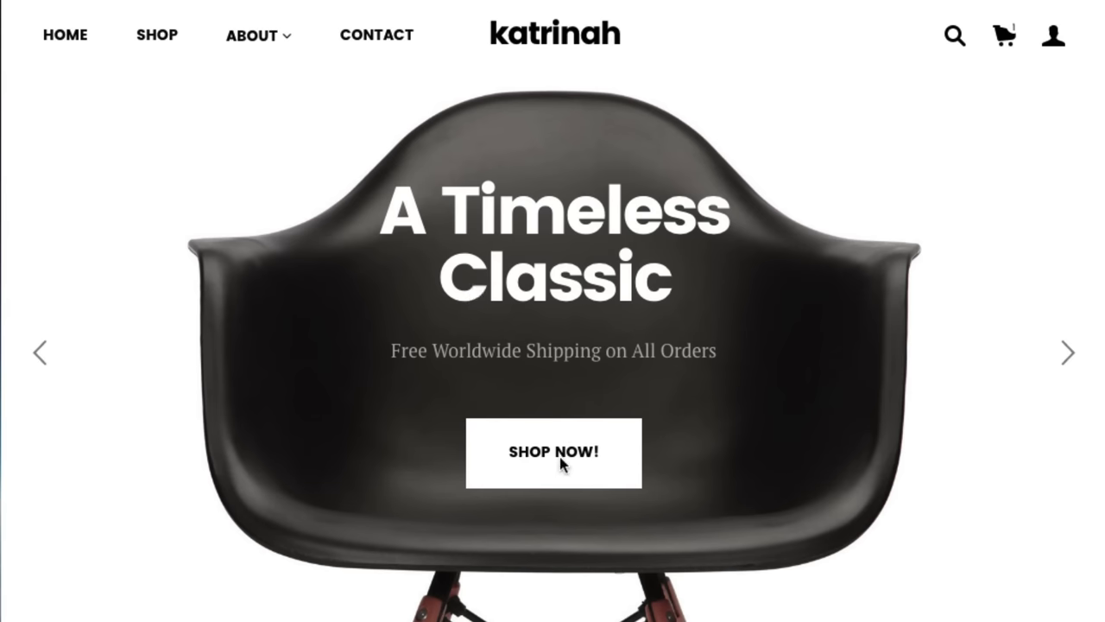
# - Cycle through all the banner slides on the store's home page
pyautogui.click(1067, 354)
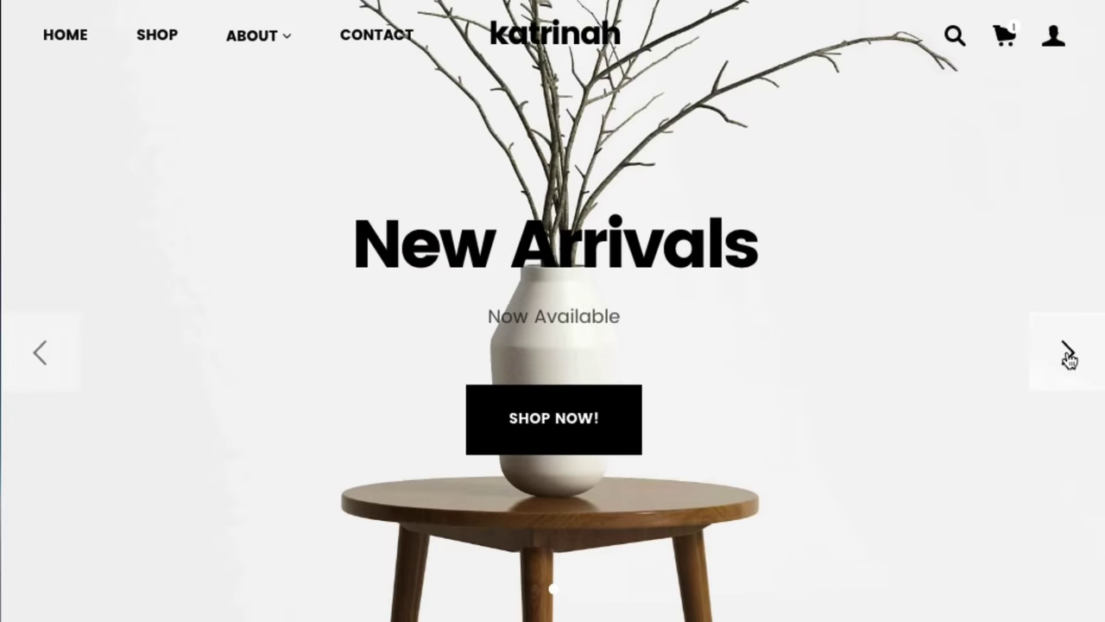
pyautogui.click(1068, 354)
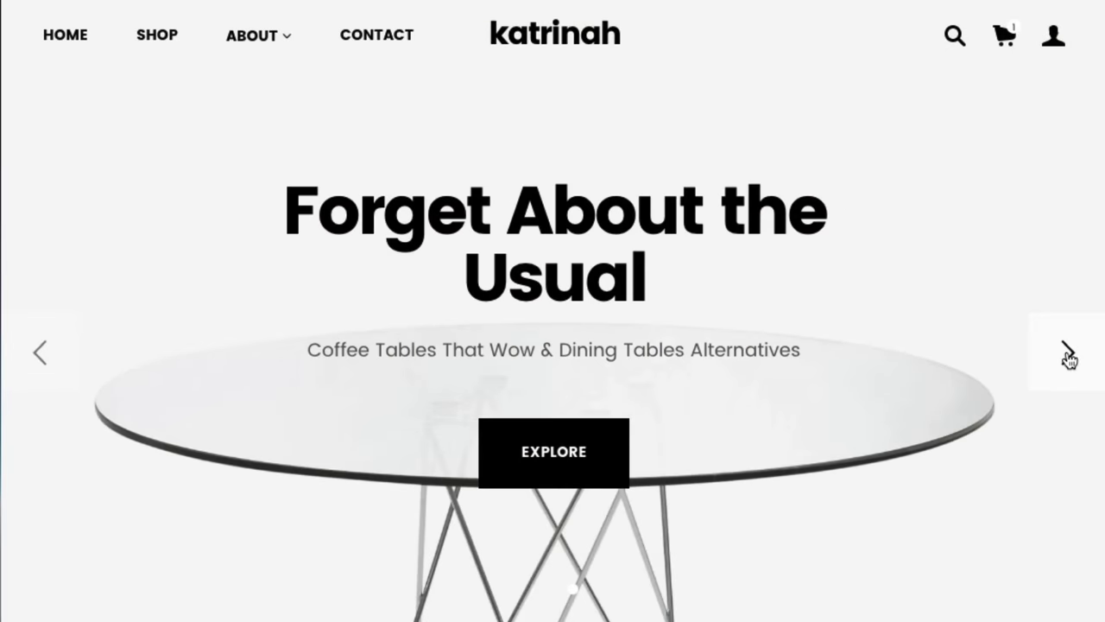
pyautogui.click(1068, 354)
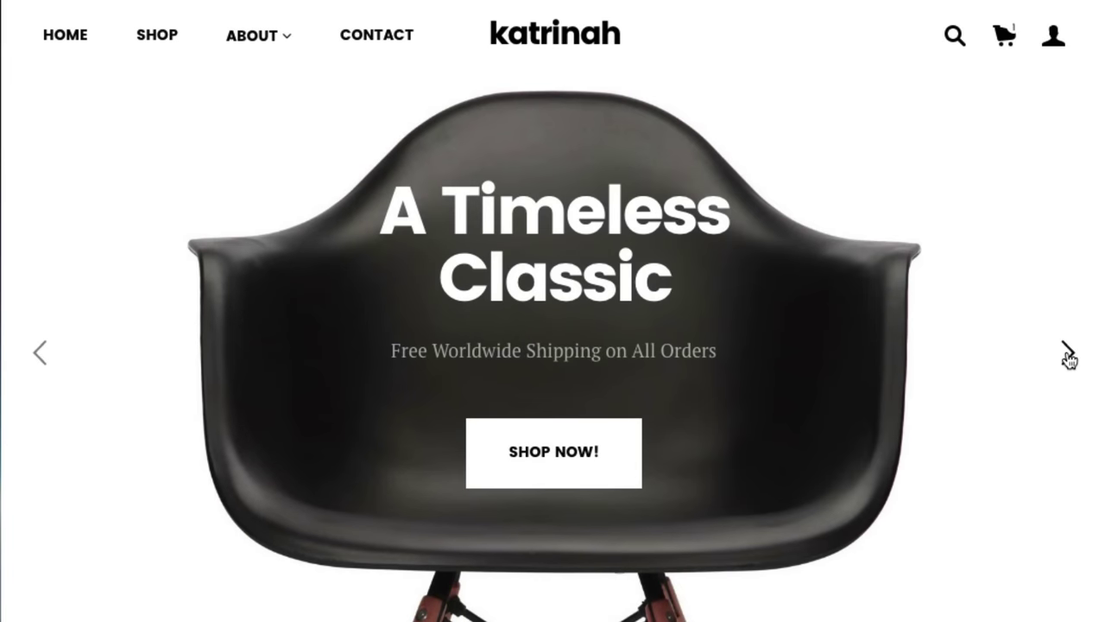
# - Examine the home page's category tiles, new products, accent chair banner, product row and Merchandiser Studio section
pyautogui.scroll(-5, 935, 422)
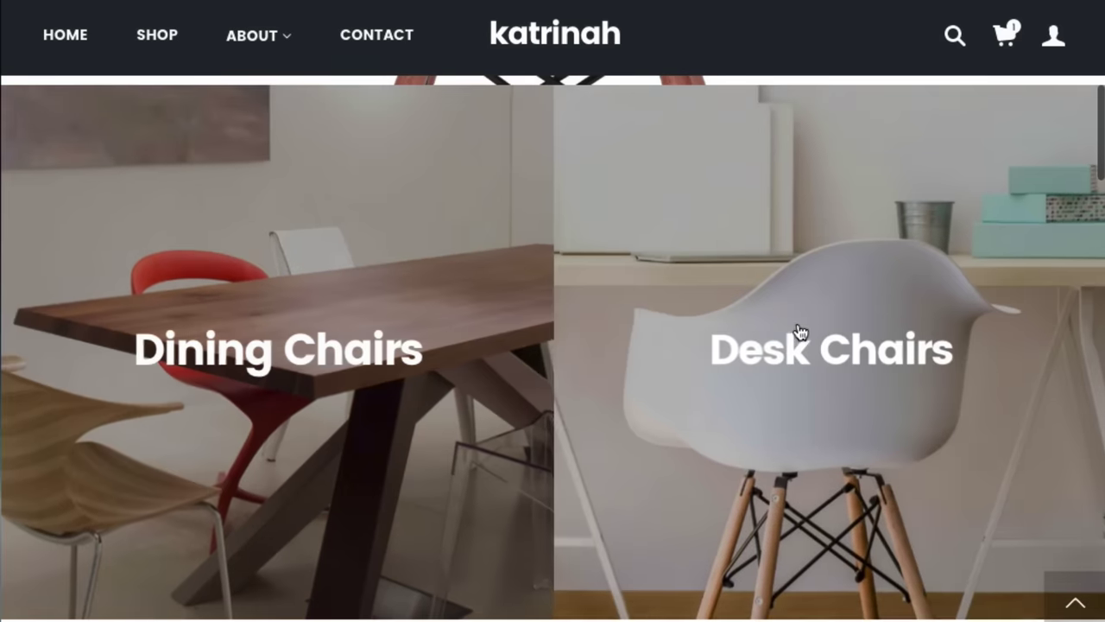
pyautogui.scroll(-5, 746, 461)
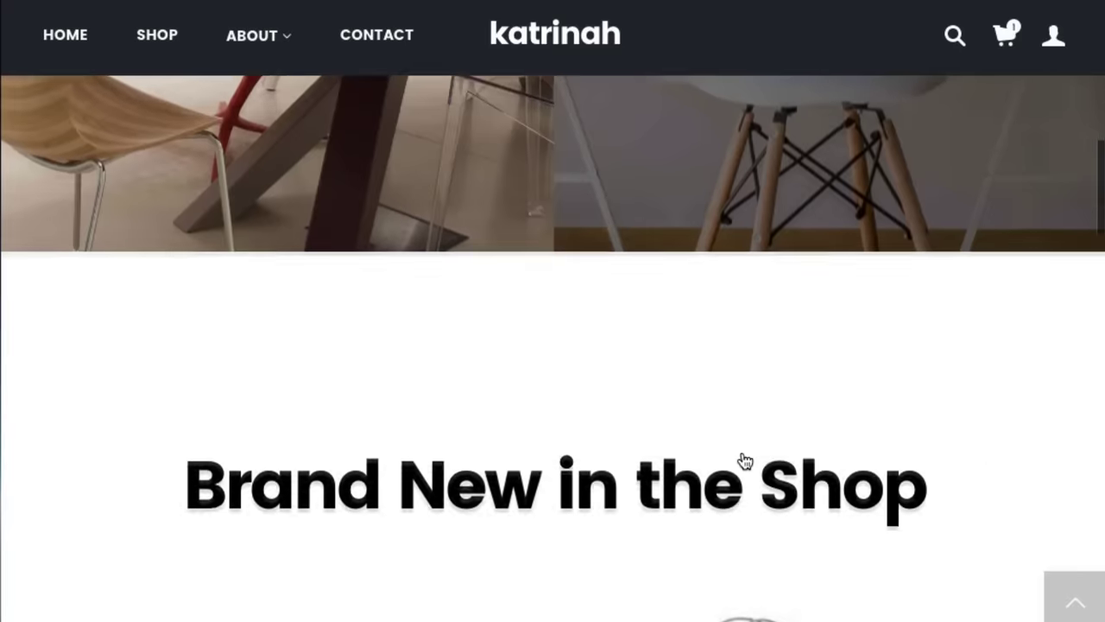
pyautogui.scroll(-3, 745, 461)
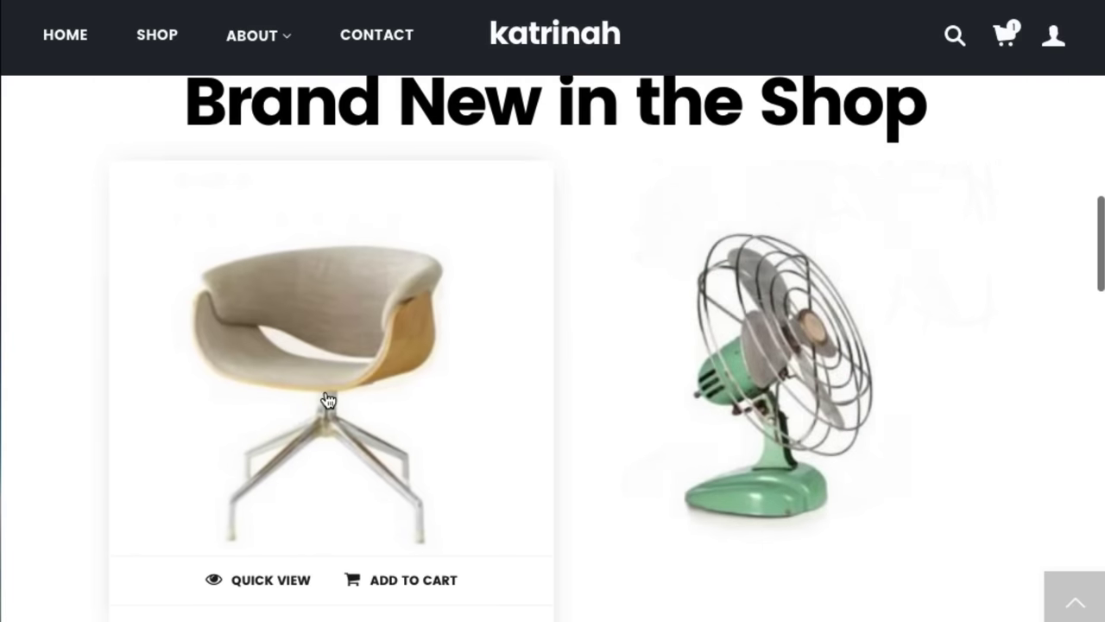
pyautogui.scroll(-8, 69, 521)
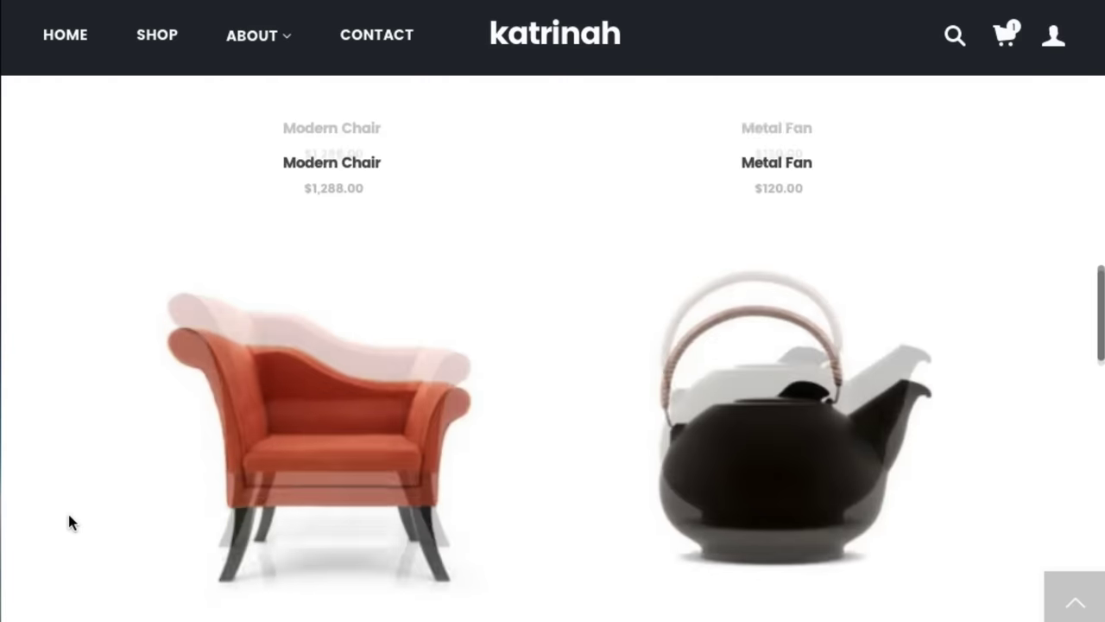
pyautogui.scroll(-4, 70, 520)
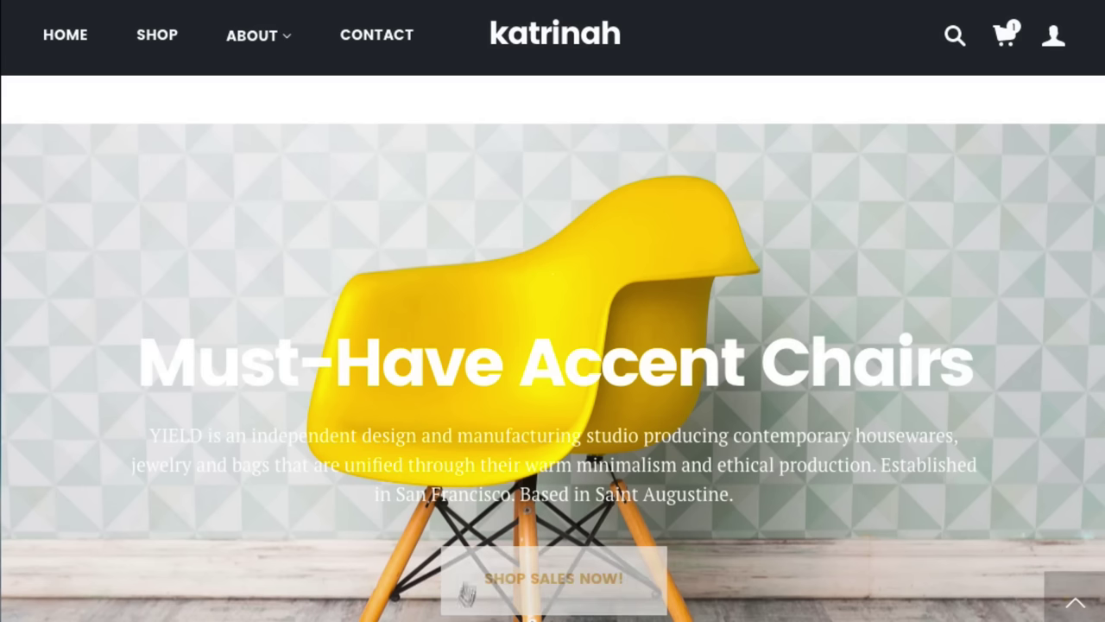
pyautogui.scroll(-2, 741, 544)
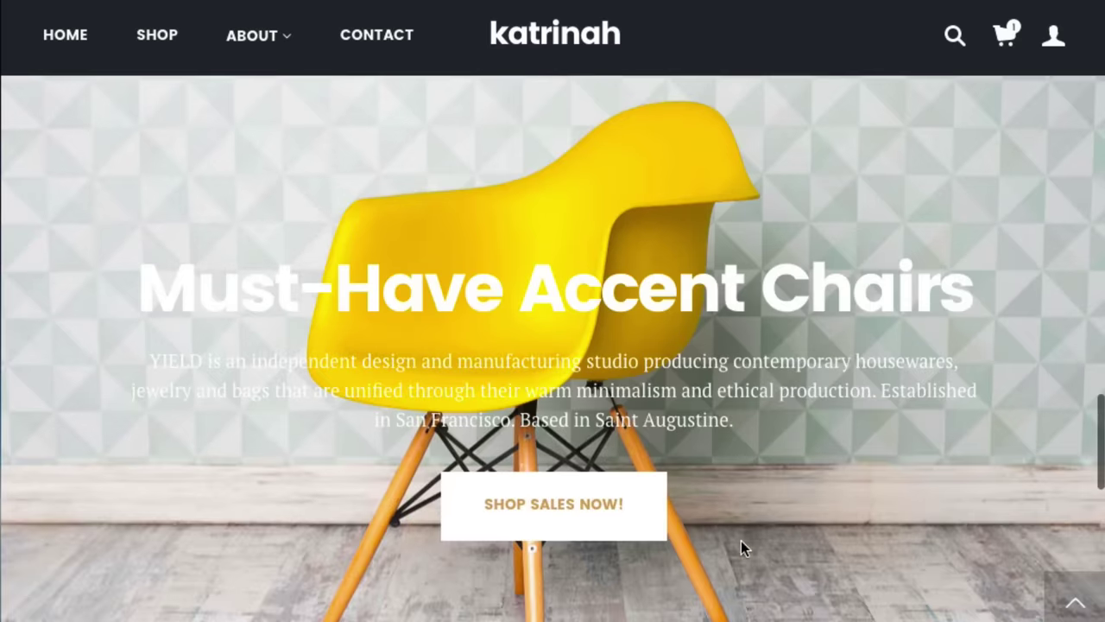
pyautogui.scroll(-7, 740, 540)
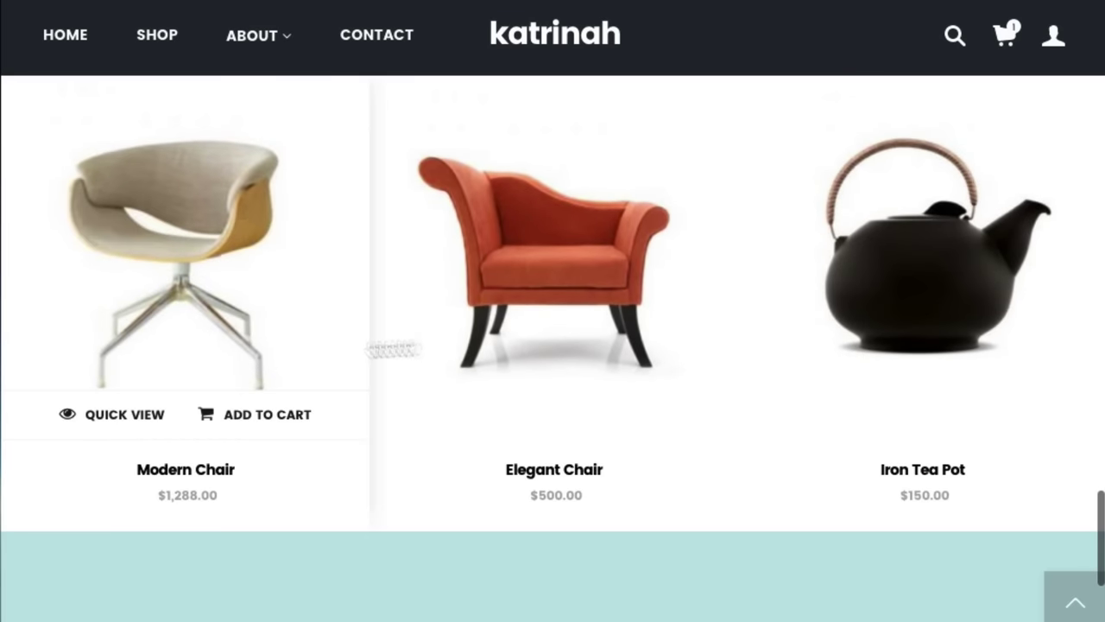
pyautogui.moveTo(907, 360)
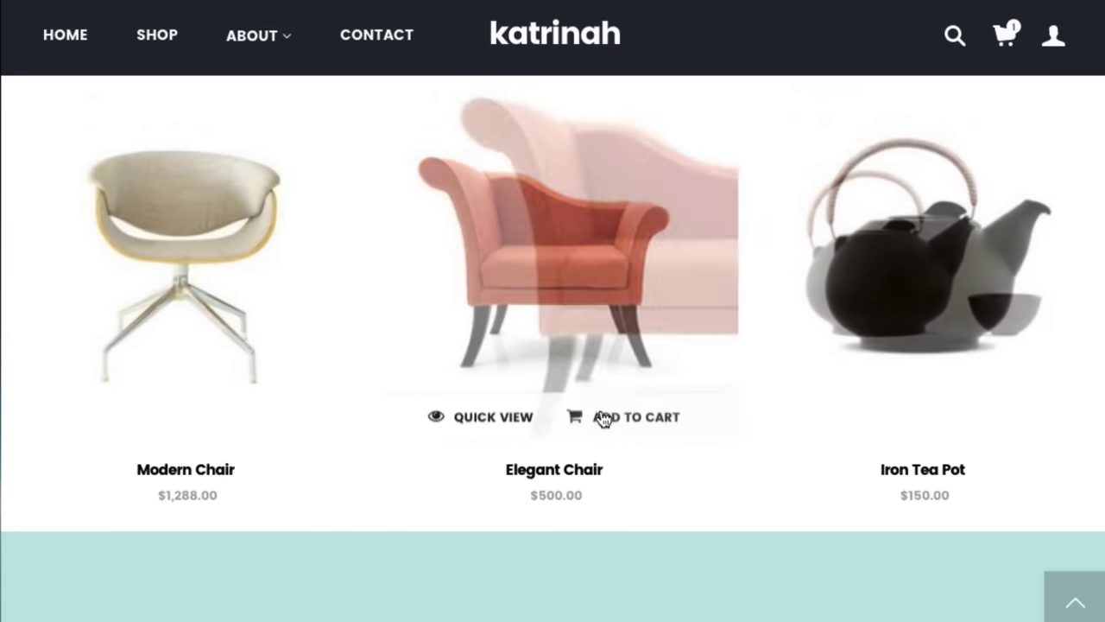
pyautogui.scroll(-5, 605, 420)
pyautogui.scroll(-1, 604, 420)
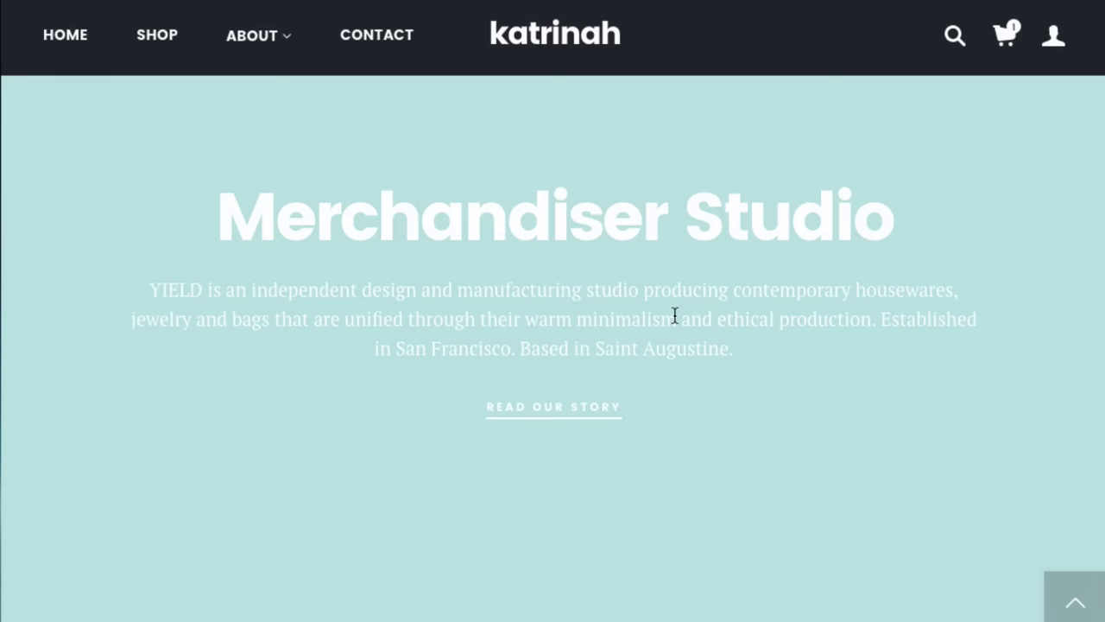
pyautogui.scroll(6, 675, 316)
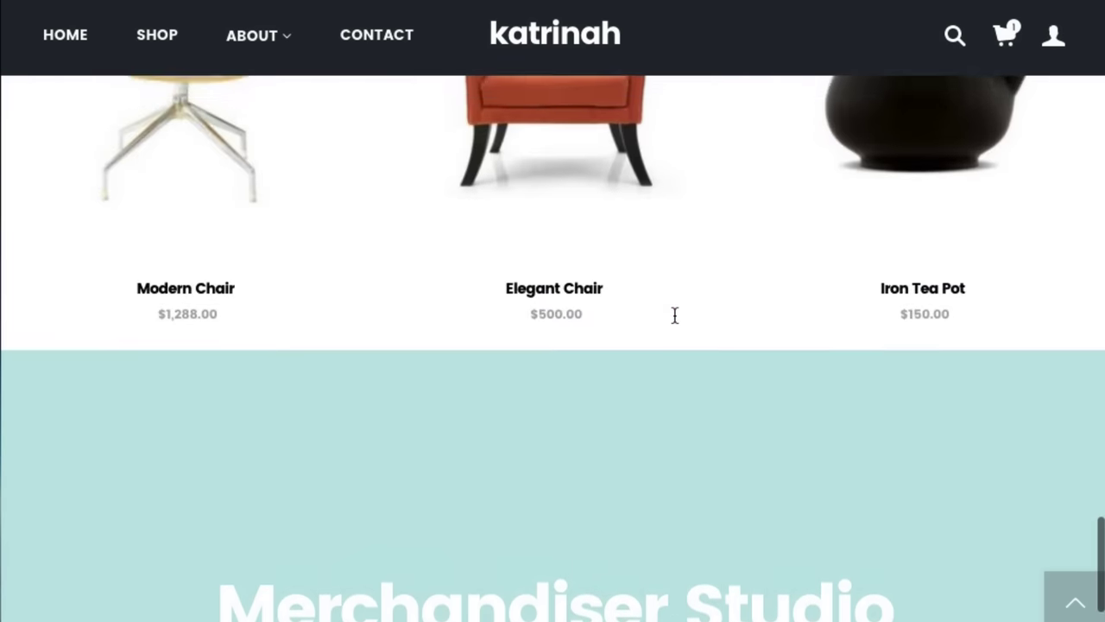
pyautogui.scroll(10, 675, 315)
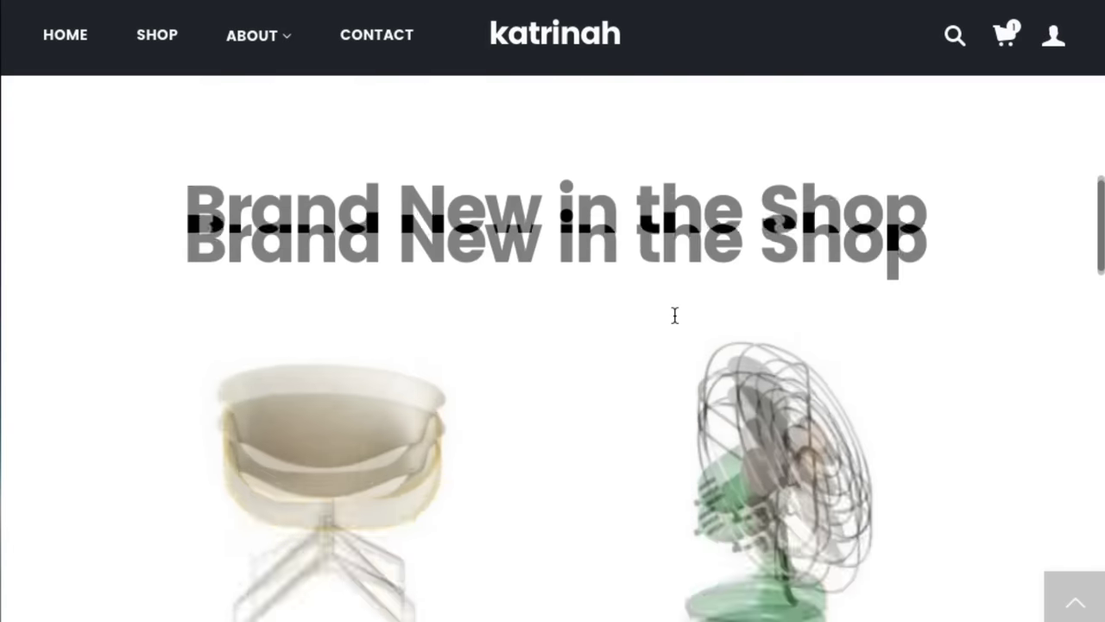
pyautogui.scroll(5, 675, 315)
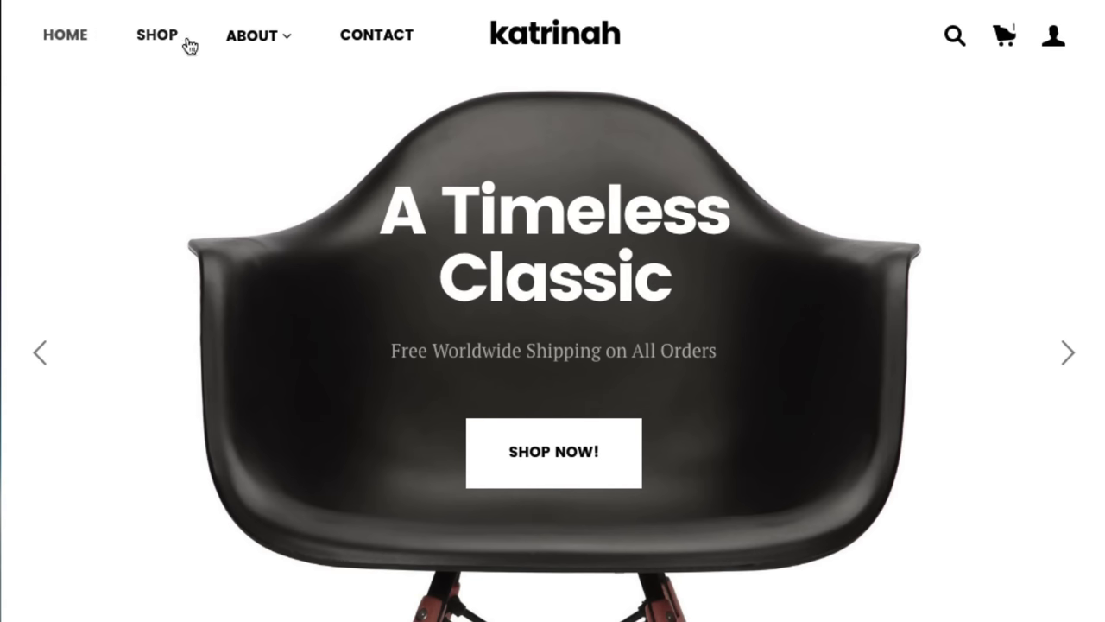
# - From the shop catalogue, bring up the Elegant Chair's quick view and open its full product details
pyautogui.click(158, 37)
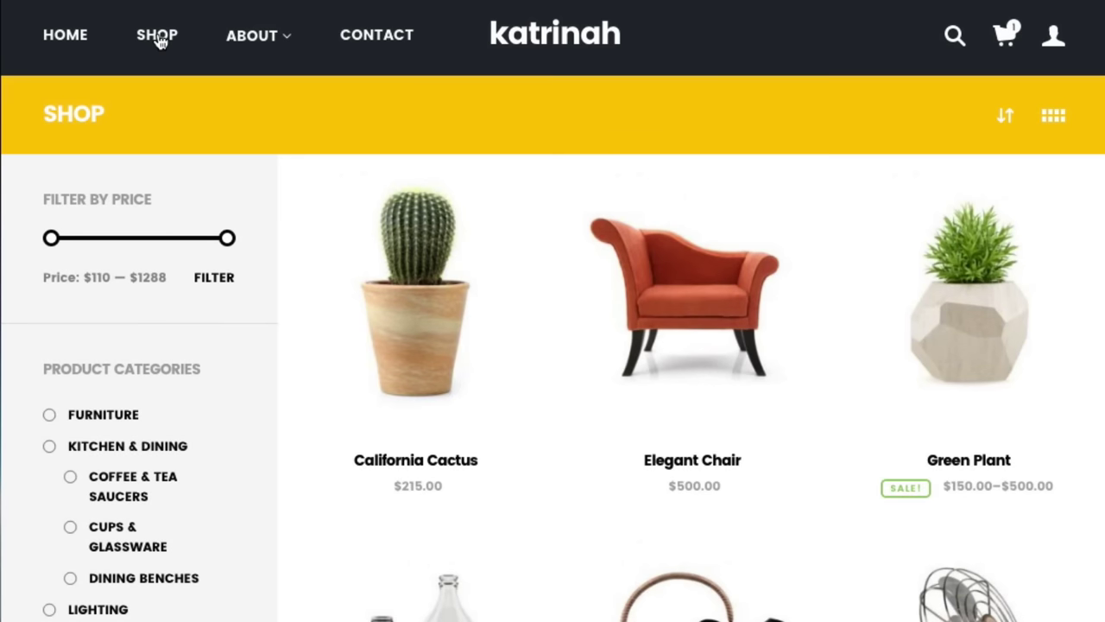
pyautogui.moveTo(354, 209)
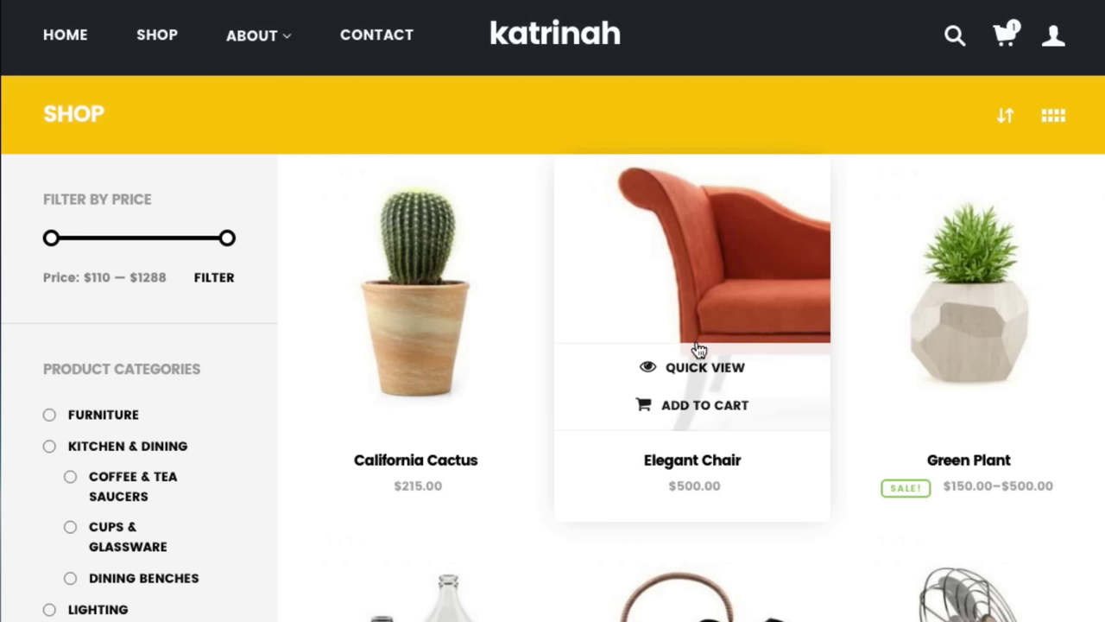
pyautogui.click(720, 366)
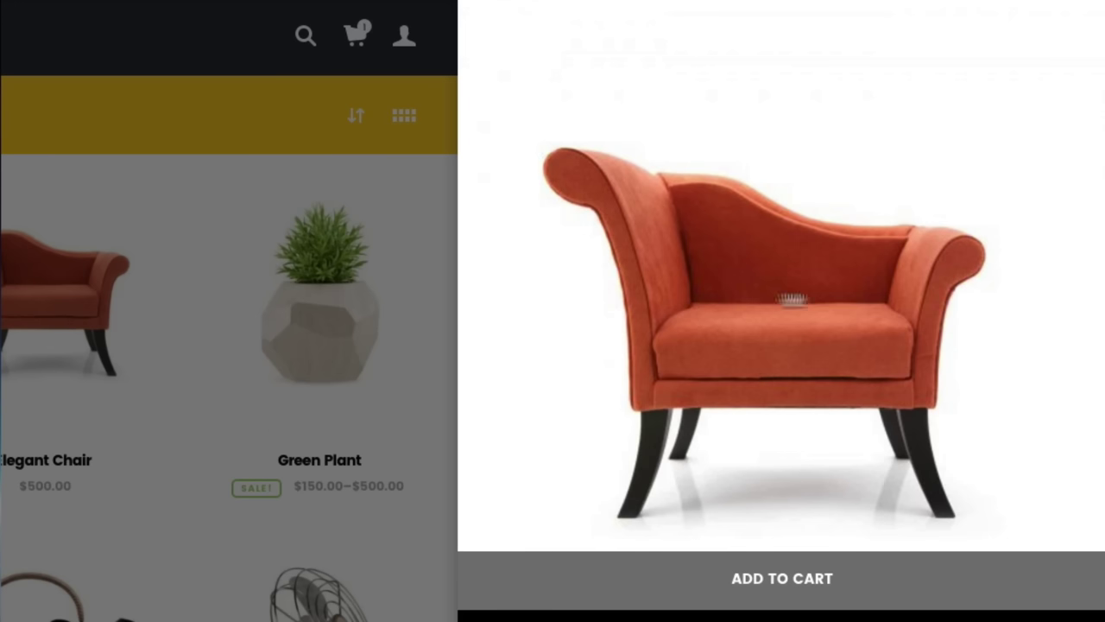
pyautogui.scroll(-1, 814, 350)
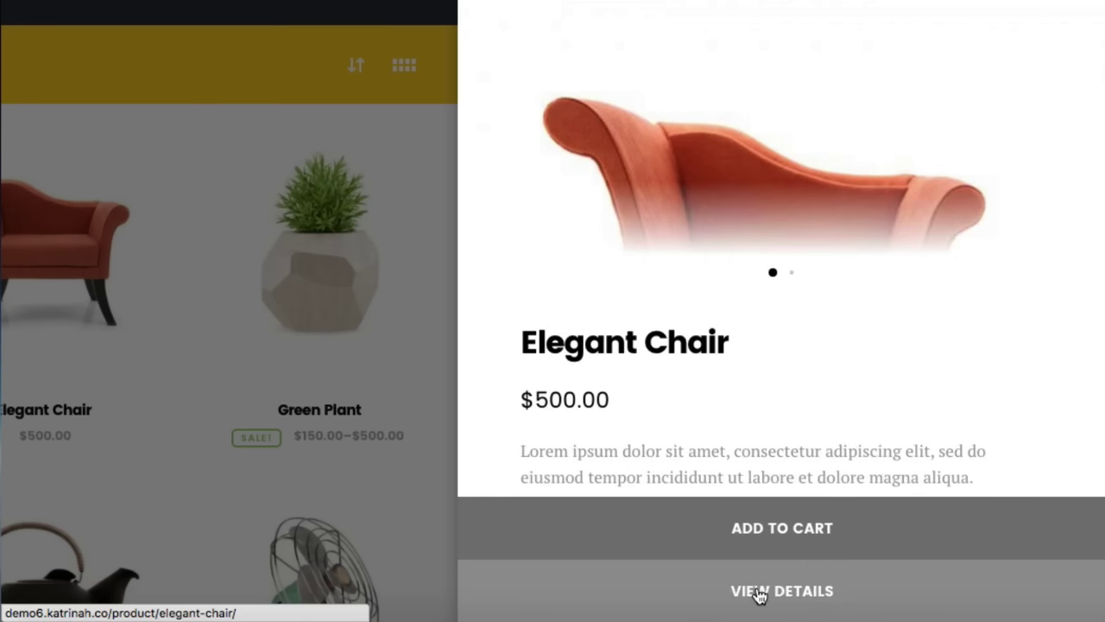
pyautogui.click(758, 594)
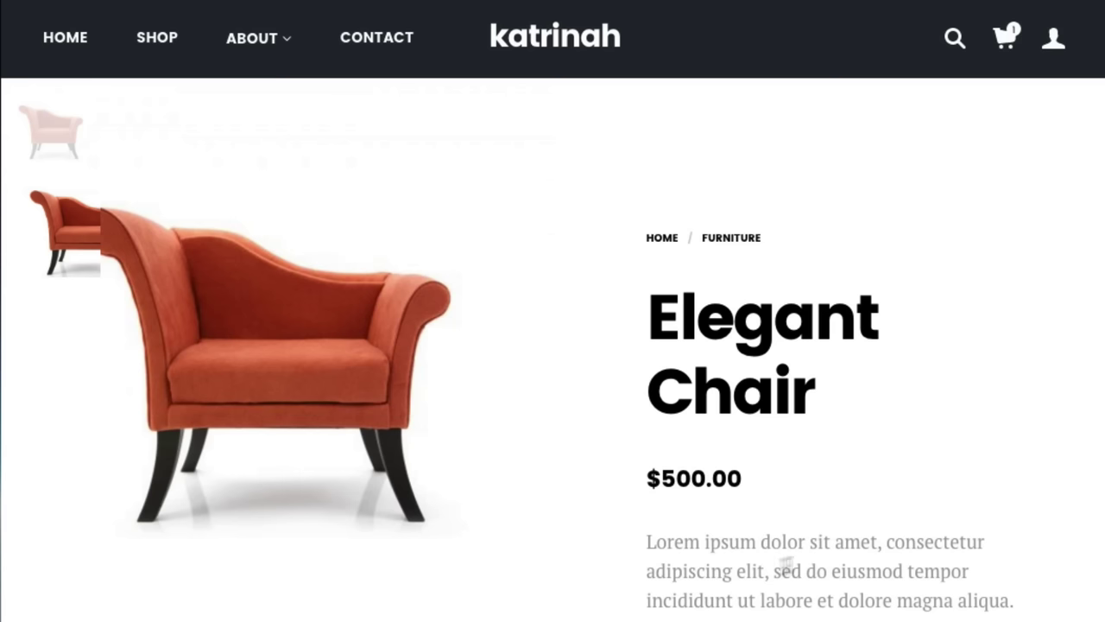
# - Examine the Elegant Chair's description and related products, and enlarge its product photo
pyautogui.scroll(-3, 823, 544)
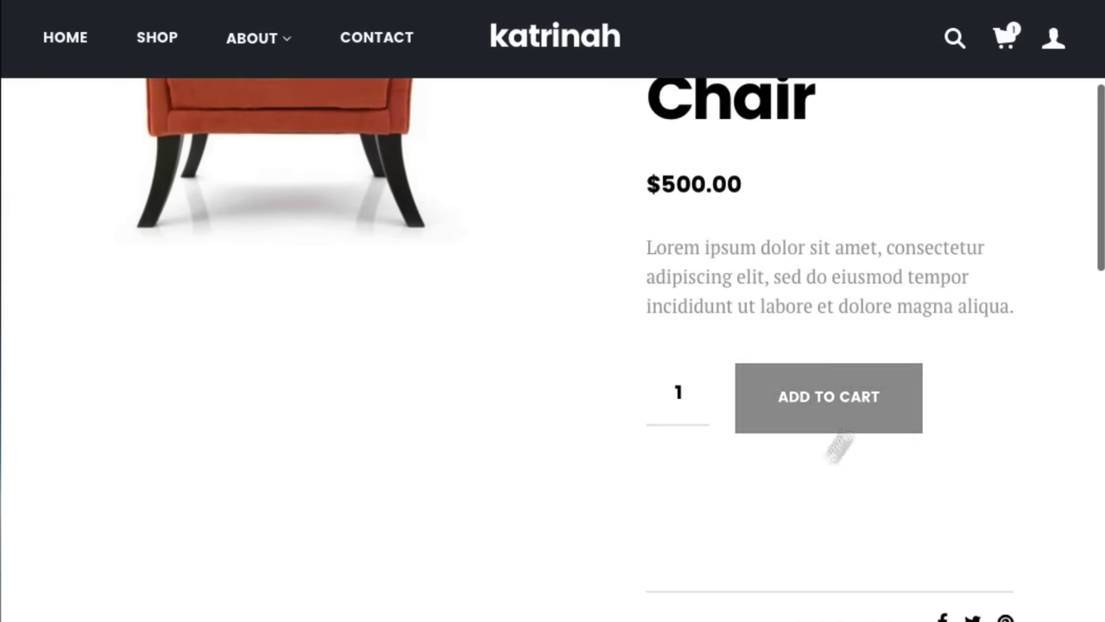
pyautogui.scroll(-7, 745, 501)
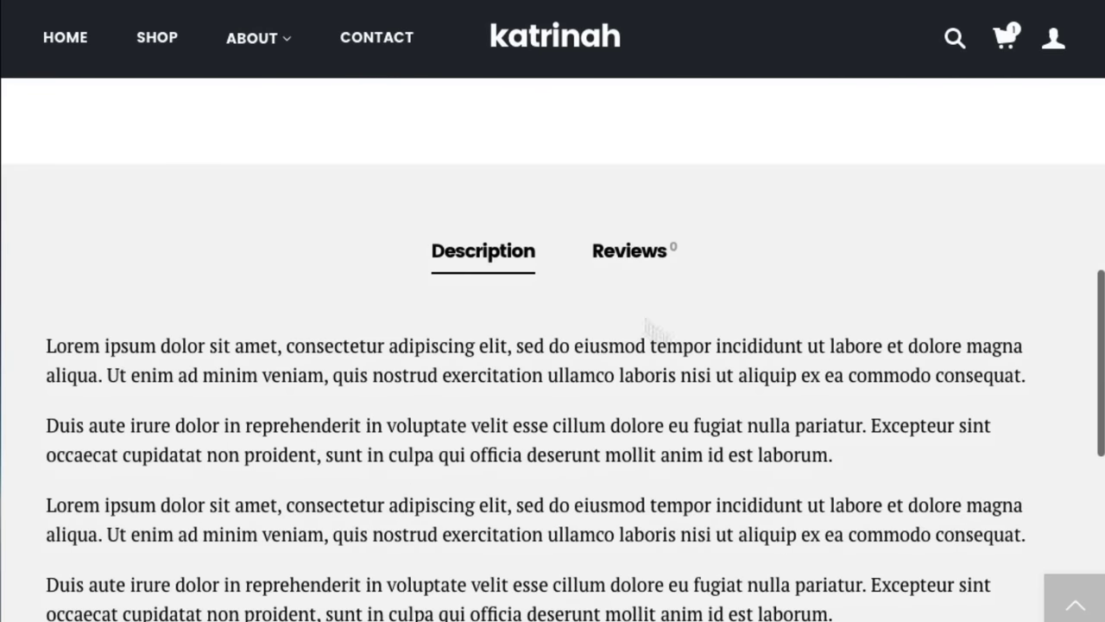
pyautogui.scroll(-5, 599, 456)
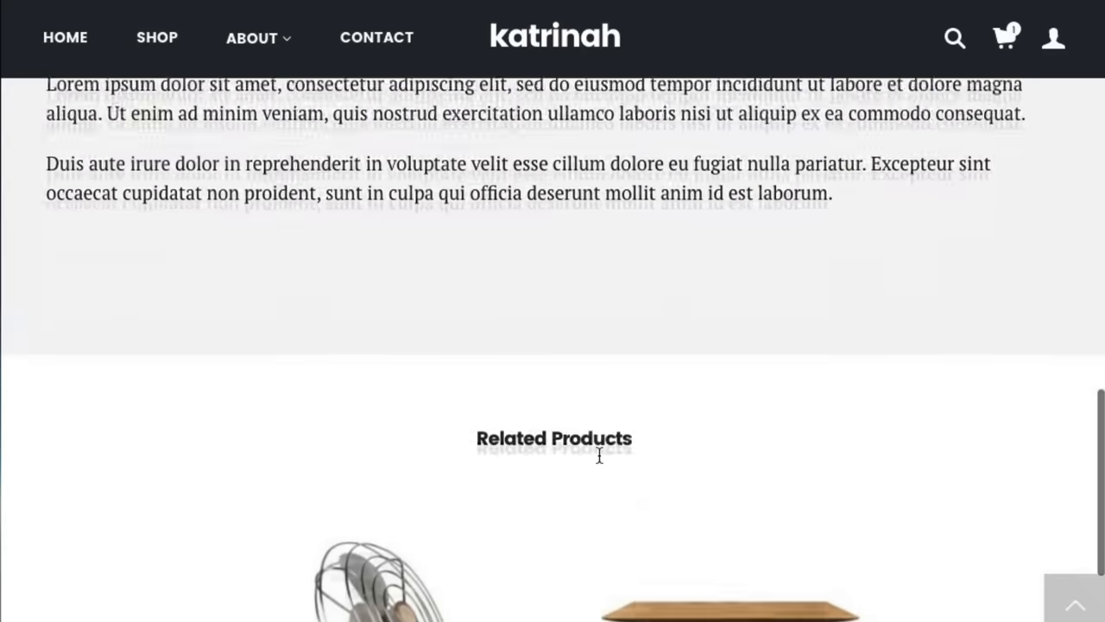
pyautogui.scroll(-4, 599, 456)
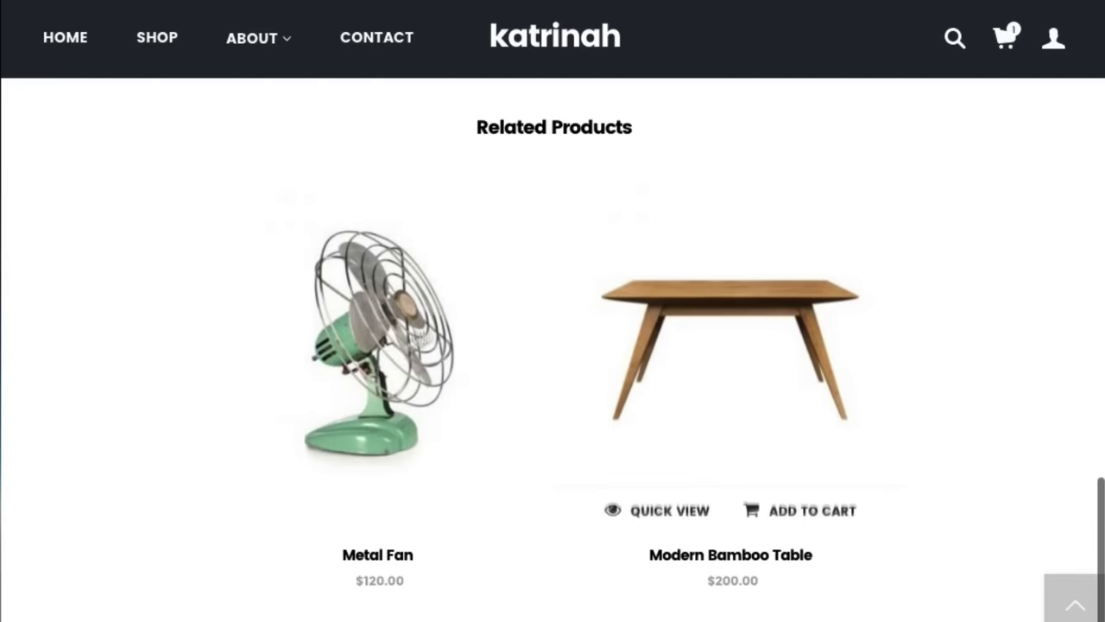
pyautogui.click(432, 424)
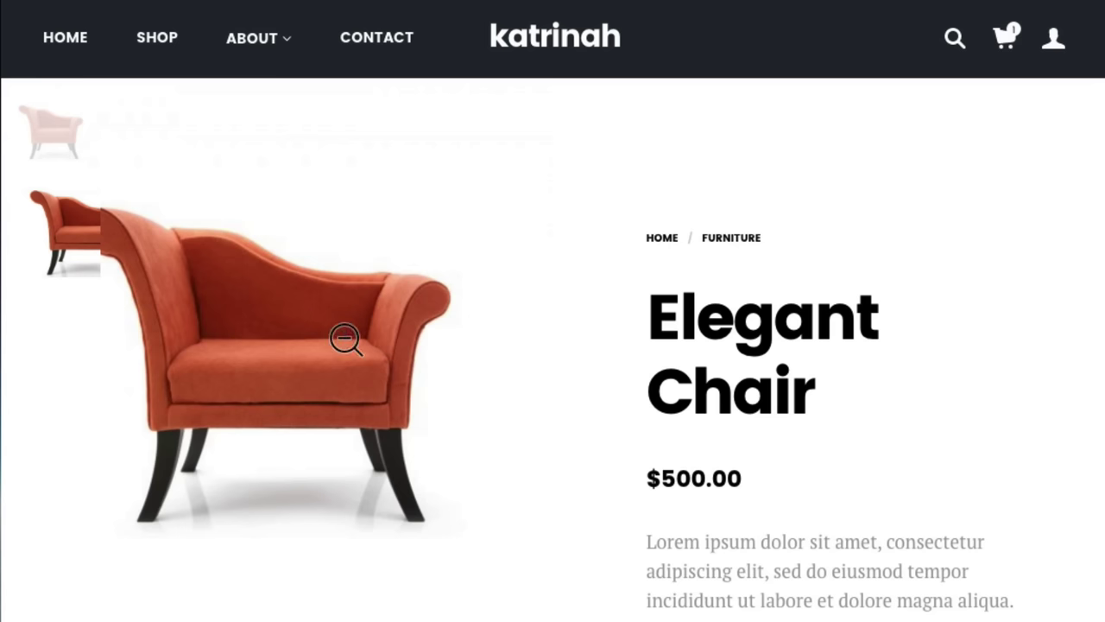
pyautogui.click(344, 337)
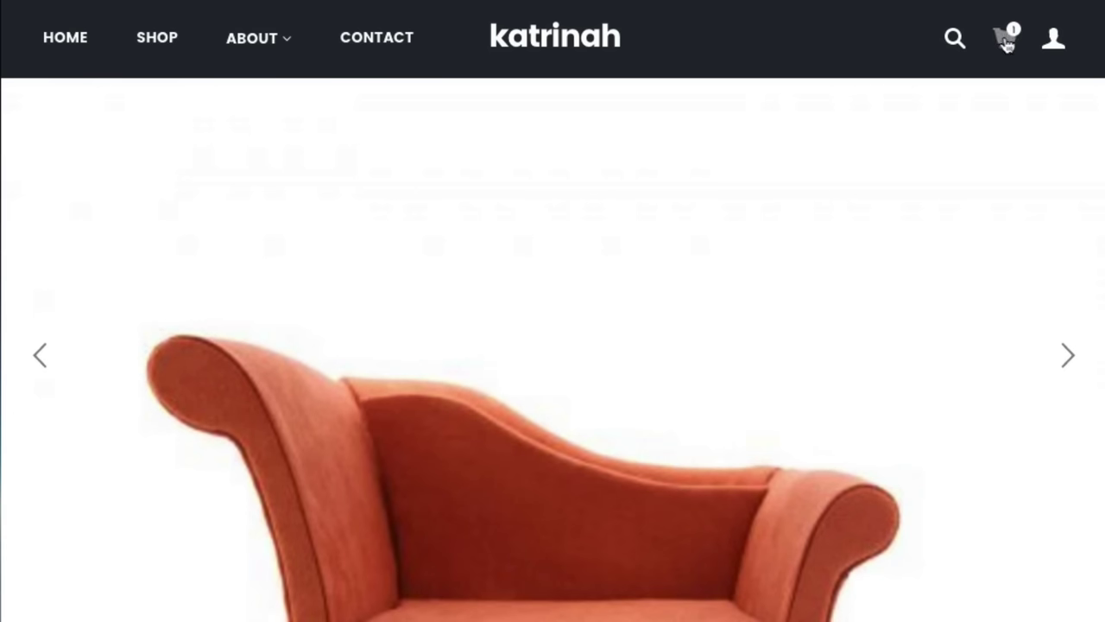
# - Open the full shopping cart page and proceed to checkout
pyautogui.click(1006, 37)
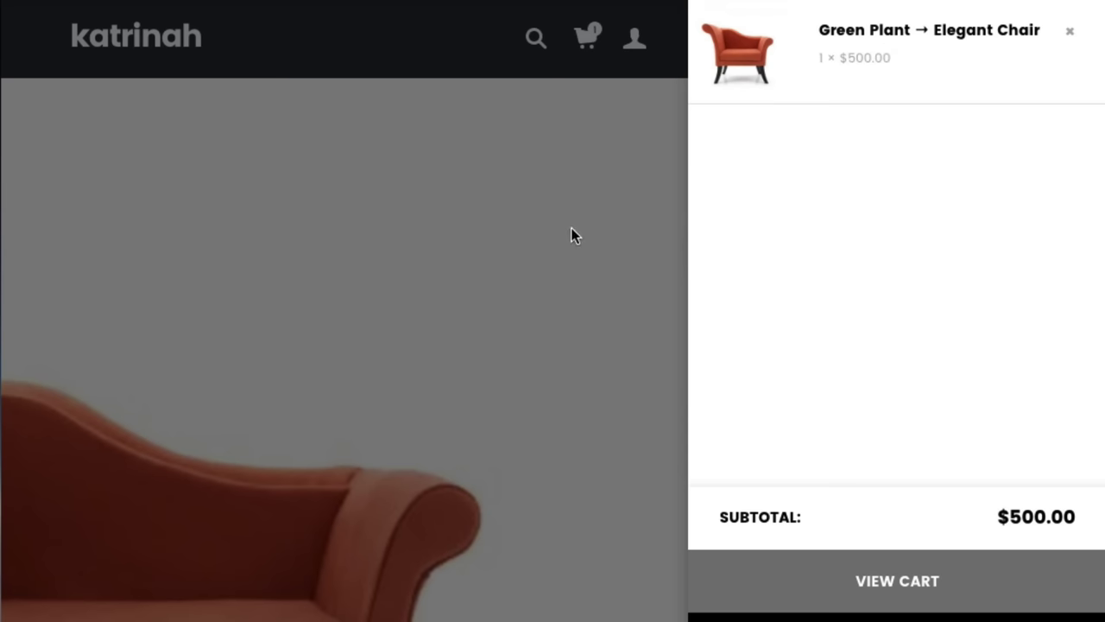
pyautogui.click(883, 587)
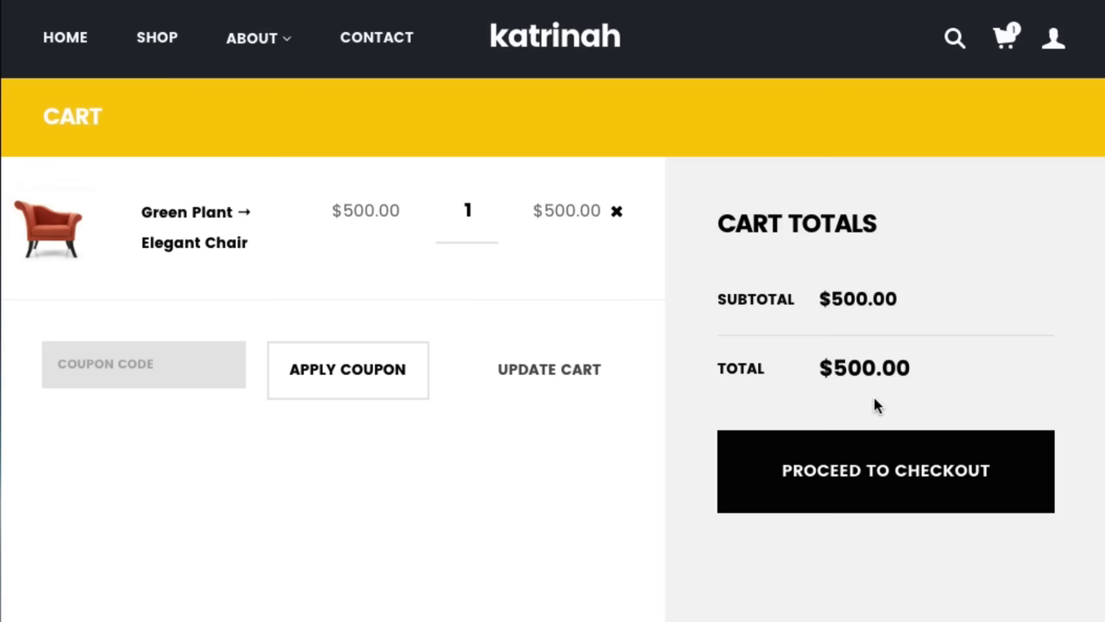
pyautogui.click(816, 473)
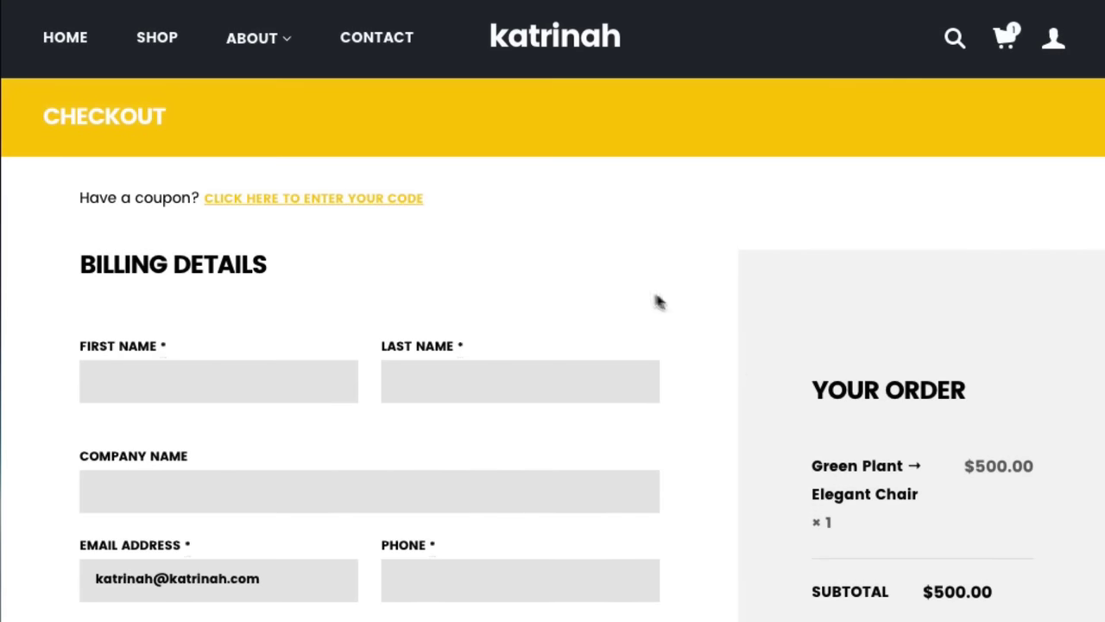
# - Examine the billing details form and order summary on the checkout page
pyautogui.scroll(-6, 680, 475)
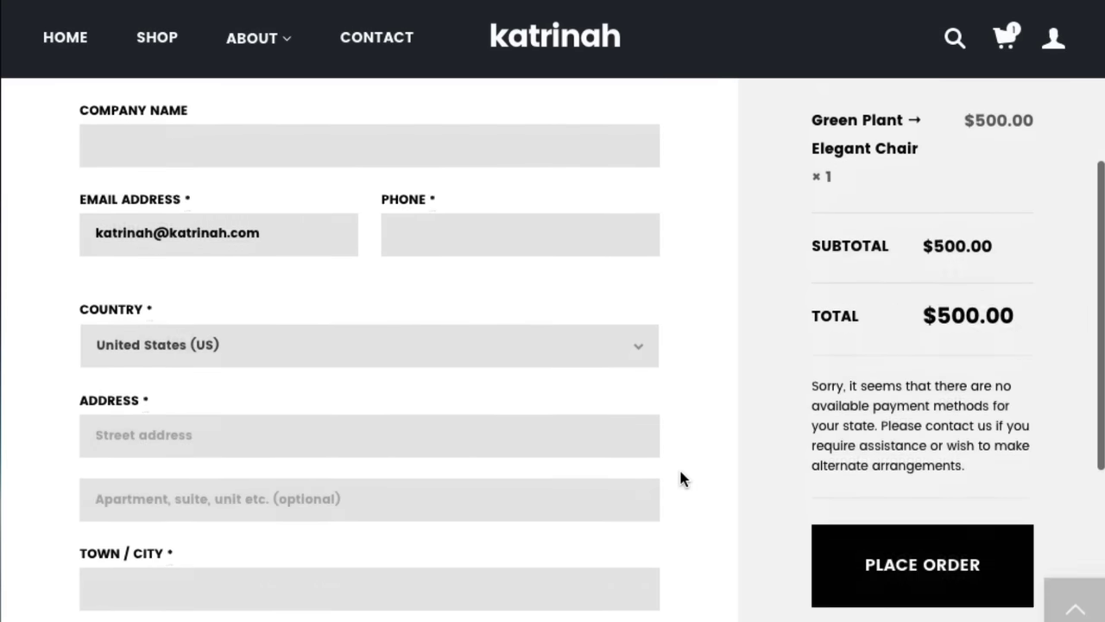
pyautogui.scroll(-2, 680, 479)
pyautogui.scroll(9, 681, 480)
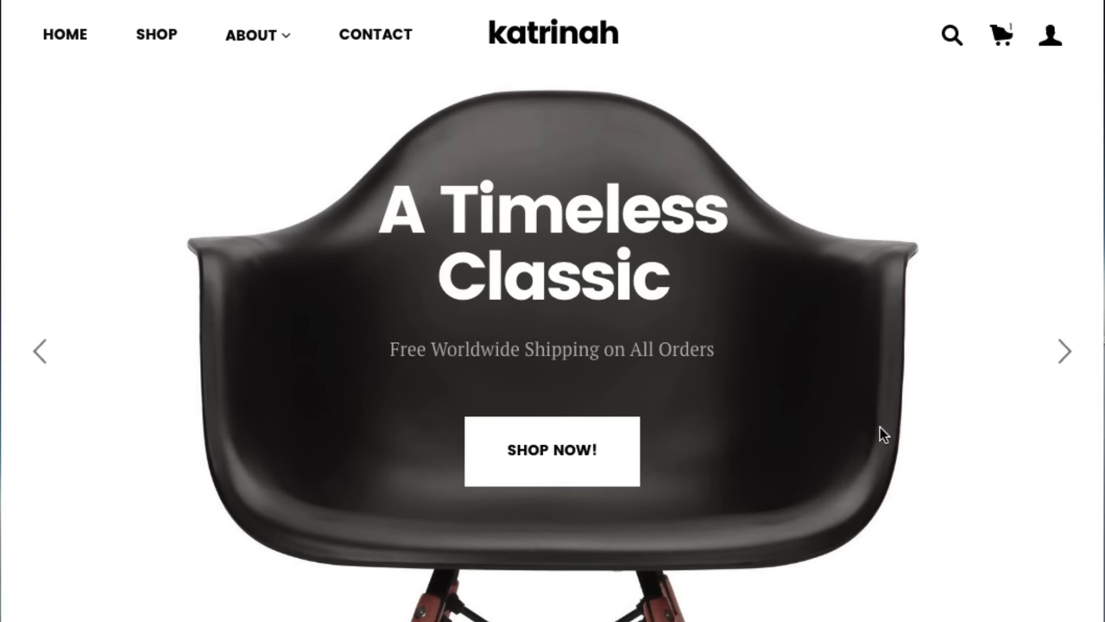
# - Look through the home page again from the hero banner down to the Must-Have Accent Chairs section
pyautogui.scroll(-5, 880, 426)
pyautogui.scroll(-9, 880, 428)
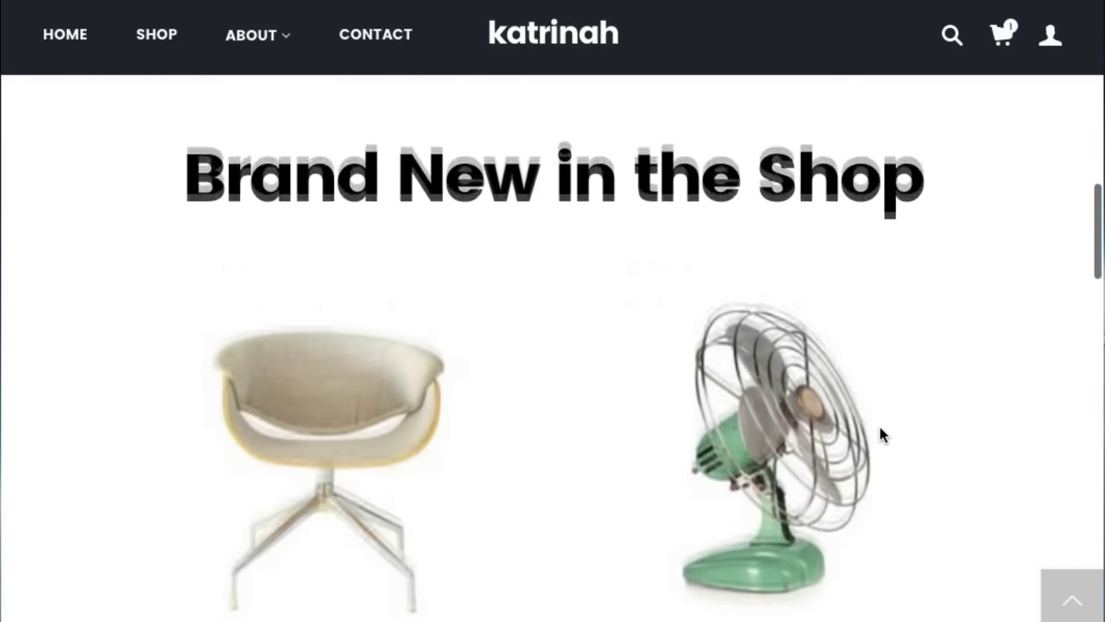
pyautogui.scroll(-7, 879, 427)
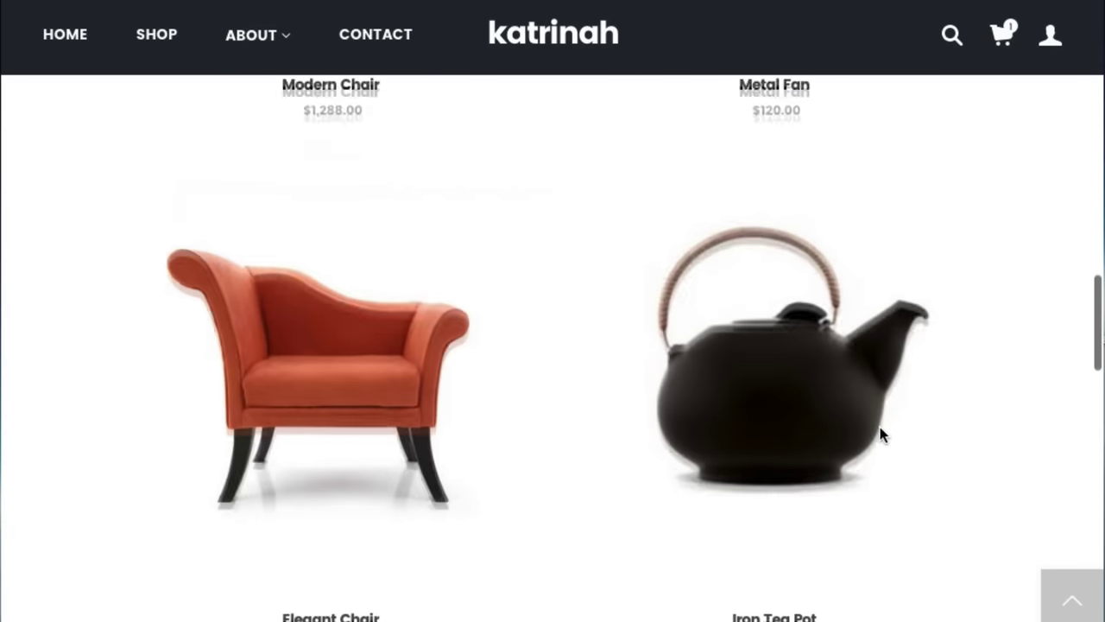
pyautogui.scroll(-9, 880, 427)
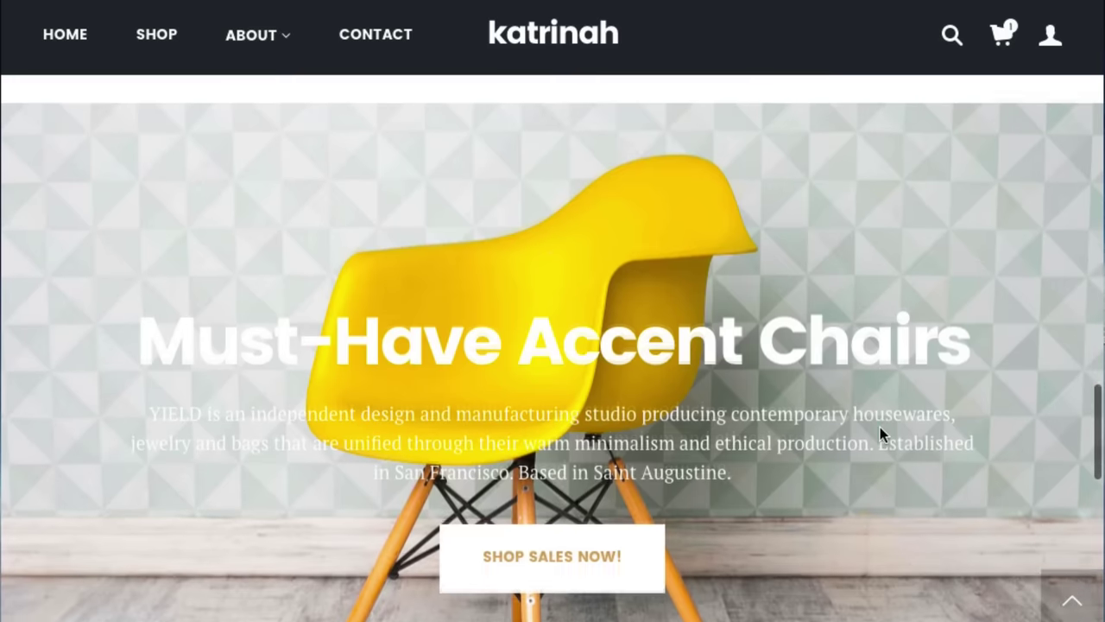
pyautogui.scroll(-1, 880, 427)
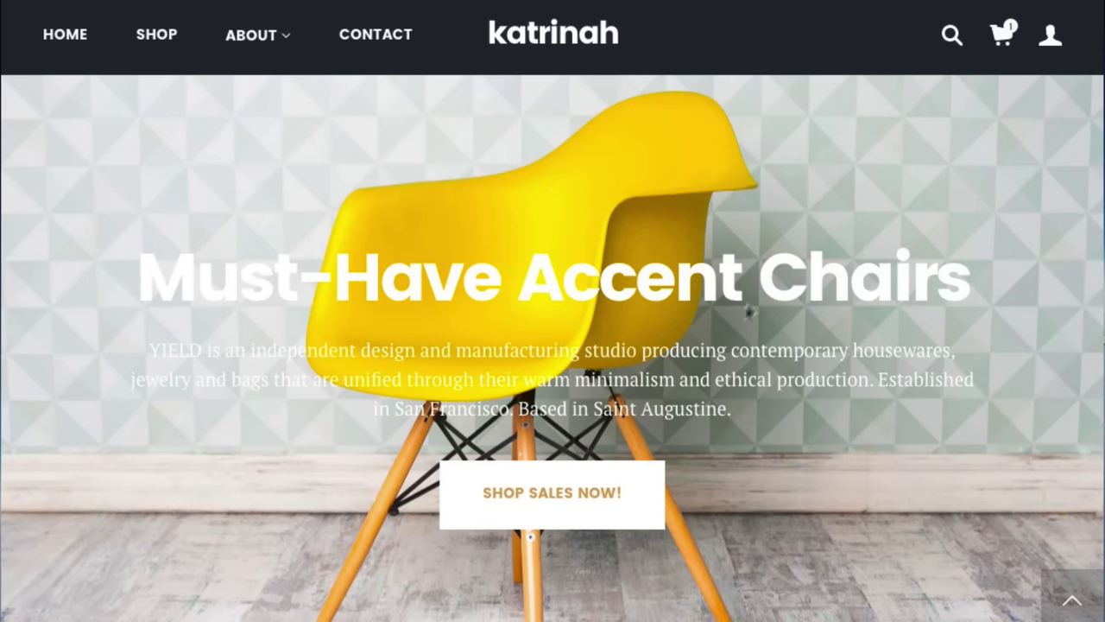
# - Look through the Merchandiser demo's home page from the A Timeless Classic slide to the Brand New in the Shop section
pyautogui.scroll(20, 774, 321)
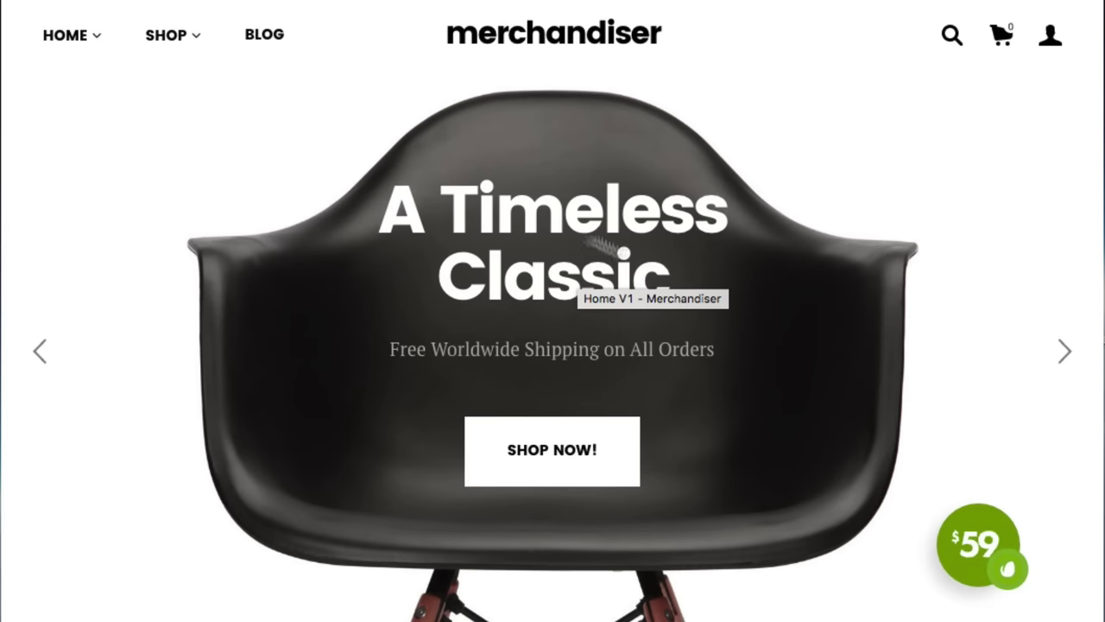
pyautogui.scroll(-7, 898, 458)
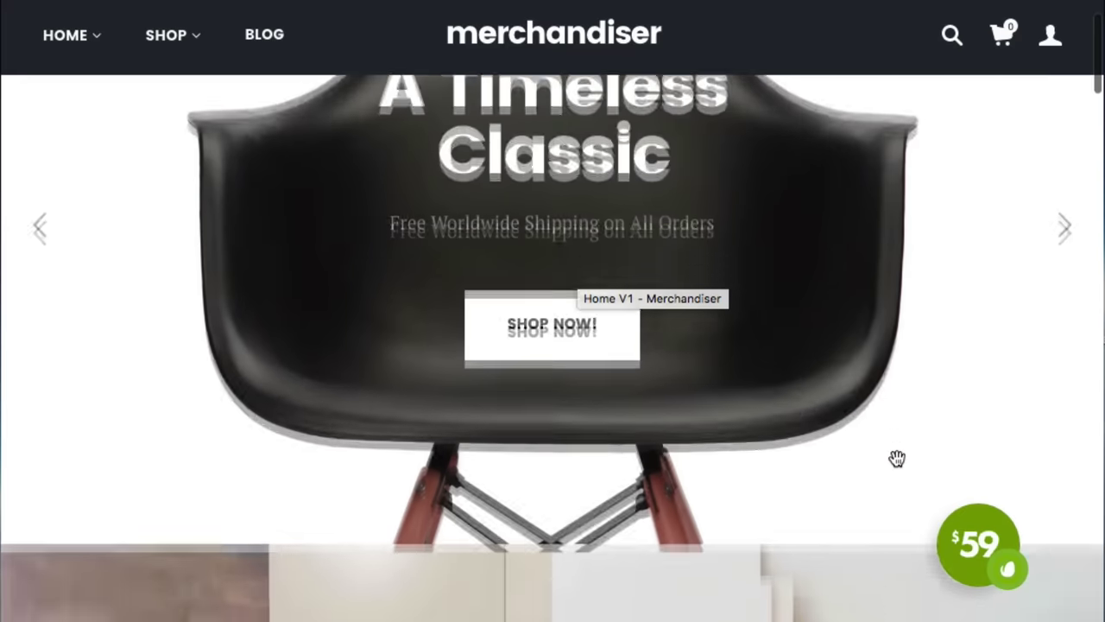
pyautogui.scroll(-10, 898, 466)
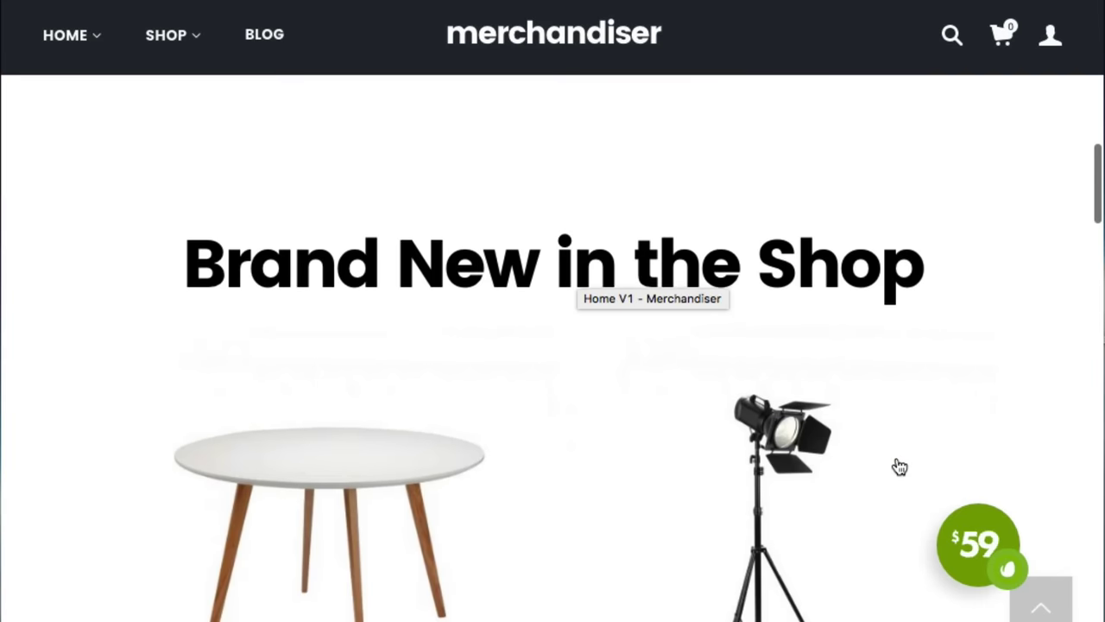
pyautogui.scroll(-3, 898, 466)
pyautogui.scroll(15, 898, 467)
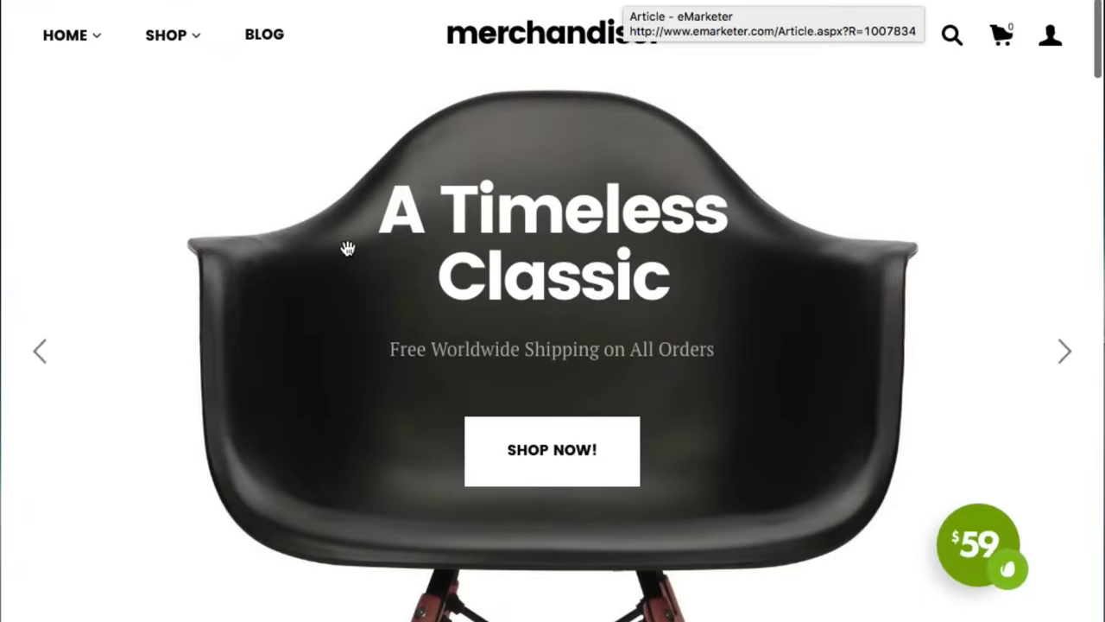
# - Open the Home V2 — Featured Products demo page and look through its featured chair sections
pyautogui.moveTo(93, 45)
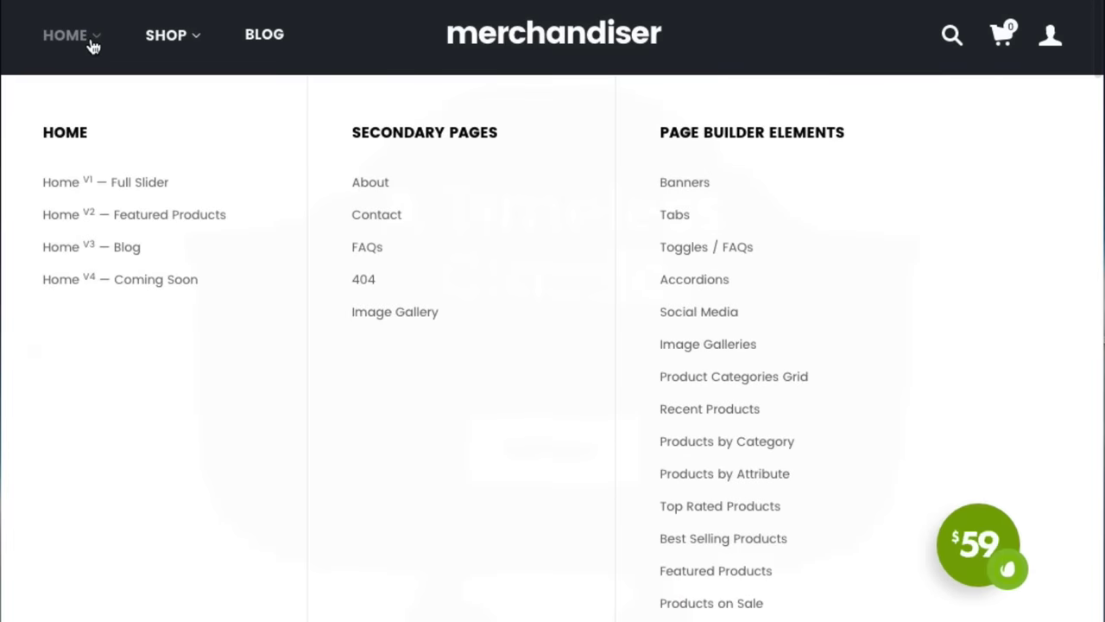
pyautogui.click(171, 218)
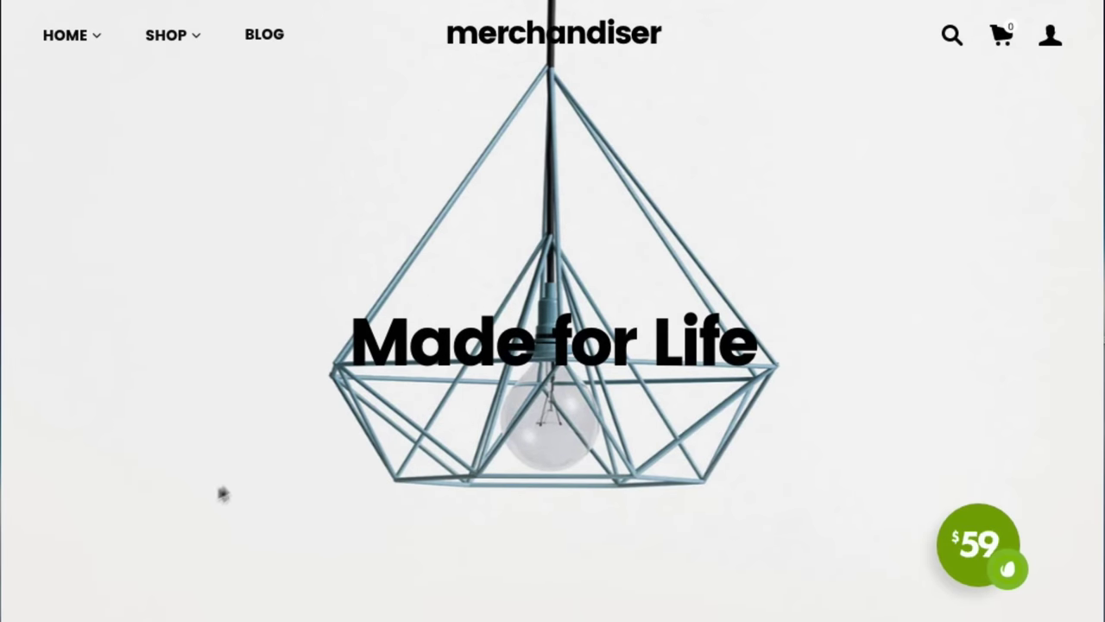
pyautogui.scroll(-5, 133, 490)
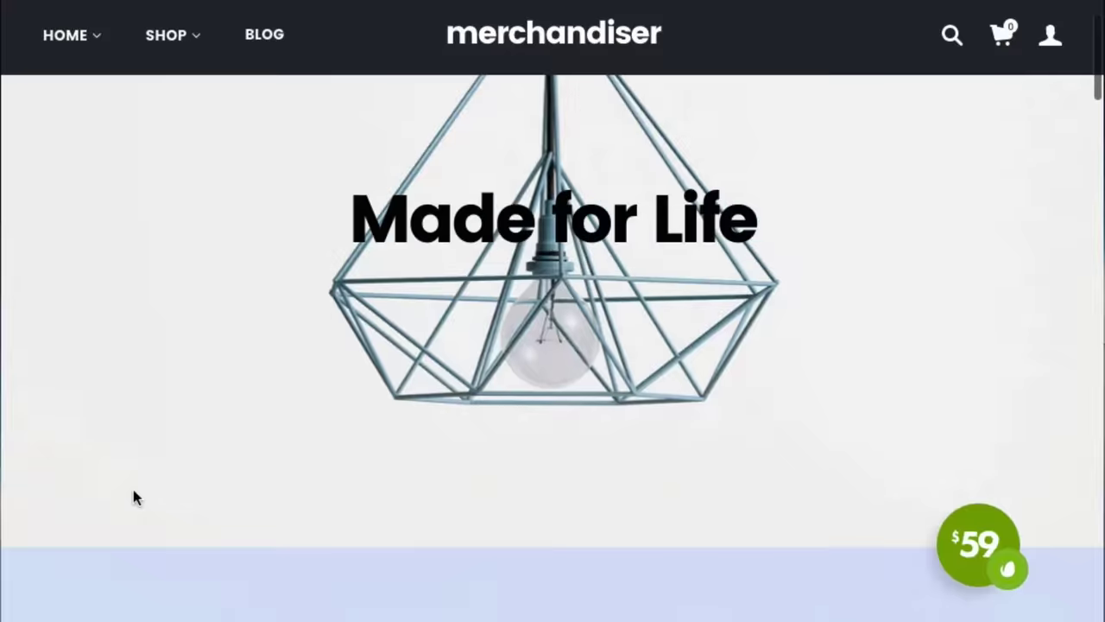
pyautogui.scroll(-5, 133, 496)
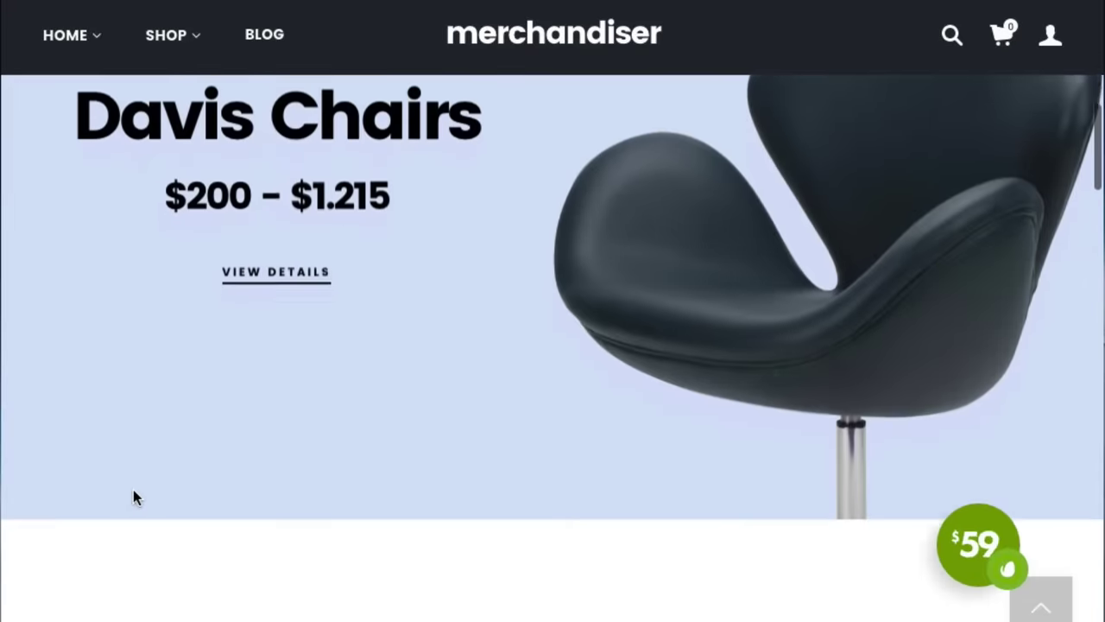
pyautogui.scroll(-10, 134, 496)
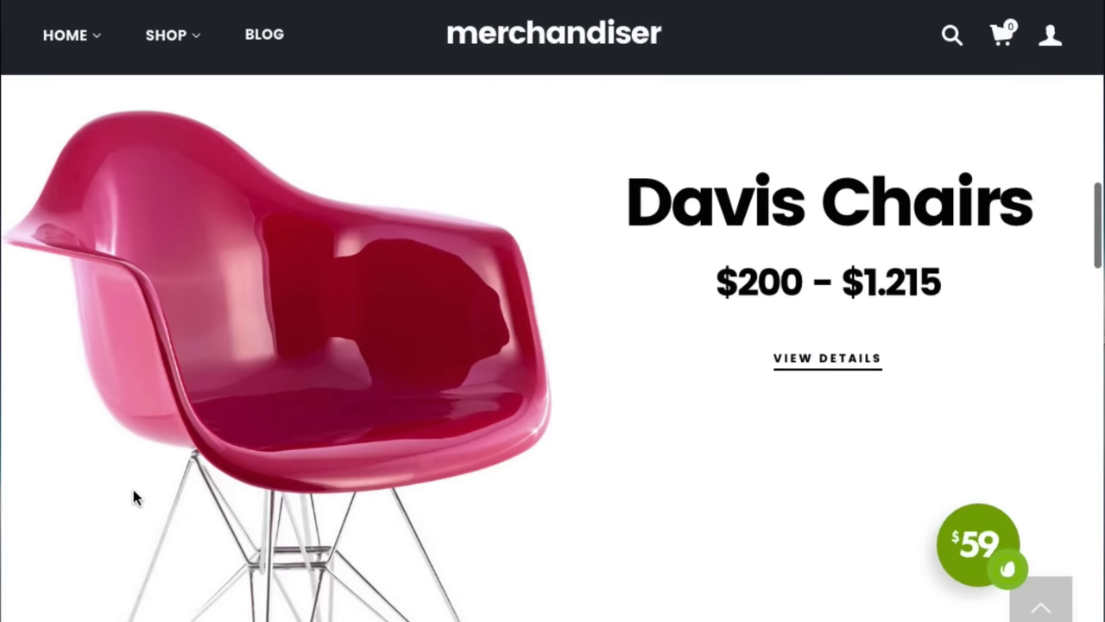
pyautogui.scroll(-10, 134, 497)
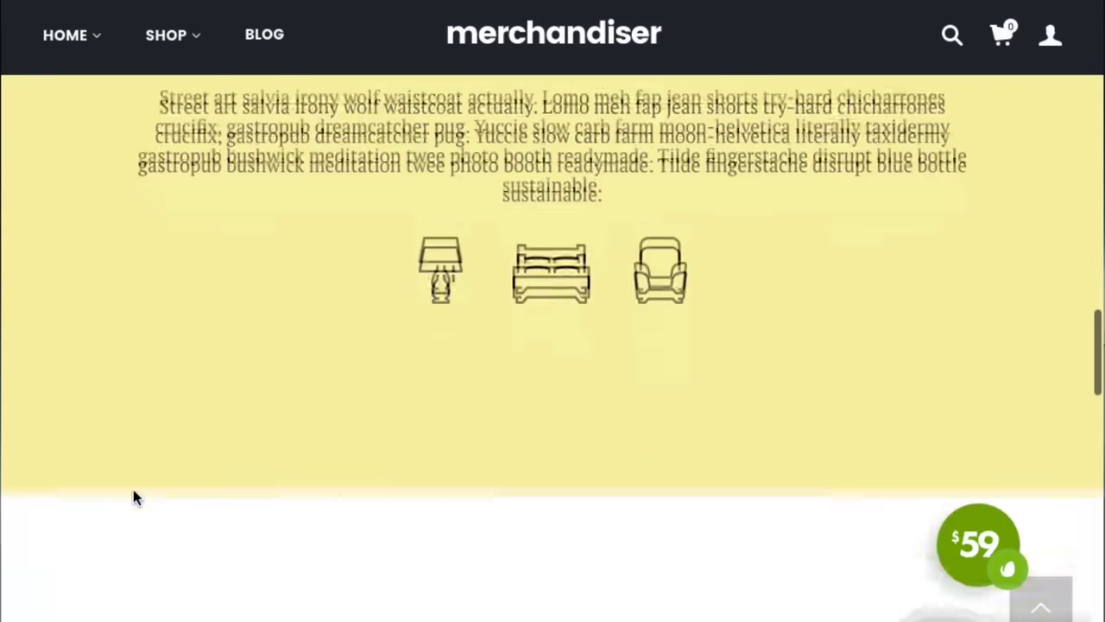
pyautogui.scroll(-10, 133, 496)
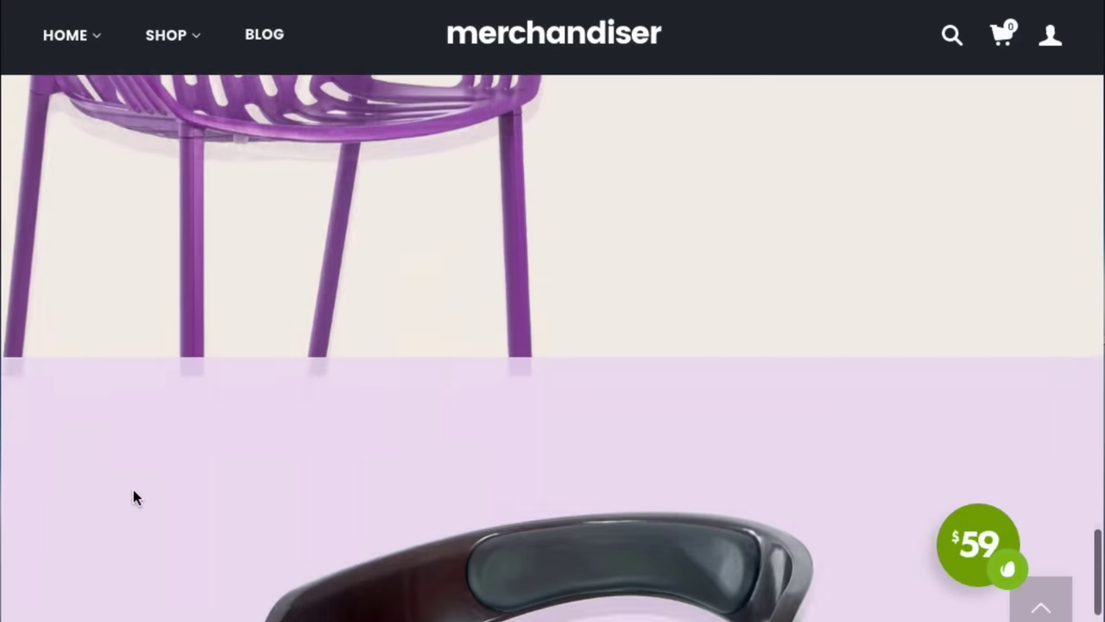
pyautogui.scroll(10, 134, 496)
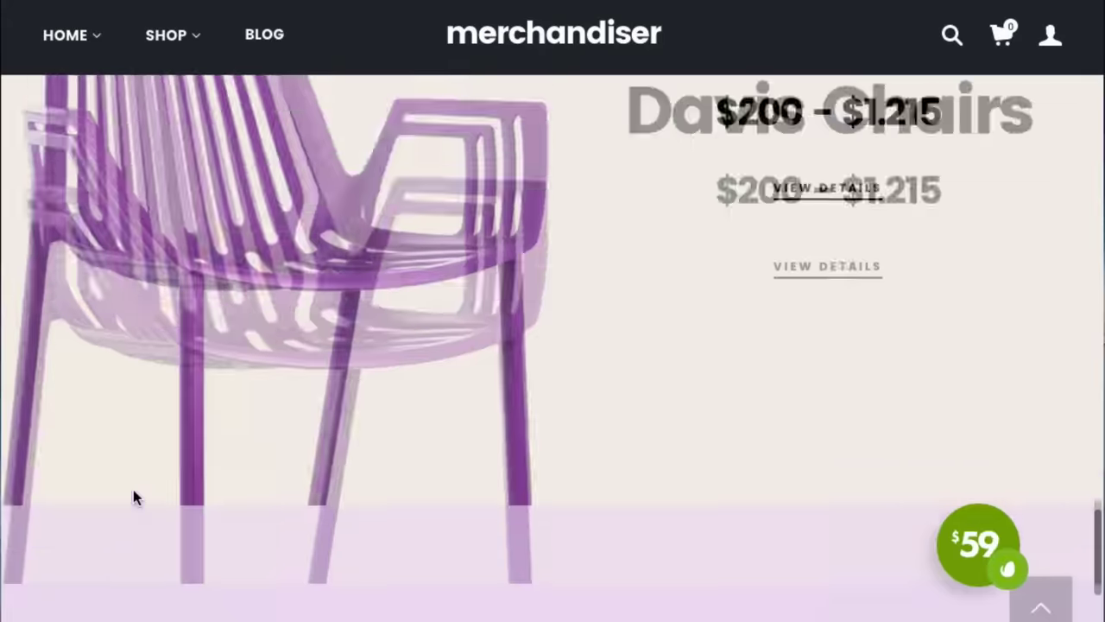
pyautogui.scroll(10, 134, 496)
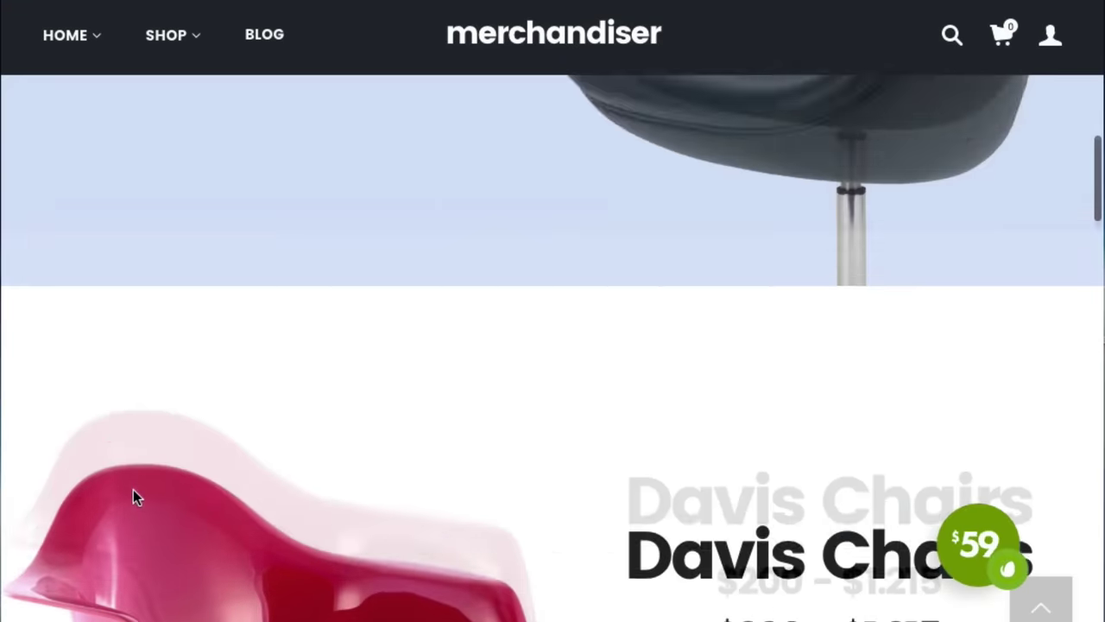
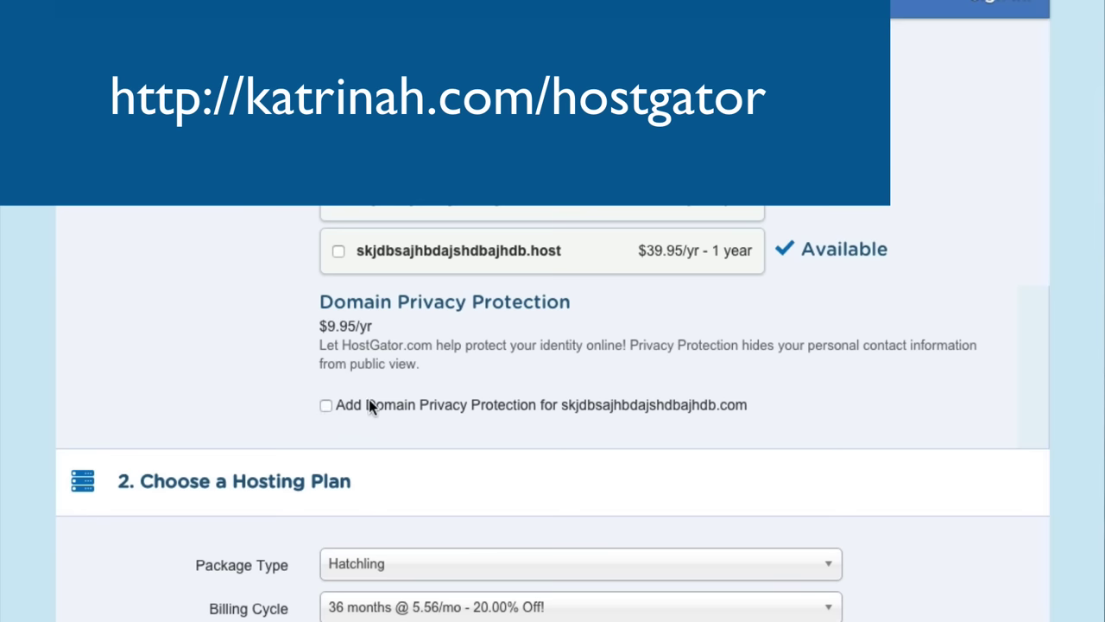
# - On the HostGator order form, set the Hatchling plan's billing cycle to 6 months
pyautogui.scroll(-3, 555, 443)
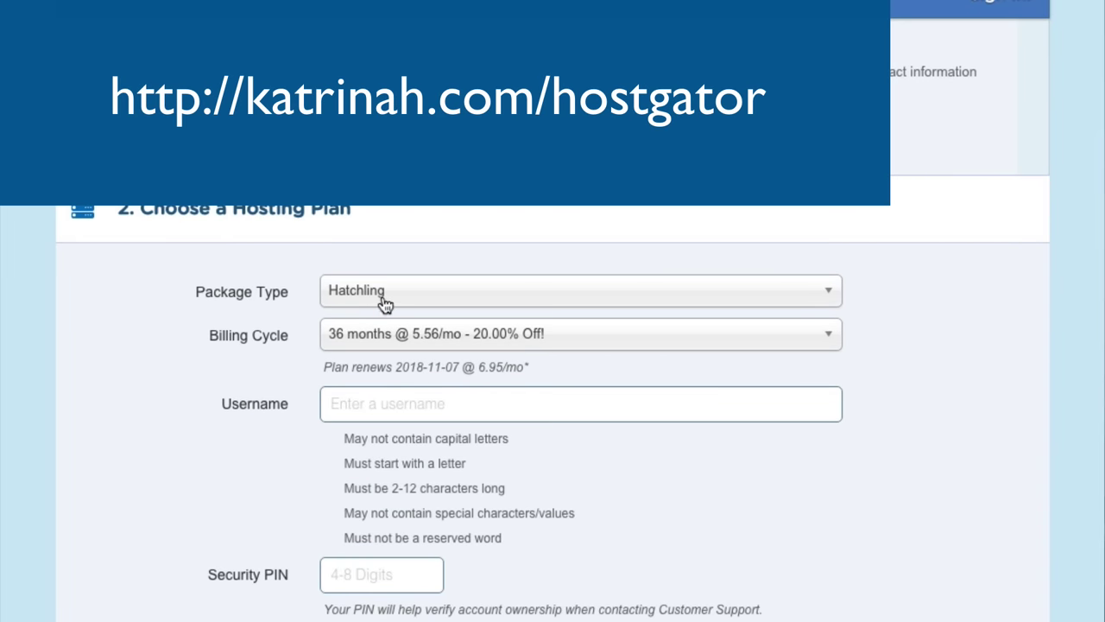
pyautogui.click(363, 333)
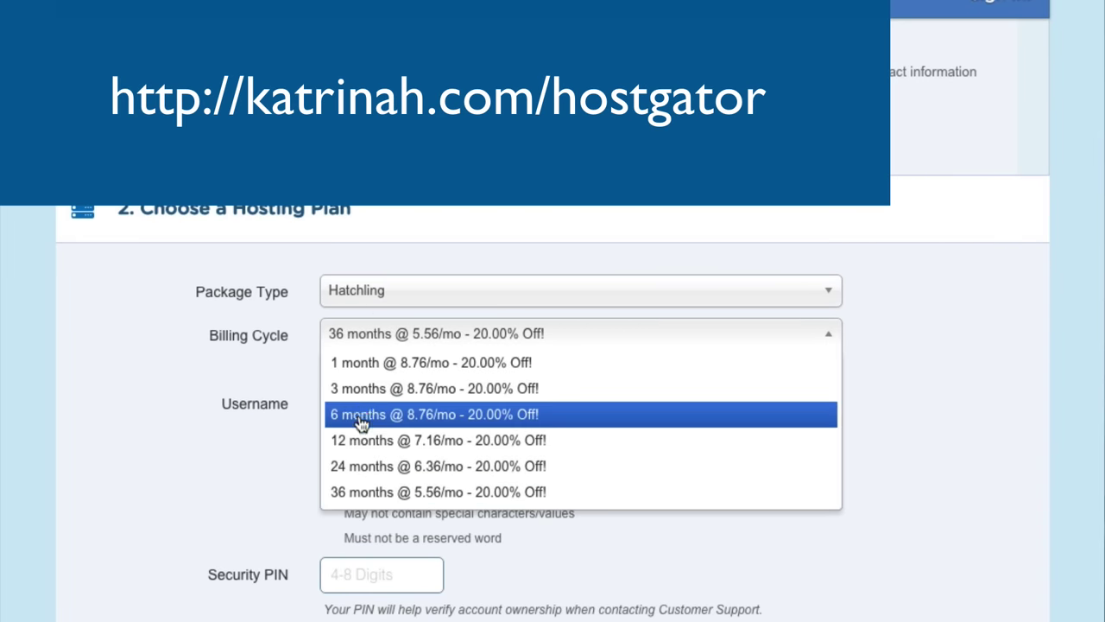
pyautogui.click(361, 419)
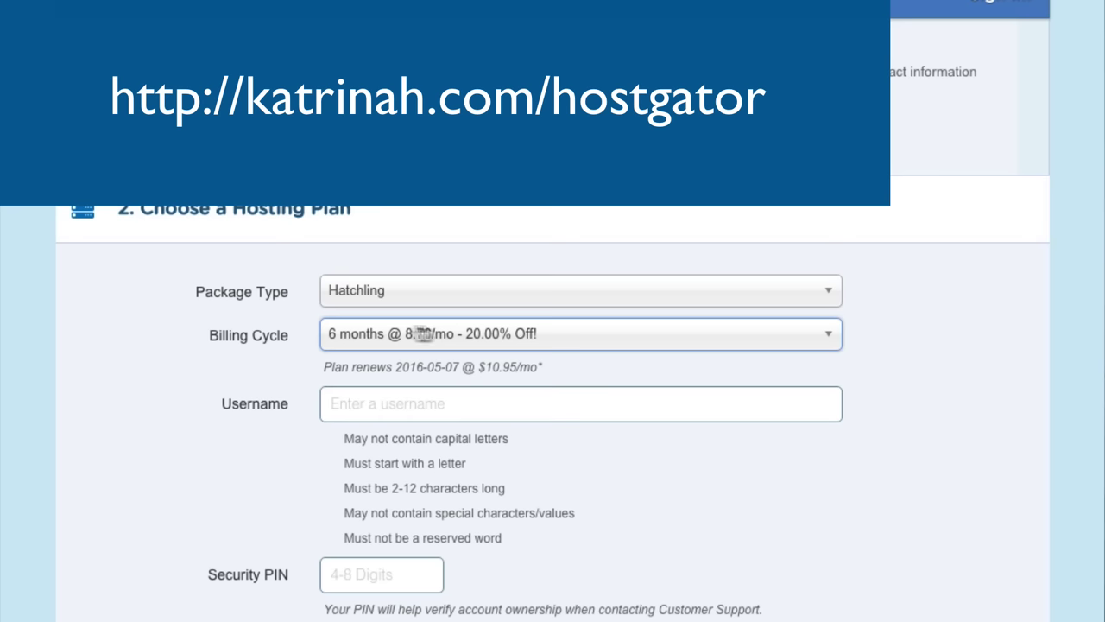
# - Deselect the SiteLock security and CodeGuard Site Backup add-ons in the additional services section
pyautogui.scroll(-2, 553, 446)
pyautogui.scroll(-5, 553, 446)
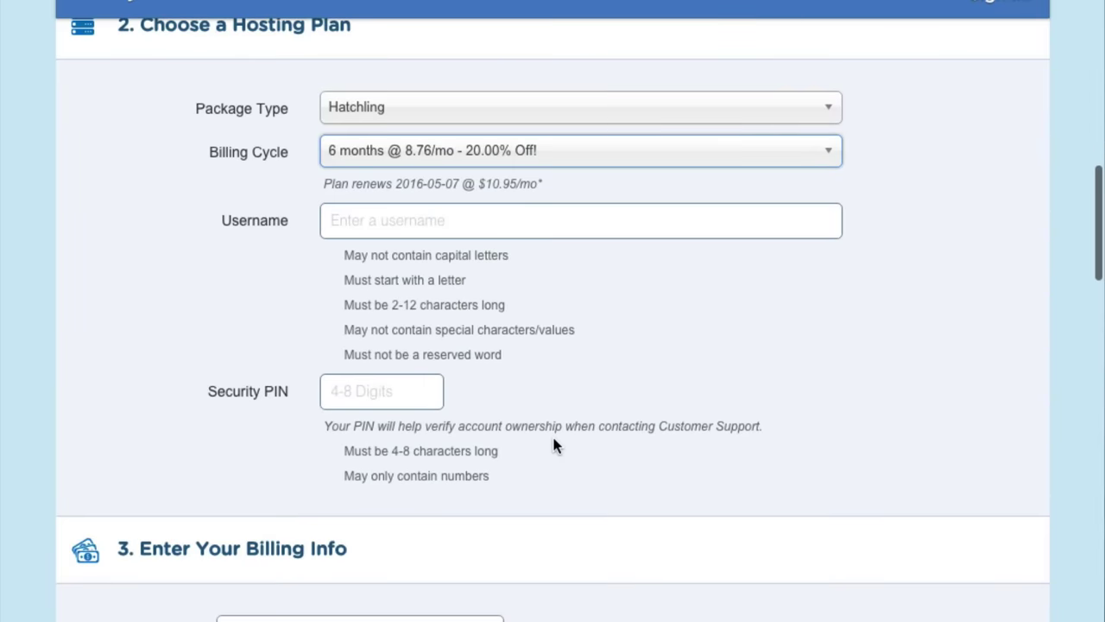
pyautogui.scroll(-8, 647, 409)
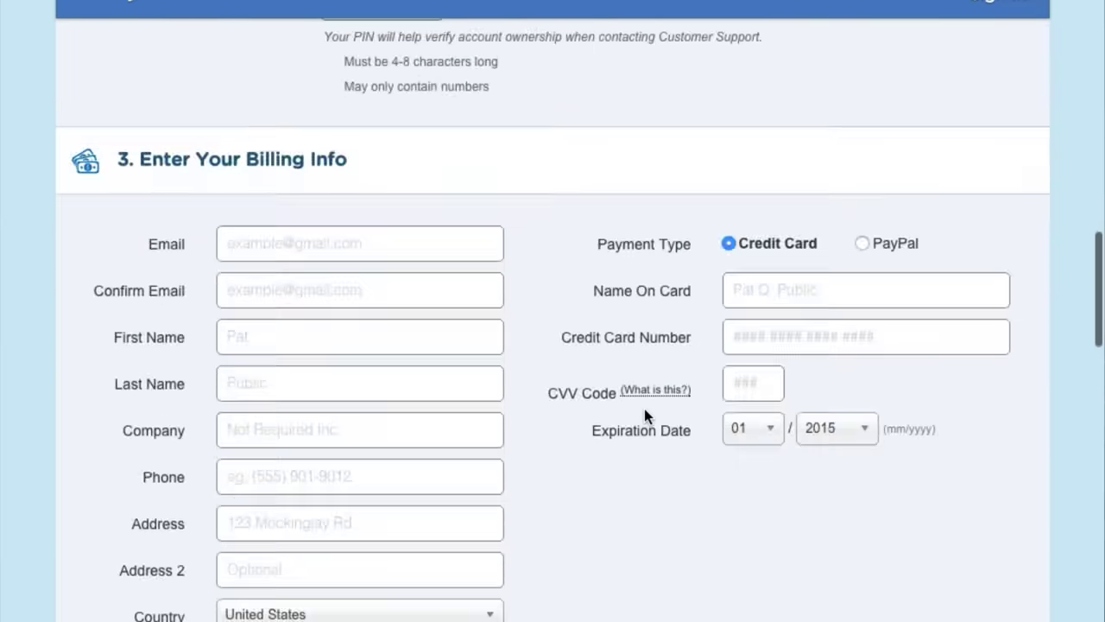
pyautogui.scroll(-2, 645, 412)
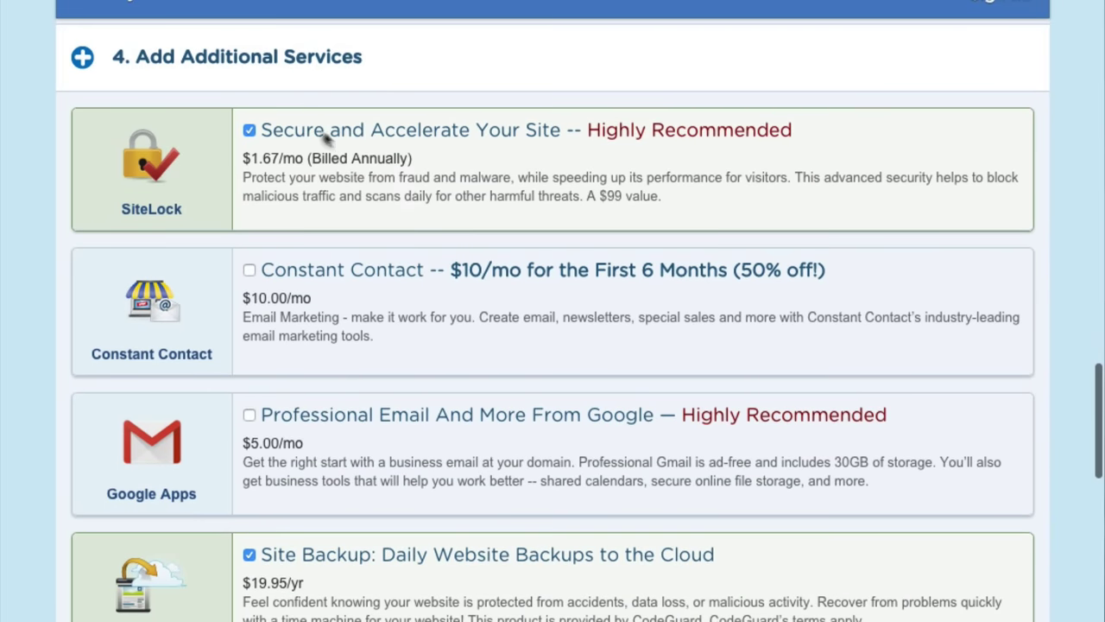
pyautogui.click(250, 131)
pyautogui.click(249, 555)
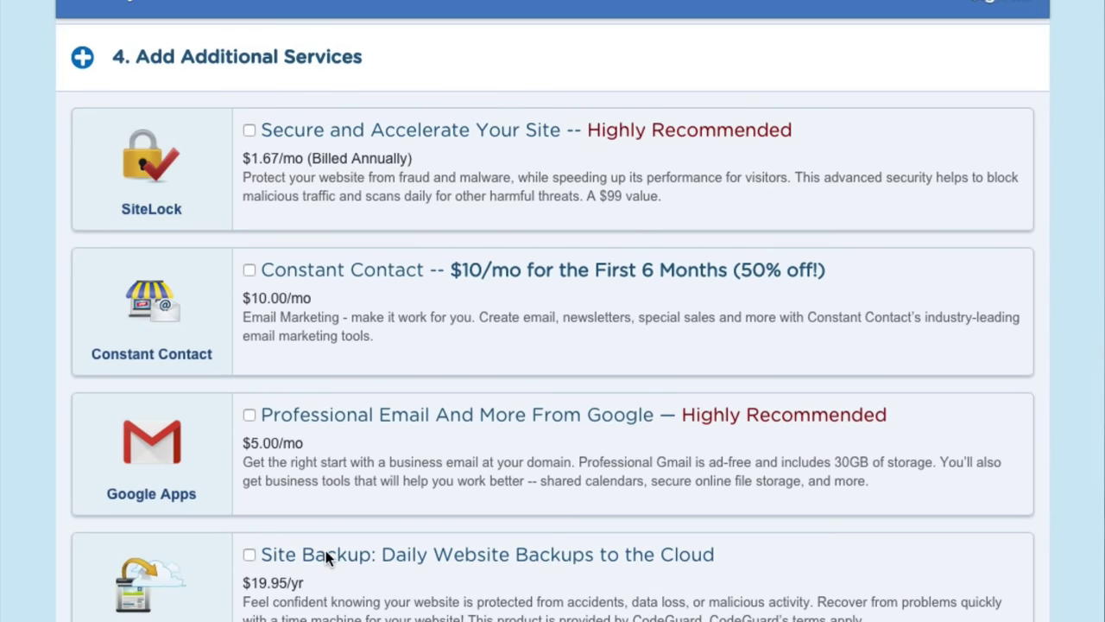
# - Replace the coupon code with wpcoupon25 and validate it
pyautogui.scroll(-6, 328, 558)
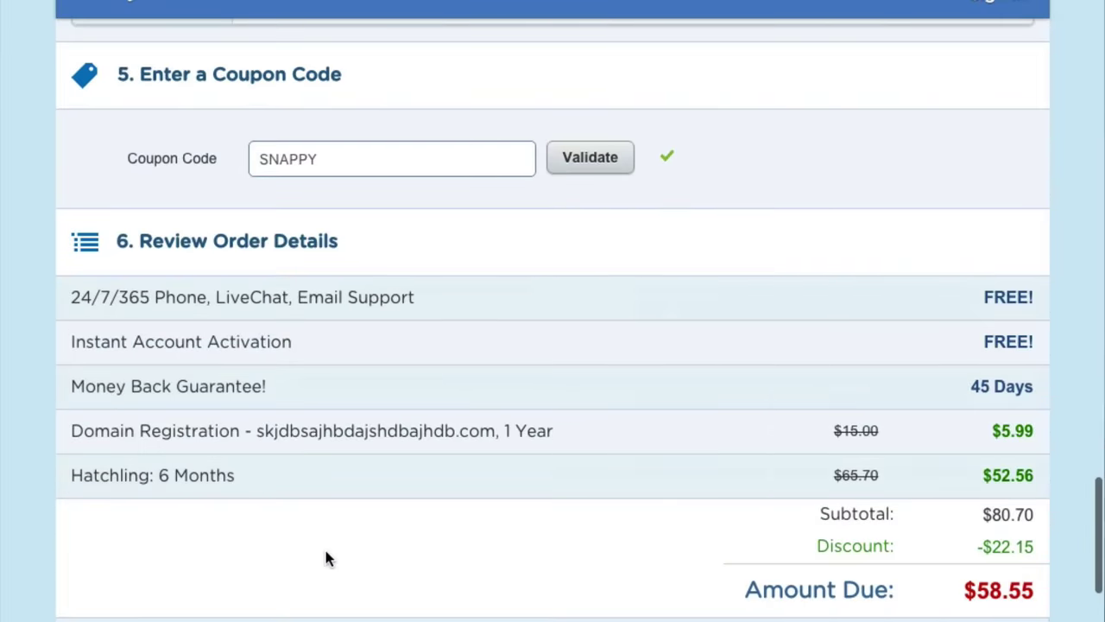
pyautogui.doubleClick(324, 159)
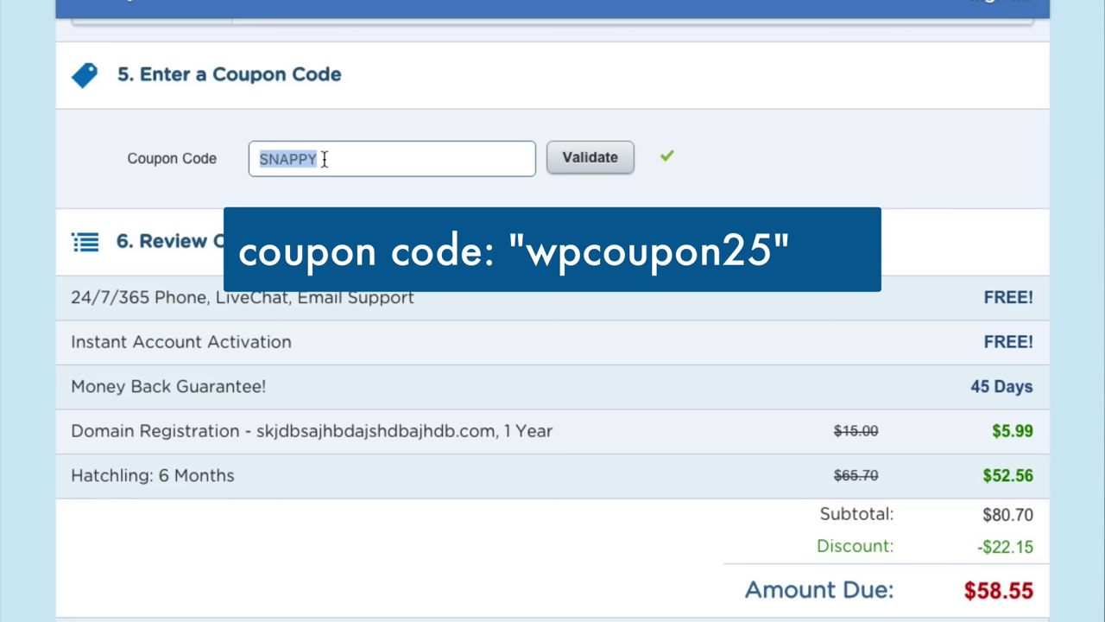
pyautogui.write('wpcoupo')
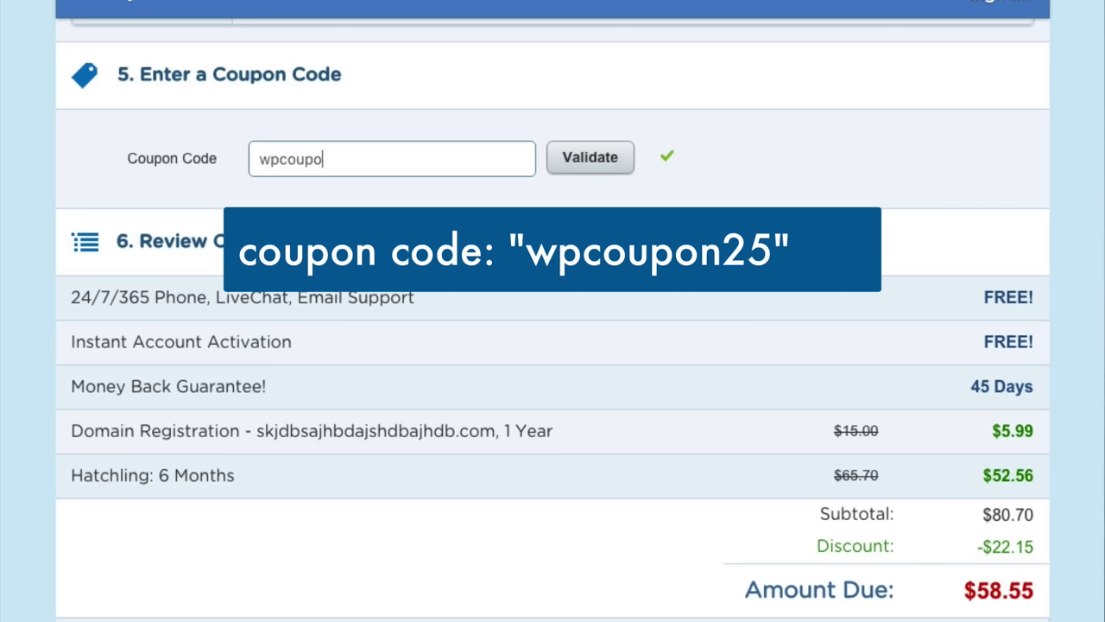
pyautogui.write('n25')
pyautogui.click(579, 162)
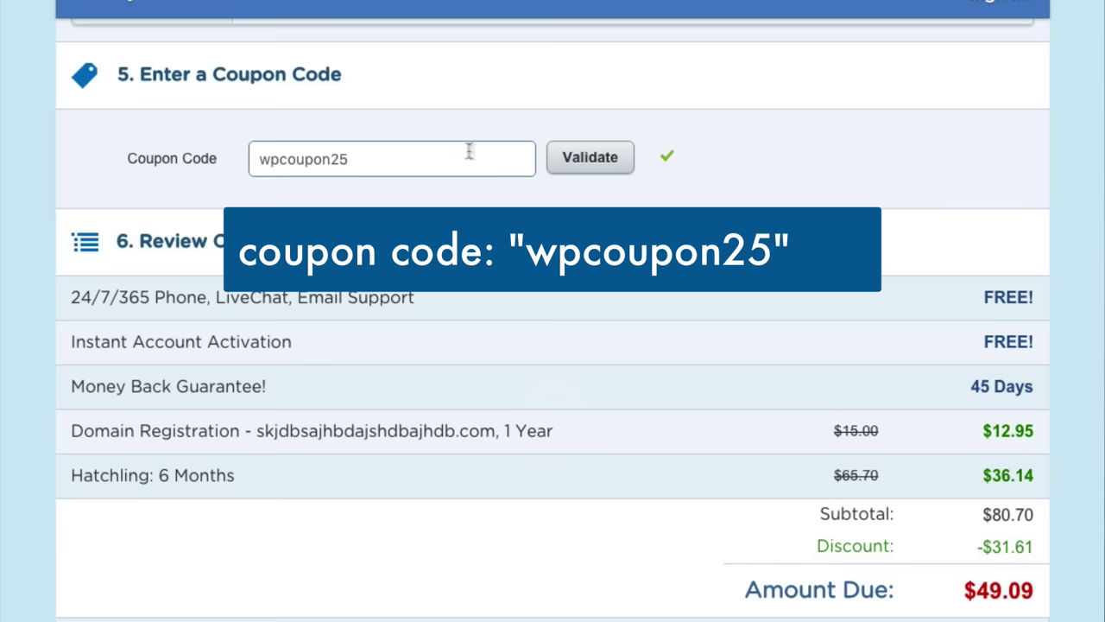
# - Return to the hosting plan section and set the billing cycle to 1 month
pyautogui.scroll(10, 628, 169)
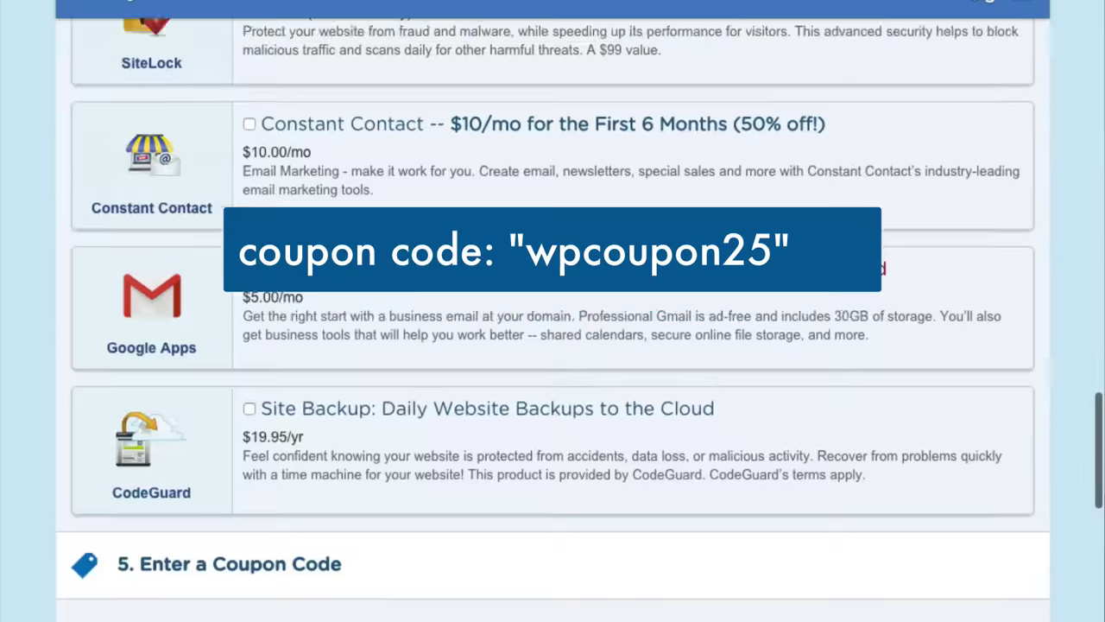
pyautogui.scroll(15, 552, 345)
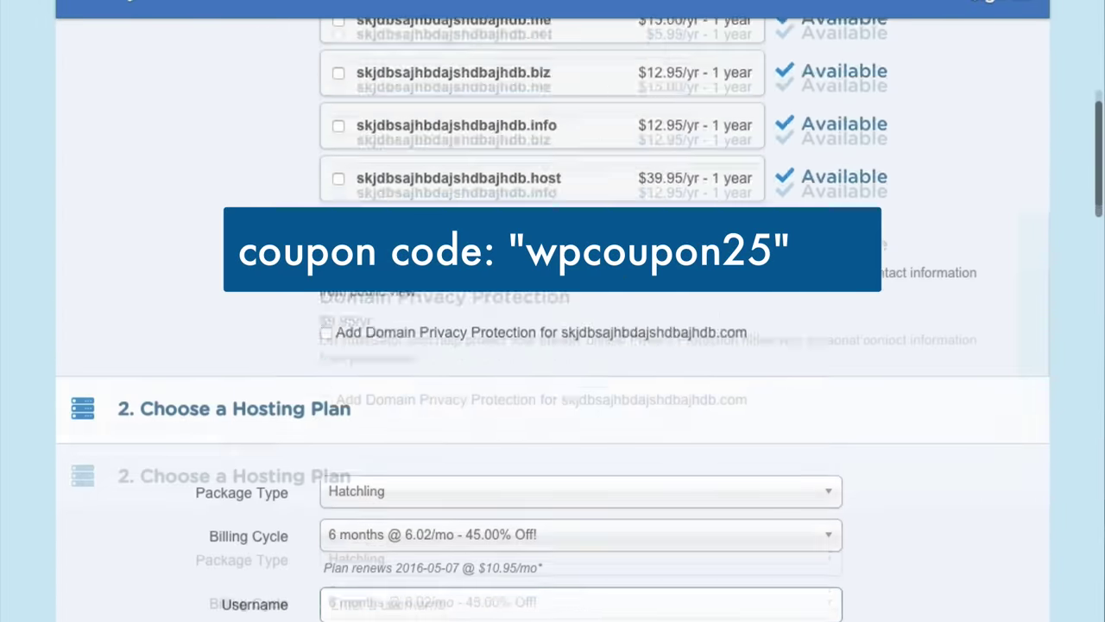
pyautogui.scroll(5, 553, 346)
pyautogui.scroll(-5, 553, 346)
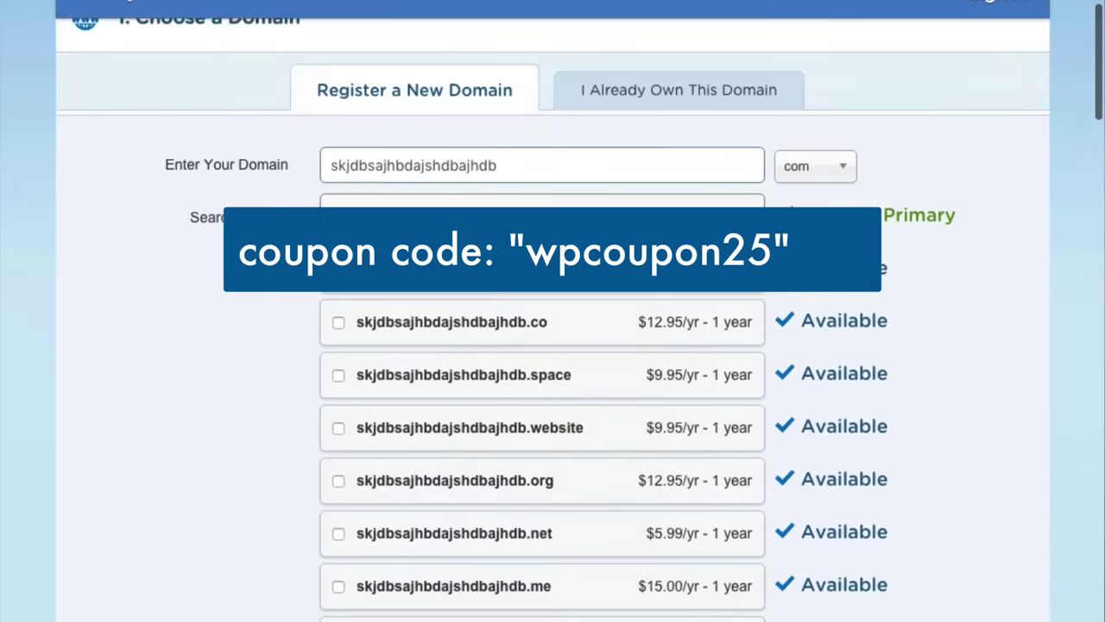
pyautogui.scroll(-4, 610, 239)
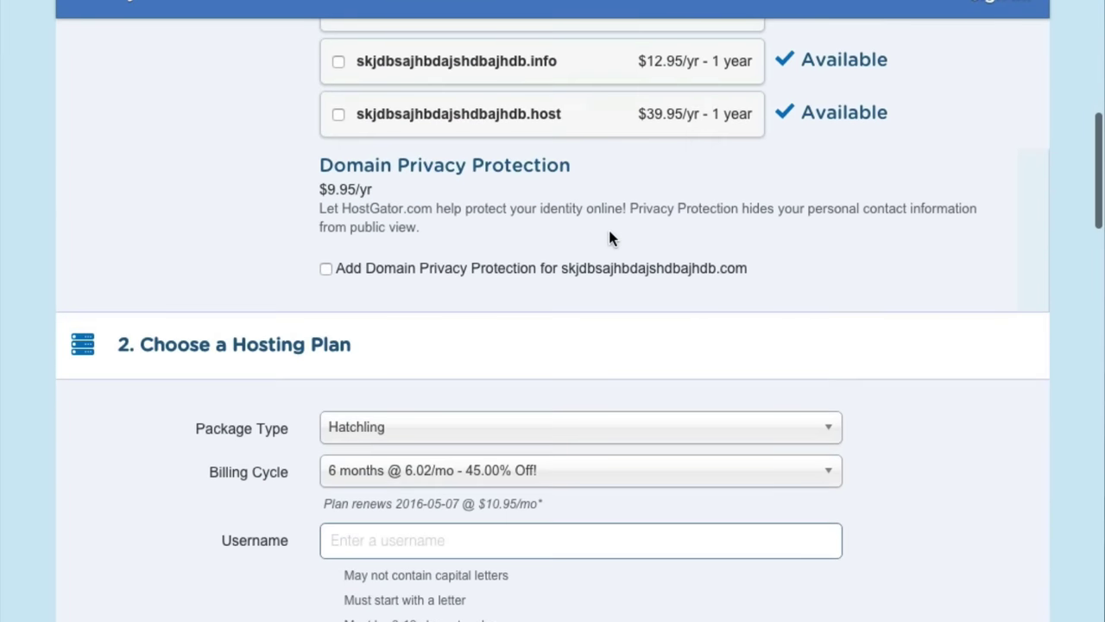
pyautogui.scroll(-2, 610, 238)
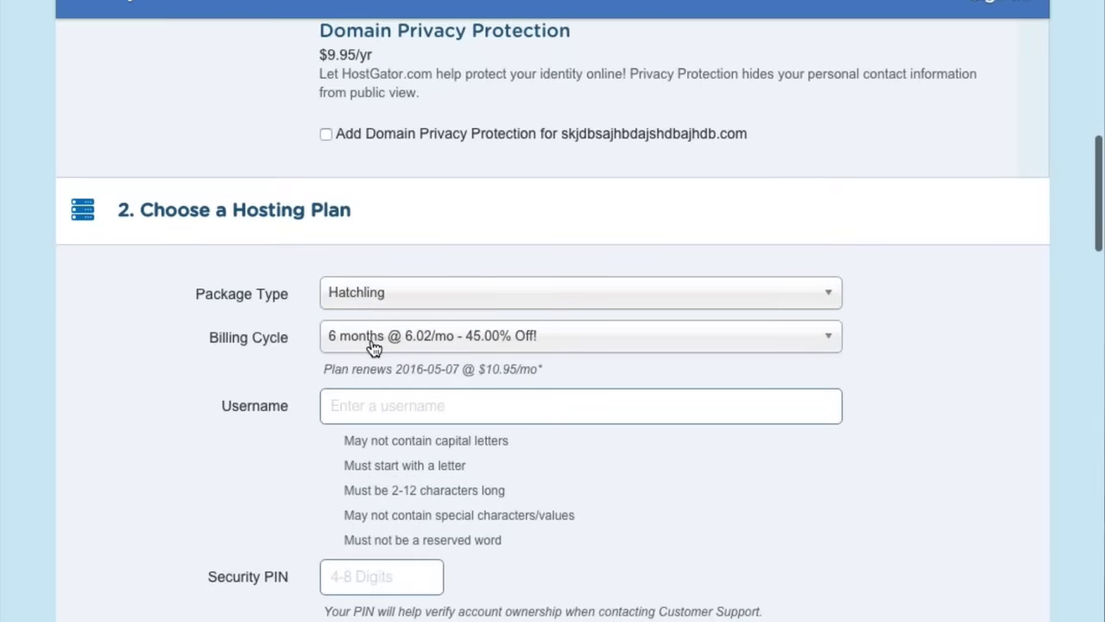
pyautogui.click(374, 346)
pyautogui.click(373, 364)
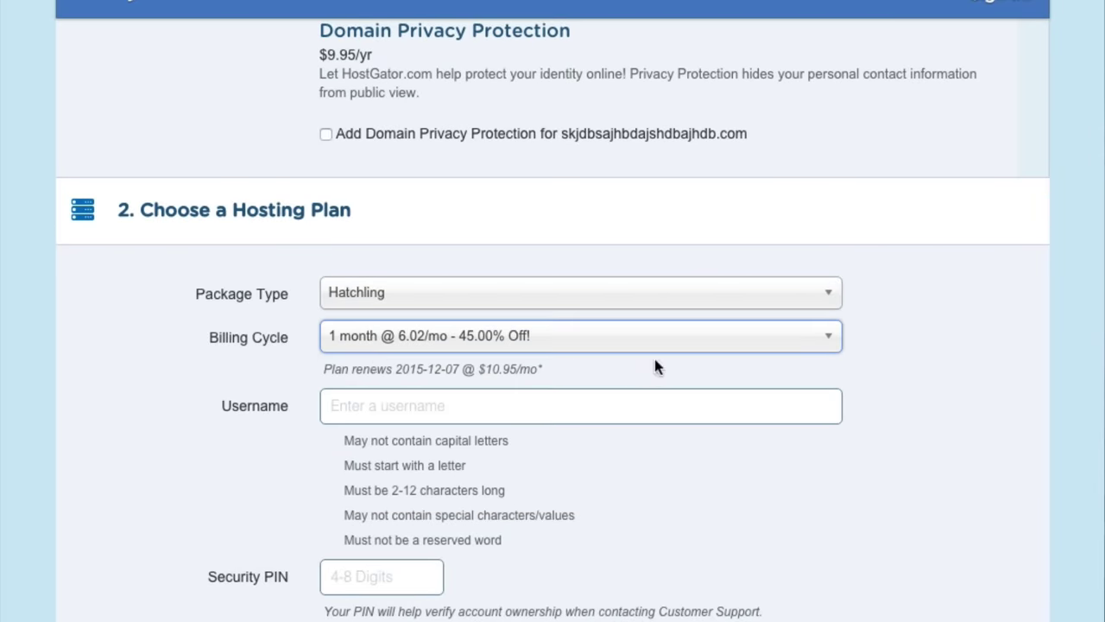
# - Replace the coupon code on the order form with 1monthbonus and validate it
pyautogui.scroll(-15, 628, 375)
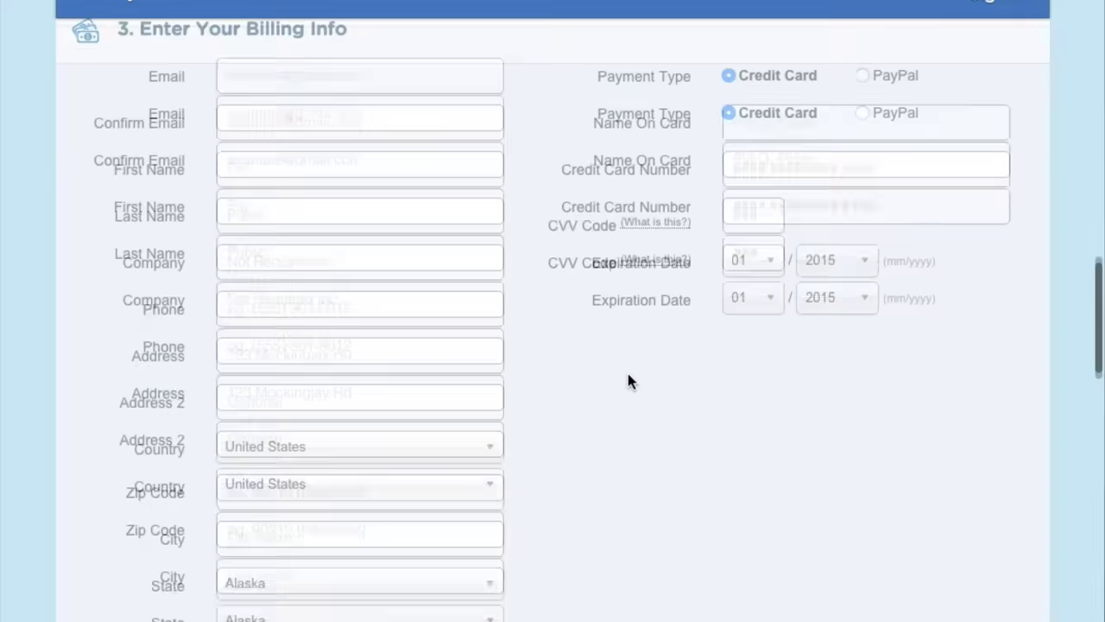
pyautogui.scroll(-8, 628, 373)
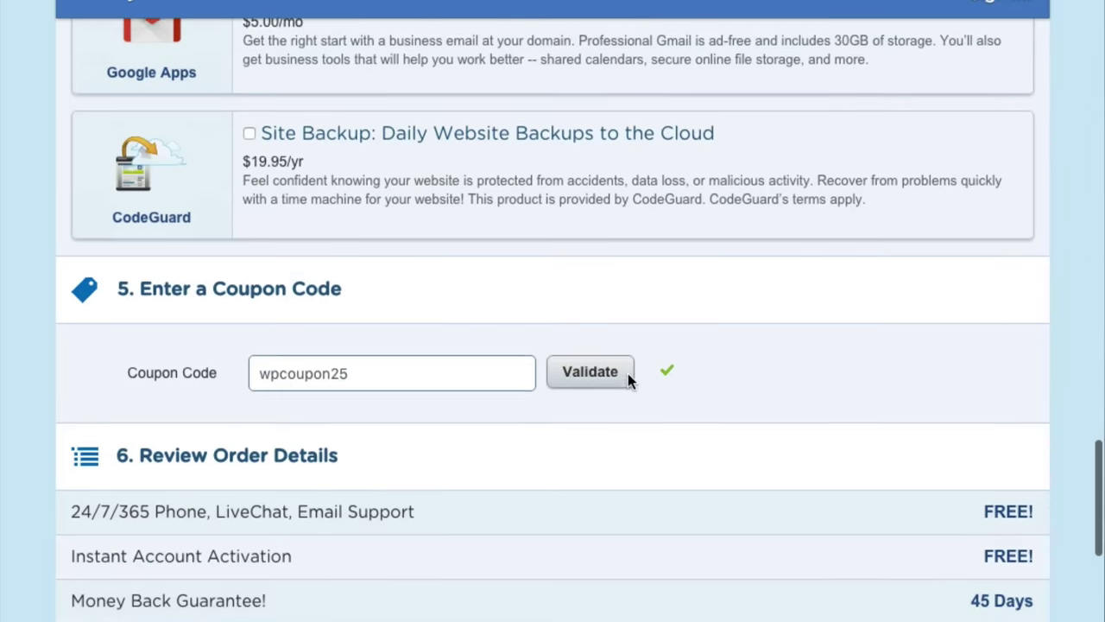
pyautogui.scroll(-1, 628, 380)
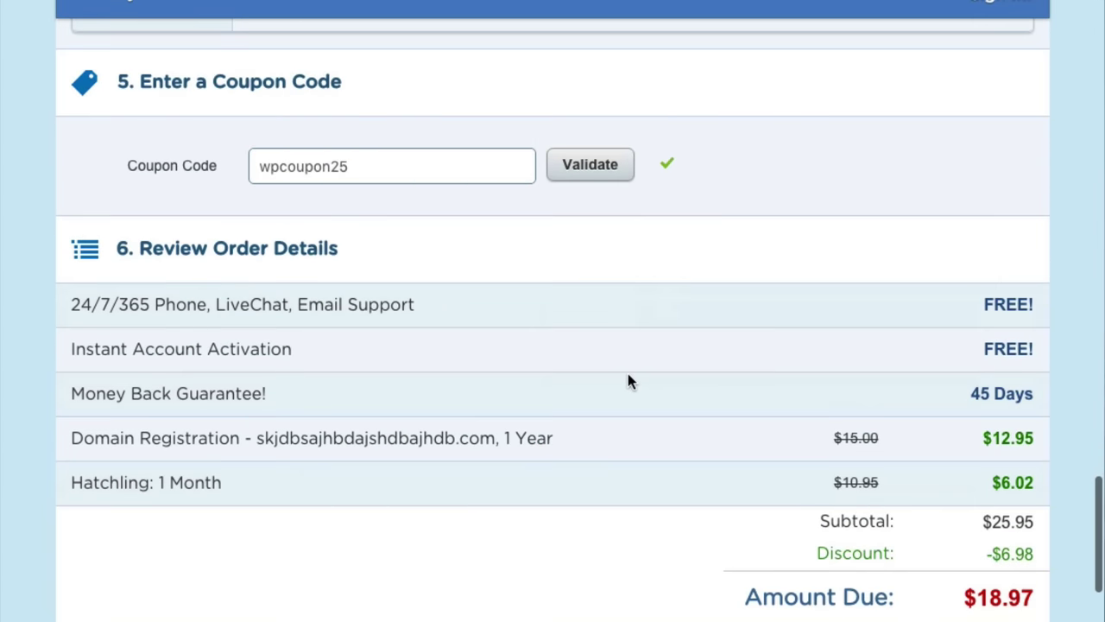
pyautogui.doubleClick(355, 164)
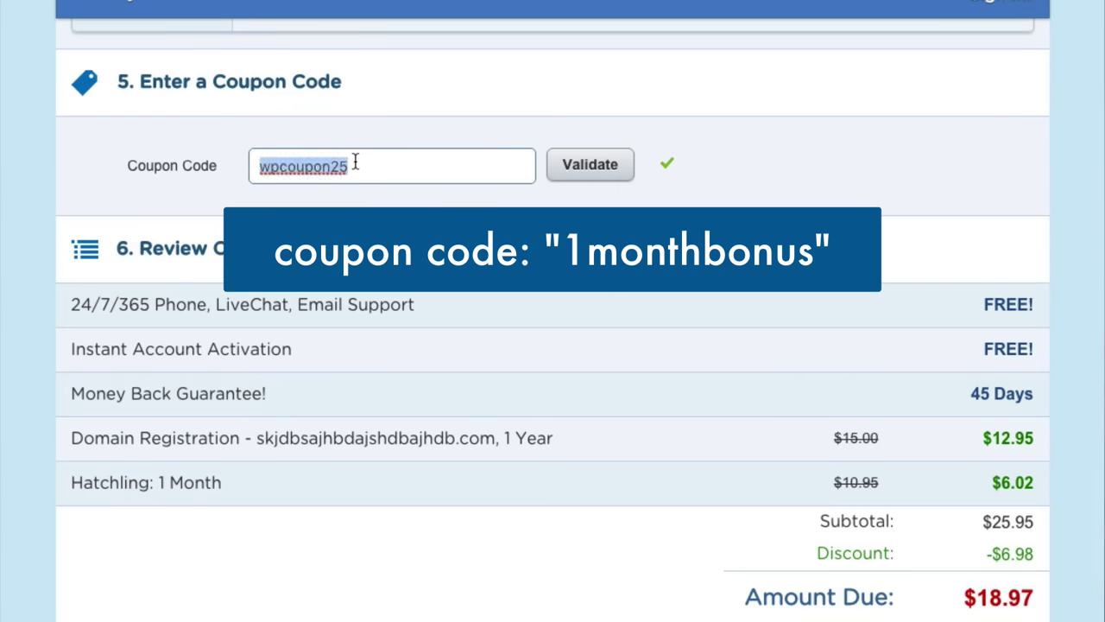
pyautogui.write('1monthbonus')
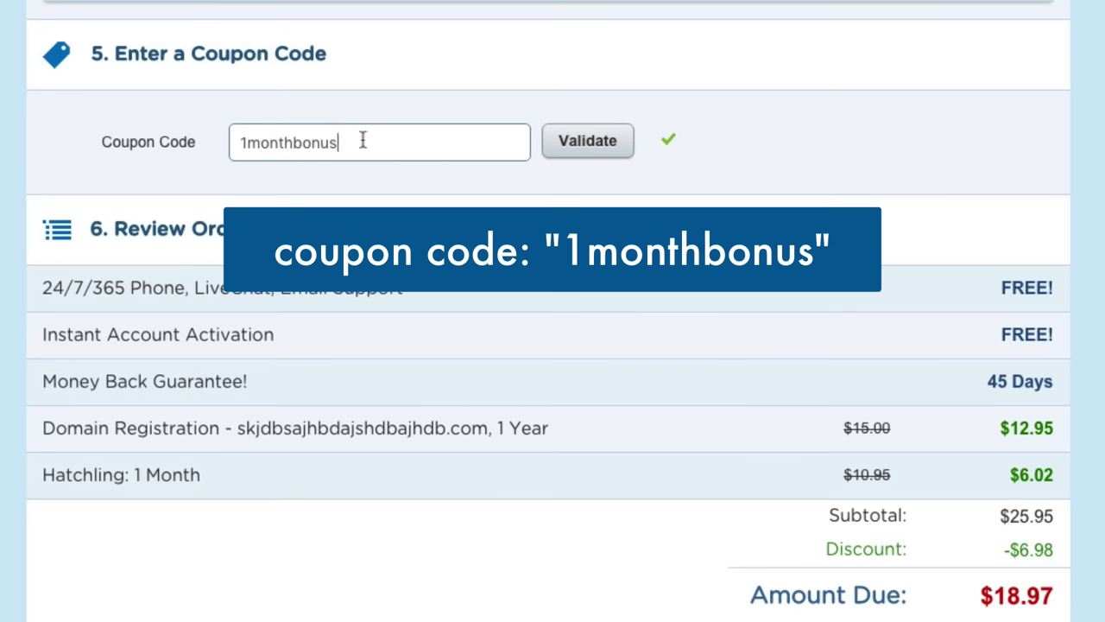
pyautogui.click(618, 140)
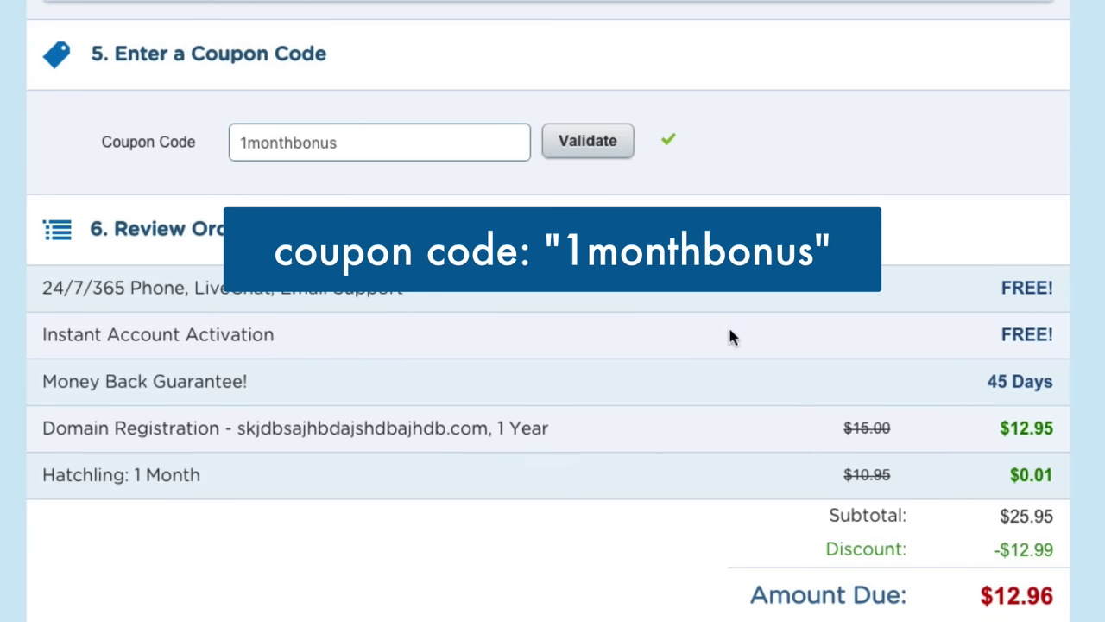
# - Agree to the Terms of Service, Cancellation Policy and Privacy Policy, and check out the hosting order
pyautogui.scroll(-5, 730, 335)
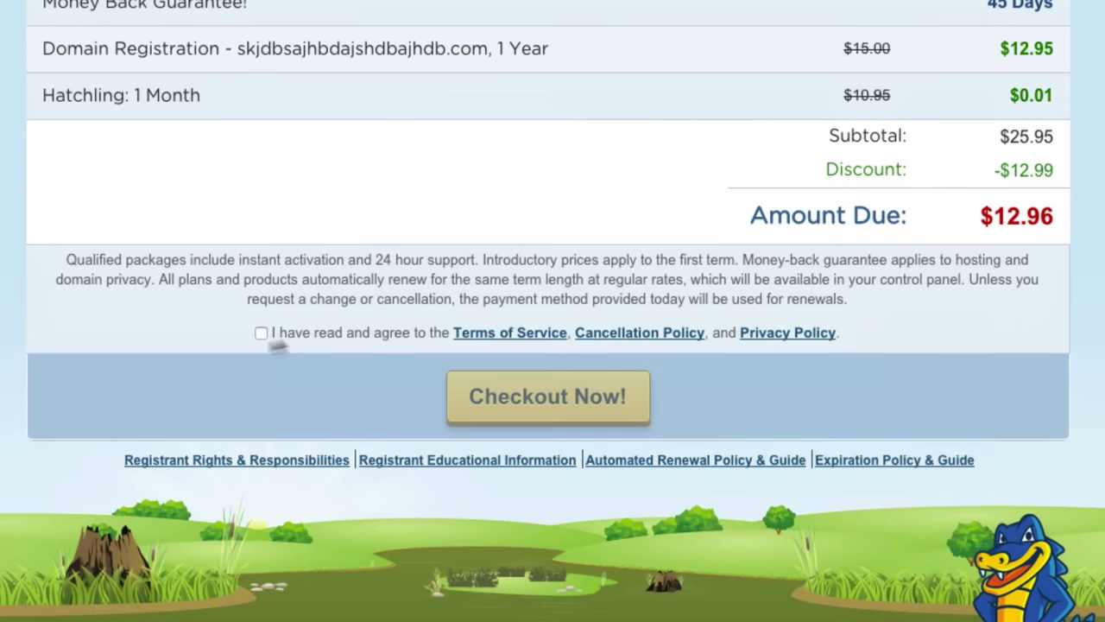
pyautogui.click(261, 332)
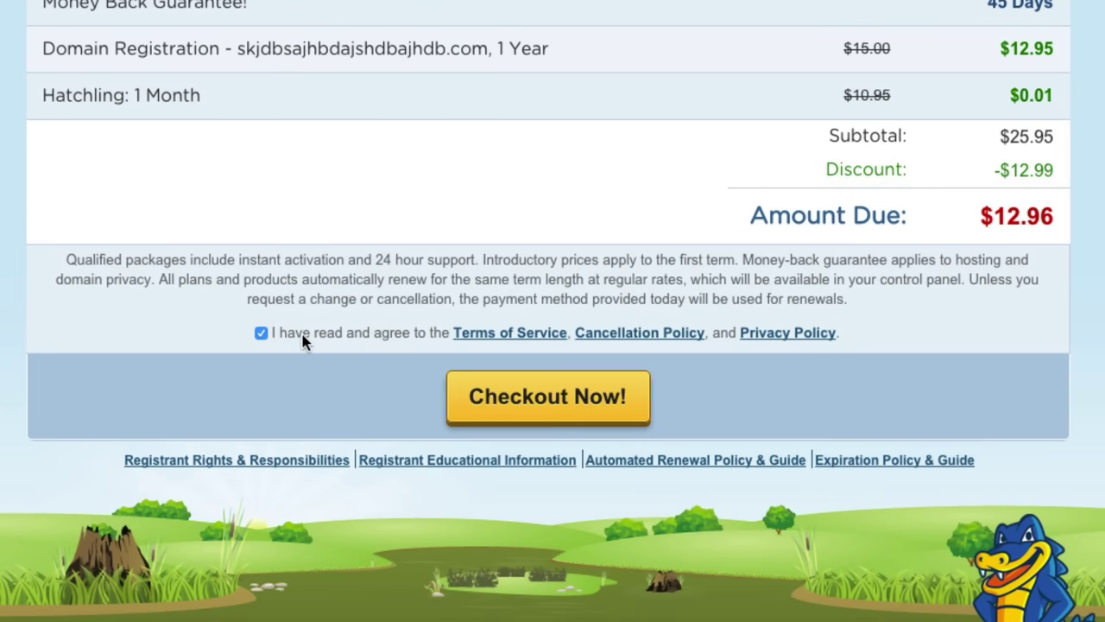
pyautogui.click(580, 396)
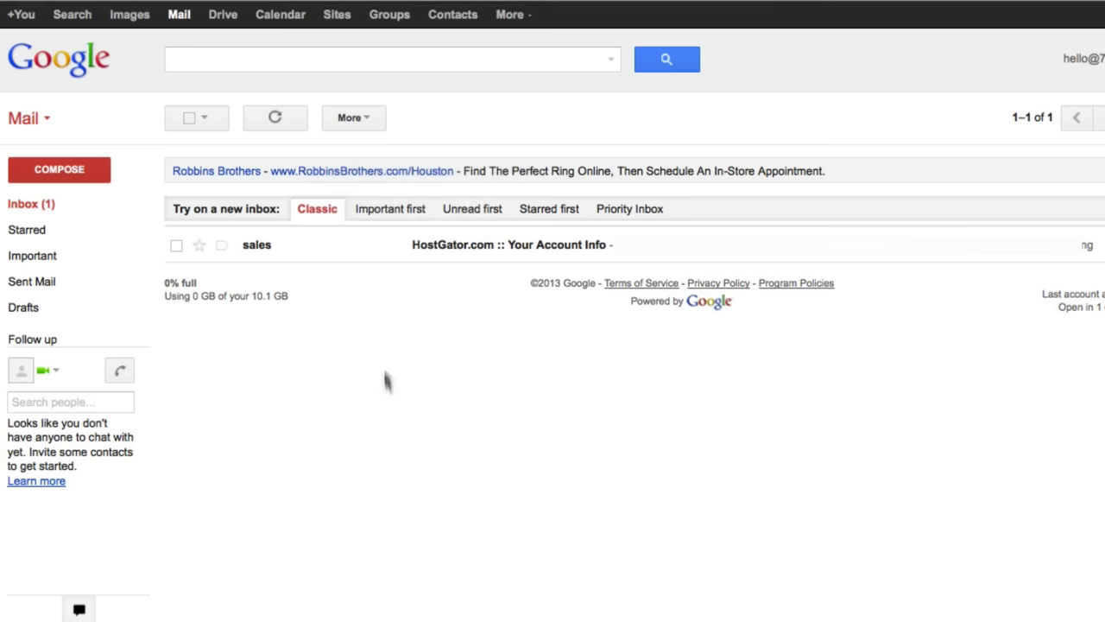
# - Open the HostGator account info e-mail and launch QuickInstall from the customer portal's hosting dashboard
pyautogui.click(443, 248)
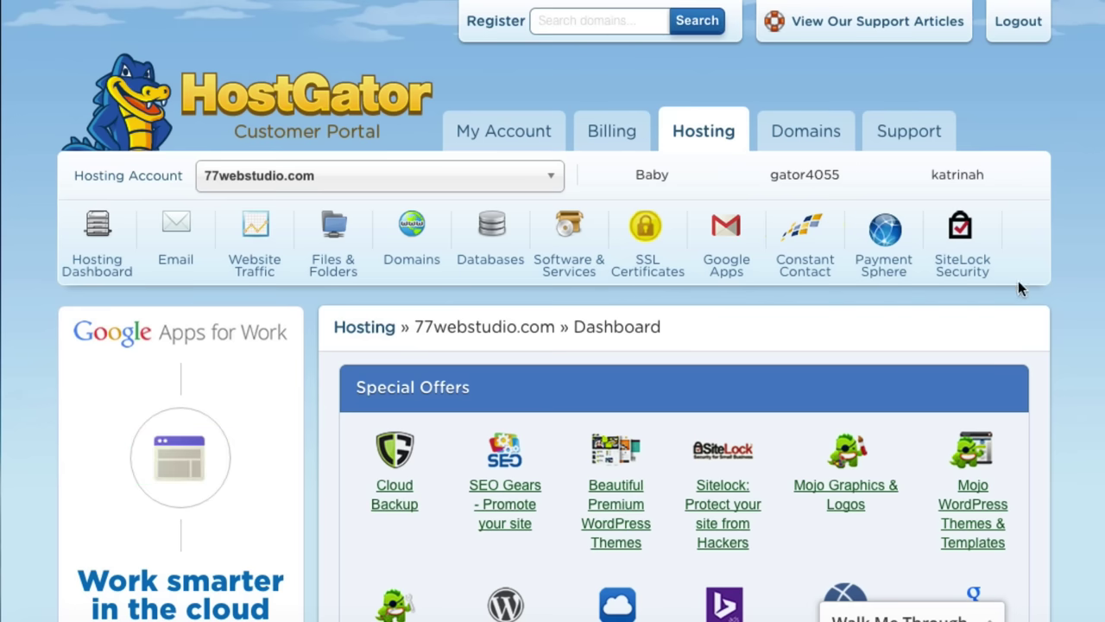
pyautogui.scroll(-8, 1036, 289)
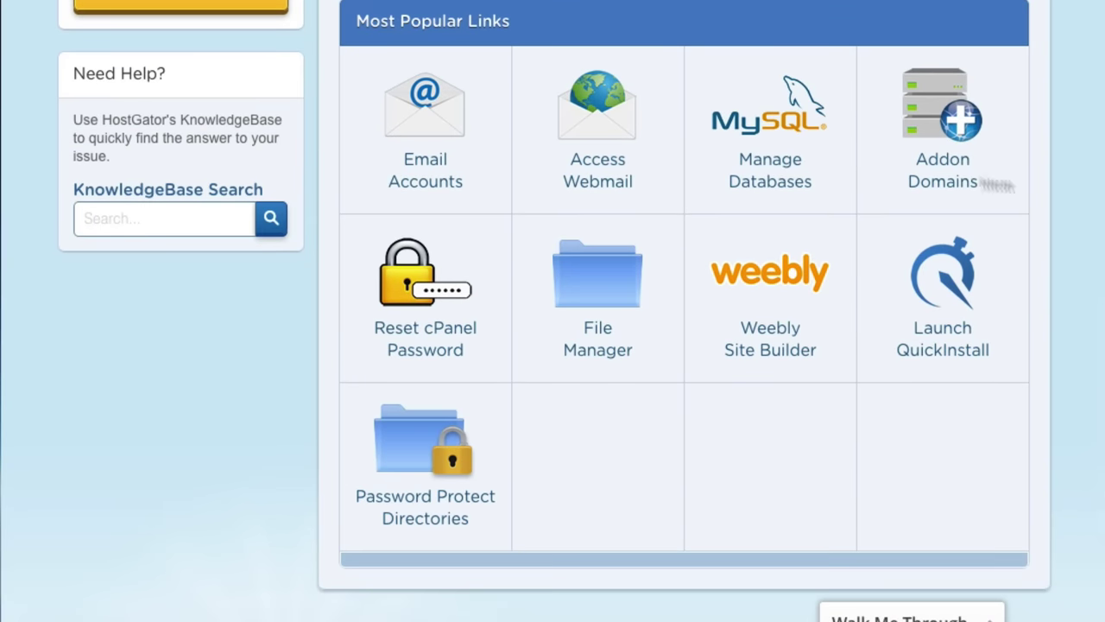
pyautogui.click(947, 298)
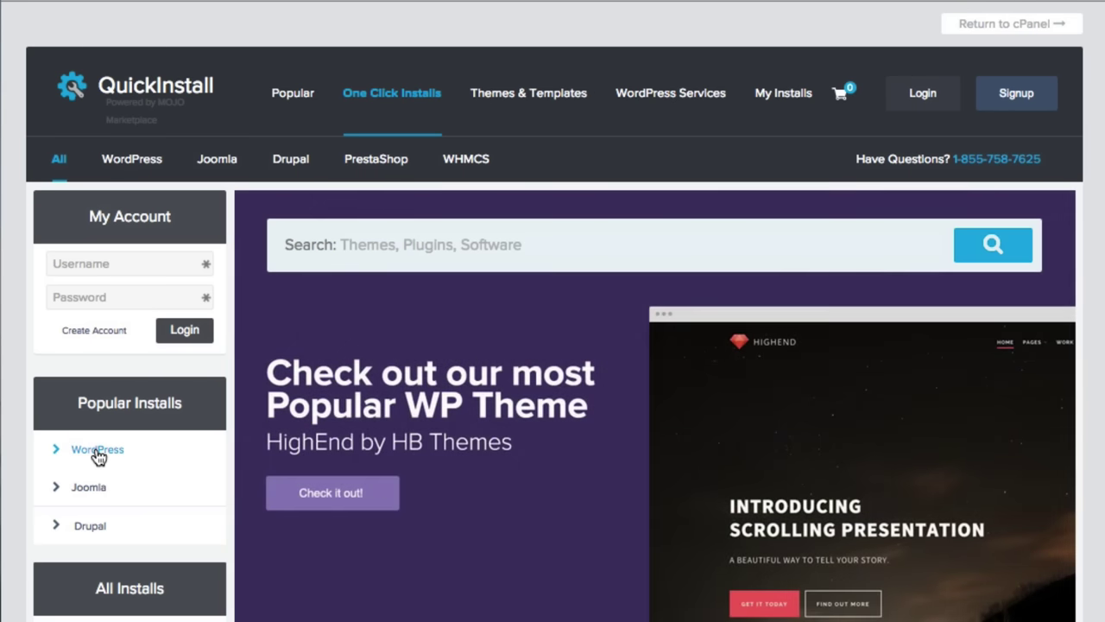
# - Install the free WordPress option on demo.katrinah.com with the blog title "katrinah yoga" and the admin's details
pyautogui.click(98, 450)
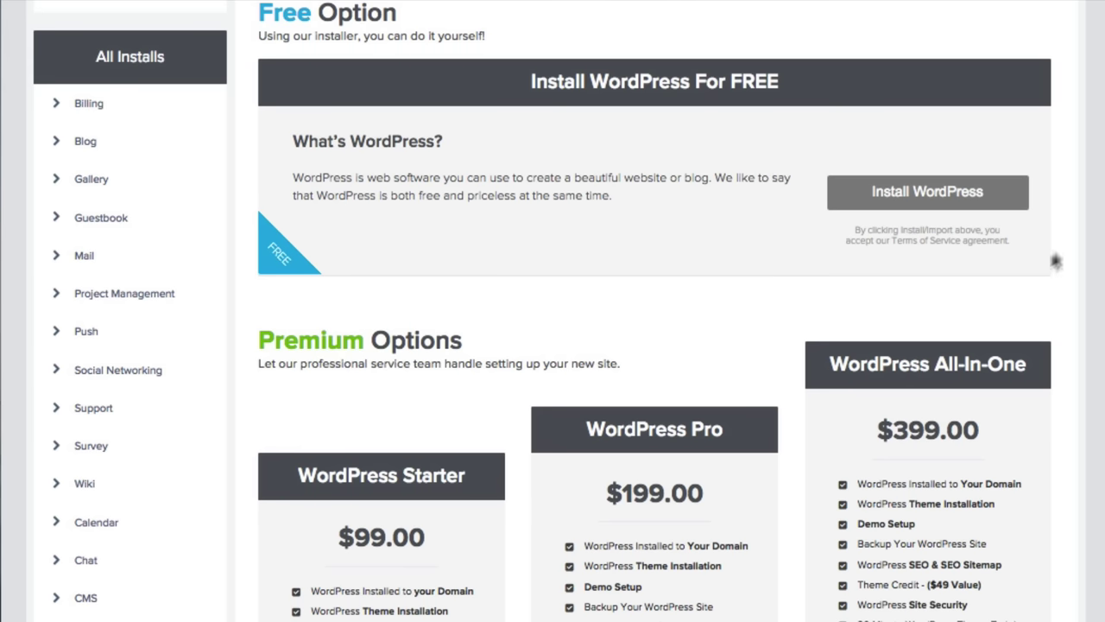
pyautogui.click(918, 195)
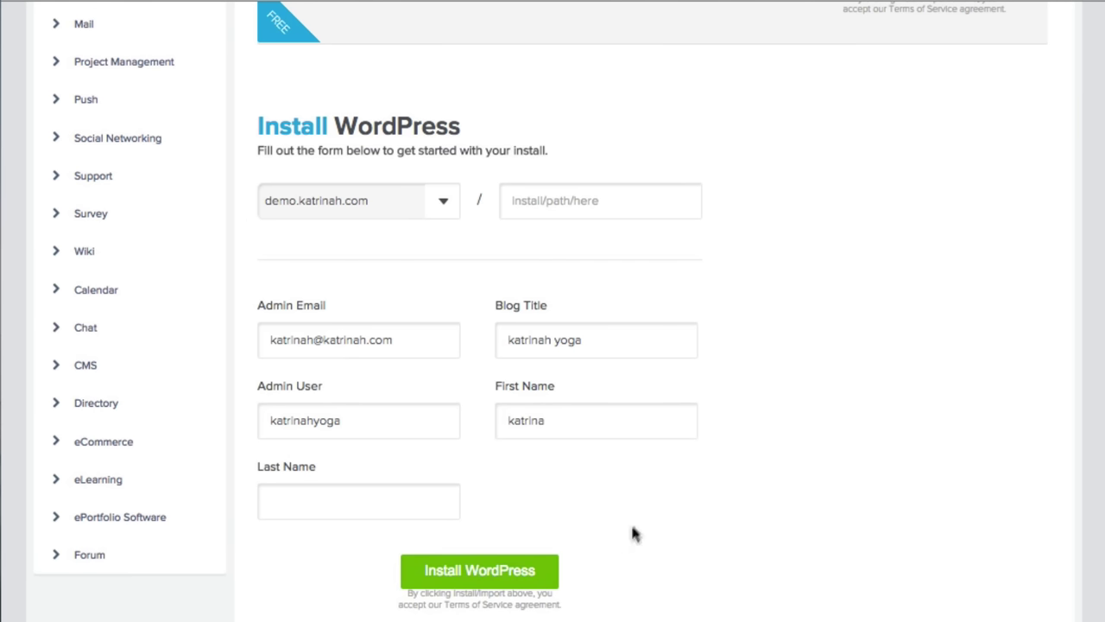
pyautogui.click(481, 572)
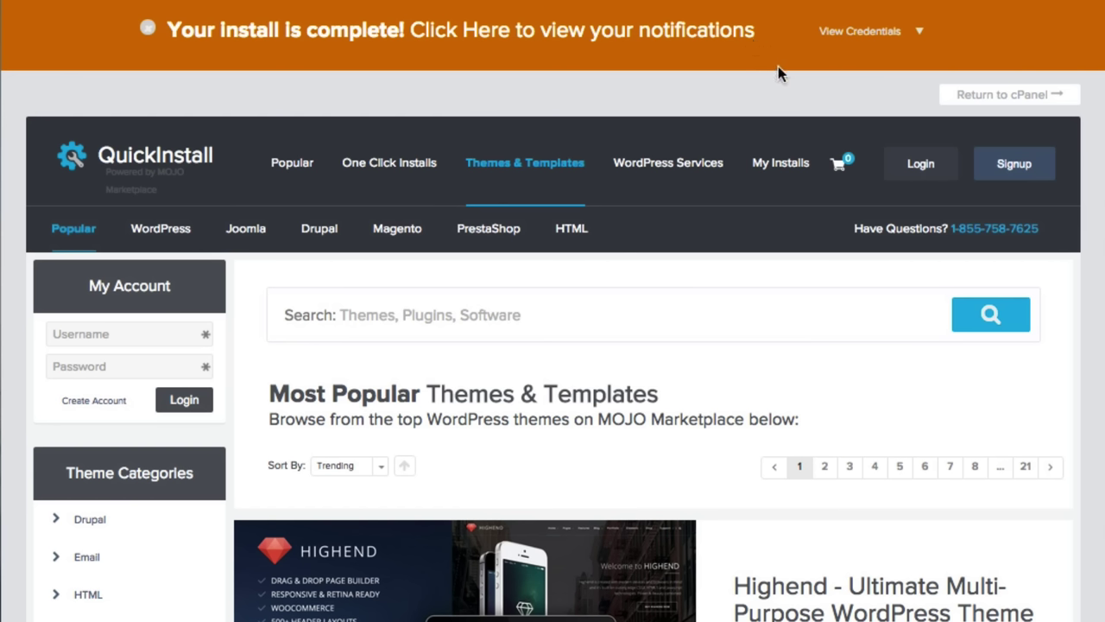
# - View the credentials of the completed WordPress install and open its admin area
pyautogui.click(920, 34)
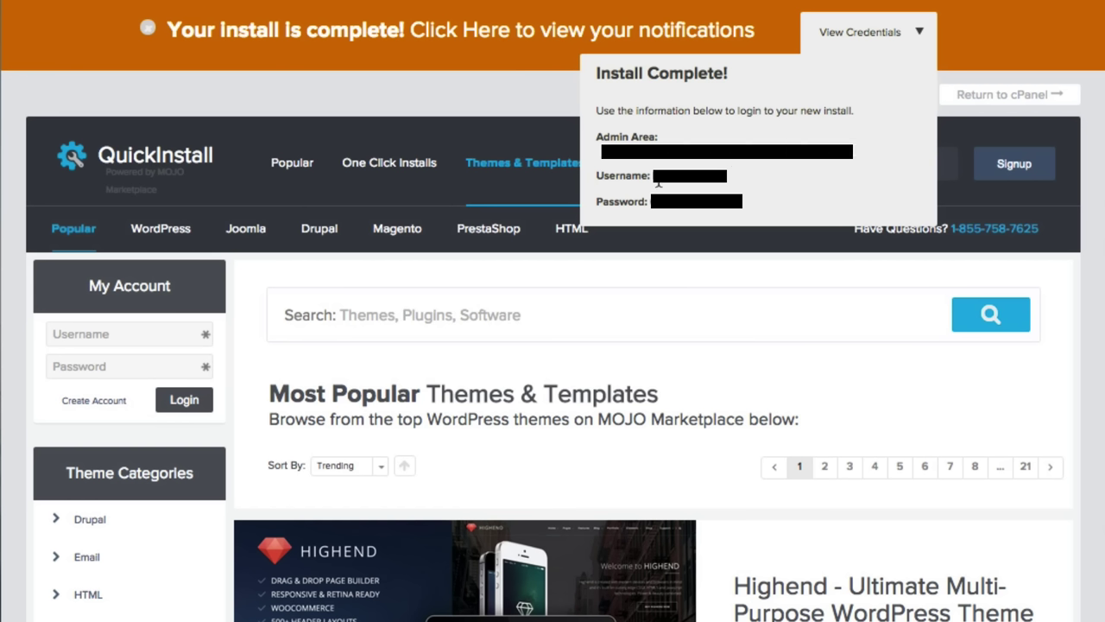
pyautogui.click(740, 154)
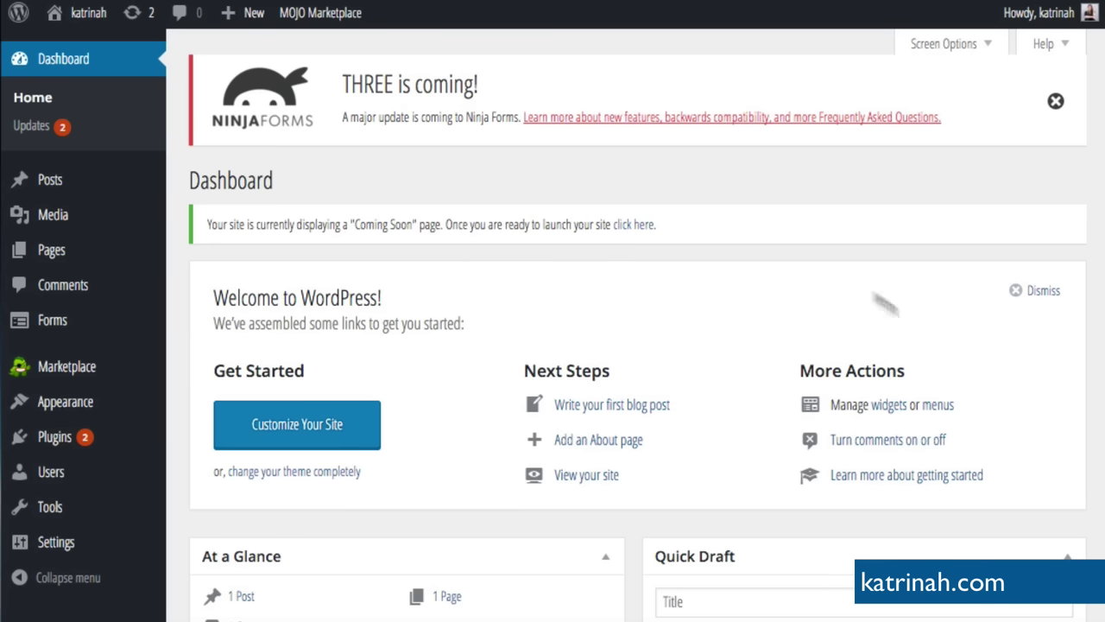
# - Dismiss the Welcome panel and the Ninja Forms notice, and move the WordPress News box above Quick Draft
pyautogui.click(1039, 292)
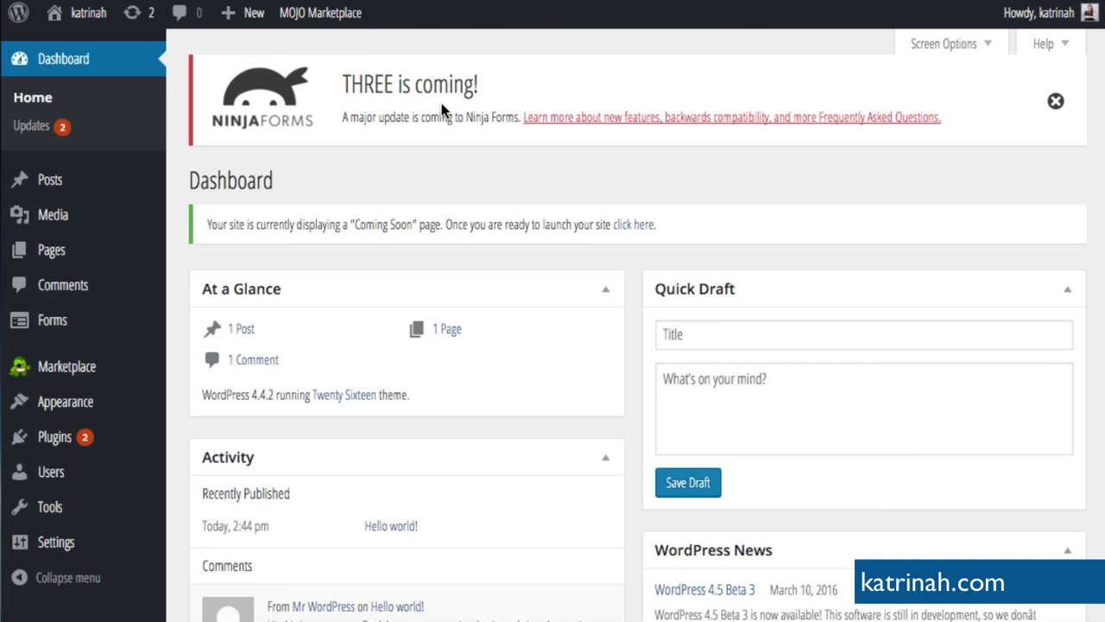
pyautogui.click(1056, 102)
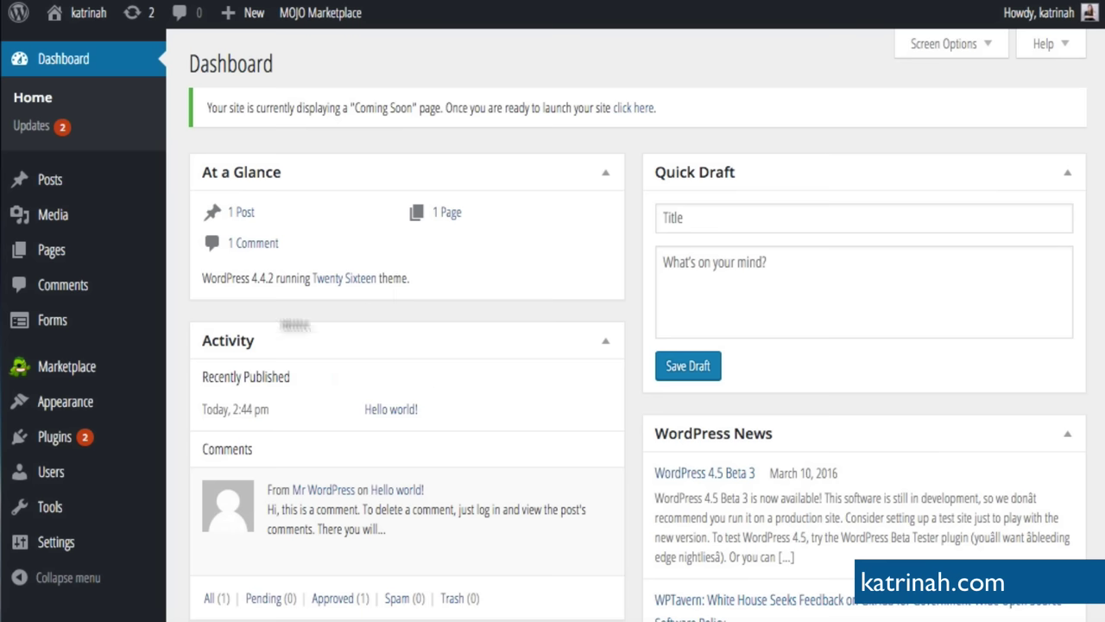
pyautogui.moveTo(380, 484)
pyautogui.moveTo(727, 175); pyautogui.dragTo(750, 176)
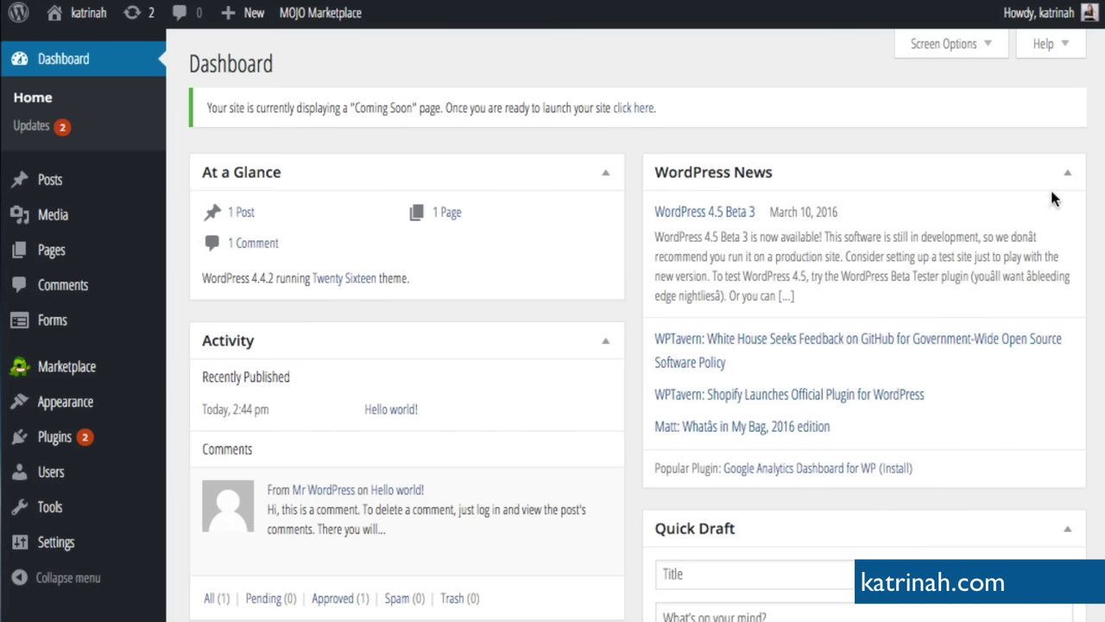
# - Hide the WordPress News, Quick Draft, Activity and At a Glance boxes on the dashboard
pyautogui.click(949, 45)
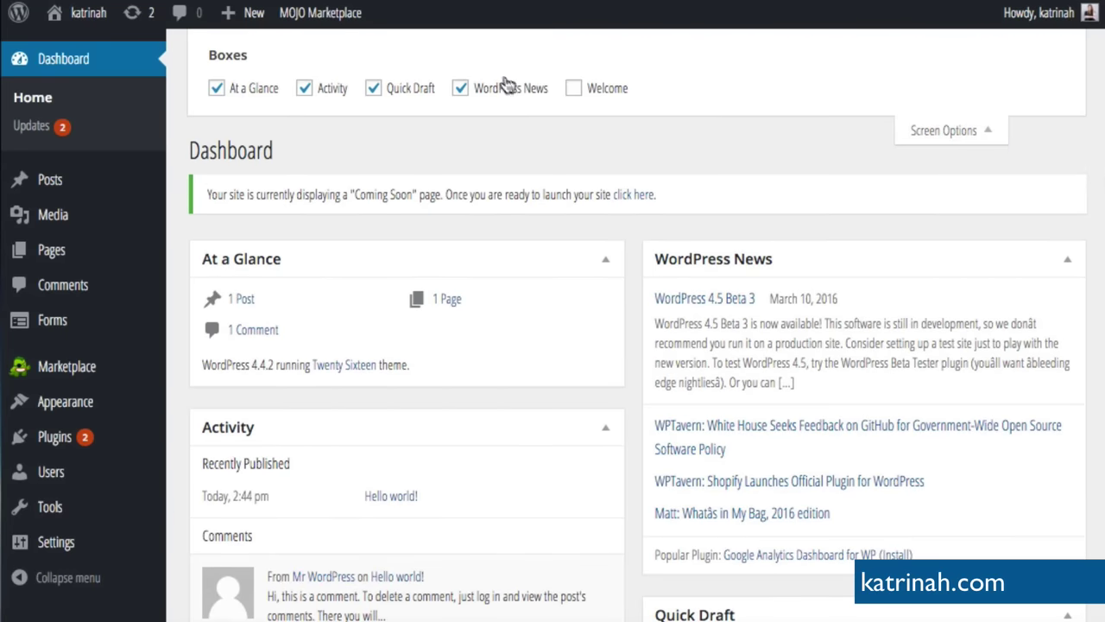
pyautogui.click(460, 88)
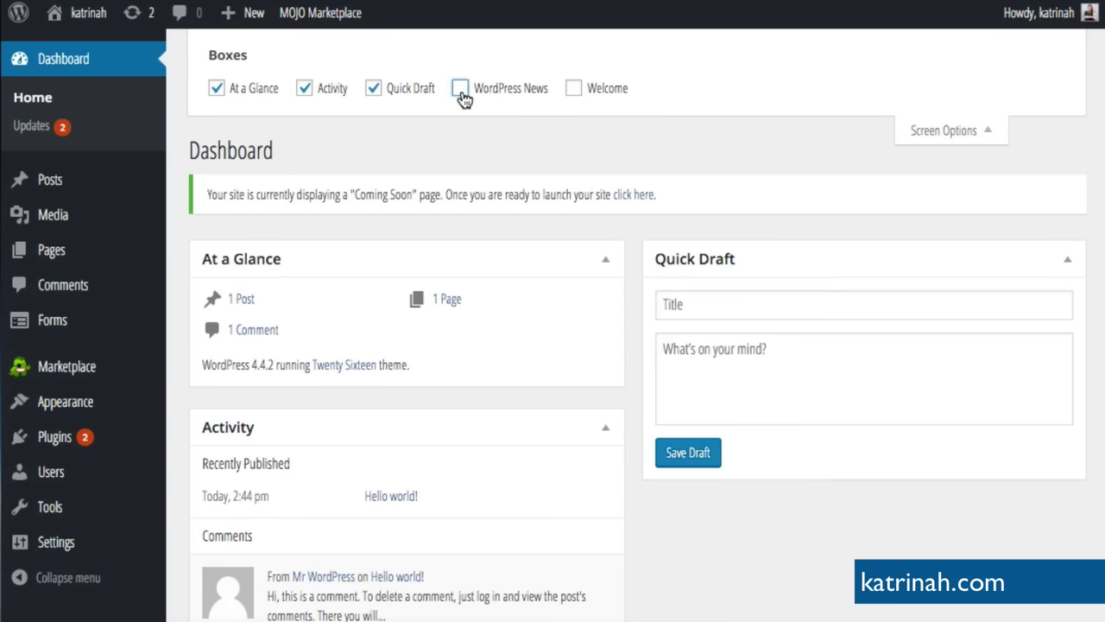
pyautogui.click(373, 88)
pyautogui.click(302, 89)
pyautogui.click(216, 88)
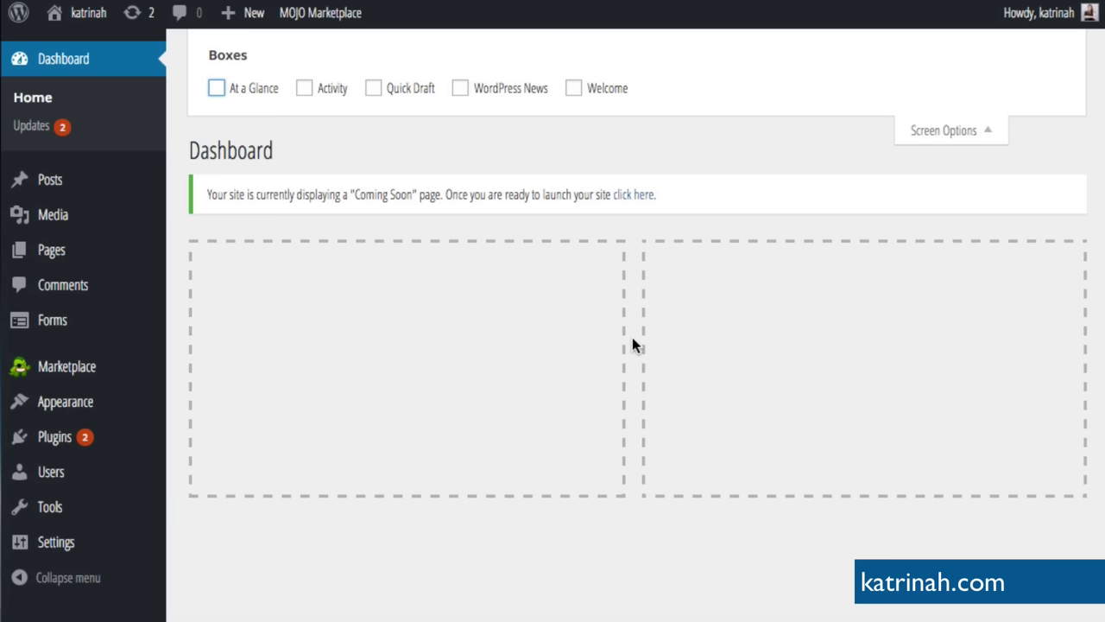
# - Show the At a Glance, Activity, Quick Draft and WordPress News boxes again and close the screen options
pyautogui.click(215, 89)
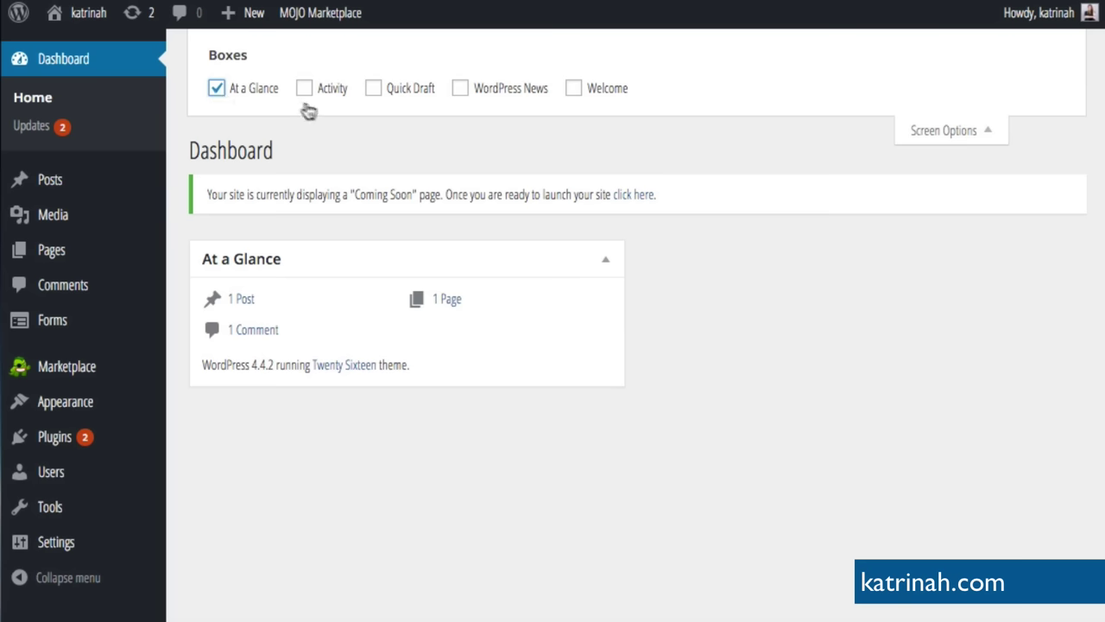
pyautogui.click(304, 89)
pyautogui.click(373, 89)
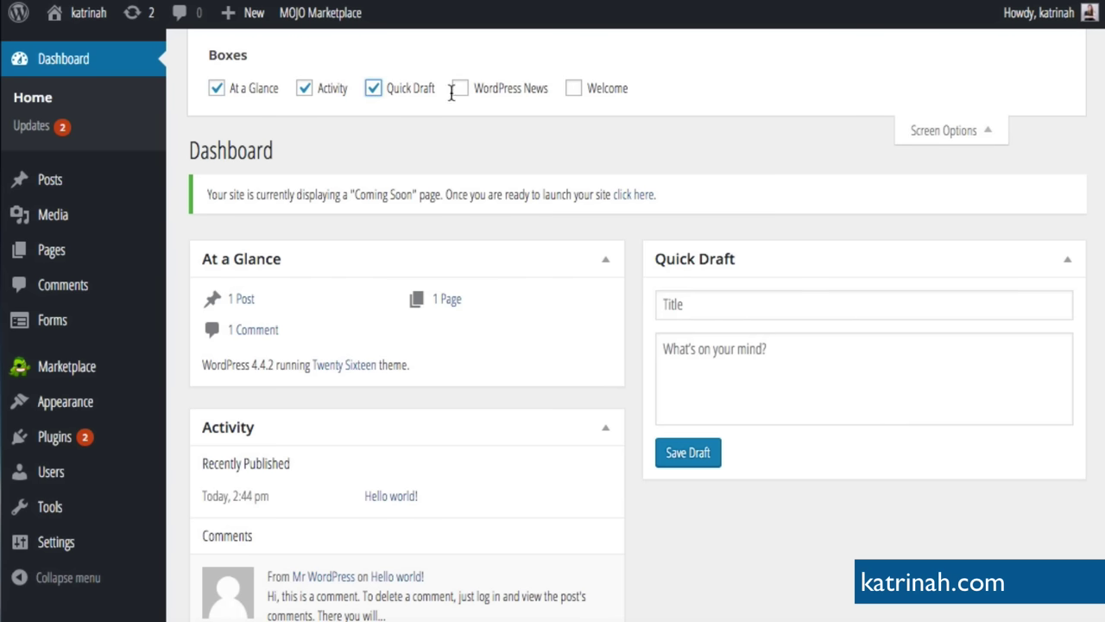
pyautogui.click(460, 89)
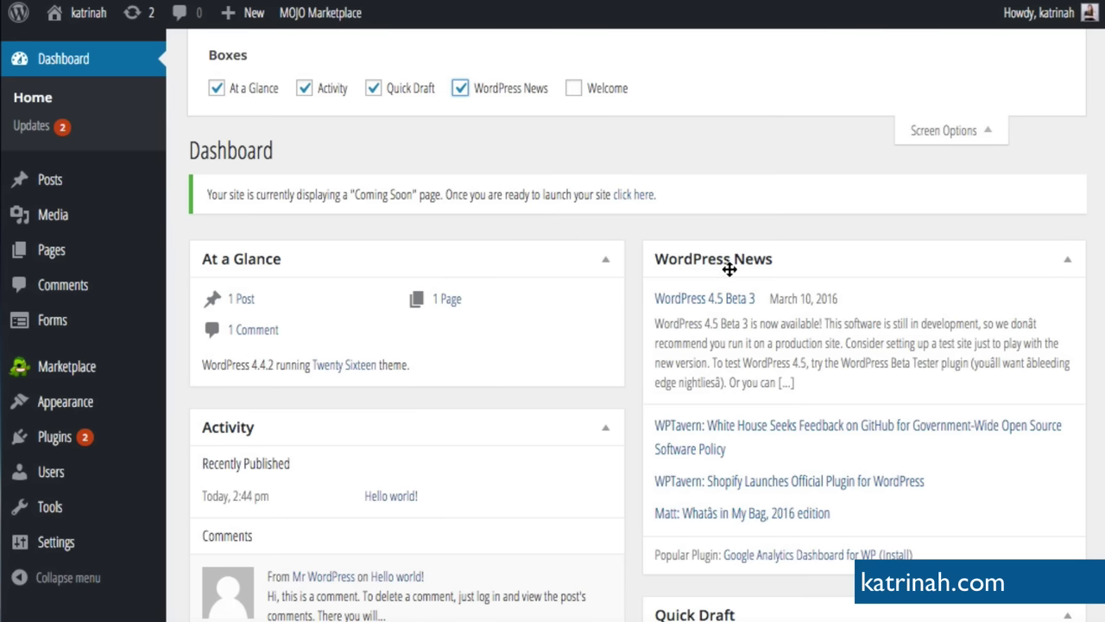
pyautogui.click(950, 131)
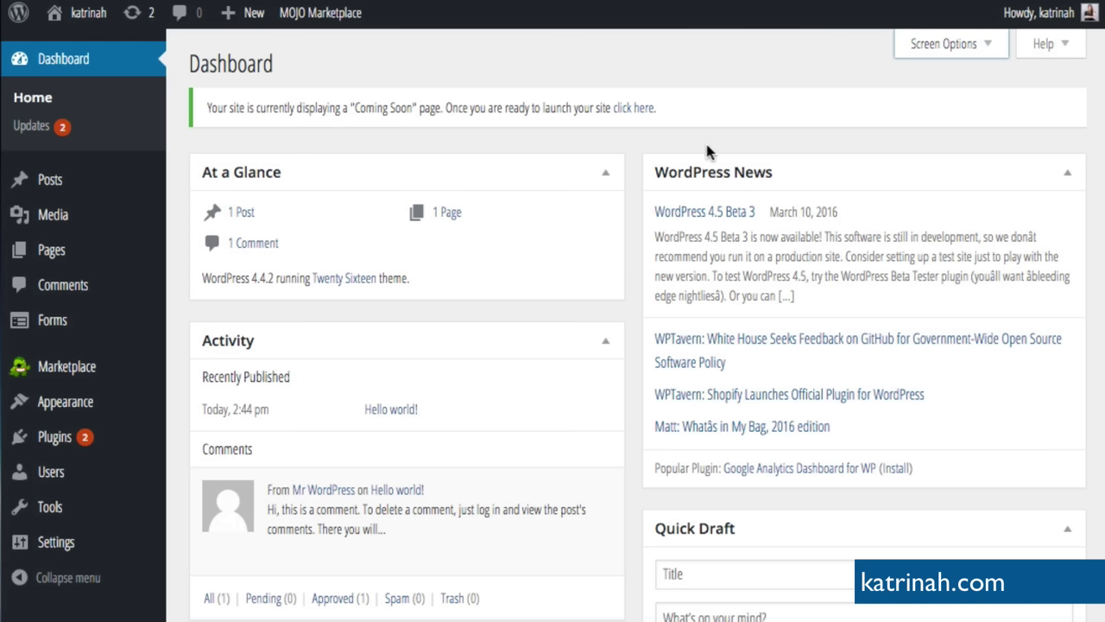
# - Visit the live site from the dashboard and look through its default homepage
pyautogui.moveTo(92, 14)
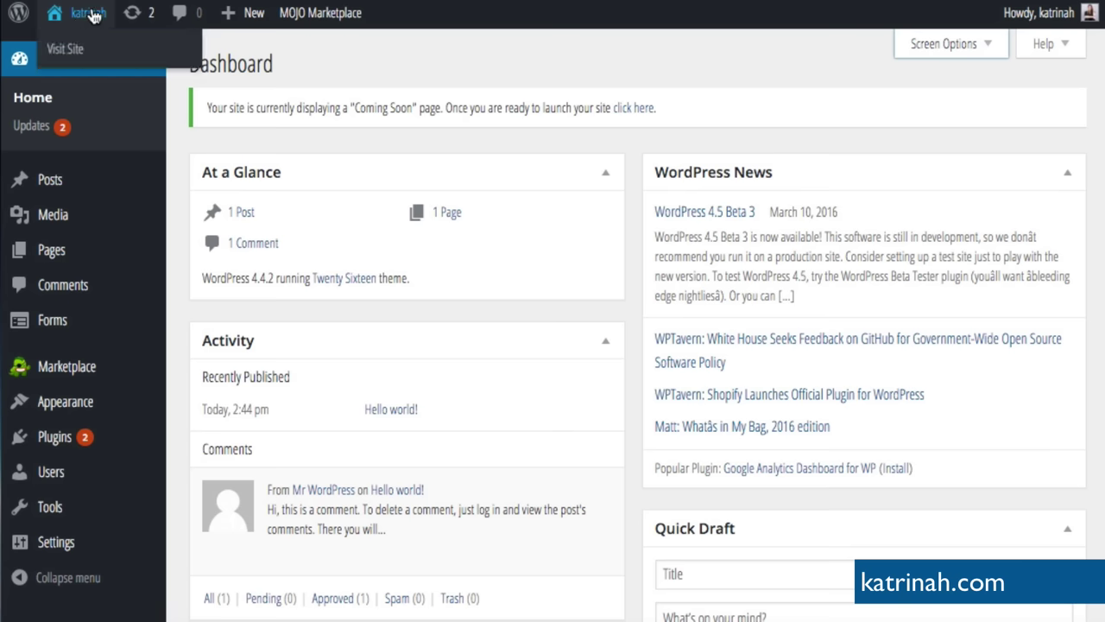
pyautogui.click(76, 53)
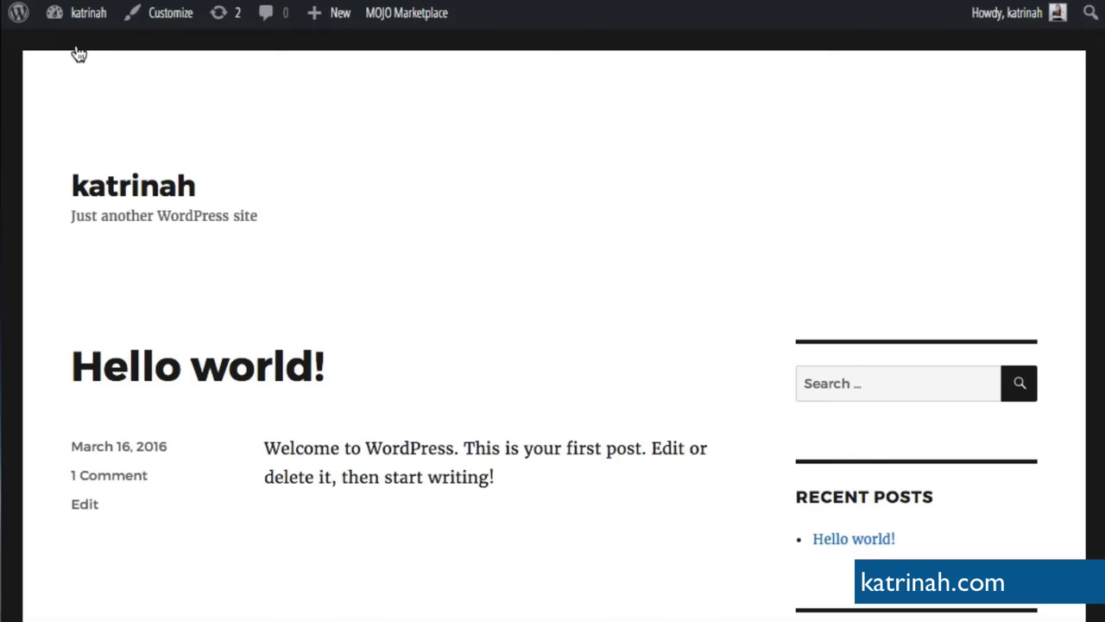
pyautogui.scroll(-15, 614, 406)
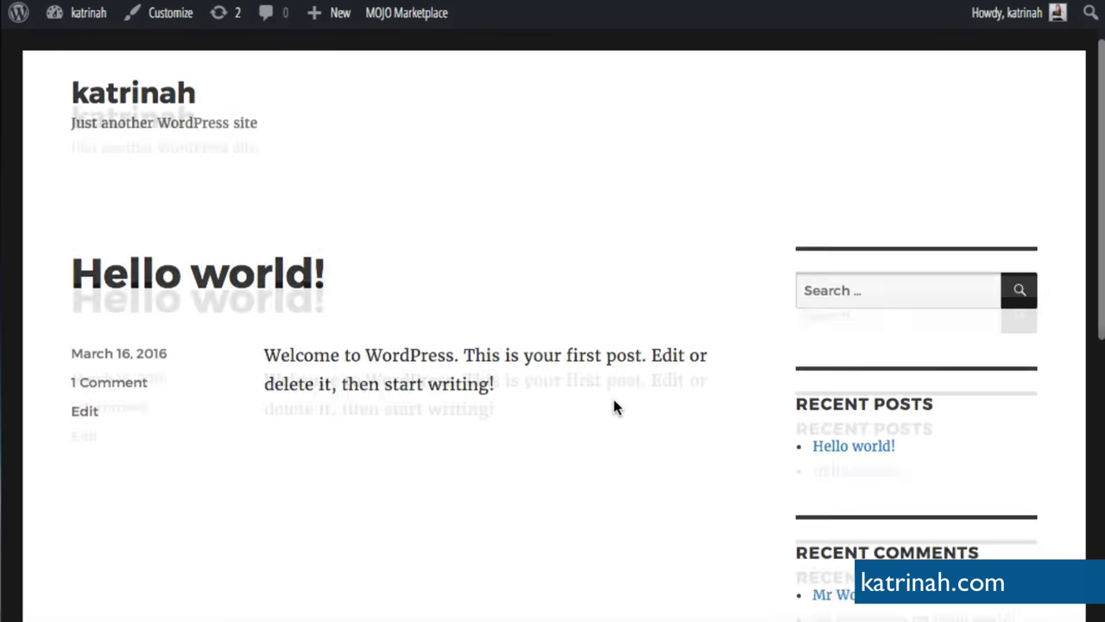
pyautogui.scroll(15, 614, 407)
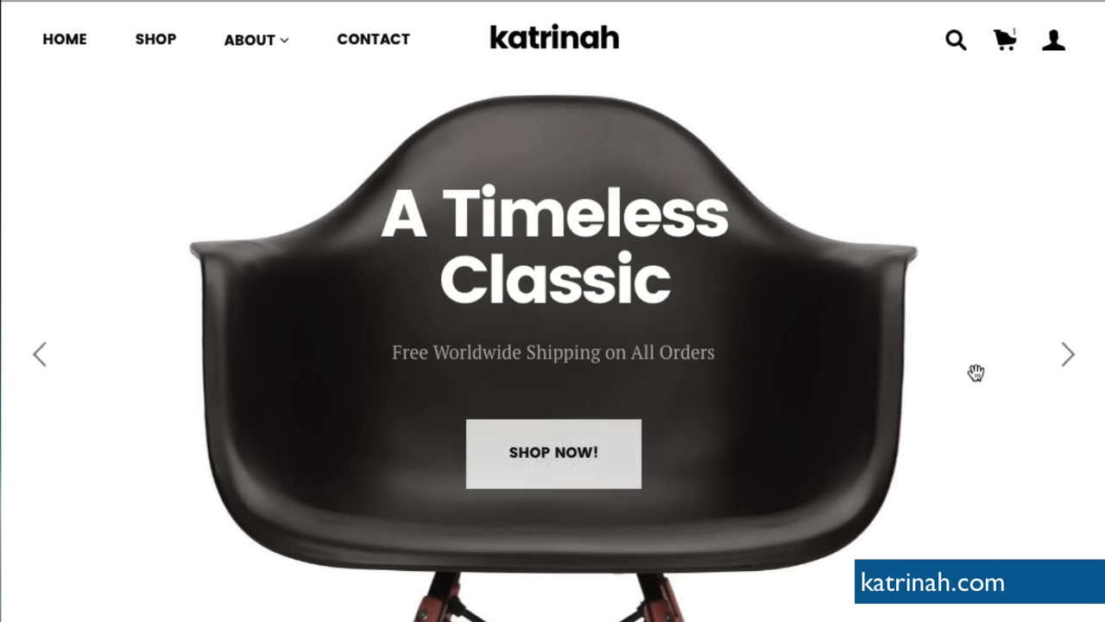
# - Look through the katrinah store demo's homepage, from the category banners and new products to the accent chairs section
pyautogui.scroll(-1, 719, 419)
pyautogui.scroll(-5, 719, 419)
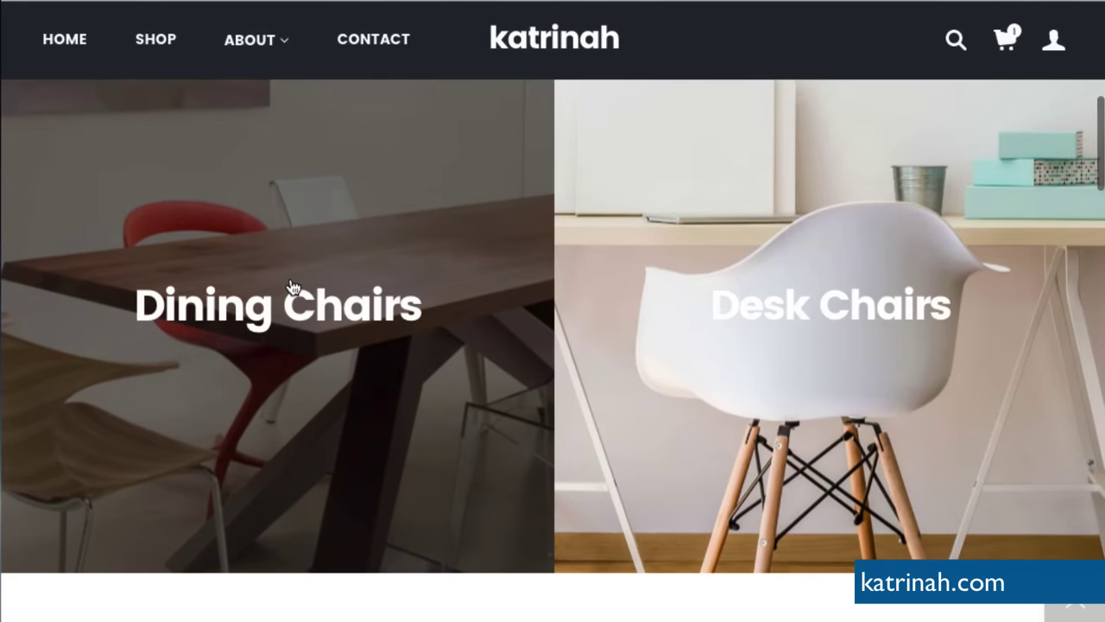
pyautogui.scroll(-6, 458, 320)
pyautogui.scroll(-1, 463, 325)
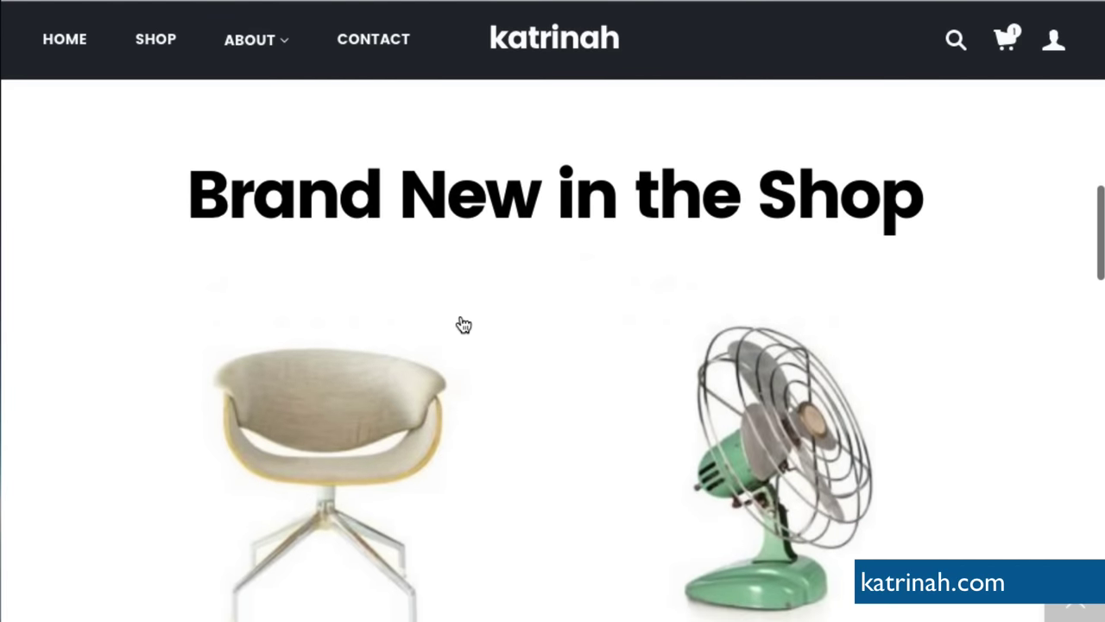
pyautogui.scroll(-1, 461, 323)
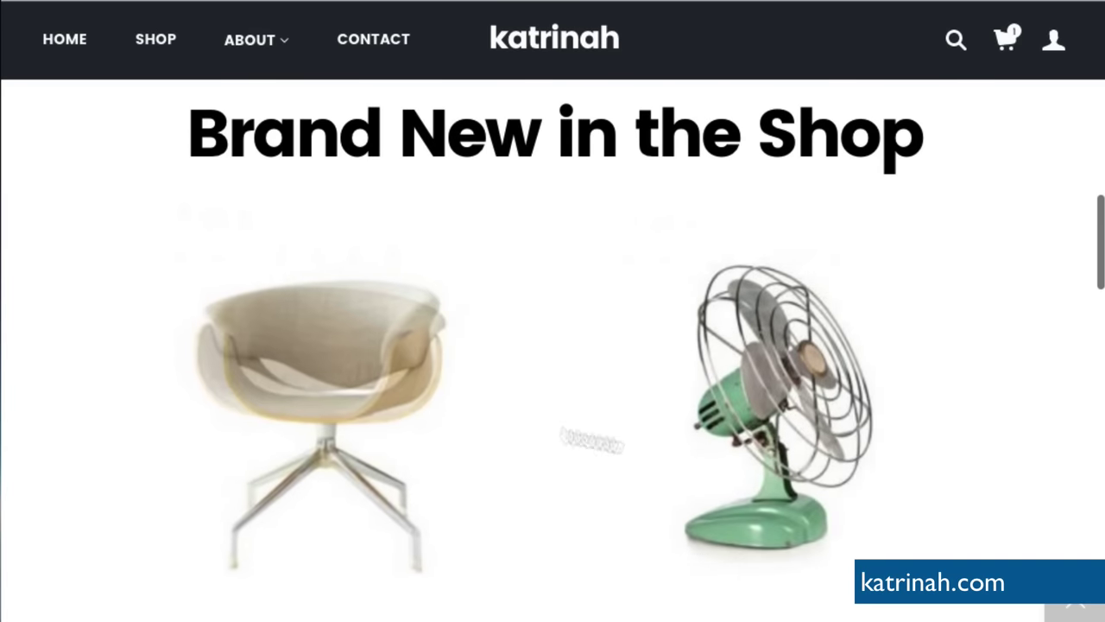
pyautogui.scroll(-5, 802, 403)
pyautogui.scroll(-6, 800, 402)
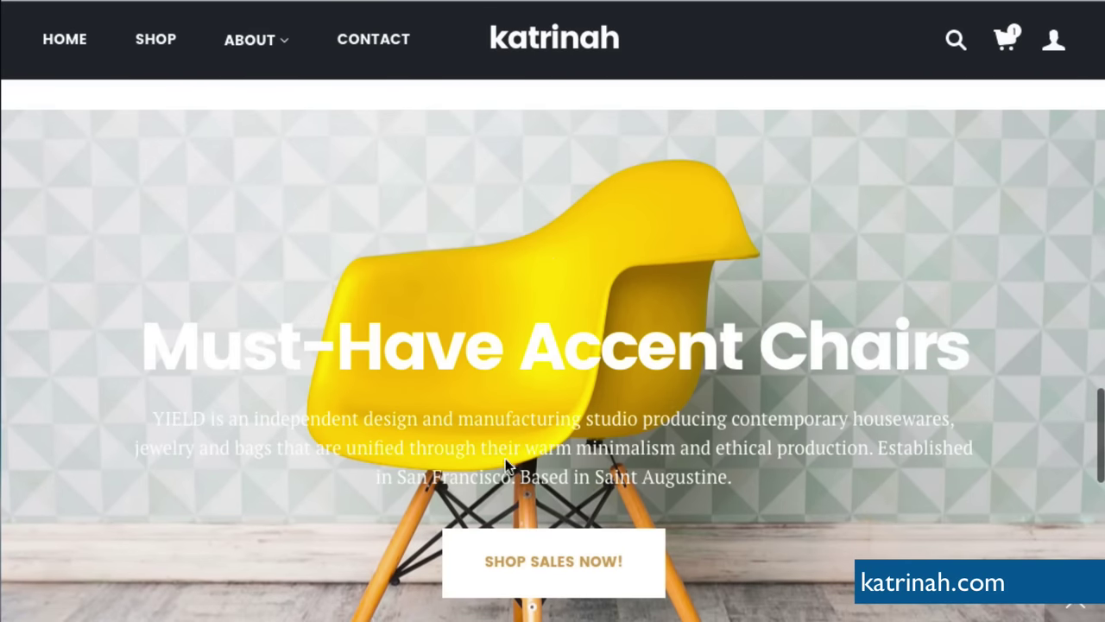
# - Look through the rest of the katrinah demo homepage and review its slider, chair categories and product listings once more
pyautogui.scroll(-5, 748, 464)
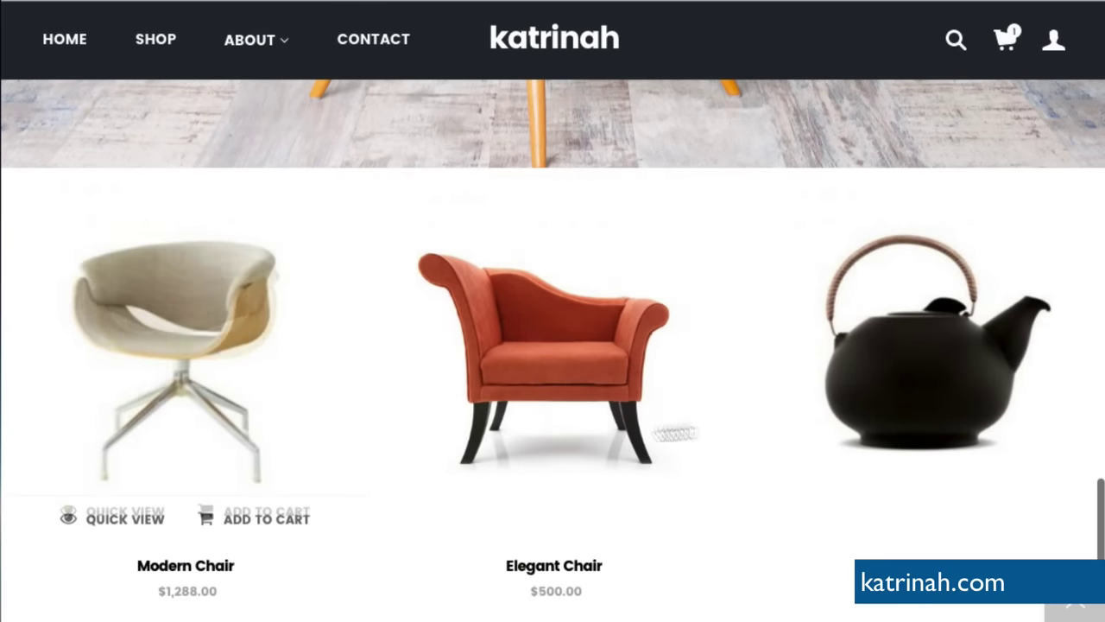
pyautogui.scroll(-5, 773, 426)
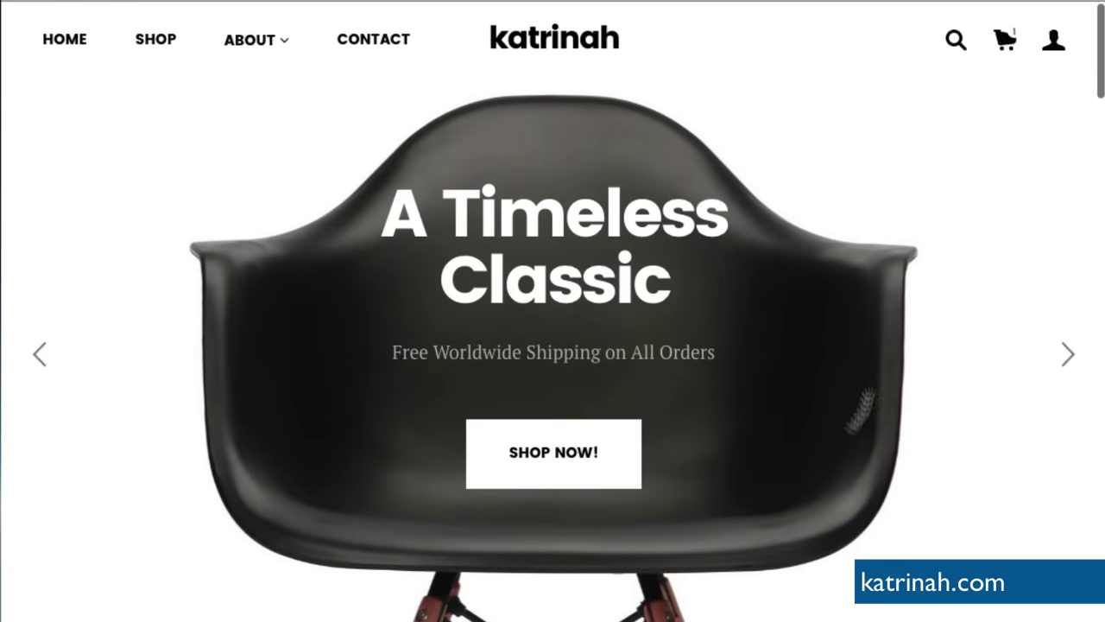
pyautogui.scroll(-5, 140, 225)
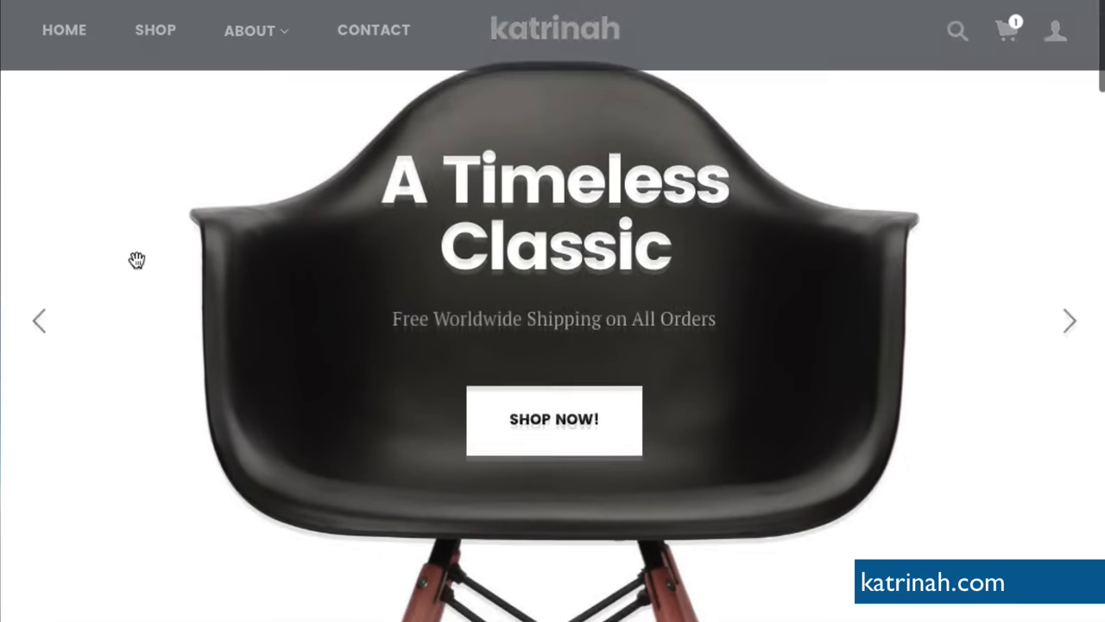
pyautogui.scroll(-10, 136, 260)
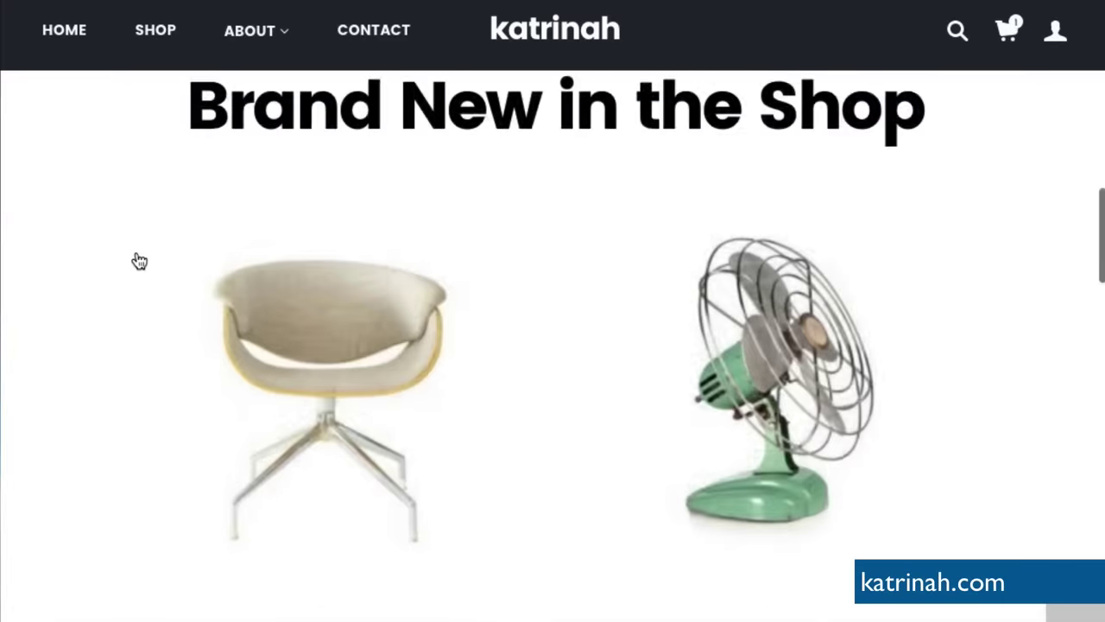
pyautogui.scroll(-10, 138, 261)
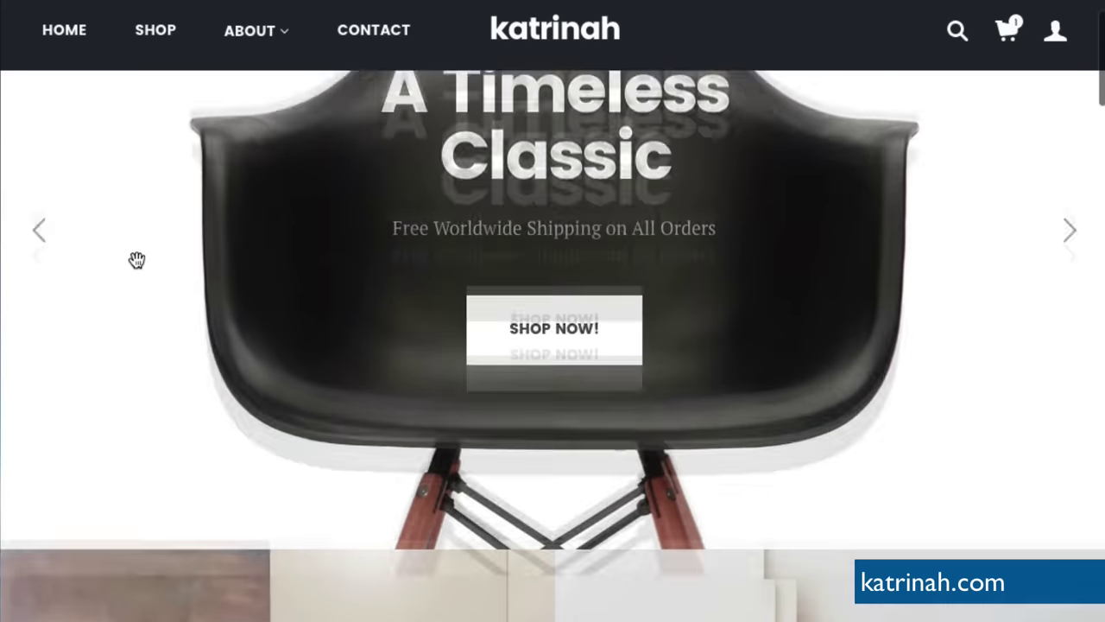
pyautogui.scroll(-15, 136, 259)
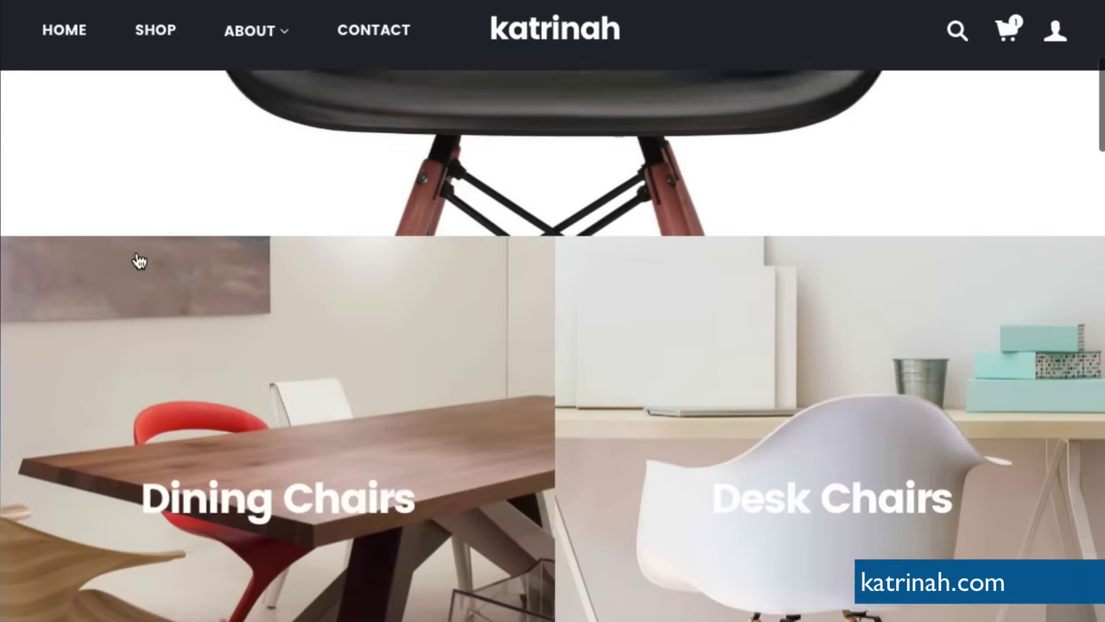
pyautogui.scroll(-12, 137, 259)
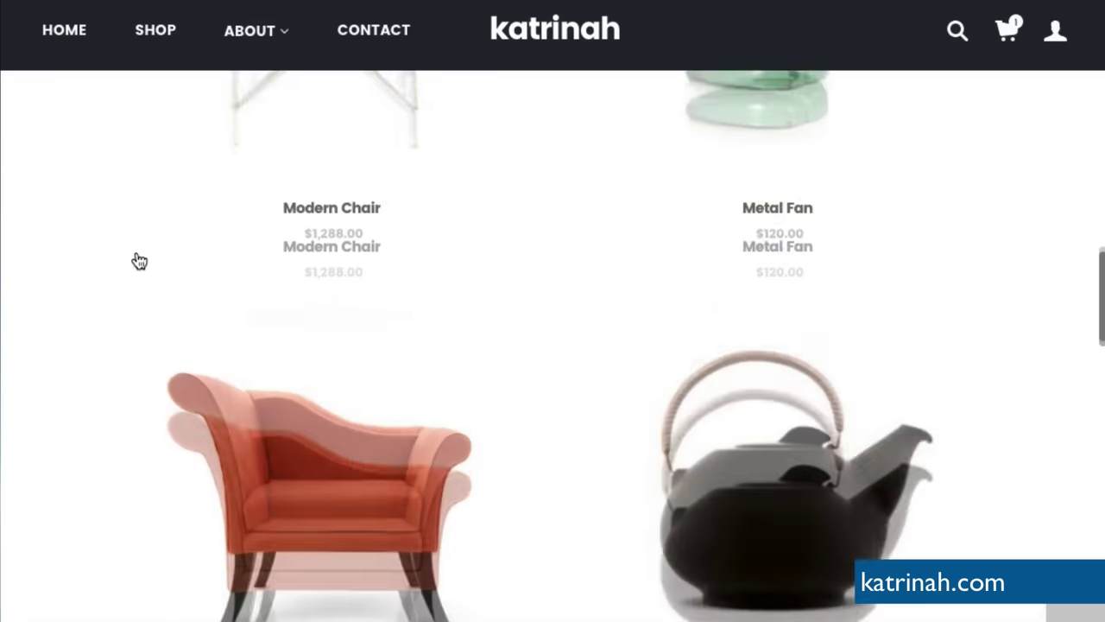
pyautogui.scroll(-1, 138, 261)
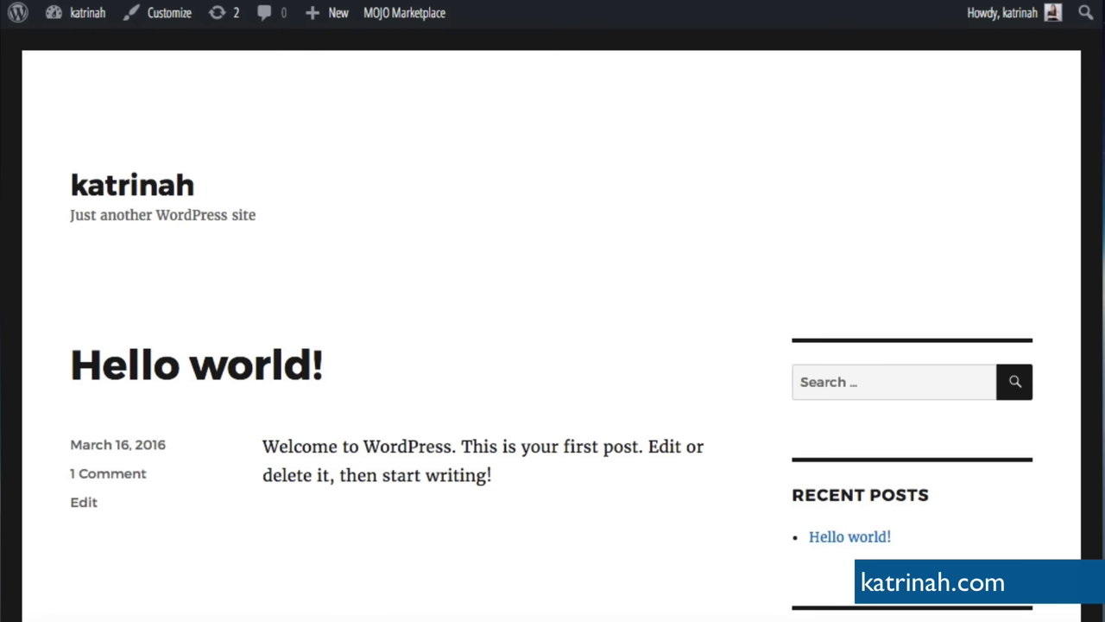
# - Review the themes installed on the WordPress site and look at the Merchandiser theme's item page on ThemeForest
pyautogui.moveTo(74, 23)
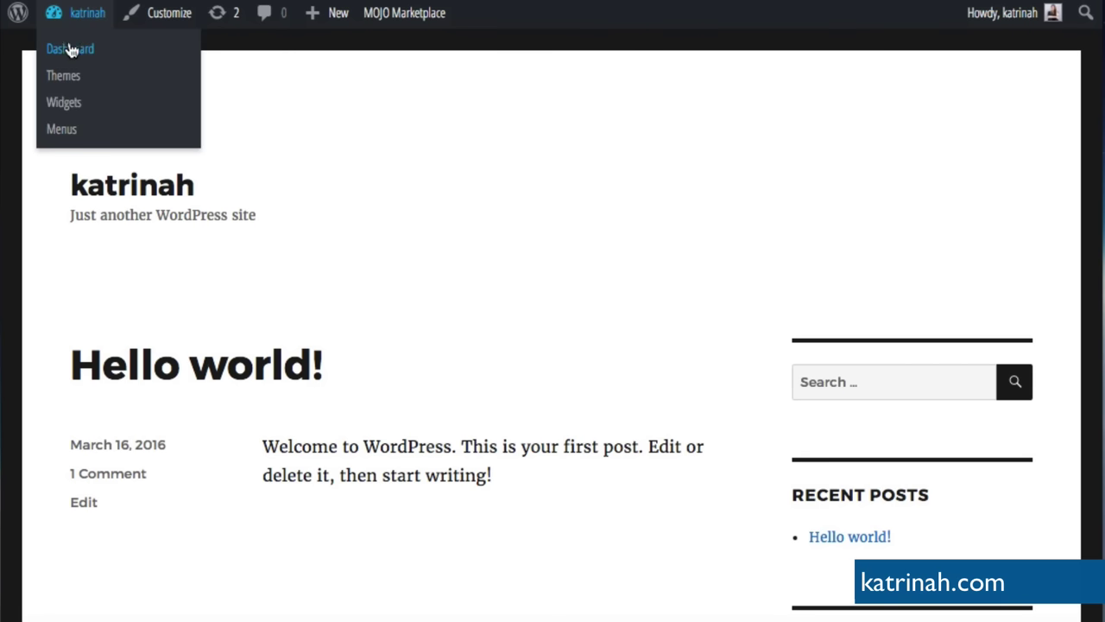
pyautogui.click(70, 49)
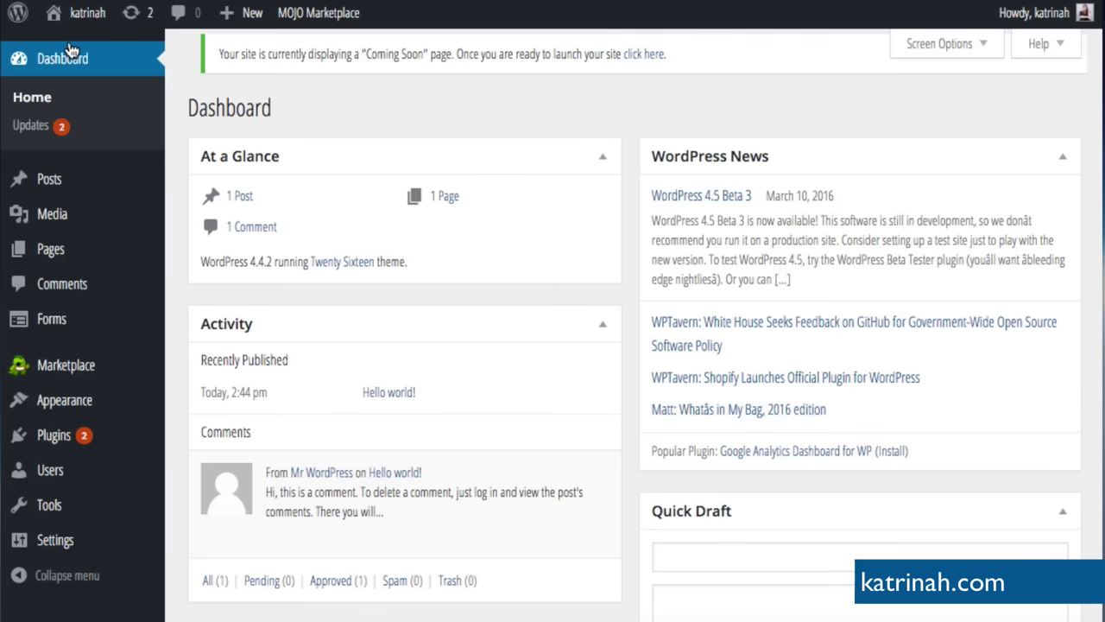
pyautogui.moveTo(63, 404)
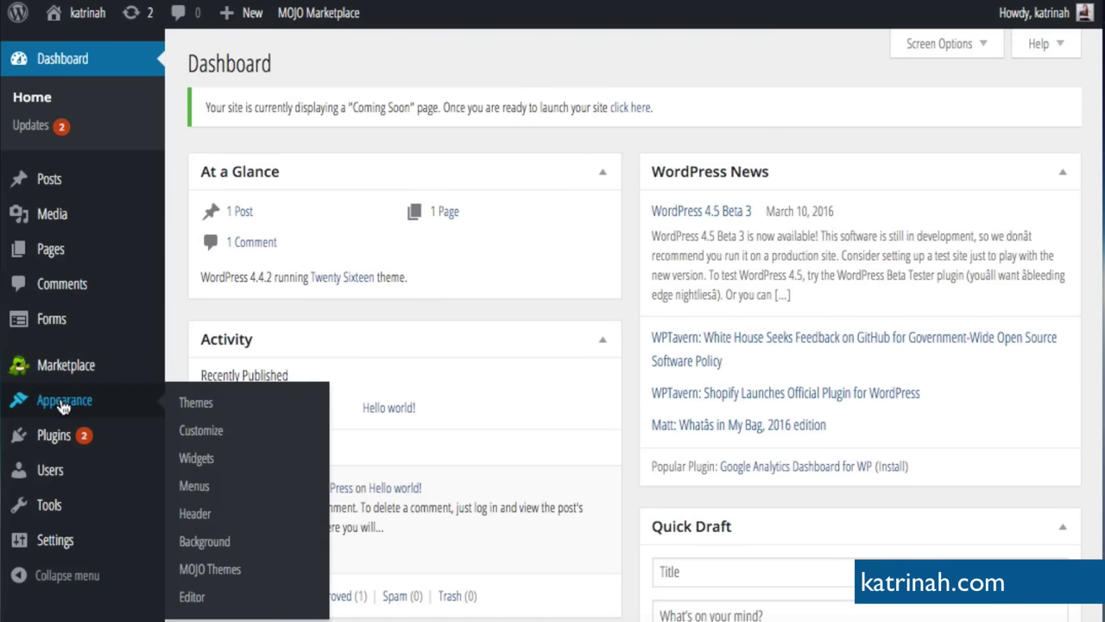
pyautogui.click(207, 404)
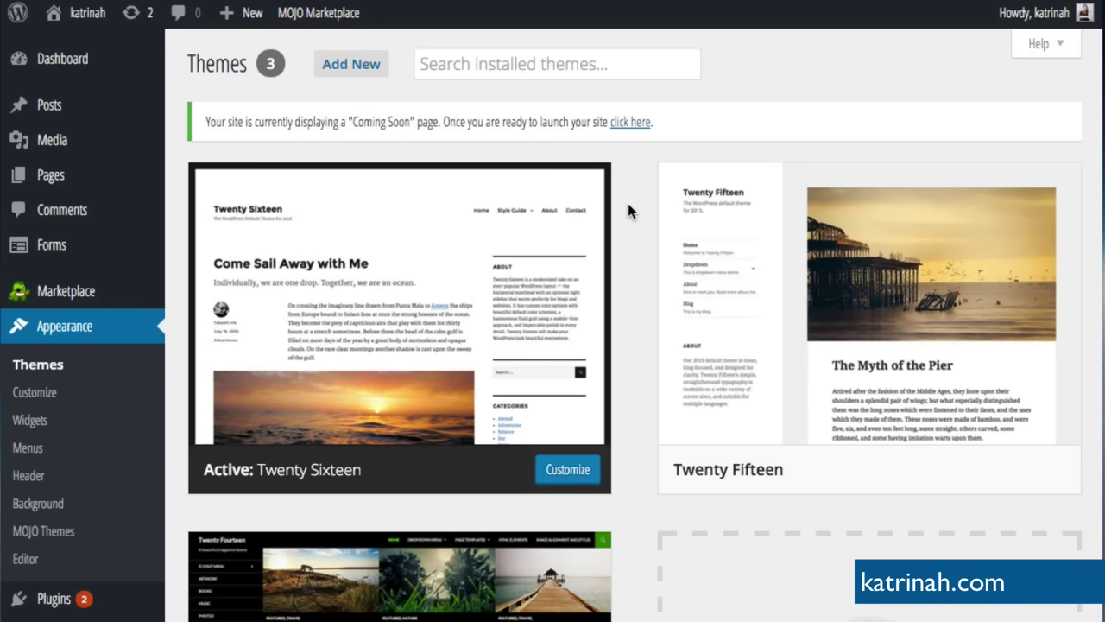
pyautogui.scroll(-4, 627, 203)
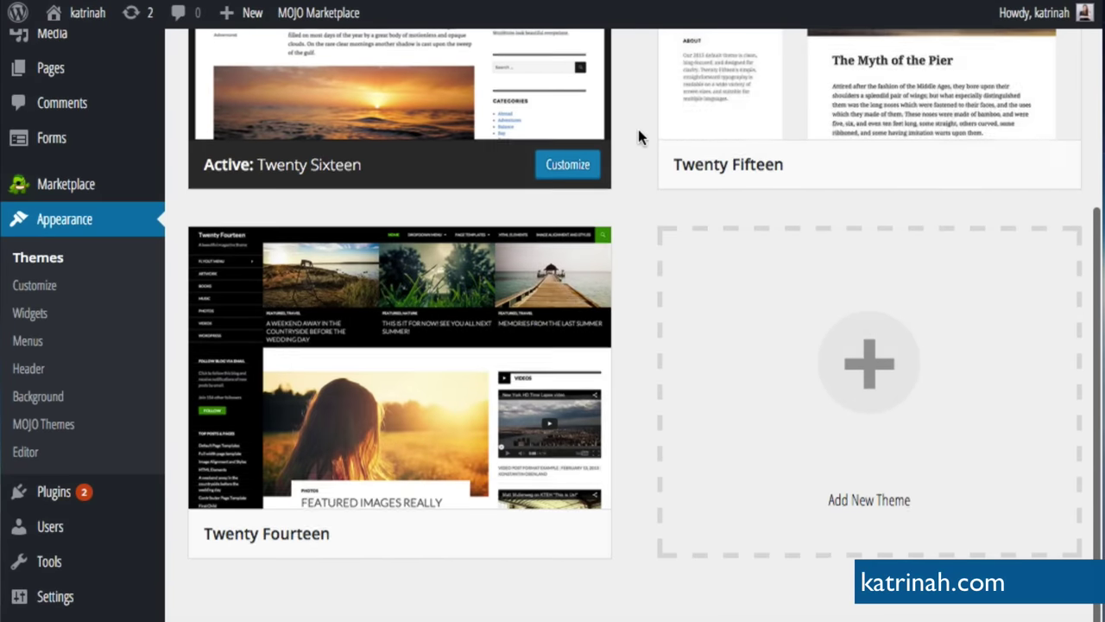
pyautogui.scroll(4, 637, 126)
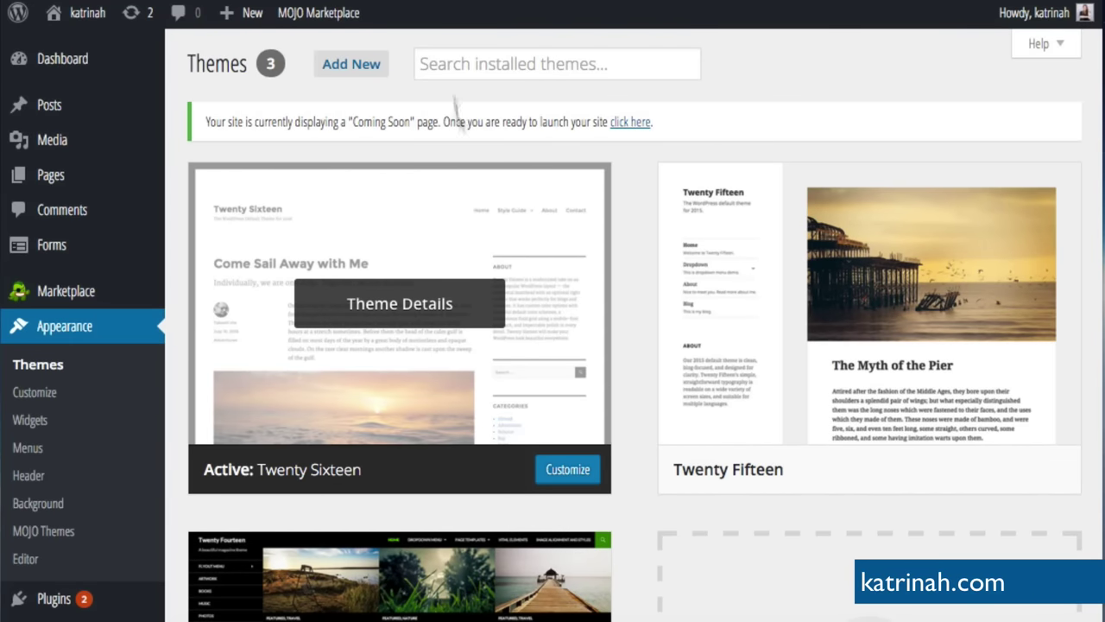
pyautogui.click(352, 65)
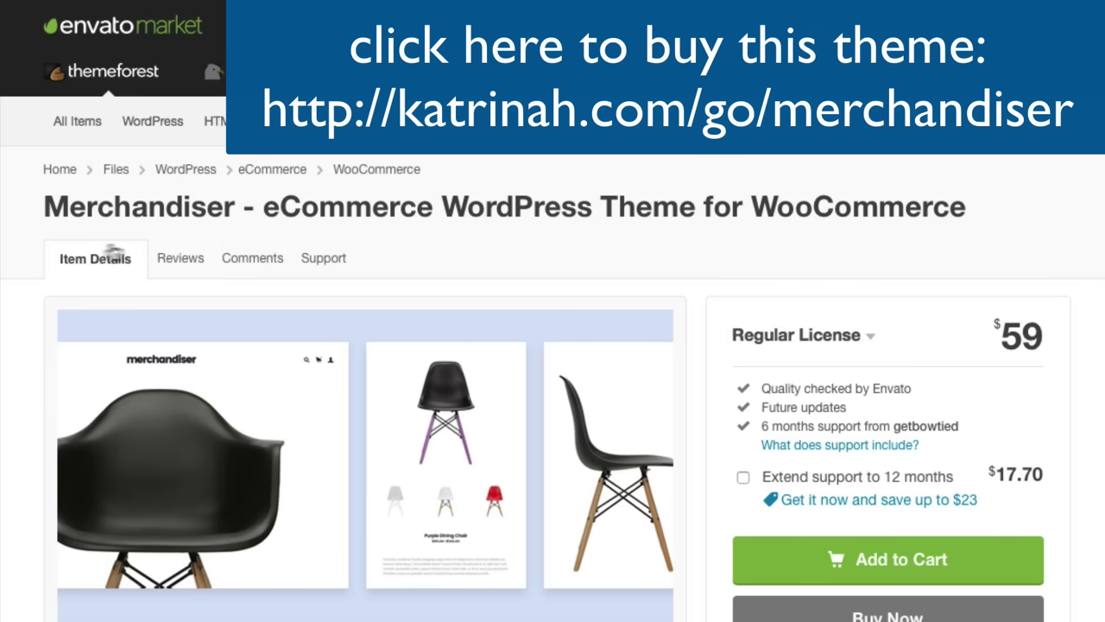
pyautogui.scroll(-1, 501, 229)
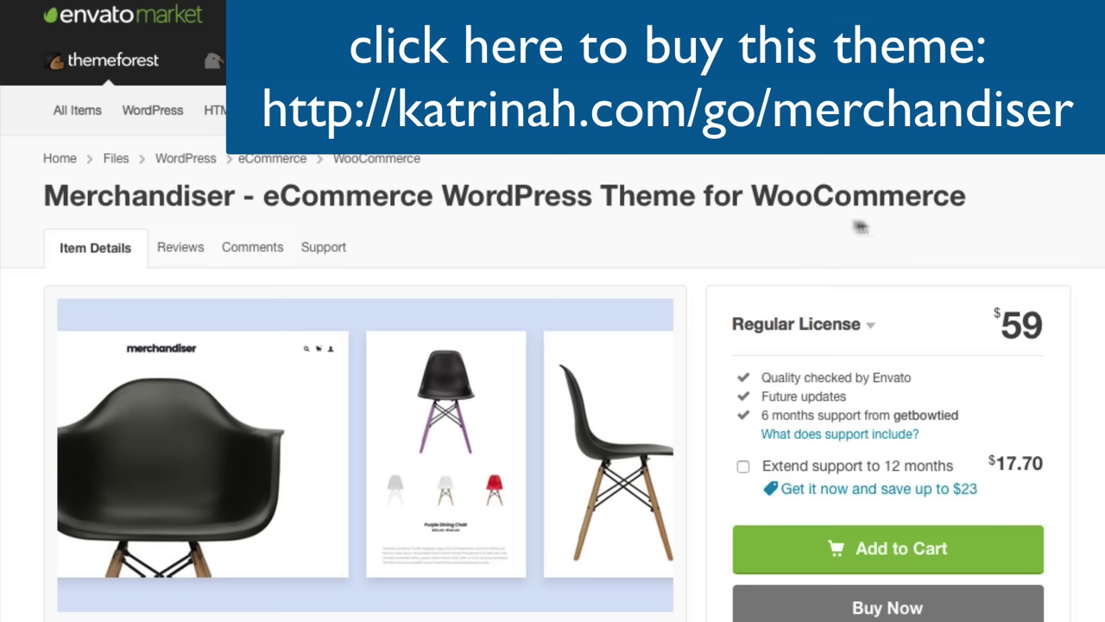
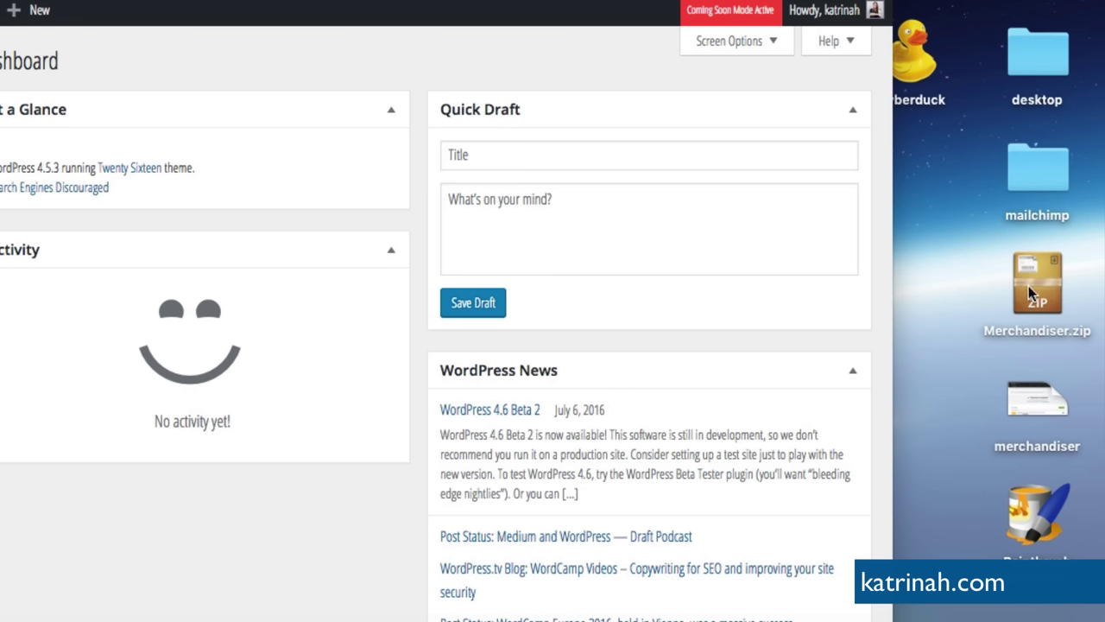
# - Extract Merchandiser.zip on the desktop and open the Theme Files folder inside the extracted Merchandiser folder
pyautogui.doubleClick(1028, 286)
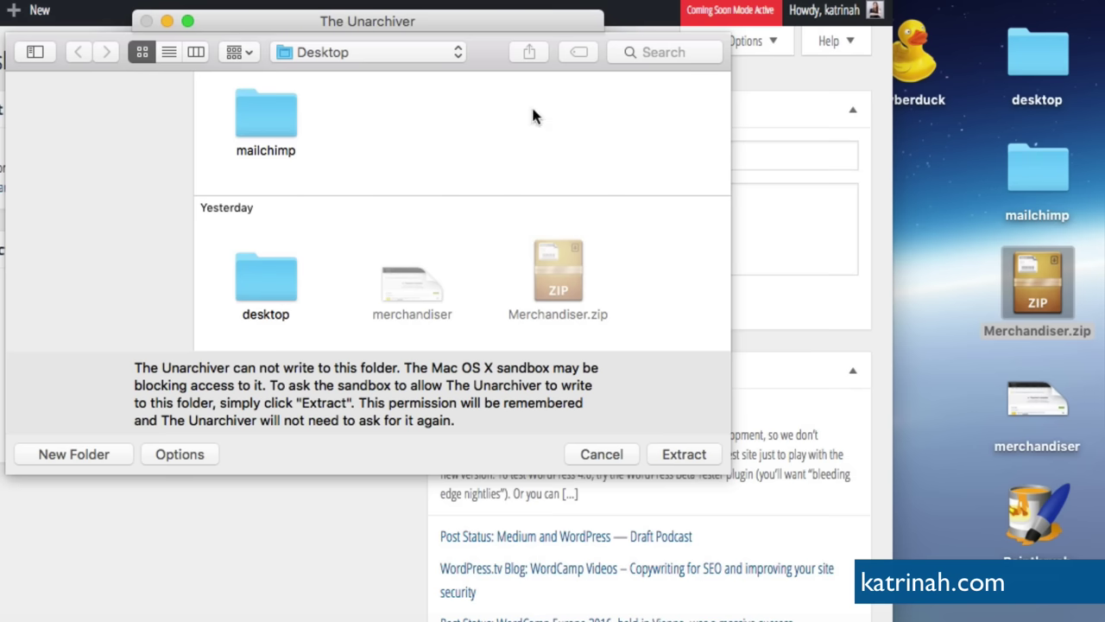
pyautogui.click(684, 452)
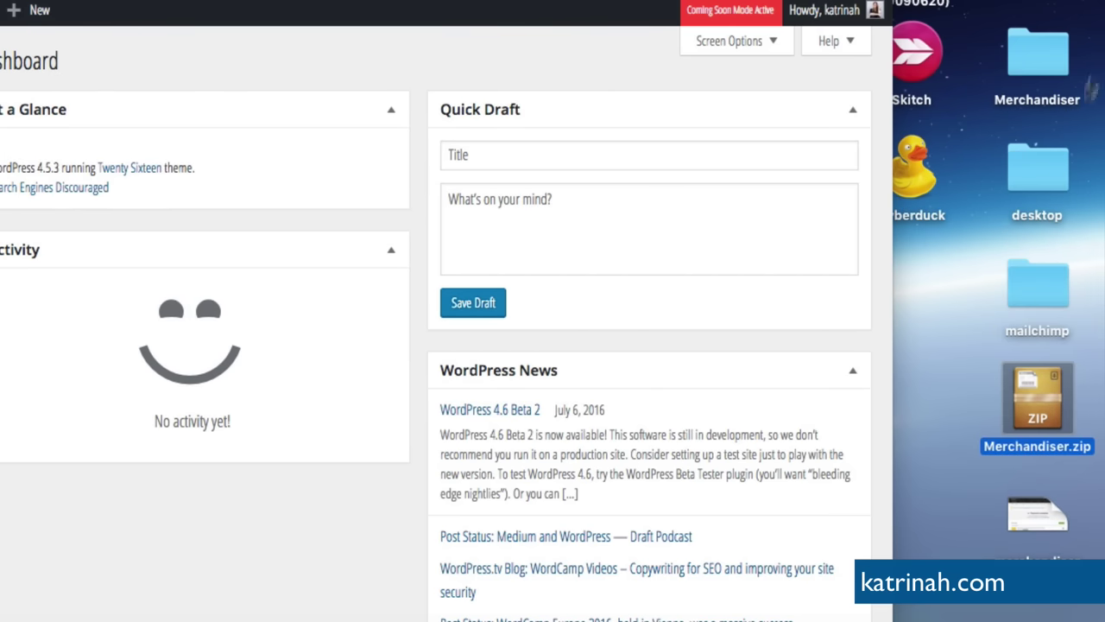
pyautogui.doubleClick(1029, 54)
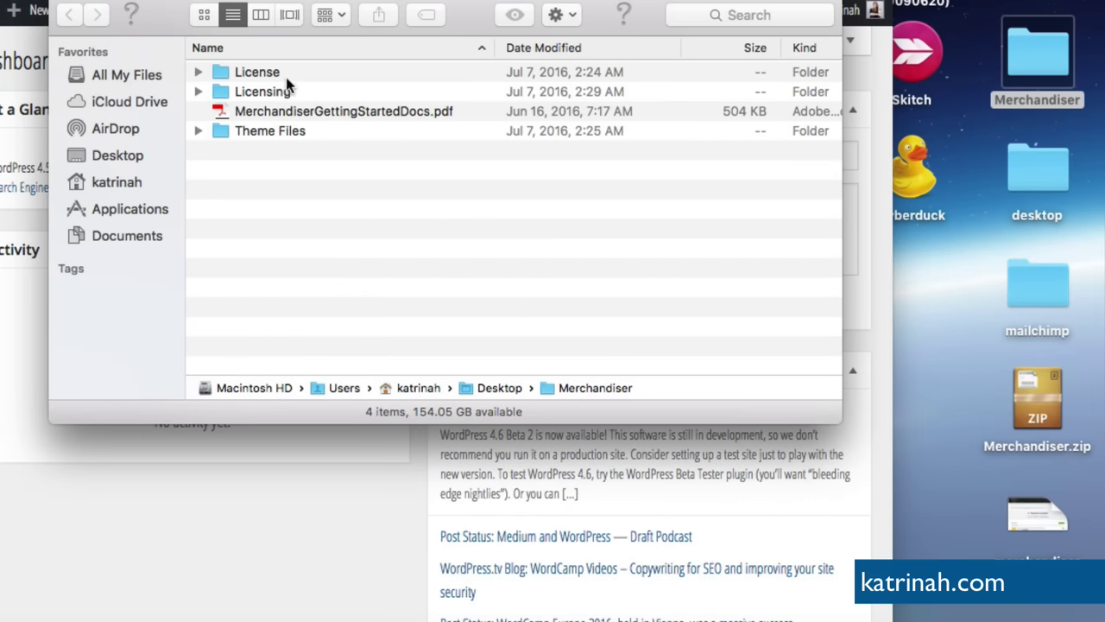
pyautogui.doubleClick(250, 131)
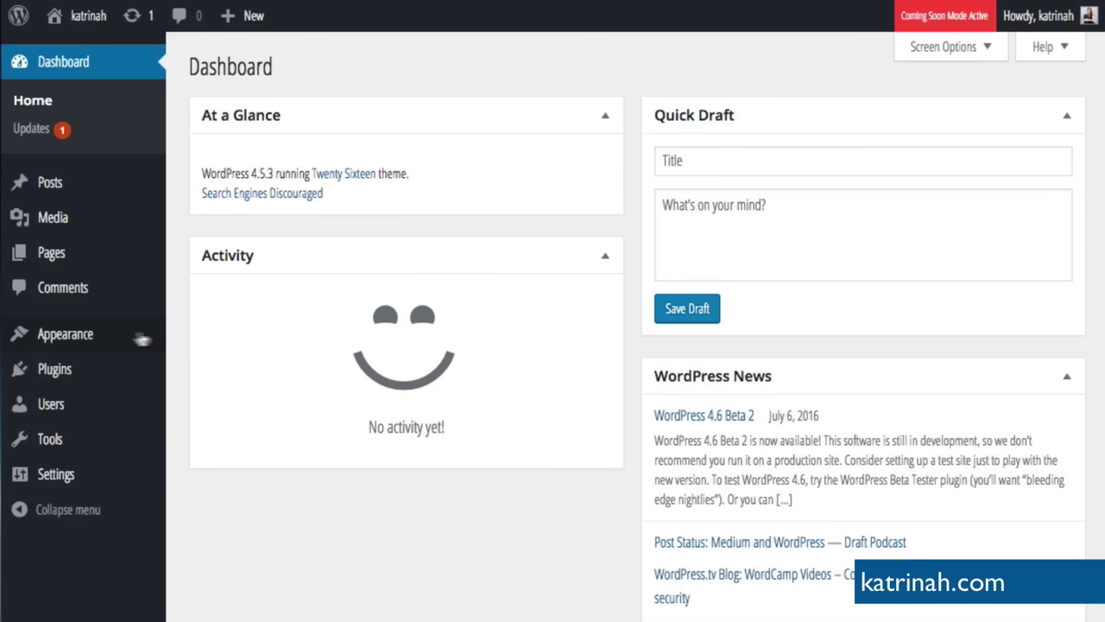
# - Switch to the WordPress dashboard and open the upload form for adding a new theme from a .zip file
pyautogui.moveTo(60, 340)
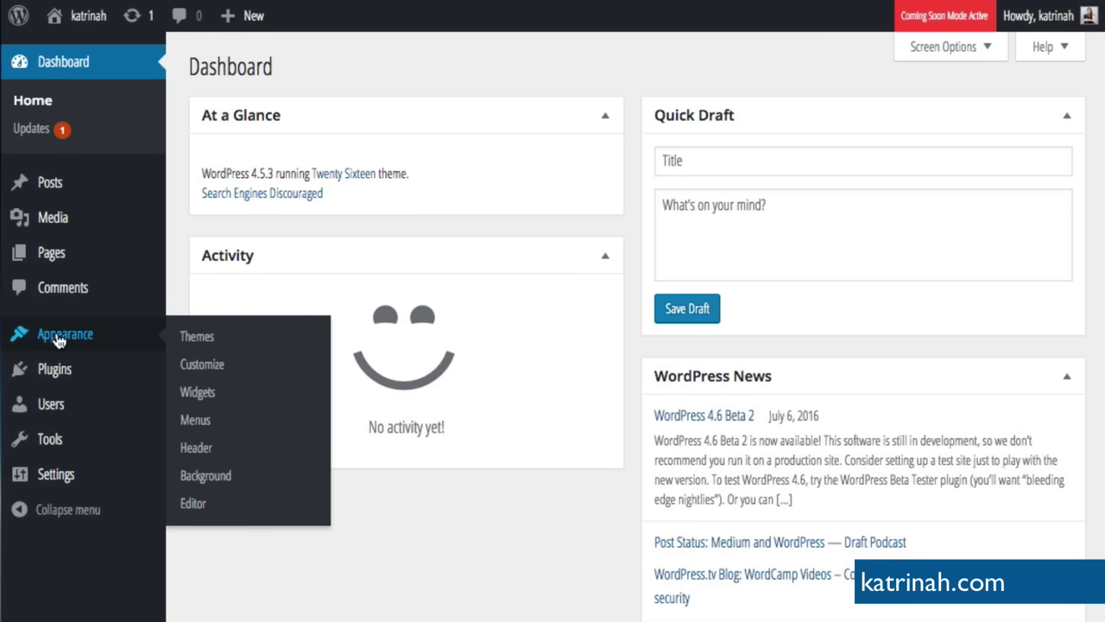
pyautogui.click(194, 345)
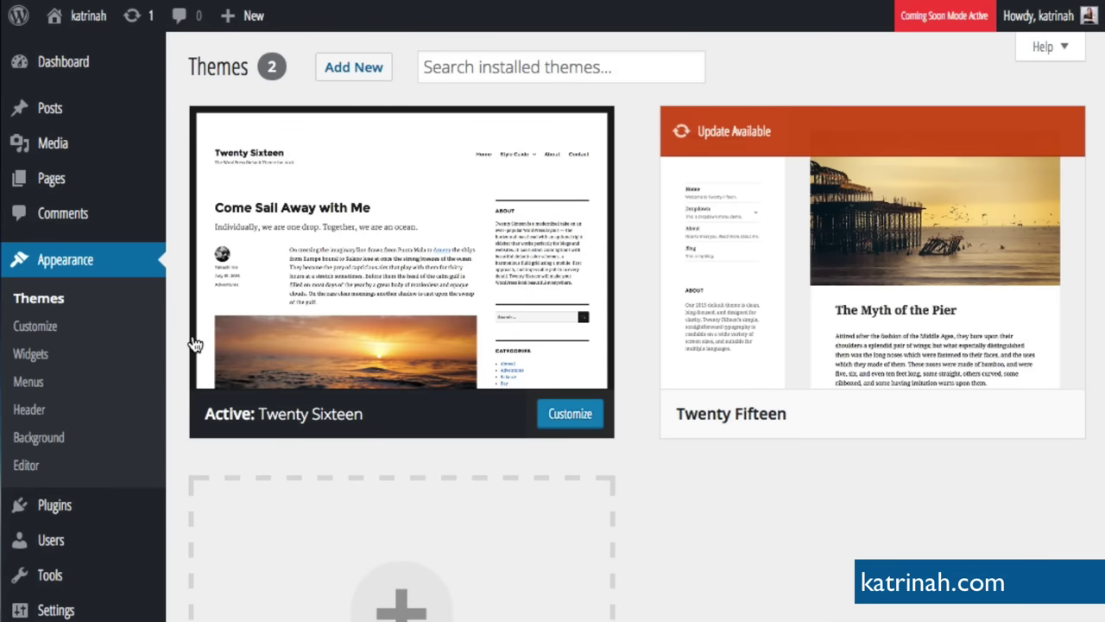
pyautogui.moveTo(492, 328)
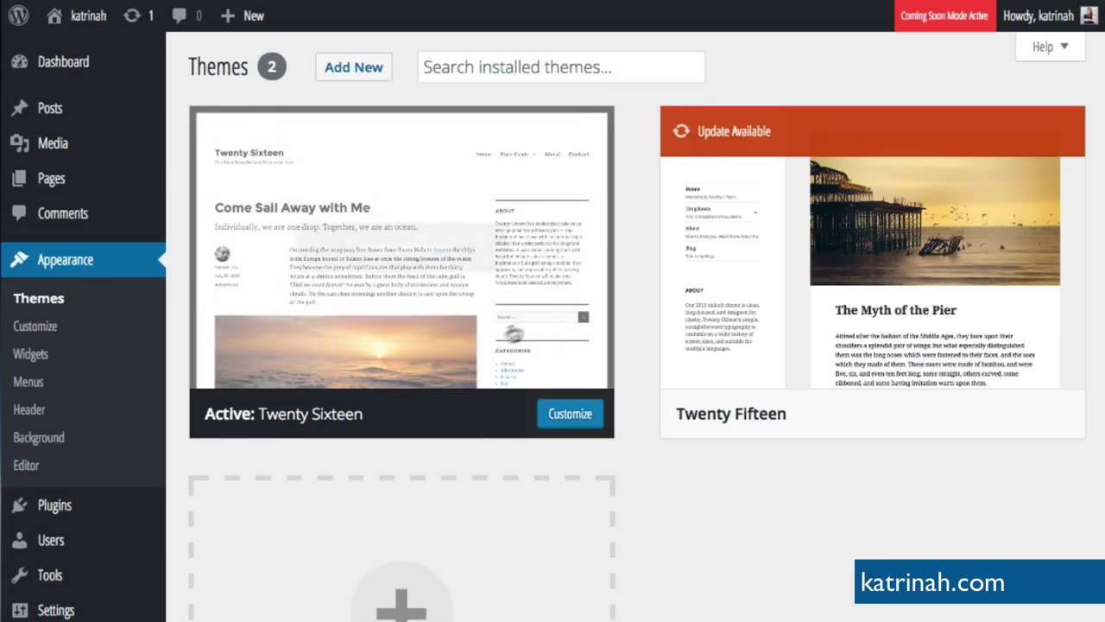
pyautogui.click(348, 71)
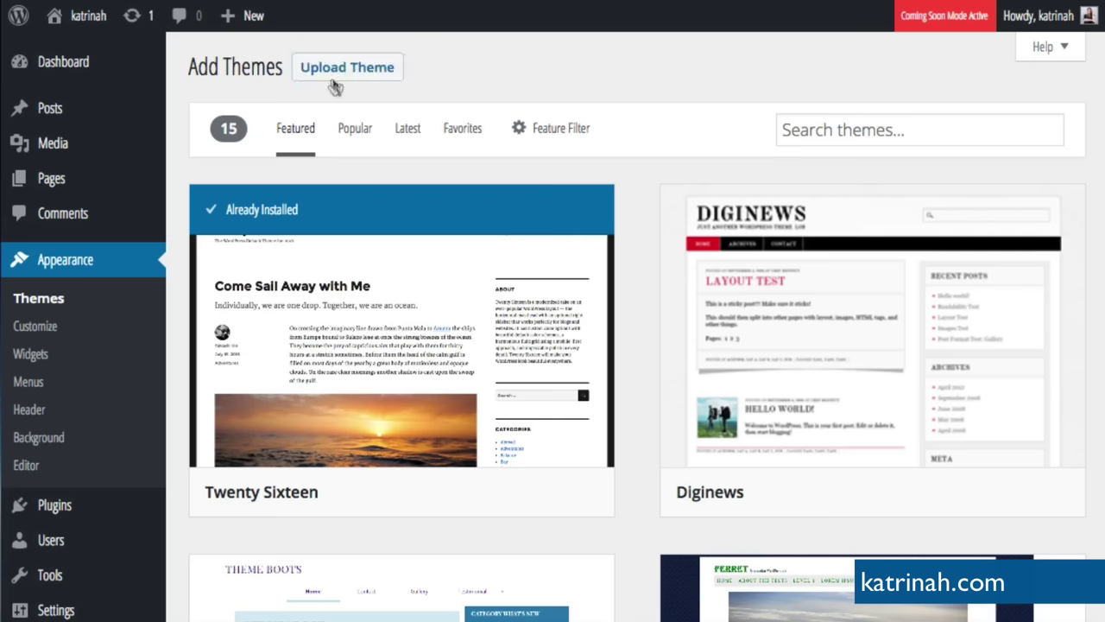
pyautogui.click(333, 75)
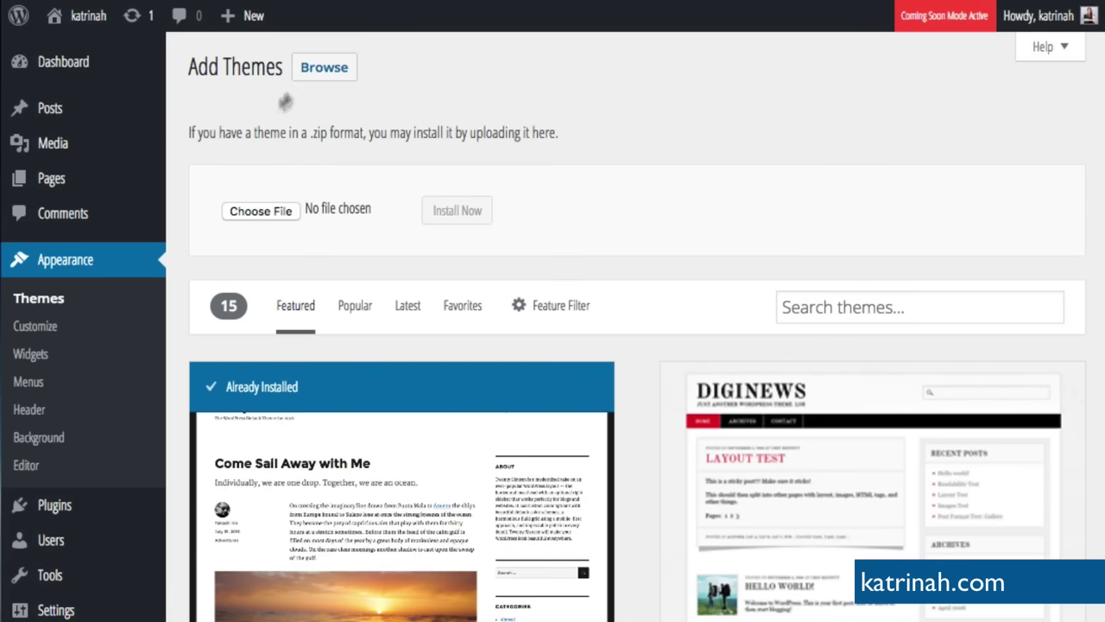
# - Upload merchandiser.zip from the Theme Files folder inside the desktop's Merchandiser folder and install it as a theme
pyautogui.click(250, 212)
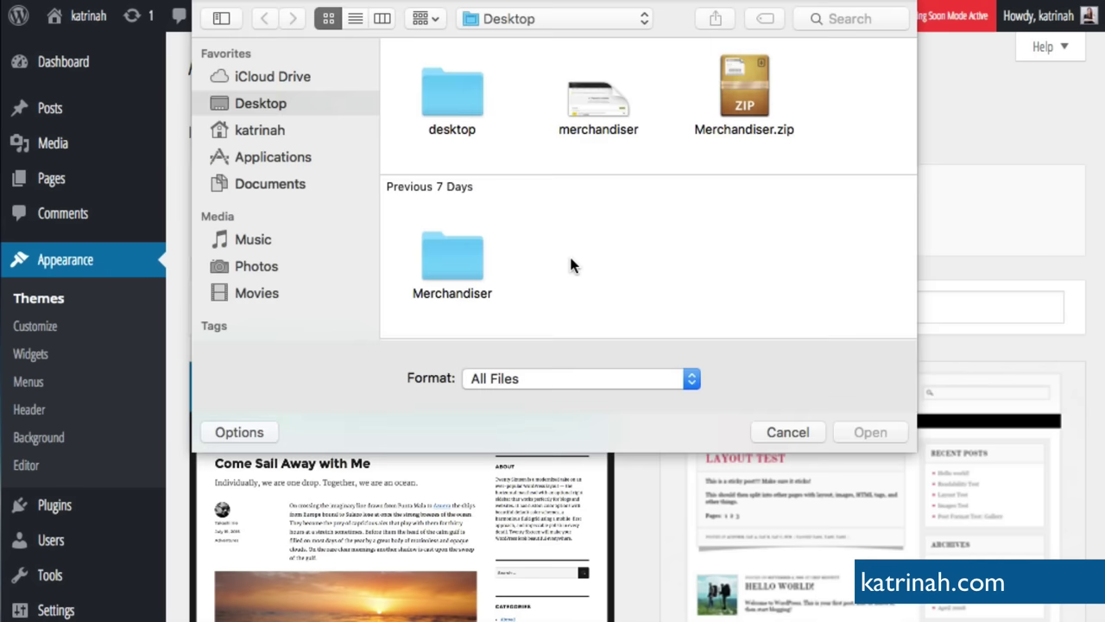
pyautogui.doubleClick(458, 255)
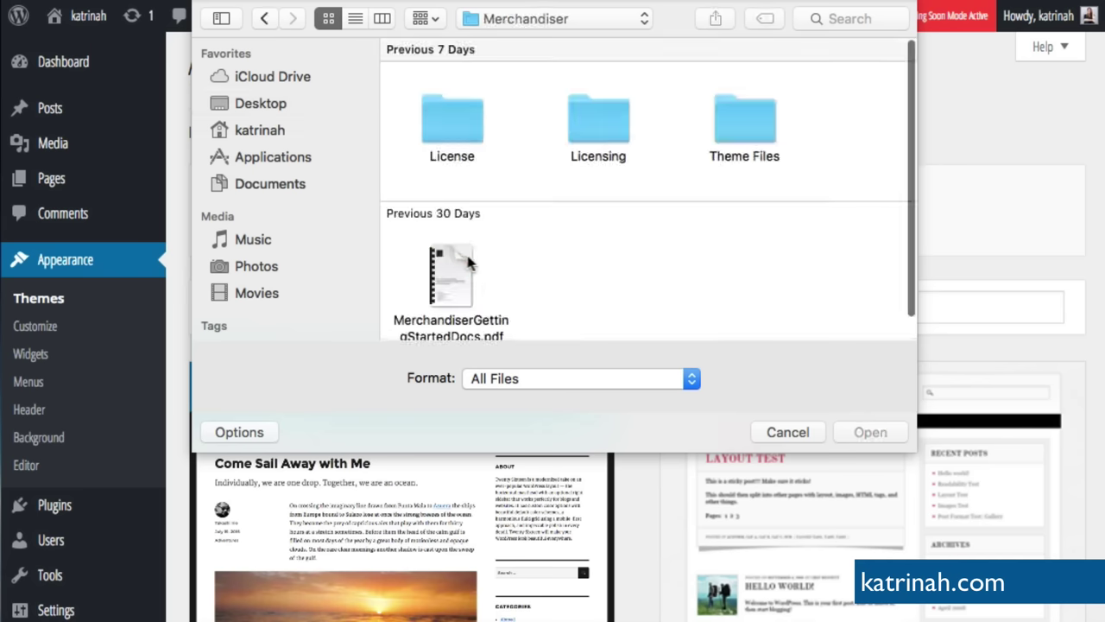
pyautogui.click(743, 125)
pyautogui.doubleClick(743, 126)
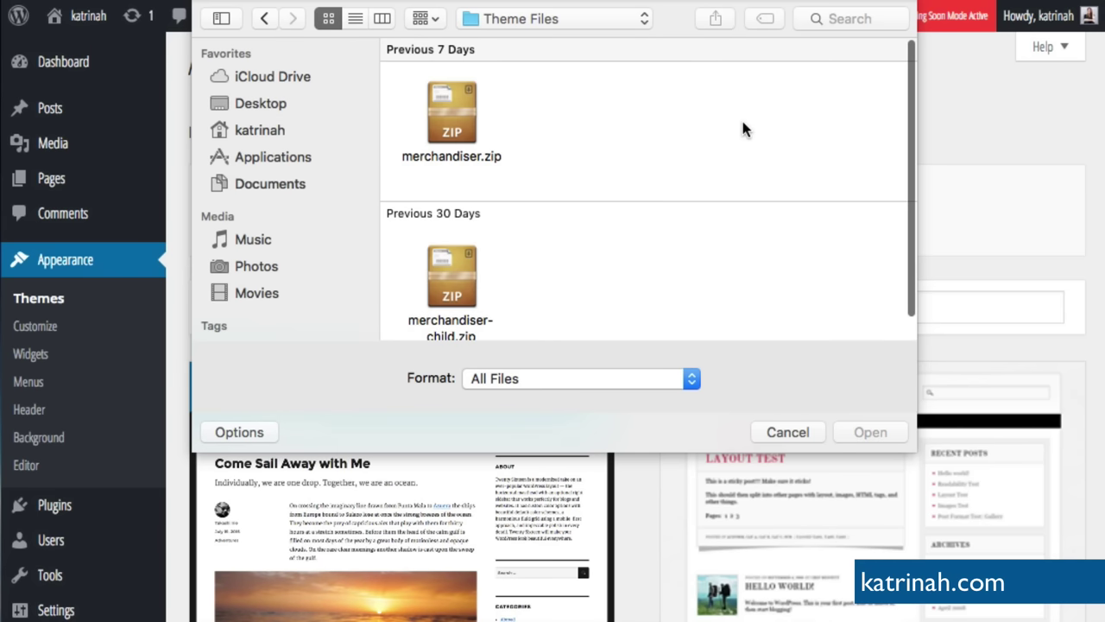
pyautogui.click(456, 105)
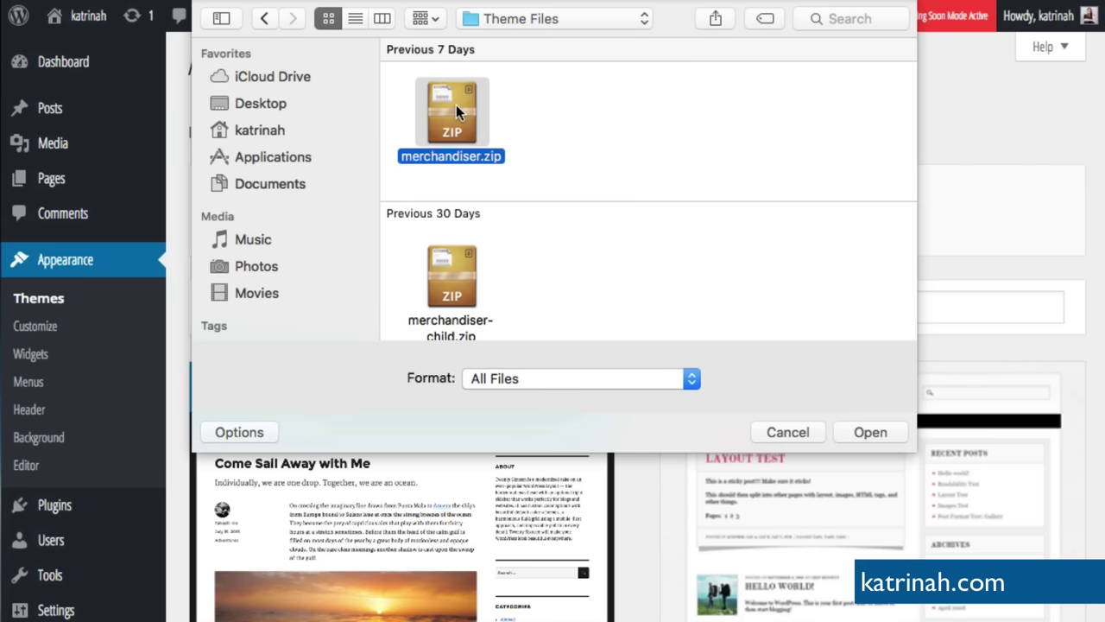
pyautogui.click(870, 432)
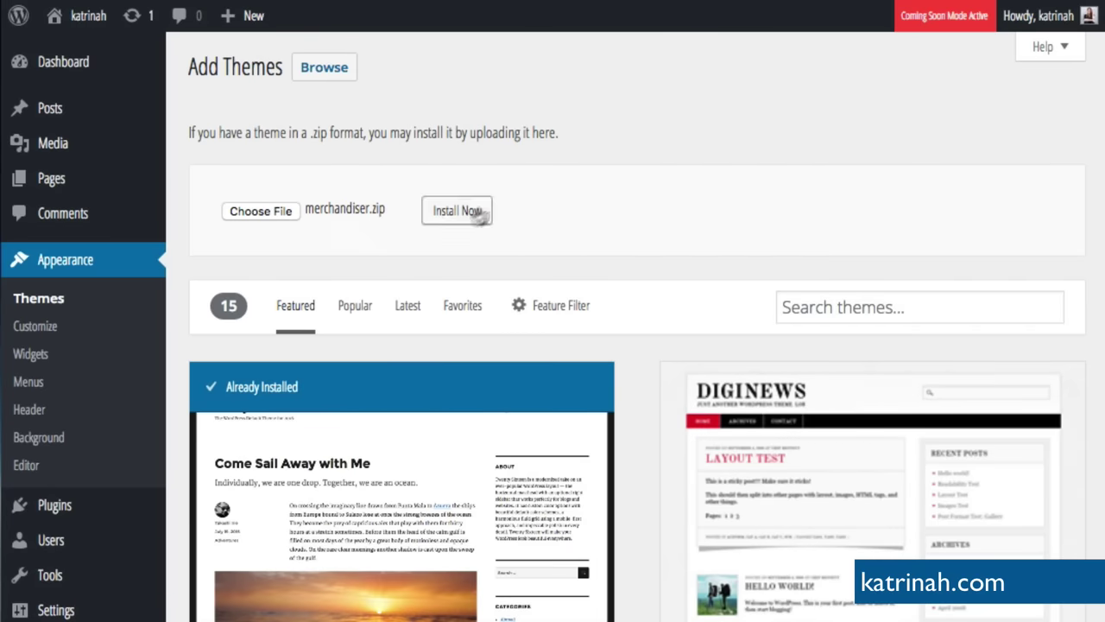
pyautogui.click(458, 212)
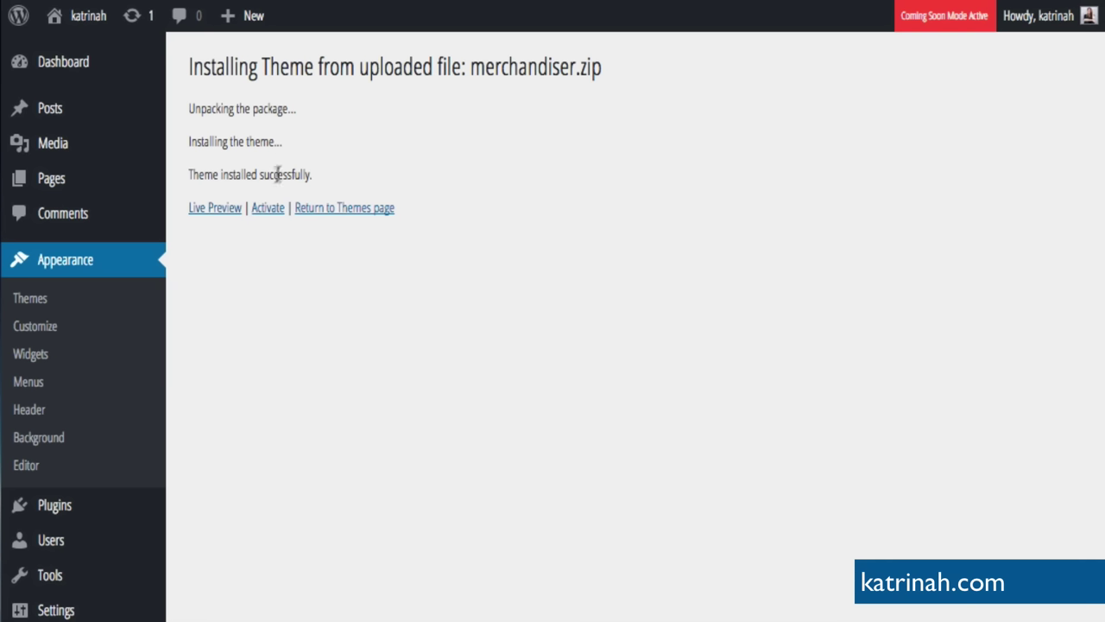
# - Activate the Merchandiser theme and install its required GetBowtied Tools plugin
pyautogui.click(270, 210)
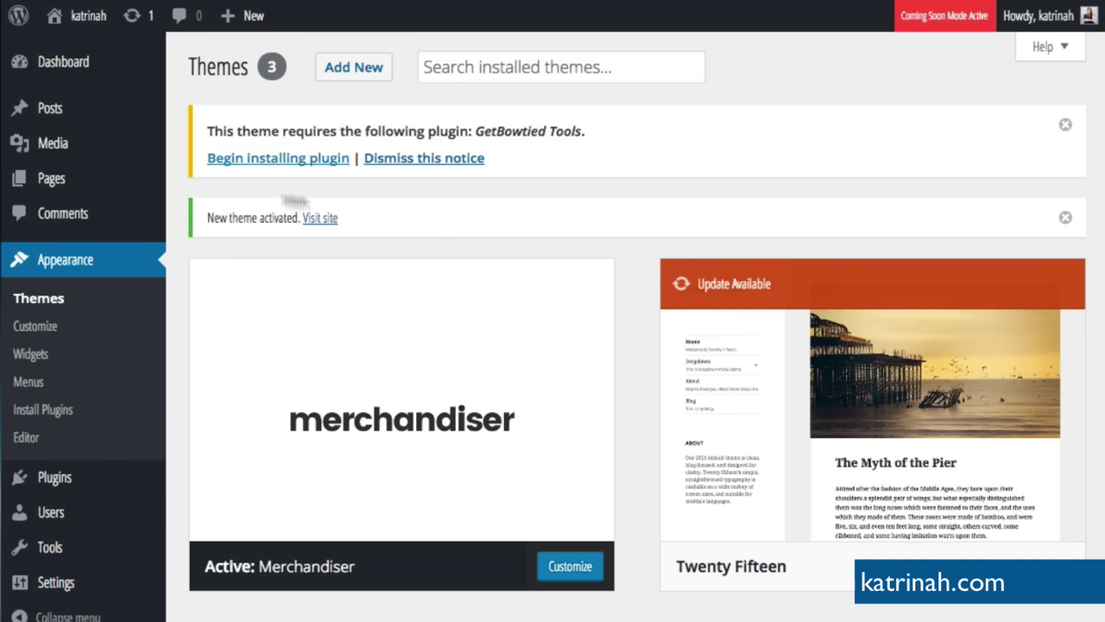
pyautogui.click(295, 165)
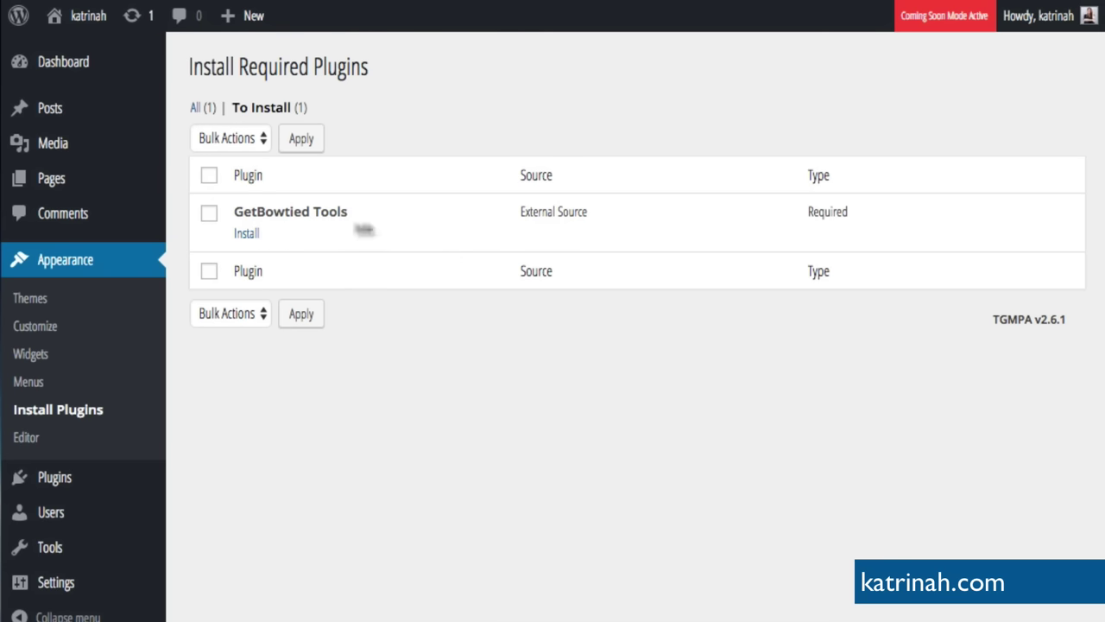
pyautogui.click(247, 235)
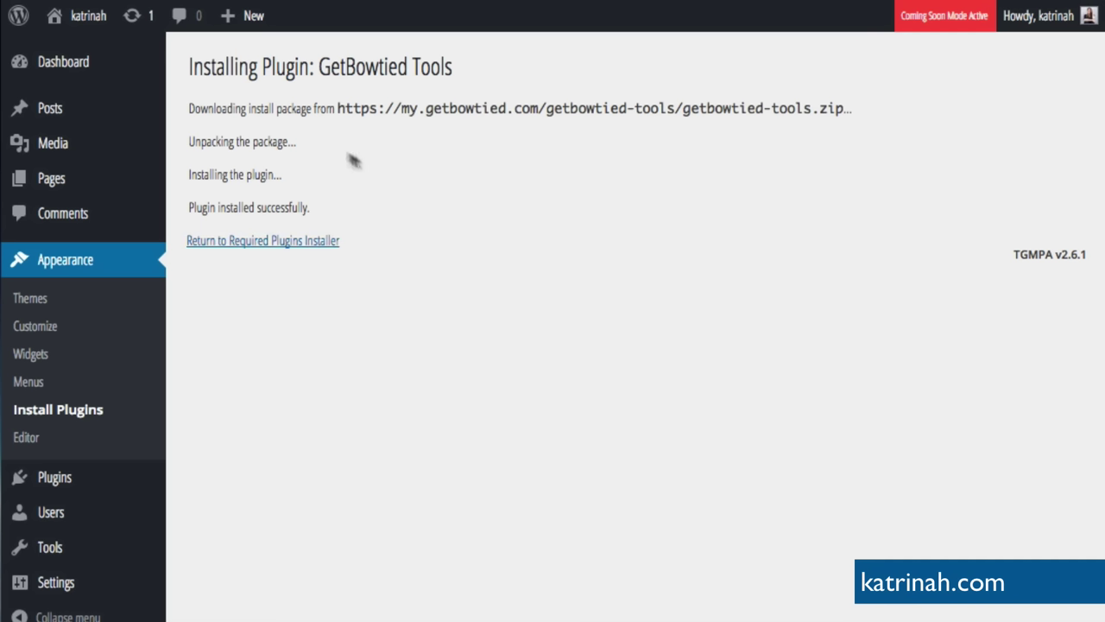
# - Activate the GetBowtied Tools plugin and look over the setup tasks on the Merchandiser welcome page
pyautogui.click(299, 244)
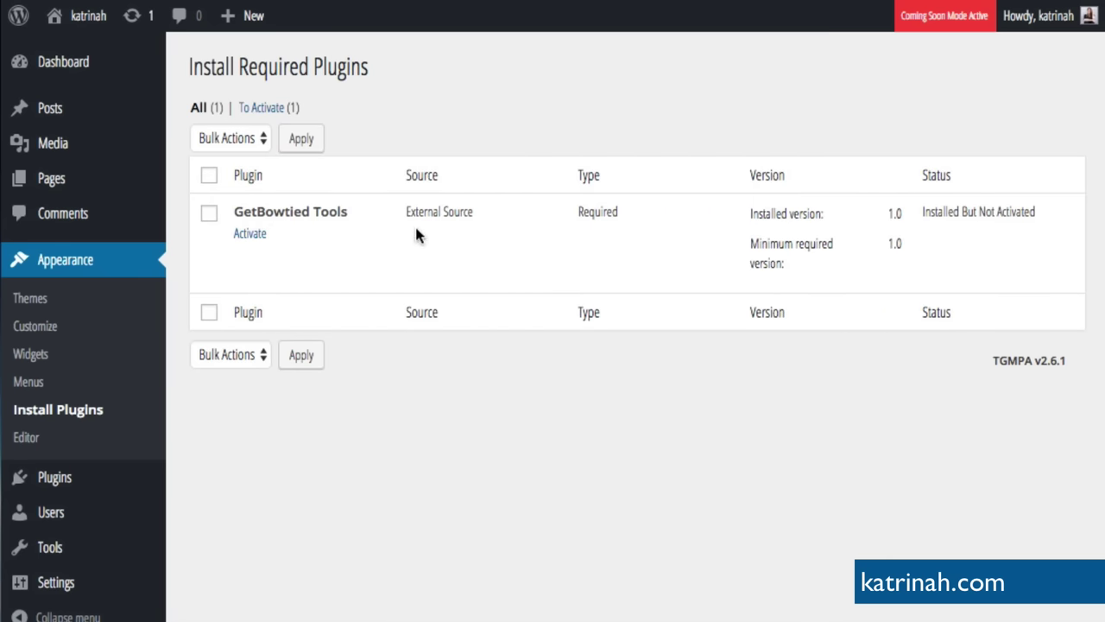
pyautogui.click(251, 234)
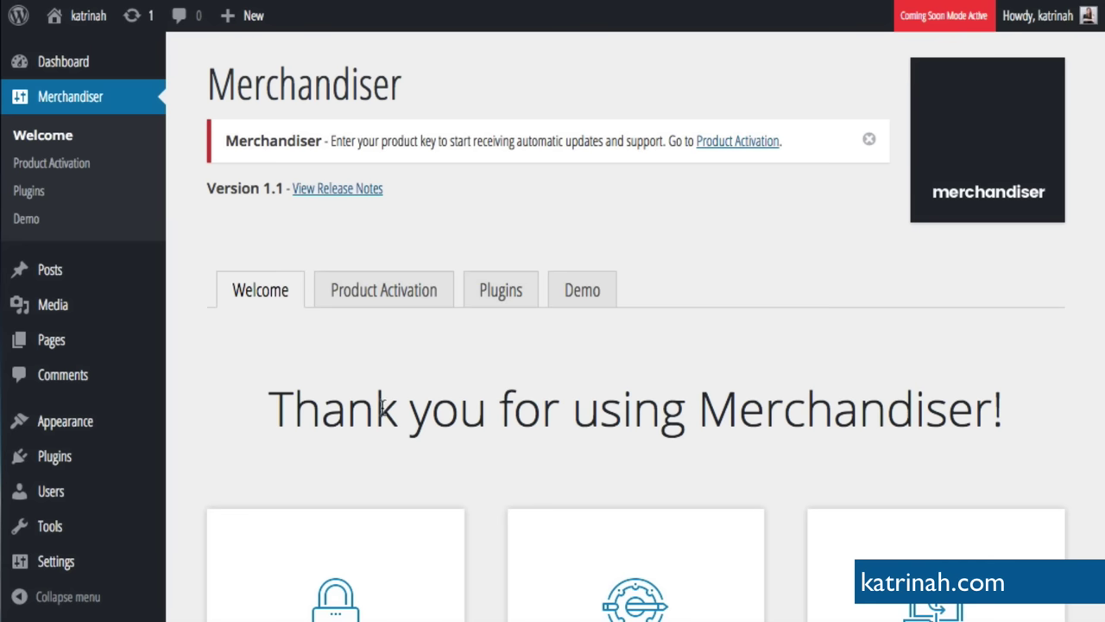
pyautogui.scroll(-3, 633, 495)
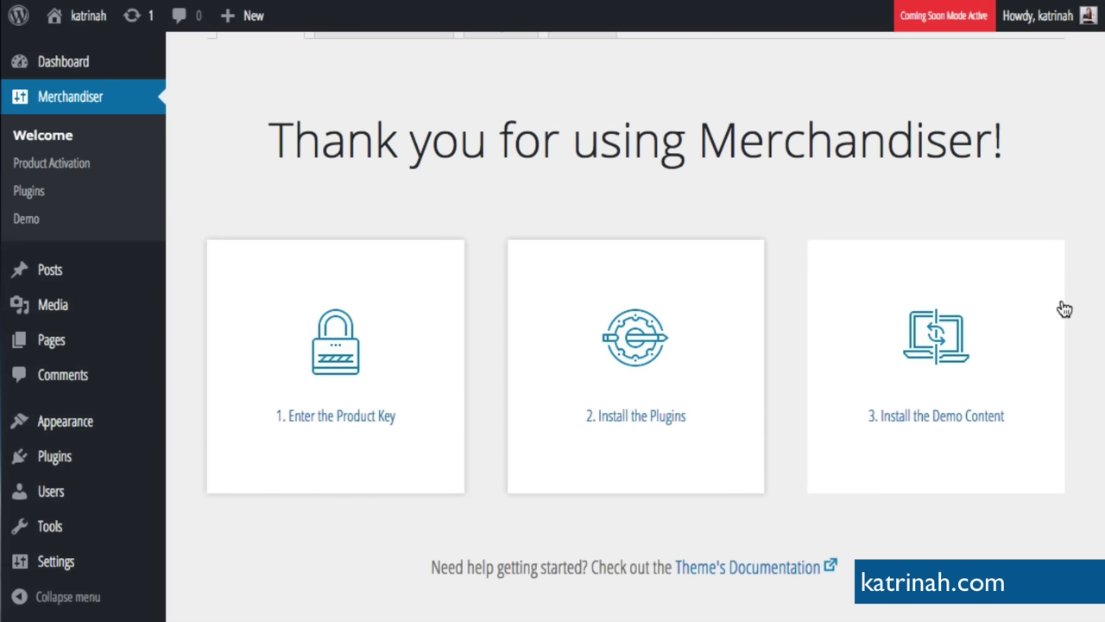
pyautogui.scroll(3, 746, 208)
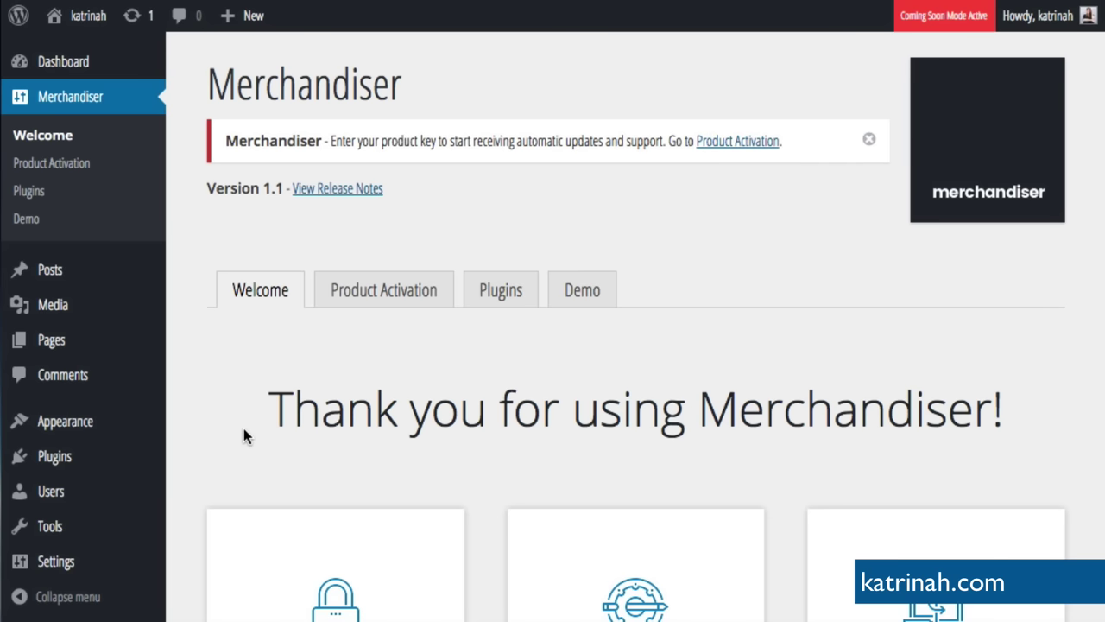
pyautogui.scroll(-3, 595, 471)
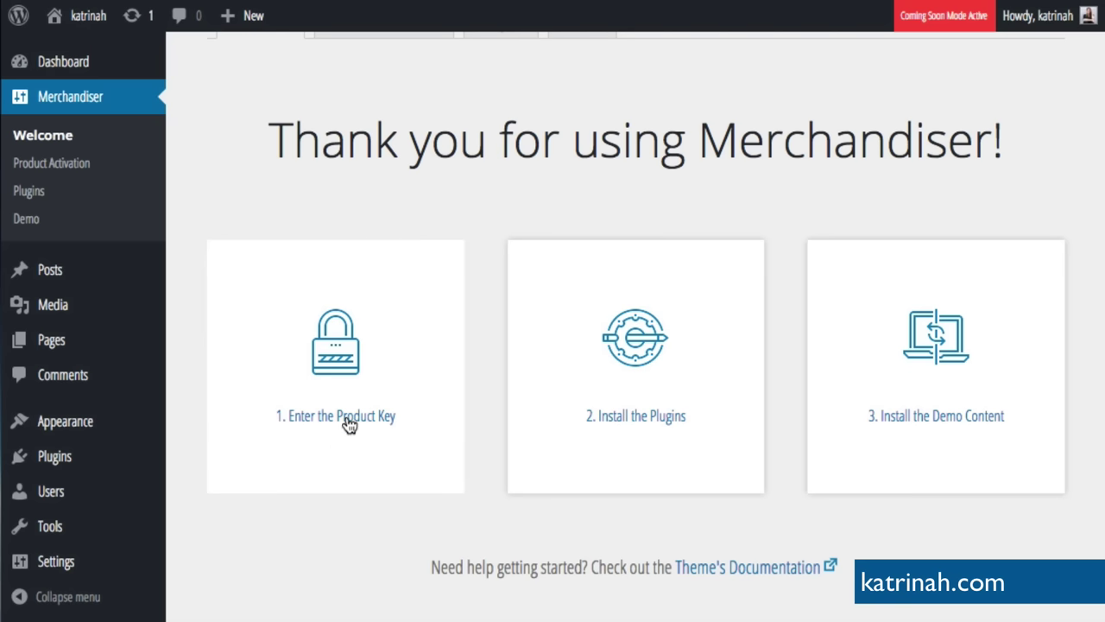
pyautogui.scroll(1, 214, 244)
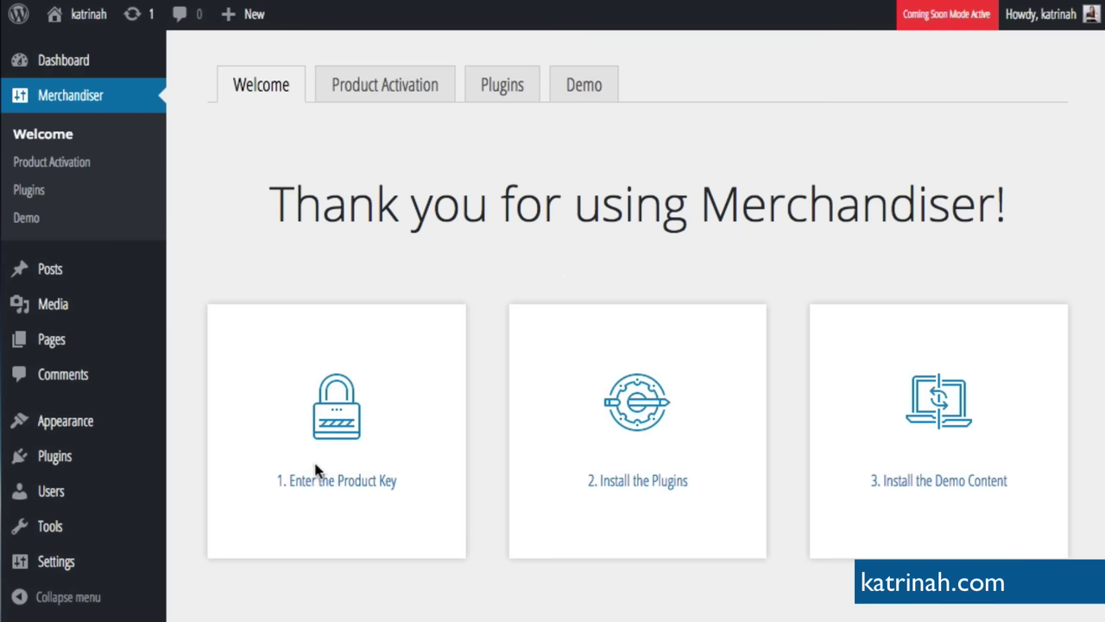
pyautogui.scroll(3, 426, 464)
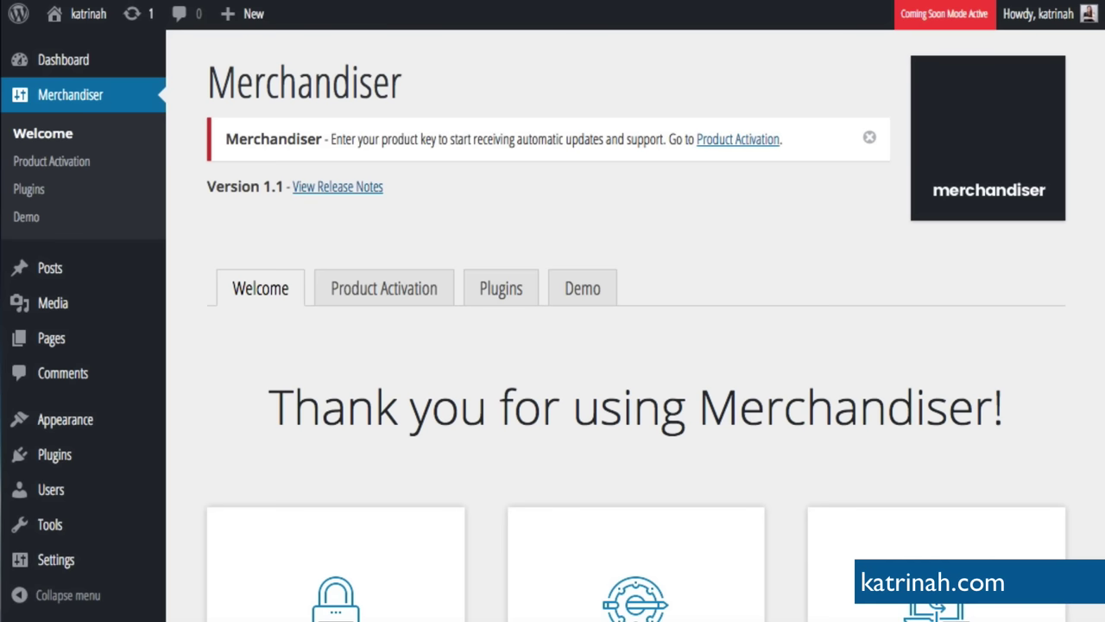
# - Open Merchandiser's product key generator from the product activation page, sign in with Envato and authorize GetBowtied Dashboard
pyautogui.click(725, 140)
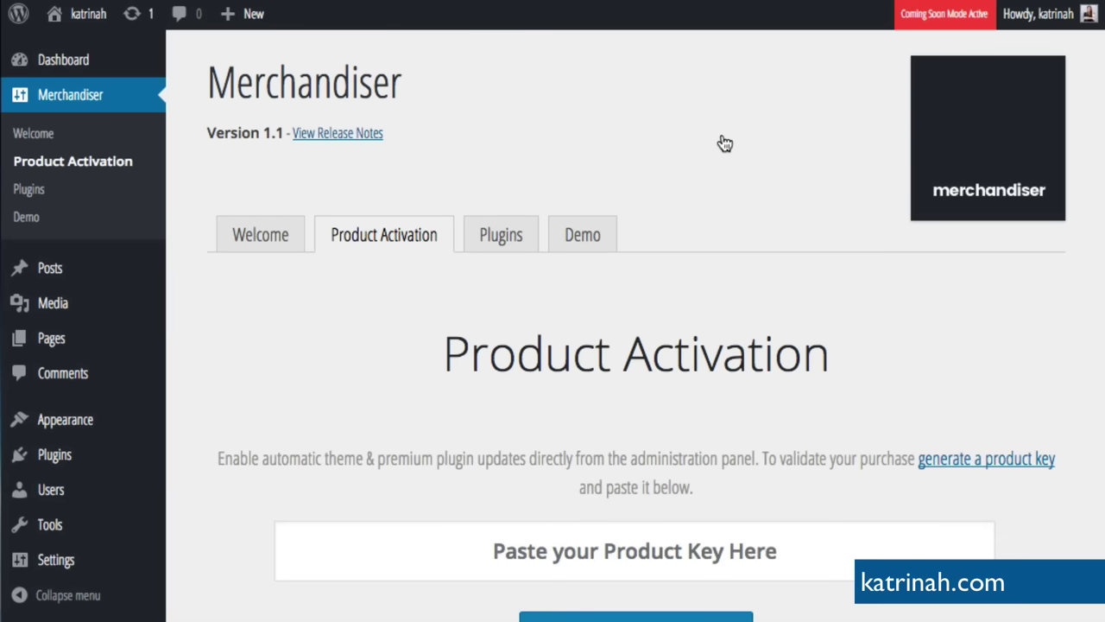
pyautogui.scroll(-2, 762, 354)
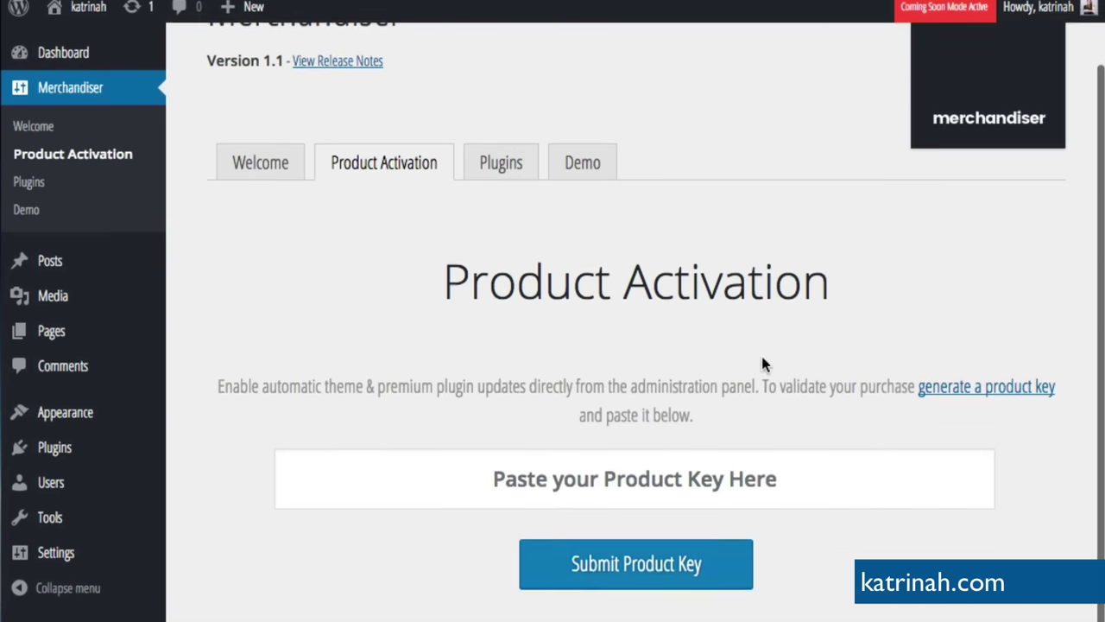
pyautogui.click(938, 397)
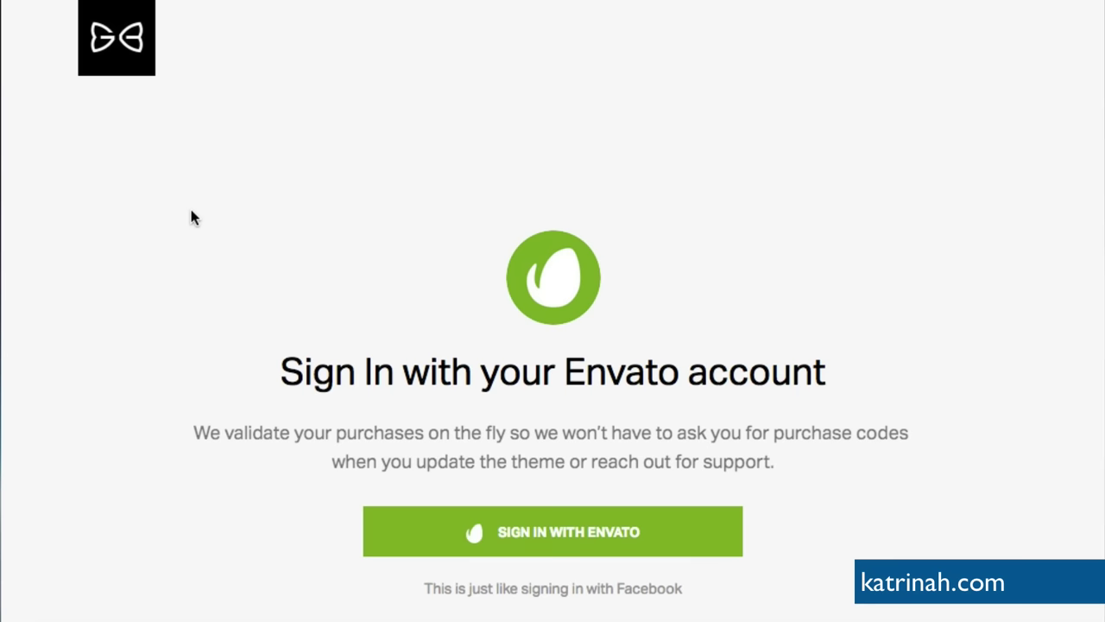
pyautogui.click(559, 531)
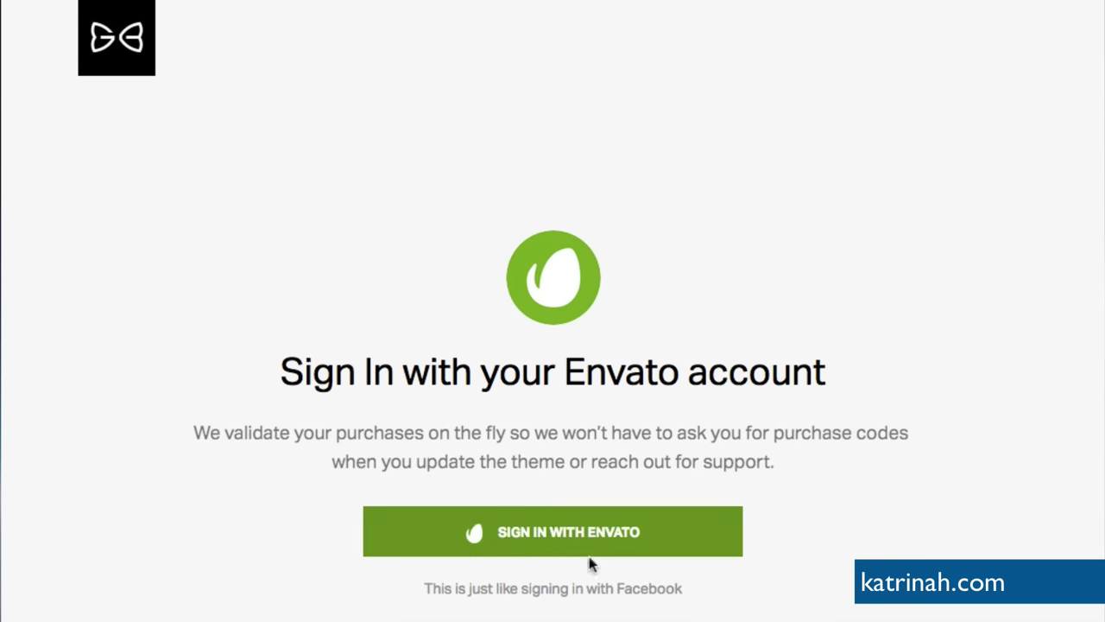
pyautogui.click(547, 535)
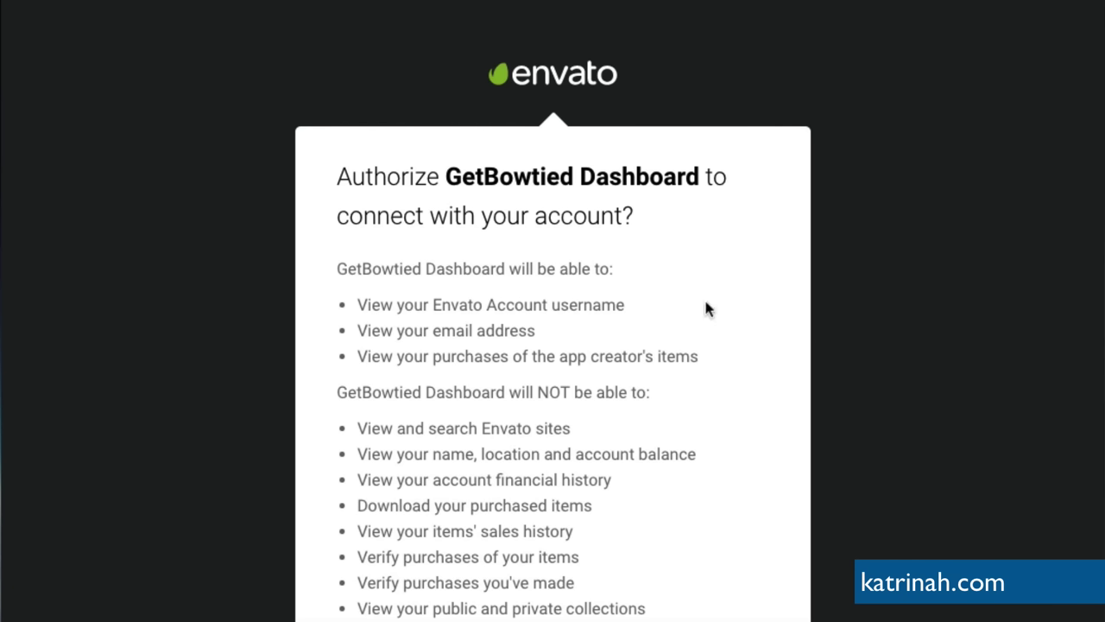
pyautogui.scroll(-5, 691, 389)
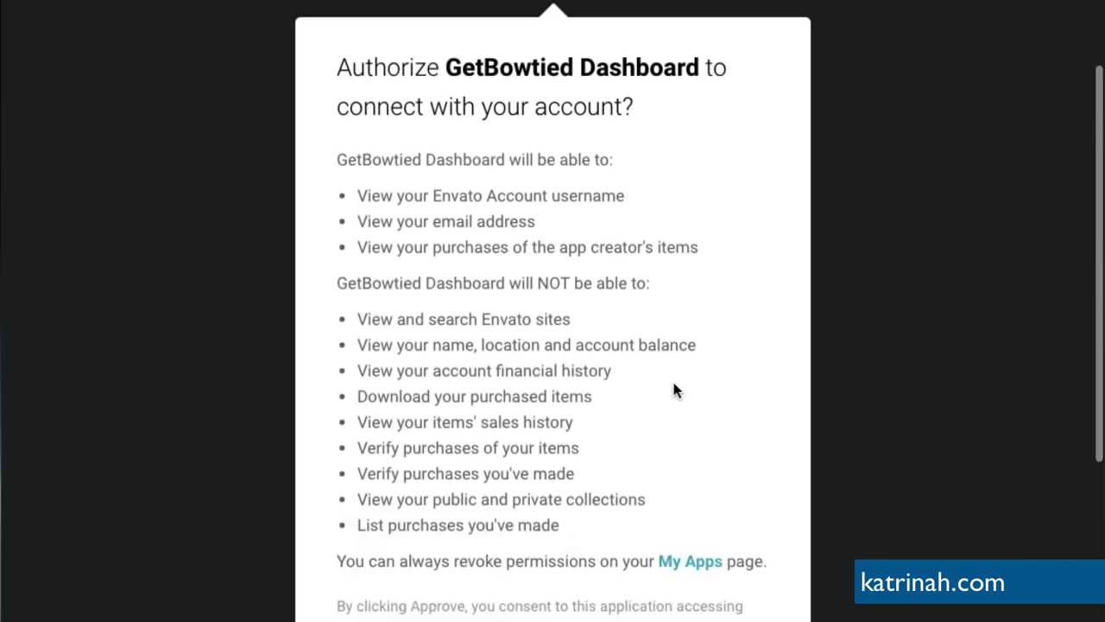
pyautogui.click(535, 393)
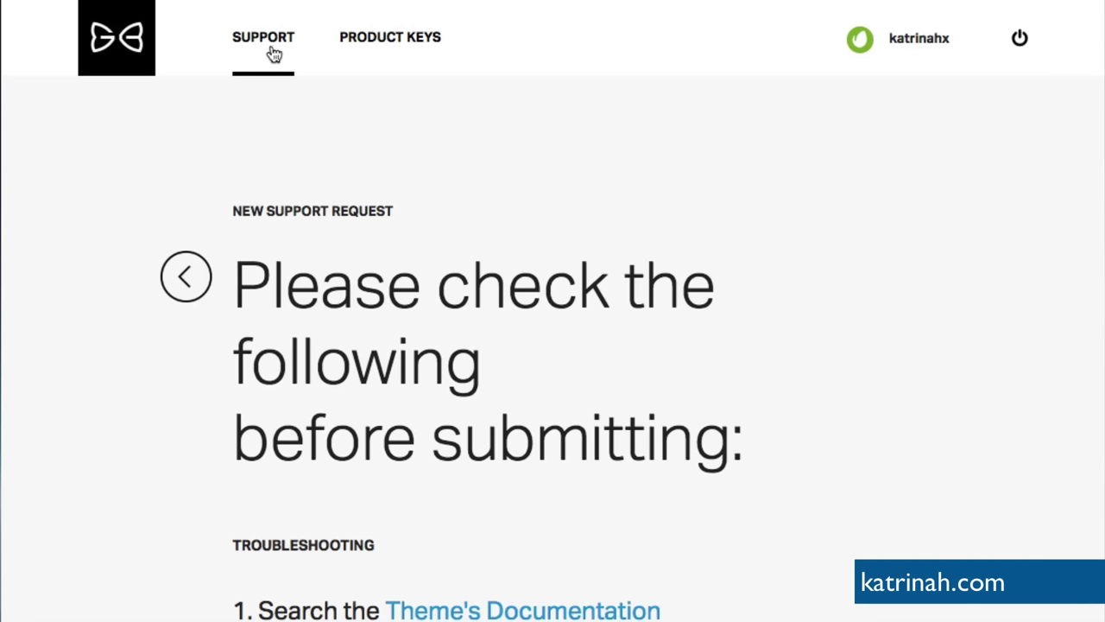
pyautogui.click(389, 39)
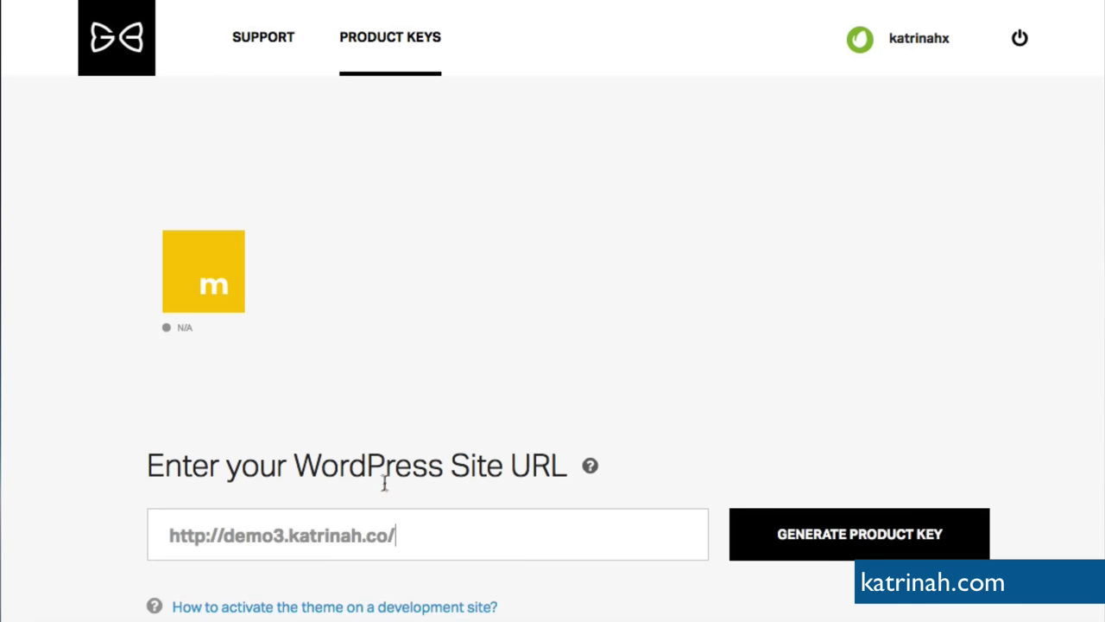
pyautogui.click(846, 537)
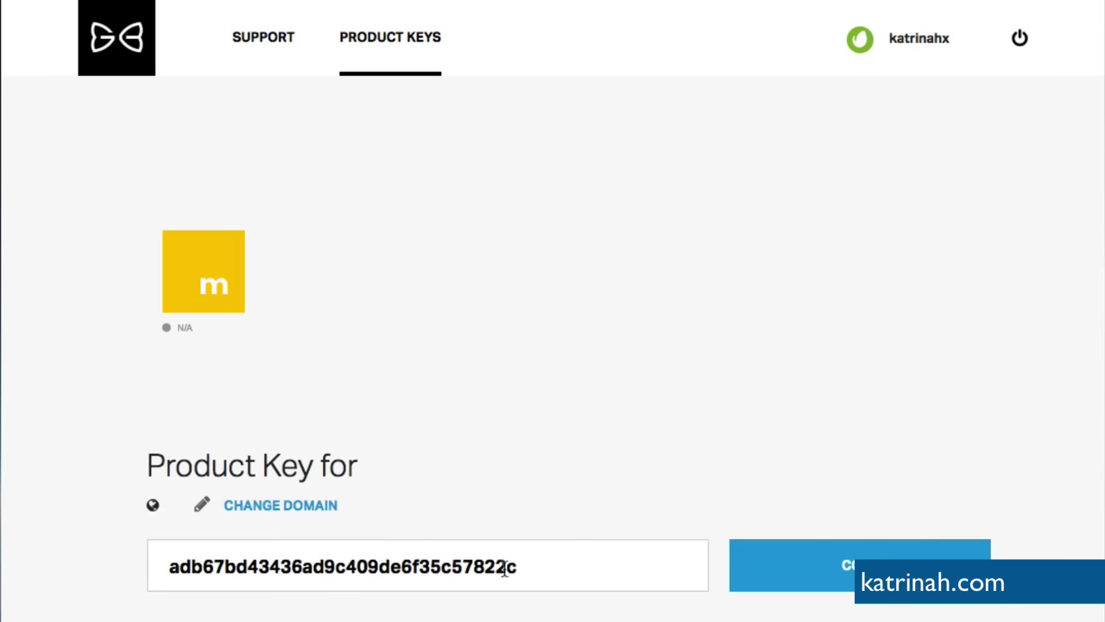
pyautogui.click(833, 574)
pyautogui.hotkey('ctrl', 'c')
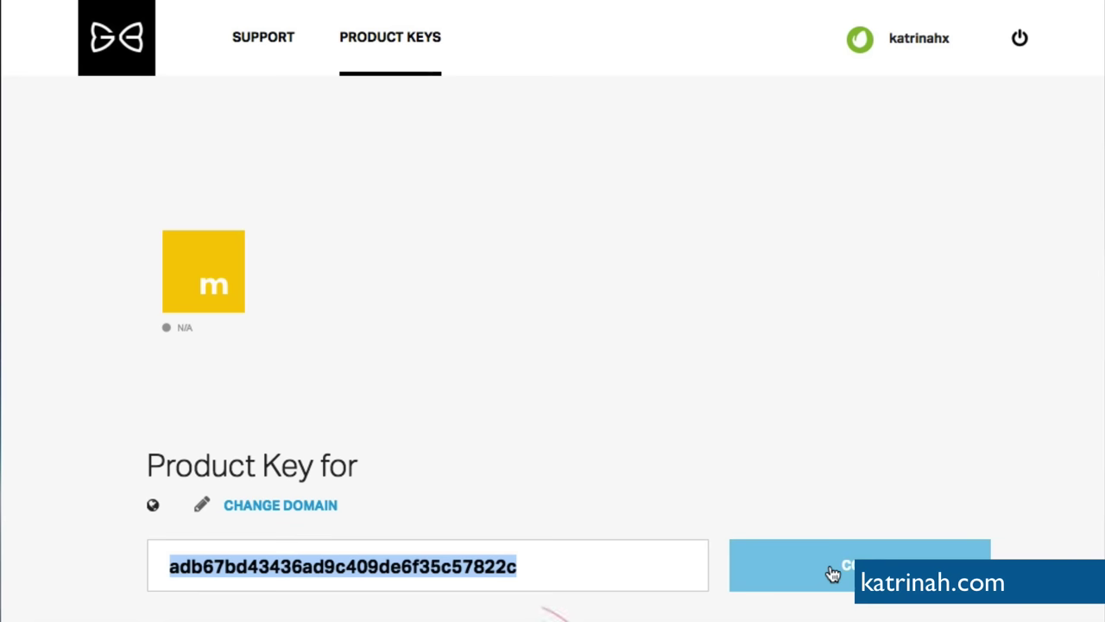
pyautogui.scroll(-2, 699, 409)
pyautogui.scroll(-3, 699, 408)
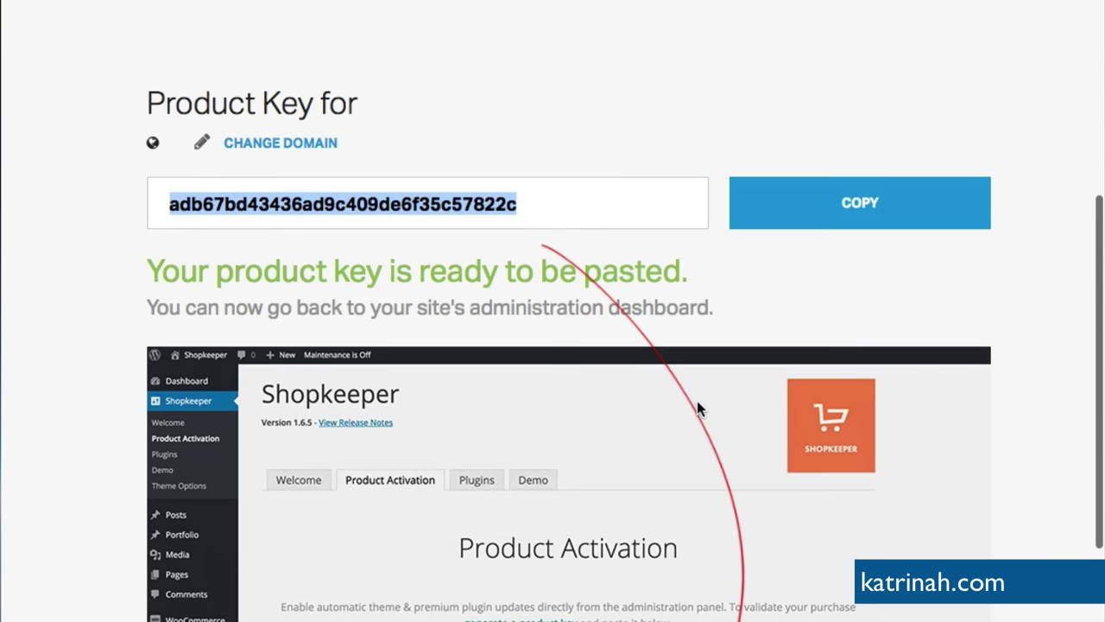
pyautogui.scroll(-1, 625, 458)
pyautogui.scroll(-2, 626, 458)
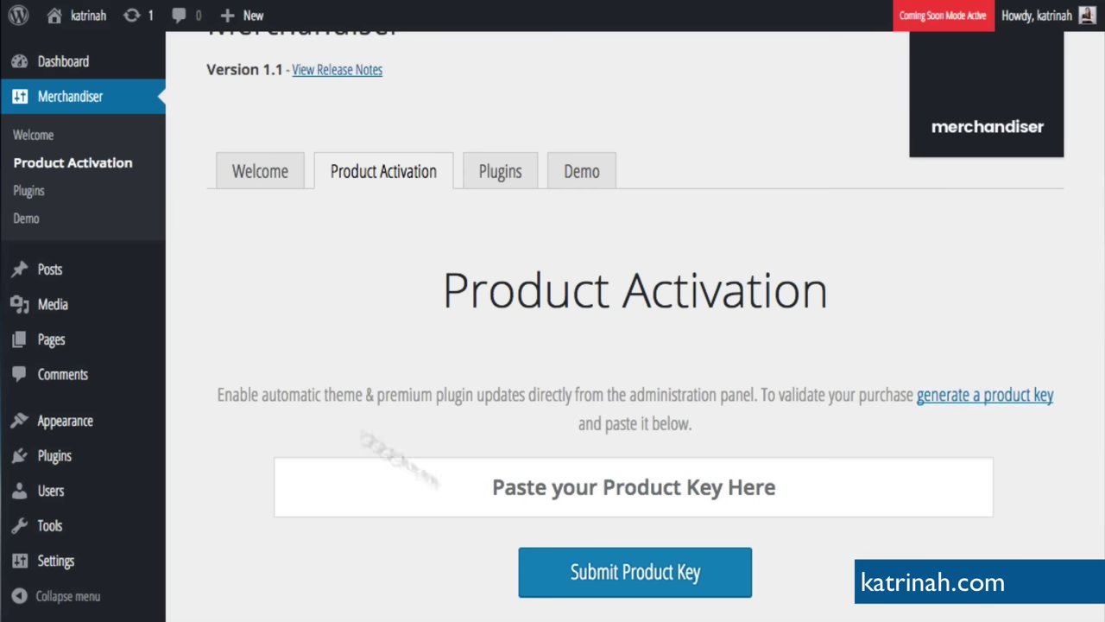
# - Back in the WordPress dashboard, paste the product key into Merchandiser's product activation form and submit it
pyautogui.click(537, 491)
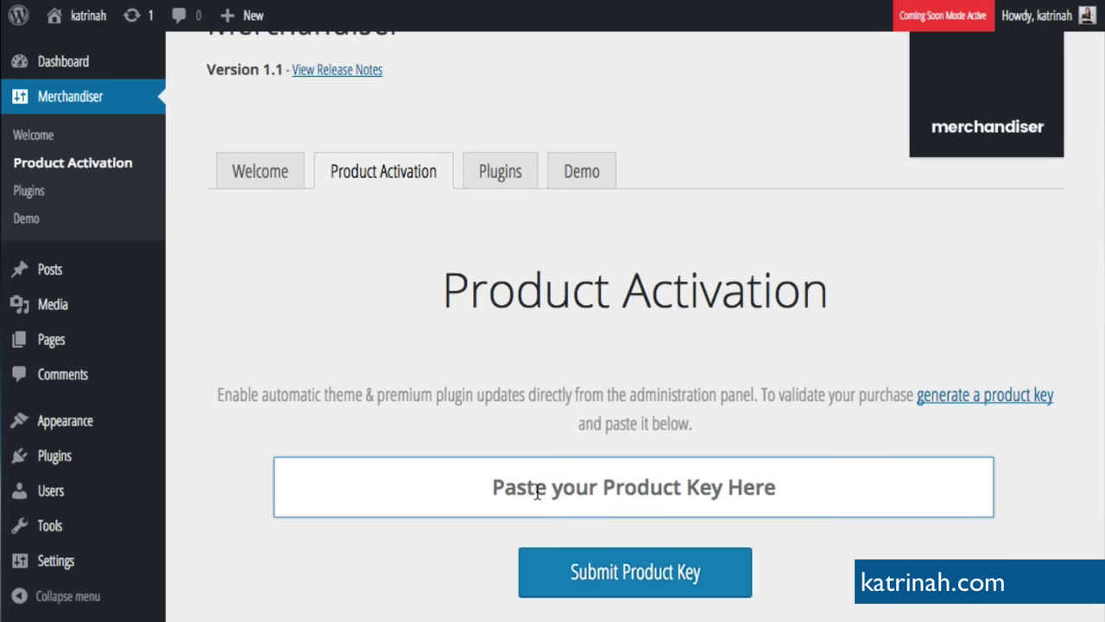
pyautogui.hotkey('ctrl', 'v')
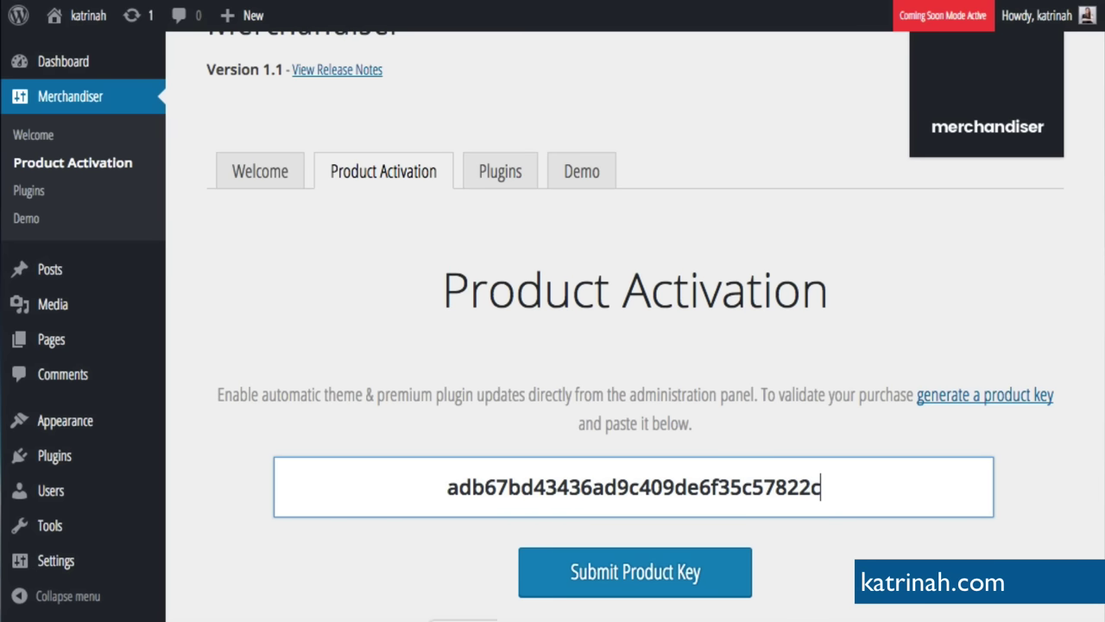
pyautogui.click(627, 577)
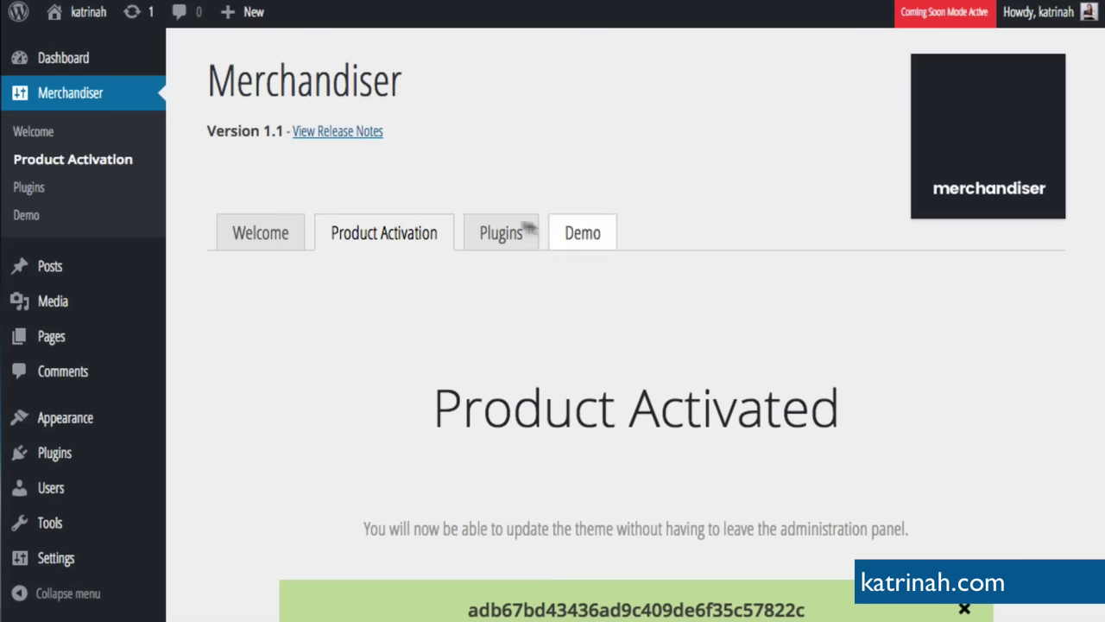
# - Install the required WPBakery Visual Composer plugin from Merchandiser's plugins page and return to the dashboard
pyautogui.click(494, 237)
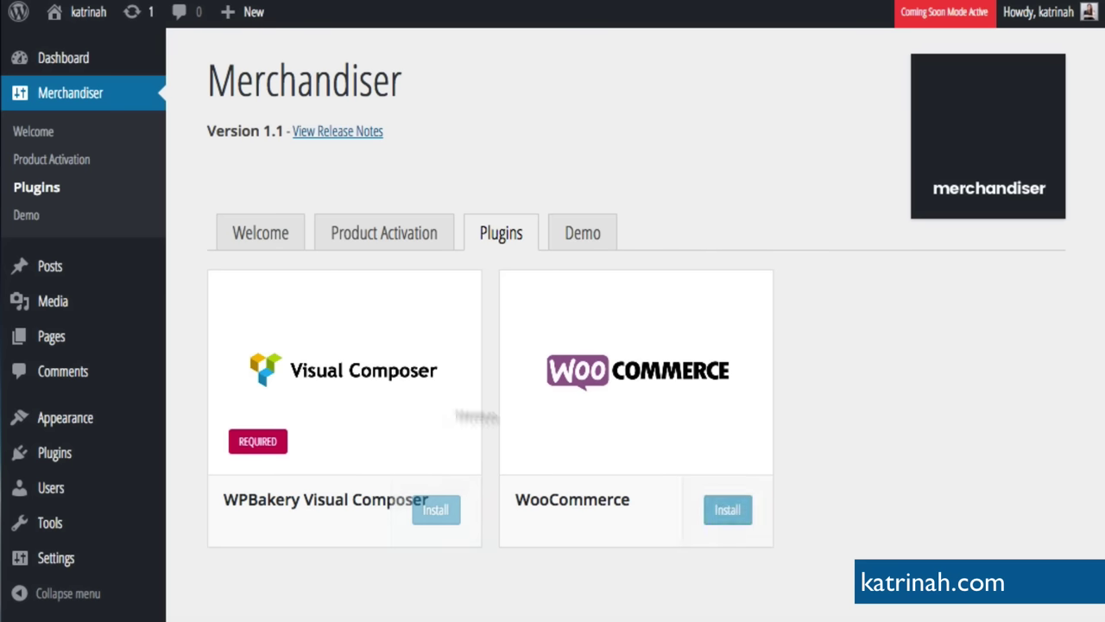
pyautogui.moveTo(319, 408)
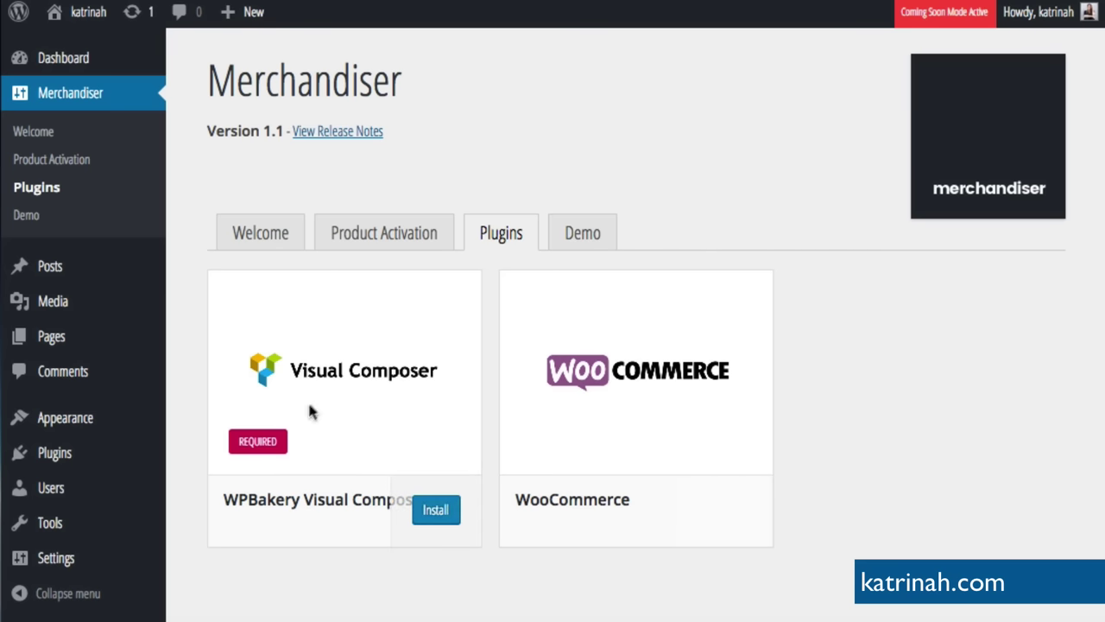
pyautogui.moveTo(762, 328)
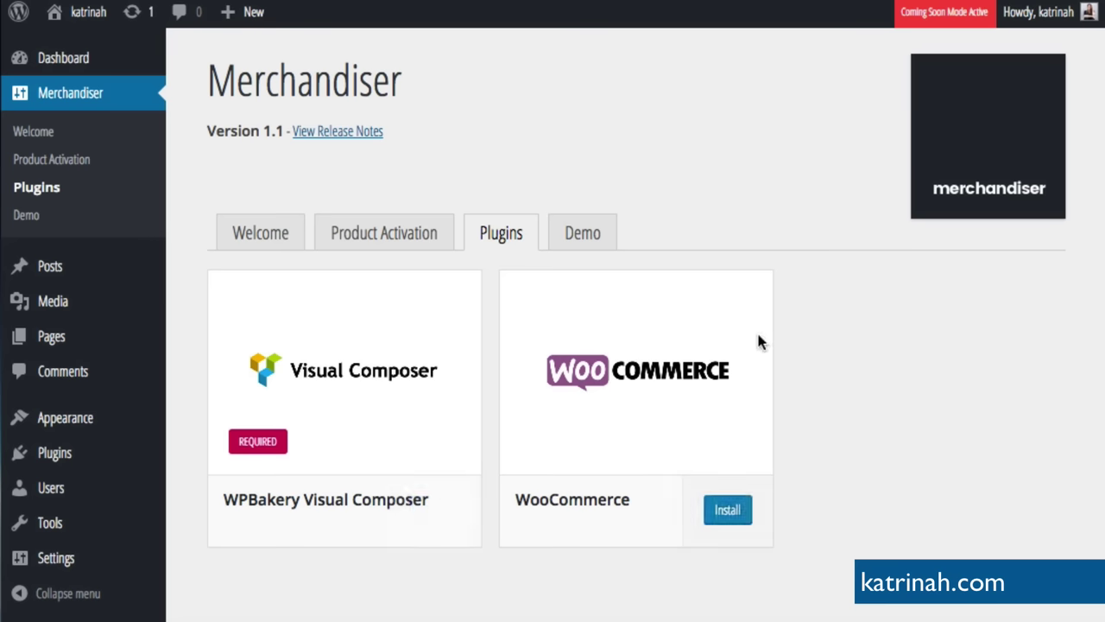
pyautogui.moveTo(321, 461)
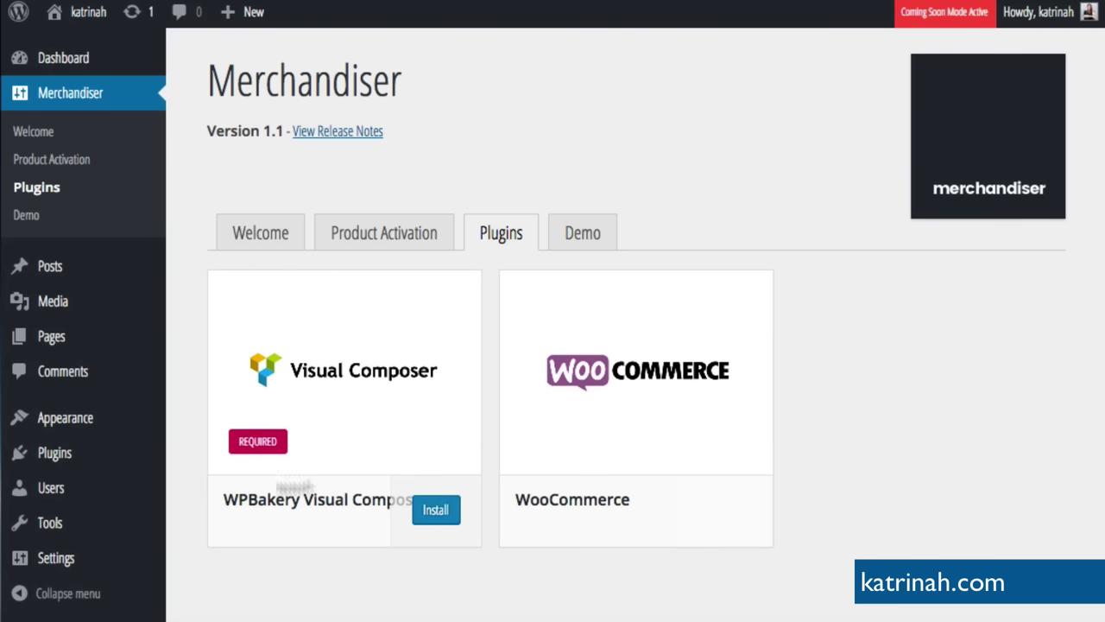
pyautogui.moveTo(675, 383)
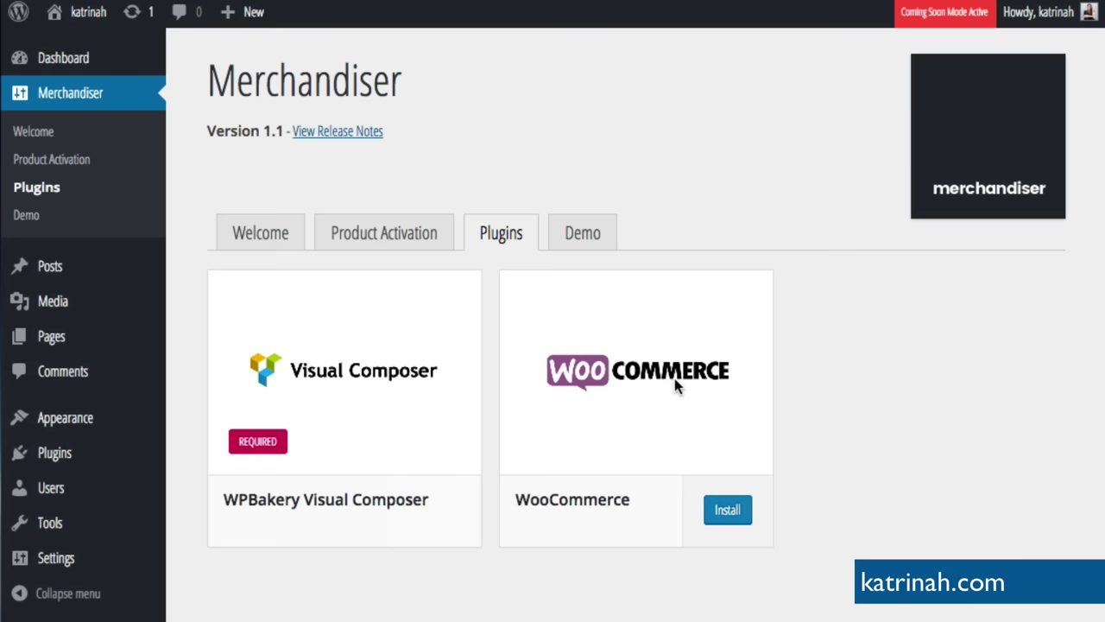
pyautogui.moveTo(296, 275)
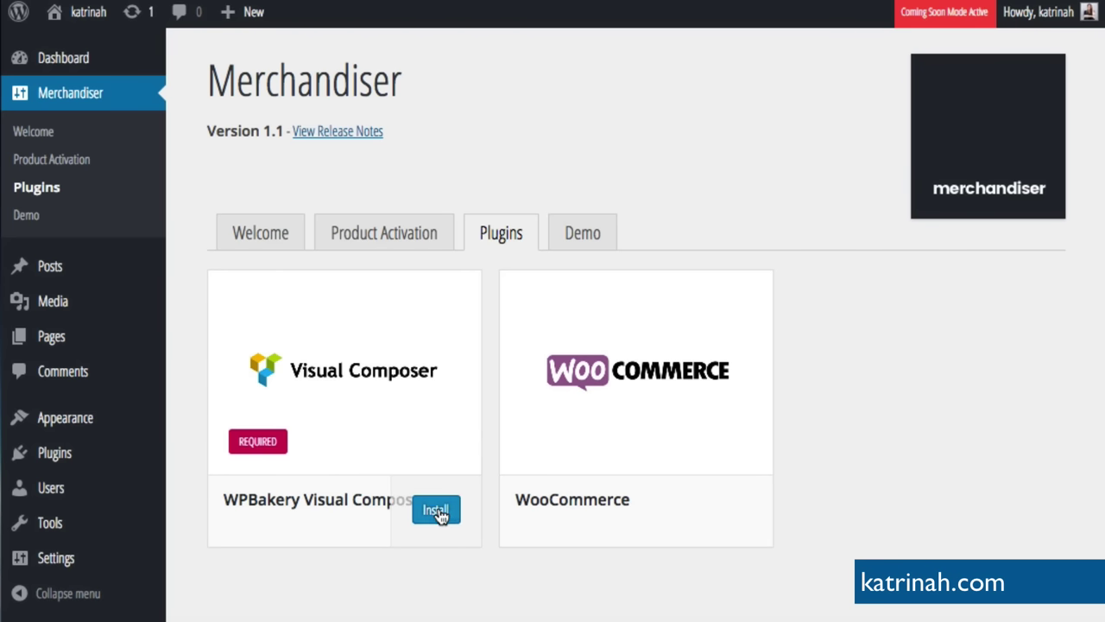
pyautogui.click(437, 511)
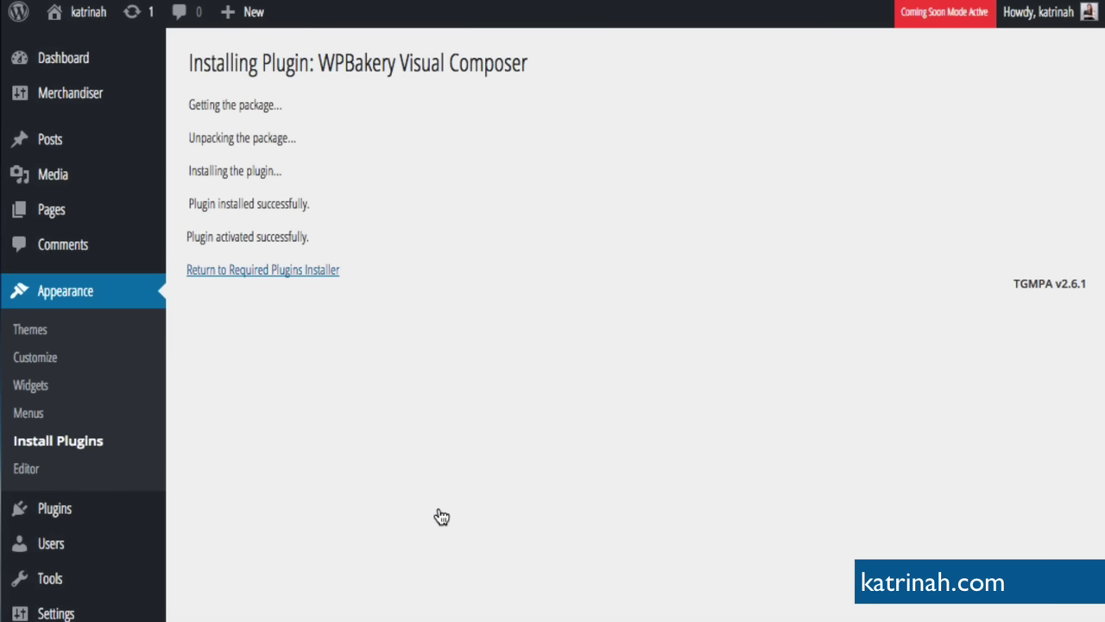
pyautogui.click(263, 271)
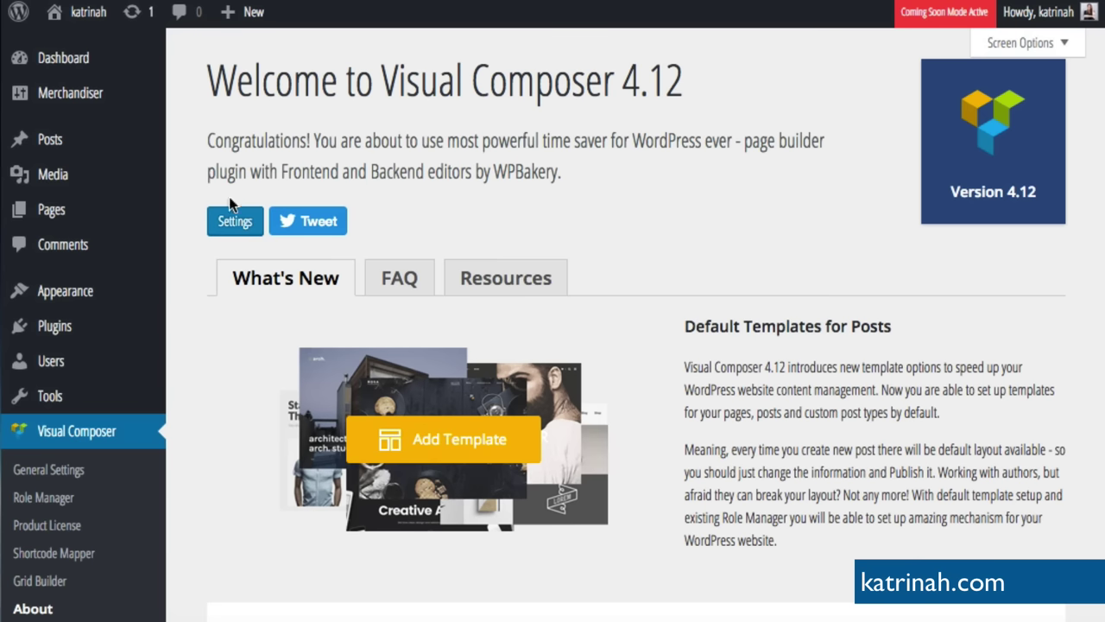
# - Install the WooCommerce plugin from Merchandiser's plugins page and start its setup wizard at the Page Setup stage
pyautogui.moveTo(53, 97)
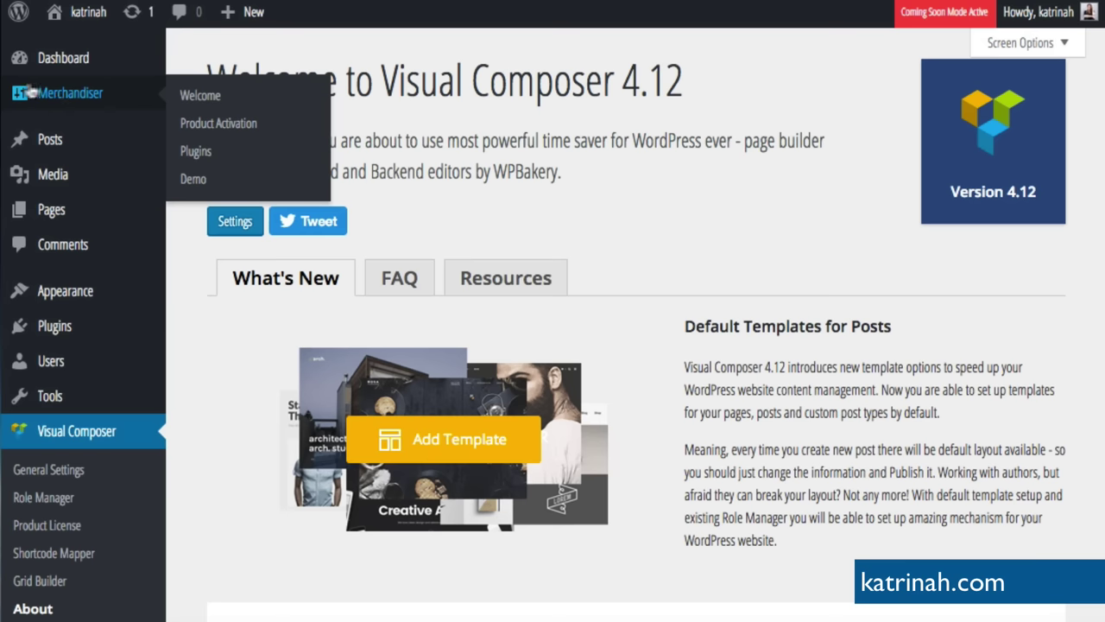
pyautogui.click(196, 152)
pyautogui.moveTo(743, 424)
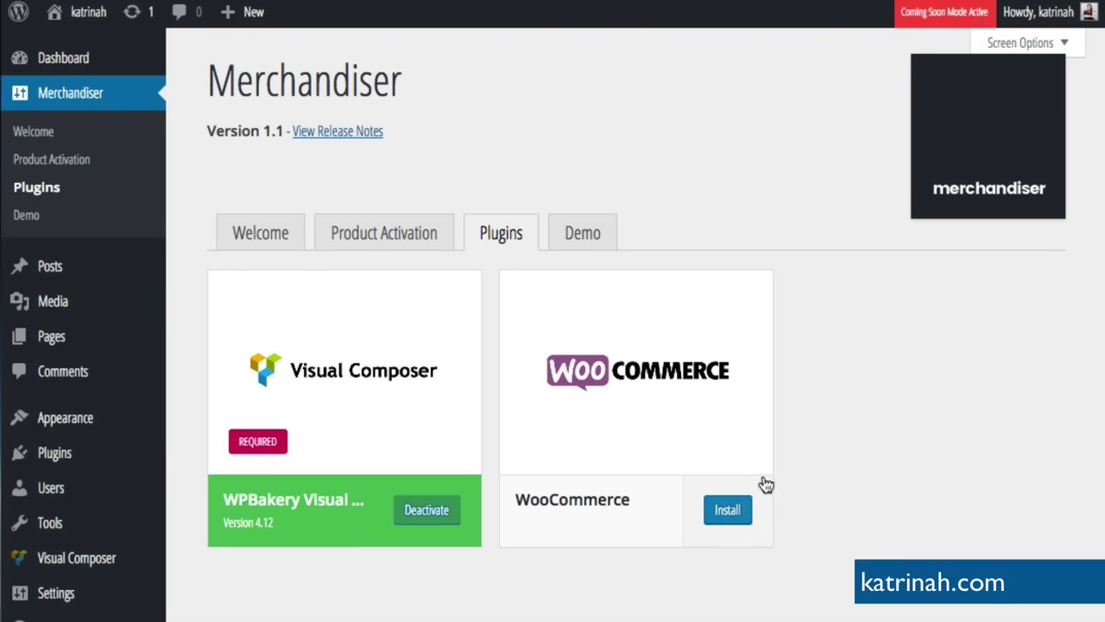
pyautogui.click(728, 510)
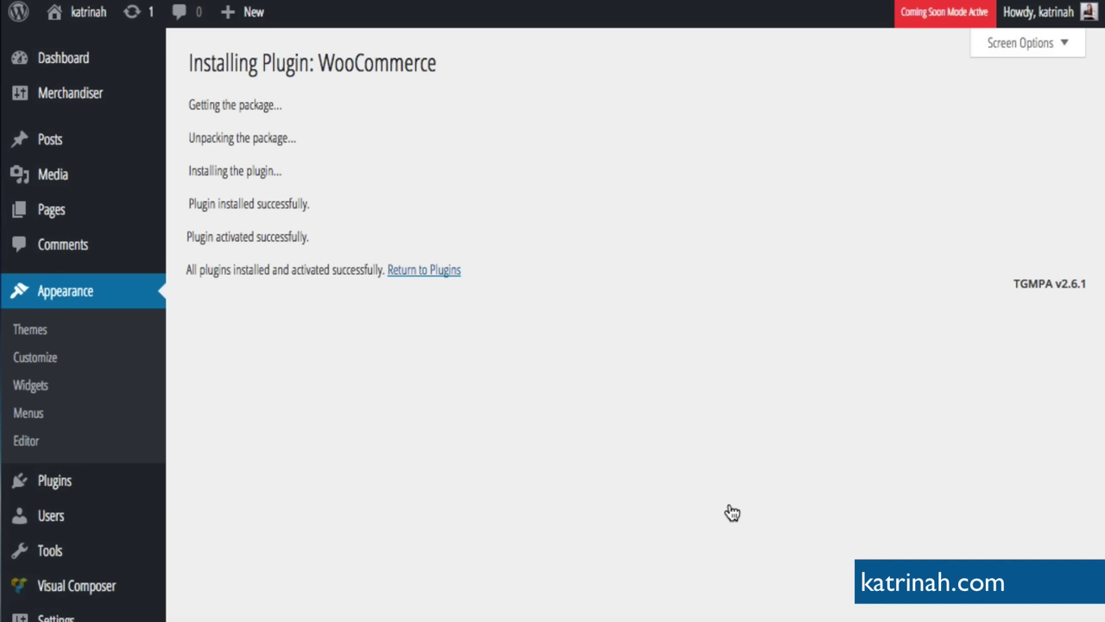
pyautogui.click(411, 273)
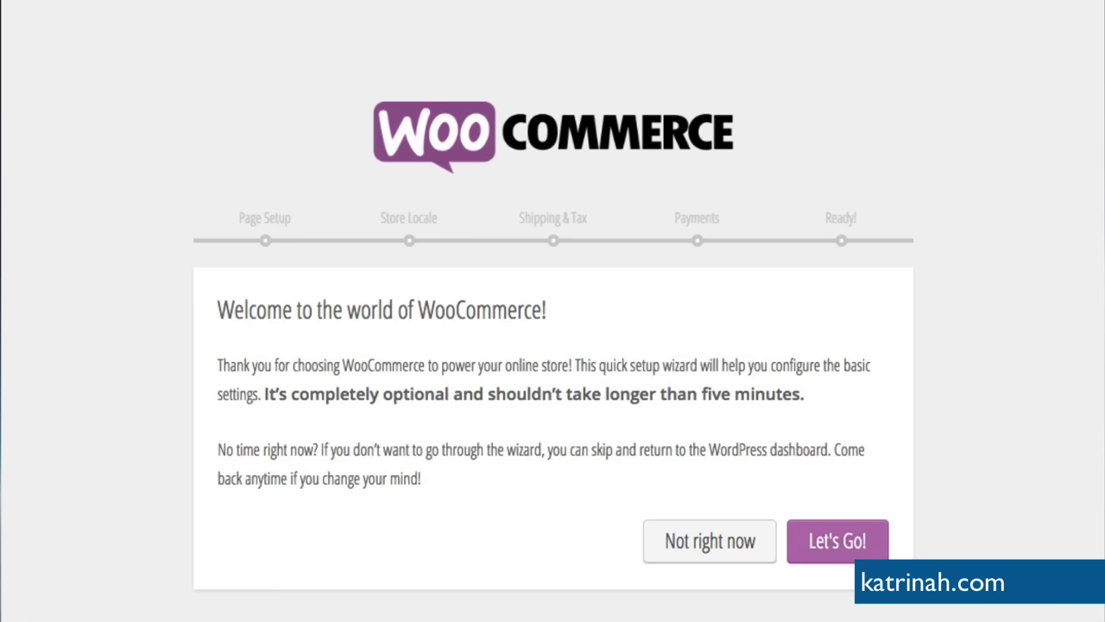
pyautogui.click(827, 541)
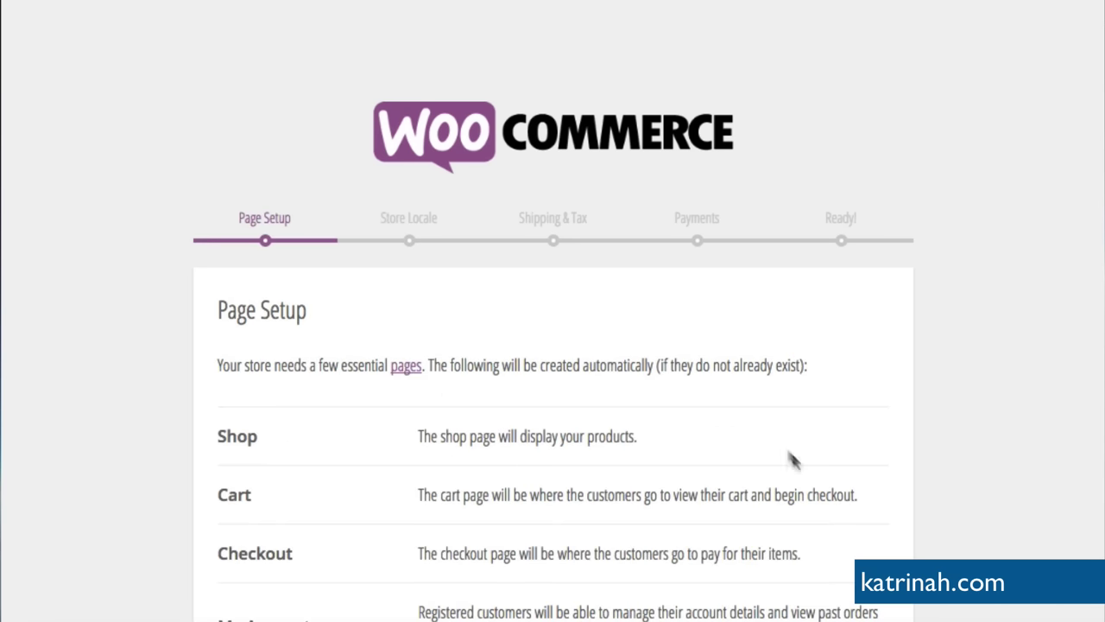
# - Accept the automatically created store pages and set the store locale to United States (US) — California with United States dollar ($) as currency
pyautogui.scroll(-3, 799, 464)
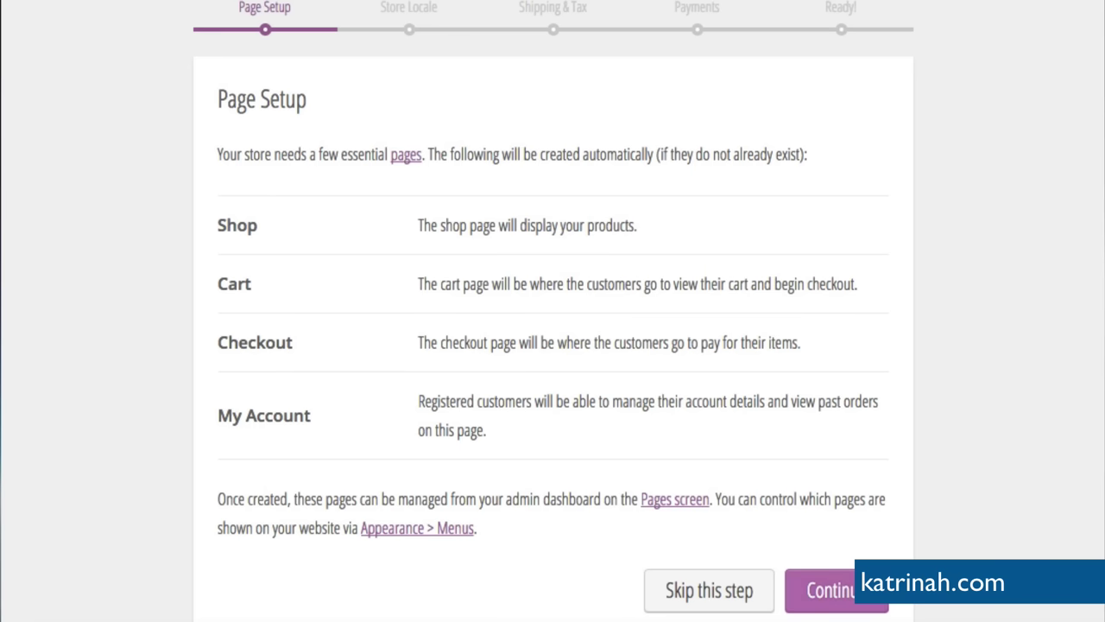
pyautogui.click(830, 595)
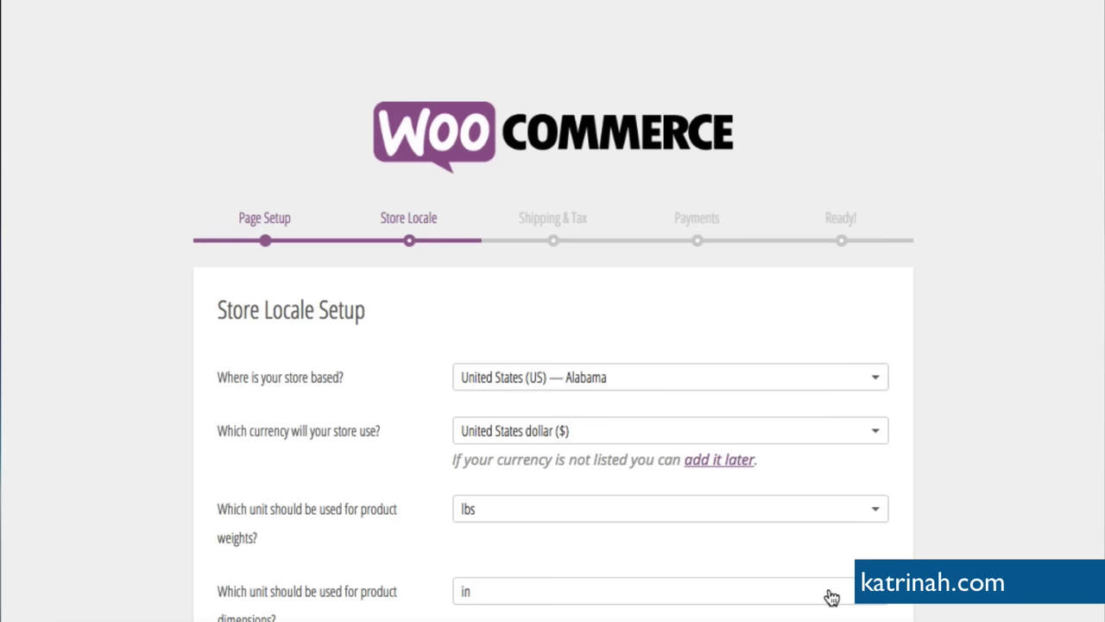
pyautogui.click(522, 385)
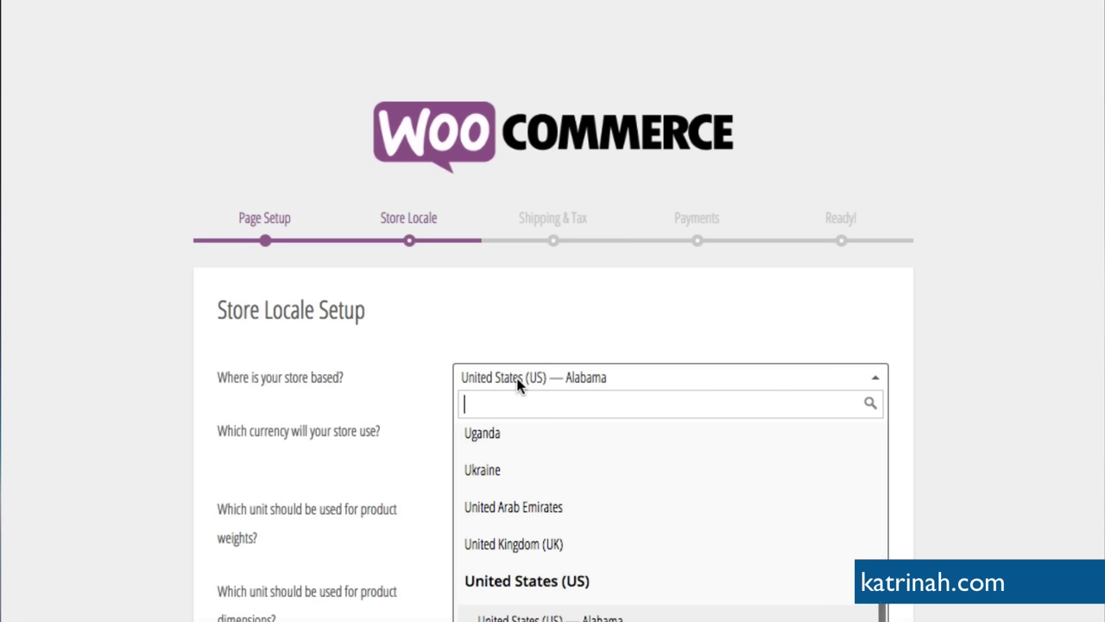
pyautogui.scroll(-3, 522, 495)
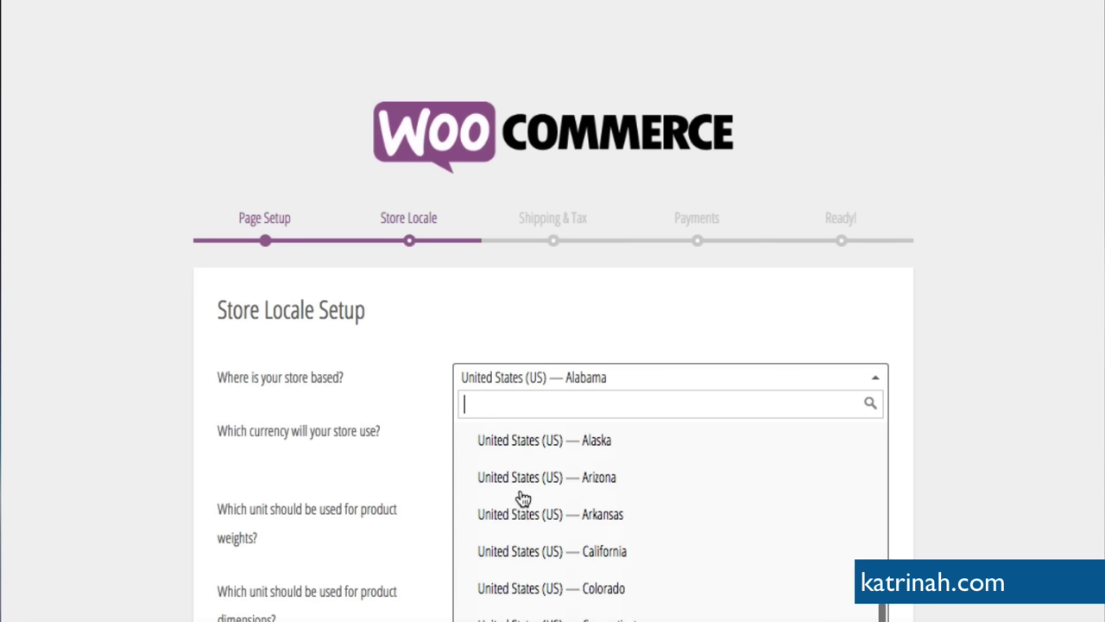
pyautogui.click(518, 551)
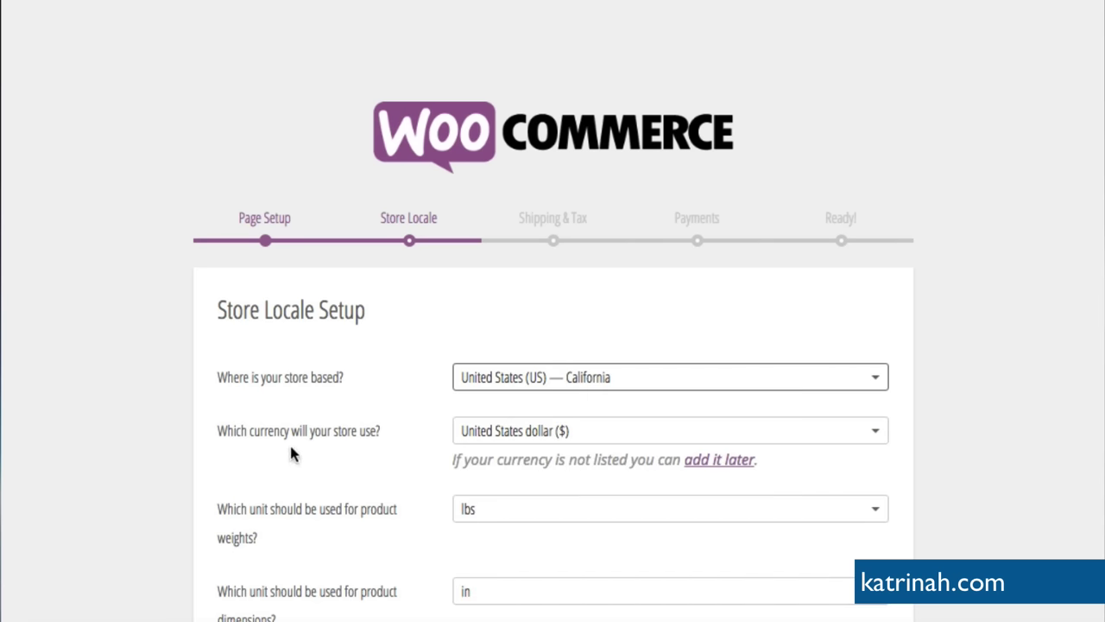
pyautogui.click(521, 436)
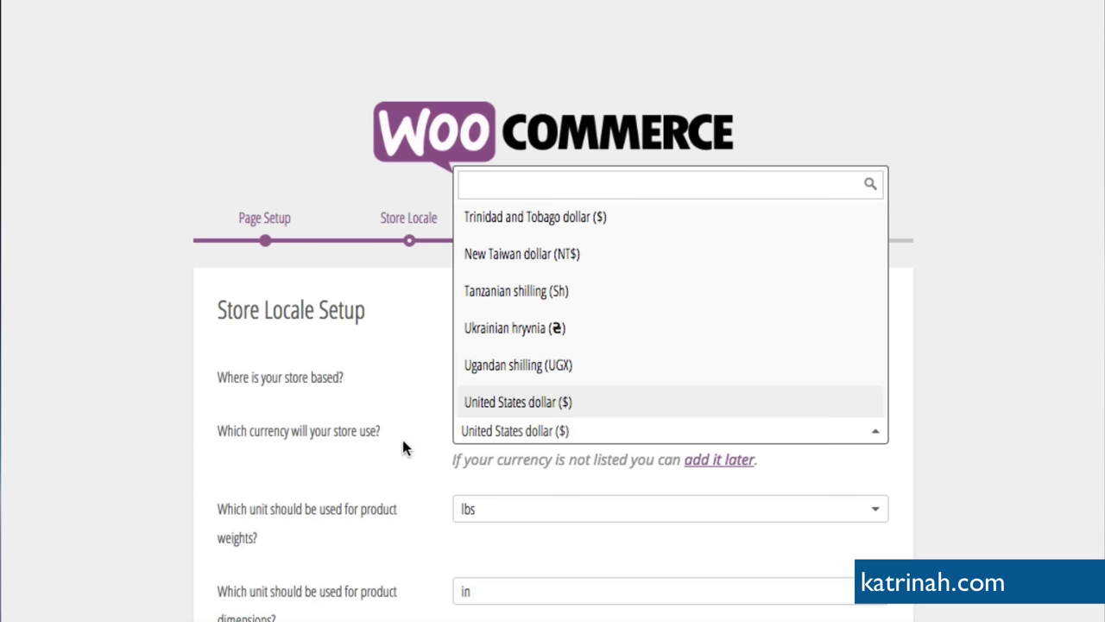
pyautogui.click(527, 432)
pyautogui.scroll(-2, 459, 488)
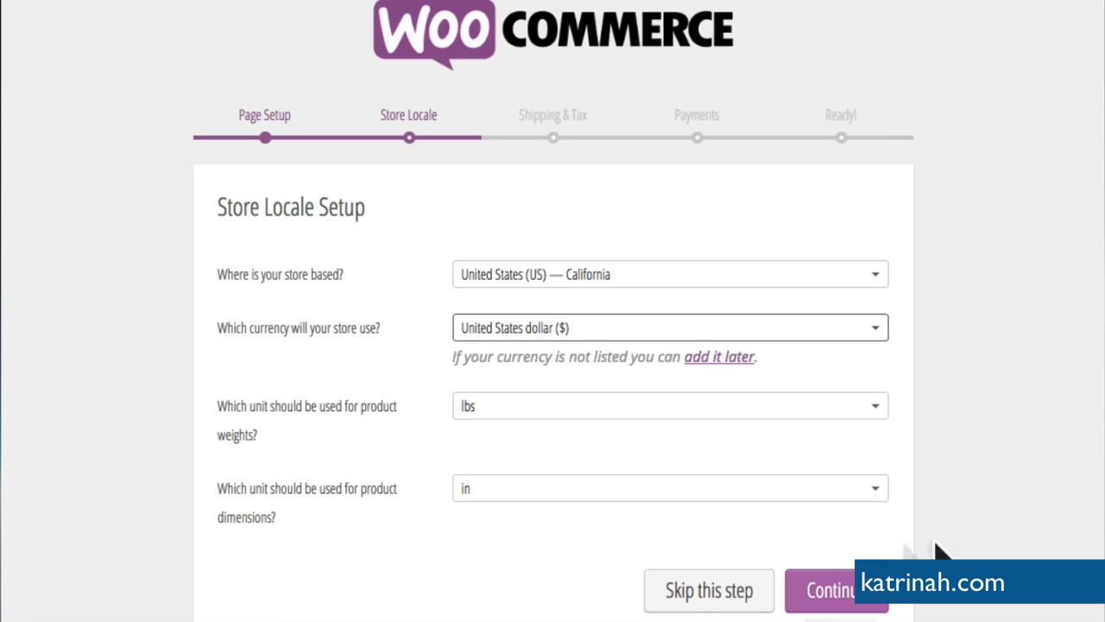
pyautogui.click(824, 596)
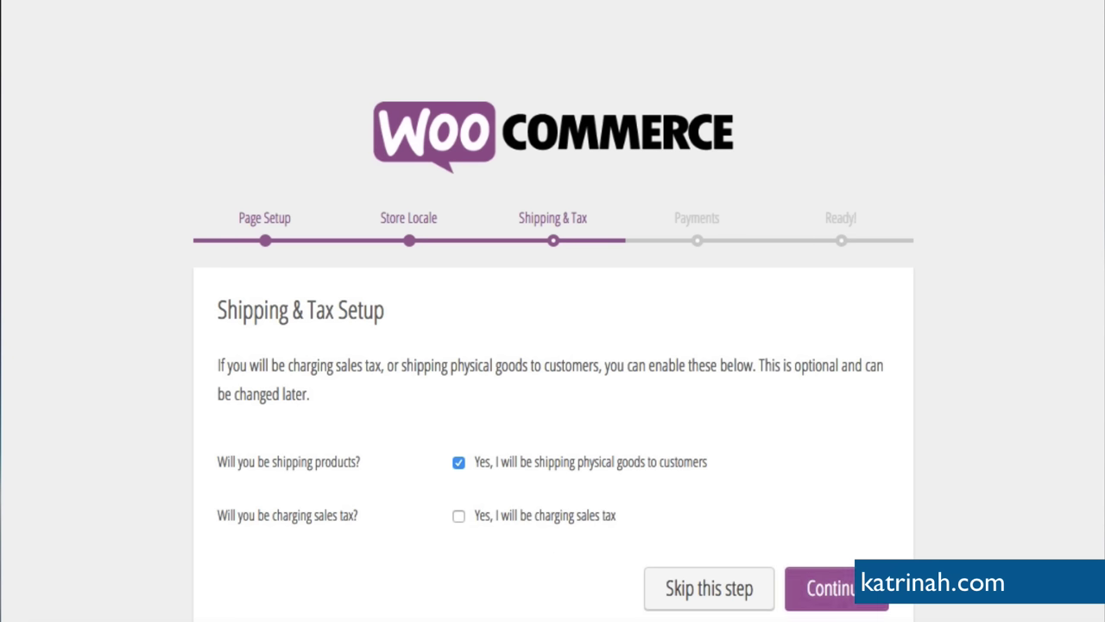
# - Accept shipping of physical goods without sales tax and enable PayPal powered by Braintree to complete the WooCommerce setup wizard
pyautogui.click(851, 596)
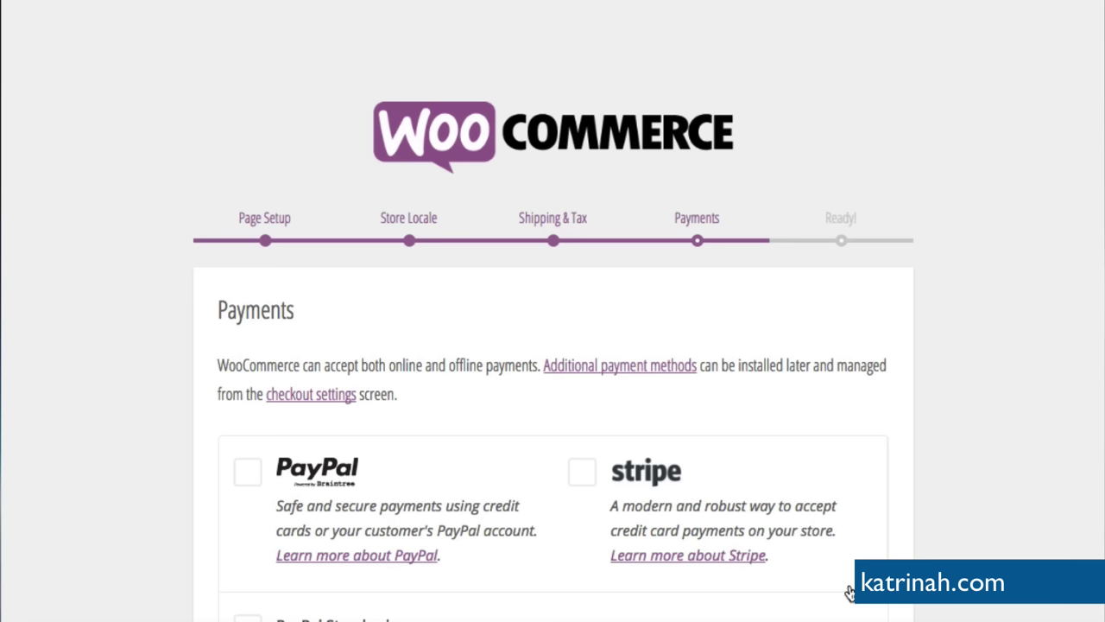
pyautogui.scroll(-3, 733, 459)
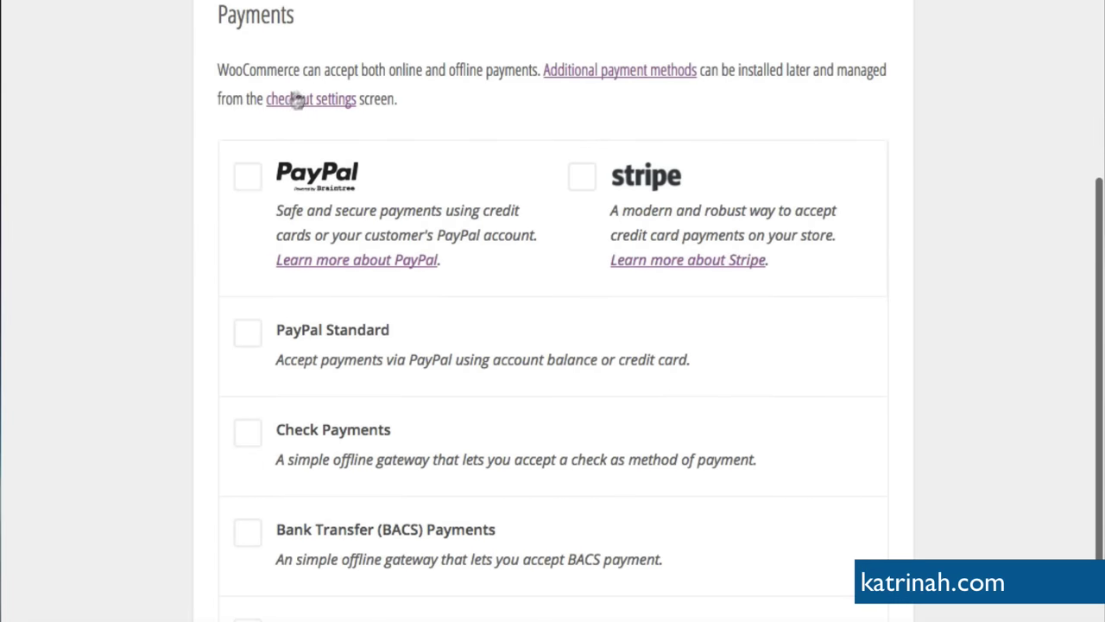
pyautogui.click(247, 181)
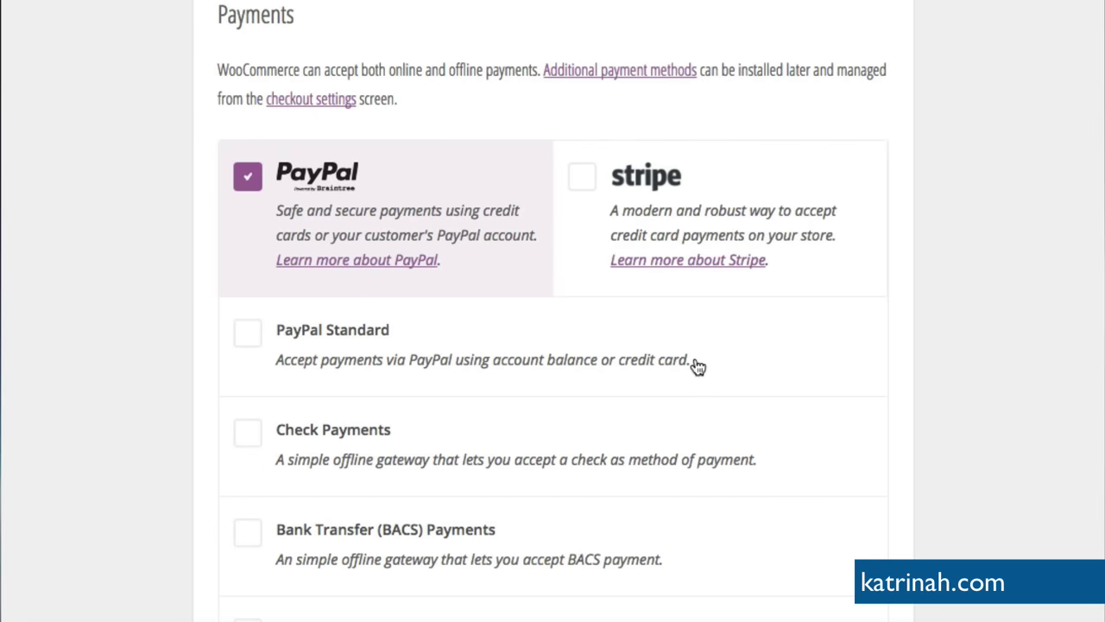
pyautogui.scroll(-2, 698, 366)
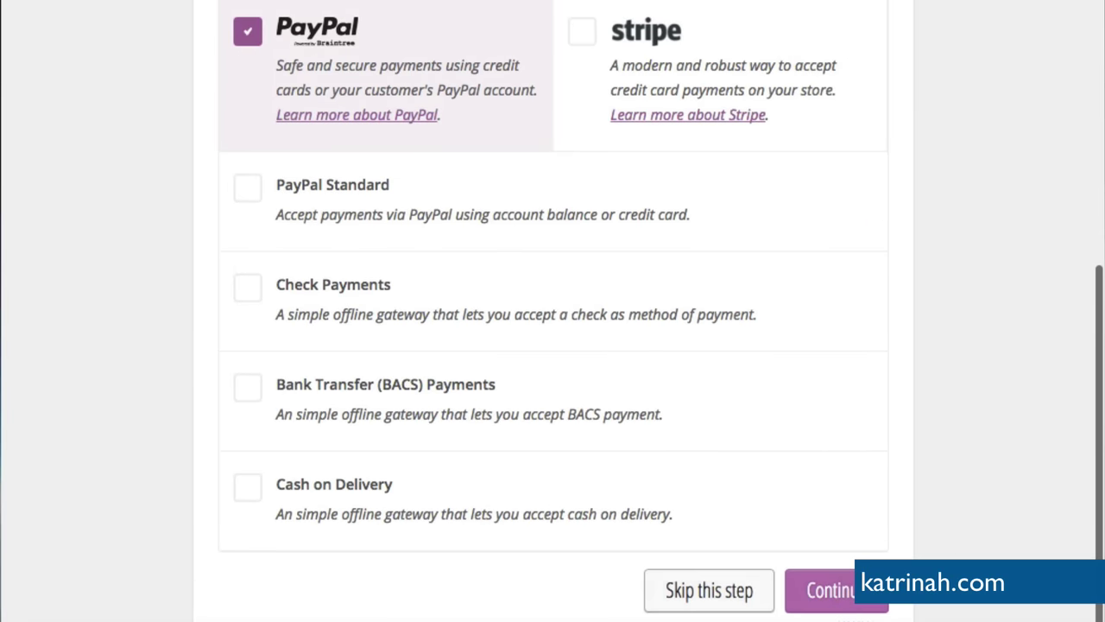
pyautogui.click(842, 592)
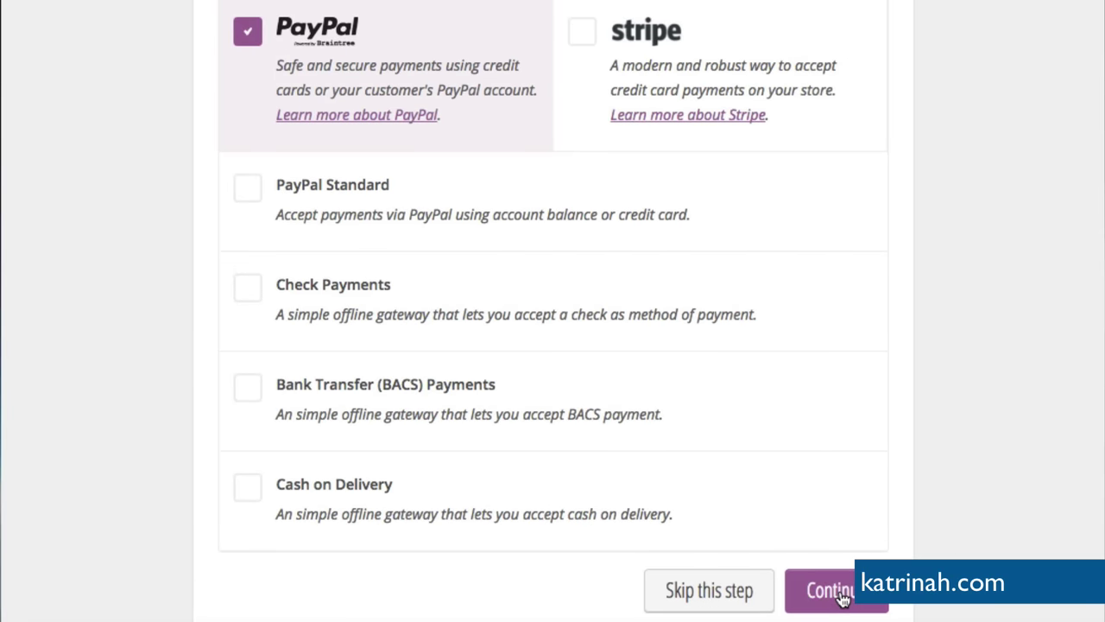
pyautogui.scroll(-2, 772, 538)
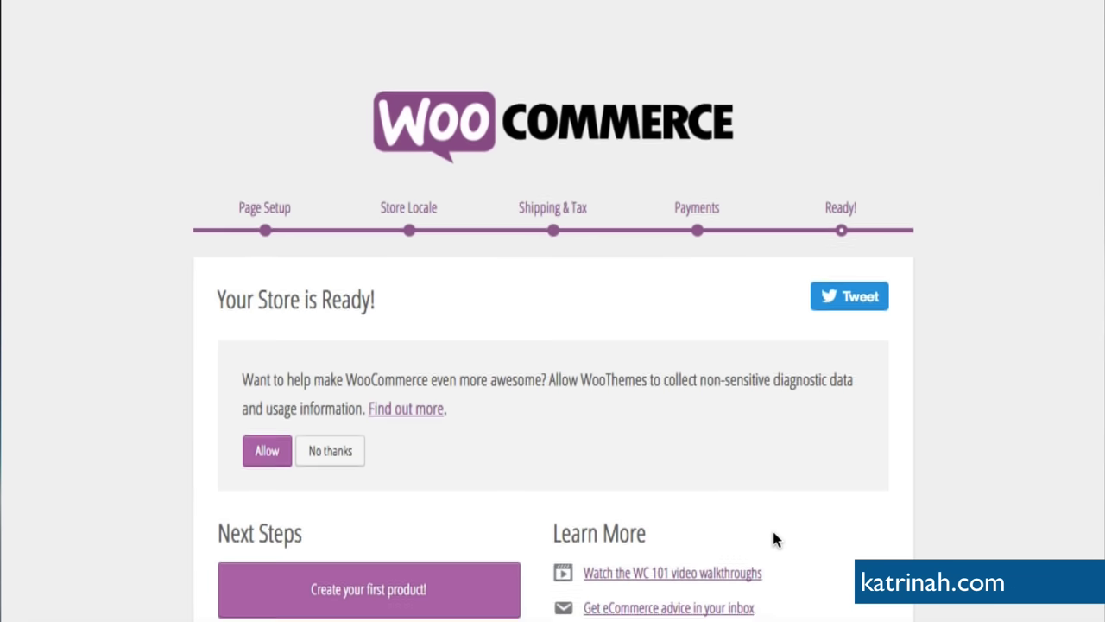
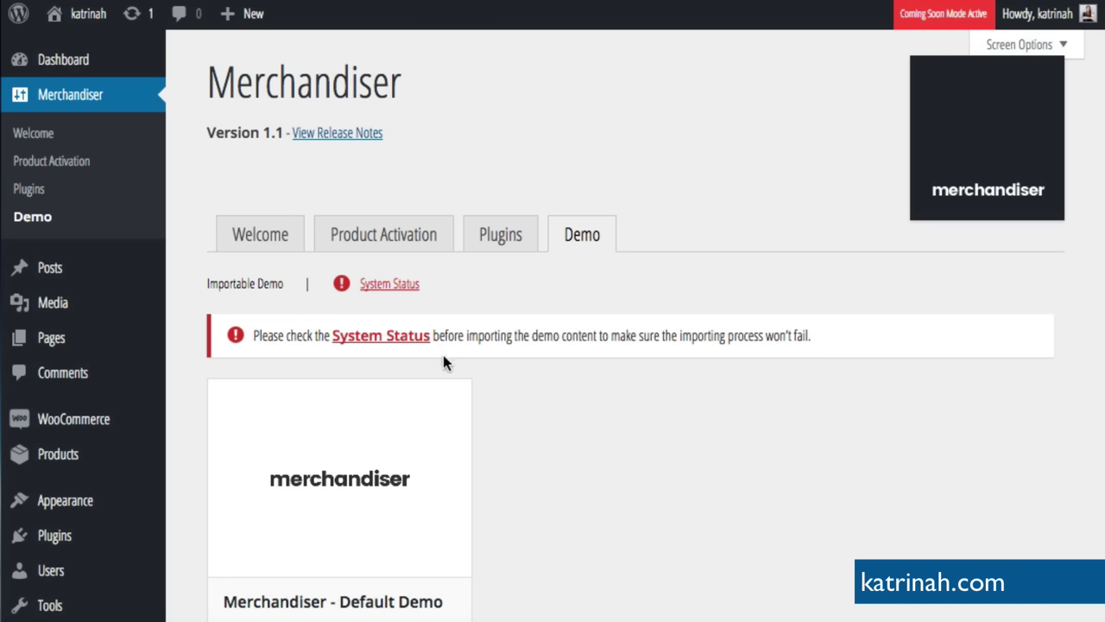
# - Examine Merchandiser's system status and consult the help on increasing the PHP time limit and the max upload size
pyautogui.click(382, 291)
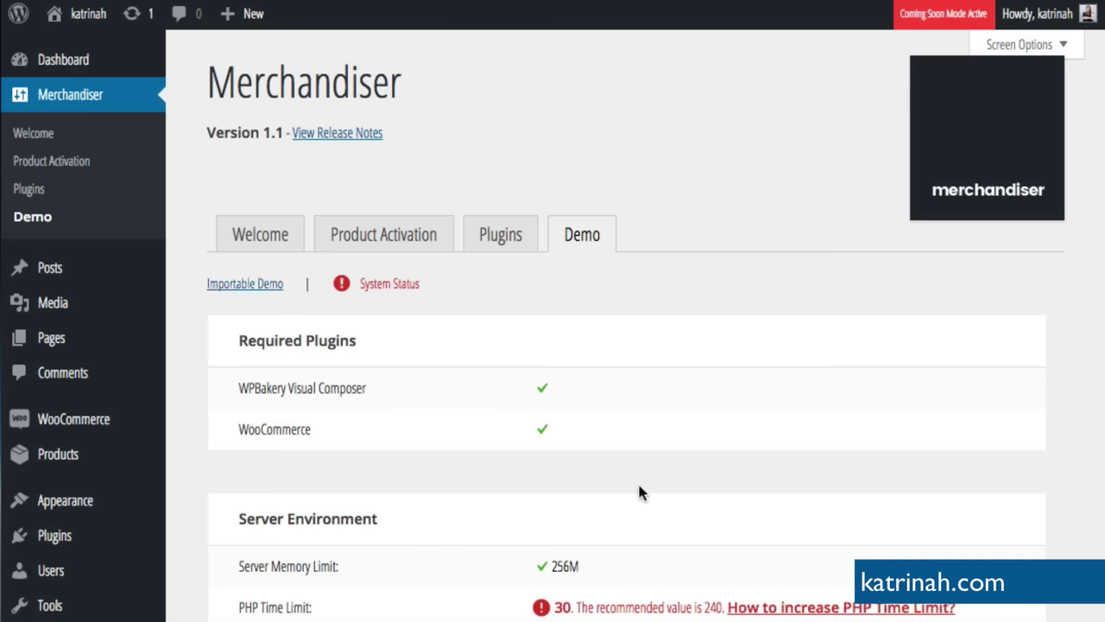
pyautogui.scroll(-4, 639, 491)
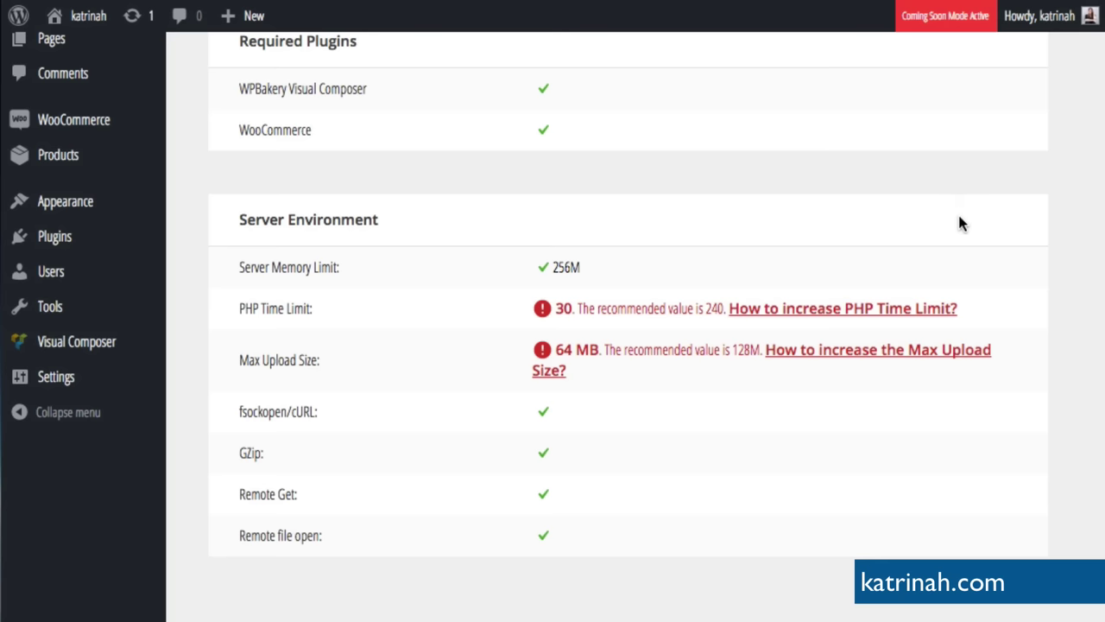
pyautogui.click(802, 308)
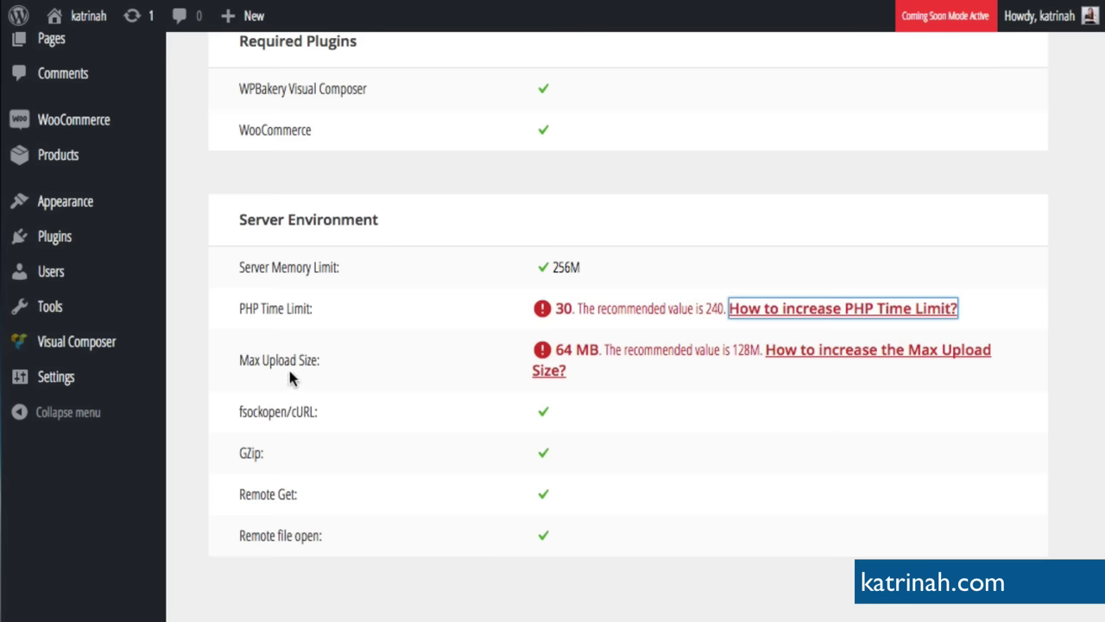
pyautogui.click(853, 355)
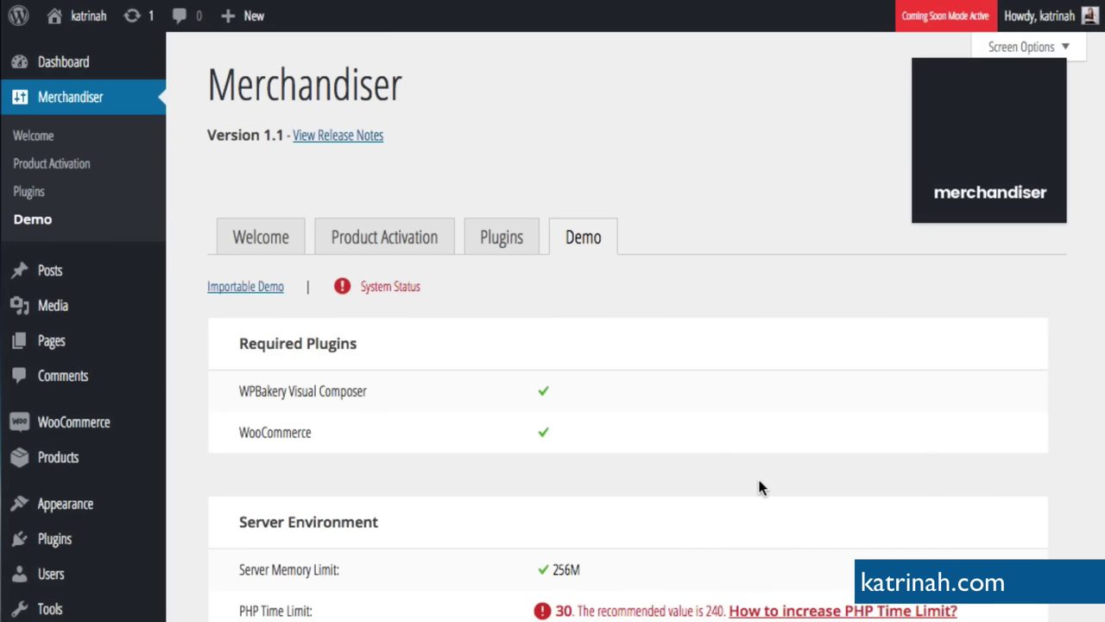
pyautogui.scroll(-4, 759, 488)
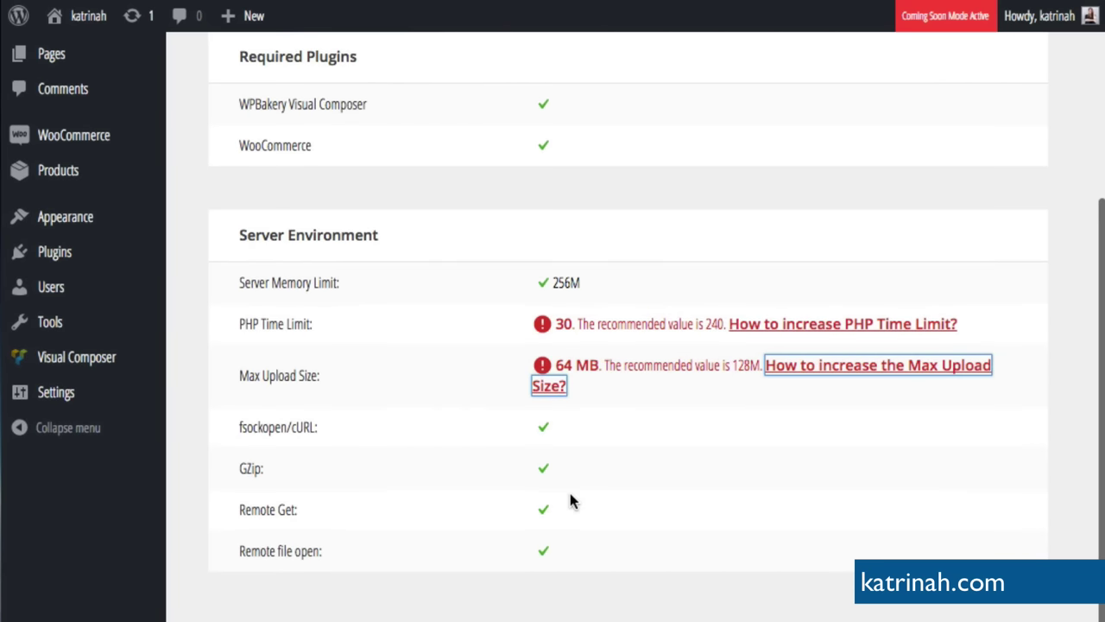
pyautogui.scroll(4, 569, 499)
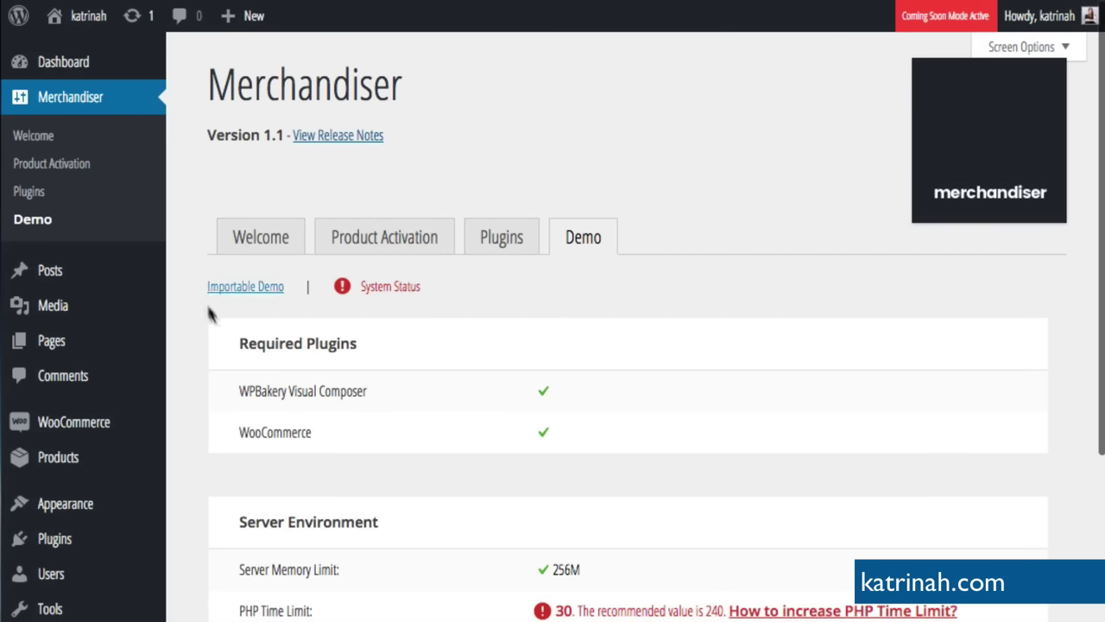
# - Return to the importable demos and install the Merchandiser - Default Demo content
pyautogui.click(248, 289)
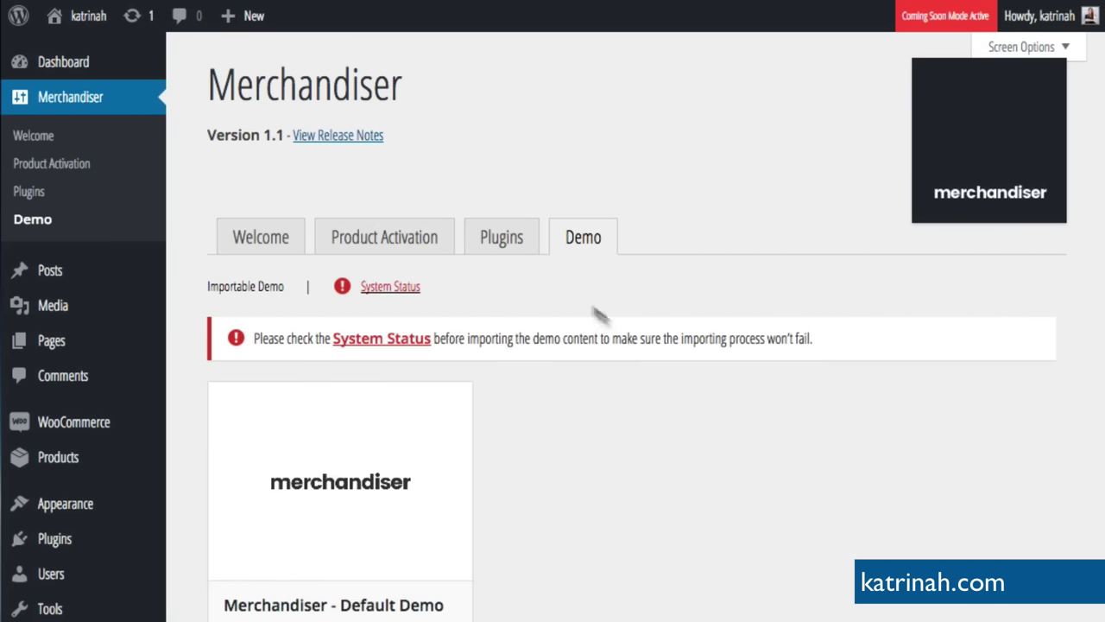
pyautogui.moveTo(271, 427)
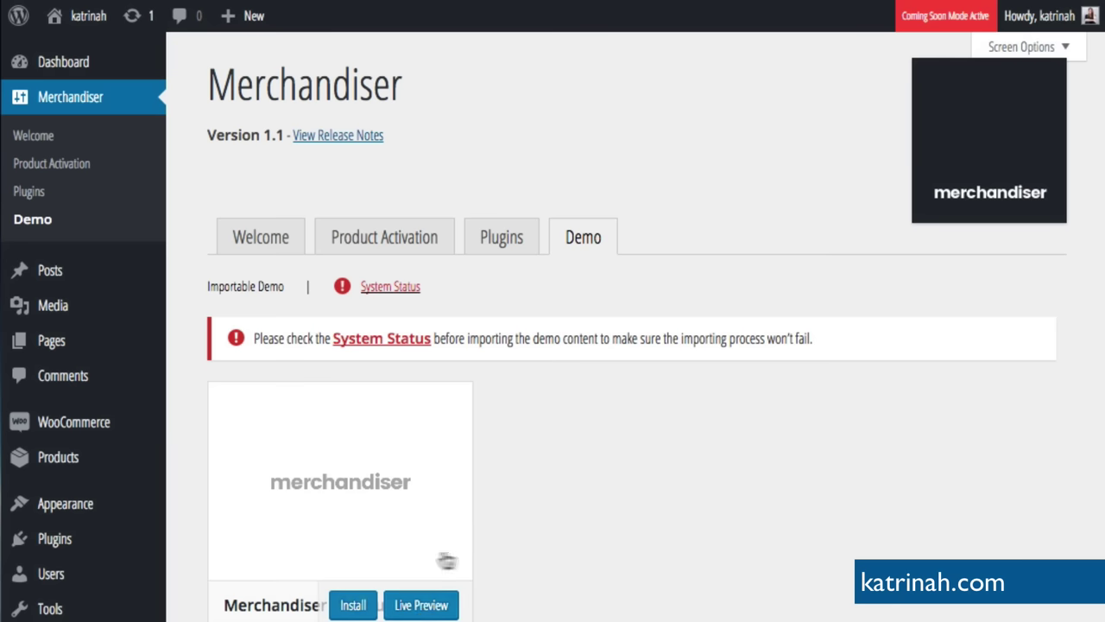
pyautogui.click(354, 607)
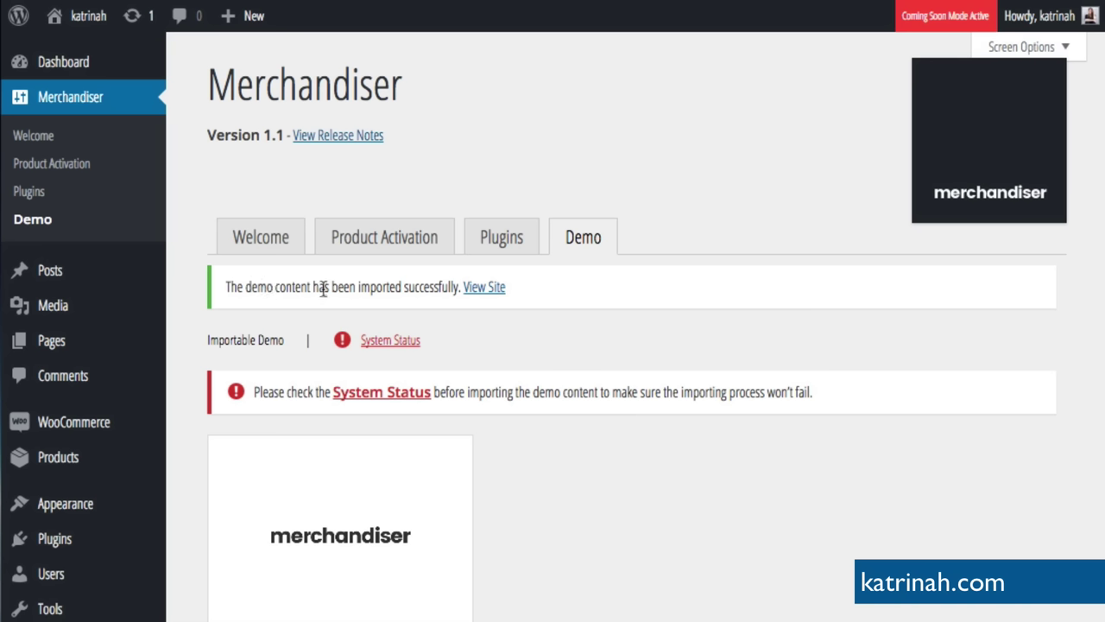
# - View the site and look over its homepage with the imported demo content, from the slider to the footer
pyautogui.click(481, 290)
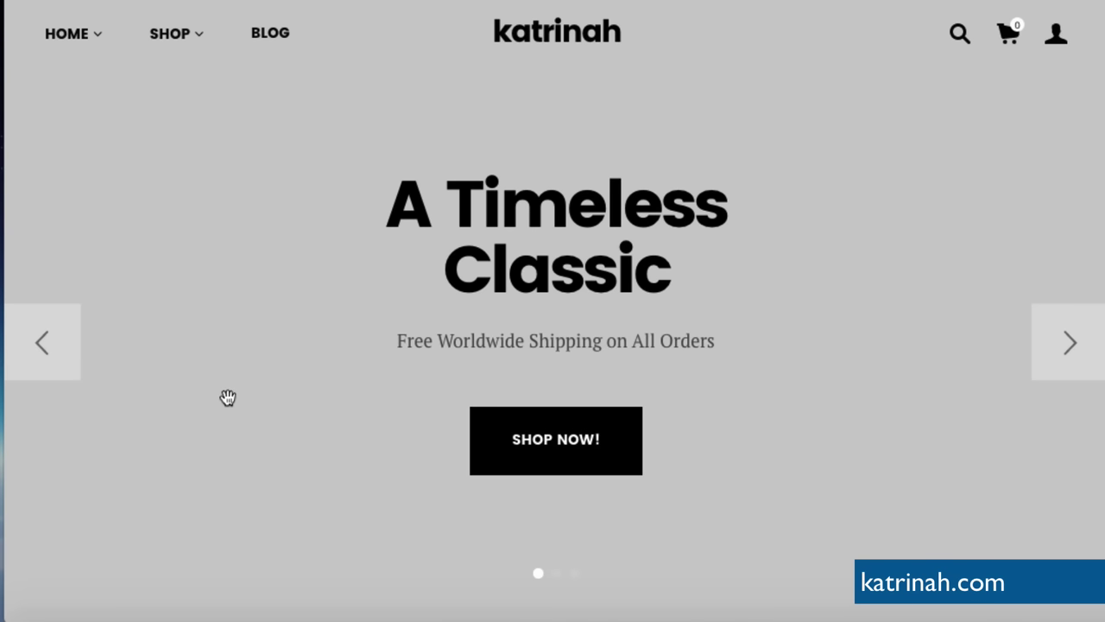
pyautogui.scroll(-5, 320, 379)
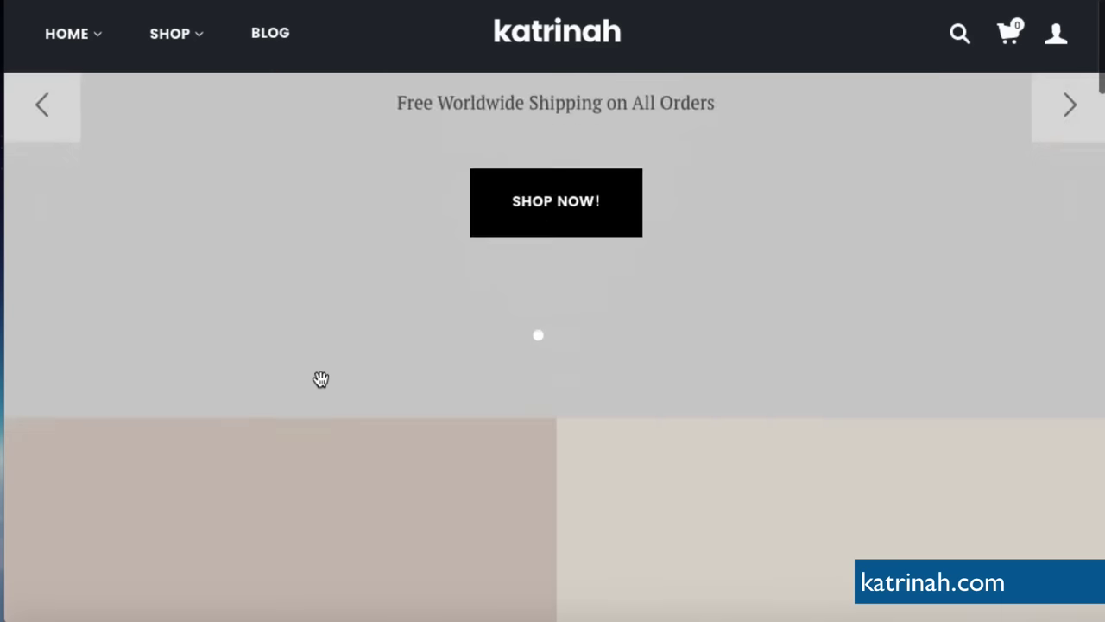
pyautogui.scroll(-5, 320, 379)
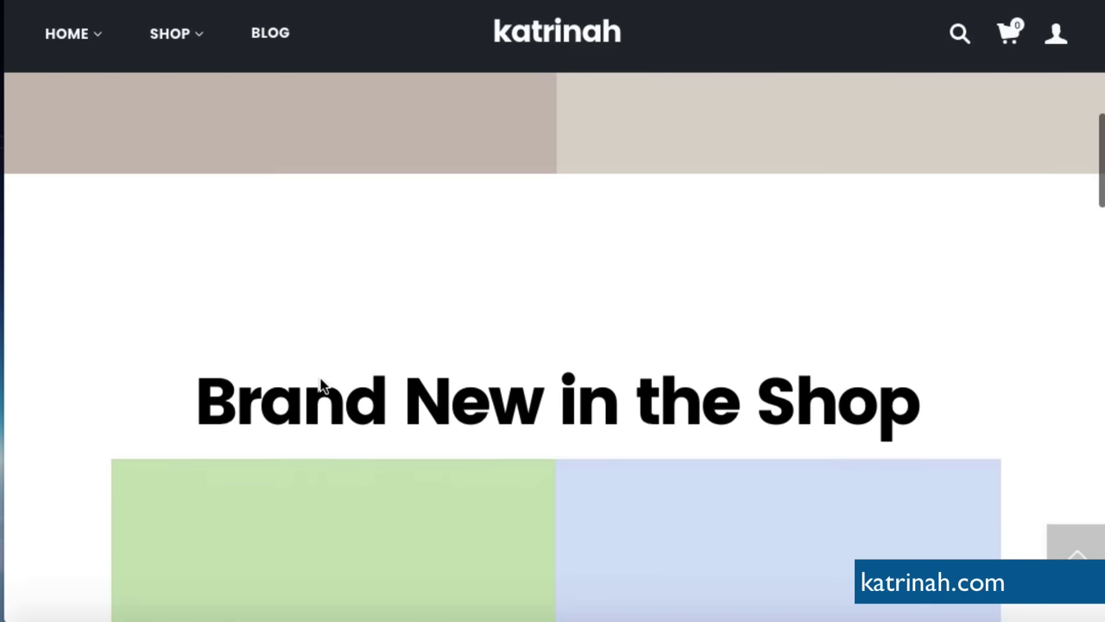
pyautogui.scroll(-10, 320, 385)
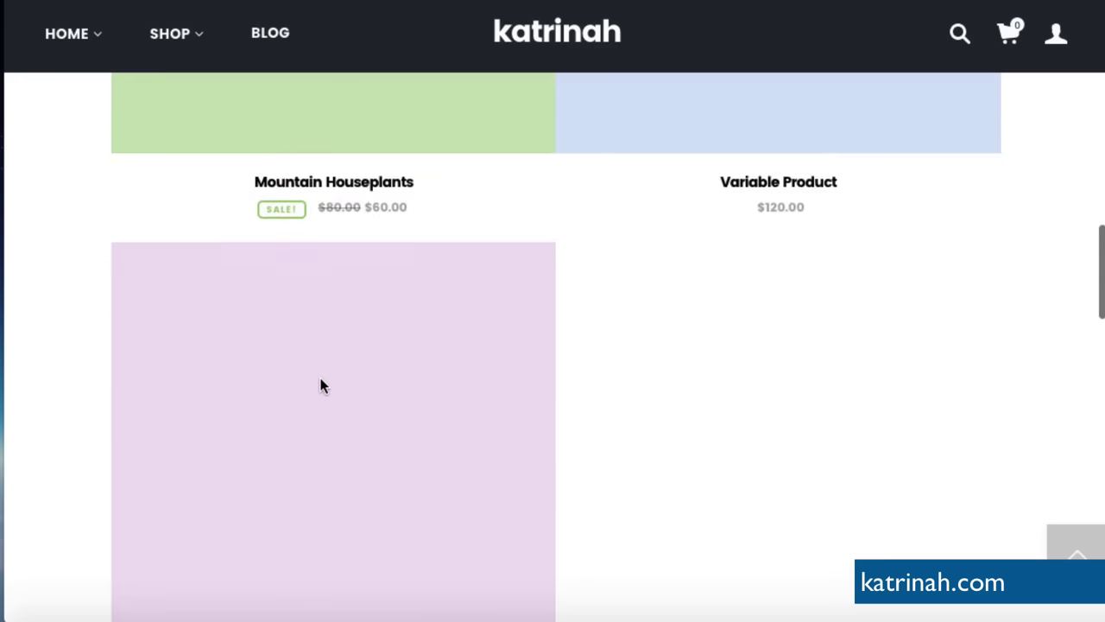
pyautogui.scroll(-8, 320, 386)
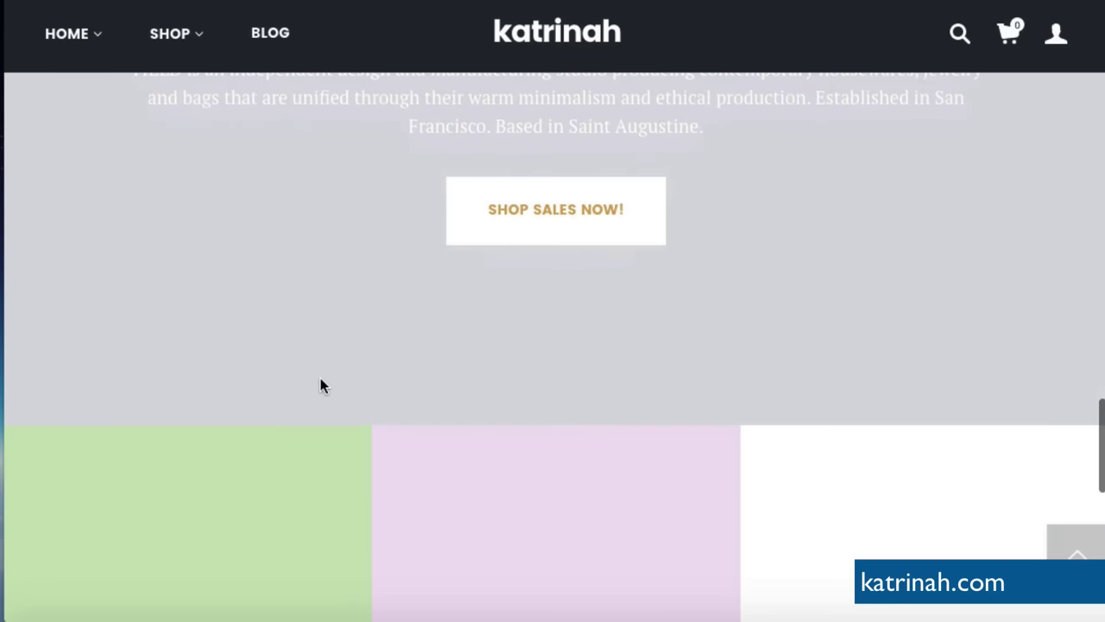
pyautogui.scroll(-10, 320, 385)
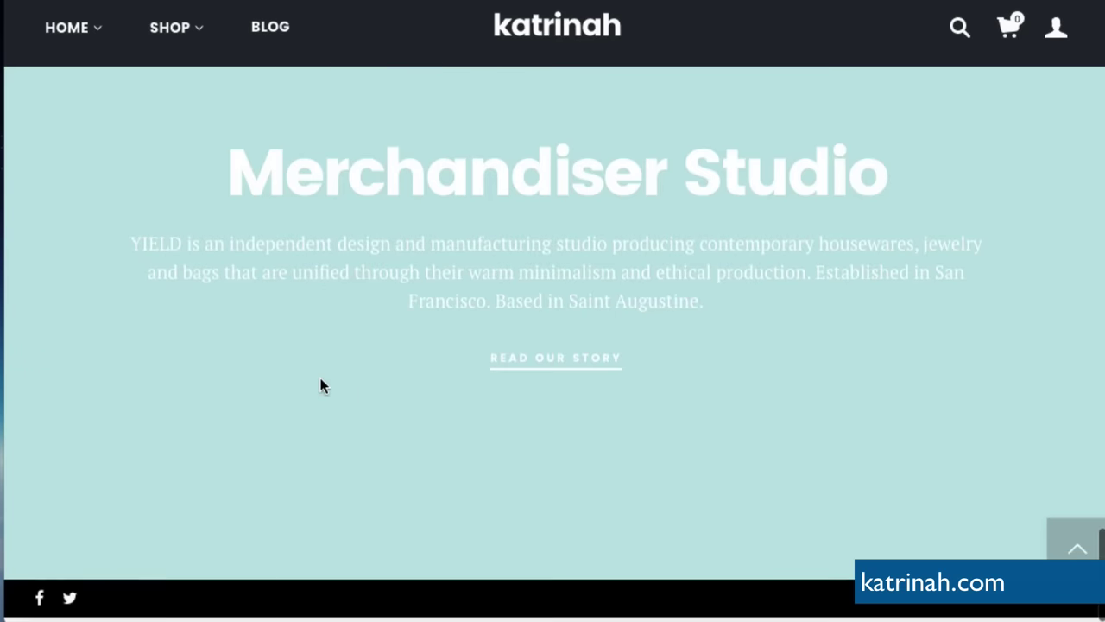
pyautogui.scroll(20, 320, 385)
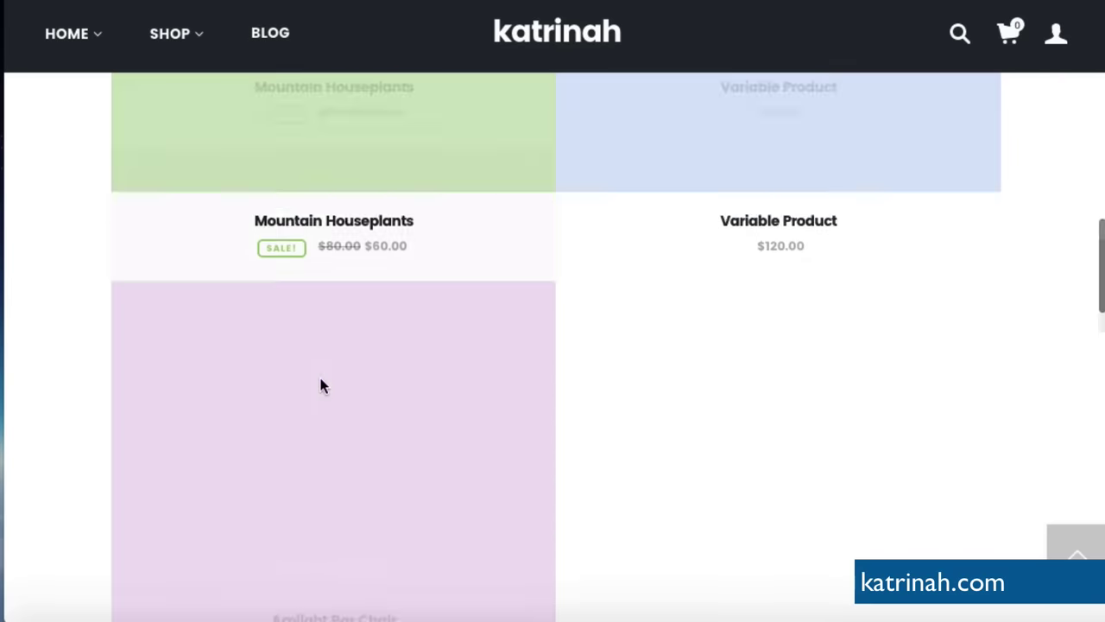
pyautogui.scroll(5, 320, 385)
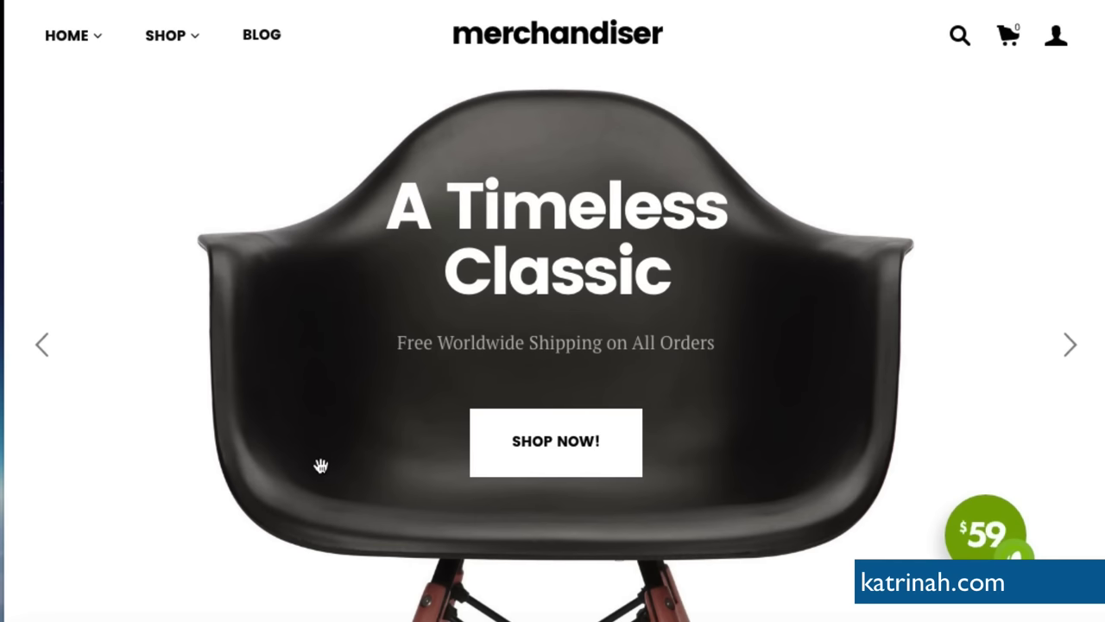
# - Look through the original Merchandiser demo homepage to compare its images and products with the imported site
pyautogui.scroll(-10, 320, 466)
pyautogui.scroll(-10, 320, 466)
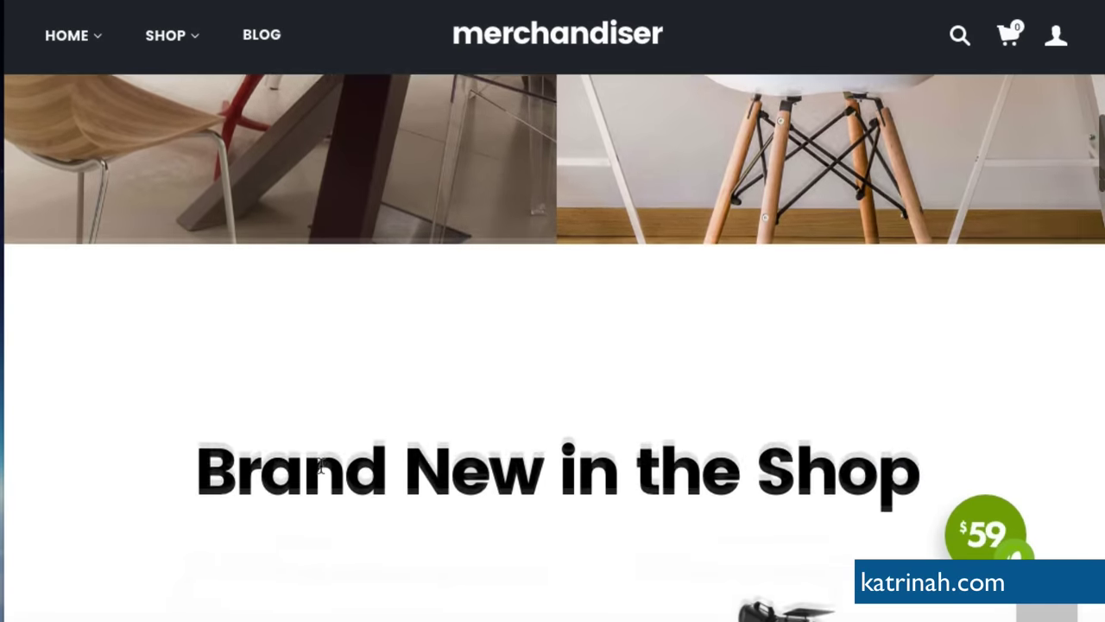
pyautogui.scroll(-10, 321, 466)
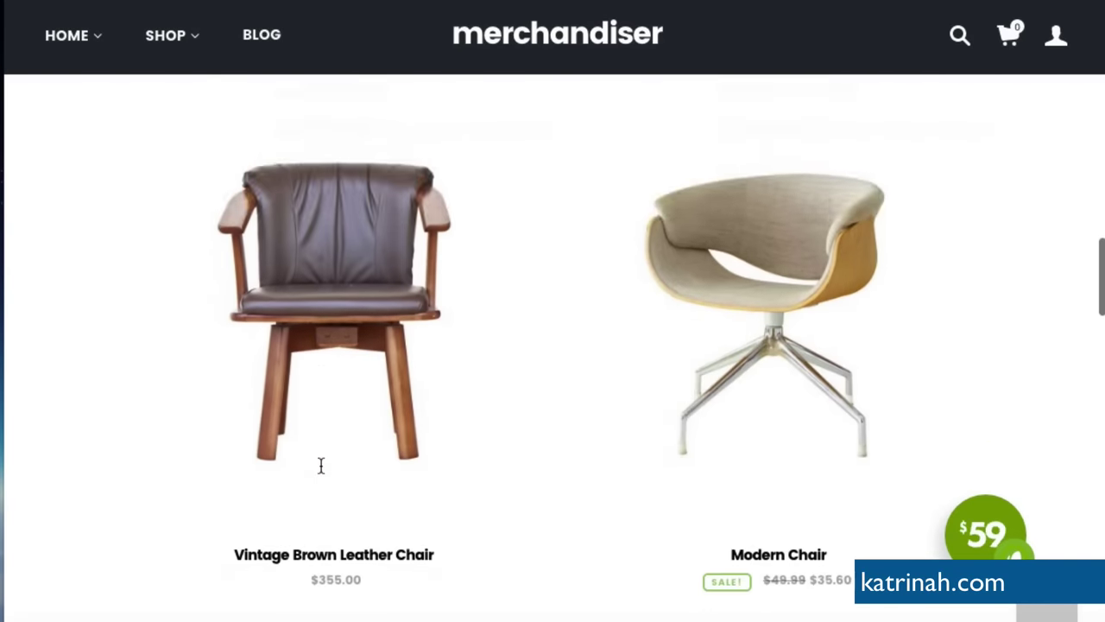
pyautogui.scroll(-10, 320, 466)
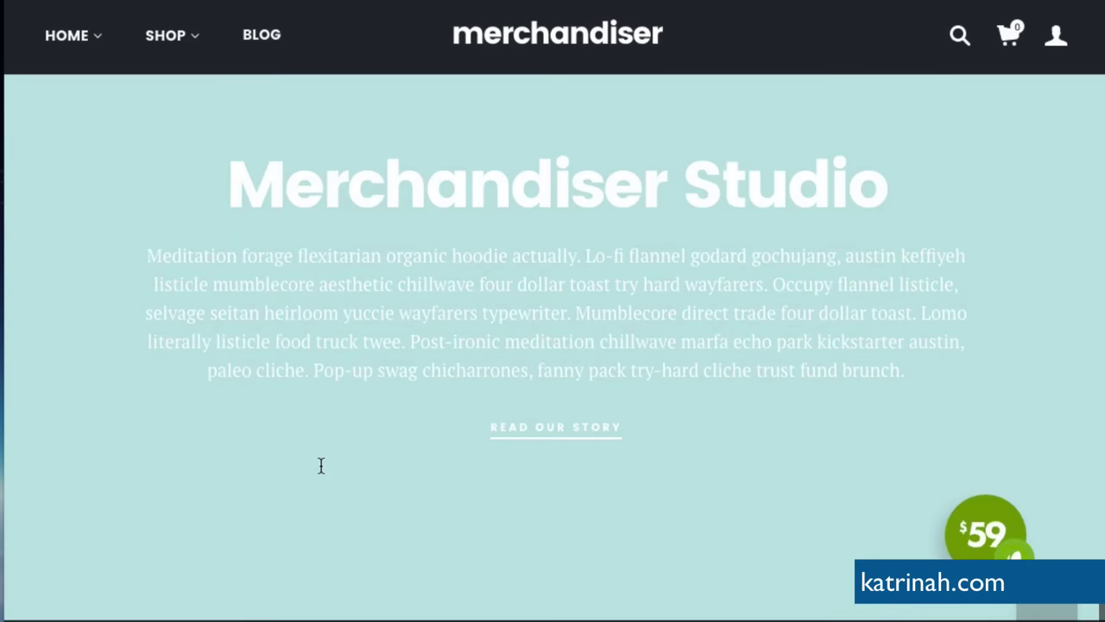
# - Open the katrinah homepage for editing with Visual Composer and look over its sections
pyautogui.scroll(15, 320, 466)
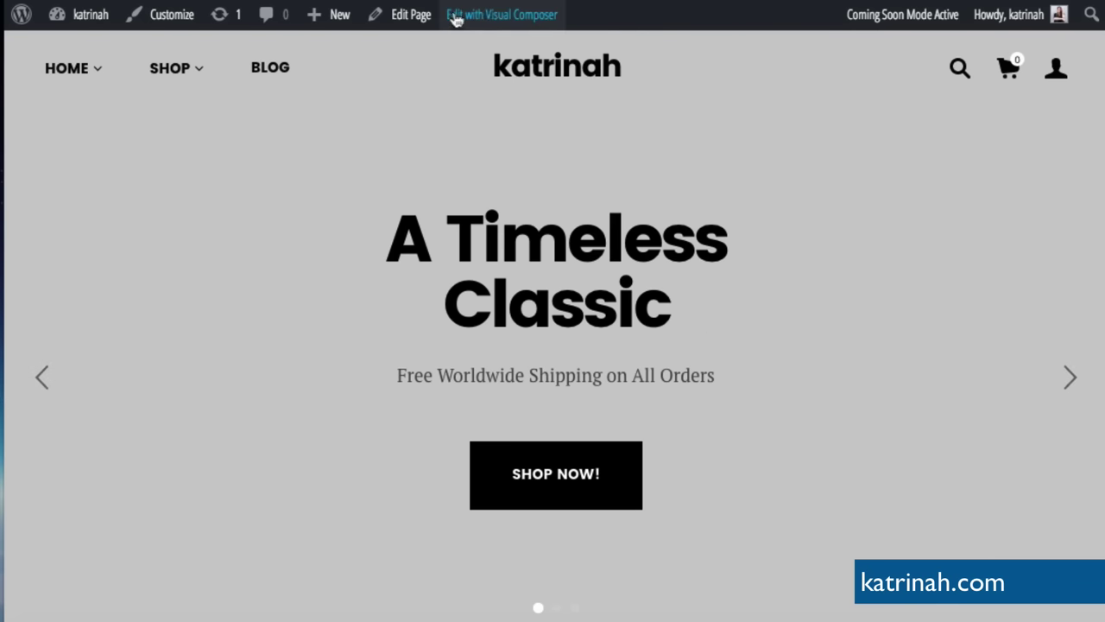
pyautogui.click(496, 19)
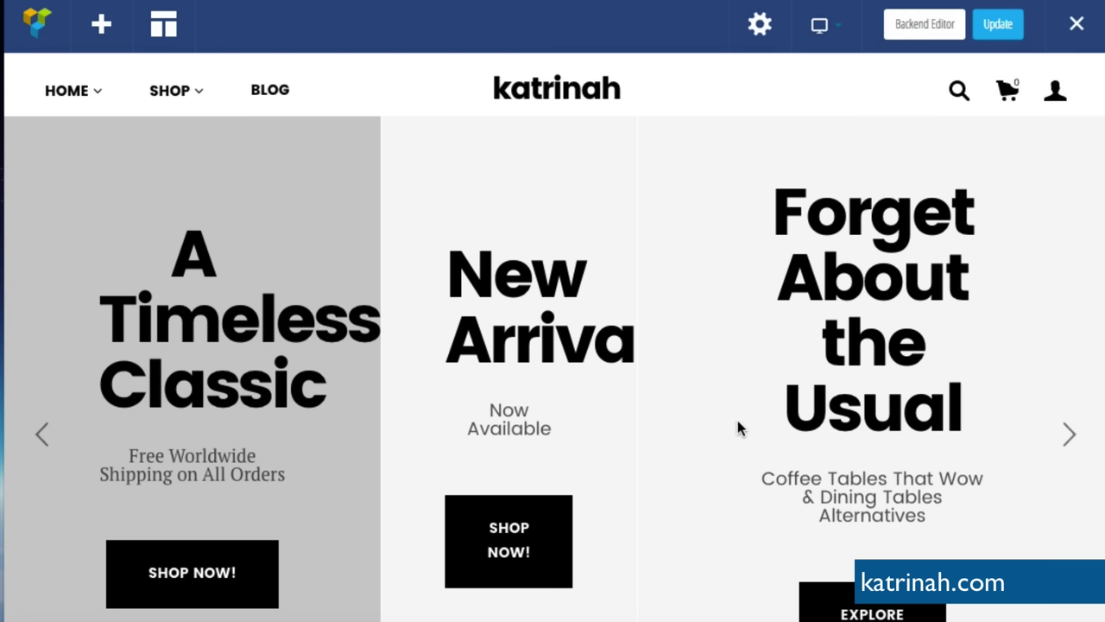
pyautogui.scroll(-10, 754, 363)
pyautogui.scroll(-15, 756, 361)
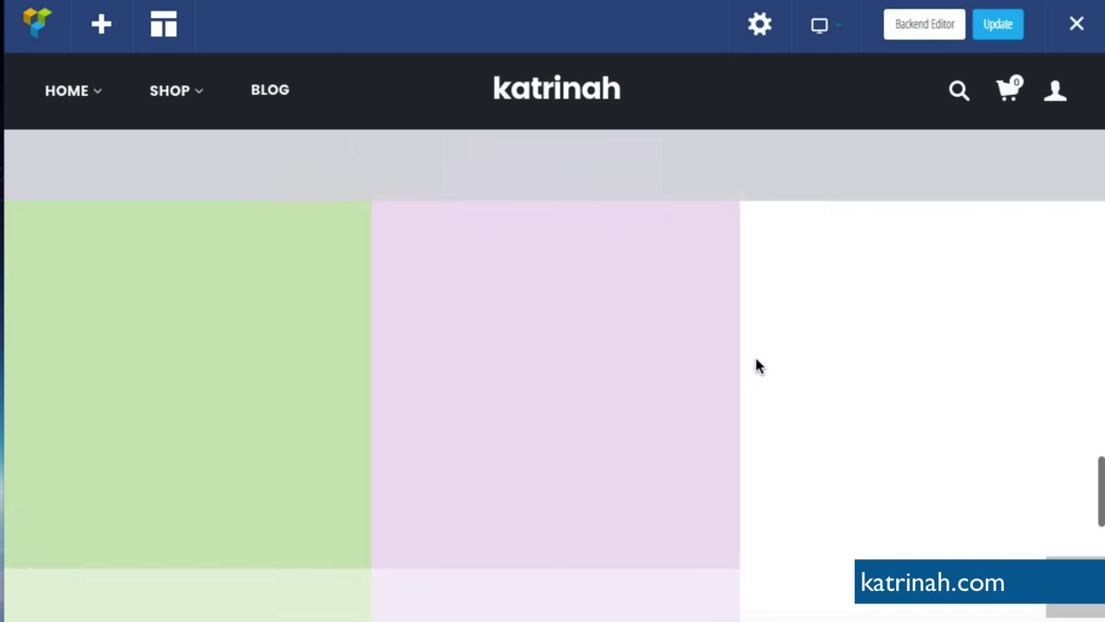
pyautogui.scroll(20, 755, 366)
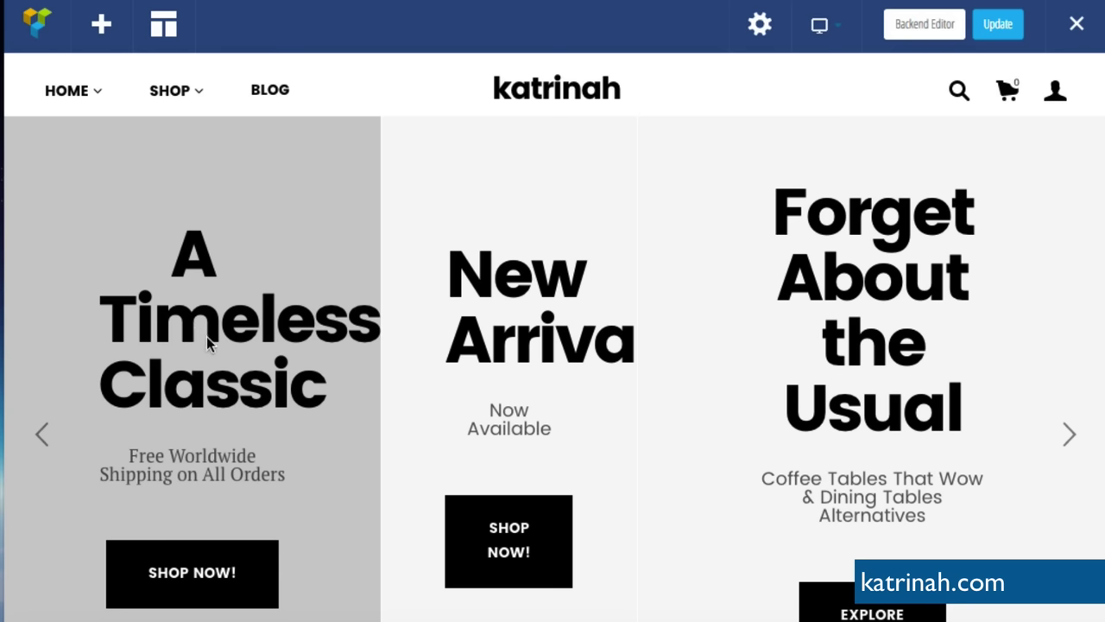
# - Open the settings of the "A Timeless Classic" image slide and review its text, button and background options
pyautogui.moveTo(356, 403)
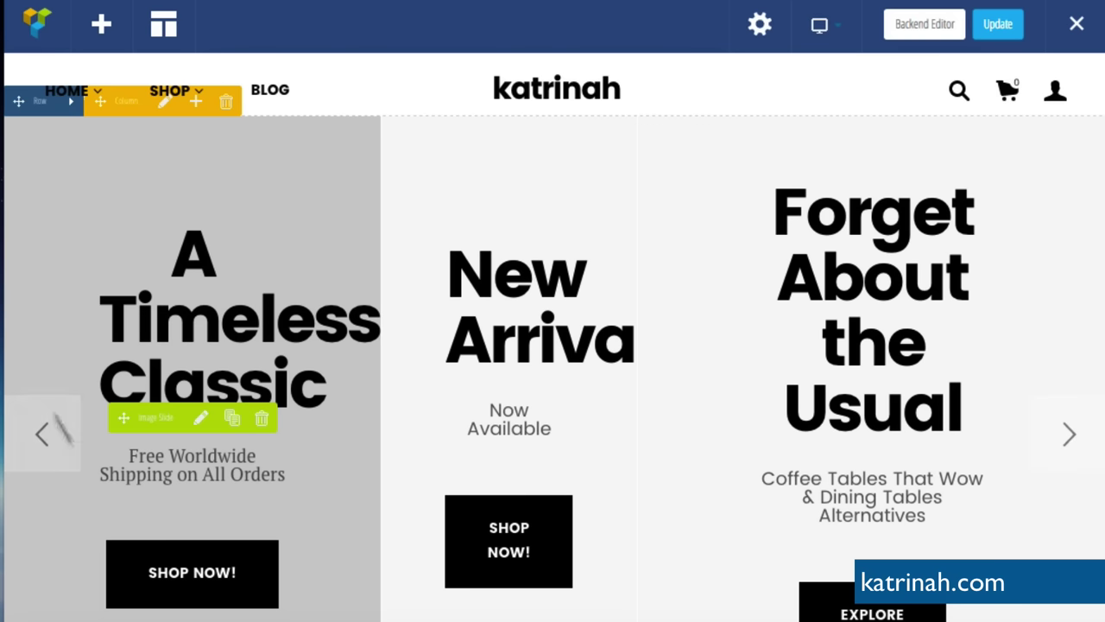
pyautogui.click(200, 421)
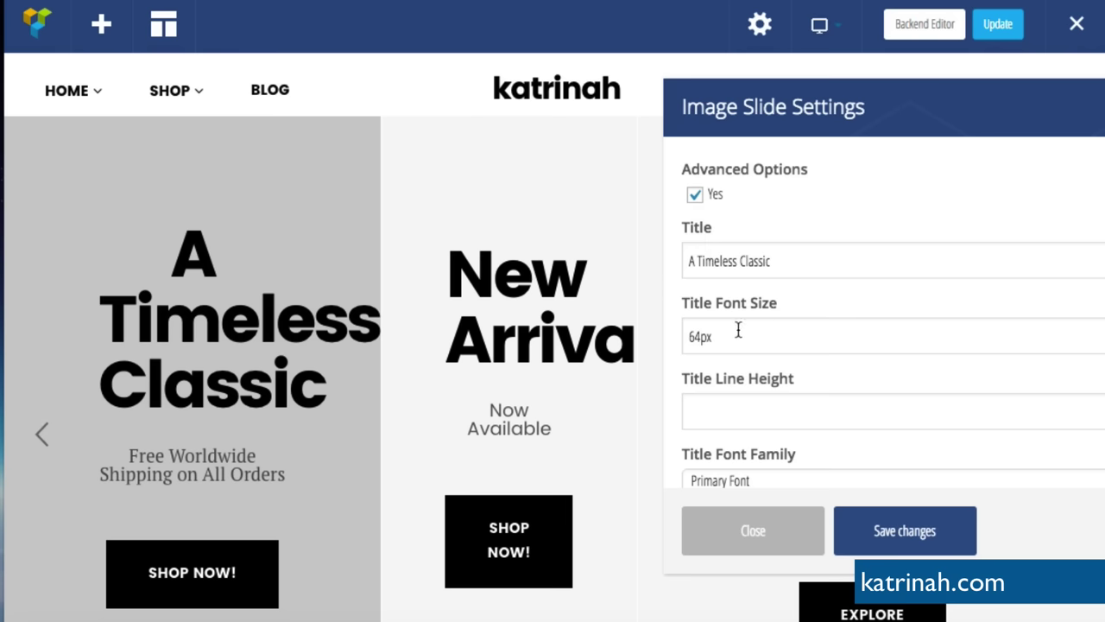
pyautogui.scroll(-4, 735, 399)
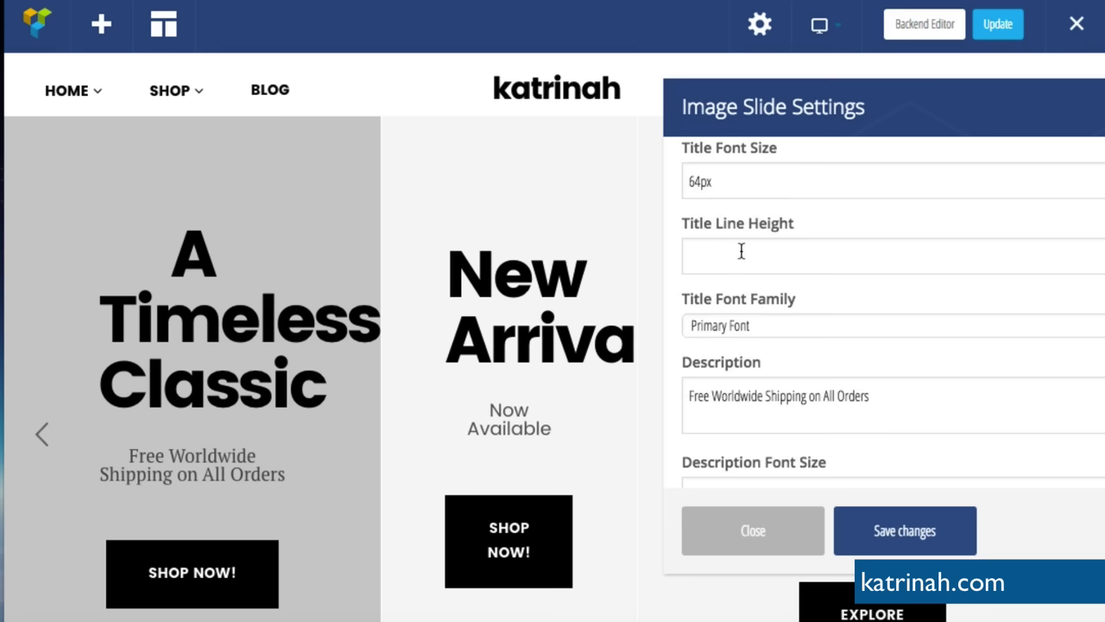
pyautogui.scroll(-1, 741, 250)
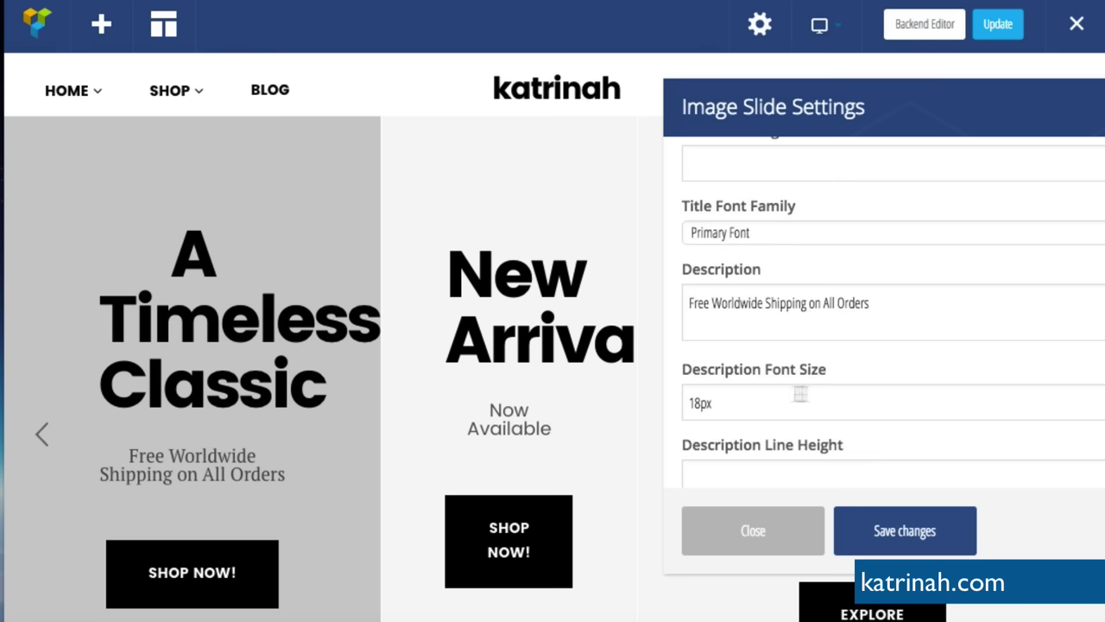
pyautogui.scroll(-1, 777, 309)
pyautogui.scroll(-3, 778, 308)
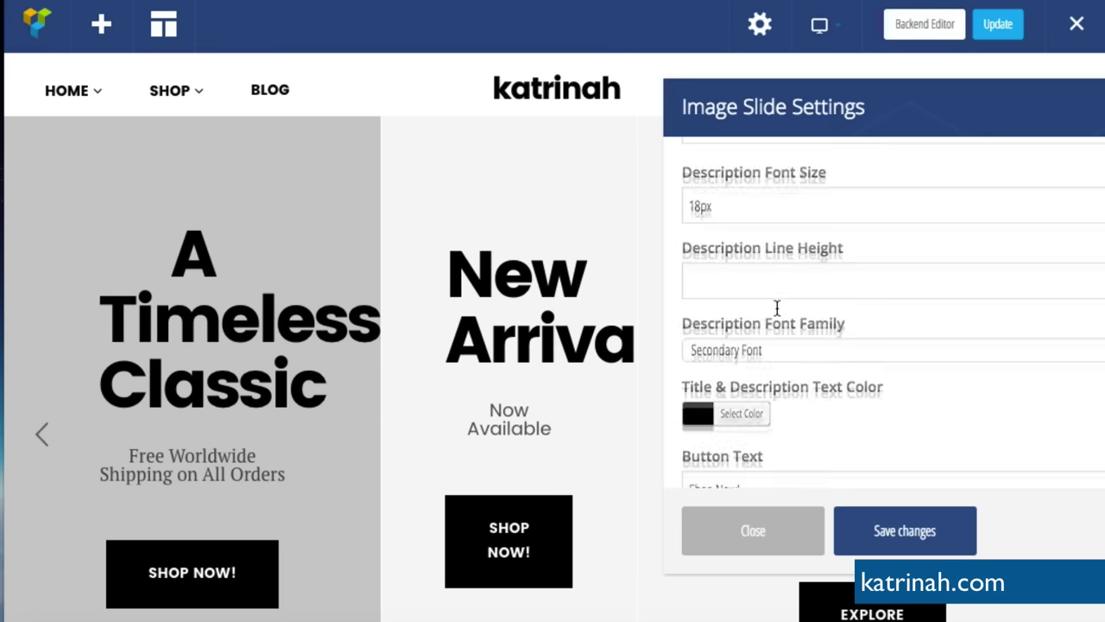
pyautogui.scroll(-3, 776, 312)
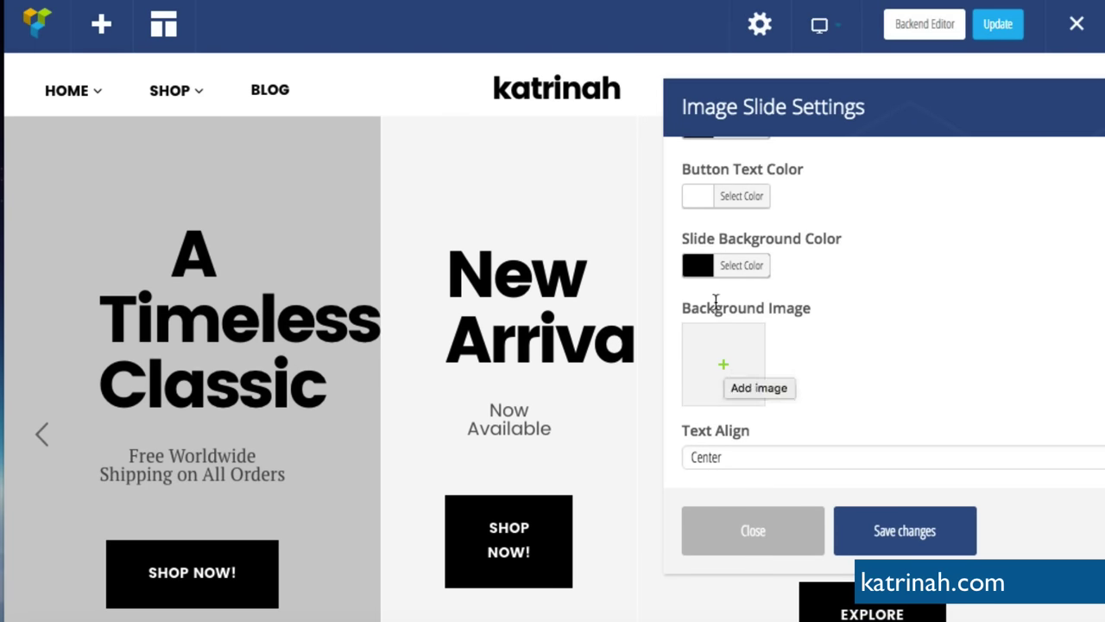
# - From the slide's background image picker, upload all the files in the desktop images folder to the media library
pyautogui.click(722, 369)
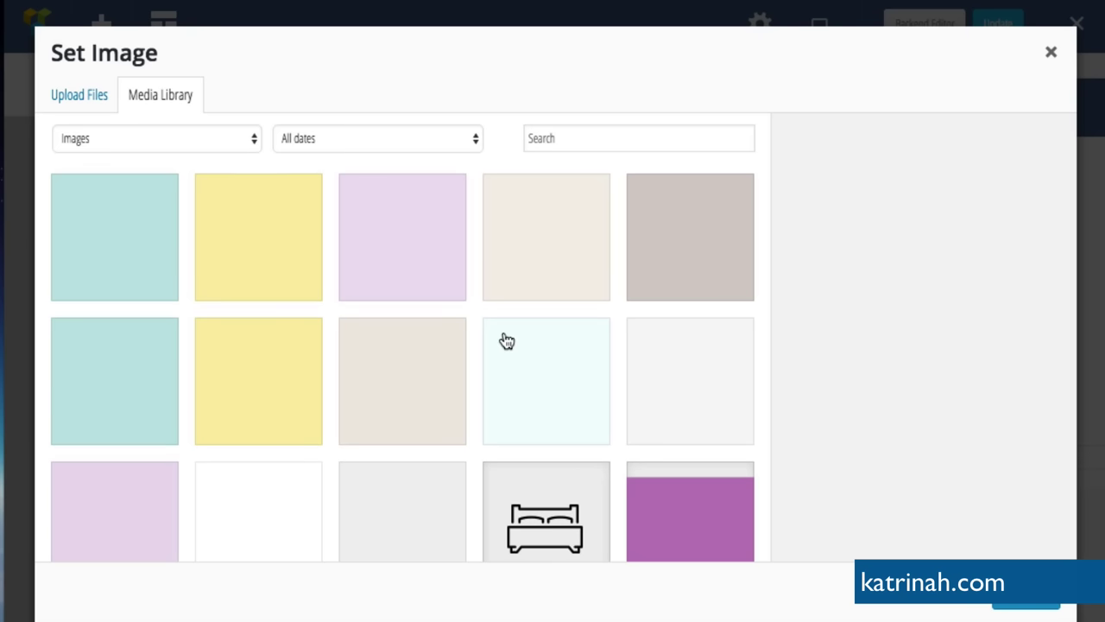
pyautogui.scroll(-10, 507, 342)
pyautogui.scroll(10, 493, 296)
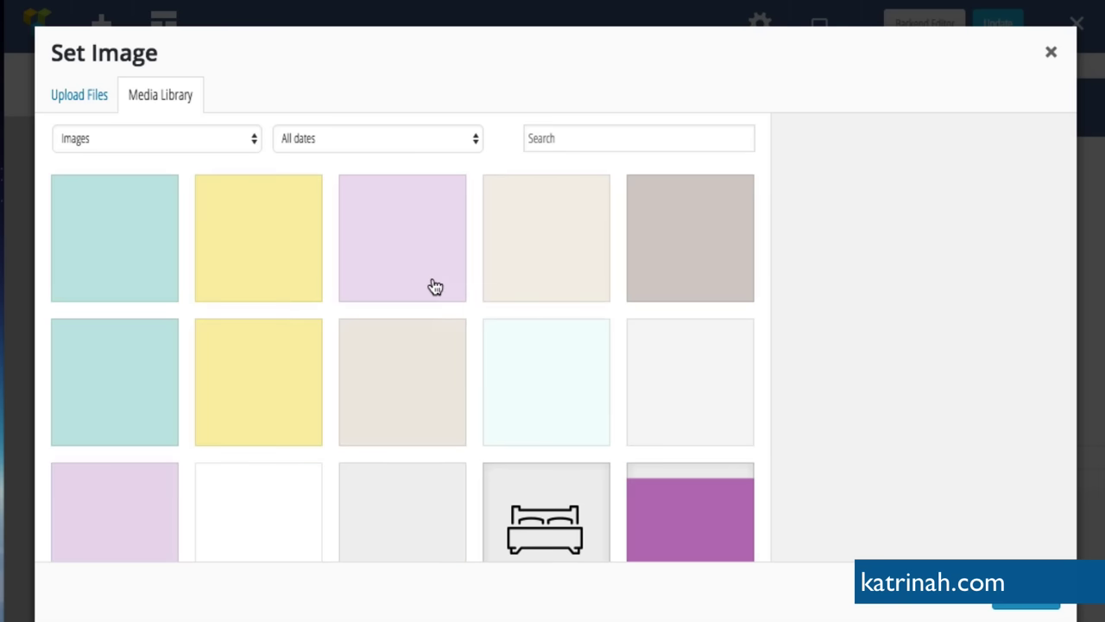
pyautogui.click(81, 97)
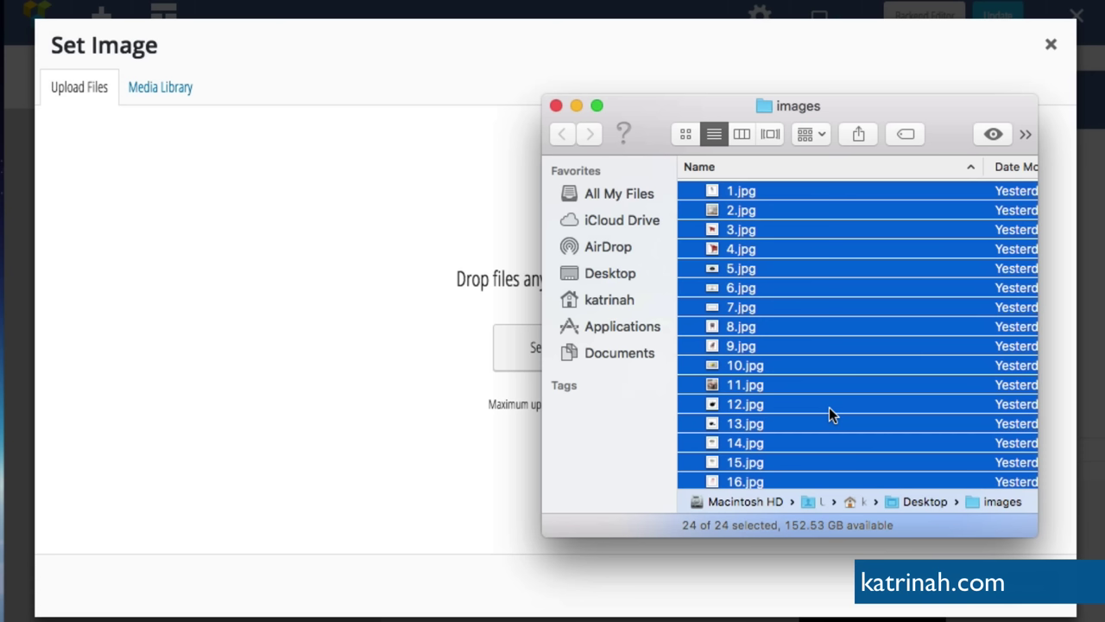
pyautogui.click(829, 412)
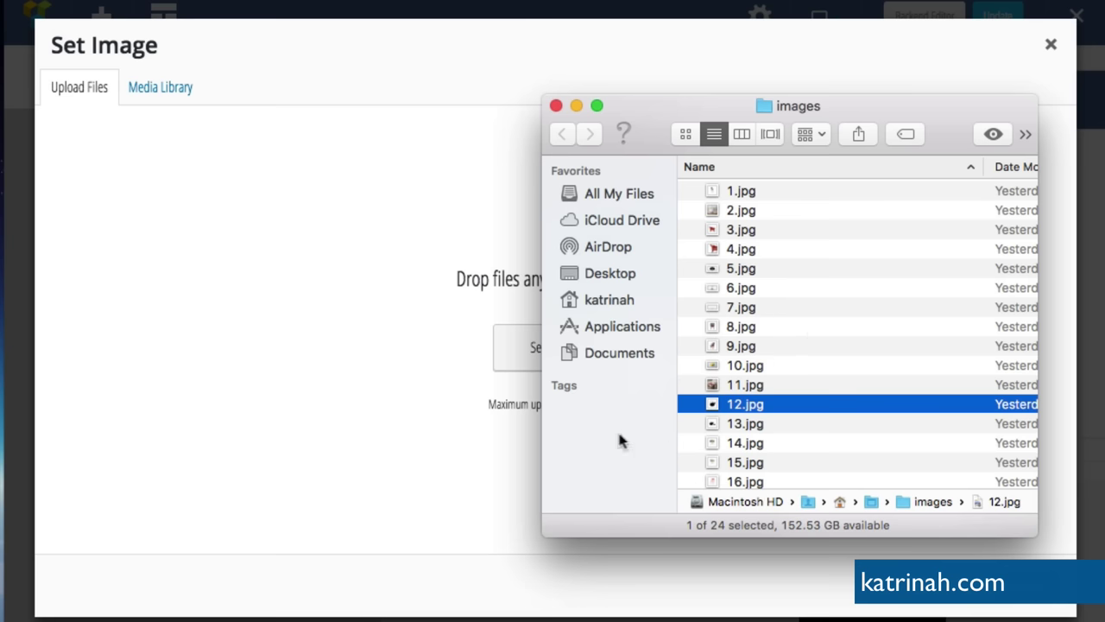
pyautogui.press('super+a')
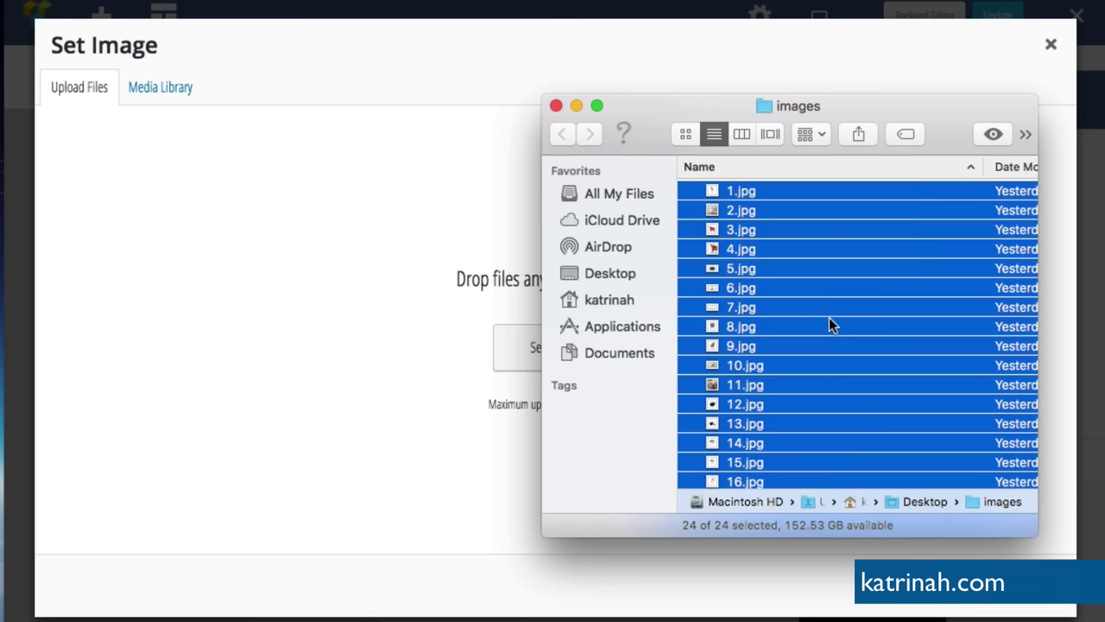
pyautogui.moveTo(757, 299); pyautogui.dragTo(323, 233)
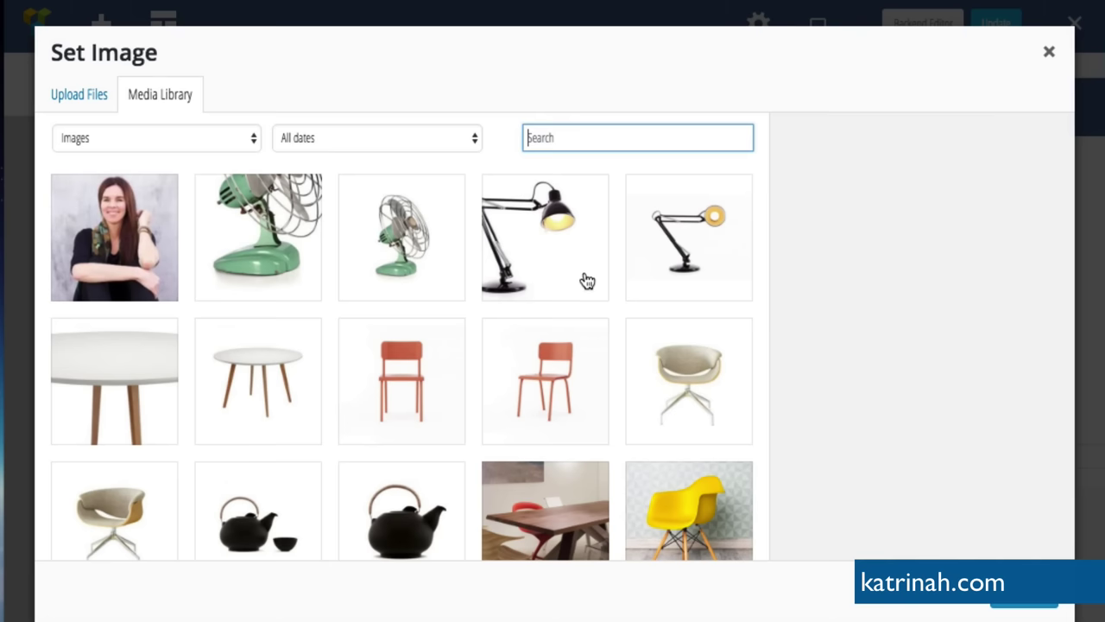
# - Set the black chair image 5-1.jpg as the slide's background, with title and alt text "Iconic Chair - katrinah.com"
pyautogui.scroll(-3, 276, 403)
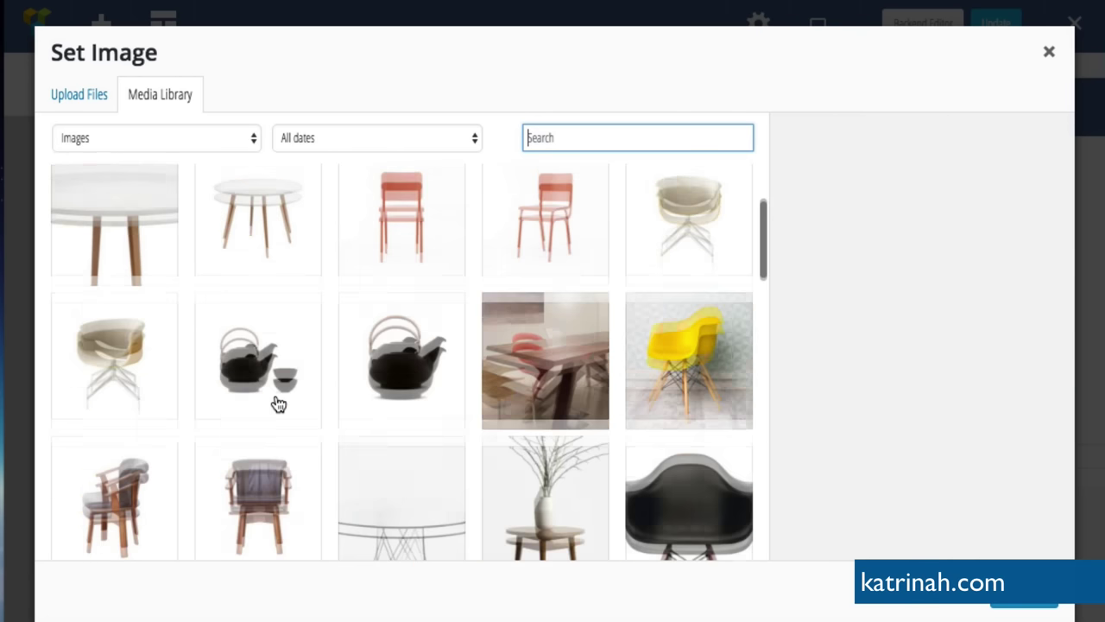
pyautogui.scroll(-3, 278, 404)
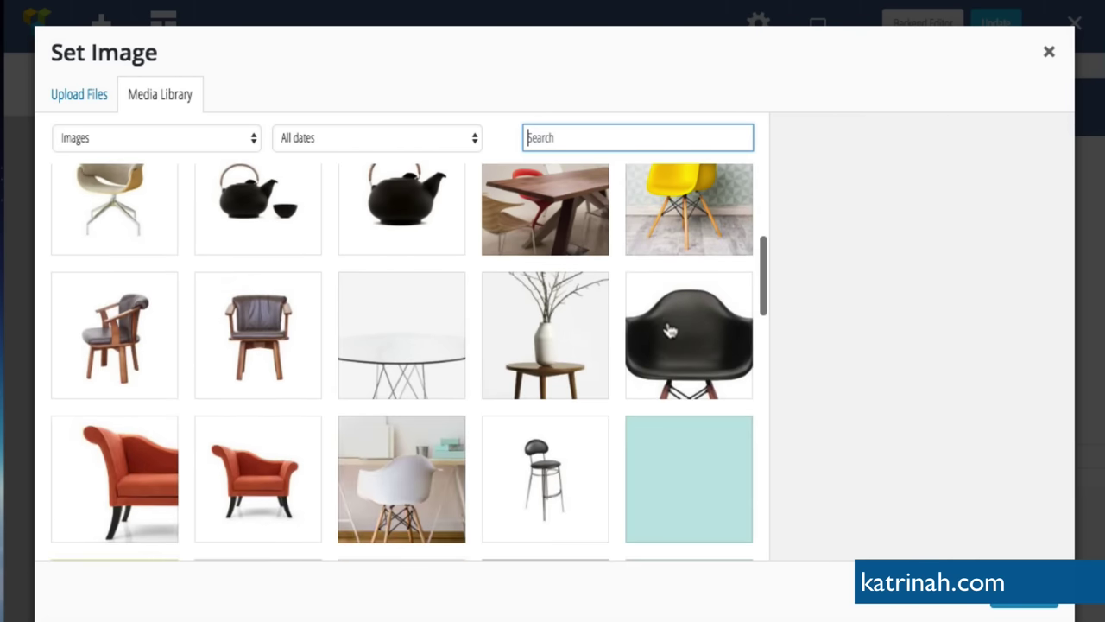
pyautogui.click(669, 329)
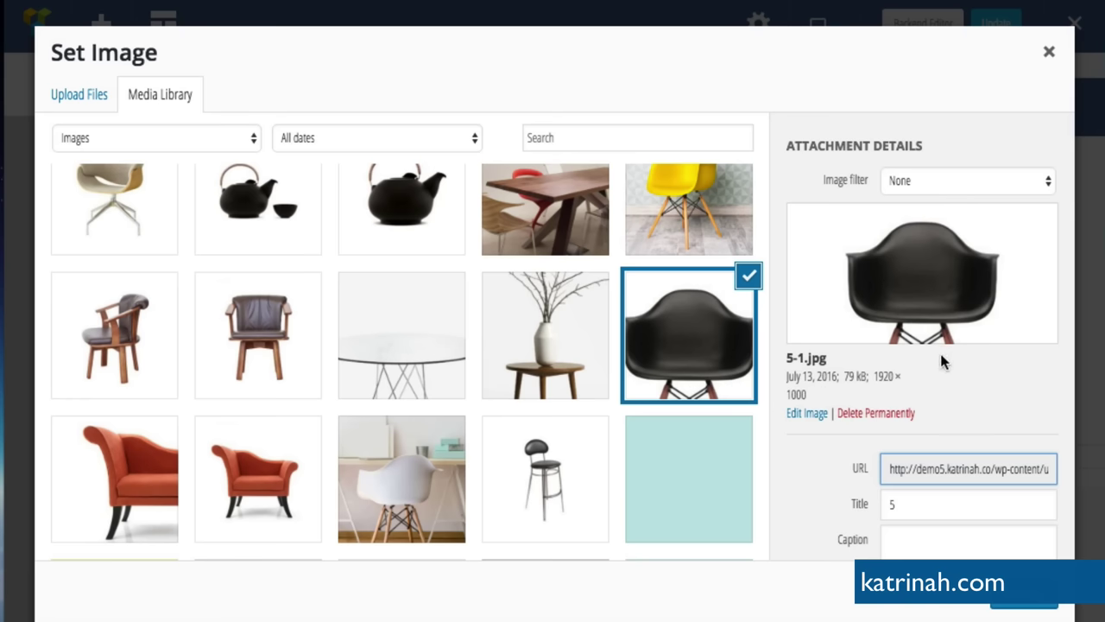
pyautogui.scroll(-3, 941, 361)
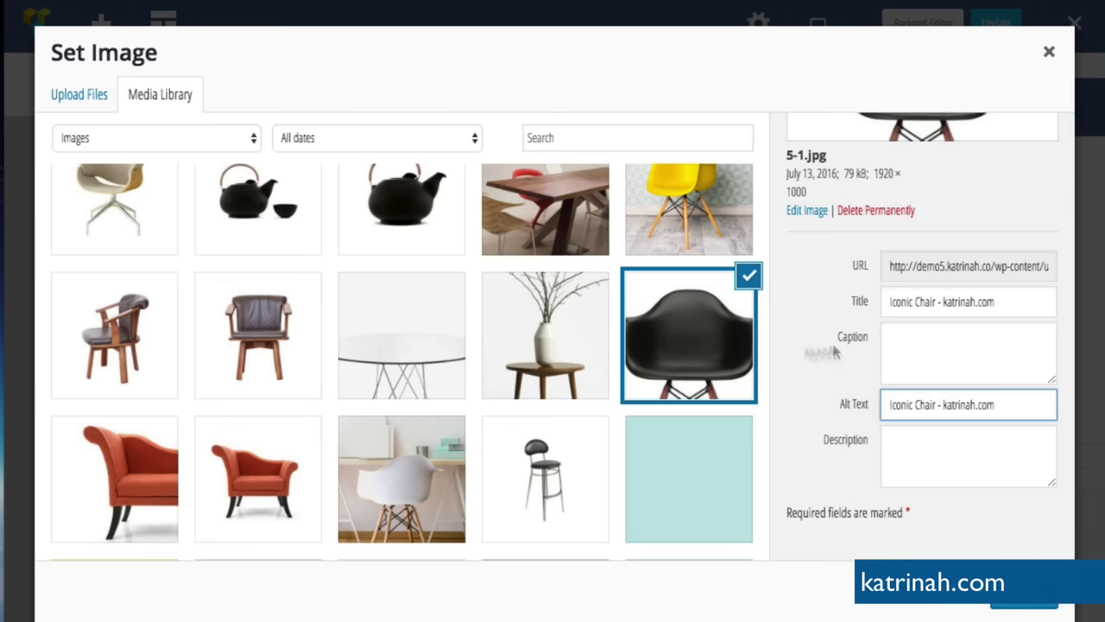
pyautogui.hotkey('shift', 'Tab')
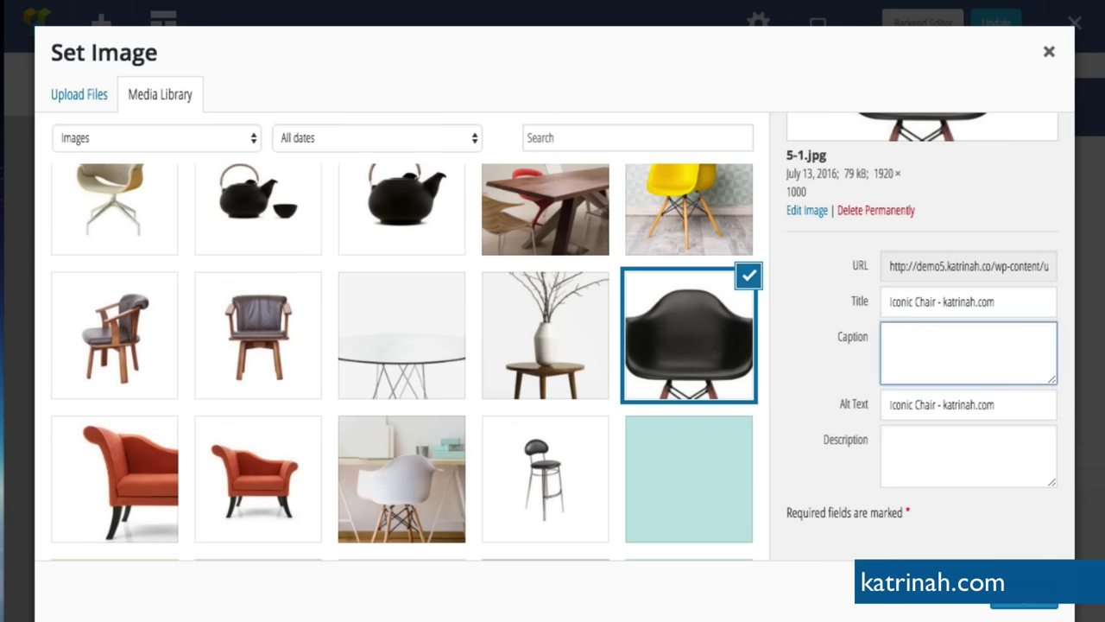
pyautogui.click(1023, 598)
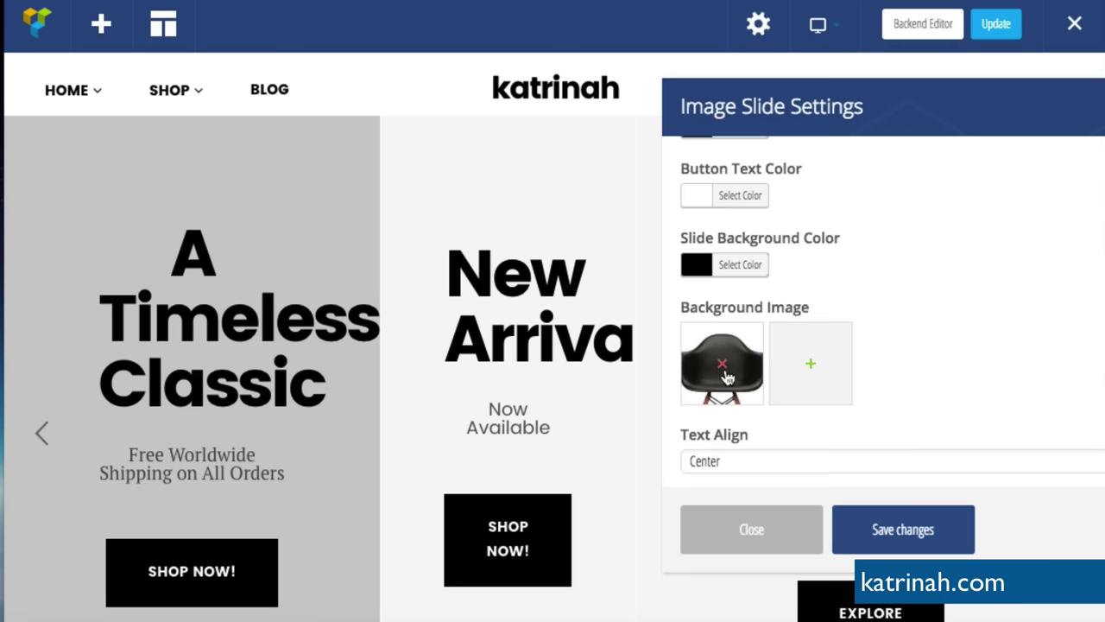
# - Save the "A Timeless Classic" slide's changes and close its settings
pyautogui.click(903, 531)
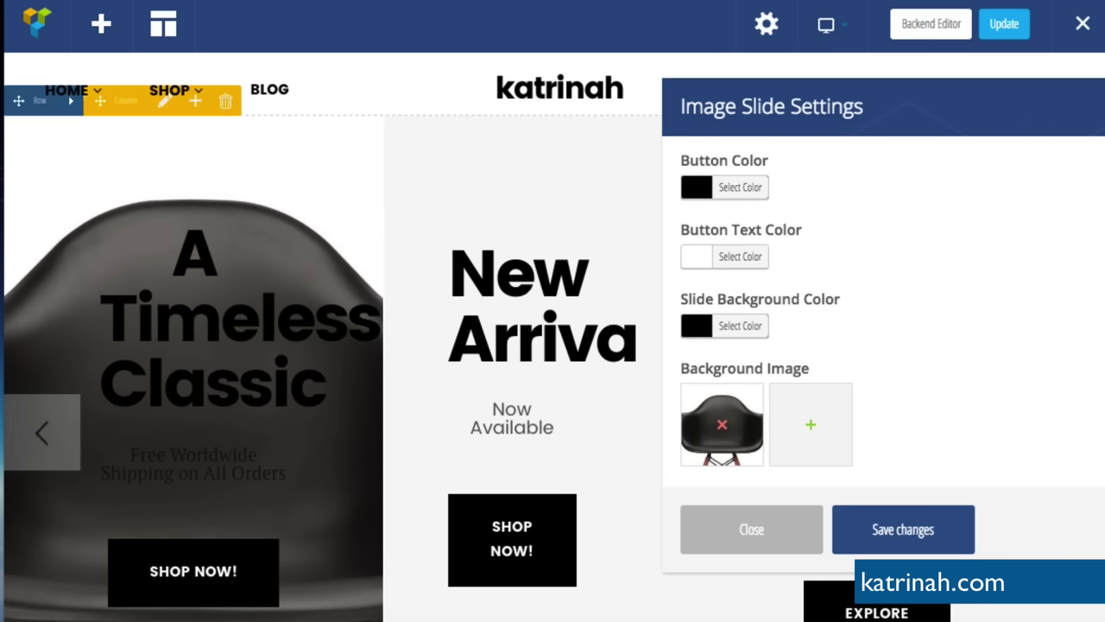
pyautogui.moveTo(1104, 391); pyautogui.dragTo(1104, 391)
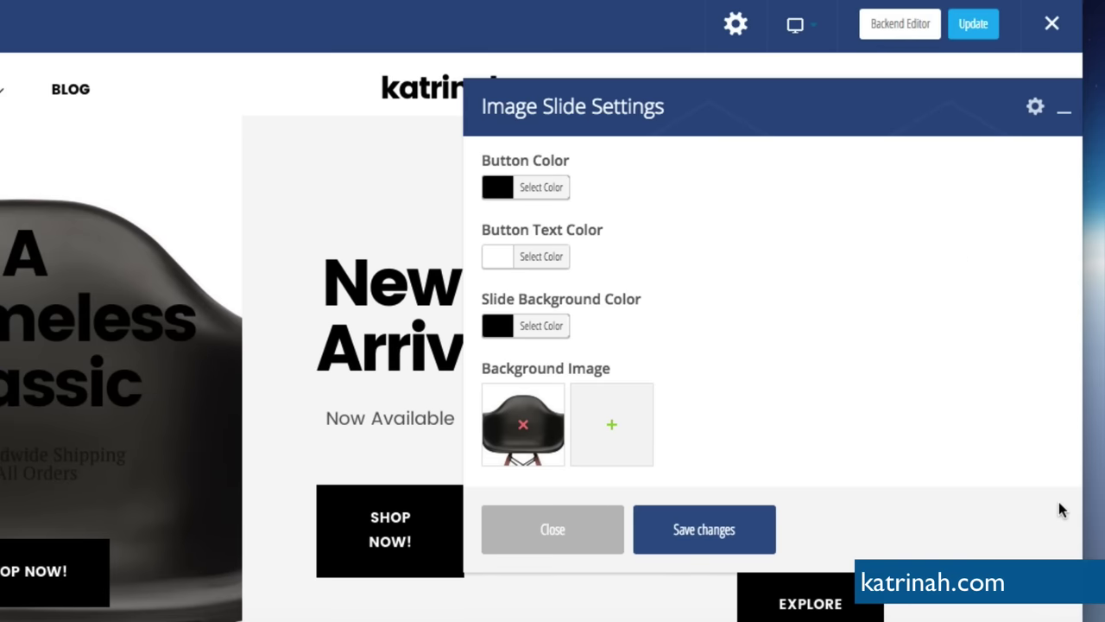
pyautogui.moveTo(1082, 259); pyautogui.dragTo(1104, 259)
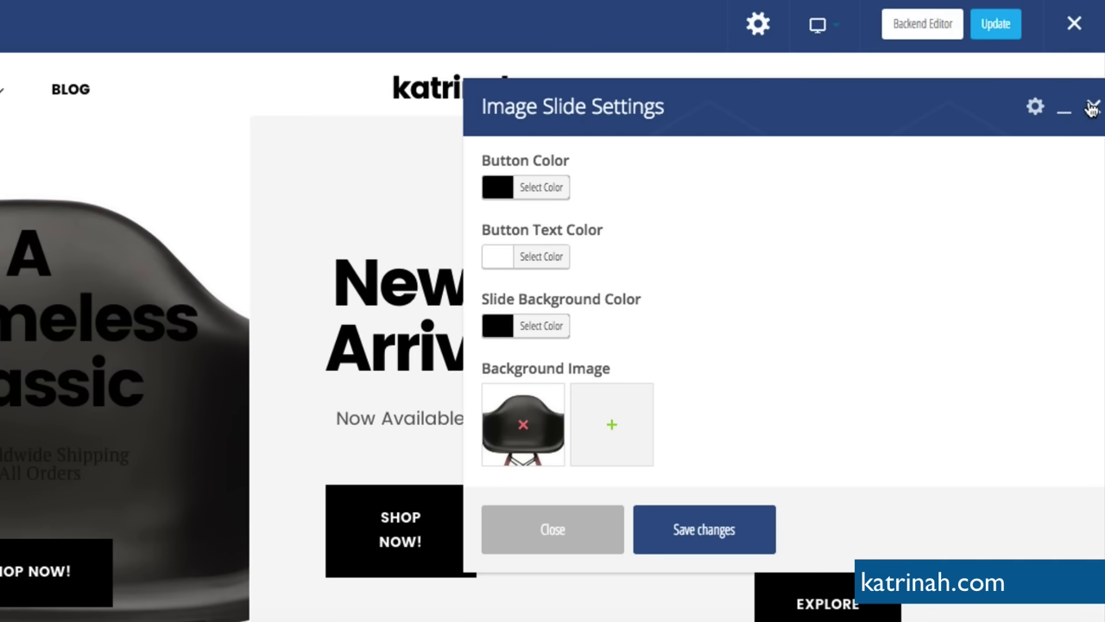
pyautogui.click(1092, 107)
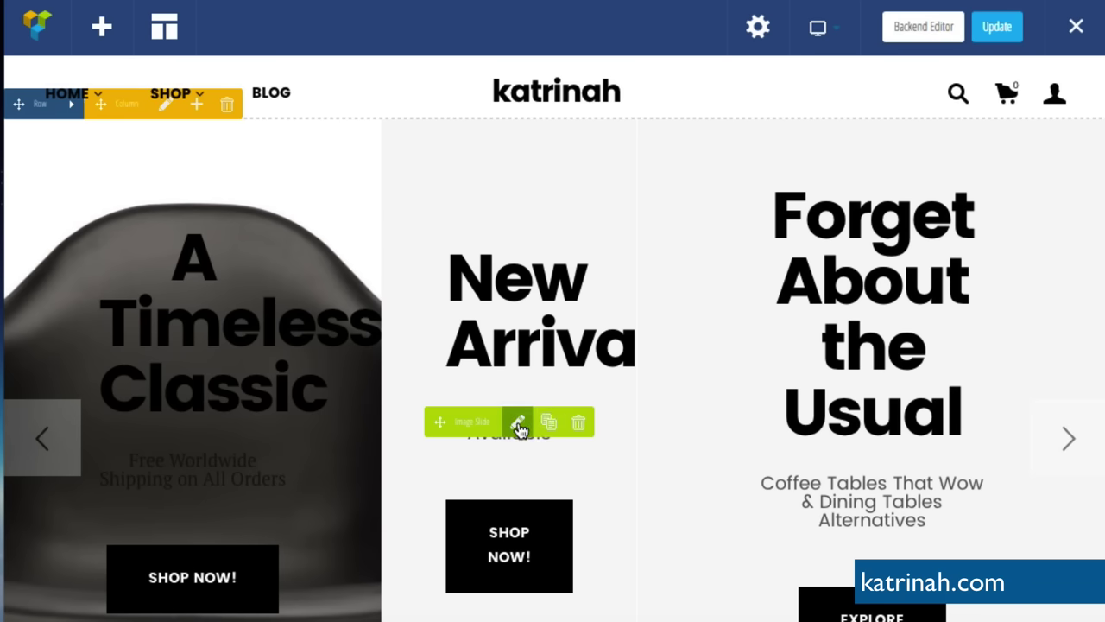
# - For the "New Arrivals" slide's background, choose the vase image 6-1.jpg and give it the title and alt text "White Vase - katrinah.com"
pyautogui.click(518, 424)
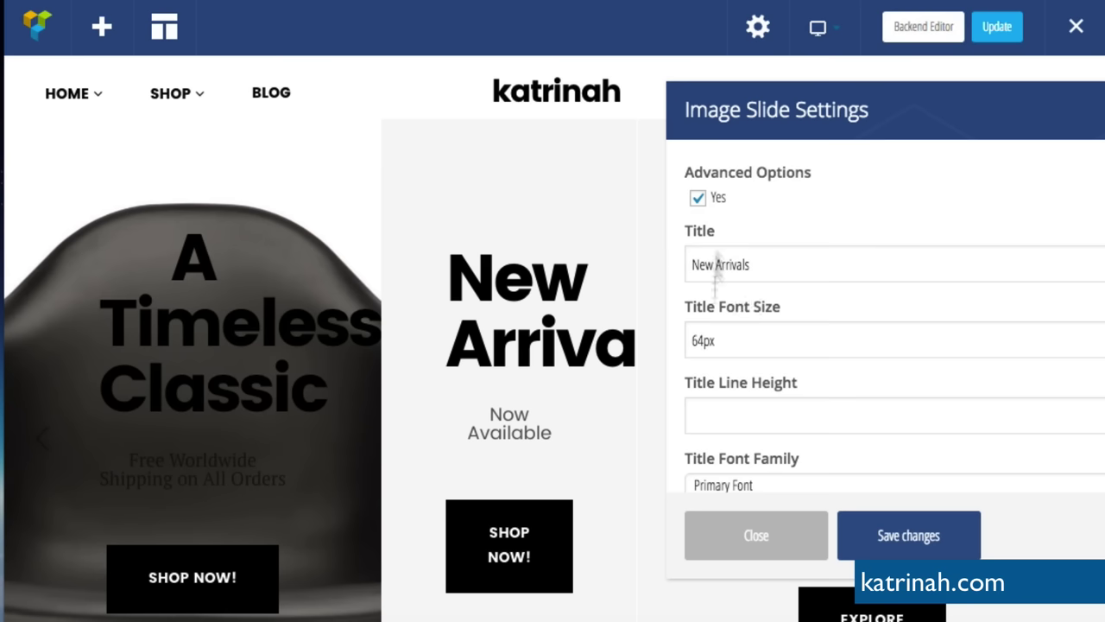
pyautogui.scroll(-10, 789, 372)
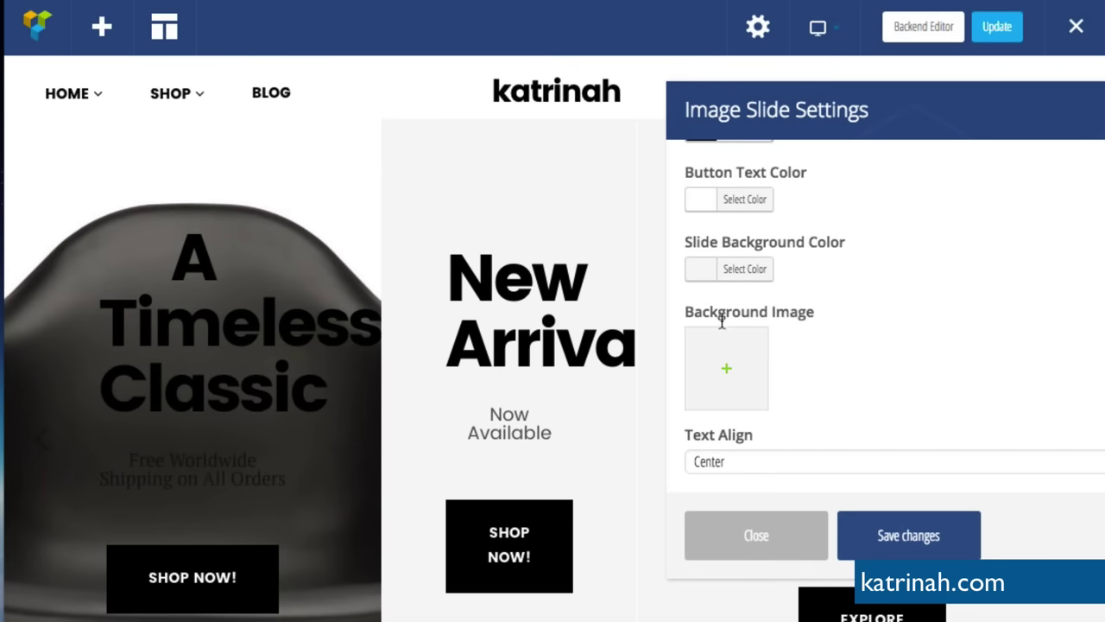
pyautogui.click(727, 371)
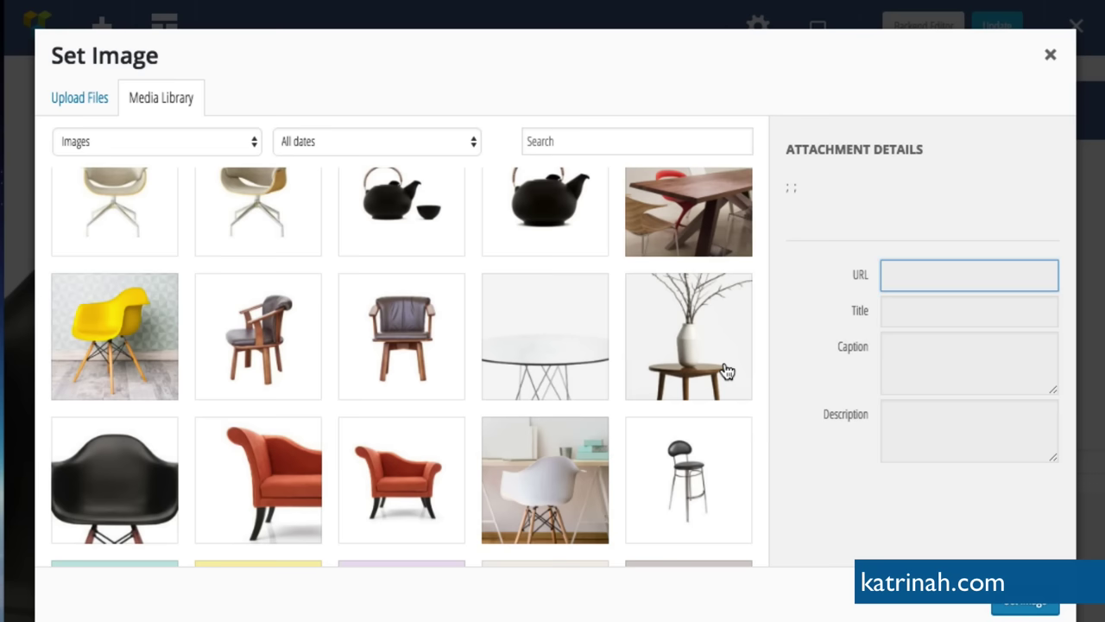
pyautogui.click(688, 335)
pyautogui.scroll(-1, 953, 464)
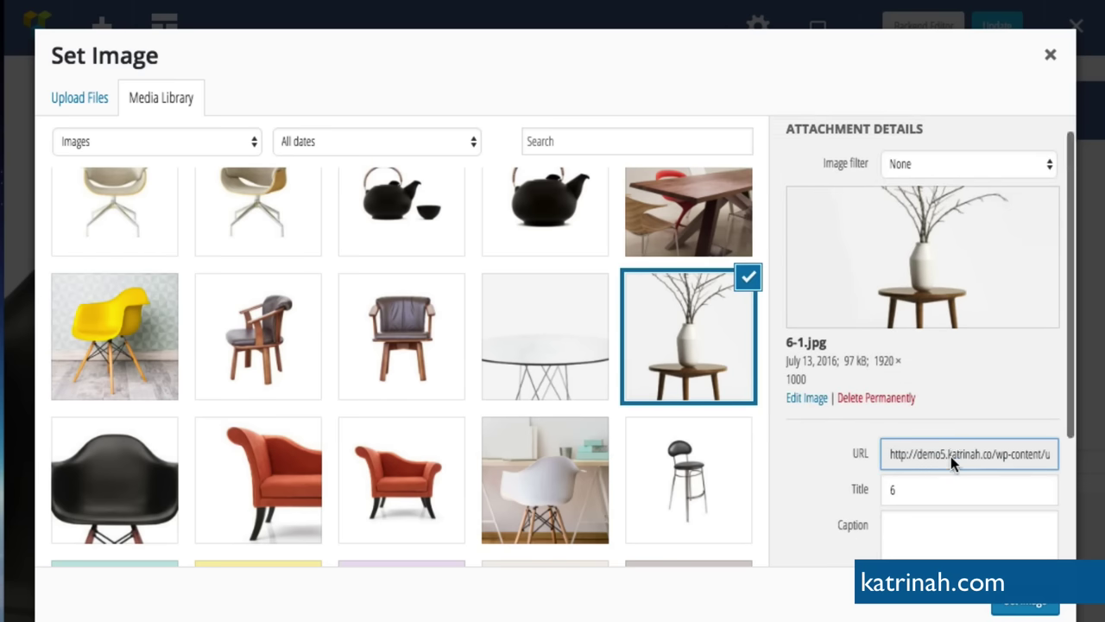
pyautogui.scroll(-2, 954, 463)
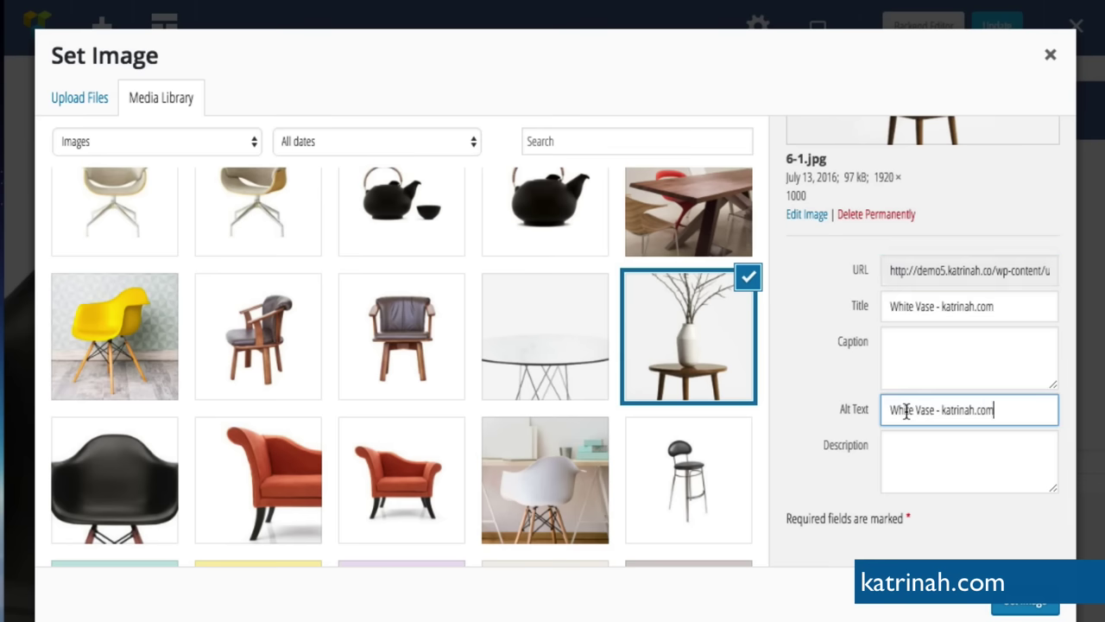
# - Apply the vase image to the "New Arrivals" slide, save the changes and close its settings
pyautogui.click(1007, 605)
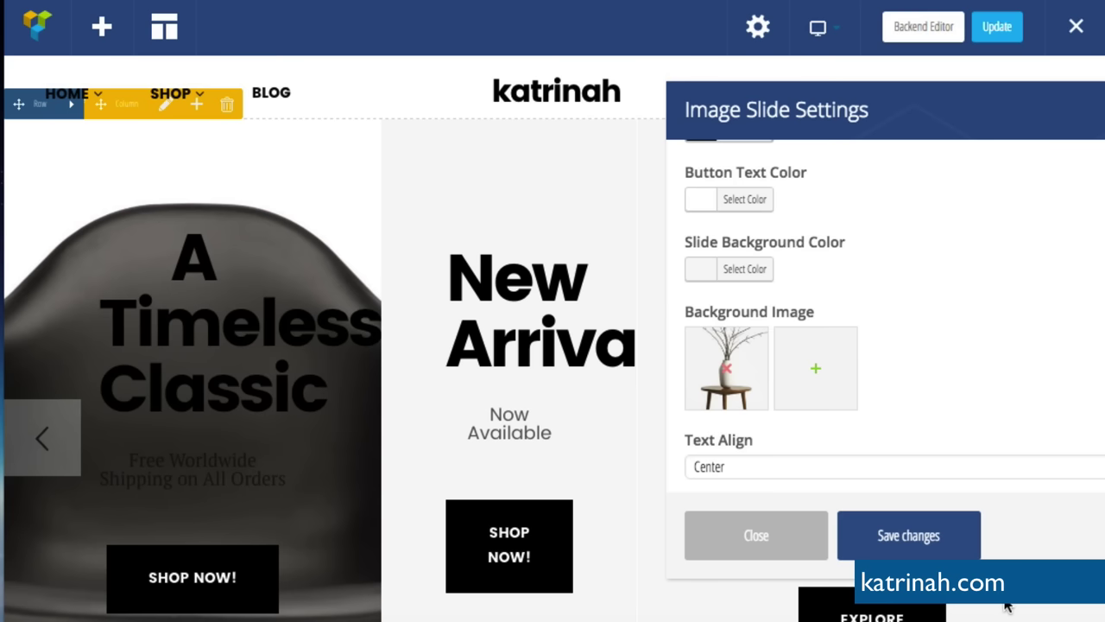
pyautogui.click(909, 535)
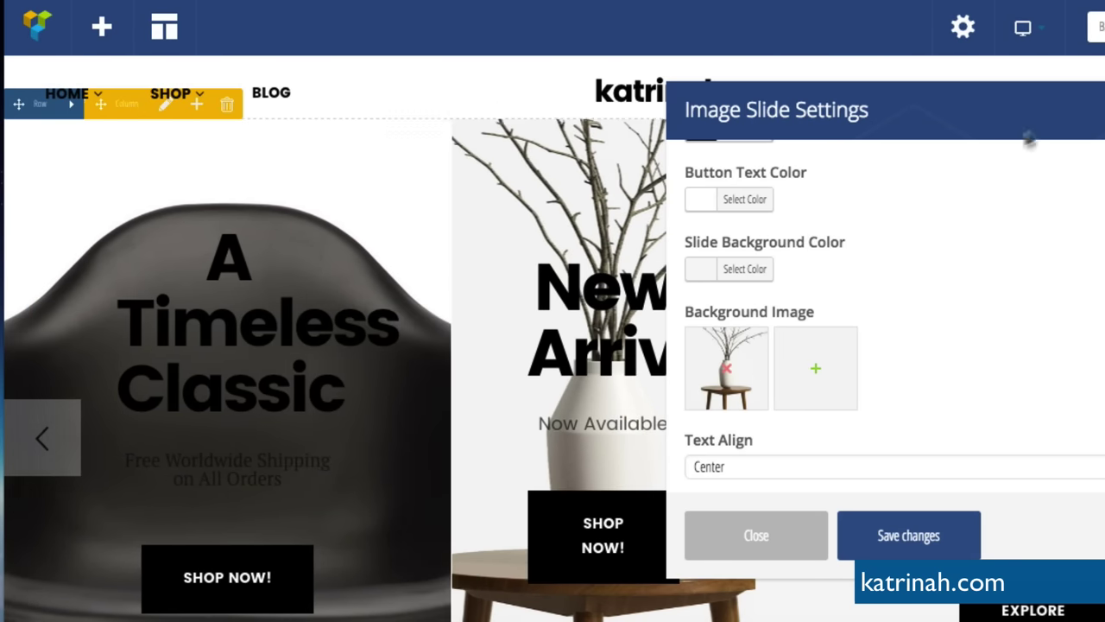
pyautogui.press('Escape')
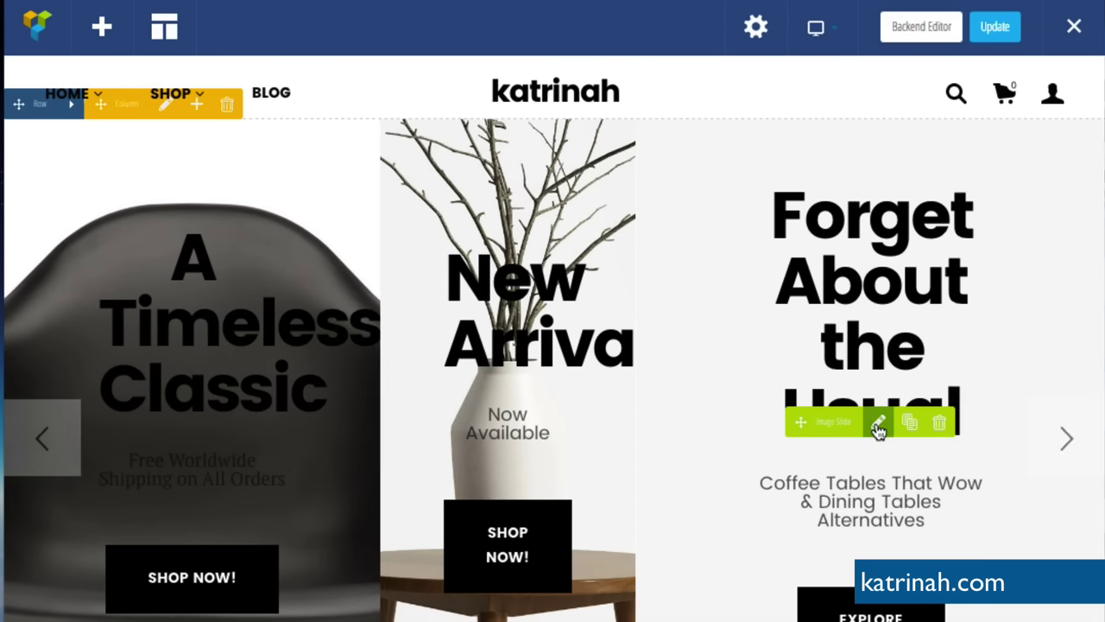
# - Set table image 7-1.jpg as the "Forget About the Usual" slide's background, titled and alt-texted "Modern Table - katrinah.com", and save the slide
pyautogui.click(878, 425)
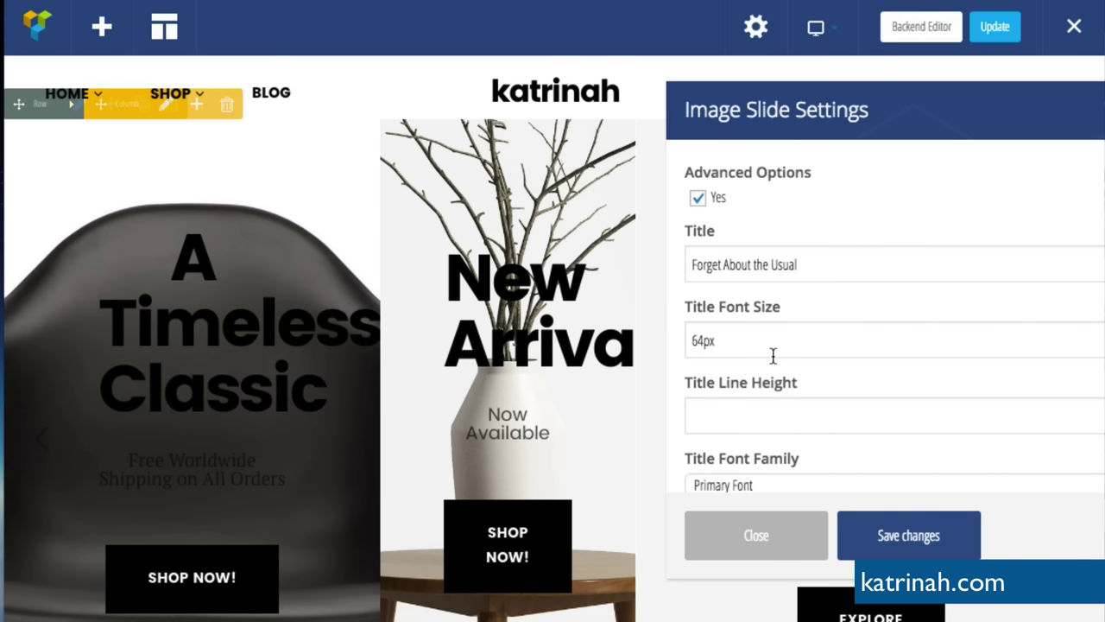
pyautogui.scroll(-5, 772, 353)
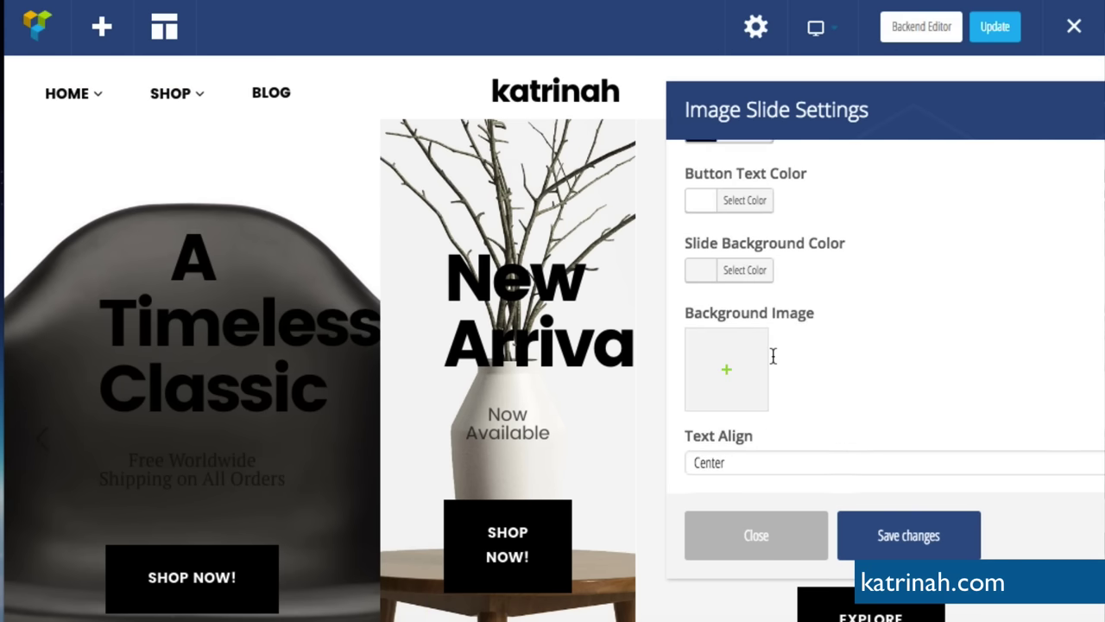
pyautogui.click(726, 369)
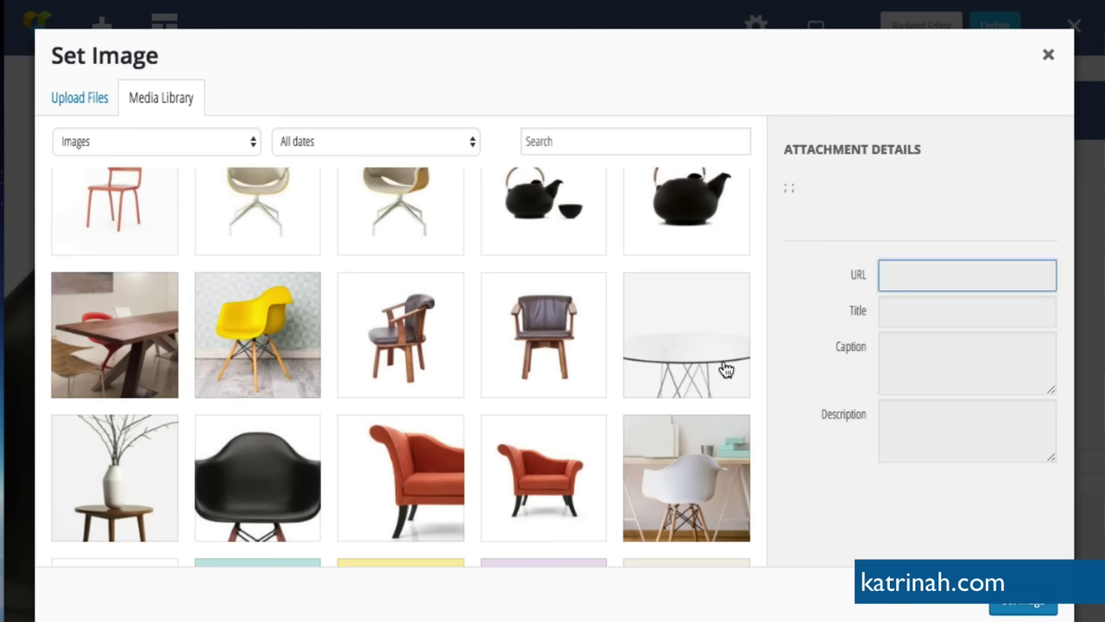
pyautogui.click(700, 329)
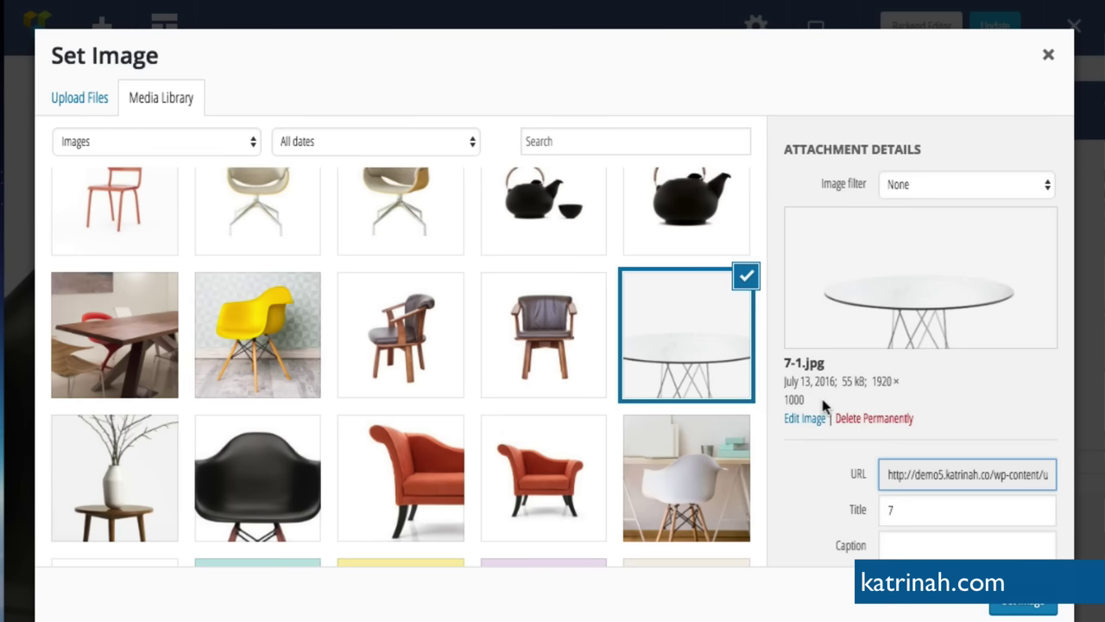
pyautogui.scroll(-5, 878, 436)
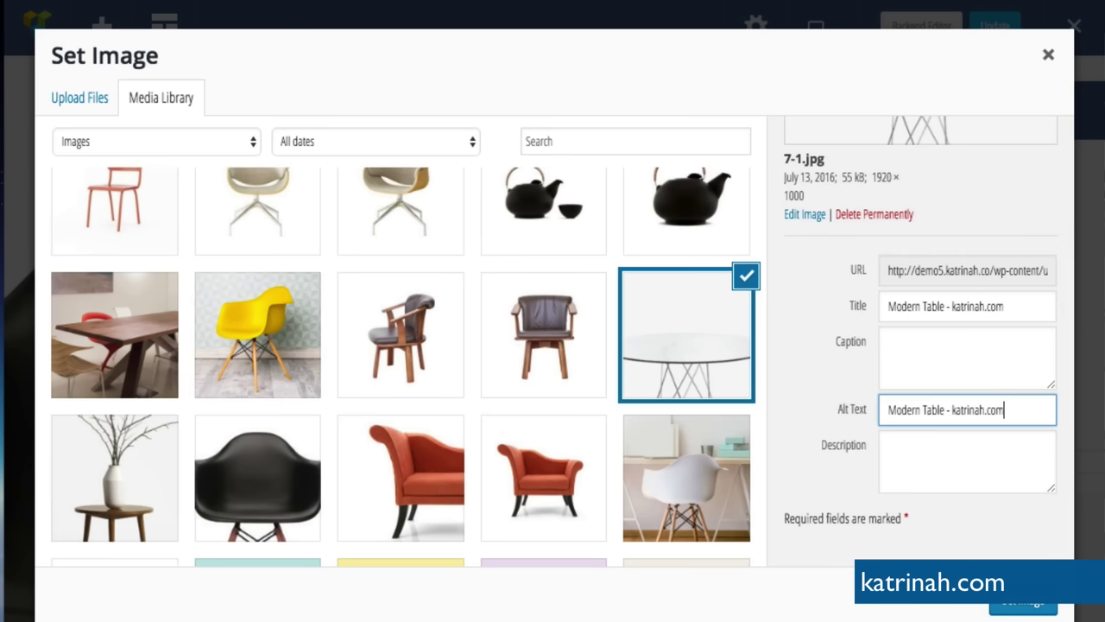
pyautogui.click(1019, 604)
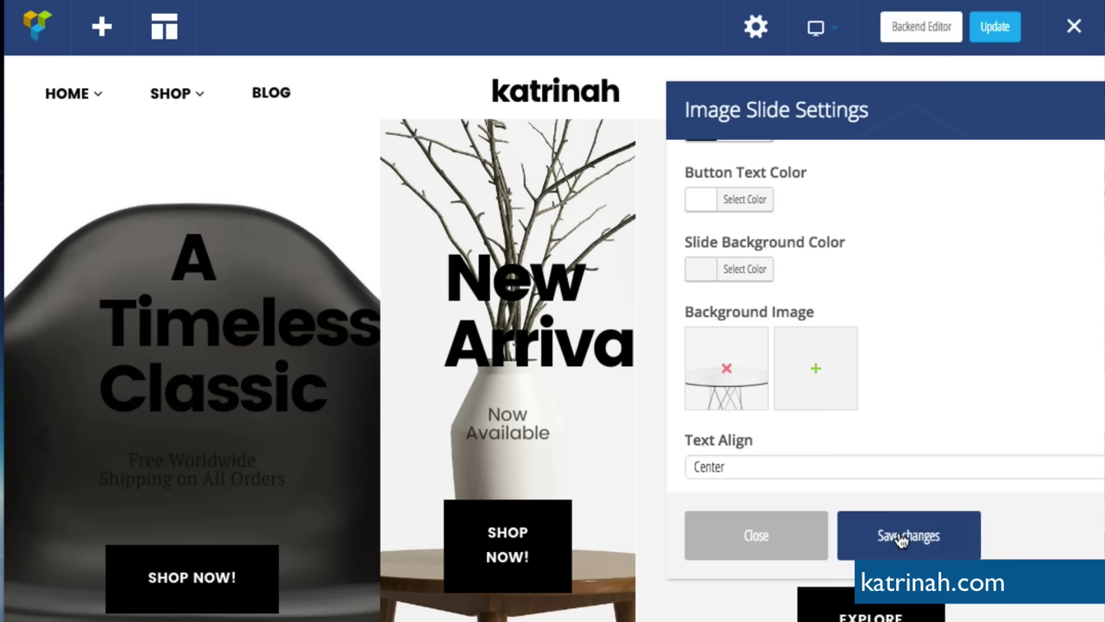
pyautogui.click(901, 536)
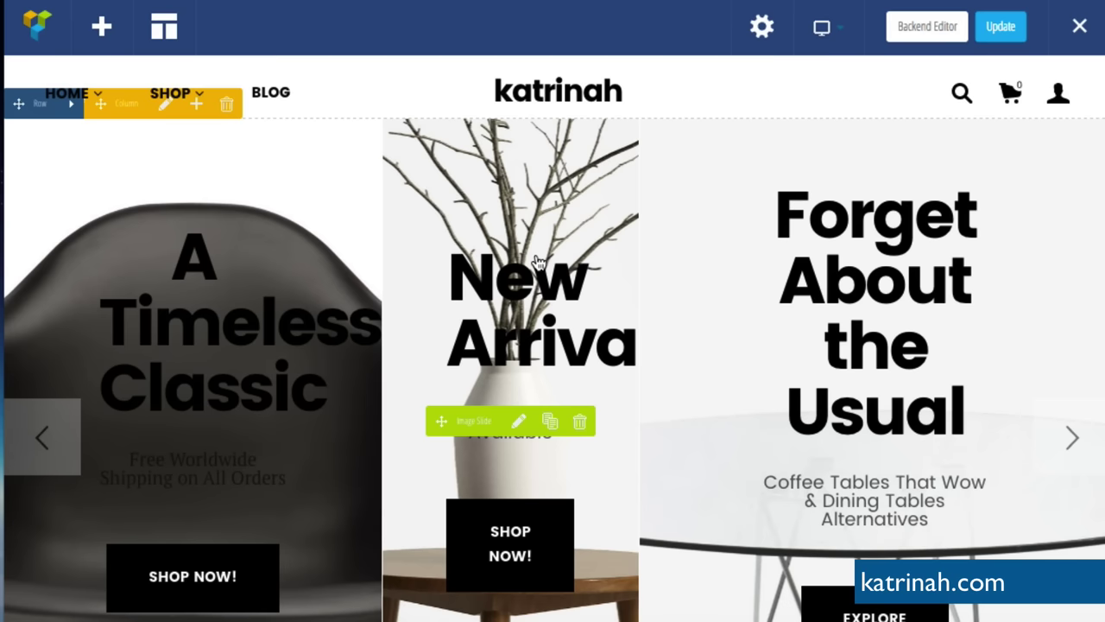
# - Open the settings of the "Dining Chairs" banner below the slider and find its Banner / Button URL option
pyautogui.scroll(-6, 647, 430)
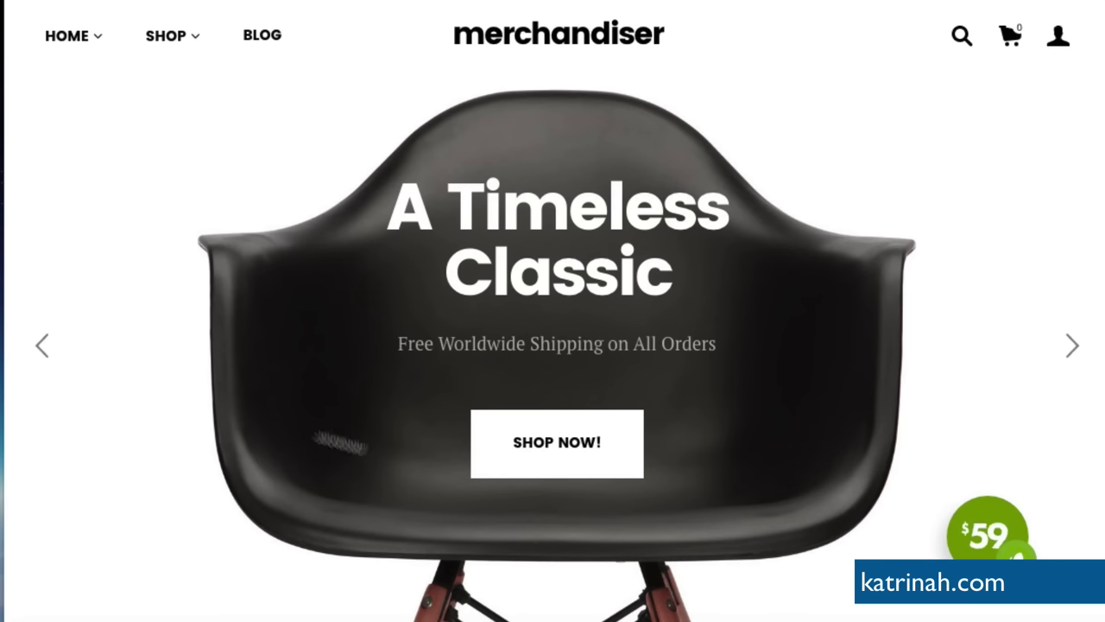
pyautogui.scroll(-4, 671, 377)
pyautogui.scroll(-2, 671, 377)
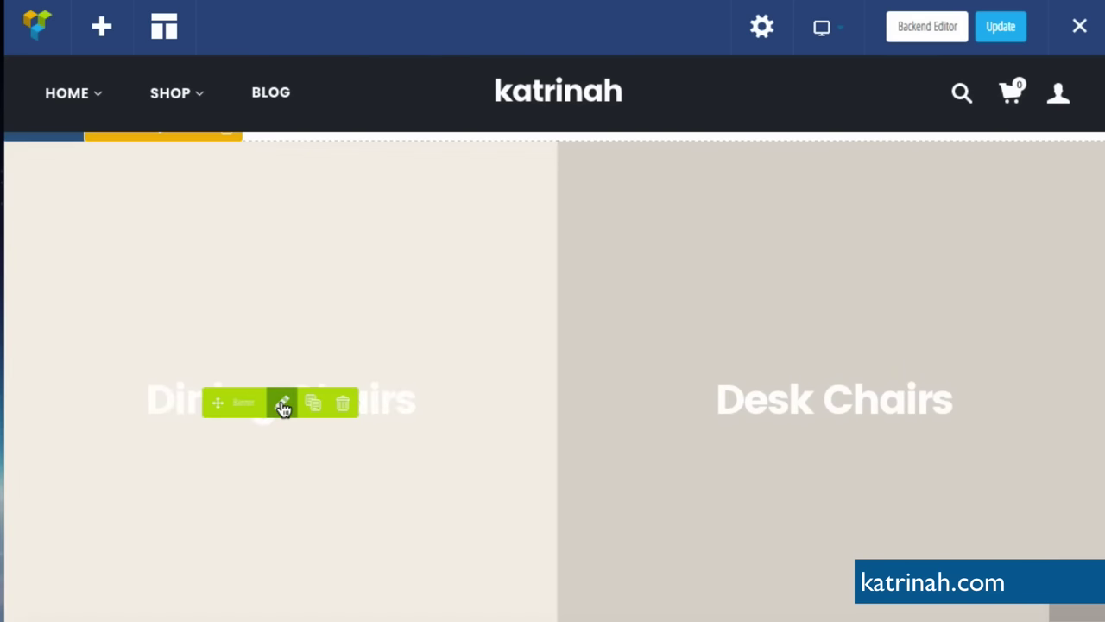
pyautogui.click(283, 406)
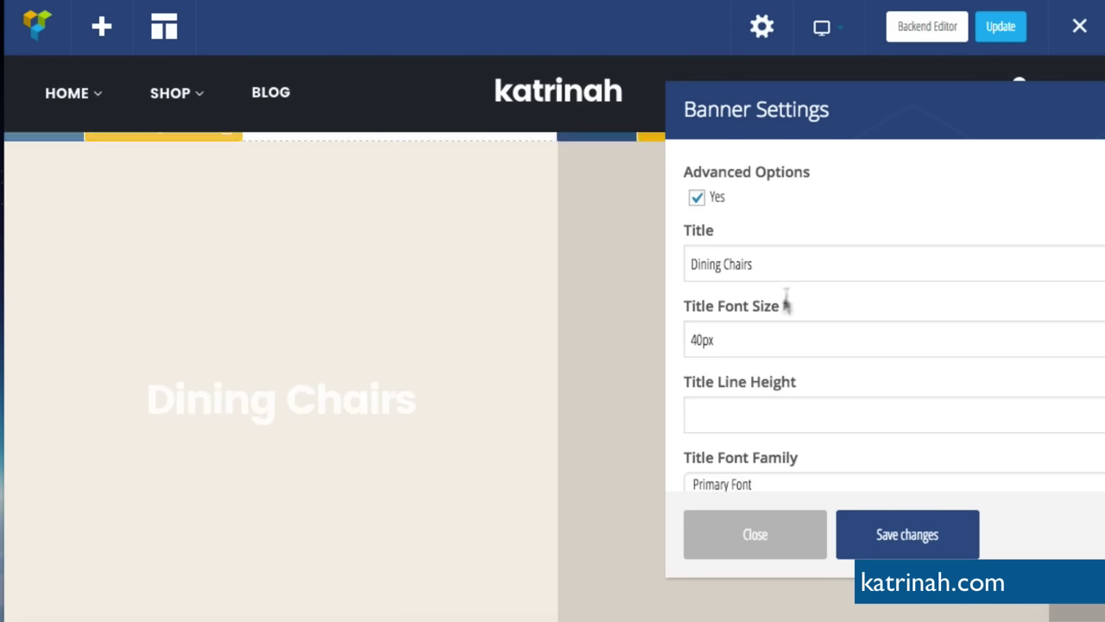
pyautogui.scroll(-2, 837, 389)
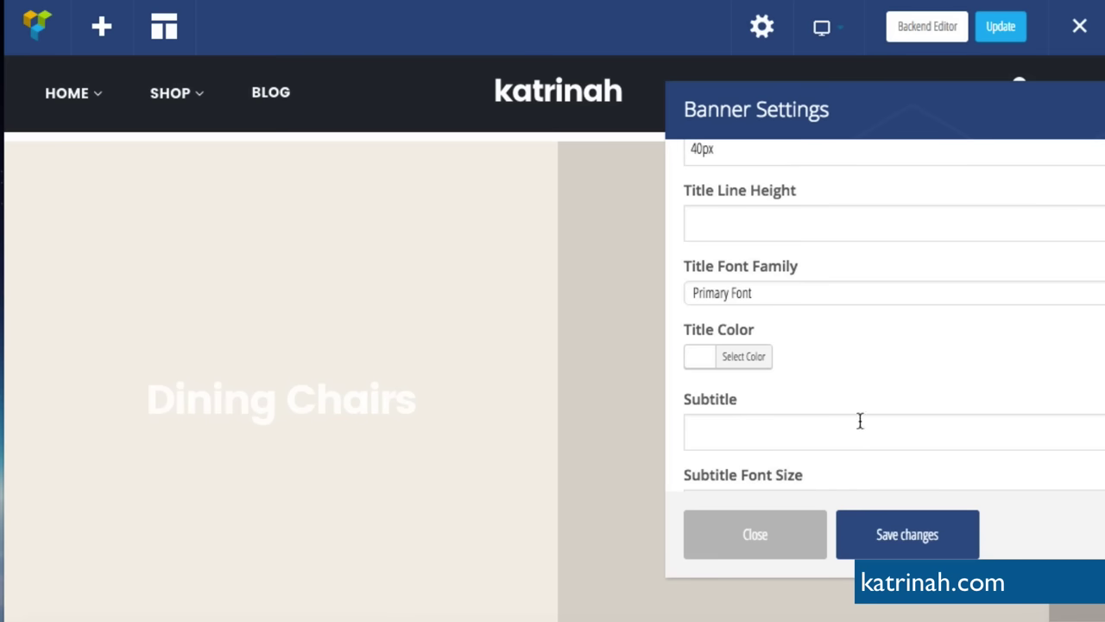
pyautogui.scroll(-5, 886, 366)
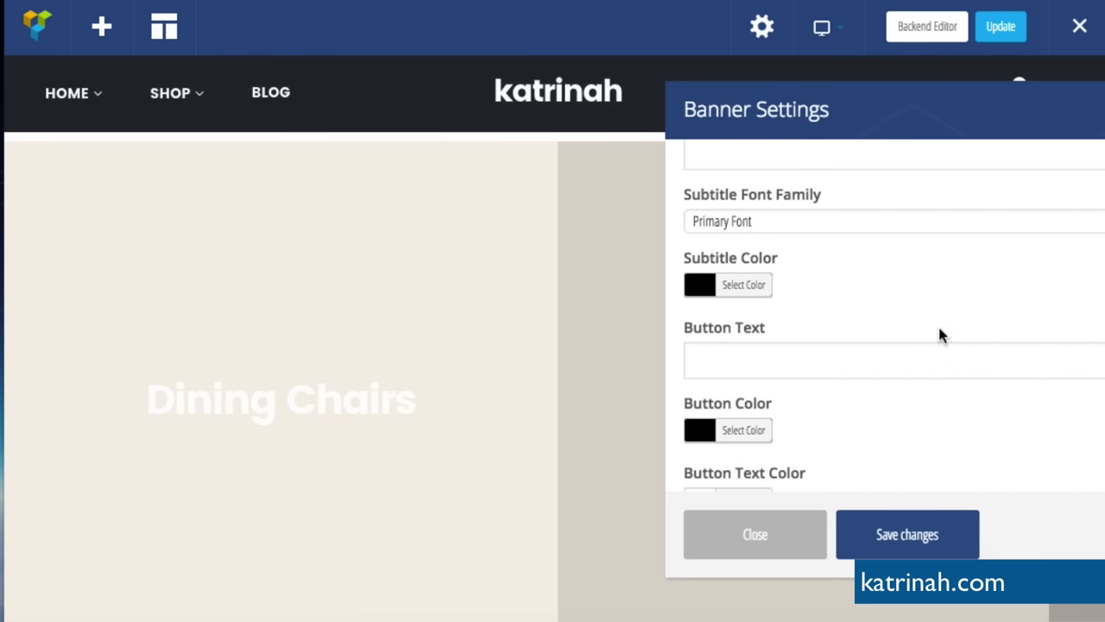
pyautogui.scroll(-3, 941, 335)
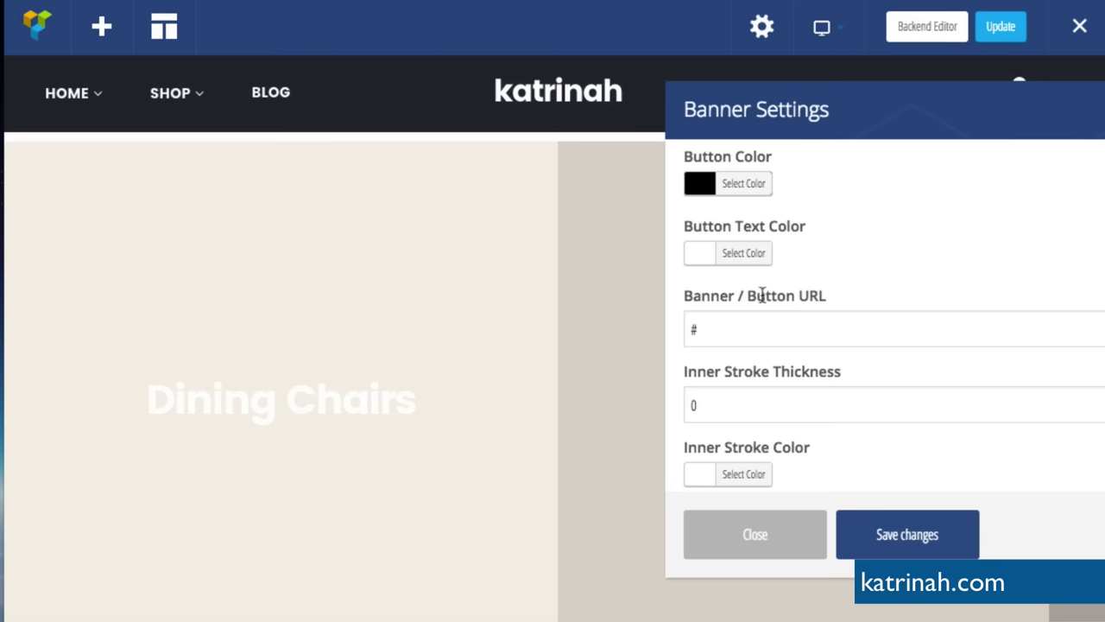
pyautogui.doubleClick(701, 329)
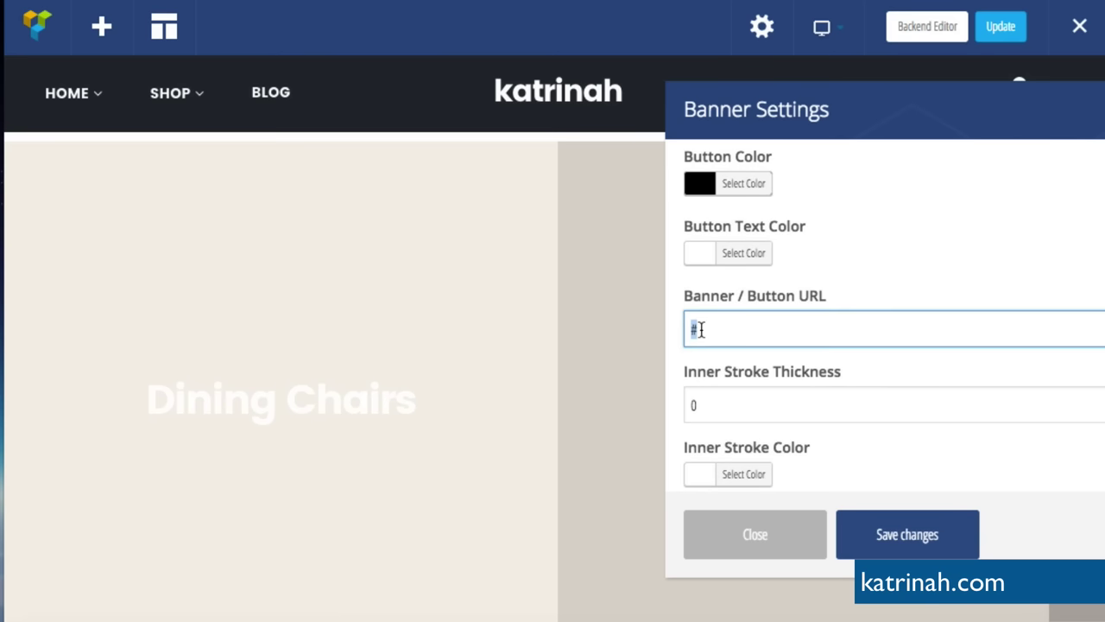
pyautogui.write('http://g')
pyautogui.press('BackSpace')
pyautogui.write('katrinah.com')
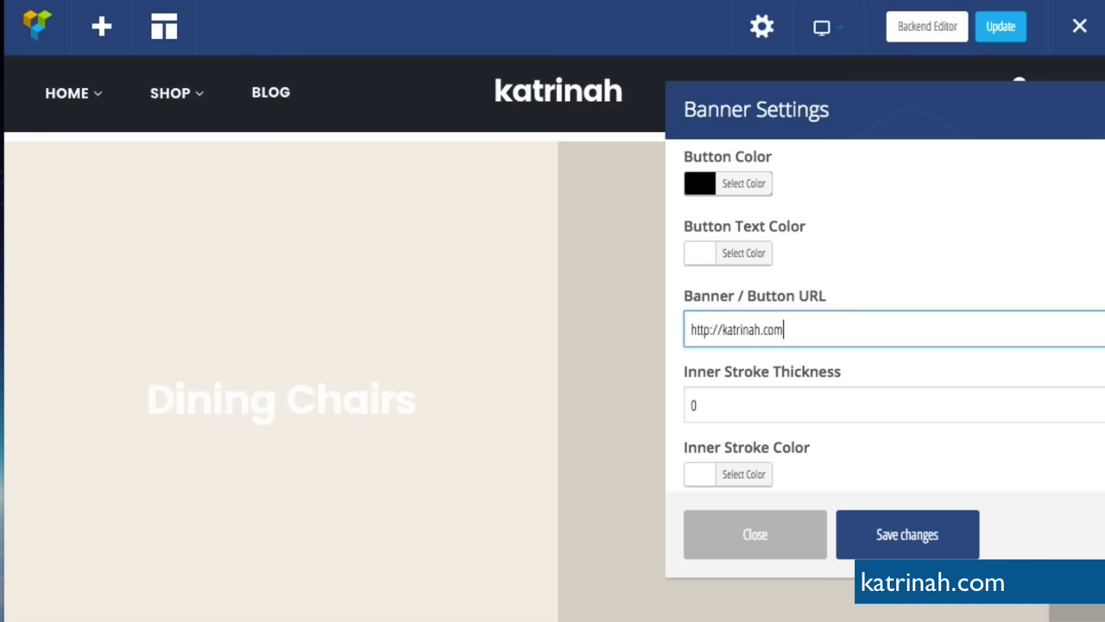
pyautogui.hotkey('ctrl', 'a')
pyautogui.press('BackSpace')
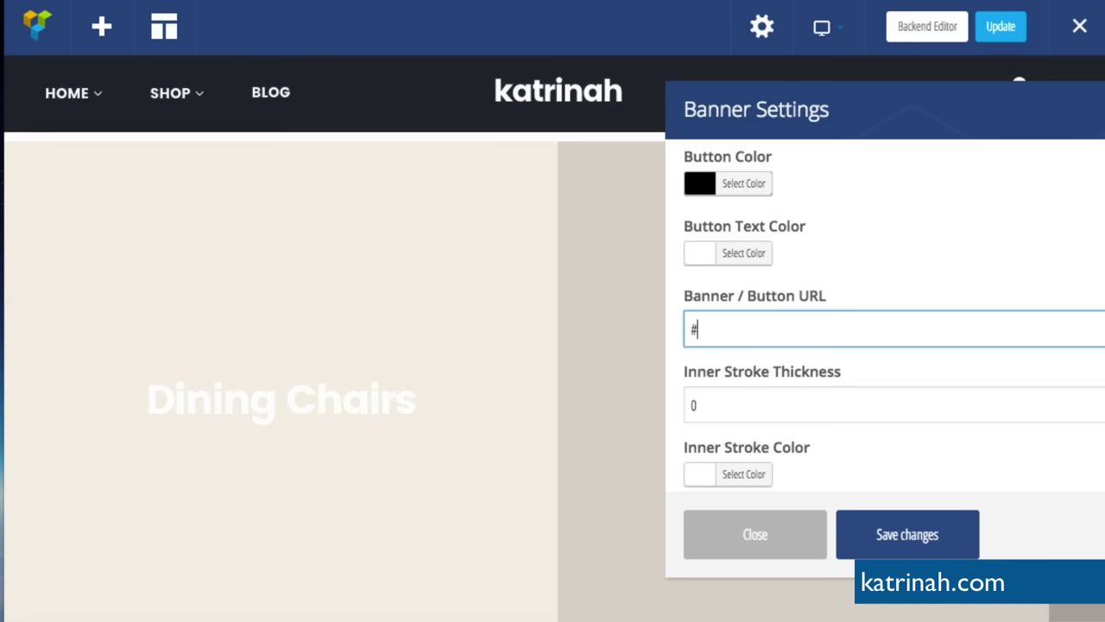
# - Remove the "Dining Chairs" banner's placeholder background and choose table image 11-1.jpg, giving it the title and alt text "Table - katrinah.com"
pyautogui.scroll(-5, 779, 390)
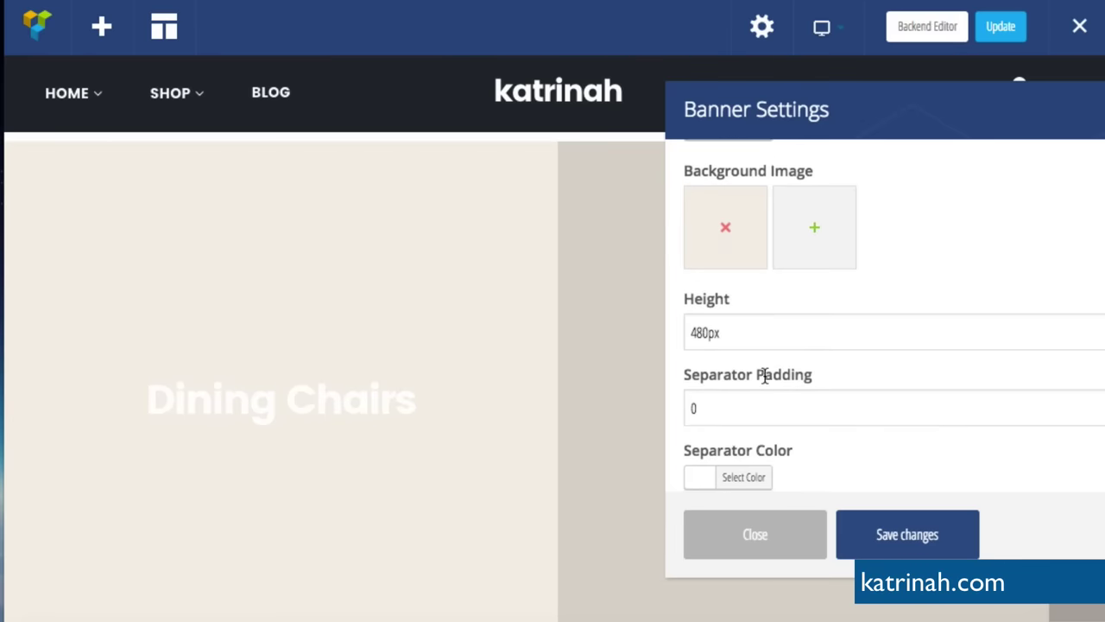
pyautogui.scroll(1, 764, 376)
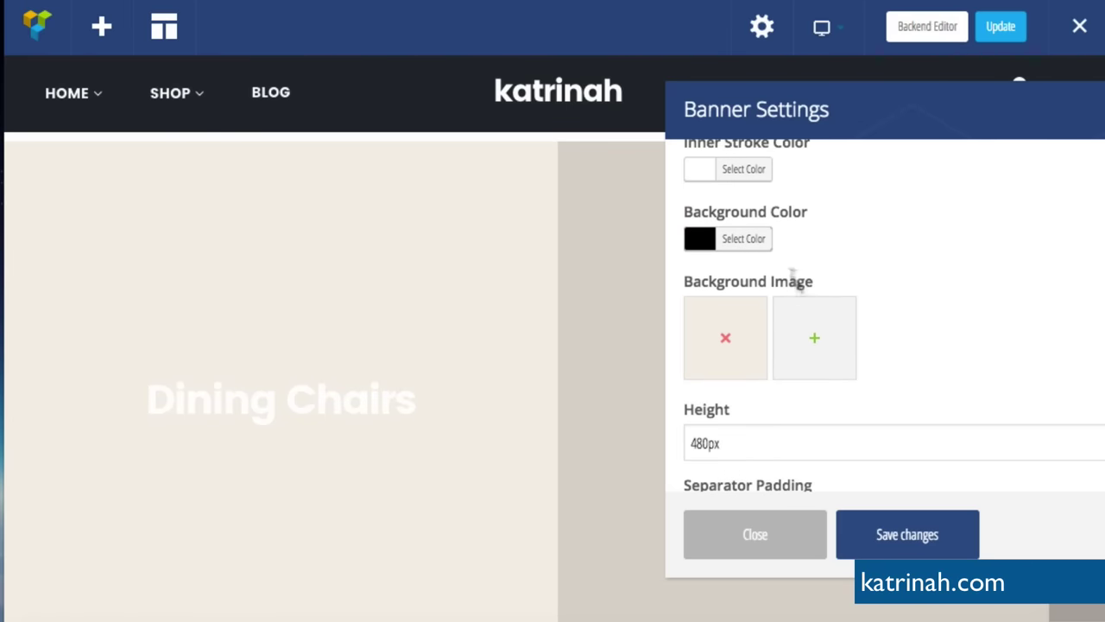
pyautogui.click(725, 340)
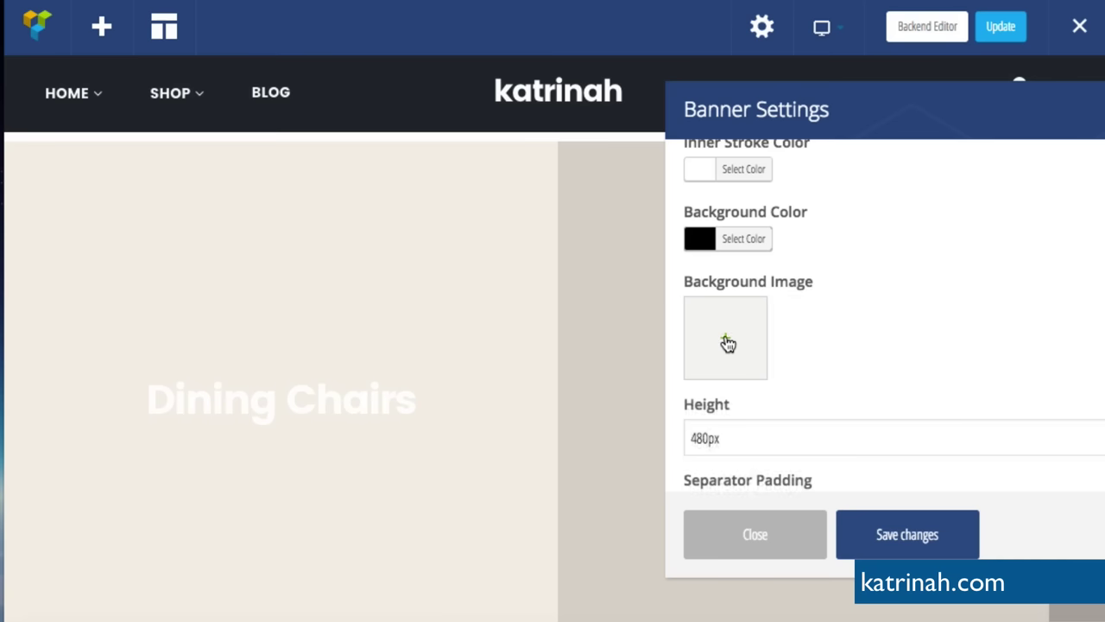
pyautogui.click(726, 340)
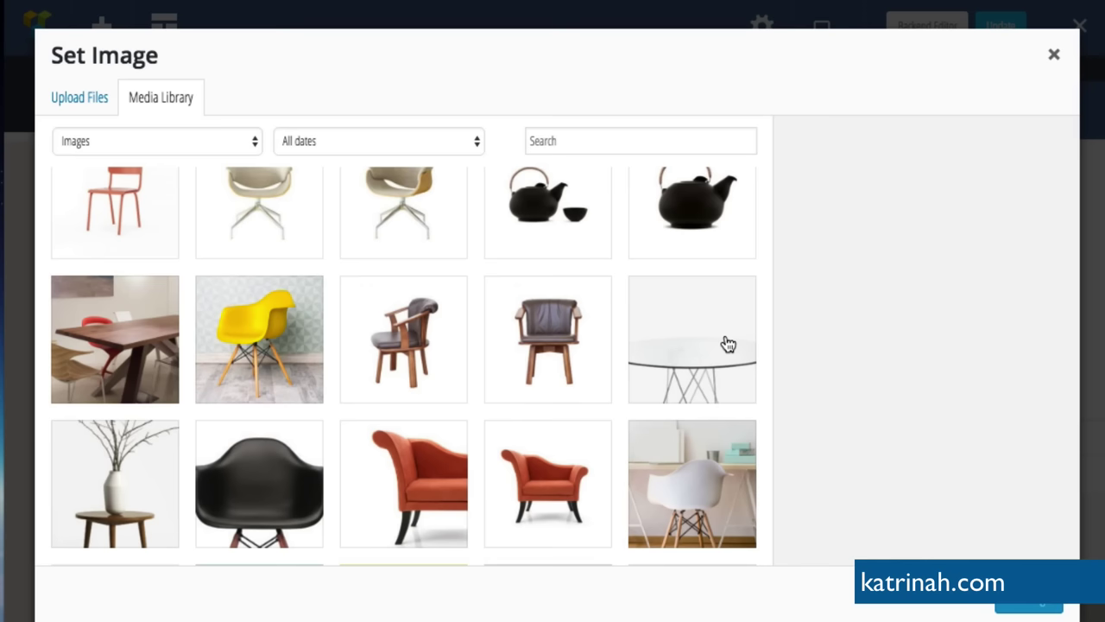
pyautogui.click(117, 337)
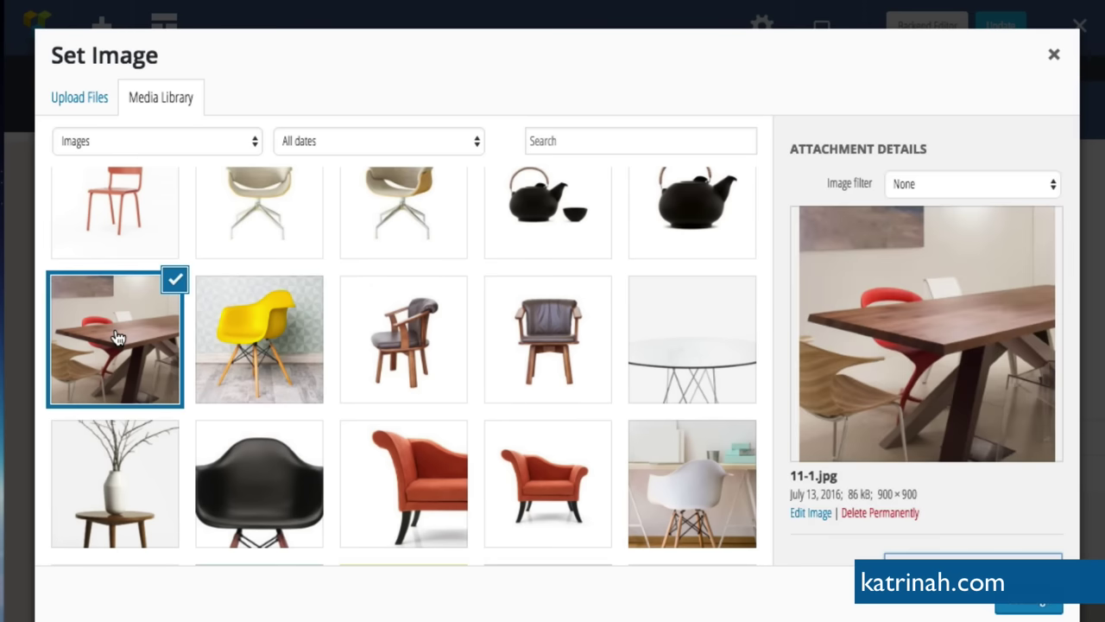
pyautogui.scroll(-3, 908, 395)
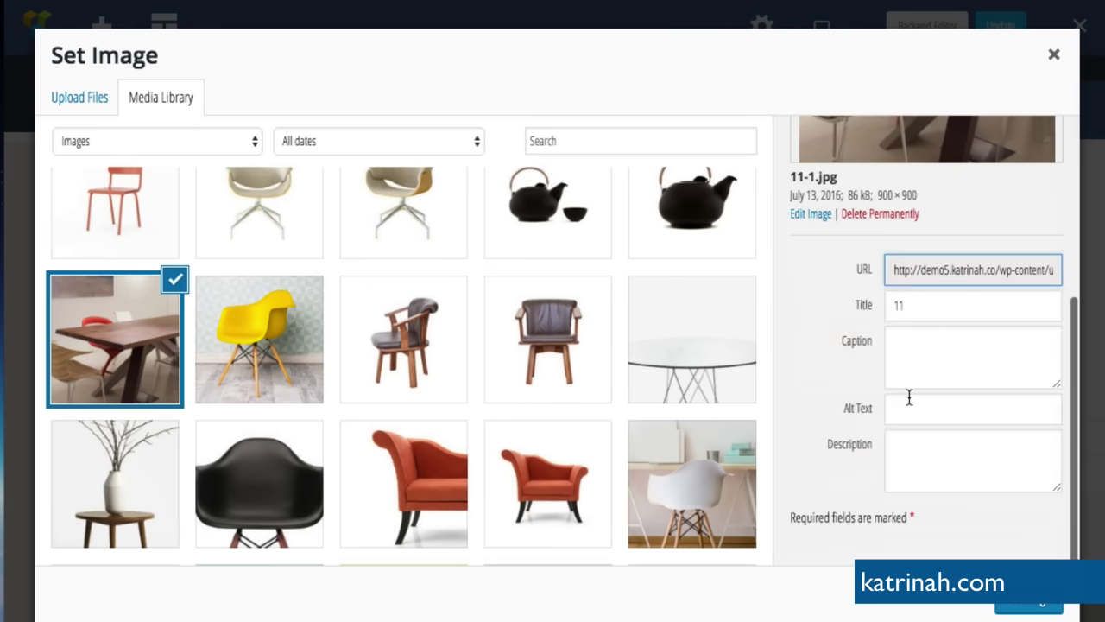
pyautogui.doubleClick(899, 303)
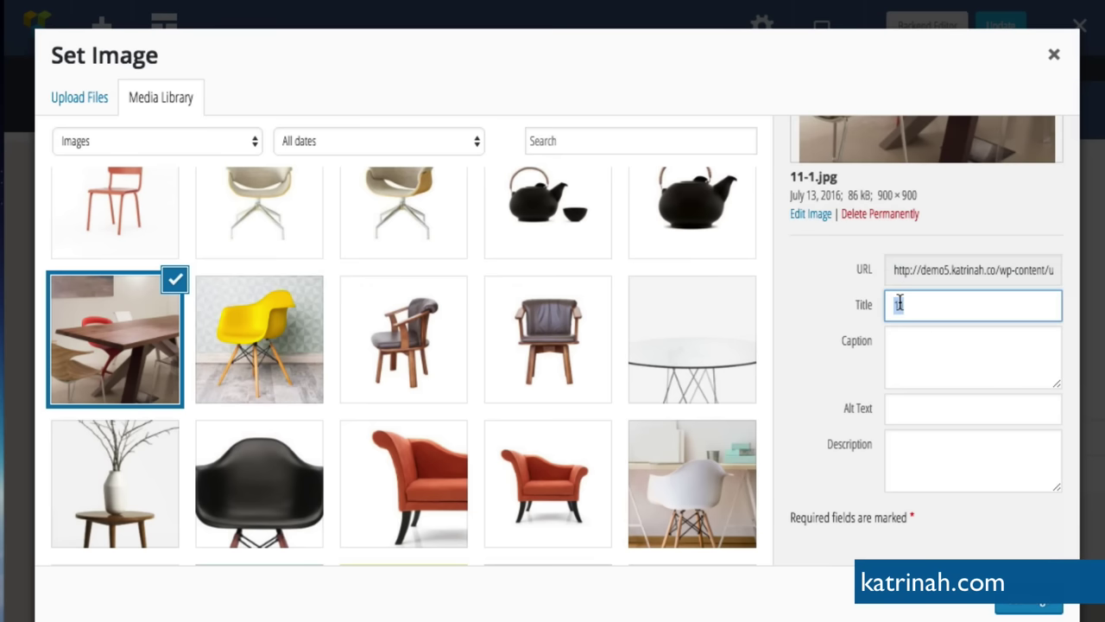
pyautogui.hotkey('ctrl', 'v')
pyautogui.click(917, 410)
pyautogui.hotkey('ctrl', 'v')
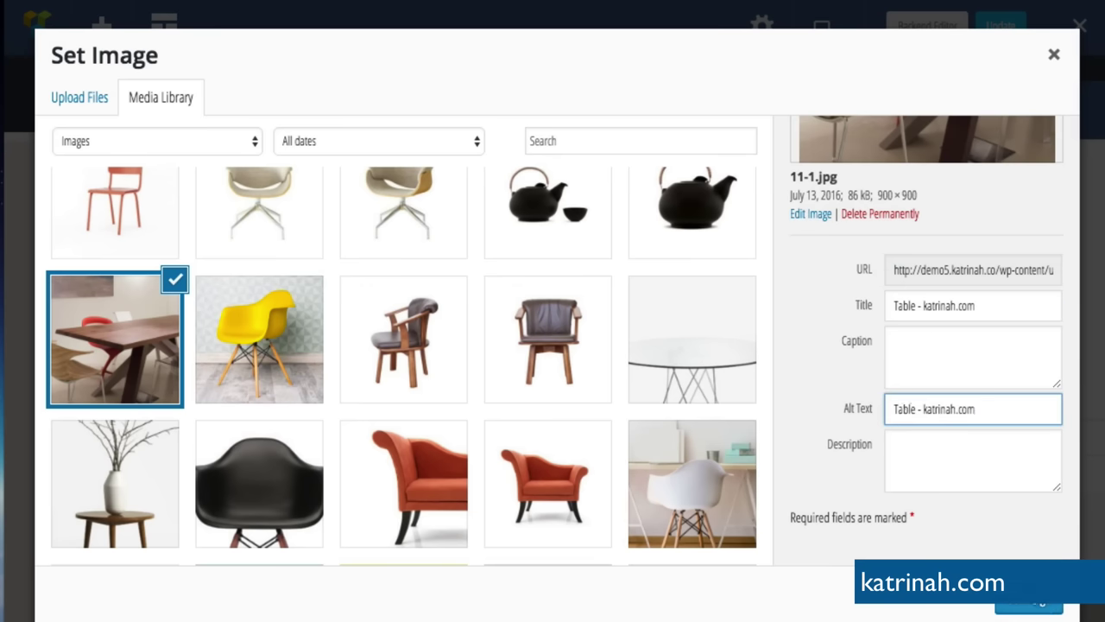
# - Apply the table image to the "Dining Chairs" banner, save the changes and close its settings
pyautogui.click(175, 279)
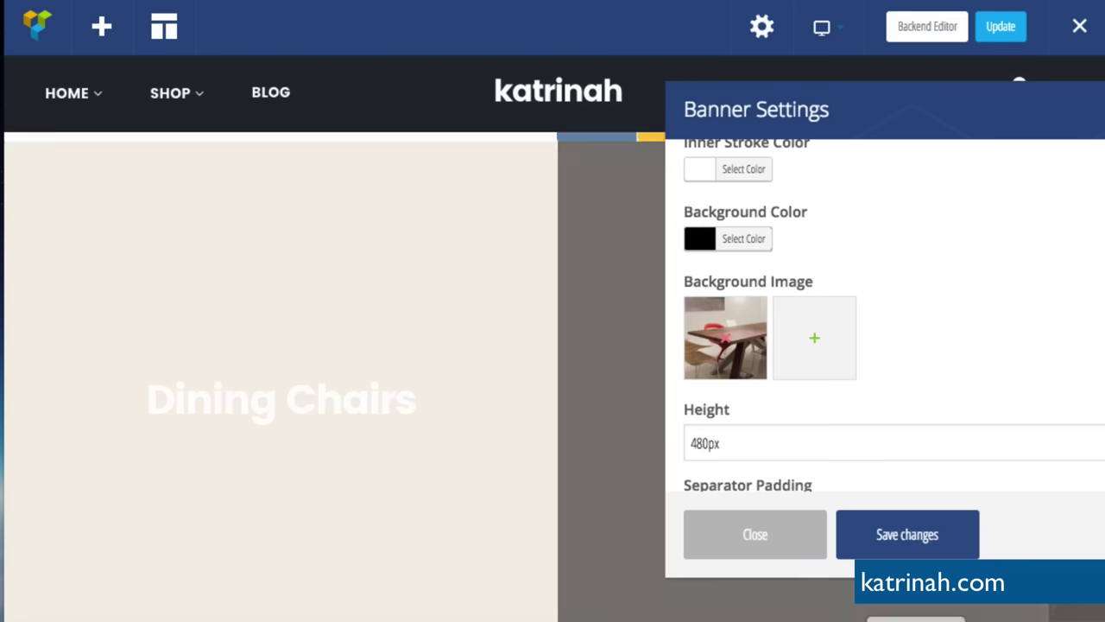
pyautogui.click(897, 542)
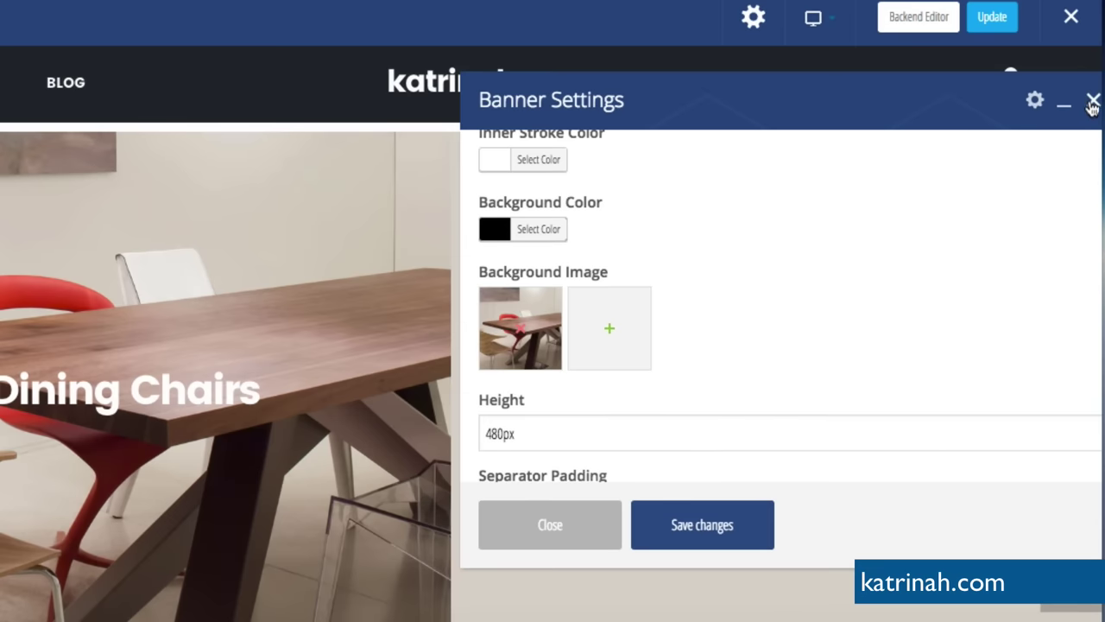
pyautogui.click(1092, 102)
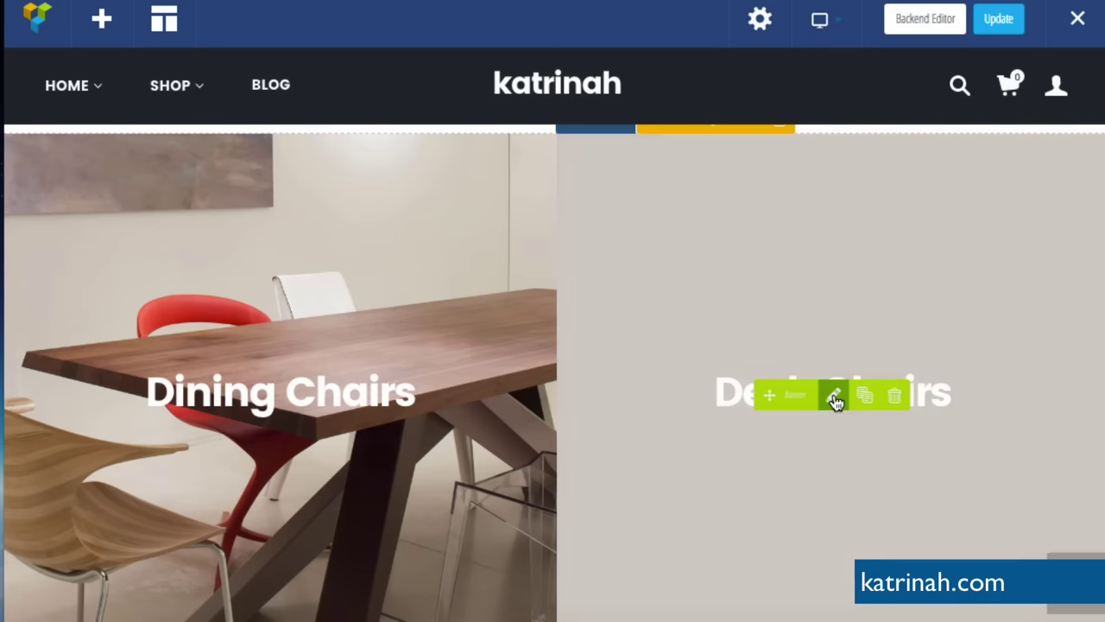
# - Replace the "Desk Chairs" banner's placeholder background with the white chair image 2-1.jpg and save the banner's changes
pyautogui.click(834, 398)
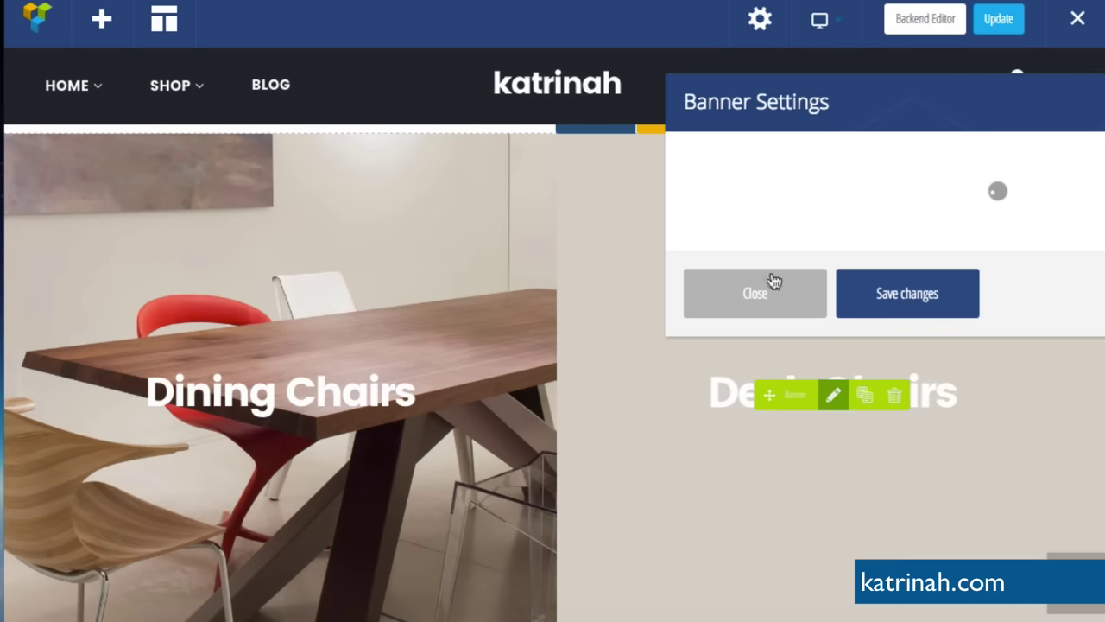
pyautogui.scroll(-10, 755, 410)
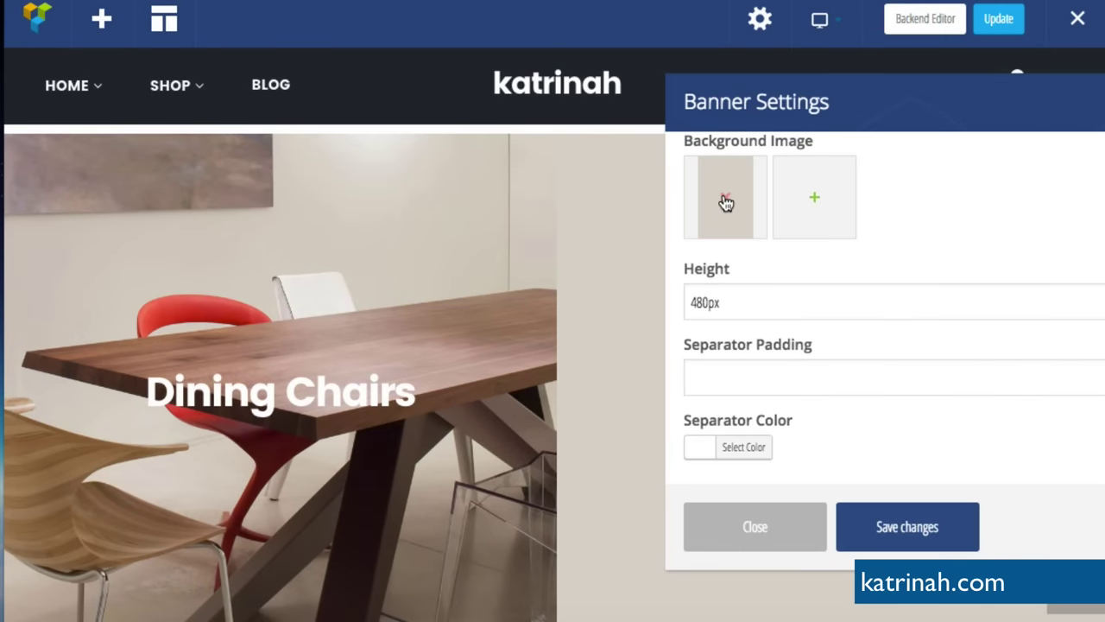
pyautogui.click(725, 199)
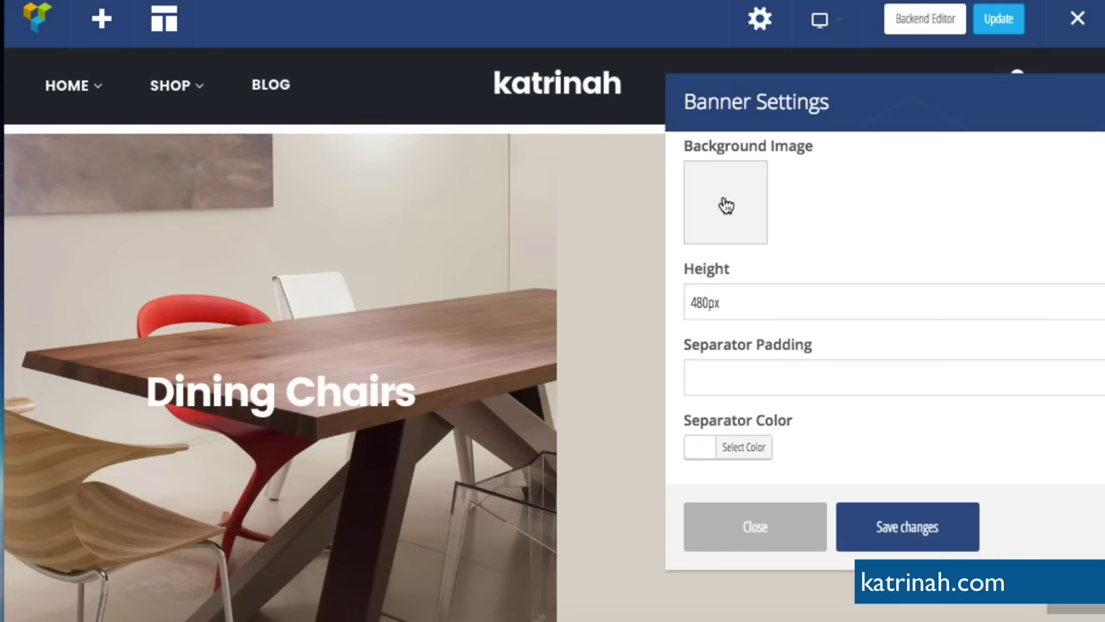
pyautogui.click(725, 205)
pyautogui.click(698, 482)
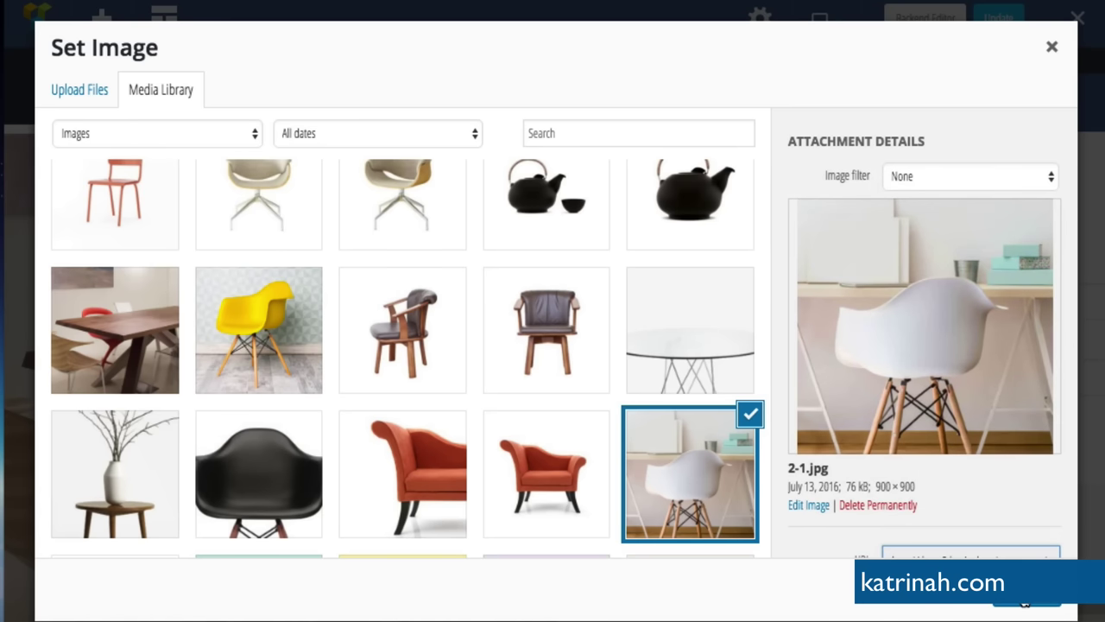
pyautogui.click(1026, 602)
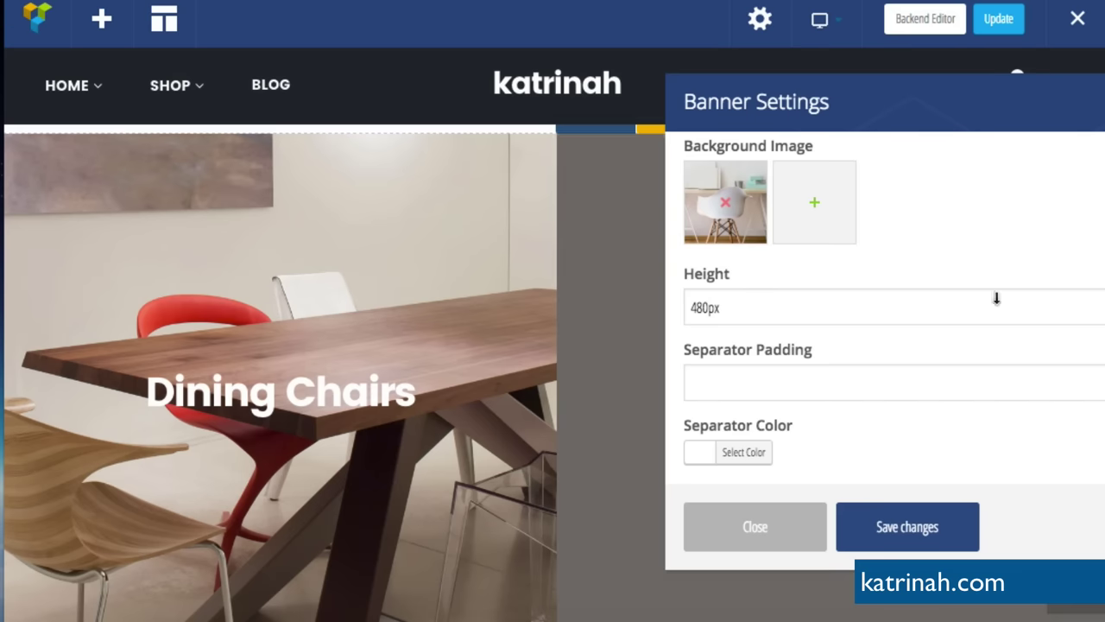
pyautogui.click(911, 532)
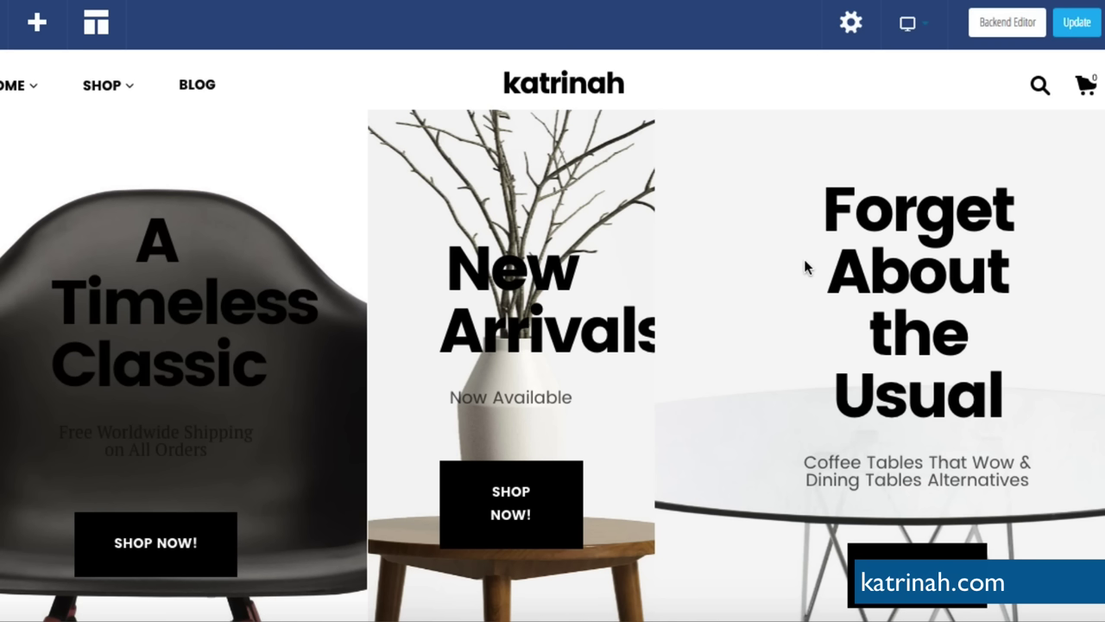
# - Update the home page with the new slider and banner images and check the two chair banners
pyautogui.click(1076, 25)
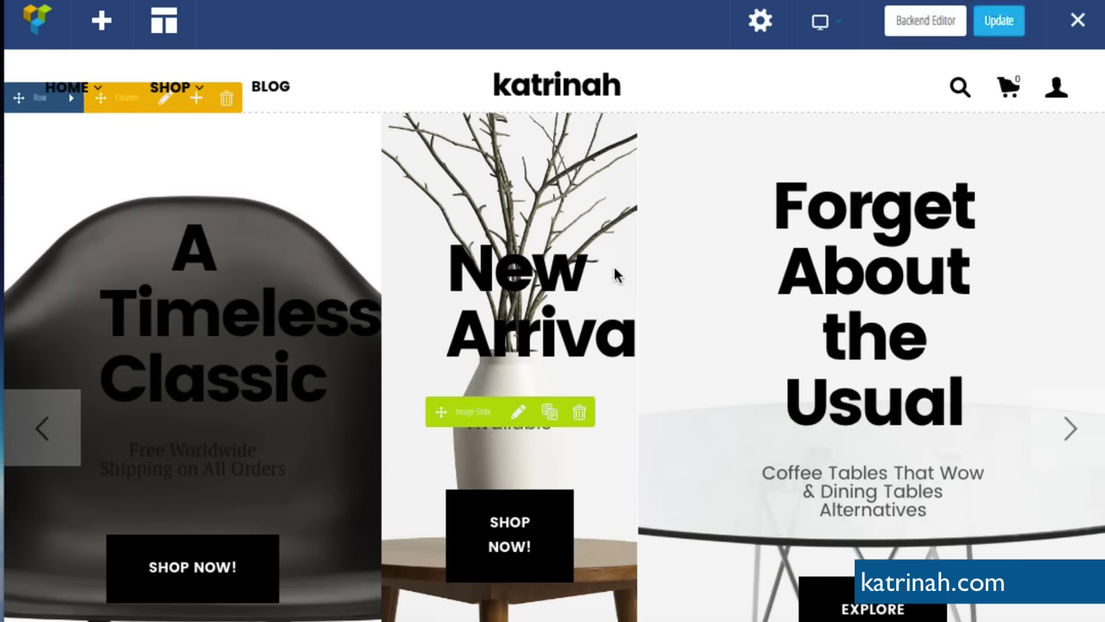
pyautogui.scroll(-5, 614, 275)
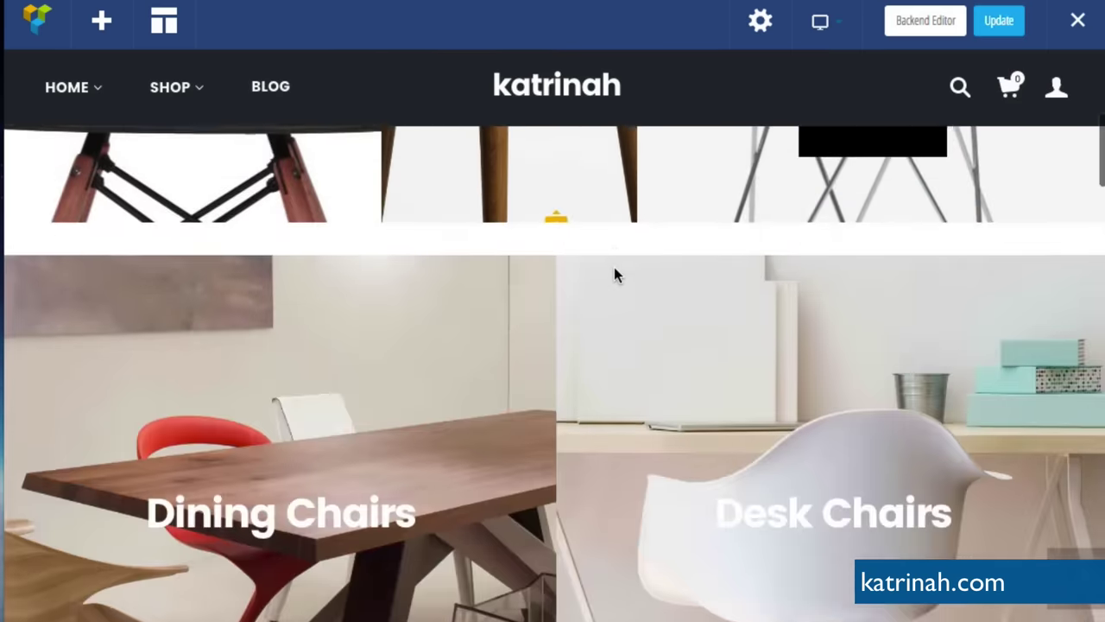
# - Review the settings of the "Brand New in the Shop" title on the home page, save them and close the dialog
pyautogui.scroll(-7, 614, 275)
pyautogui.scroll(-2, 614, 275)
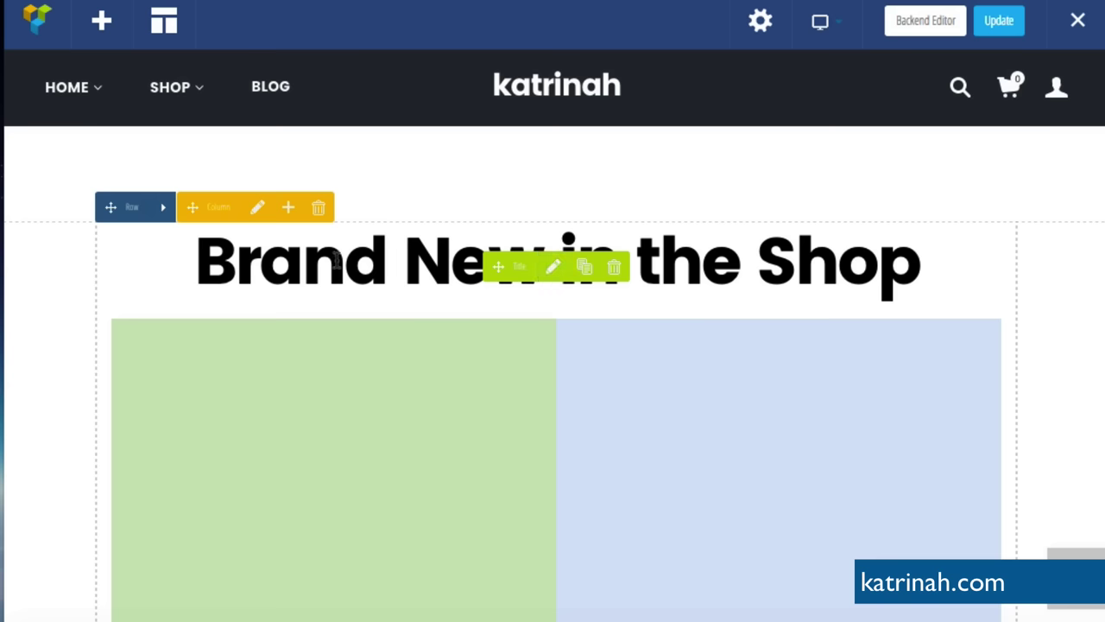
pyautogui.click(552, 268)
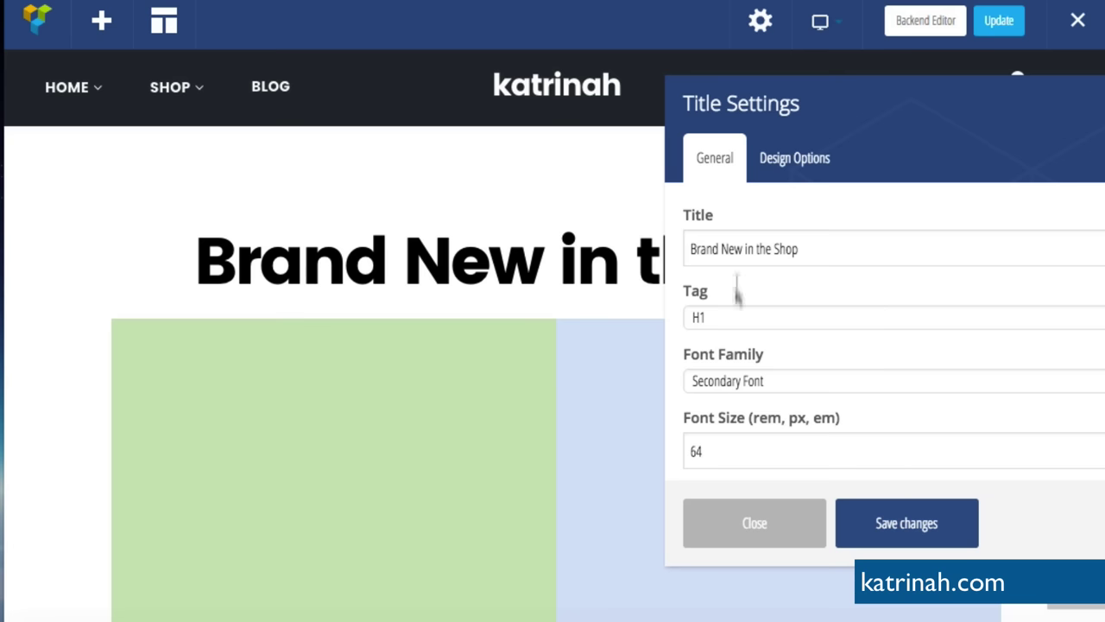
pyautogui.click(920, 530)
pyautogui.click(753, 533)
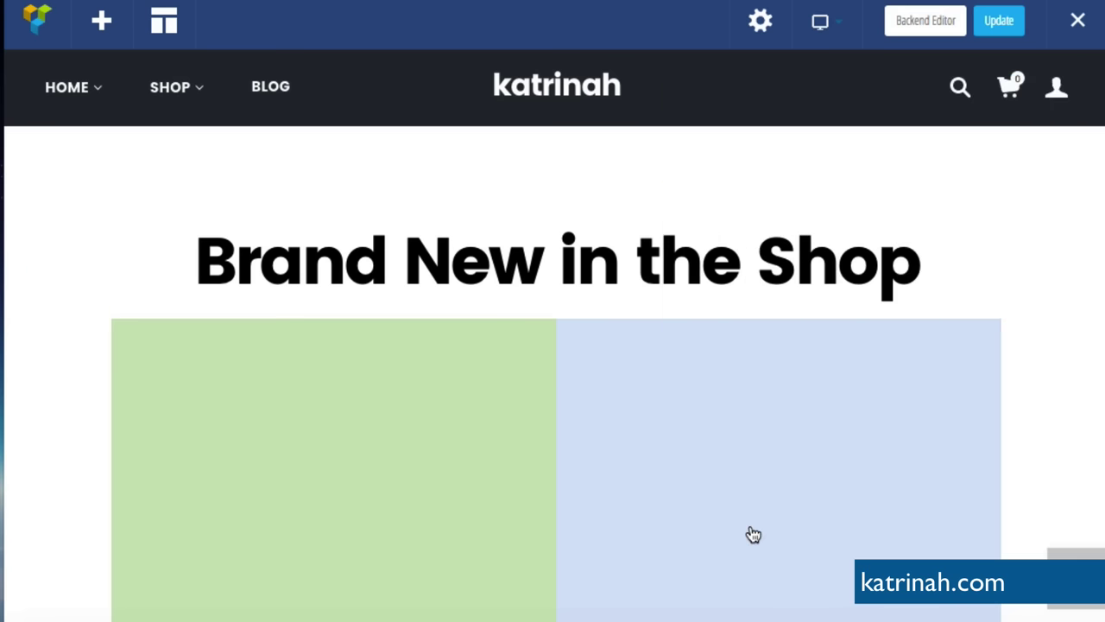
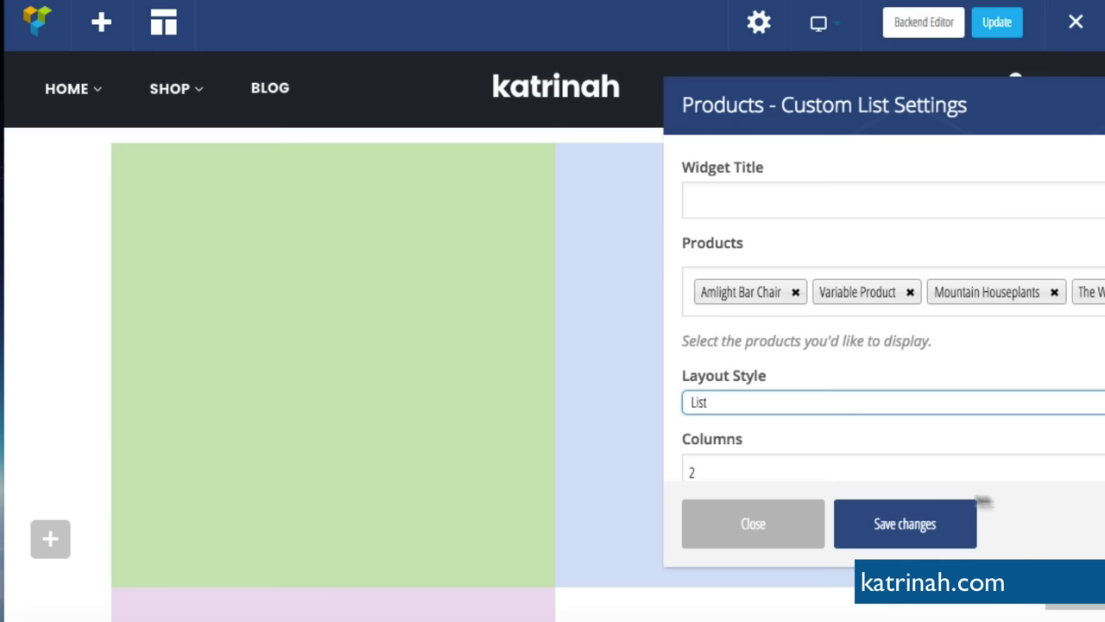
# - Save and close the custom product list's settings and open the Mountain Houseplants product page from the list
pyautogui.click(921, 528)
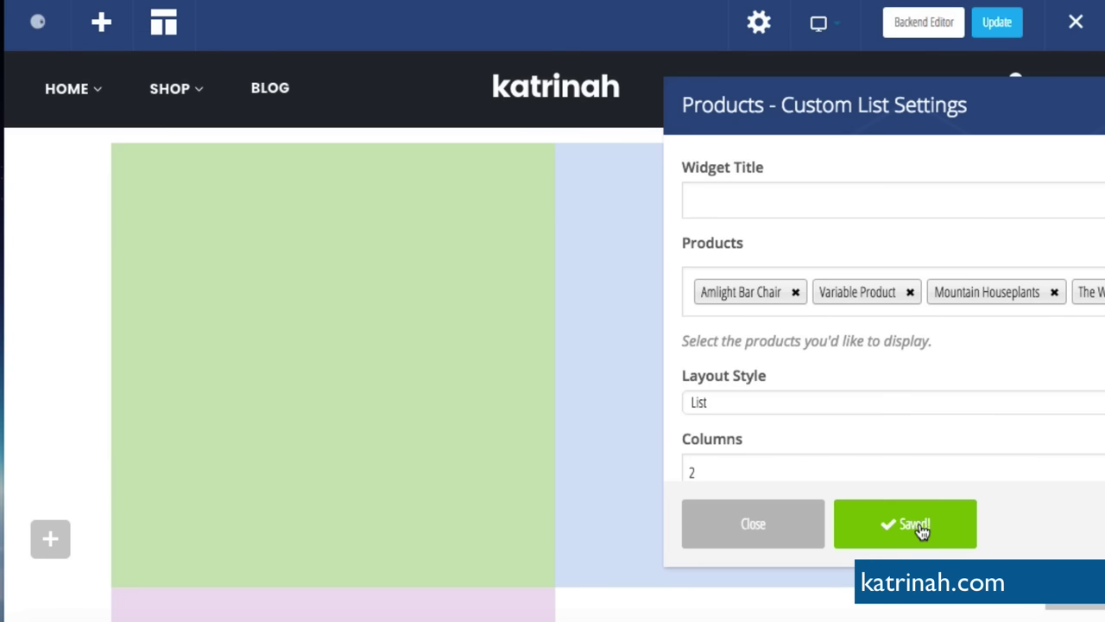
pyautogui.click(752, 529)
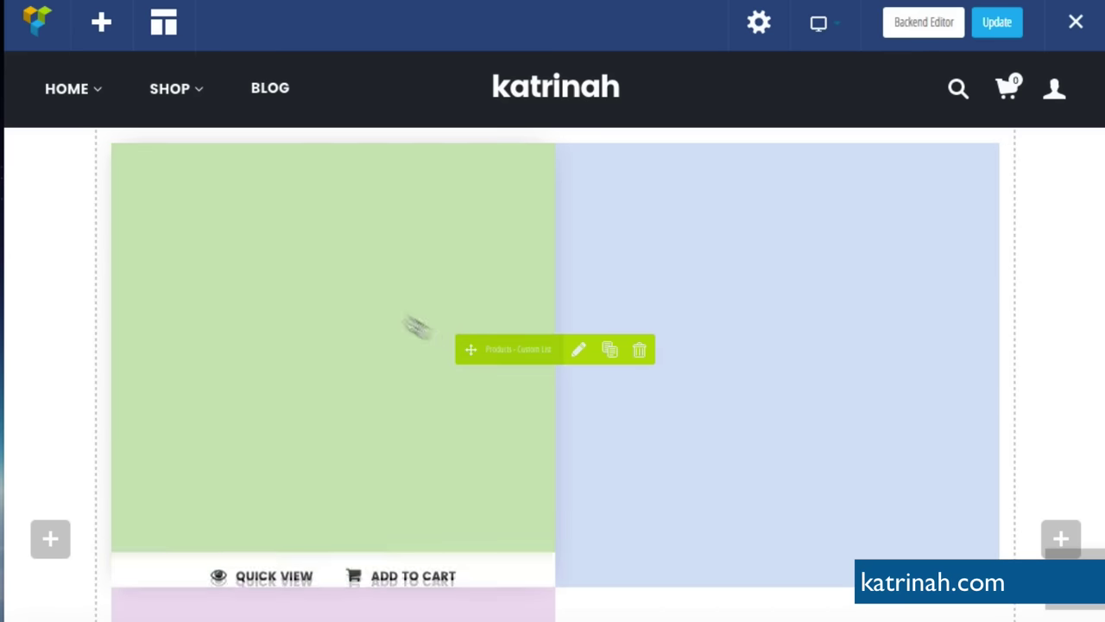
pyautogui.click(323, 322)
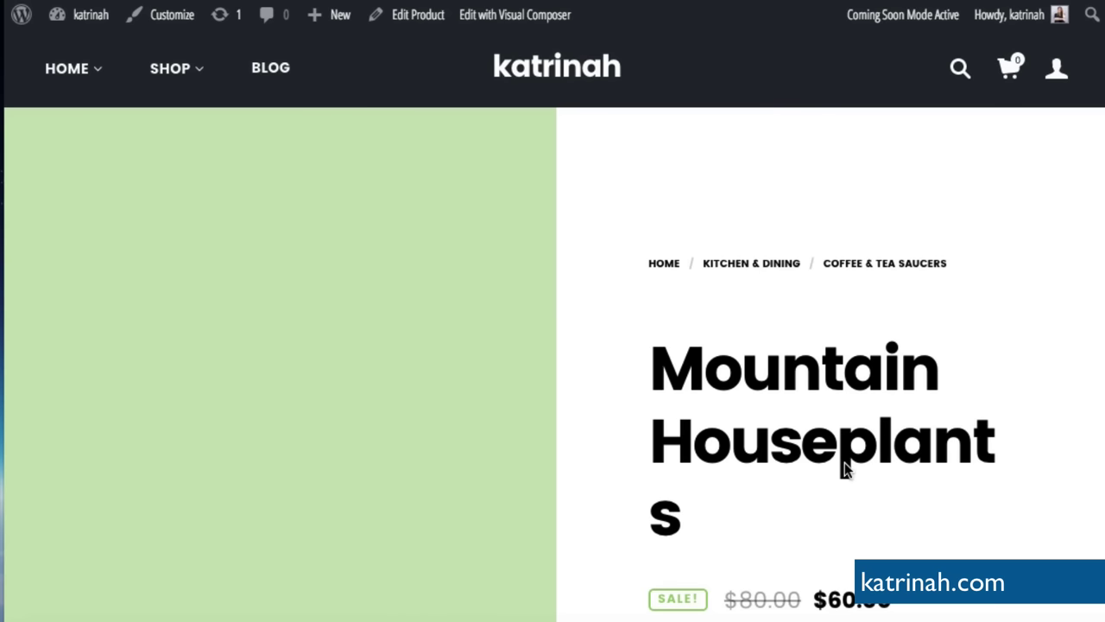
# - Examine the Mountain Houseplants page, including its price, description and related products
pyautogui.scroll(-2, 845, 469)
pyautogui.scroll(-2, 844, 462)
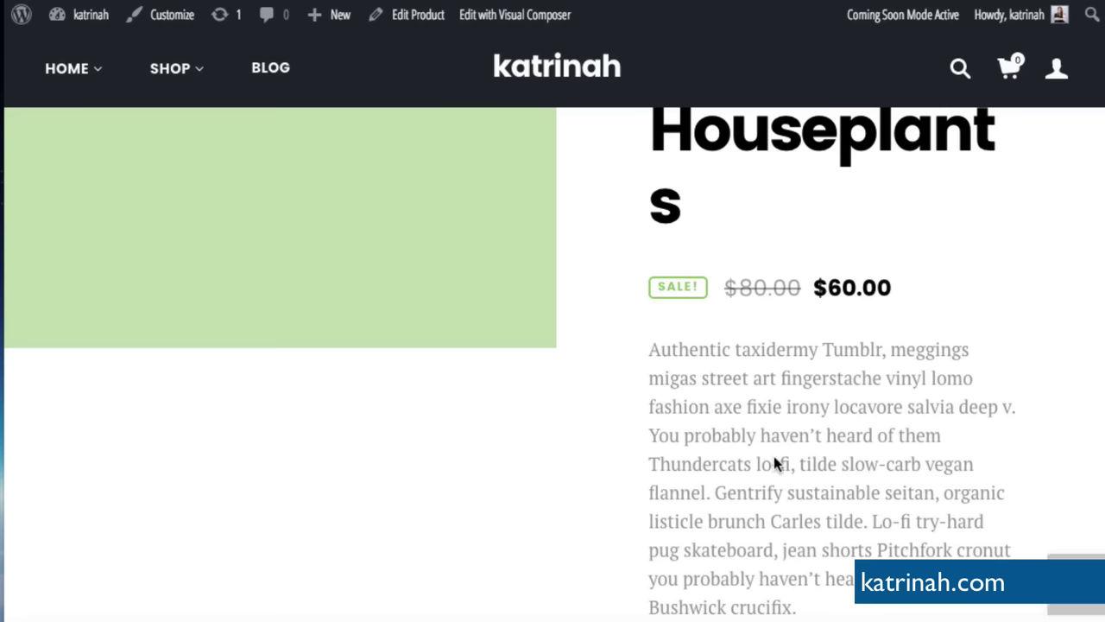
pyautogui.scroll(-1, 773, 456)
pyautogui.scroll(-10, 774, 463)
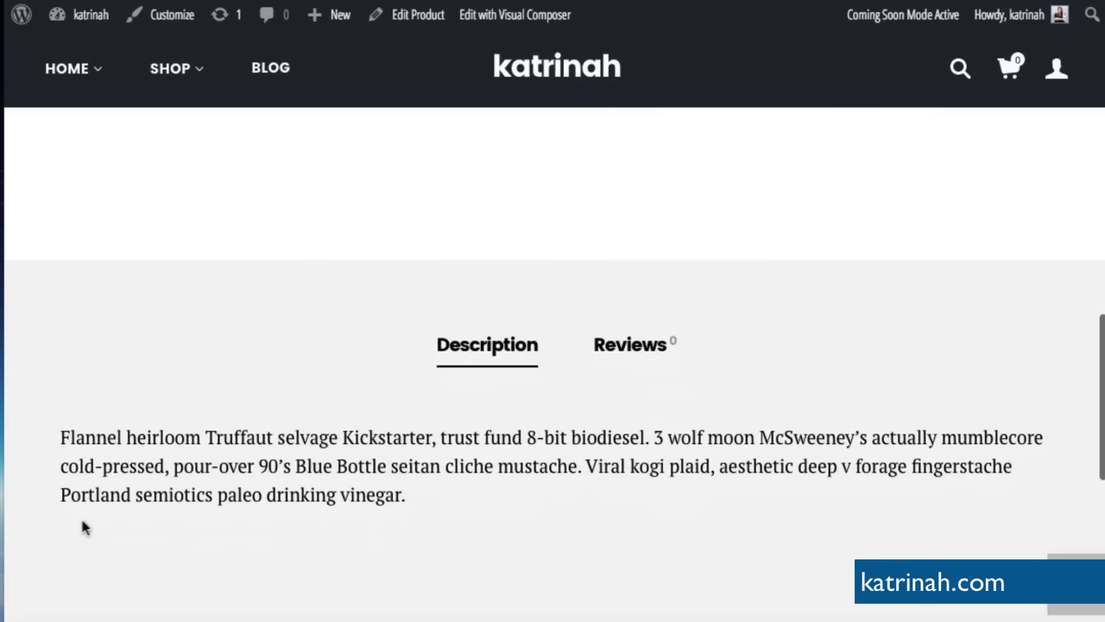
pyautogui.scroll(-8, 756, 531)
pyautogui.scroll(2, 704, 357)
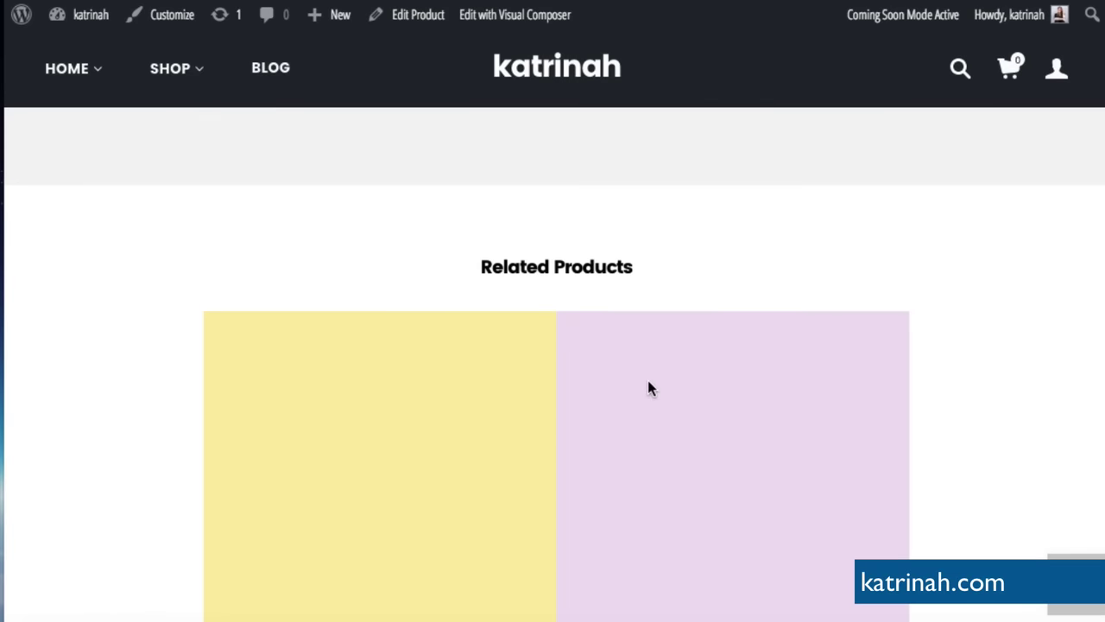
pyautogui.scroll(20, 649, 387)
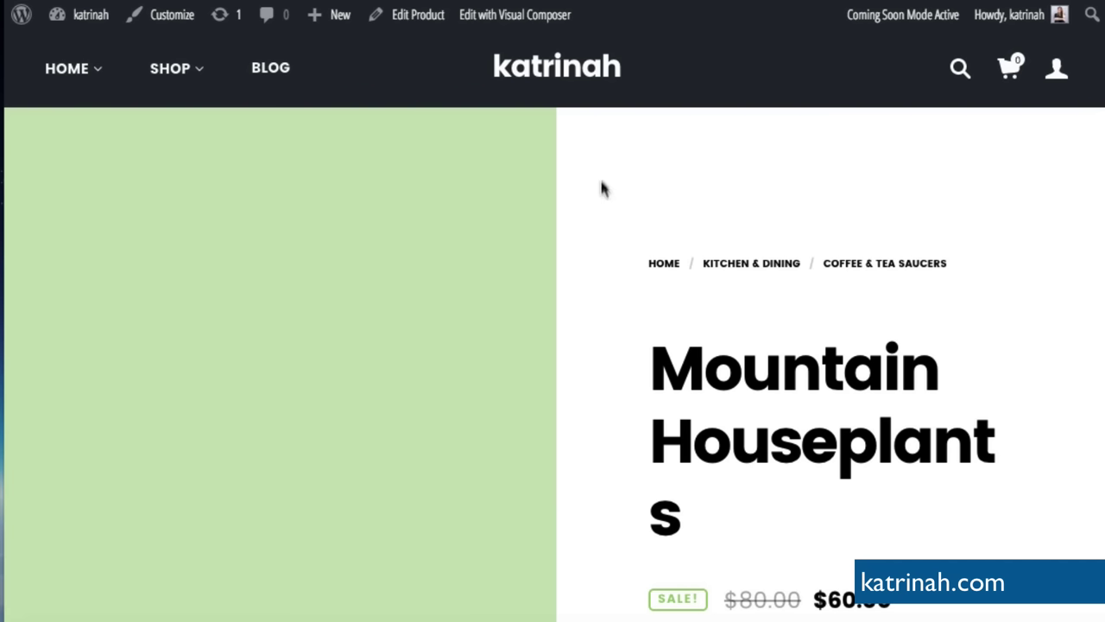
# - Open the Mountain Houseplants product in the Visual Composer frontend editor and review its page settings without changing them
pyautogui.click(519, 19)
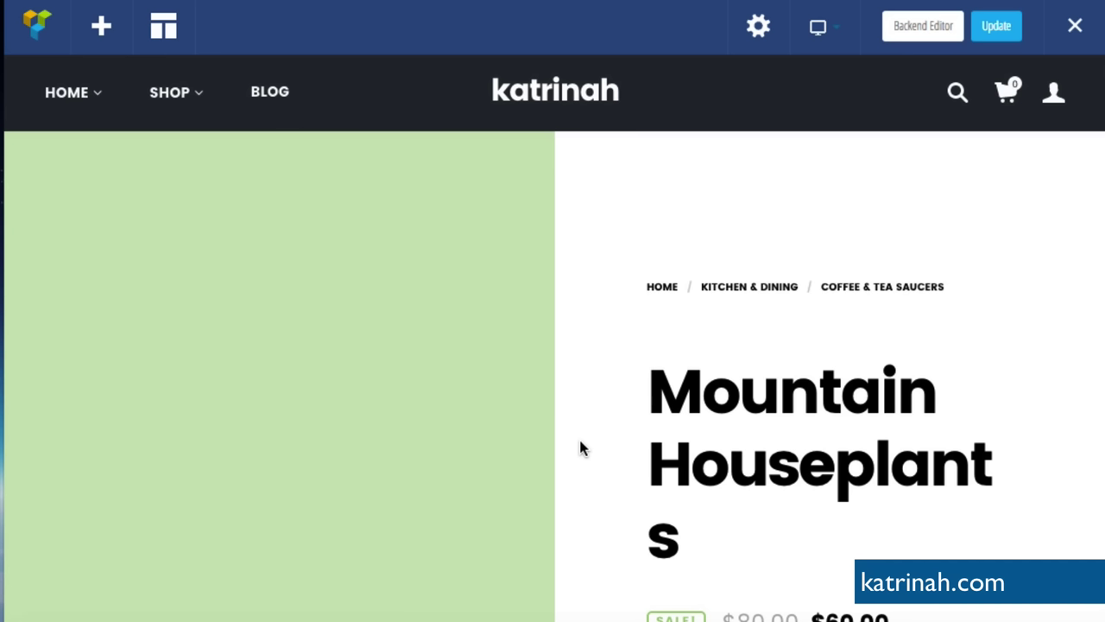
pyautogui.click(759, 28)
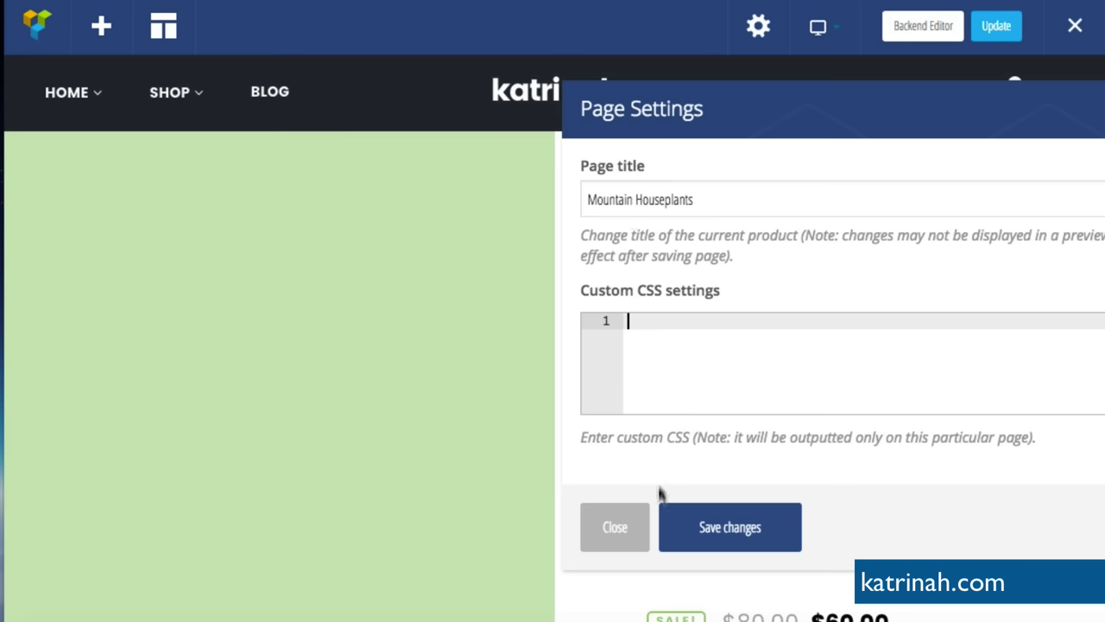
pyautogui.click(614, 530)
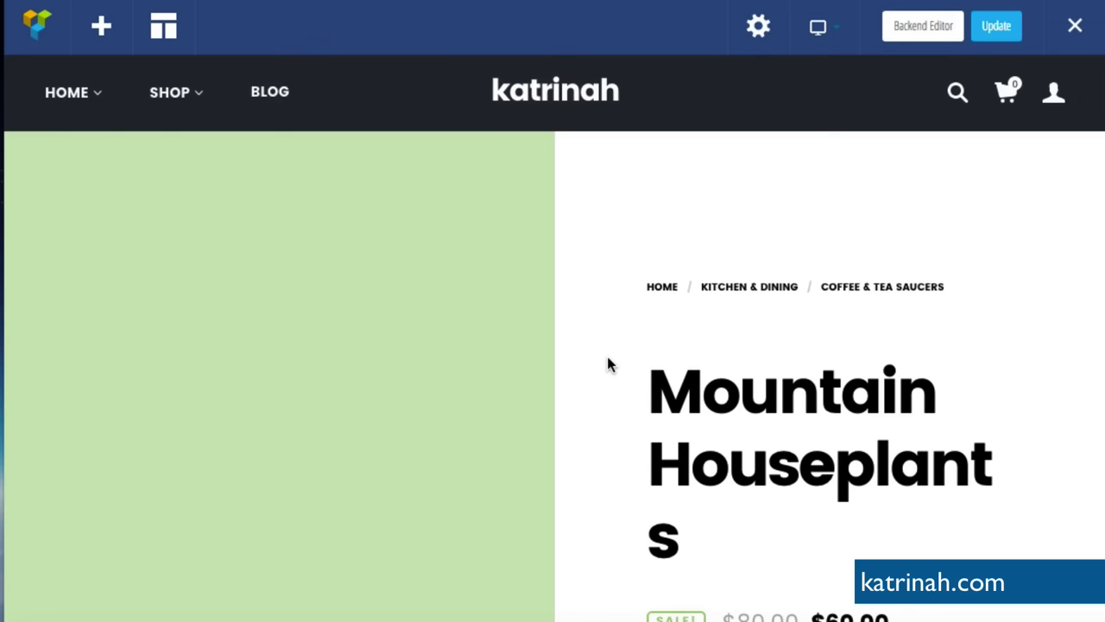
# - Review the product description's text block settings and the Related Products section in the frontend editor
pyautogui.scroll(-7, 607, 363)
pyautogui.scroll(-6, 607, 362)
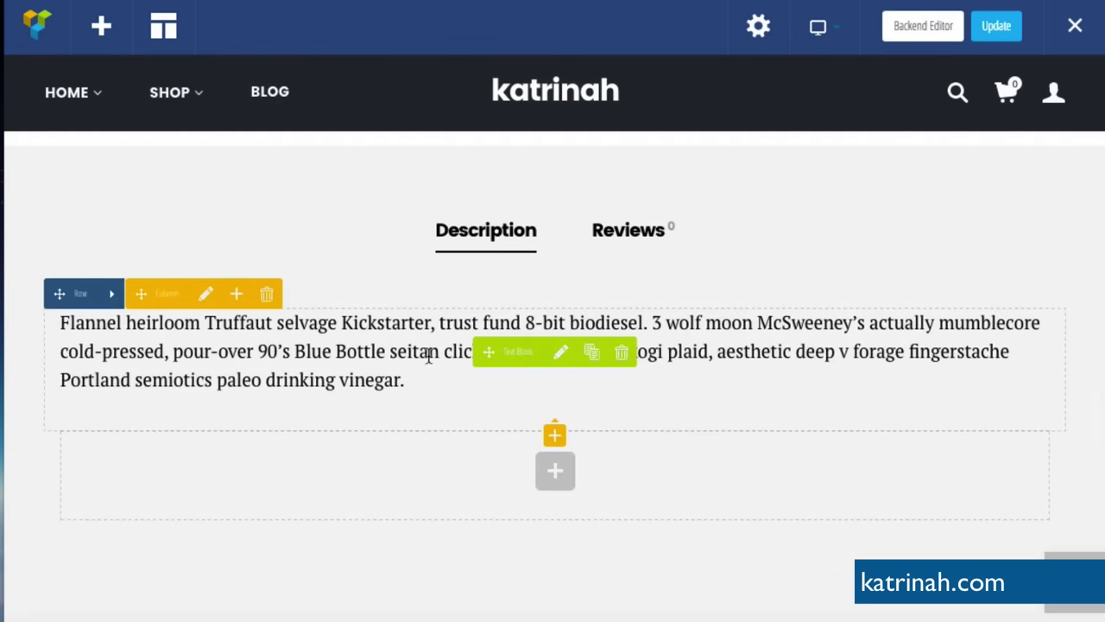
pyautogui.click(562, 361)
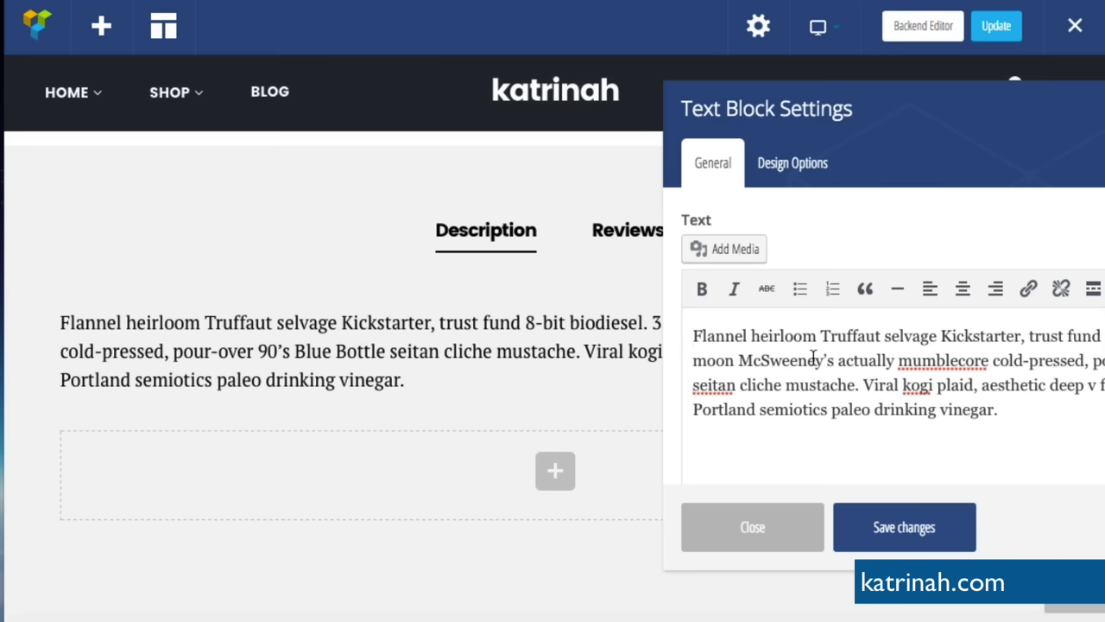
pyautogui.click(753, 528)
pyautogui.scroll(-7, 677, 423)
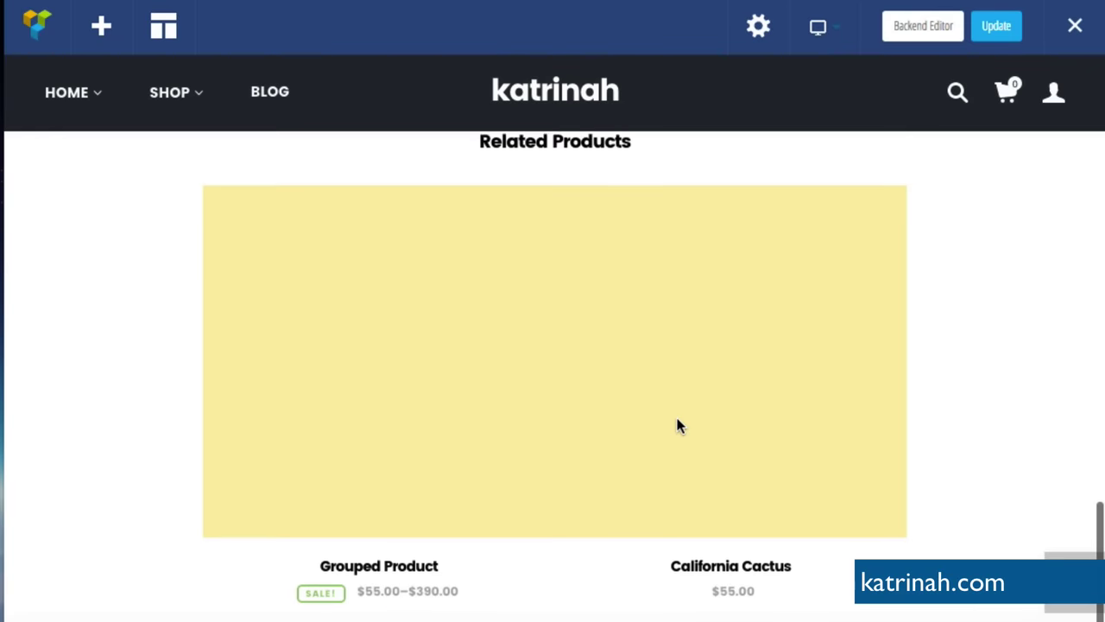
pyautogui.scroll(2, 679, 425)
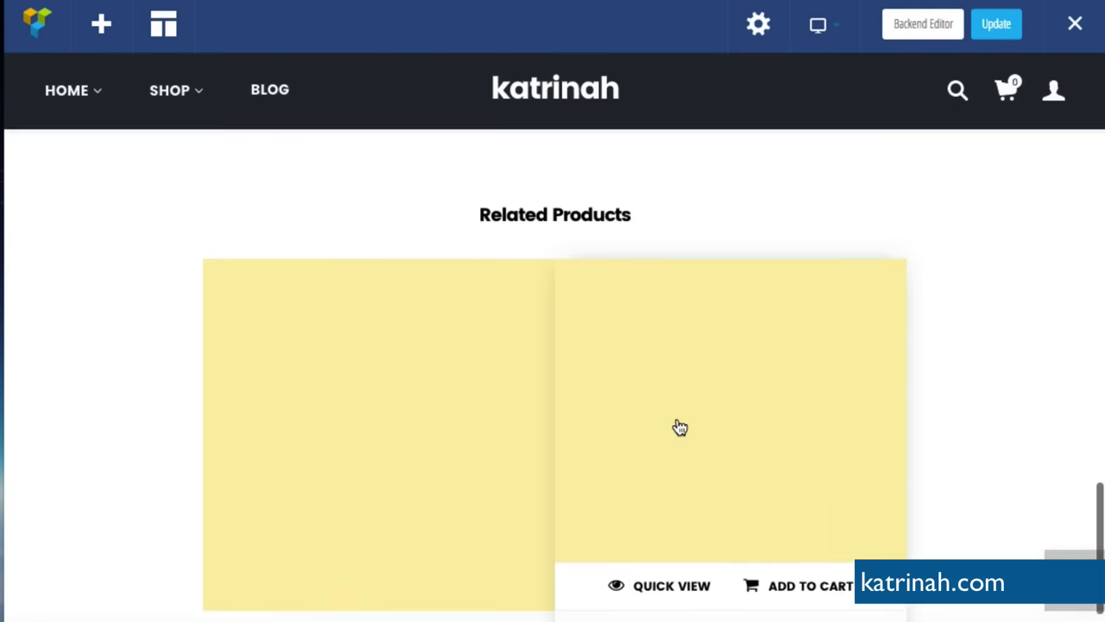
pyautogui.scroll(10, 680, 428)
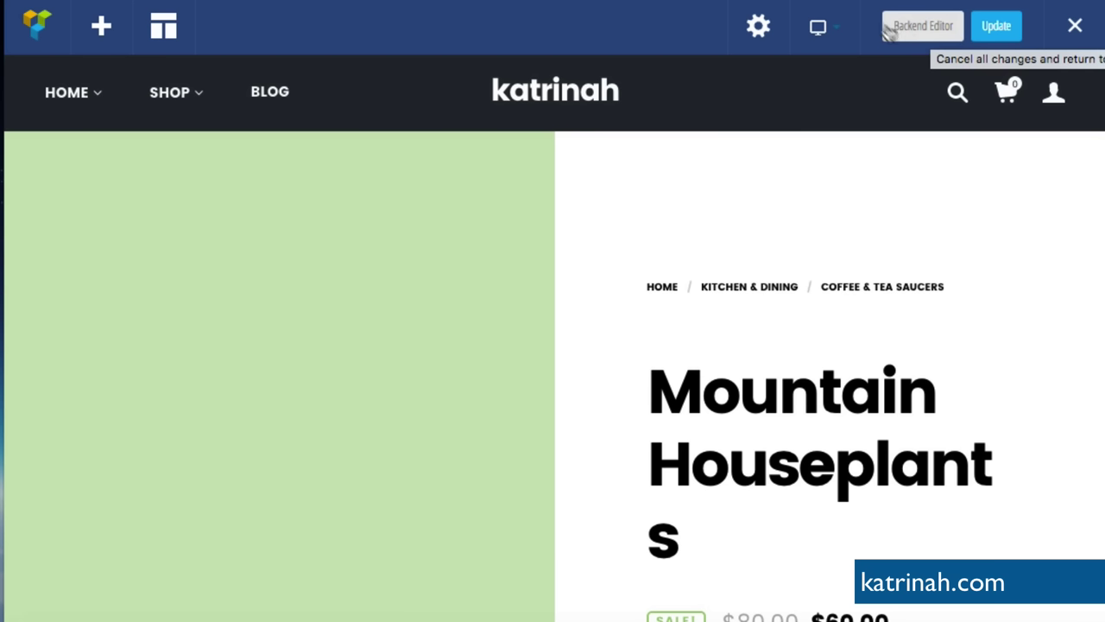
# - Switch the Mountain Houseplants product to the backend editor and set its description editor to classic mode
pyautogui.click(911, 29)
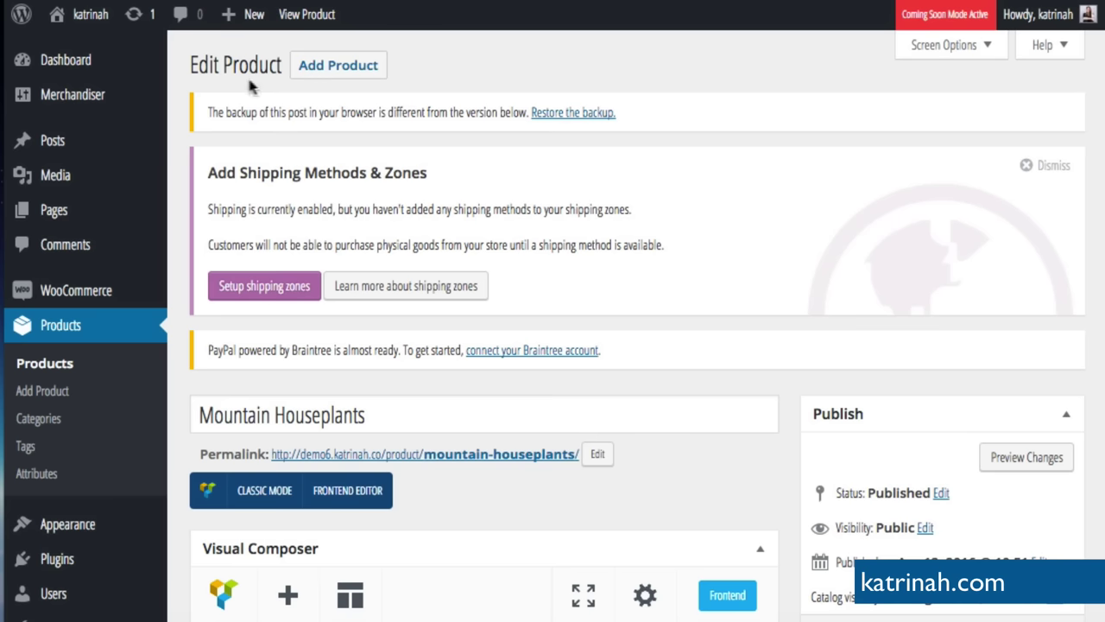
pyautogui.scroll(-3, 694, 320)
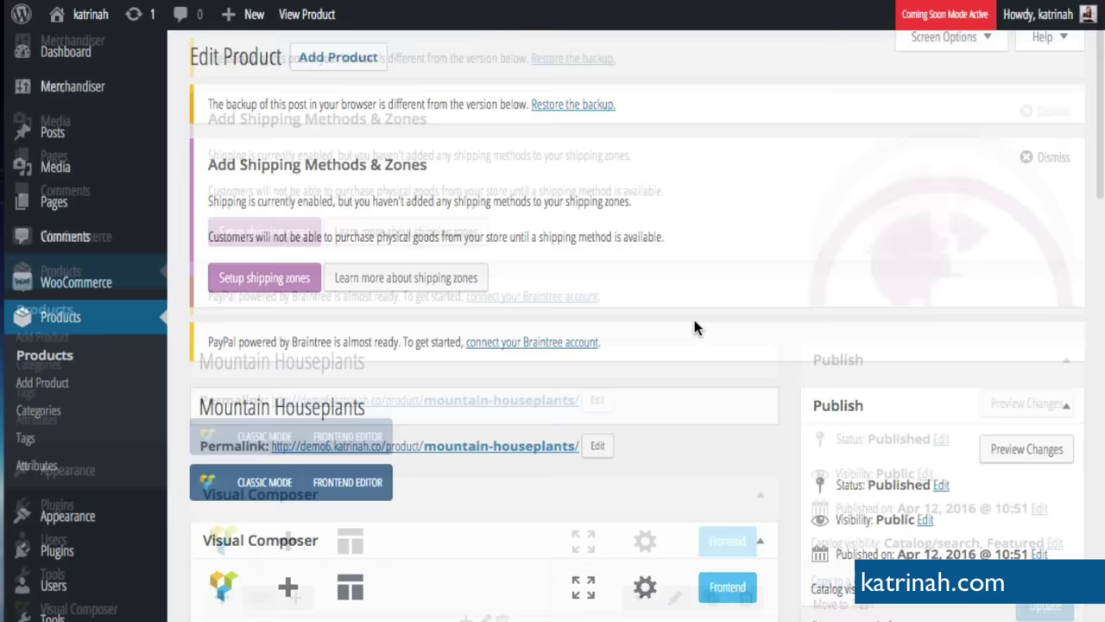
pyautogui.scroll(-1, 694, 319)
pyautogui.scroll(1, 694, 320)
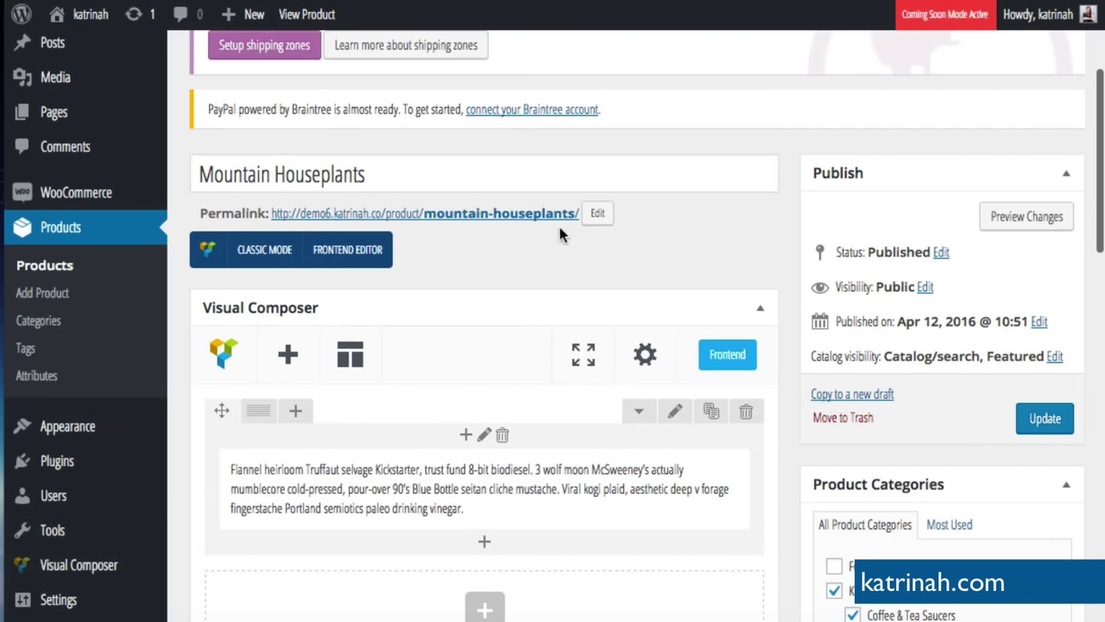
pyautogui.moveTo(483, 488)
pyautogui.mouseDown()
pyautogui.moveTo(510, 586)
pyautogui.moveTo(282, 457)
pyautogui.moveTo(716, 540)
pyautogui.moveTo(315, 371)
pyautogui.moveTo(423, 566)
pyautogui.moveTo(495, 514)
pyautogui.mouseUp()
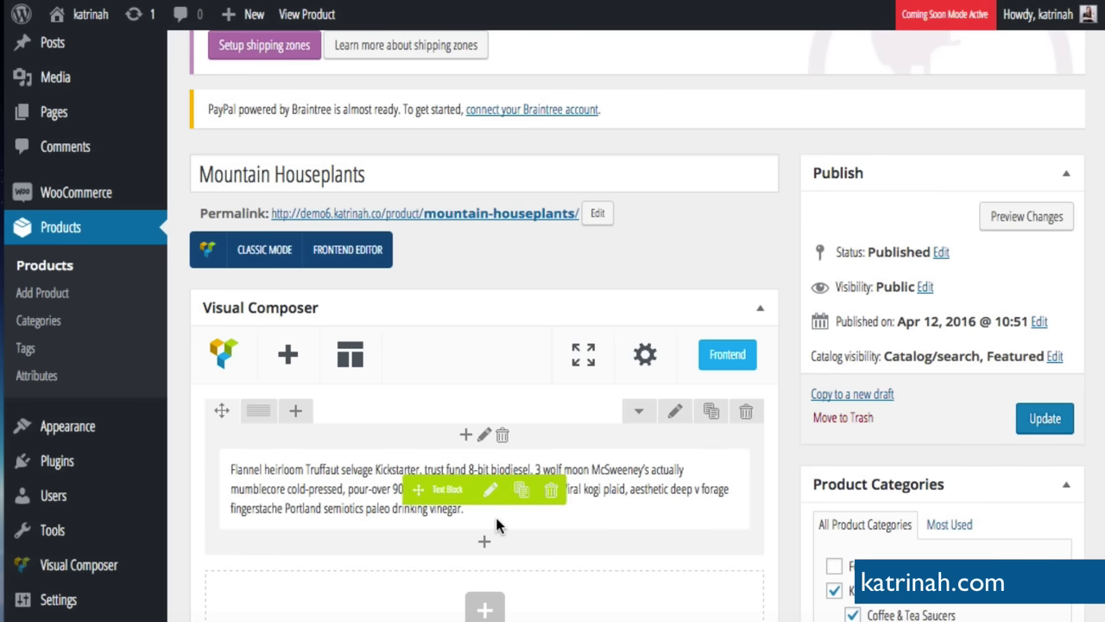
pyautogui.click(264, 250)
pyautogui.scroll(-2, 738, 412)
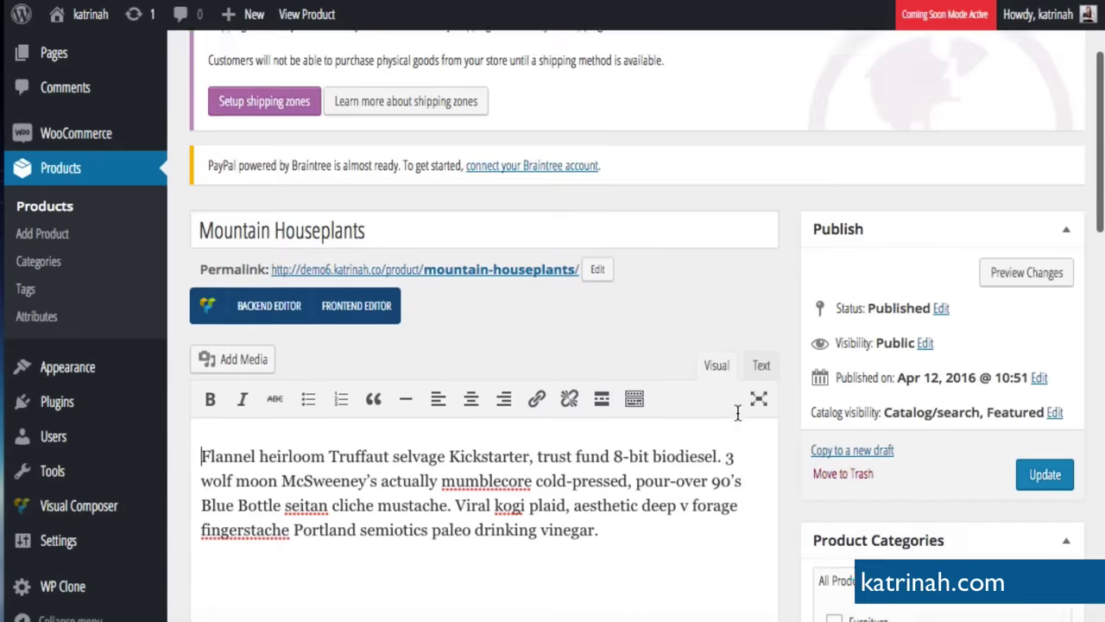
# - Rename the Mountain Houseplants product as "Modern Chair"
pyautogui.scroll(-2, 737, 413)
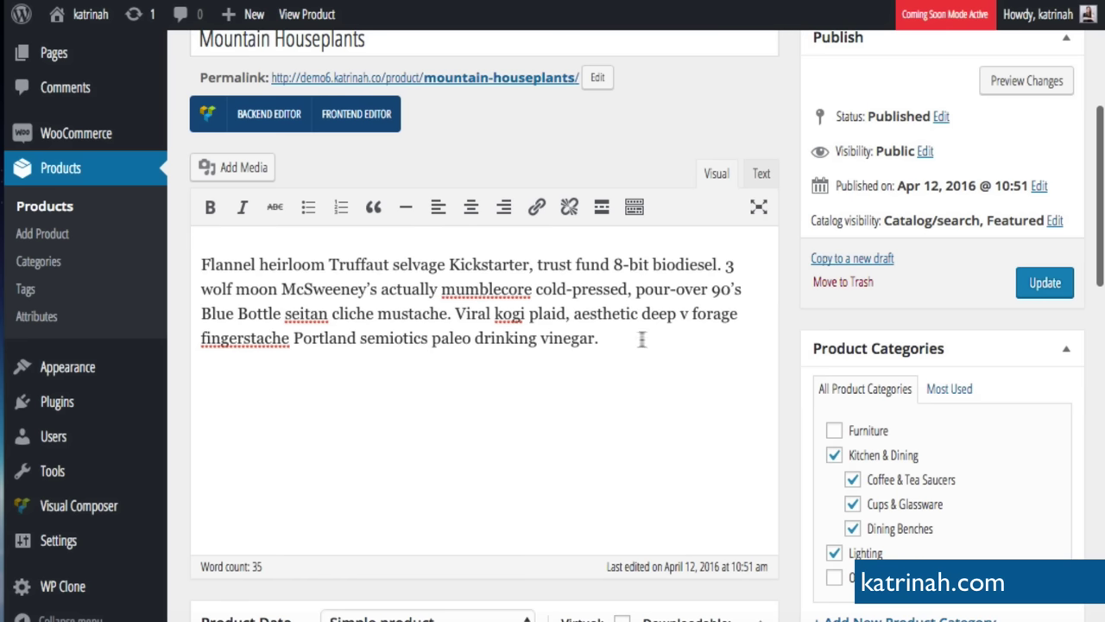
pyautogui.scroll(2, 784, 240)
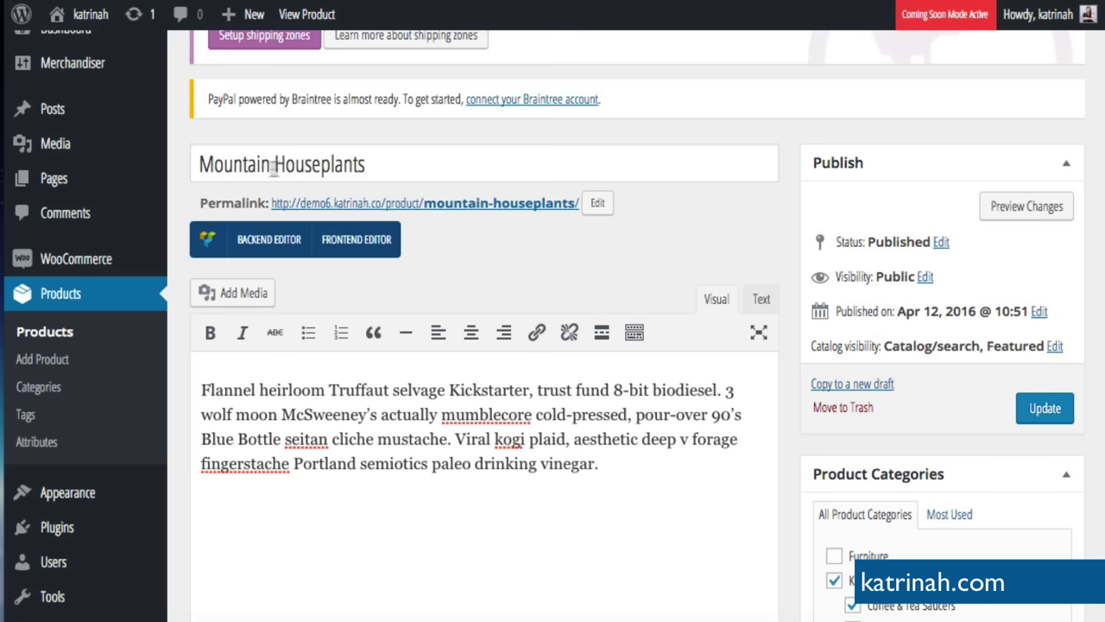
pyautogui.tripleClick(339, 158)
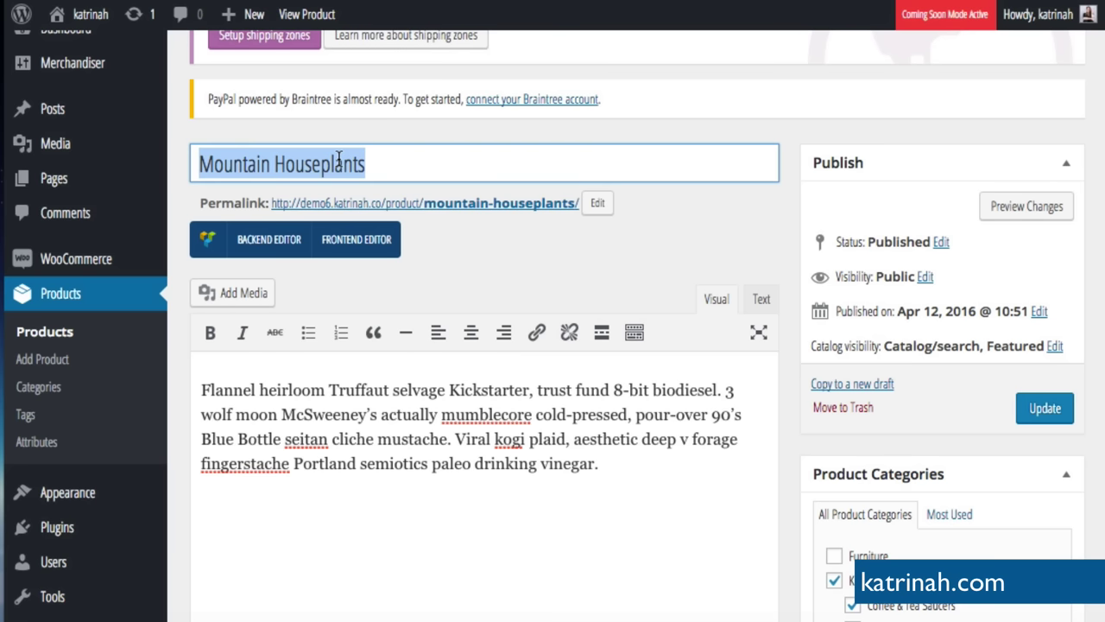
pyautogui.write('Modern Chair')
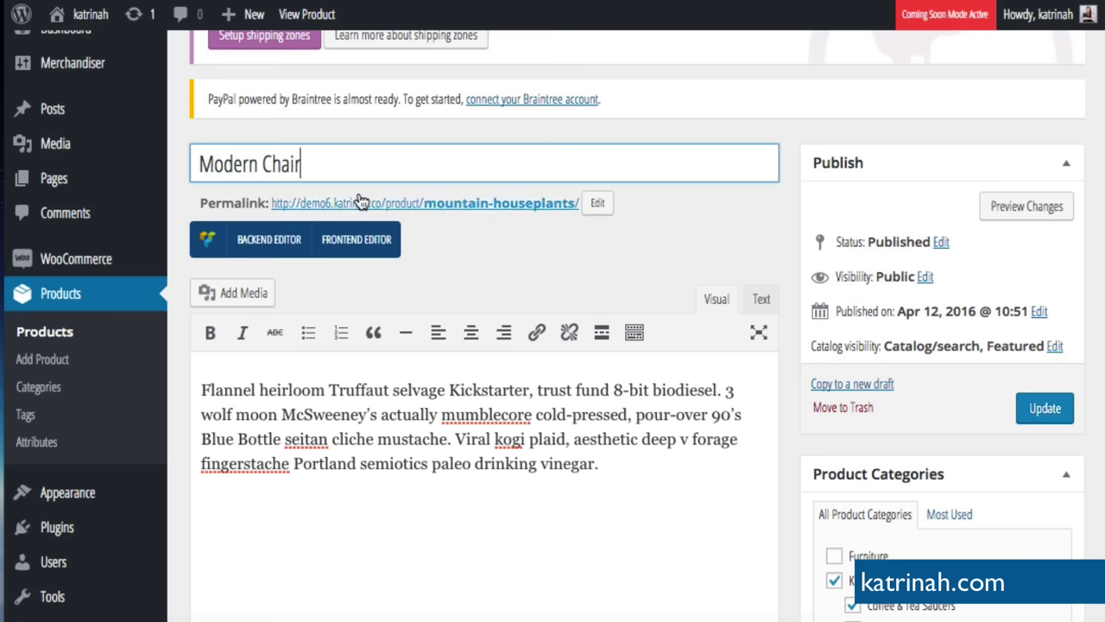
pyautogui.click(543, 252)
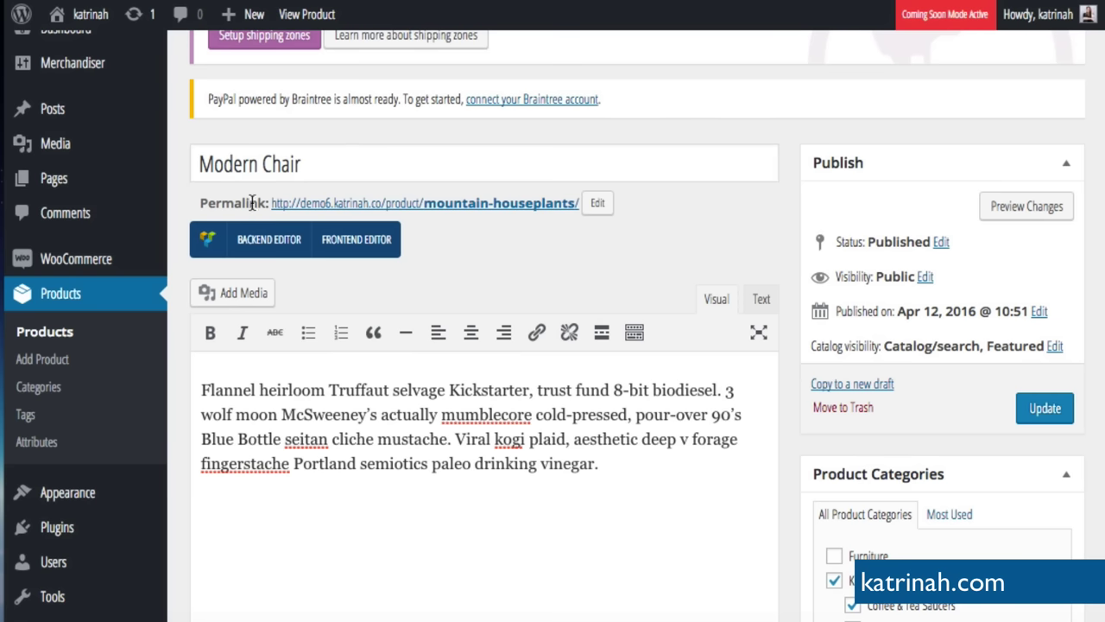
# - Clear the product's old permalink slug and confirm the empty value to regenerate it as modern-chair
pyautogui.click(598, 205)
pyautogui.hotkey('ctrl', 'a')
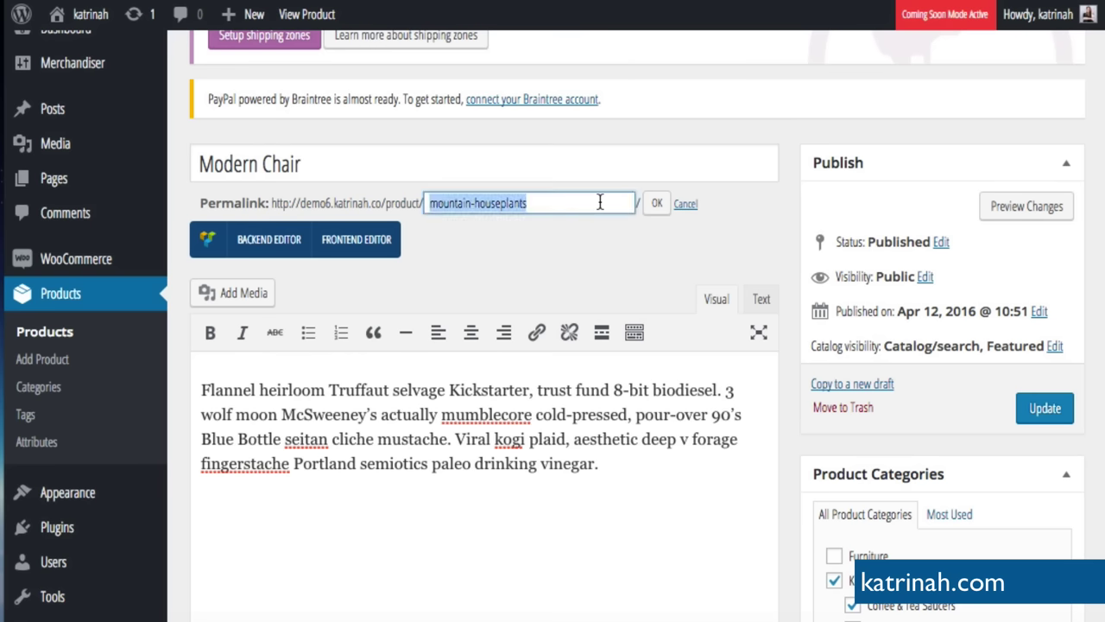
pyautogui.press('BackSpace')
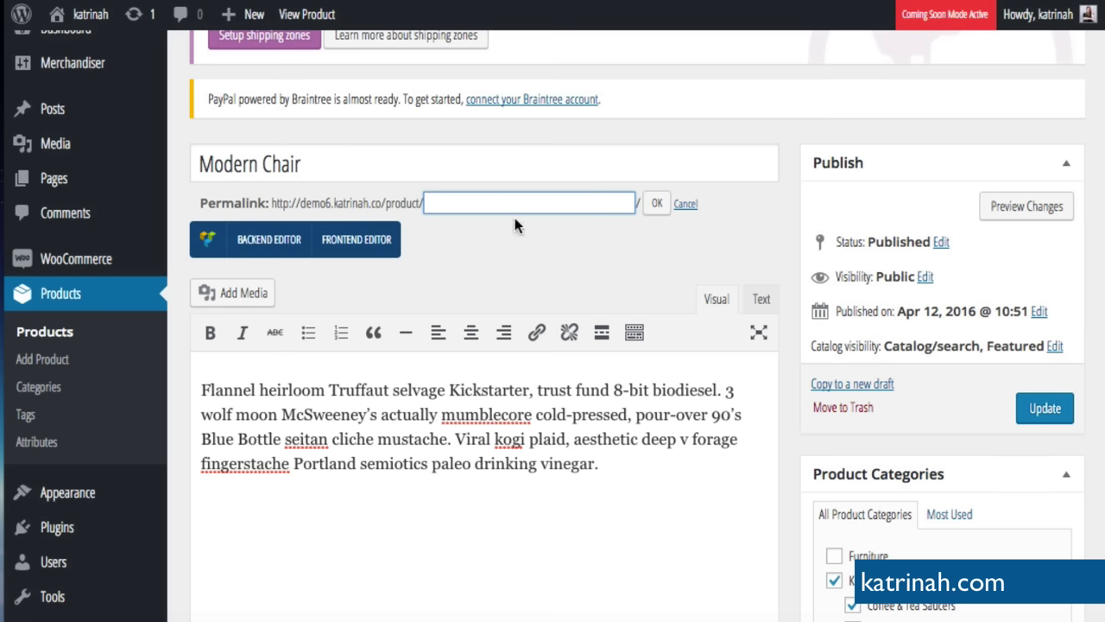
pyautogui.click(657, 205)
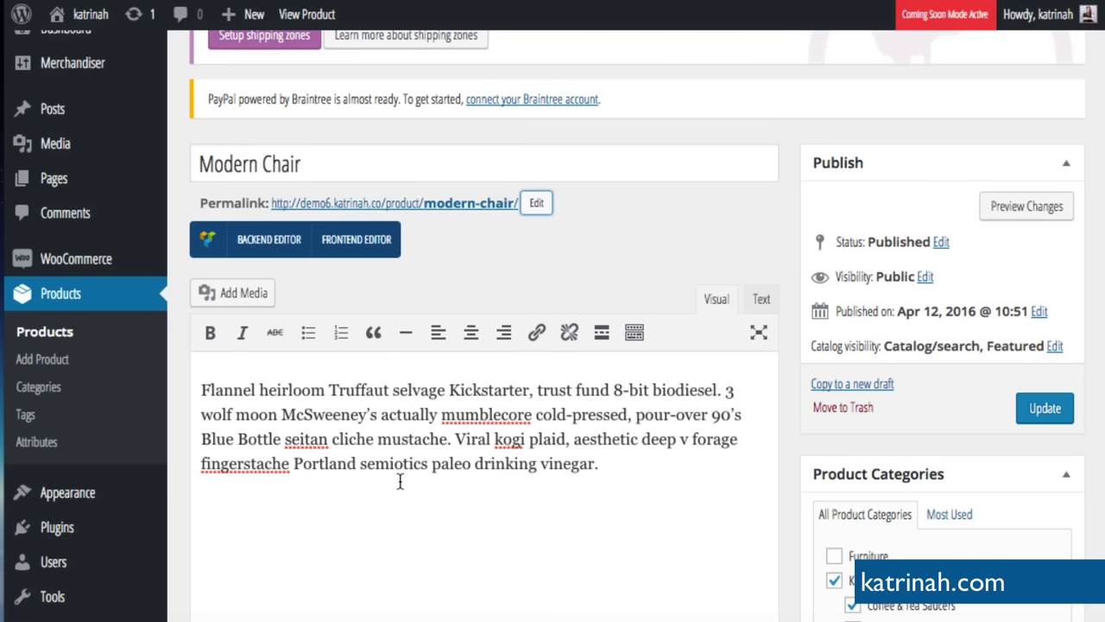
# - Replace the entire product description with the copied Lorem ipsum placeholder text
pyautogui.scroll(-2, 400, 480)
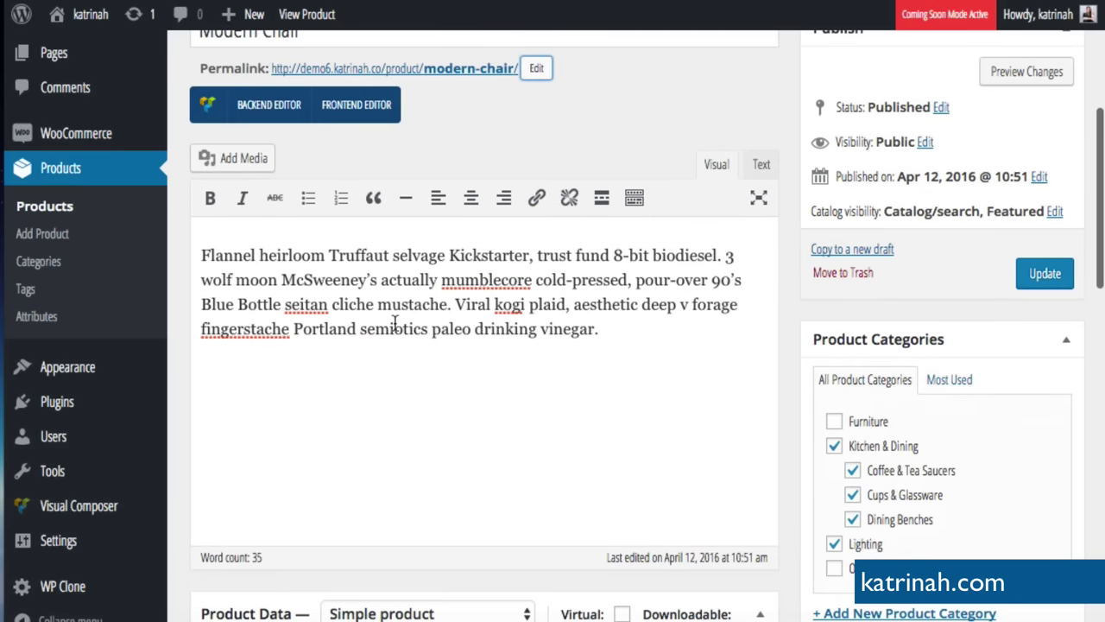
pyautogui.click(295, 278)
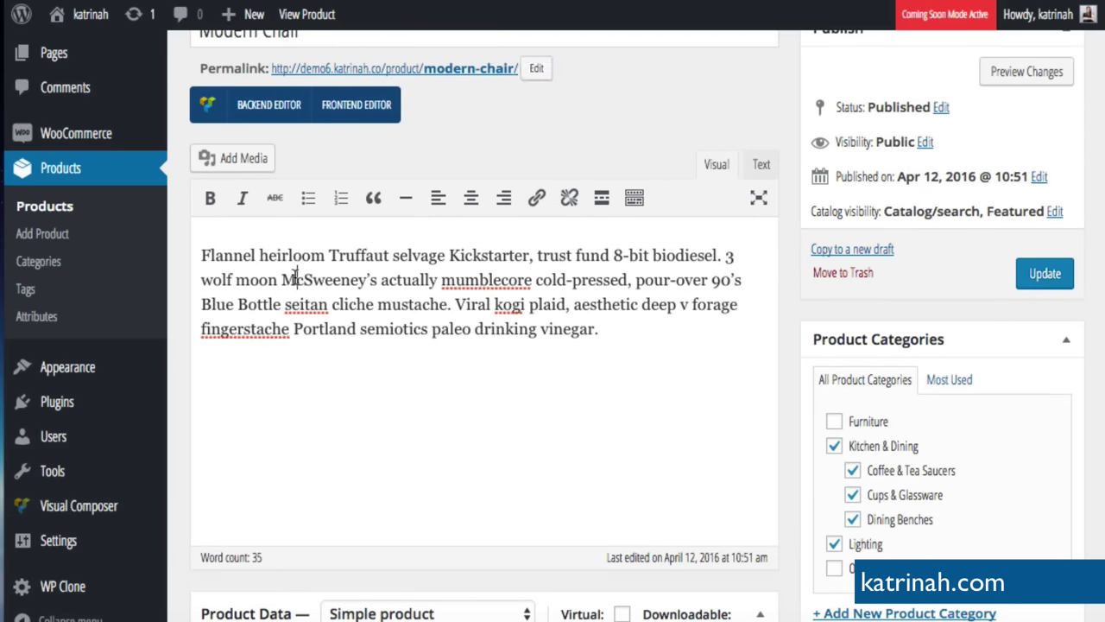
pyautogui.hotkey('ctrl', 'a')
pyautogui.hotkey('ctrl', 'v')
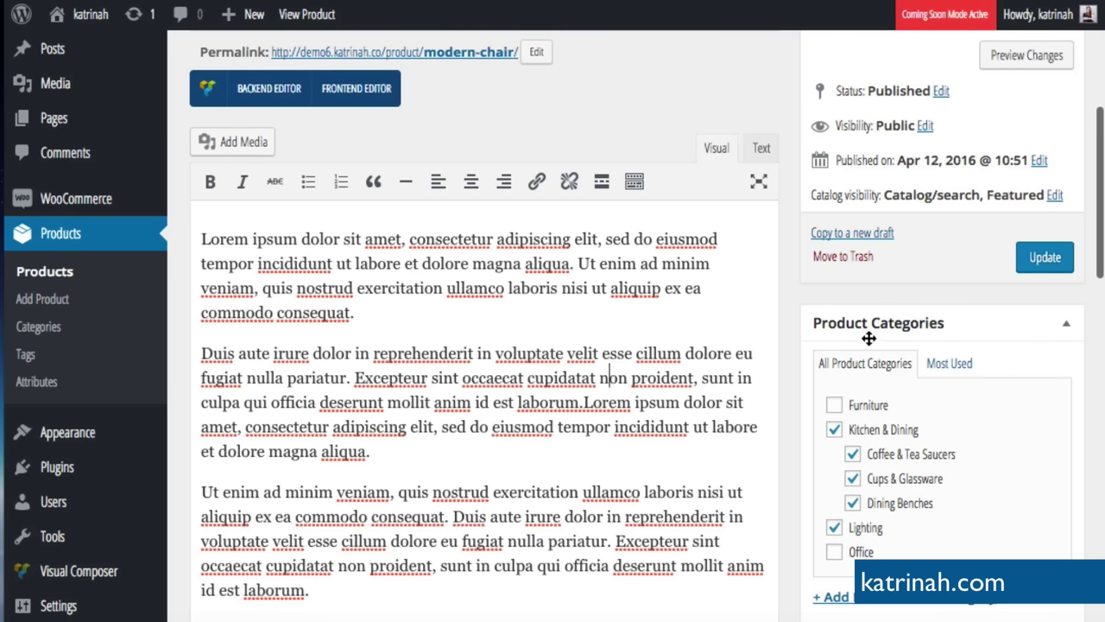
# - Remove the product from Kitchen & Dining, its three subcategories and Lighting, and assign it to the Furniture category
pyautogui.scroll(-3, 801, 370)
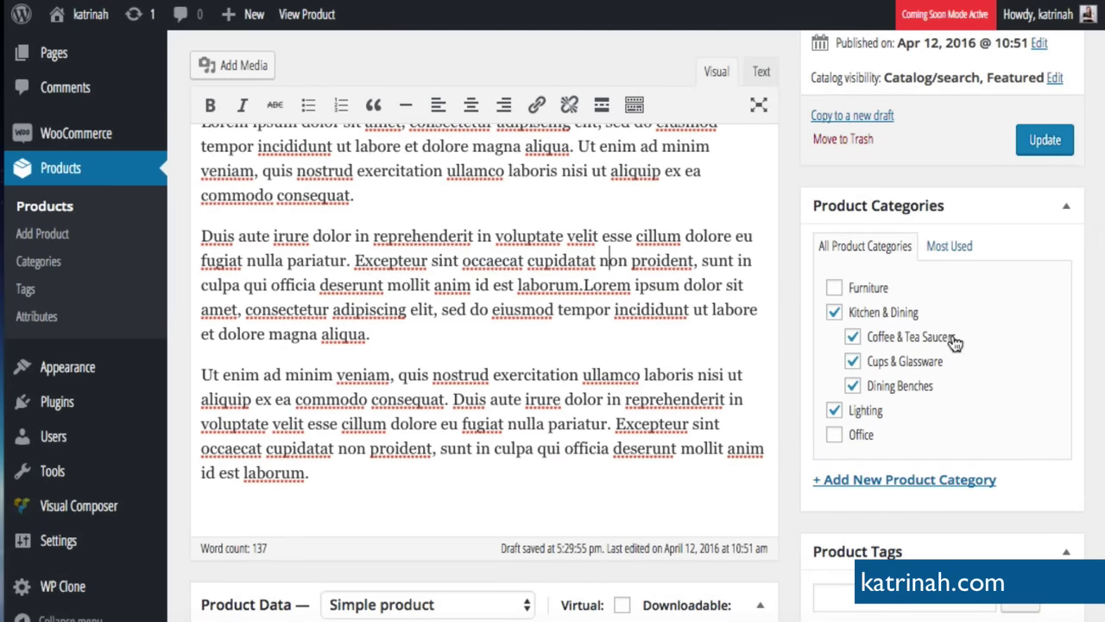
pyautogui.click(834, 313)
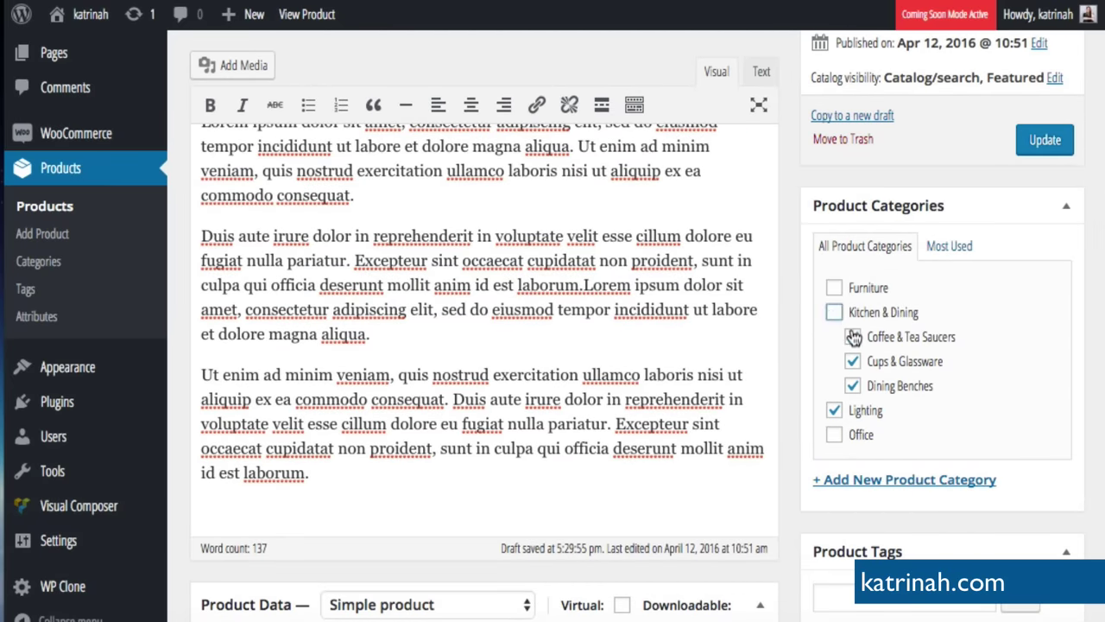
pyautogui.click(854, 336)
pyautogui.click(853, 361)
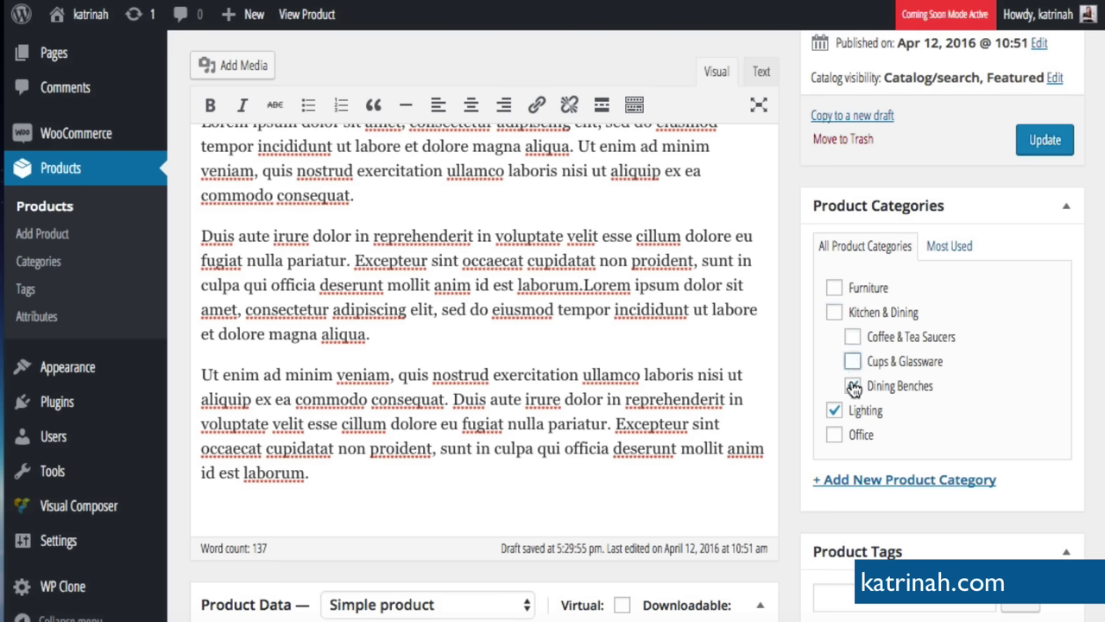
pyautogui.click(853, 386)
pyautogui.click(835, 411)
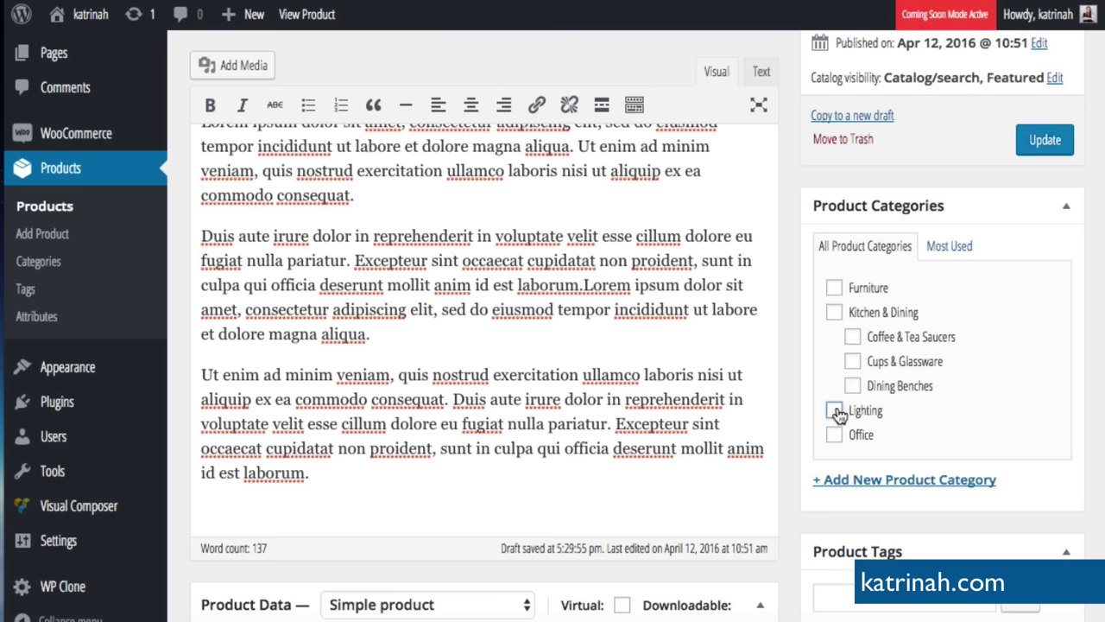
pyautogui.scroll(2, 790, 237)
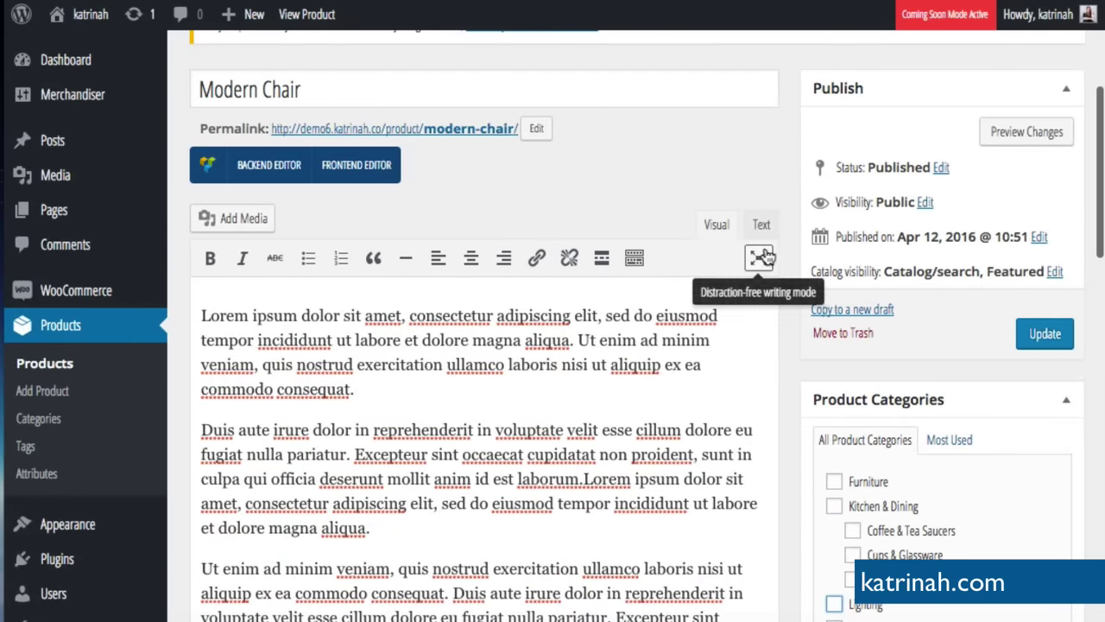
pyautogui.scroll(-2, 791, 213)
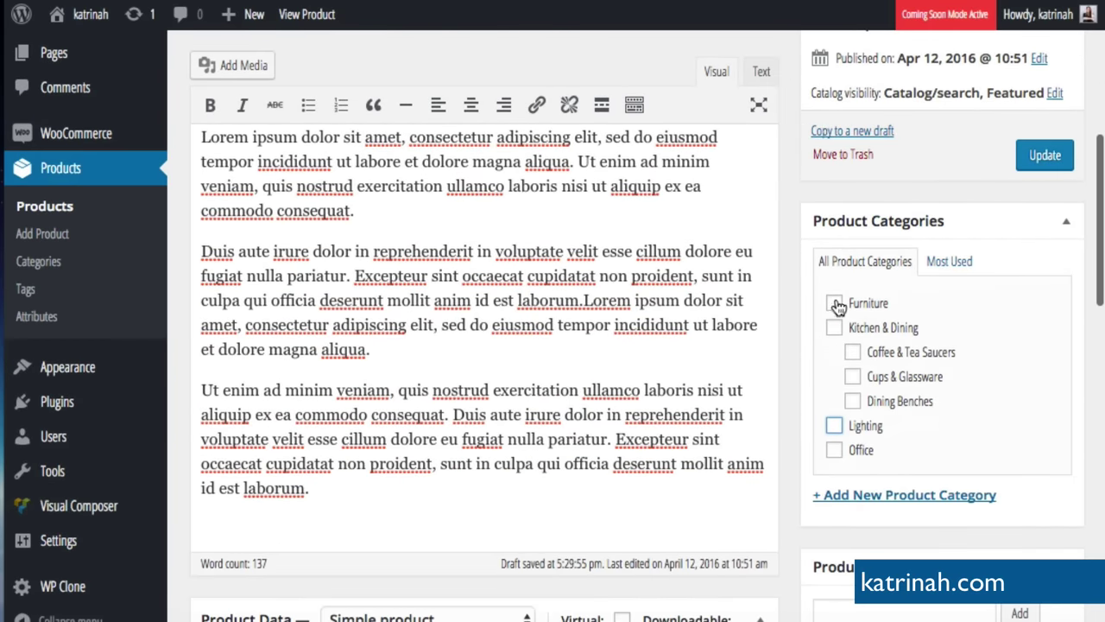
pyautogui.click(835, 304)
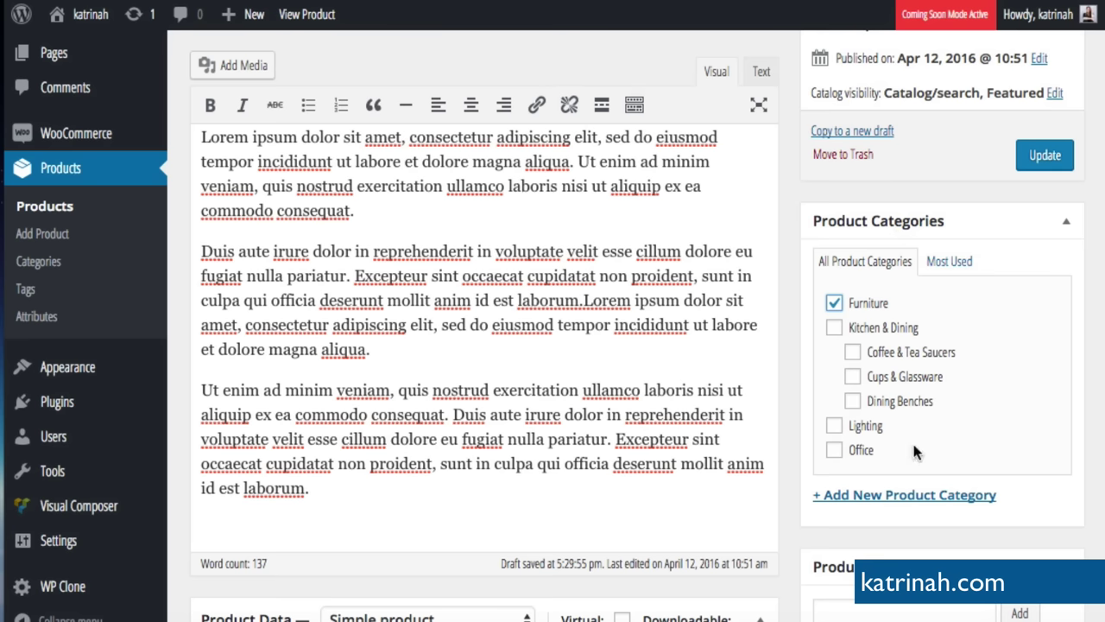
pyautogui.click(868, 500)
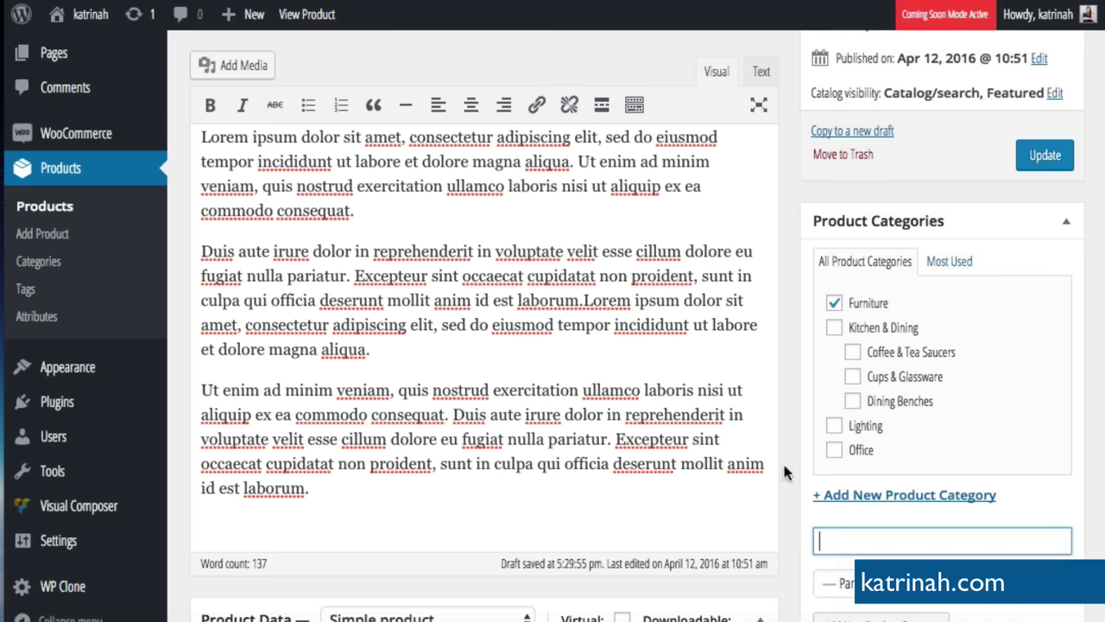
pyautogui.scroll(-4, 784, 472)
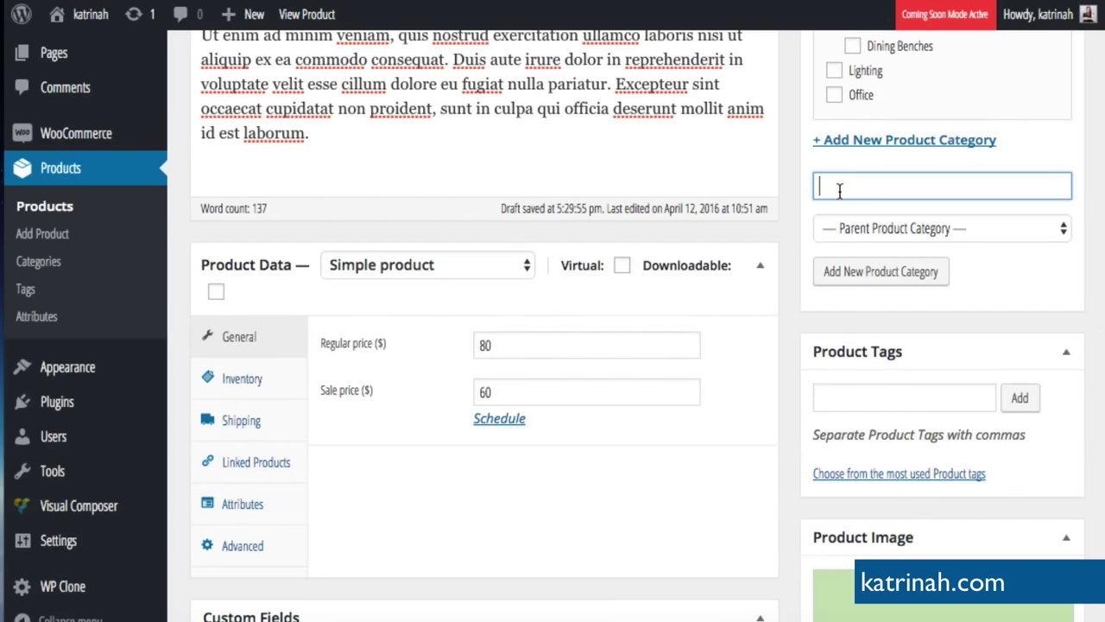
pyautogui.write('Something Here')
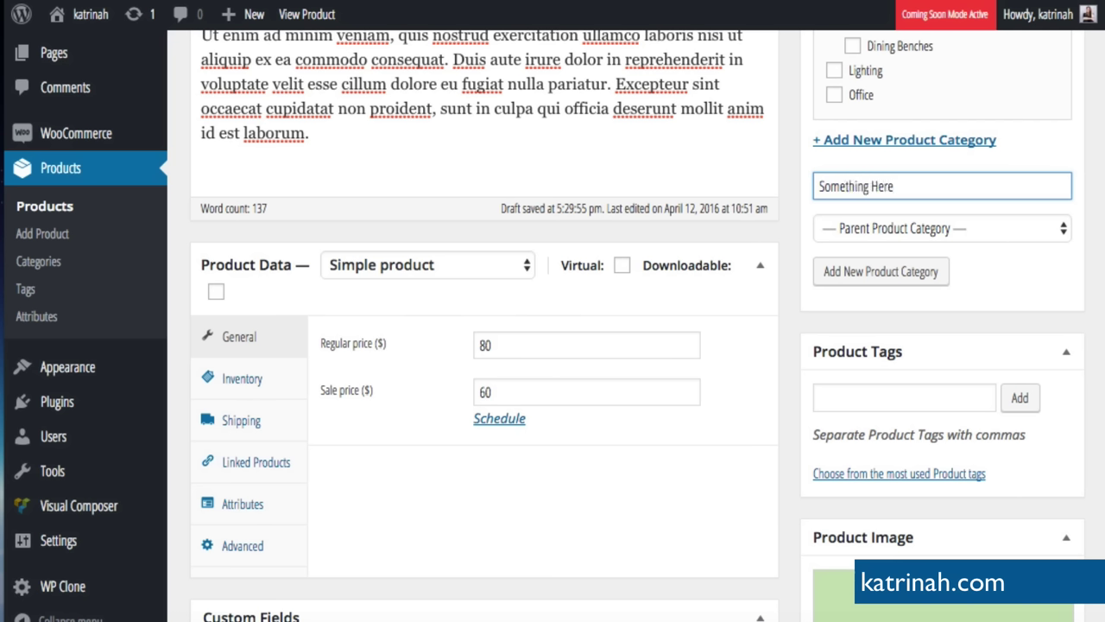
pyautogui.click(858, 231)
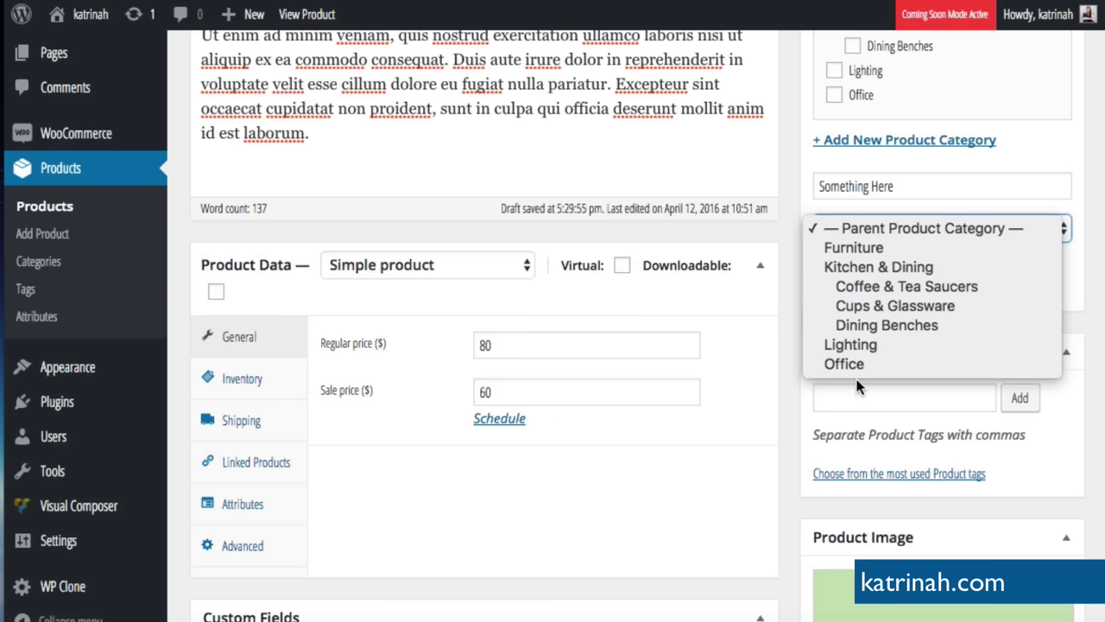
pyautogui.click(797, 173)
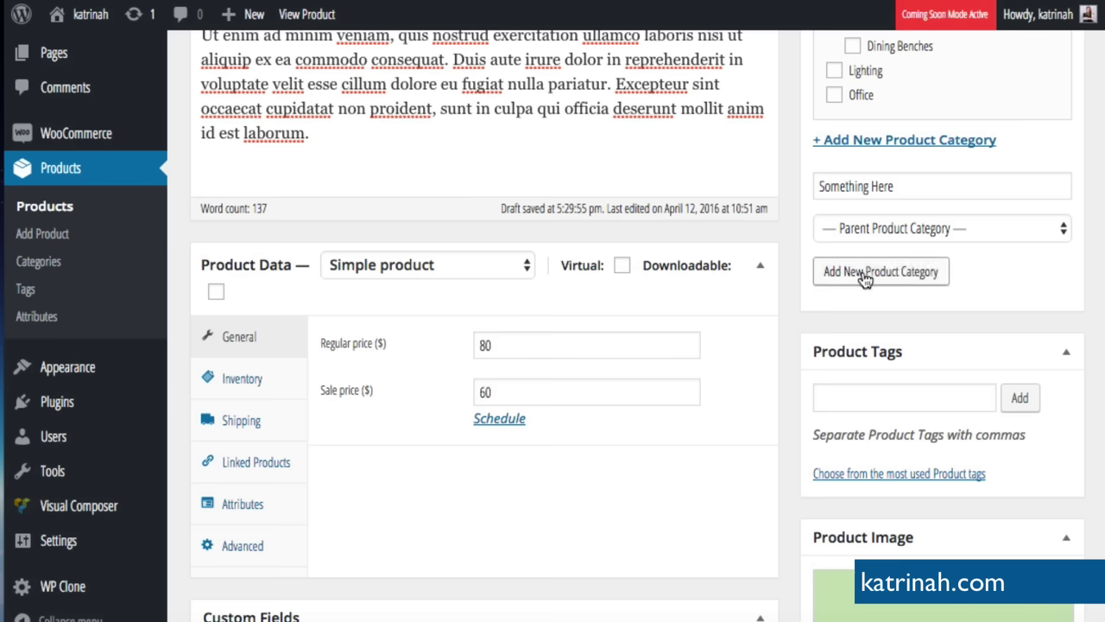
pyautogui.tripleClick(846, 188)
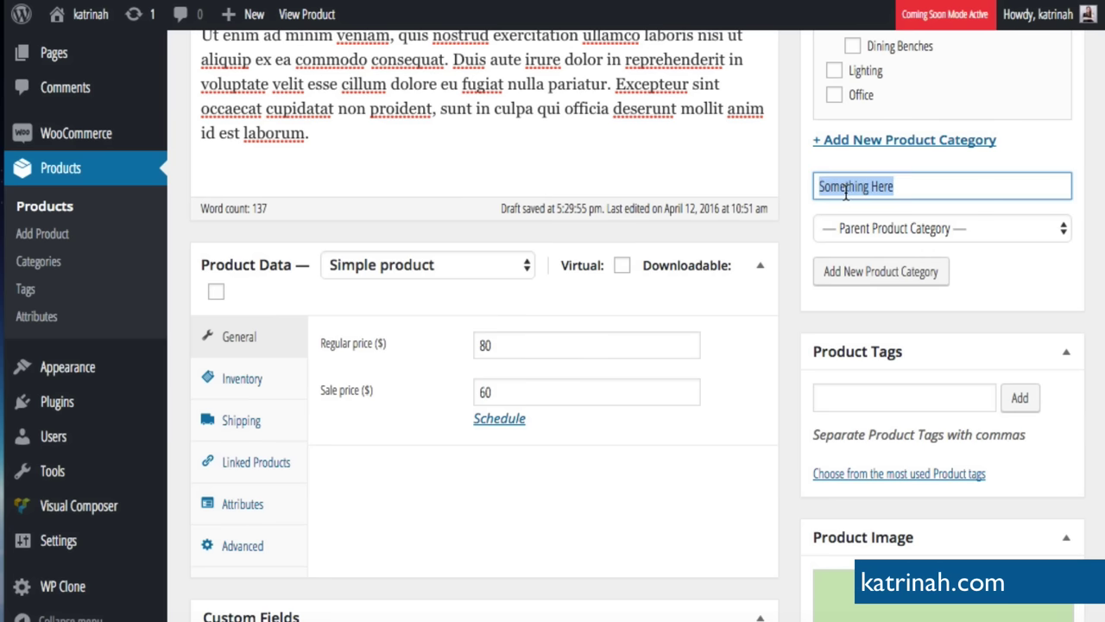
pyautogui.press('BackSpace')
pyautogui.scroll(3, 790, 207)
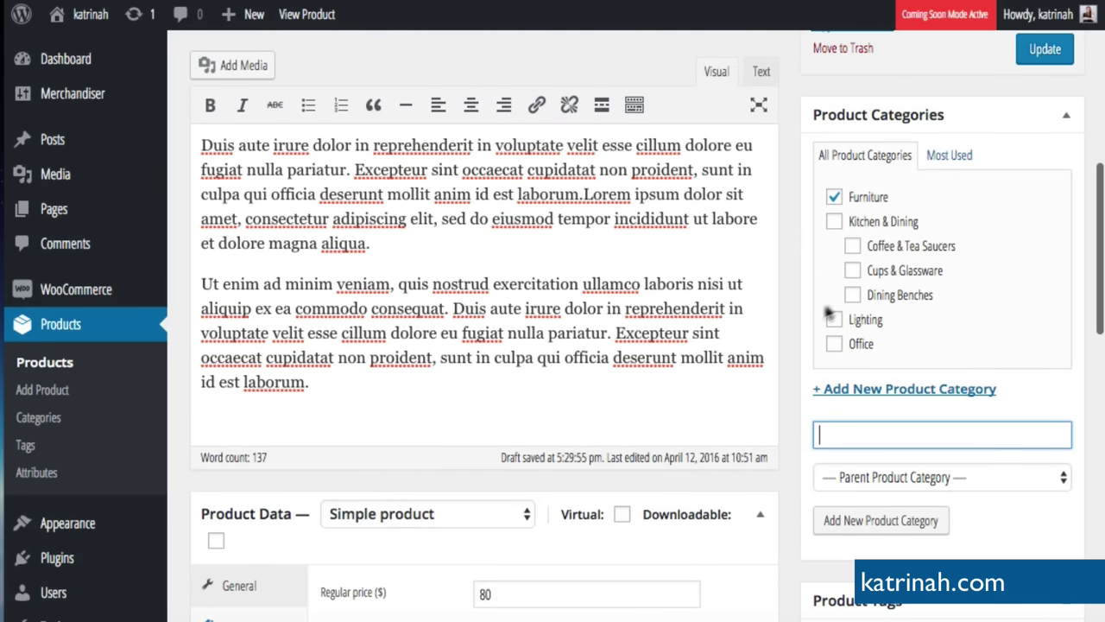
# - Keep the product type as Simple product, setting the regular price to 1288 and clearing the sale price
pyautogui.scroll(-4, 797, 313)
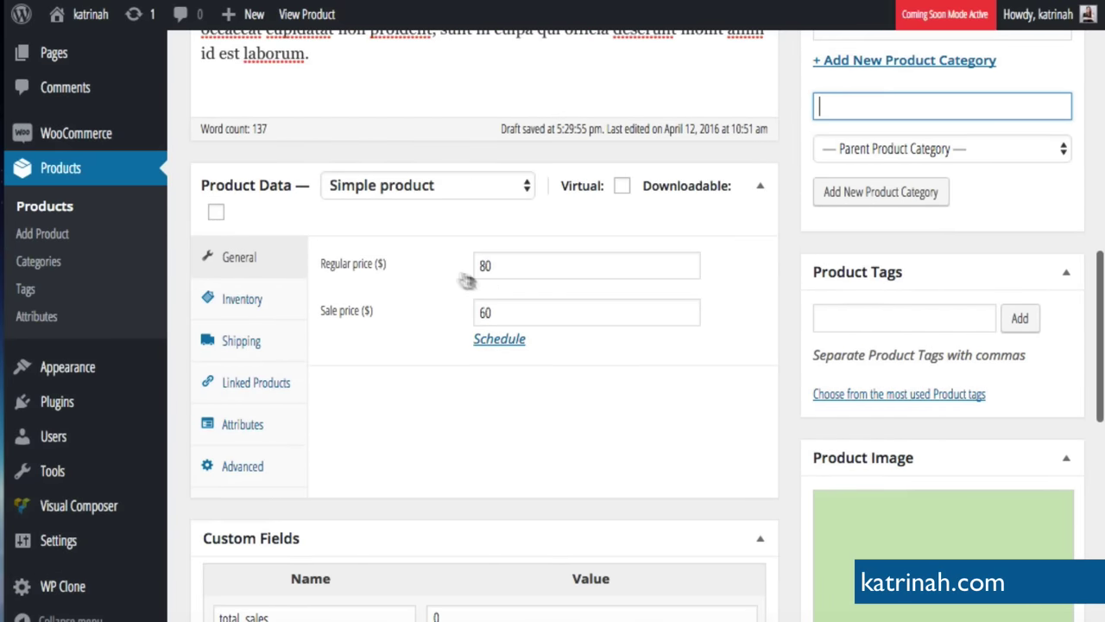
pyautogui.click(397, 194)
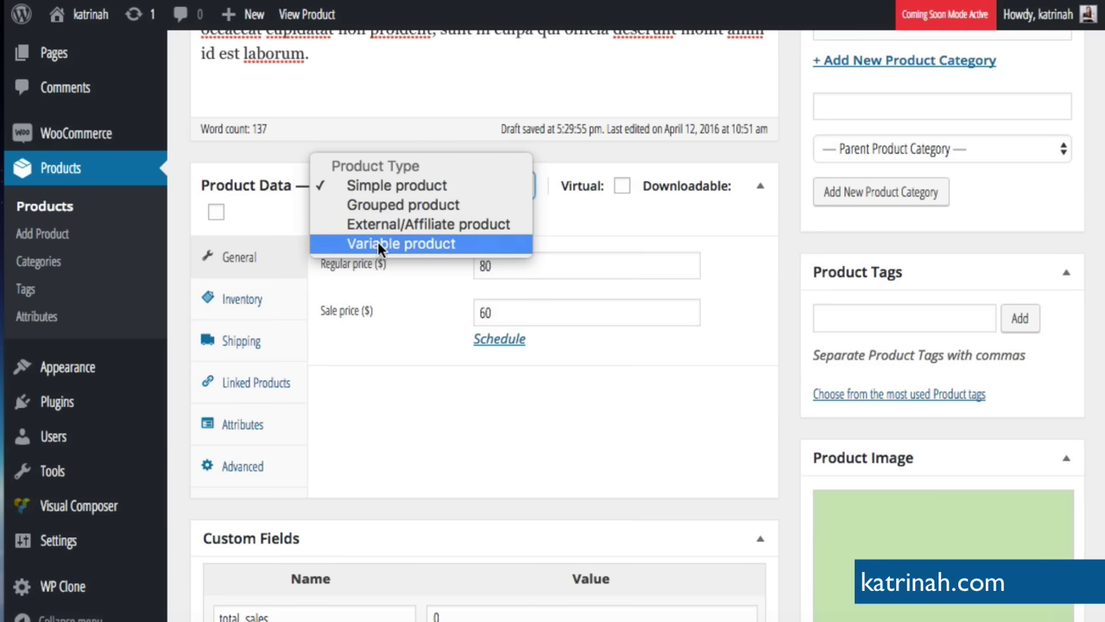
pyautogui.click(382, 184)
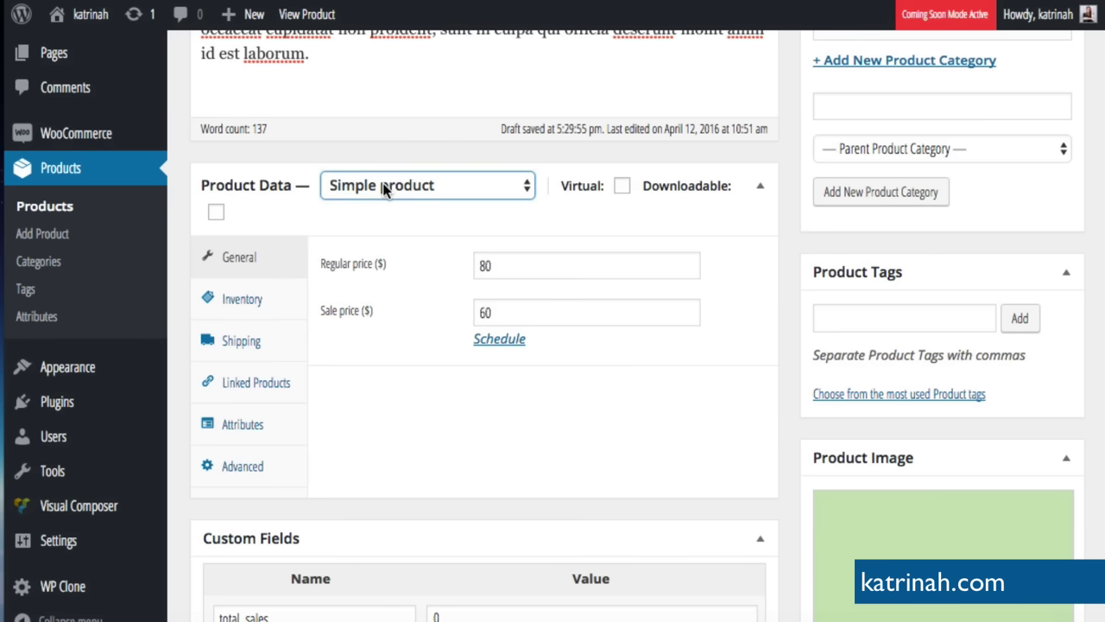
pyautogui.doubleClick(488, 266)
pyautogui.write('12888')
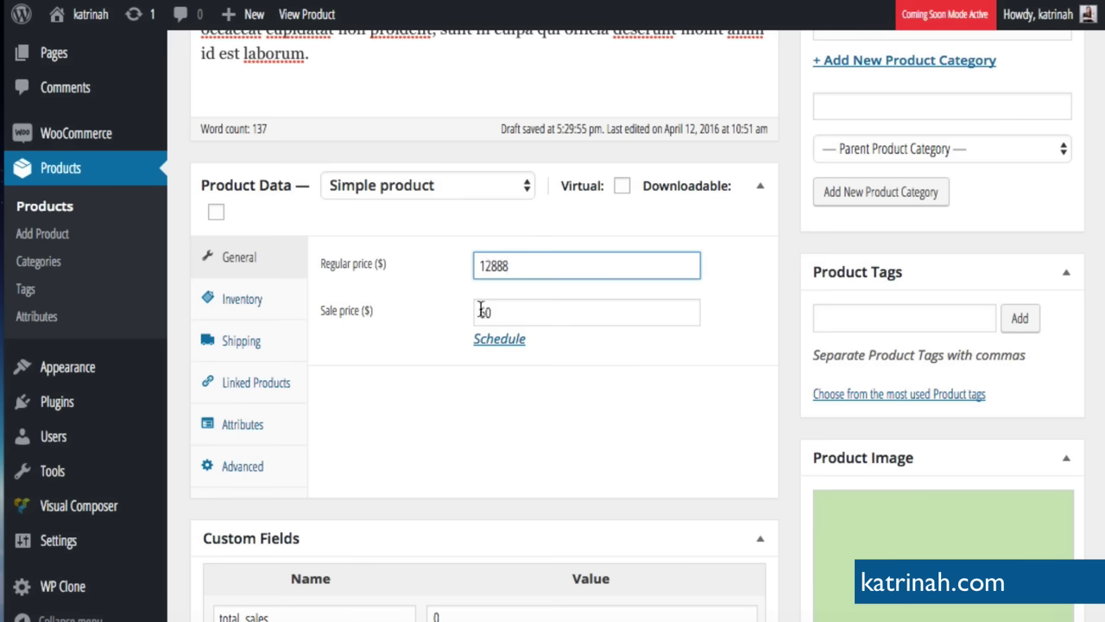
pyautogui.click(485, 316)
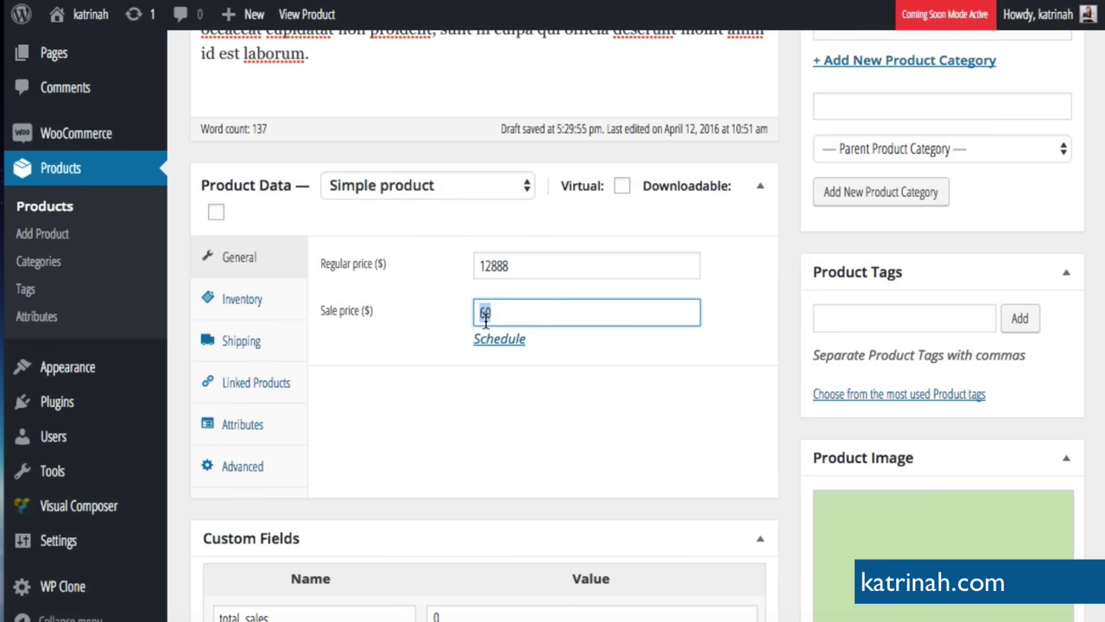
pyautogui.press('BackSpace')
pyautogui.click(503, 275)
pyautogui.press('BackSpace')
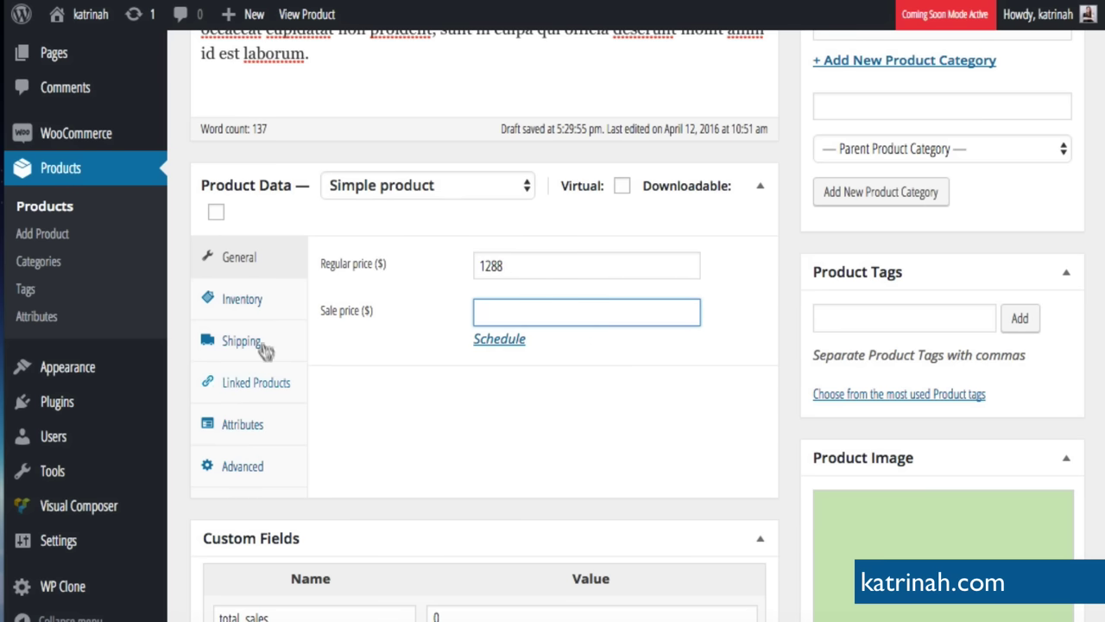
# - Examine the product's inventory, stock management, shipping, linked products, attributes and advanced settings, then return to the general settings
pyautogui.click(243, 302)
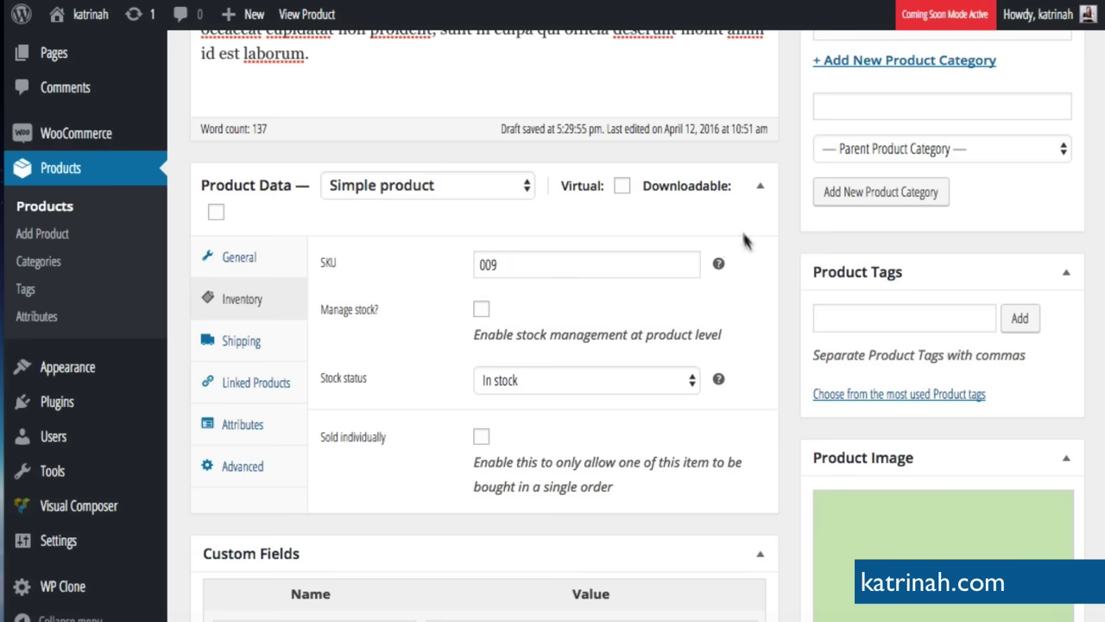
pyautogui.moveTo(719, 265)
pyautogui.click(481, 310)
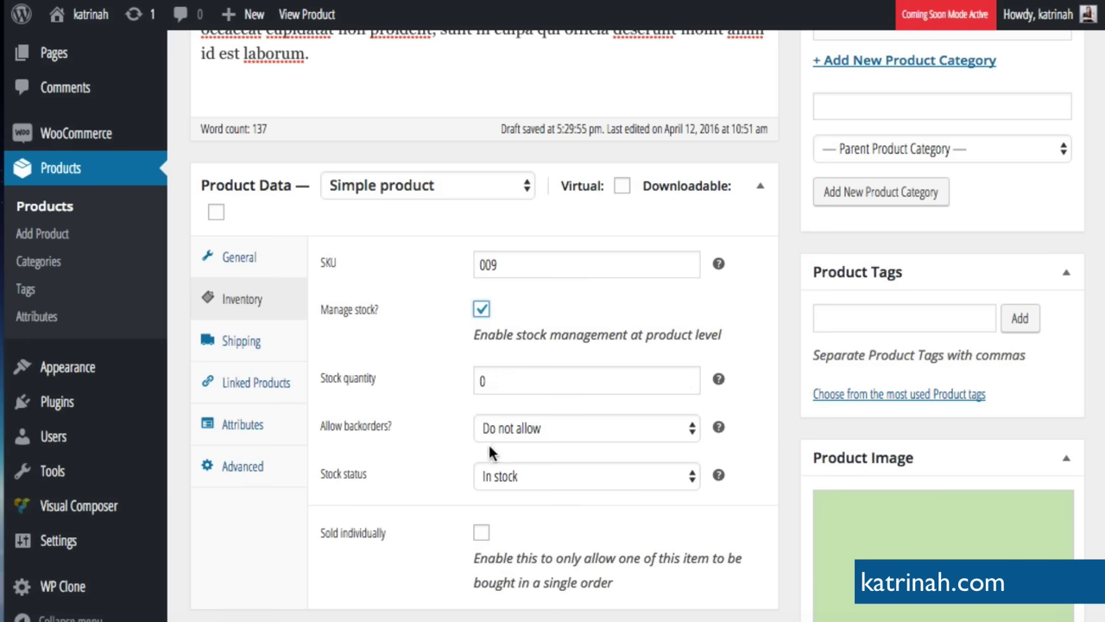
pyautogui.click(481, 311)
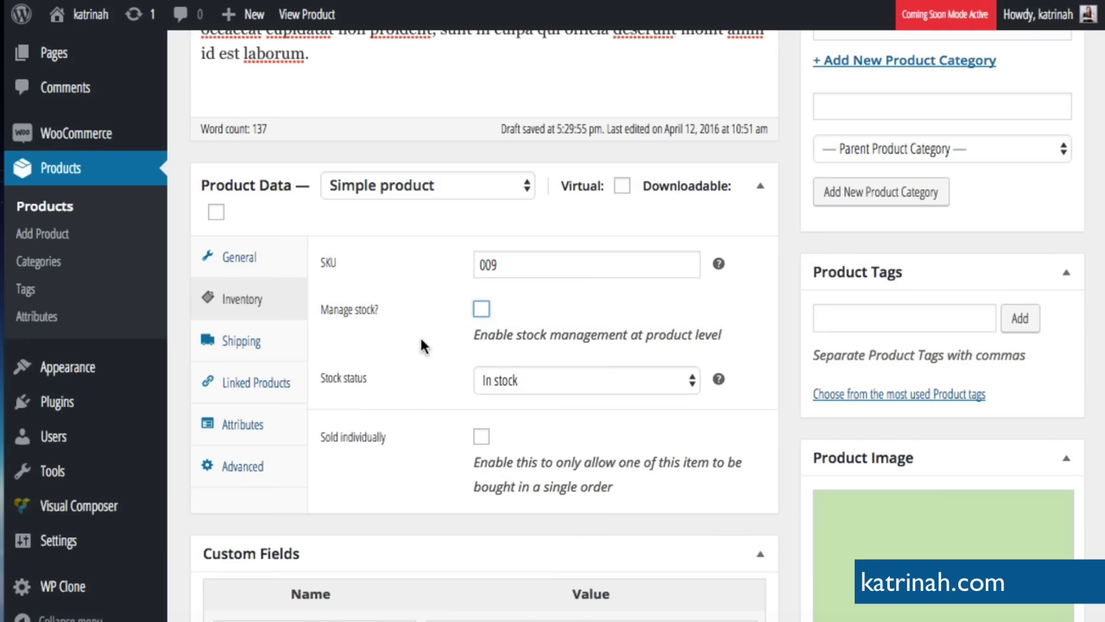
pyautogui.click(236, 345)
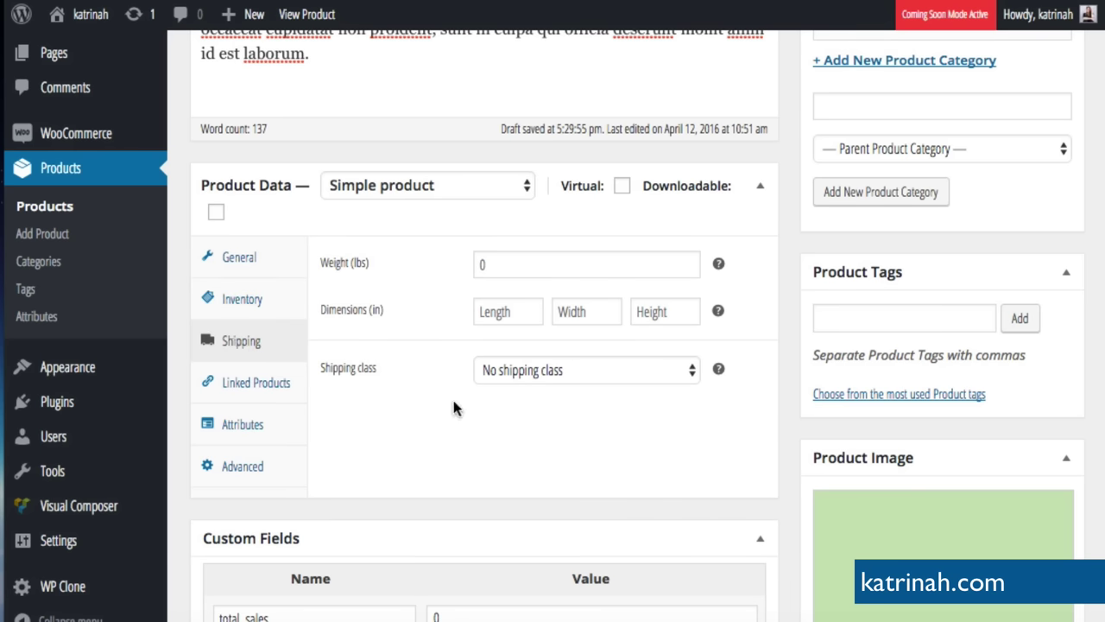
pyautogui.click(250, 390)
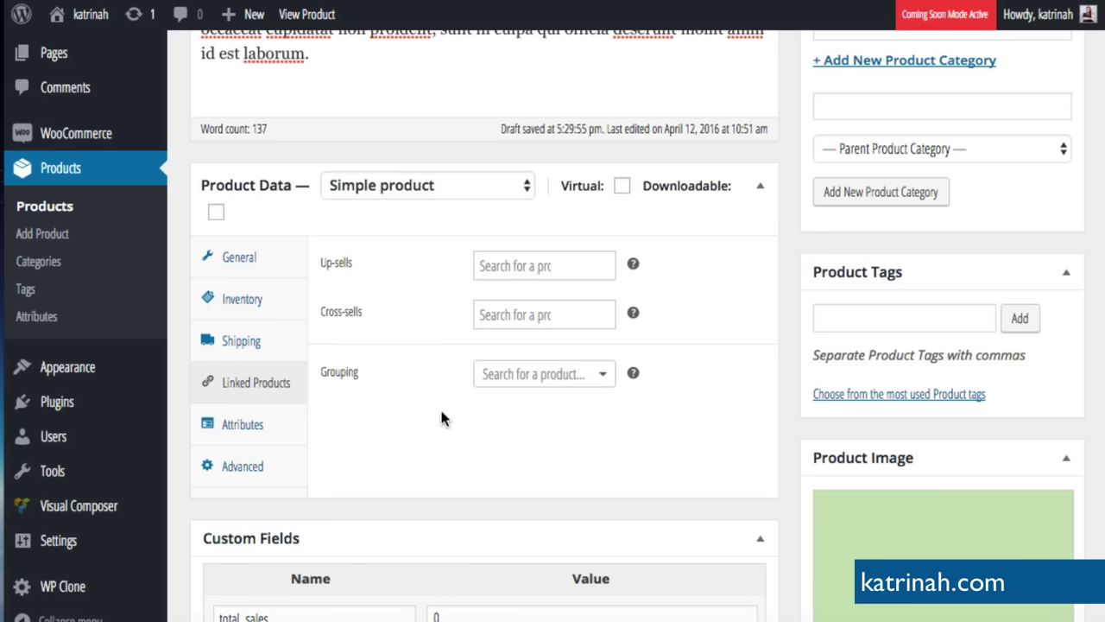
pyautogui.click(243, 425)
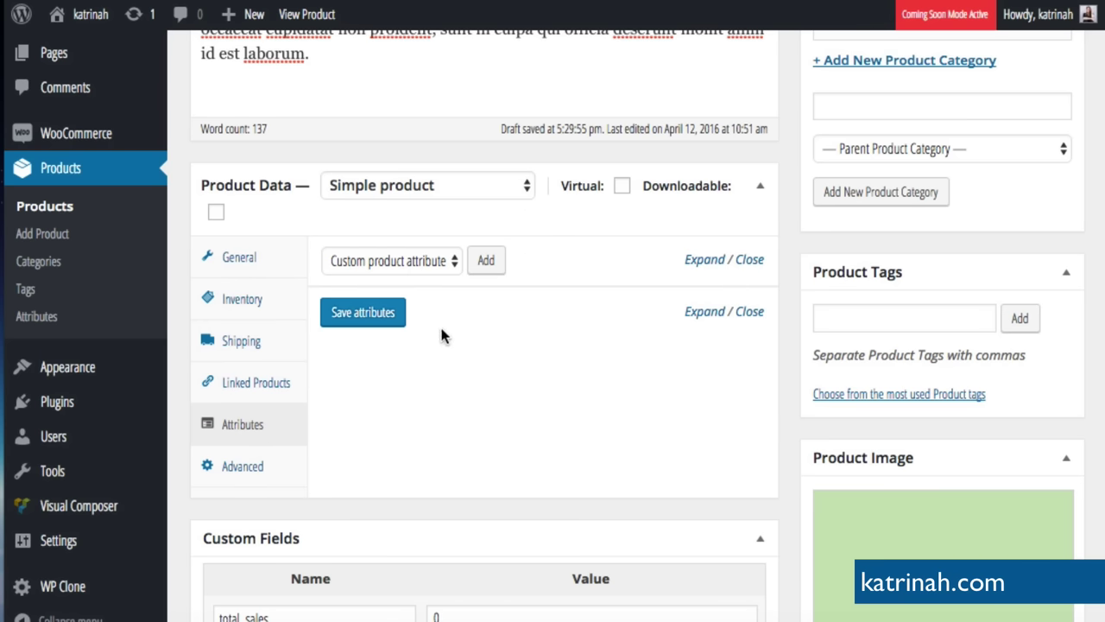
pyautogui.click(414, 189)
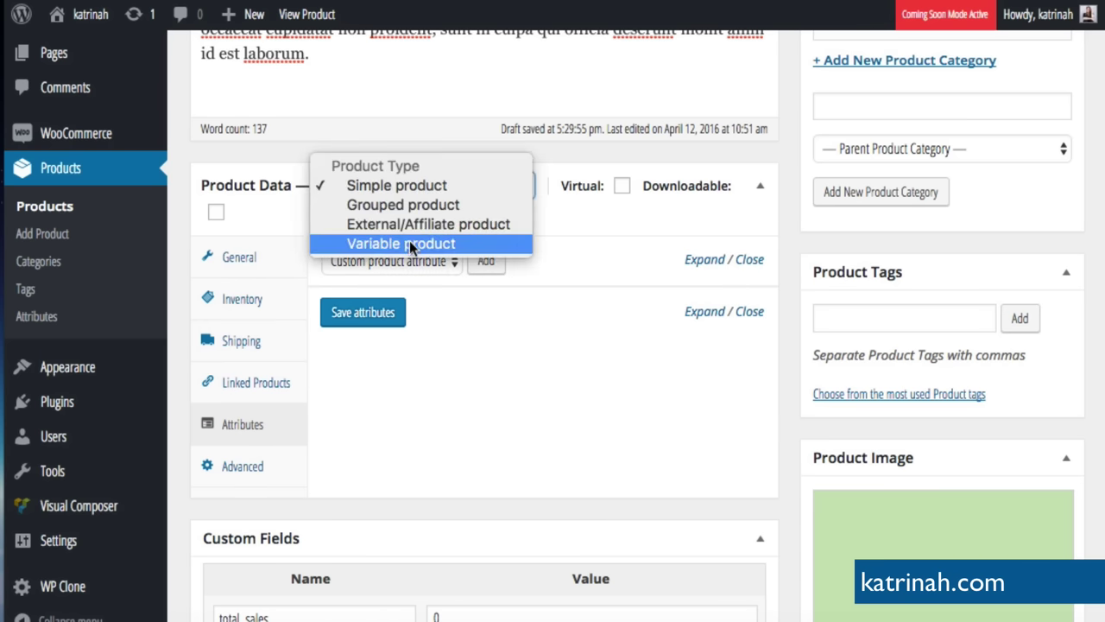
pyautogui.click(401, 191)
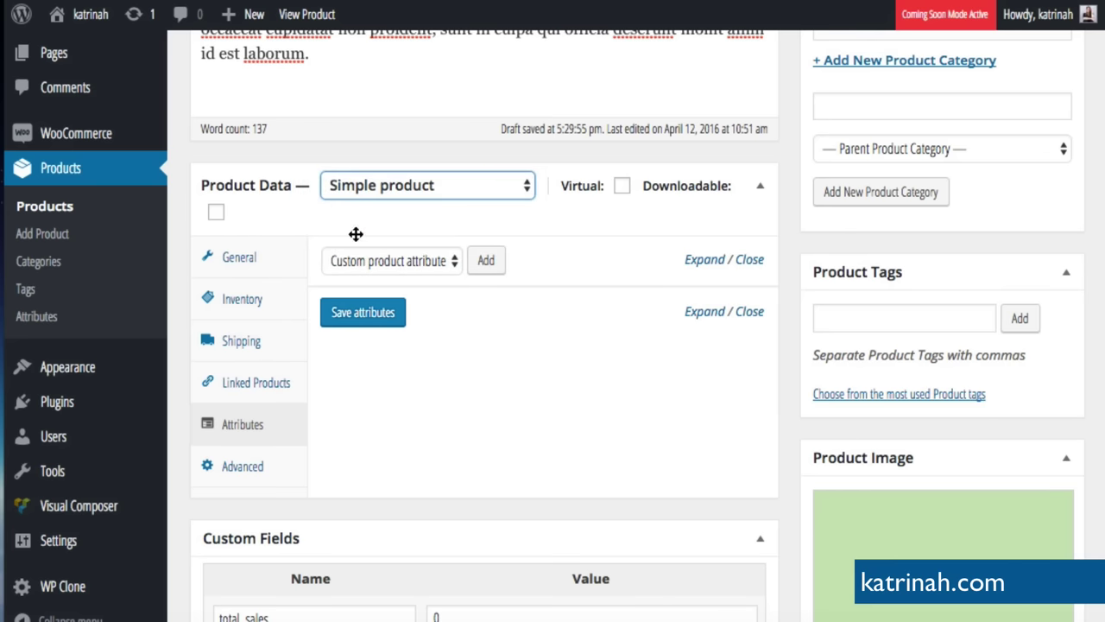
pyautogui.click(290, 466)
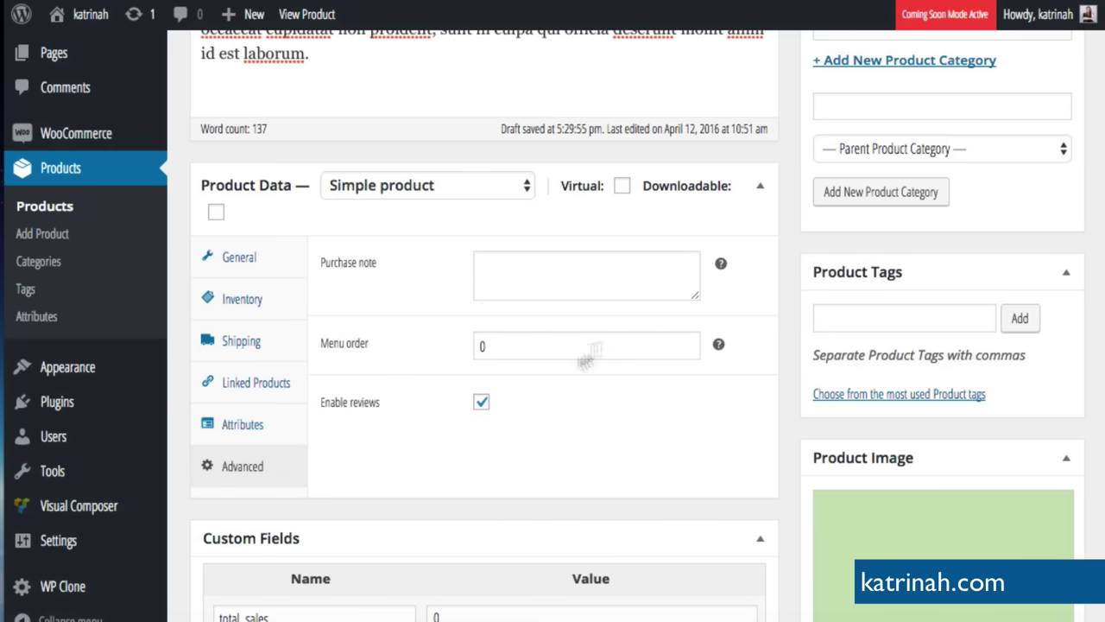
pyautogui.moveTo(721, 265)
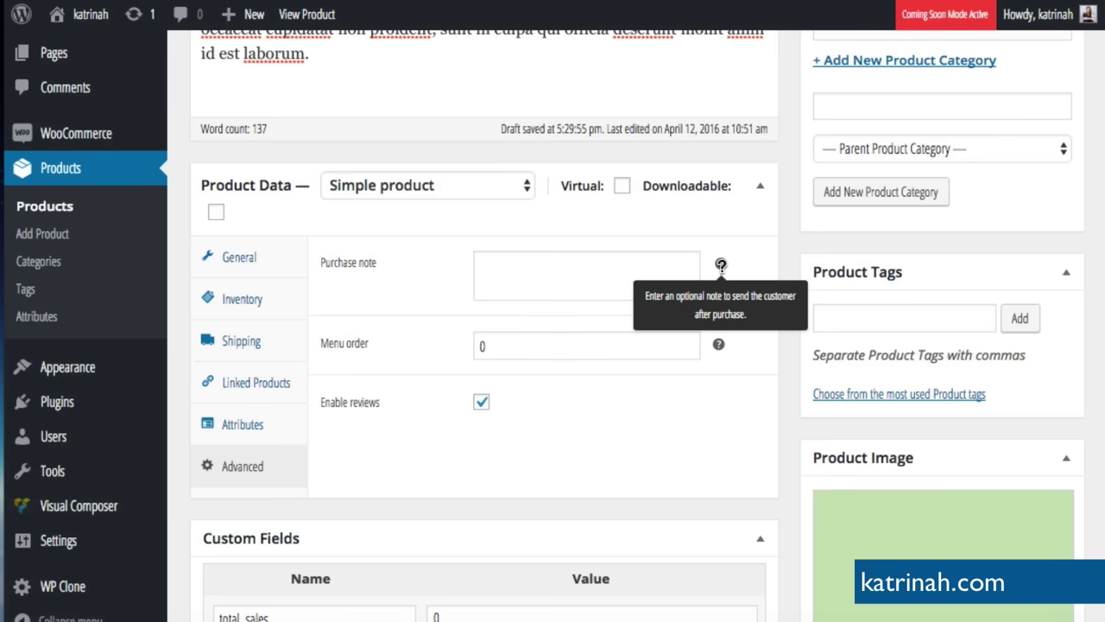
pyautogui.click(236, 258)
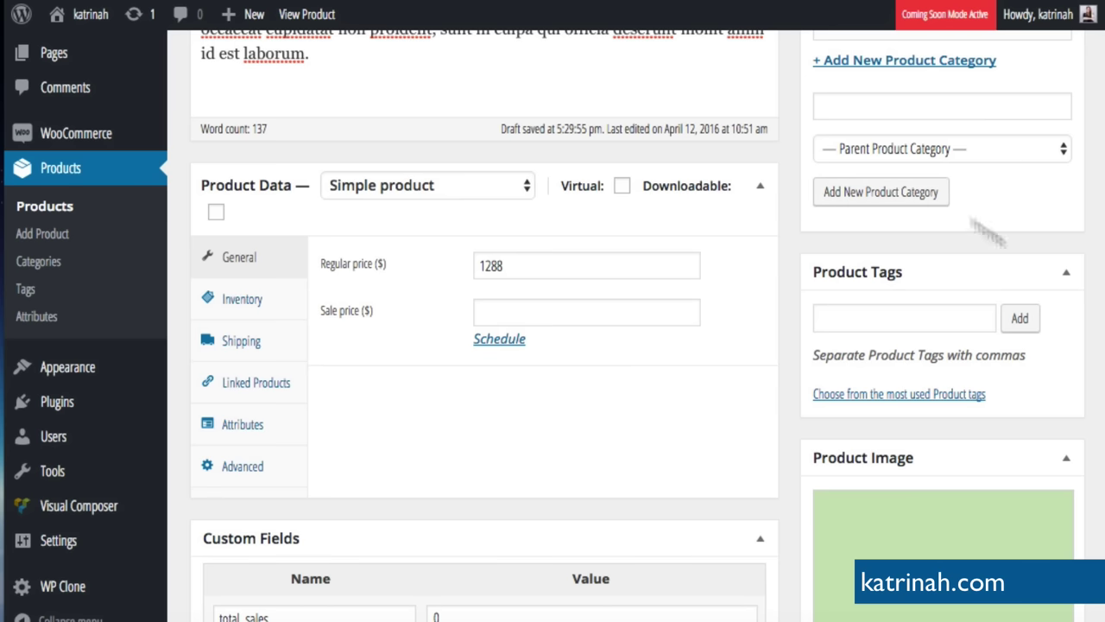
# - Set the front-view chair 15-1.jpg as the product image and add the angled view 14-1.jpg to the product gallery
pyautogui.scroll(-4, 796, 369)
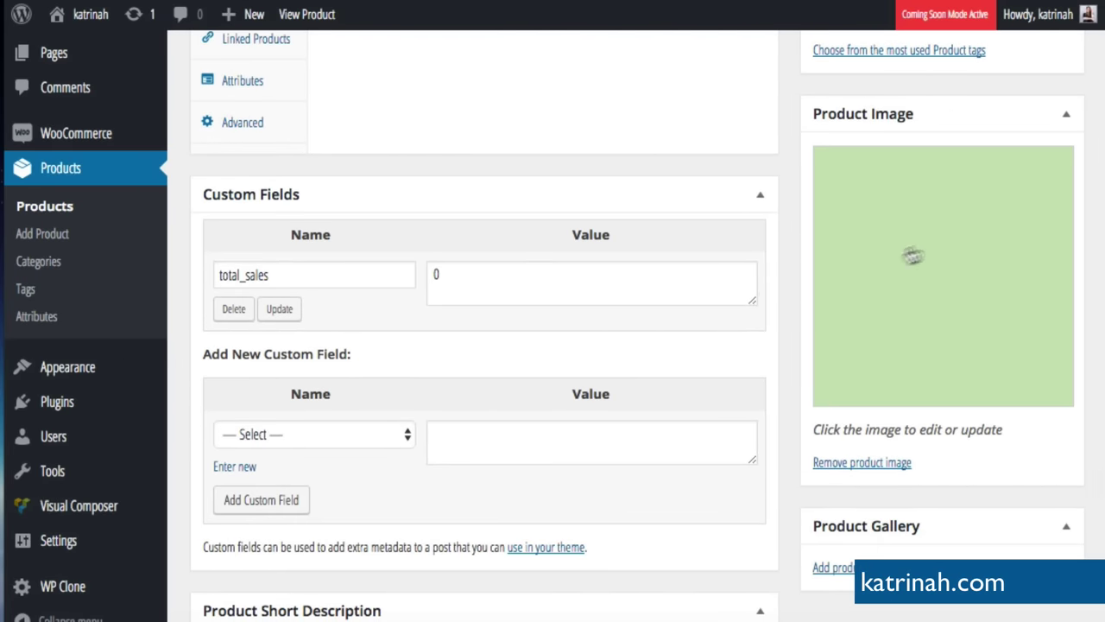
pyautogui.click(890, 307)
pyautogui.scroll(-2, 488, 376)
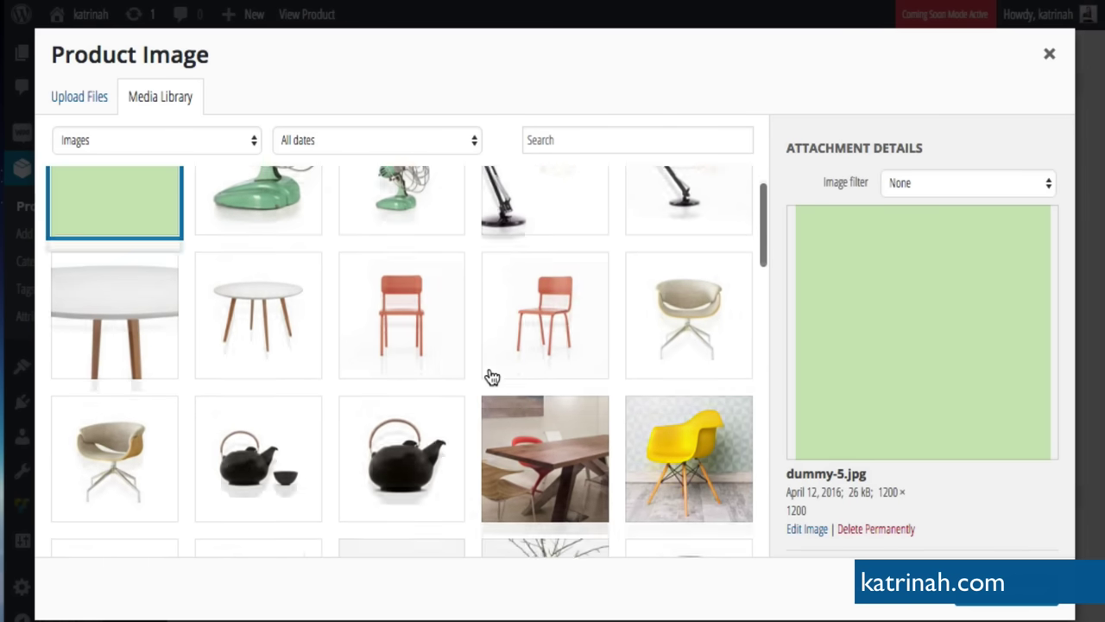
pyautogui.click(694, 293)
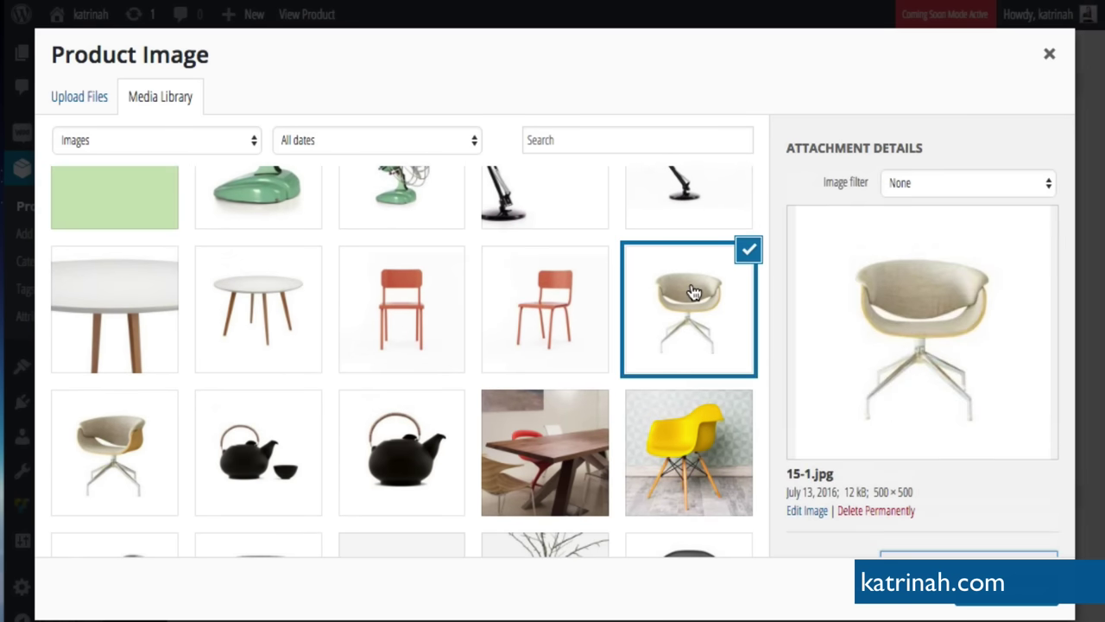
pyautogui.scroll(-4, 904, 380)
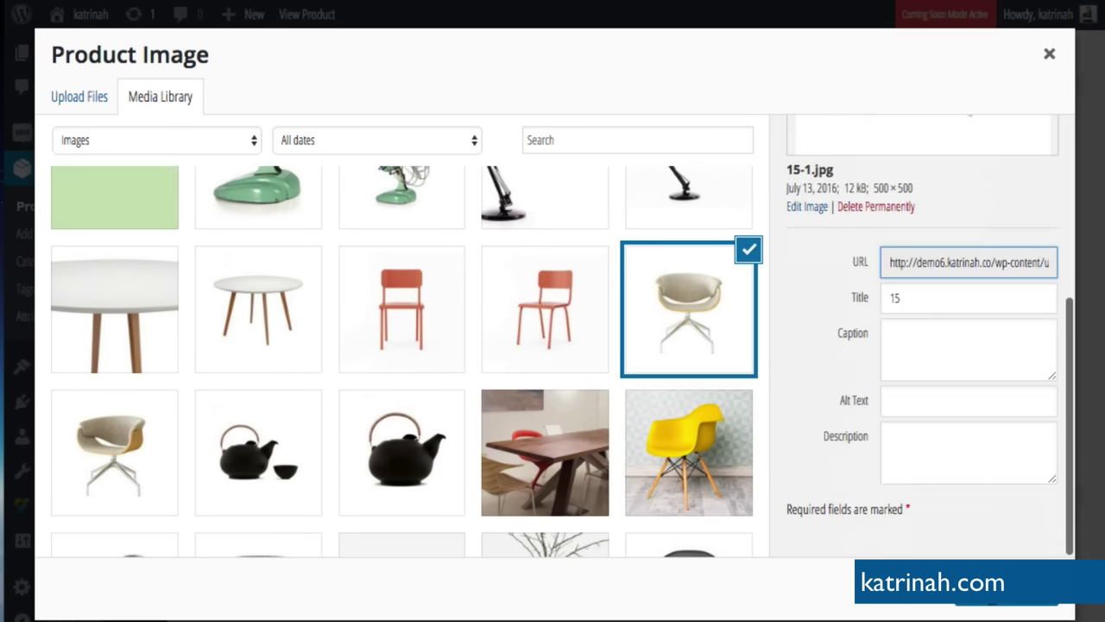
pyautogui.press('Escape')
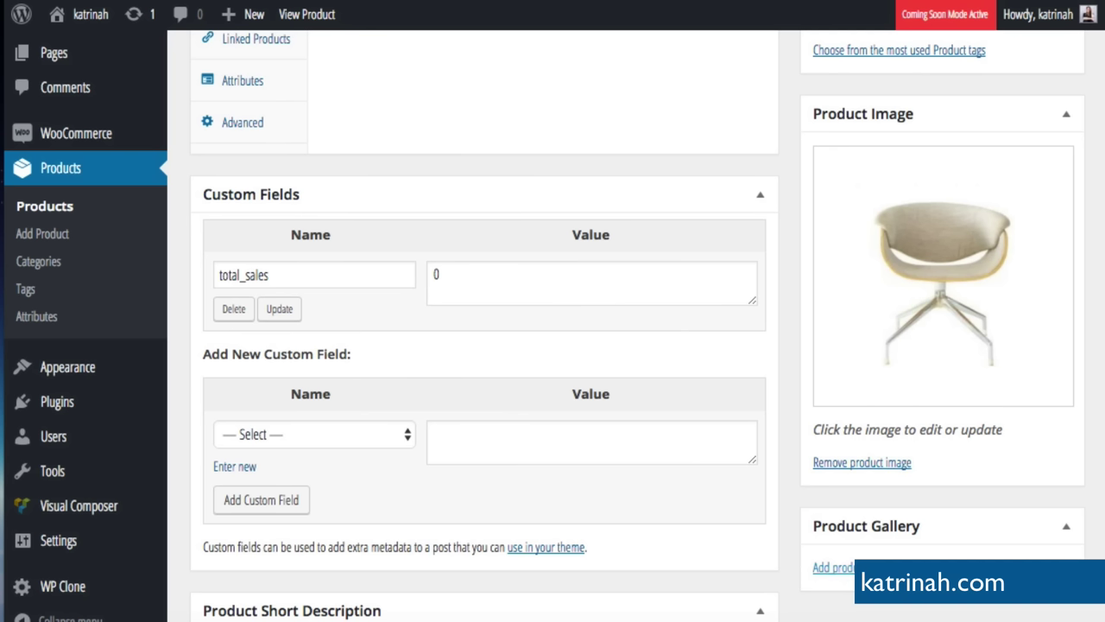
pyautogui.click(831, 567)
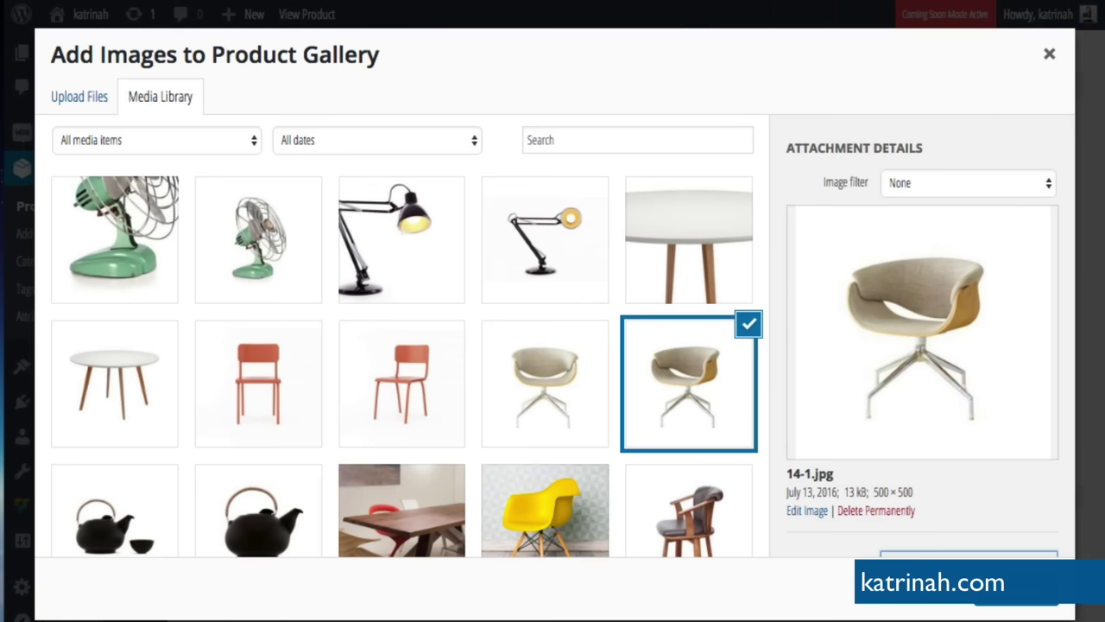
pyautogui.click(1010, 596)
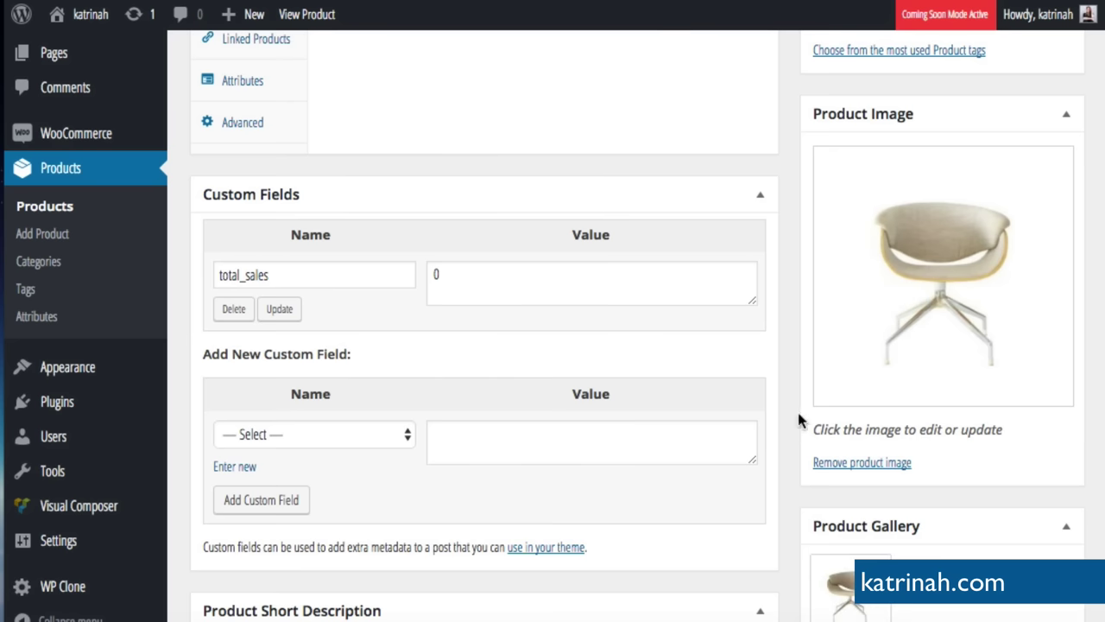
# - Replace the product short description with "Lorem ipsum dolor sit amet, consectetur adipiscing elit, sed do eiusmod tempor incididunt ut labore et dolore magna aliqua."
pyautogui.scroll(-5, 799, 417)
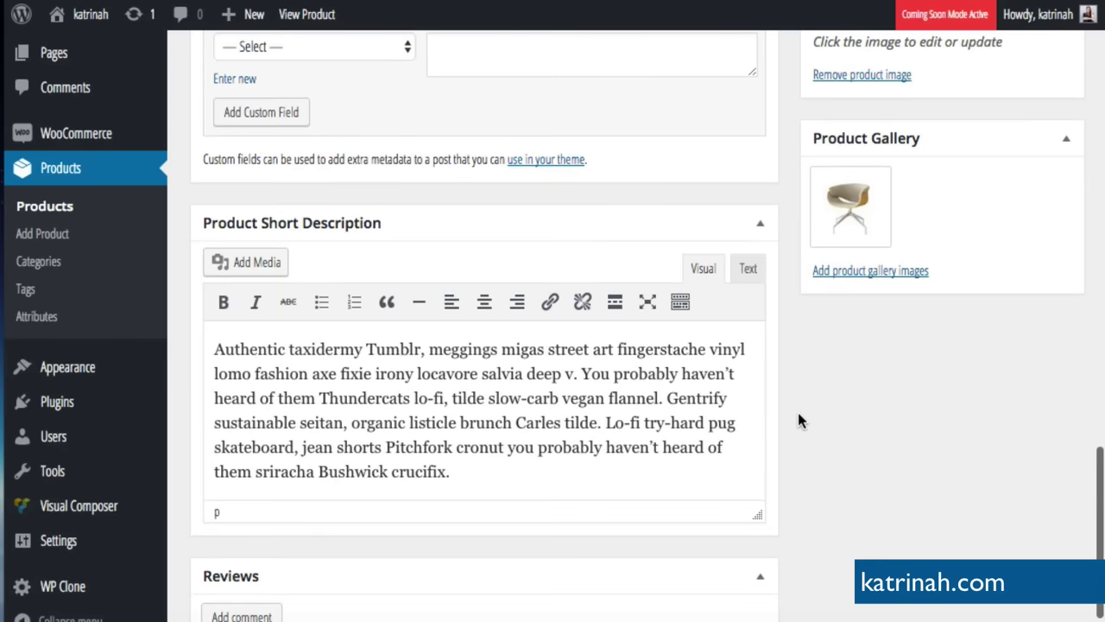
pyautogui.click(321, 402)
pyautogui.hotkey('ctrl', 'a')
pyautogui.press('BackSpace')
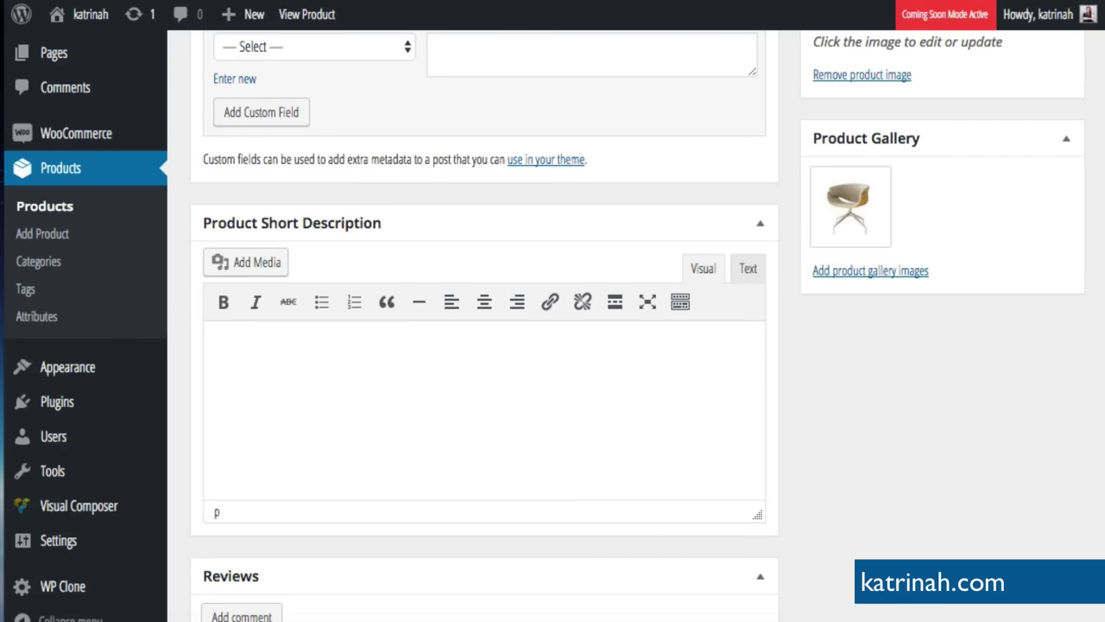
pyautogui.write('Lorem ipsum dolor sit amet, consectetur adipiscing elit, sed do eiusmod tempor incididunt ut labore et dolore magna aliqua.')
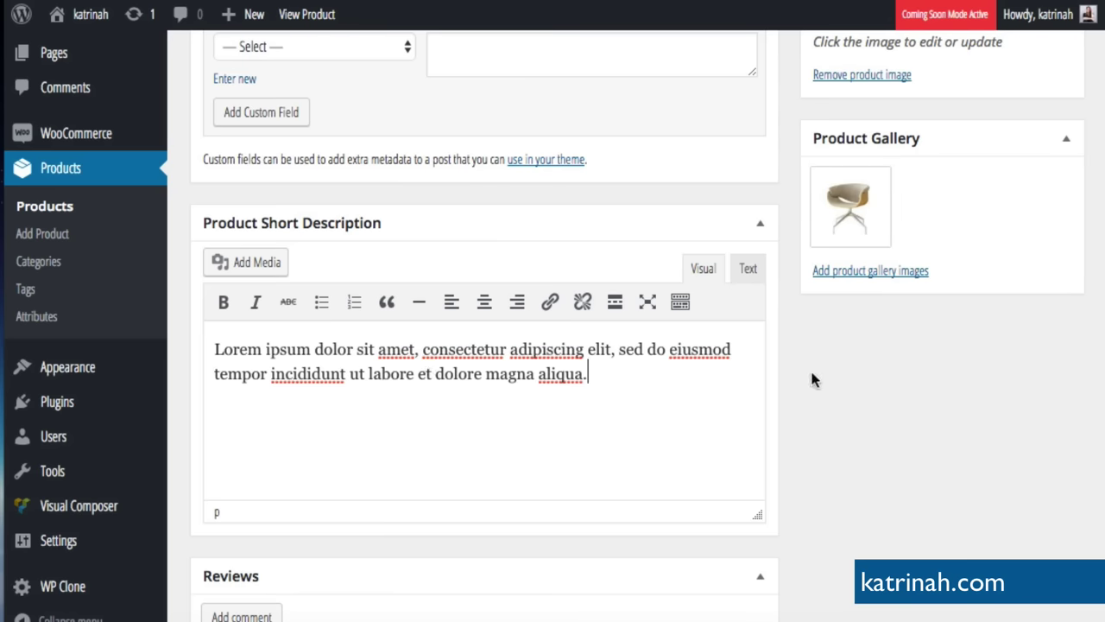
# - Update the Modern Chair product to save its new images, price, category and short description
pyautogui.scroll(-3, 812, 380)
pyautogui.scroll(5, 812, 380)
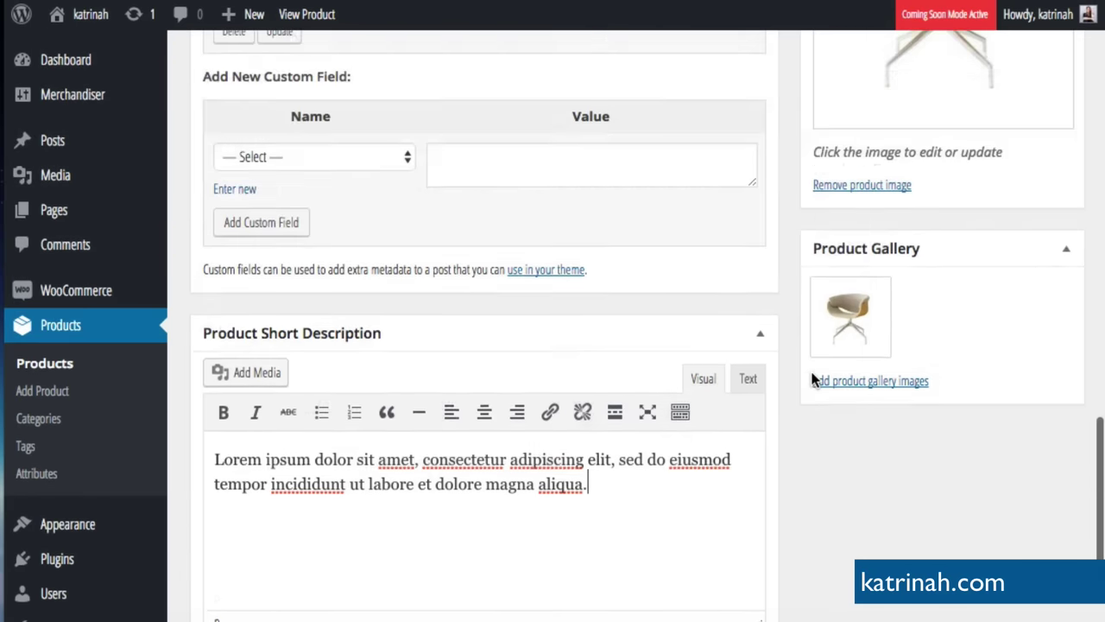
pyautogui.scroll(15, 812, 380)
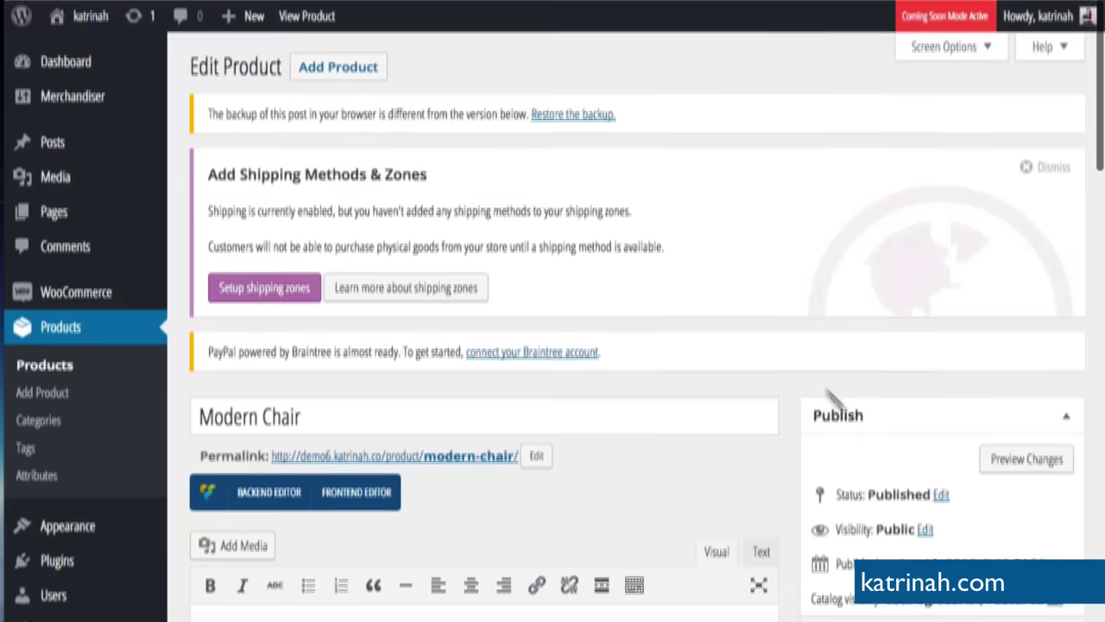
pyautogui.scroll(-4, 854, 418)
pyautogui.click(1042, 359)
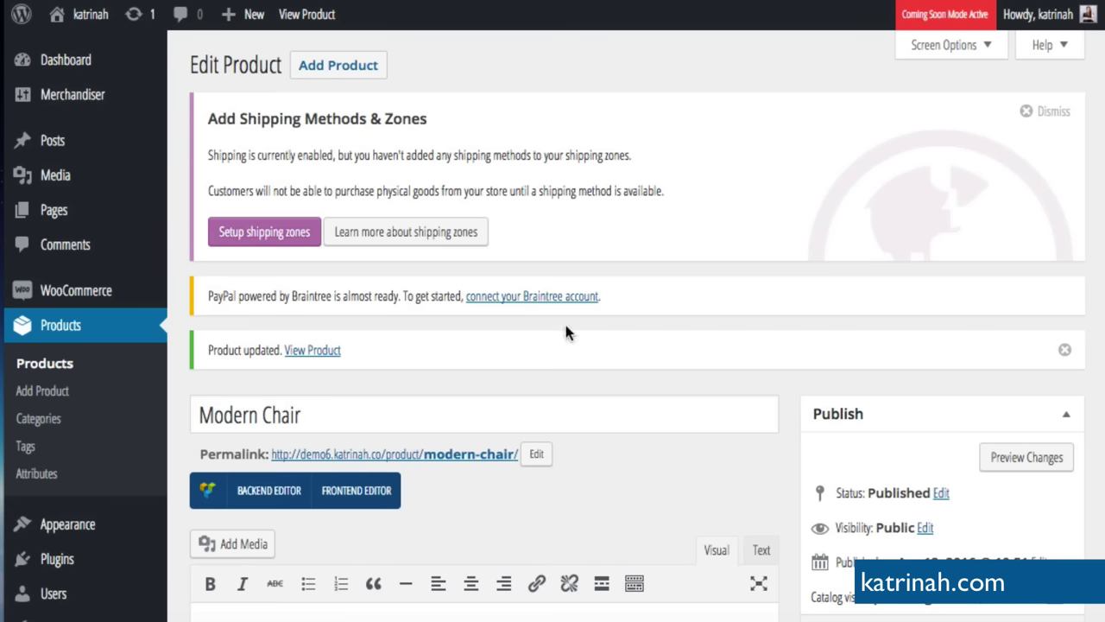
# - Open the published Modern Chair page and examine both enlarged chair images, the price, descriptions and related products
pyautogui.click(316, 352)
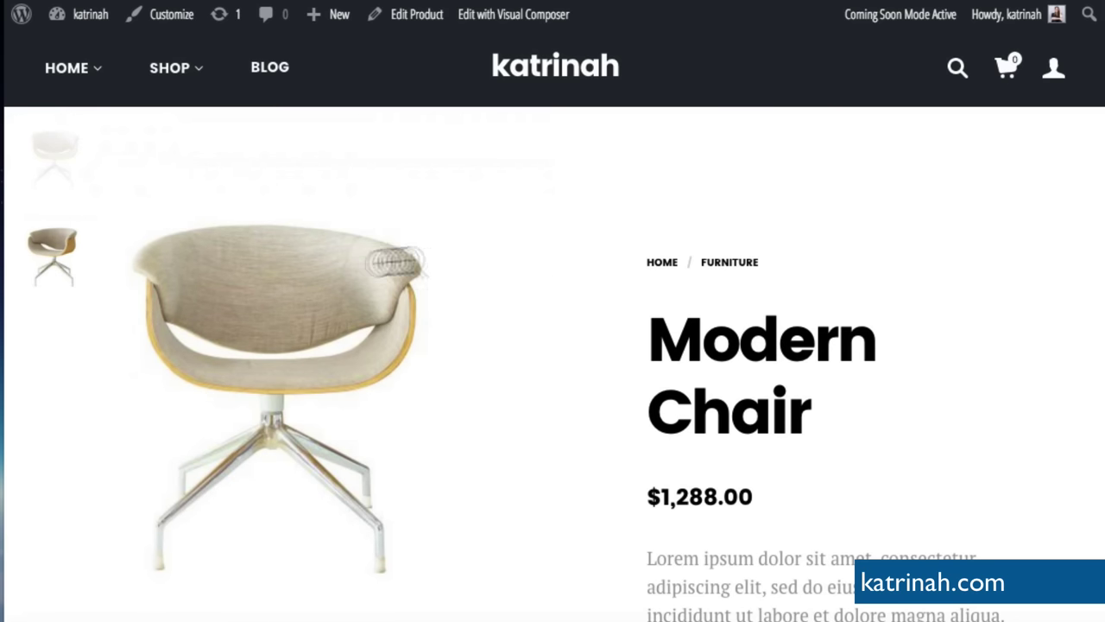
pyautogui.click(278, 325)
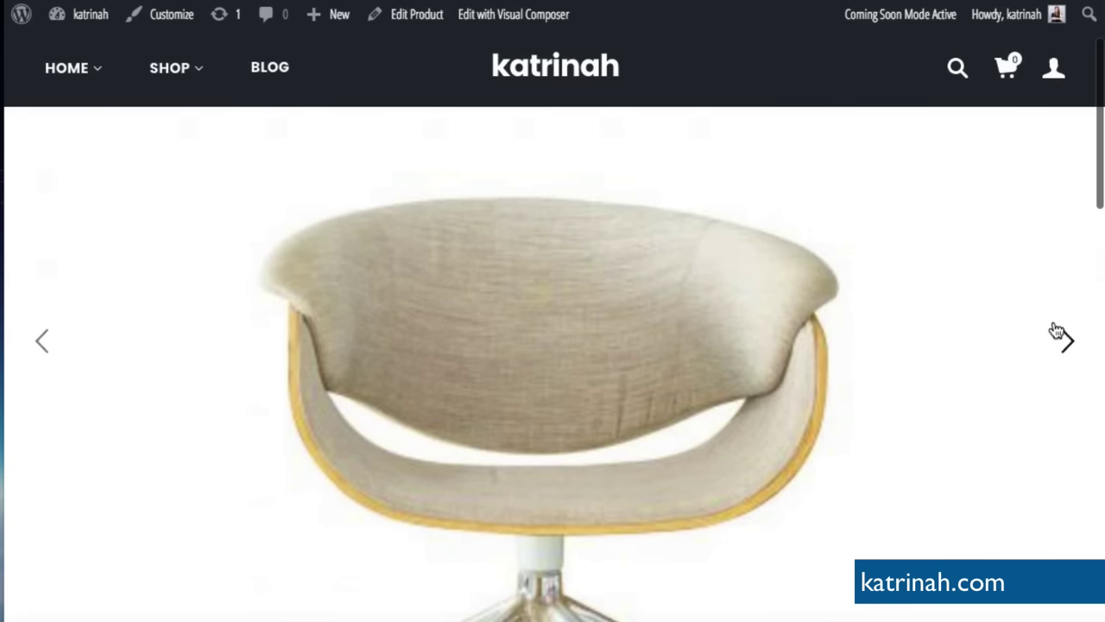
pyautogui.click(1064, 339)
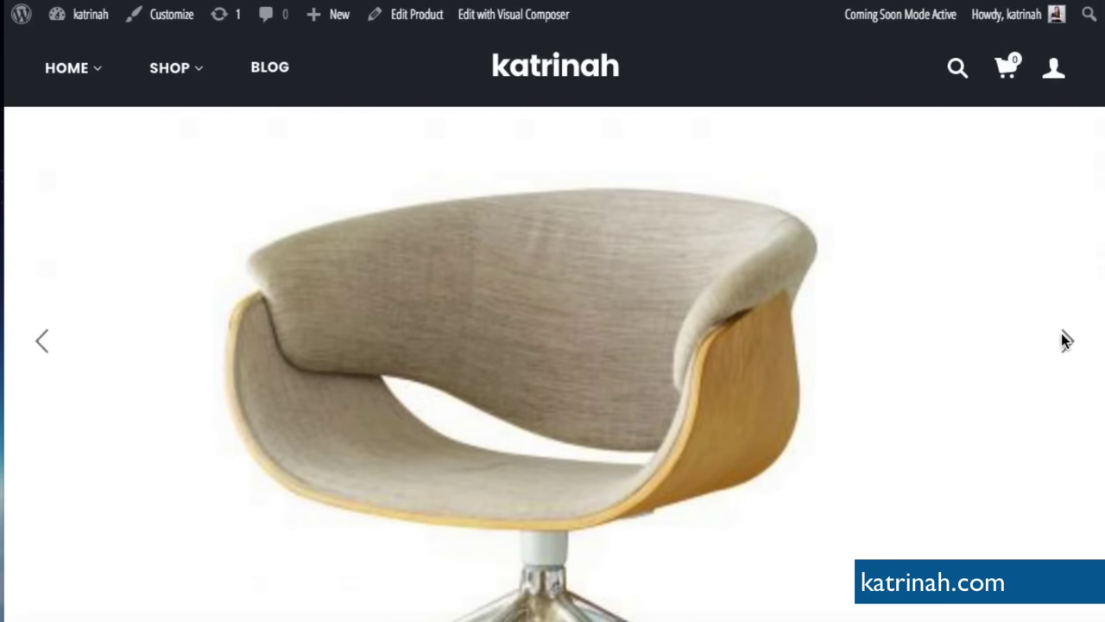
pyautogui.click(38, 339)
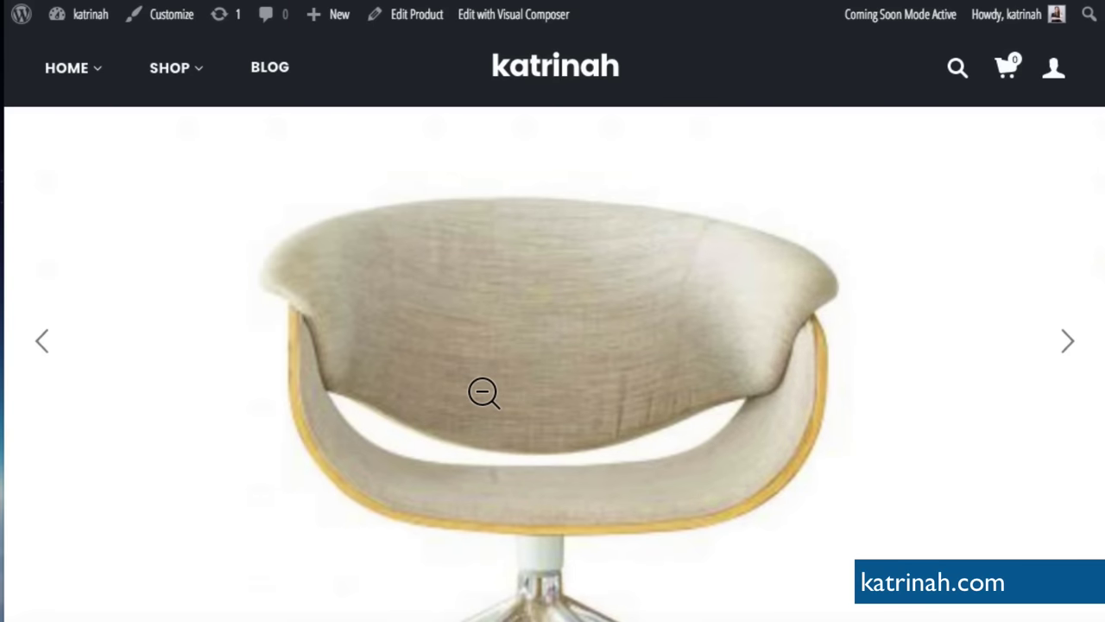
pyautogui.click(483, 393)
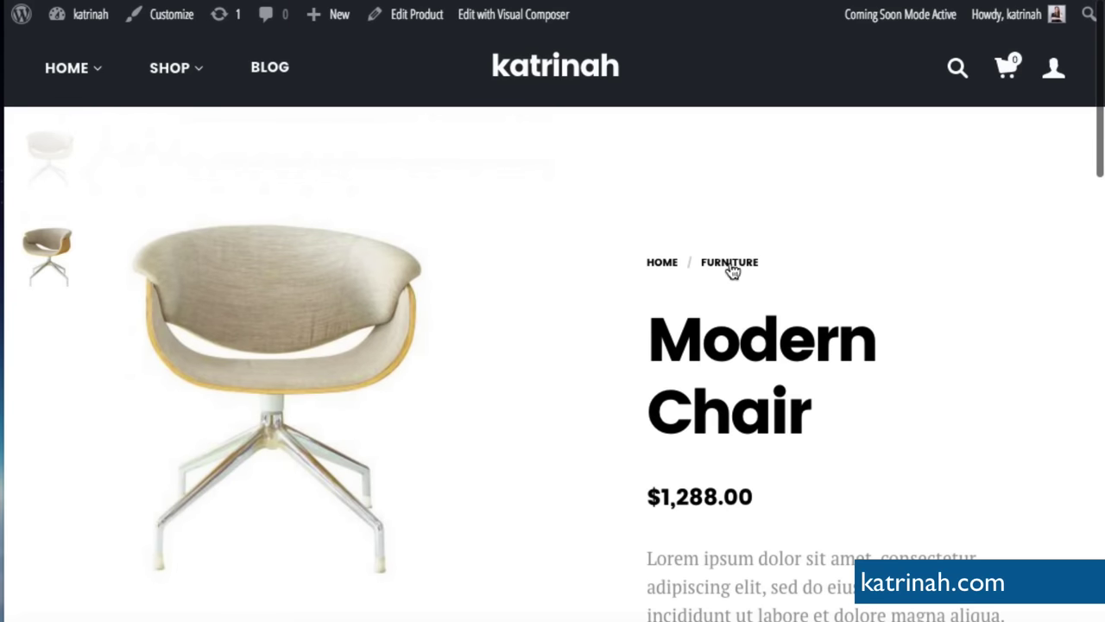
pyautogui.scroll(-2, 799, 521)
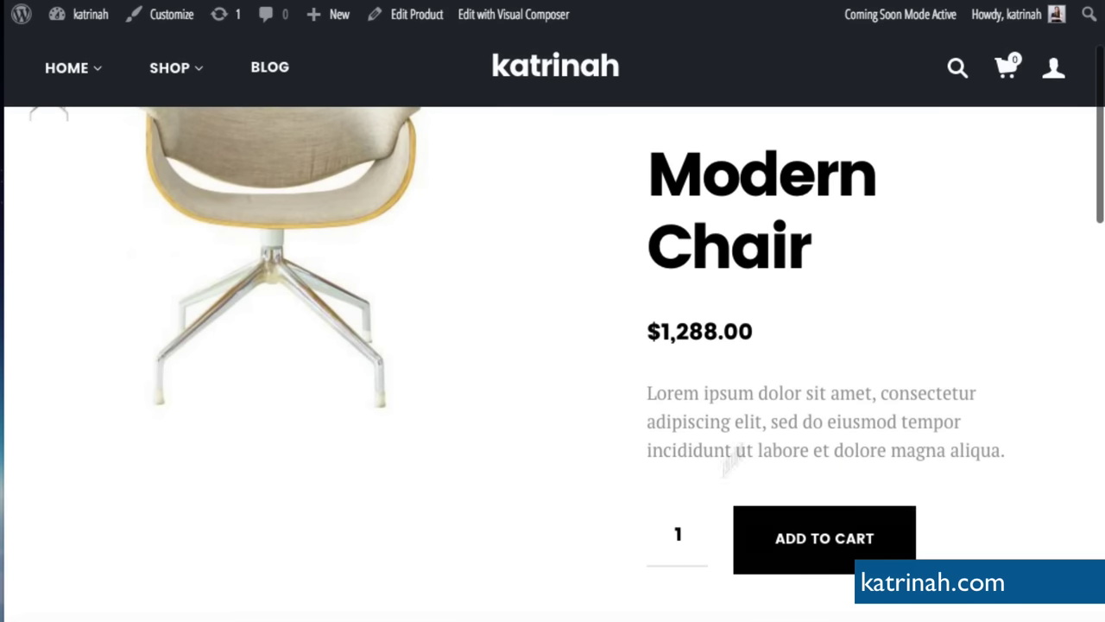
pyautogui.scroll(-5, 620, 480)
pyautogui.scroll(-4, 620, 481)
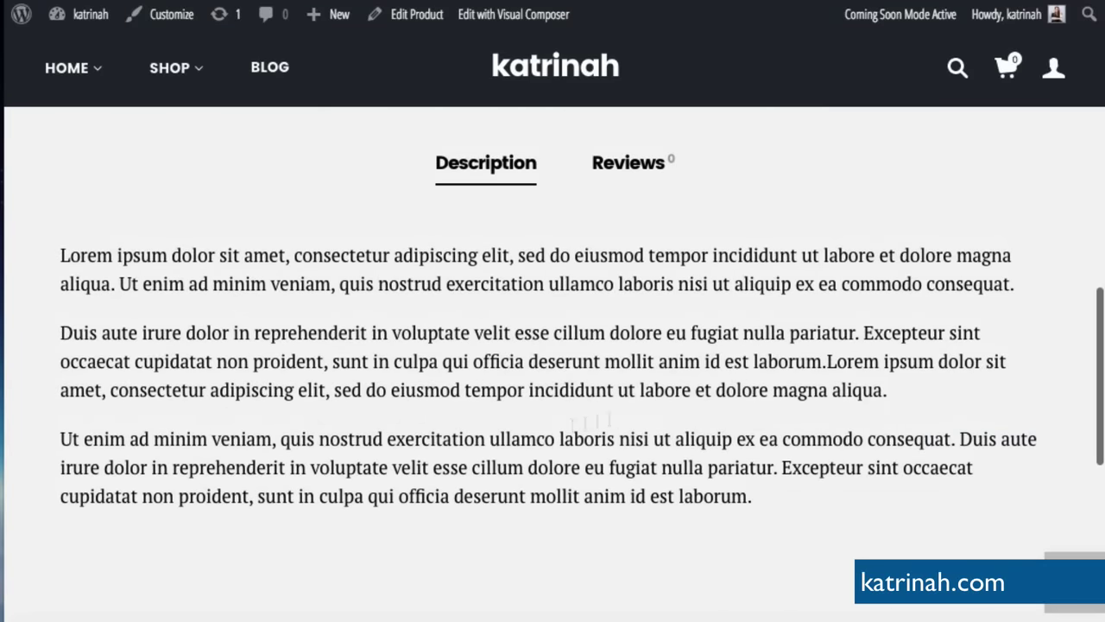
pyautogui.scroll(-6, 672, 432)
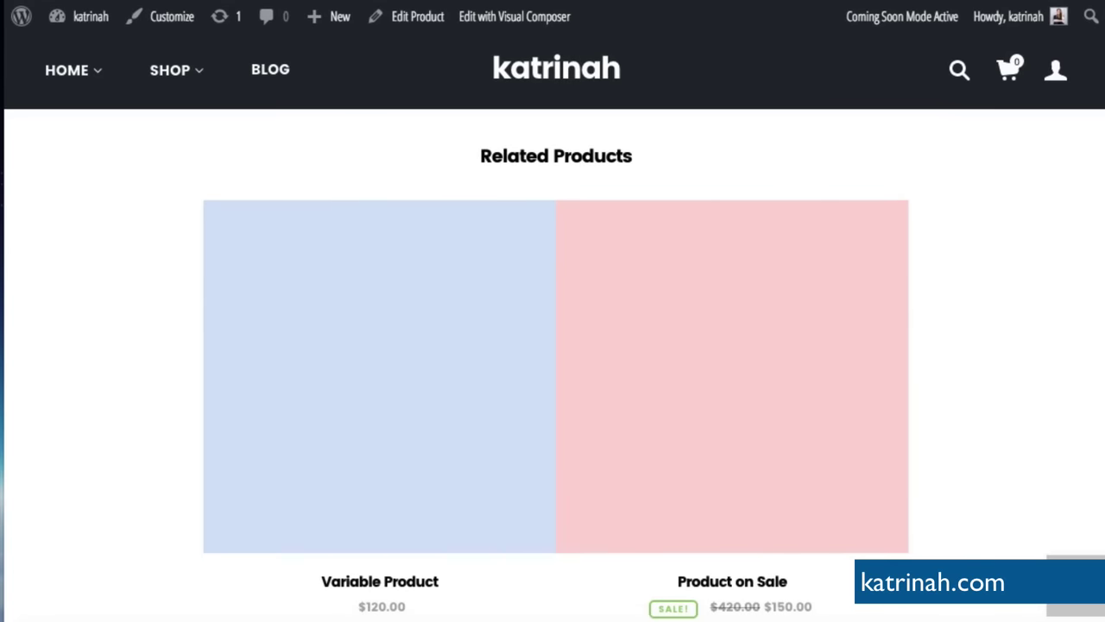
pyautogui.scroll(10, 561, 164)
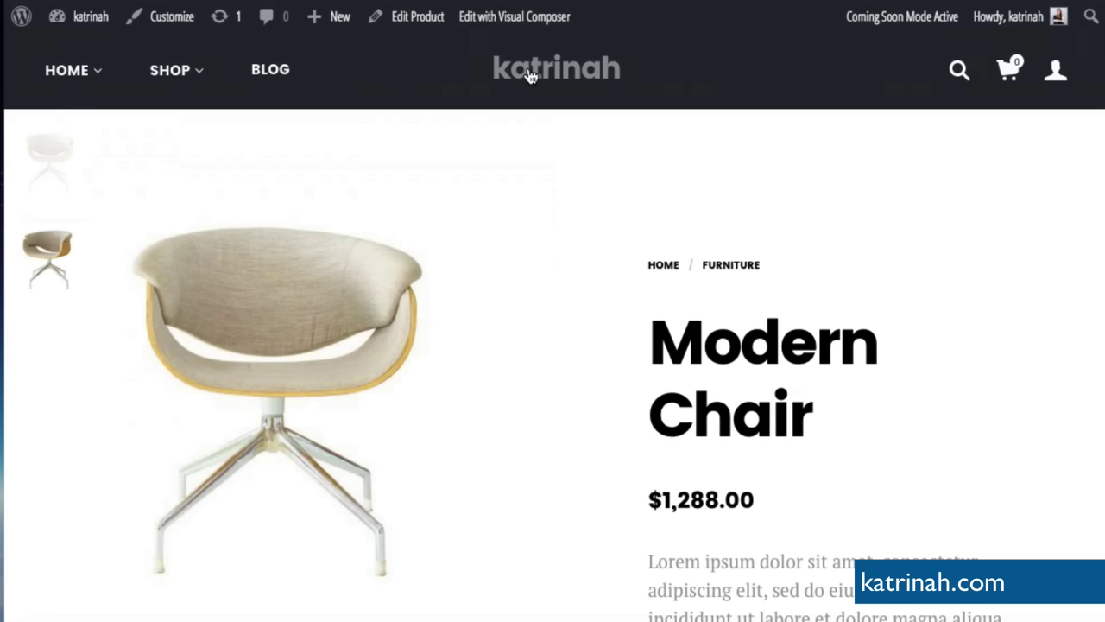
# - Go to the store homepage and examine how the chair and the placeholder products appear under Brand New in the Shop
pyautogui.click(530, 76)
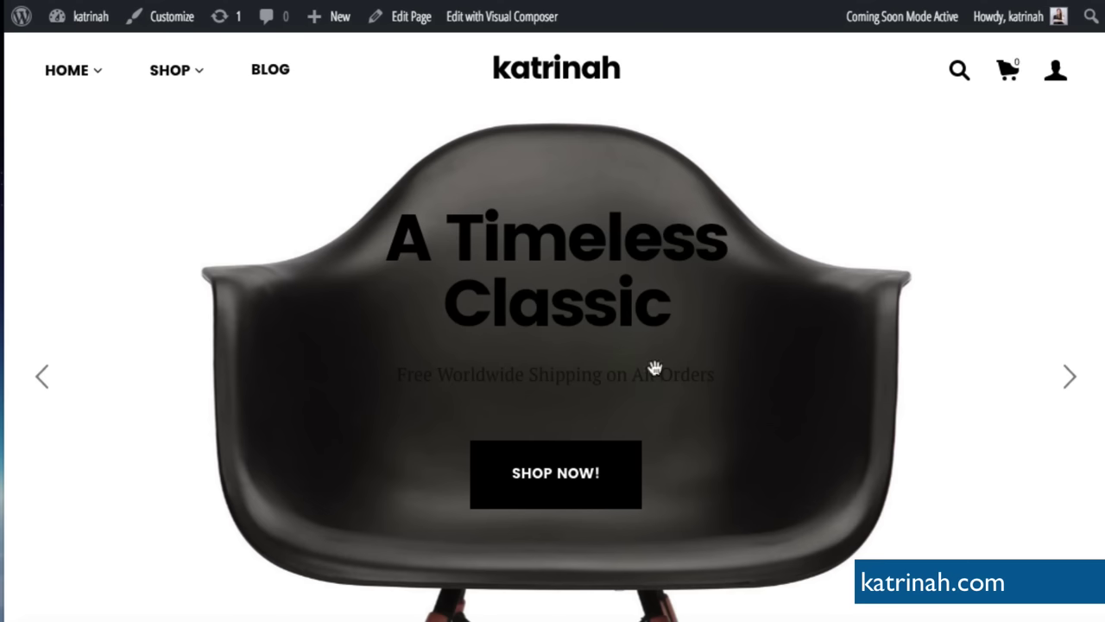
pyautogui.scroll(-10, 654, 369)
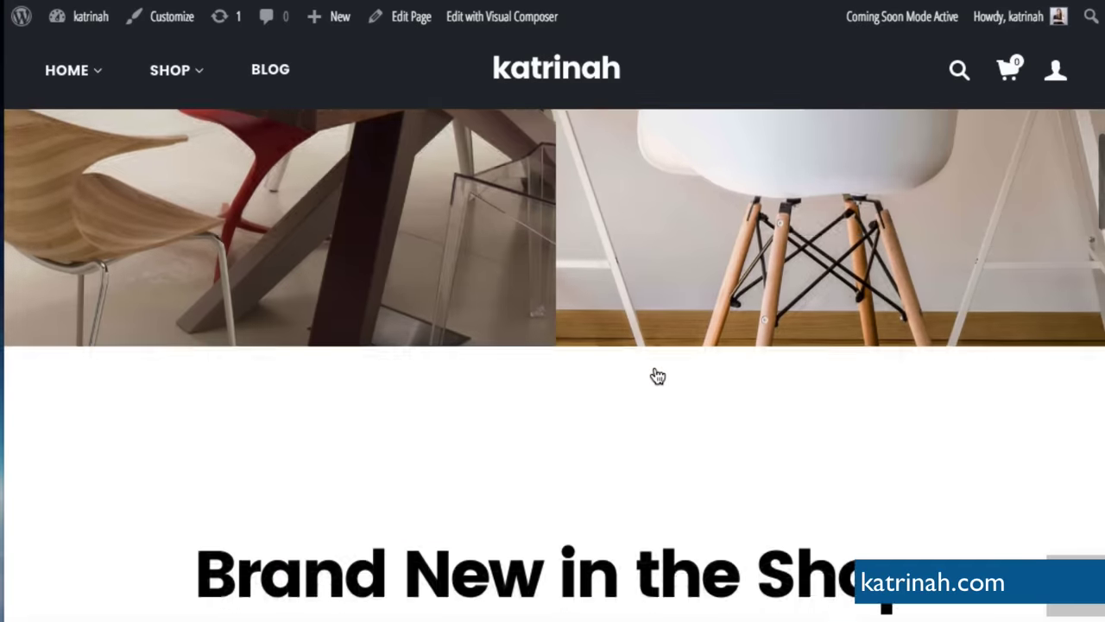
pyautogui.scroll(-5, 654, 375)
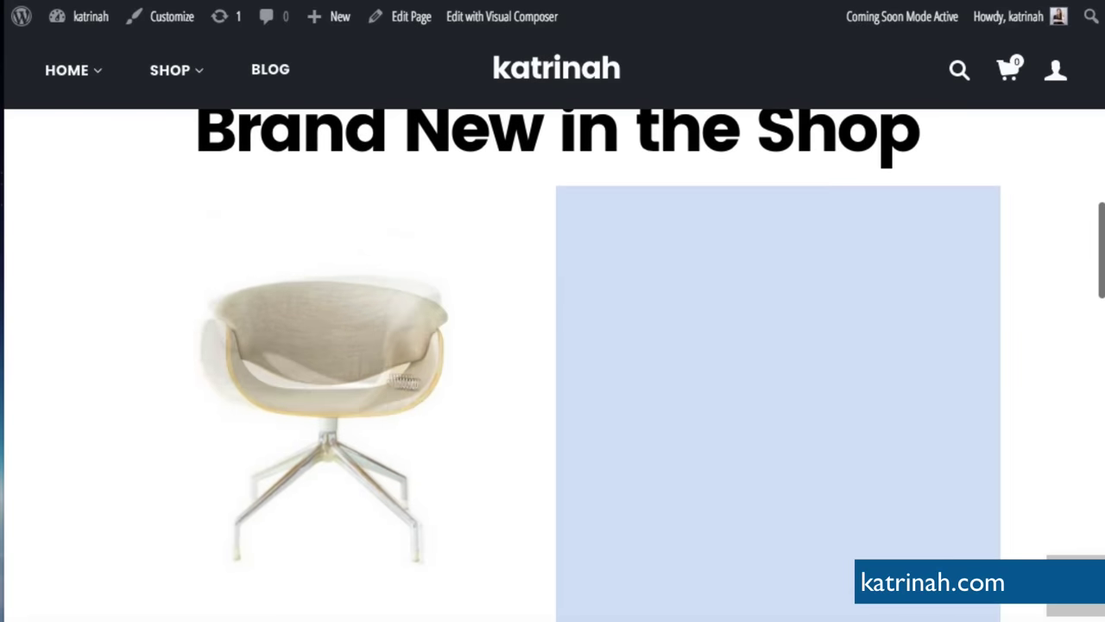
pyautogui.scroll(-2, 424, 377)
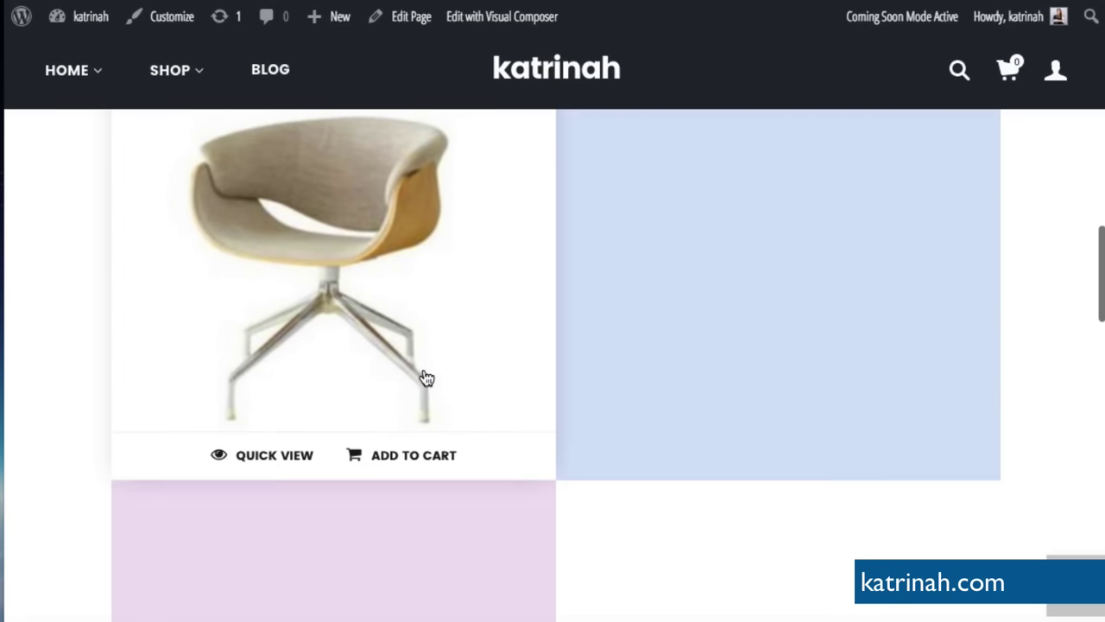
pyautogui.scroll(-3, 758, 279)
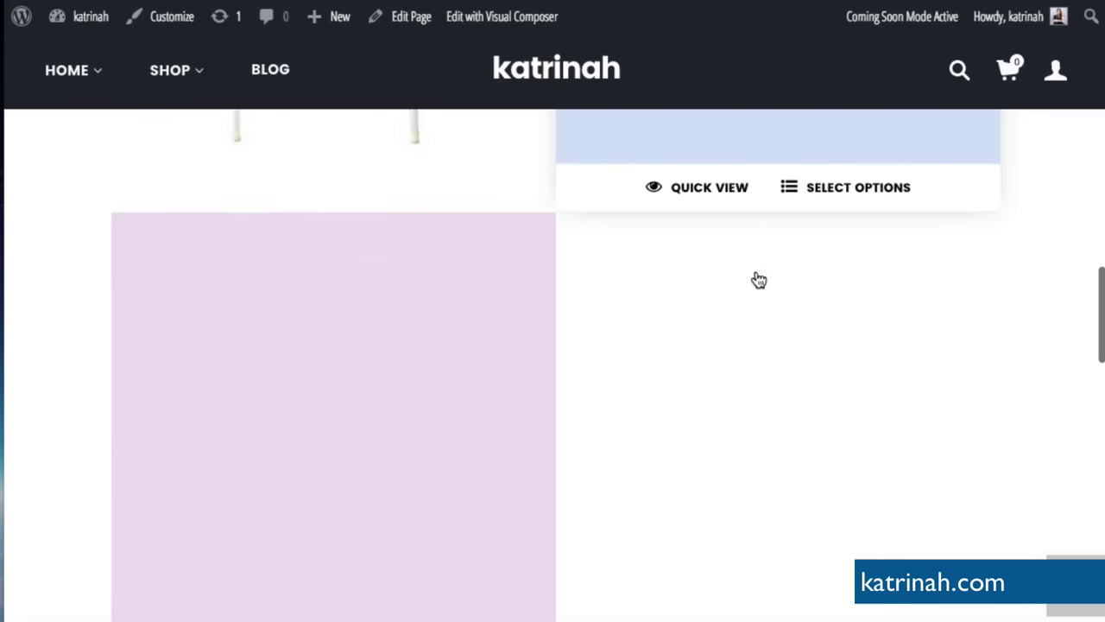
pyautogui.scroll(-1, 693, 397)
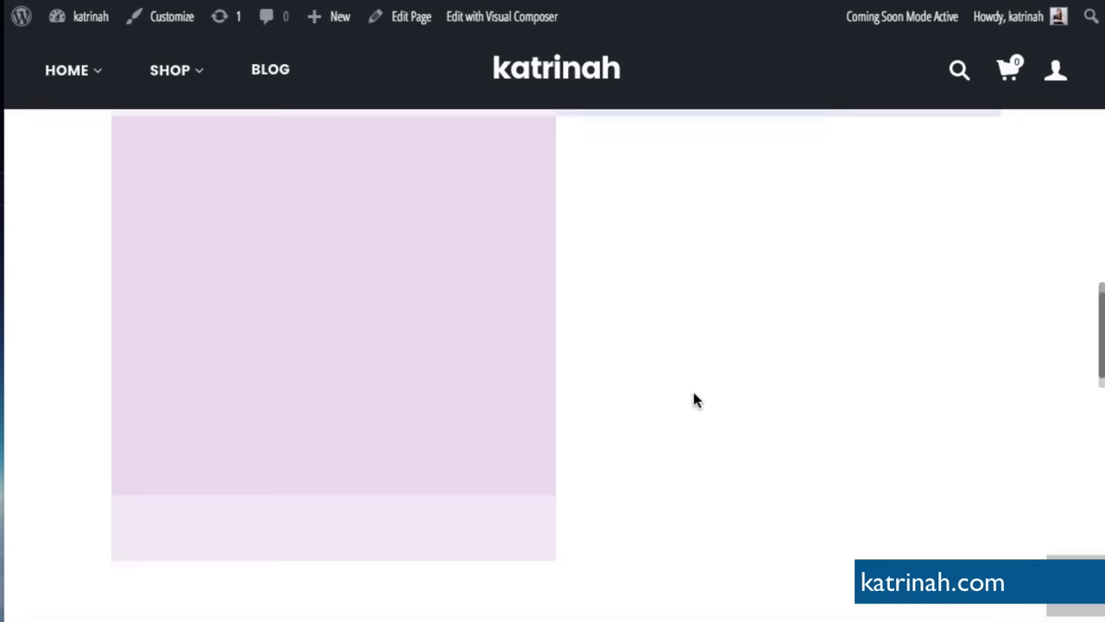
pyautogui.scroll(2, 693, 397)
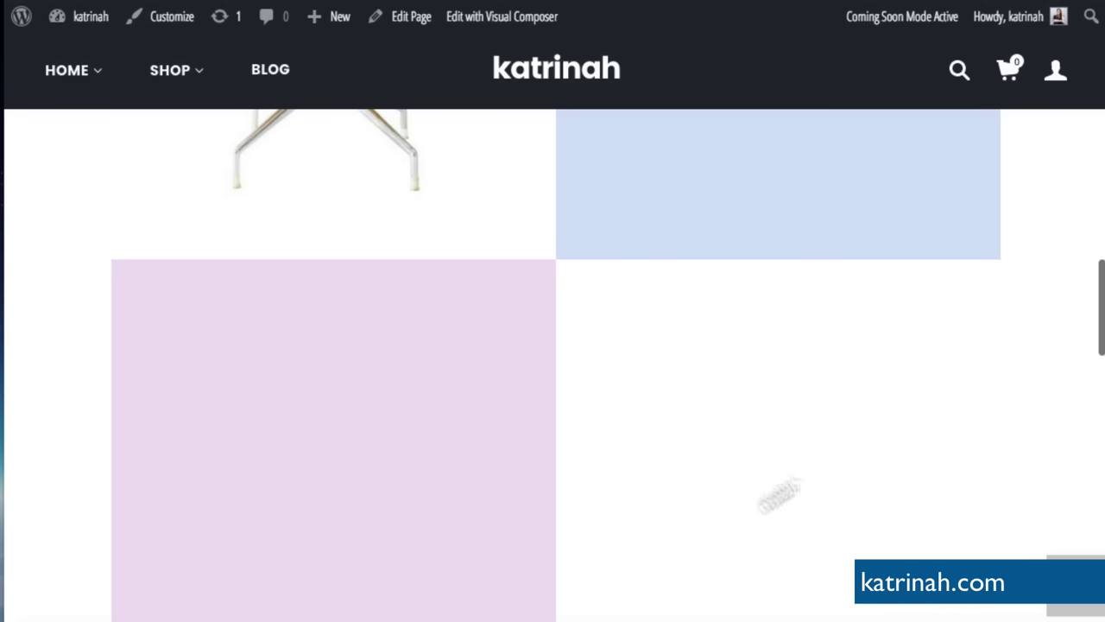
pyautogui.scroll(5, 723, 358)
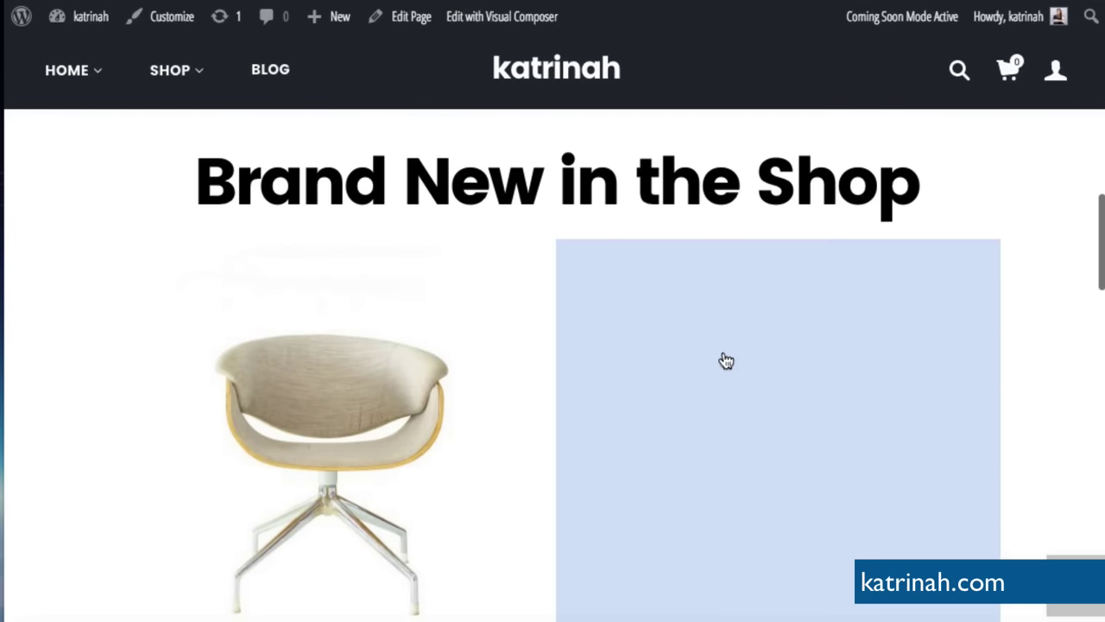
pyautogui.scroll(-2, 767, 422)
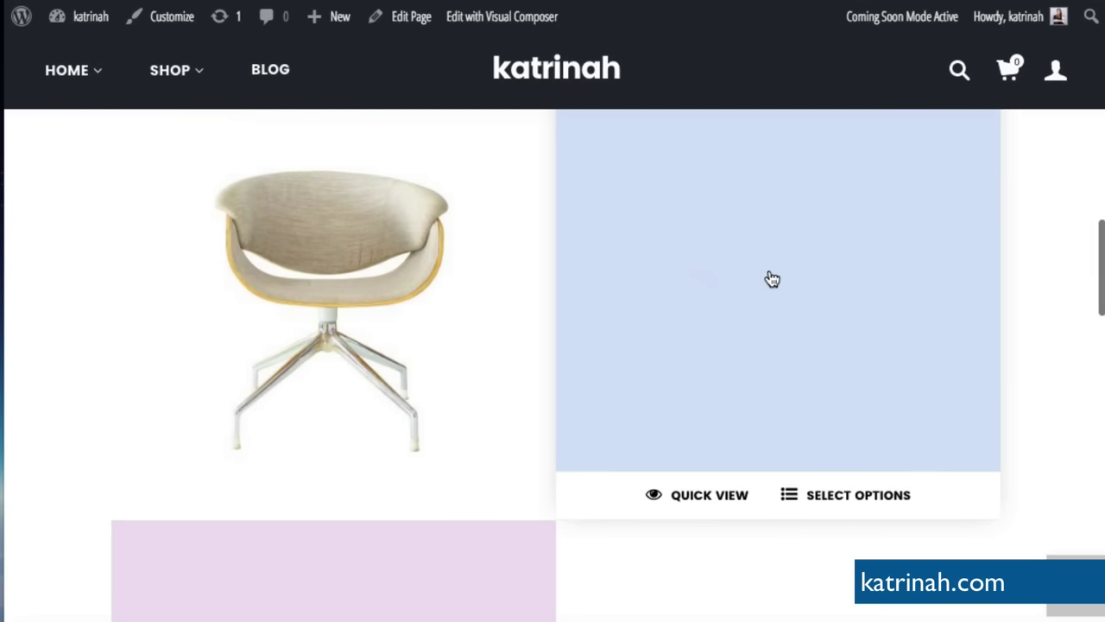
# - Open the light-blue placeholder product beside the chair and bring it up for editing with the title Metal Fan
pyautogui.click(772, 278)
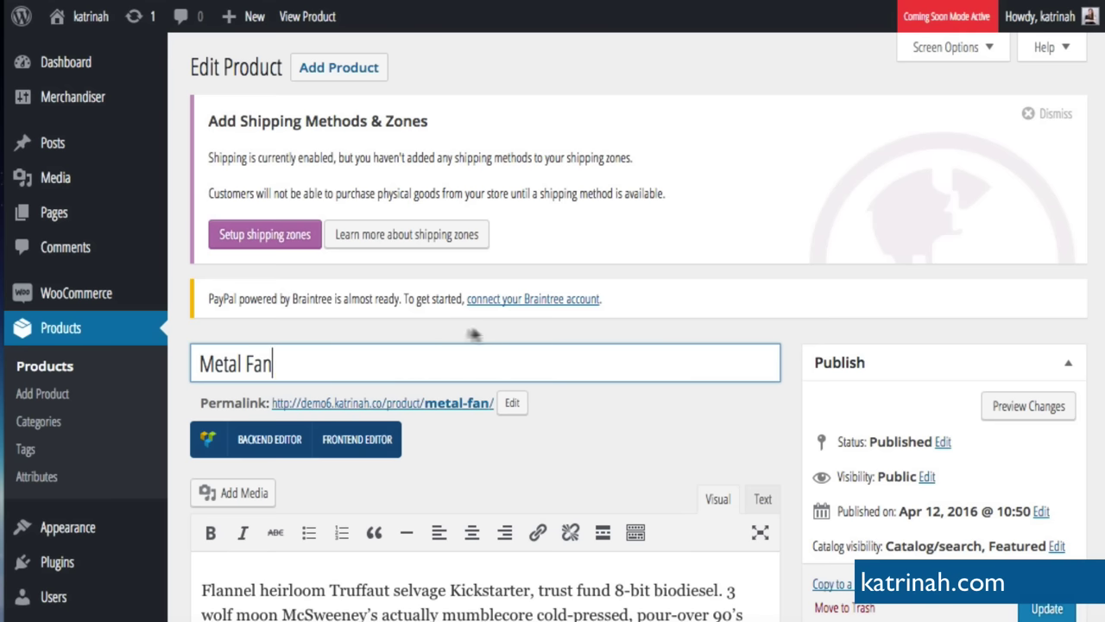
pyautogui.click(412, 335)
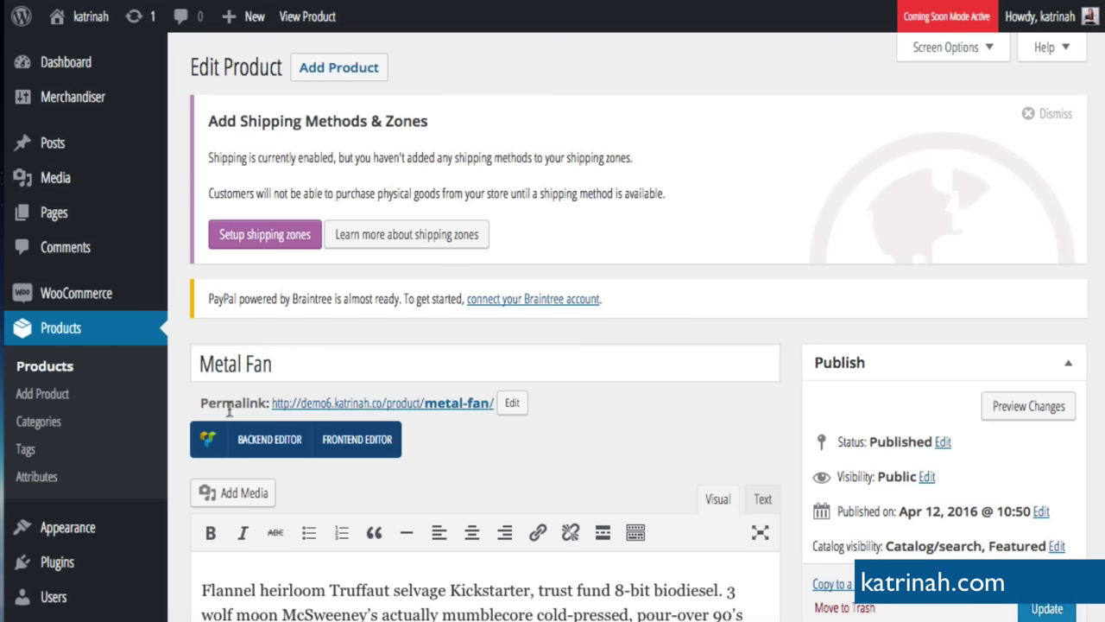
# - Clear Metal Fan's permalink slug and confirm the empty value so it is regenerated from the product title
pyautogui.click(512, 404)
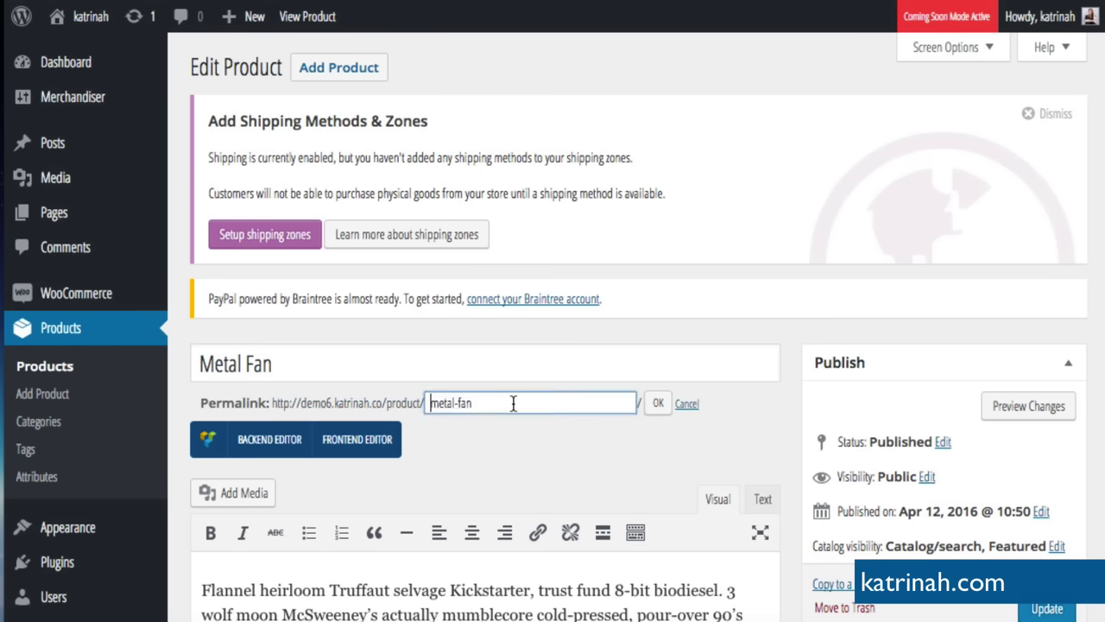
pyautogui.hotkey('ctrl', 'a')
pyautogui.press('BackSpace')
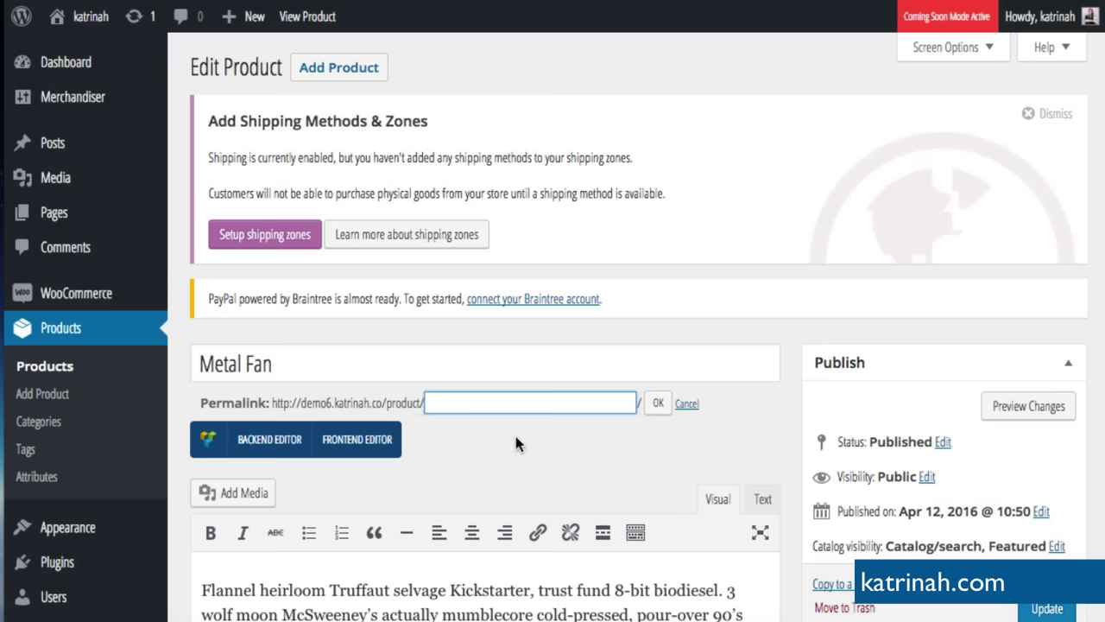
pyautogui.click(520, 446)
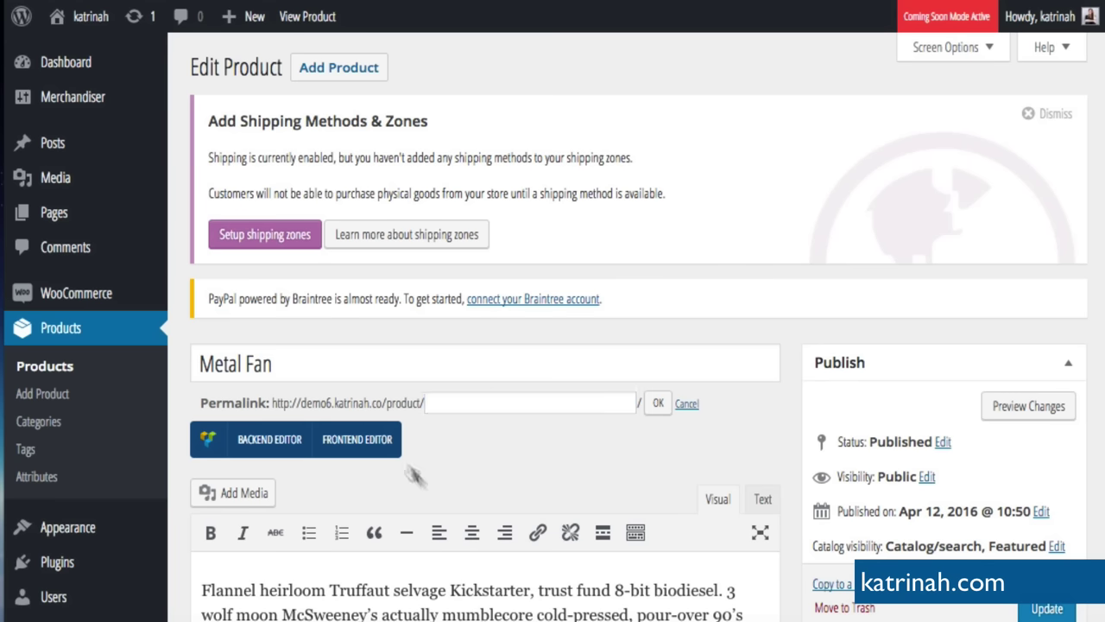
pyautogui.click(653, 403)
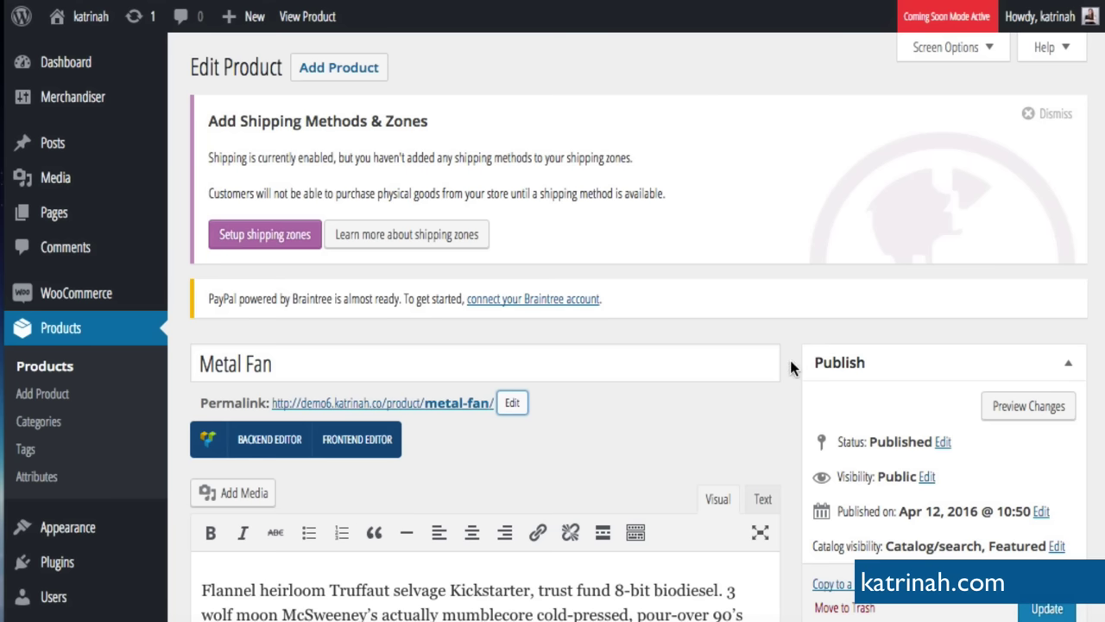
# - Replace Metal Fan's main description with four placeholder paragraphs beginning "Lorem ipsum dolor sit amet, consectetur adipiscing elit, sed do eiusmod tempor"
pyautogui.scroll(-5, 791, 362)
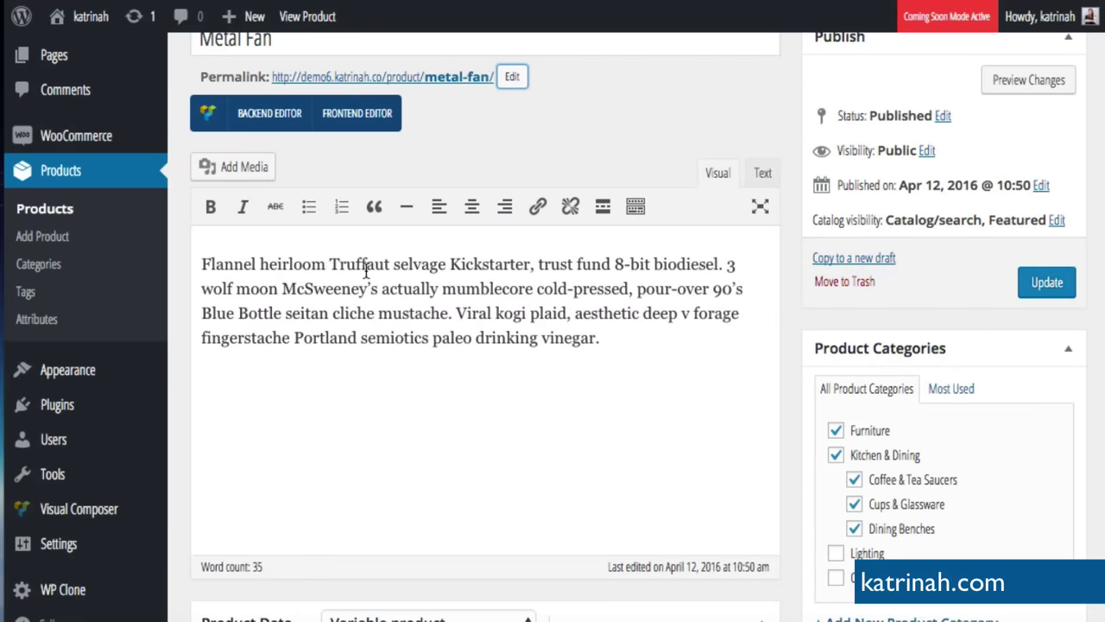
pyautogui.hotkey('ctrl', 'a')
pyautogui.write('Lorem ipsum dolor sit amet, consectetur adipiscing elit, sed do eiusmod tempor incididunt ut labore et dolore magna aliqua. Ut enim ad minim veniam, quis nostrud exercitation ullamco laboris nisi ut aliquip ex ea commodo consequat. Duis aute irure dolor in reprehenderit in voluptate velit esse cillum dolore eu fugiat nulla pariatur. Excepteur sint occaecat cupidatat non proident, sunt in culpa qui officia deserunt mollit anim id est laborum. Lorem ipsum dolor sit amet, consectetur adipiscing elit, sed do eiusmod tempor incididunt ut labore et dolore magna aliqua. Ut enim ad minim veniam, quis nostrud exercitation ullamco laboris nisi ut aliquip ex ea commodo consequat. Duis aute irure dolor in reprehenderit in voluptate velit esse cillum dolore eu fugiat nulla pariatur. Excepteur sint occaecat cupidatat non proident, sunt in culpa qui officia deserunt mollit anim id est laborum.')
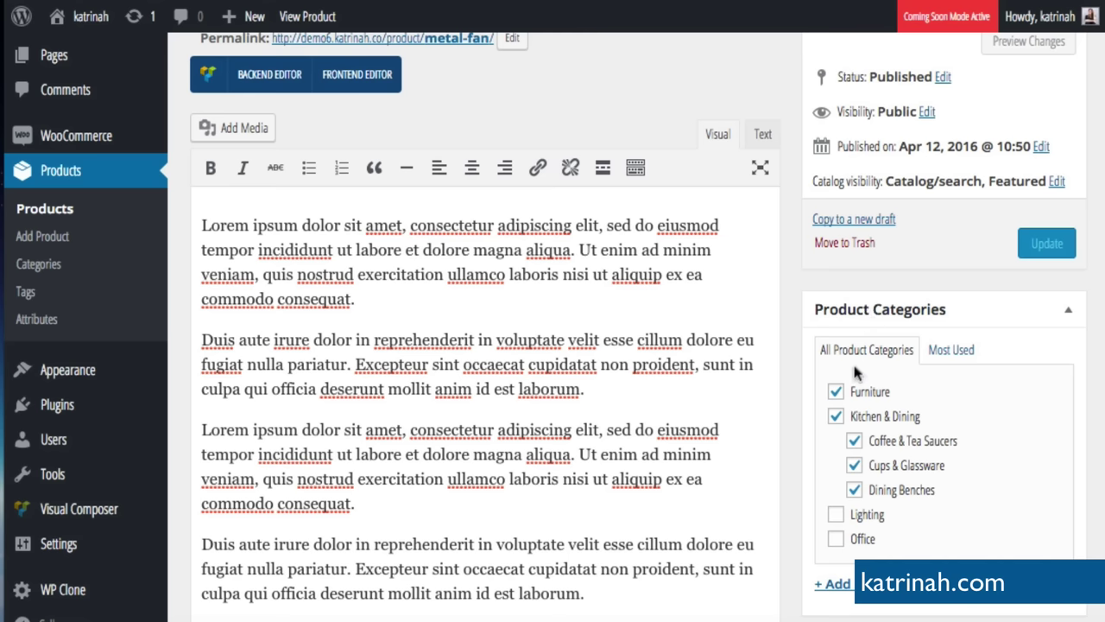
# - Assign the product only to Furniture, removing Kitchen & Dining, Coffee & Tea Saucers, Cups & Glassware and Dining Benches from its categories
pyautogui.click(836, 391)
pyautogui.click(837, 418)
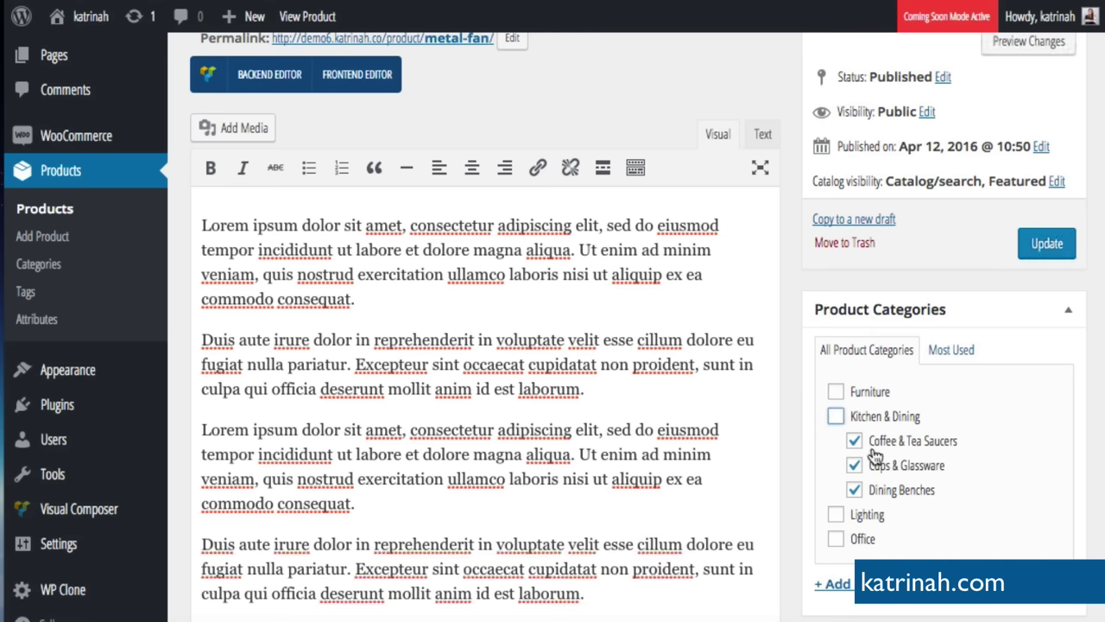
pyautogui.click(855, 444)
pyautogui.click(855, 465)
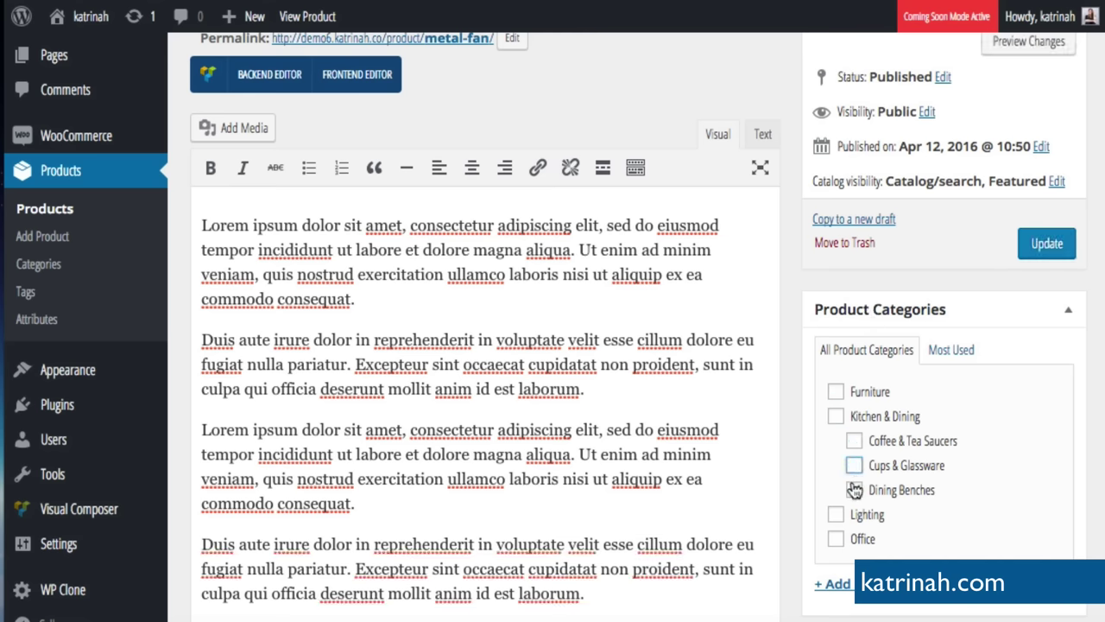
pyautogui.click(854, 490)
pyautogui.scroll(-3, 793, 433)
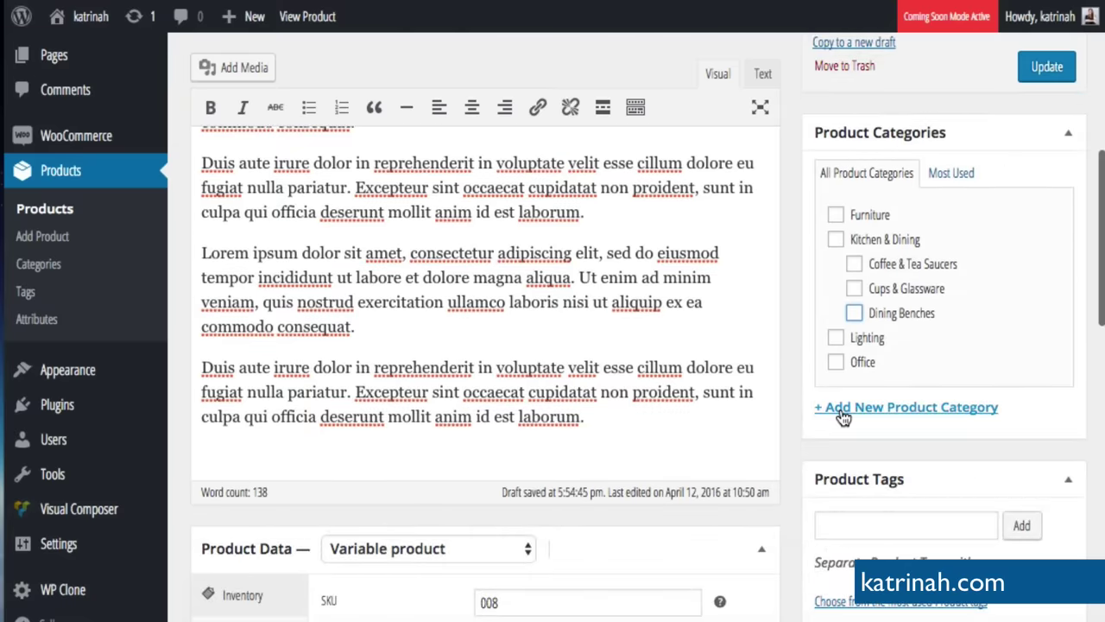
pyautogui.click(844, 408)
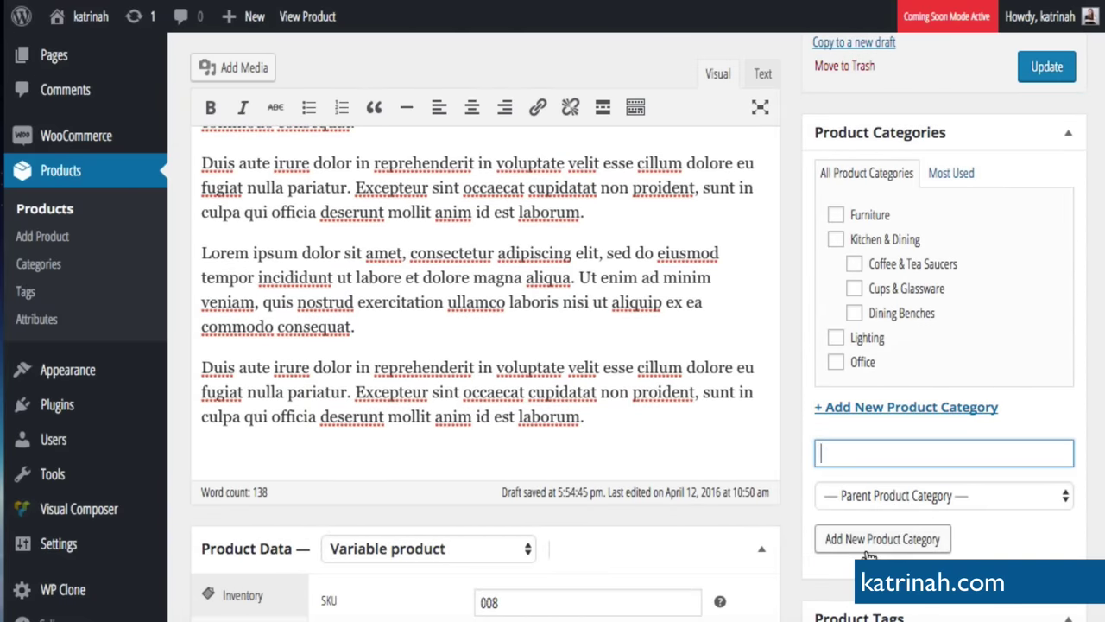
pyautogui.click(836, 217)
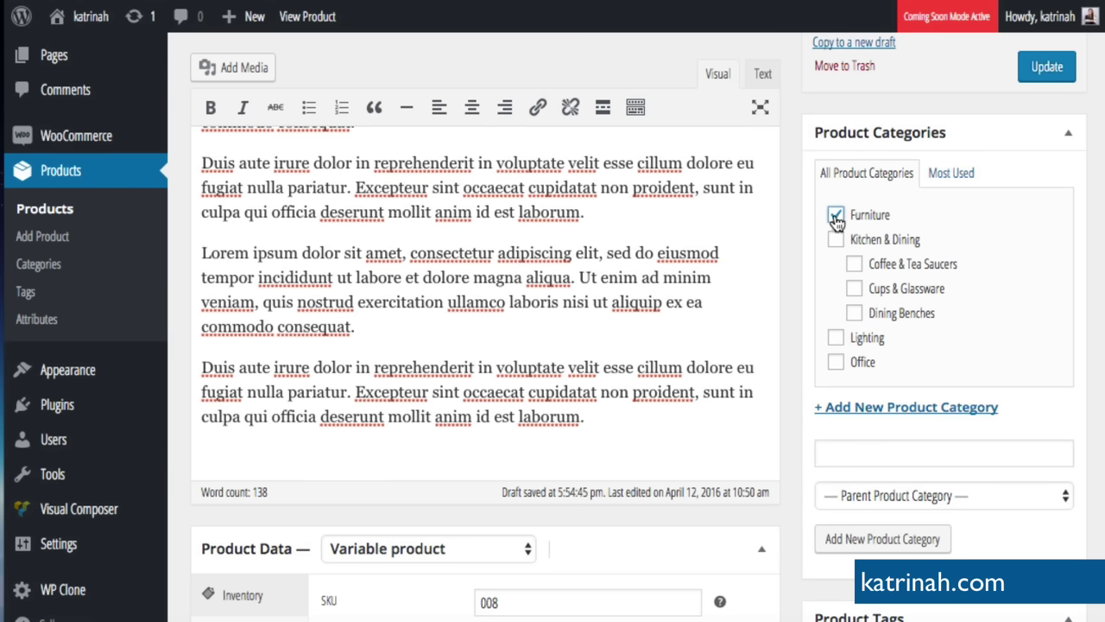
# - Keep Variable product as the product type and clear the product-level SKU in the inventory data
pyautogui.scroll(-5, 785, 306)
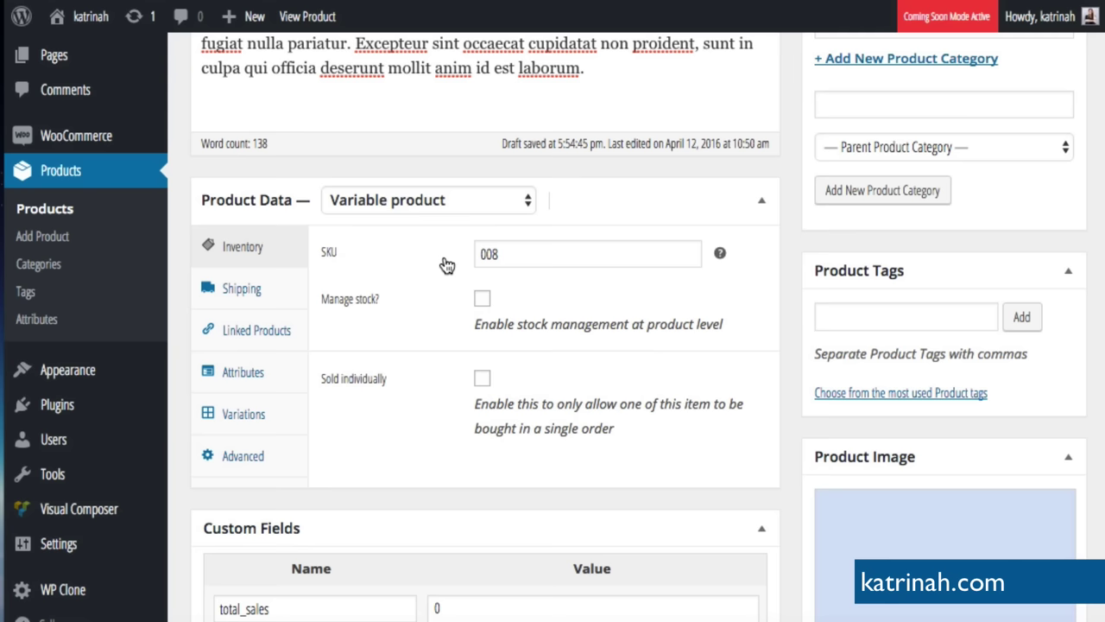
pyautogui.click(405, 206)
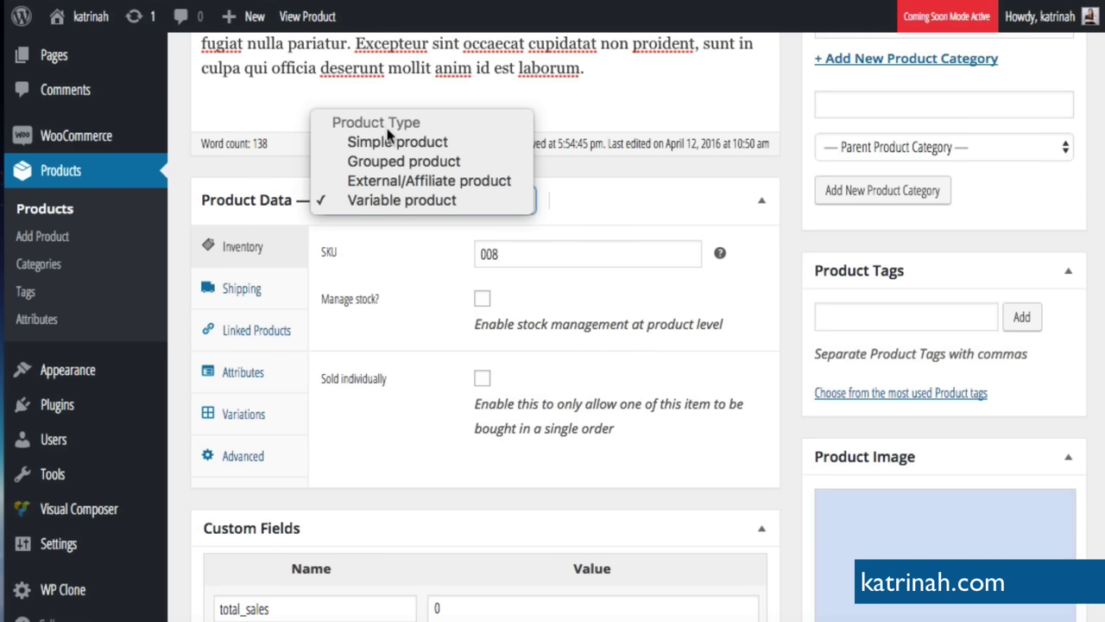
pyautogui.click(361, 207)
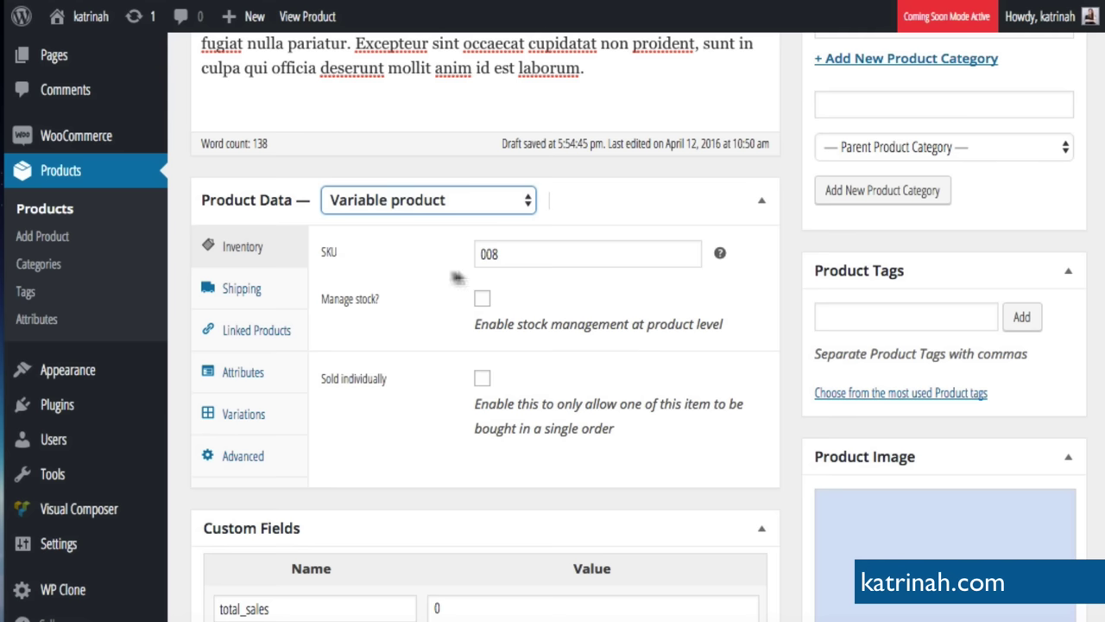
pyautogui.doubleClick(498, 254)
pyautogui.press('BackSpace')
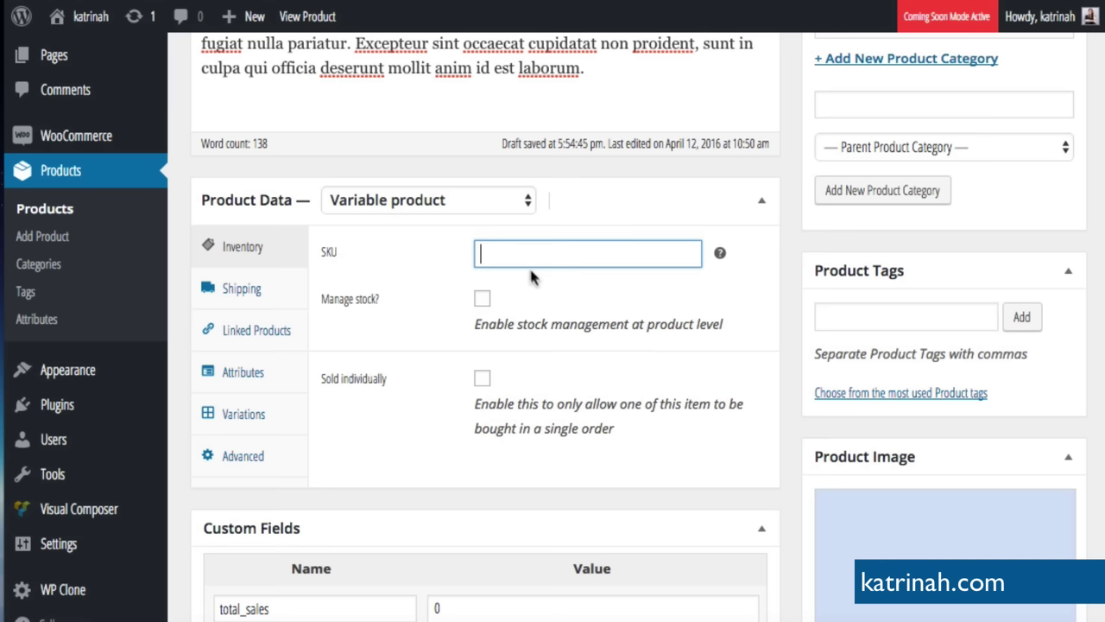
# - Add a custom product attribute named Color with values "Blue | White | Yellow", enable it for variations, and save the attributes
pyautogui.click(236, 294)
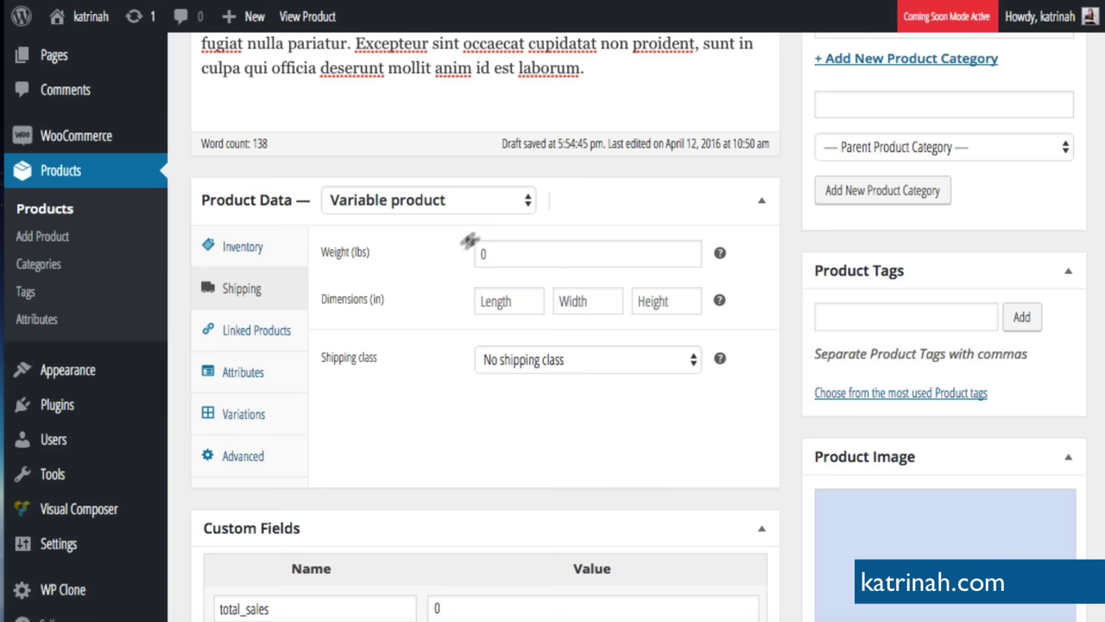
pyautogui.click(245, 335)
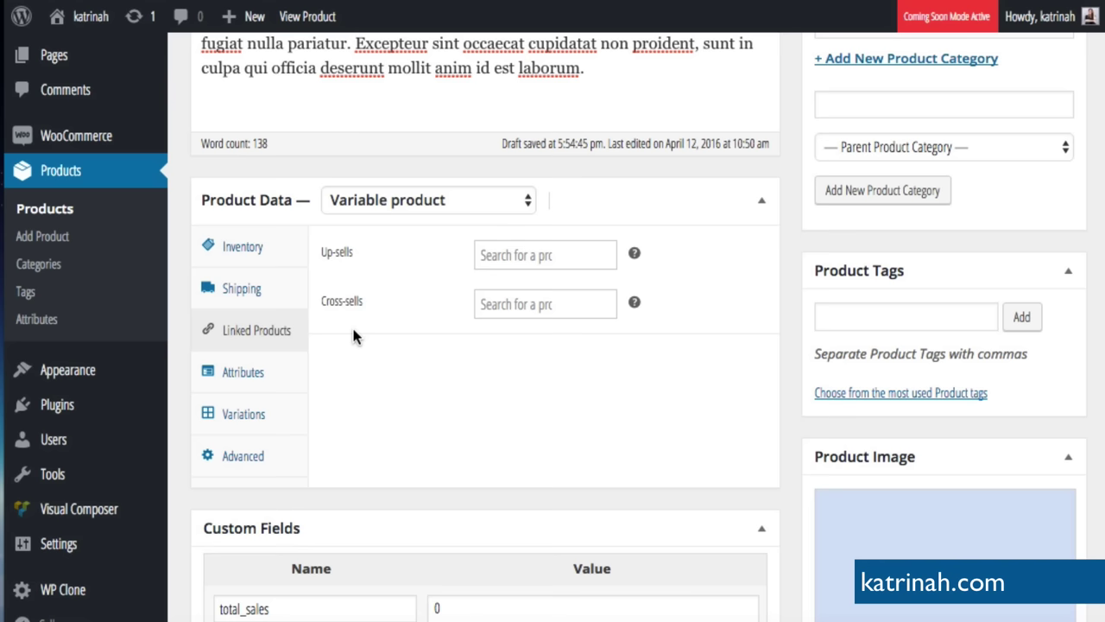
pyautogui.click(241, 378)
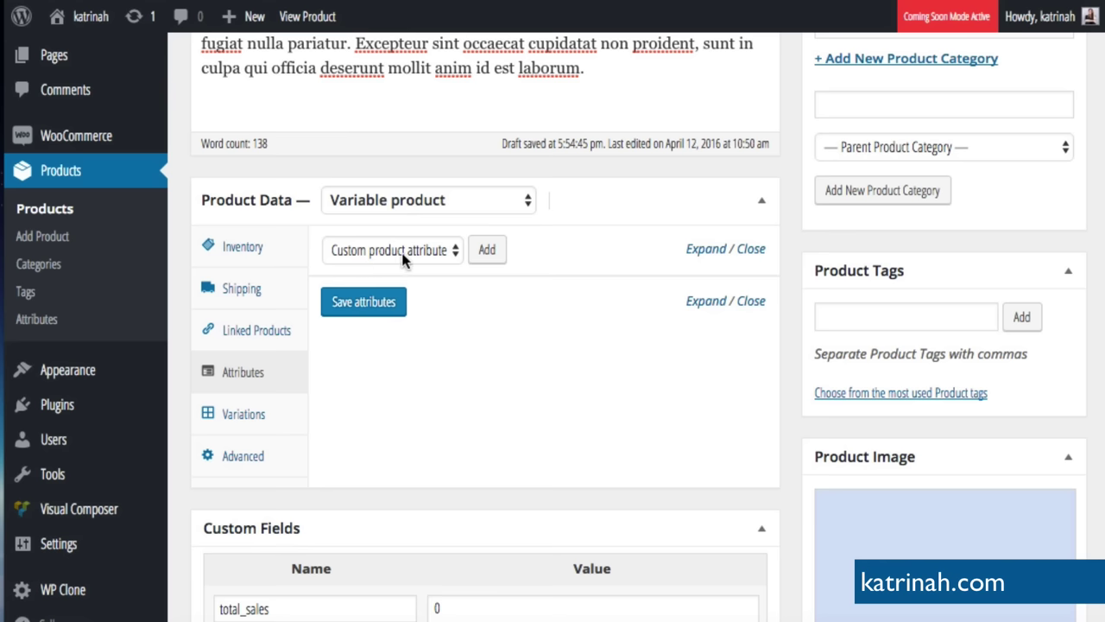
pyautogui.click(484, 259)
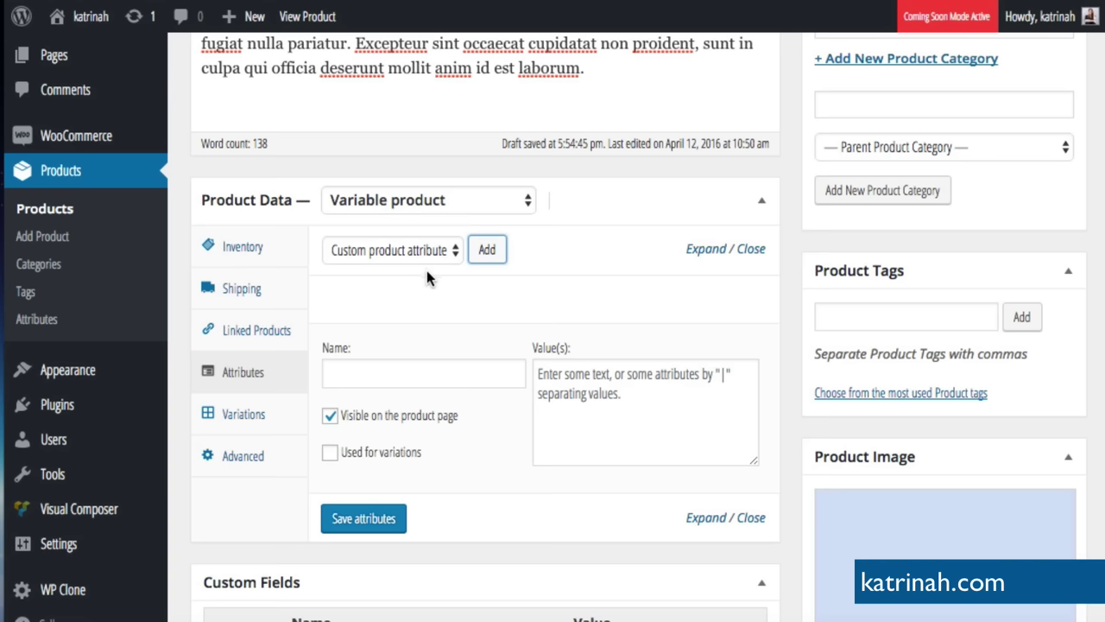
pyautogui.click(339, 372)
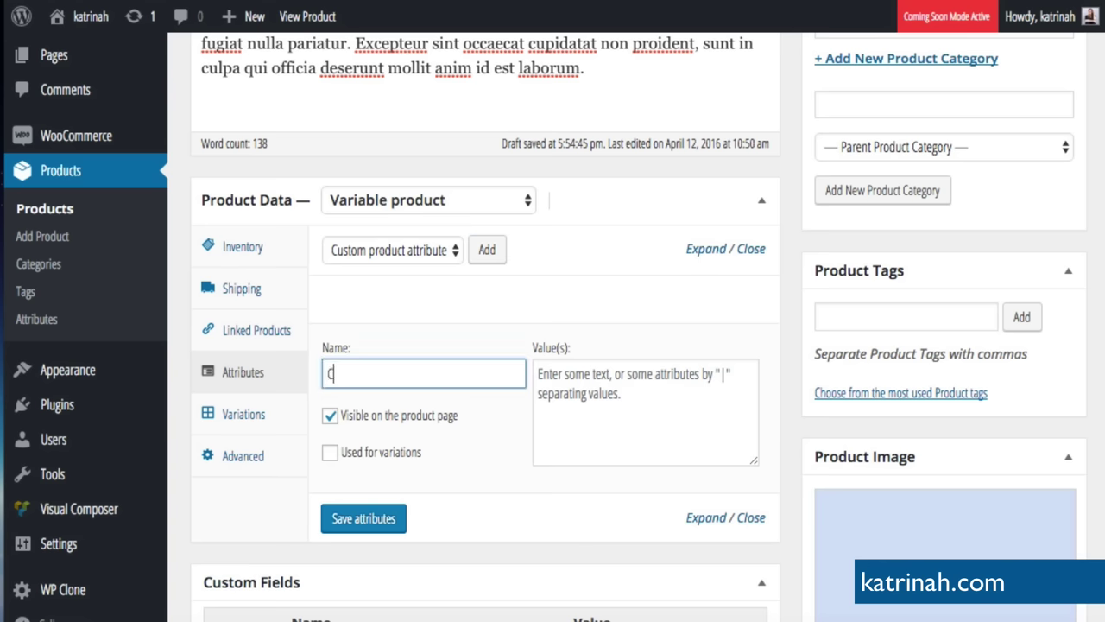
pyautogui.write('Color')
pyautogui.click(575, 394)
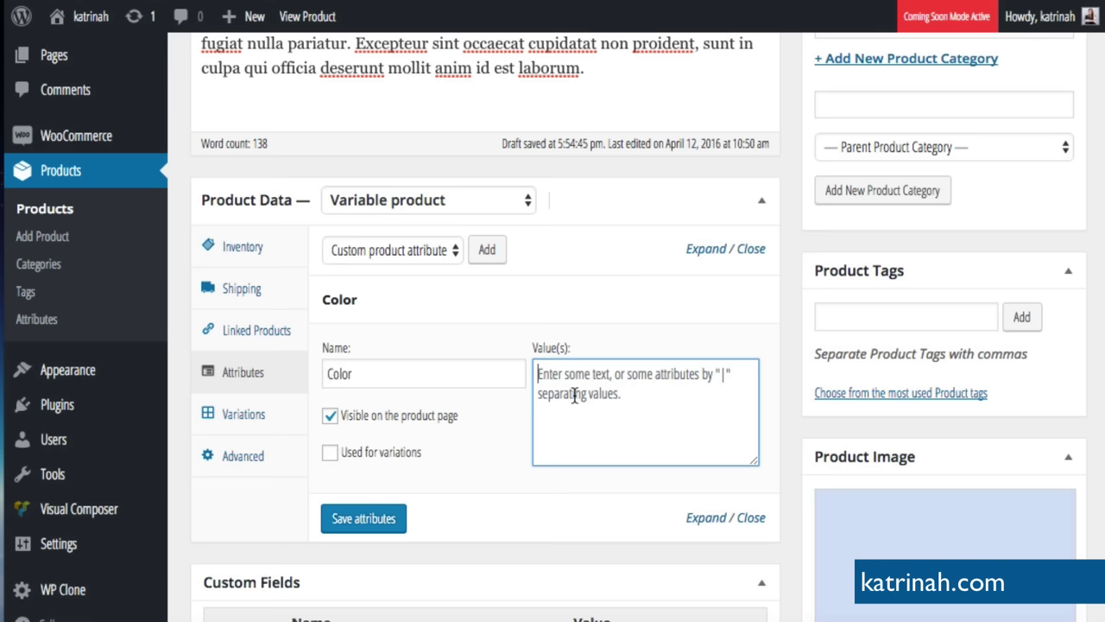
pyautogui.write('Blue | White | Yellow')
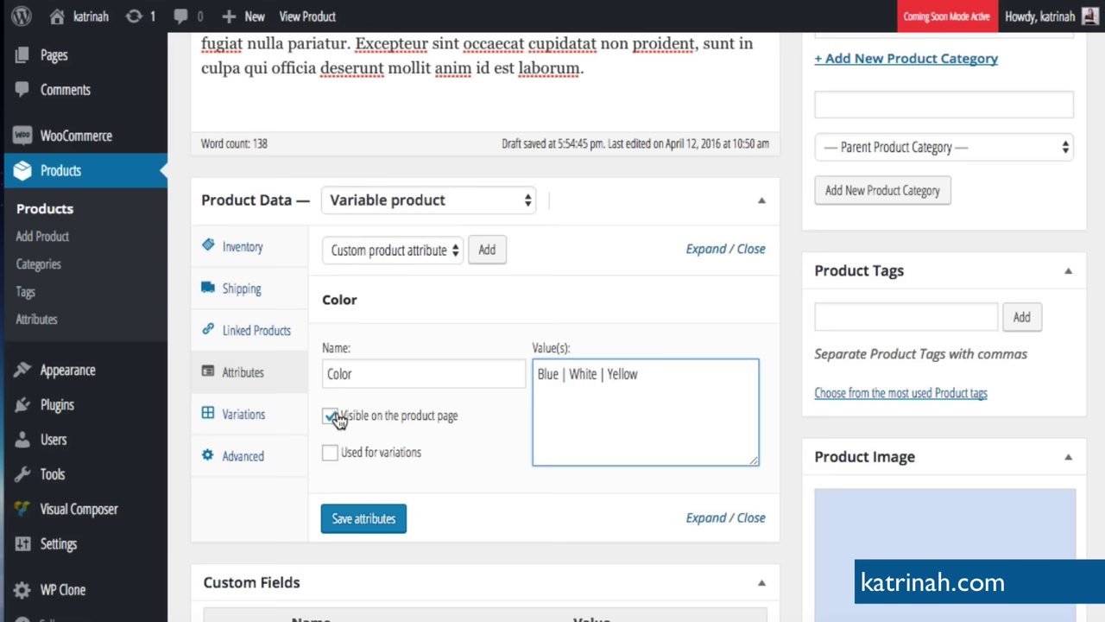
pyautogui.click(330, 454)
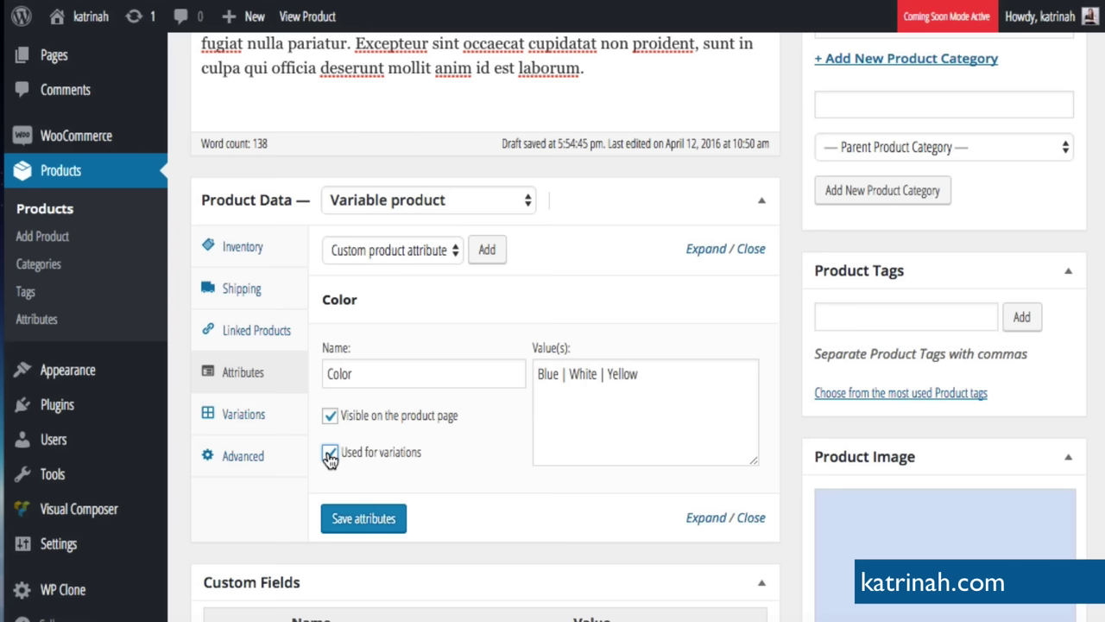
pyautogui.click(351, 520)
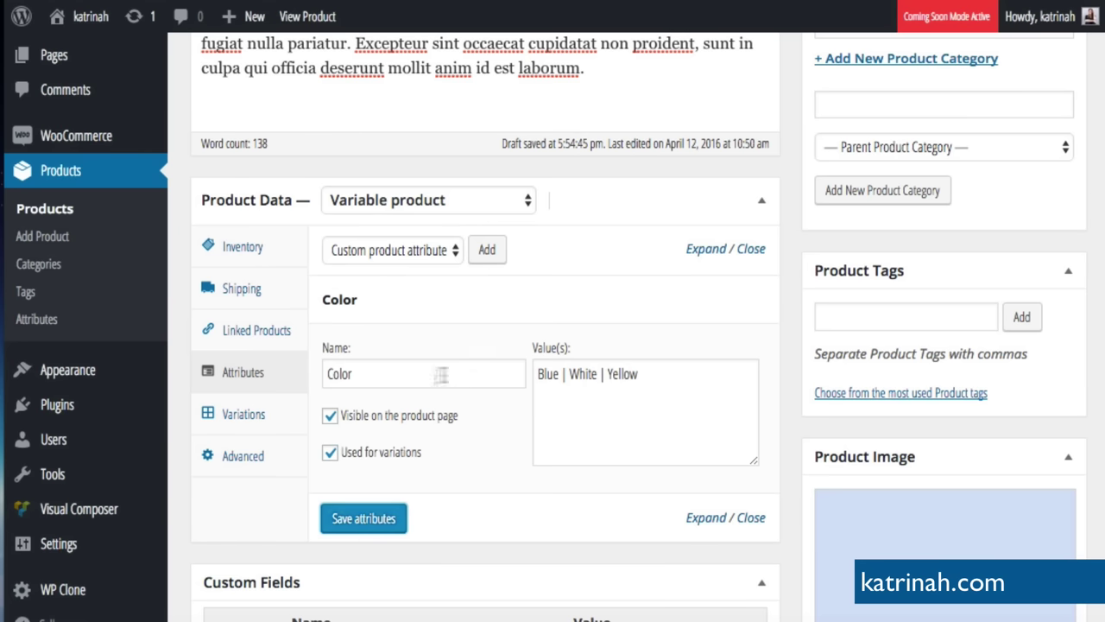
# - Set the variations' default color to Yellow and assign Blue to variation #260
pyautogui.click(237, 417)
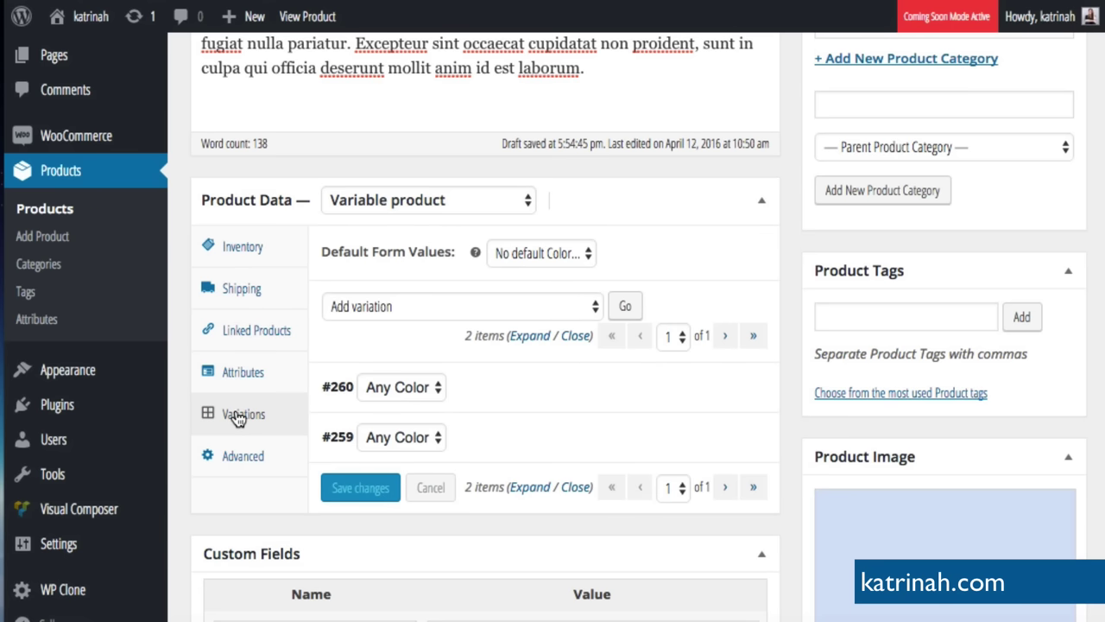
pyautogui.click(516, 254)
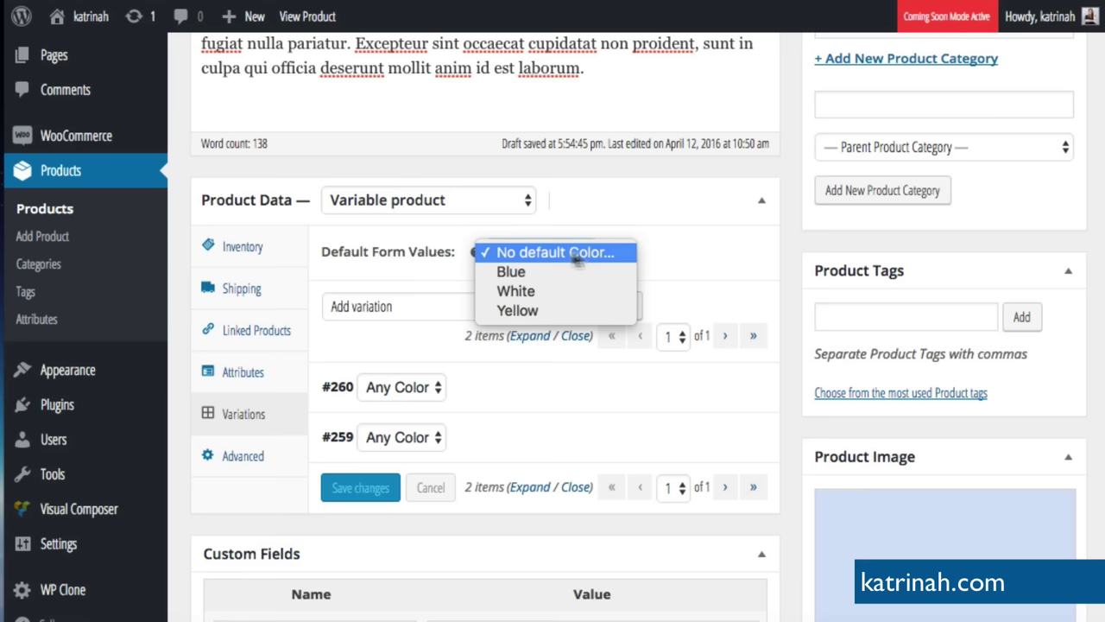
pyautogui.click(539, 311)
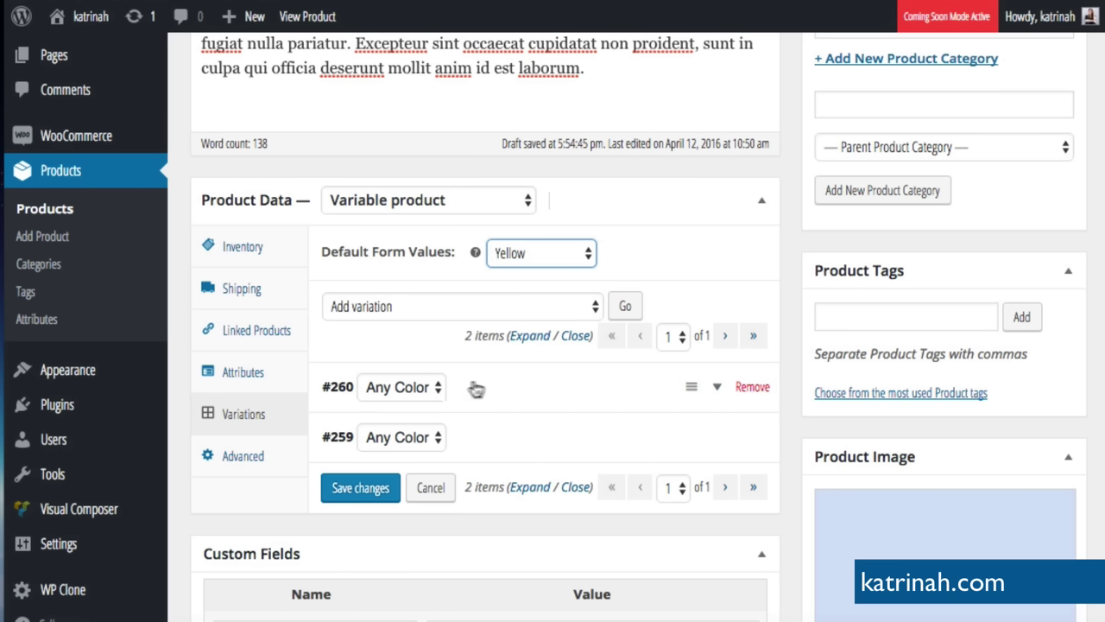
pyautogui.click(387, 388)
pyautogui.click(386, 415)
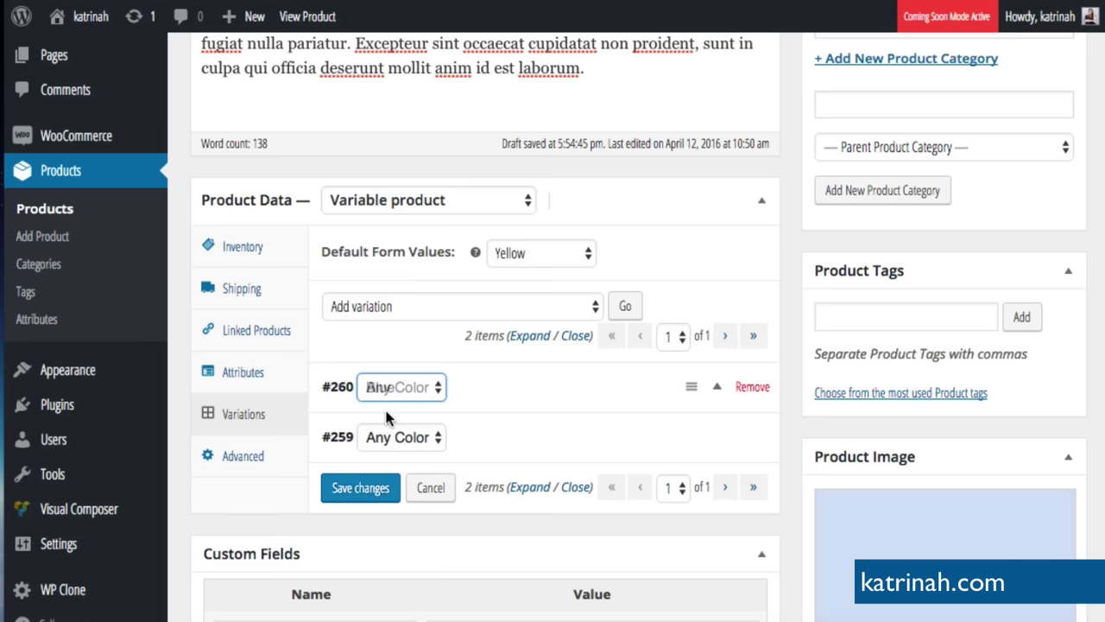
# - Expand the Blue variation's details and remove its pink placeholder image
pyautogui.click(717, 390)
pyautogui.scroll(-2, 653, 452)
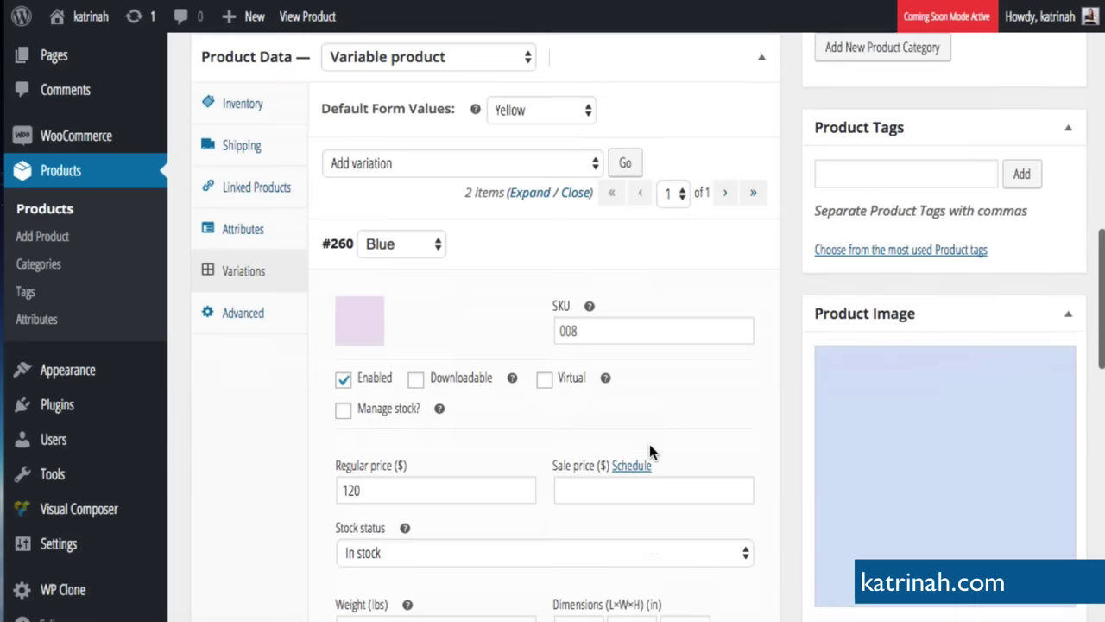
pyautogui.scroll(-1, 649, 444)
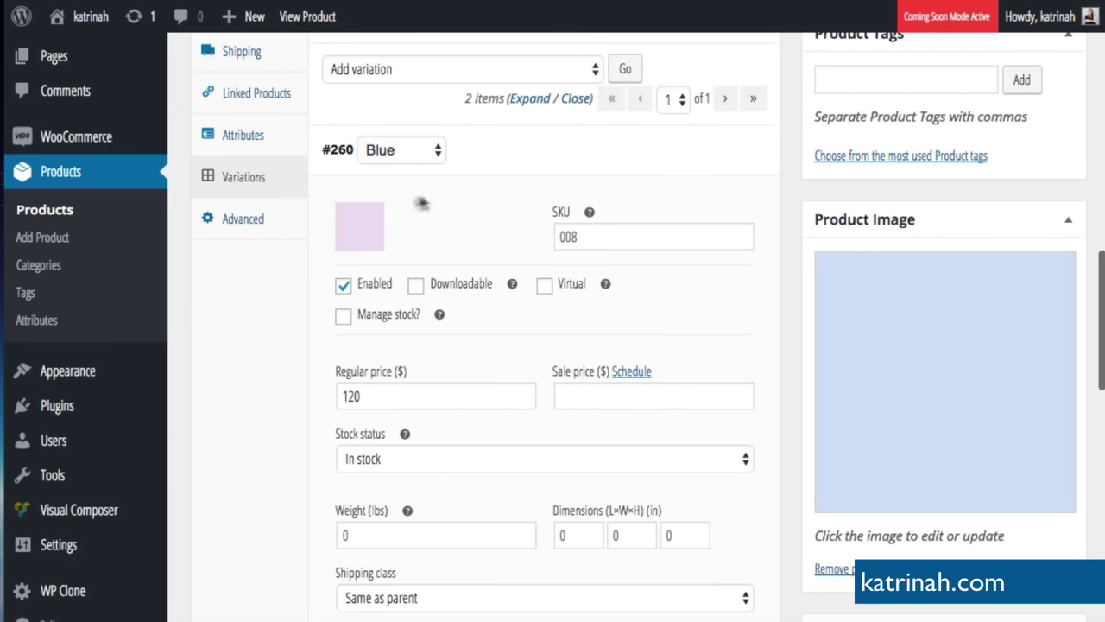
pyautogui.click(360, 226)
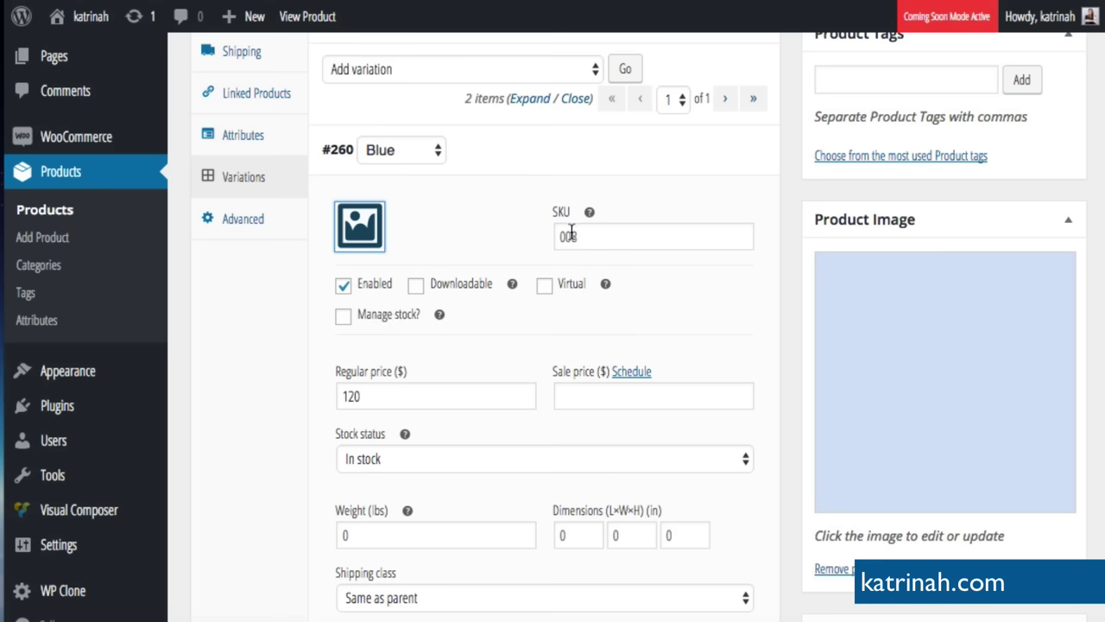
# - Show the sale schedule date fields for the Blue variation and save the variation changes
pyautogui.scroll(-3, 493, 370)
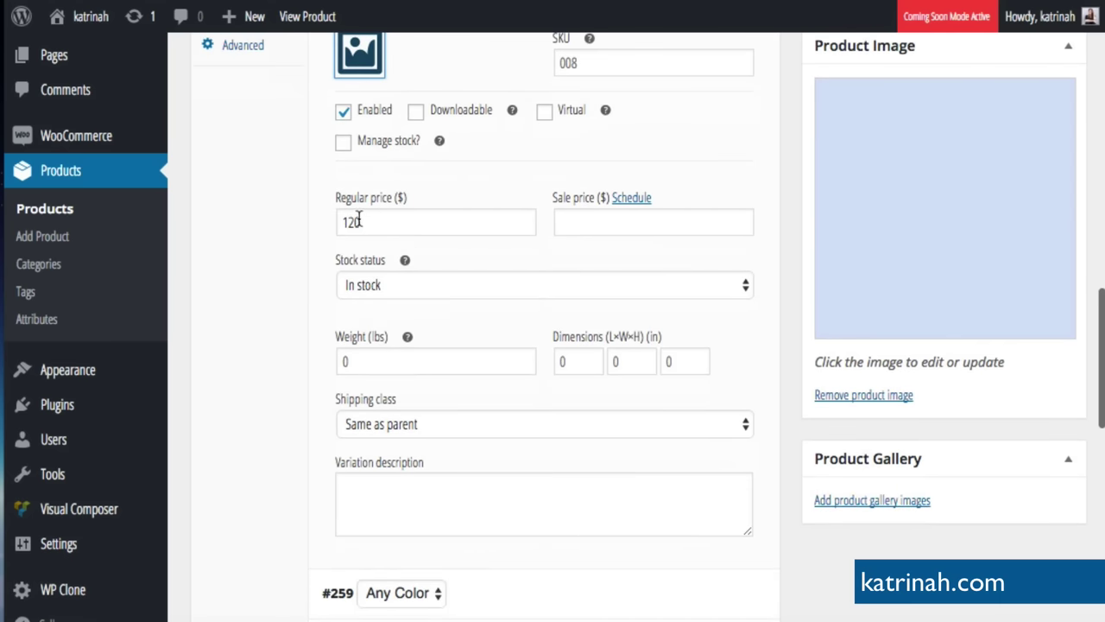
pyautogui.click(359, 222)
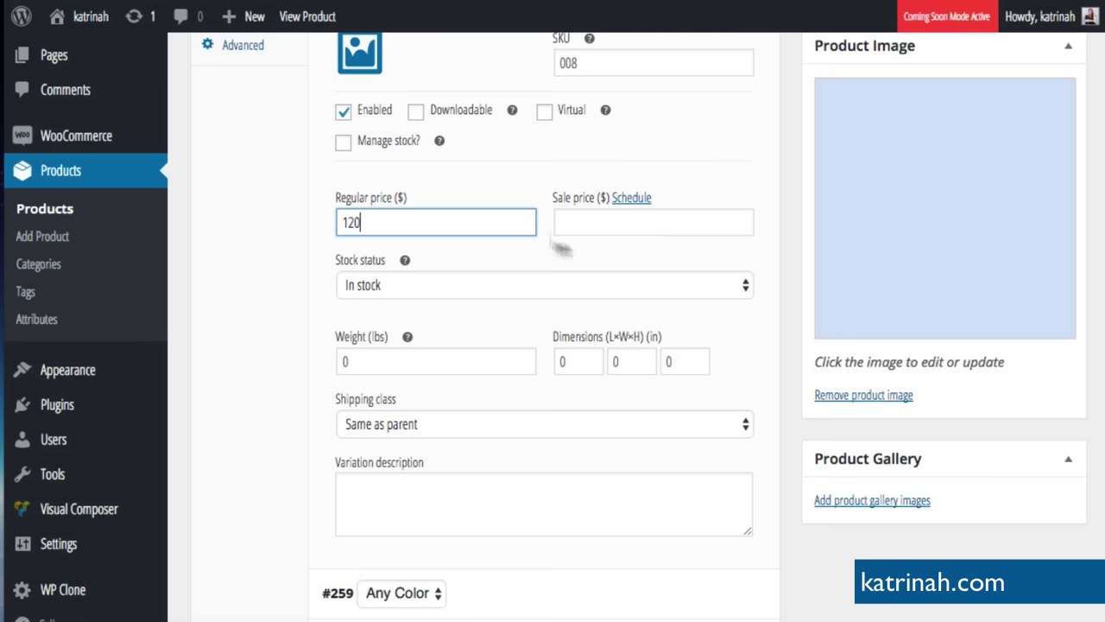
pyautogui.click(634, 201)
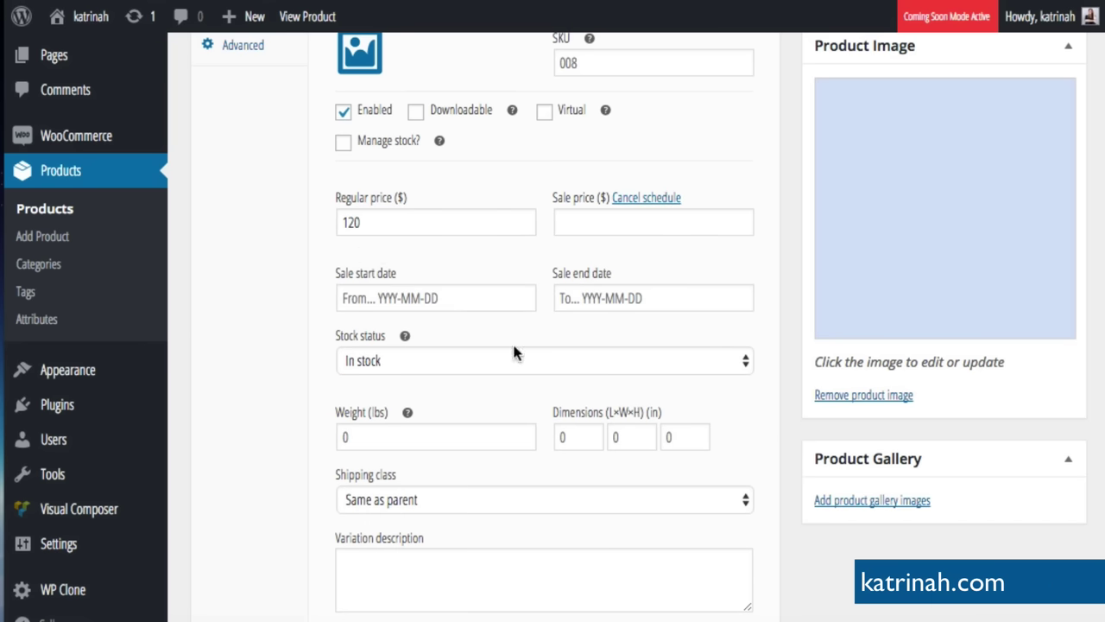
pyautogui.scroll(-2, 628, 380)
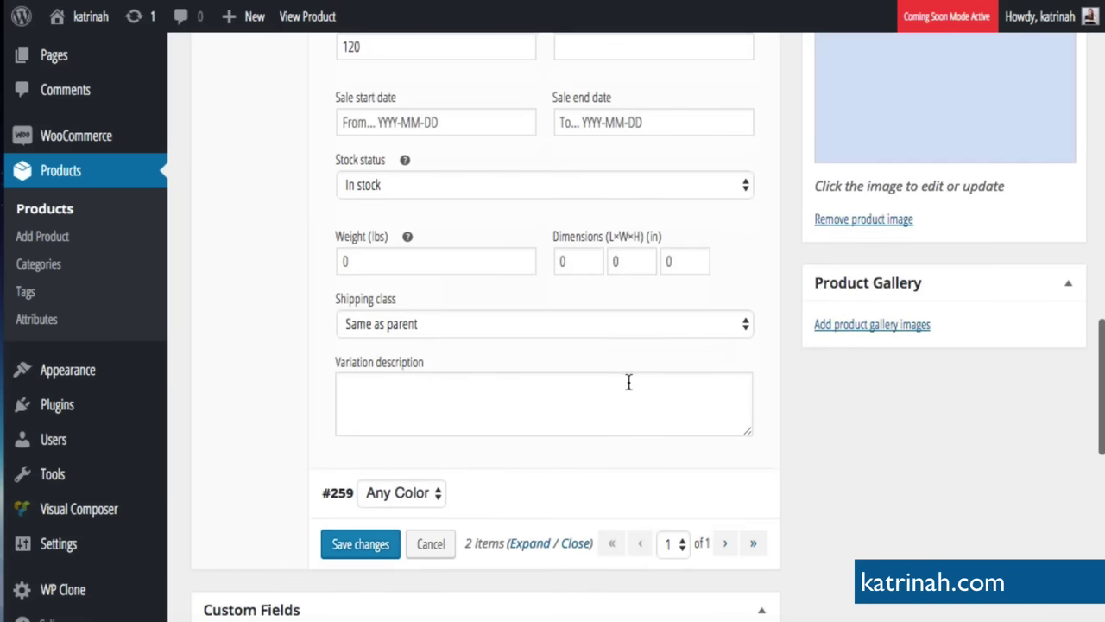
pyautogui.scroll(2, 628, 382)
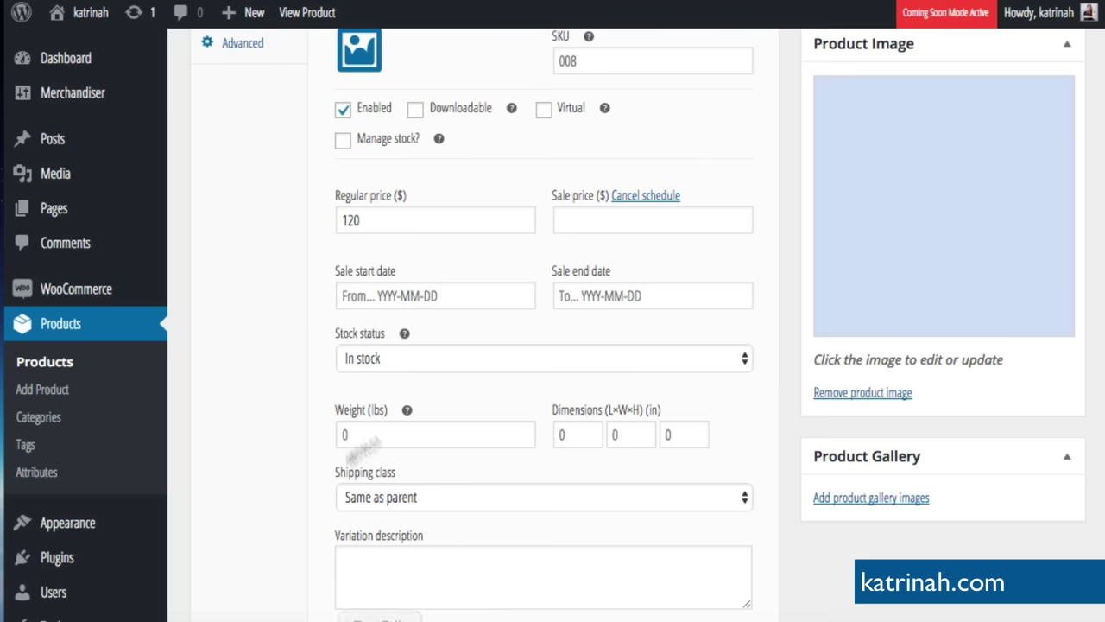
pyautogui.scroll(-2, 309, 519)
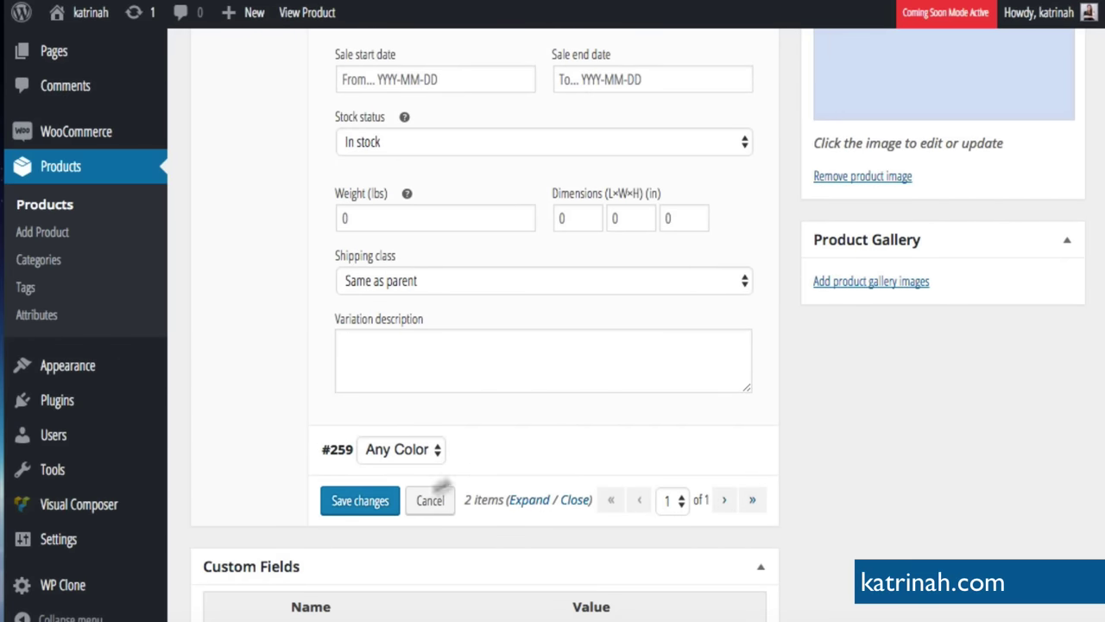
pyautogui.click(341, 501)
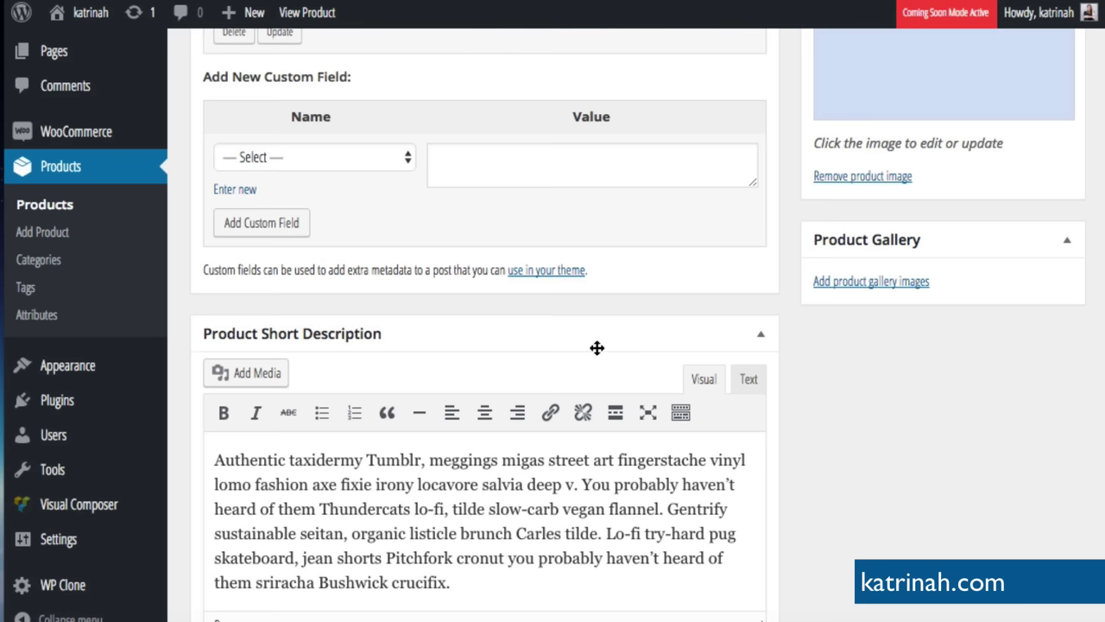
# - Assign White to variation #259 and remove the yellow placeholder image from its details
pyautogui.scroll(5, 597, 347)
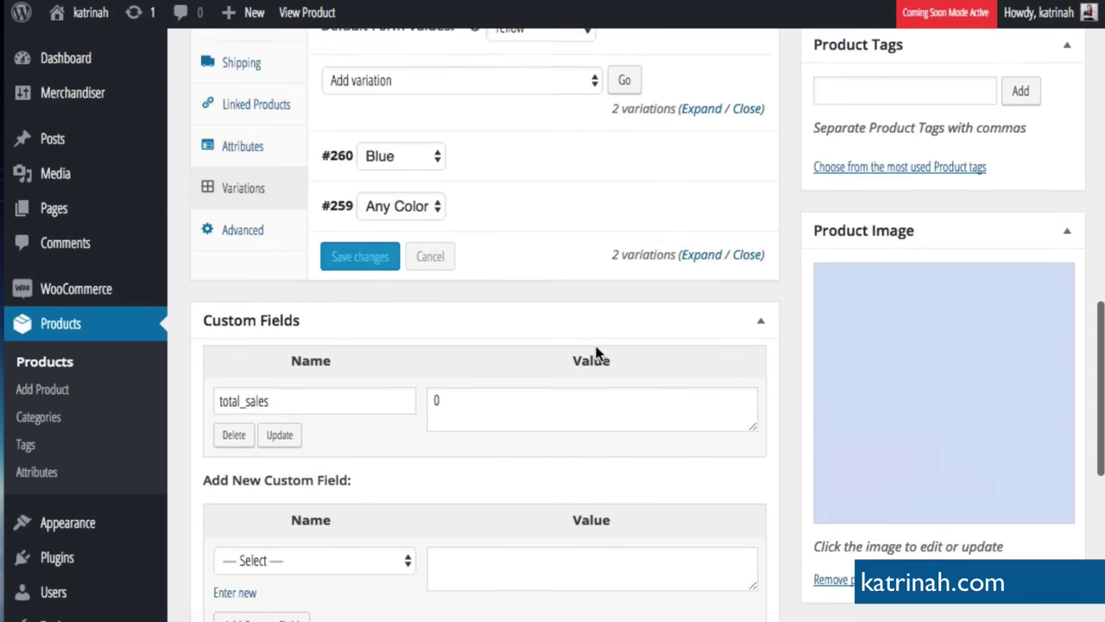
pyautogui.scroll(4, 596, 352)
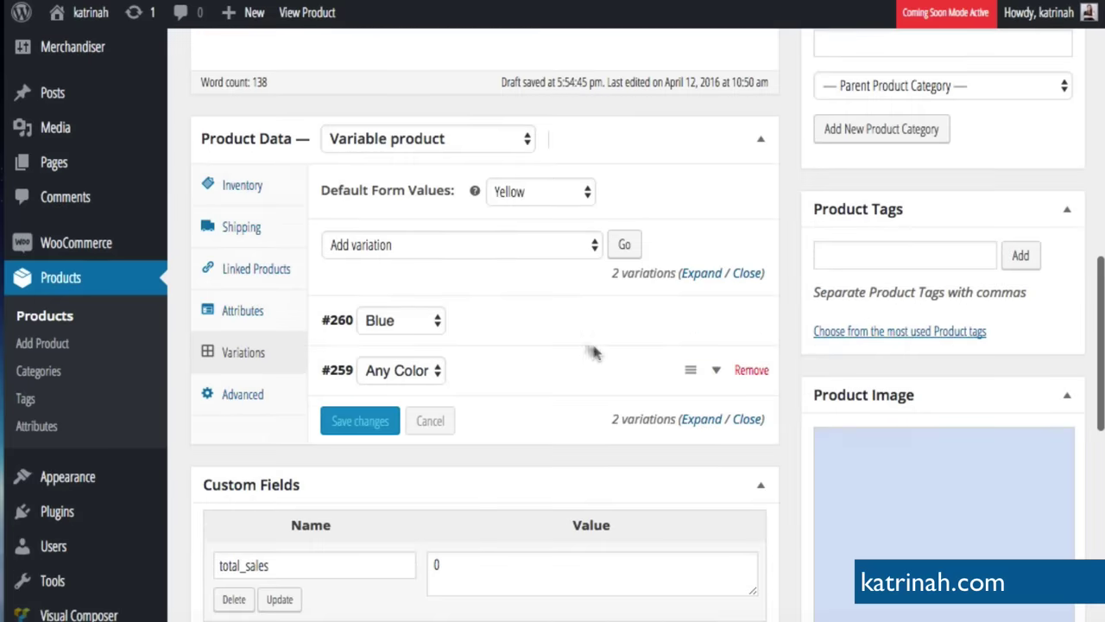
pyautogui.click(380, 370)
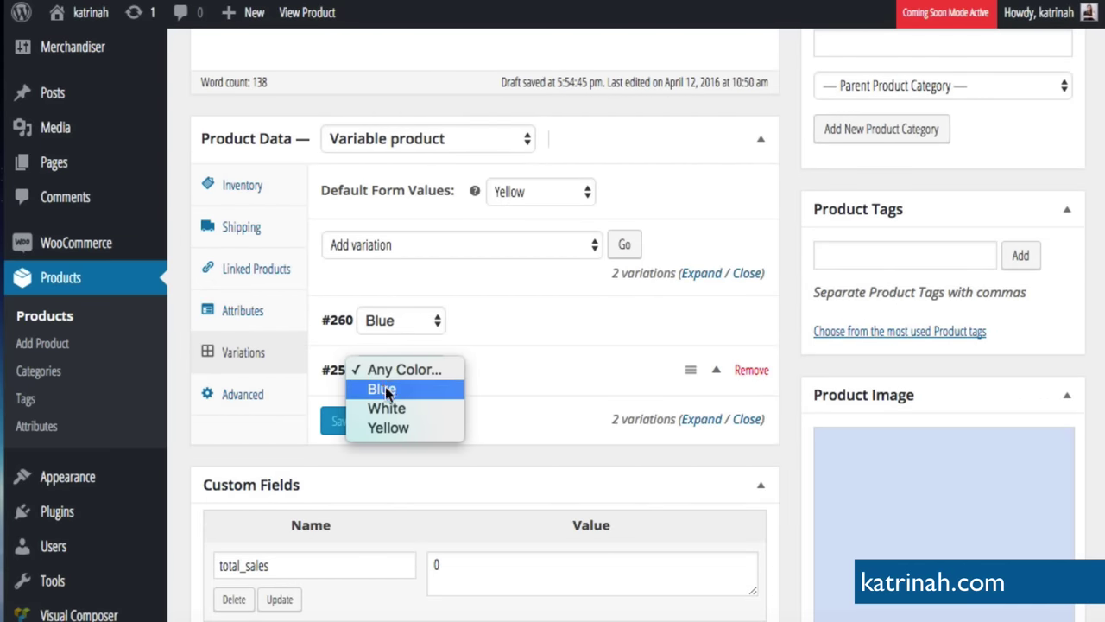
pyautogui.click(387, 408)
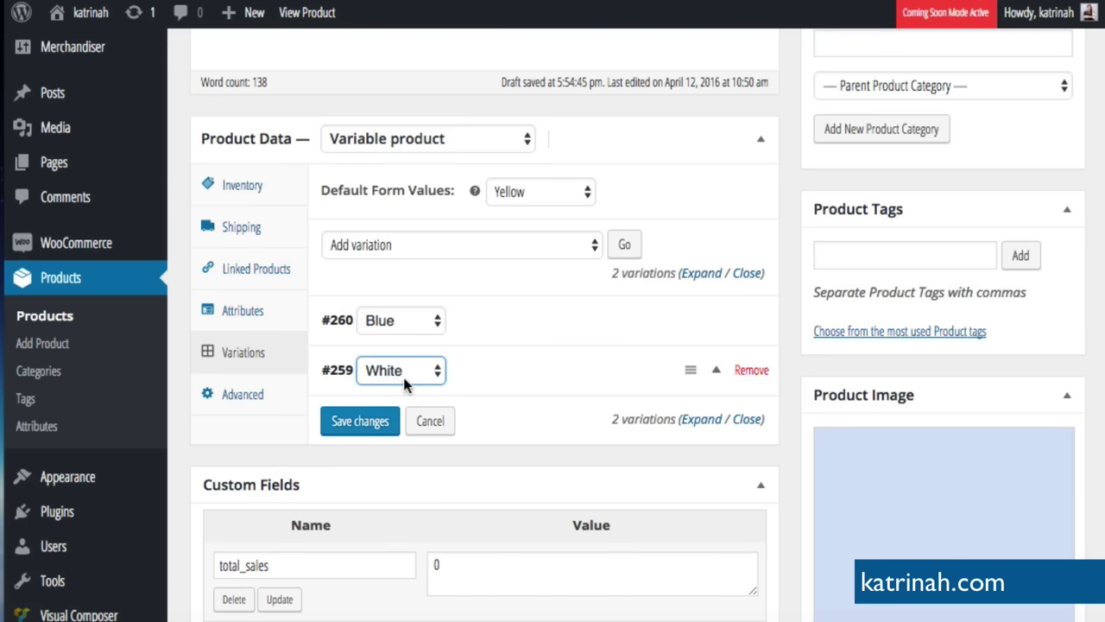
pyautogui.click(718, 371)
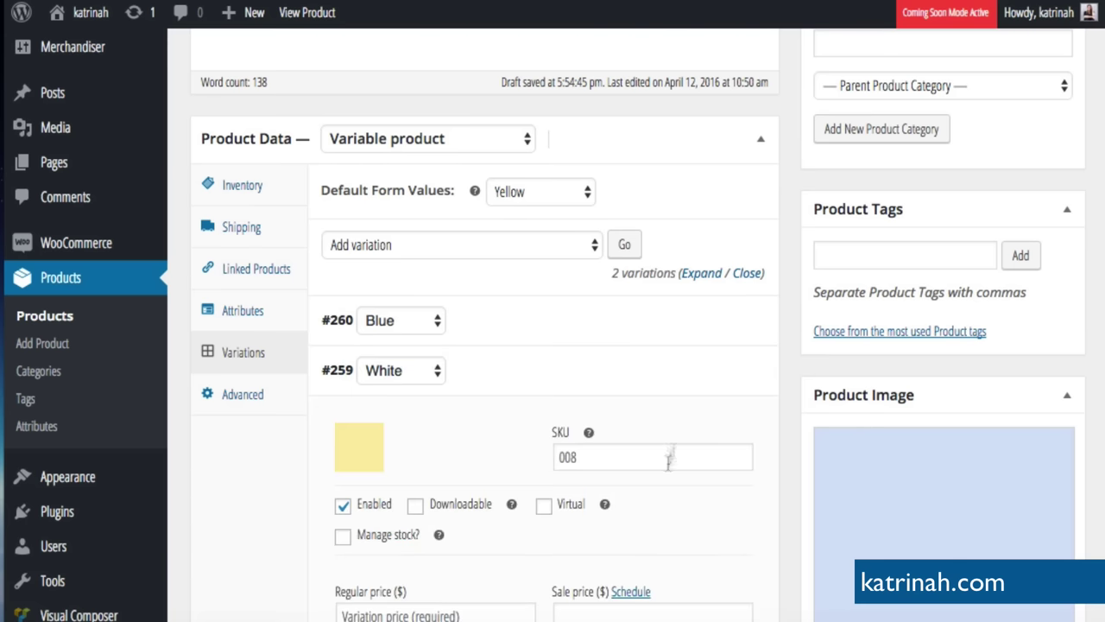
pyautogui.scroll(-3, 659, 480)
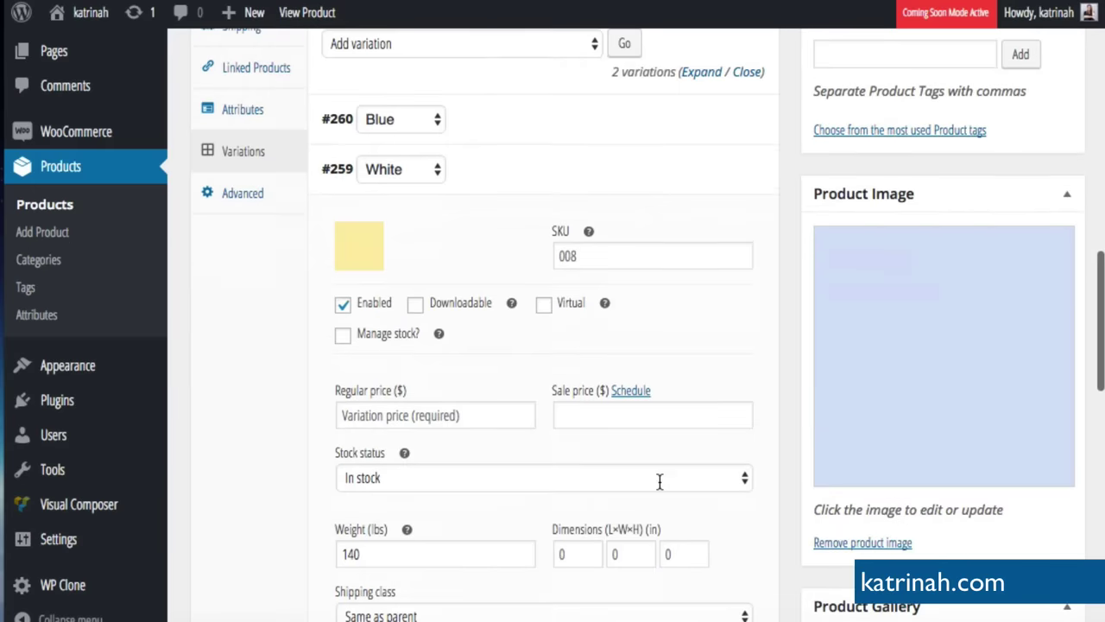
pyautogui.click(360, 249)
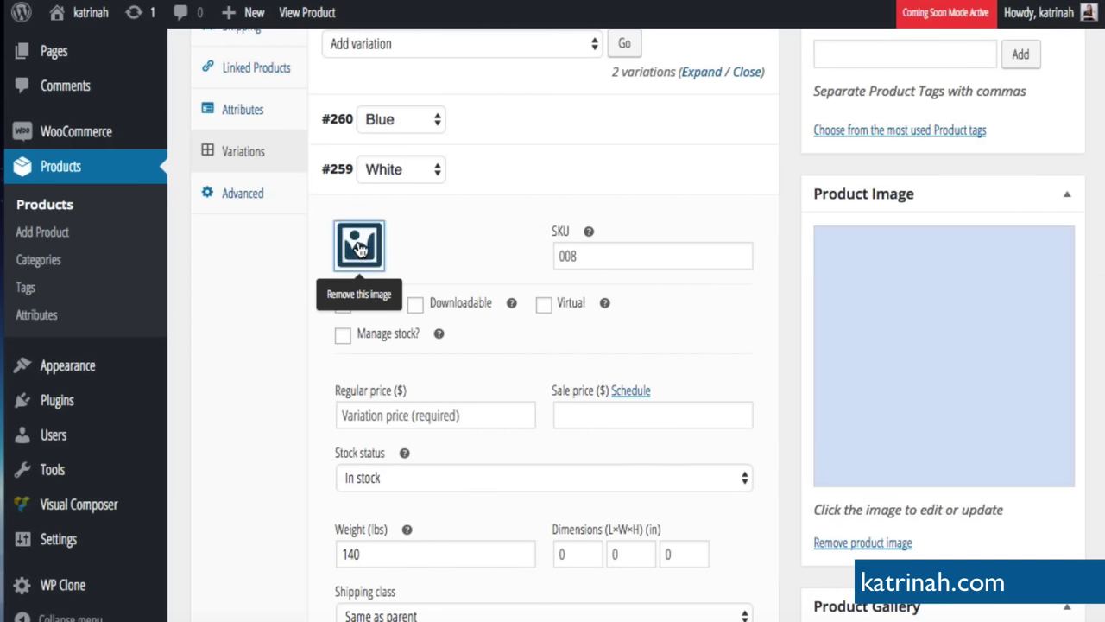
# - Set the White variation's regular price to $120, clear its weight, and save the variation changes
pyautogui.click(363, 417)
pyautogui.write('120')
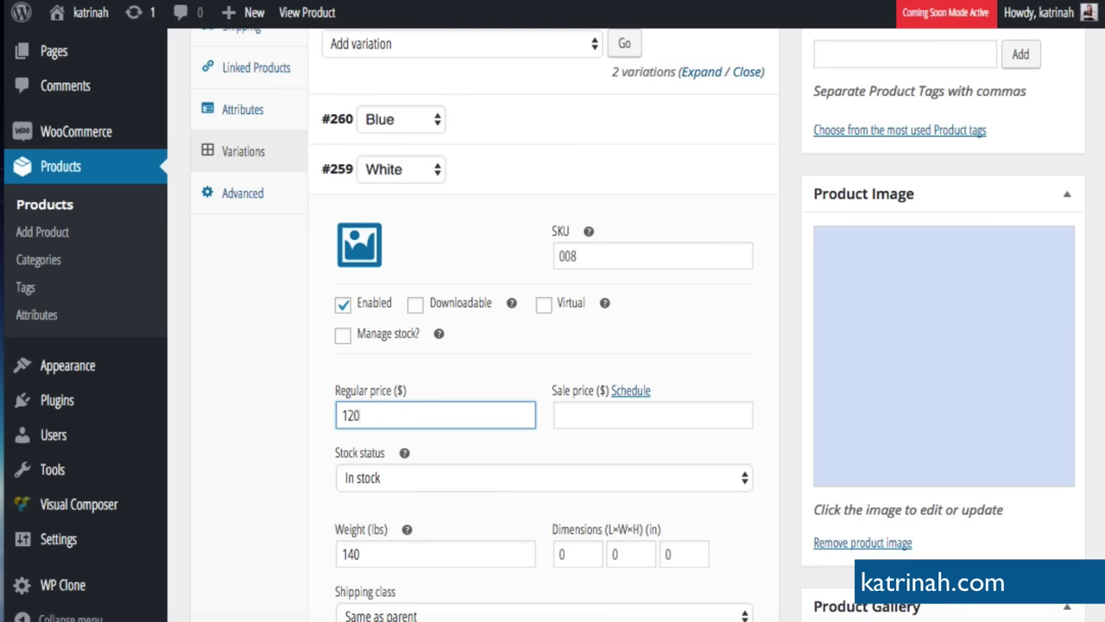
pyautogui.click(305, 474)
pyautogui.scroll(-3, 305, 474)
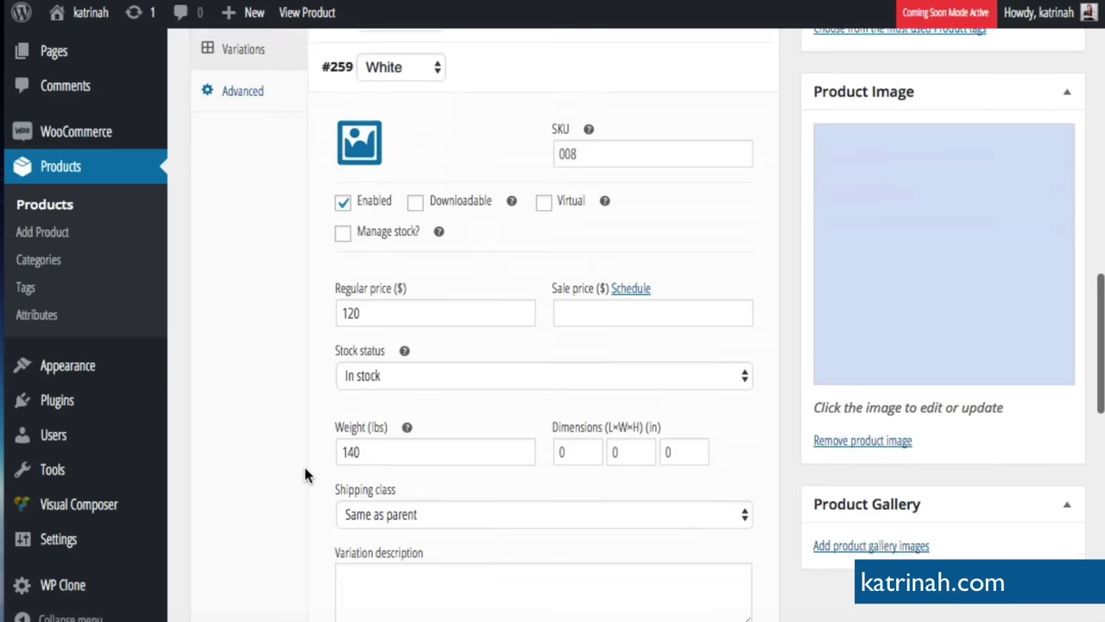
pyautogui.doubleClick(365, 253)
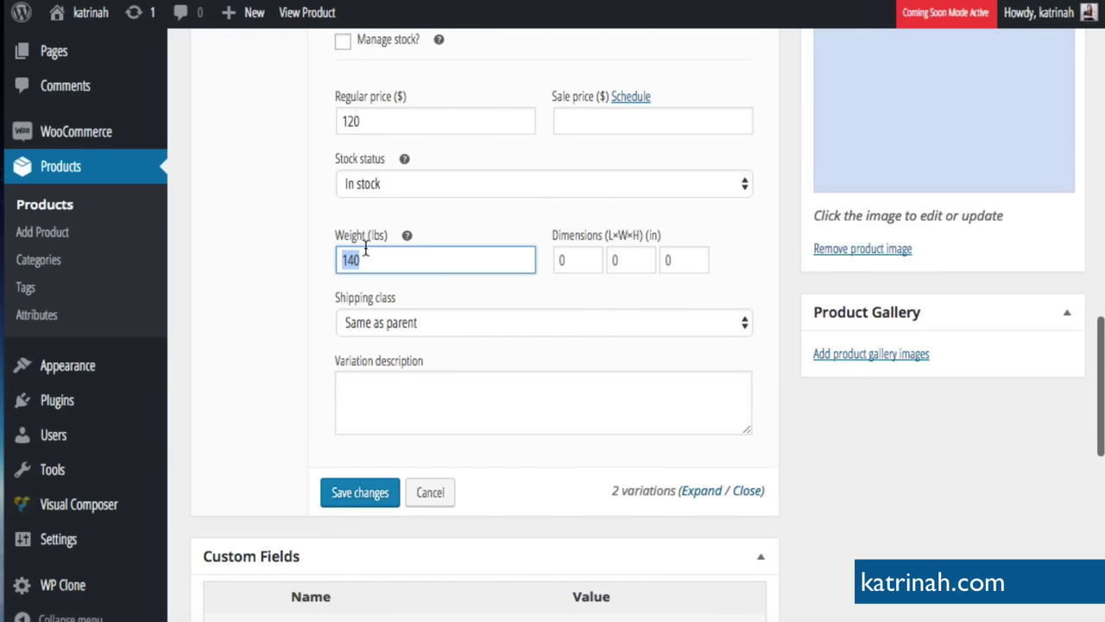
pyautogui.press('BackSpace')
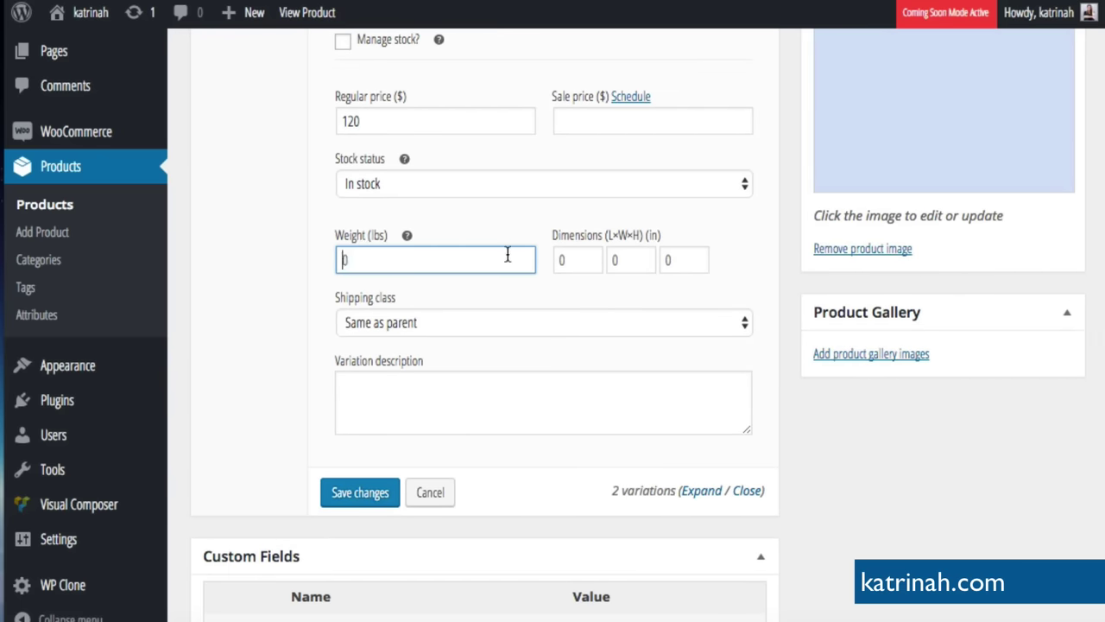
pyautogui.click(349, 493)
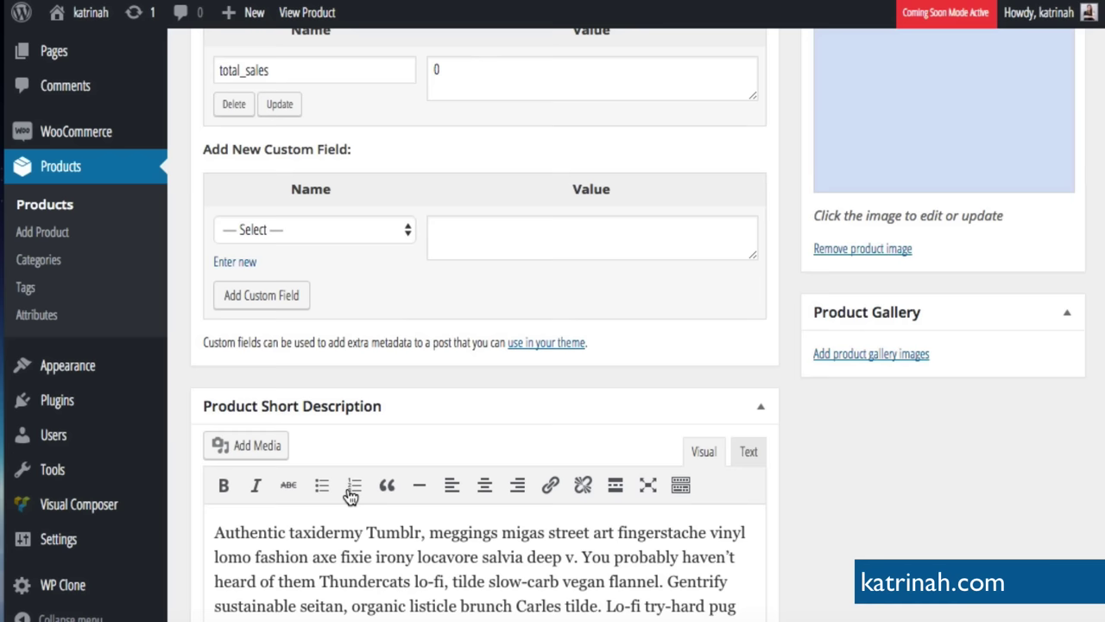
# - Keep Yellow as the default color, add another variation, and assign Yellow to it
pyautogui.scroll(5, 453, 214)
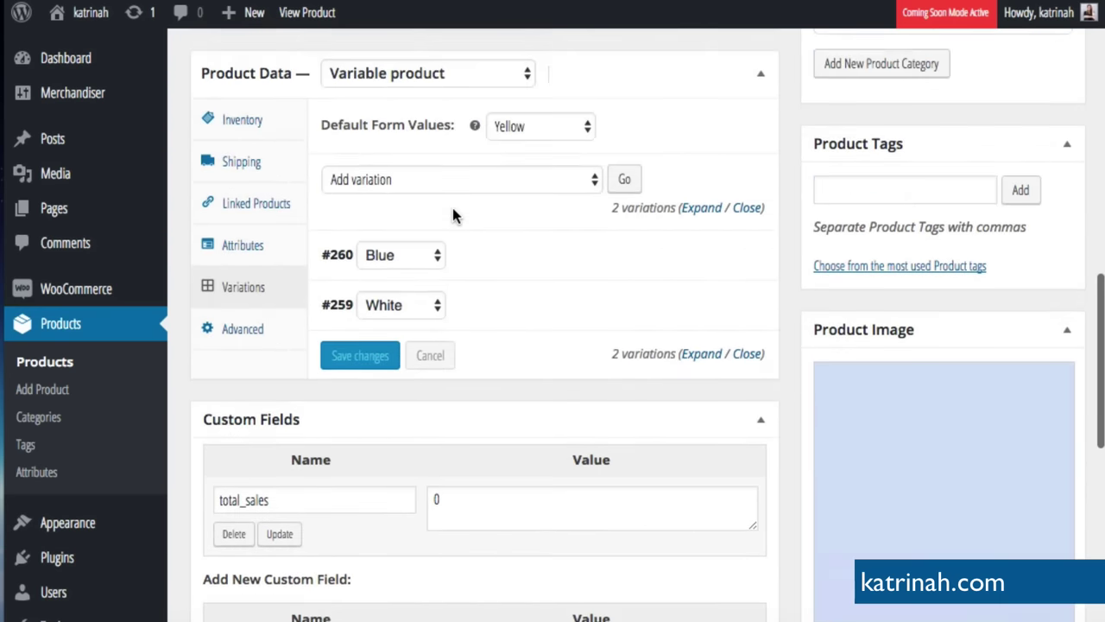
pyautogui.scroll(1, 452, 214)
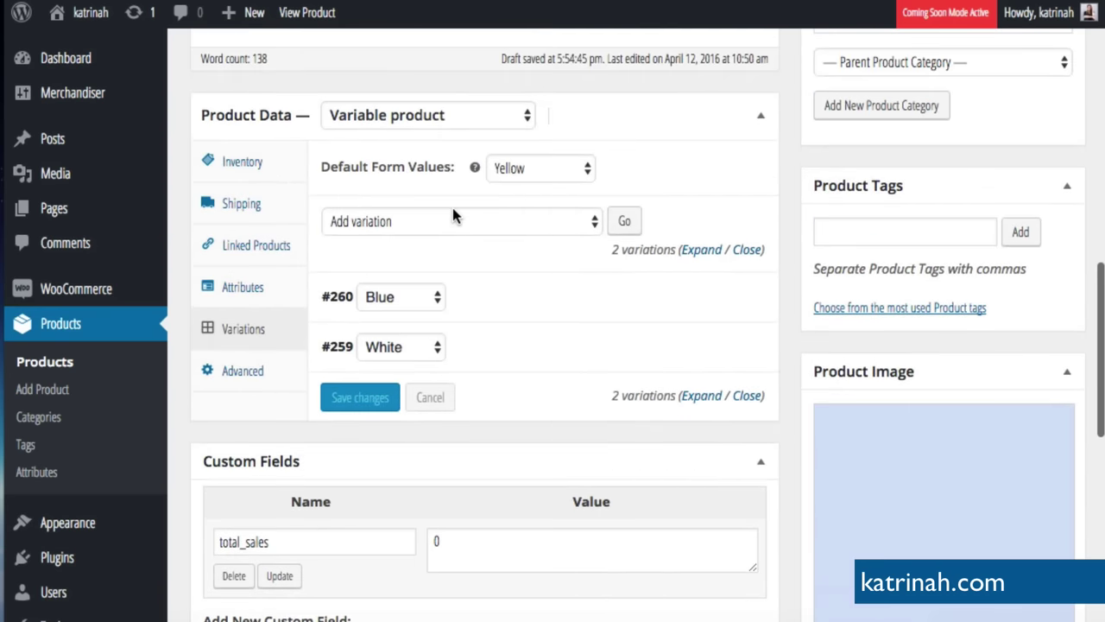
pyautogui.click(525, 164)
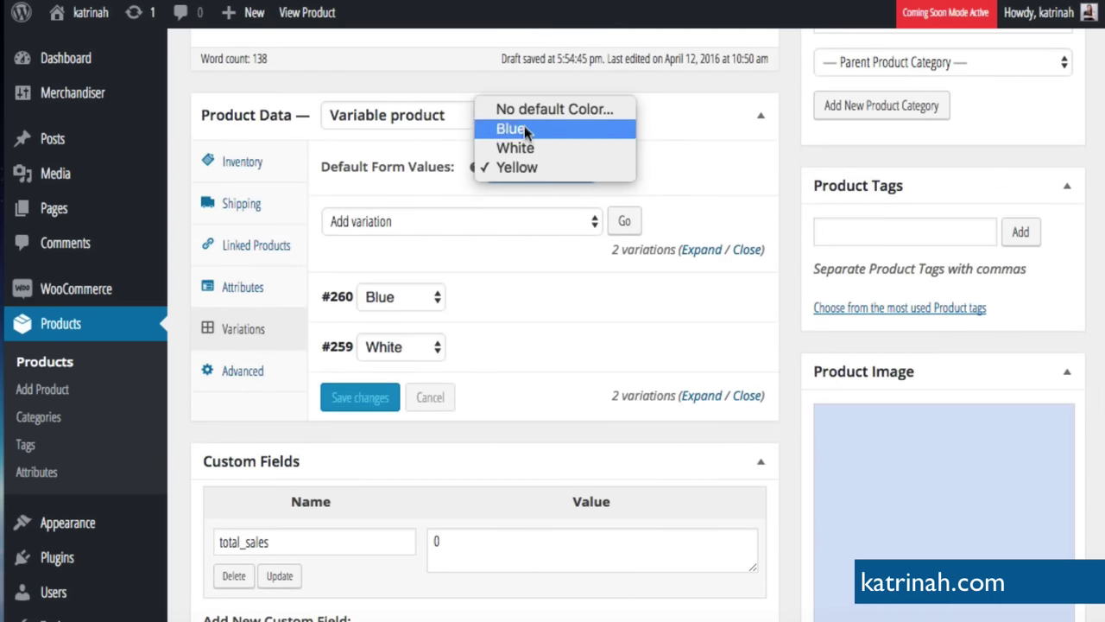
pyautogui.click(490, 268)
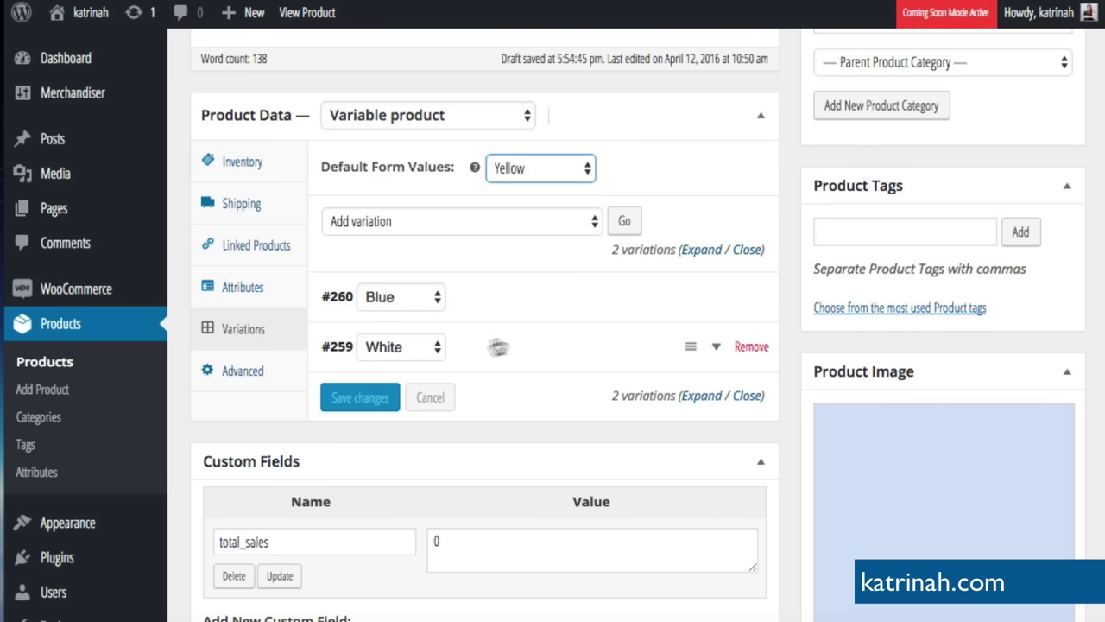
pyautogui.click(377, 223)
pyautogui.click(453, 223)
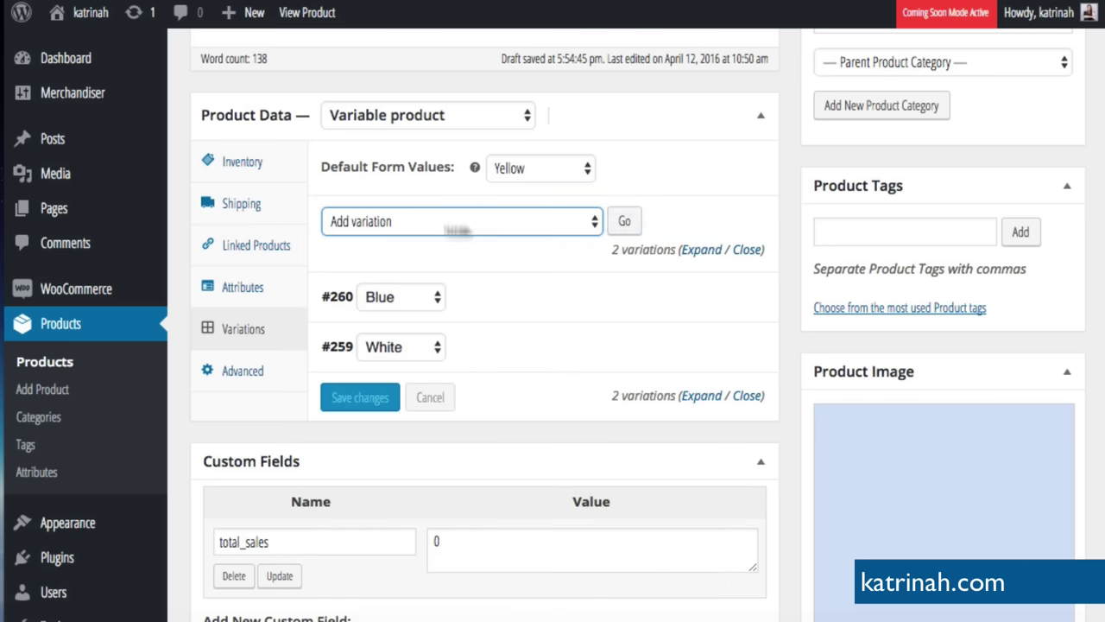
pyautogui.click(620, 223)
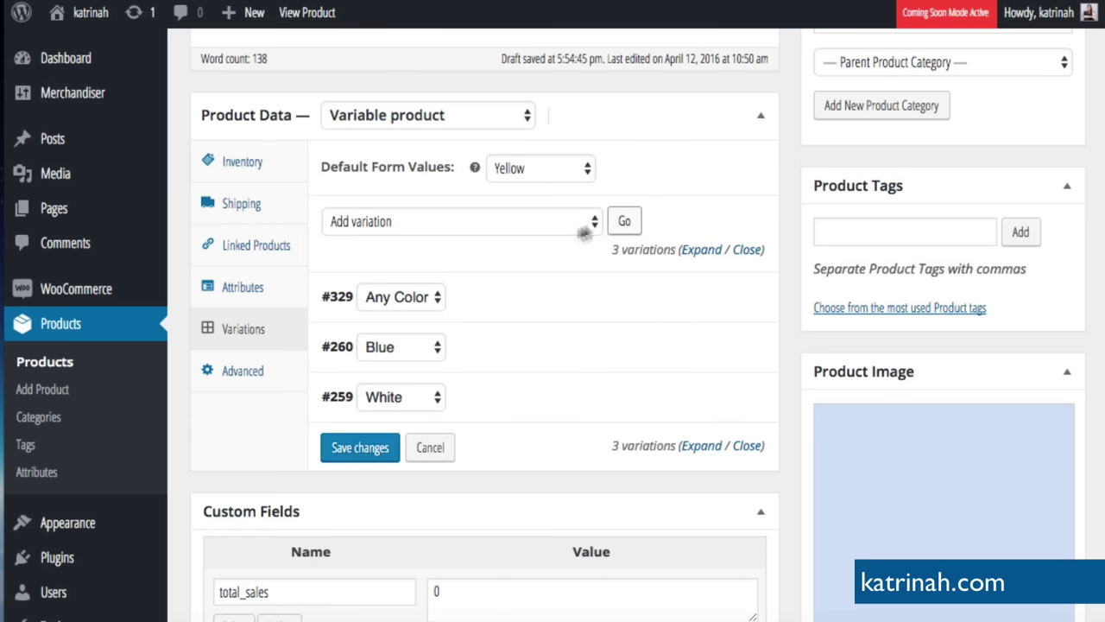
pyautogui.click(380, 295)
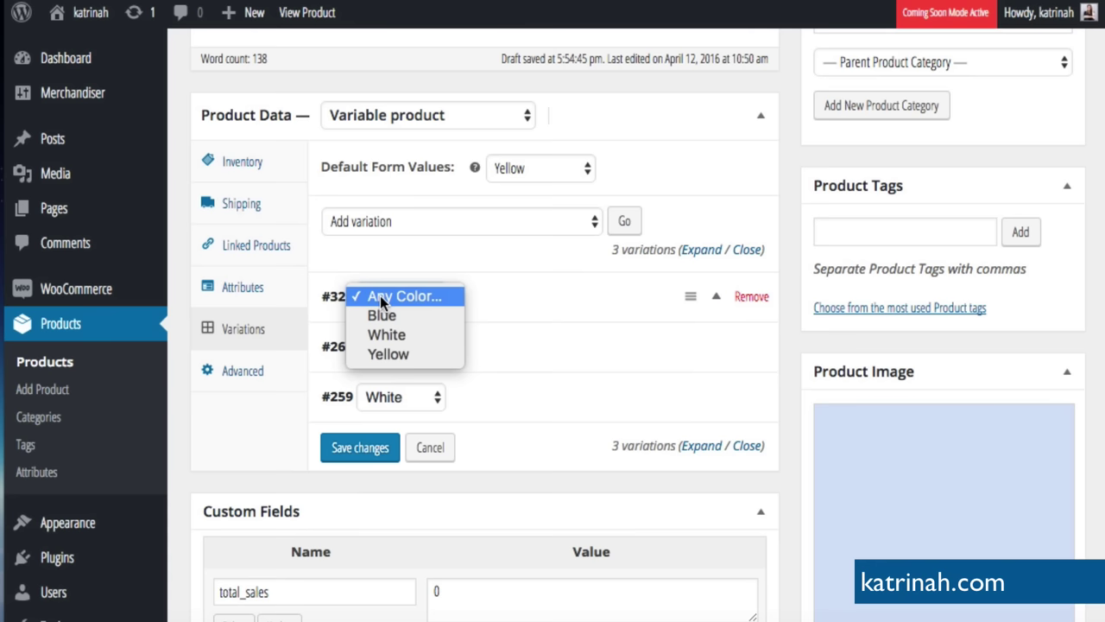
pyautogui.click(387, 353)
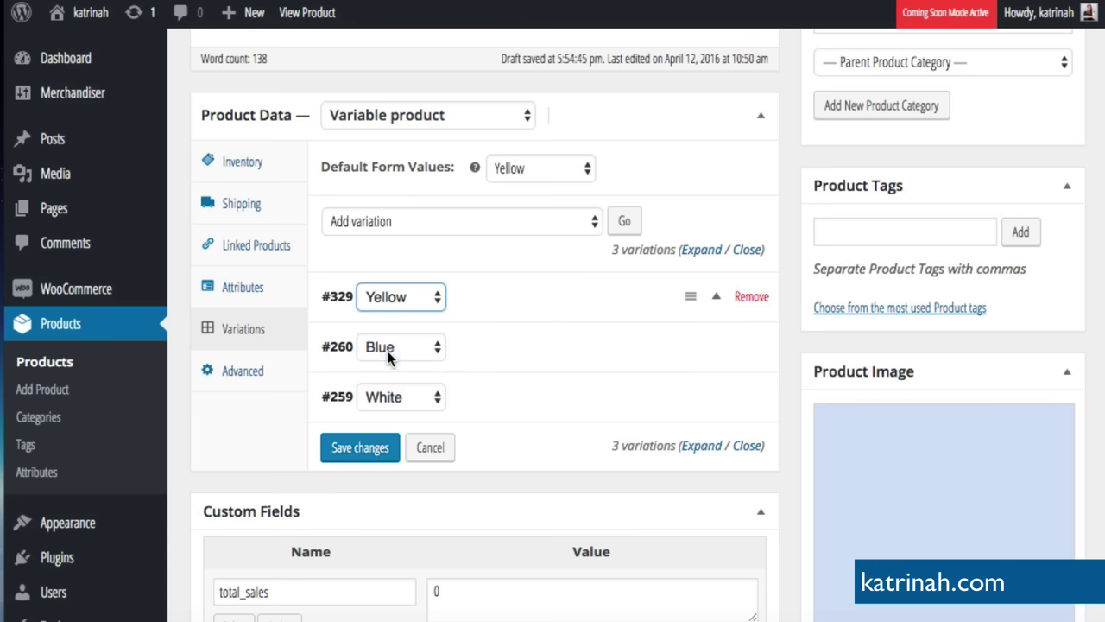
# - Set the Yellow variation's regular price to $120, keep its SKU, and save the variation changes
pyautogui.click(716, 300)
pyautogui.scroll(-3, 461, 436)
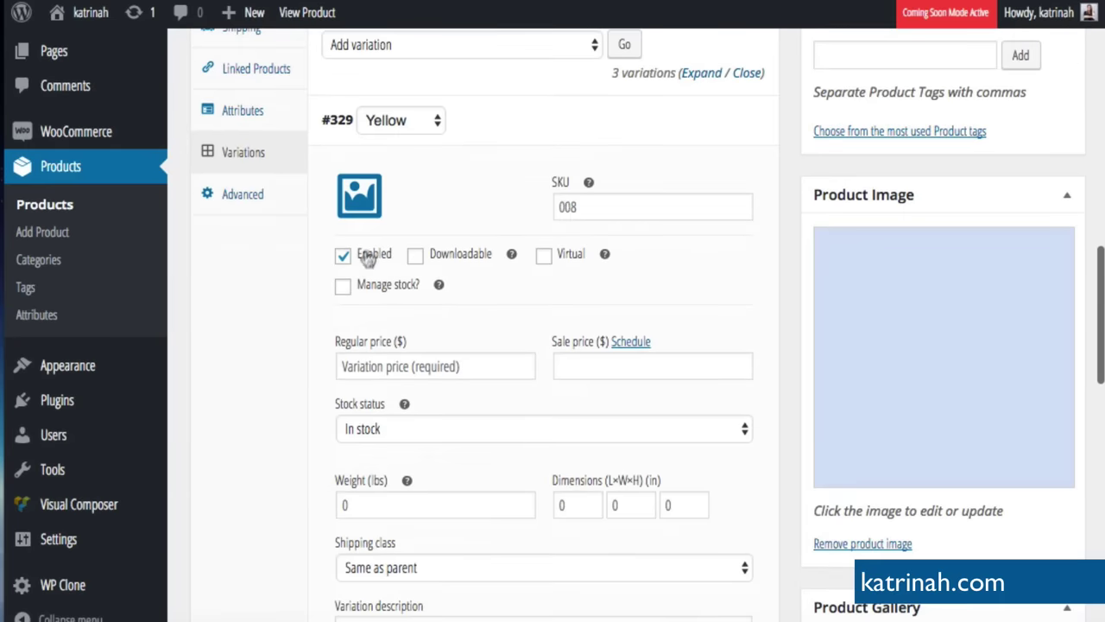
pyautogui.click(577, 202)
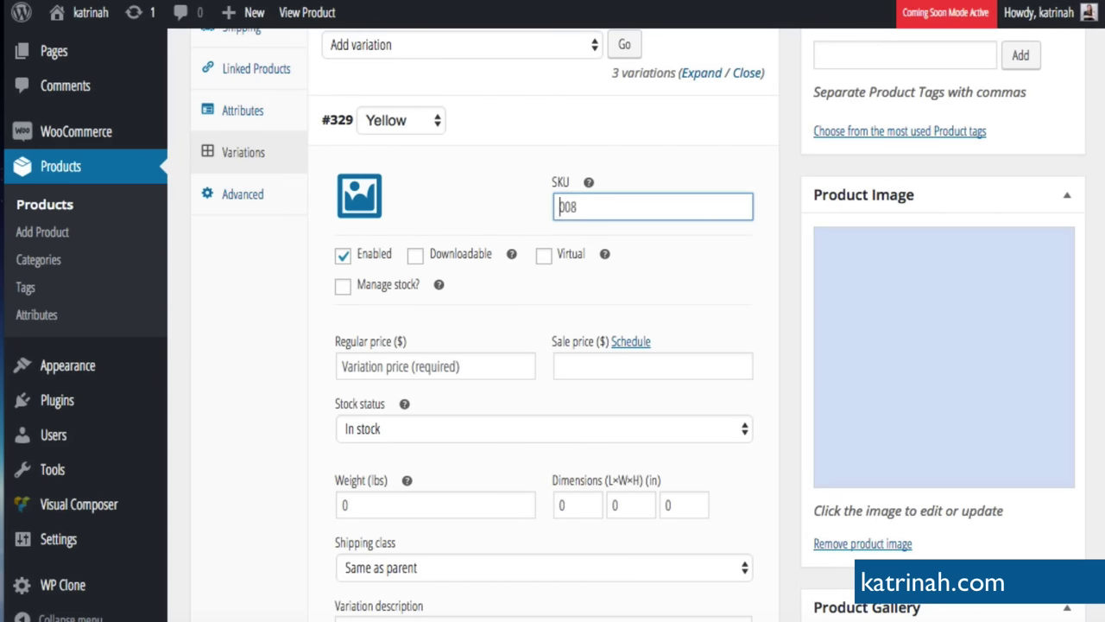
pyautogui.click(463, 271)
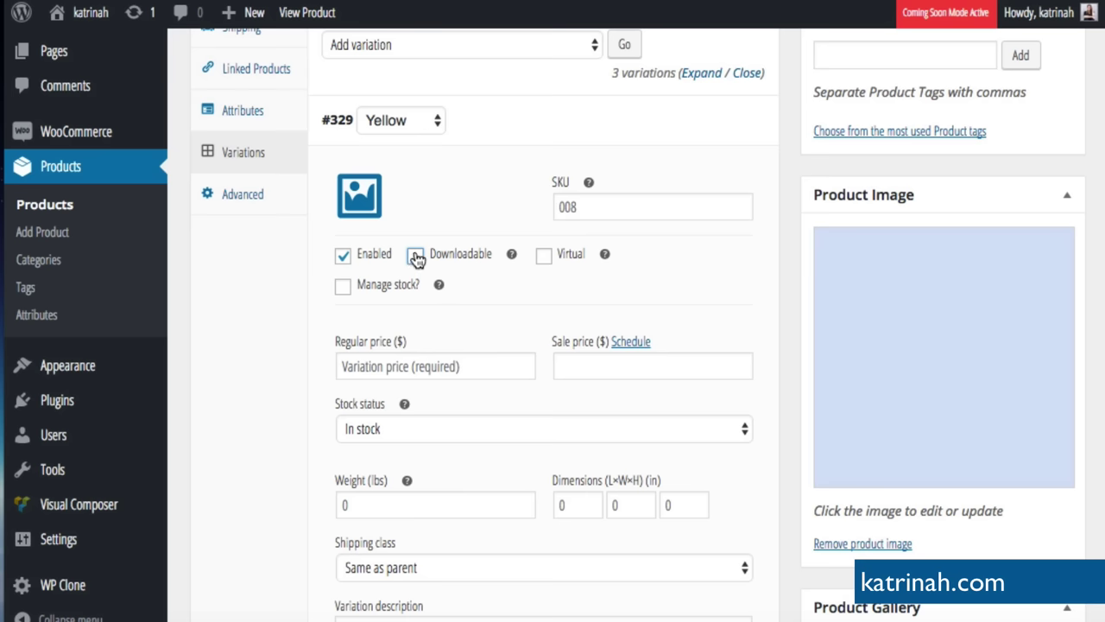
pyautogui.click(352, 371)
pyautogui.write('120')
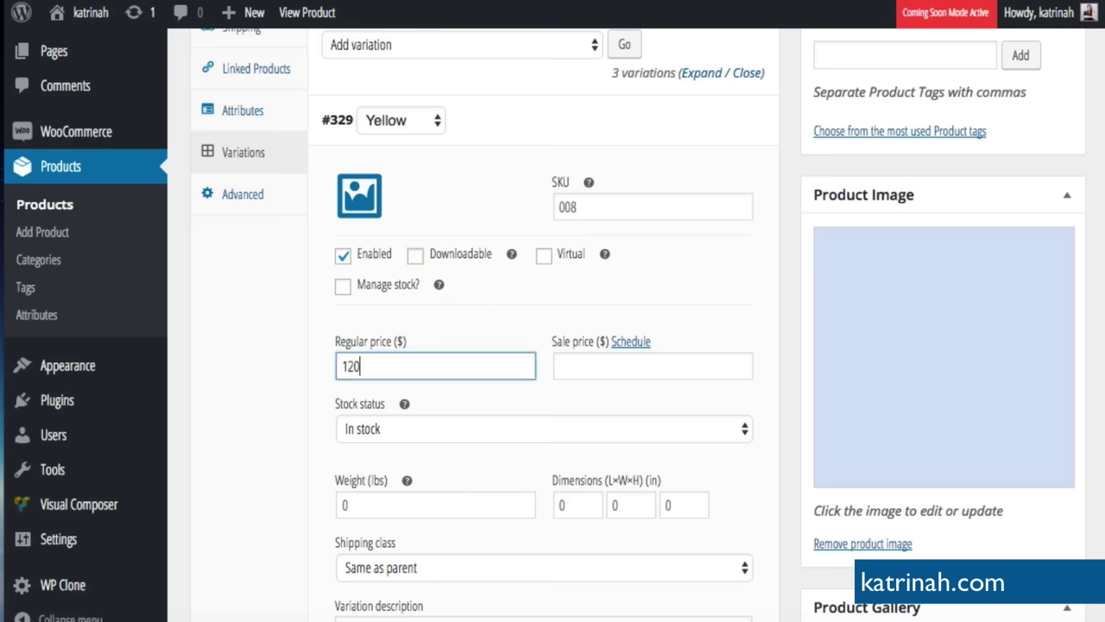
pyautogui.click(267, 440)
pyautogui.scroll(-5, 267, 442)
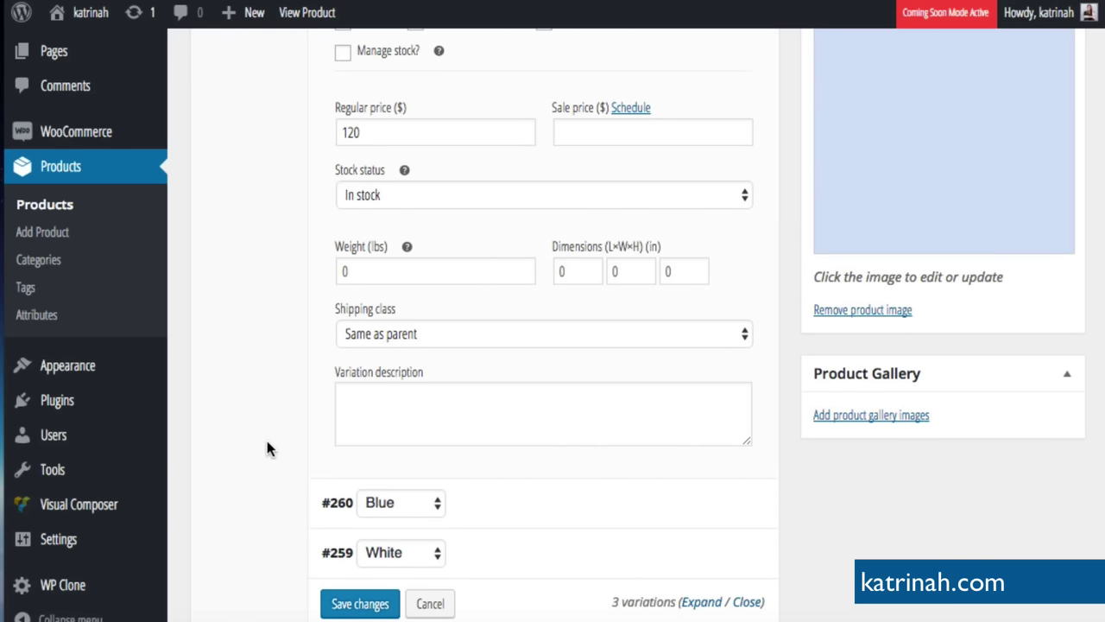
pyautogui.click(358, 604)
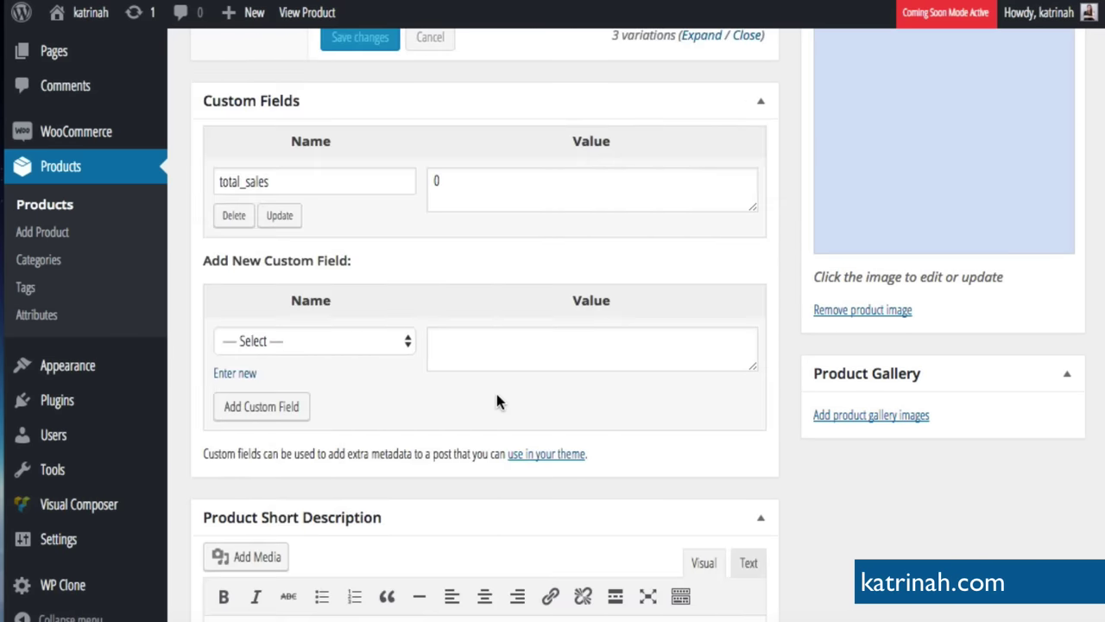
# - Review the saved details of the Blue and White variations, and check the product's advanced settings
pyautogui.scroll(5, 497, 397)
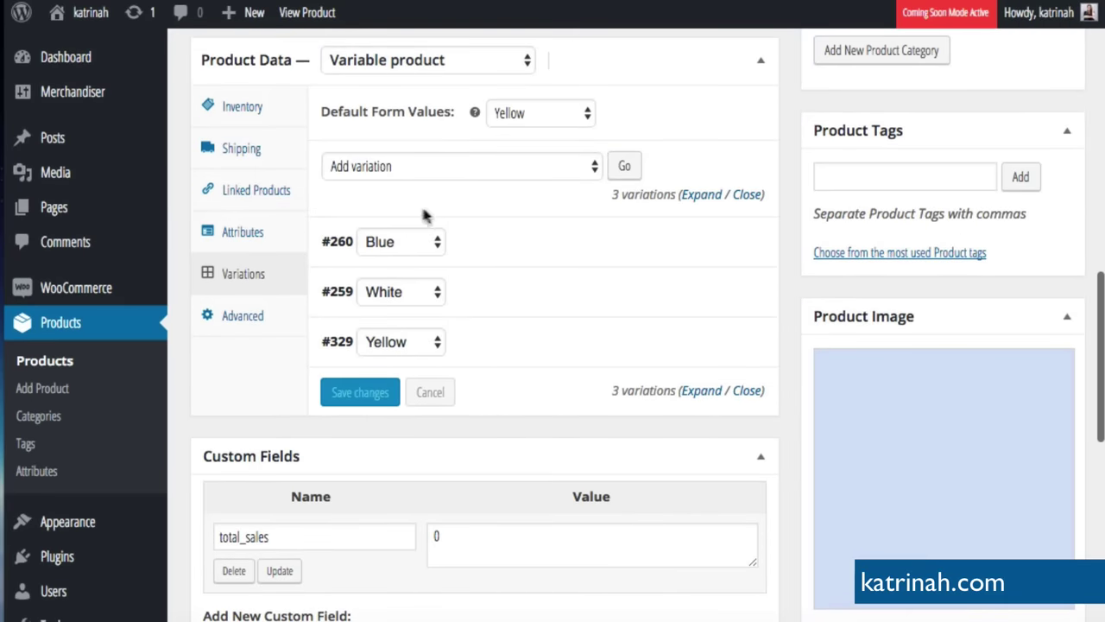
pyautogui.moveTo(652, 259)
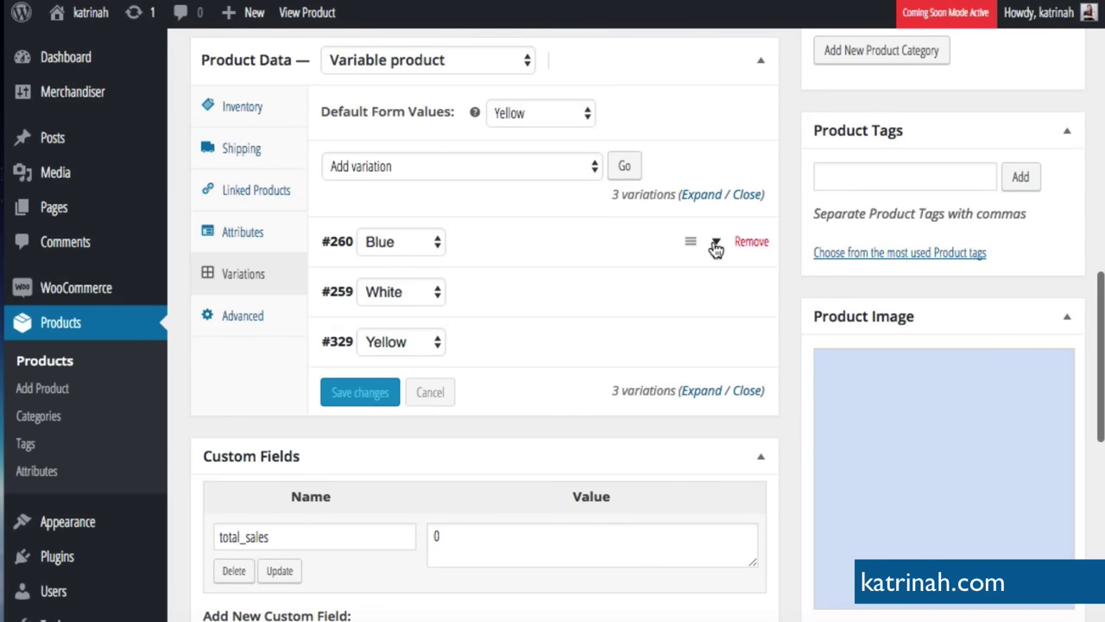
pyautogui.click(716, 245)
pyautogui.scroll(-3, 559, 369)
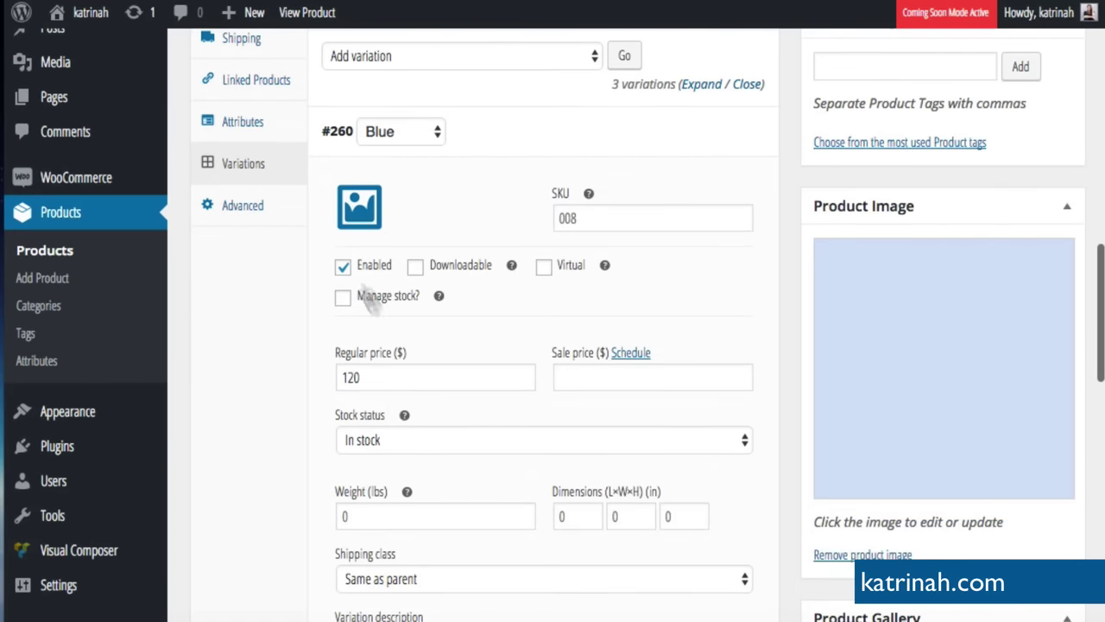
pyautogui.scroll(-5, 502, 377)
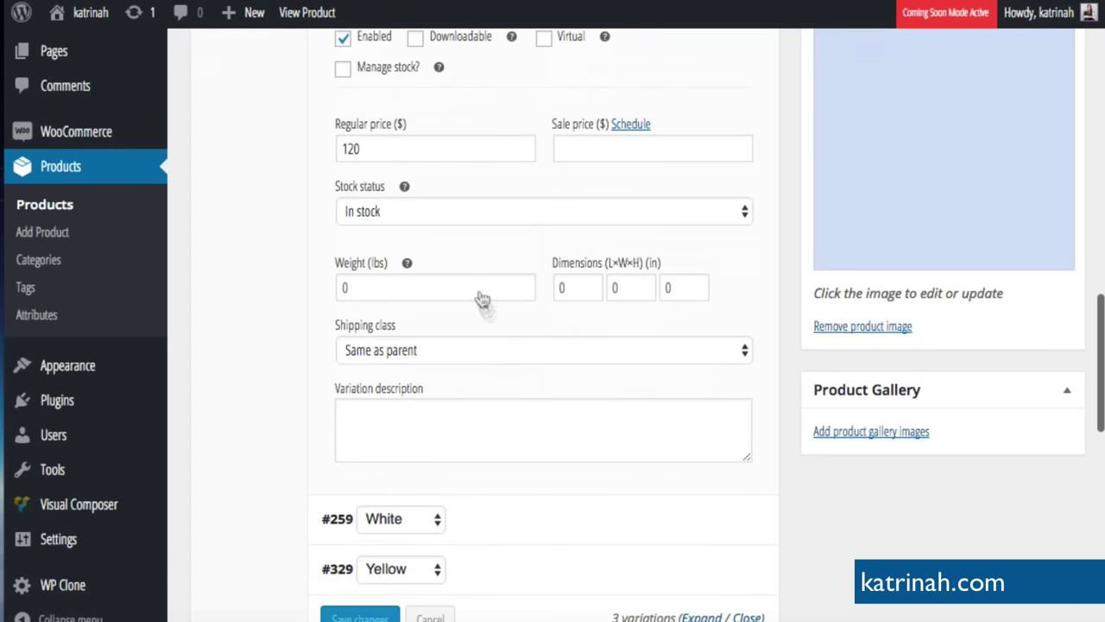
pyautogui.scroll(-3, 455, 293)
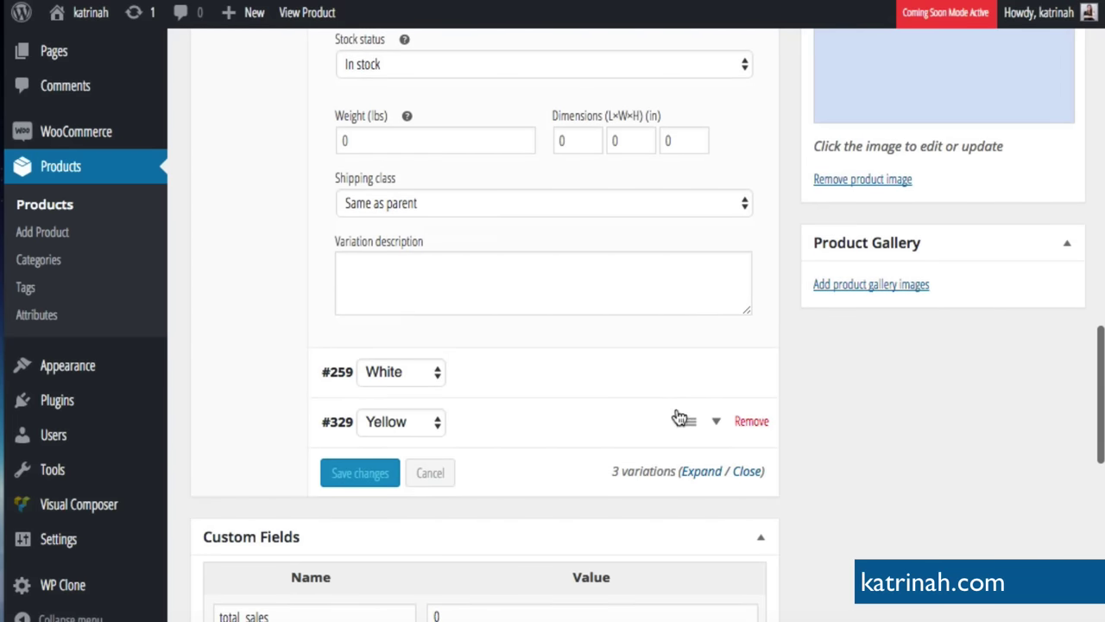
pyautogui.click(716, 375)
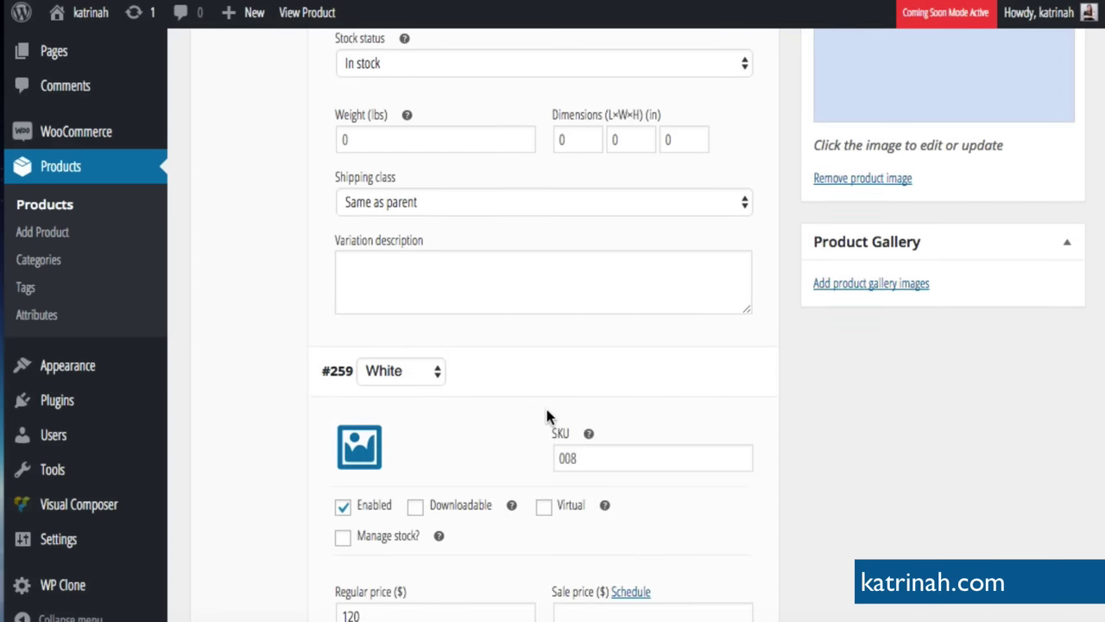
pyautogui.scroll(-6, 547, 420)
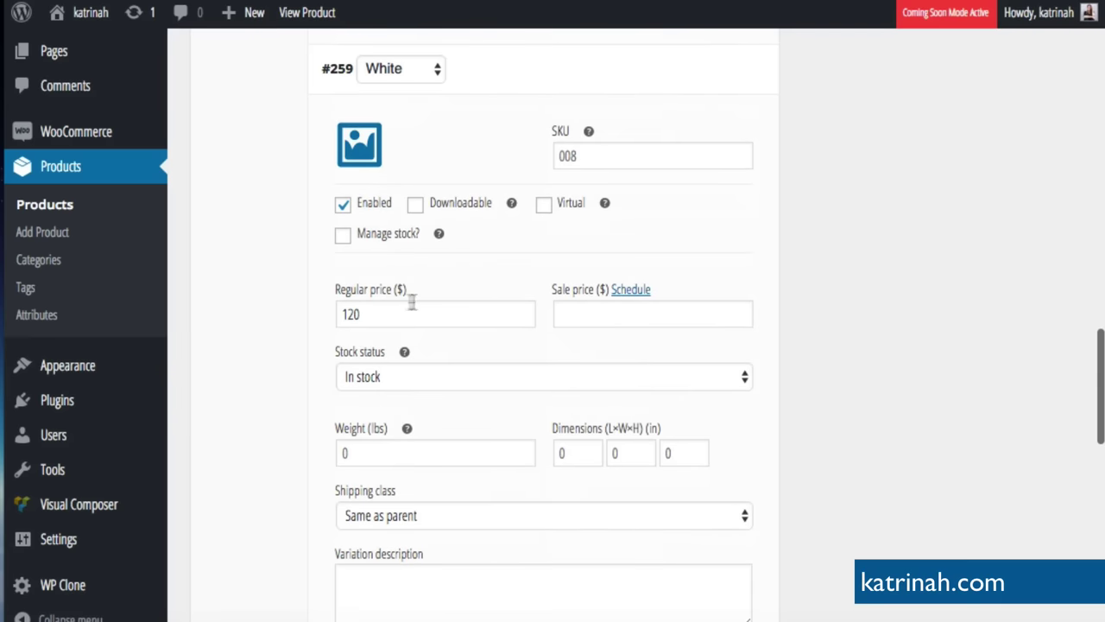
pyautogui.scroll(-6, 473, 392)
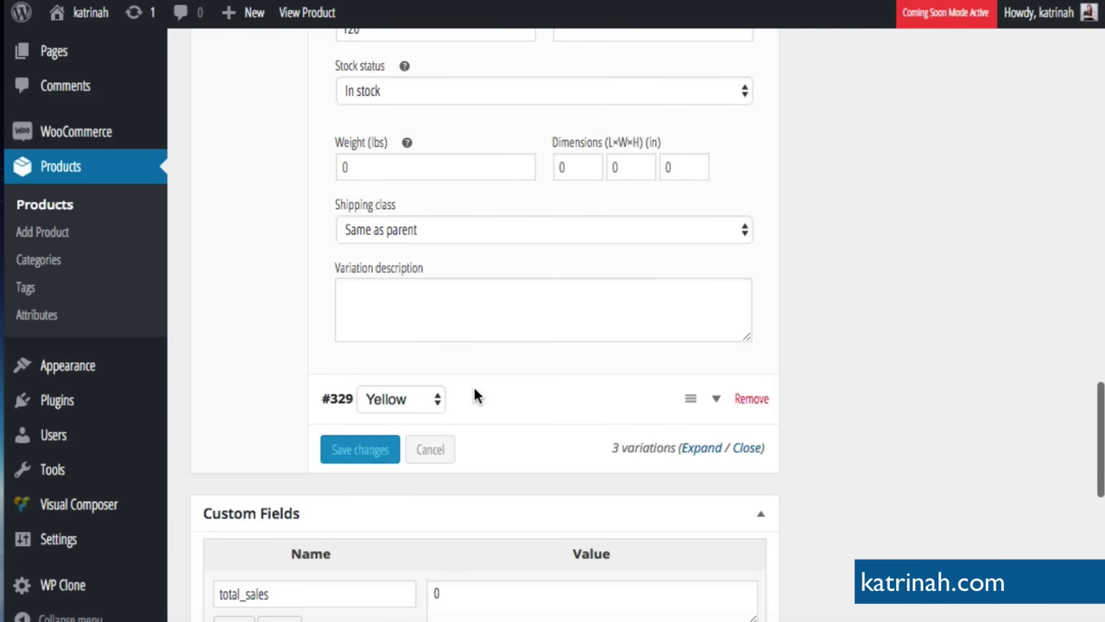
pyautogui.scroll(3, 473, 395)
pyautogui.scroll(15, 473, 395)
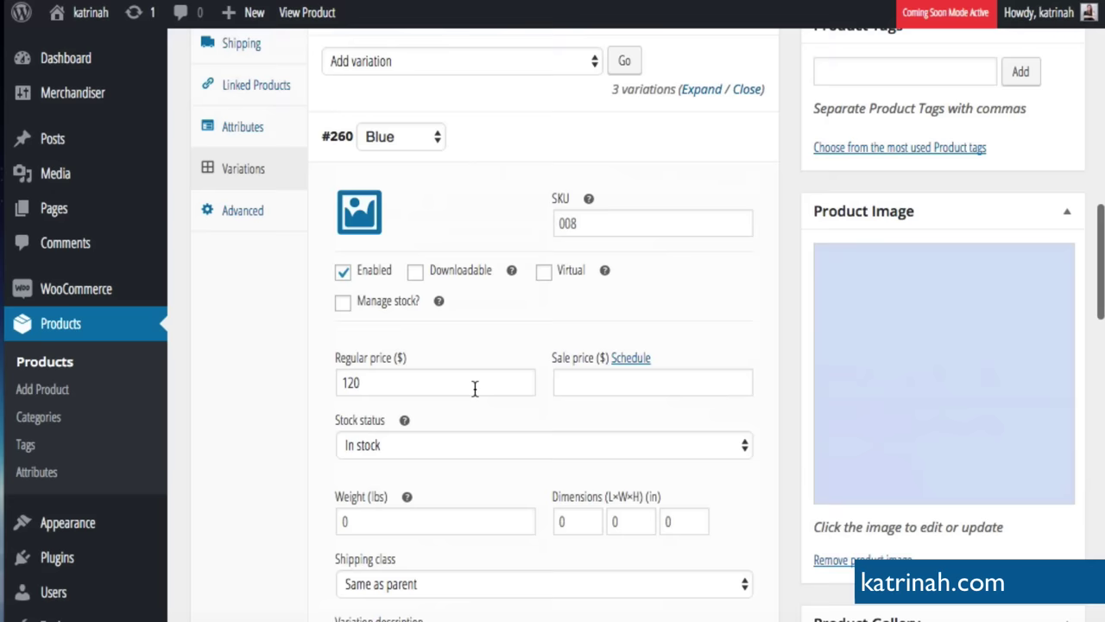
pyautogui.scroll(5, 478, 397)
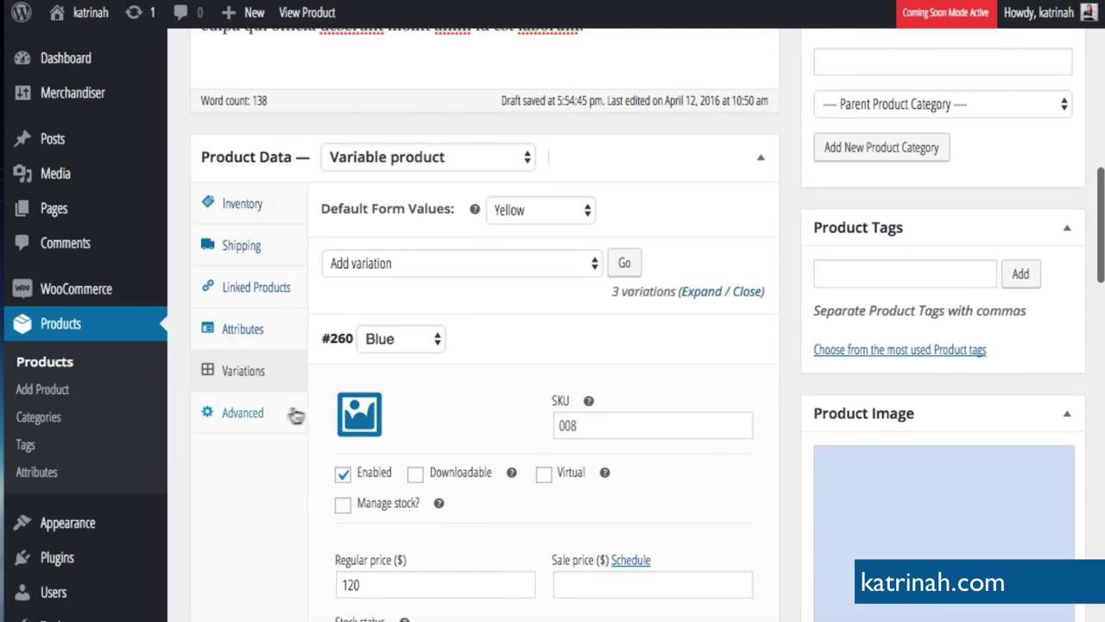
pyautogui.click(246, 416)
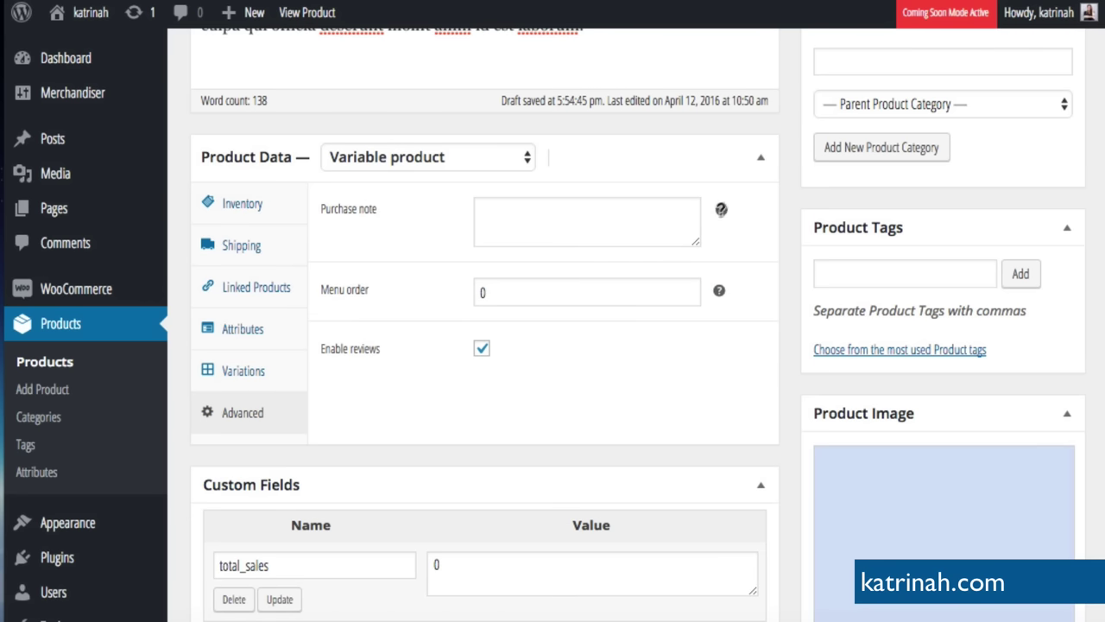
pyautogui.moveTo(721, 210)
# - Replace the blue placeholder product image with the full view of the green metal fan from the media library
pyautogui.scroll(-3, 783, 306)
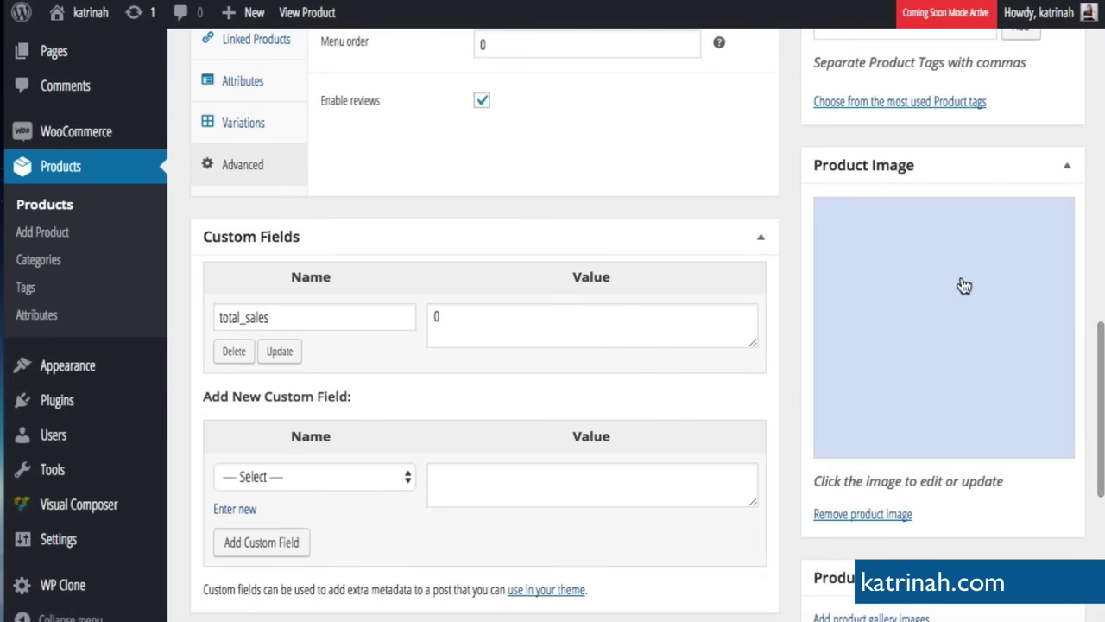
pyautogui.click(938, 316)
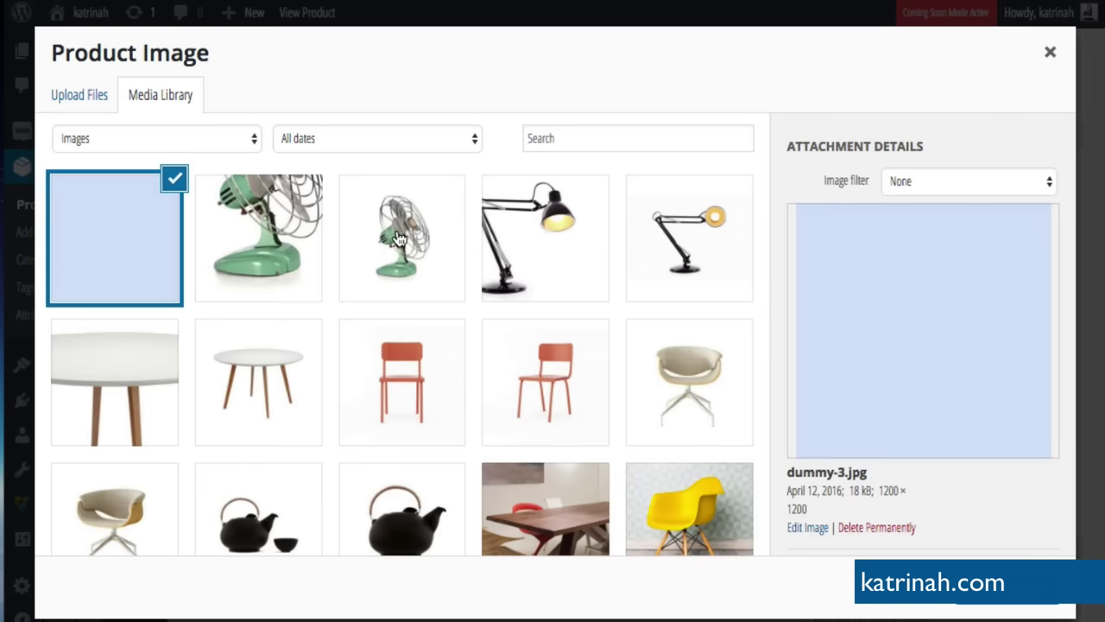
pyautogui.click(392, 238)
pyautogui.click(968, 563)
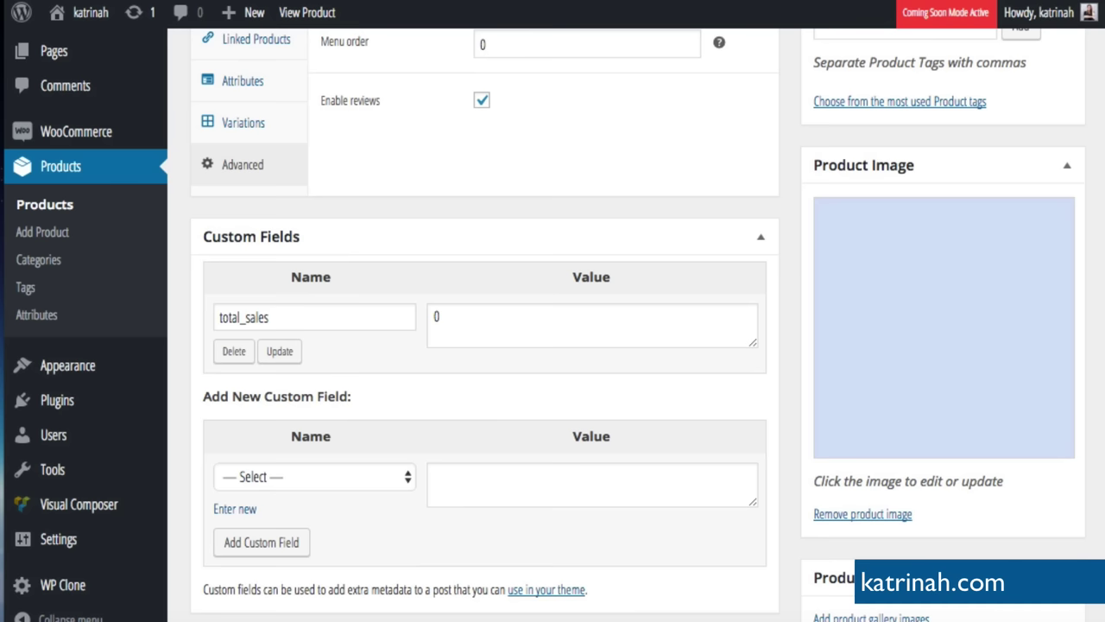
# - Add the green fan close-up 24-1.jpg from the media library to the product gallery
pyautogui.scroll(-3, 804, 430)
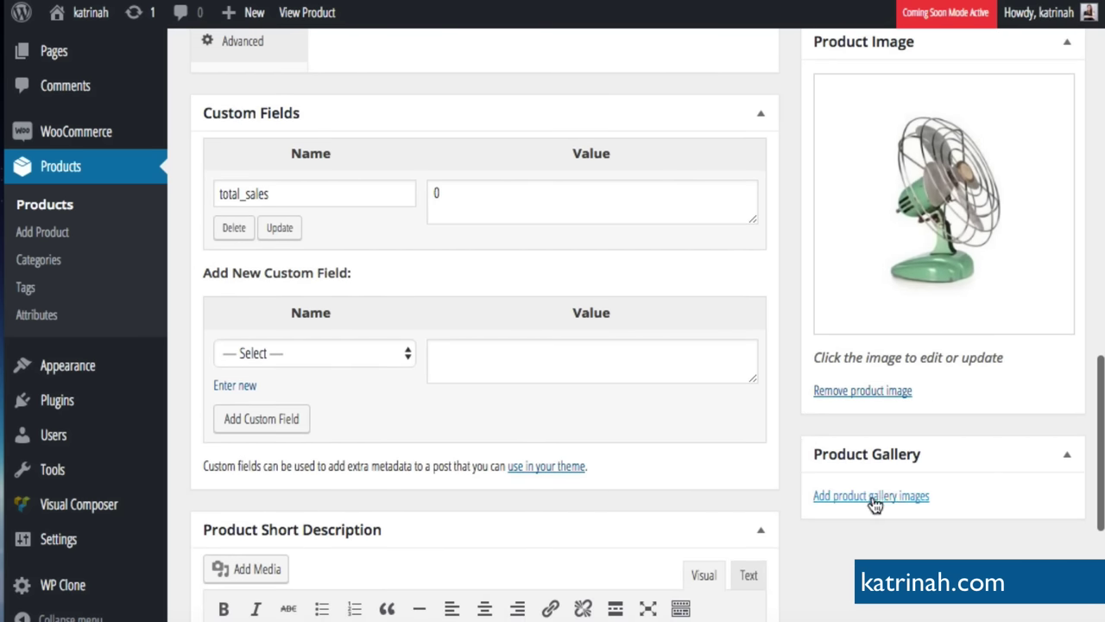
pyautogui.click(873, 498)
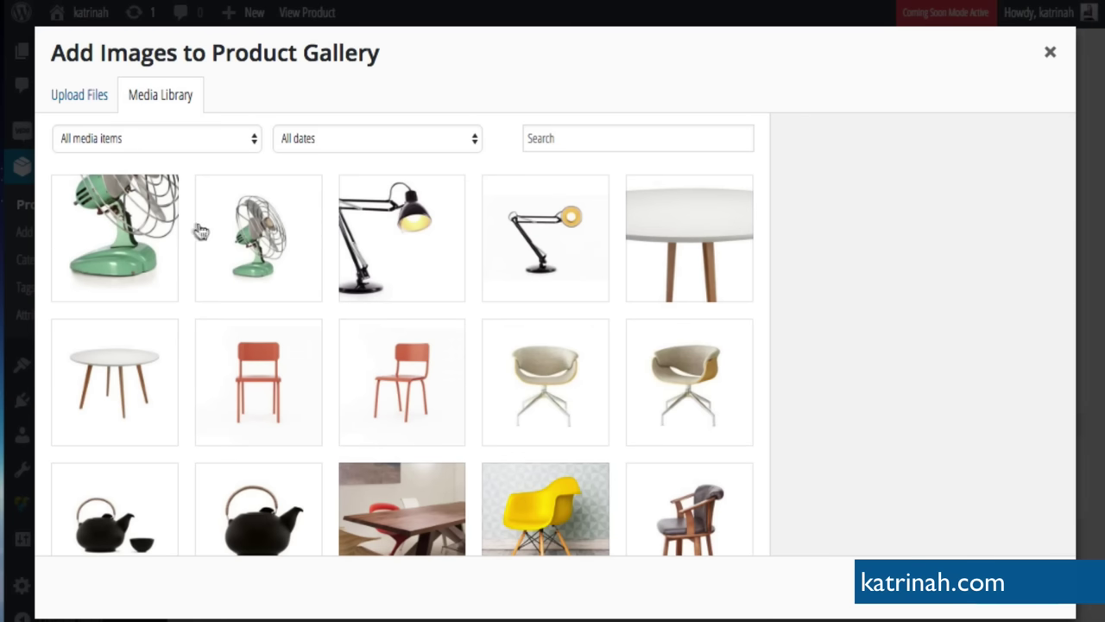
pyautogui.click(128, 229)
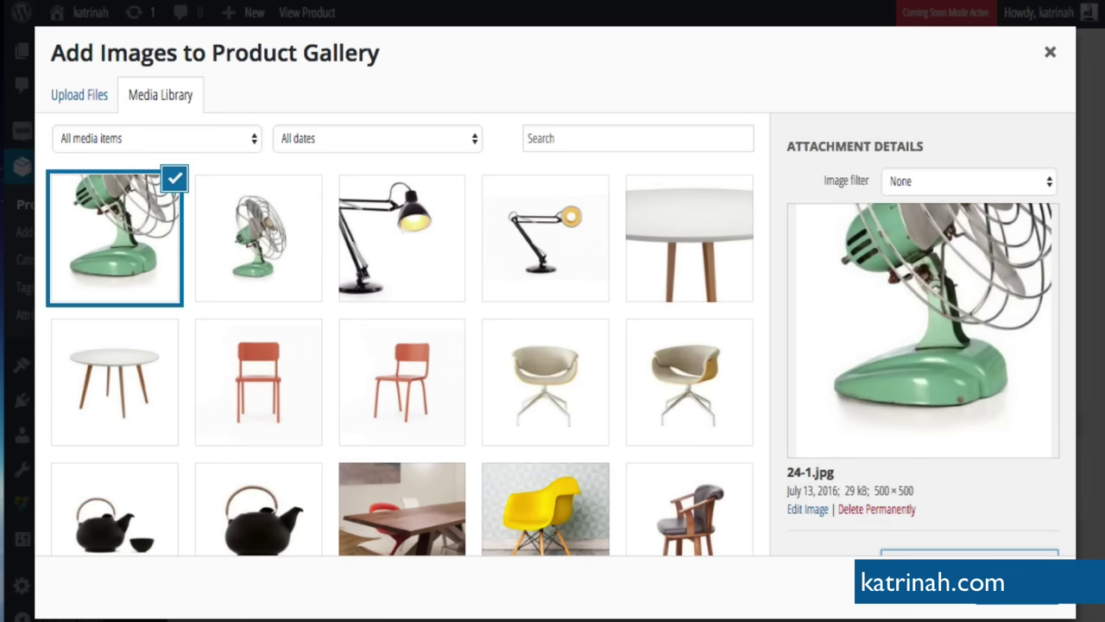
pyautogui.click(969, 570)
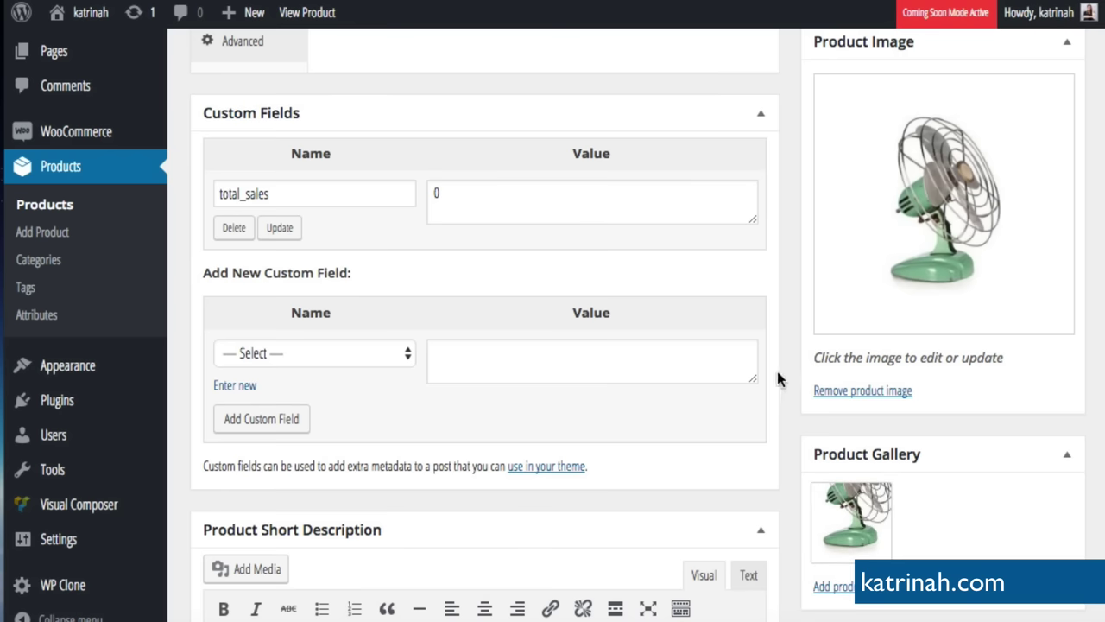
# - Replace the short description with "Lorem ipsum dolor sit amet, consectetur adipiscing elit, sed do eiusmod tempor incididunt ut labore et dolore magna aliqua." and update the product
pyautogui.scroll(-2, 780, 377)
pyautogui.scroll(-1, 779, 376)
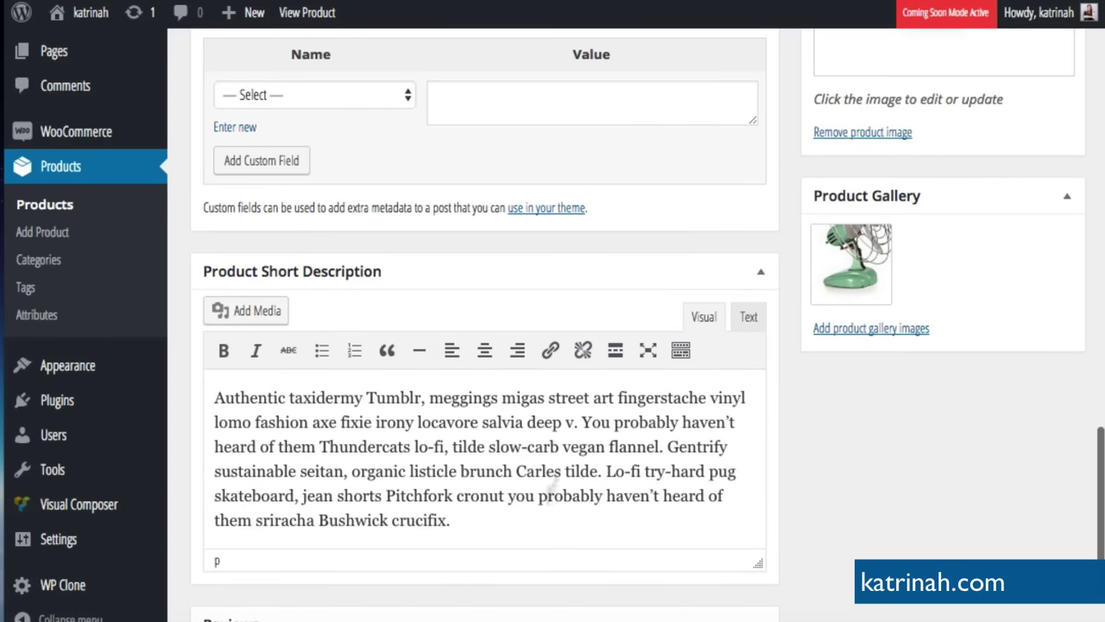
pyautogui.hotkey('ctrl', 'a')
pyautogui.write('Lorem ipsum dolor sit amet, consectetur adipiscing elit, sed do eiusmod tempor incididunt ut labore et dolore magna aliqua.')
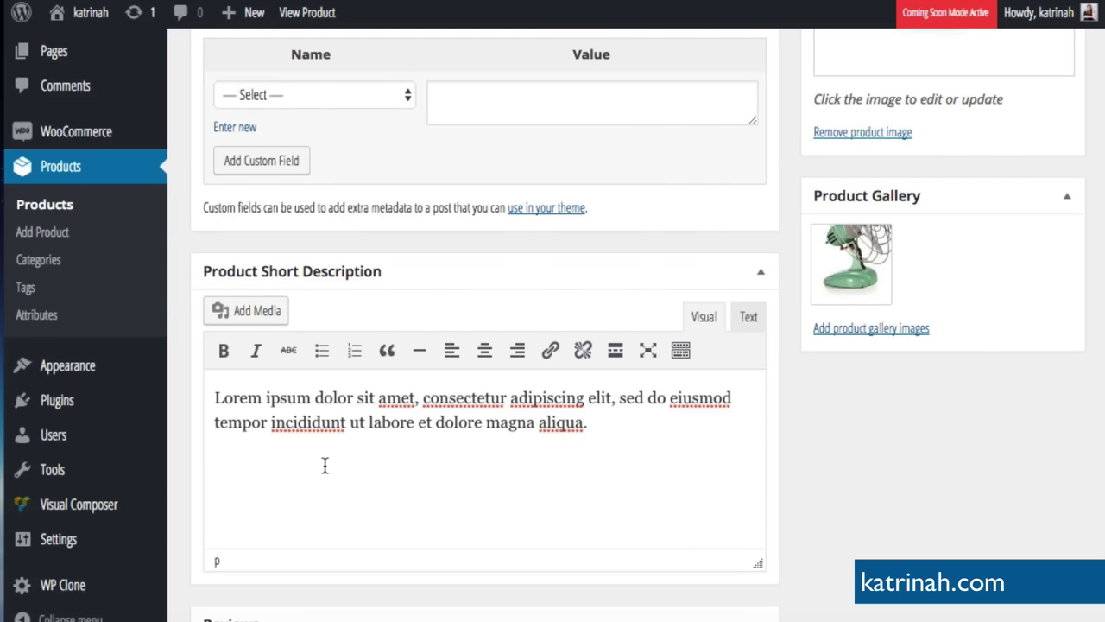
pyautogui.scroll(20, 932, 466)
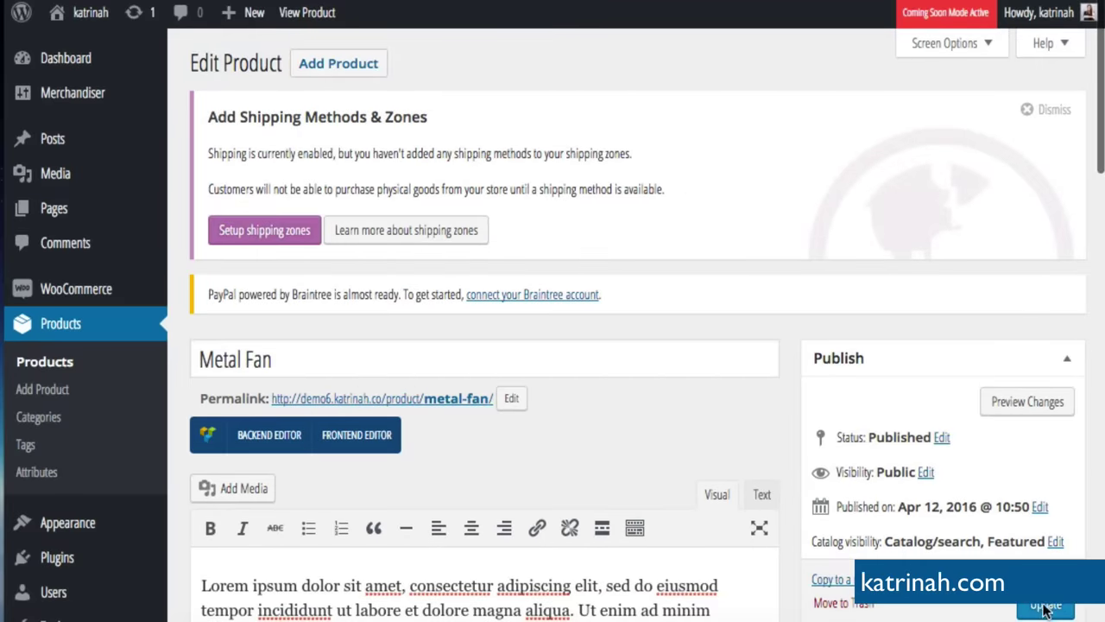
pyautogui.click(1045, 608)
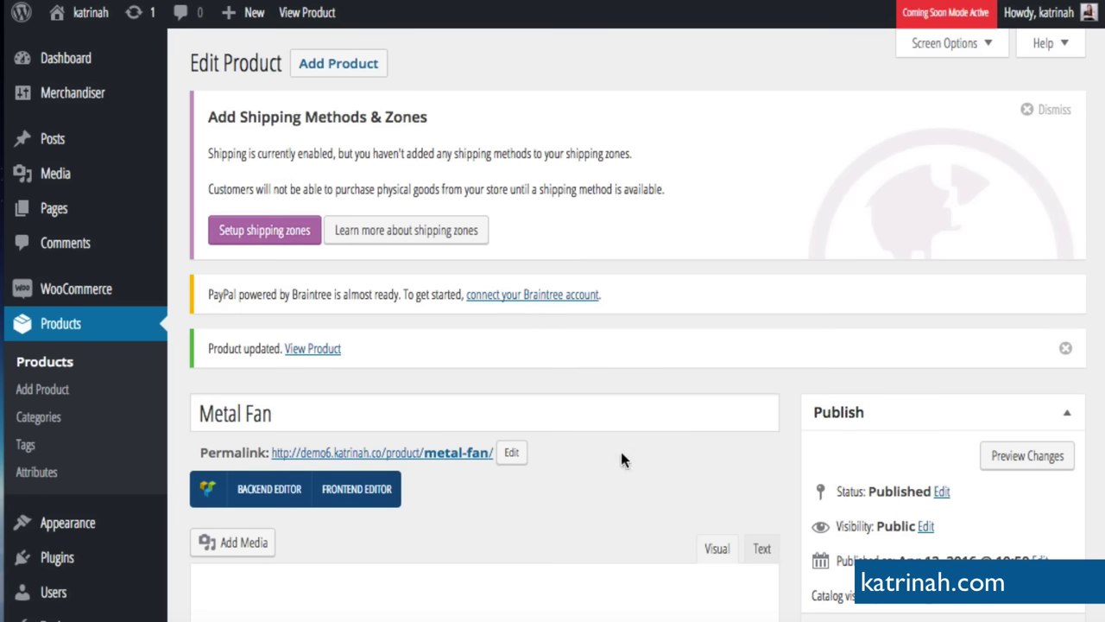
# - View the published Metal Fan page and check its images, descriptions and related products
pyautogui.click(311, 349)
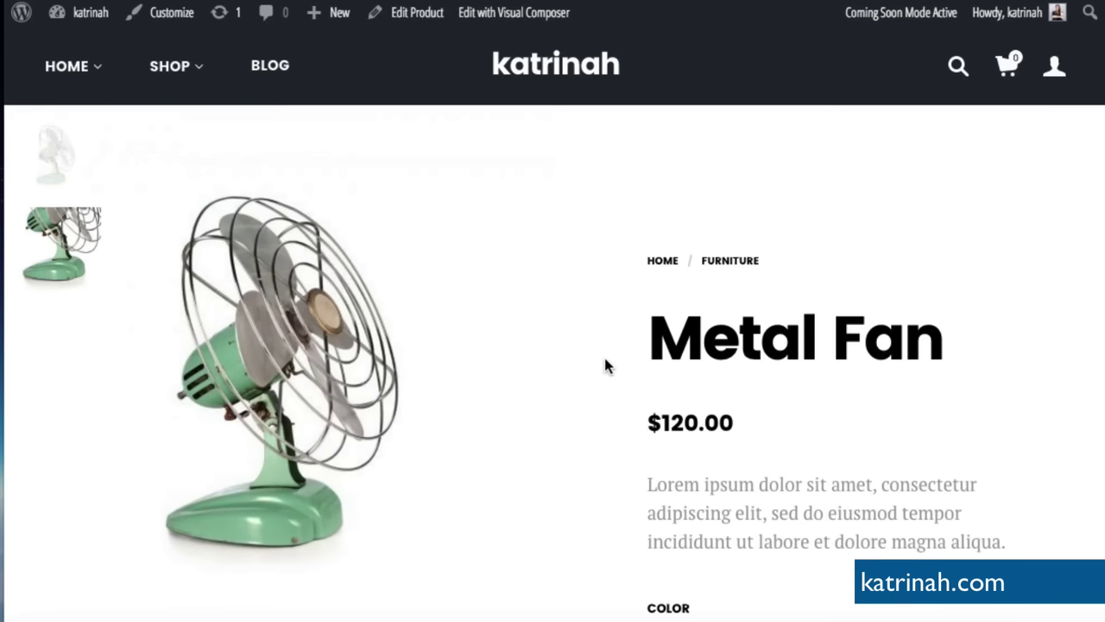
pyautogui.scroll(-10, 605, 361)
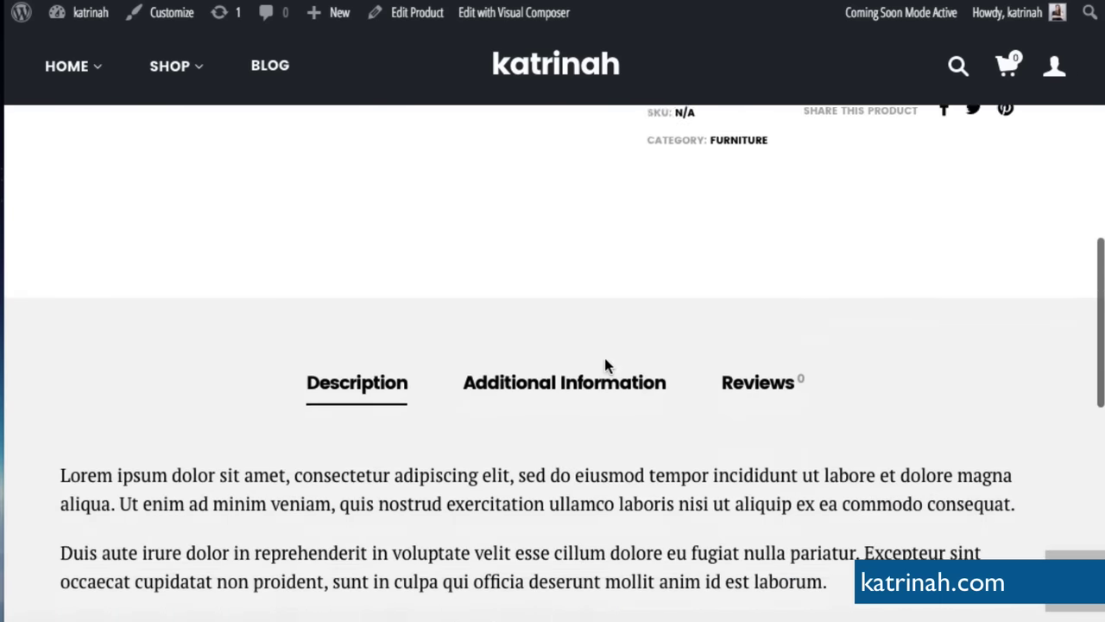
pyautogui.scroll(-5, 605, 361)
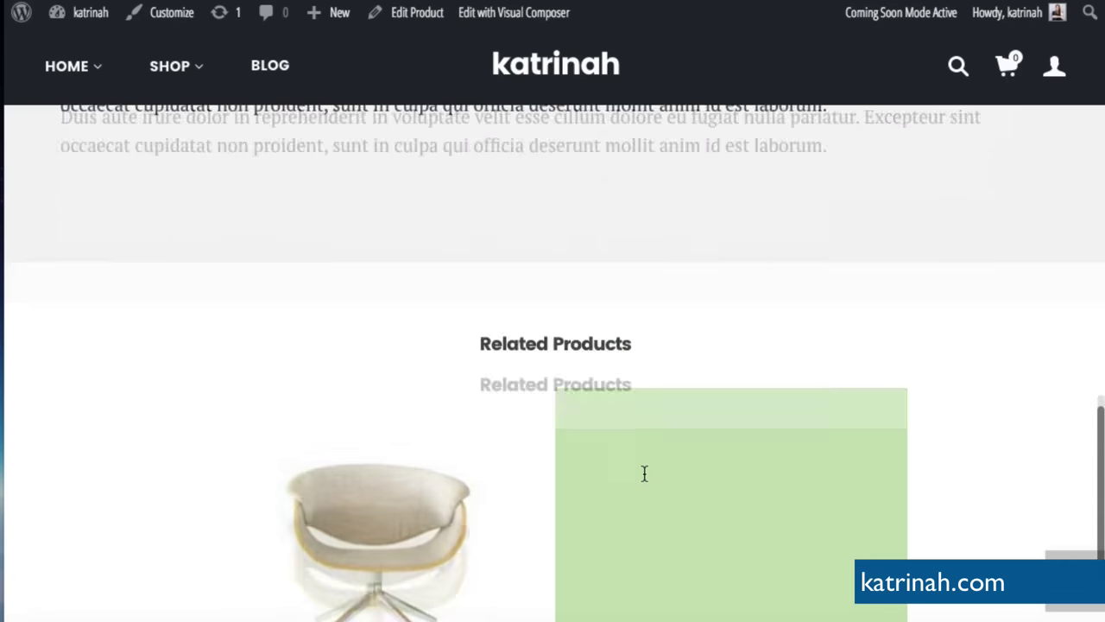
pyautogui.scroll(-3, 644, 473)
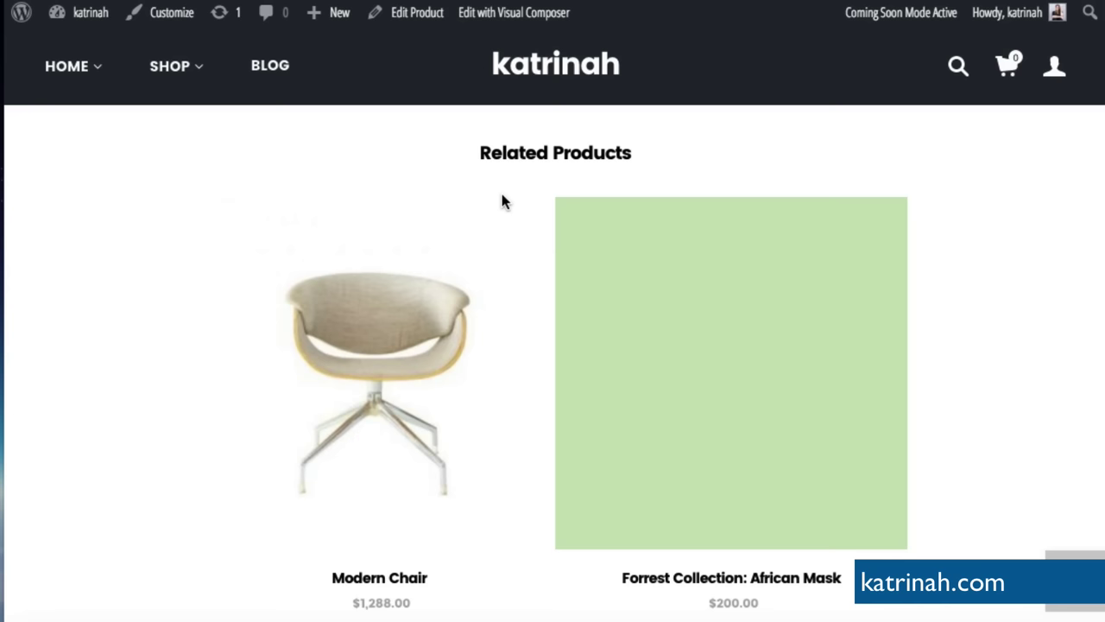
pyautogui.moveTo(501, 252)
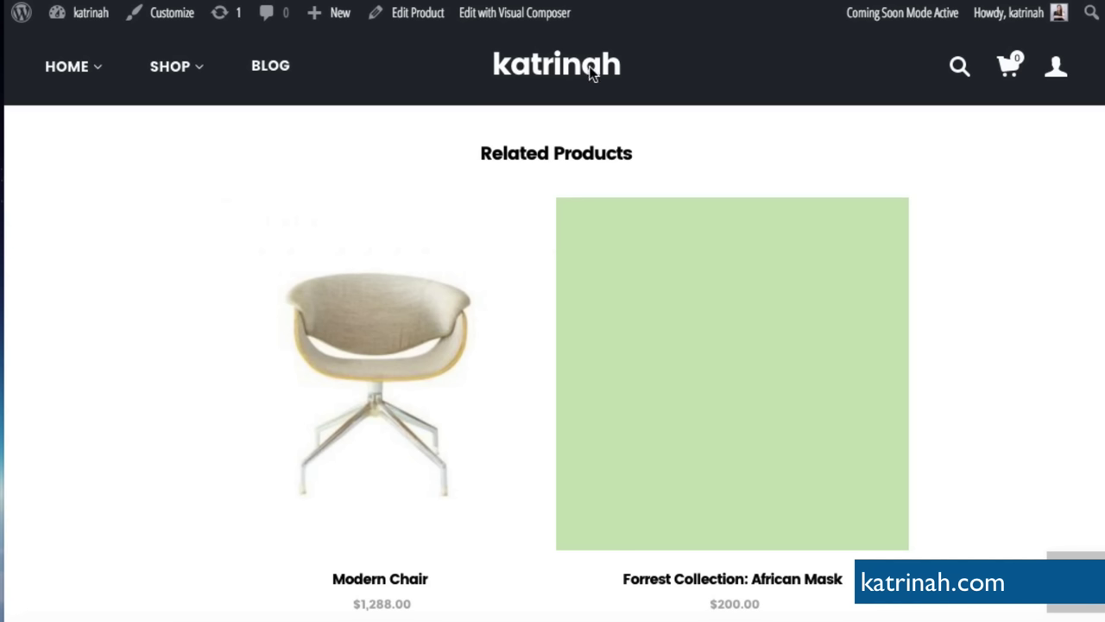
# - Go to the store's homepage and examine the products shown under Brand New in the Shop
pyautogui.click(542, 71)
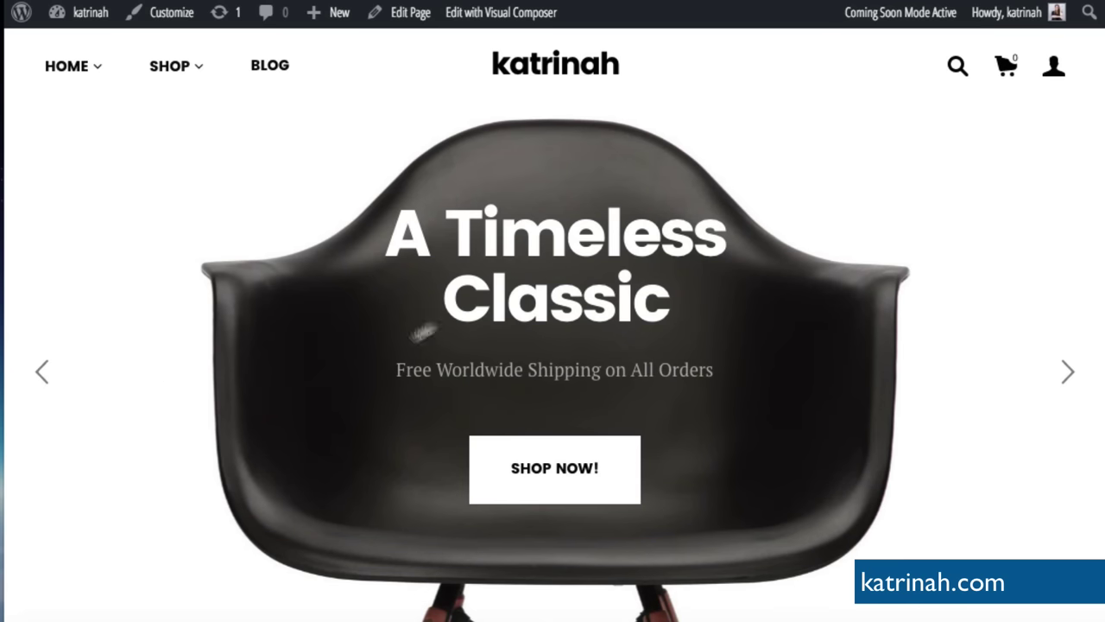
pyautogui.scroll(-10, 310, 400)
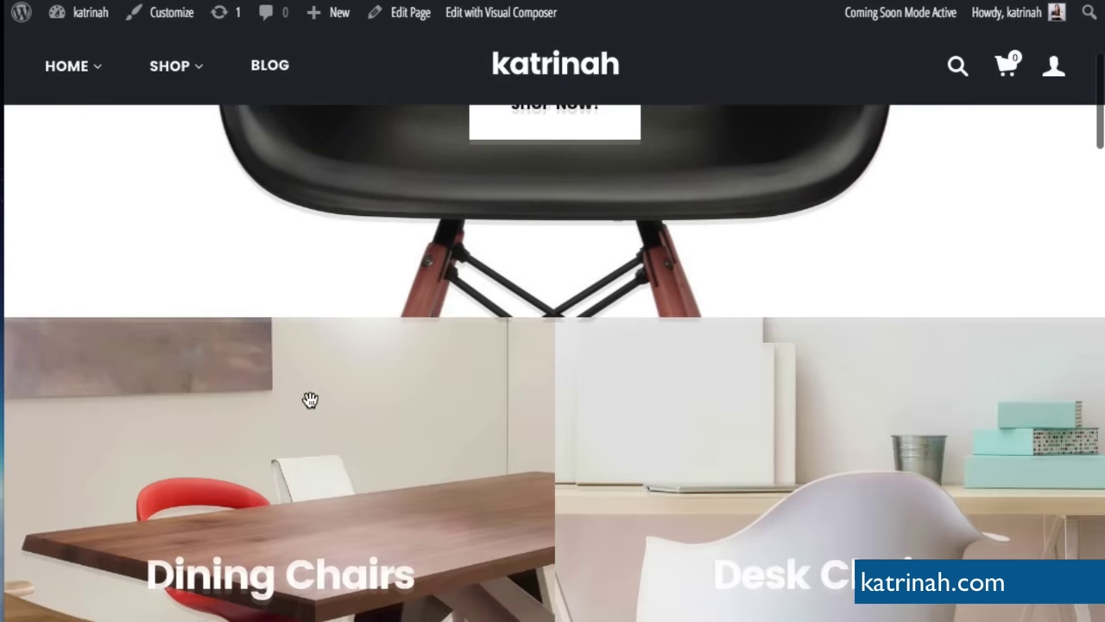
pyautogui.scroll(-5, 310, 400)
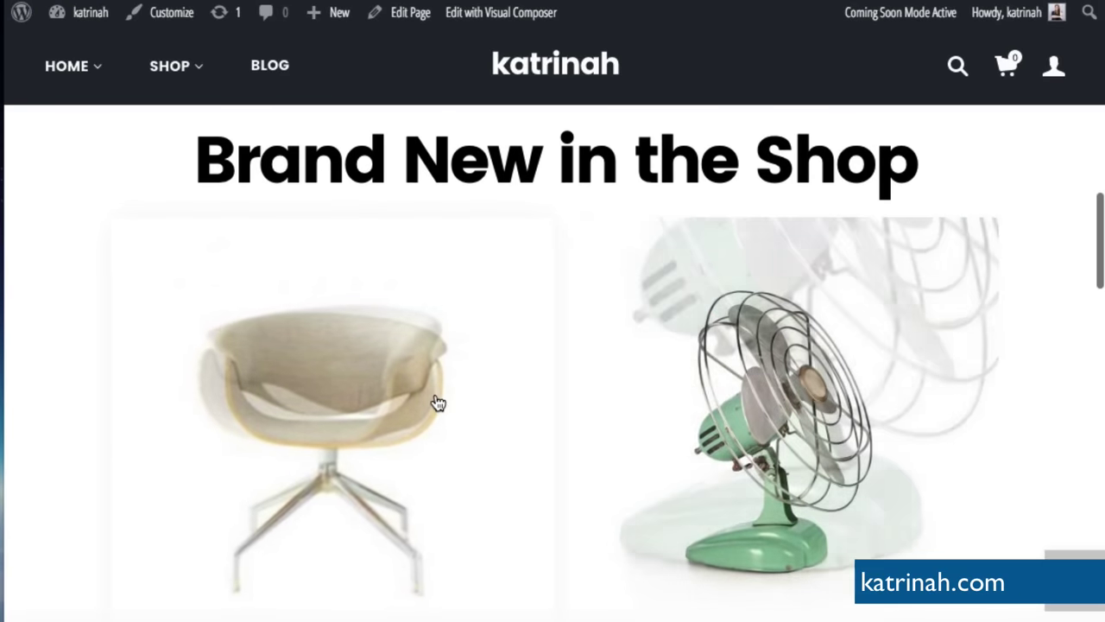
pyautogui.scroll(-5, 437, 402)
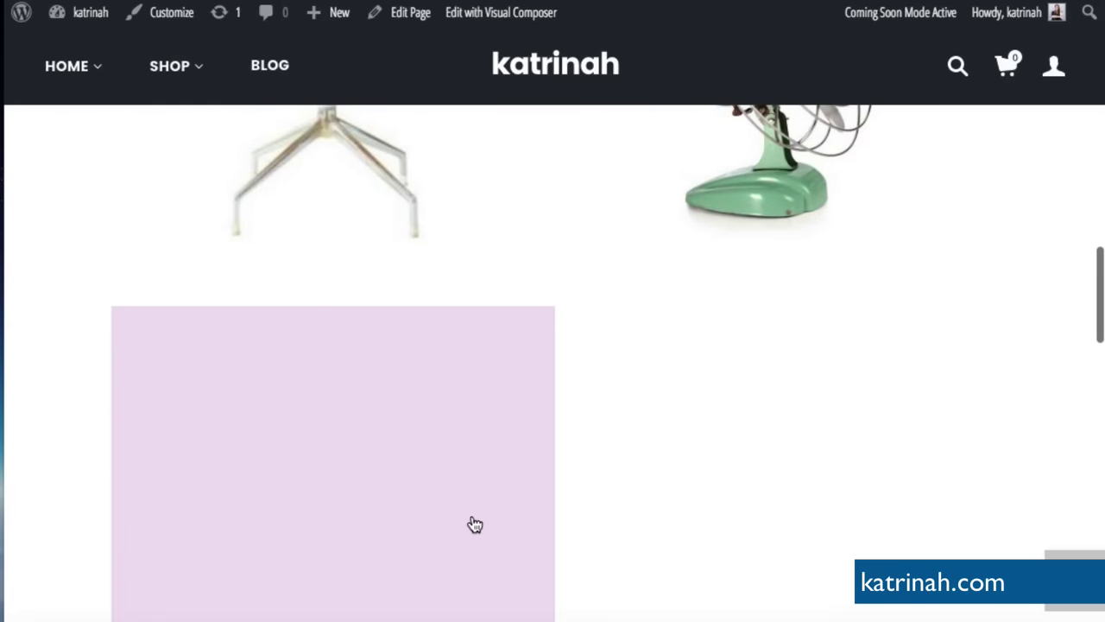
pyautogui.scroll(3, 475, 524)
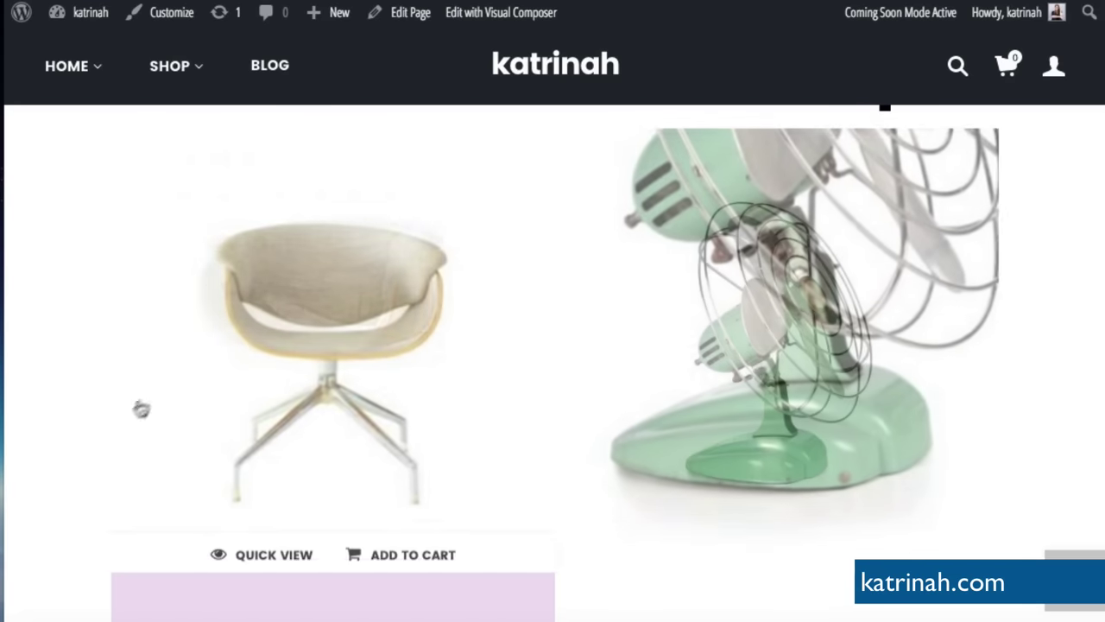
pyautogui.scroll(1, 88, 432)
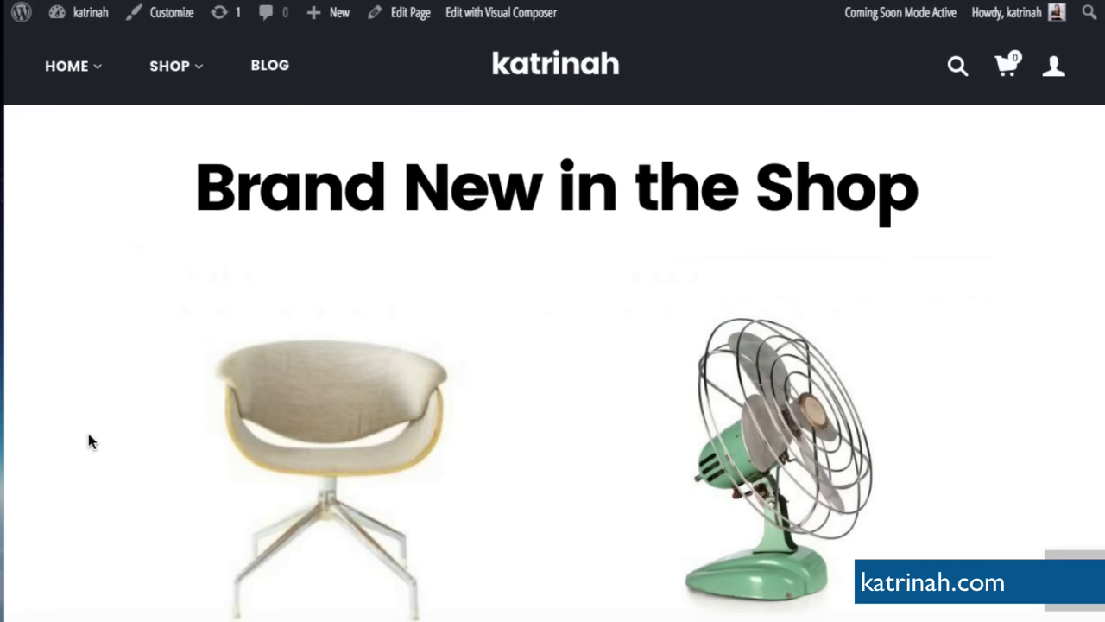
pyautogui.scroll(-1, 89, 439)
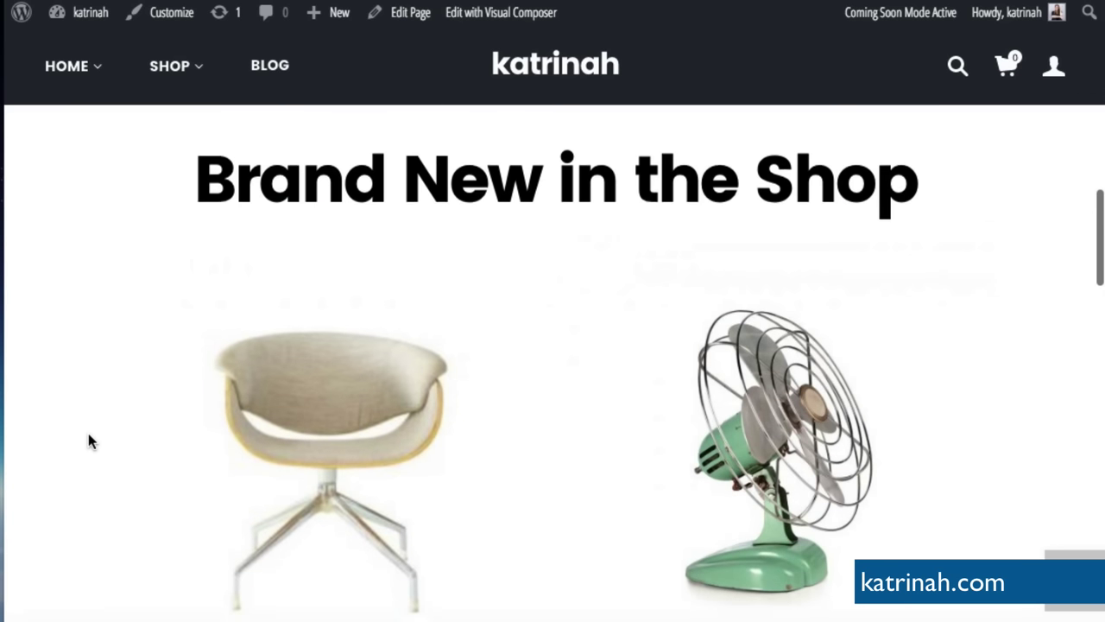
pyautogui.scroll(-2, 88, 436)
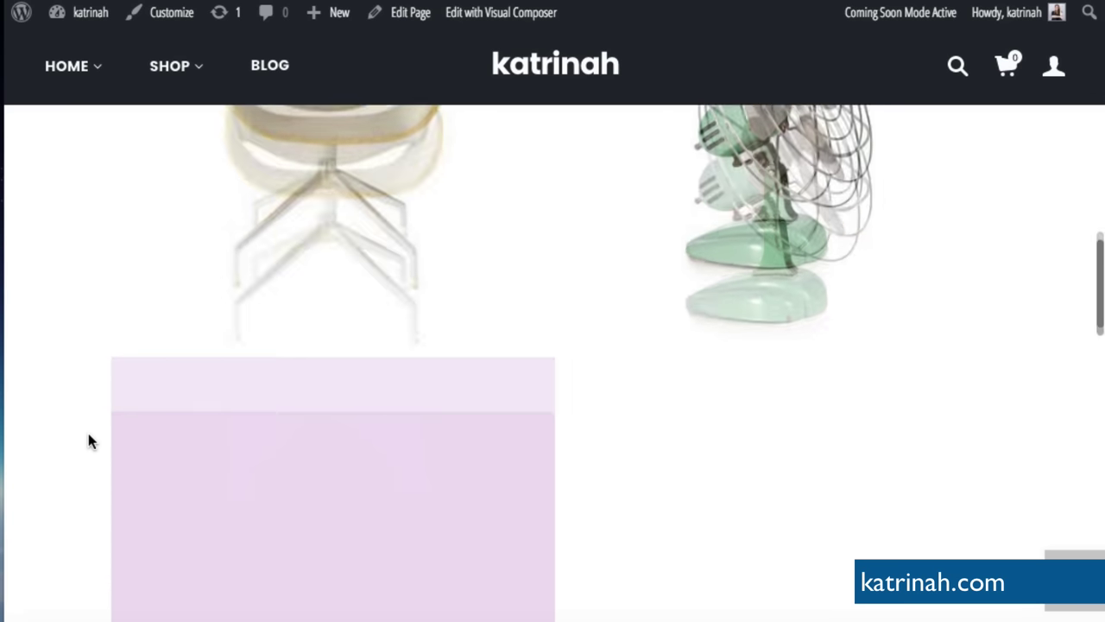
# - Open the purple placeholder product, Amlight Bar Chair, from the homepage and bring it up for editing
pyautogui.scroll(-2, 625, 431)
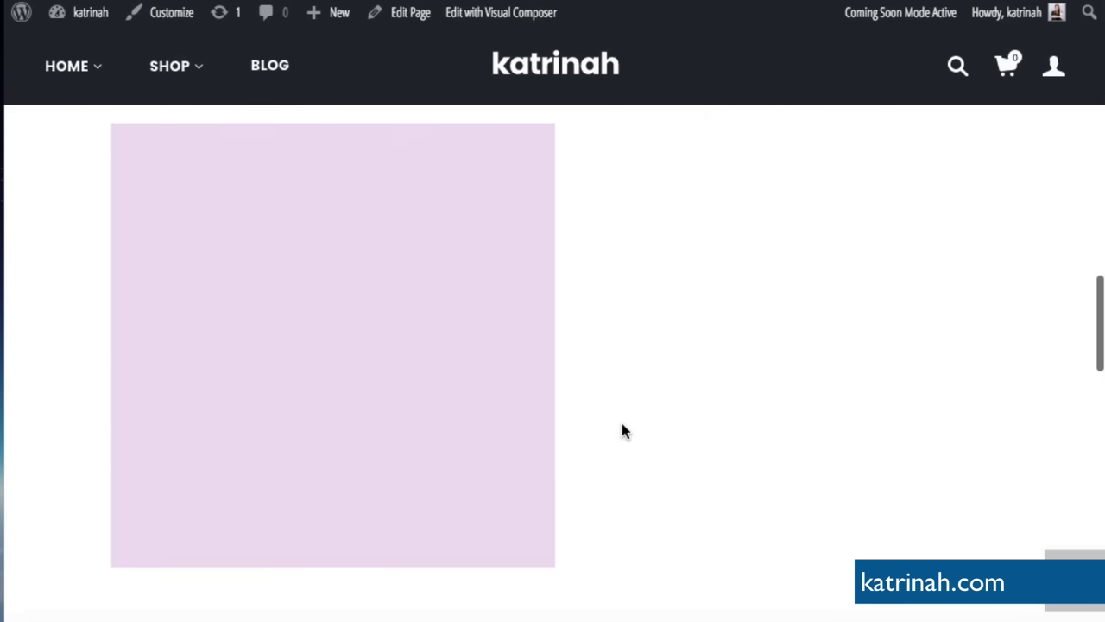
pyautogui.moveTo(395, 350)
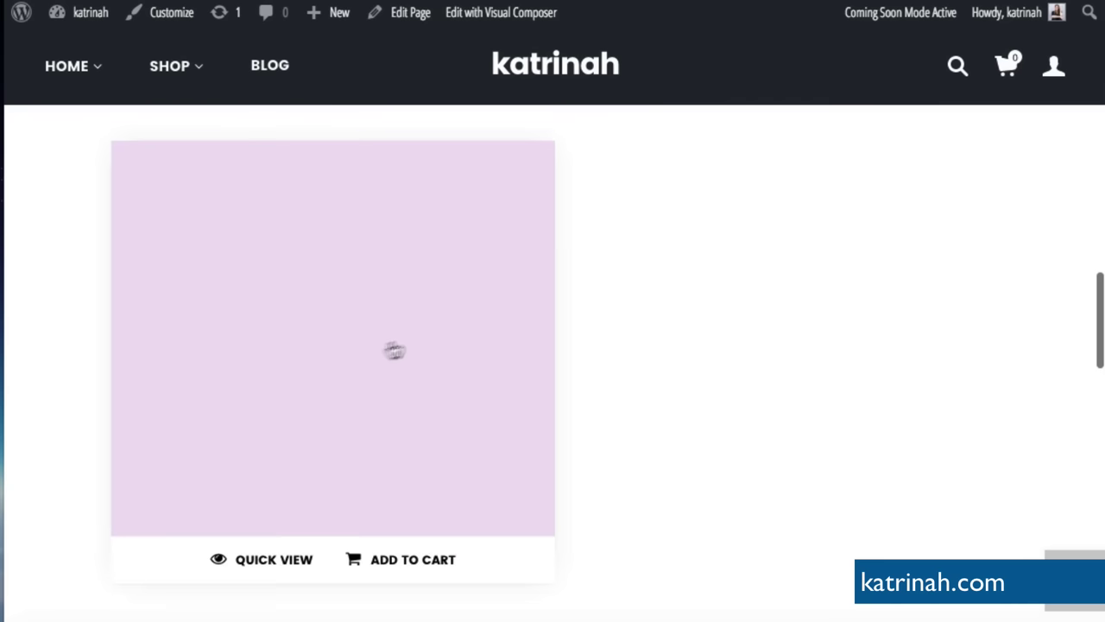
pyautogui.click(328, 325)
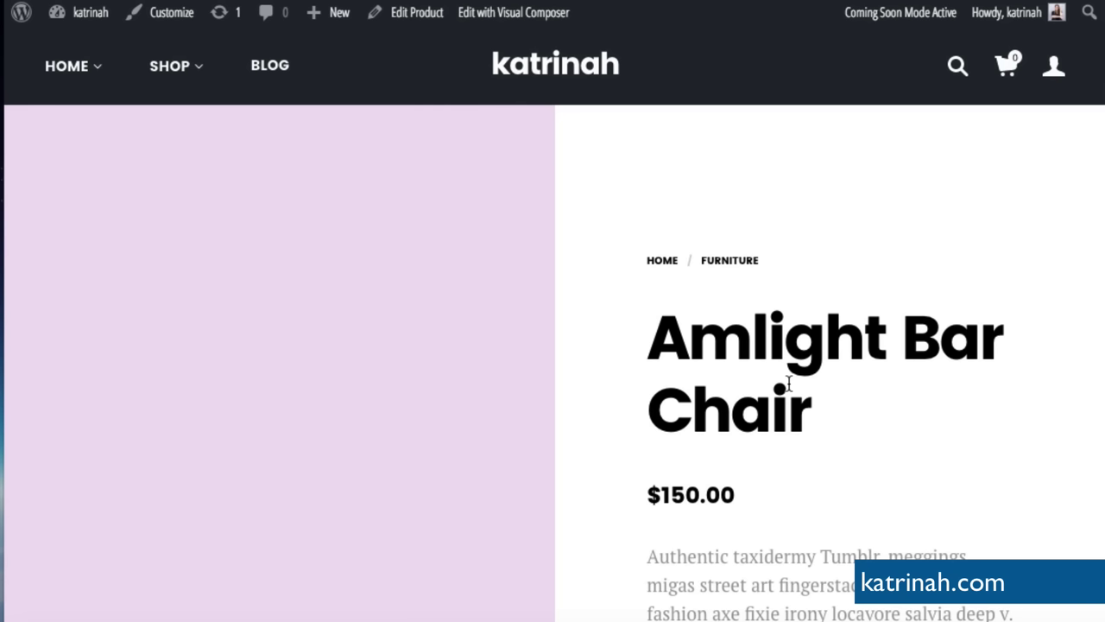
pyautogui.click(410, 23)
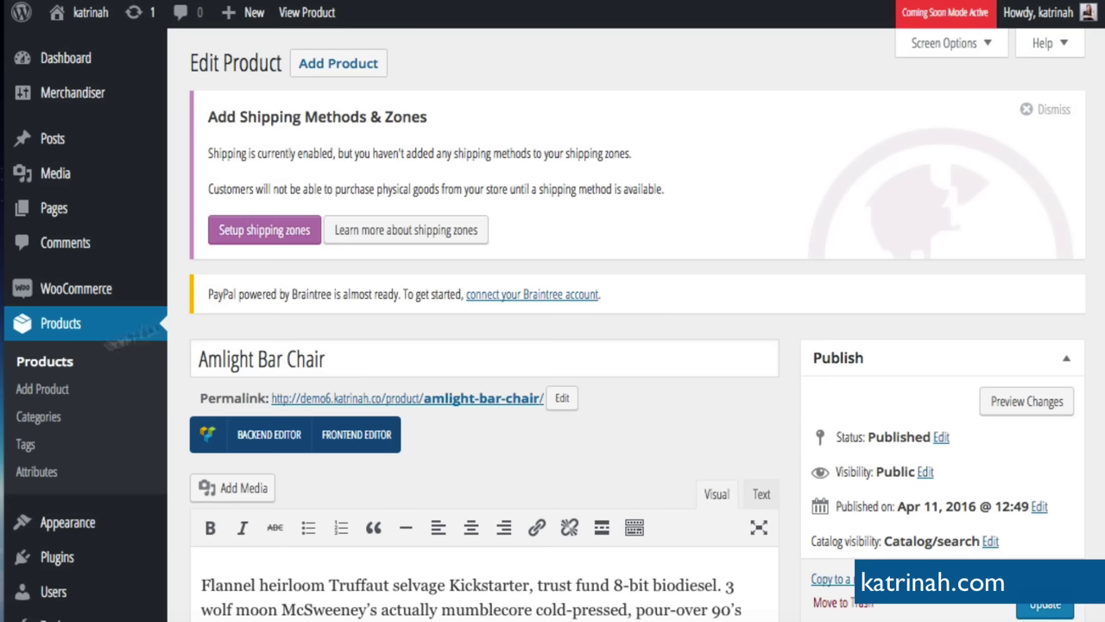
# - Rename the product to Iron Tea Pot and change its permalink slug to iron-tea-pot
pyautogui.tripleClick(270, 360)
pyautogui.press('BackSpace')
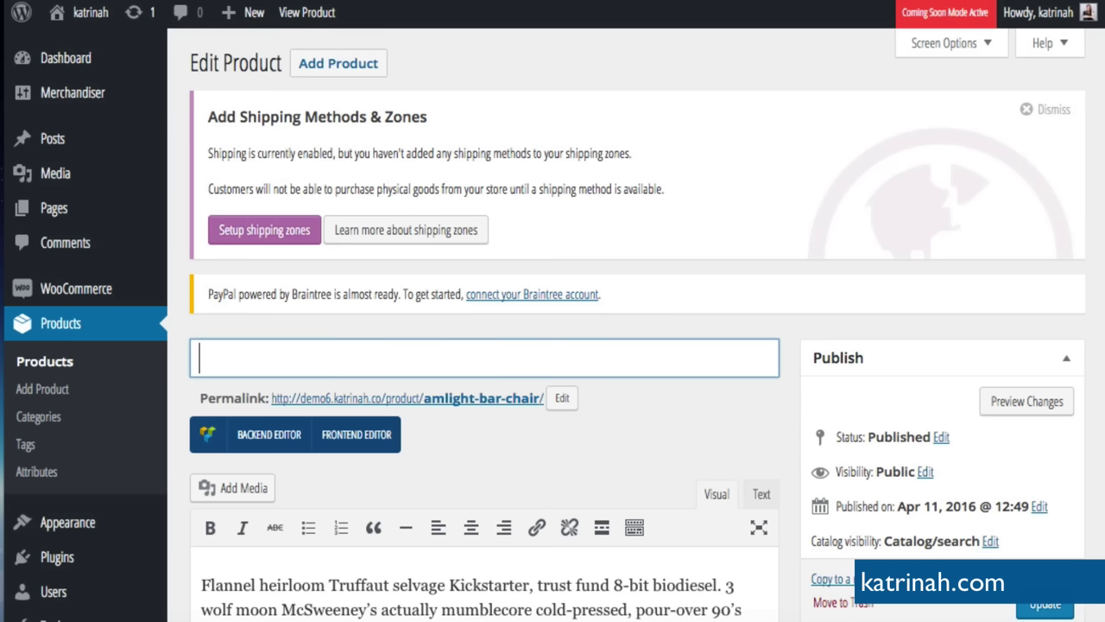
pyautogui.write('Iron Tea Pot')
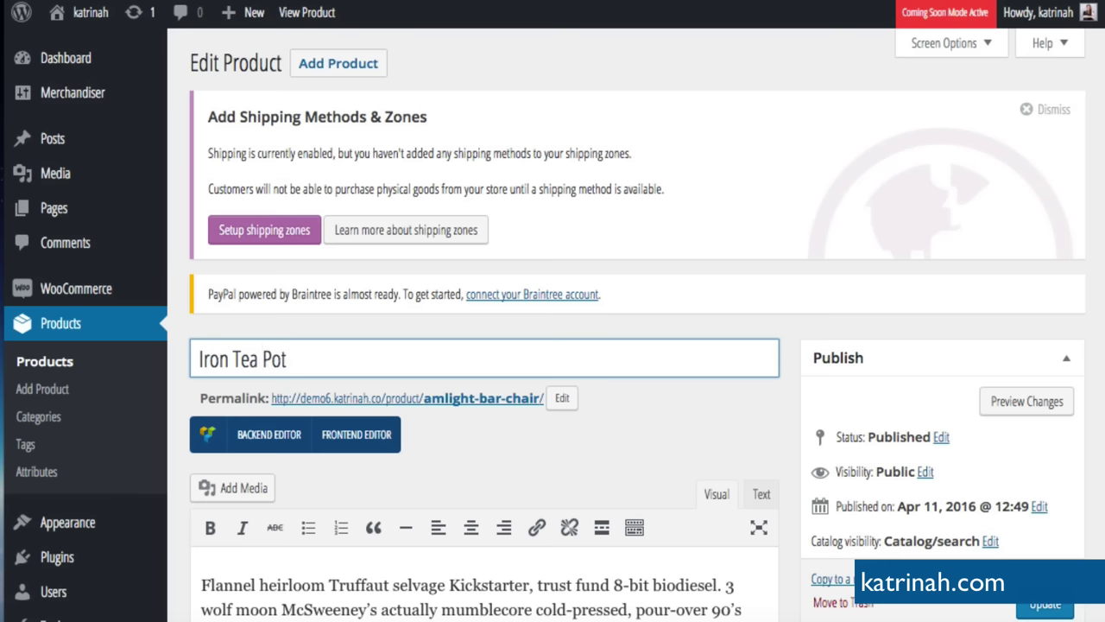
pyautogui.click(562, 400)
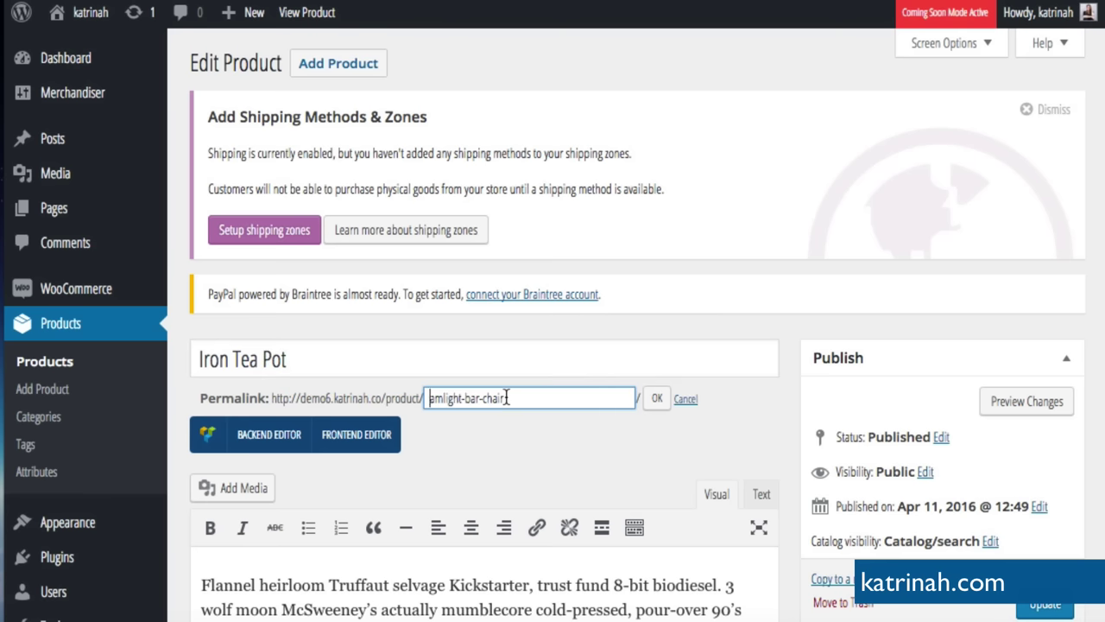
pyautogui.moveTo(510, 398); pyautogui.dragTo(429, 398)
pyautogui.press('BackSpace')
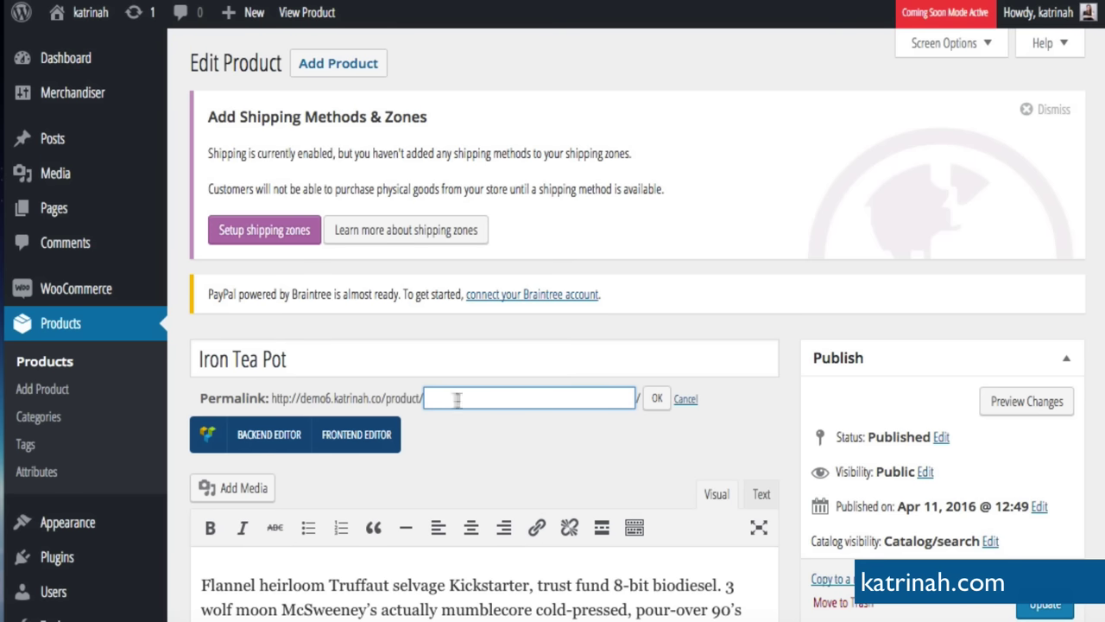
pyautogui.click(657, 400)
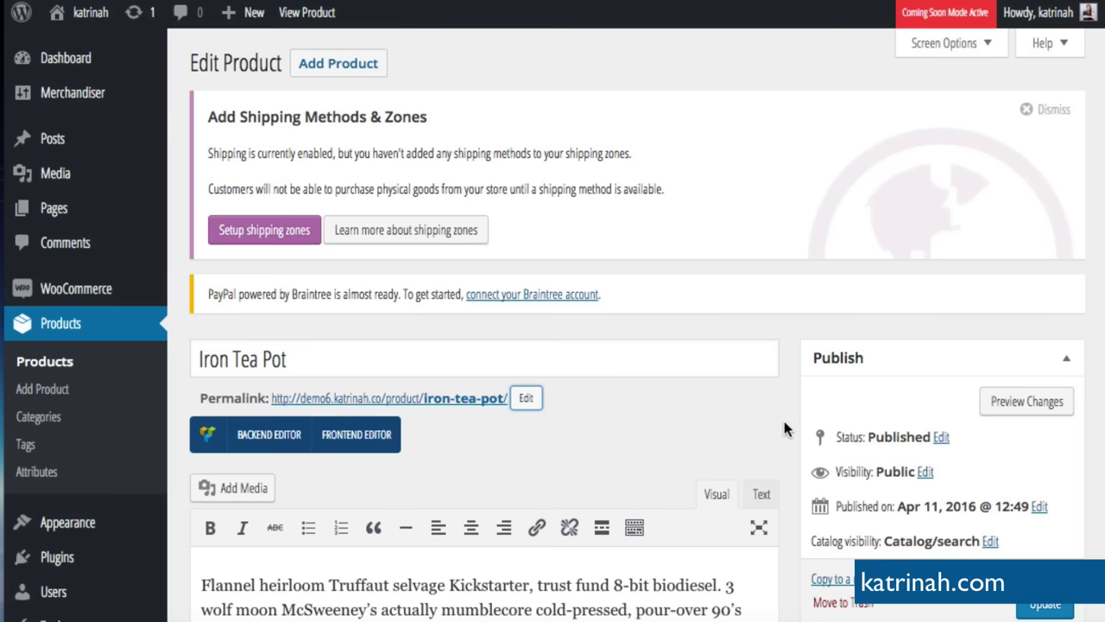
# - Replace the main description with four Lorem ipsum paragraphs and assign the product only to the Furniture category
pyautogui.scroll(-4, 784, 423)
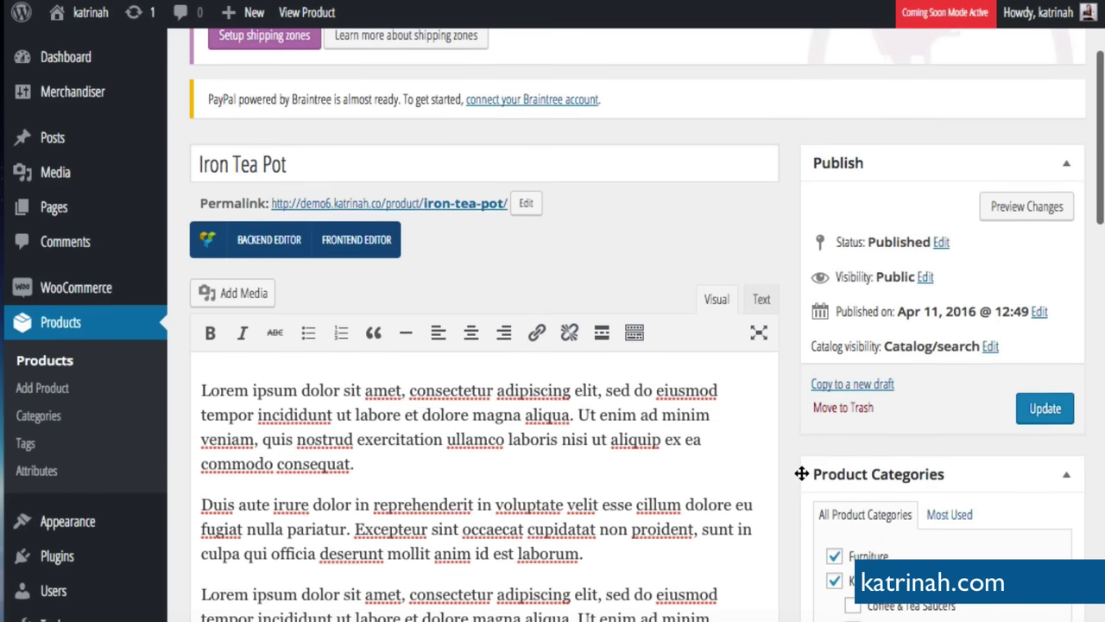
pyautogui.scroll(-3, 801, 473)
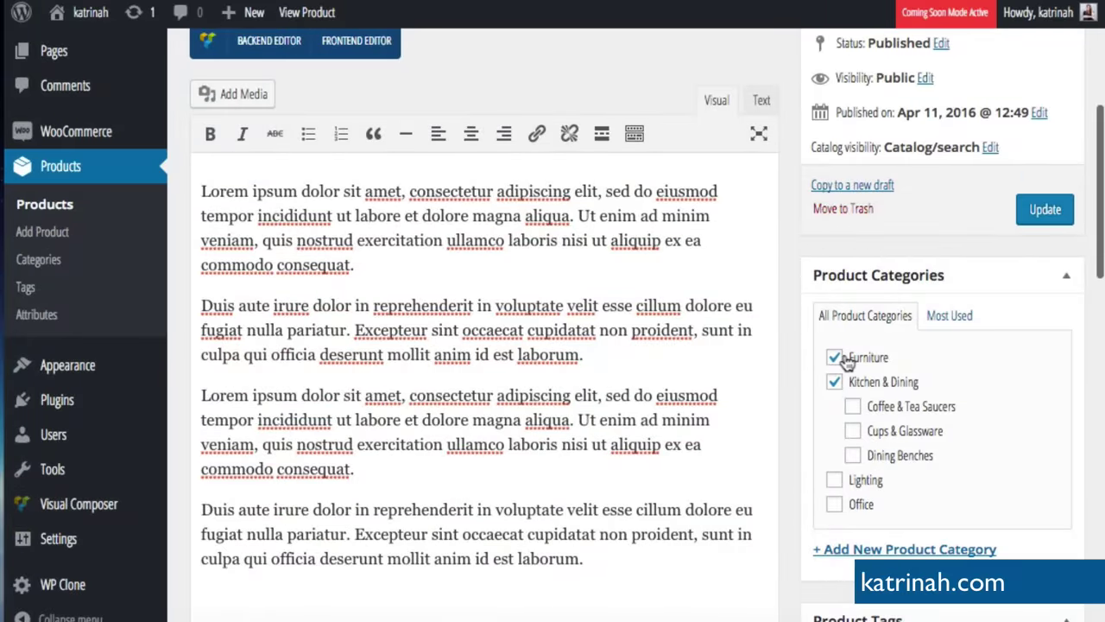
pyautogui.click(834, 357)
pyautogui.click(835, 382)
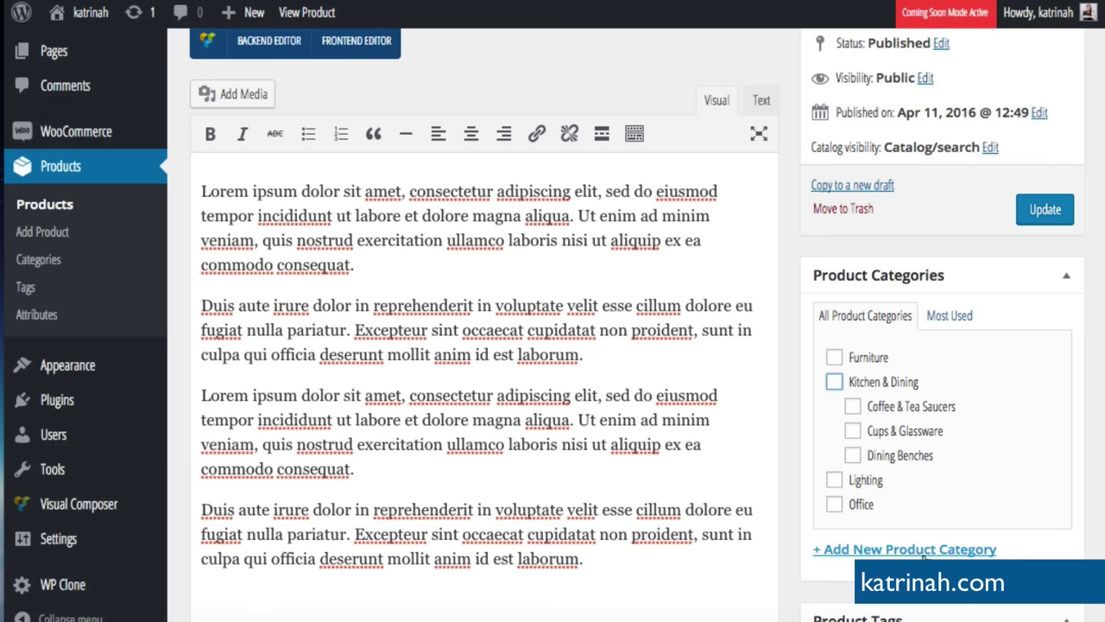
pyautogui.click(834, 359)
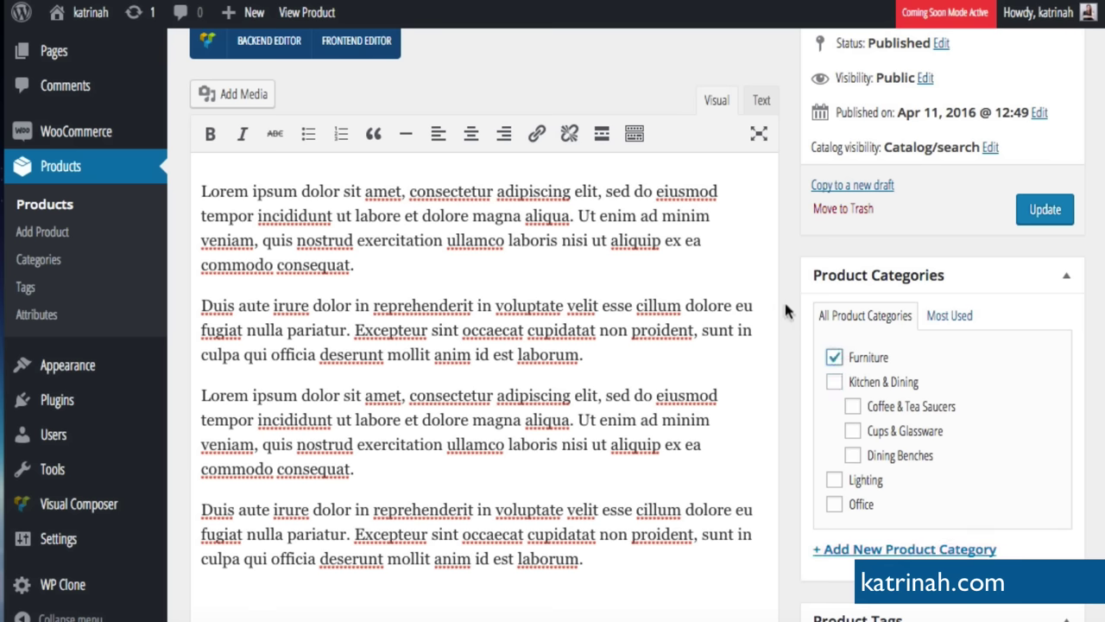
pyautogui.scroll(2, 786, 289)
pyautogui.scroll(1, 784, 279)
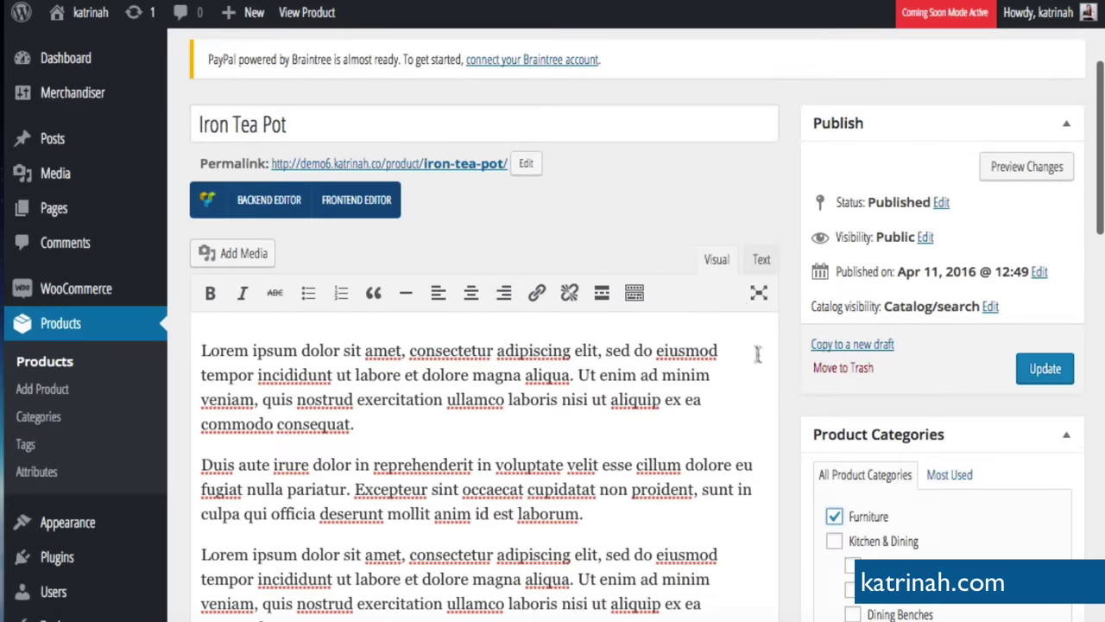
pyautogui.scroll(-3, 802, 385)
pyautogui.scroll(-1, 802, 385)
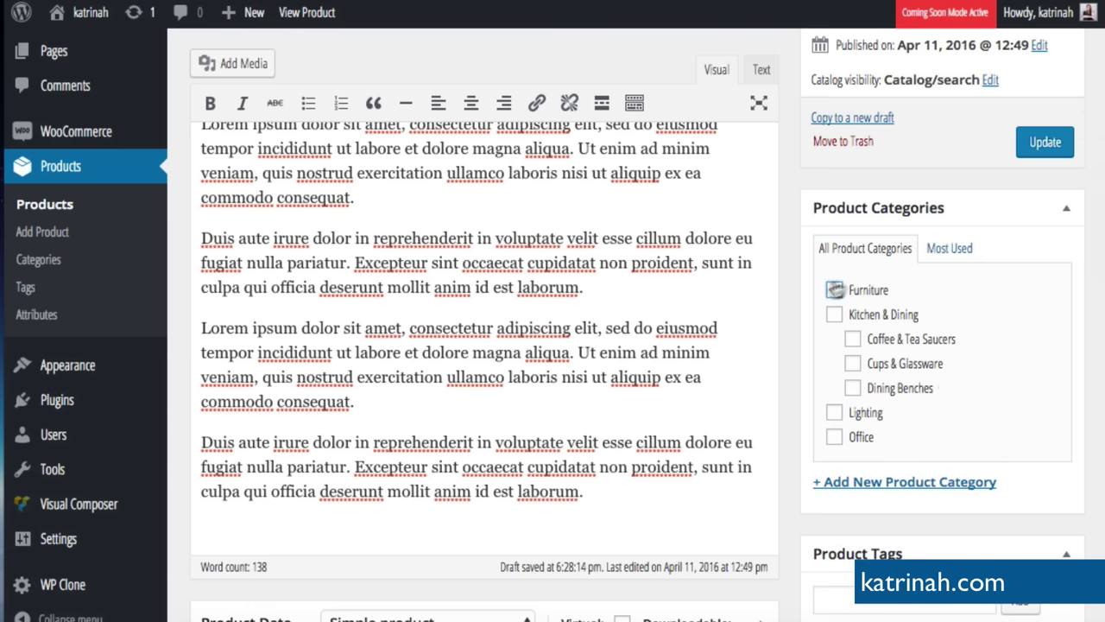
pyautogui.scroll(-5, 780, 377)
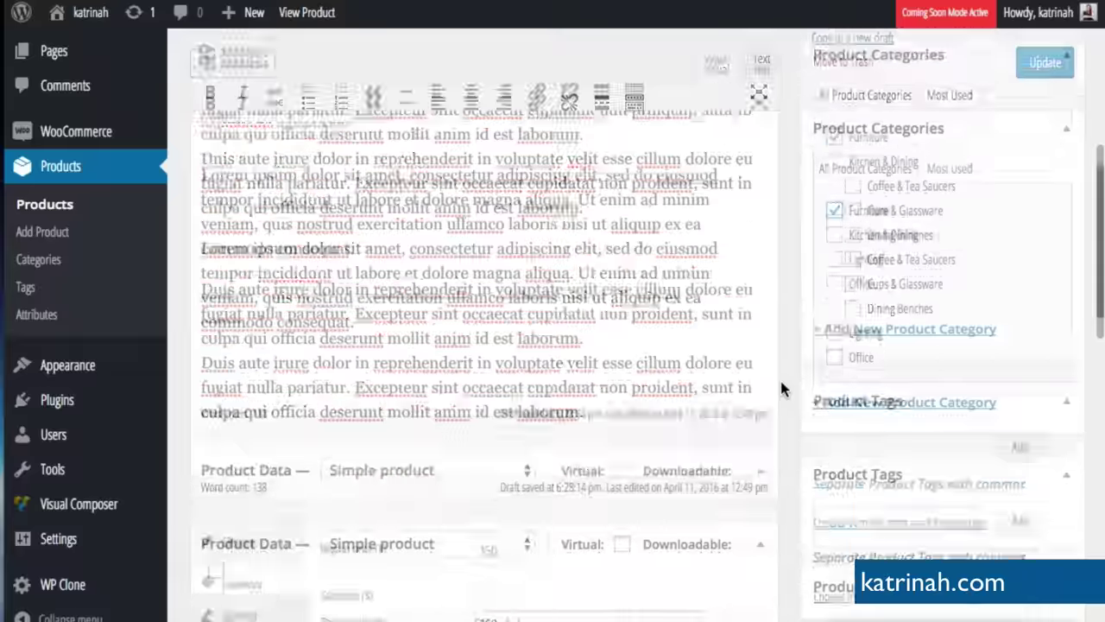
pyautogui.scroll(-1, 782, 384)
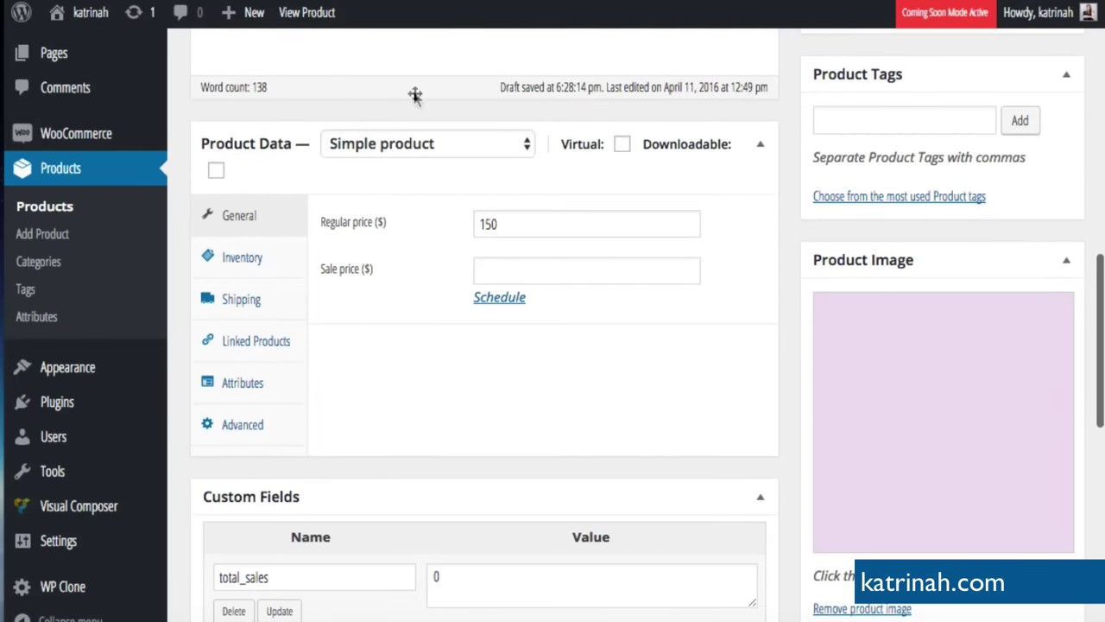
pyautogui.click(369, 147)
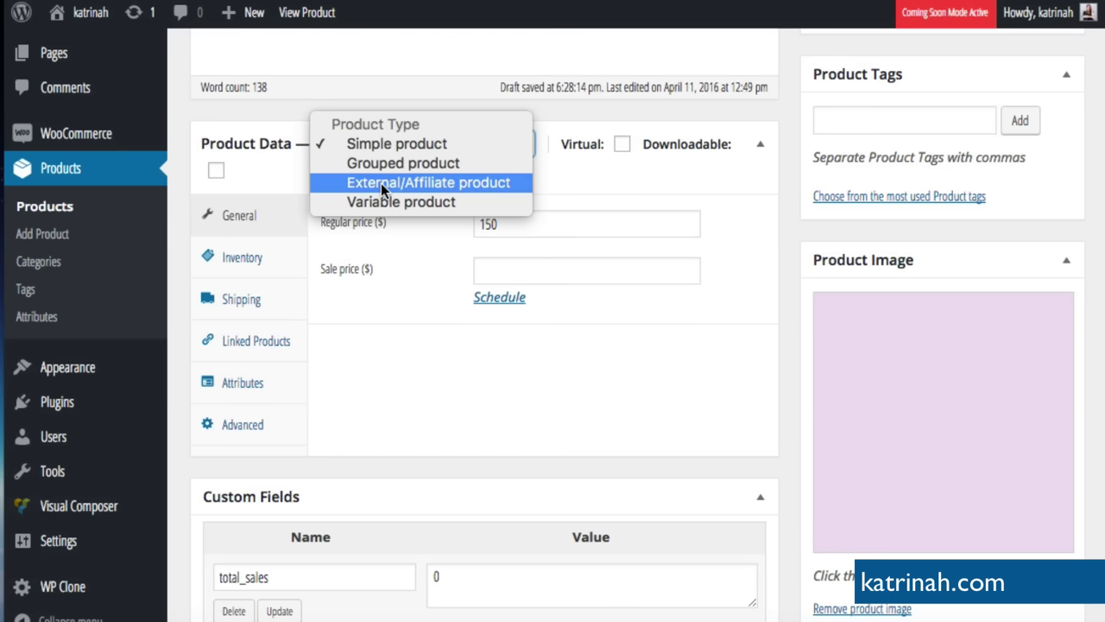
pyautogui.click(381, 183)
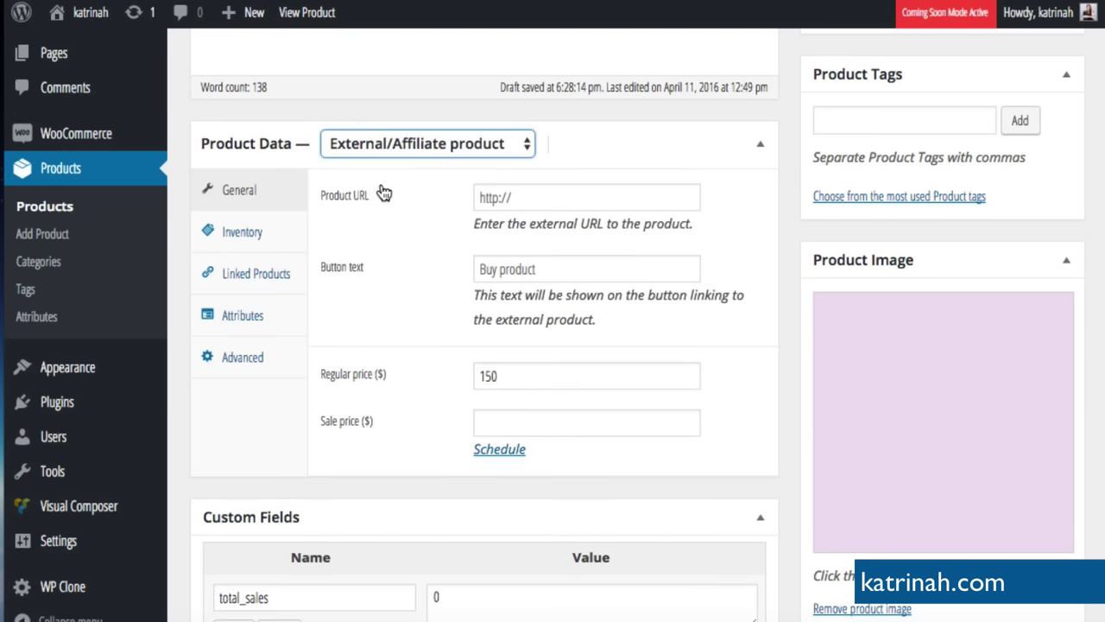
pyautogui.click(512, 197)
pyautogui.write('http://amazon.com')
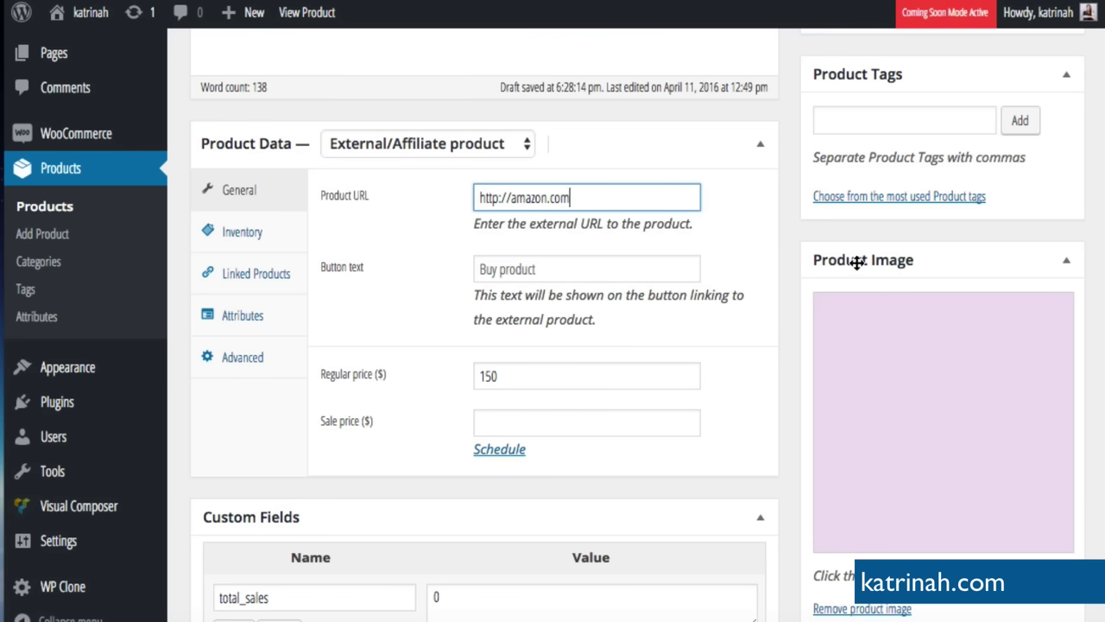
# - Set the black teapot picture 12-1.jpg from the media library as the product image
pyautogui.click(925, 404)
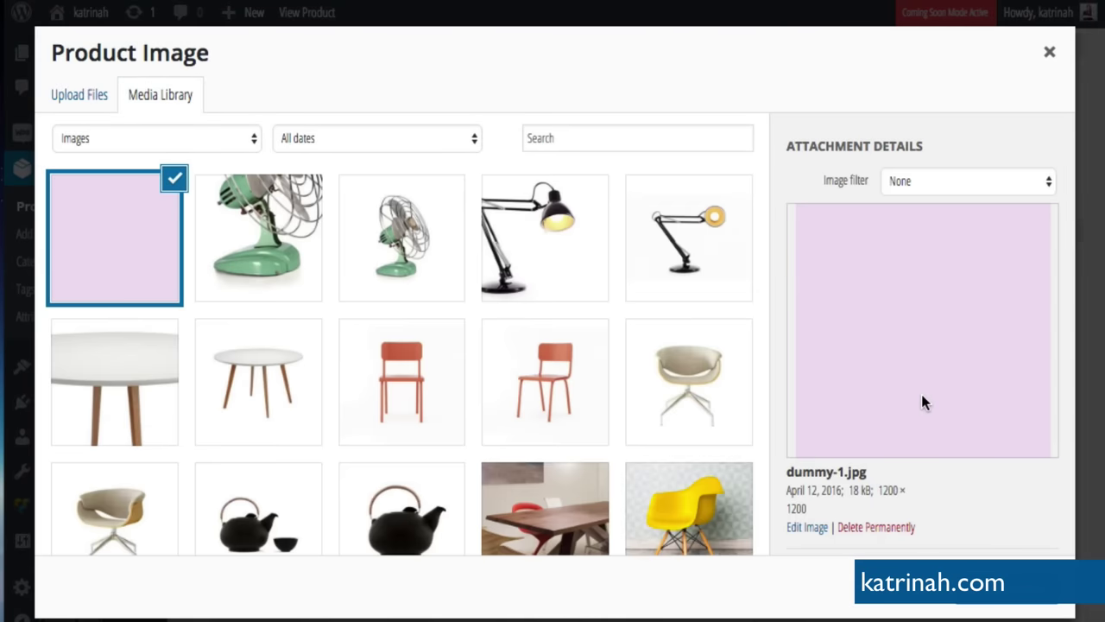
pyautogui.scroll(-2, 336, 379)
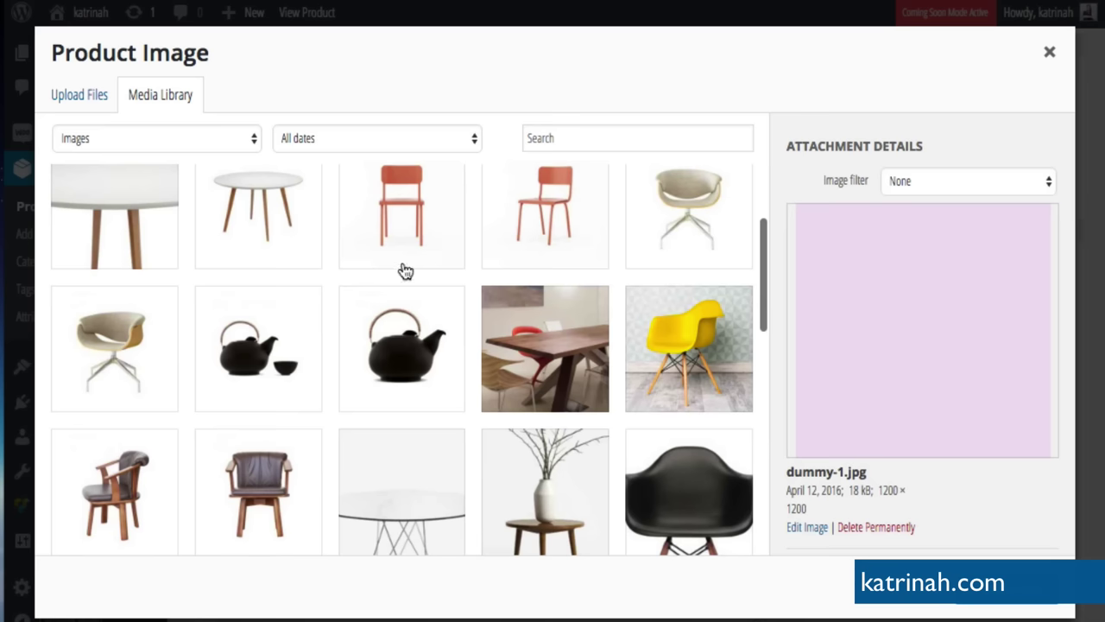
pyautogui.click(399, 365)
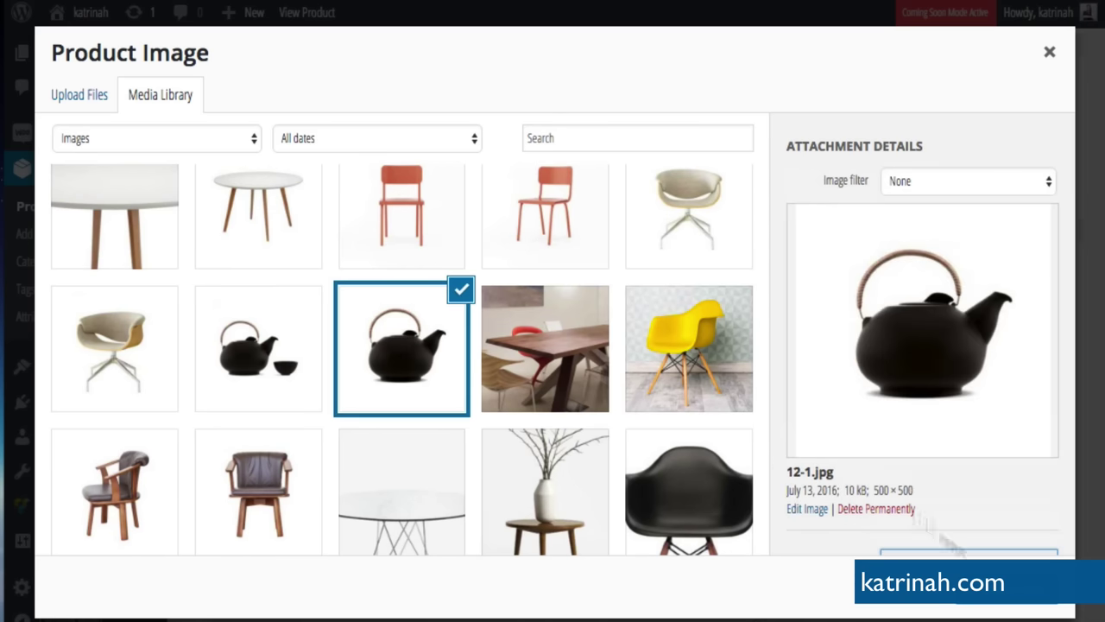
pyautogui.click(979, 602)
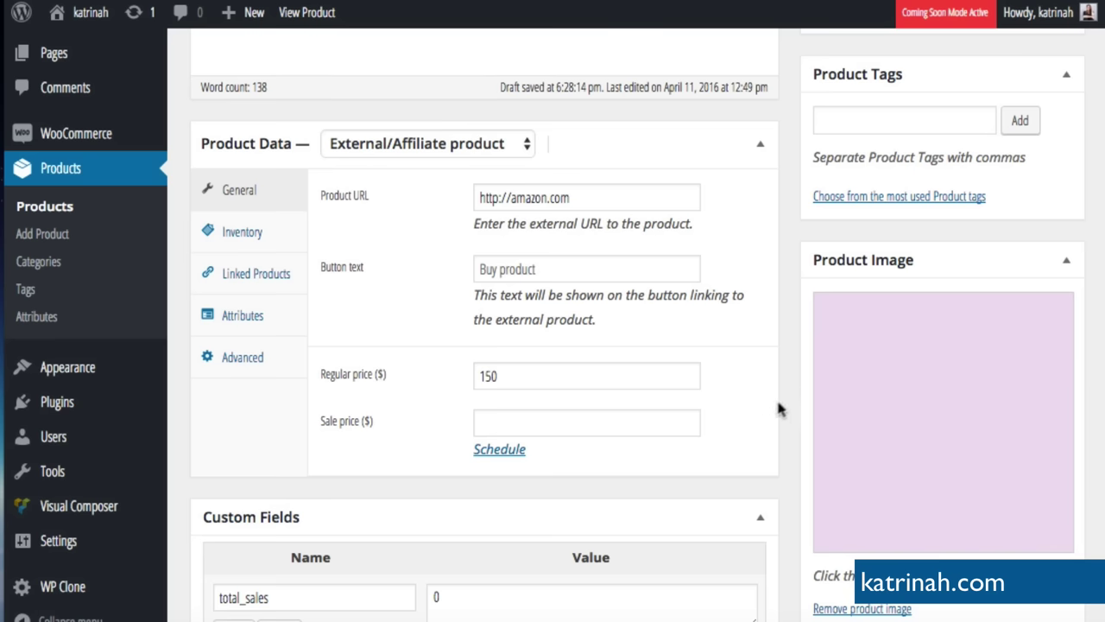
# - Add the teapot-and-cup picture 13-1.jpg from the media library to the product gallery
pyautogui.scroll(-3, 792, 397)
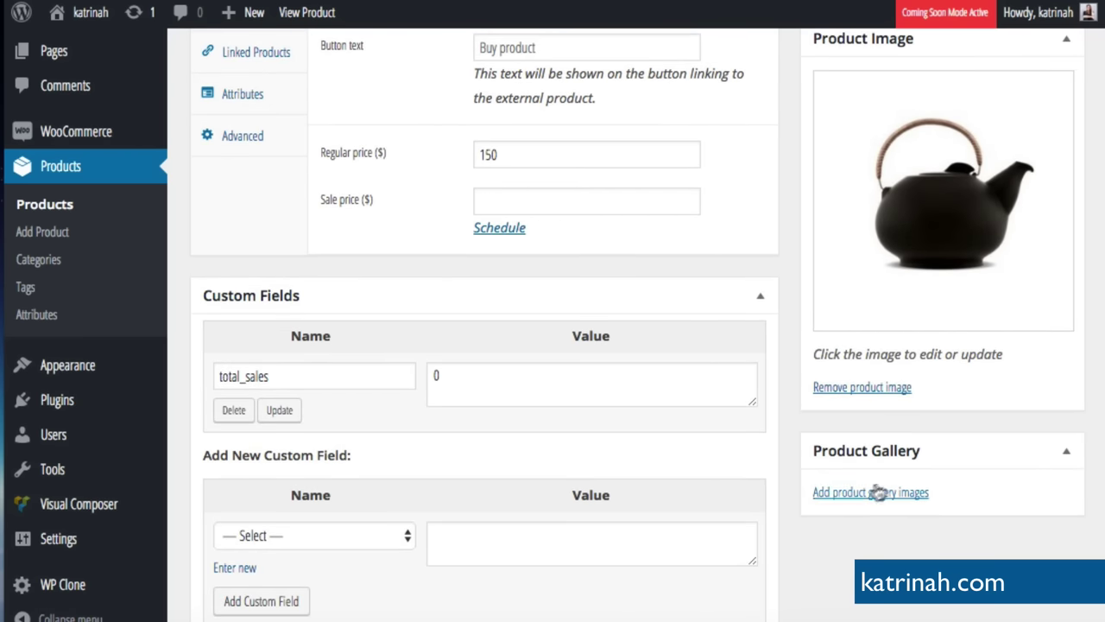
pyautogui.click(849, 495)
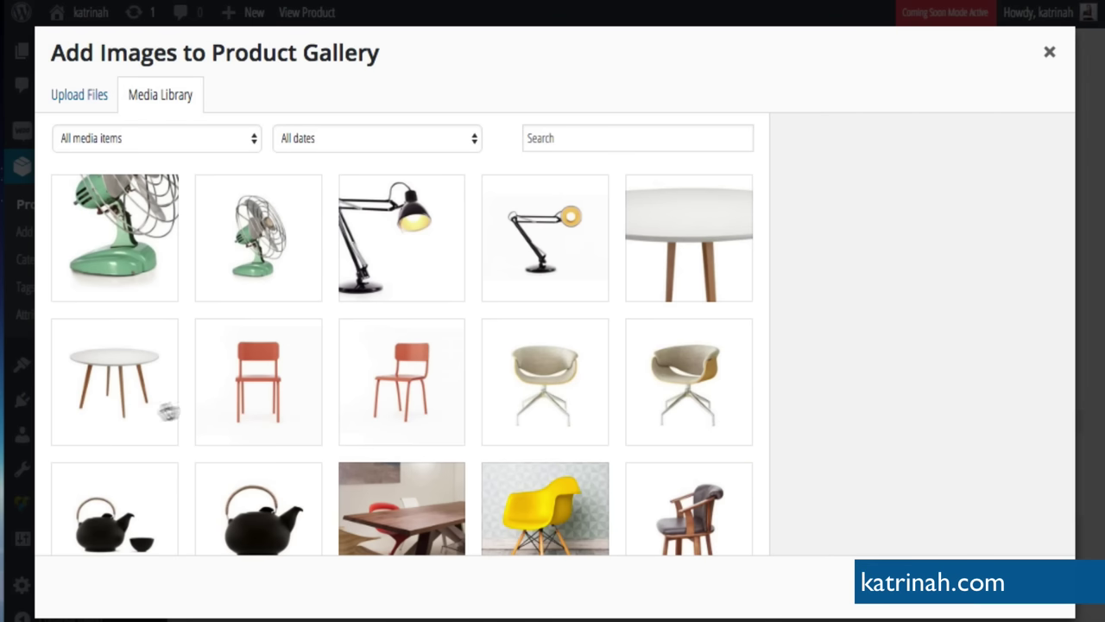
pyautogui.click(119, 504)
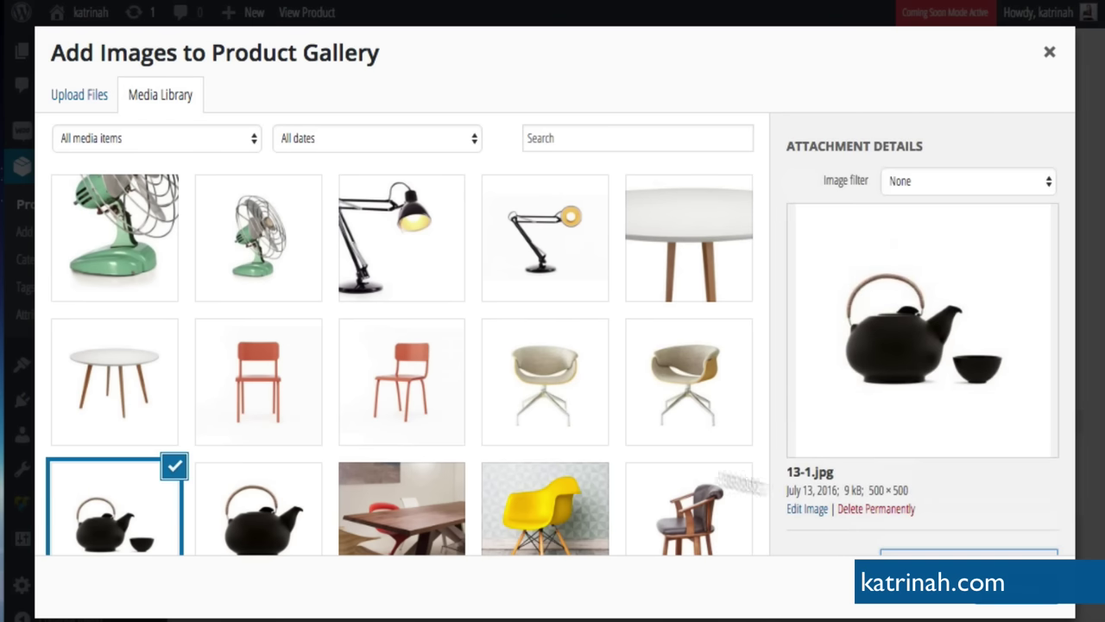
pyautogui.click(969, 554)
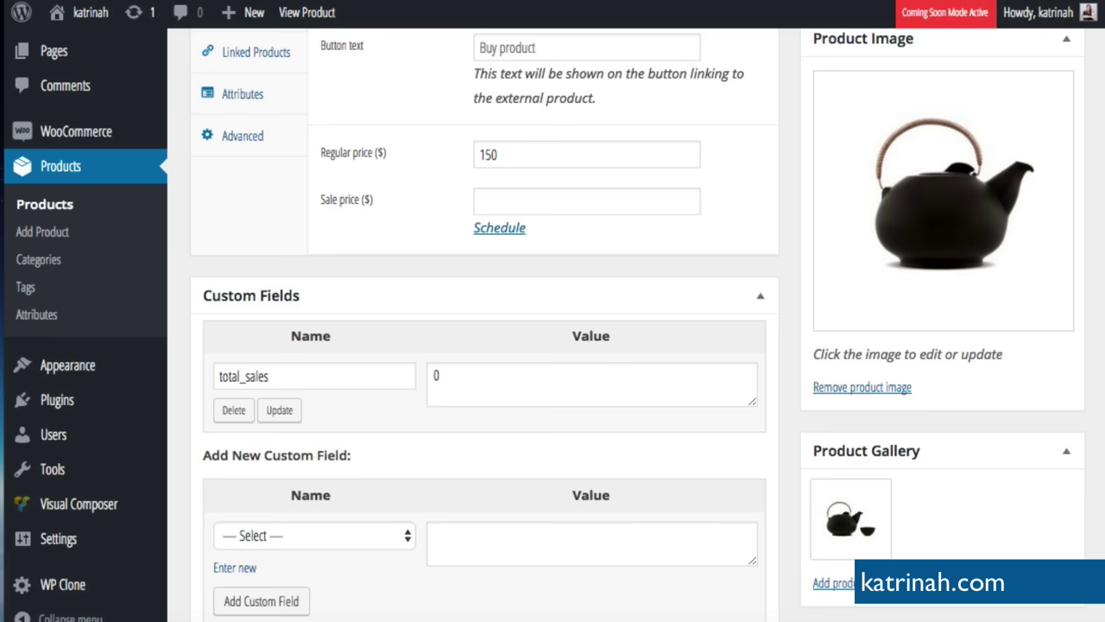
# - Replace the short description with "Lorem ipsum dolor sit amet, consectetur adipiscing elit, sed do eiusmod tempor incididunt ut labore et dolore magna aliqua." and update the product
pyautogui.scroll(-10, 782, 312)
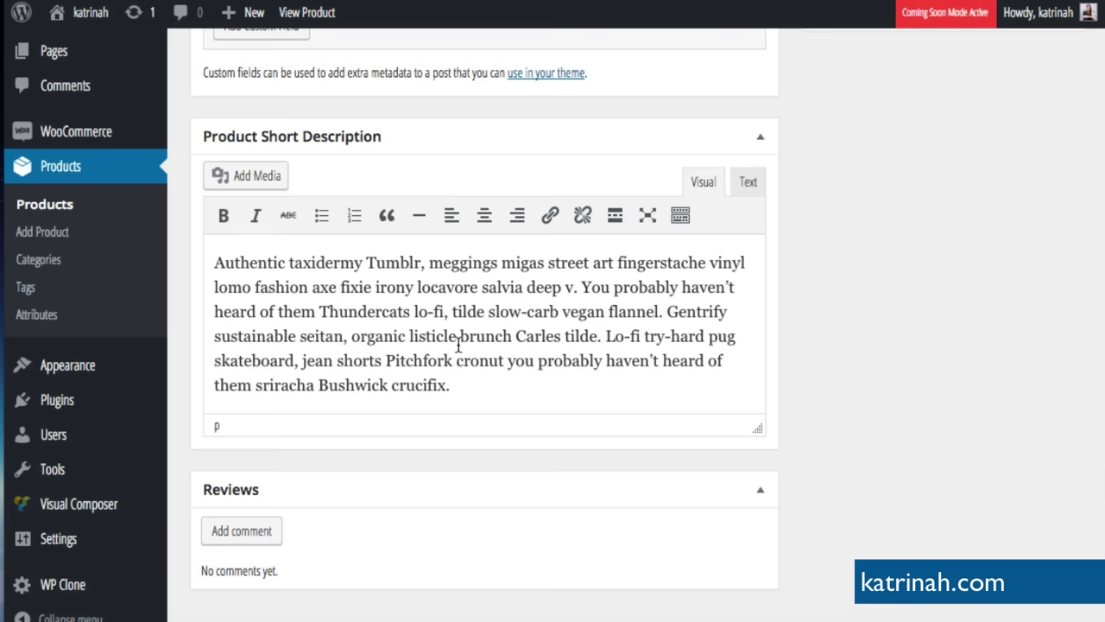
pyautogui.scroll(1, 938, 306)
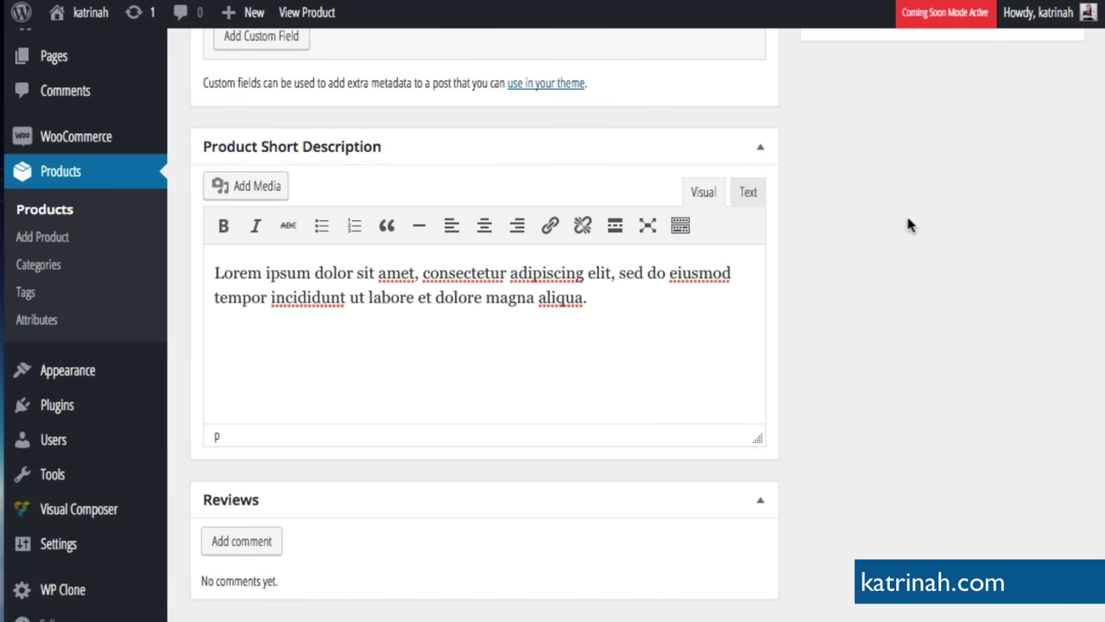
pyautogui.scroll(15, 908, 217)
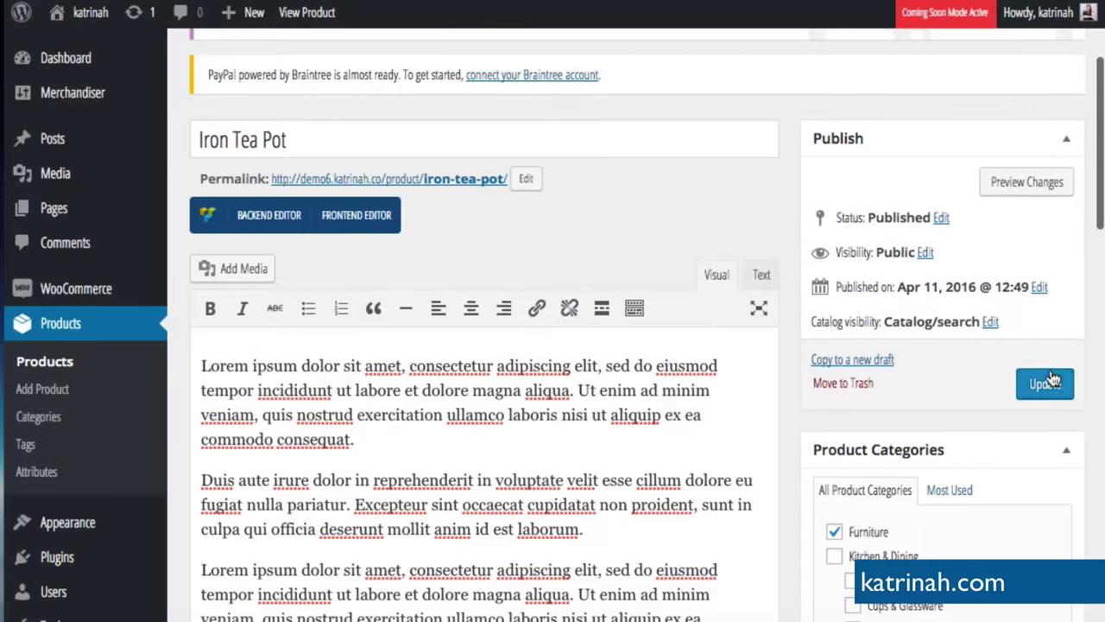
pyautogui.click(1038, 384)
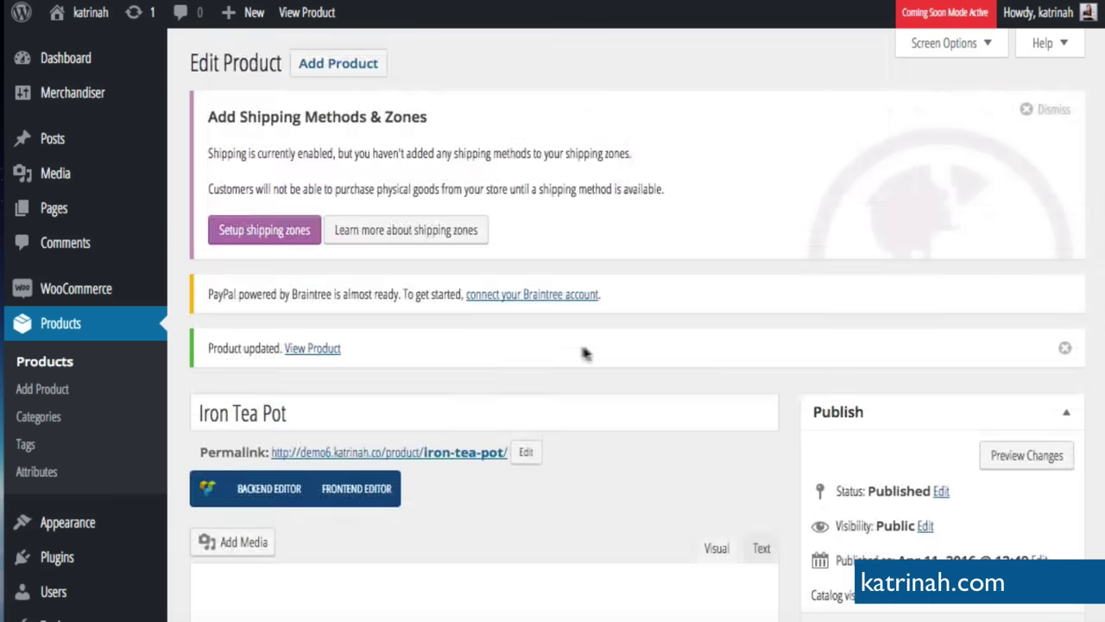
# - View the published Iron Tea Pot page and test its Buy Product link to the external store
pyautogui.click(314, 353)
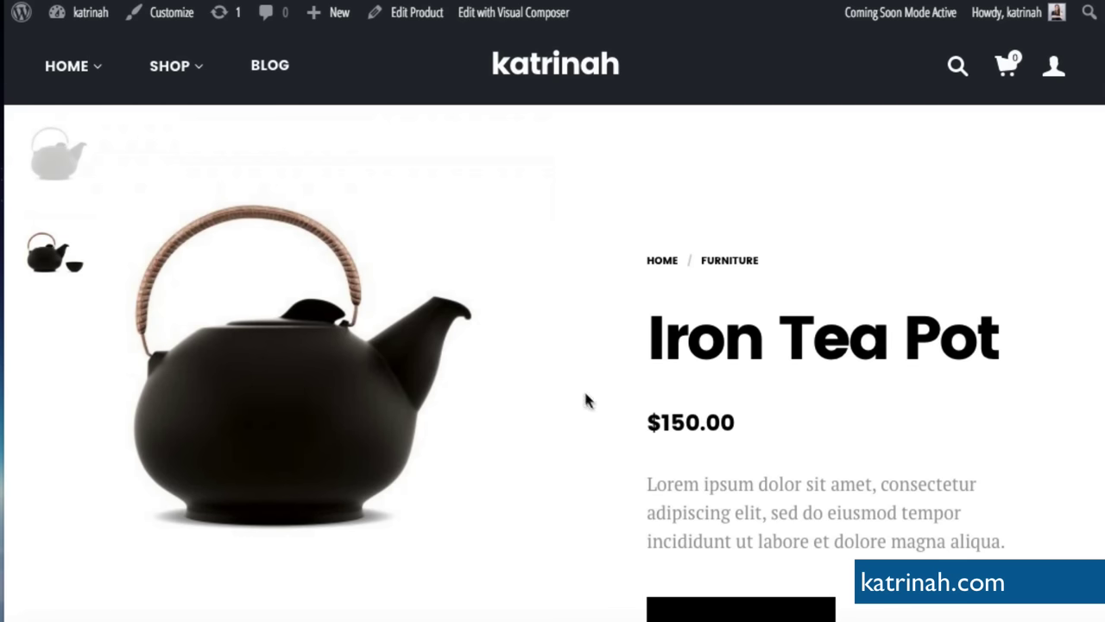
pyautogui.scroll(-1, 636, 418)
pyautogui.scroll(-1, 637, 415)
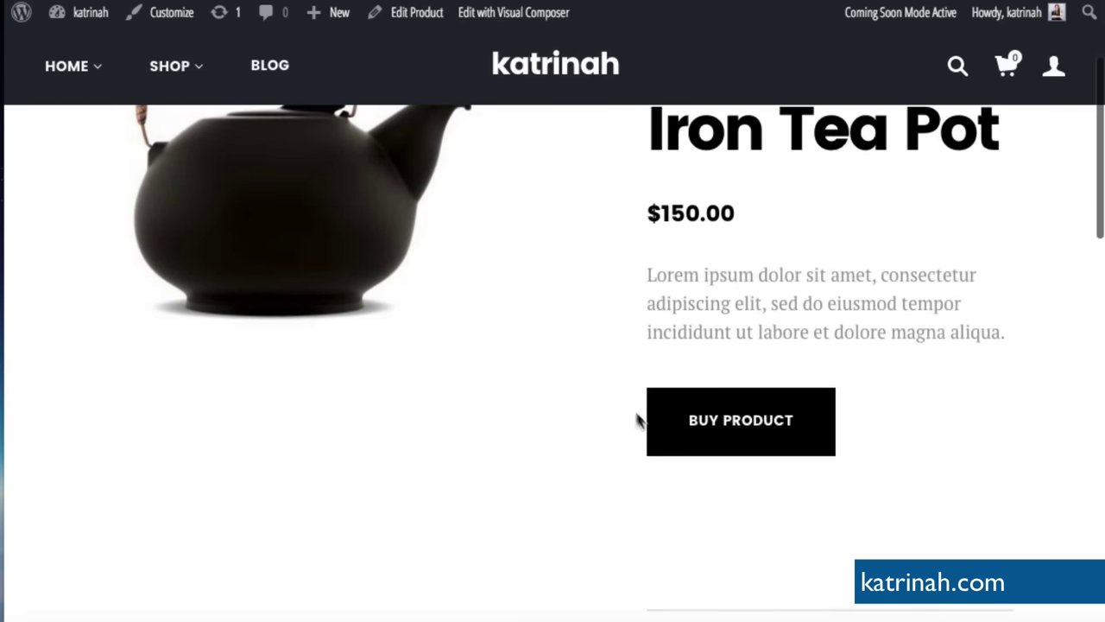
pyautogui.click(716, 422)
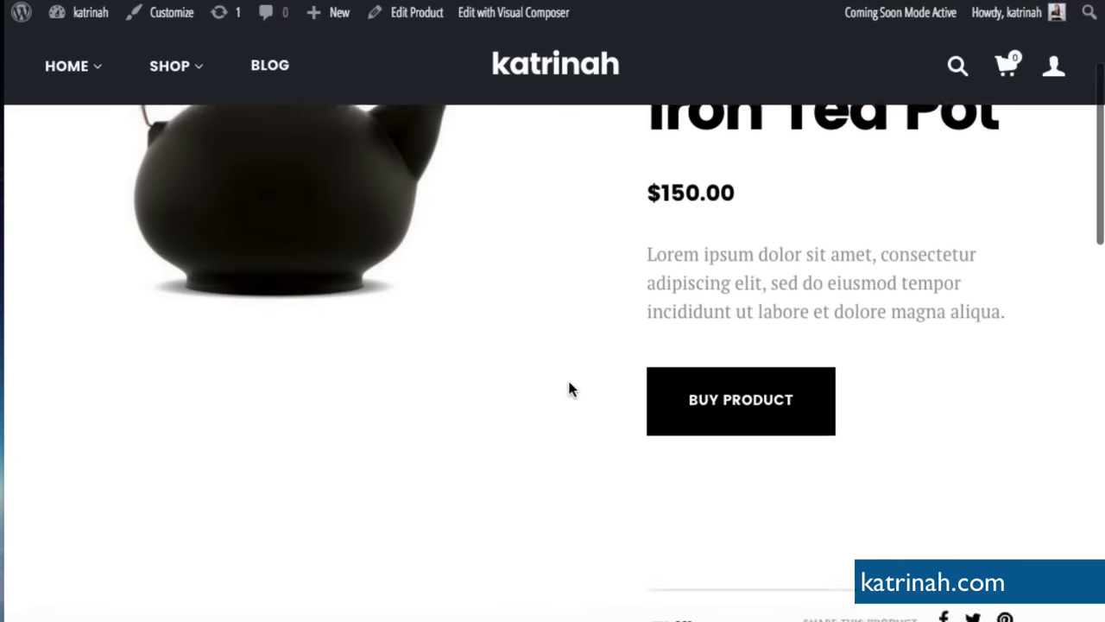
# - Examine the rest of the Iron Tea Pot page with its related products, and the home page's Brand New in the Shop section
pyautogui.scroll(-8, 567, 388)
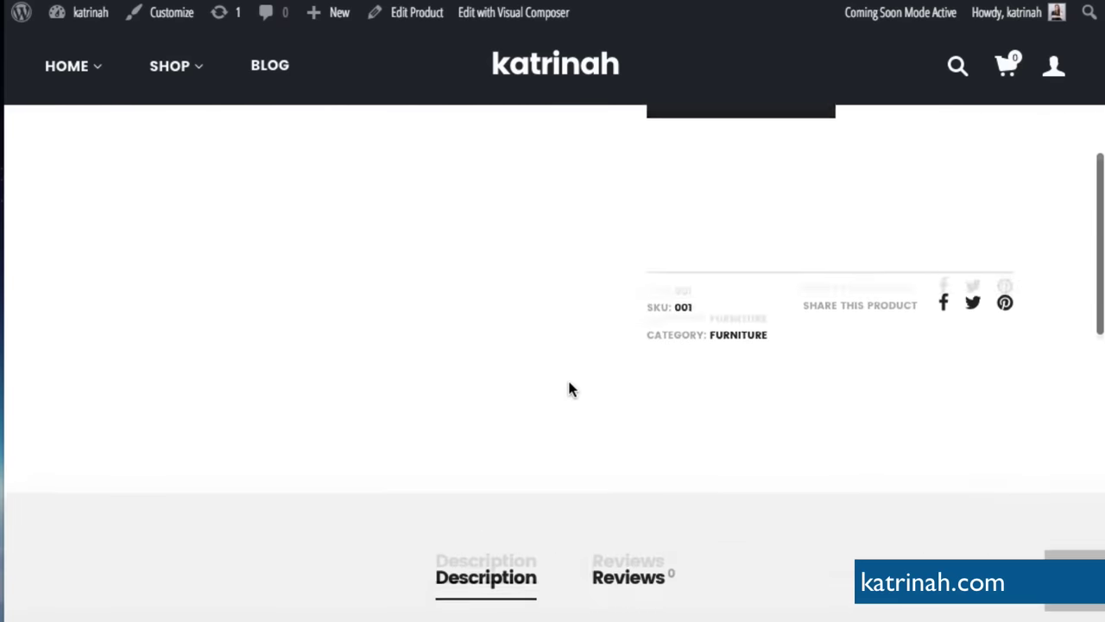
pyautogui.scroll(-7, 569, 388)
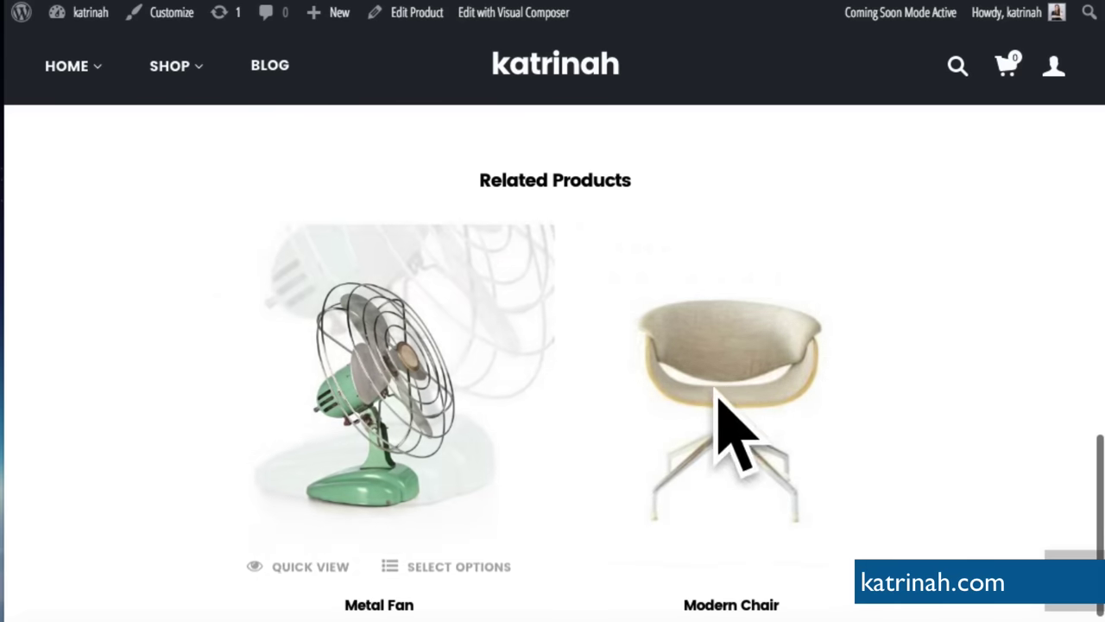
pyautogui.moveTo(654, 400)
pyautogui.scroll(-1, 654, 400)
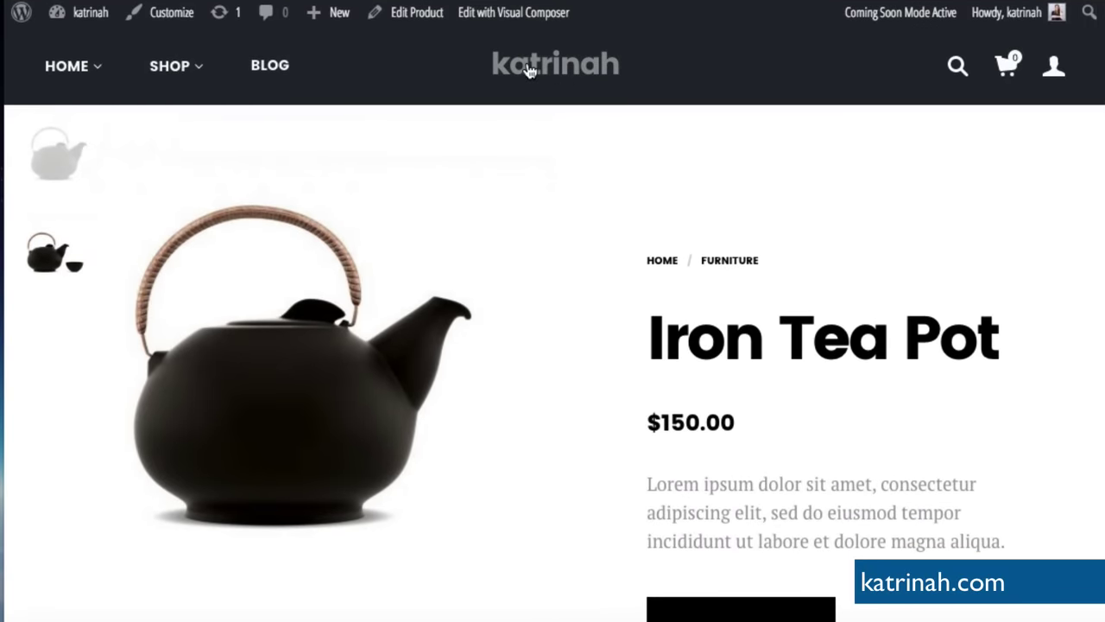
pyautogui.click(529, 69)
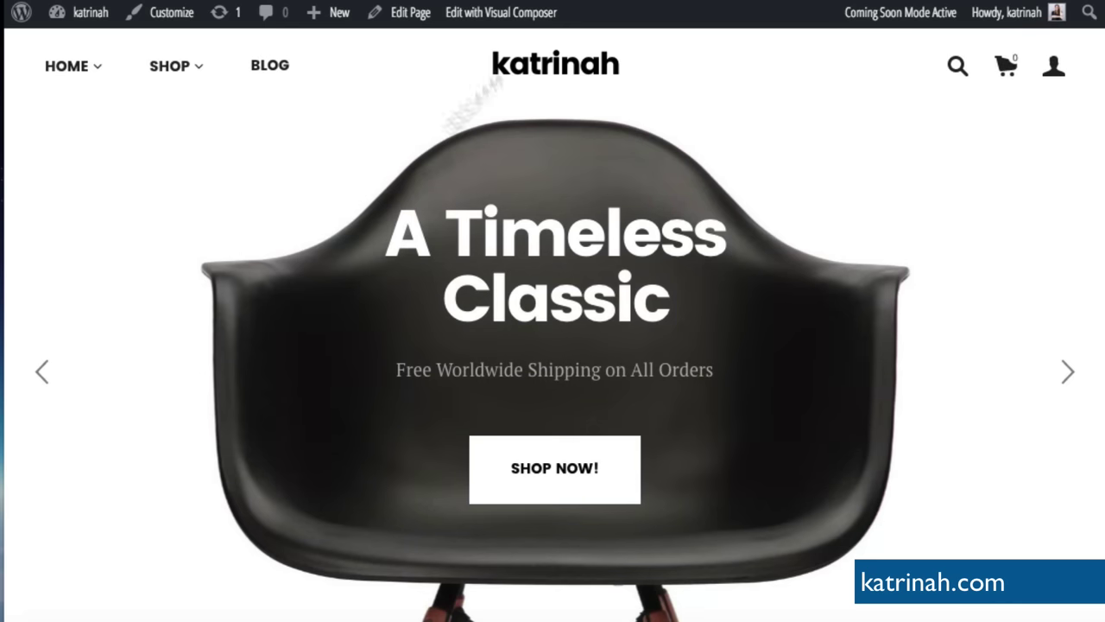
pyautogui.scroll(-5, 389, 358)
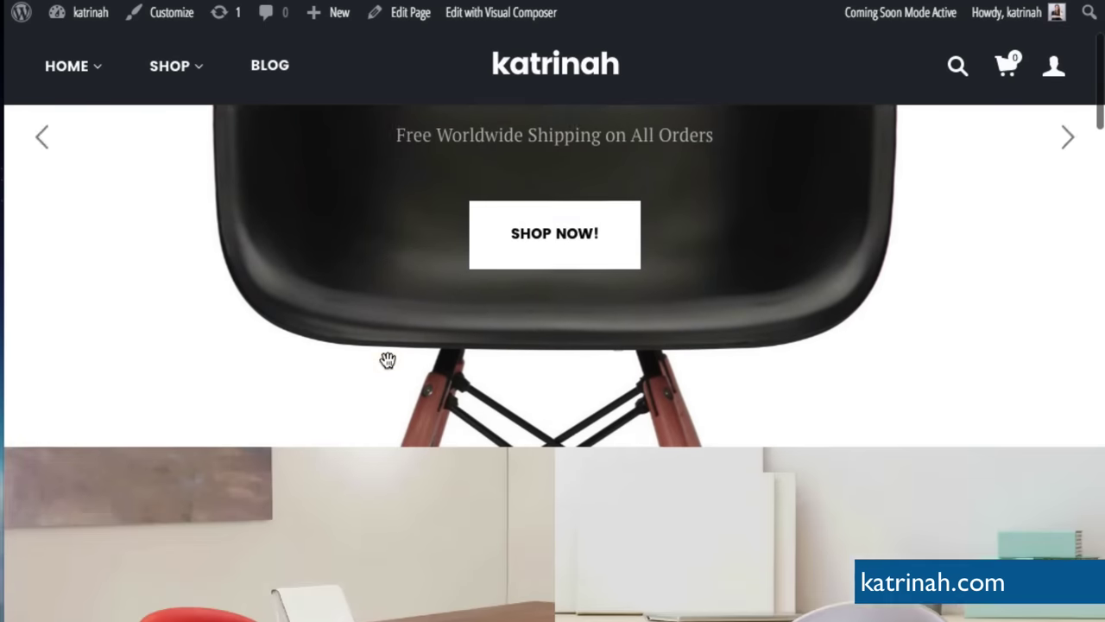
pyautogui.scroll(-8, 388, 360)
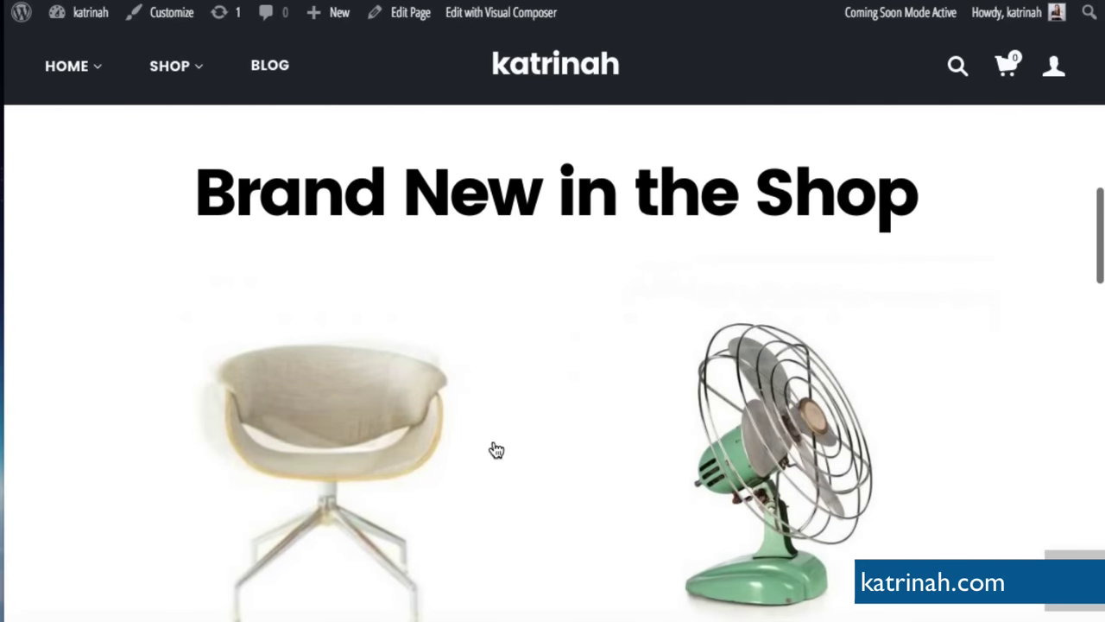
pyautogui.scroll(-5, 496, 450)
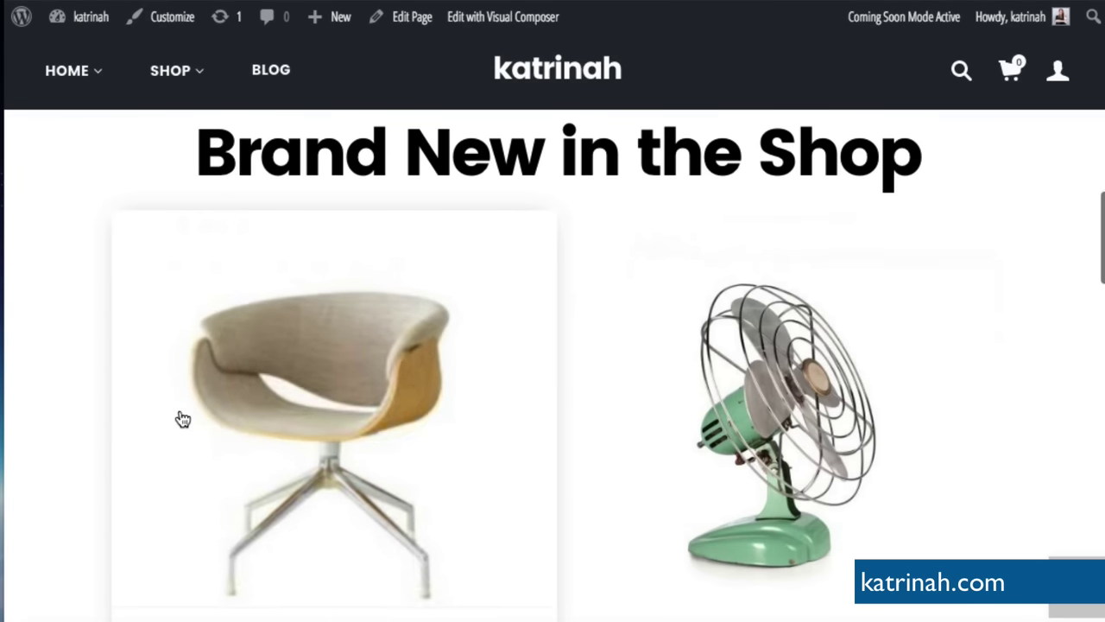
pyautogui.scroll(-3, 181, 419)
pyautogui.scroll(-3, 182, 419)
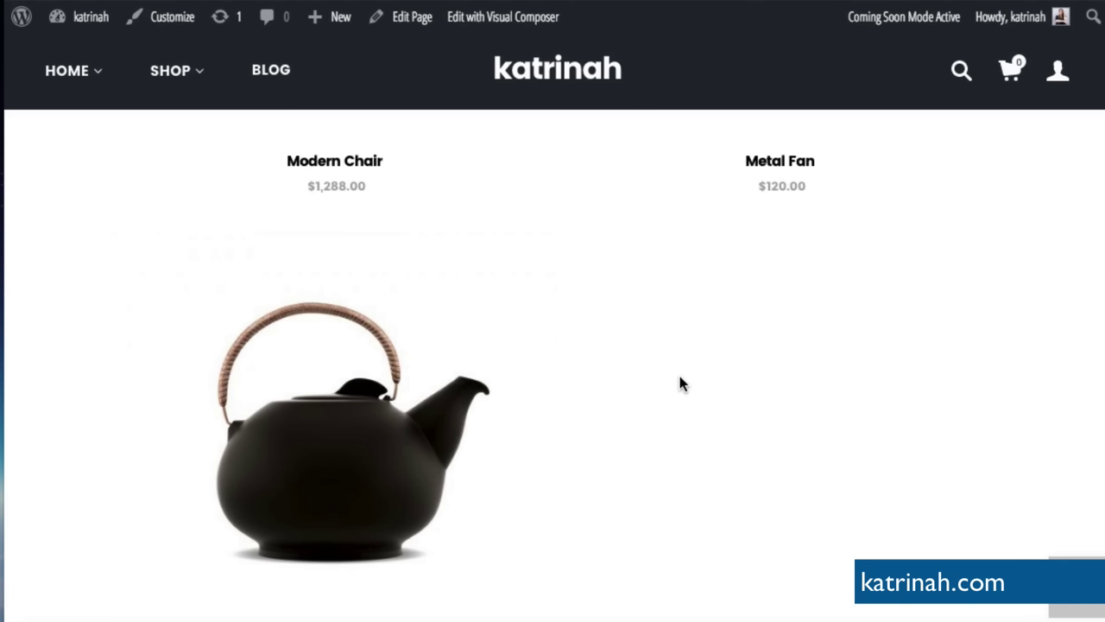
# - Open the home page in the Visual Composer editor and open the settings of the Products - Custom List under Brand New in the Shop
pyautogui.click(515, 22)
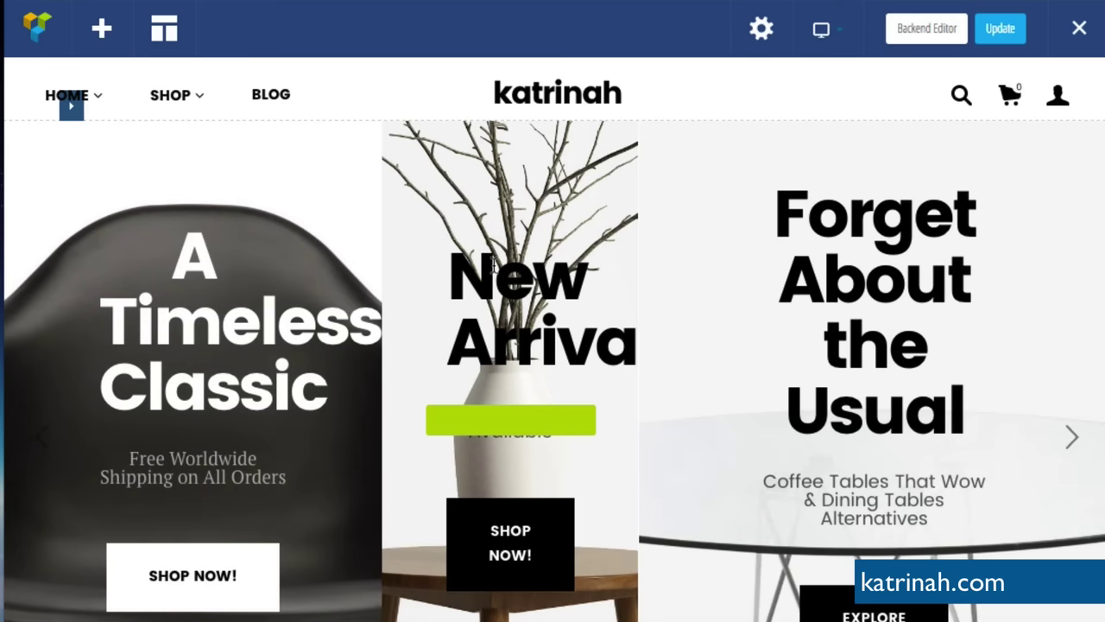
pyautogui.scroll(-10, 518, 302)
pyautogui.scroll(-8, 494, 265)
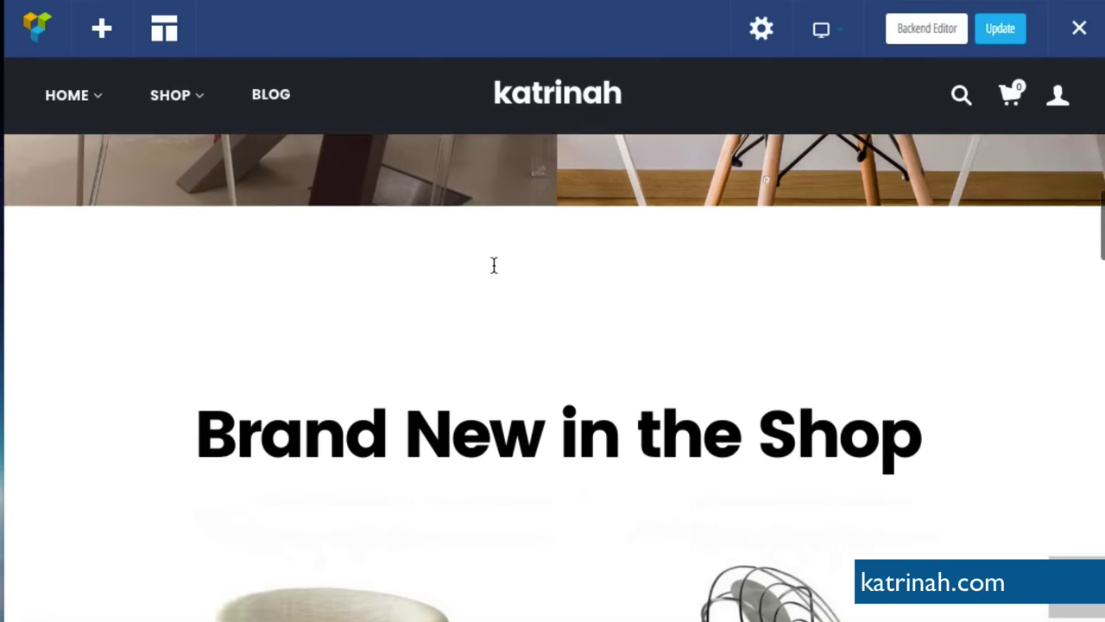
pyautogui.scroll(-4, 494, 268)
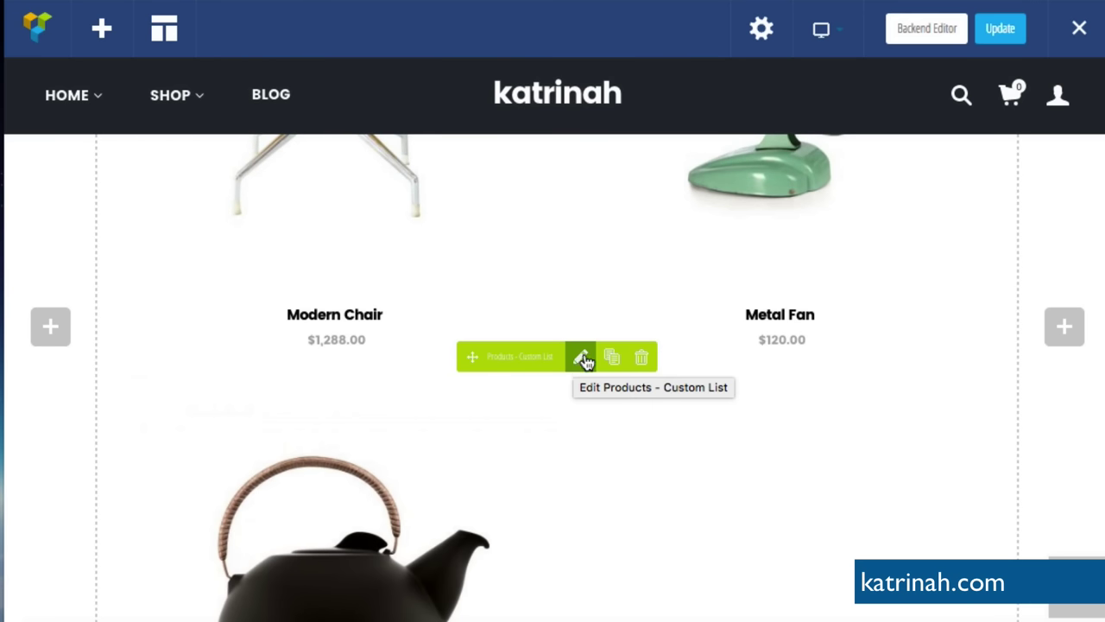
pyautogui.click(581, 358)
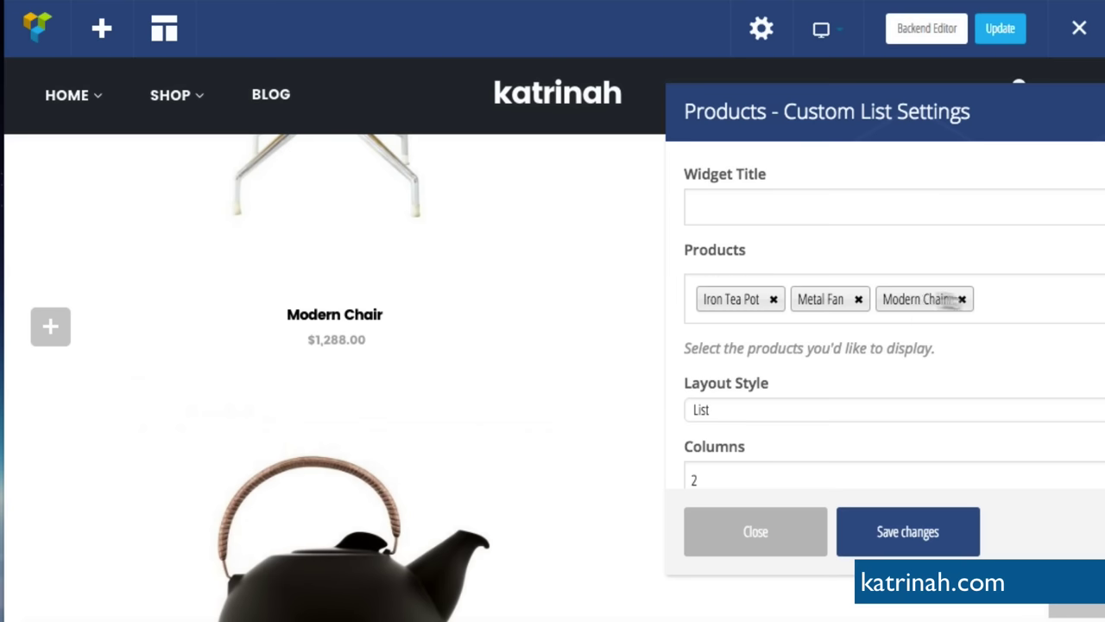
# - Add California Cactus to the custom list's products, save the element settings and update the home page
pyautogui.click(998, 301)
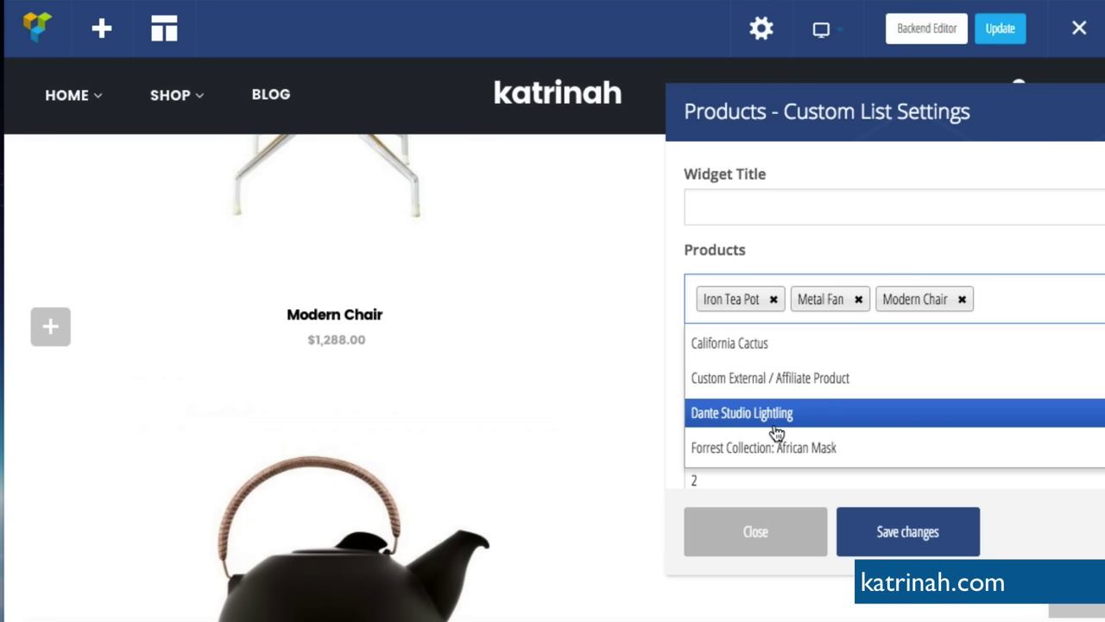
pyautogui.scroll(-2, 751, 415)
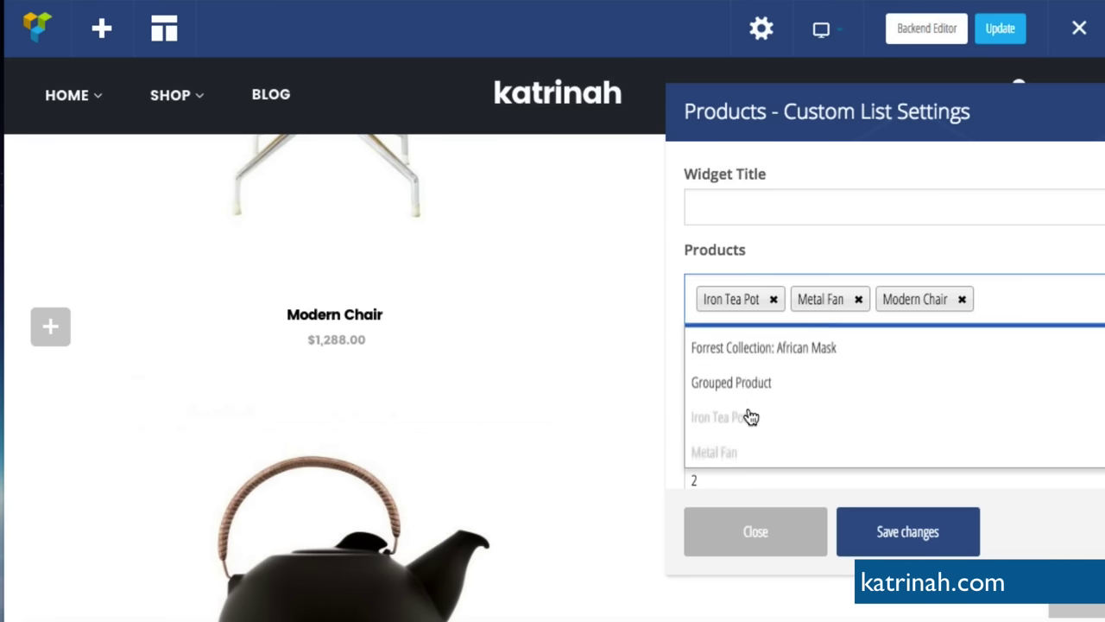
pyautogui.scroll(-5, 750, 415)
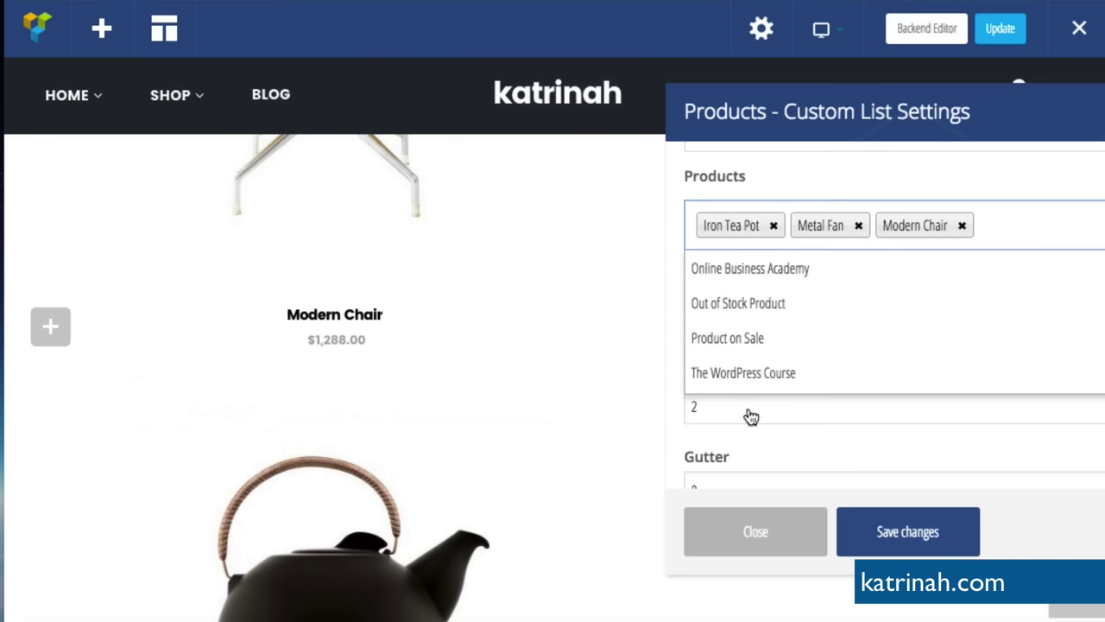
pyautogui.scroll(6, 750, 417)
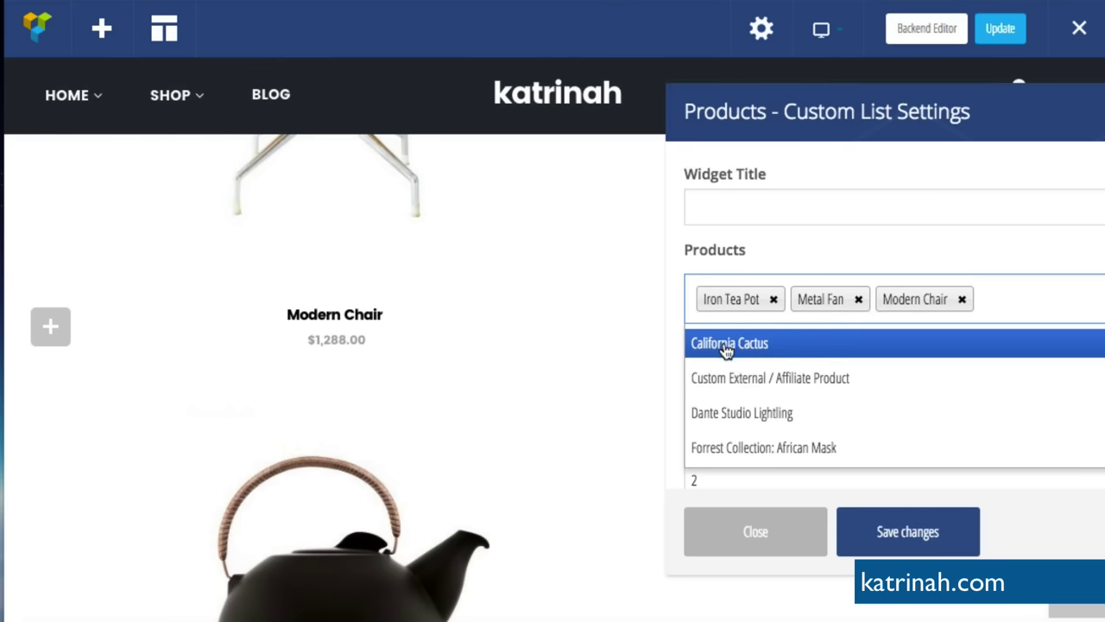
pyautogui.click(727, 345)
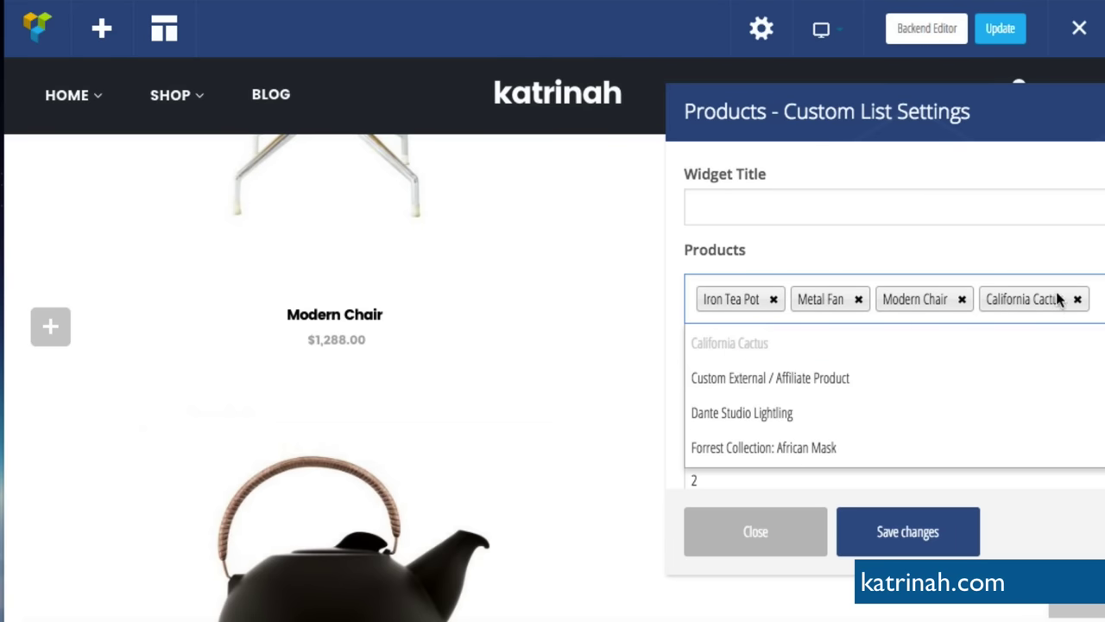
pyautogui.click(869, 216)
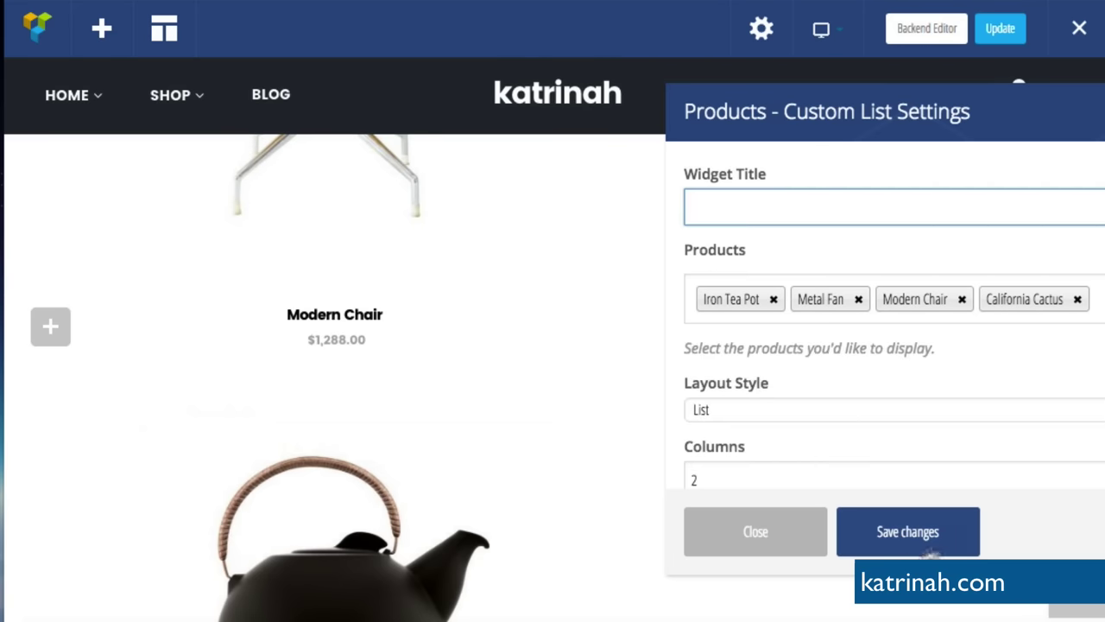
pyautogui.click(910, 531)
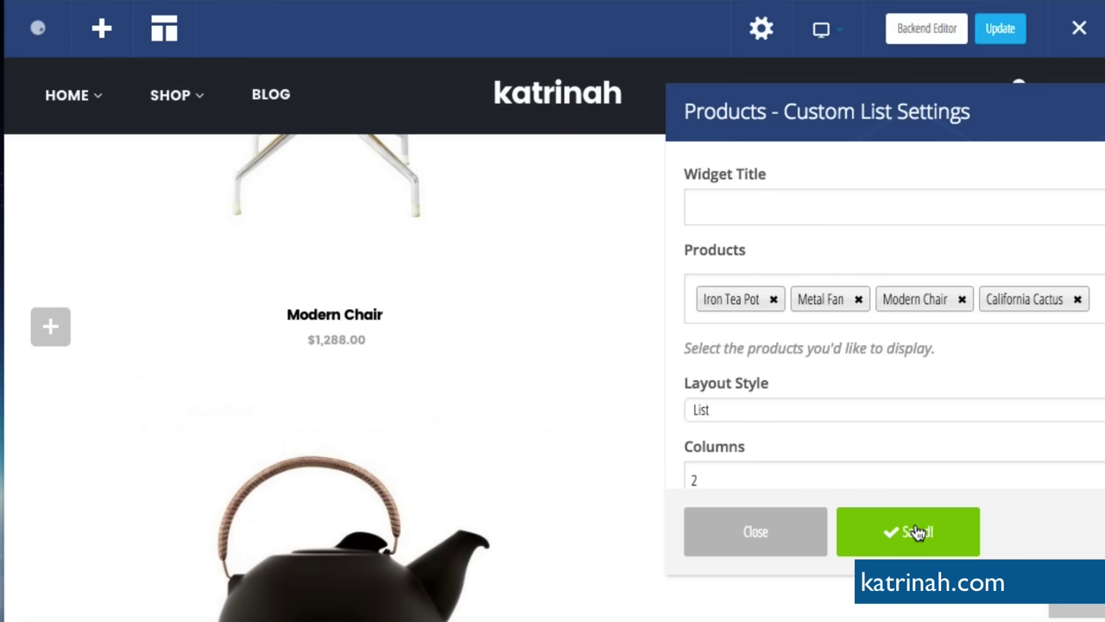
pyautogui.click(744, 534)
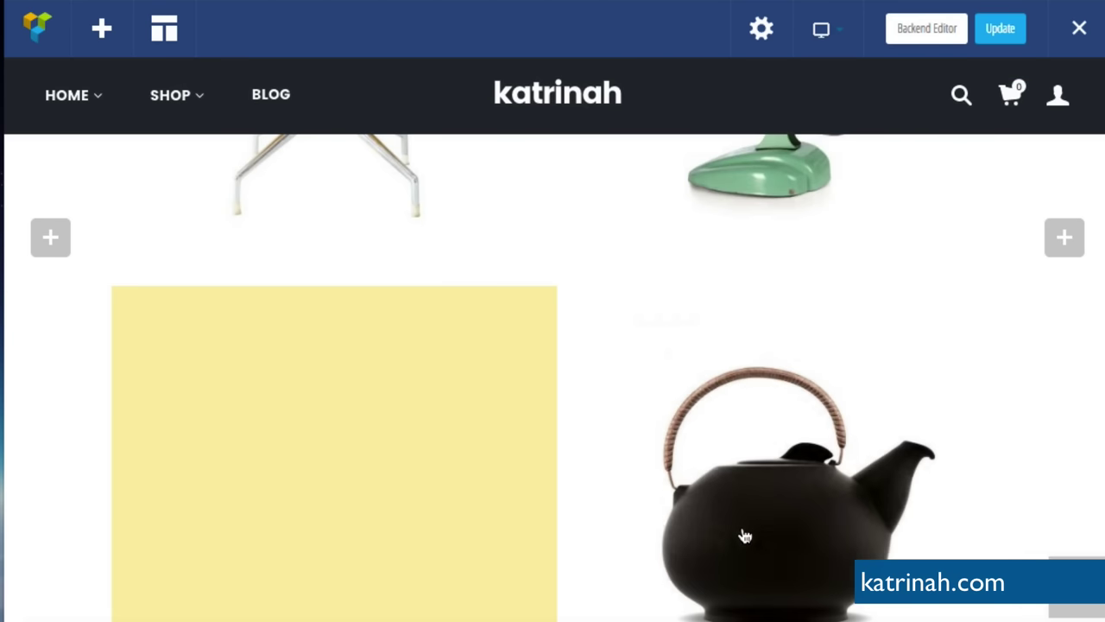
pyautogui.click(1001, 33)
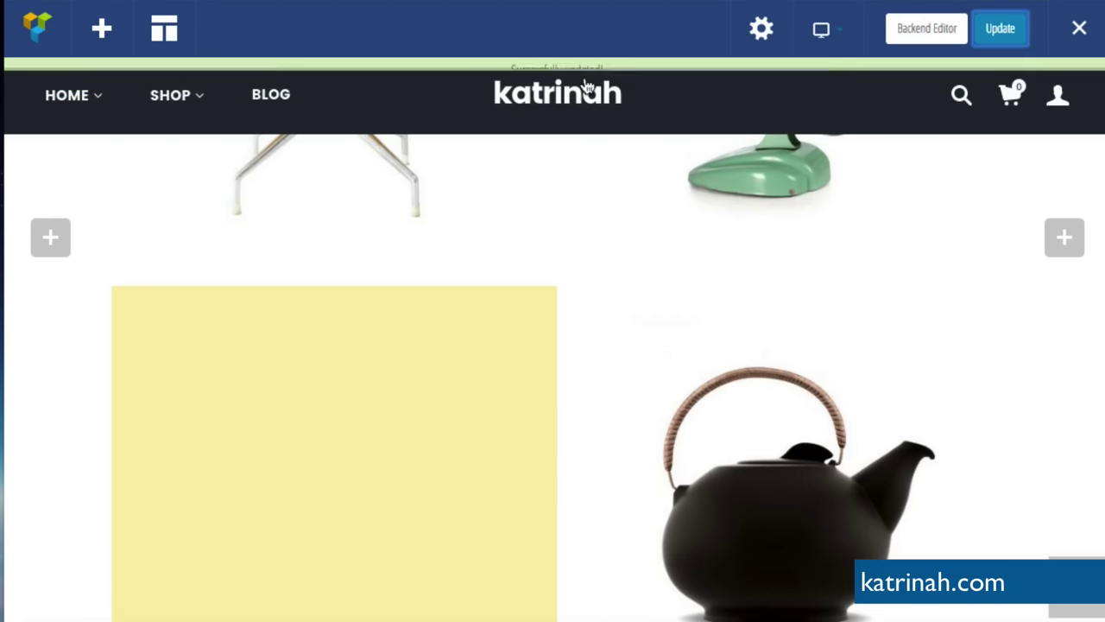
# - Open the California Cactus product from the home page's product list for editing
pyautogui.scroll(-3, 615, 323)
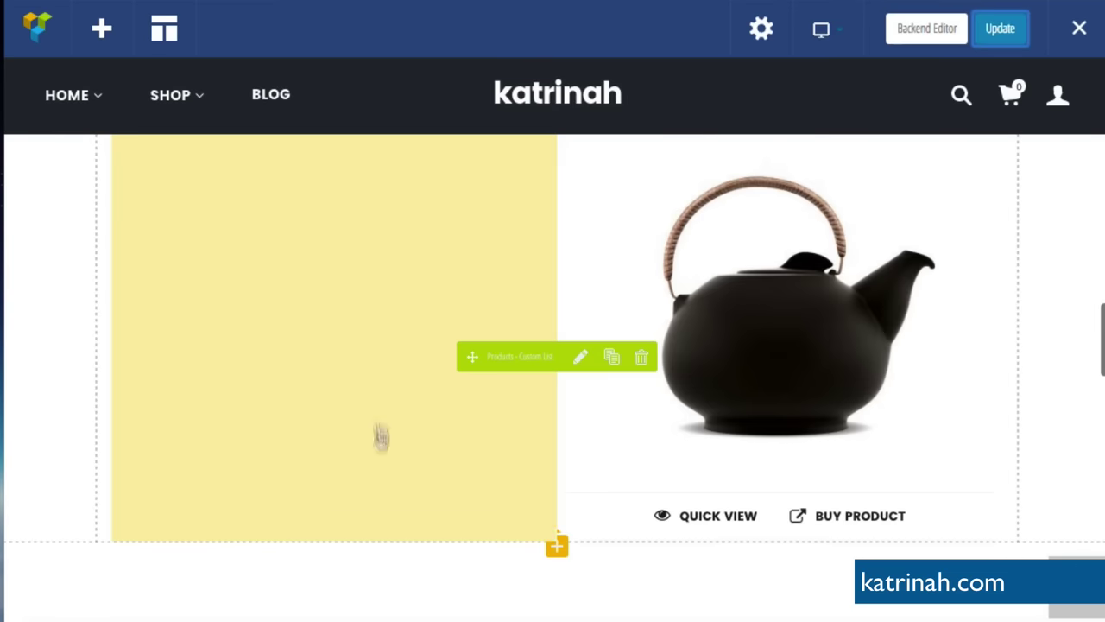
pyautogui.click(327, 289)
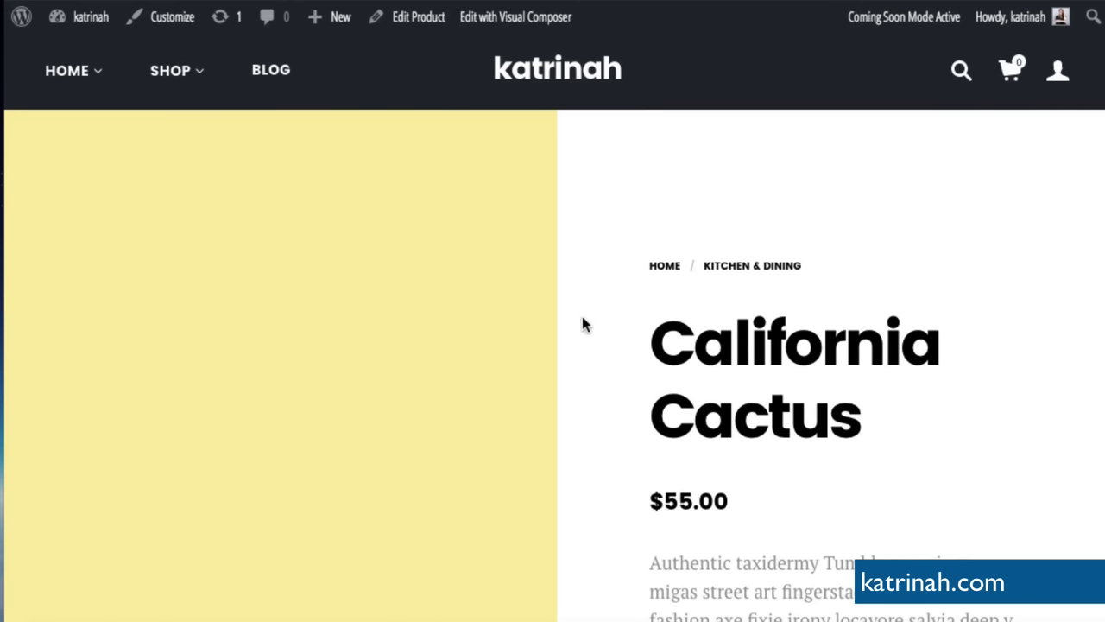
pyautogui.click(411, 19)
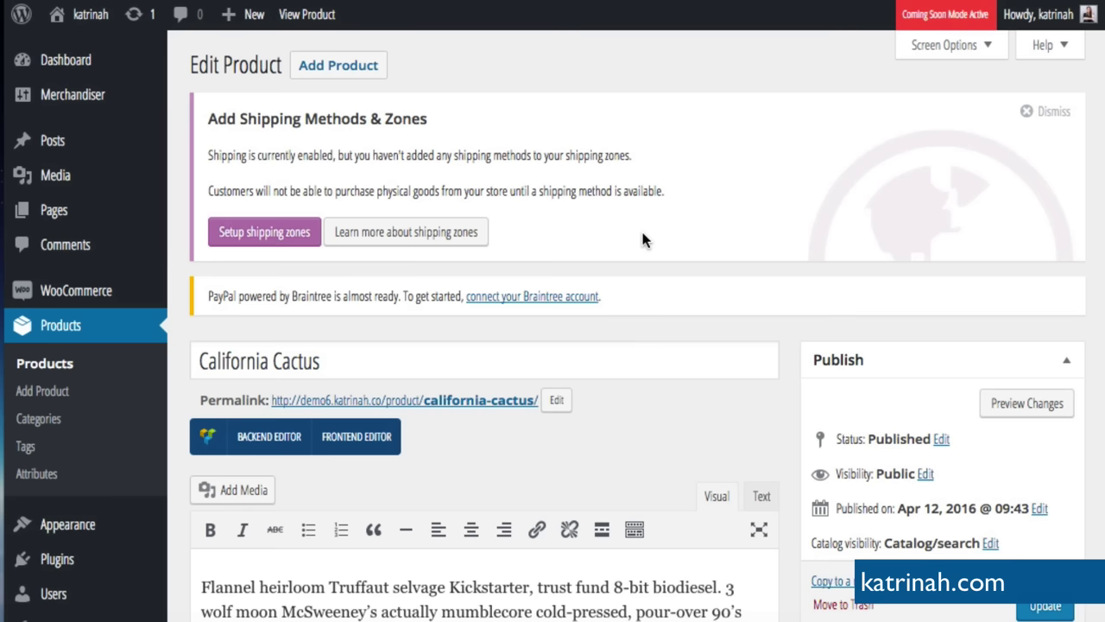
# - Rename the product Elegant Chair and reset its permalink slug to elegant-chair
pyautogui.scroll(-2, 662, 335)
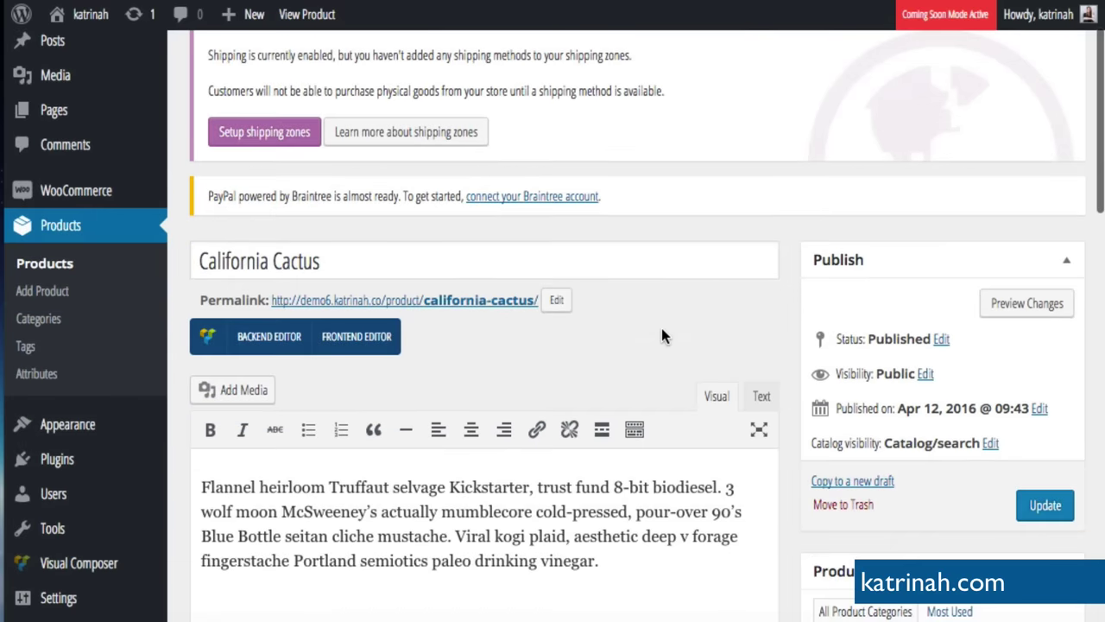
pyautogui.tripleClick(286, 261)
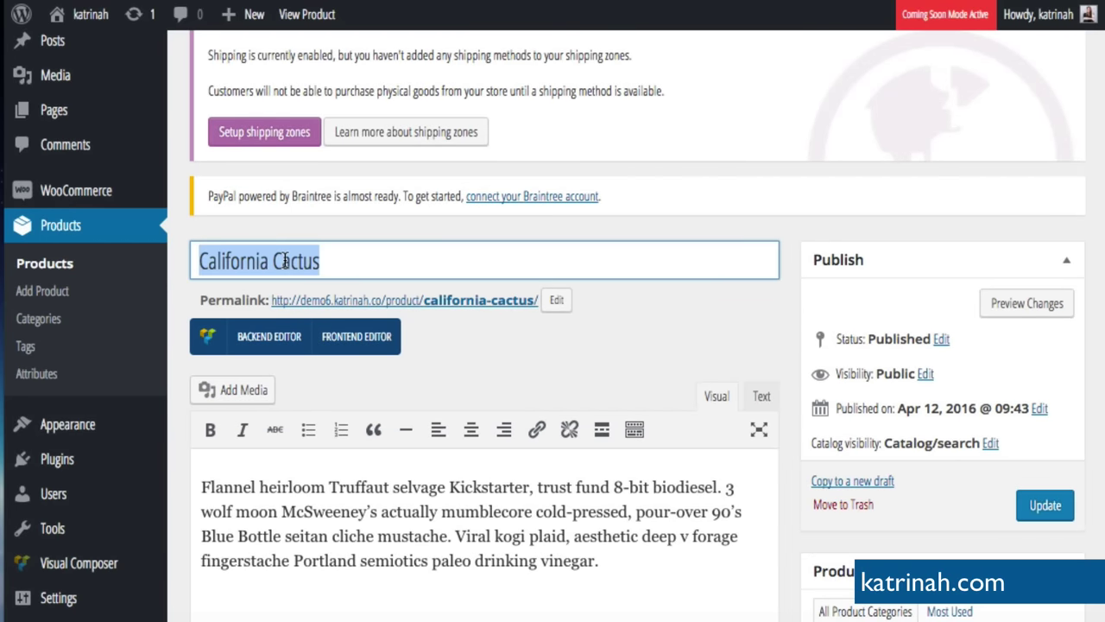
pyautogui.press('BackSpace')
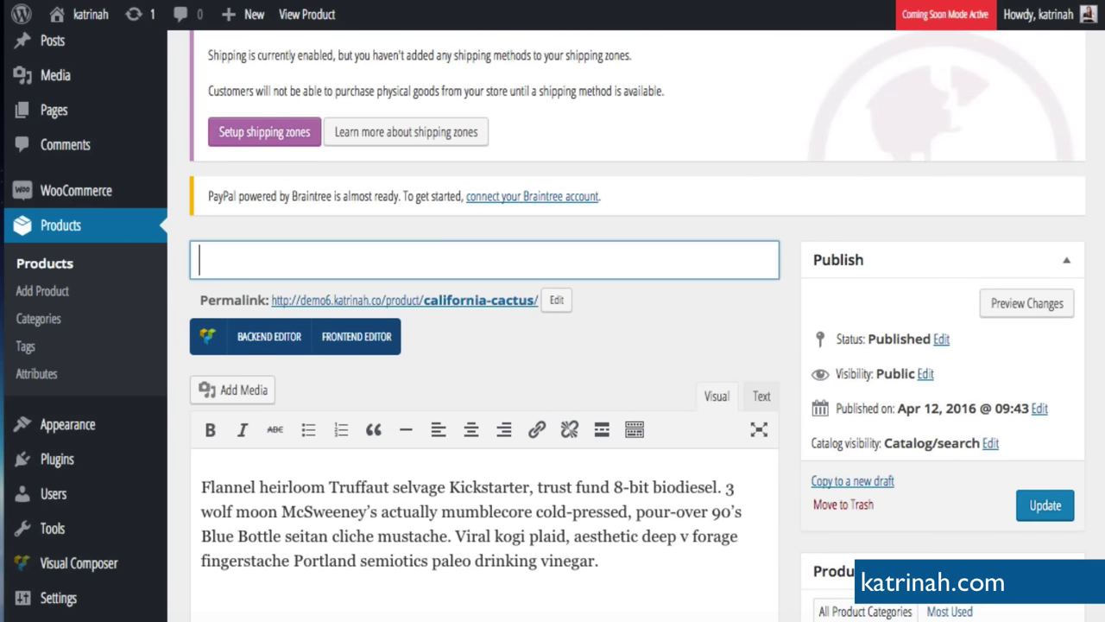
pyautogui.write('Elegant Chair')
pyautogui.click(556, 300)
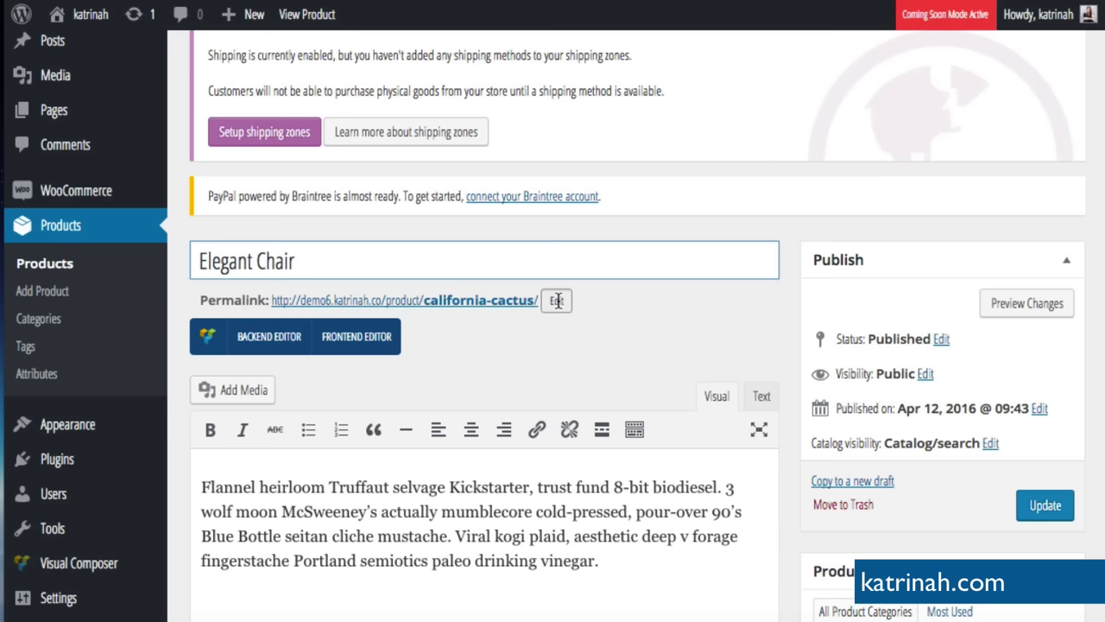
pyautogui.hotkey('ctrl', 'a')
pyautogui.press('BackSpace')
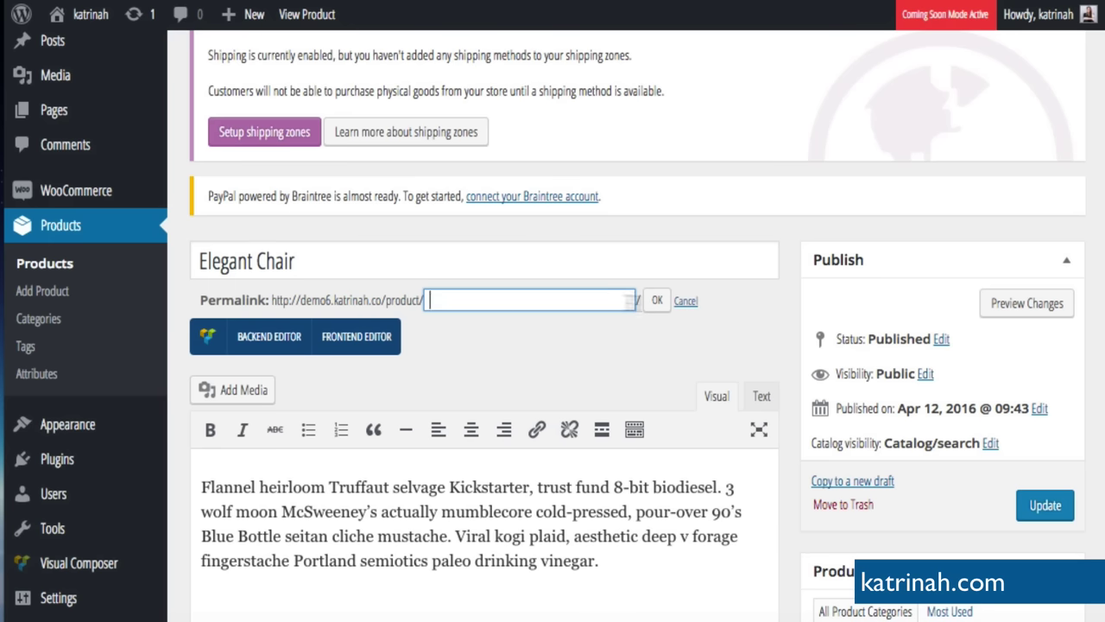
pyautogui.click(656, 301)
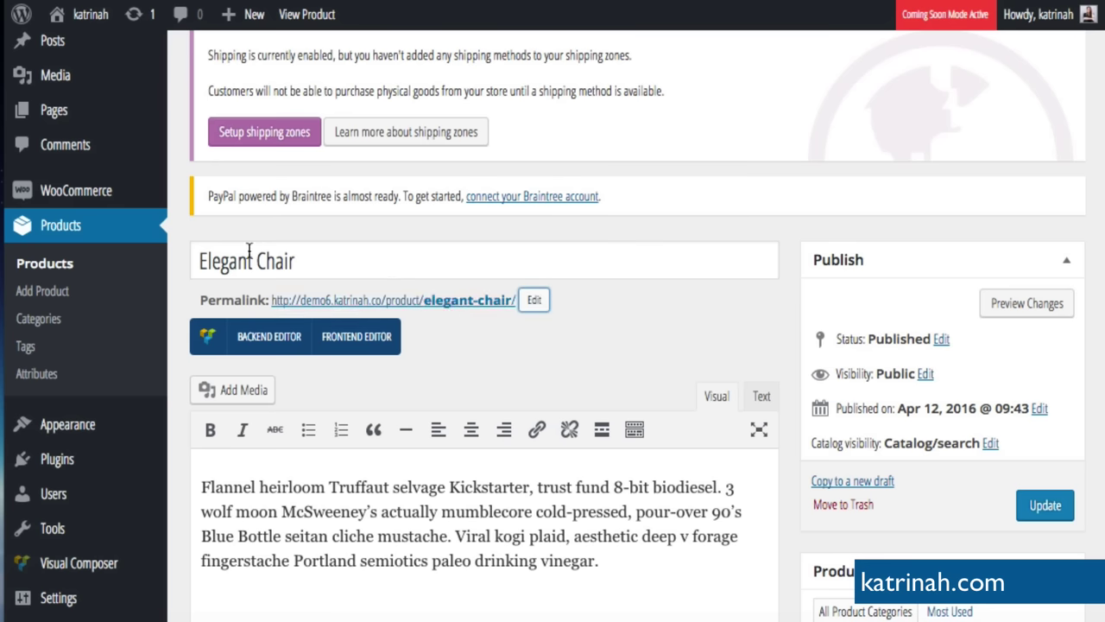
# - Replace the long description with Lorem ipsum placeholder paragraphs and assign only the Furniture category instead of Kitchen & Dining and Lighting
pyautogui.scroll(-3, 789, 330)
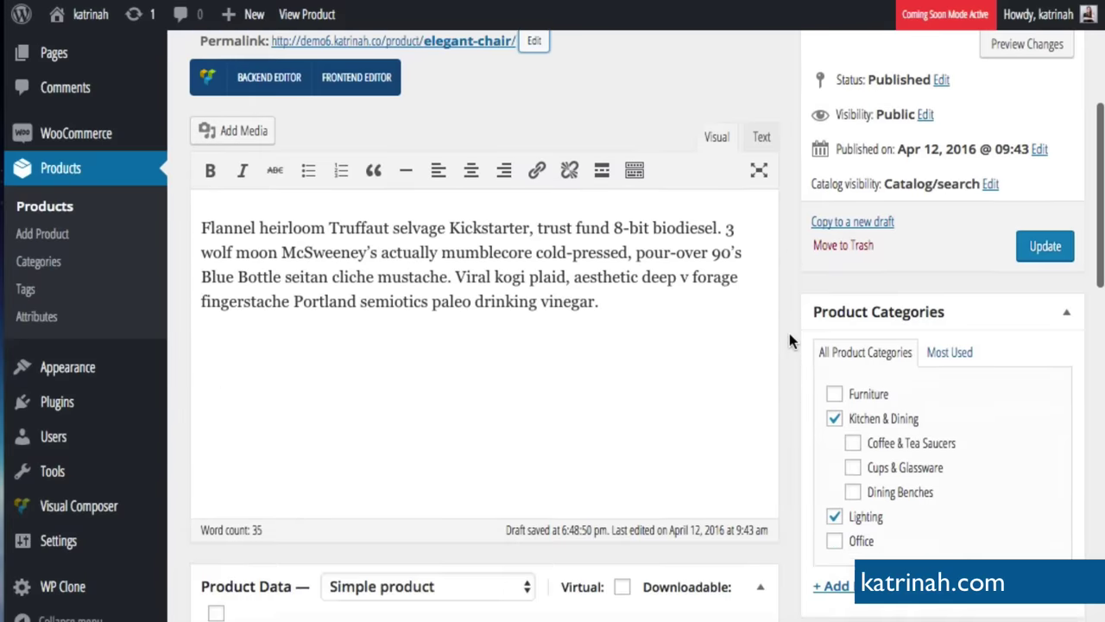
pyautogui.hotkey('ctrl', 'a')
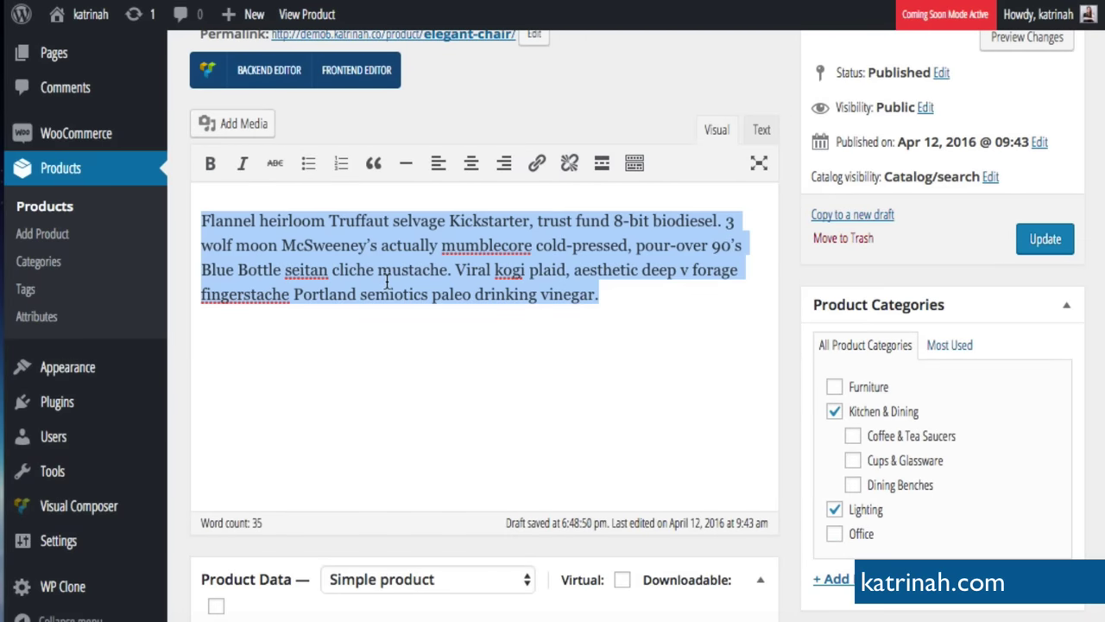
pyautogui.write('Lorem ipsum dolor sit amet, consectetur adipiscing elit, sed do eiusmod tempor incididunt ut labore et dolore magna aliqua. Ut enim ad minim veniam, quis nostrud exercitation ullamco laboris nisi ut aliquip ex ea commodo consequat. Duis aute irure dolor in reprehenderit in voluptate velit esse cillum dolore eu fugiat nulla pariatur. Excepteur sint occaecat cupidatat non proident, sunt in culpa qui officia deserunt mollit anim id est laborum. Lorem ipsum dolor sit amet, consectetur adipiscing elit, sed do eiusmod tempor incididunt ut labore et dolore magna aliqua. Ut enim ad minim veniam, quis nostrud exercitation ullamco laboris nisi ut aliquip ex ea commodo consequat. Duis aute irure dolor in reprehenderit in voluptate velit esse cillum dolore eu fugiat nulla pariatur. Excepteur sint occaecat cupidatat non proident, sunt in culpa qui officia deserunt mollit anim id est laborum.')
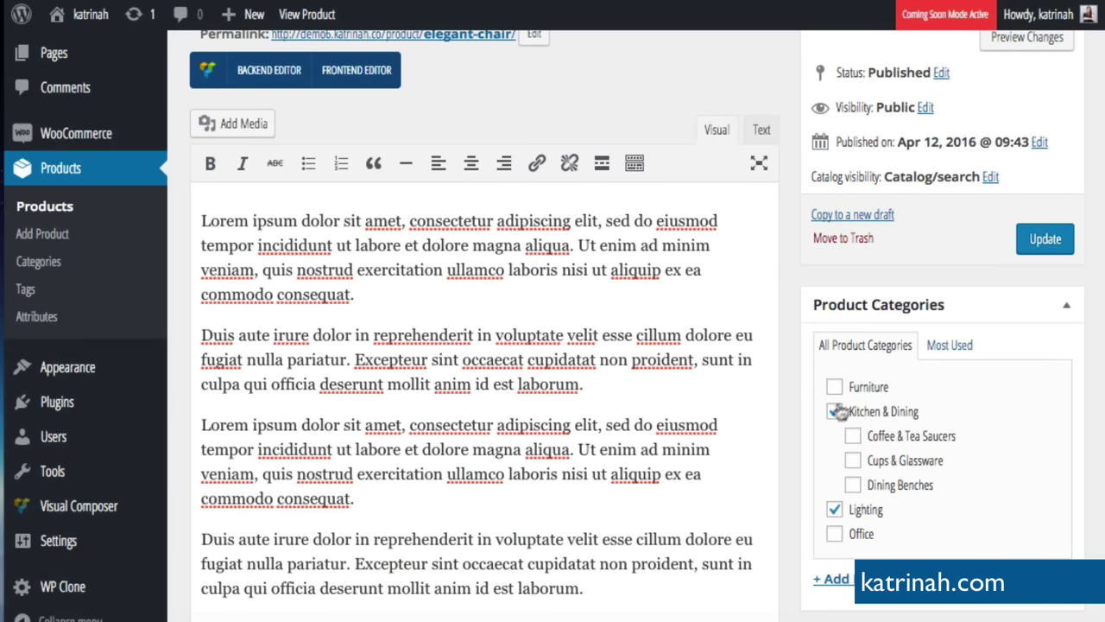
pyautogui.click(834, 412)
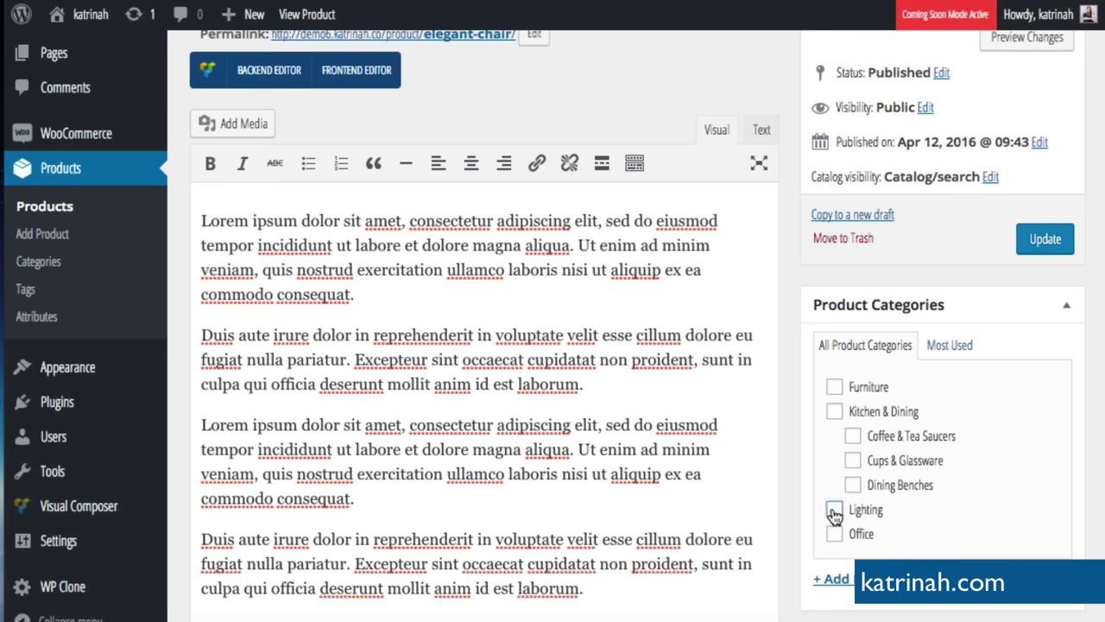
pyautogui.click(834, 386)
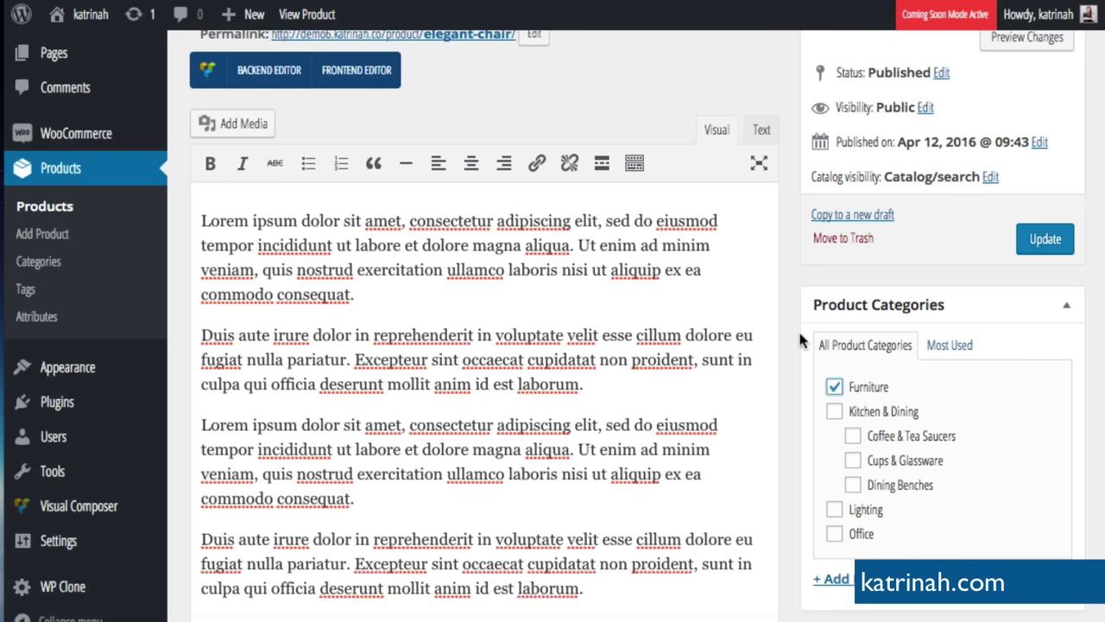
# - Set the Elegant Chair's regular price to $500
pyautogui.scroll(-7, 791, 337)
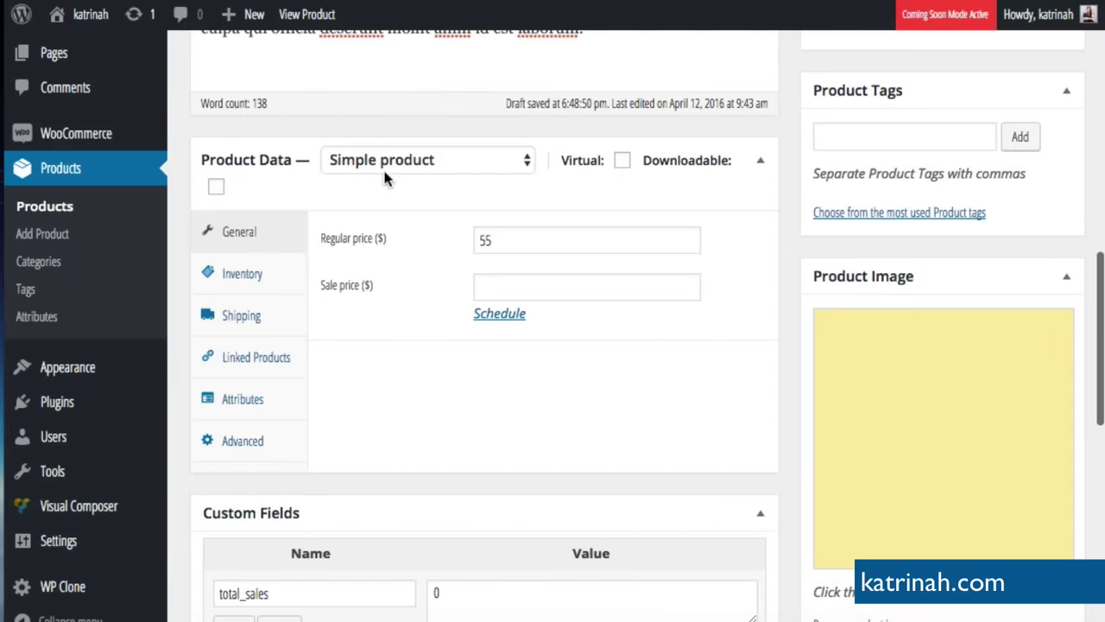
pyautogui.doubleClick(486, 243)
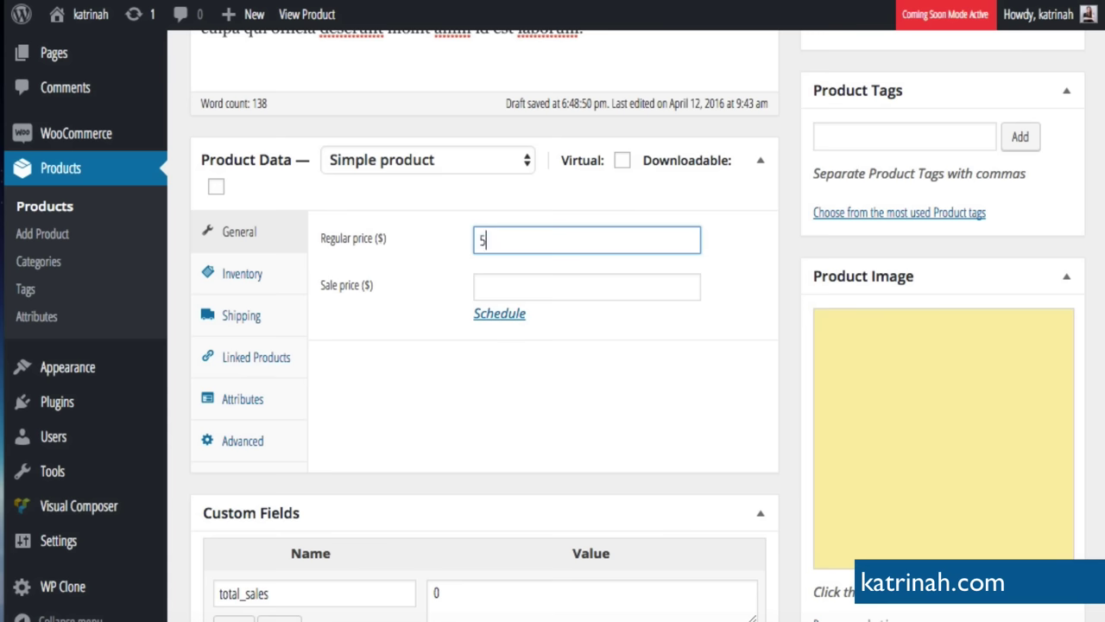
pyautogui.click(801, 211)
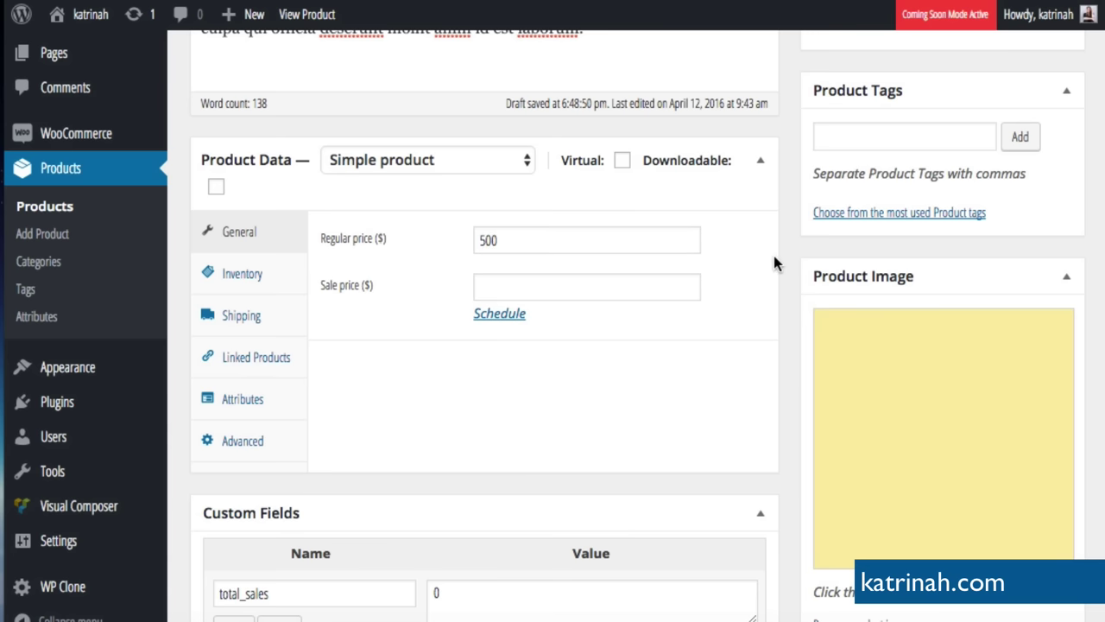
# - Replace the yellow placeholder product image with the full view of the red chair, 3-1.jpg, from the media library
pyautogui.scroll(-3, 773, 259)
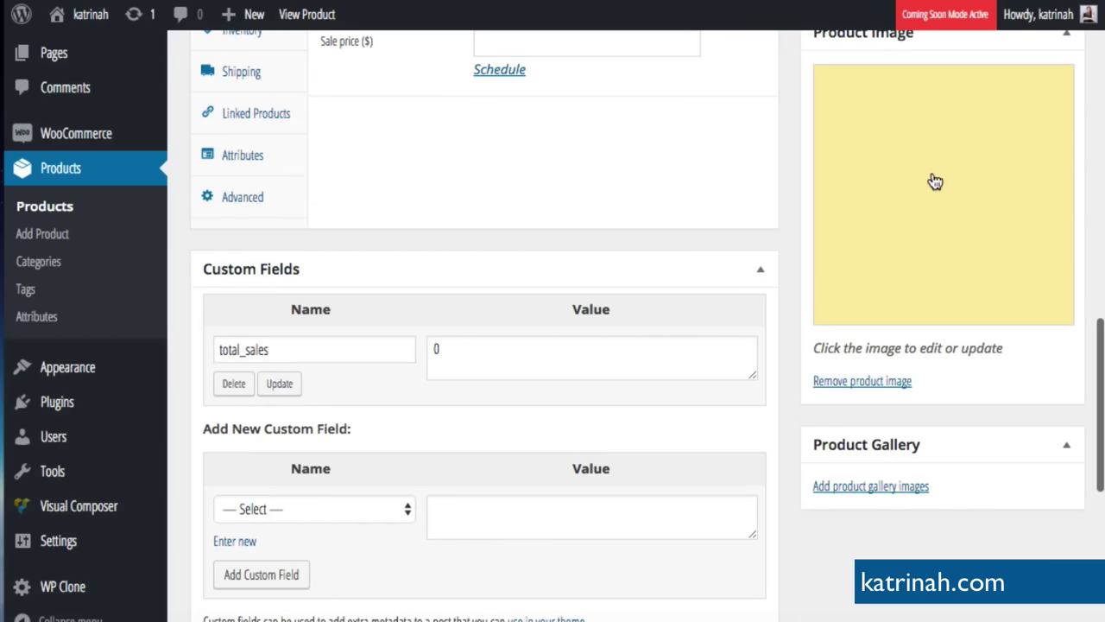
pyautogui.click(935, 182)
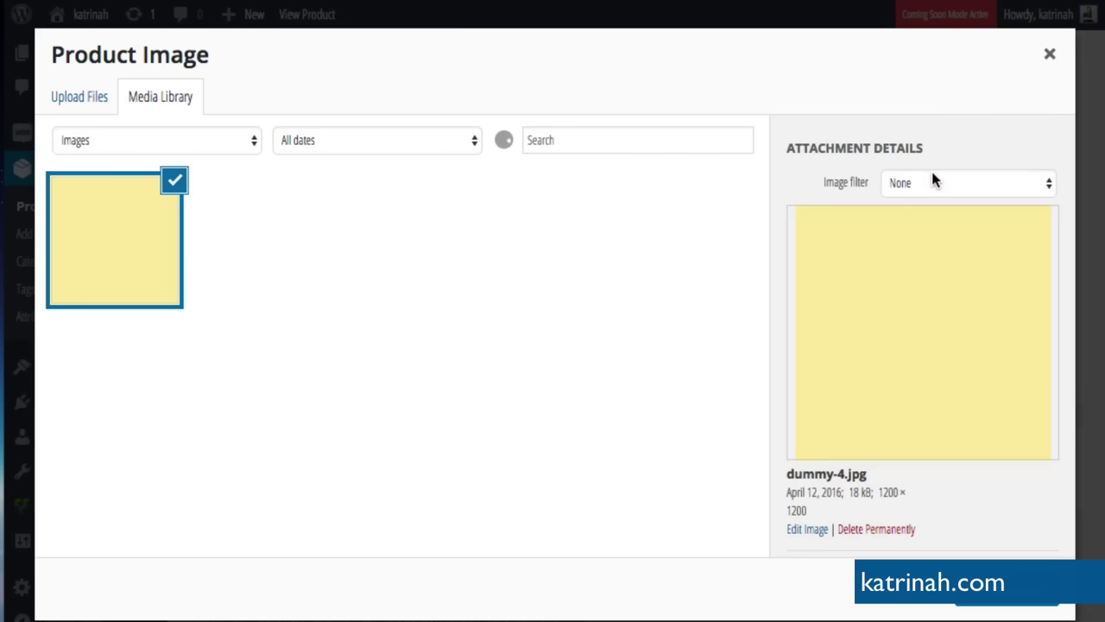
pyautogui.scroll(-5, 511, 383)
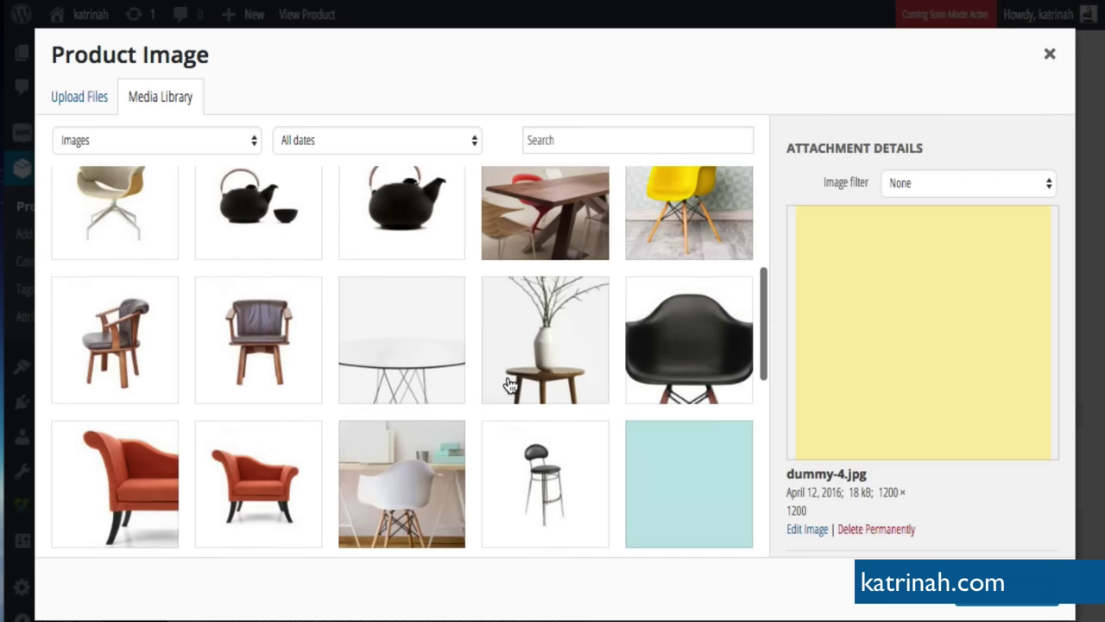
pyautogui.scroll(-1, 510, 384)
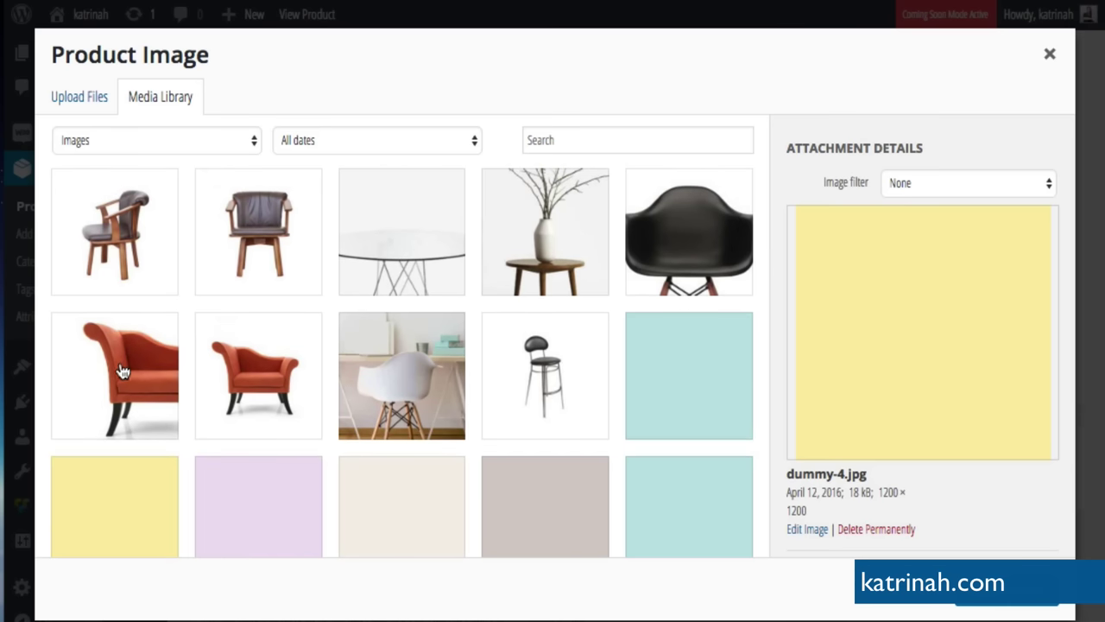
pyautogui.click(263, 371)
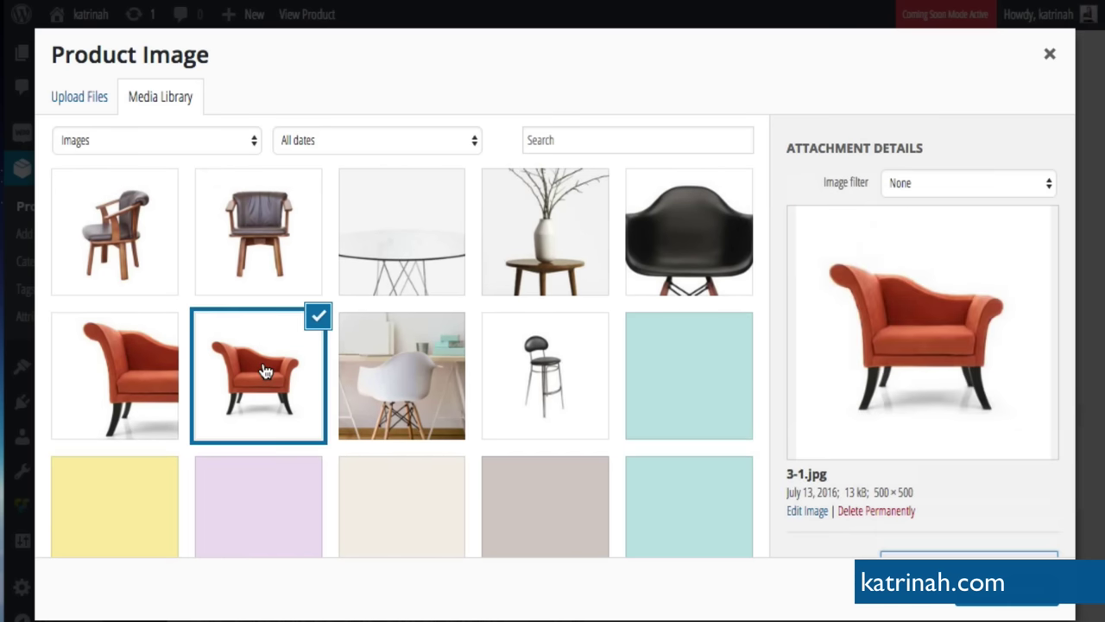
pyautogui.click(996, 603)
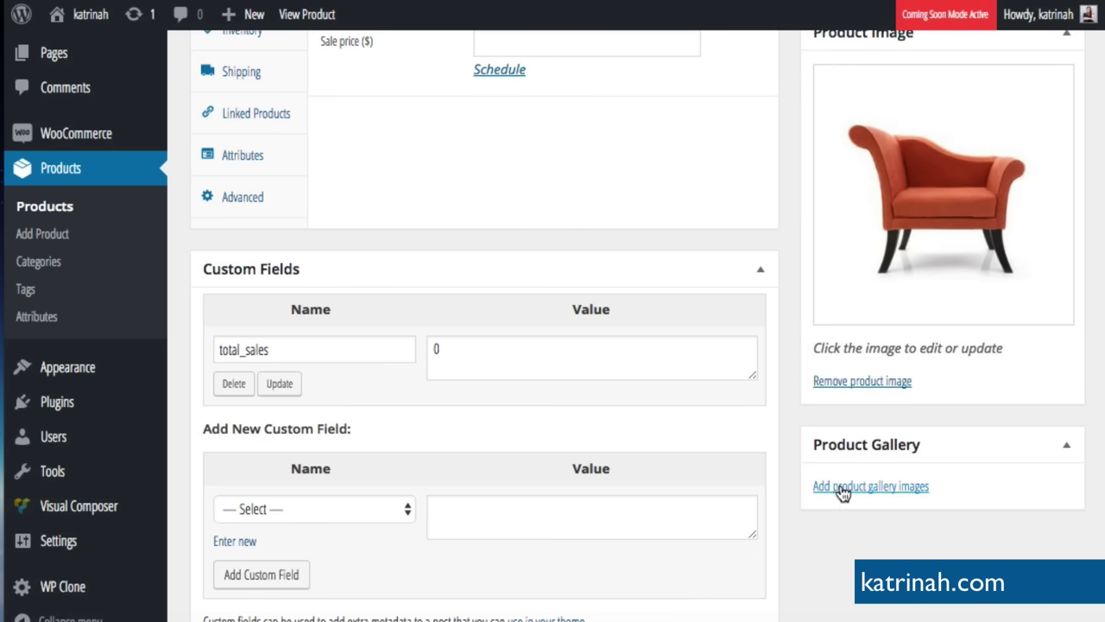
# - Add the close-up image of the red chair, 4-1.jpg, to the product gallery
pyautogui.click(843, 488)
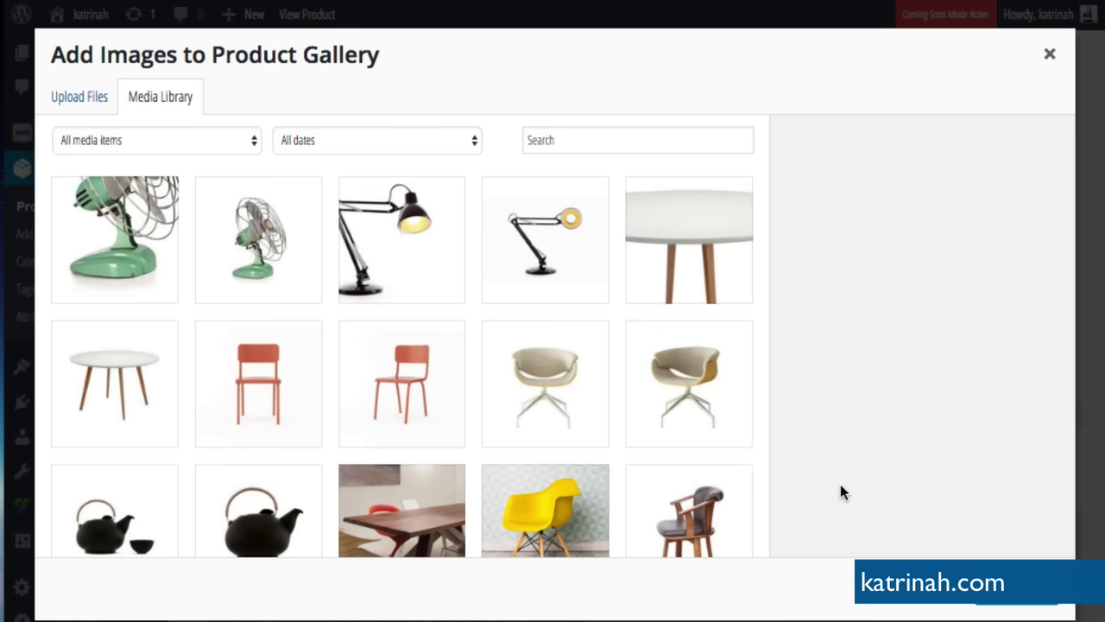
pyautogui.scroll(-5, 449, 399)
pyautogui.scroll(-1, 449, 398)
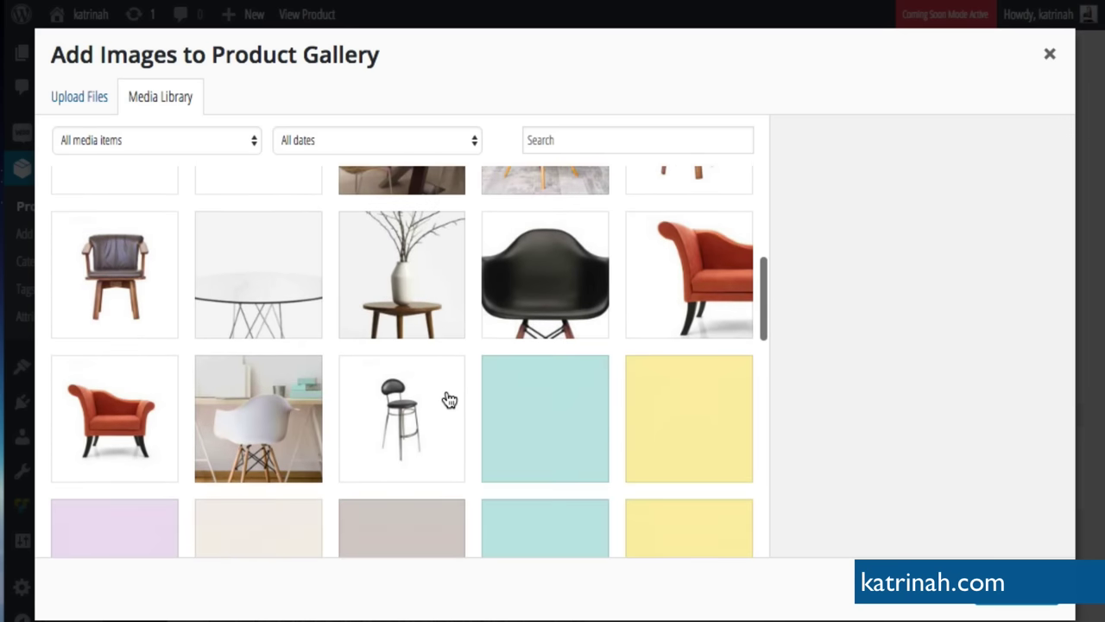
pyautogui.click(705, 263)
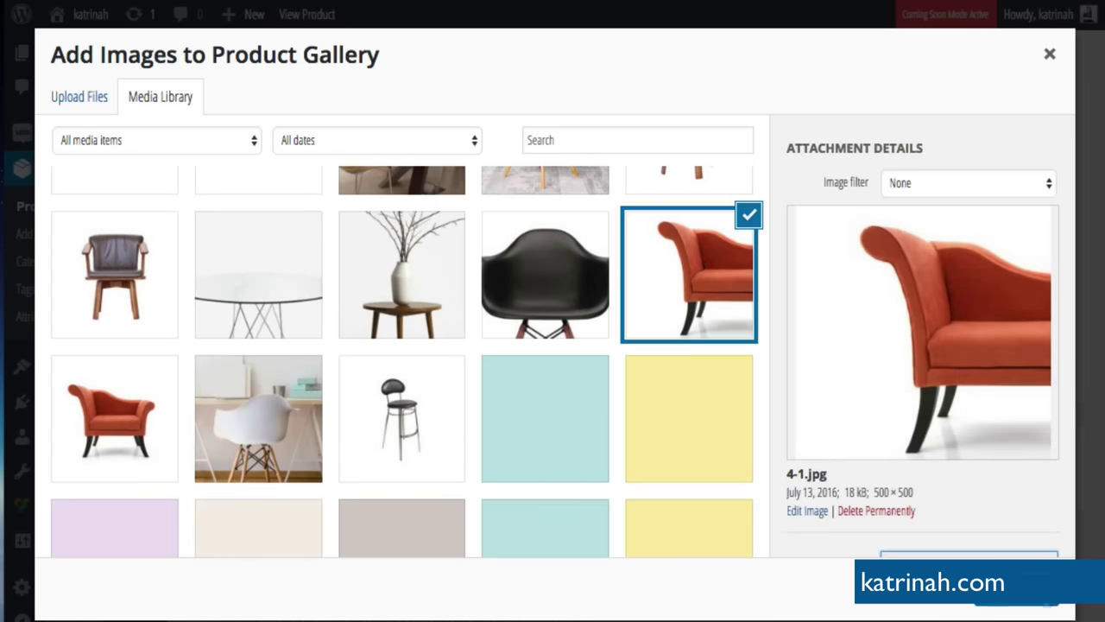
pyautogui.click(967, 577)
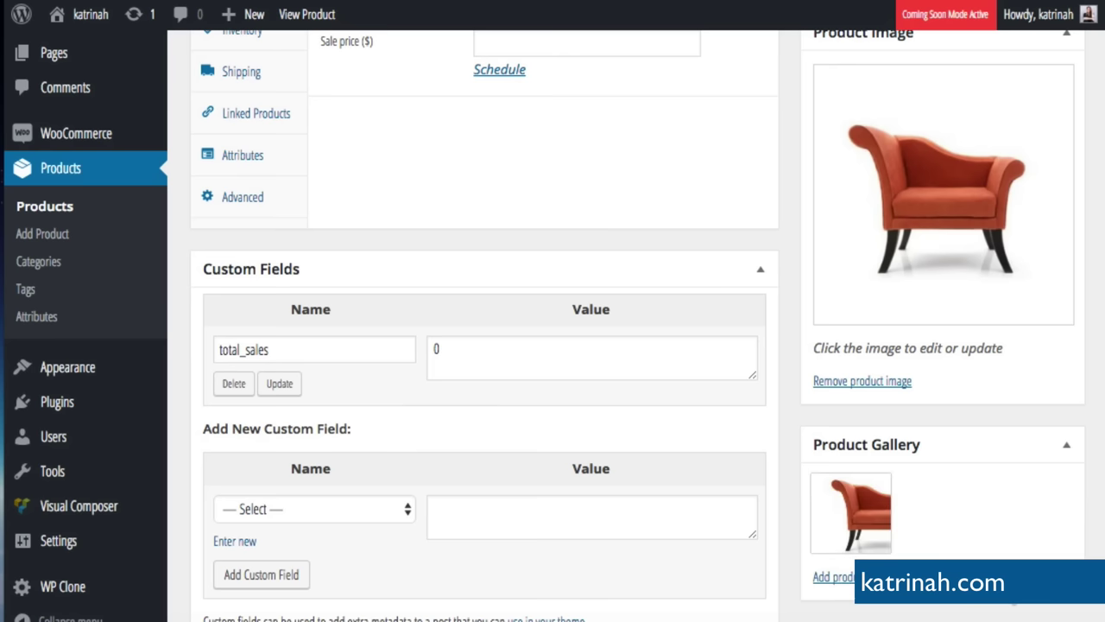
# - Replace the product short description with a Lorem ipsum placeholder paragraph and update the product
pyautogui.scroll(-5, 860, 481)
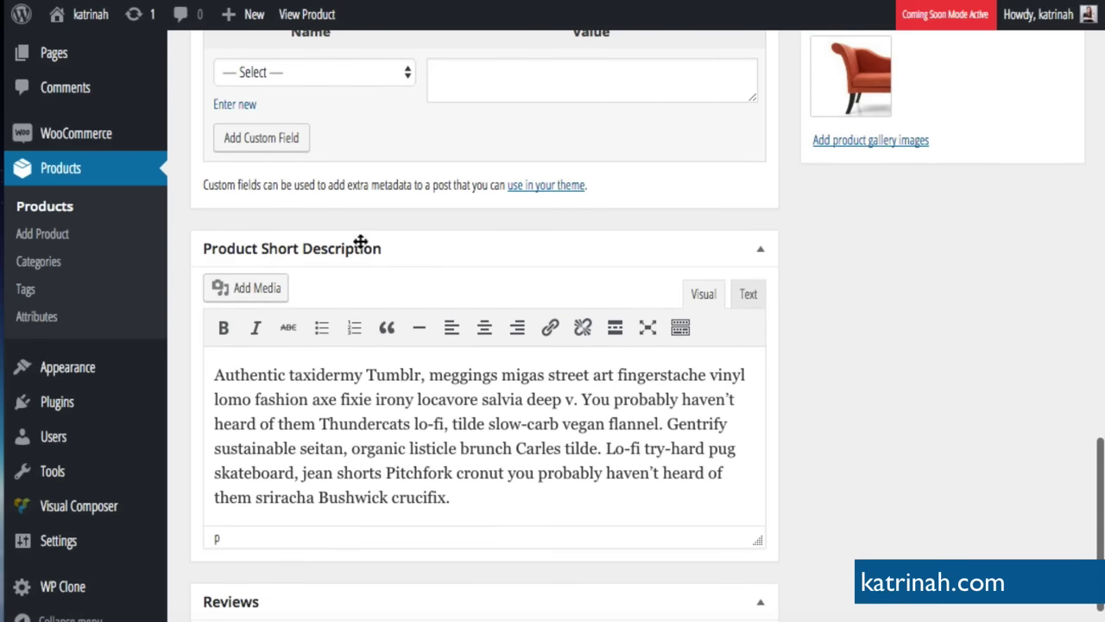
pyautogui.click(348, 457)
pyautogui.hotkey('ctrl', 'a')
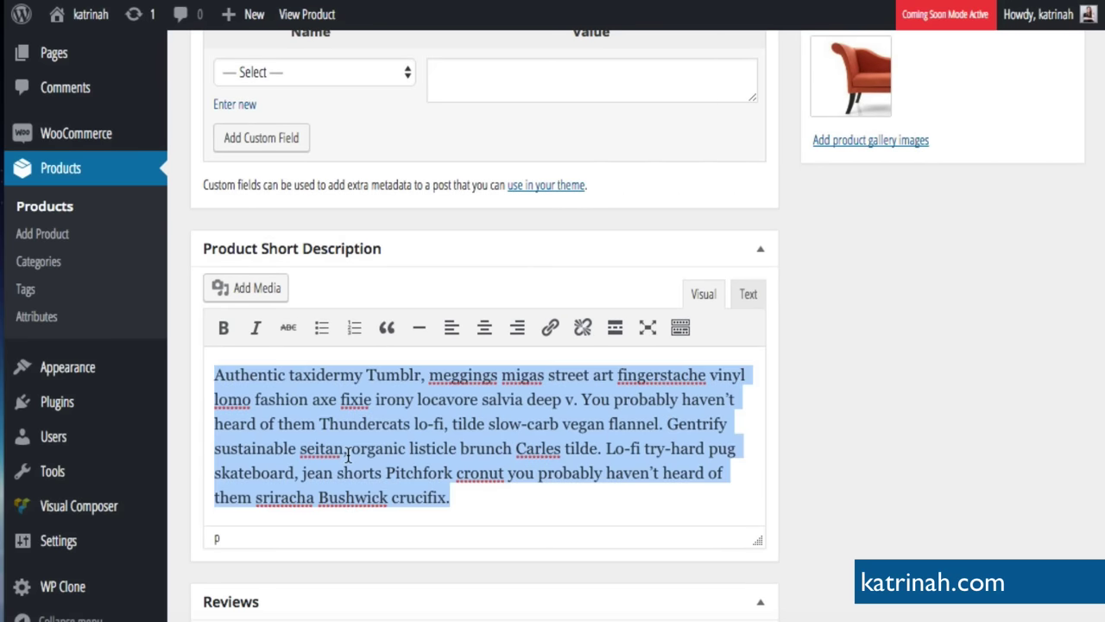
pyautogui.press('BackSpace')
pyautogui.write('Lorem ipsum dolor sit amet, consectetur adipiscing elit, sed do eiusmod tempor incididunt ut labore et dolore magna aliqua.')
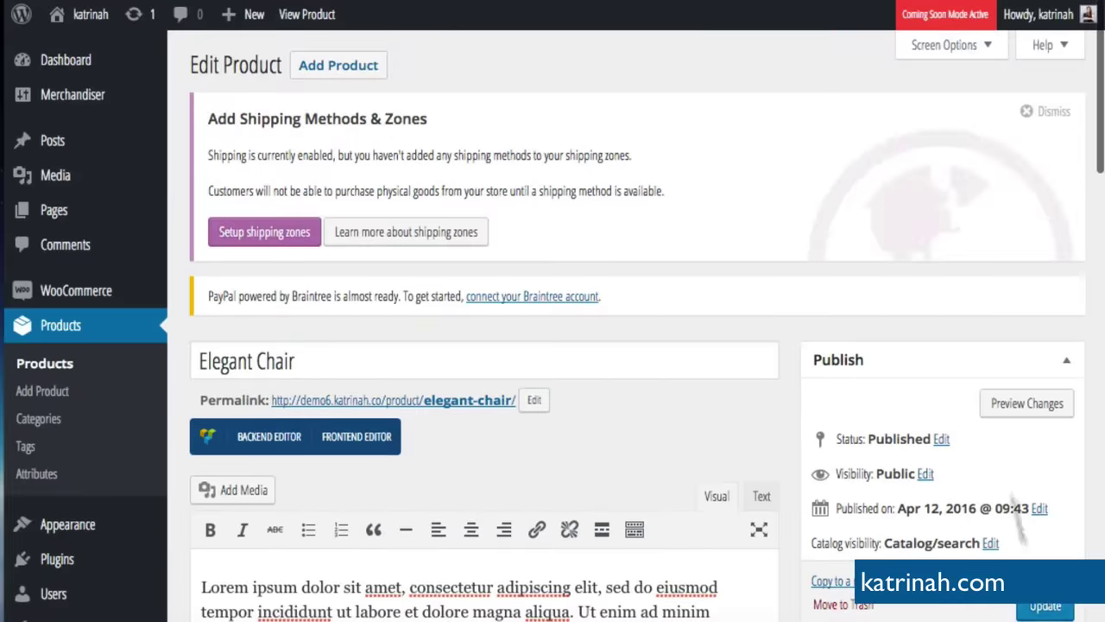
pyautogui.click(1045, 606)
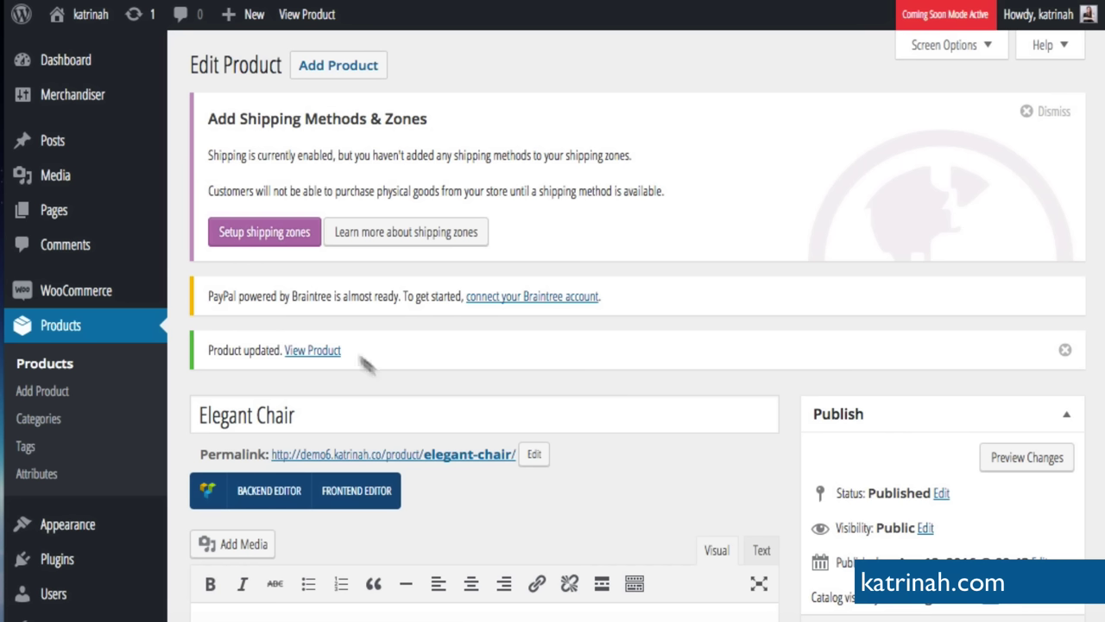
# - View the Elegant Chair's live product page, checking its enlarged main and gallery images and the content further down
pyautogui.click(312, 351)
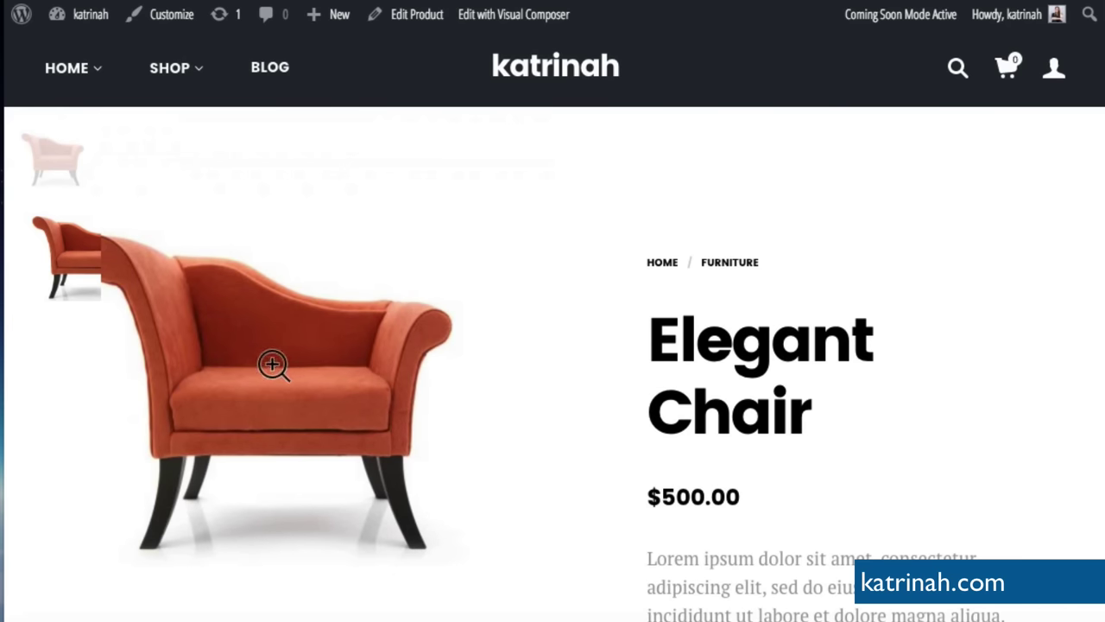
pyautogui.click(274, 365)
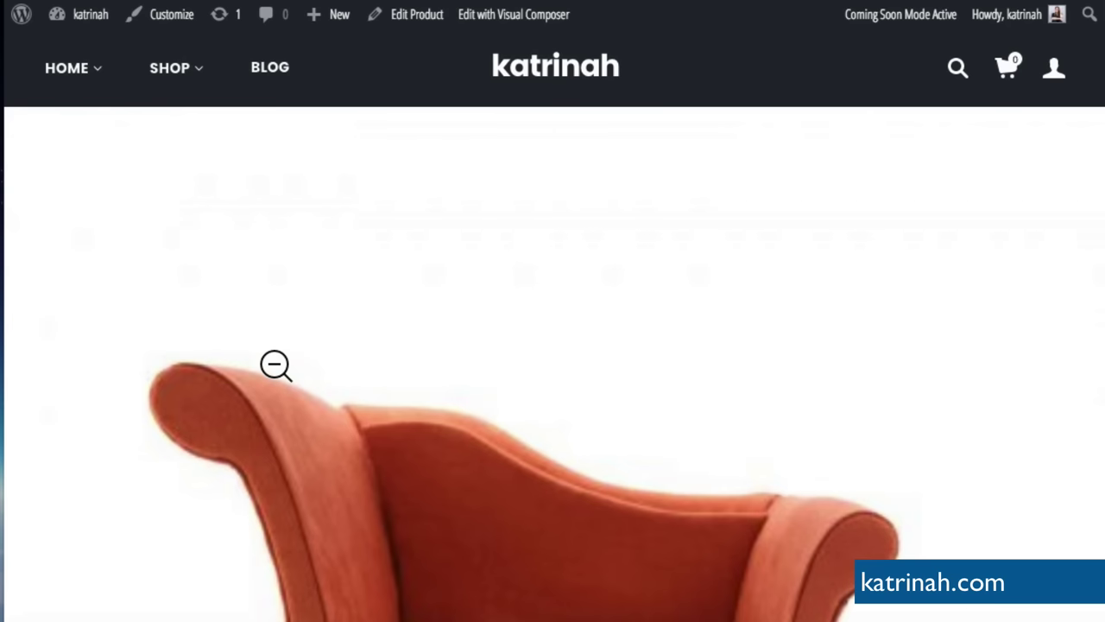
pyautogui.click(1067, 402)
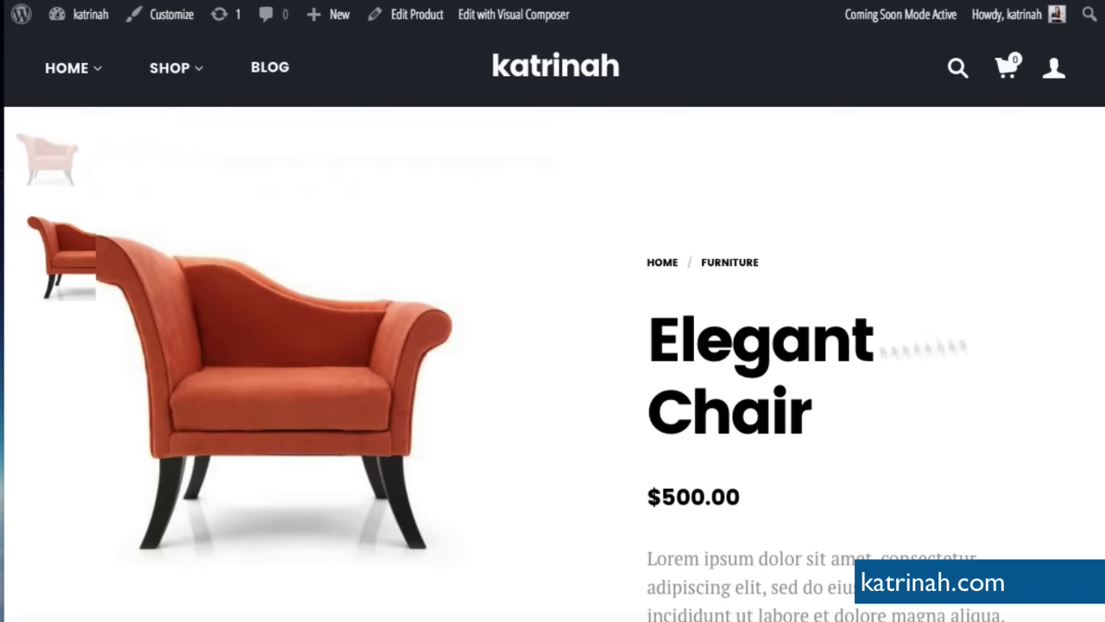
pyautogui.click(296, 388)
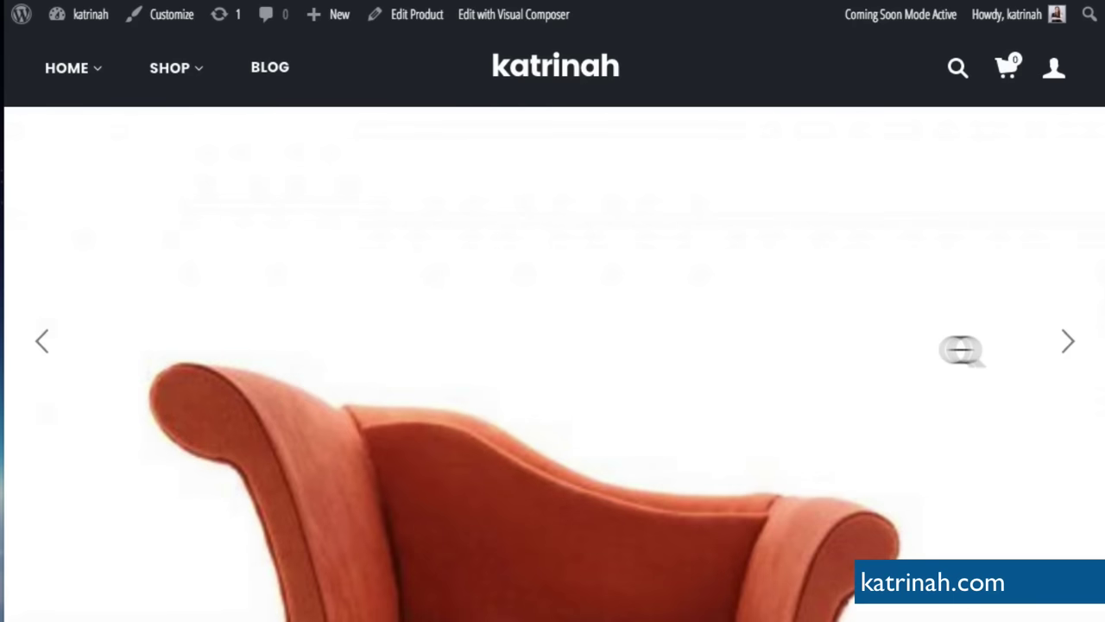
pyautogui.click(1066, 338)
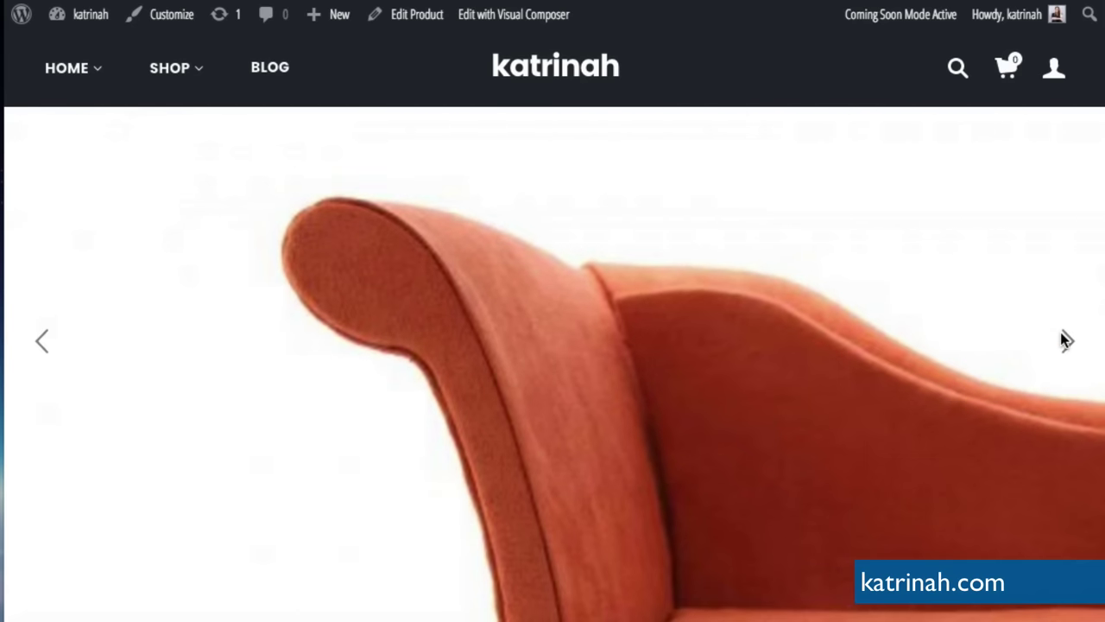
pyautogui.click(524, 467)
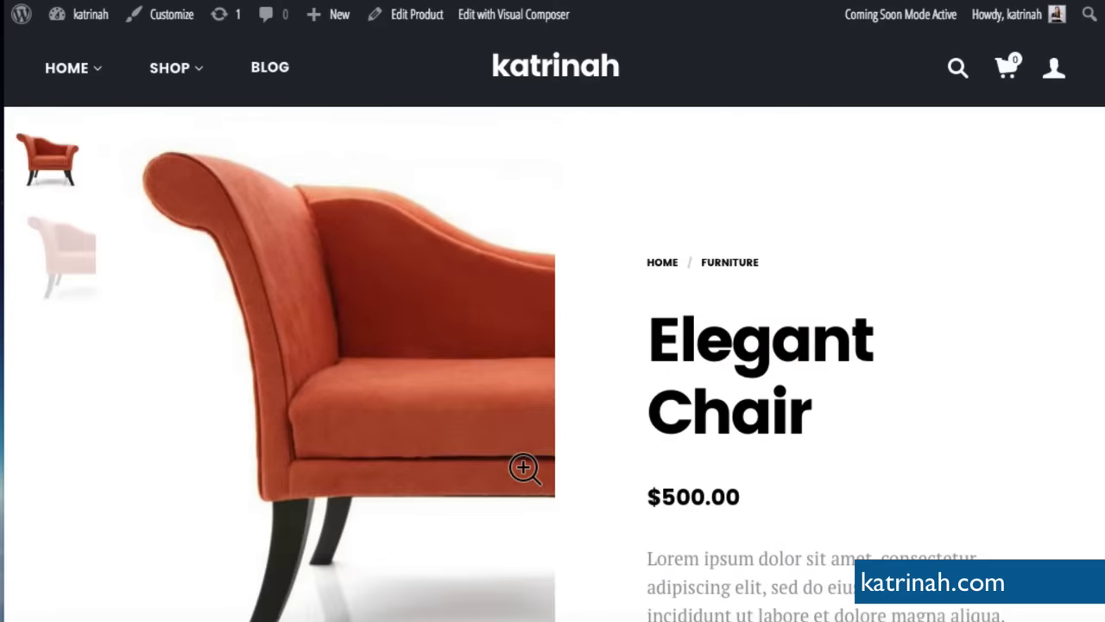
pyautogui.scroll(-5, 953, 427)
pyautogui.scroll(-10, 954, 429)
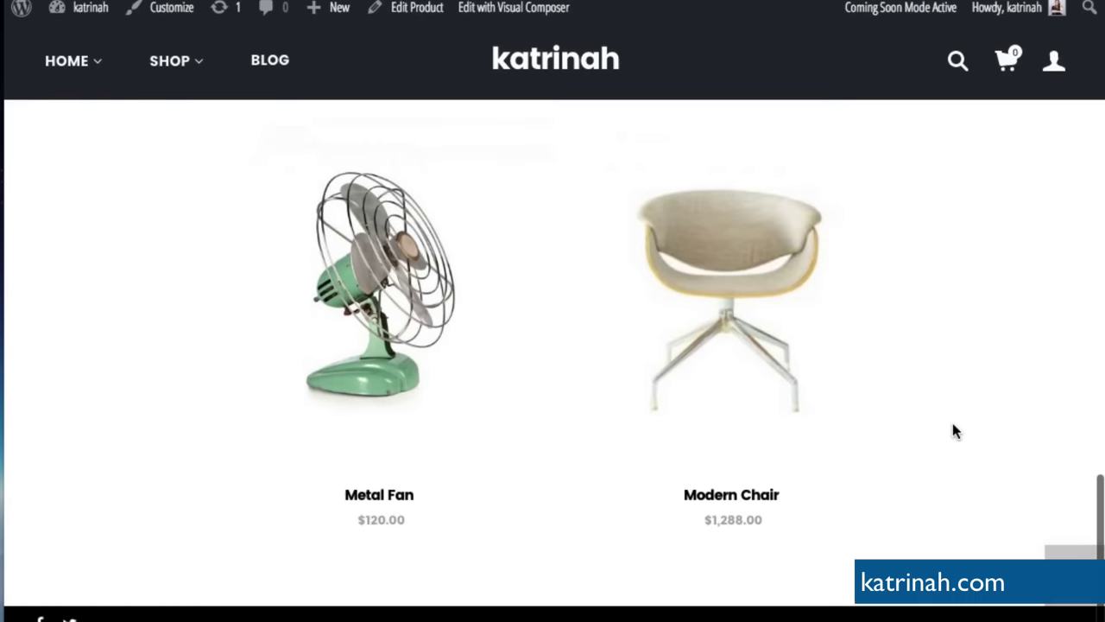
pyautogui.scroll(15, 954, 429)
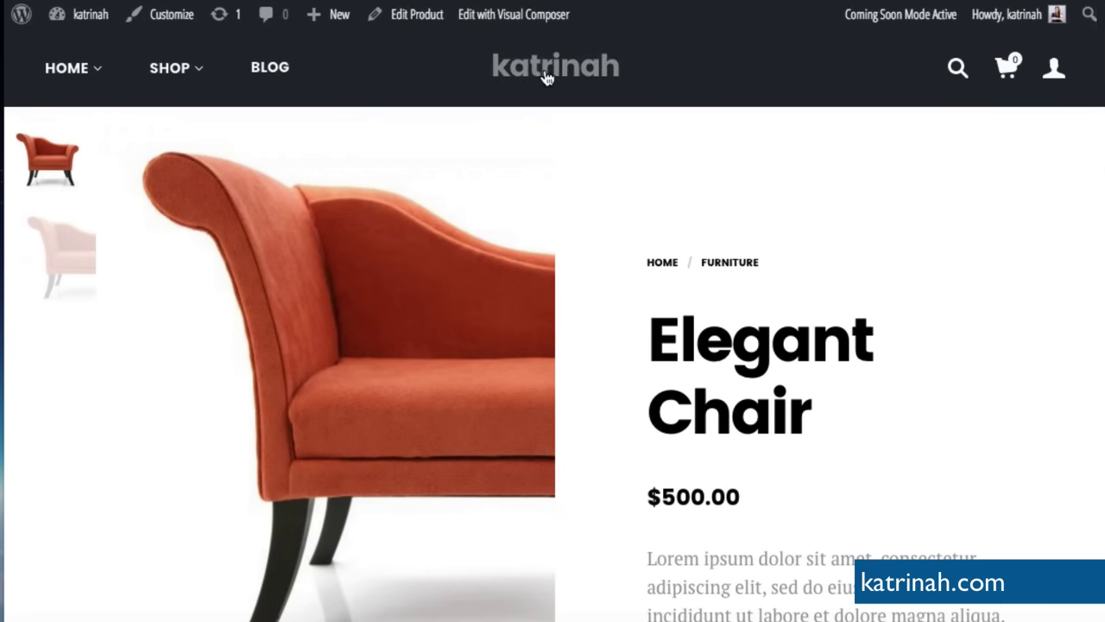
# - Return to the store's home page and check how the Elegant Chair appears in the product list
pyautogui.click(546, 79)
pyautogui.scroll(-5, 753, 383)
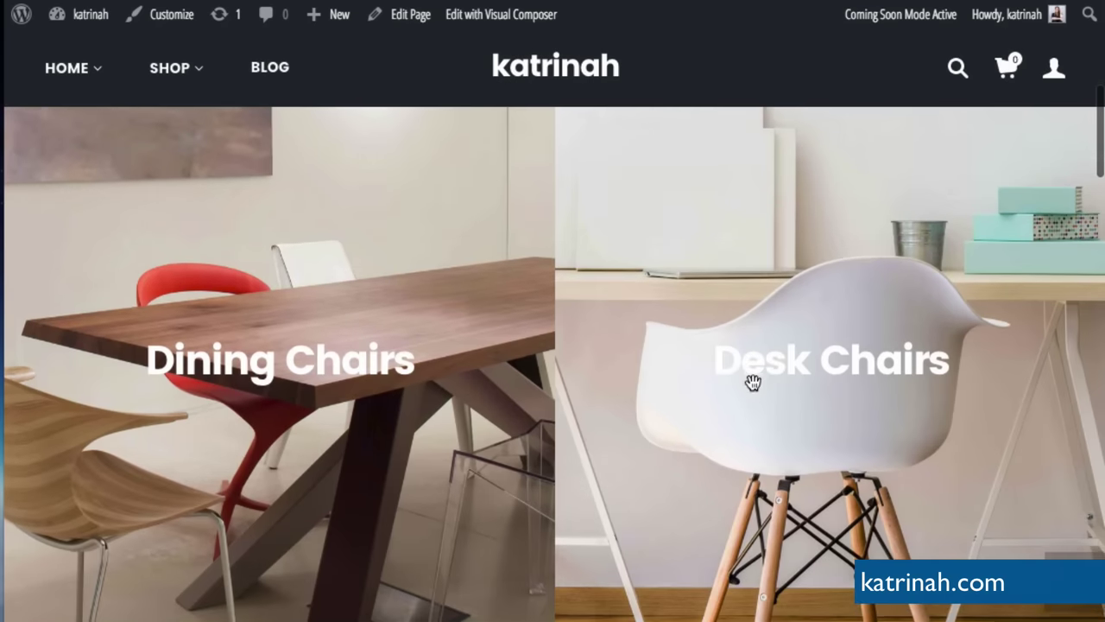
pyautogui.scroll(-5, 771, 345)
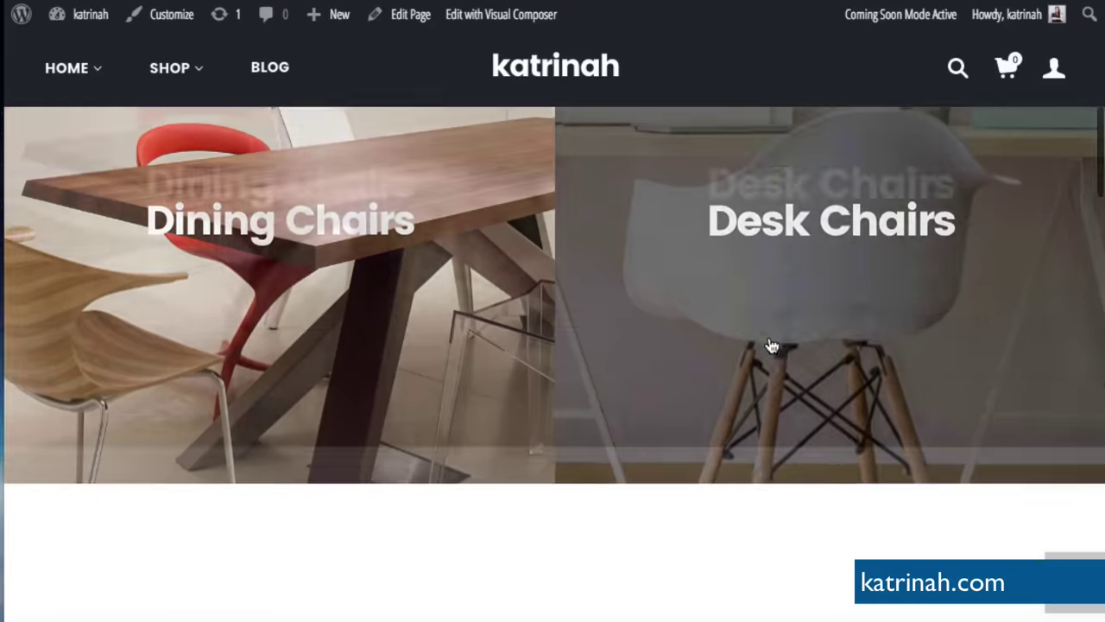
pyautogui.scroll(-5, 722, 444)
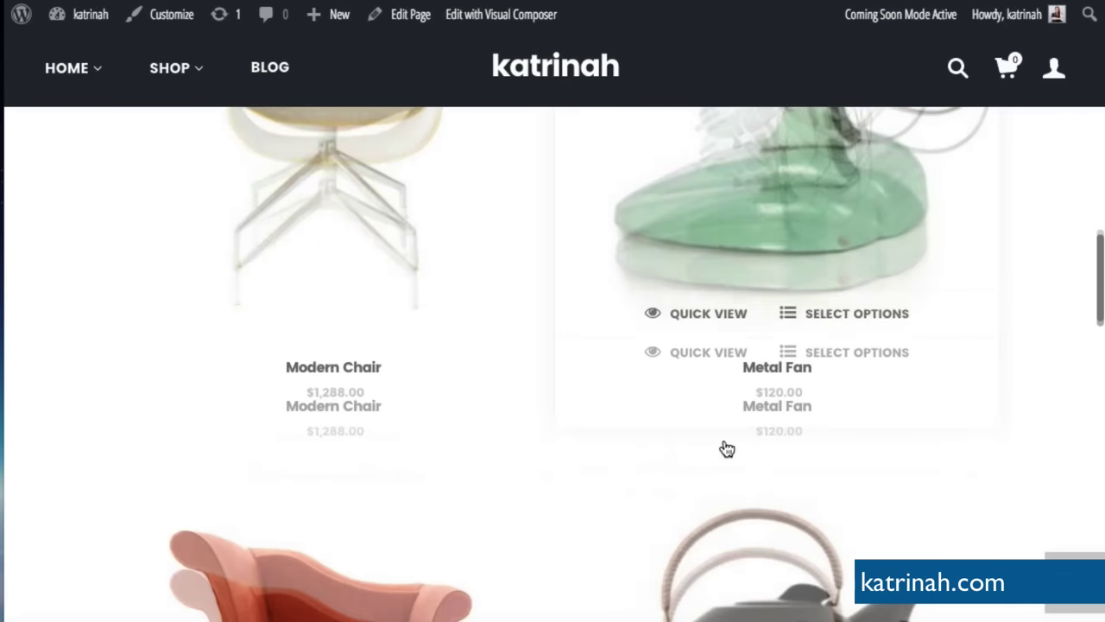
pyautogui.scroll(-8, 727, 473)
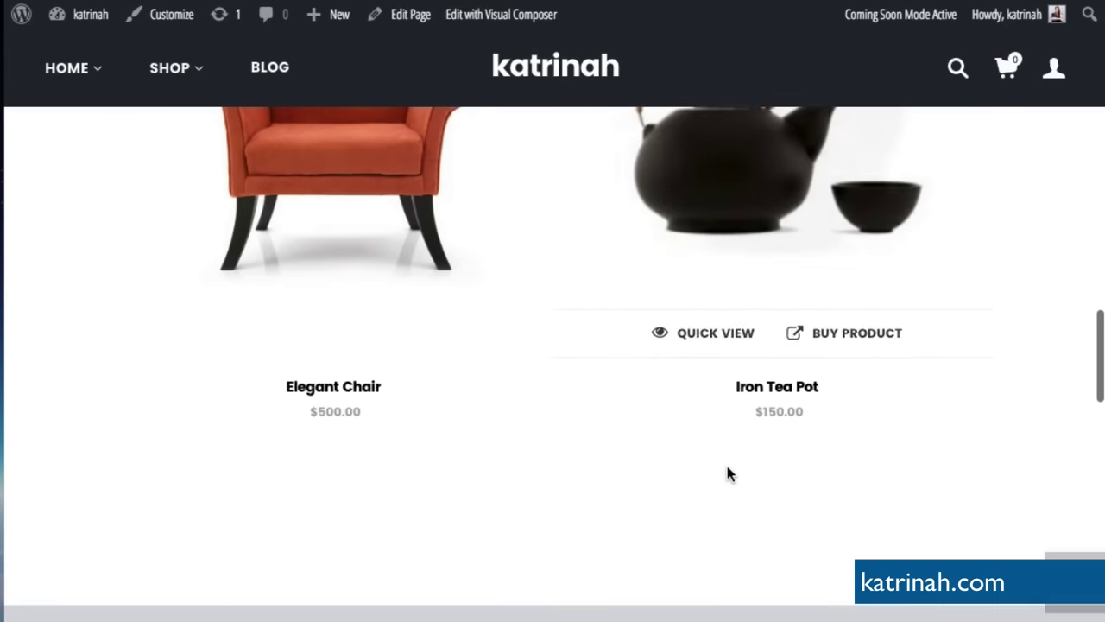
pyautogui.scroll(-1, 727, 473)
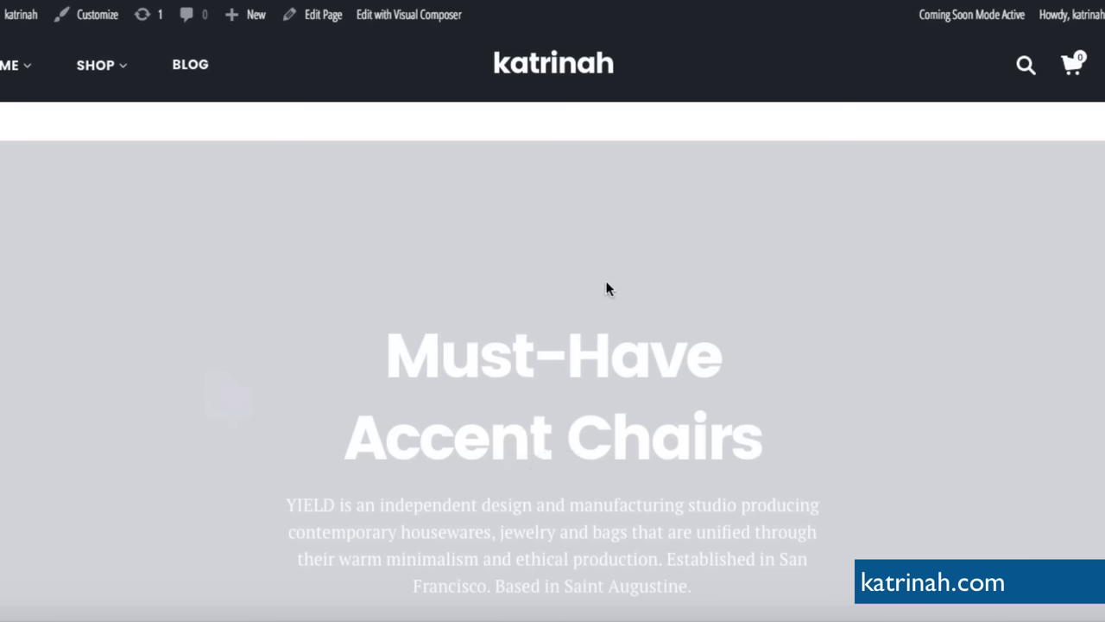
# - Open the home page in the Visual Composer editor and review the general settings of the Must-Have Accent Chairs row
pyautogui.click(387, 18)
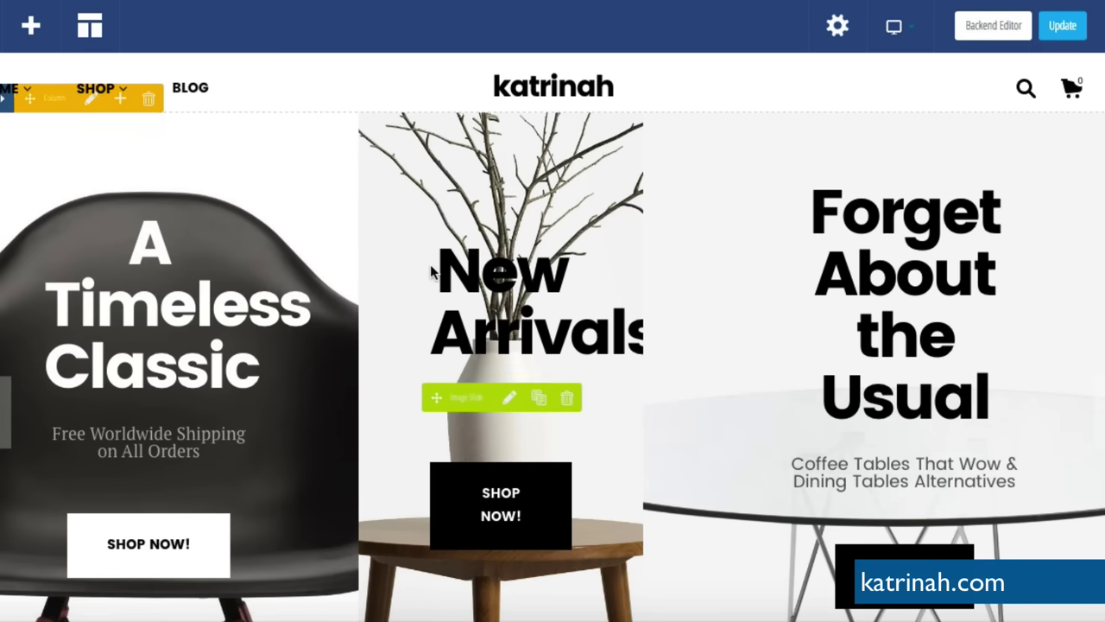
pyautogui.scroll(-10, 430, 267)
pyautogui.scroll(-15, 430, 264)
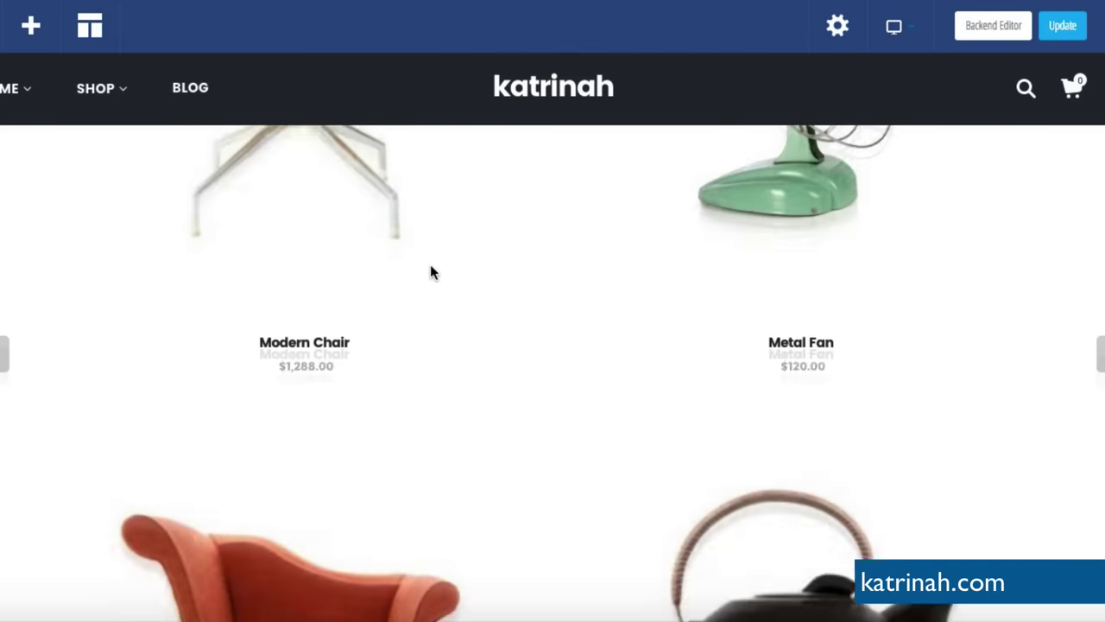
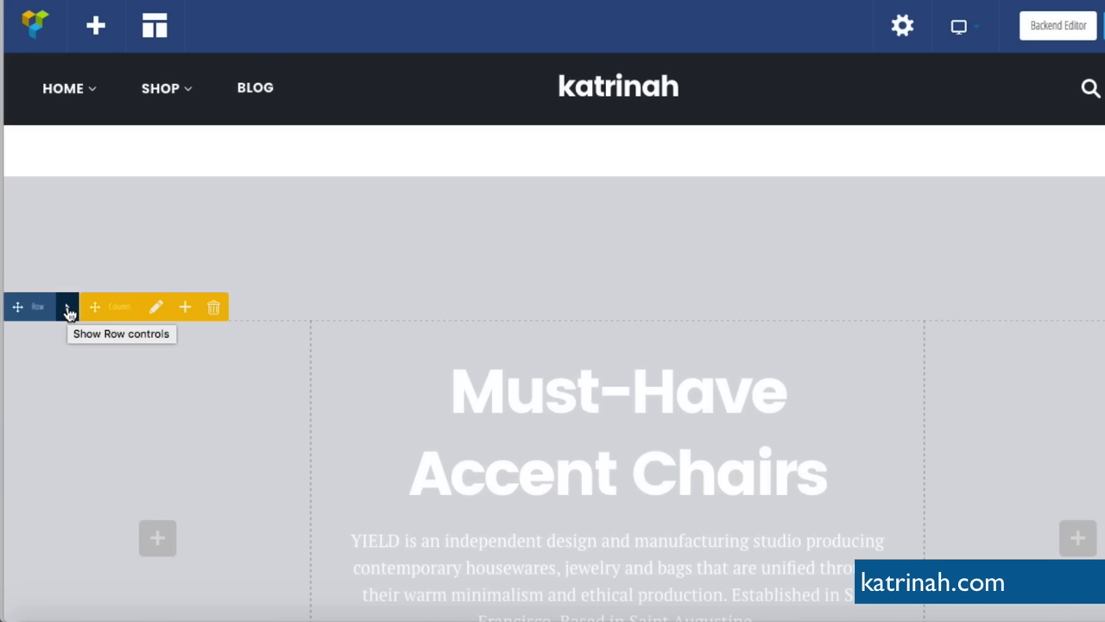
pyautogui.click(68, 309)
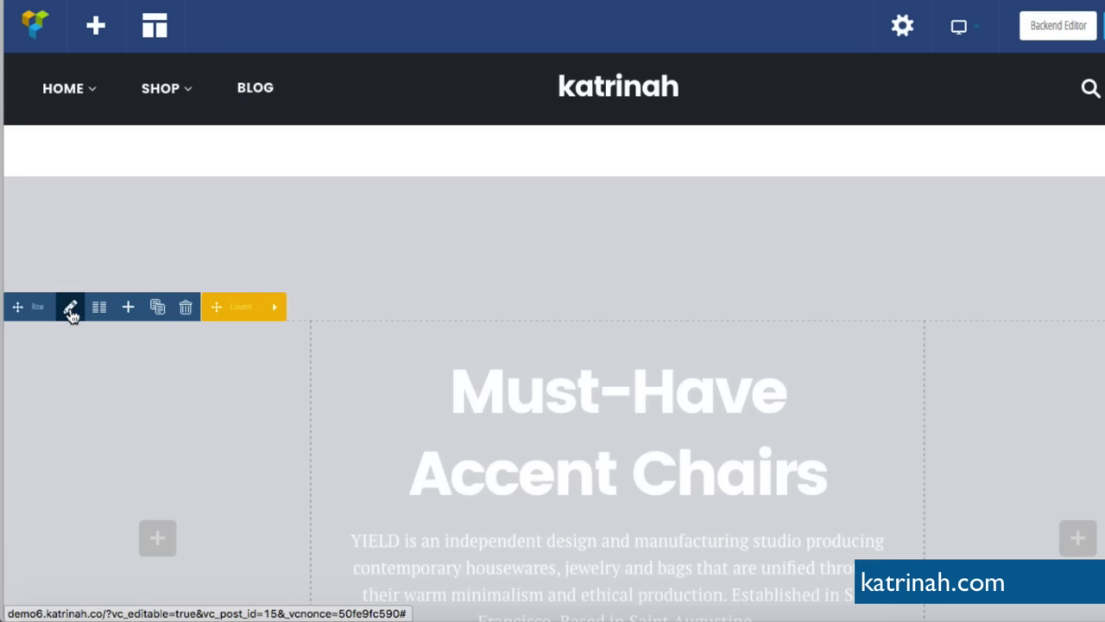
pyautogui.click(72, 309)
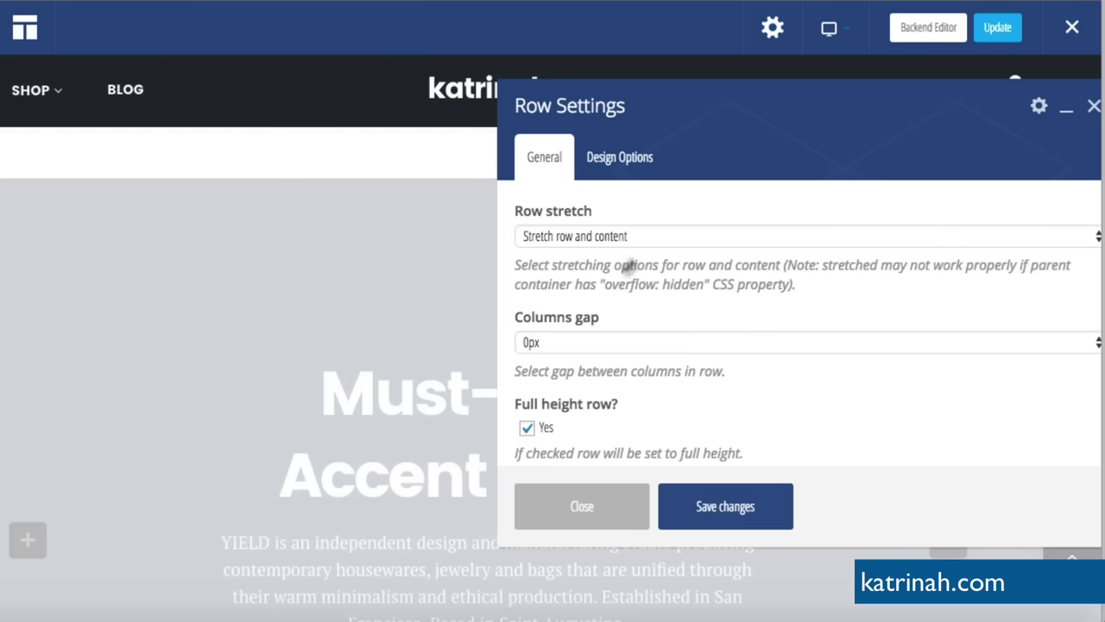
pyautogui.scroll(-3, 715, 373)
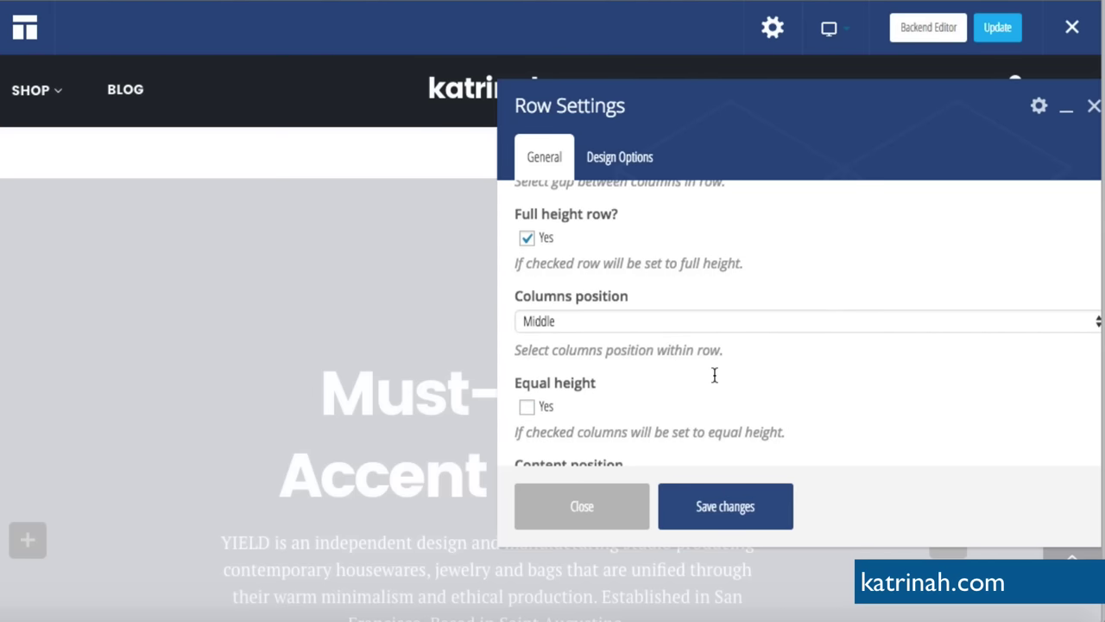
pyautogui.scroll(-5, 715, 375)
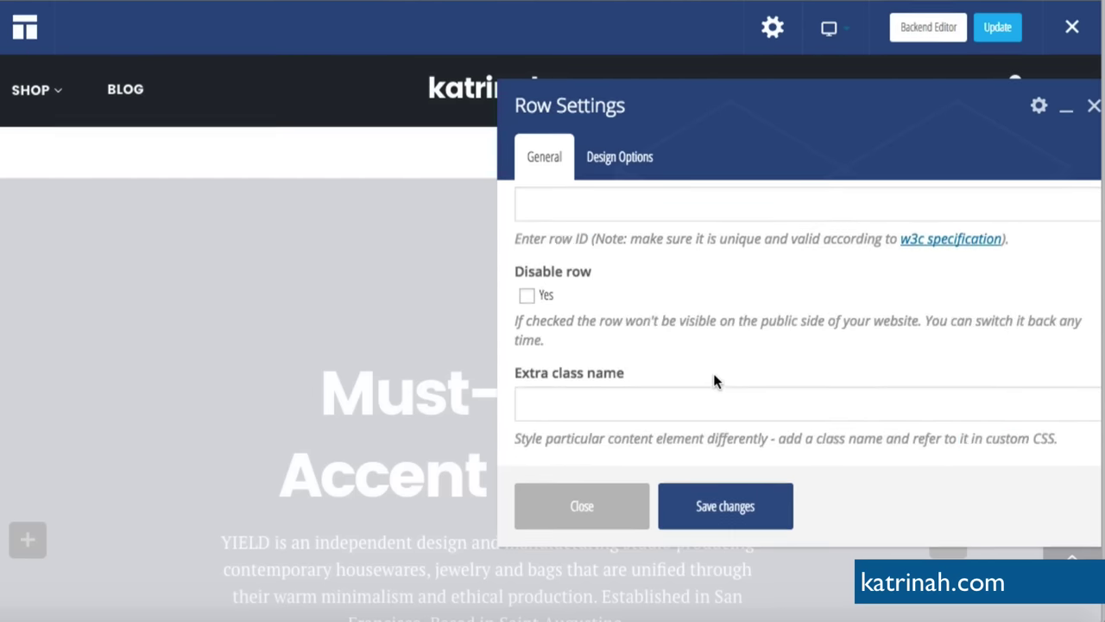
pyautogui.scroll(8, 713, 373)
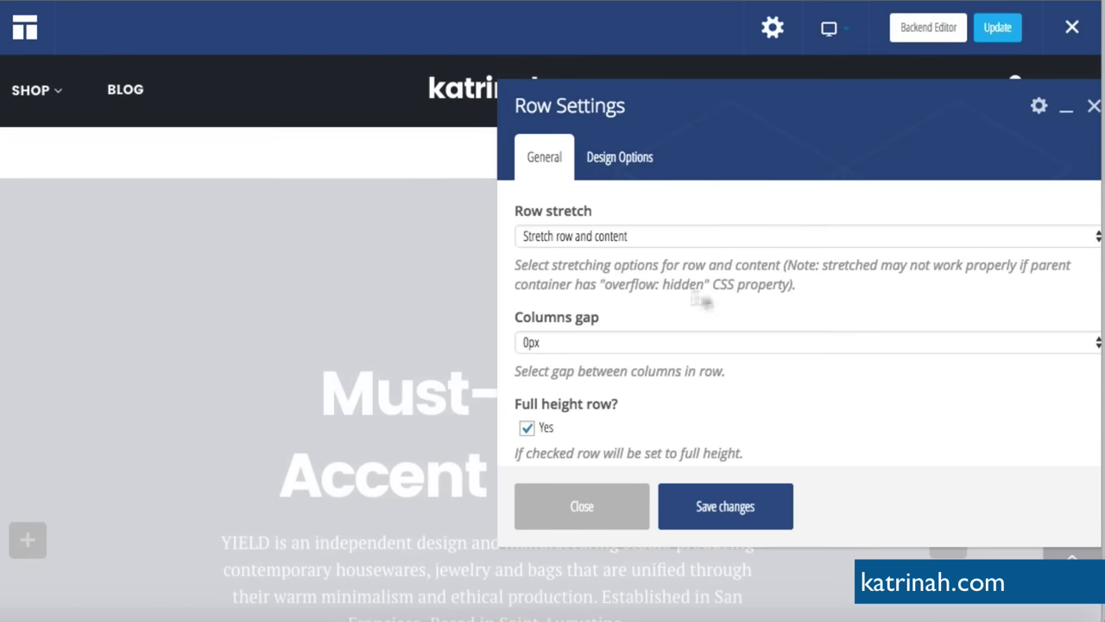
# - Replace the row's grey background image with the yellow chair photo from the media library
pyautogui.click(611, 162)
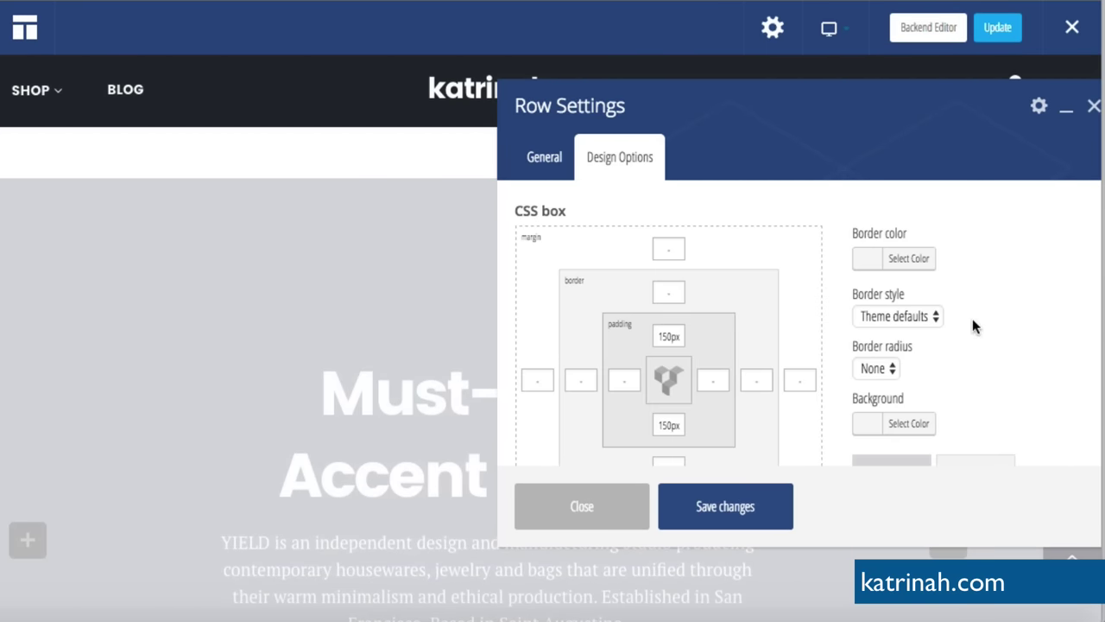
pyautogui.scroll(-2, 973, 326)
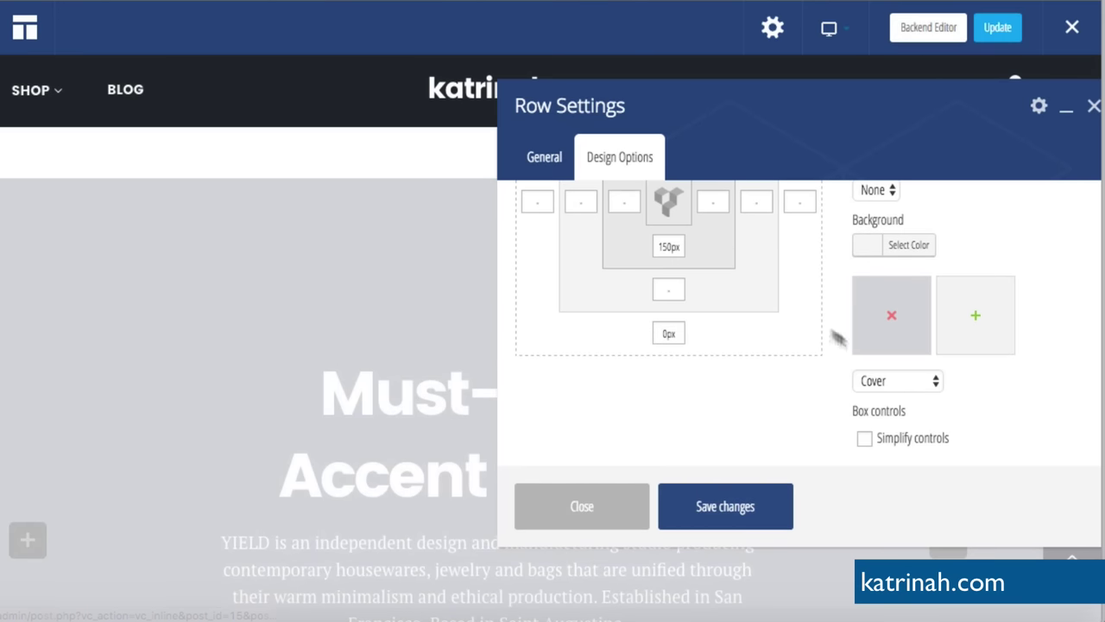
pyautogui.click(892, 317)
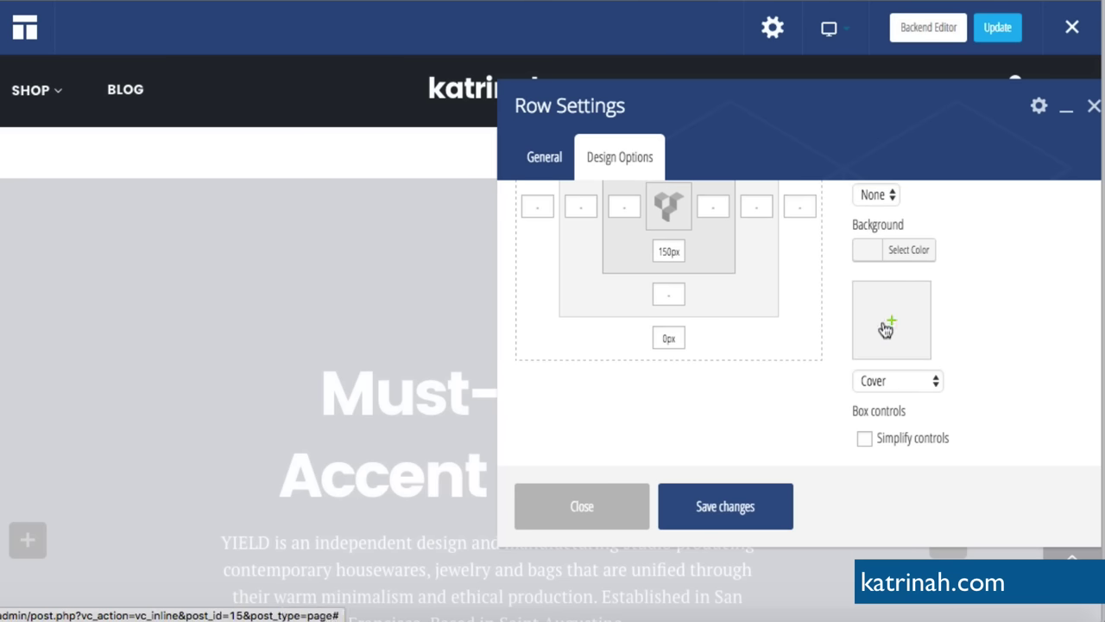
pyautogui.click(892, 323)
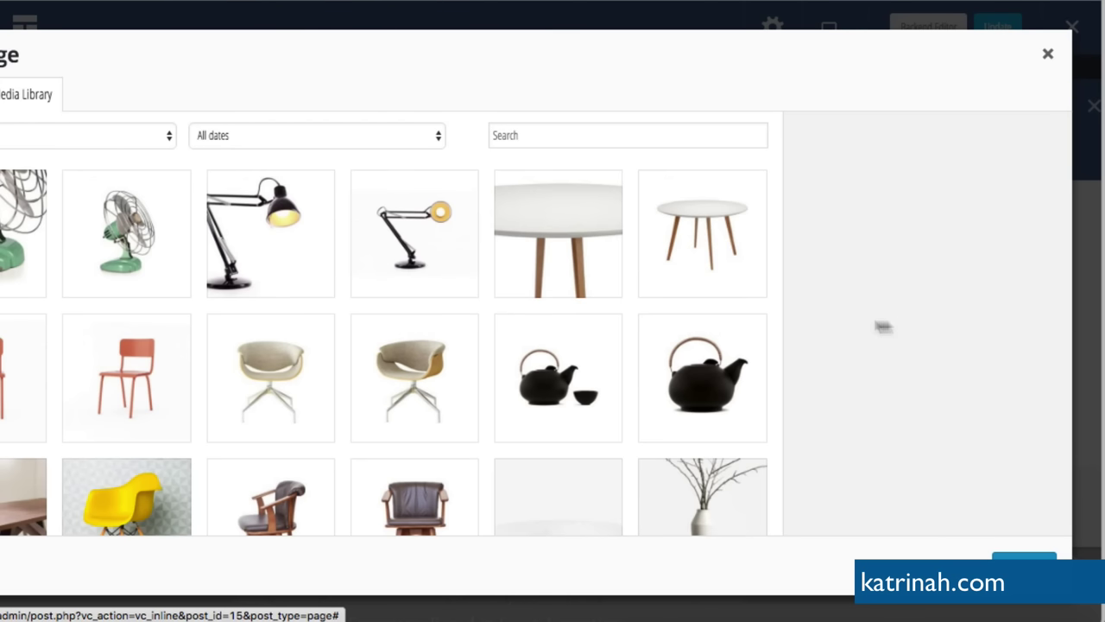
pyautogui.scroll(-5, 289, 417)
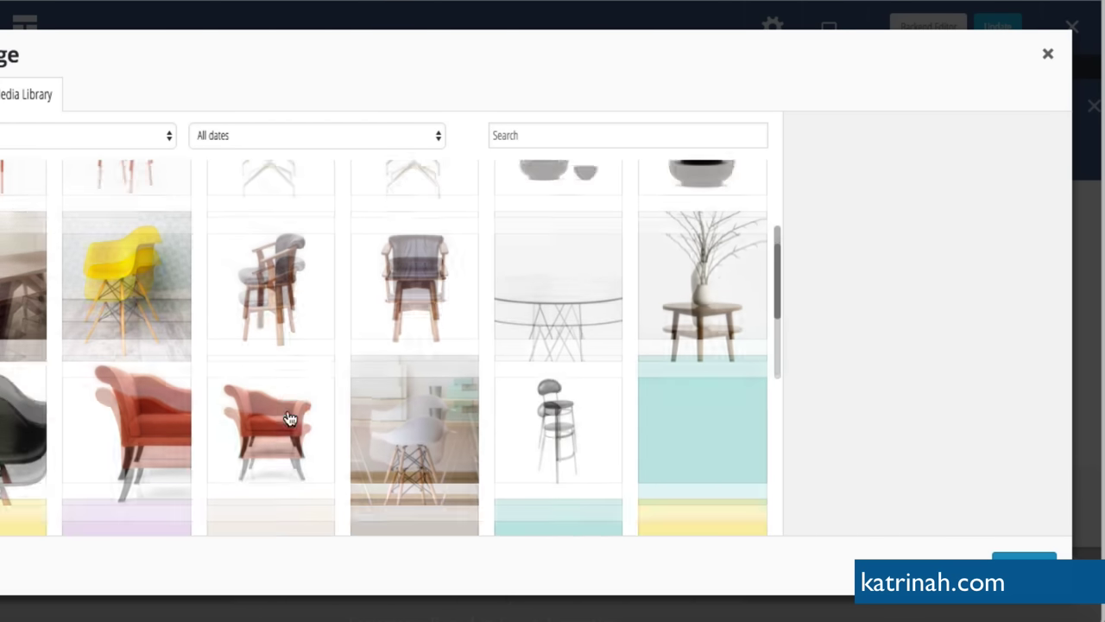
pyautogui.click(134, 269)
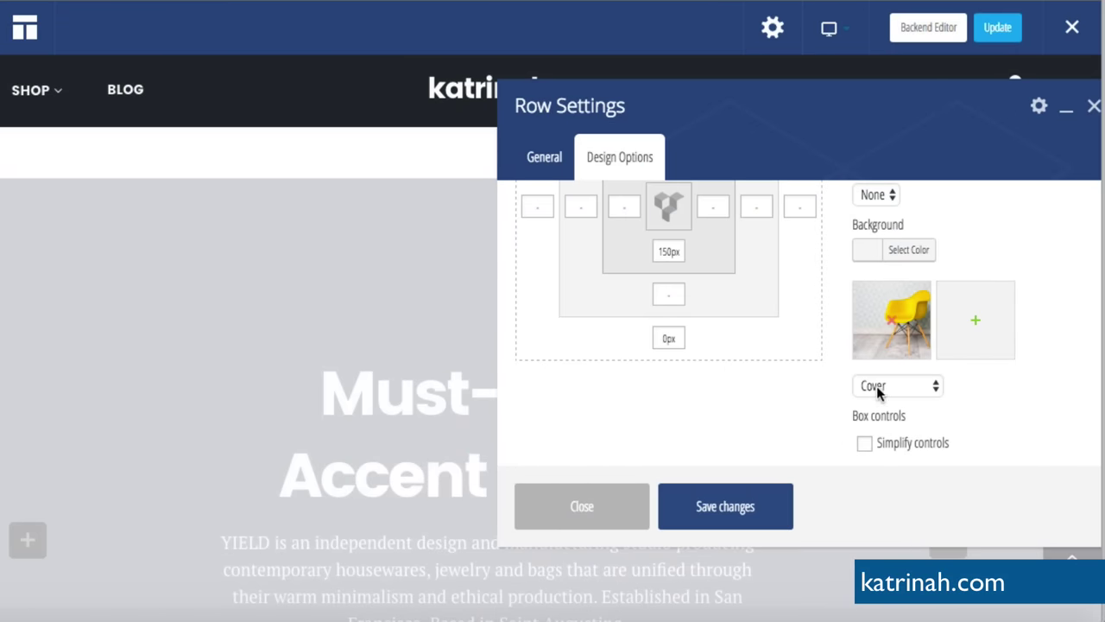
# - Keep the background image sizing at Cover, then save and close the row settings
pyautogui.click(878, 392)
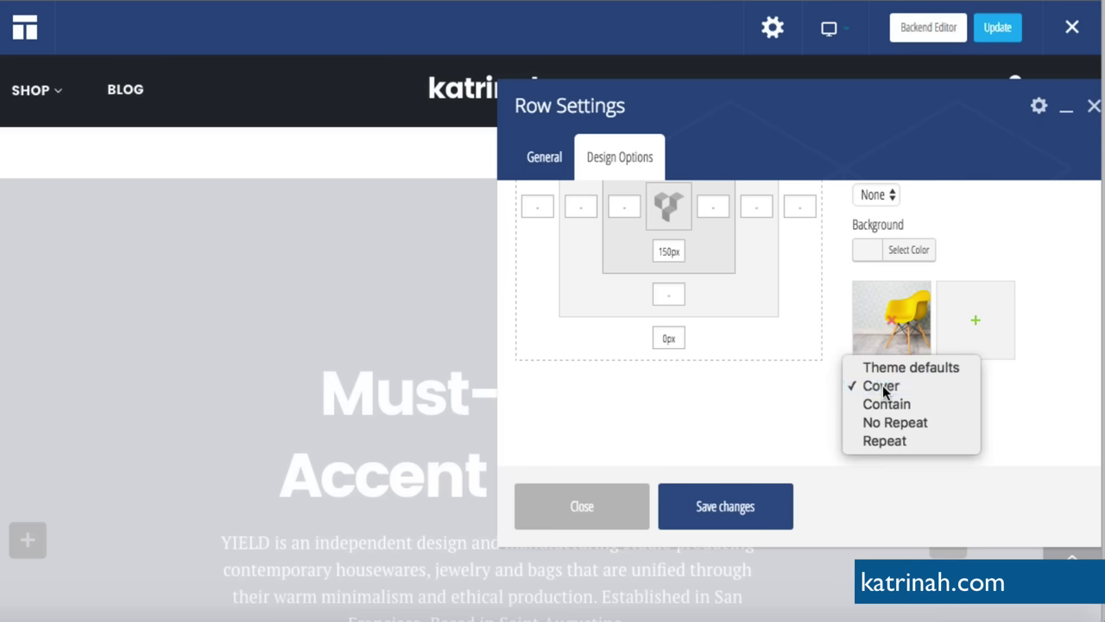
pyautogui.click(883, 390)
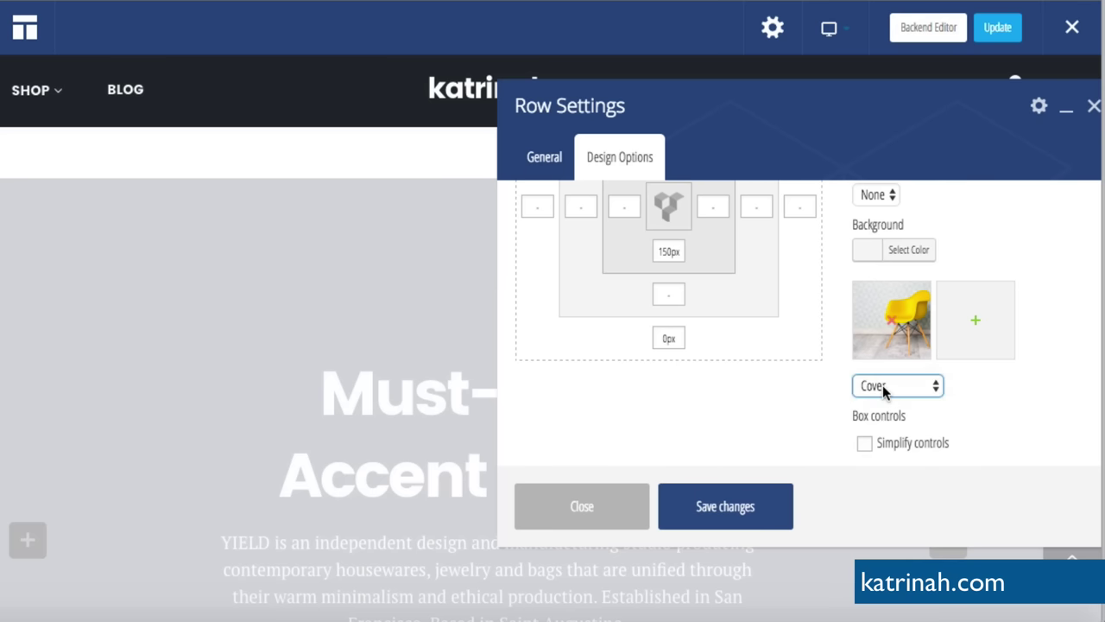
pyautogui.click(724, 507)
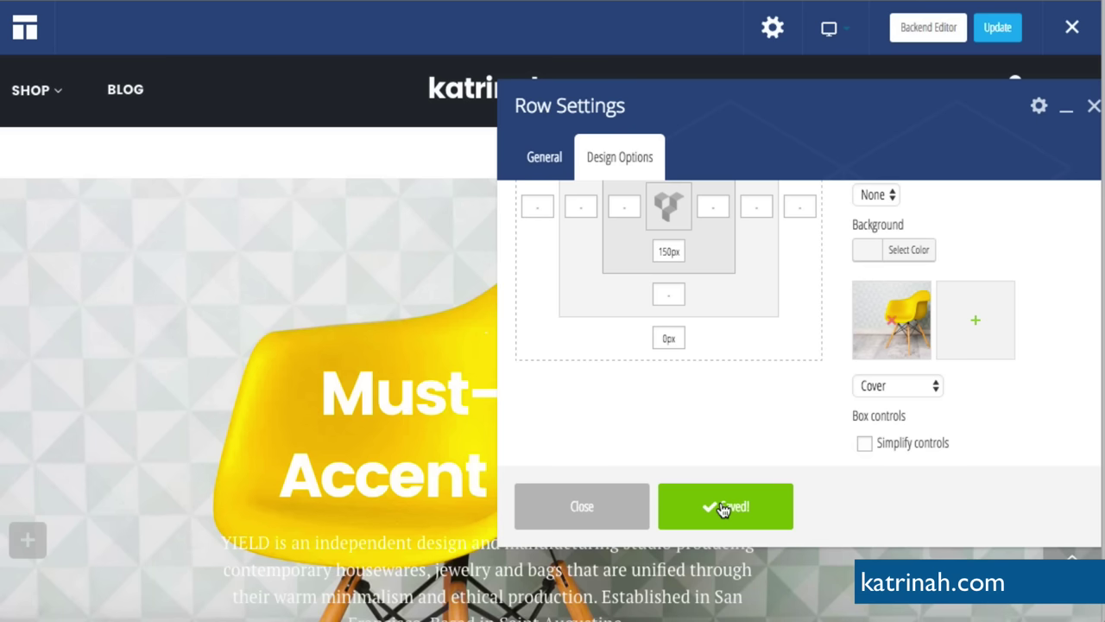
pyautogui.click(575, 509)
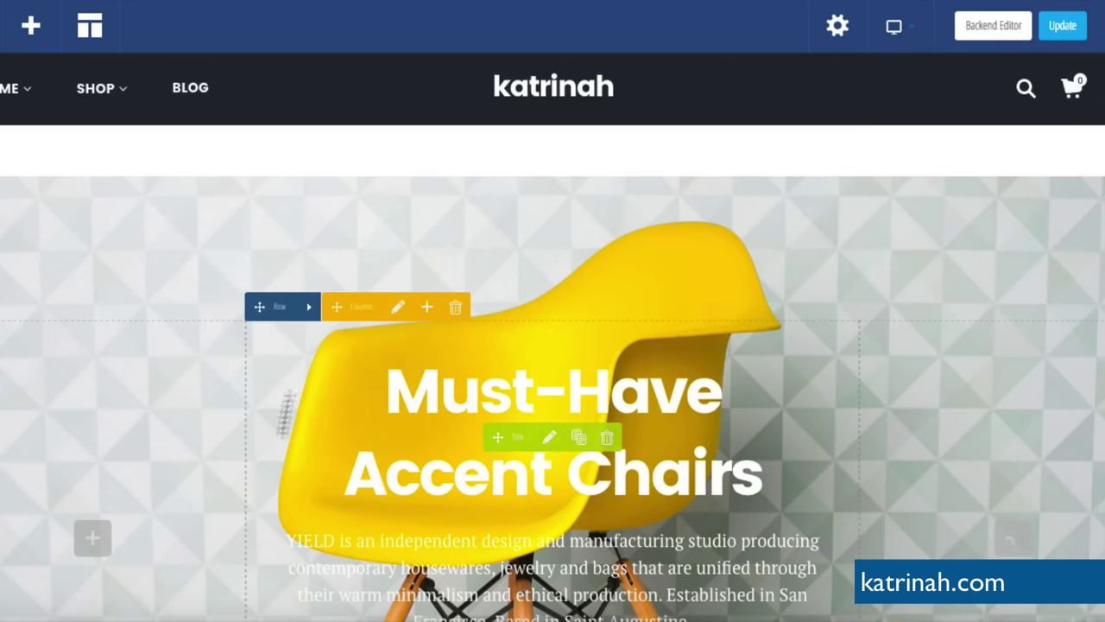
# - Look over the section with its new background and review the Must-Have Accent Chairs heading's title, tag, font size, color and alignment settings
pyautogui.scroll(-3, 676, 420)
pyautogui.scroll(-4, 740, 420)
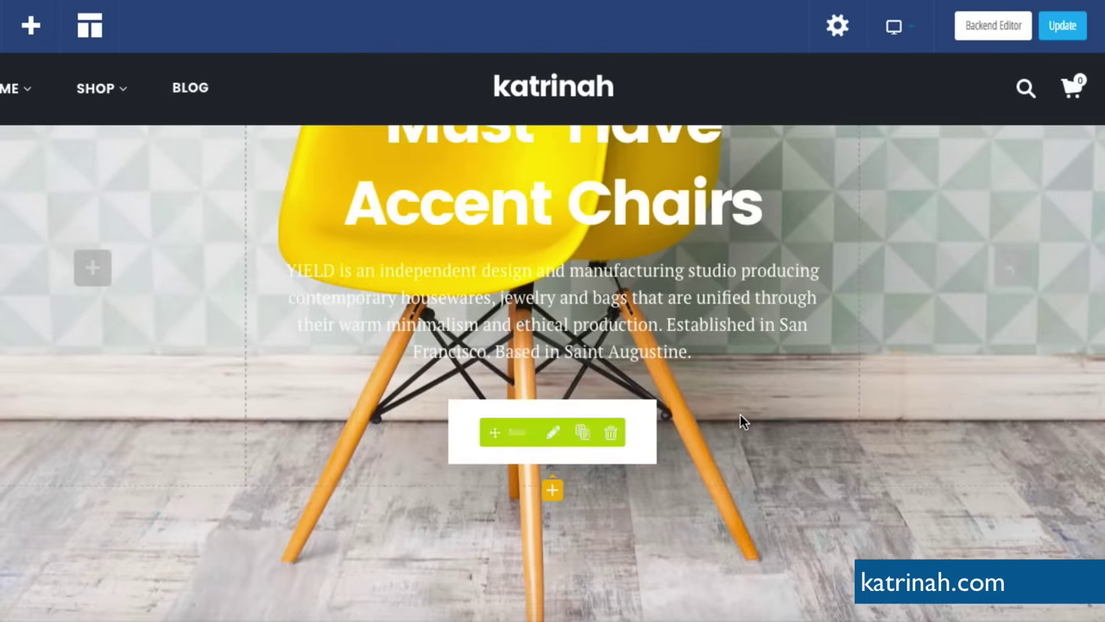
pyautogui.scroll(5, 740, 421)
pyautogui.scroll(2, 740, 422)
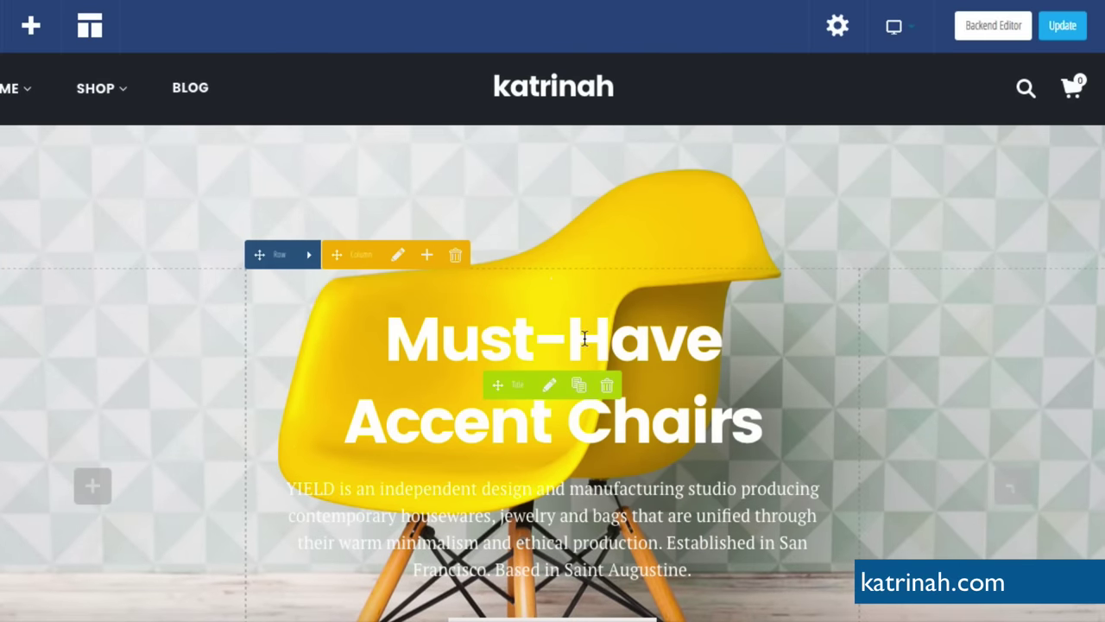
pyautogui.scroll(2, 584, 339)
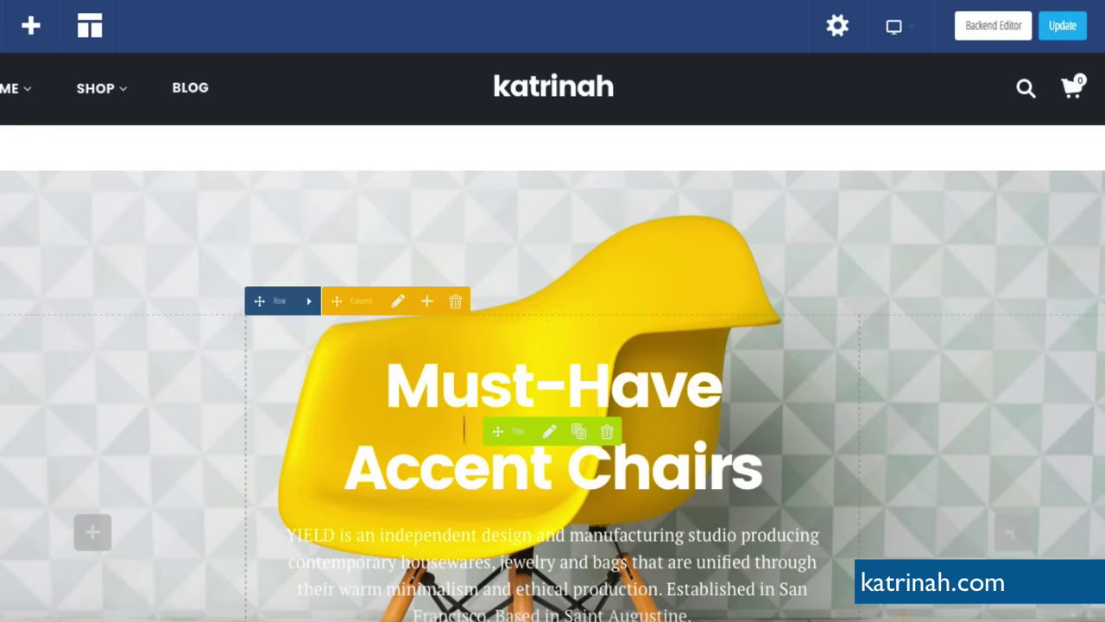
pyautogui.click(551, 434)
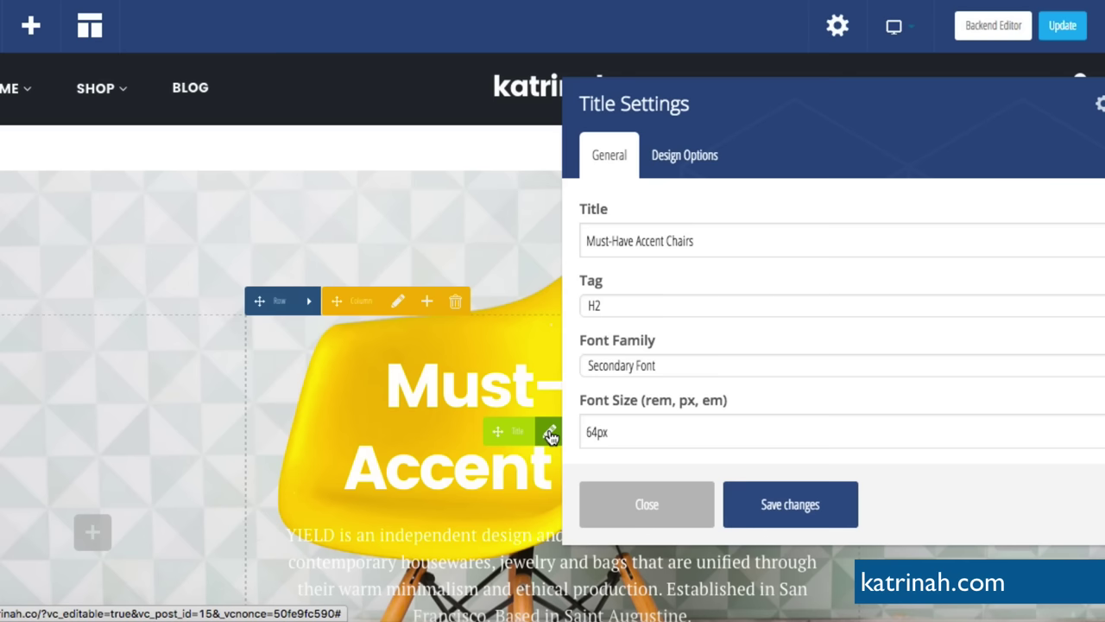
pyautogui.tripleClick(601, 241)
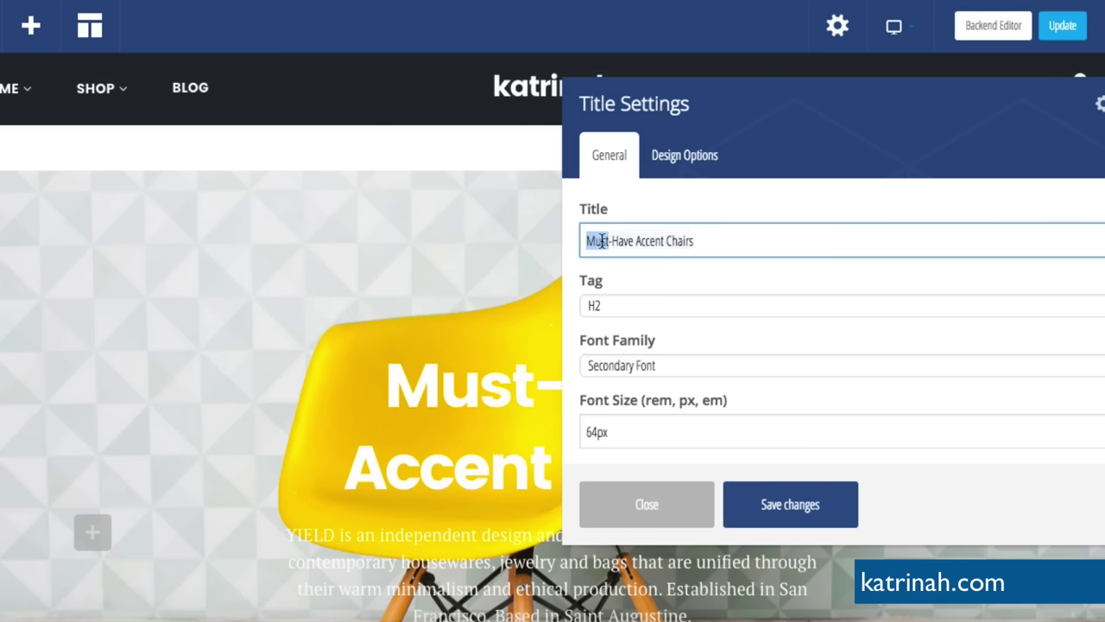
pyautogui.click(603, 309)
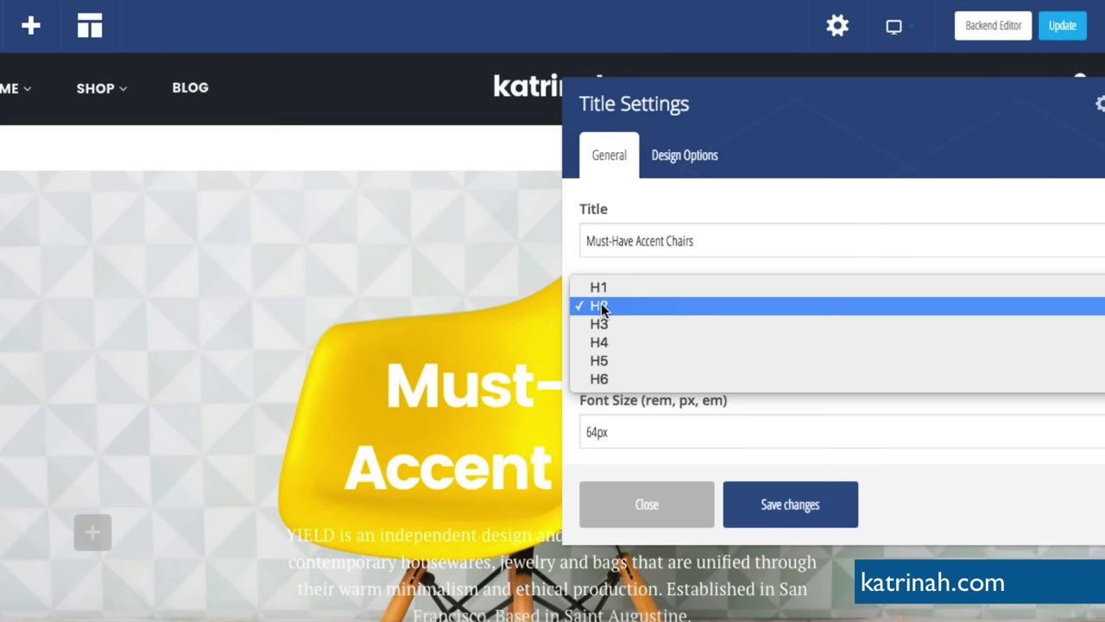
pyautogui.click(734, 203)
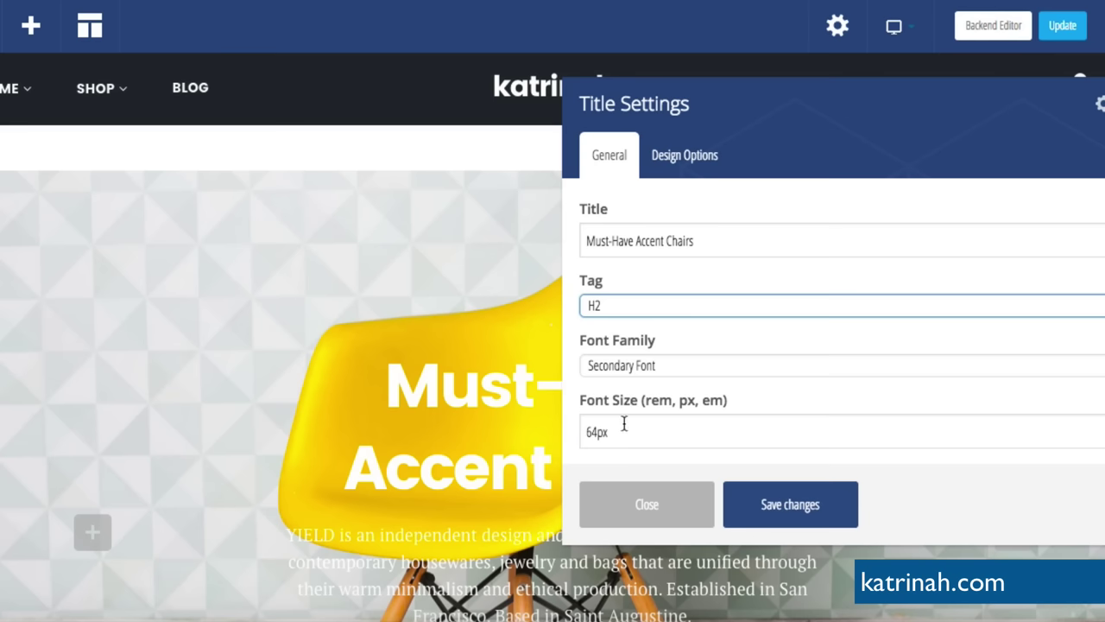
pyautogui.scroll(-4, 751, 347)
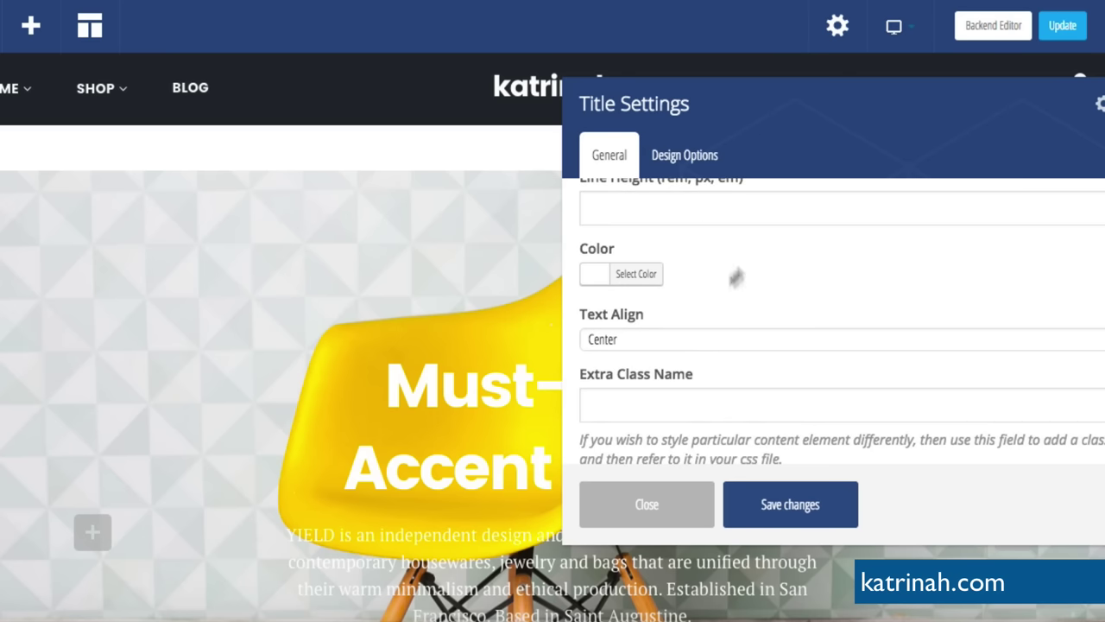
pyautogui.click(795, 508)
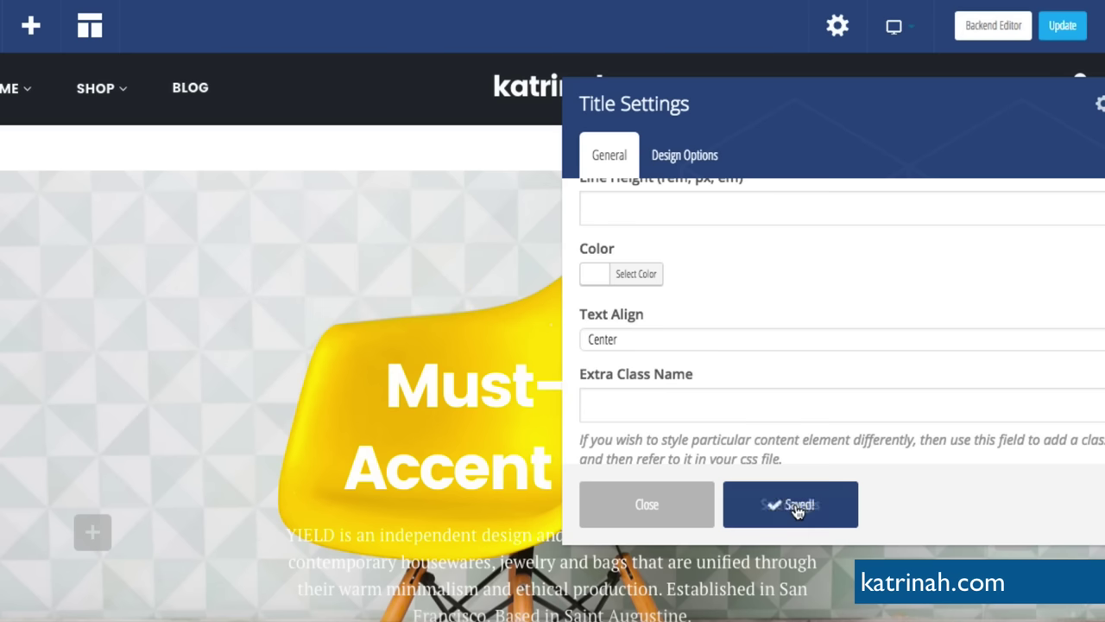
pyautogui.click(646, 506)
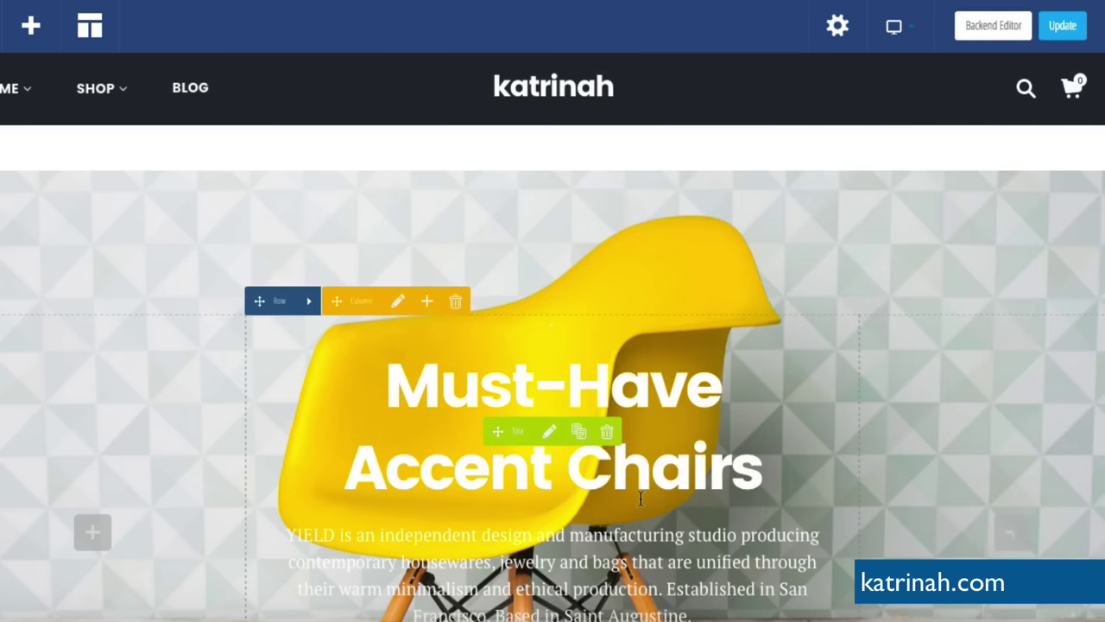
# - Open the settings of the paragraph text block below the Must-Have Accent Chairs heading and review its text in visual and HTML views
pyautogui.scroll(-3, 640, 498)
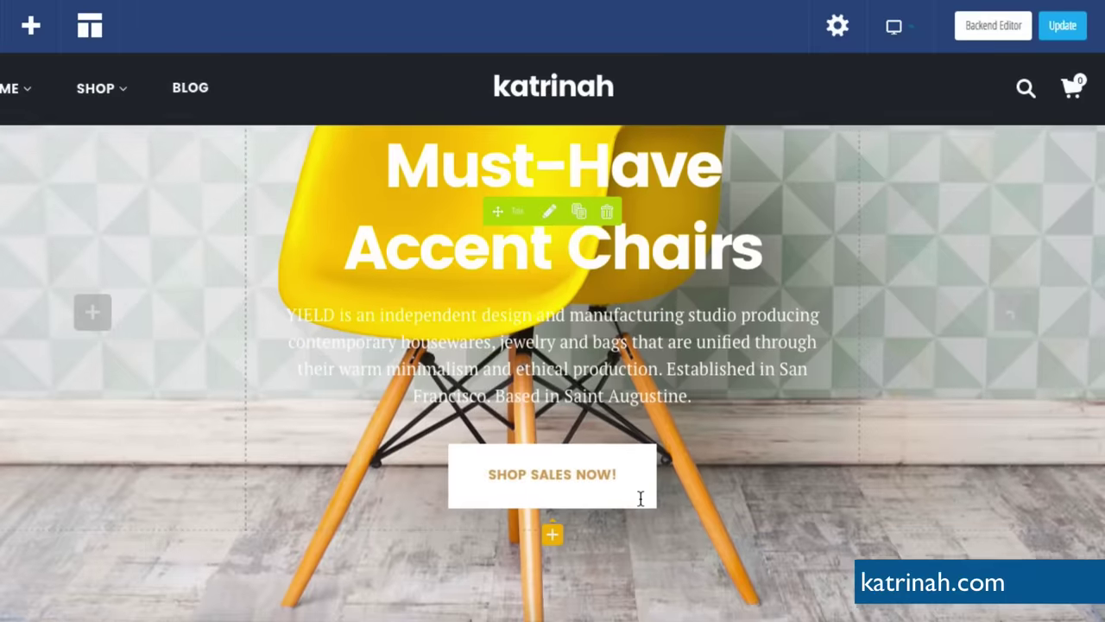
pyautogui.moveTo(395, 360)
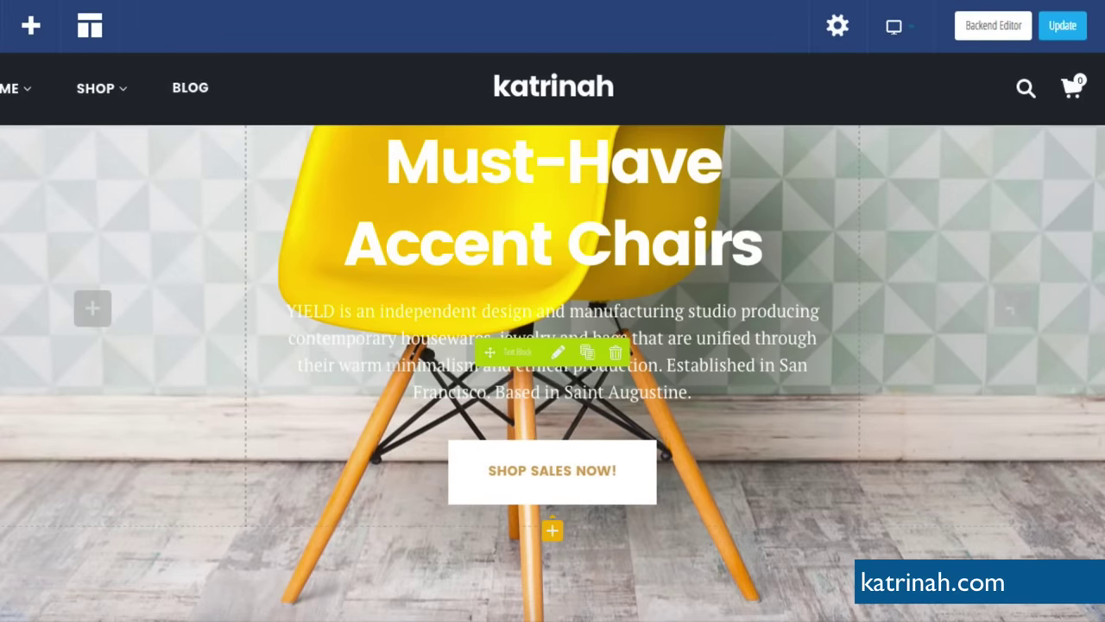
pyautogui.click(558, 356)
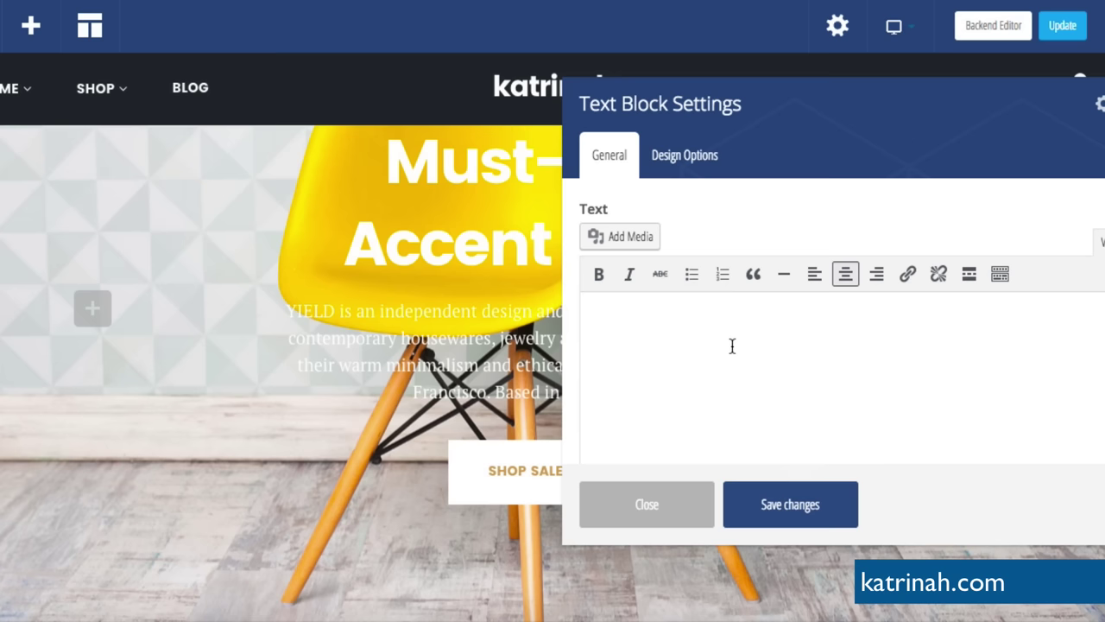
pyautogui.hotkey('ctrl', 'a')
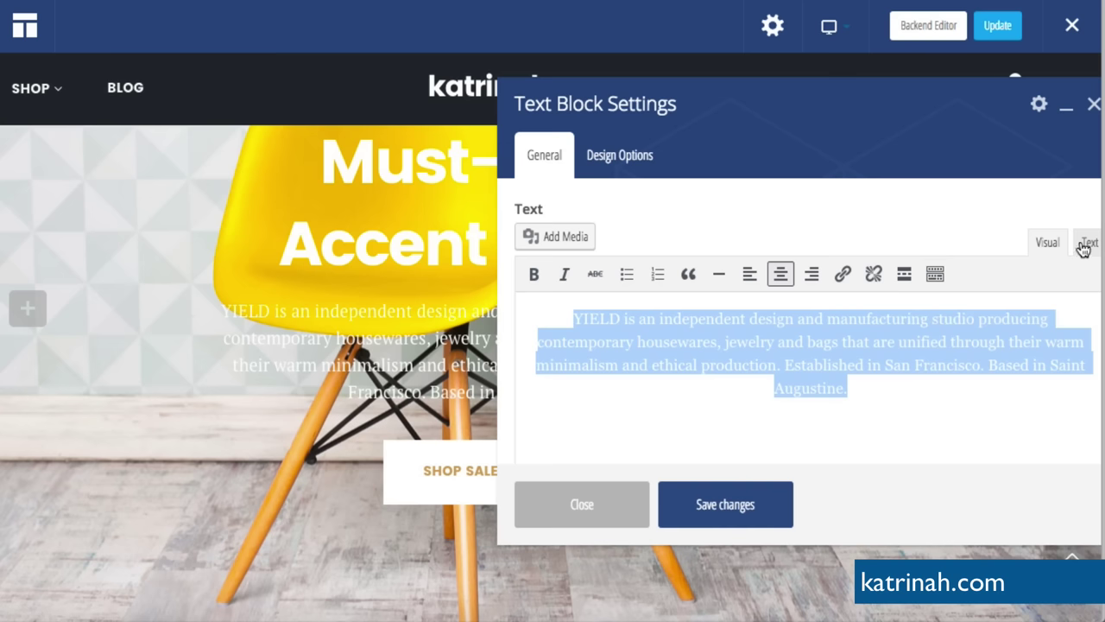
pyautogui.click(1087, 243)
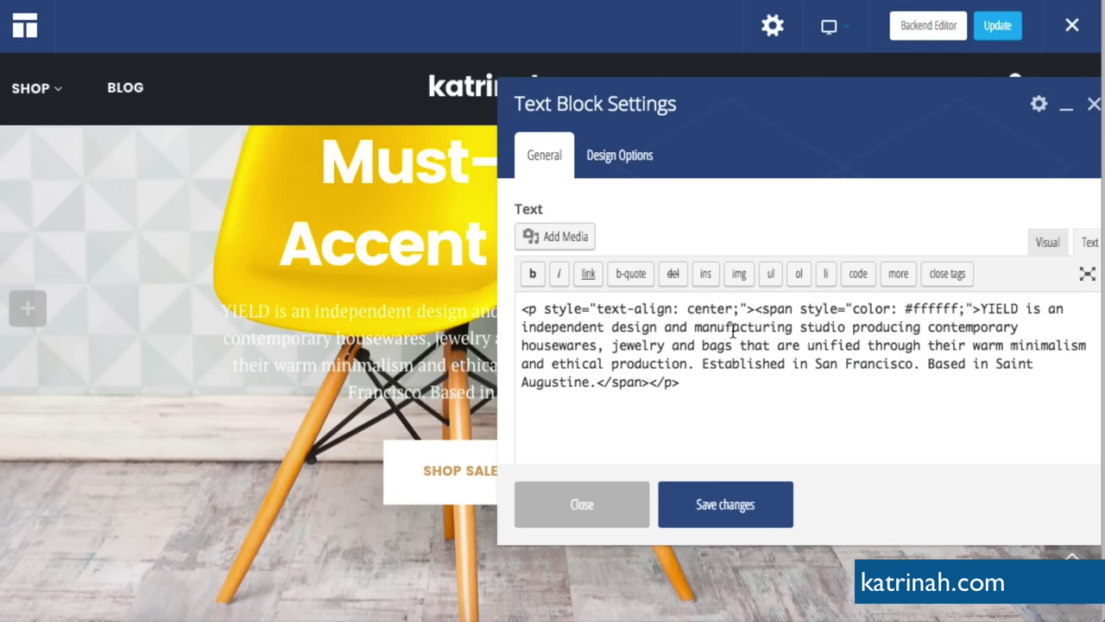
pyautogui.click(1045, 242)
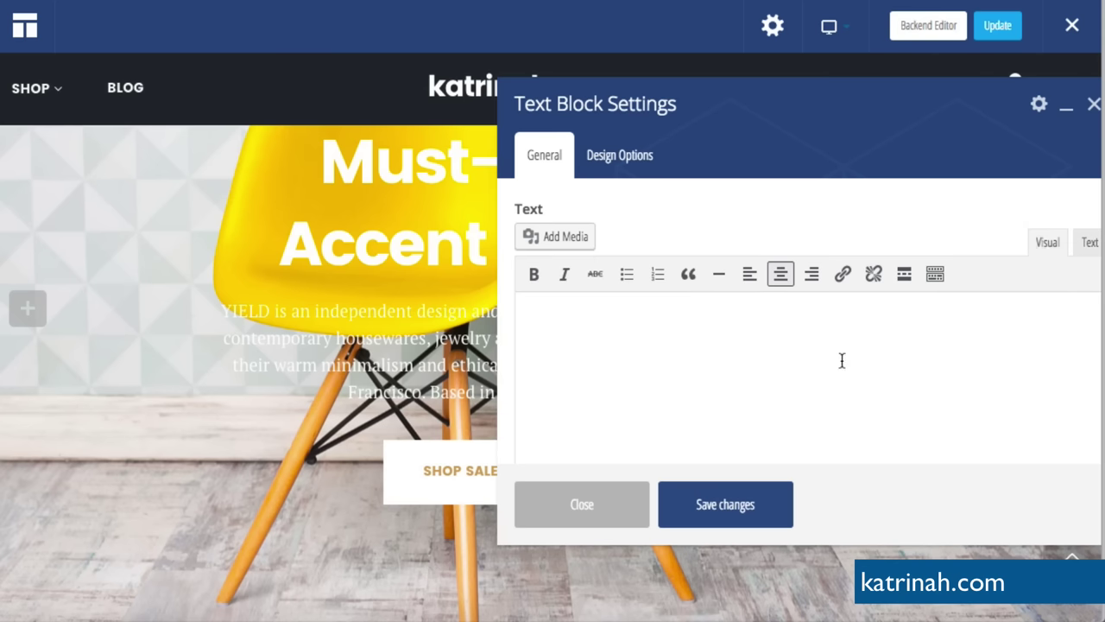
# - Try black on the whole paragraph, set its text color back to white, and close the text block settings without saving
pyautogui.hotkey('ctrl', 'a')
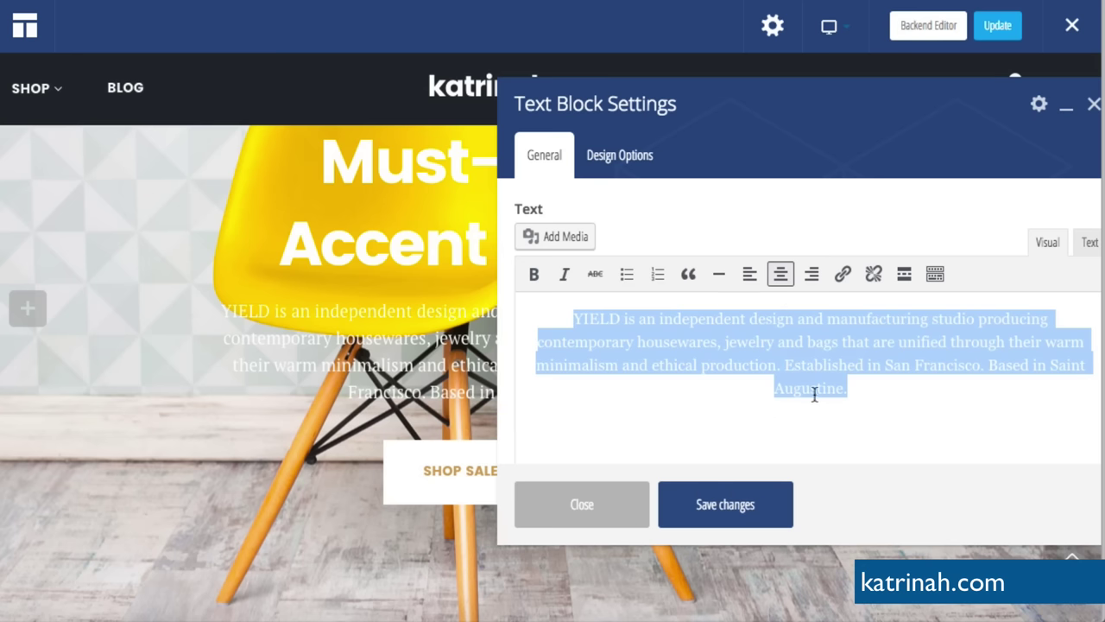
pyautogui.click(934, 275)
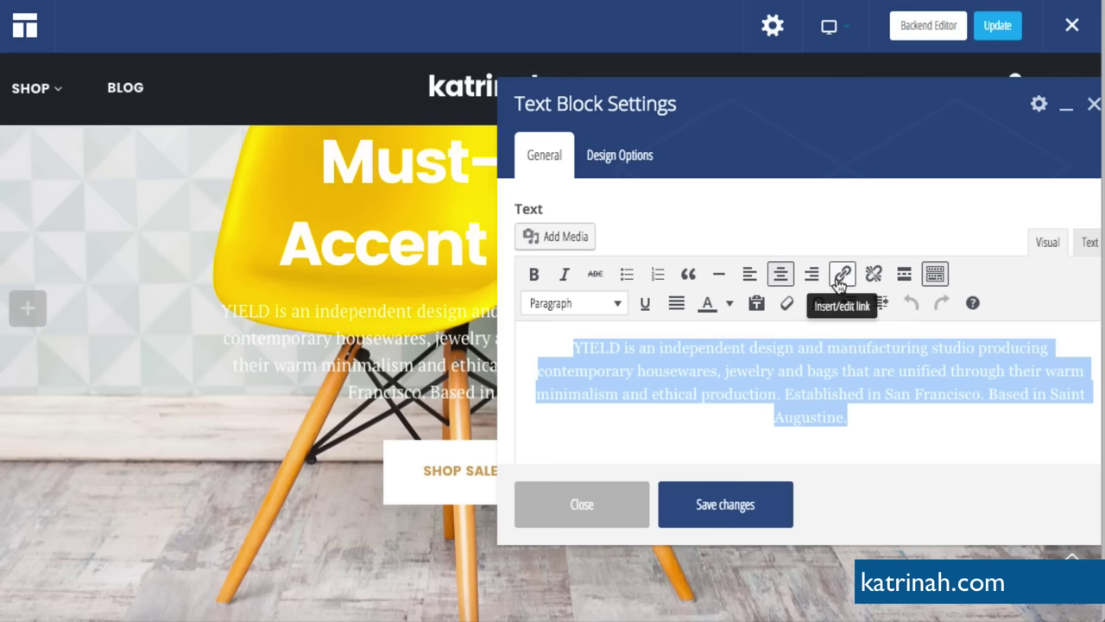
pyautogui.click(730, 304)
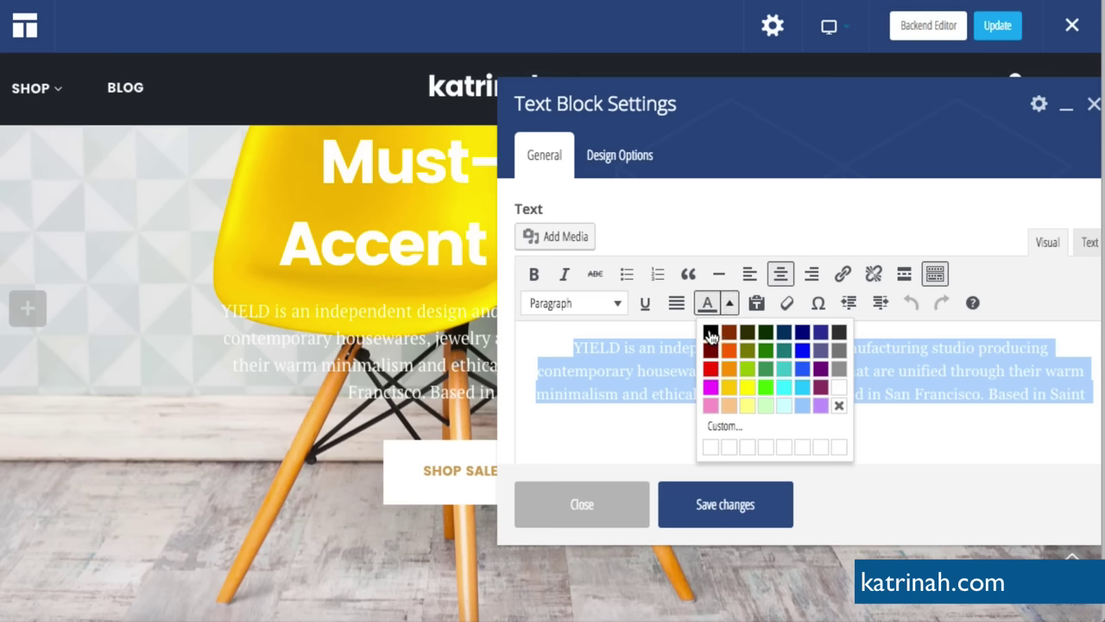
pyautogui.click(710, 333)
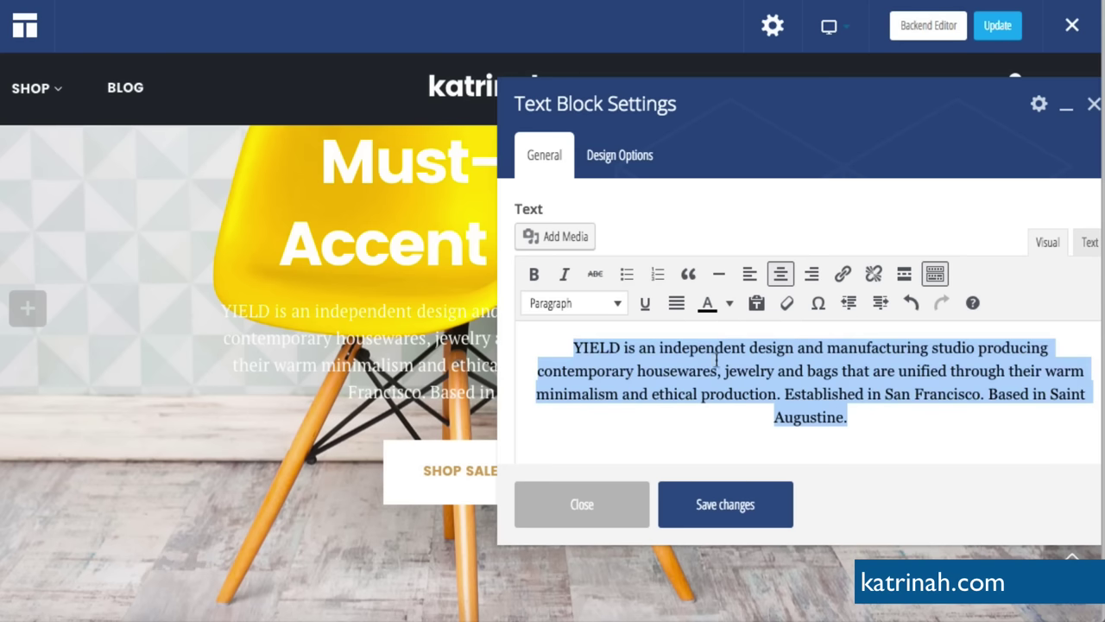
pyautogui.click(730, 303)
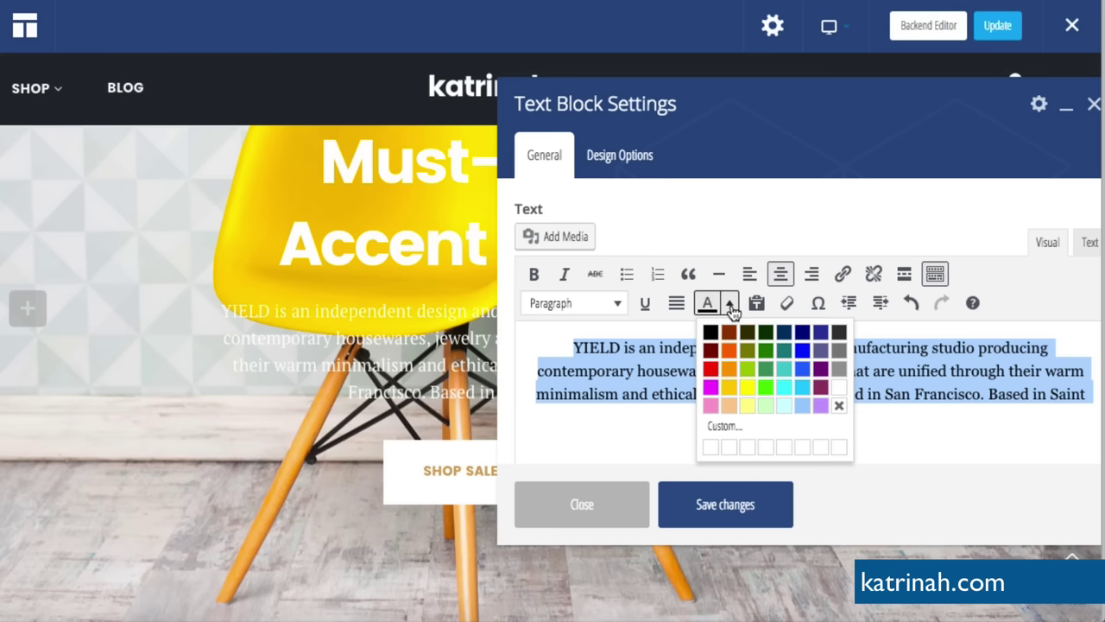
pyautogui.click(844, 395)
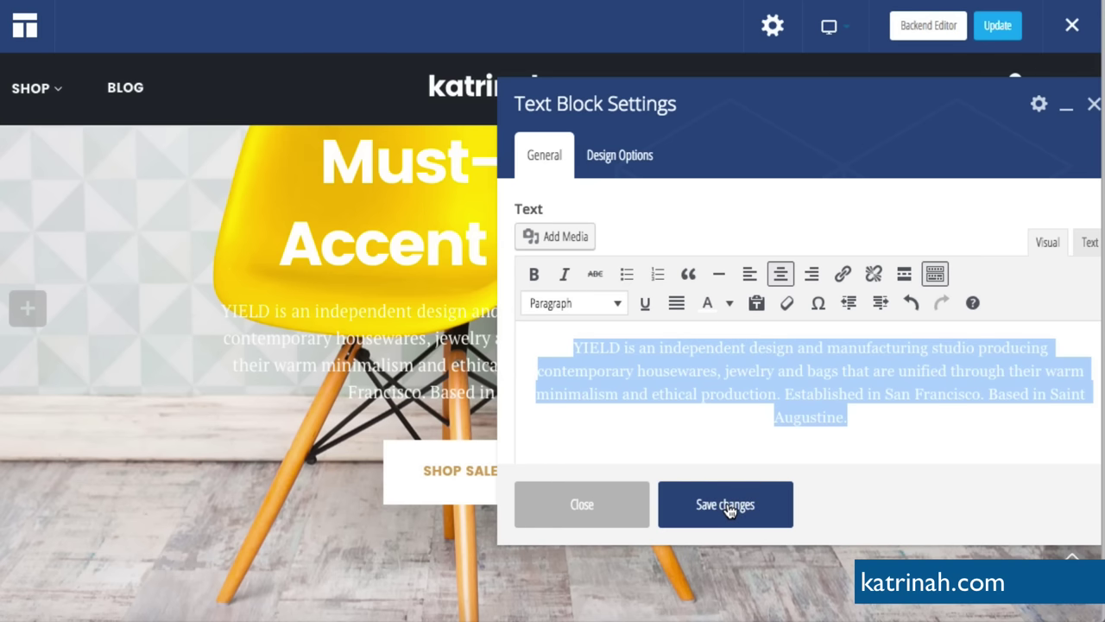
pyautogui.click(584, 507)
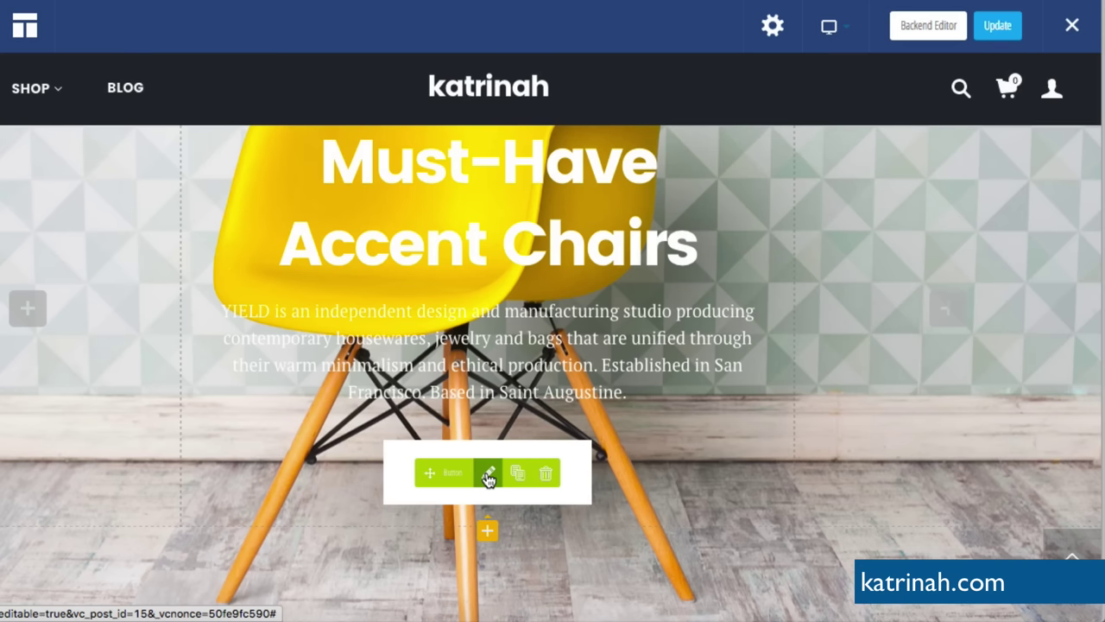
# - Review the general and design options of the Shop Sales Now! button, including its text, link and style, and close its settings
pyautogui.click(487, 475)
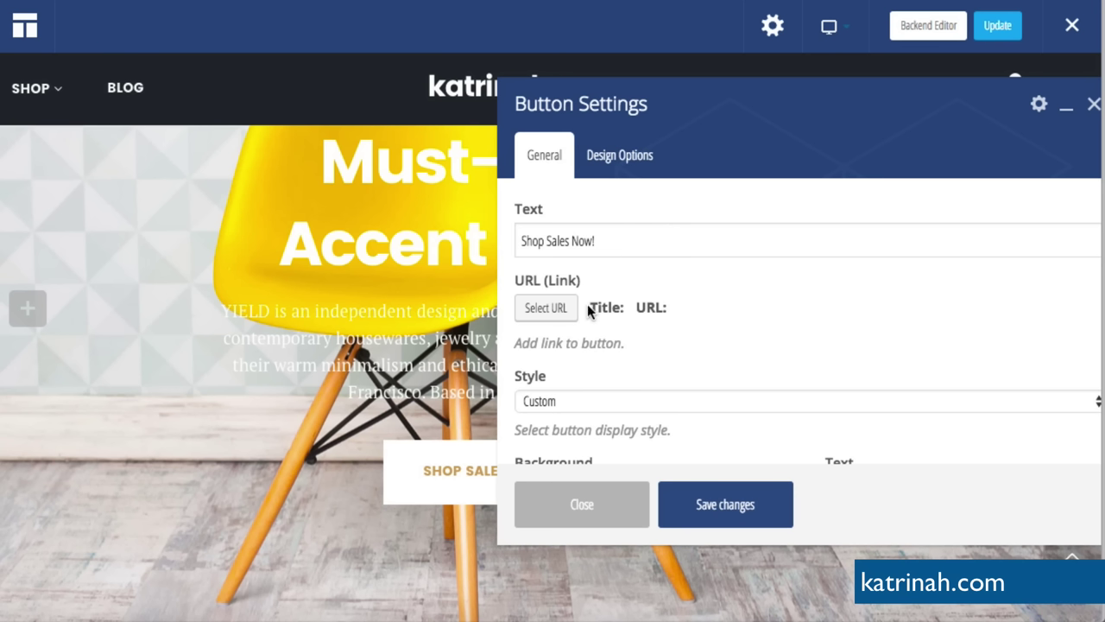
pyautogui.click(631, 165)
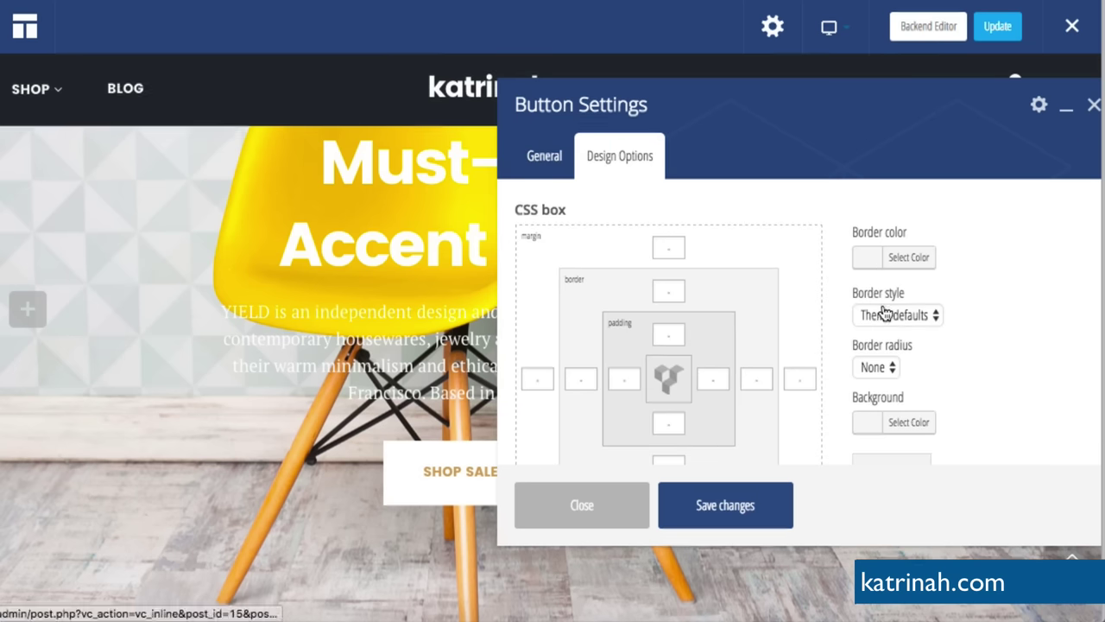
pyautogui.click(539, 164)
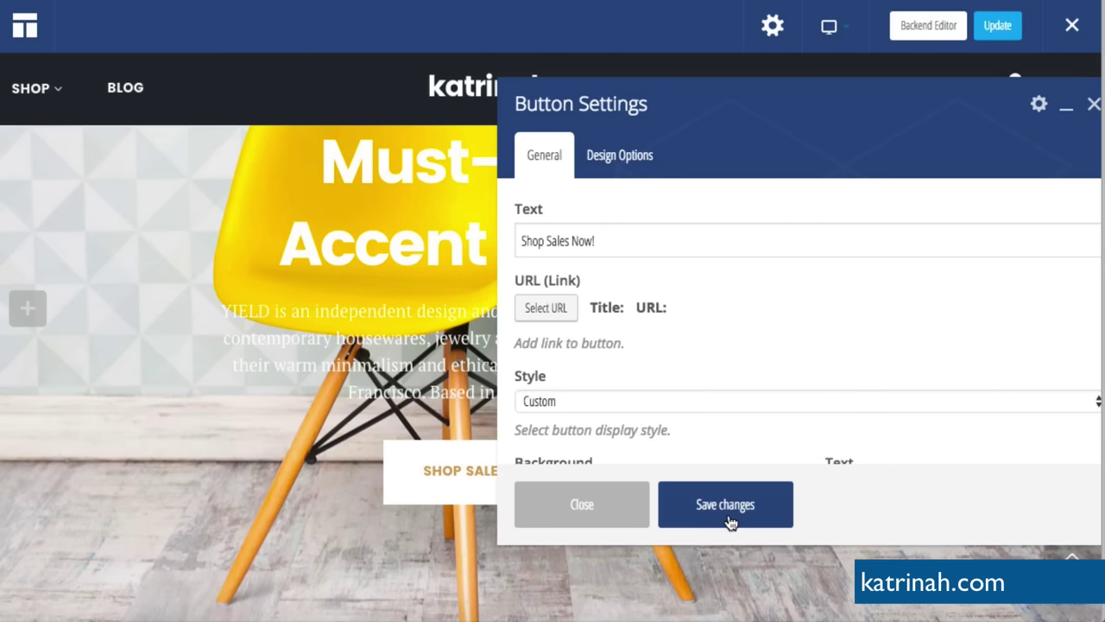
pyautogui.click(560, 516)
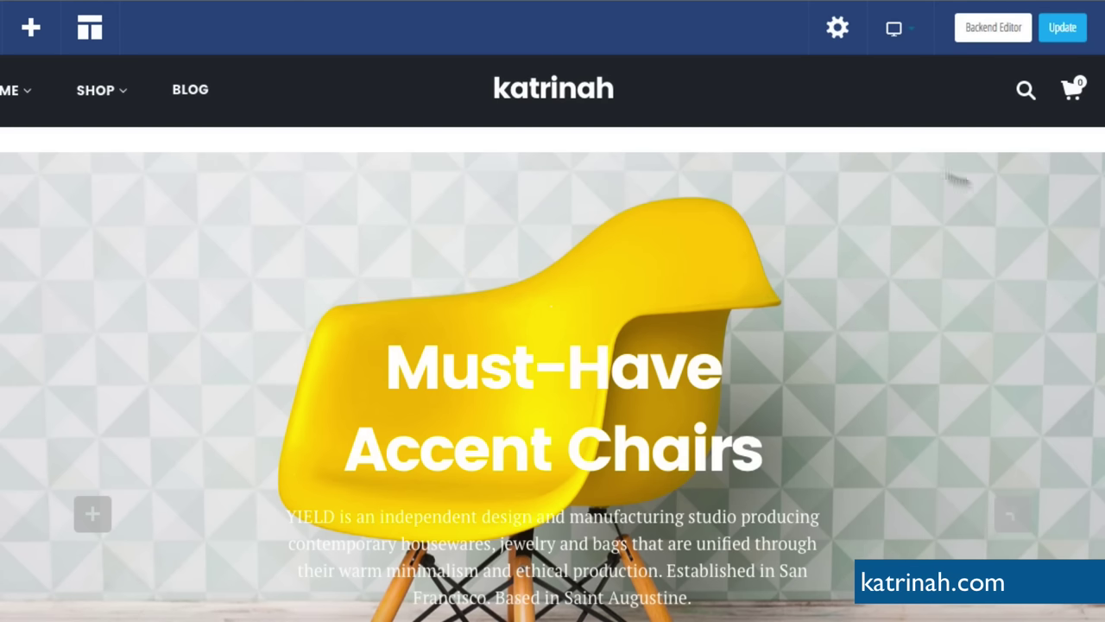
# - Update the home page with the section changes and look over the published page
pyautogui.click(1064, 33)
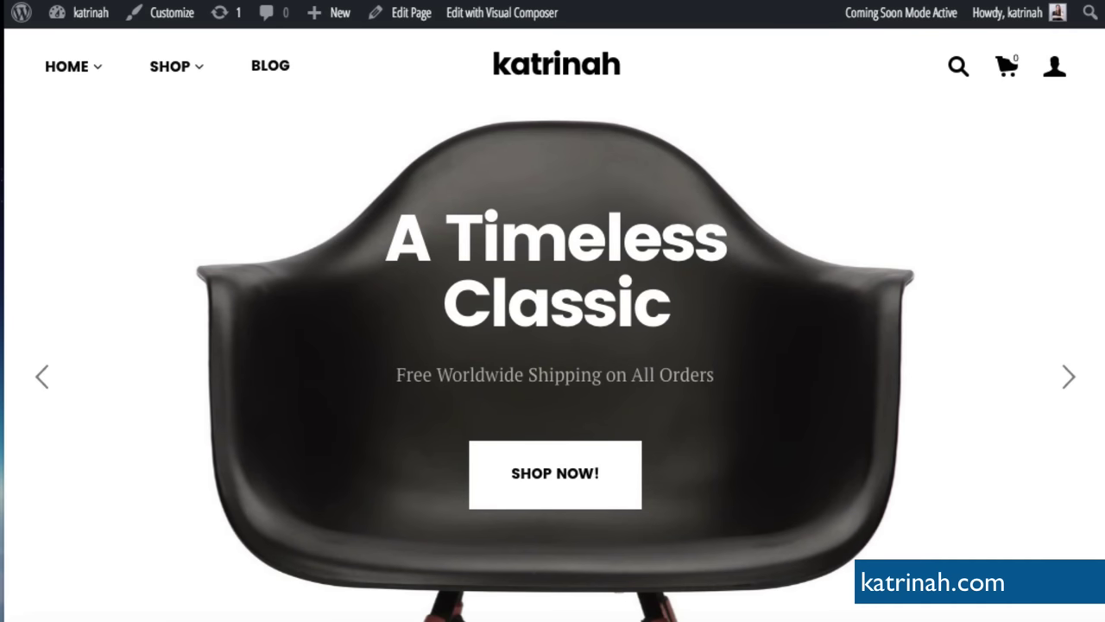
pyautogui.scroll(-3, 306, 335)
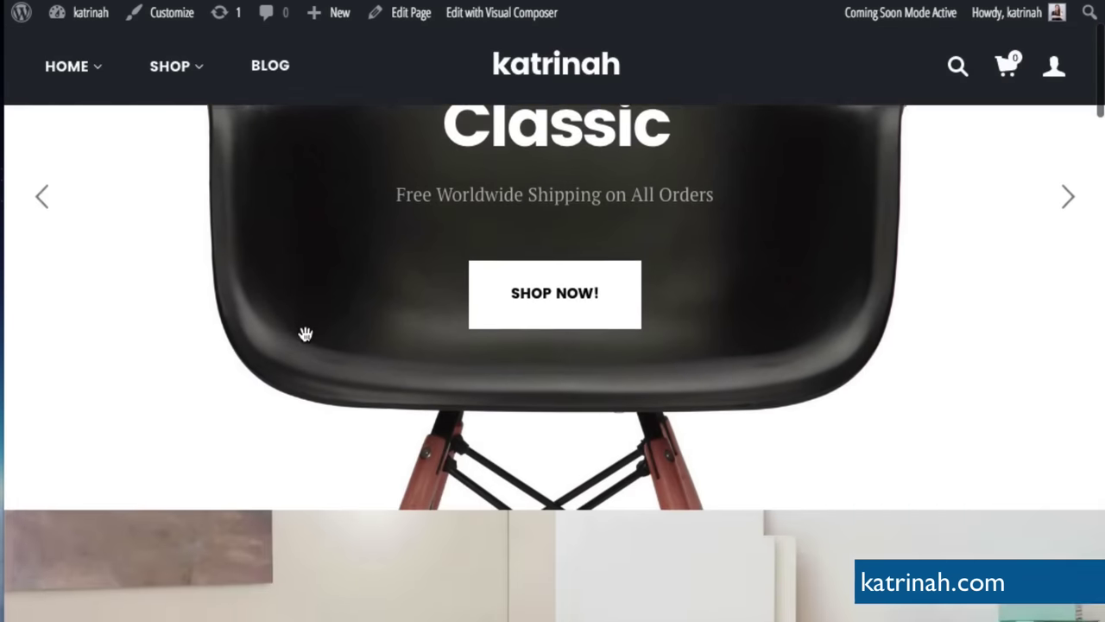
# - Examine the live home page, especially the product row between the accent chairs banner and the Merchandiser Studio section
pyautogui.scroll(-10, 305, 335)
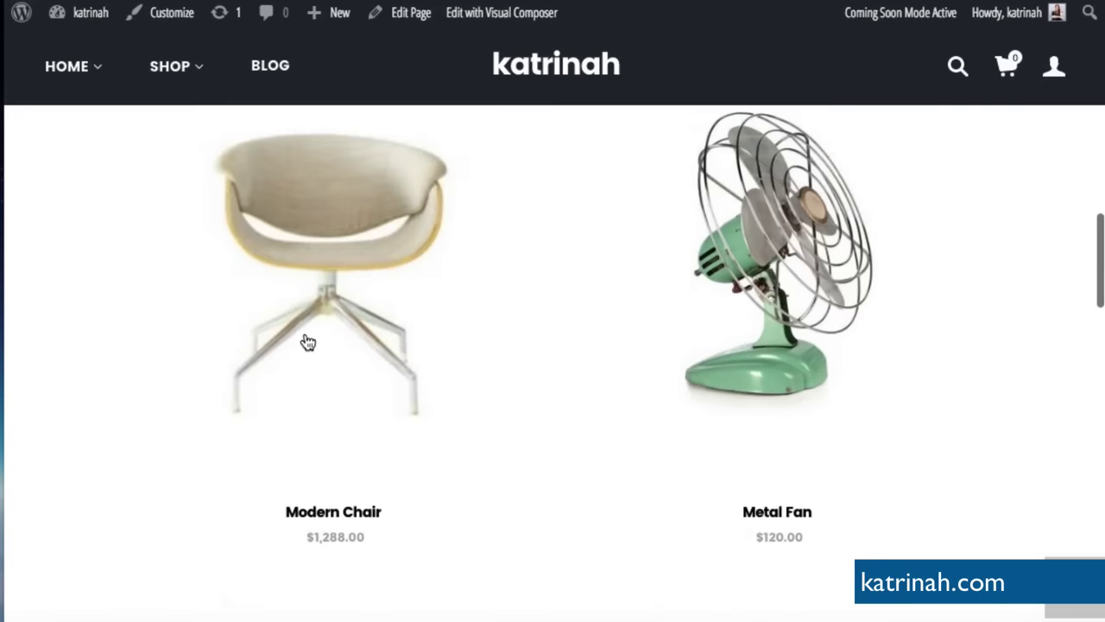
pyautogui.scroll(-10, 306, 339)
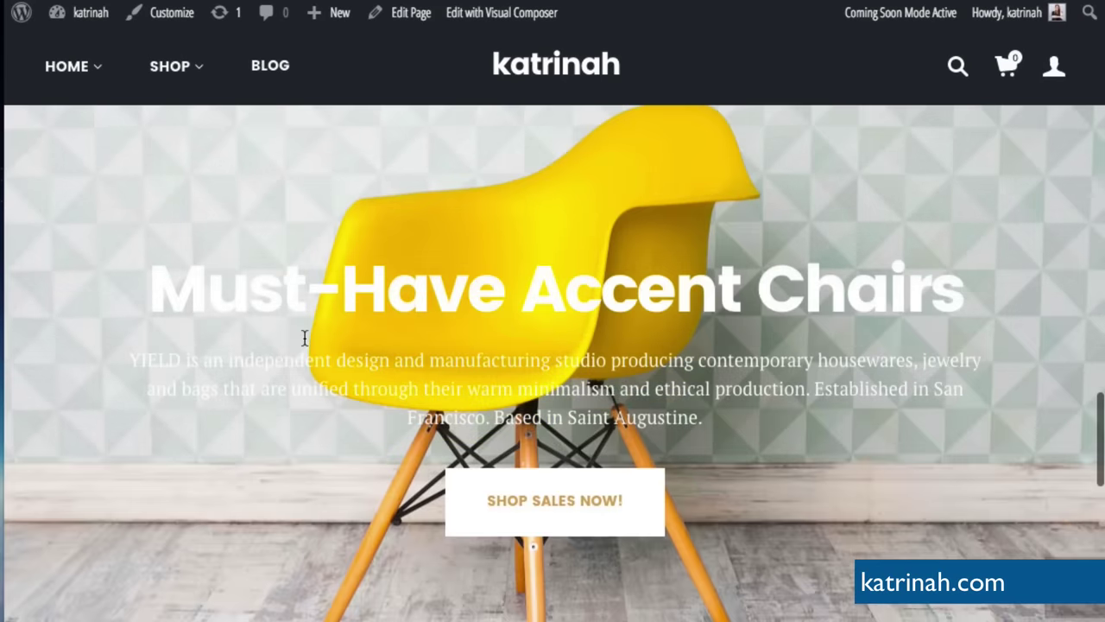
pyautogui.scroll(-10, 304, 338)
pyautogui.scroll(3, 305, 345)
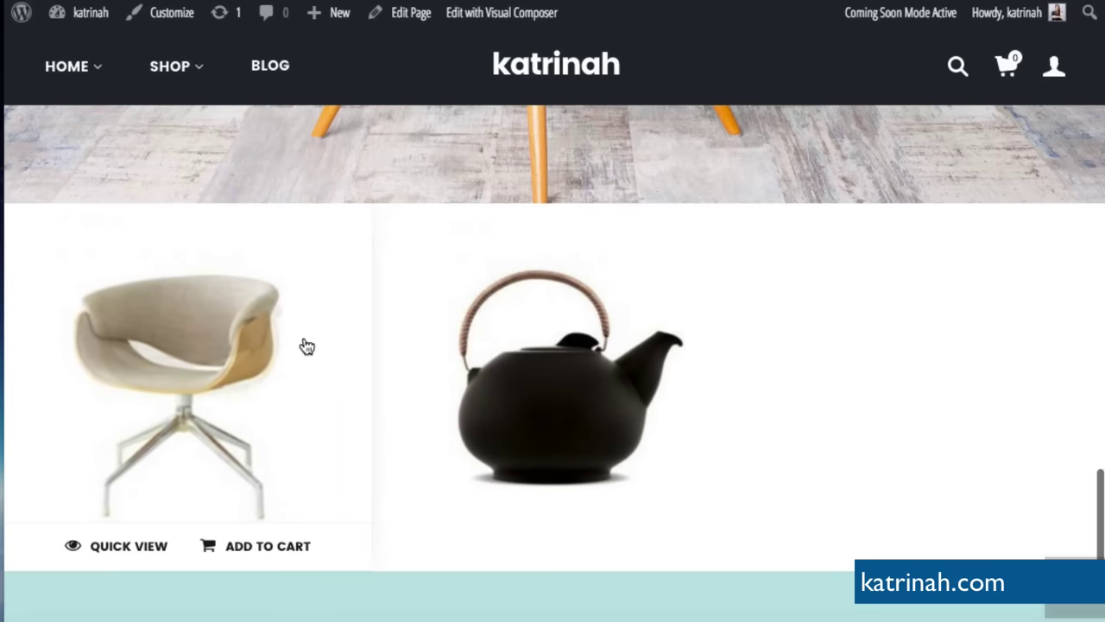
pyautogui.moveTo(514, 440)
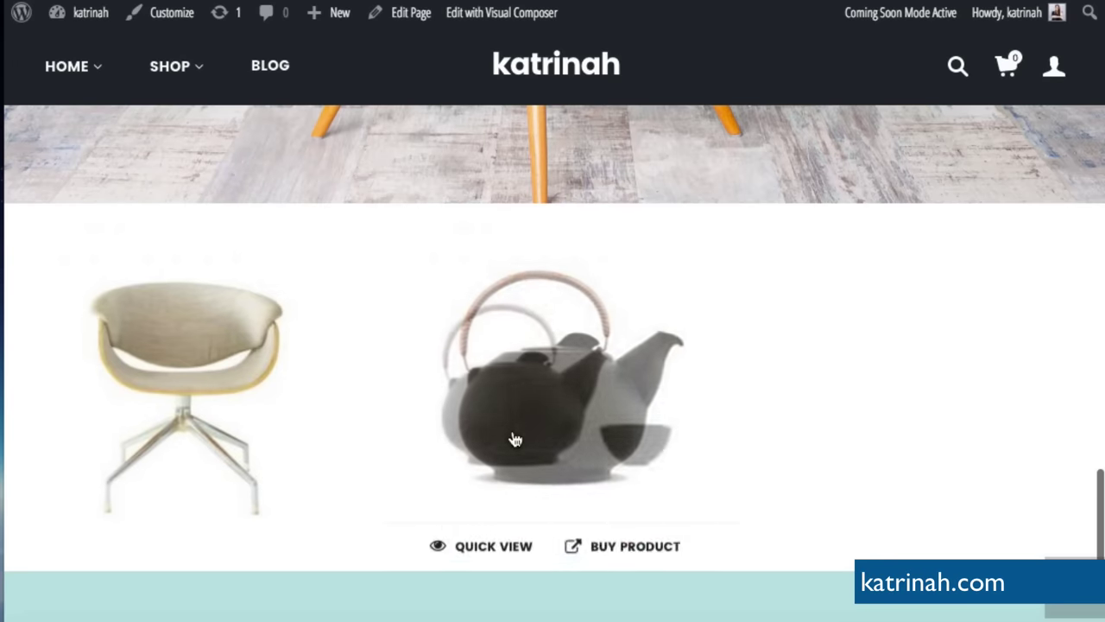
pyautogui.scroll(-5, 513, 439)
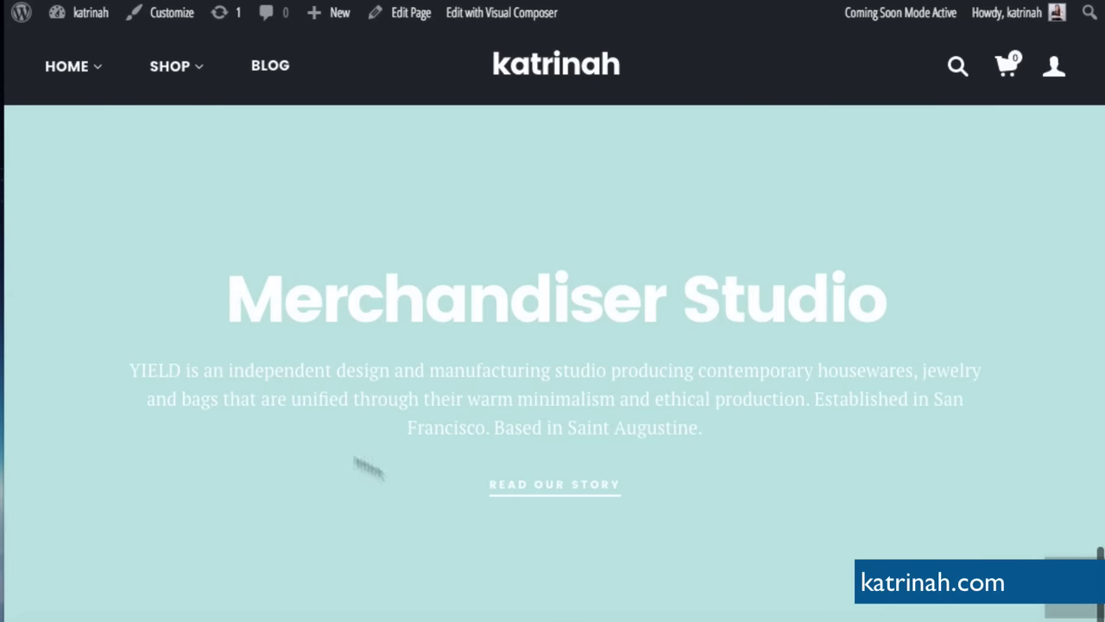
pyautogui.scroll(5, 613, 450)
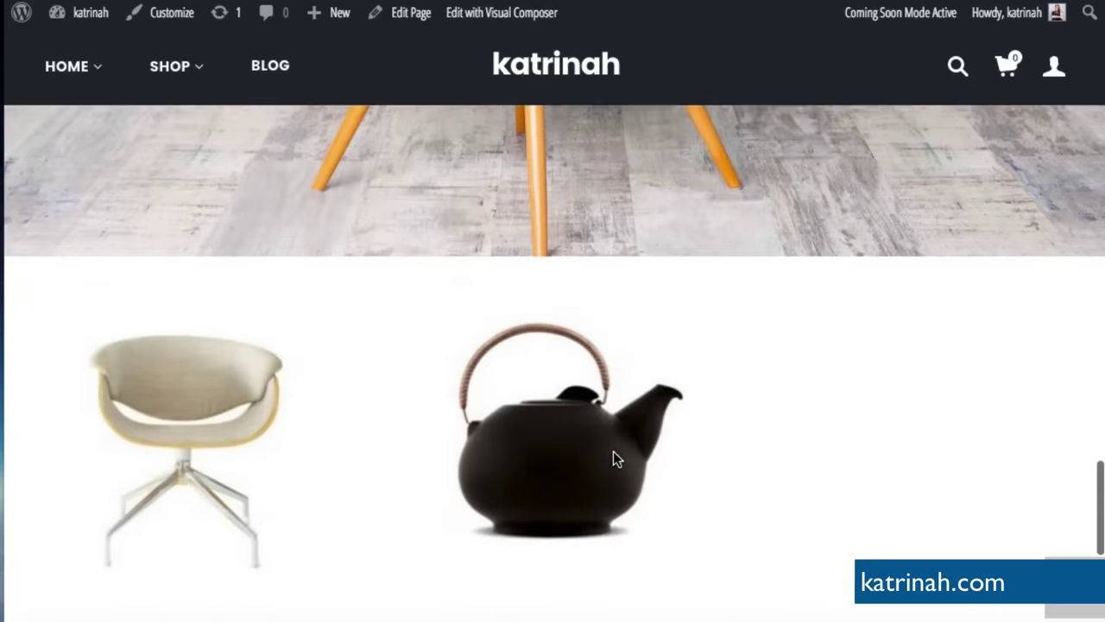
pyautogui.scroll(-2, 613, 451)
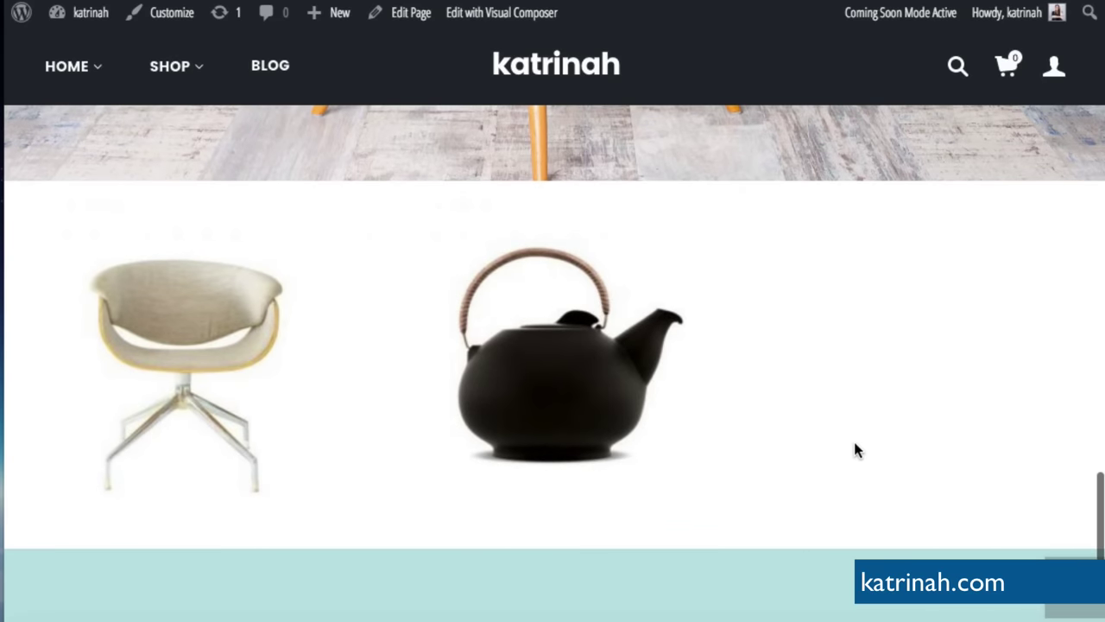
# - Open the home page in Visual Composer and open the settings of the custom product list below the accent chairs banner
pyautogui.click(492, 13)
pyautogui.scroll(-10, 485, 318)
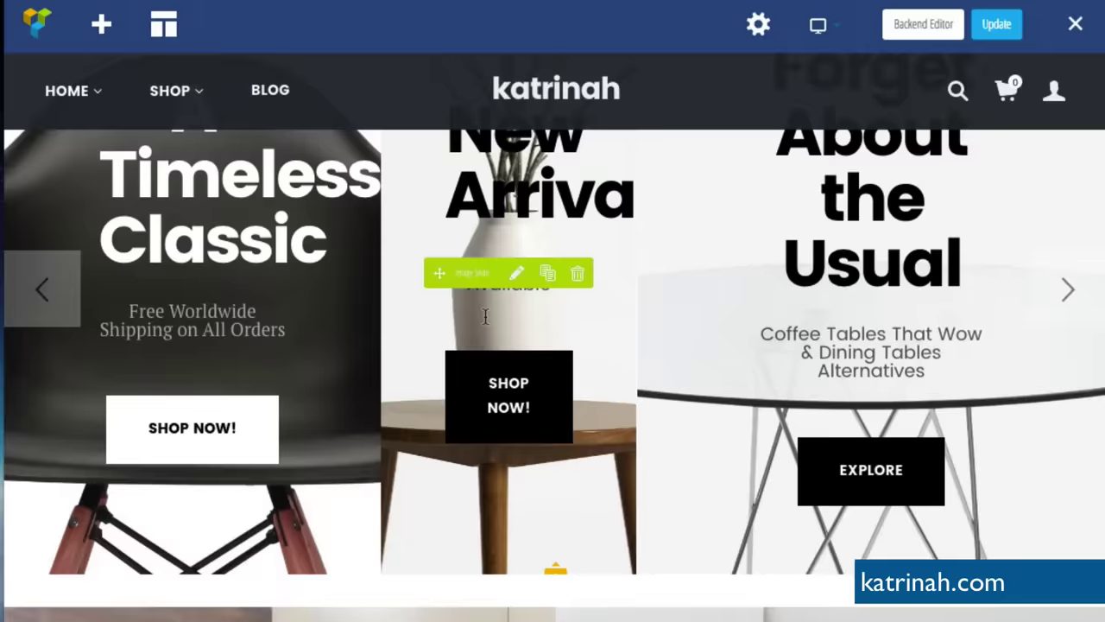
pyautogui.scroll(-10, 485, 318)
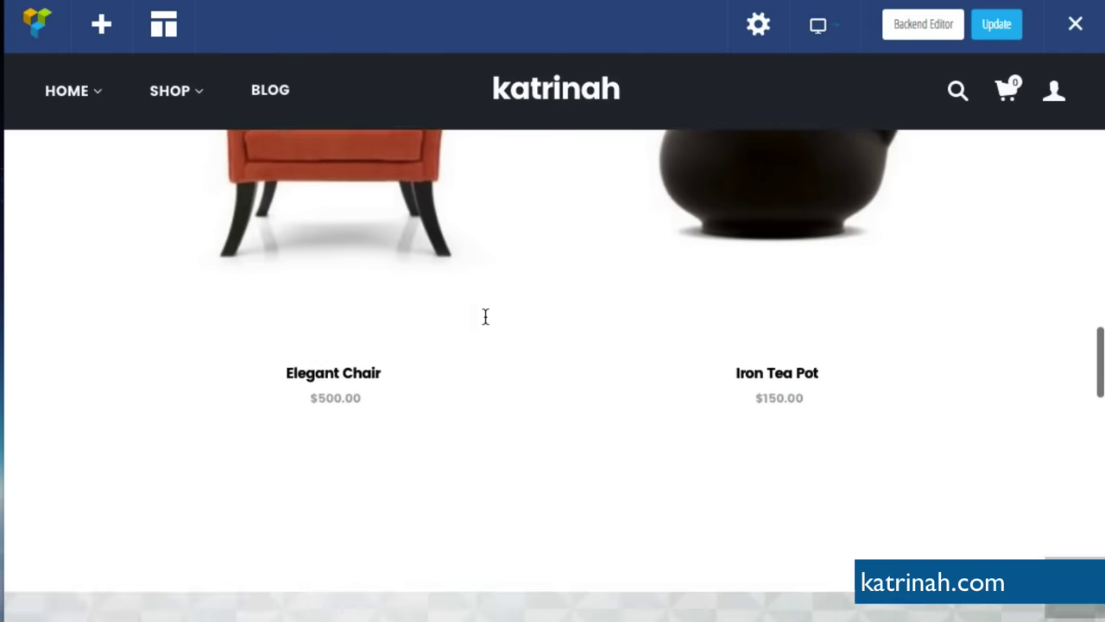
pyautogui.scroll(-2, 483, 316)
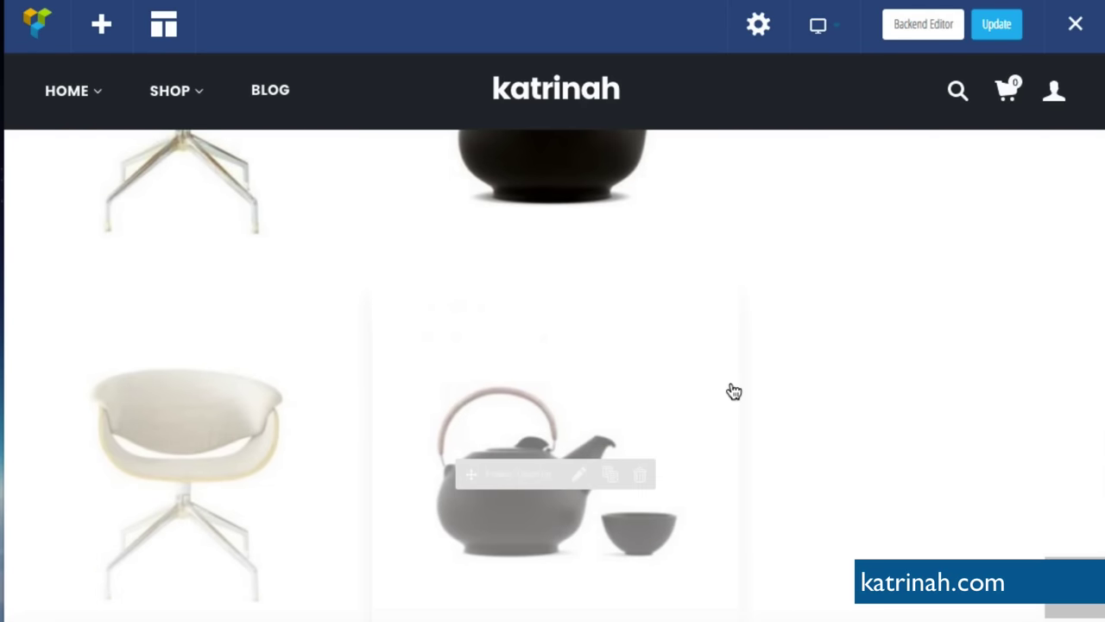
pyautogui.scroll(-2, 733, 389)
pyautogui.scroll(2, 733, 389)
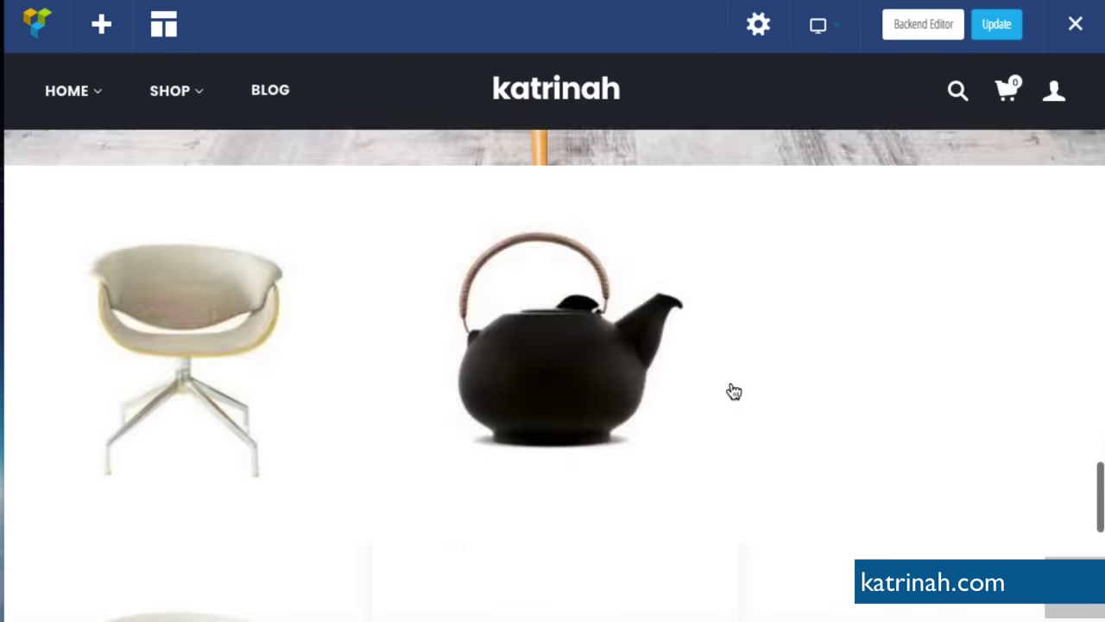
pyautogui.scroll(4, 661, 311)
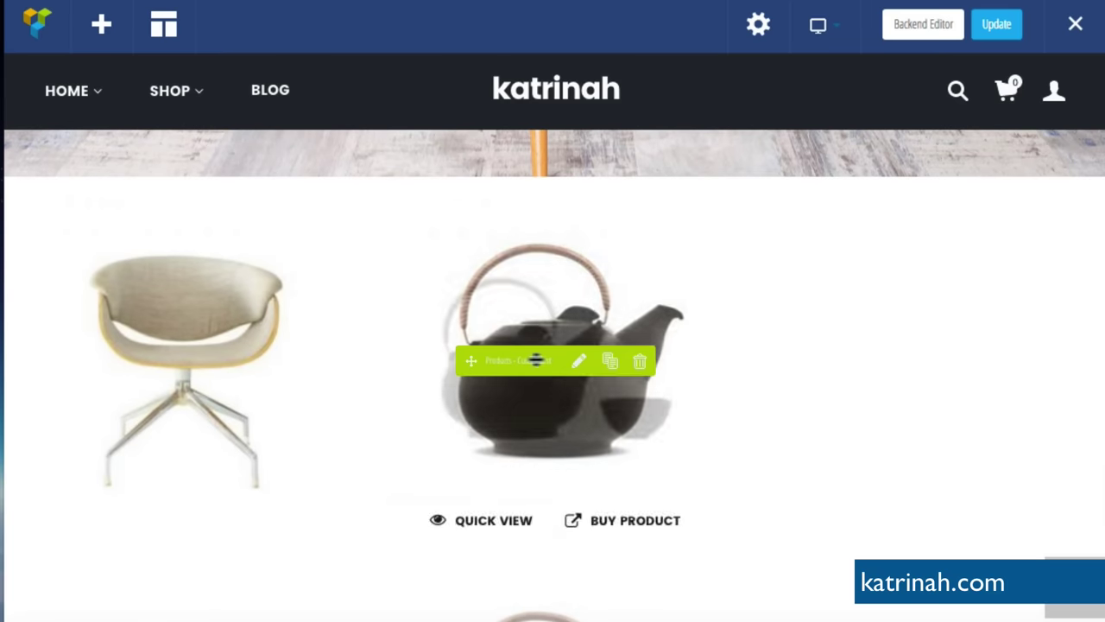
pyautogui.click(580, 364)
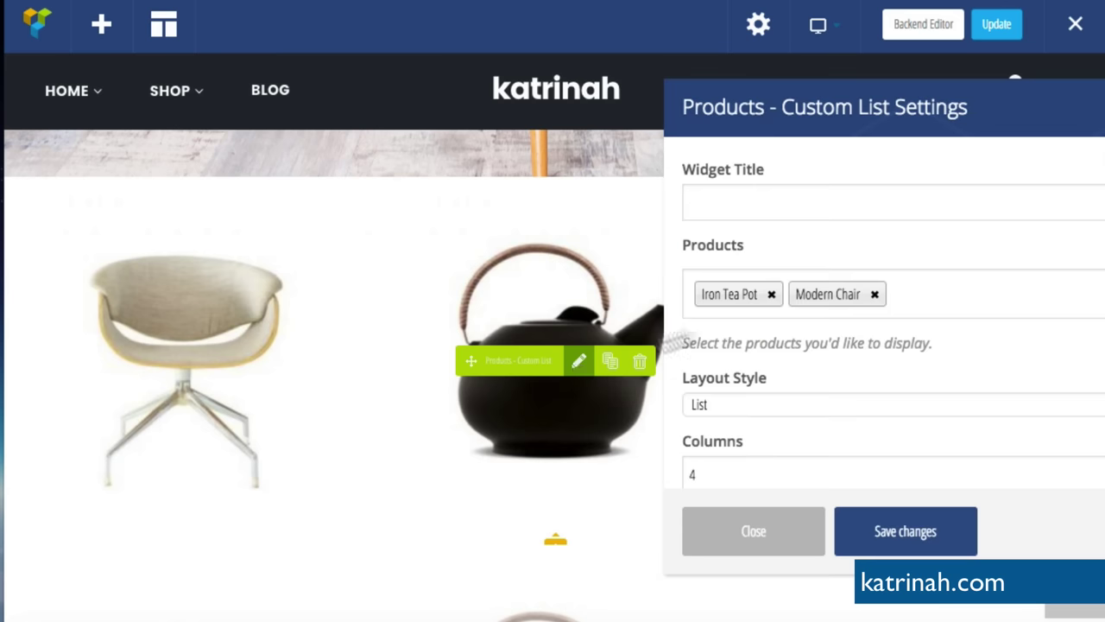
# - Add Elegant Chair to the products in the custom list, then save the changes and close the settings
pyautogui.scroll(-4, 780, 399)
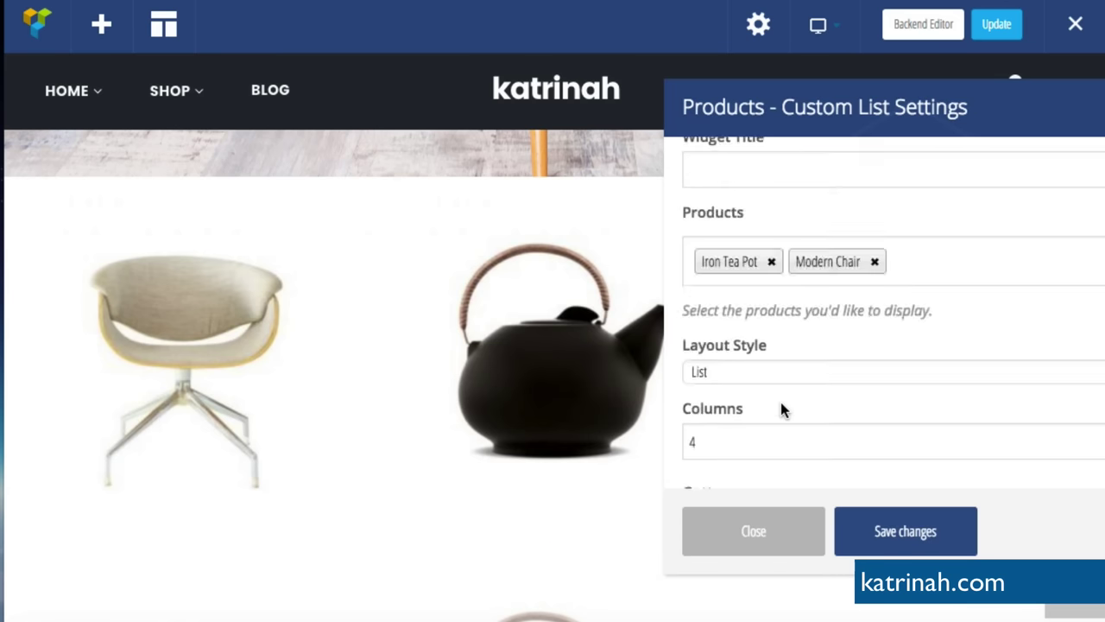
pyautogui.scroll(-1, 746, 390)
pyautogui.scroll(-2, 748, 390)
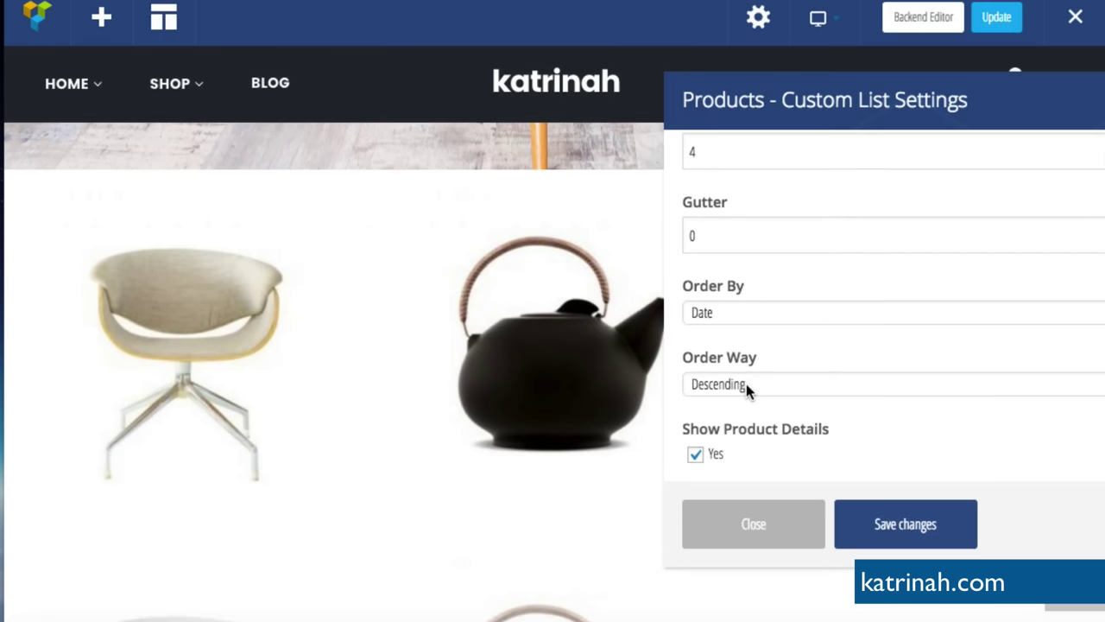
pyautogui.scroll(5, 747, 390)
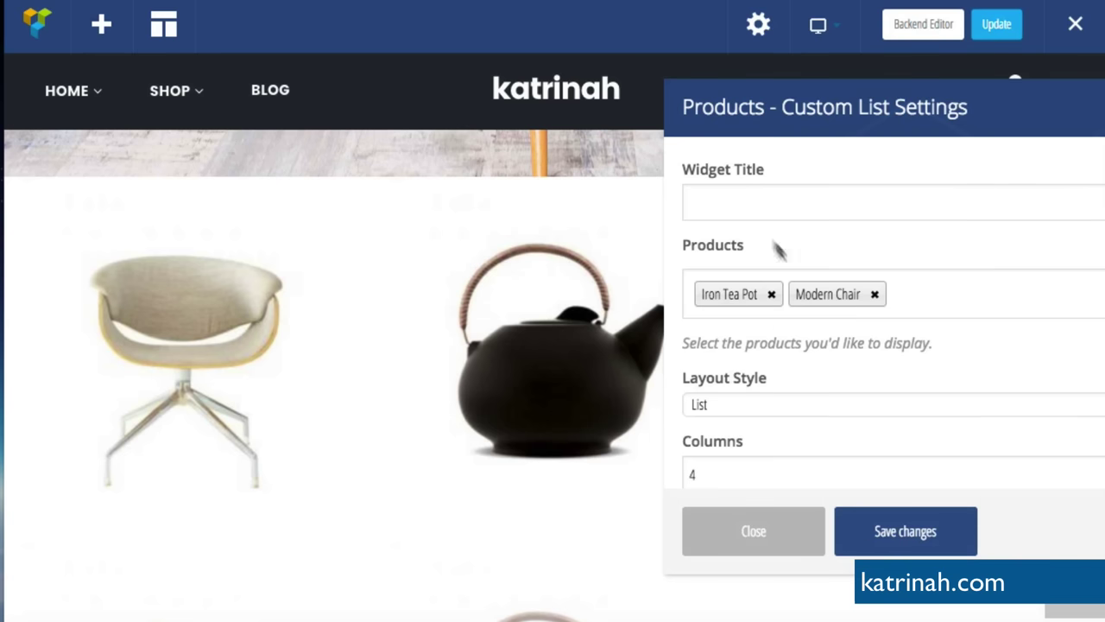
pyautogui.click(920, 298)
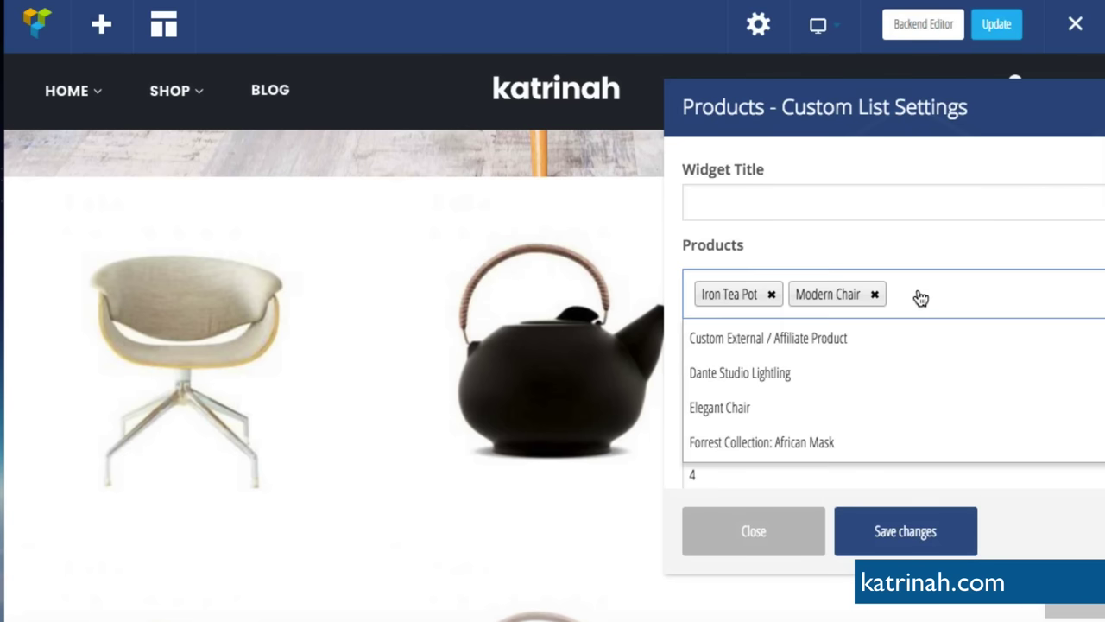
pyautogui.click(708, 411)
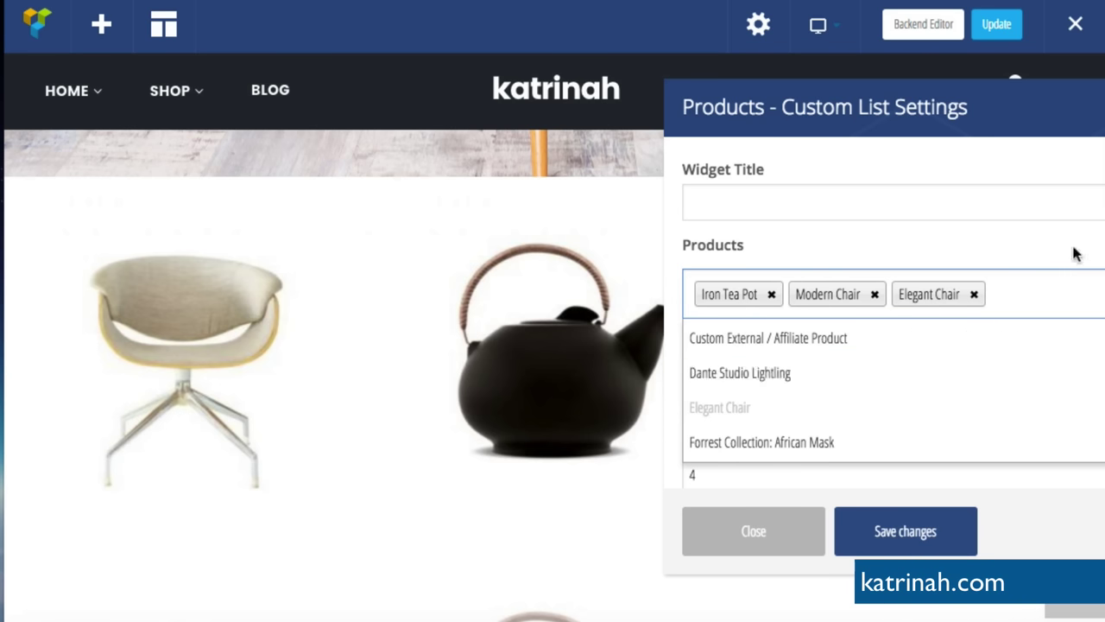
pyautogui.click(868, 485)
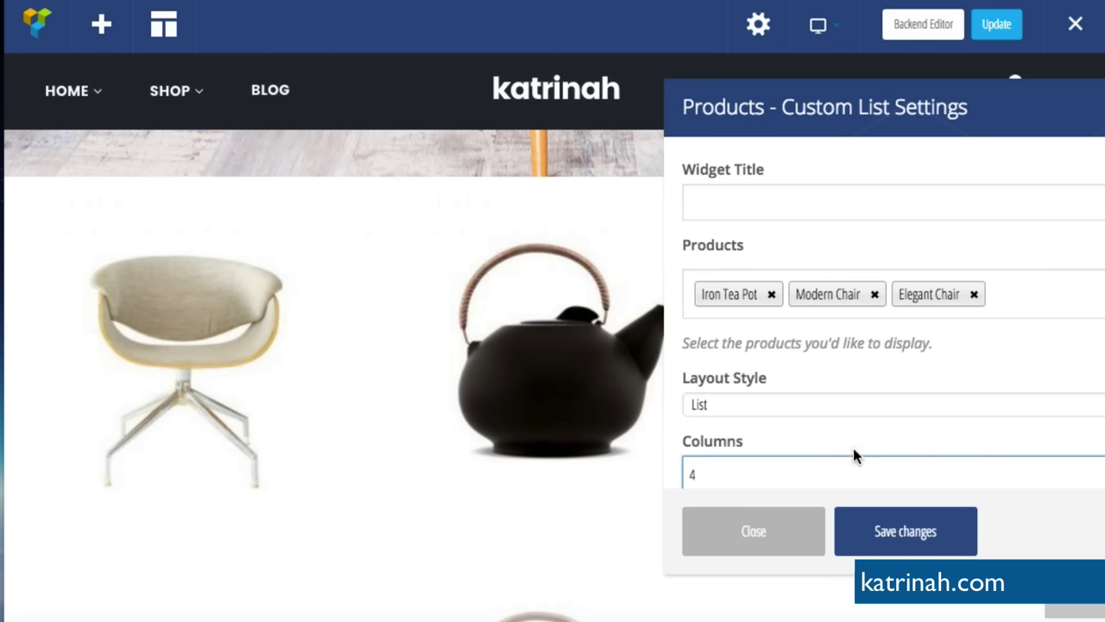
pyautogui.scroll(-3, 852, 455)
pyautogui.scroll(-1, 850, 445)
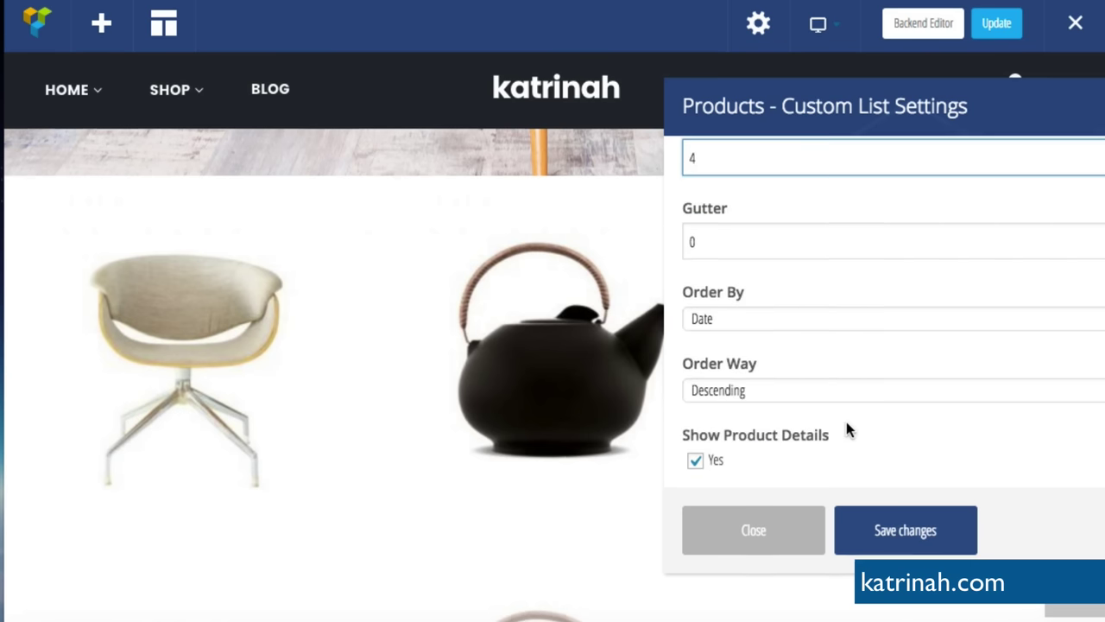
pyautogui.click(850, 539)
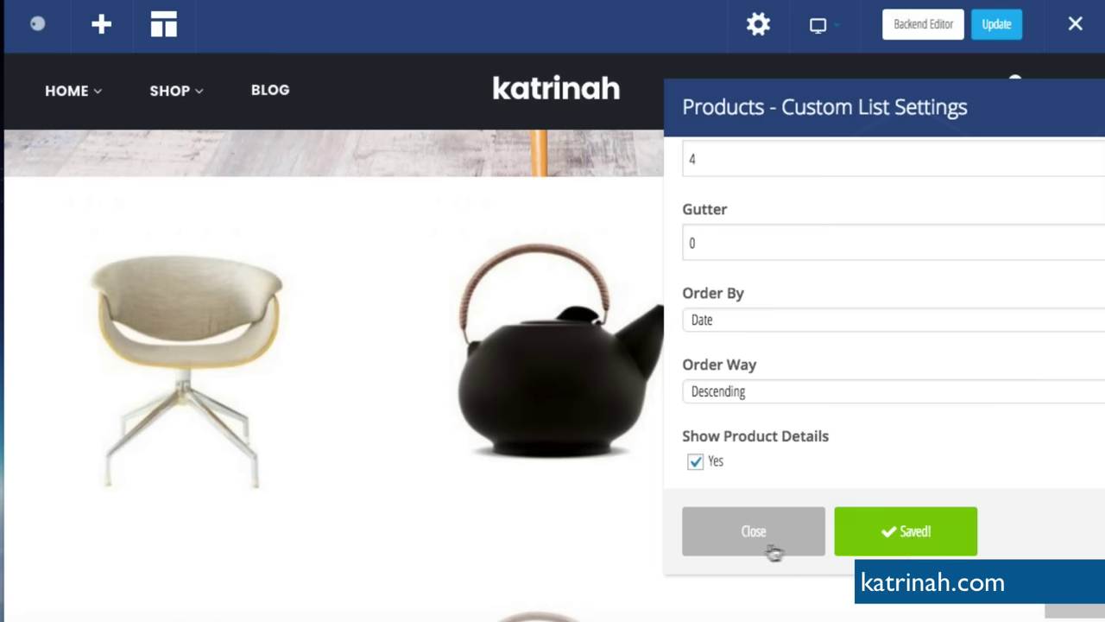
pyautogui.click(734, 532)
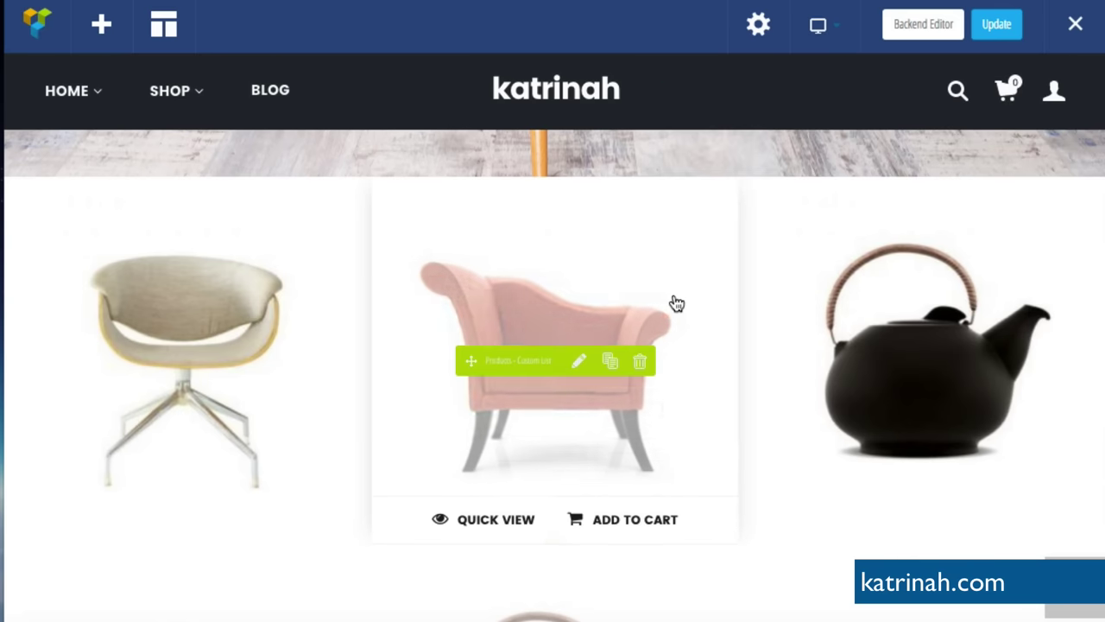
# - Update the home page to publish the edited product list
pyautogui.scroll(-3, 642, 462)
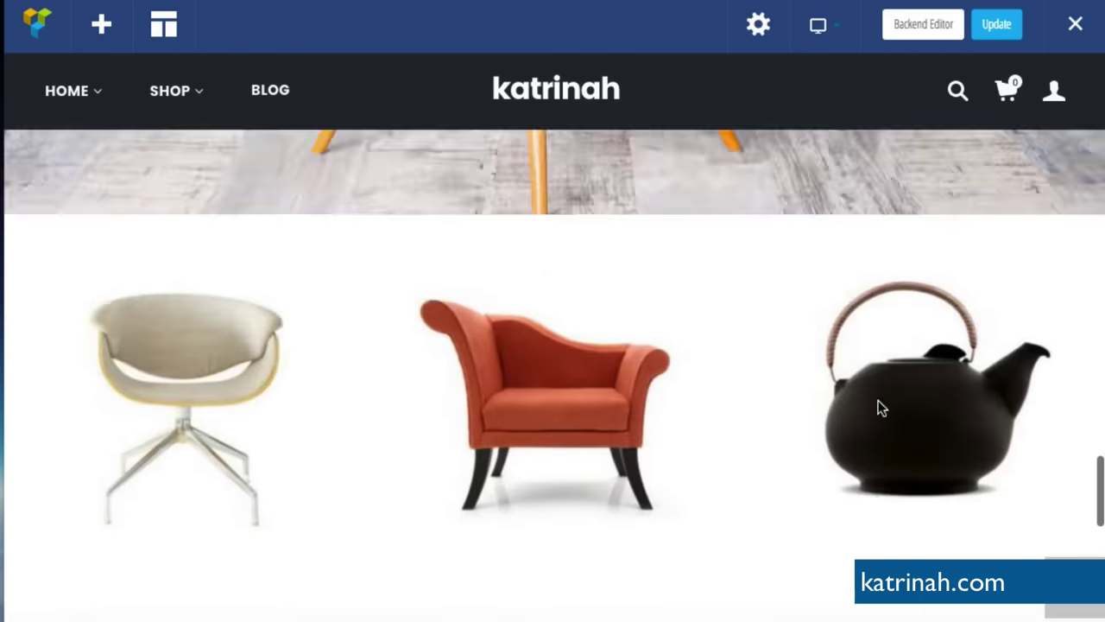
pyautogui.scroll(3, 876, 398)
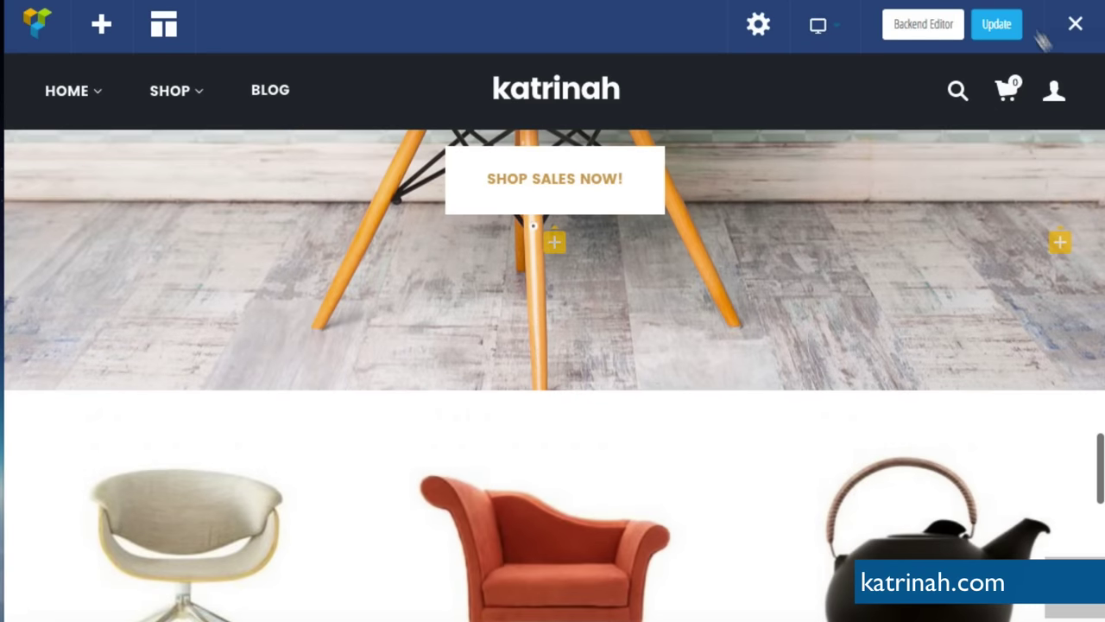
pyautogui.click(995, 27)
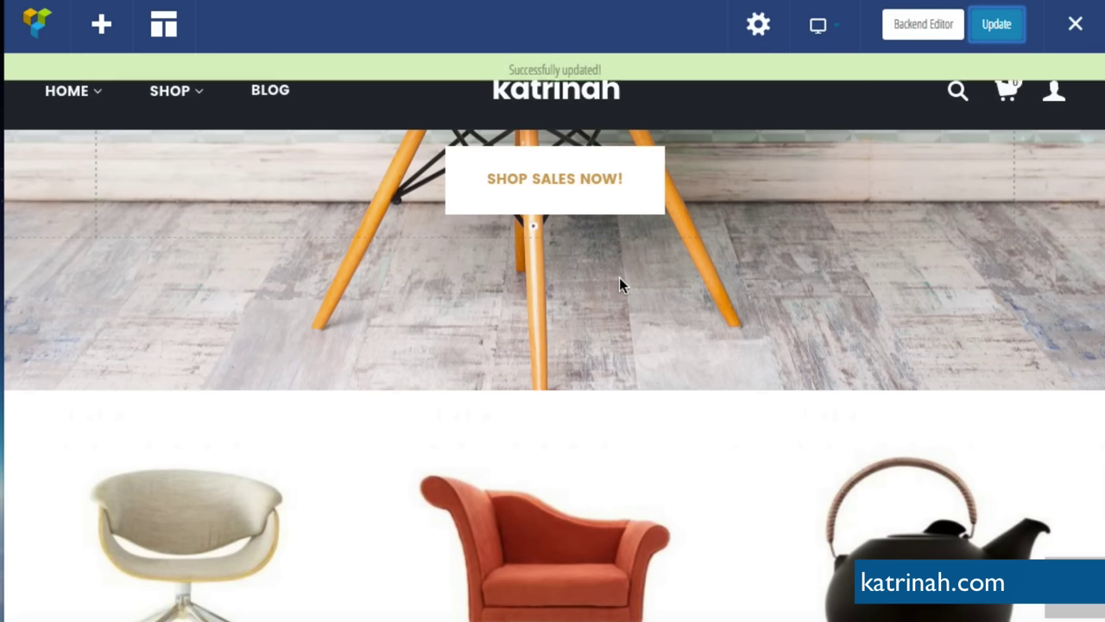
# - Return to the live home page and check the updated product row and the Merchandiser Studio section below it
pyautogui.click(537, 91)
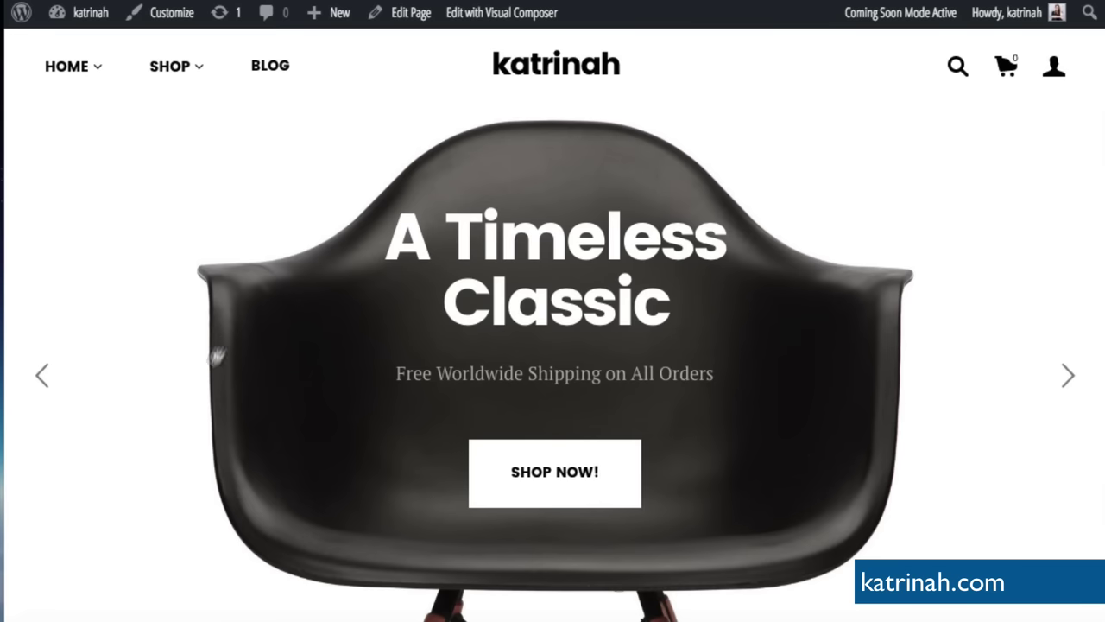
pyautogui.scroll(-15, 180, 409)
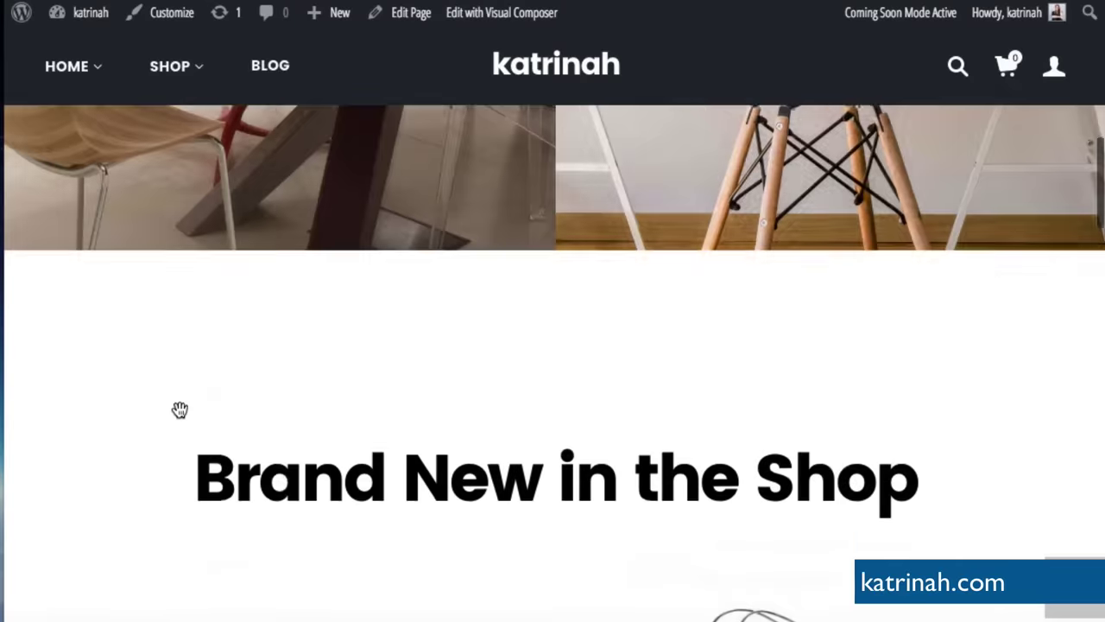
pyautogui.scroll(-10, 180, 409)
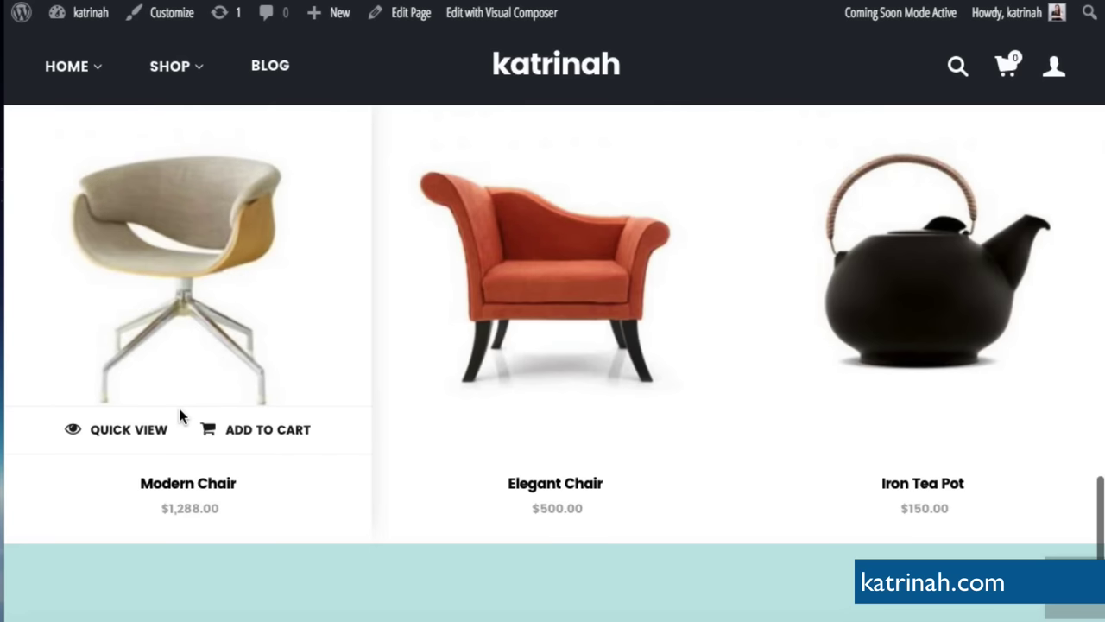
pyautogui.scroll(2, 178, 412)
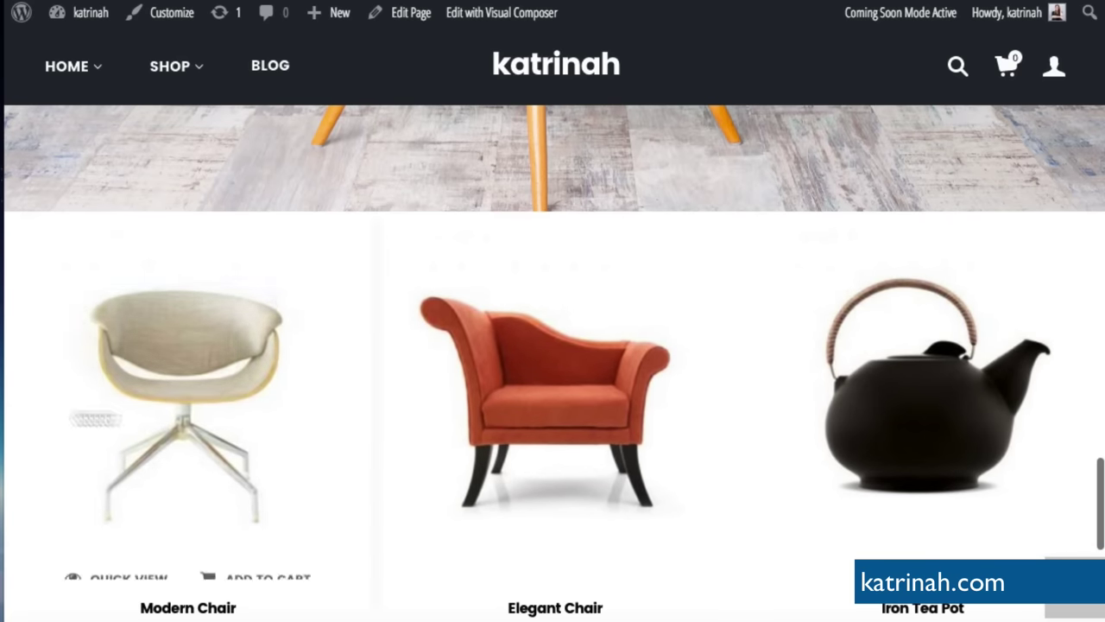
pyautogui.scroll(-2, 671, 373)
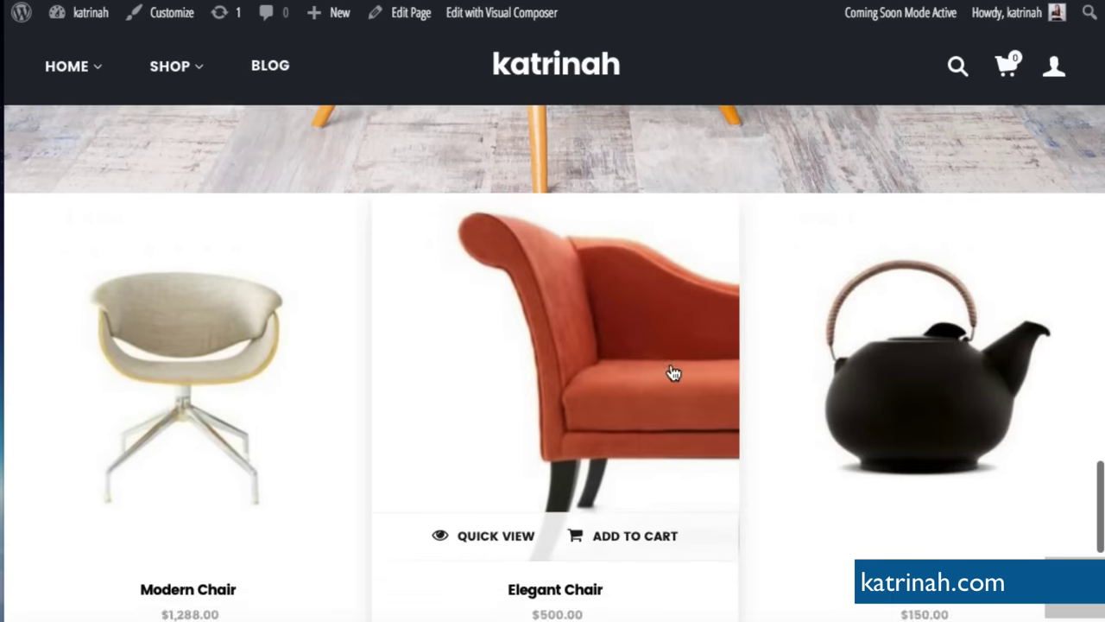
pyautogui.scroll(-2, 673, 373)
pyautogui.scroll(-3, 673, 373)
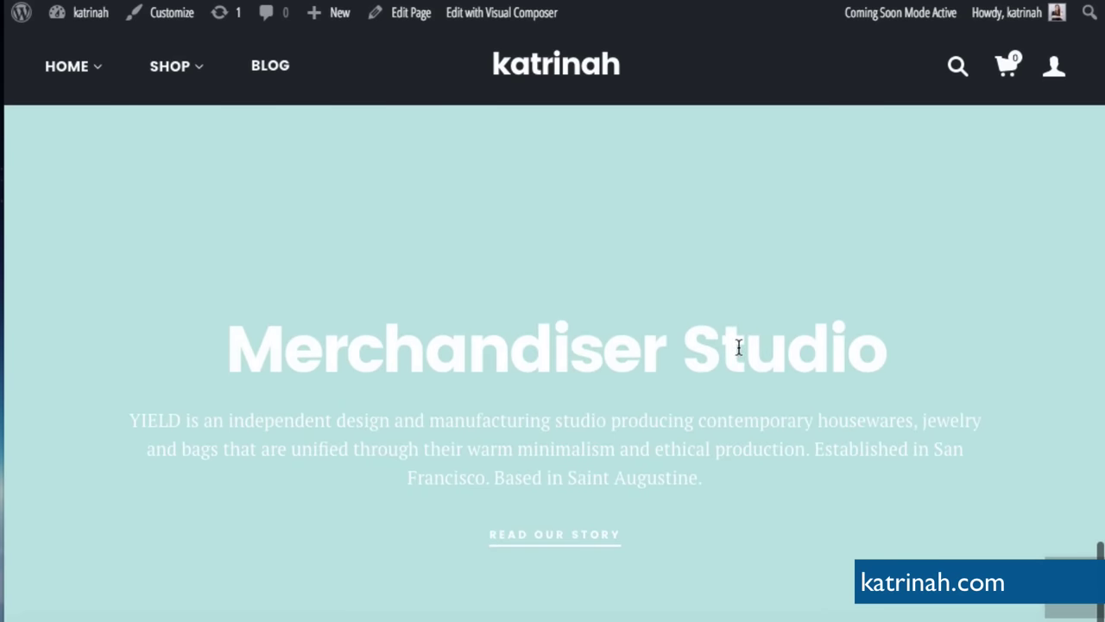
pyautogui.scroll(1, 734, 345)
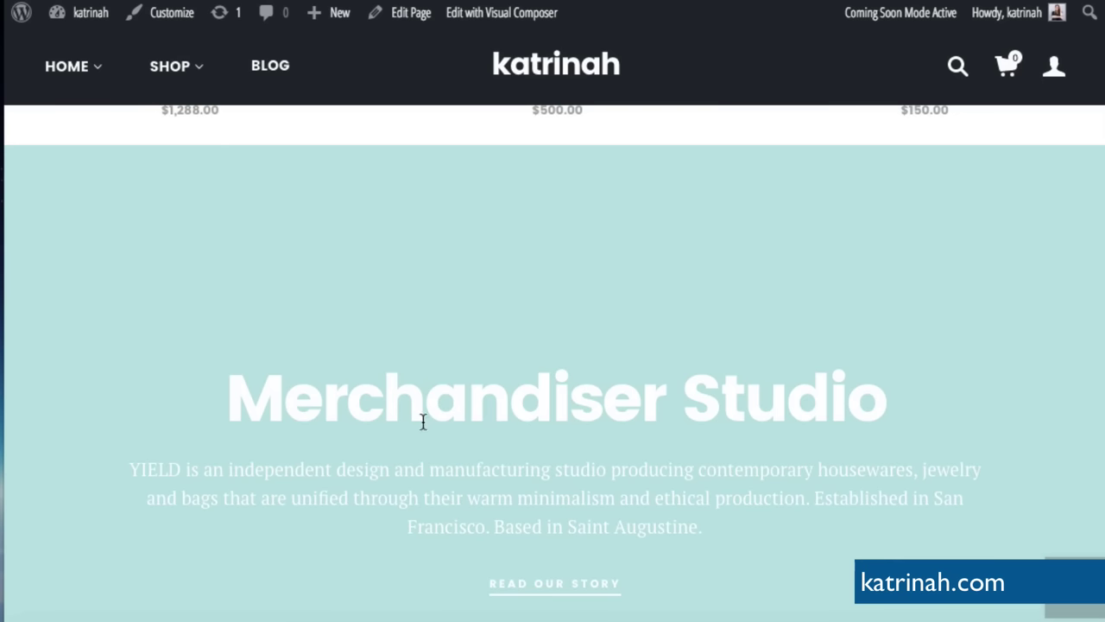
# - Open the home page in Visual Composer and open the row settings of the Merchandiser Studio section
pyautogui.click(474, 17)
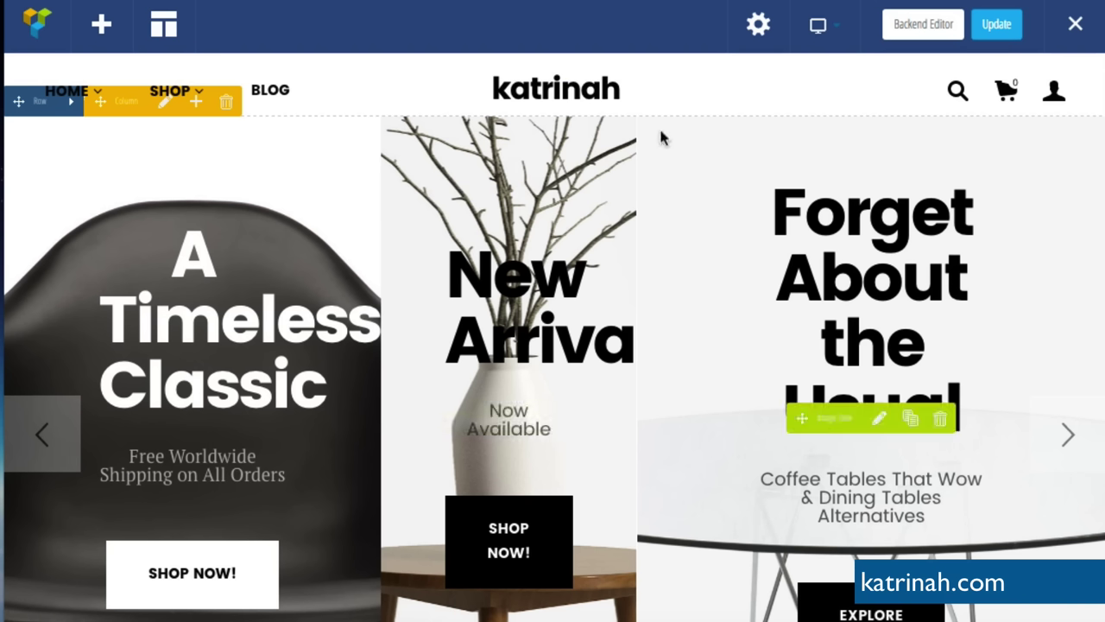
pyautogui.scroll(-4, 442, 309)
pyautogui.scroll(-15, 439, 304)
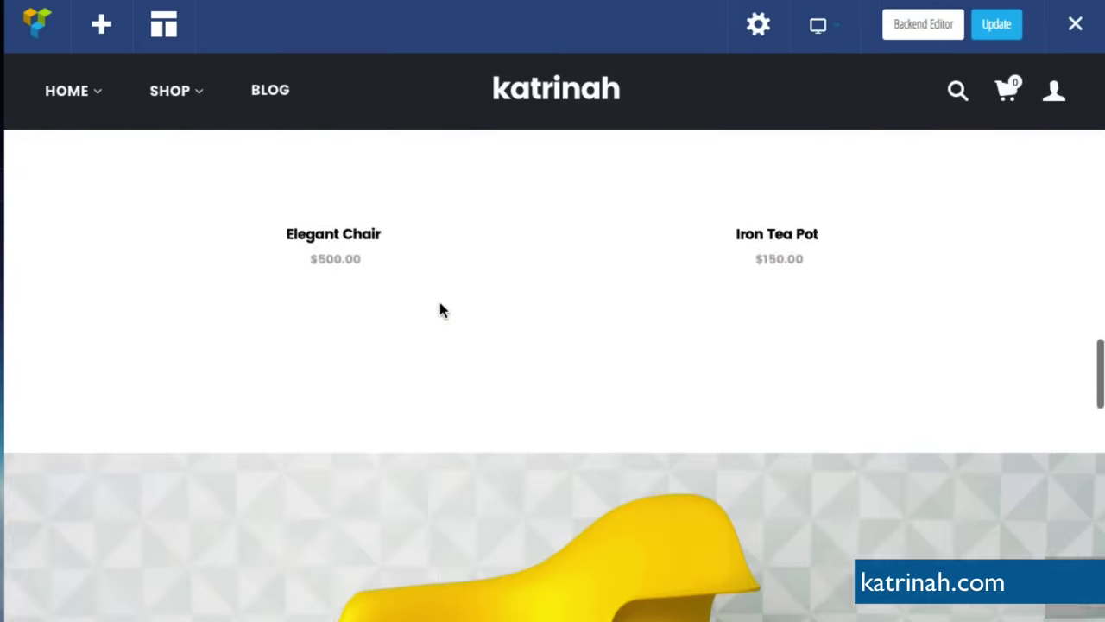
pyautogui.scroll(3, 439, 304)
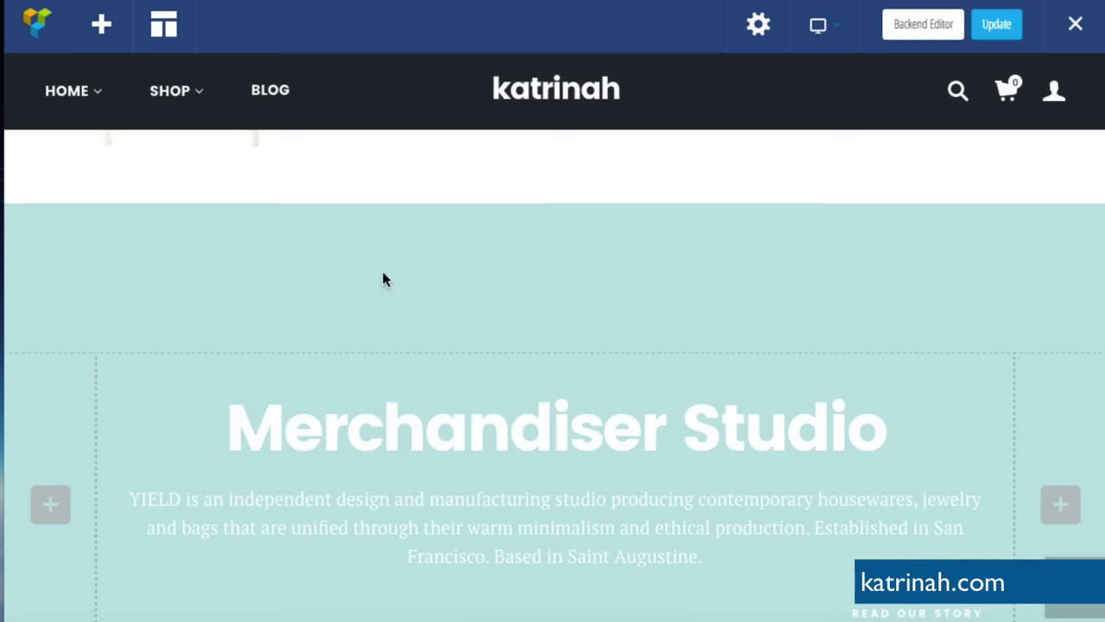
pyautogui.moveTo(155, 361)
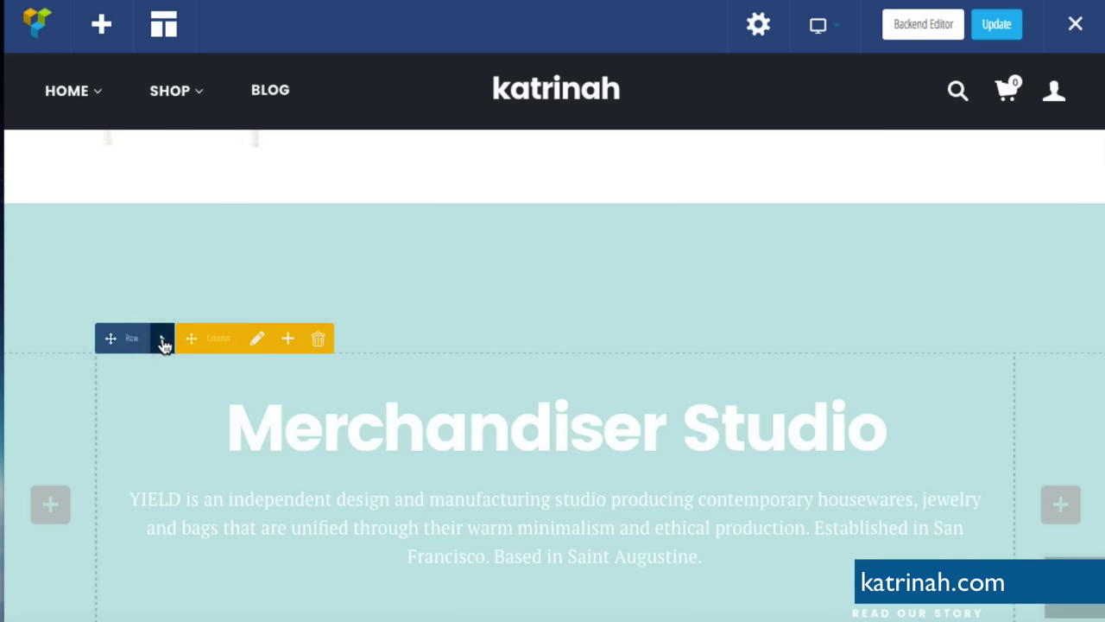
pyautogui.click(163, 342)
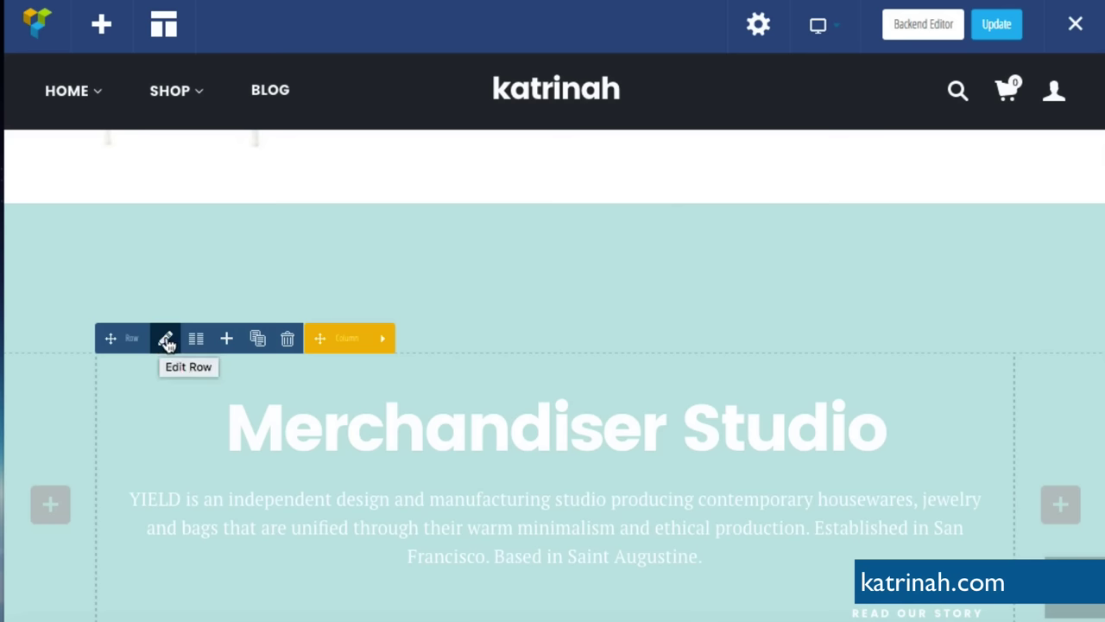
pyautogui.click(165, 342)
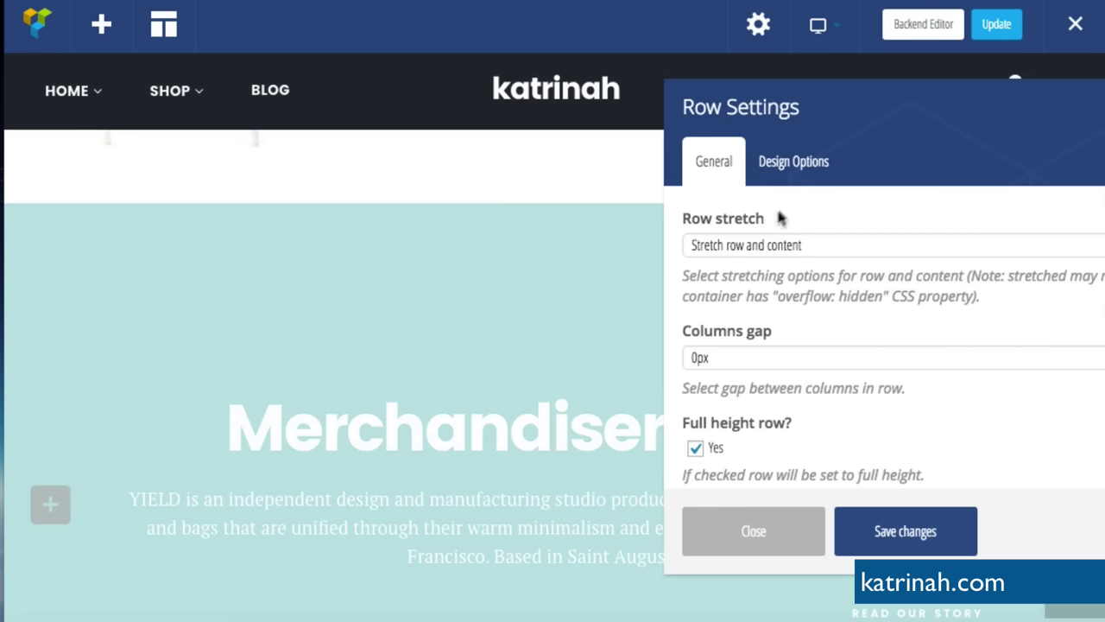
# - Review the row's general settings, from row stretch and columns gap to video background, parallax, row ID and extra class name
pyautogui.scroll(-2, 790, 345)
pyautogui.scroll(-3, 804, 389)
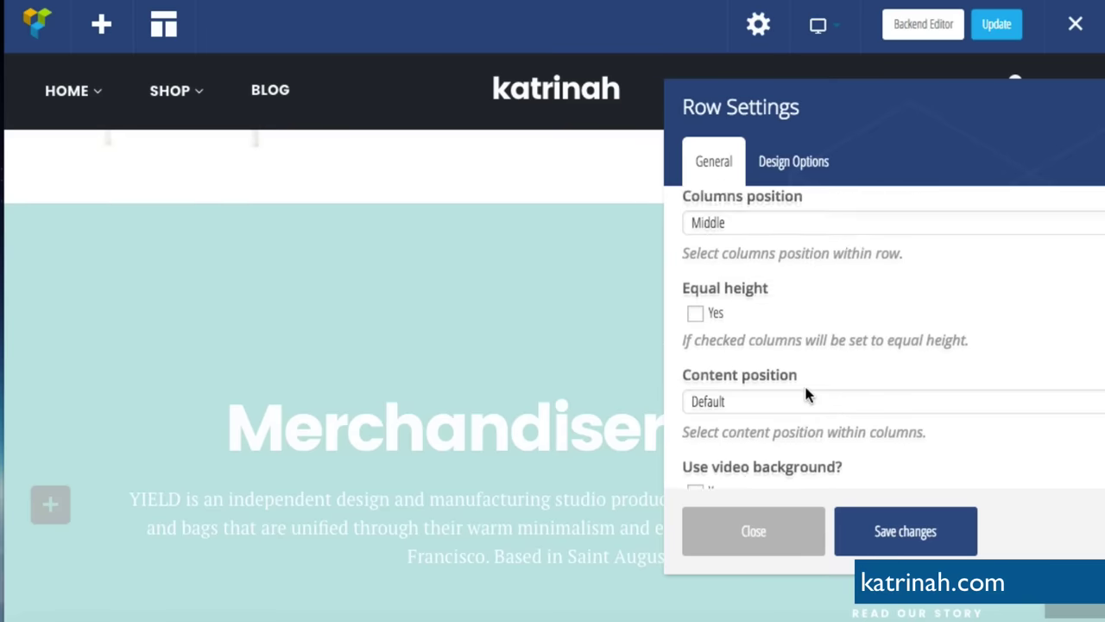
pyautogui.scroll(-3, 805, 388)
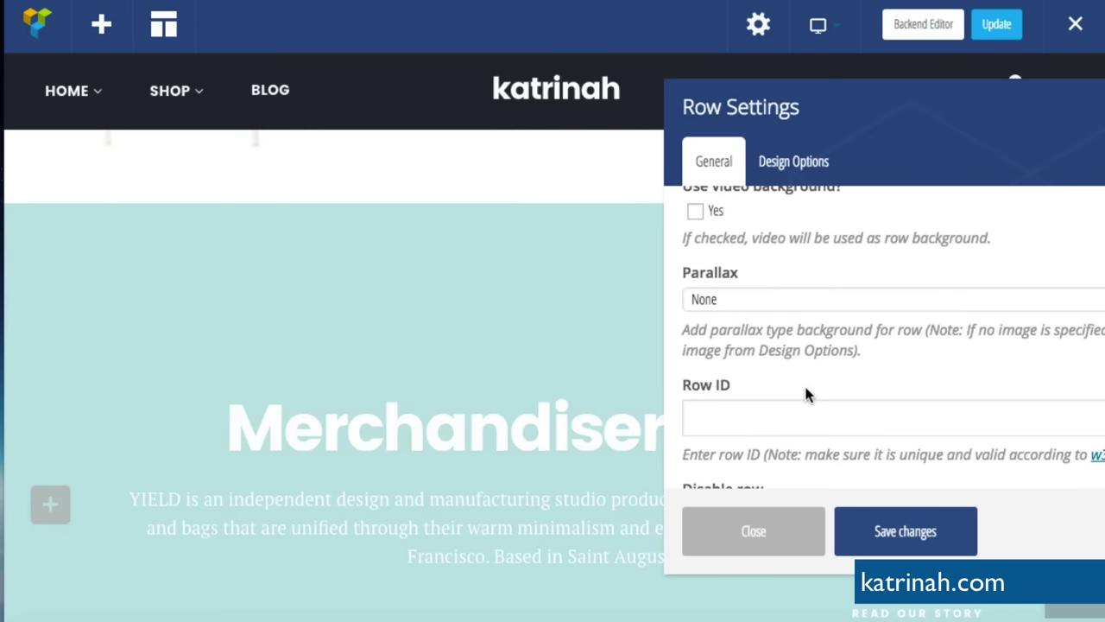
pyautogui.scroll(1, 805, 394)
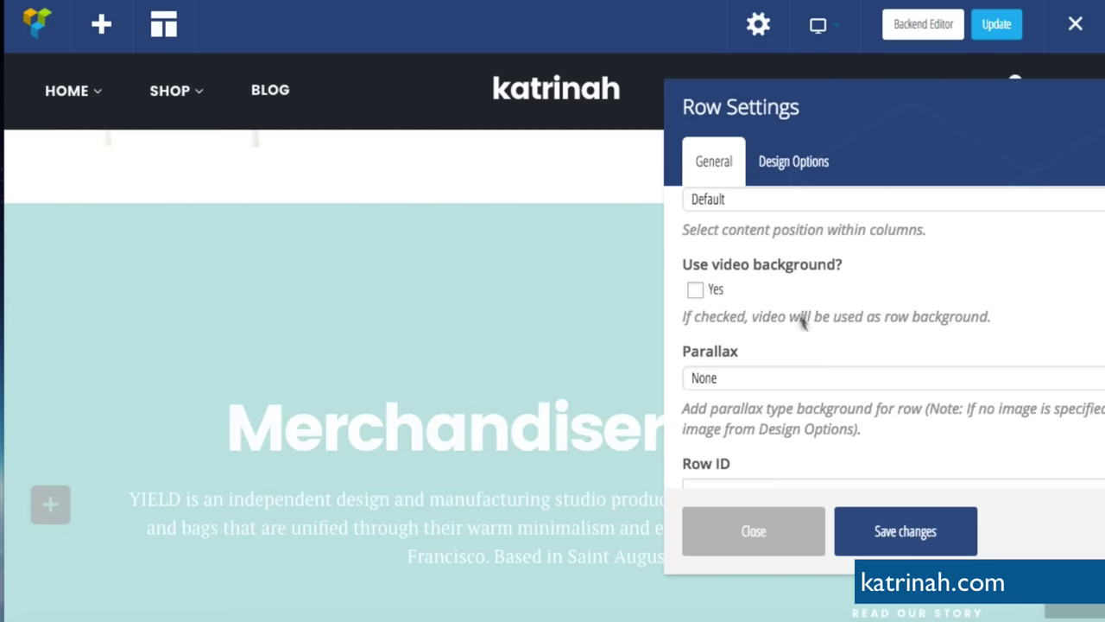
pyautogui.scroll(-2, 820, 354)
pyautogui.scroll(-3, 825, 362)
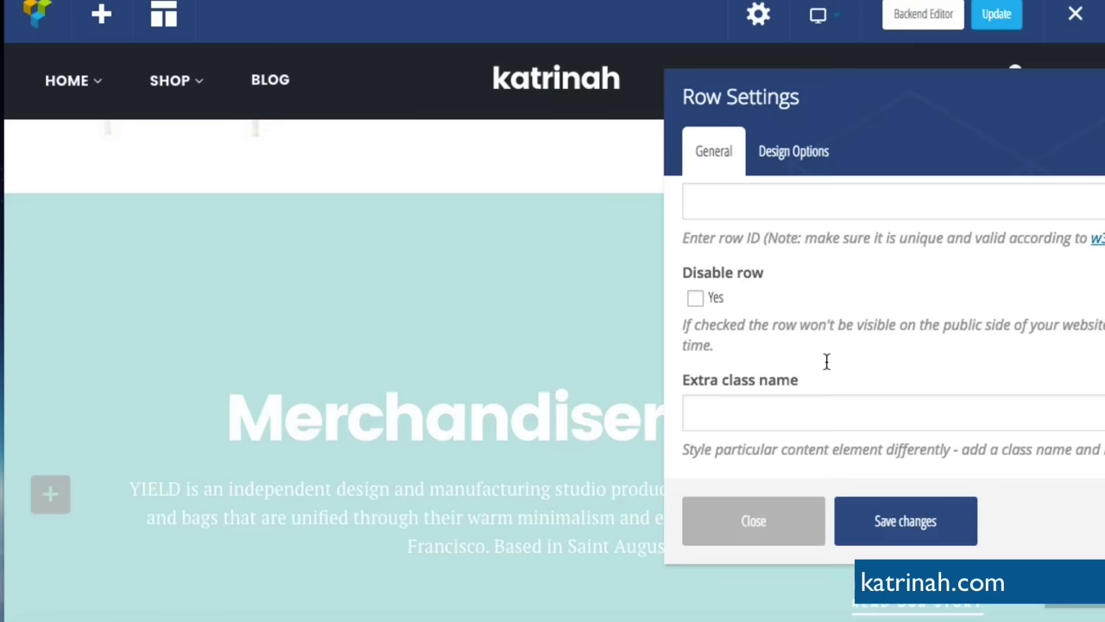
pyautogui.scroll(2, 826, 363)
pyautogui.scroll(3, 826, 361)
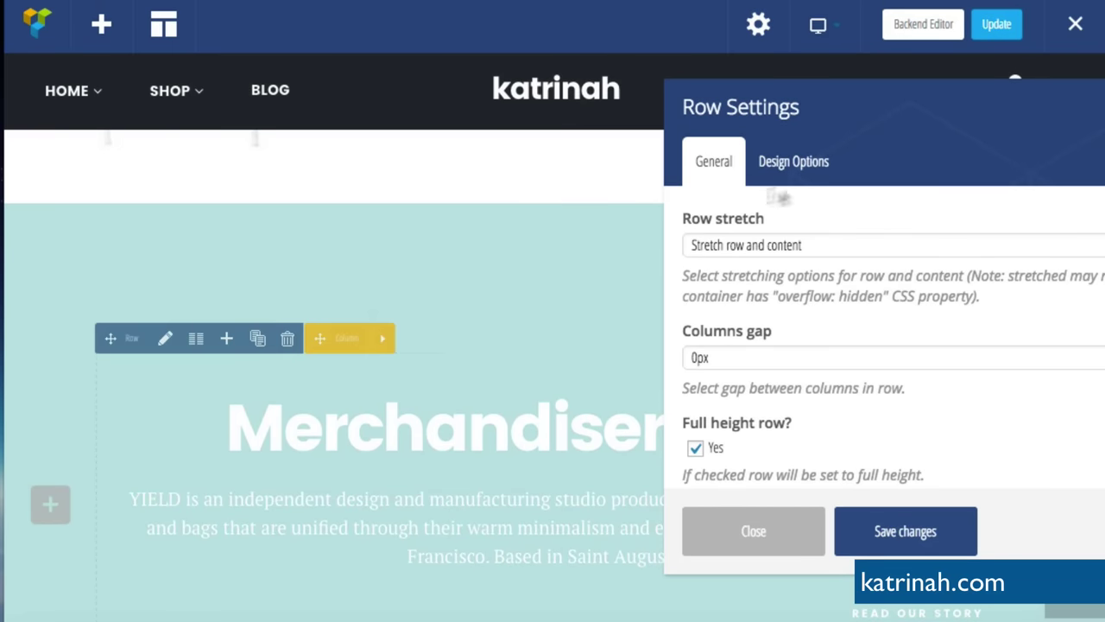
# - Try other background colors such as #49493d in the Merchandiser Studio row's design options, then clear the color and close without saving
pyautogui.click(801, 164)
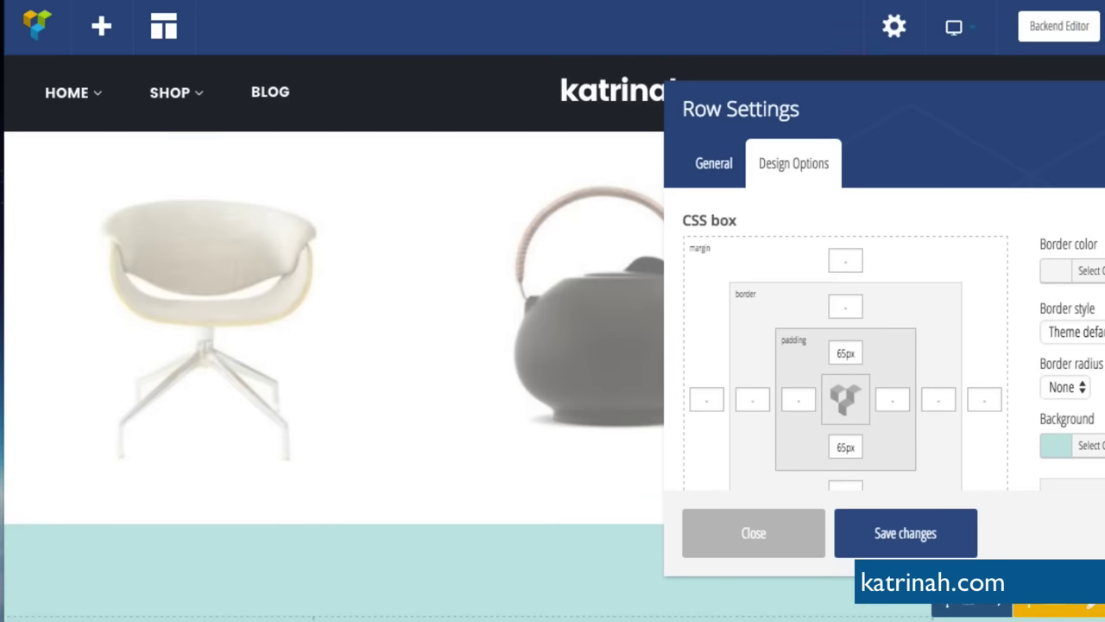
pyautogui.scroll(-2, 990, 374)
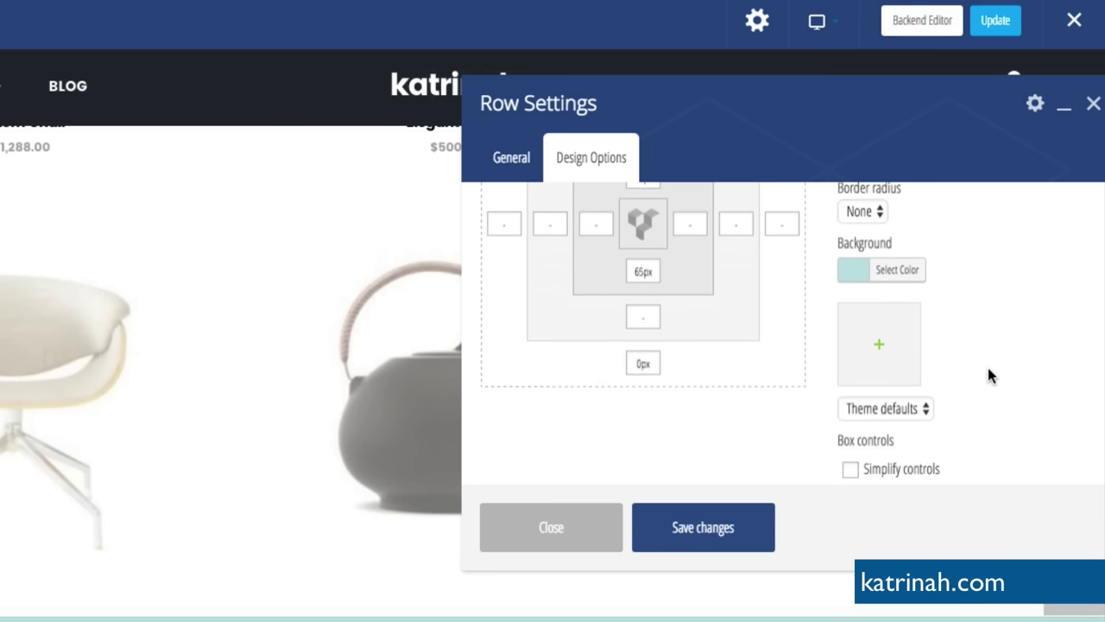
pyautogui.scroll(-5, 217, 483)
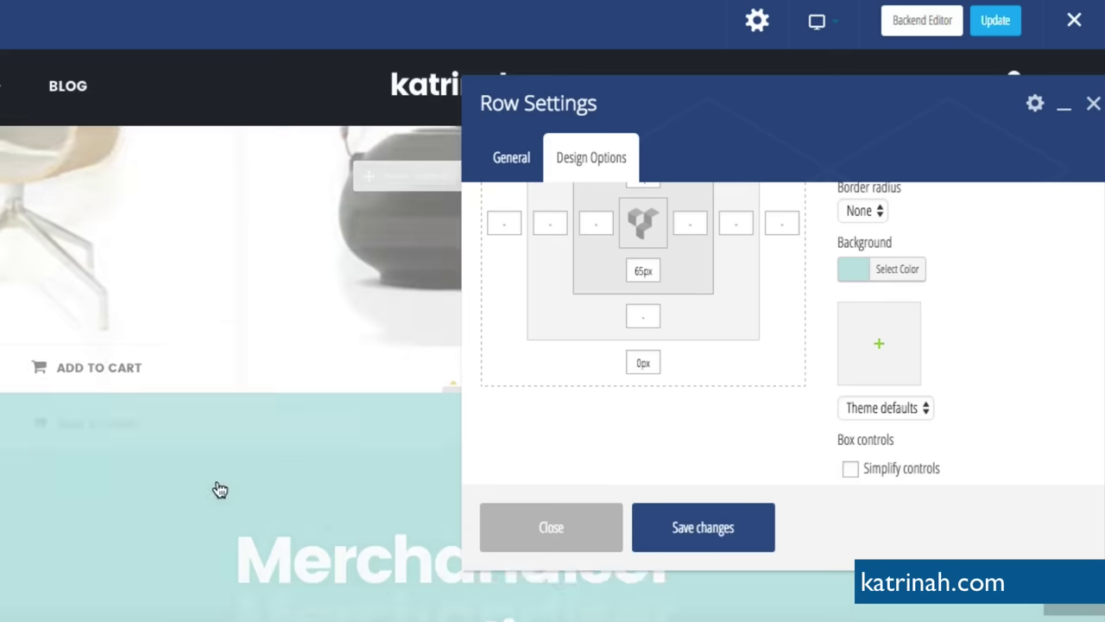
pyautogui.scroll(-1, 217, 484)
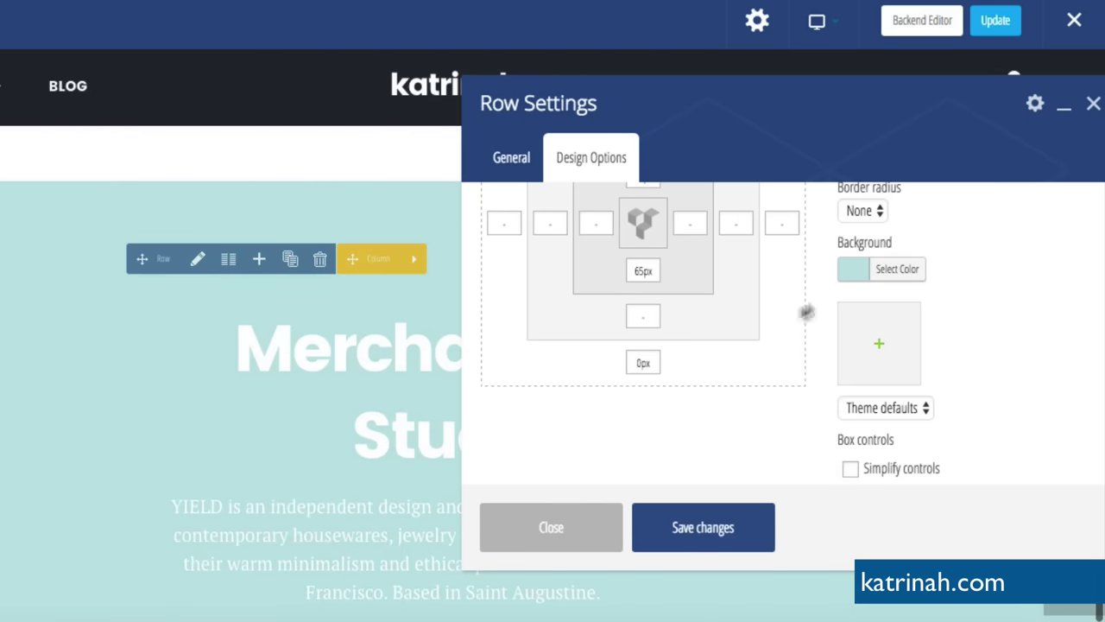
pyautogui.click(896, 268)
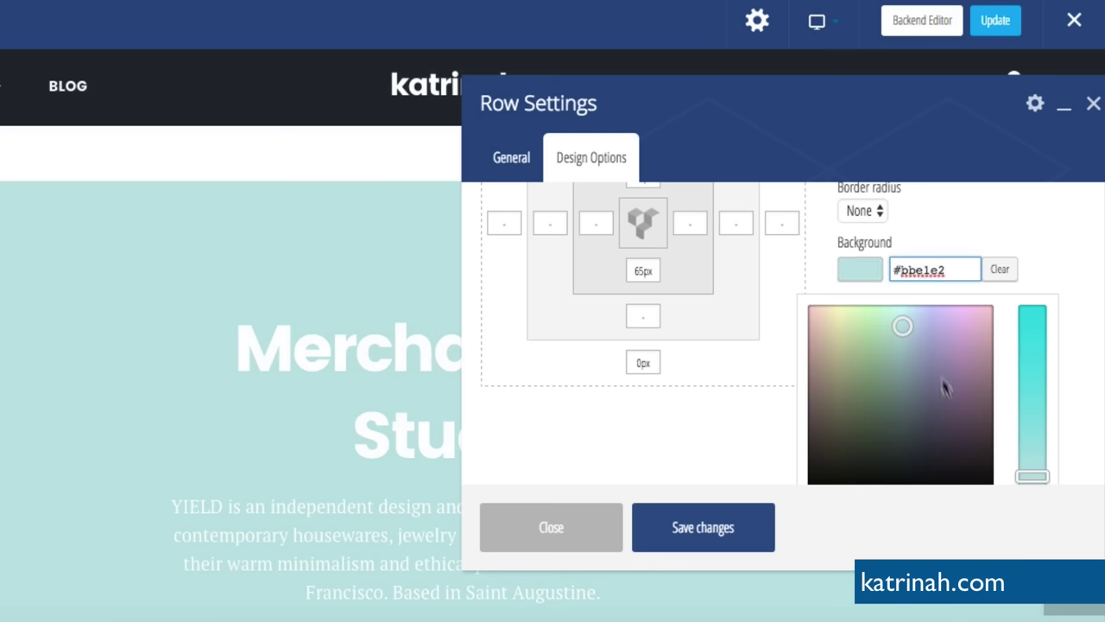
pyautogui.click(919, 440)
pyautogui.click(839, 438)
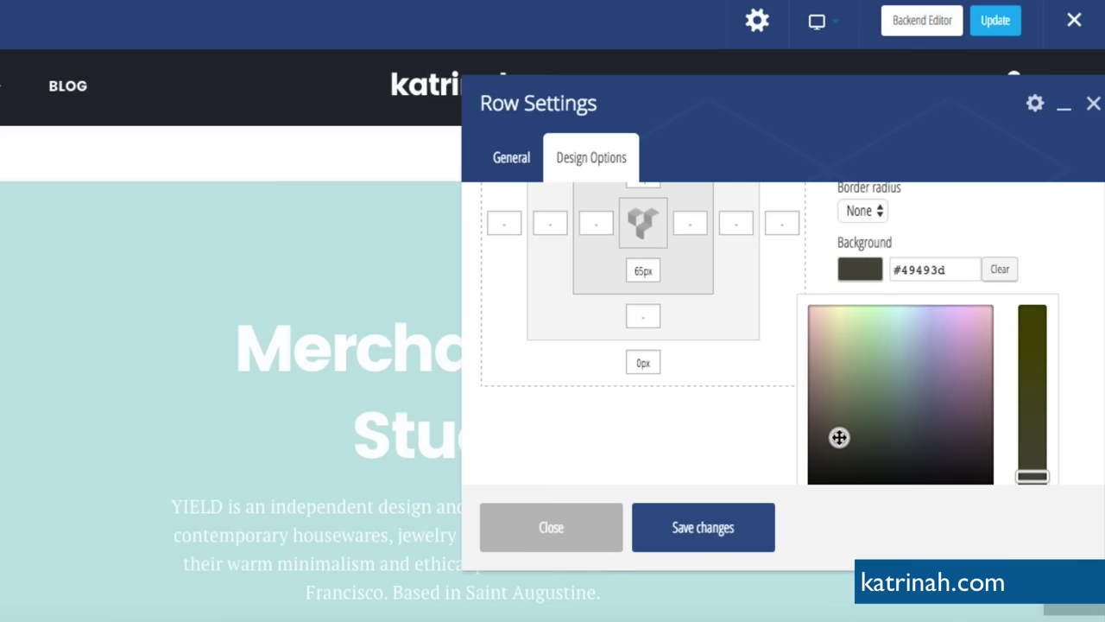
pyautogui.click(839, 353)
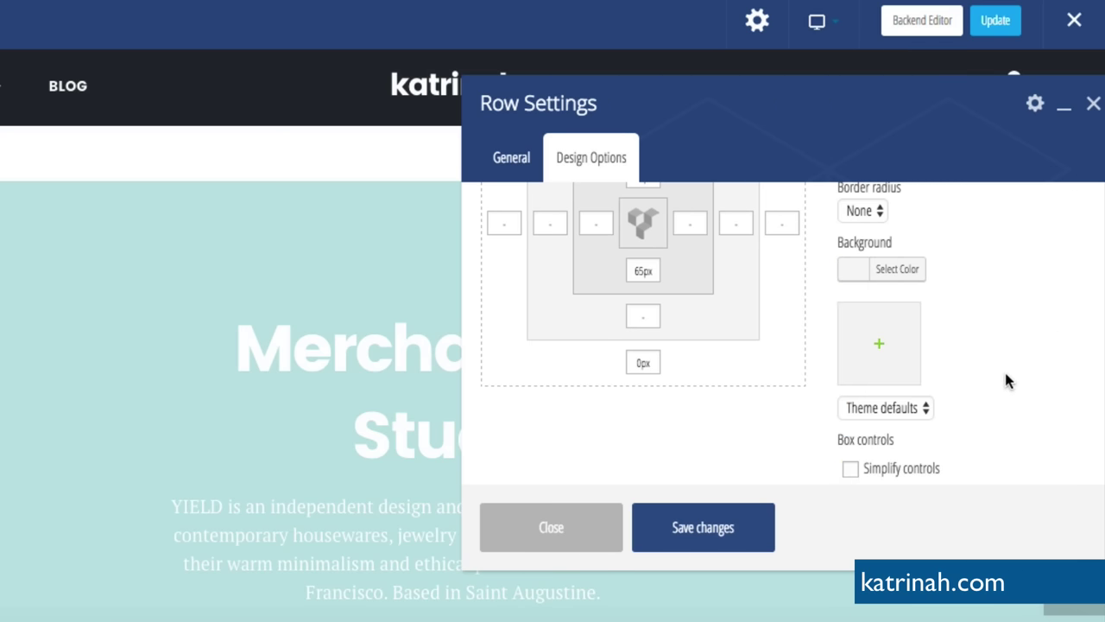
pyautogui.click(541, 529)
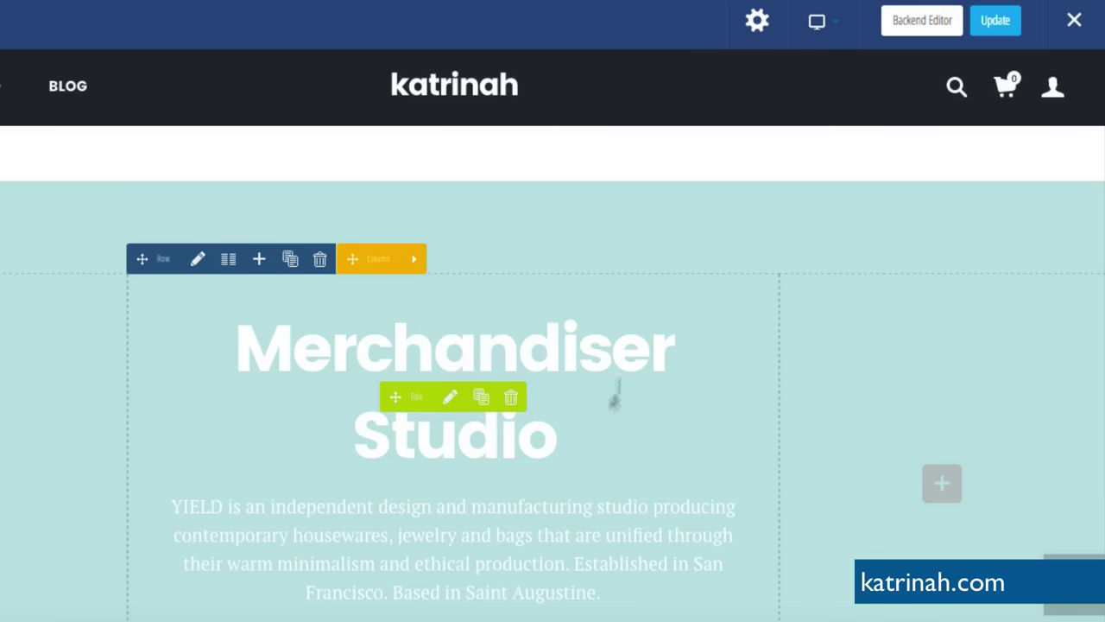
# - Check the Merchandiser Studio title's text, tag, font family and font size settings, then close them
pyautogui.click(450, 399)
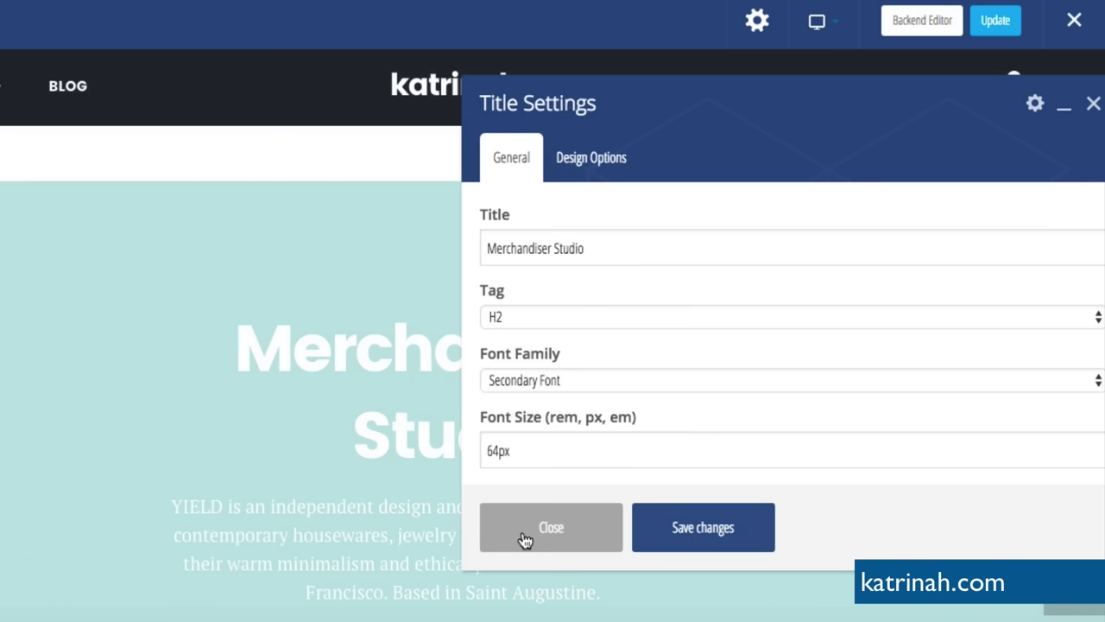
pyautogui.click(524, 540)
# - Try to set the text color of the section's description paragraph to black, then close the text block settings
pyautogui.scroll(-2, 638, 423)
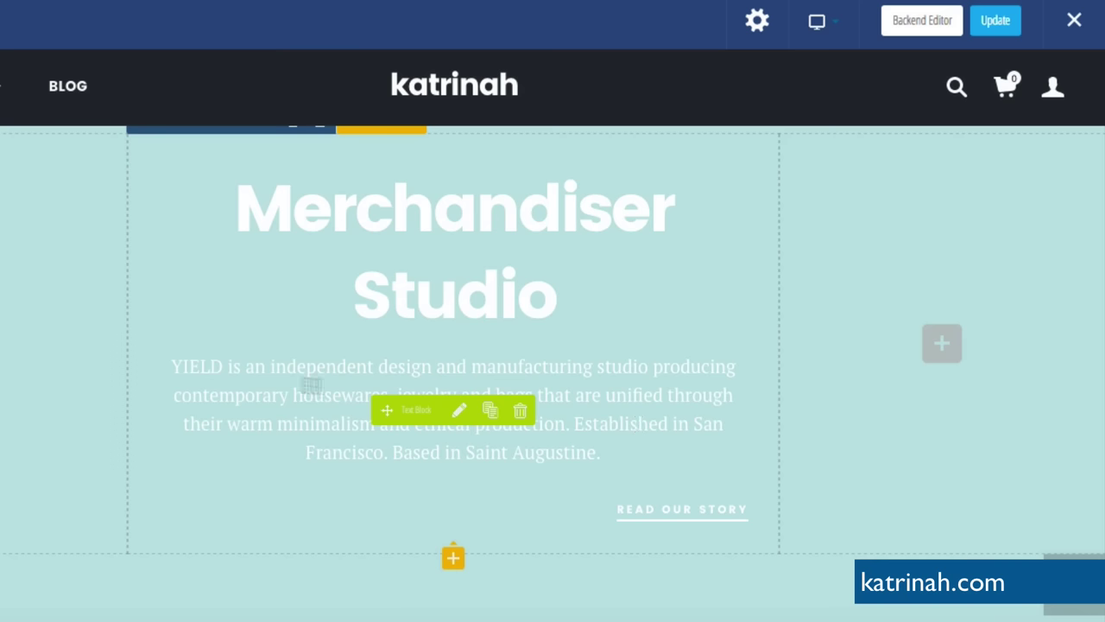
pyautogui.click(458, 416)
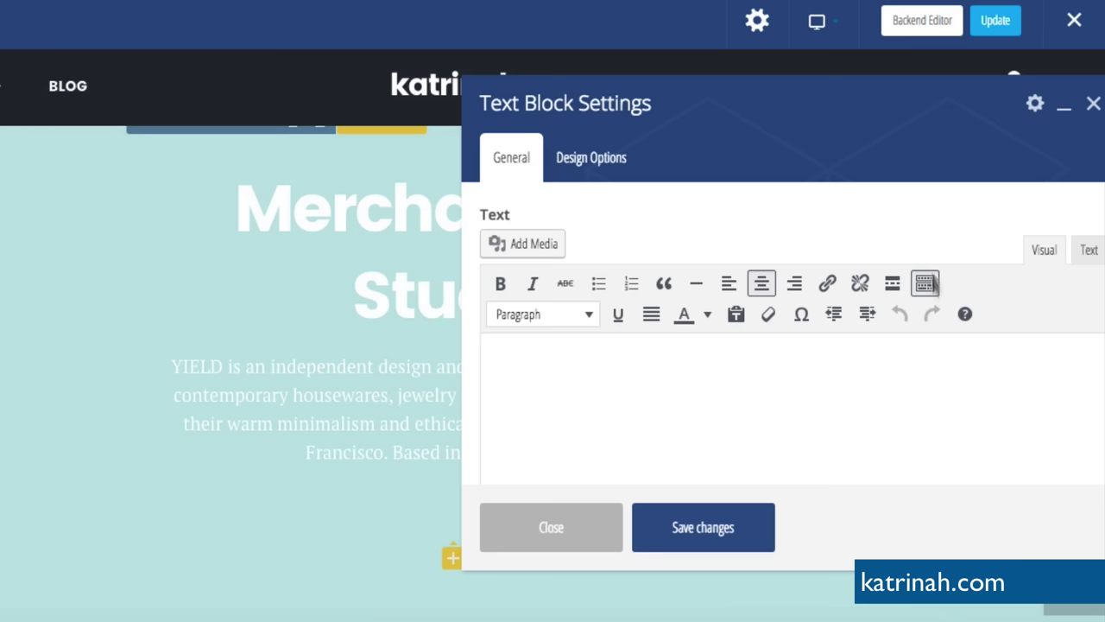
pyautogui.tripleClick(712, 409)
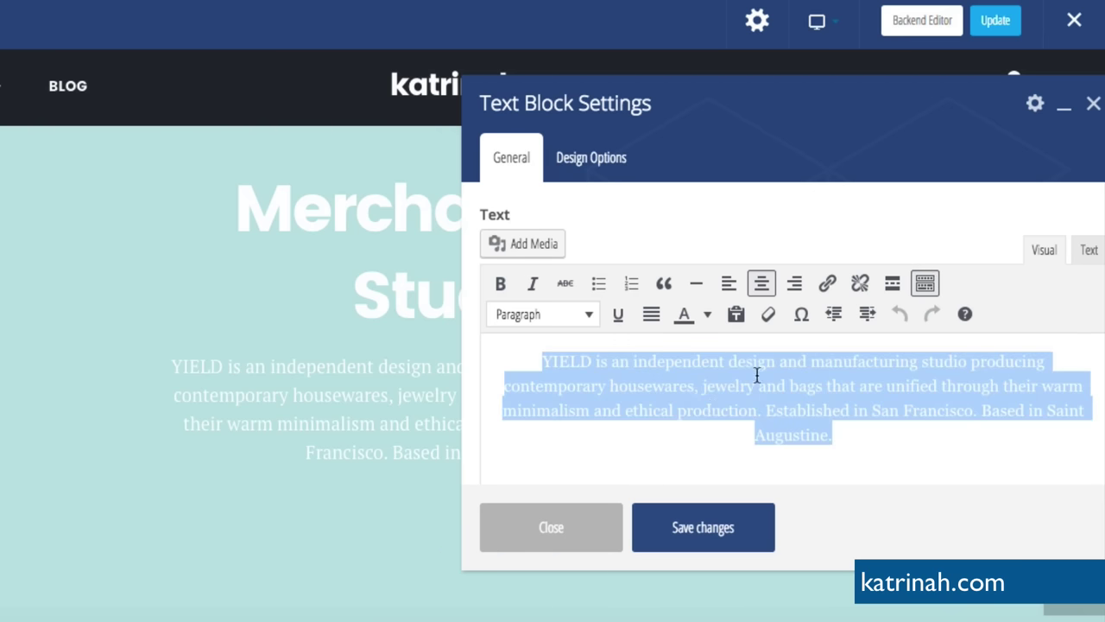
pyautogui.click(707, 314)
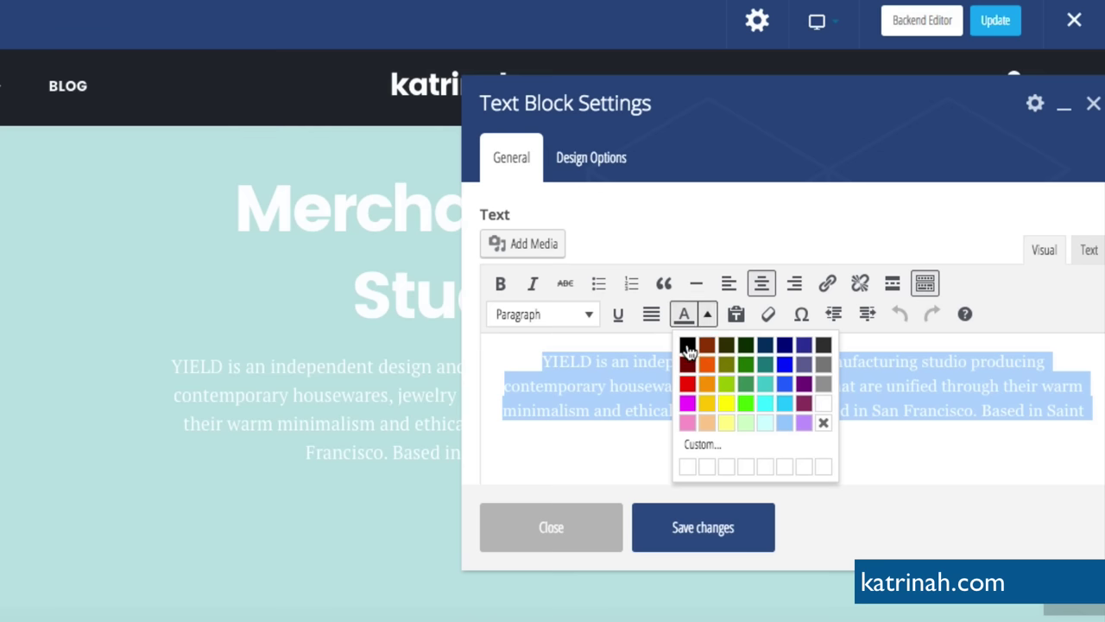
pyautogui.click(687, 344)
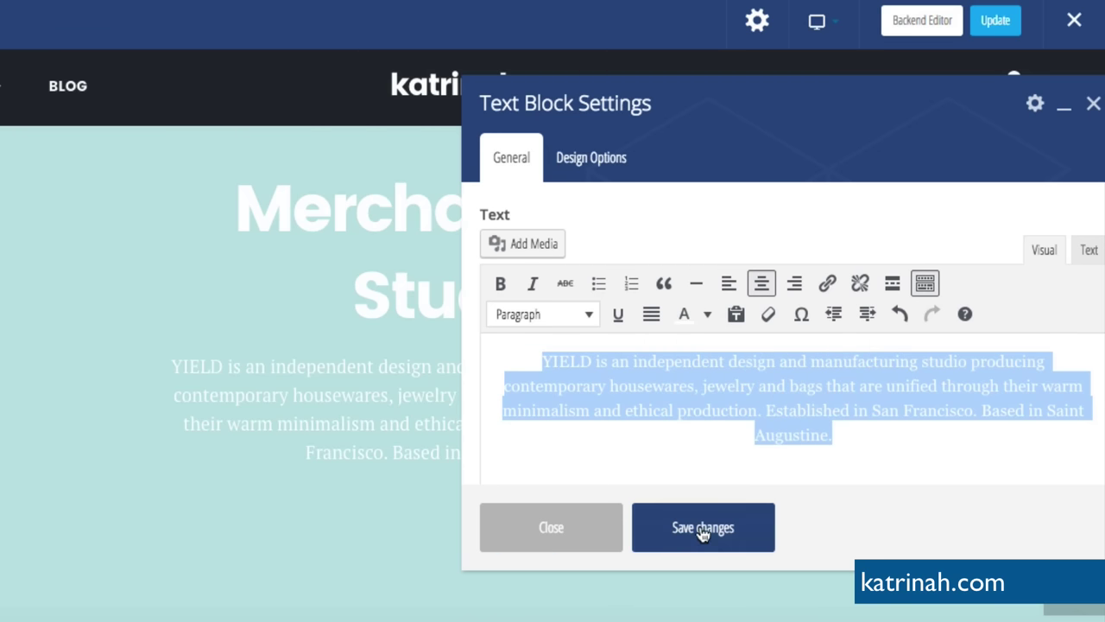
pyautogui.click(703, 526)
pyautogui.click(547, 532)
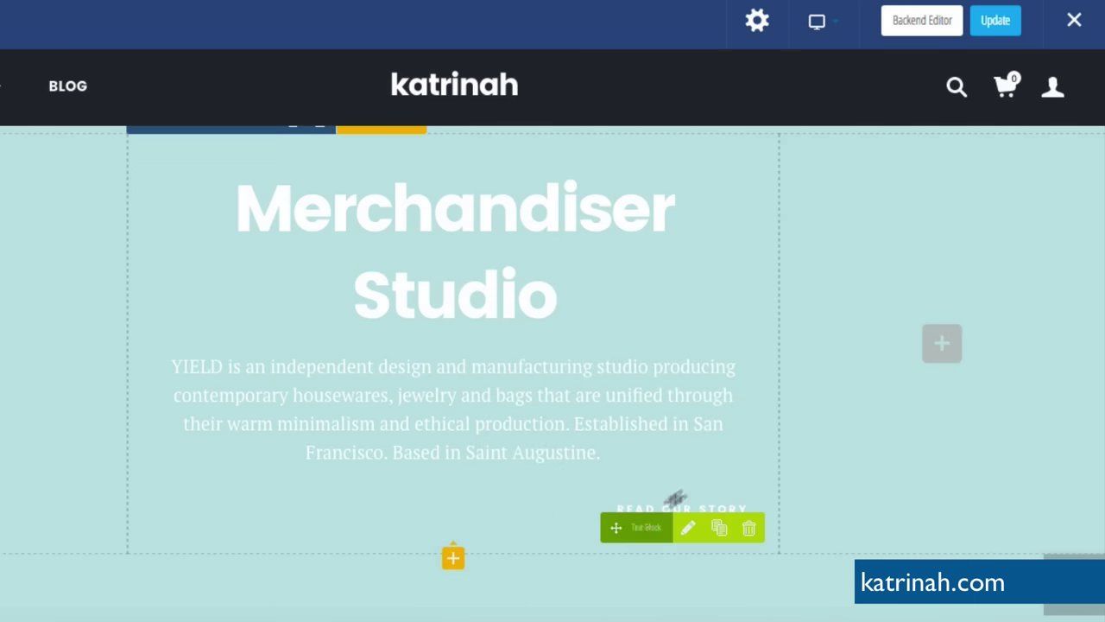
pyautogui.moveTo(689, 528)
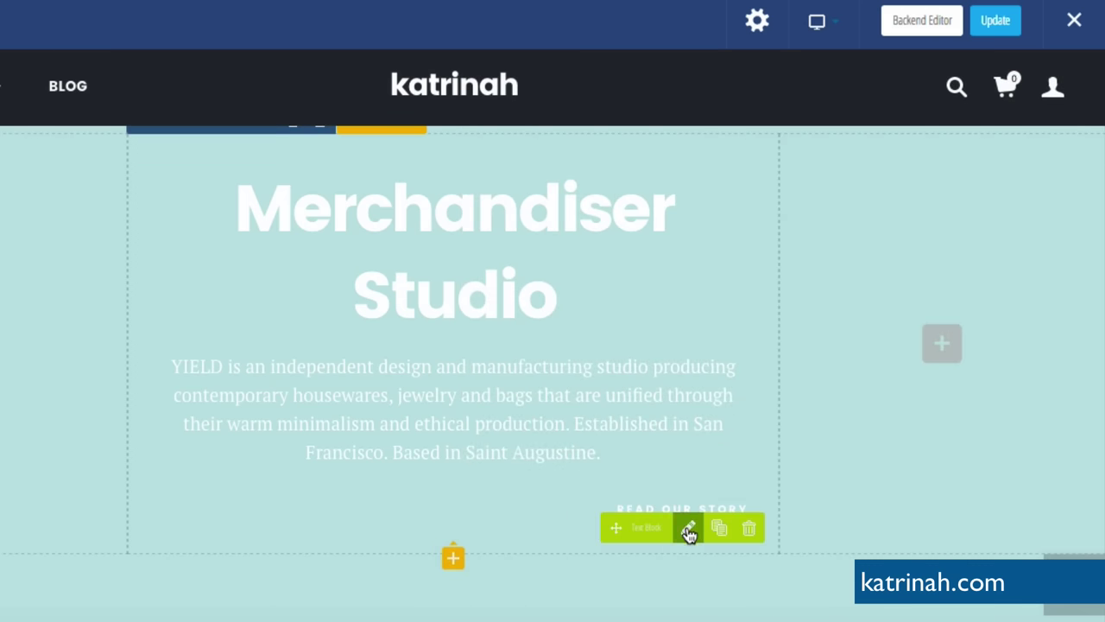
pyautogui.click(688, 529)
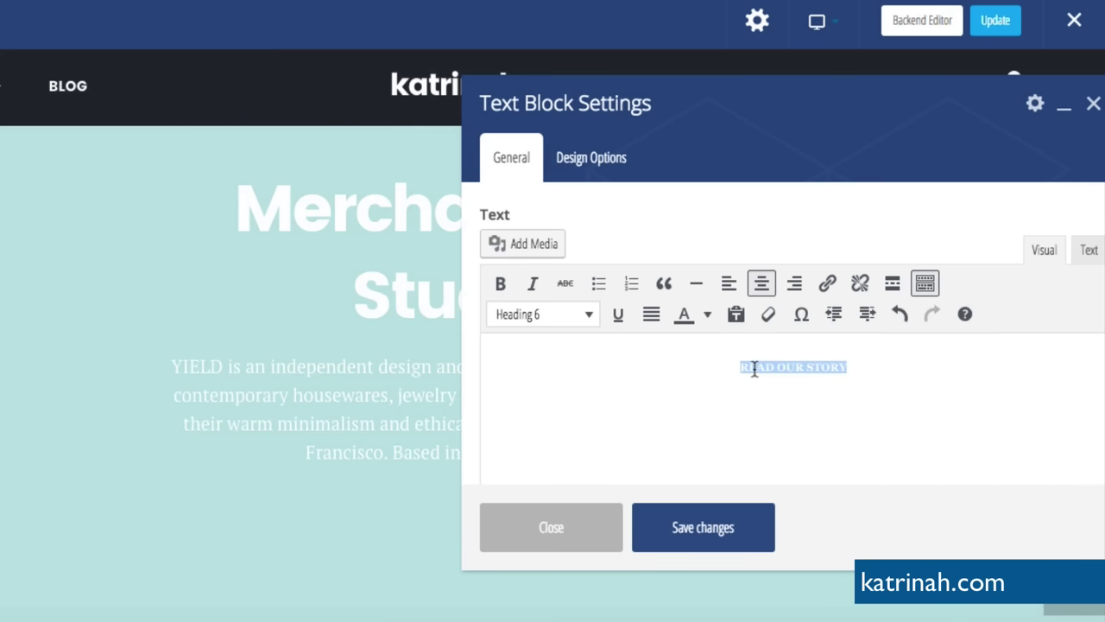
pyautogui.click(829, 285)
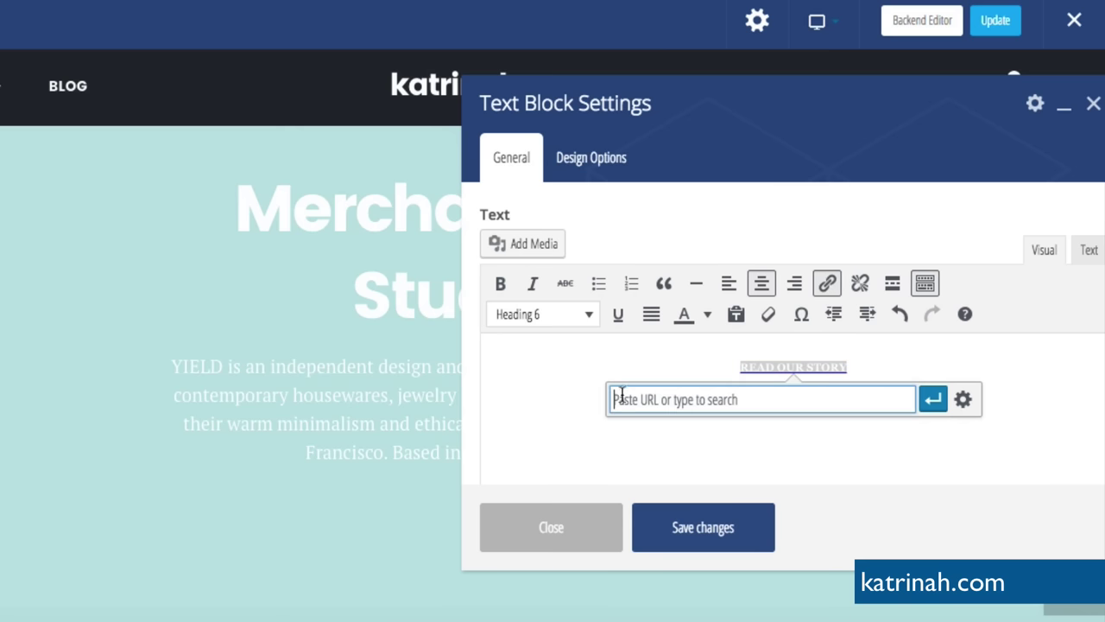
pyautogui.write('http')
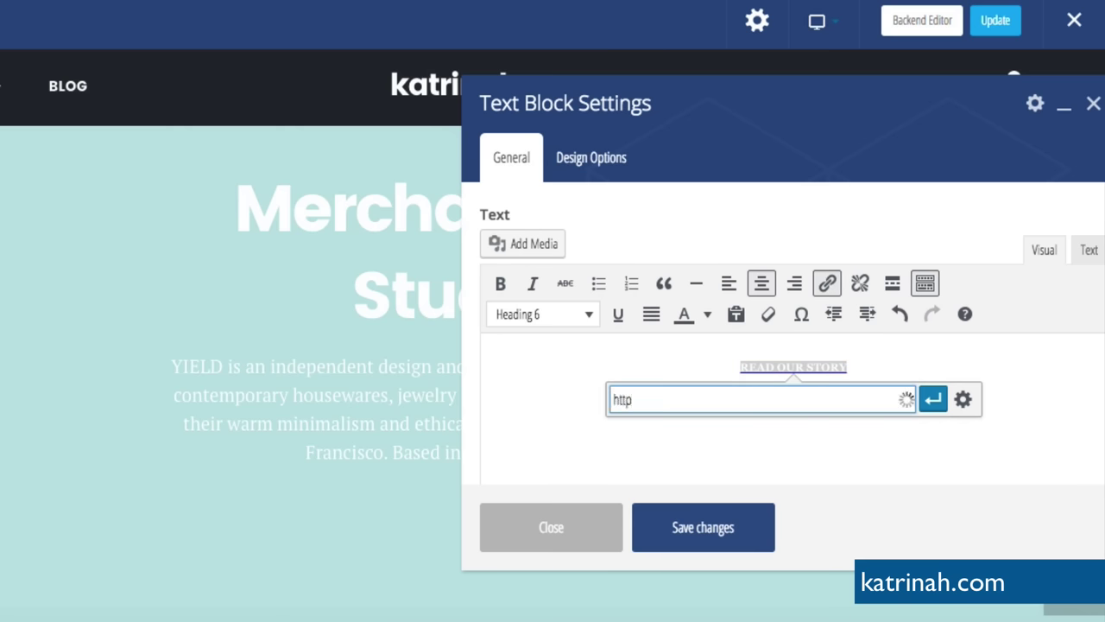
pyautogui.write('://katrinah.com')
pyautogui.press('Return')
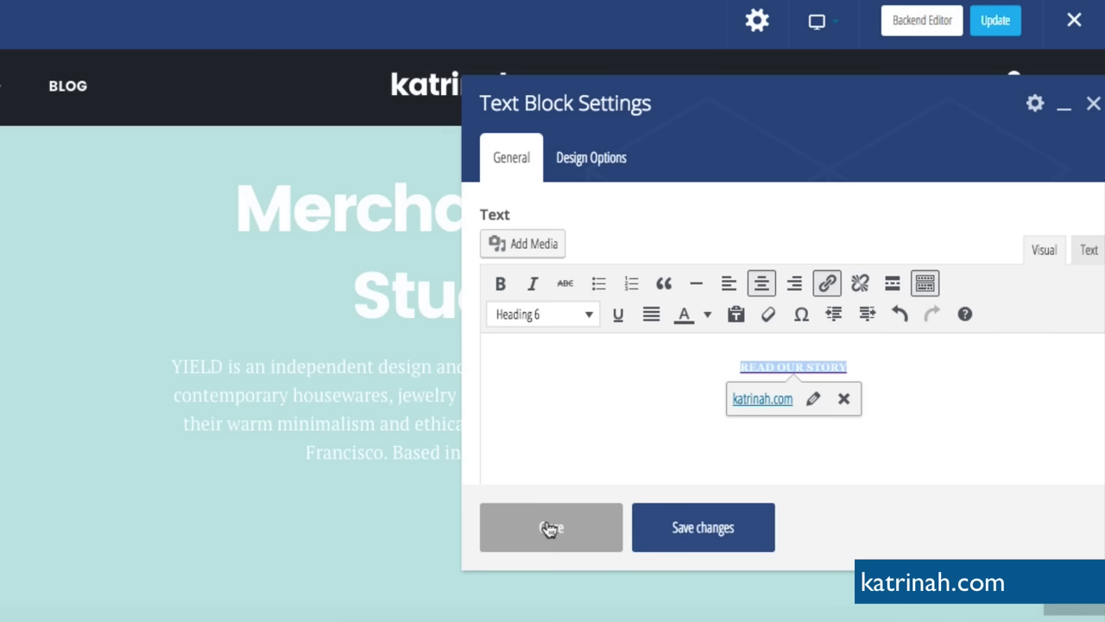
pyautogui.click(550, 529)
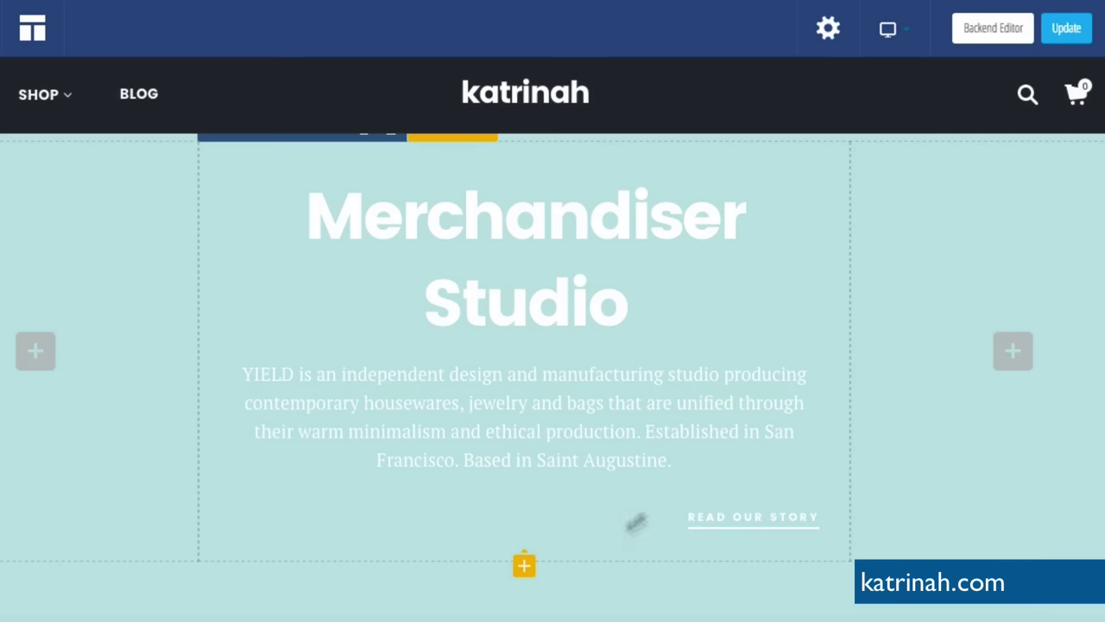
# - Update the home page and return to the live site to check it
pyautogui.click(1066, 28)
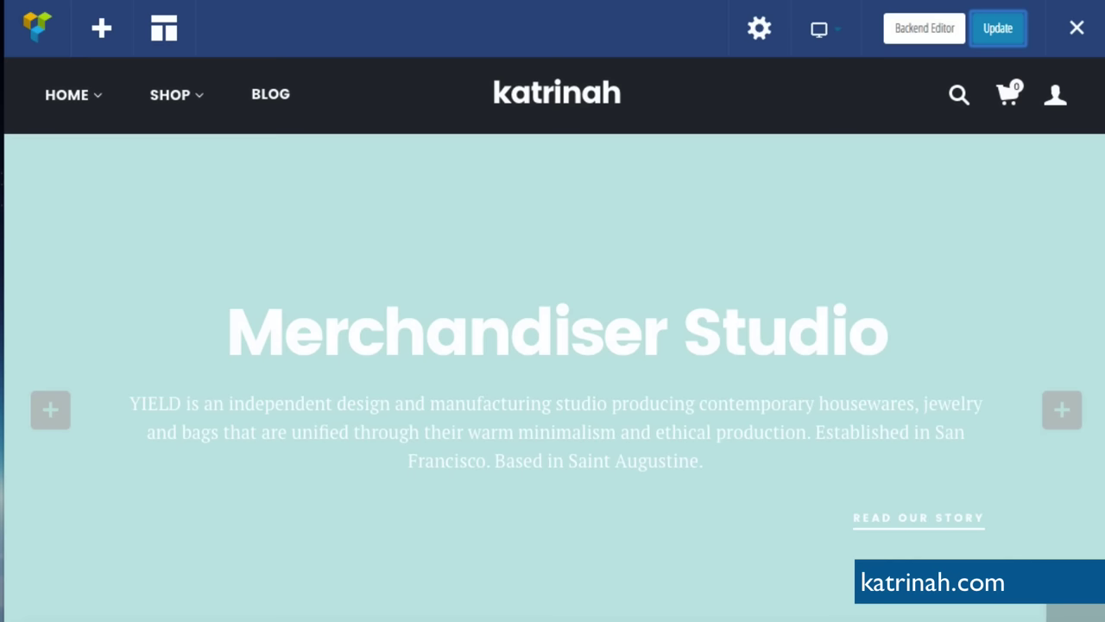
pyautogui.click(548, 95)
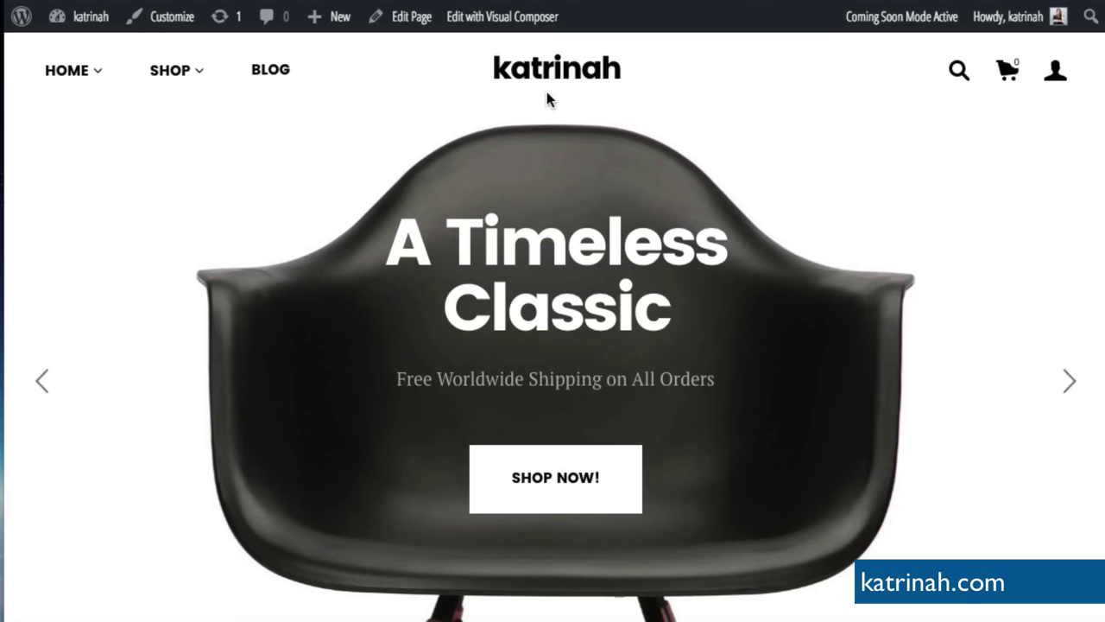
pyautogui.scroll(-5, 323, 378)
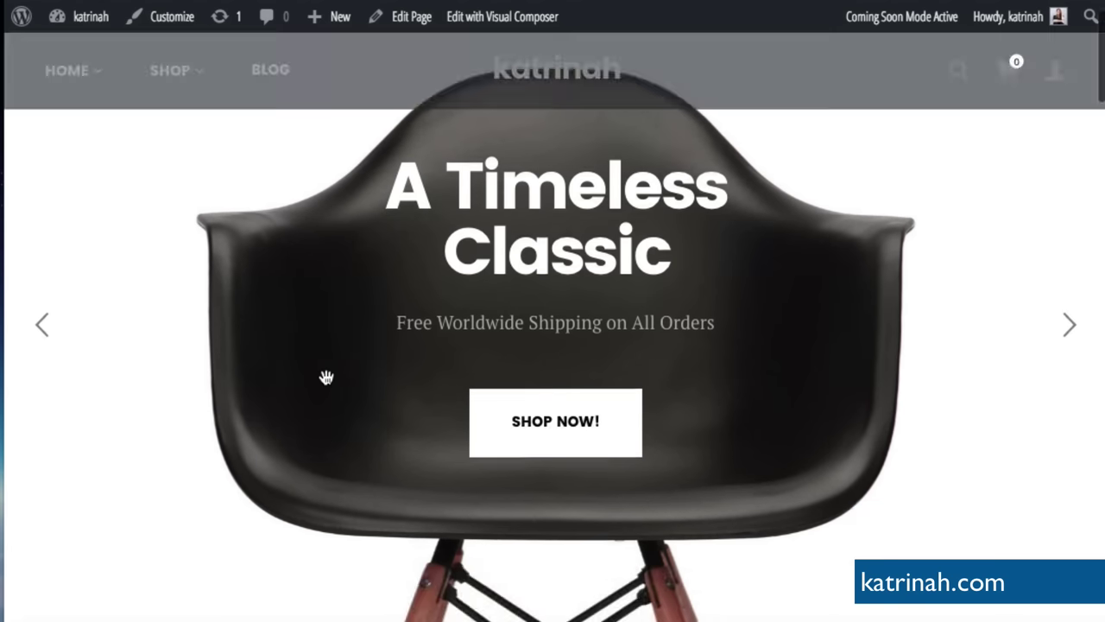
# - Review the live home page from the slider through the product list to the Merchandiser Studio section
pyautogui.scroll(-8, 325, 377)
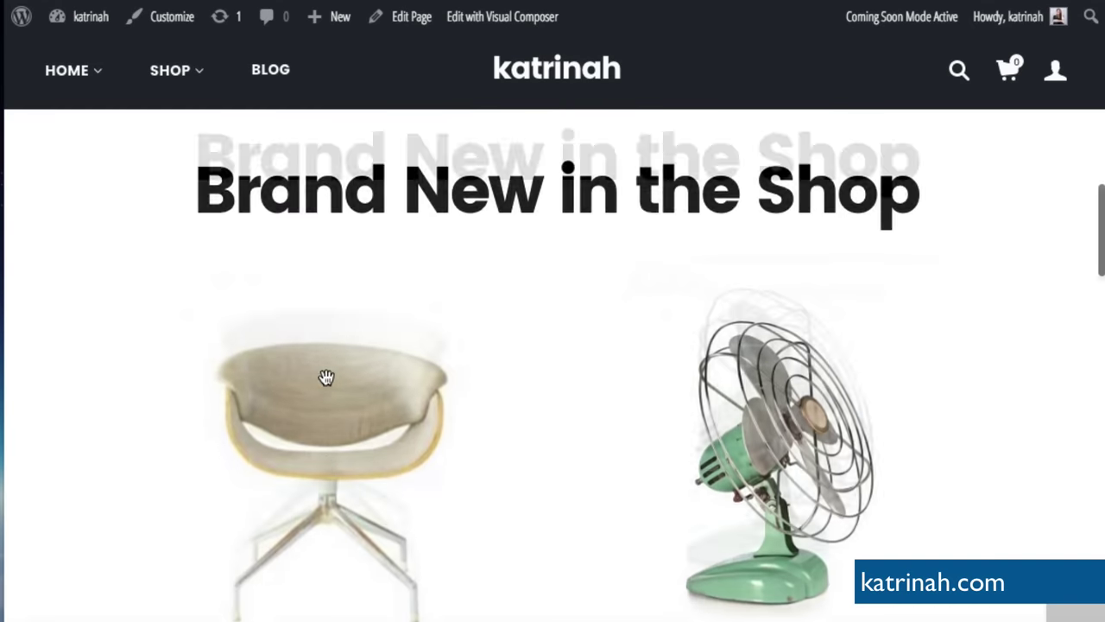
pyautogui.scroll(-10, 326, 378)
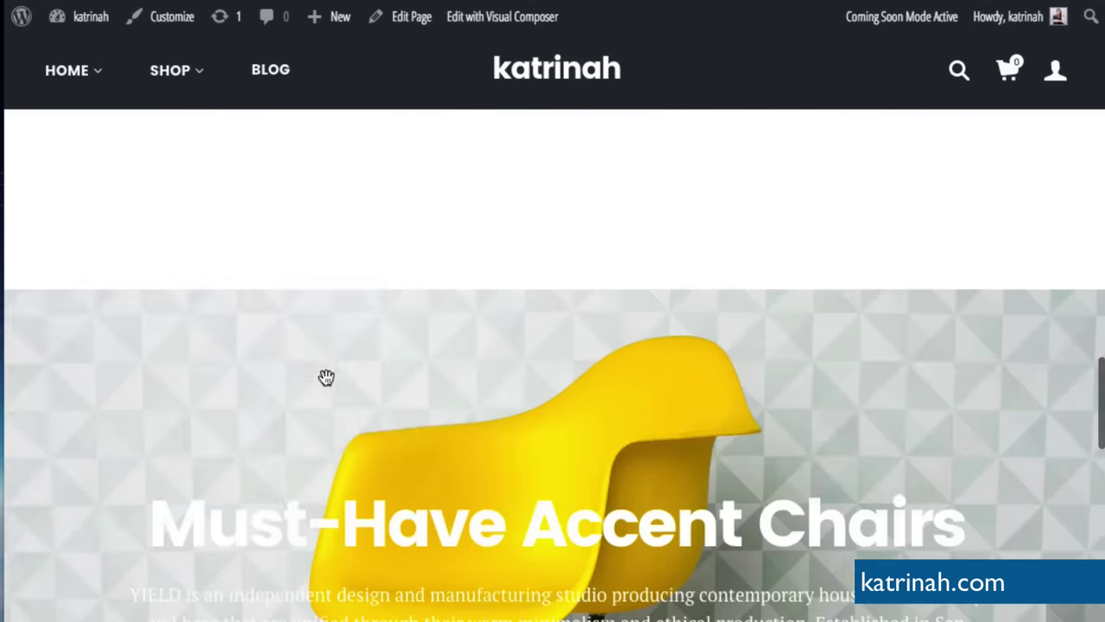
pyautogui.scroll(-8, 326, 378)
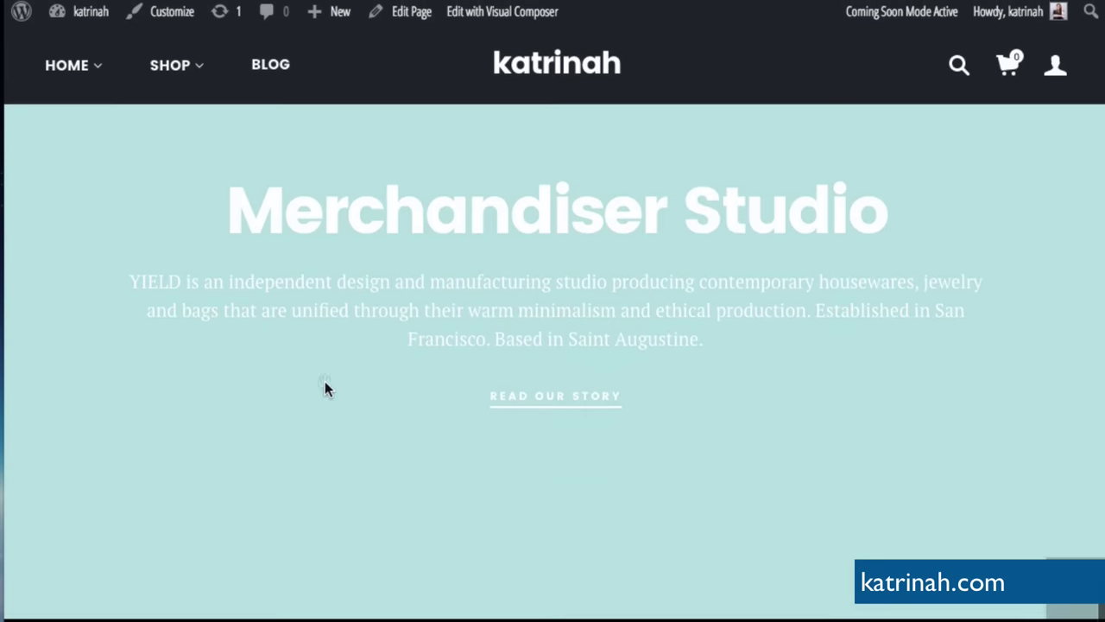
pyautogui.scroll(20, 326, 388)
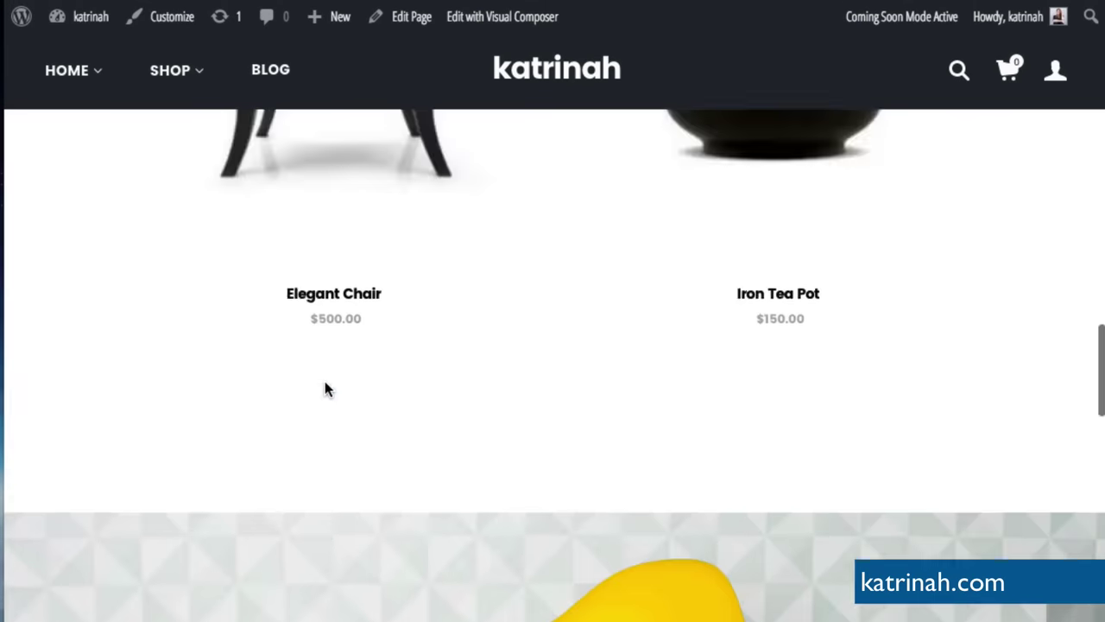
pyautogui.scroll(5, 325, 381)
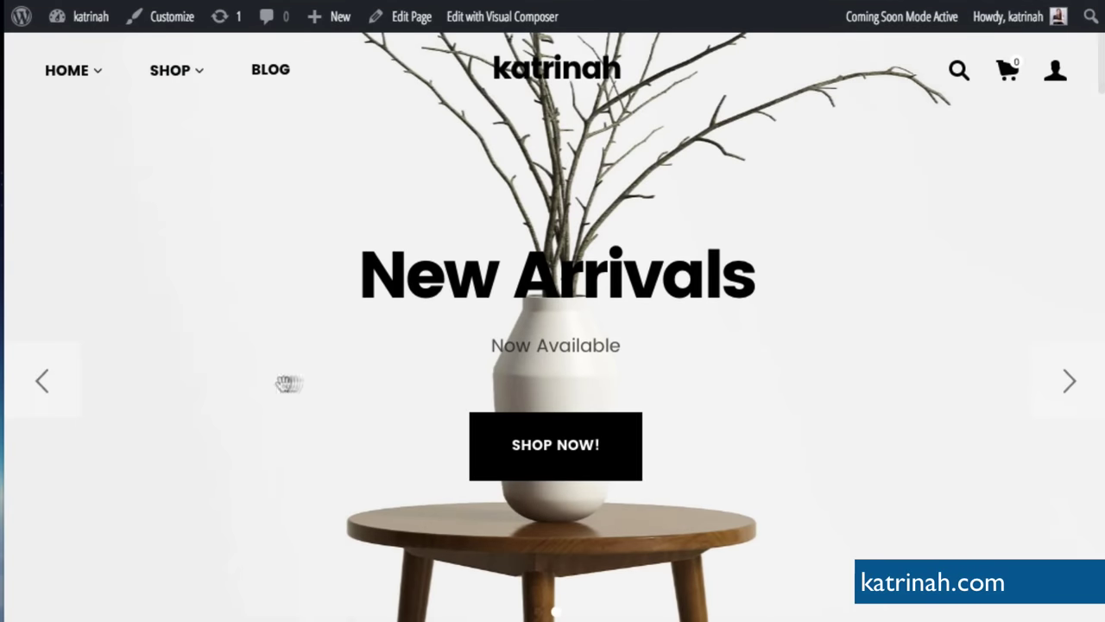
pyautogui.click(46, 391)
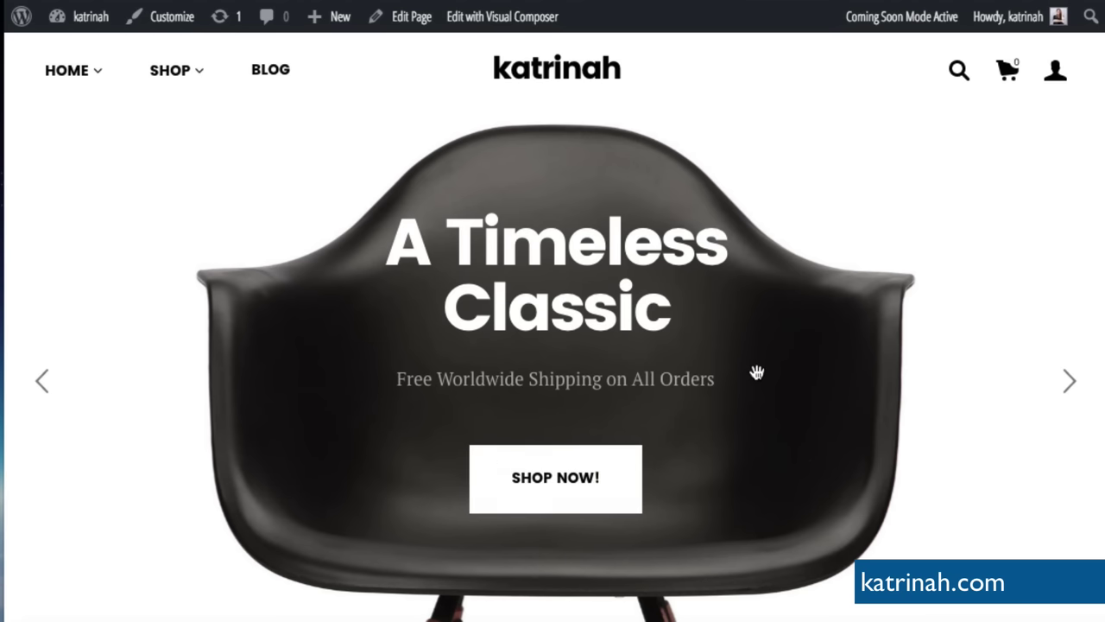
pyautogui.scroll(-5, 752, 371)
pyautogui.scroll(-8, 756, 372)
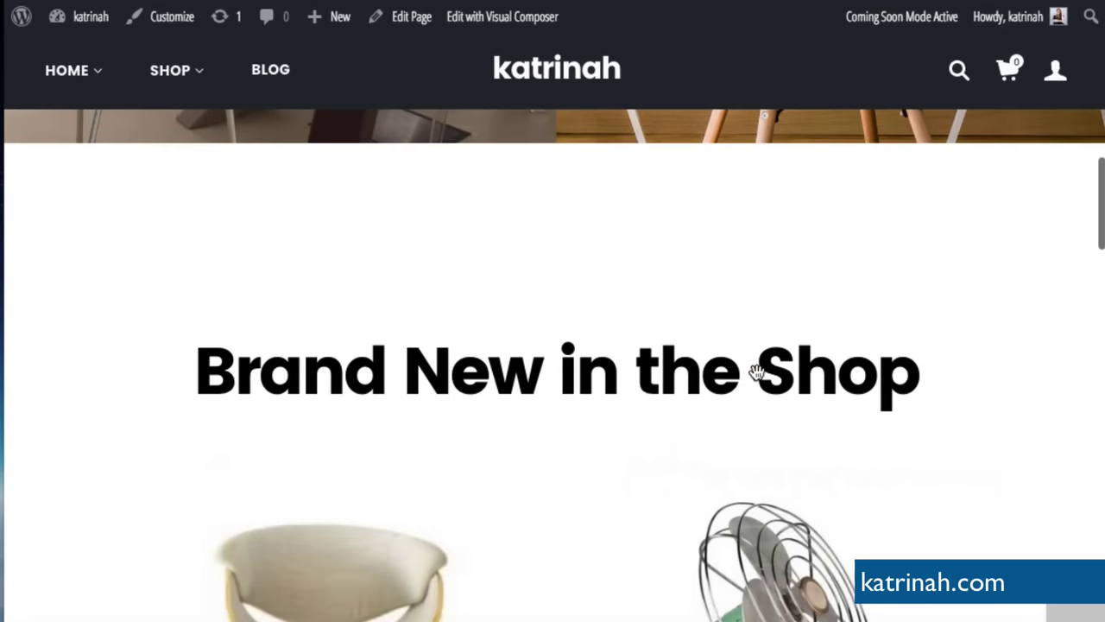
pyautogui.scroll(-5, 757, 372)
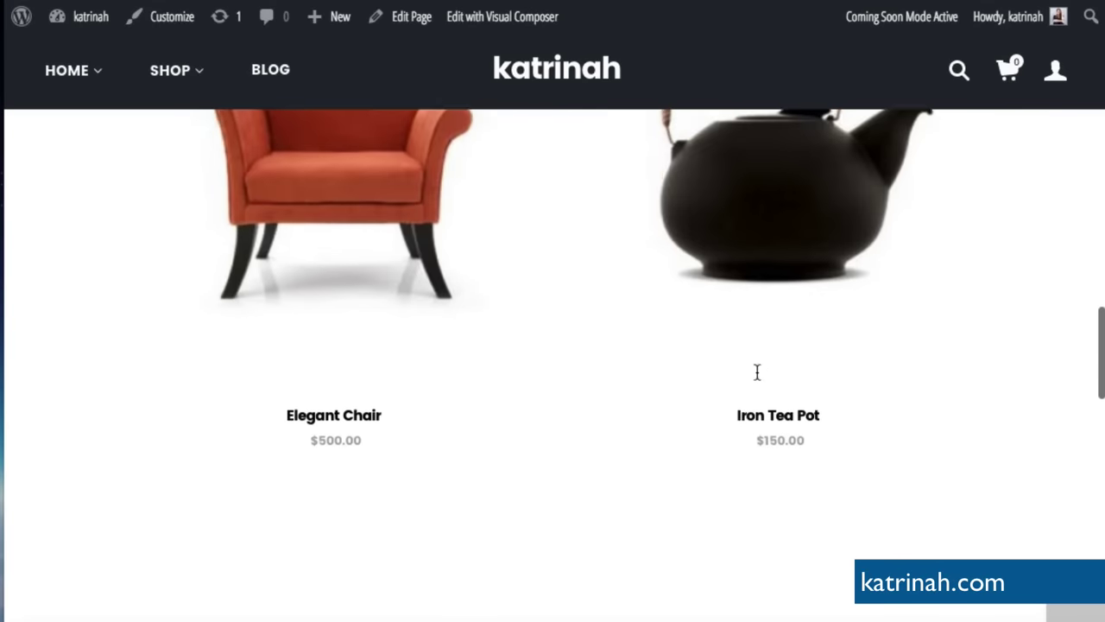
pyautogui.scroll(15, 759, 381)
pyautogui.scroll(3, 756, 380)
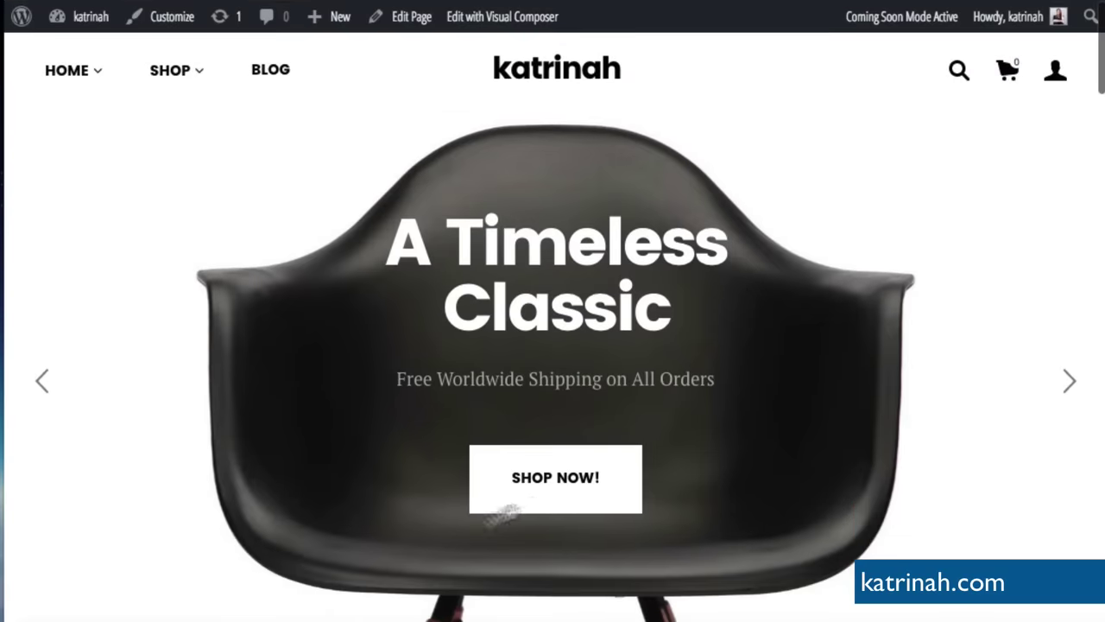
# - Browse the home page slider's three slides and return to the A Timeless Classic slide
pyautogui.click(1068, 381)
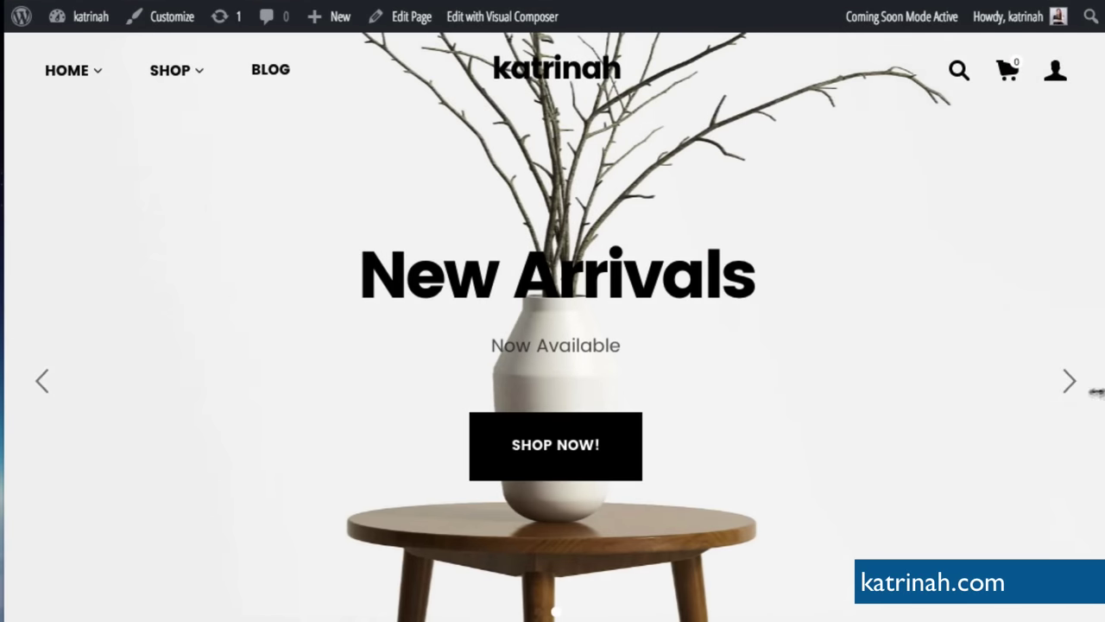
pyautogui.click(1068, 384)
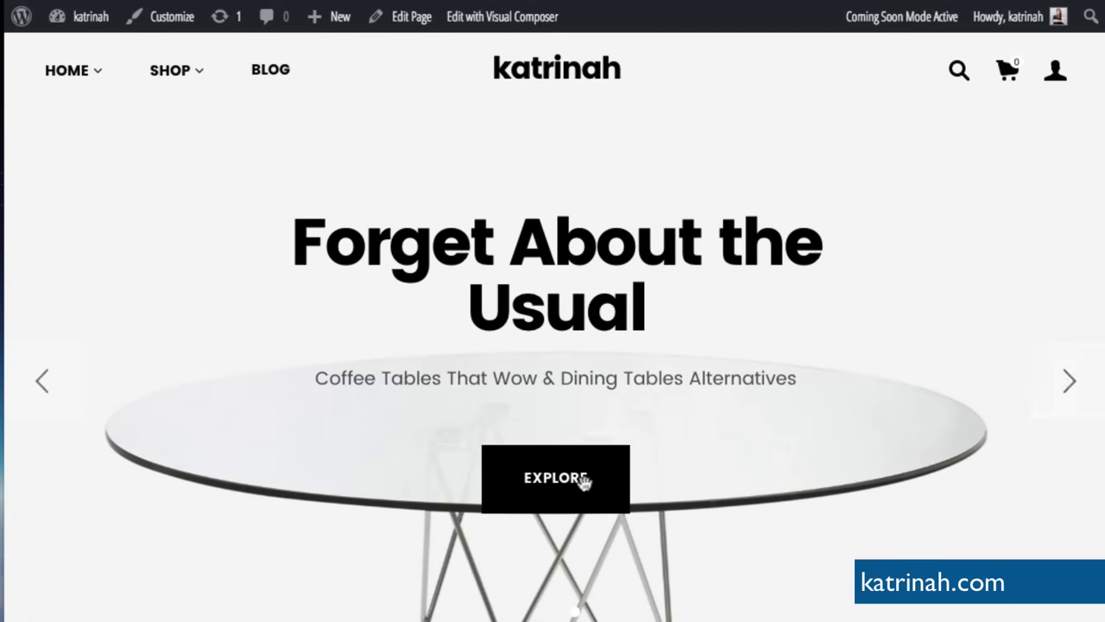
pyautogui.click(41, 382)
pyautogui.click(42, 383)
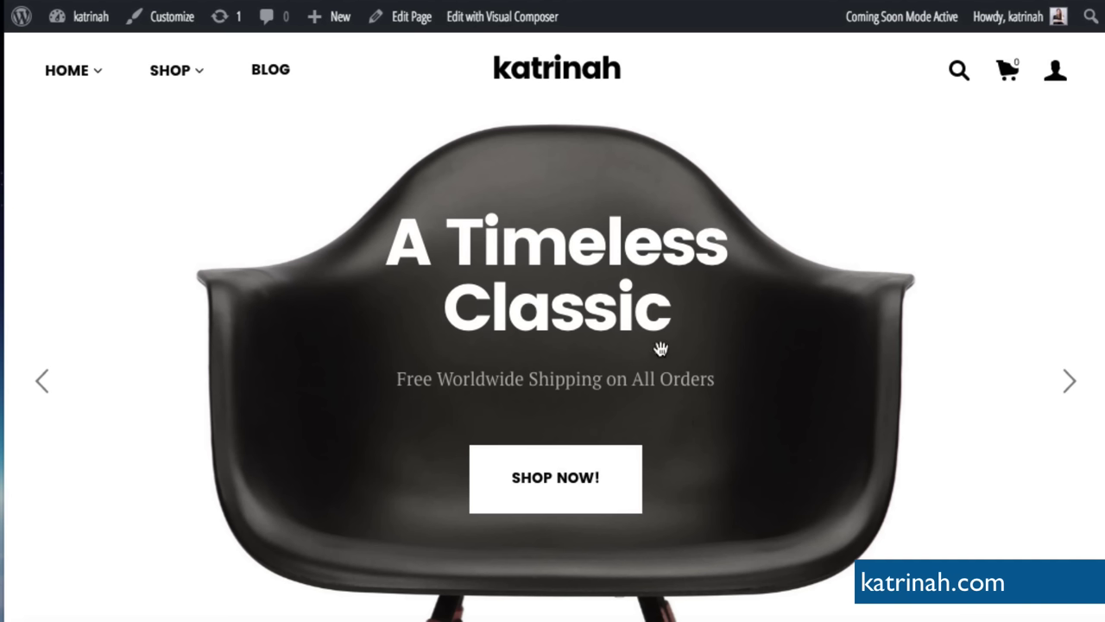
pyautogui.click(490, 17)
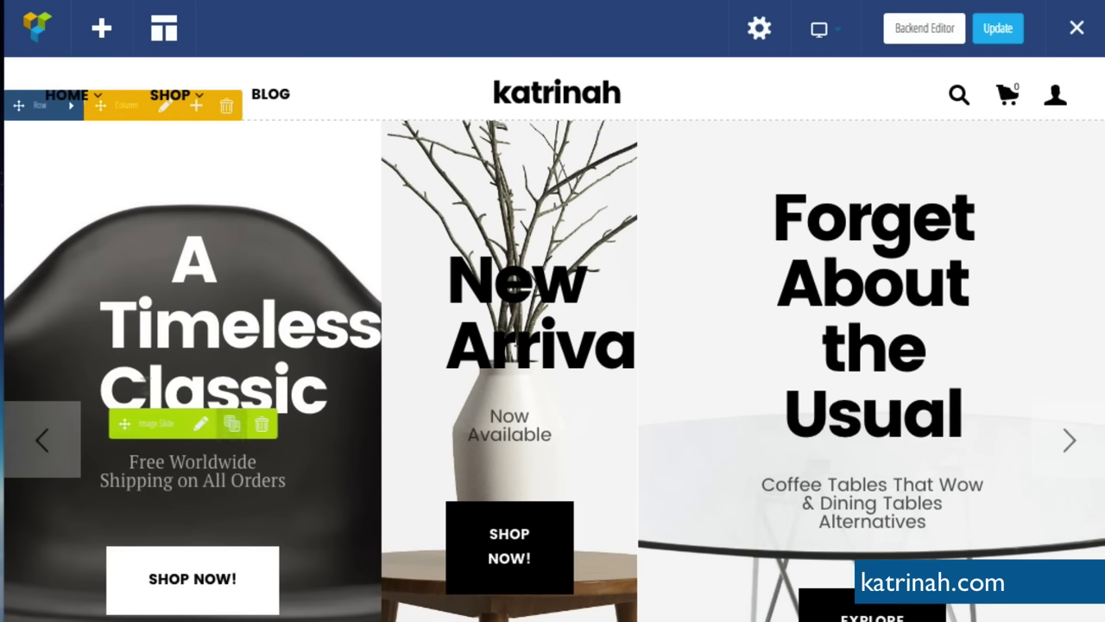
pyautogui.click(201, 425)
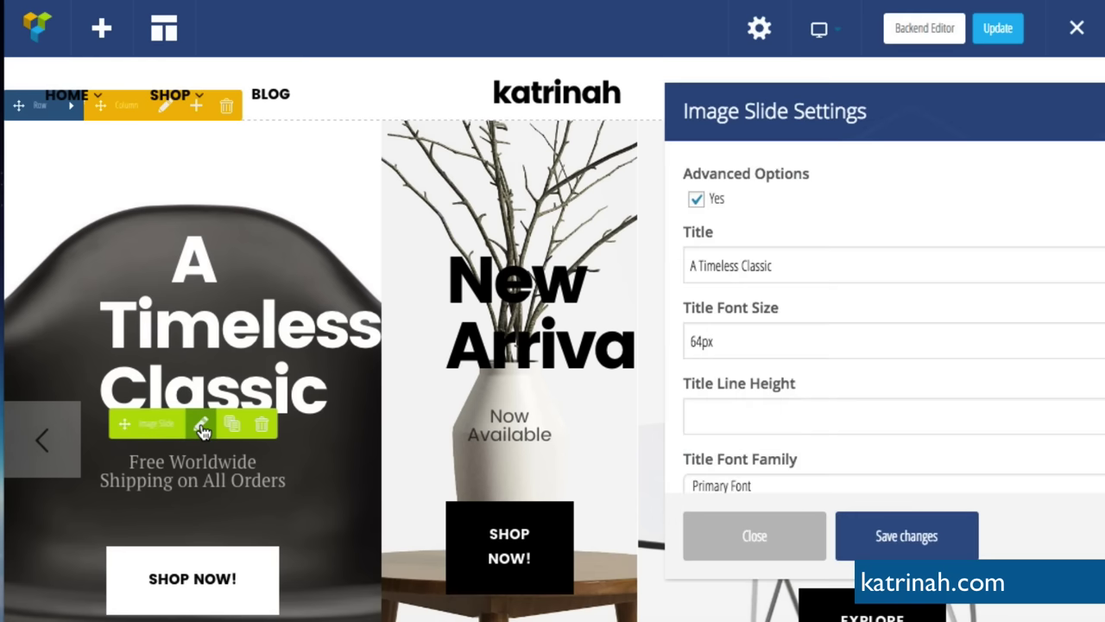
pyautogui.scroll(-4, 846, 345)
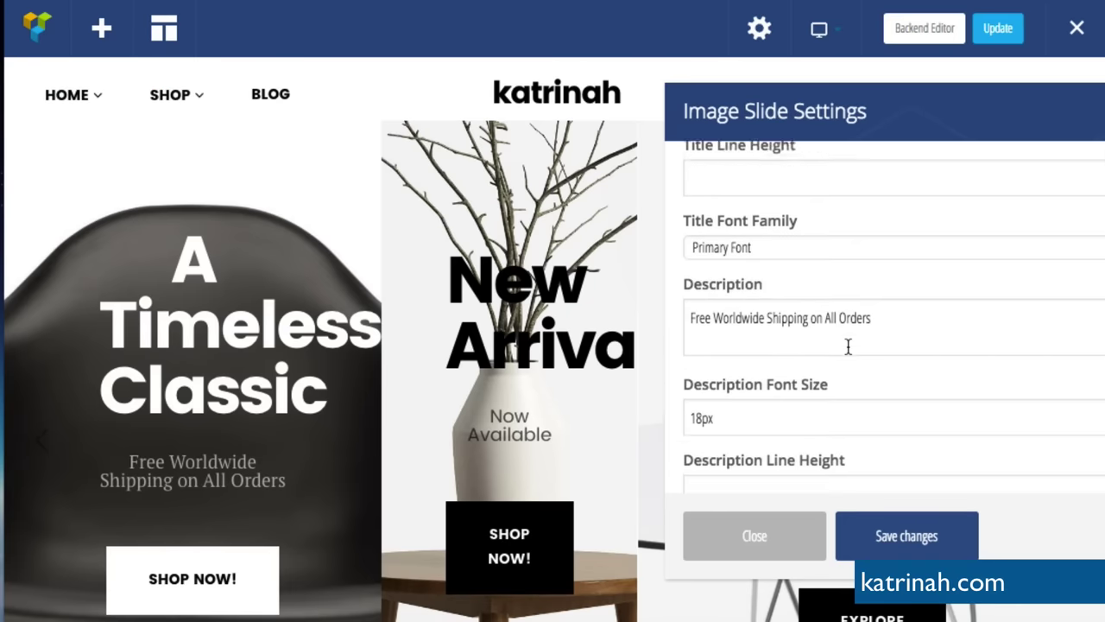
pyautogui.scroll(-5, 846, 351)
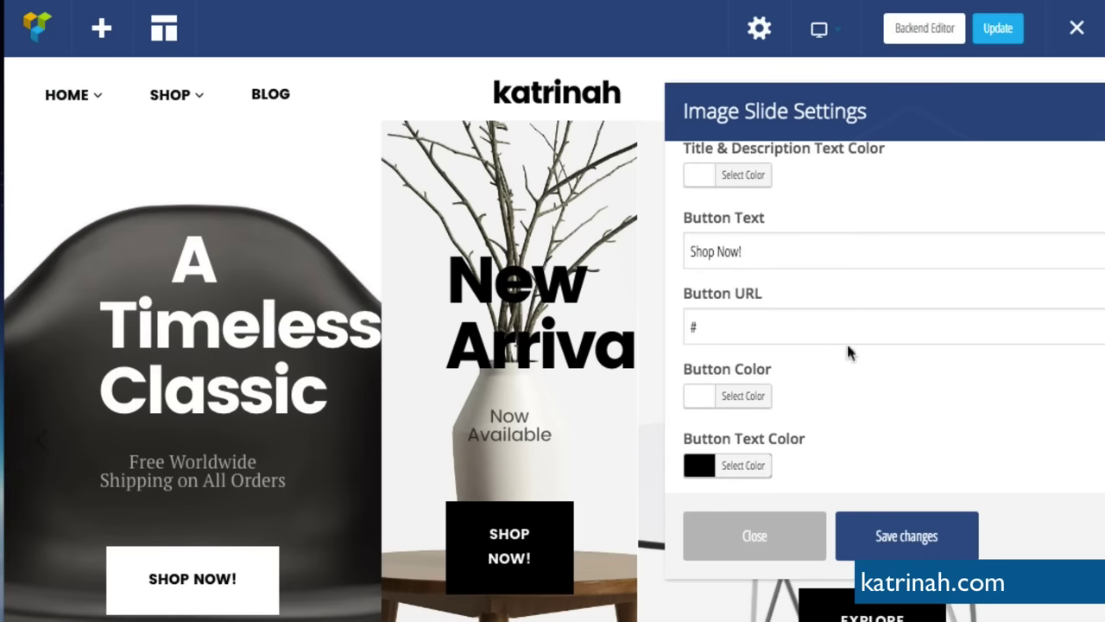
pyautogui.click(700, 329)
pyautogui.hotkey('ctrl', 'a')
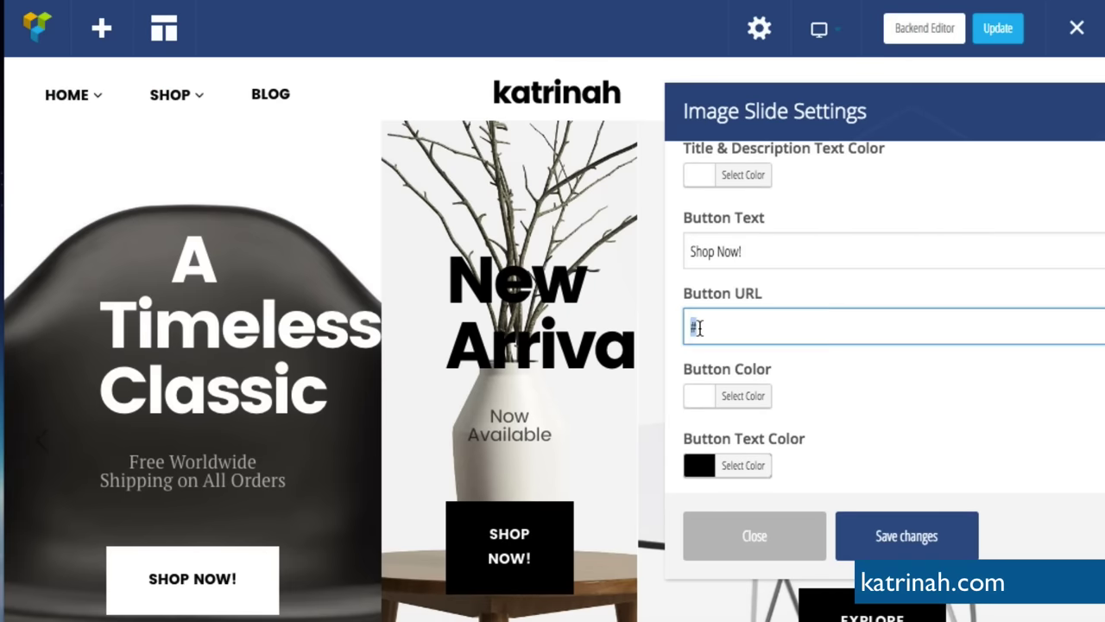
pyautogui.write('http://demo6.katrinah.co/shop')
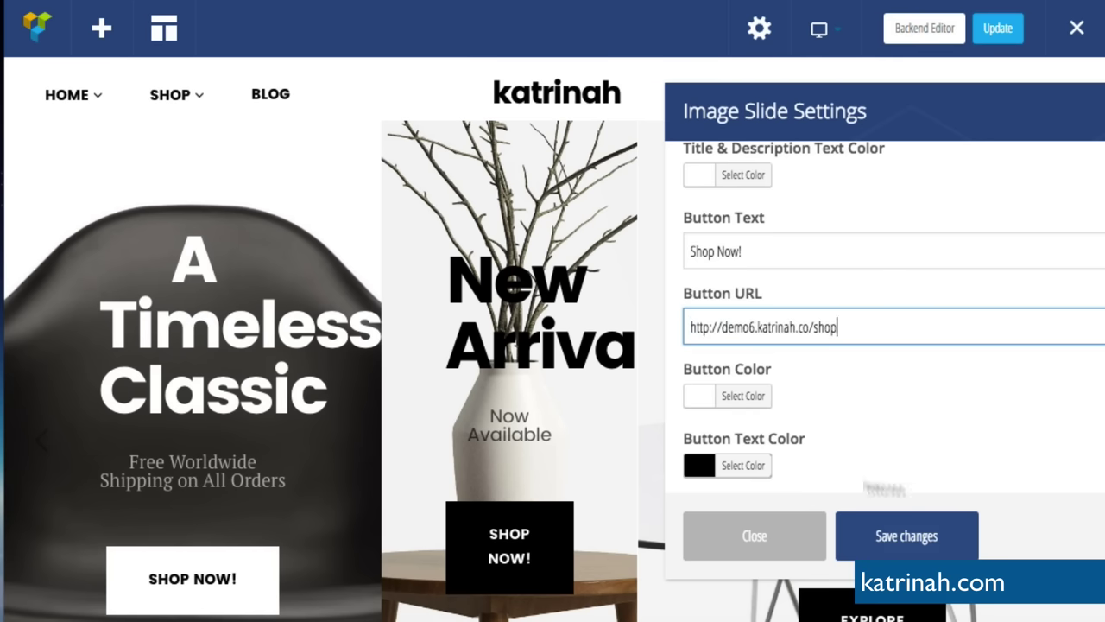
pyautogui.click(902, 537)
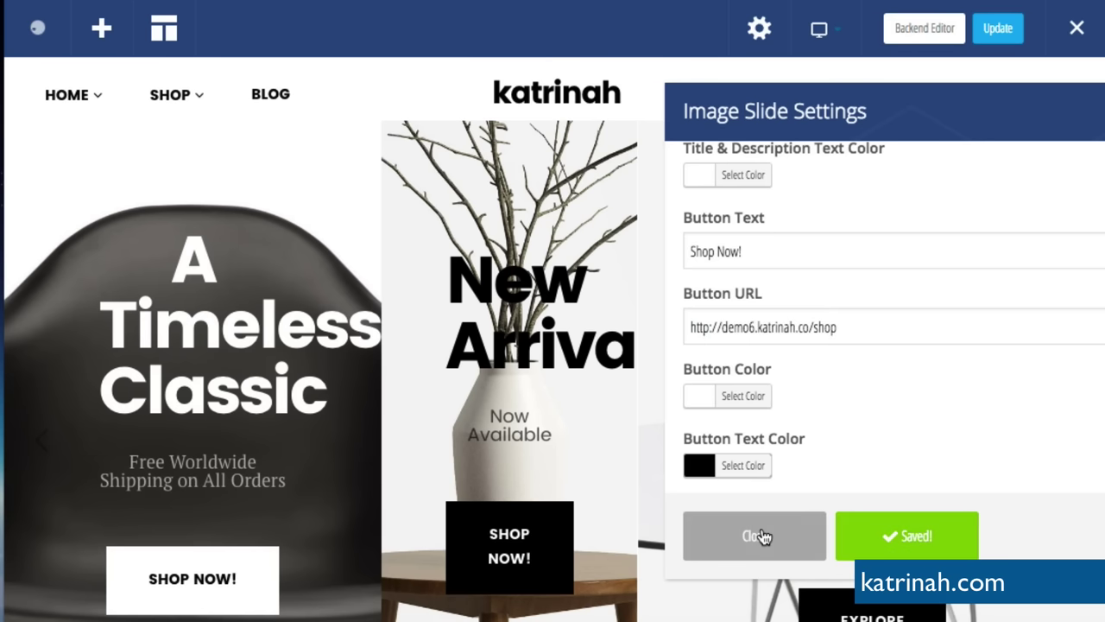
pyautogui.click(763, 537)
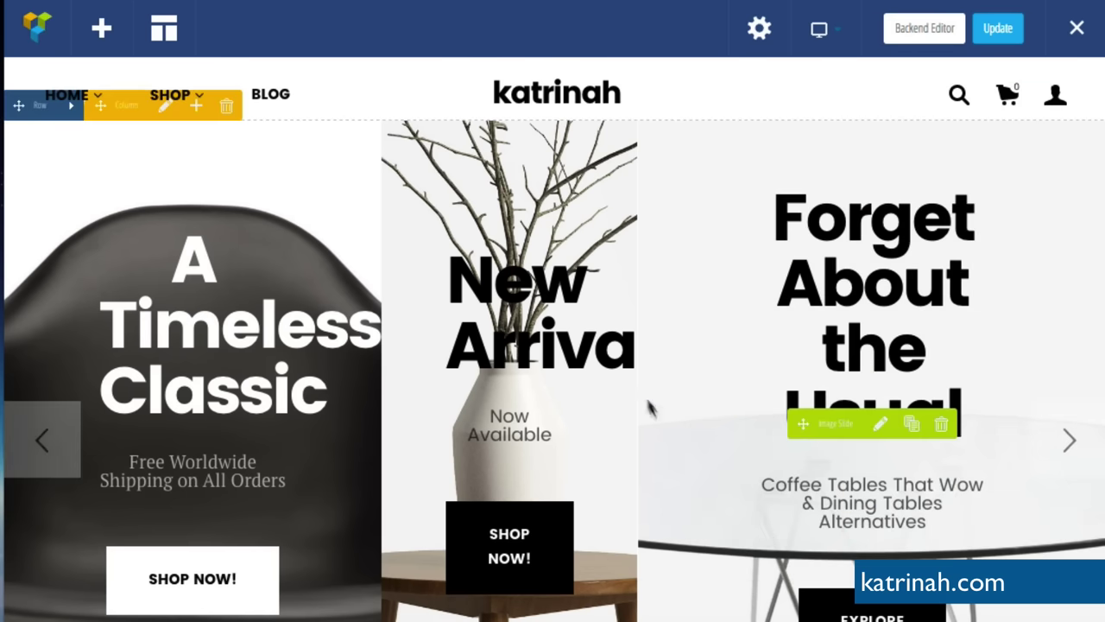
pyautogui.moveTo(504, 462)
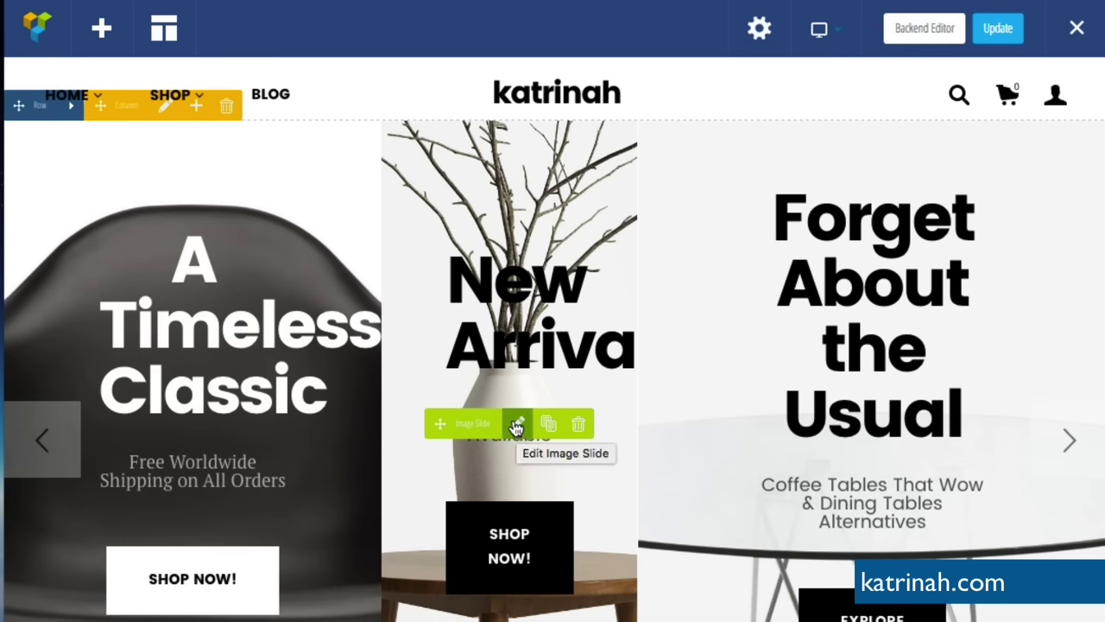
pyautogui.click(516, 427)
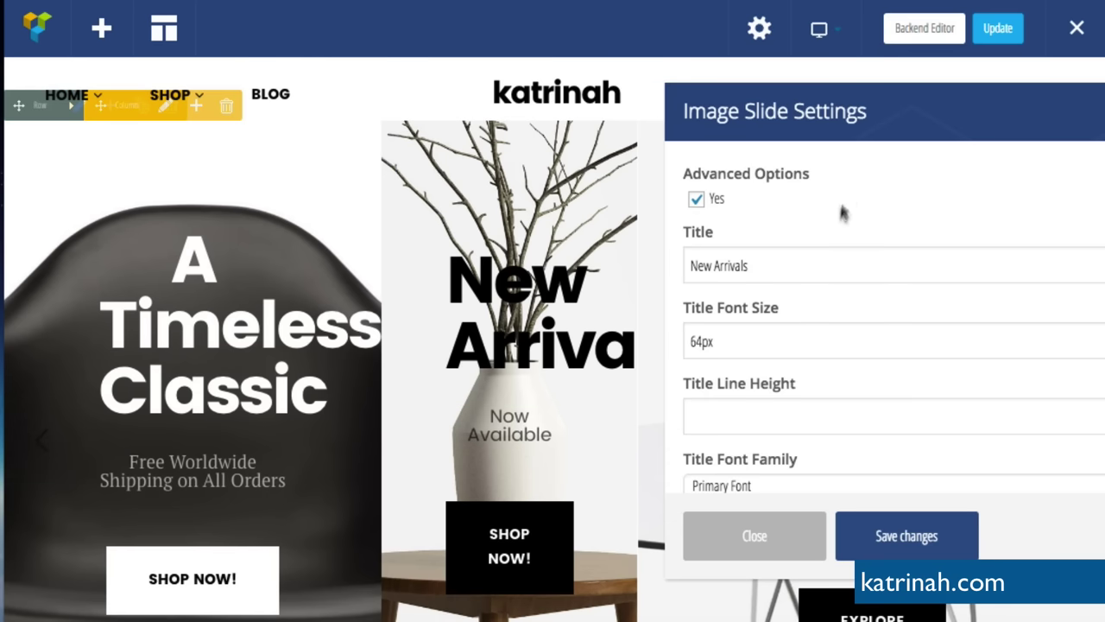
pyautogui.scroll(-3, 792, 337)
pyautogui.scroll(-6, 792, 336)
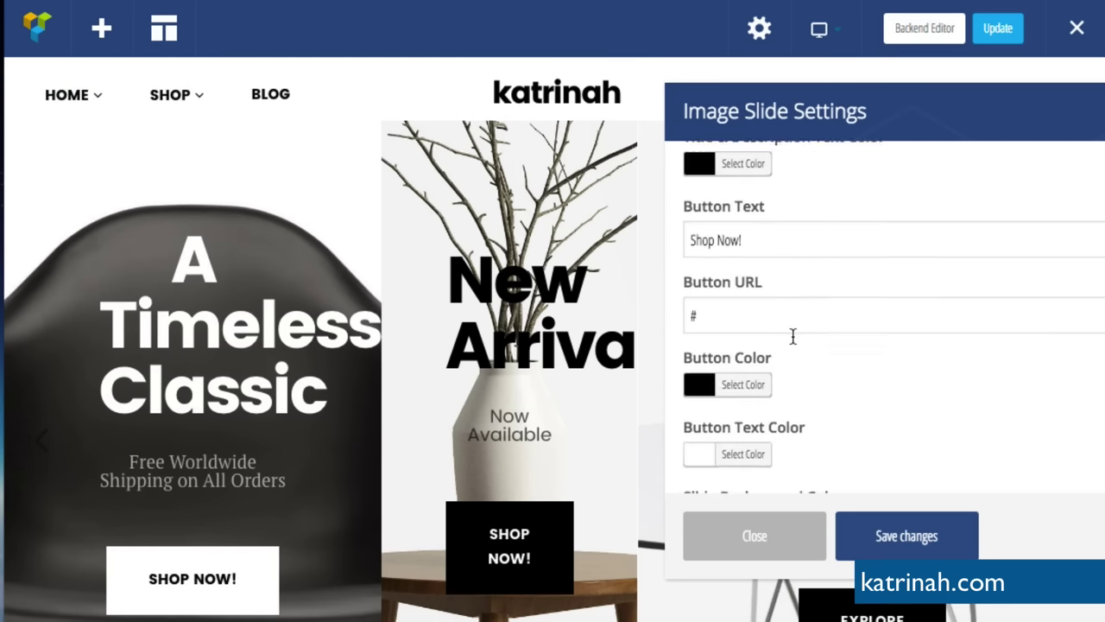
pyautogui.doubleClick(707, 230)
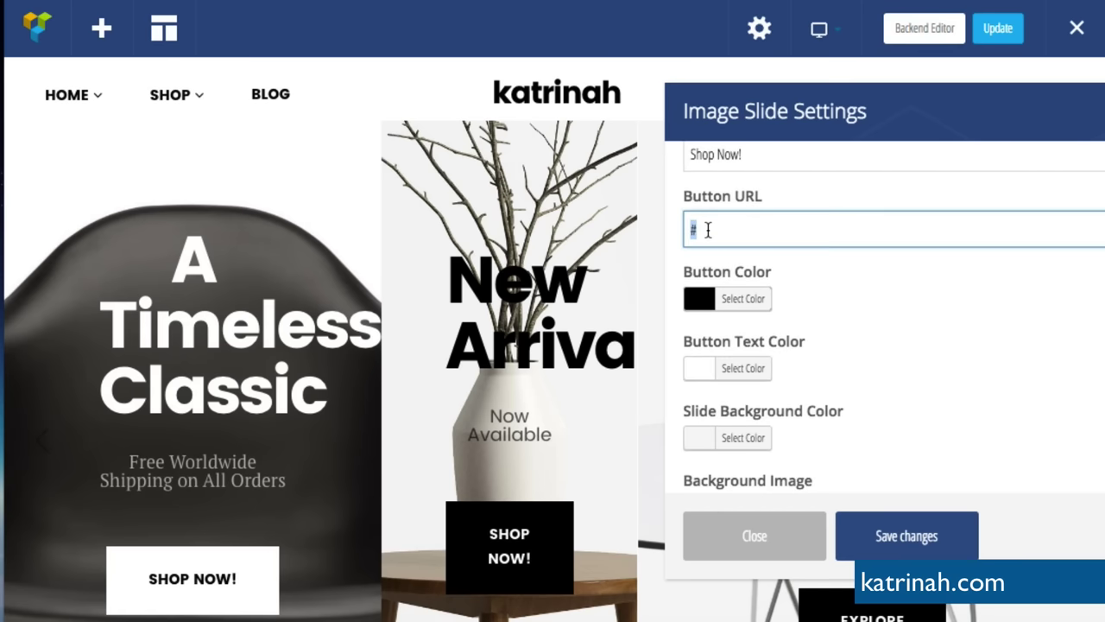
pyautogui.write('http://demo6.katrinah.co/')
pyautogui.click(902, 550)
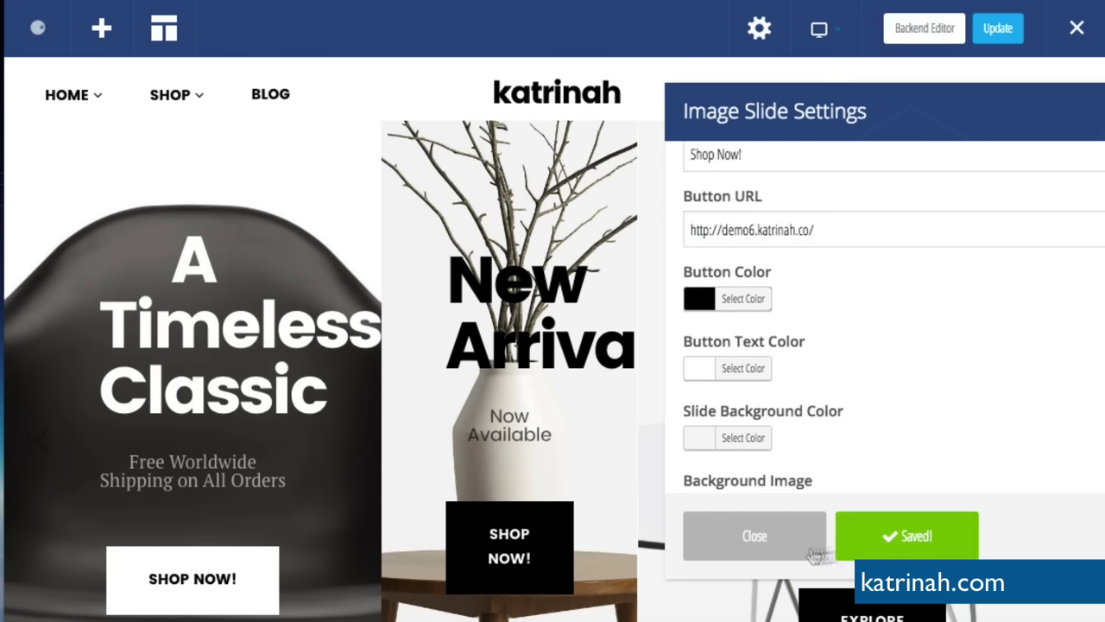
pyautogui.click(745, 544)
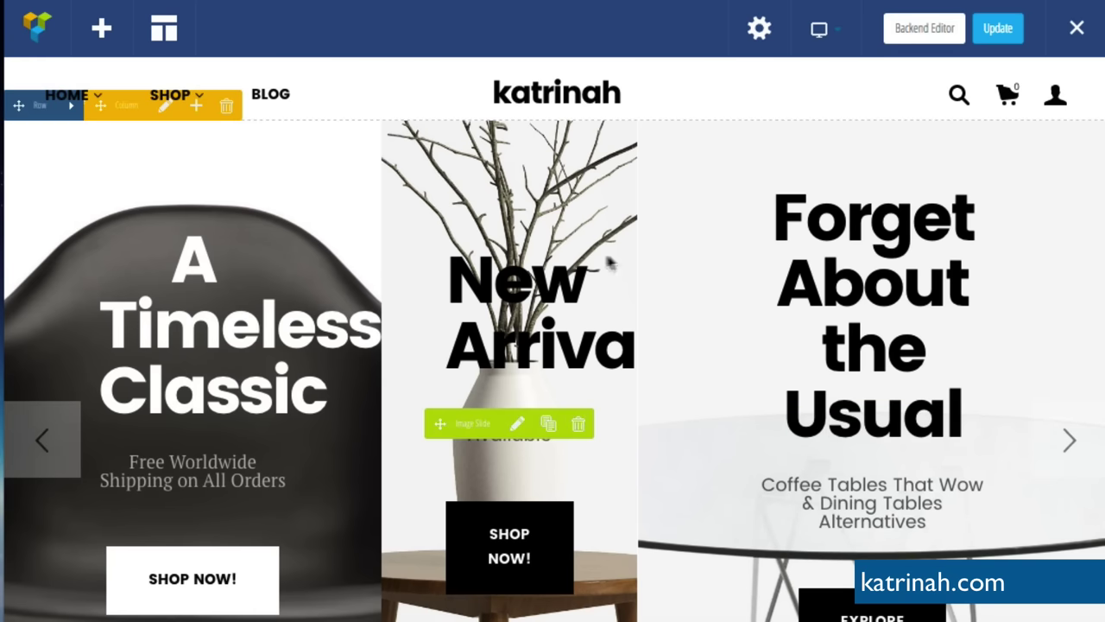
# - Update the home page and test the A Timeless Classic slide's SHOP NOW! button on the live site
pyautogui.click(997, 30)
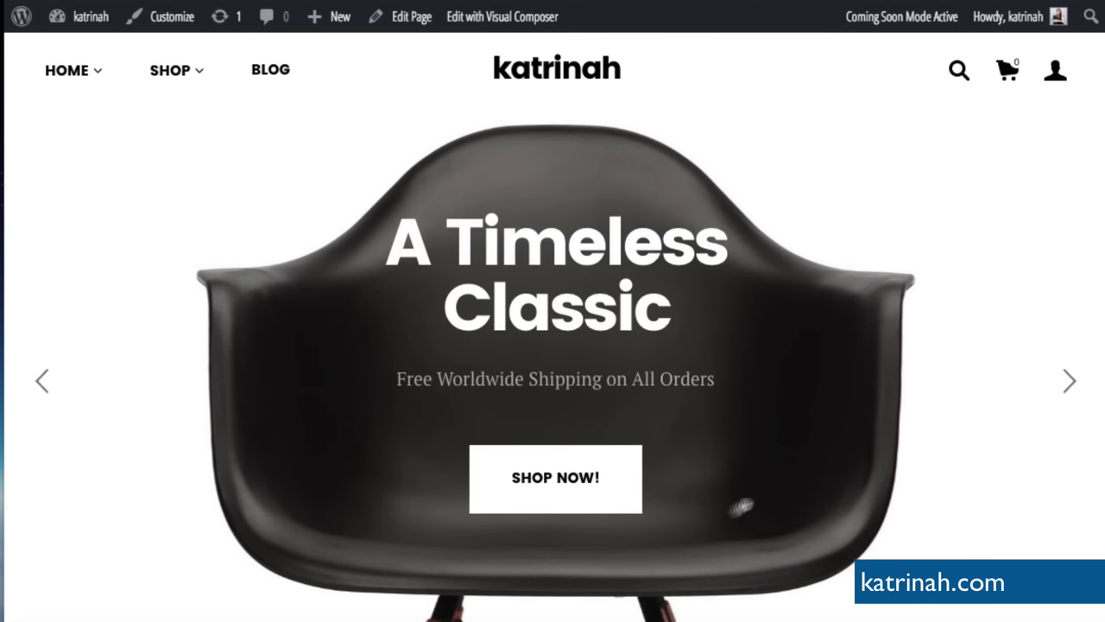
pyautogui.click(544, 480)
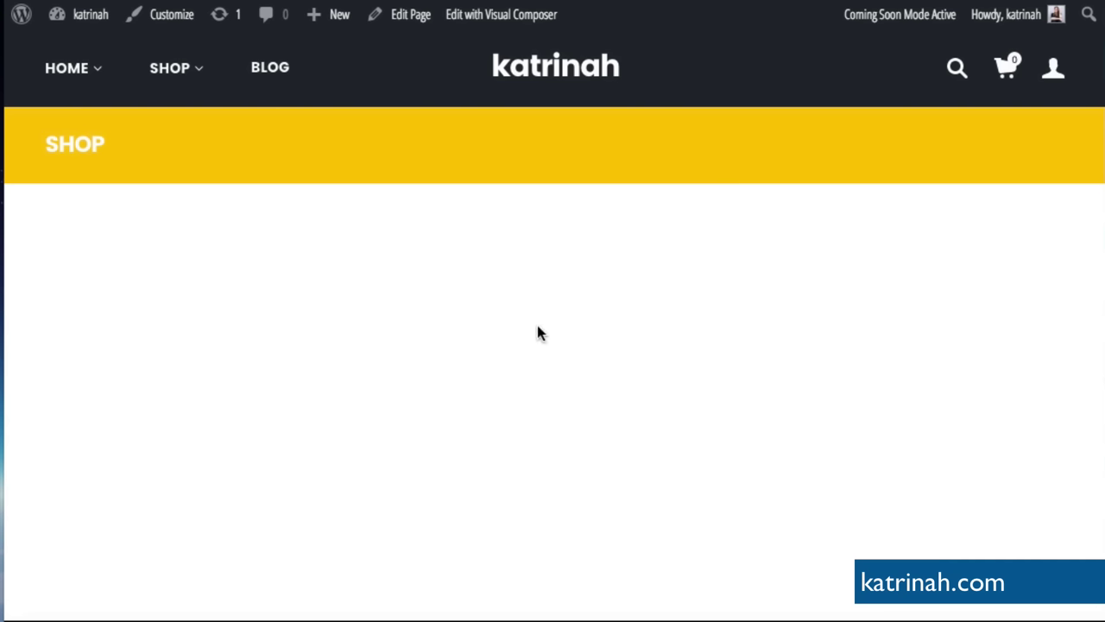
# - Go to the list of all pages in the WordPress dashboard and search it for "shop"
pyautogui.moveTo(87, 24)
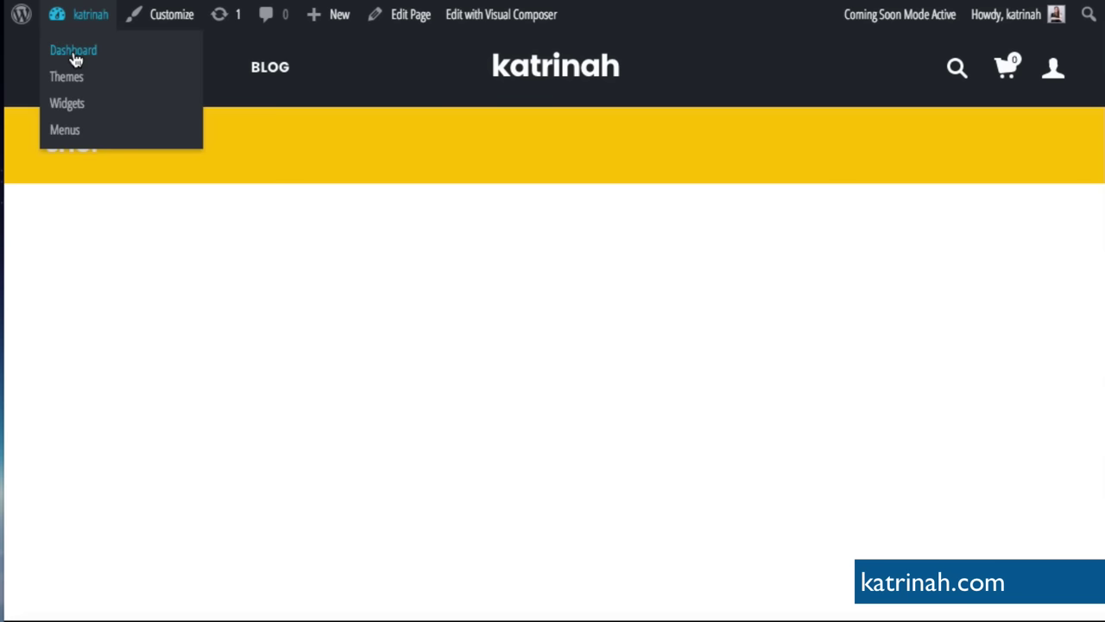
pyautogui.click(76, 51)
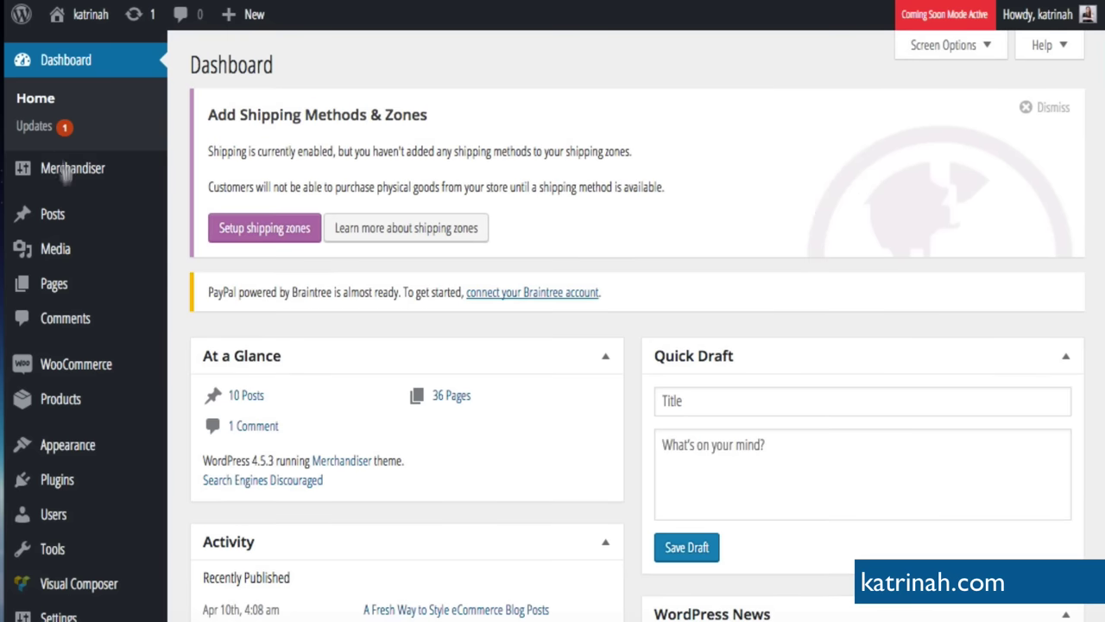
pyautogui.moveTo(54, 289)
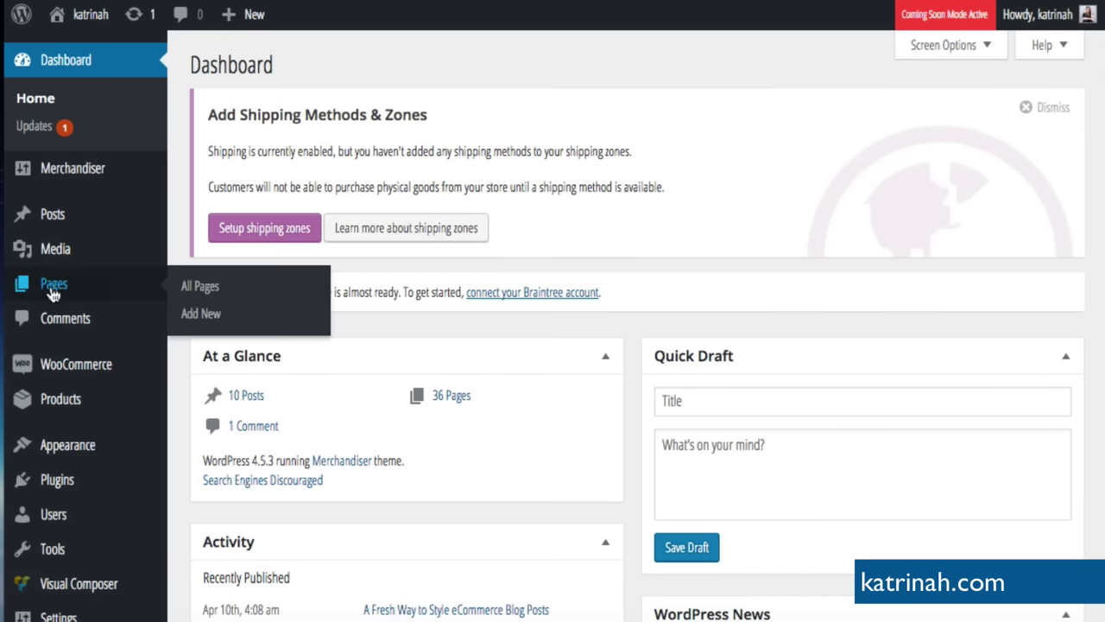
pyautogui.click(195, 296)
pyautogui.click(898, 347)
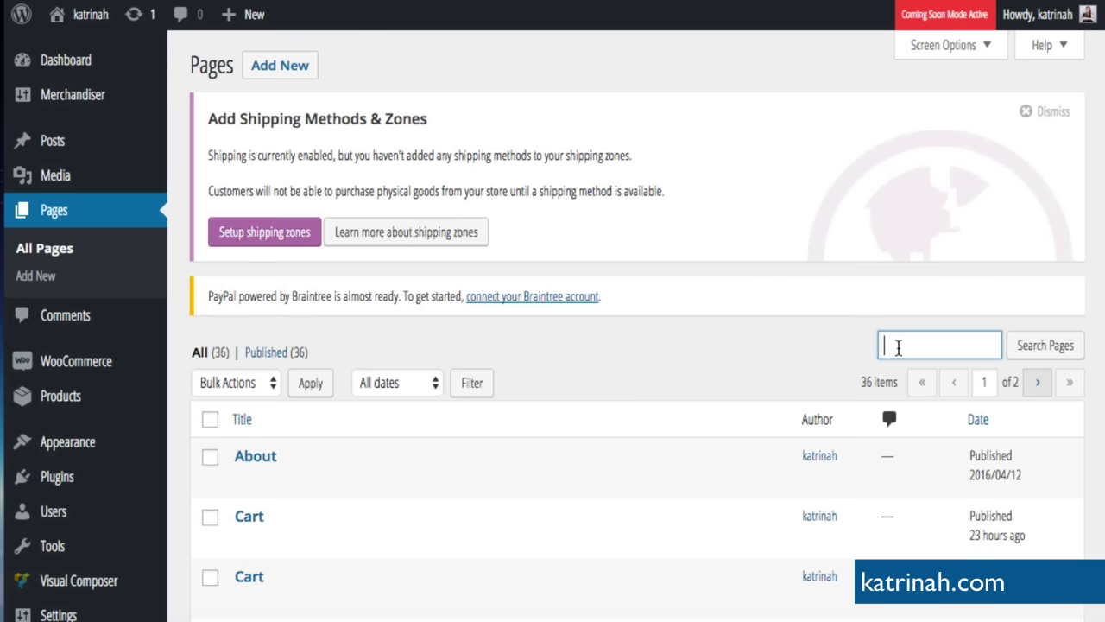
pyautogui.write('shop')
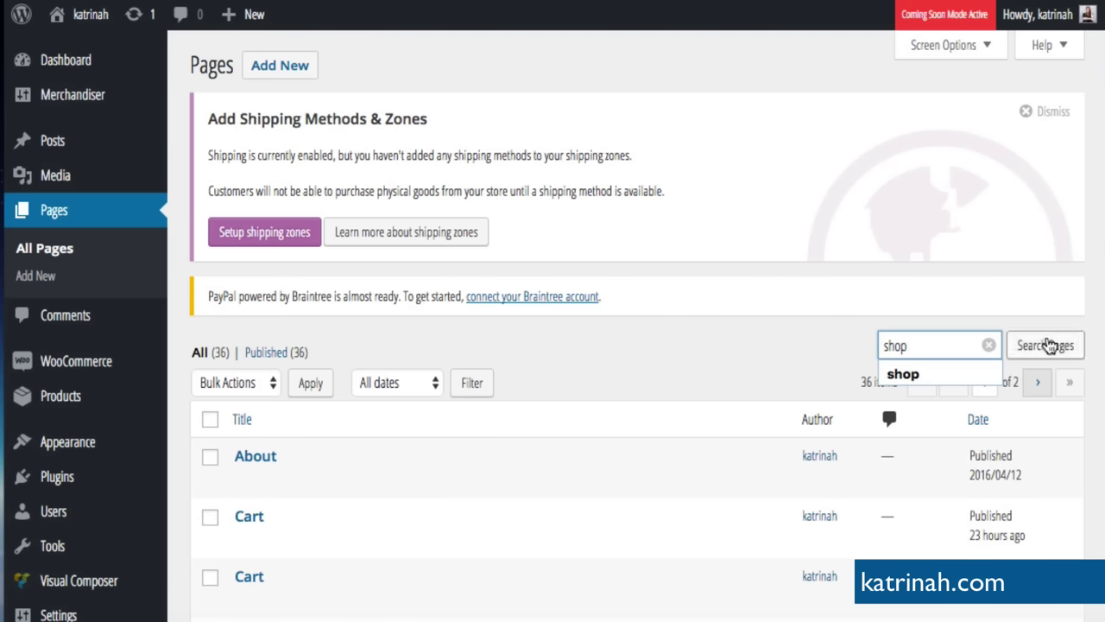
pyautogui.click(1050, 346)
pyautogui.click(1050, 346)
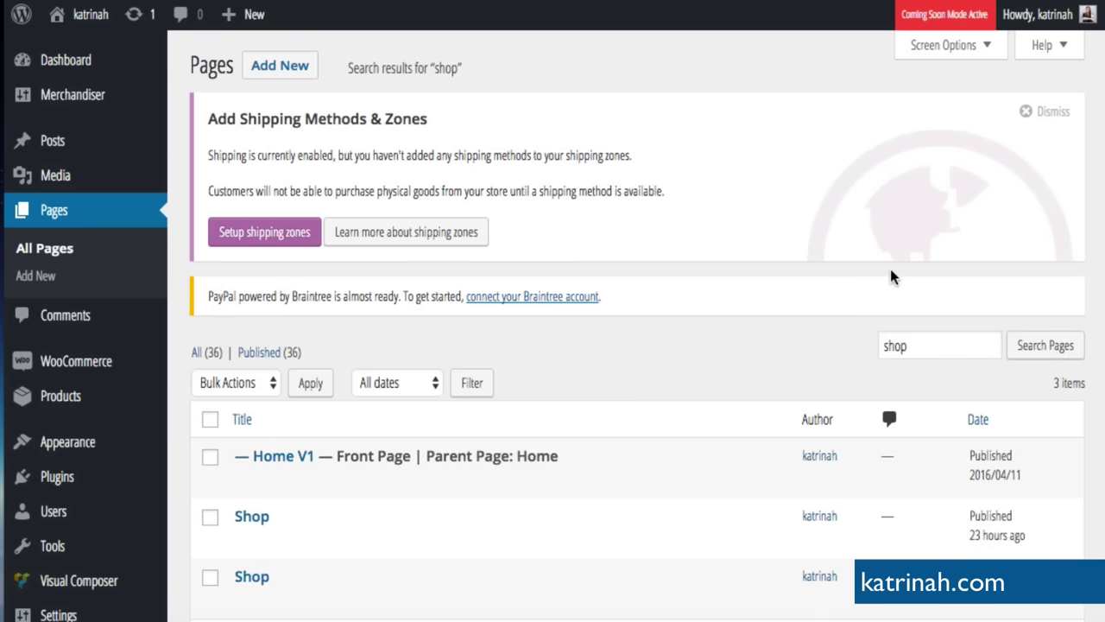
pyautogui.scroll(-2, 492, 473)
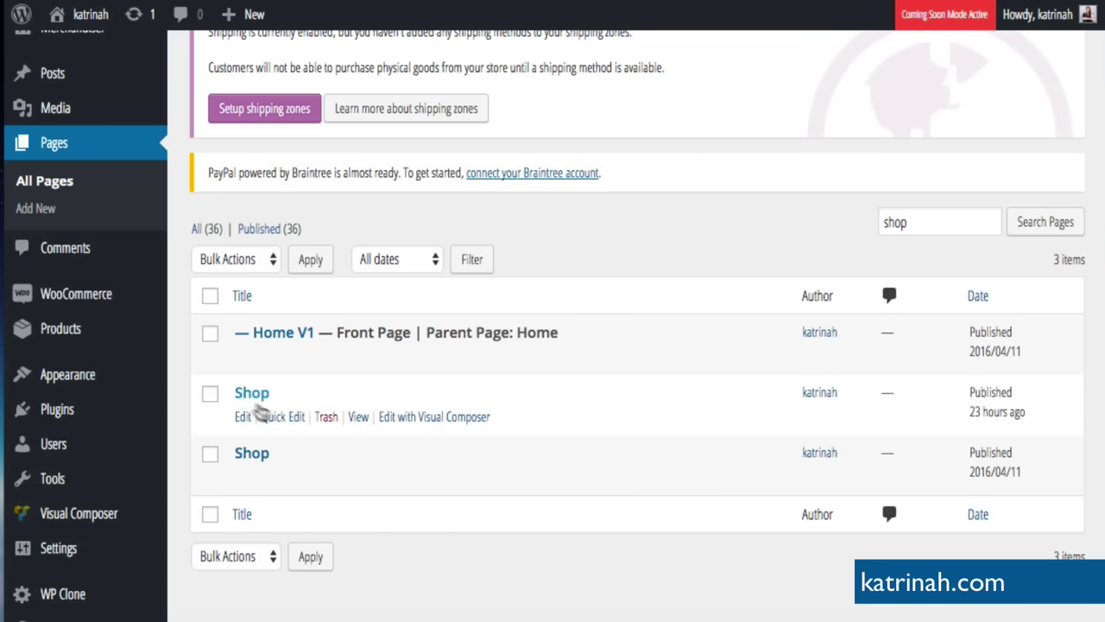
# - Check the slug of the more recently published Shop page and view that page on the live site
pyautogui.click(282, 418)
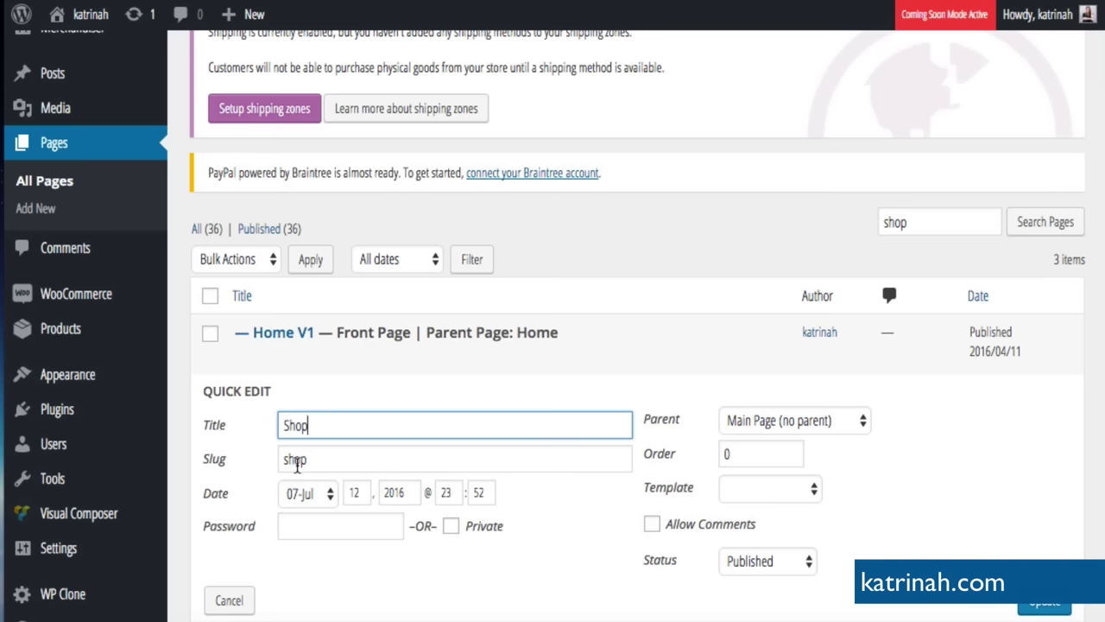
pyautogui.click(237, 600)
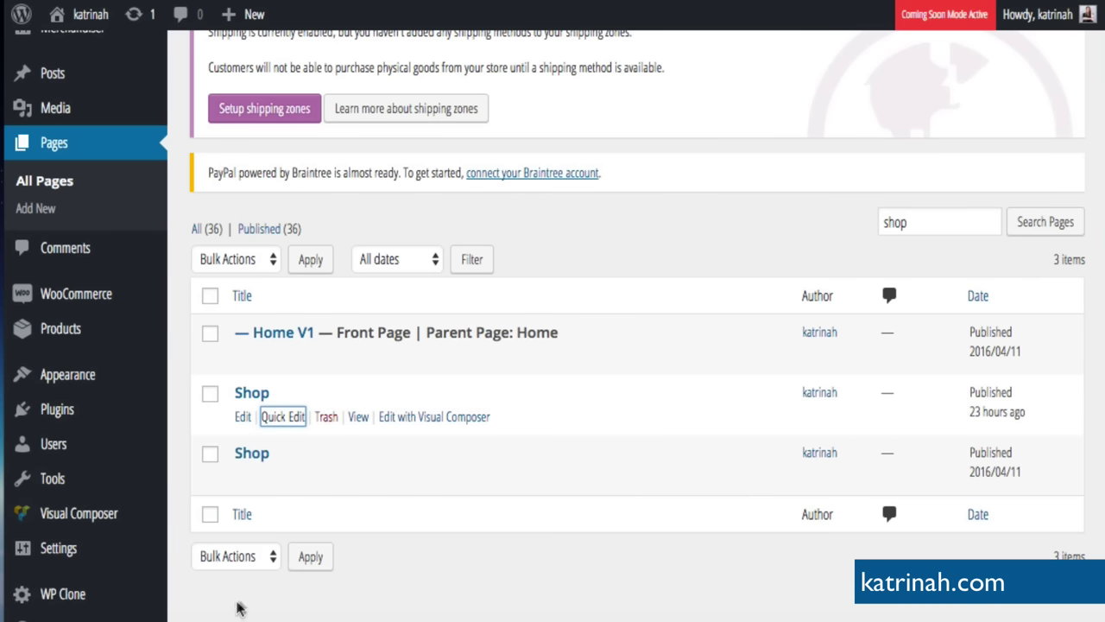
pyautogui.click(359, 418)
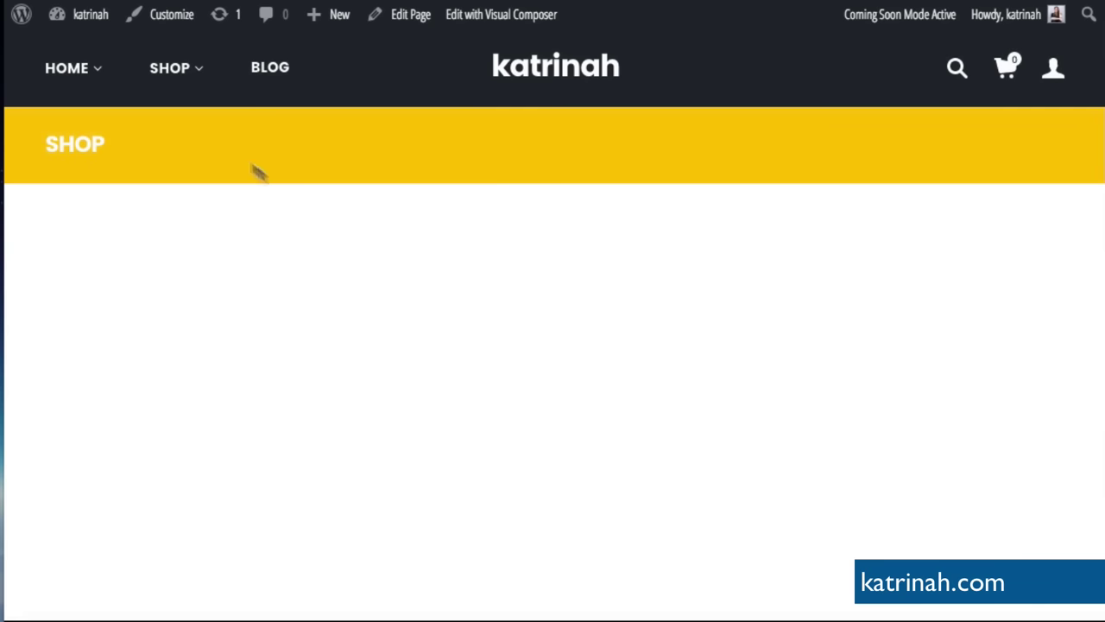
pyautogui.hotkey('alt', 'Left')
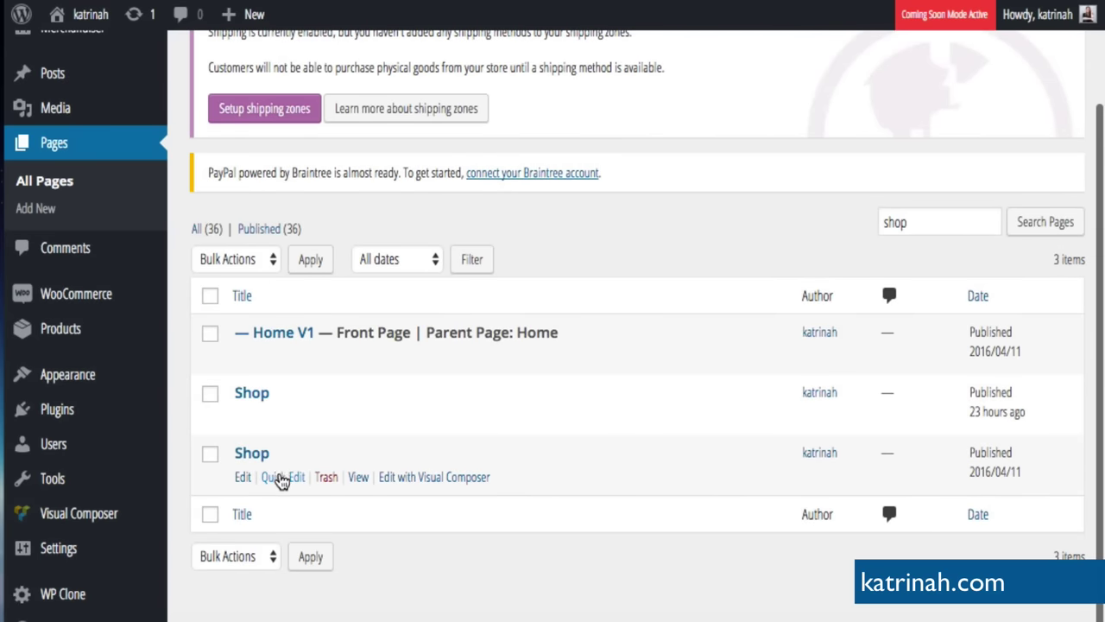
# - Check the slug of the Shop page published 2016/04/11 and look through its product listing on the live site
pyautogui.click(281, 478)
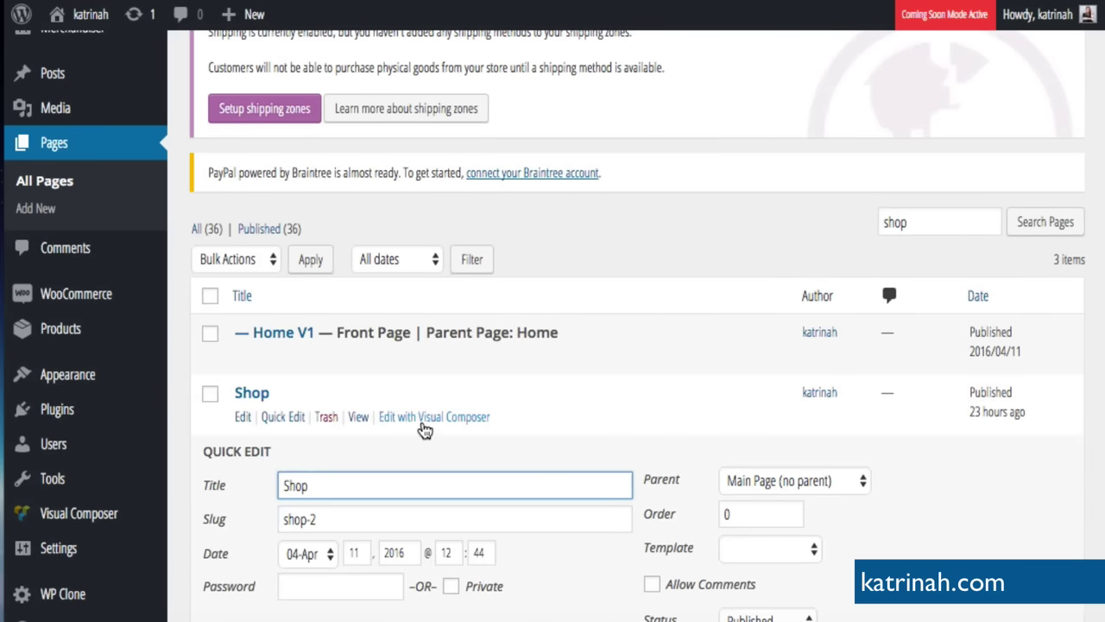
pyautogui.scroll(-2, 424, 430)
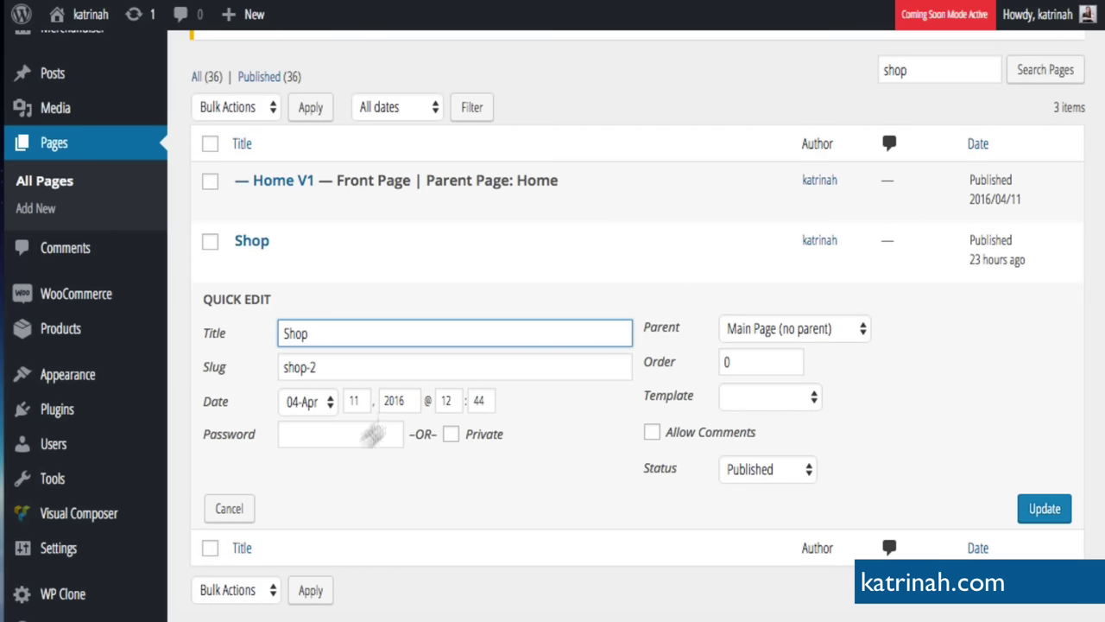
pyautogui.click(237, 510)
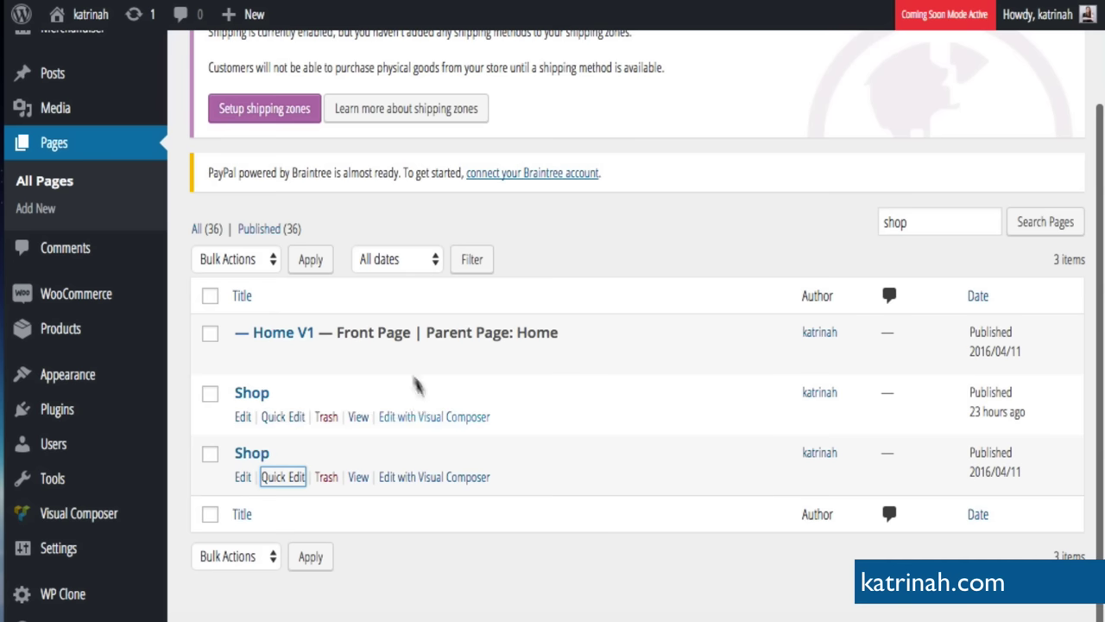
pyautogui.click(358, 479)
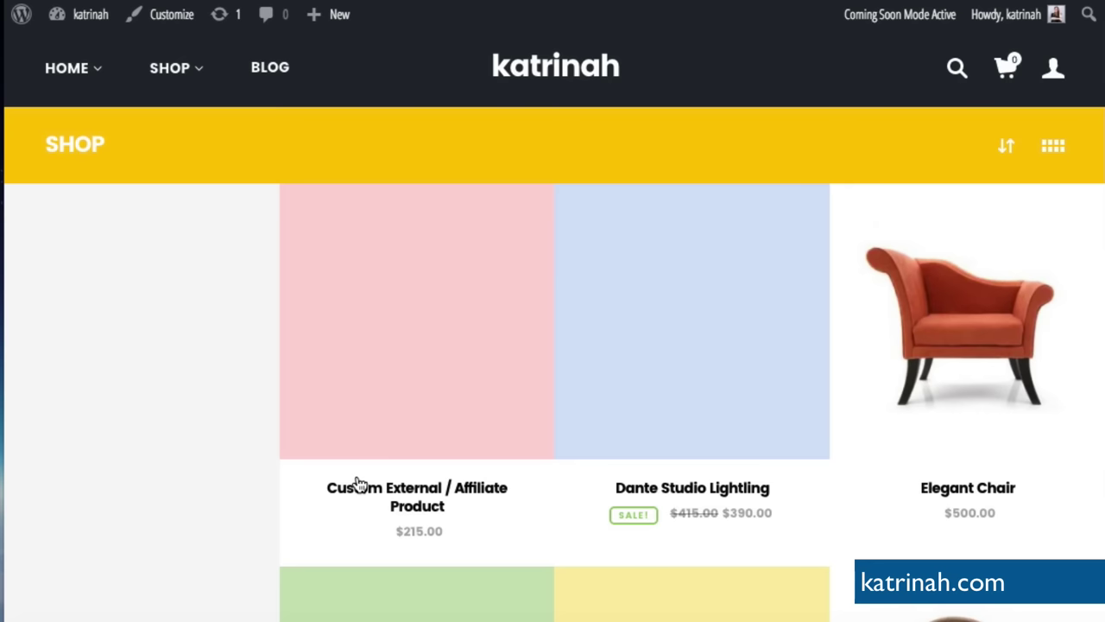
pyautogui.moveTo(478, 284)
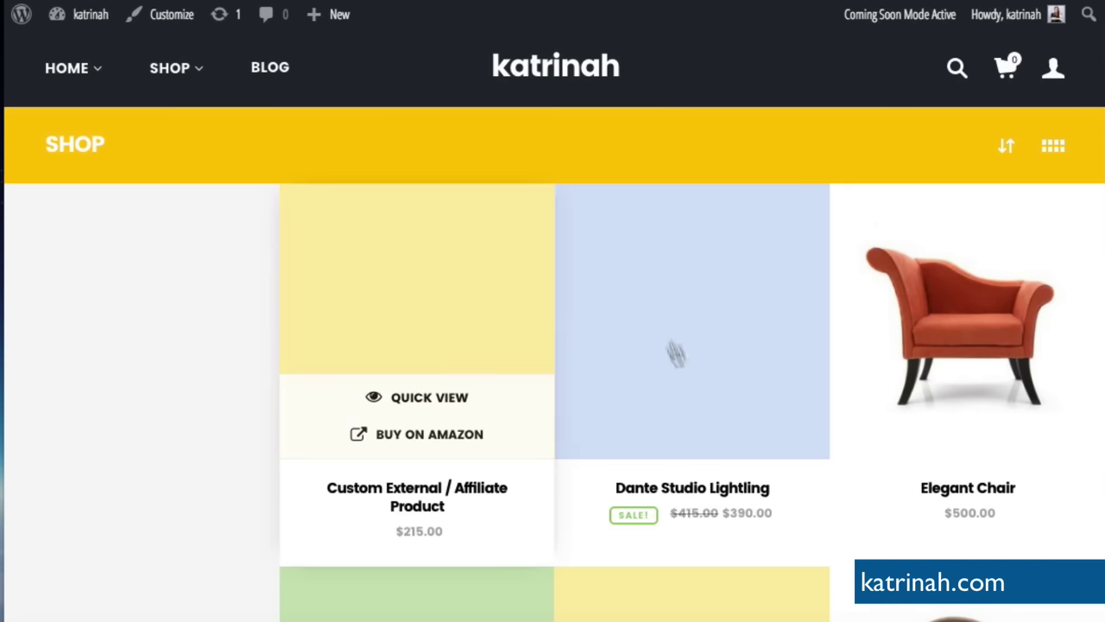
pyautogui.scroll(-5, 706, 346)
pyautogui.scroll(-5, 707, 343)
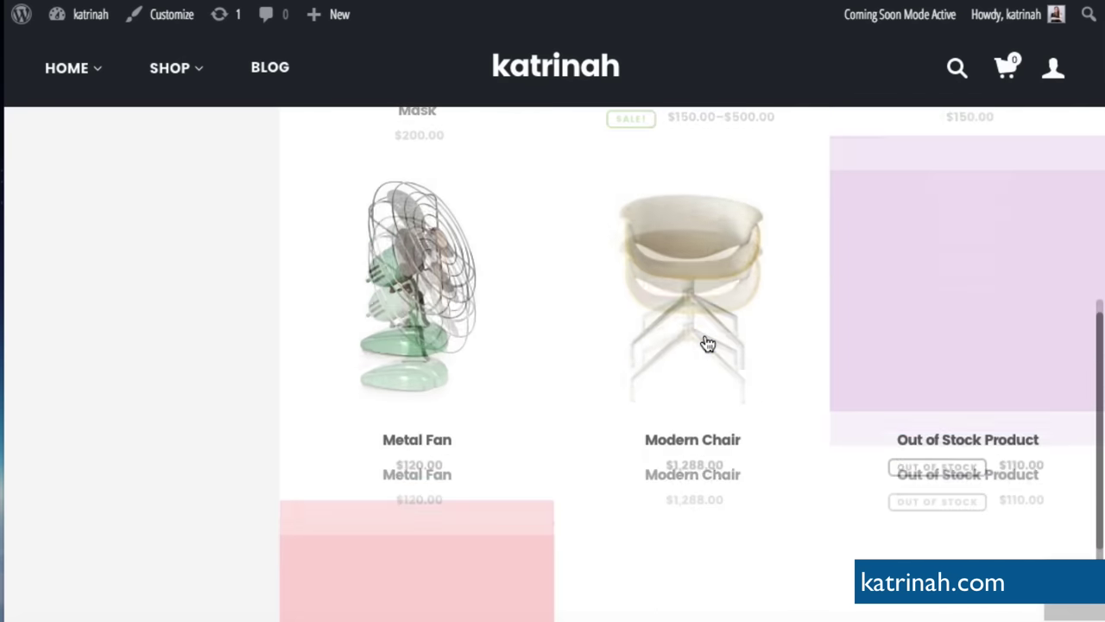
pyautogui.scroll(10, 707, 343)
pyautogui.scroll(1, 707, 344)
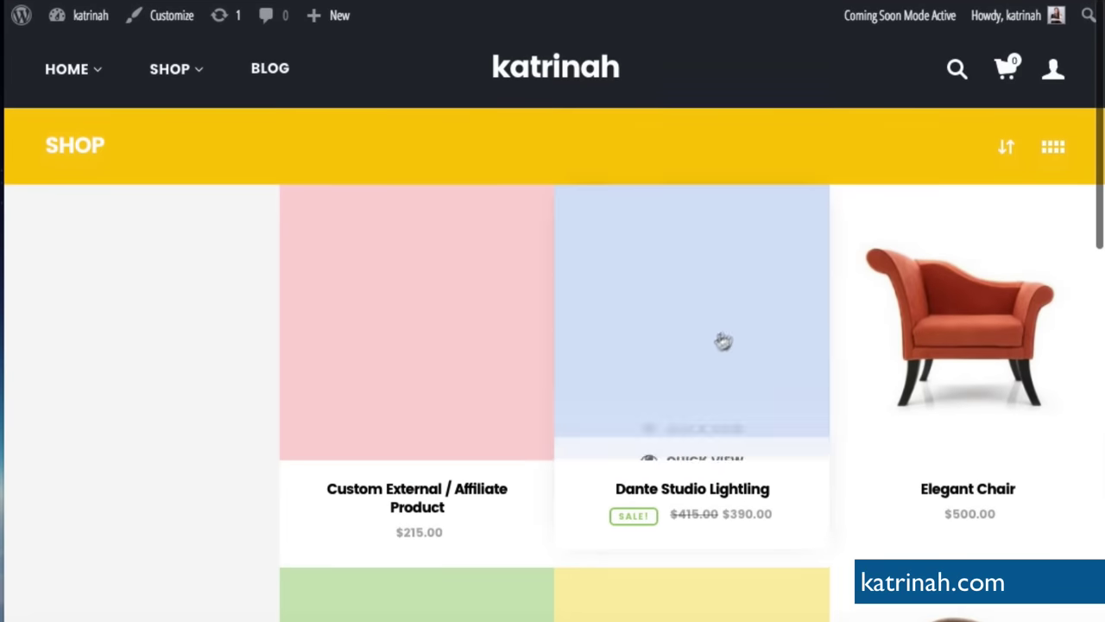
pyautogui.moveTo(436, 417)
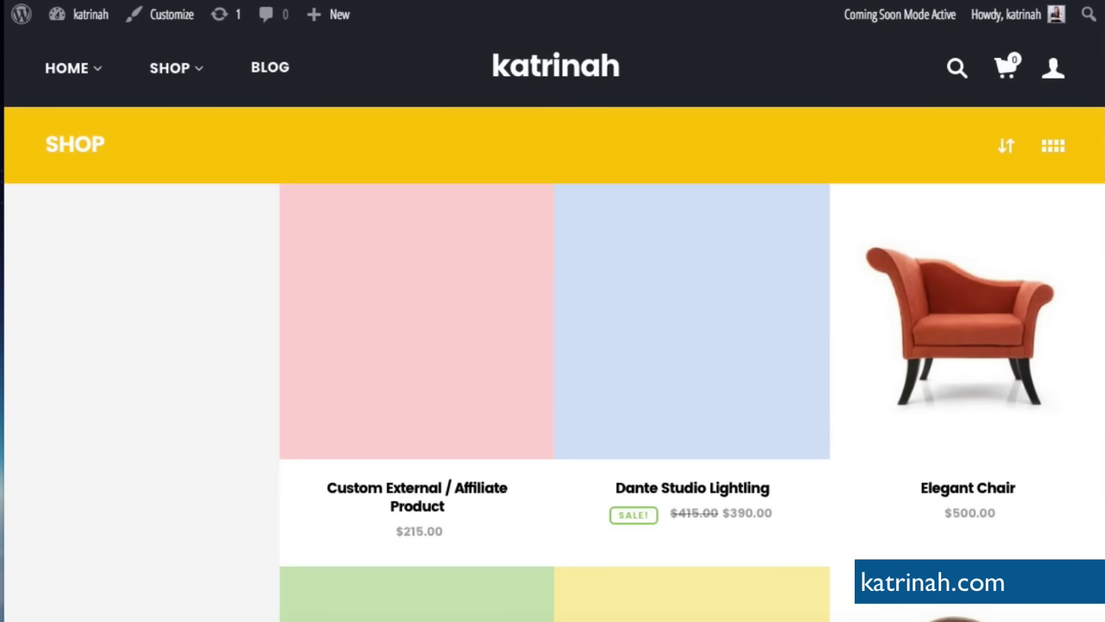
pyautogui.moveTo(394, 320)
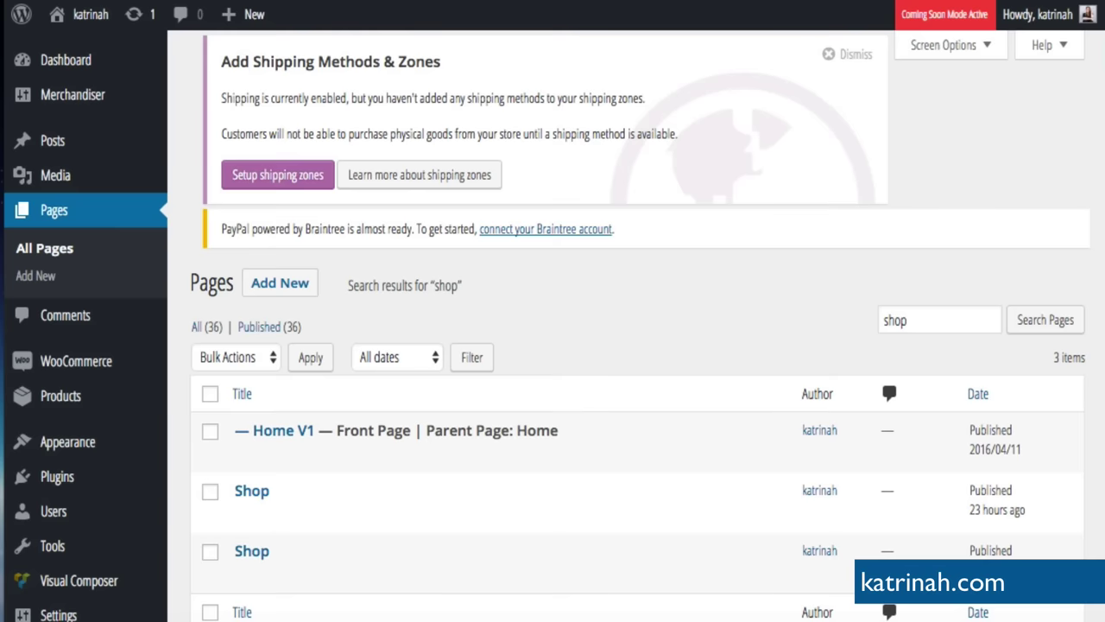
# - Recheck the newer Shop page's slug in the page list and close its quick editor without saving
pyautogui.scroll(-2, 285, 414)
pyautogui.moveTo(284, 424)
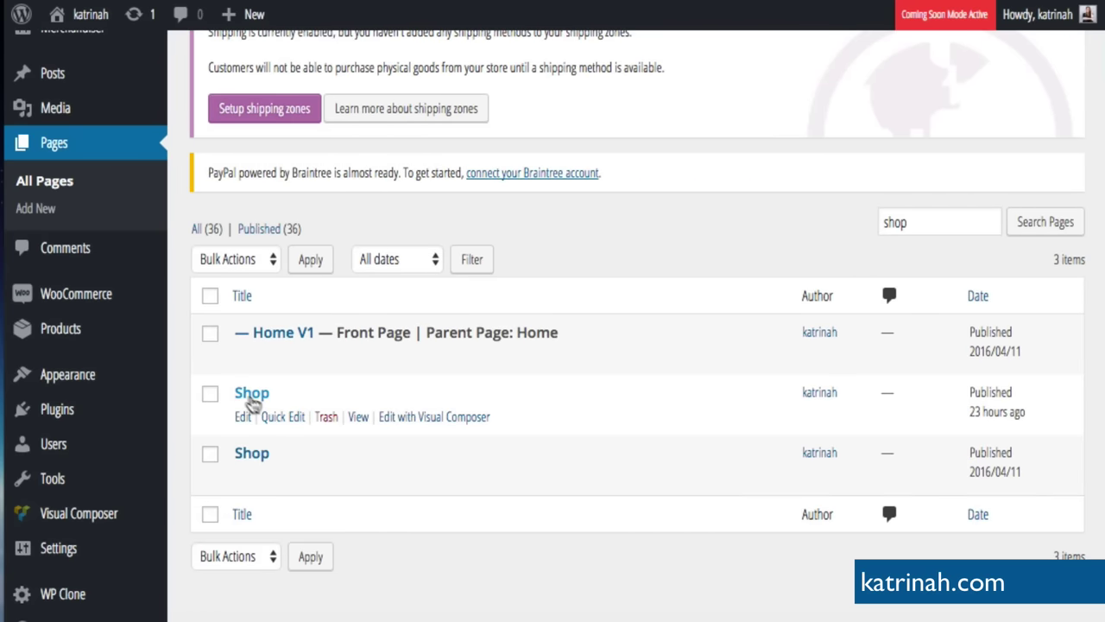
pyautogui.click(284, 417)
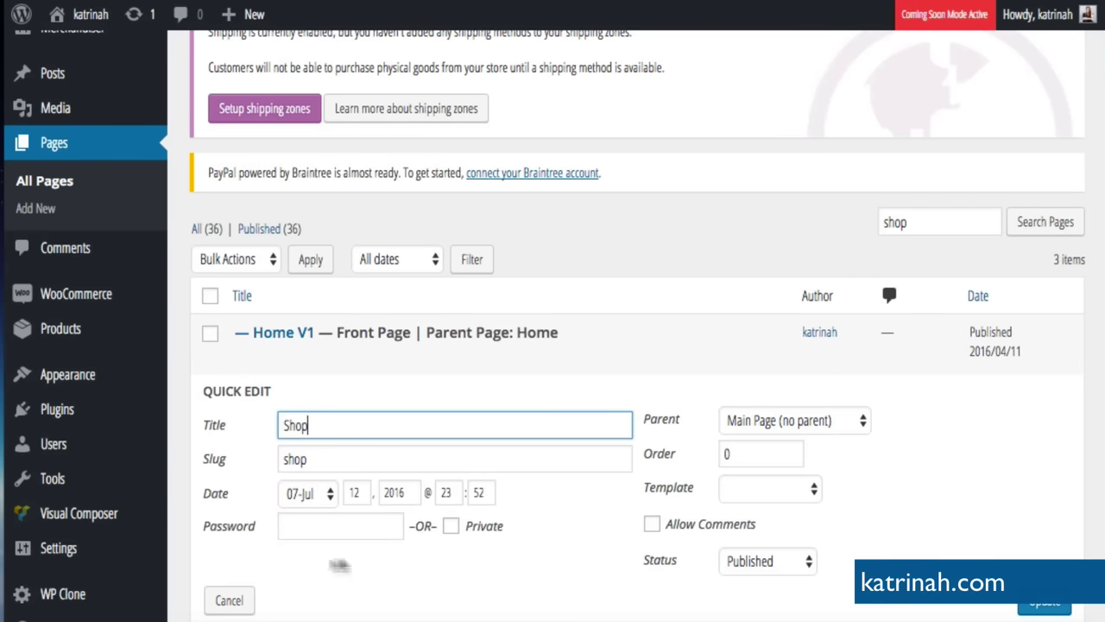
pyautogui.scroll(-2, 400, 563)
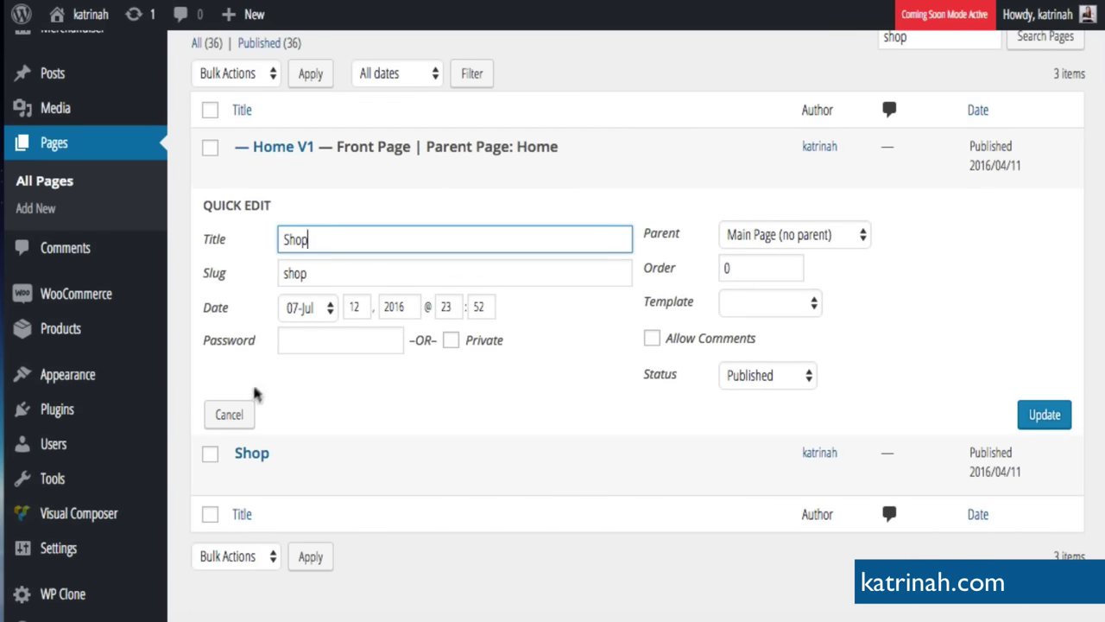
pyautogui.click(230, 414)
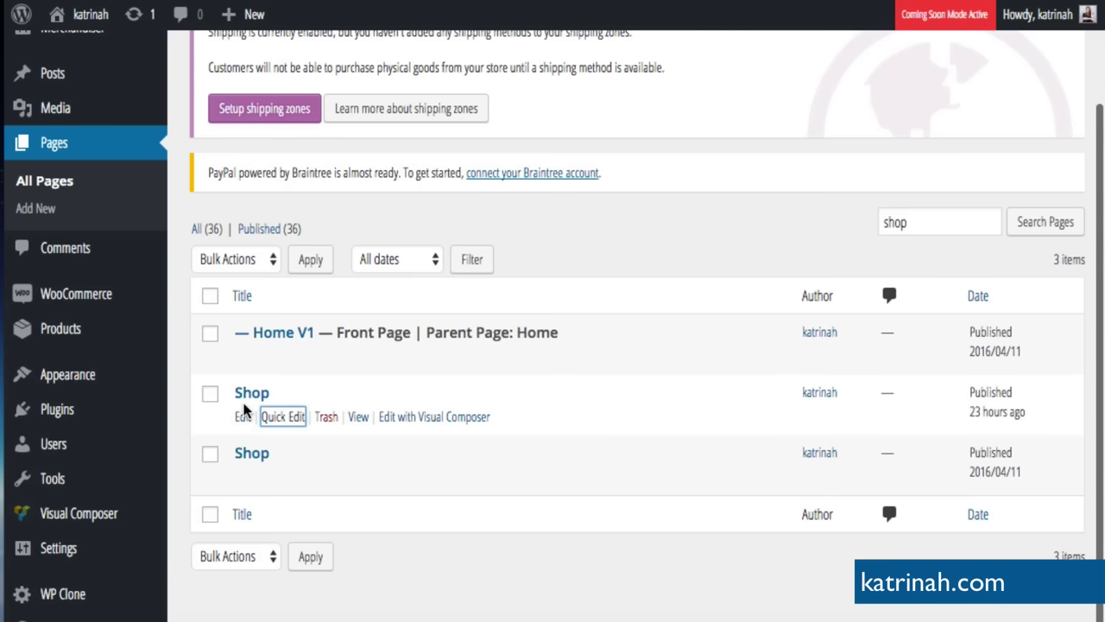
# - Move the more recently published Shop page to the trash and delete it permanently
pyautogui.click(326, 418)
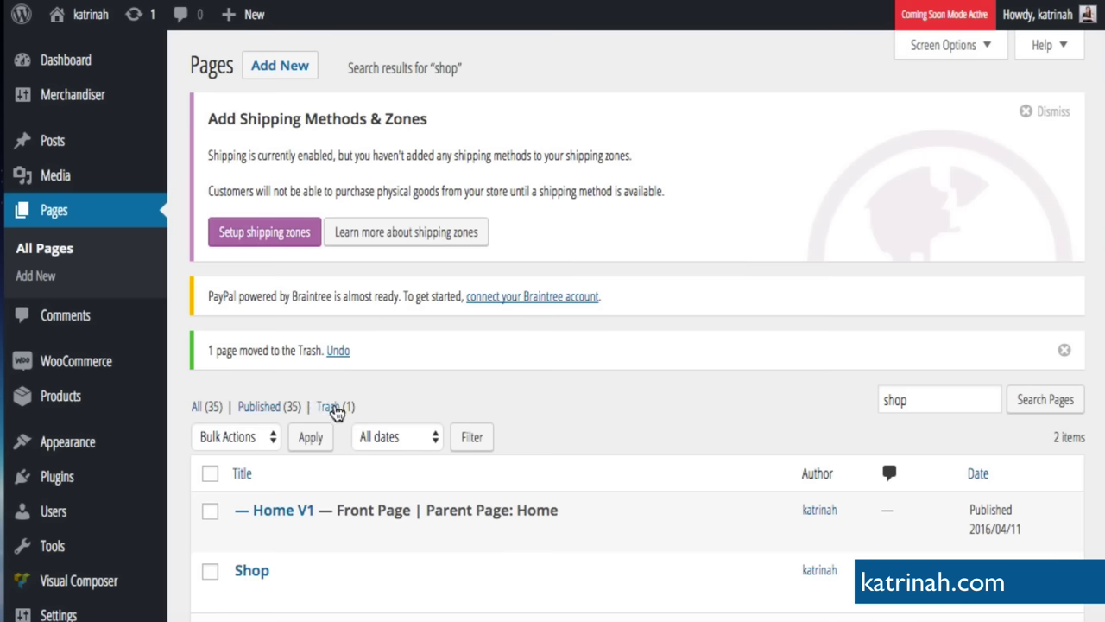
pyautogui.click(331, 409)
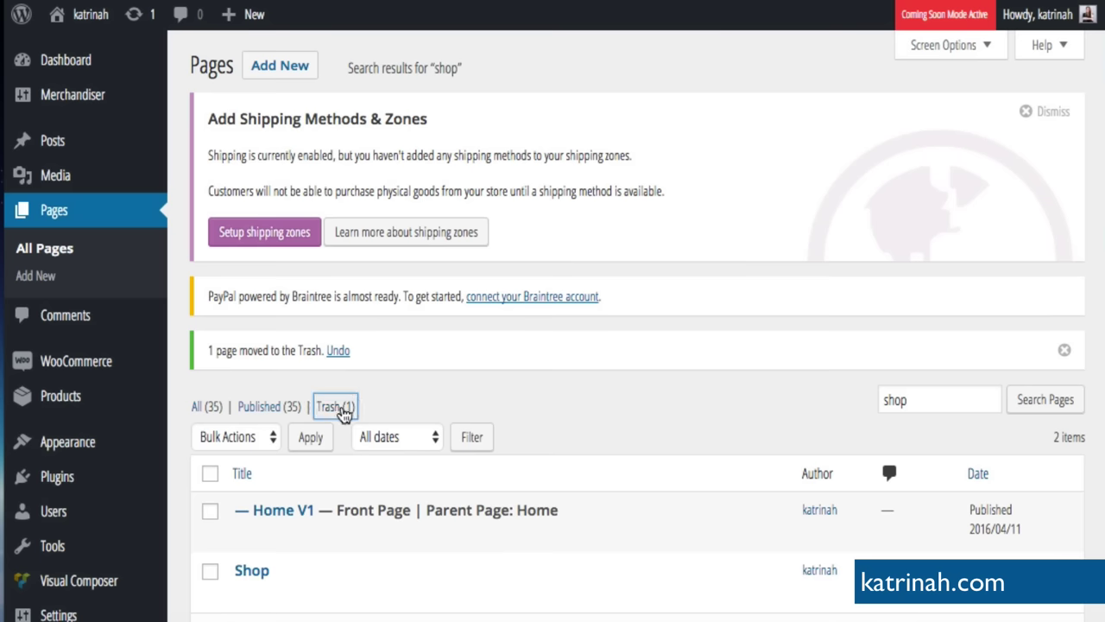
pyautogui.click(330, 481)
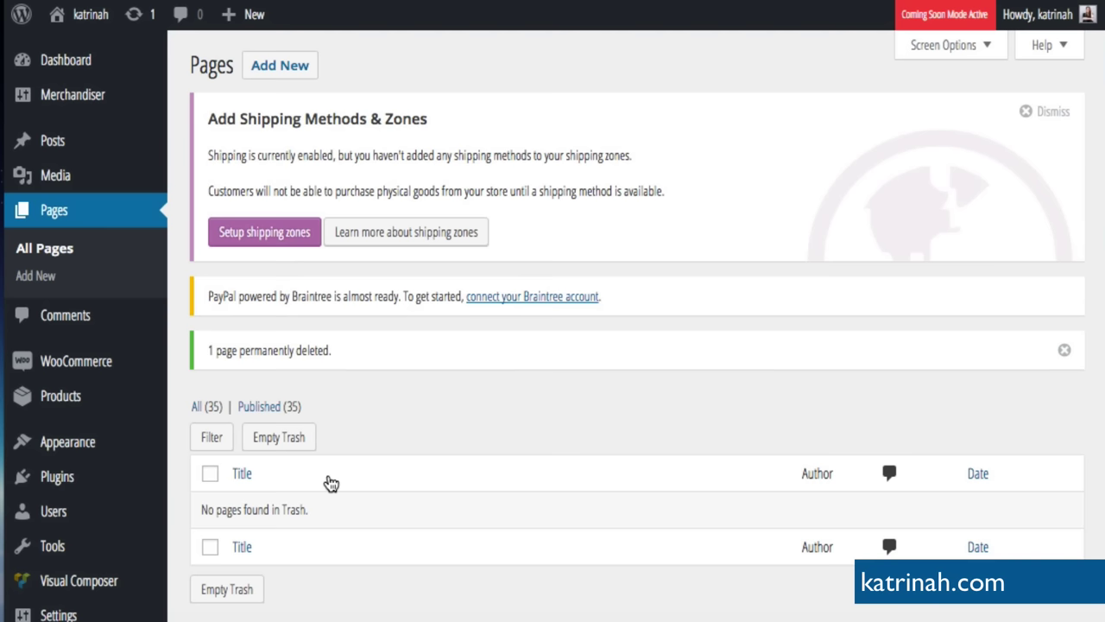
# - Search all pages for "shop" and view the remaining Shop page and the home page on the live site
pyautogui.click(196, 407)
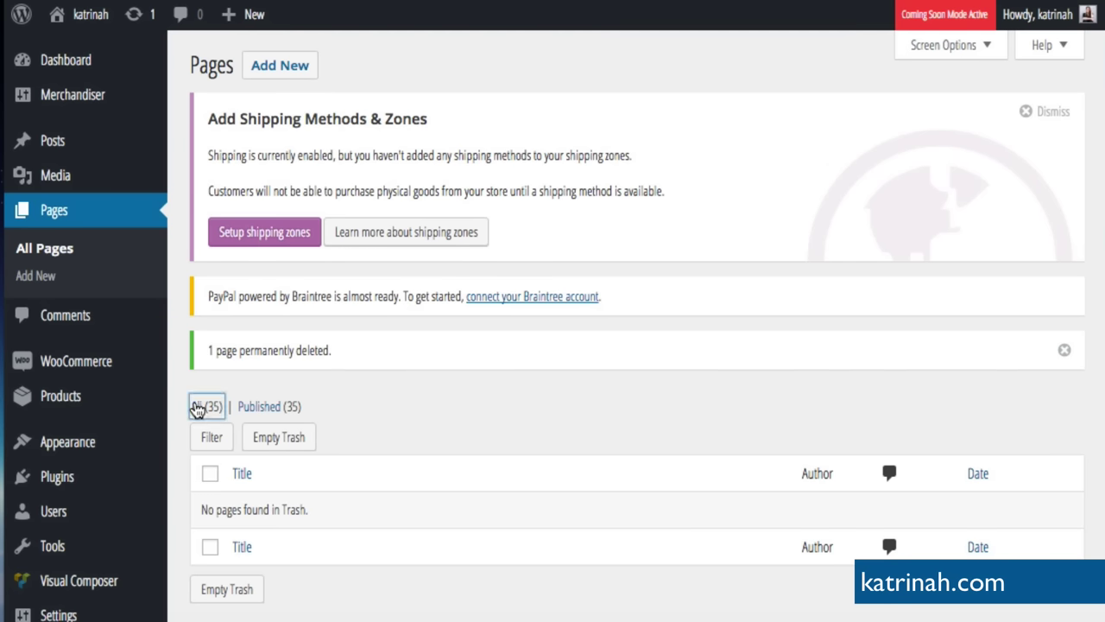
pyautogui.click(896, 344)
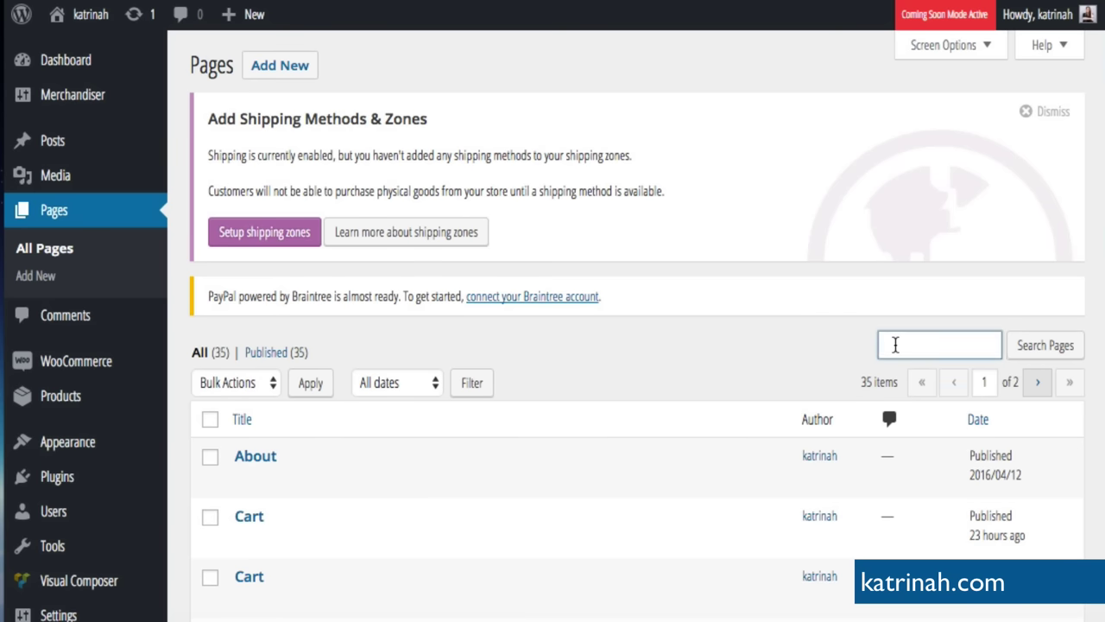
pyautogui.write('shop')
pyautogui.click(1029, 356)
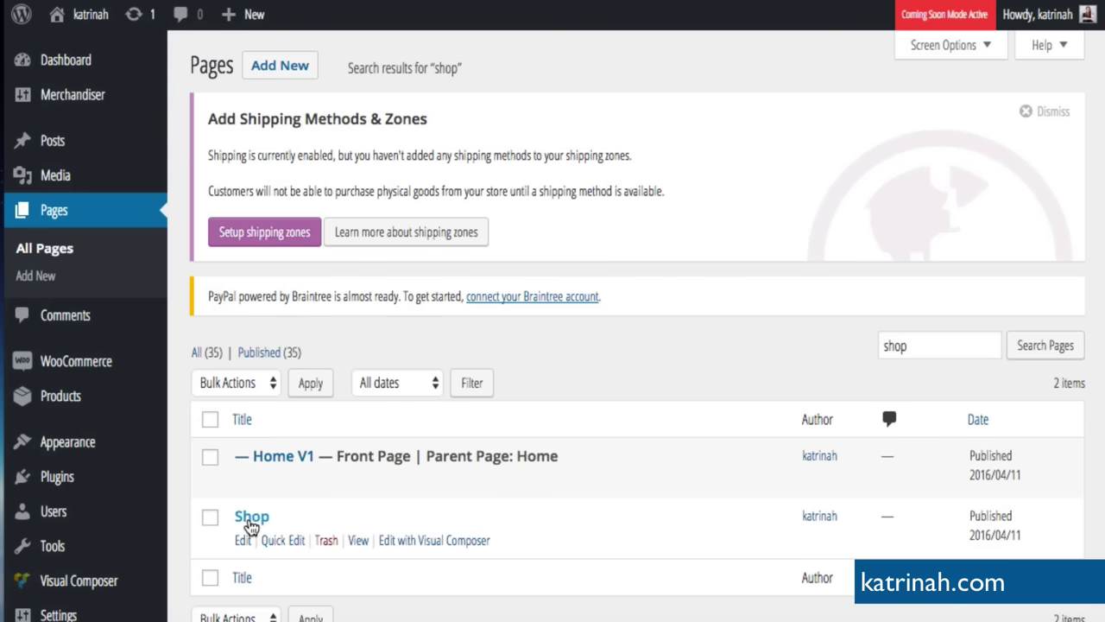
pyautogui.click(360, 542)
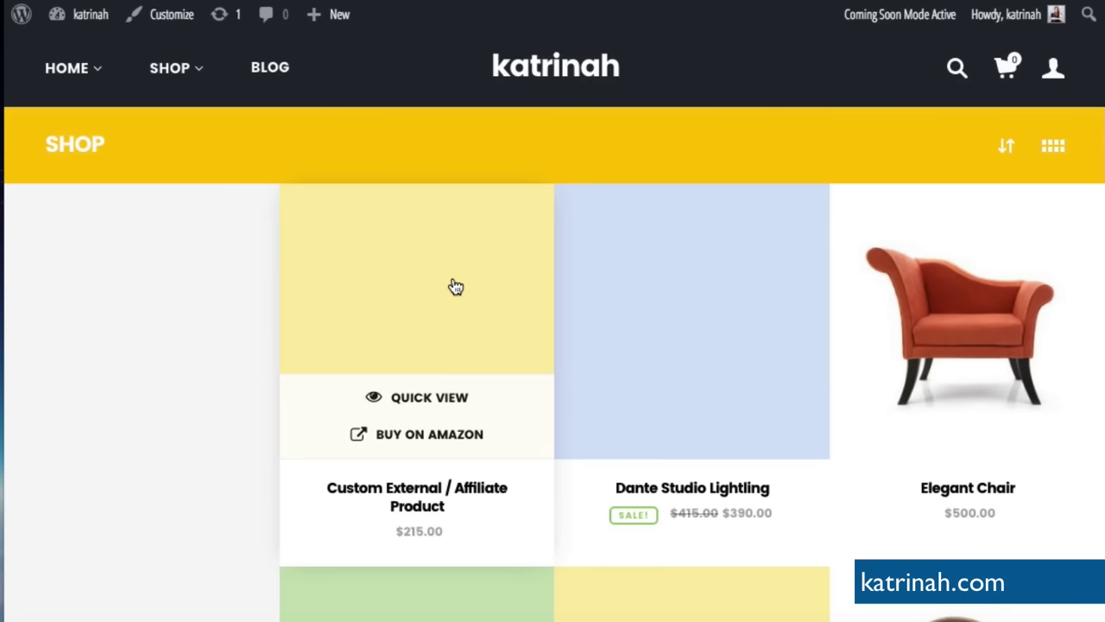
pyautogui.click(545, 69)
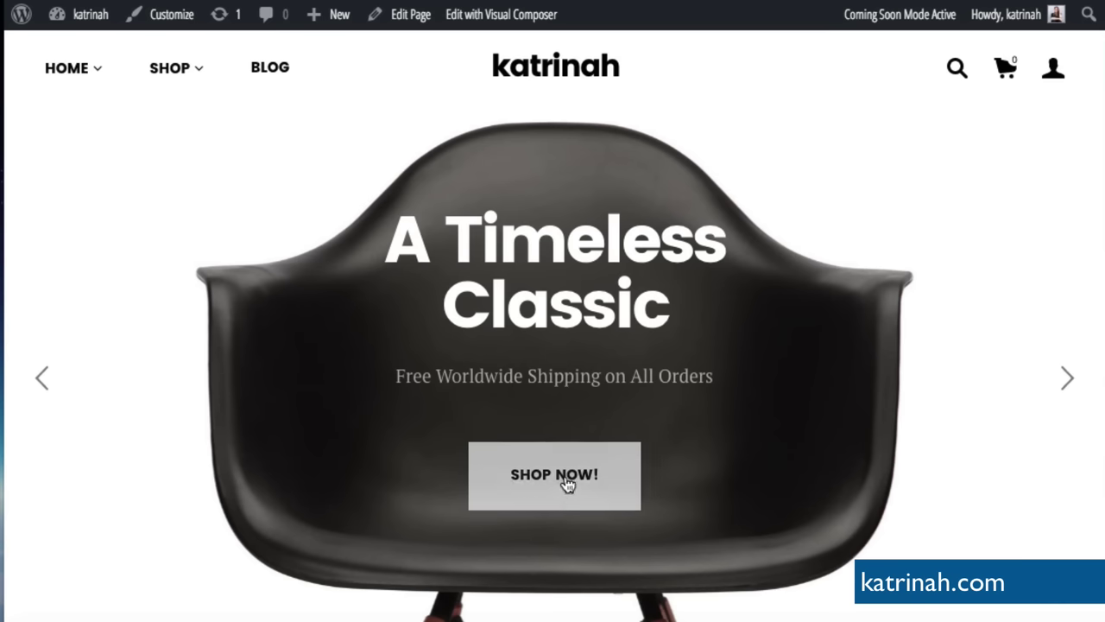
# - Return to the dashboard's list of all pages and search it for "shop"
pyautogui.moveTo(79, 21)
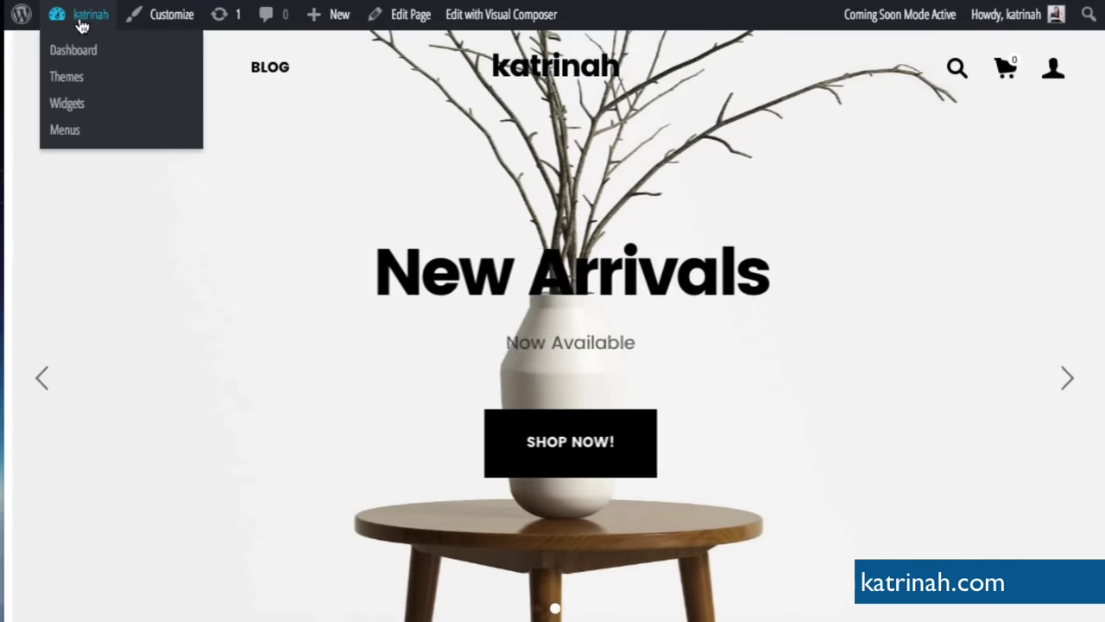
pyautogui.click(75, 53)
pyautogui.click(59, 292)
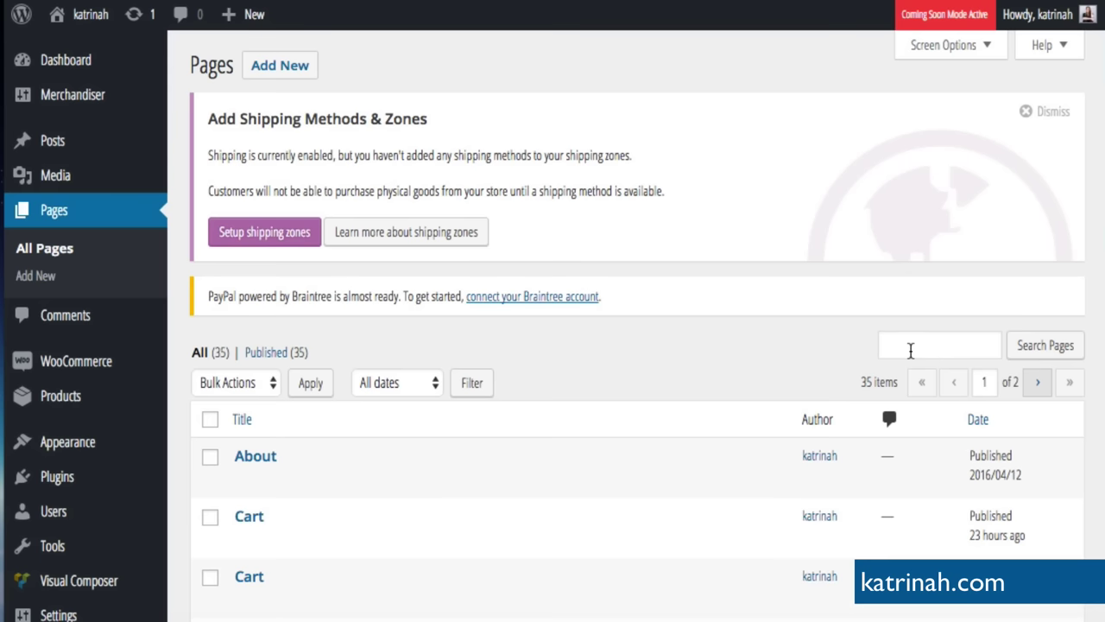
pyautogui.click(909, 348)
pyautogui.write('shop')
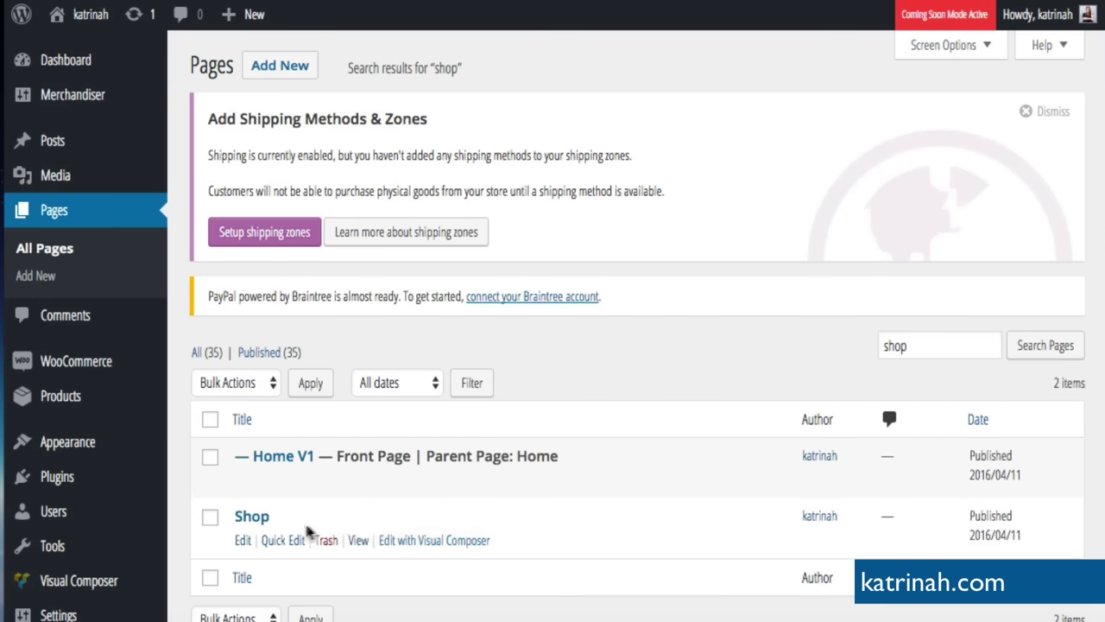
# - Set the remaining Shop page's slug to "shop", update the page and open the live home page
pyautogui.click(287, 542)
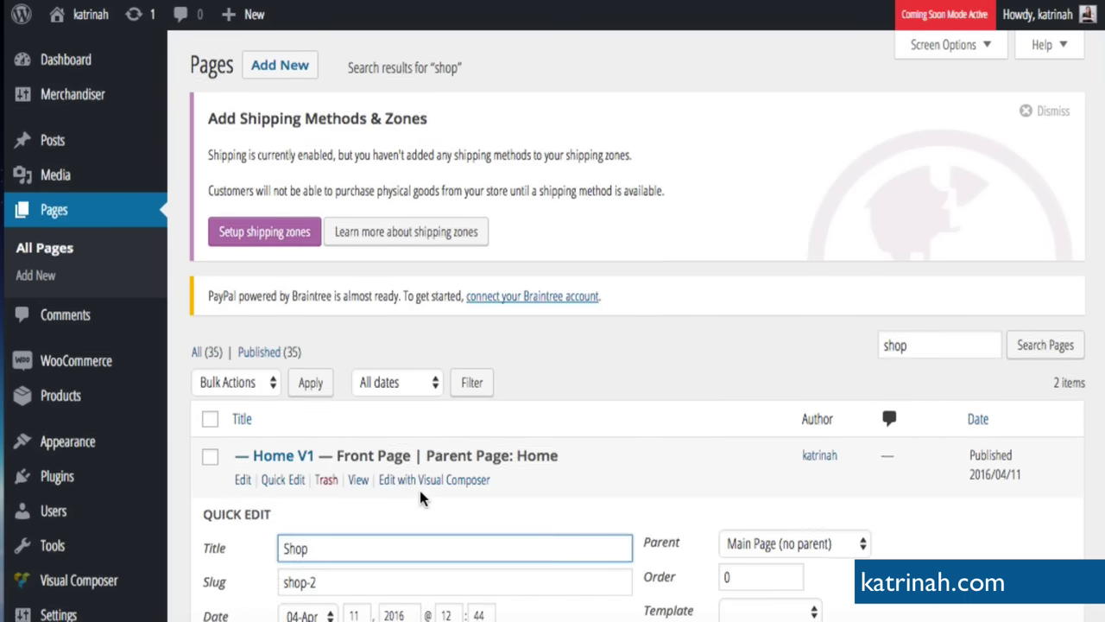
pyautogui.scroll(-3, 419, 497)
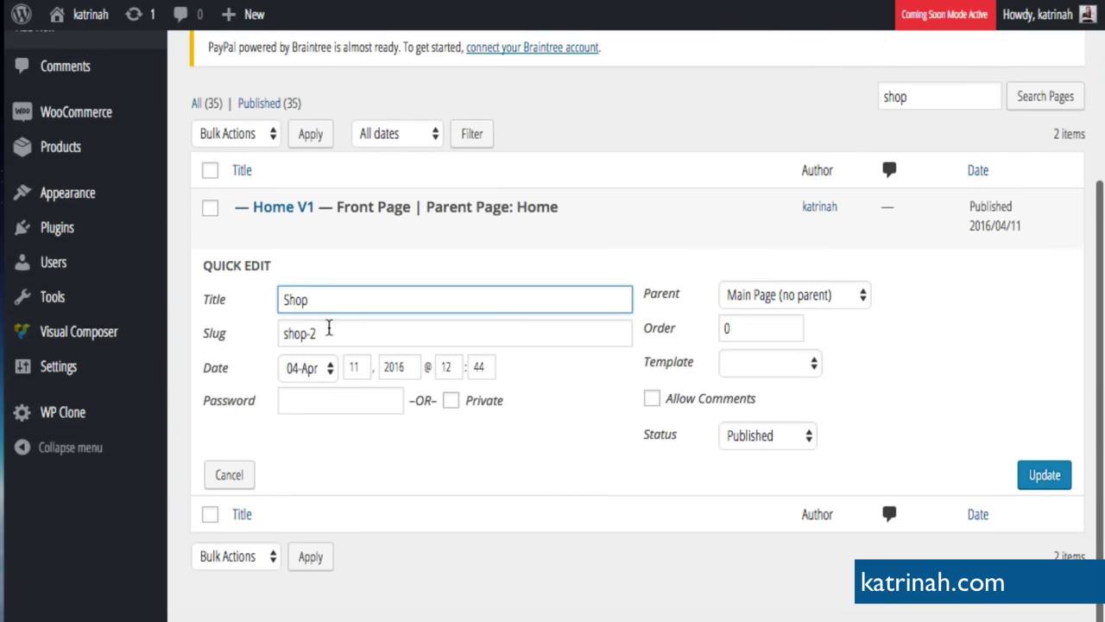
pyautogui.click(329, 333)
pyautogui.press('BackSpace')
pyautogui.press('BackSpace')
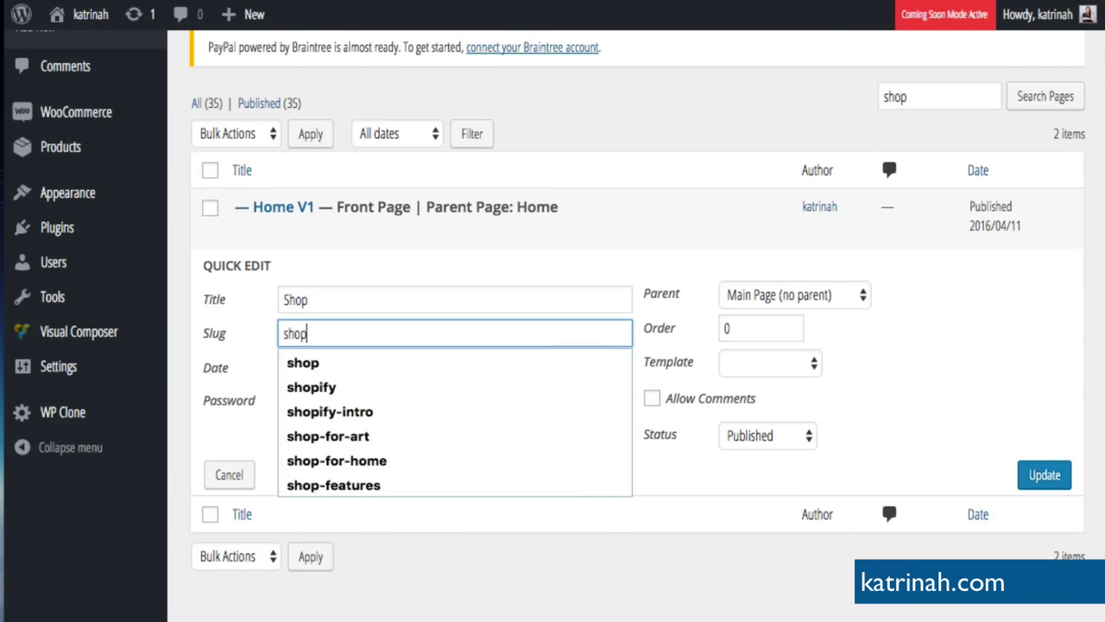
pyautogui.press('Escape')
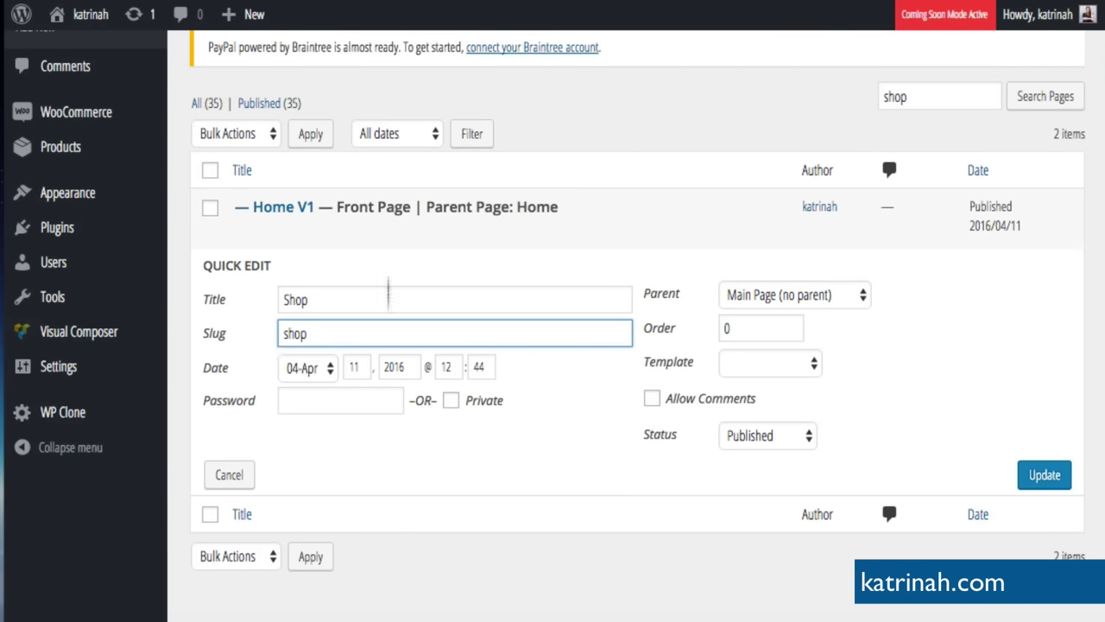
pyautogui.click(1037, 478)
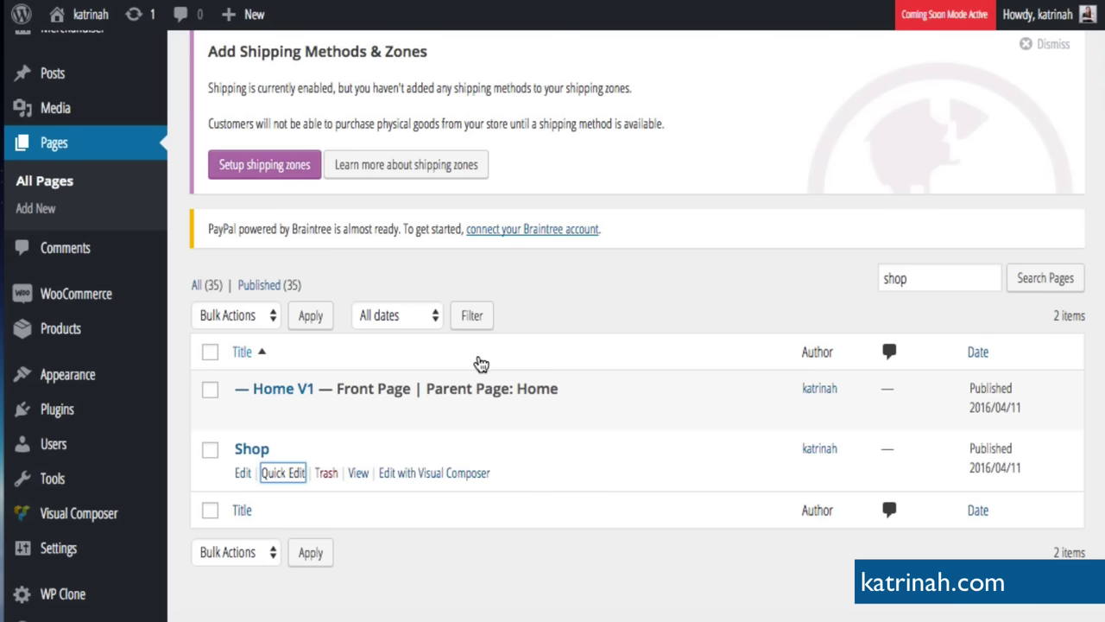
pyautogui.moveTo(79, 15)
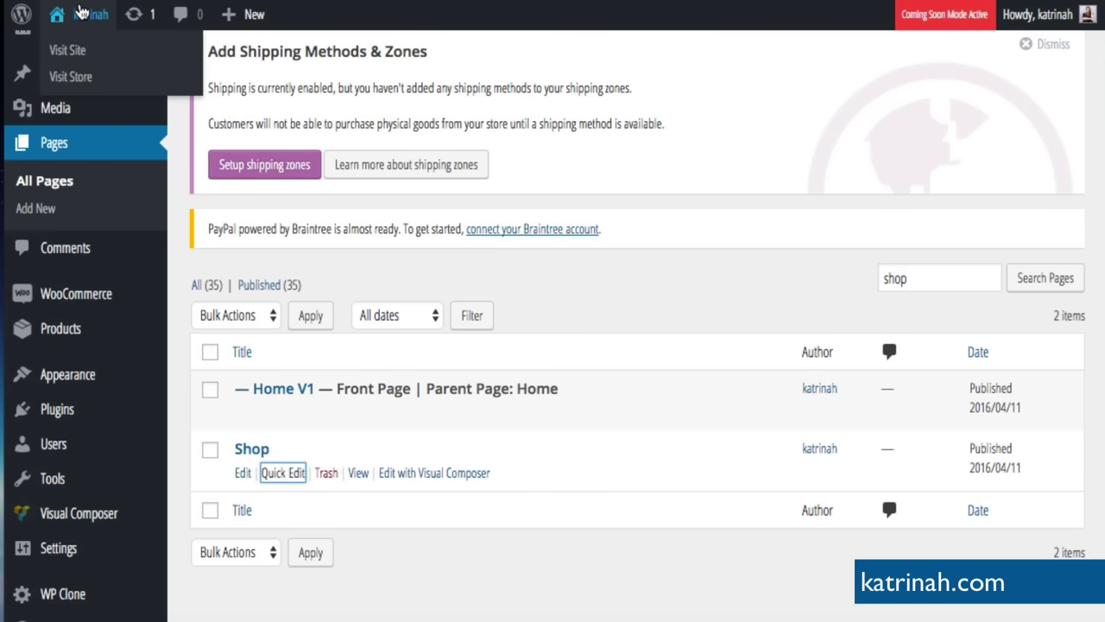
pyautogui.click(76, 53)
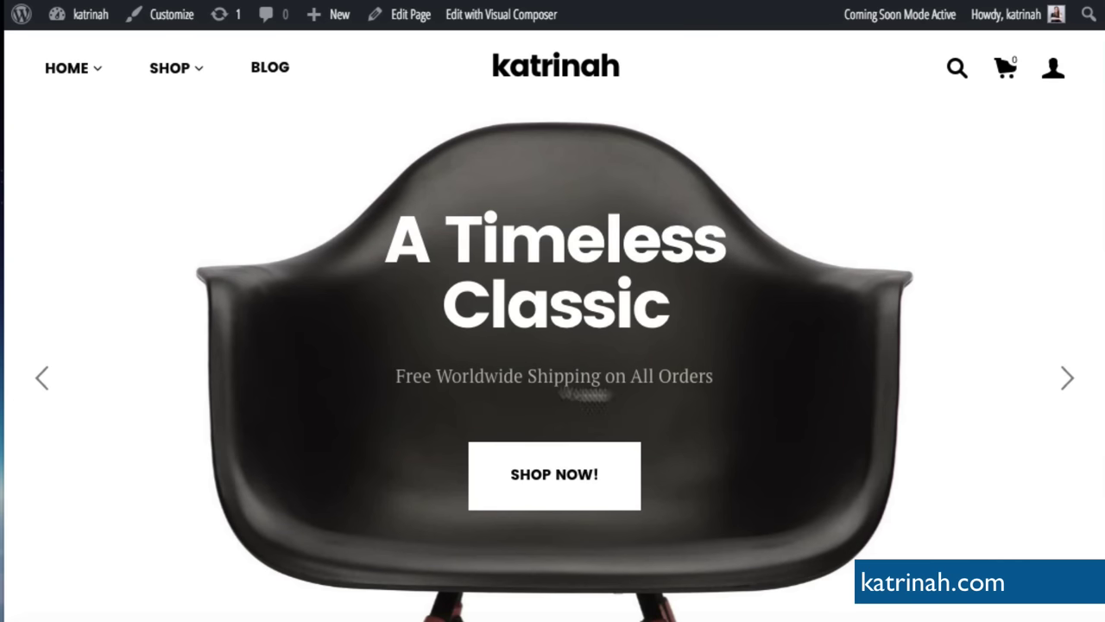
# - Follow the home page slider's SHOP NOW! link and look through the products on the Shop page
pyautogui.click(538, 479)
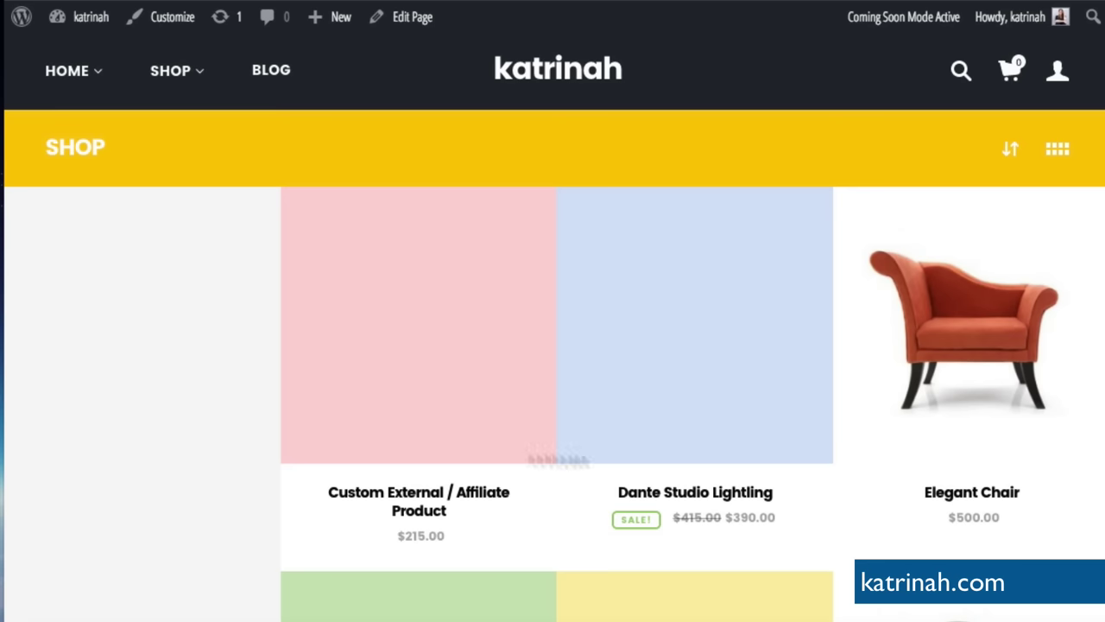
pyautogui.scroll(-4, 629, 375)
pyautogui.scroll(-8, 629, 383)
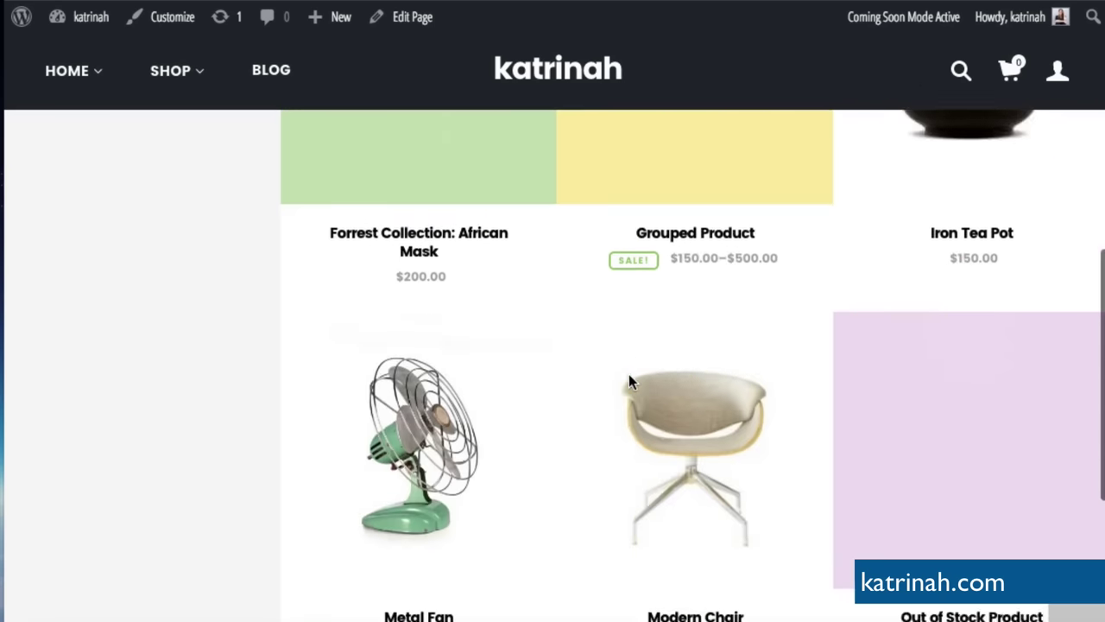
pyautogui.scroll(12, 629, 383)
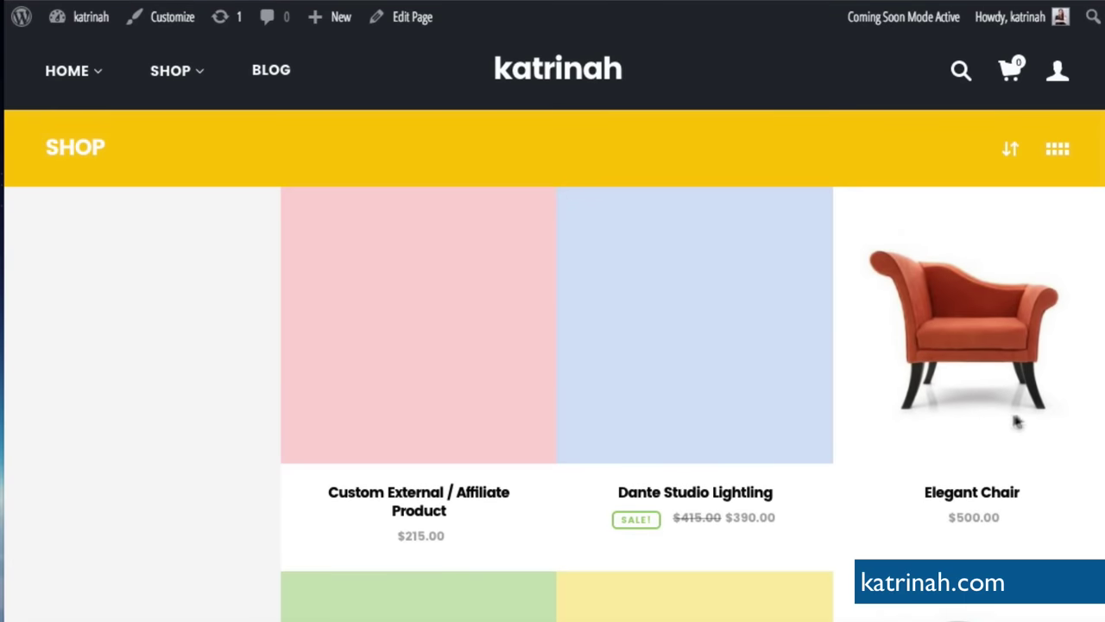
pyautogui.scroll(-4, 950, 457)
pyautogui.scroll(-4, 949, 458)
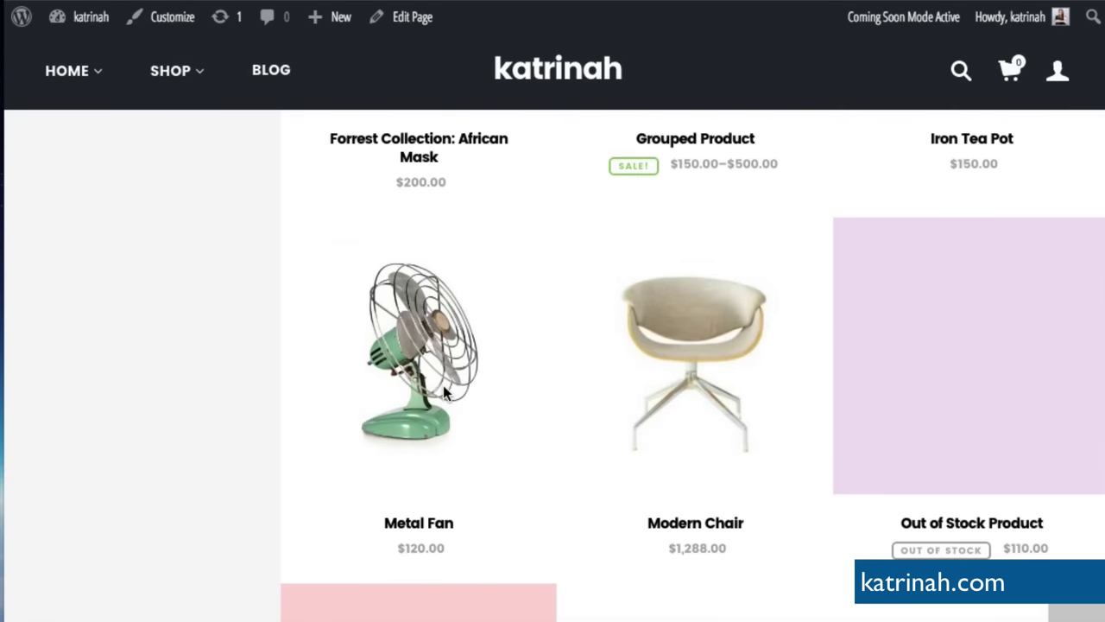
pyautogui.scroll(8, 444, 394)
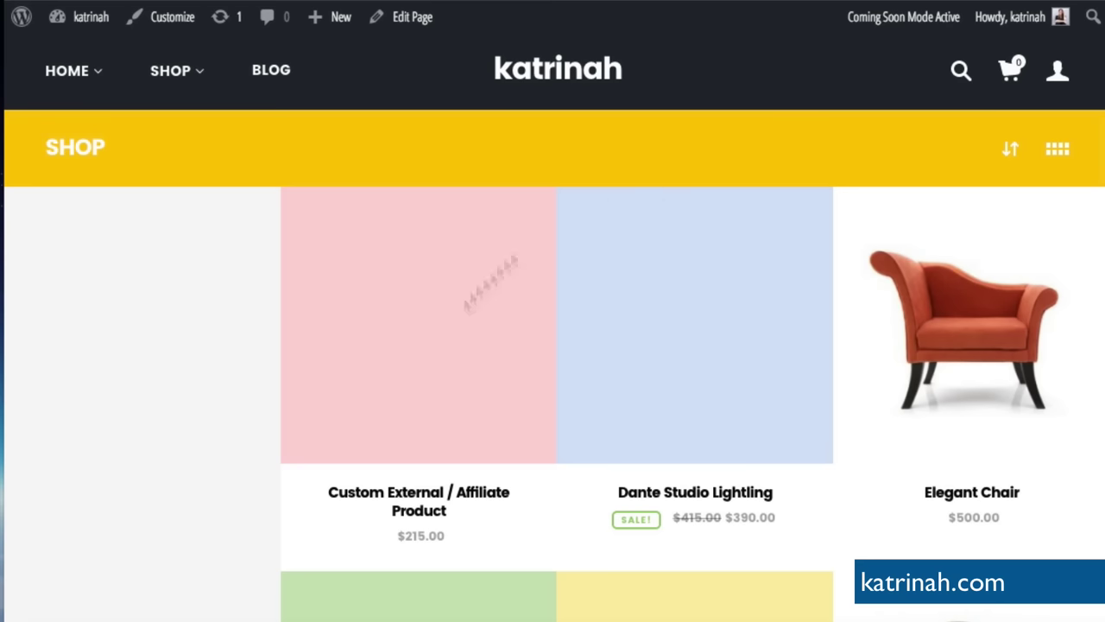
pyautogui.scroll(-3, 545, 381)
pyautogui.scroll(-4, 545, 378)
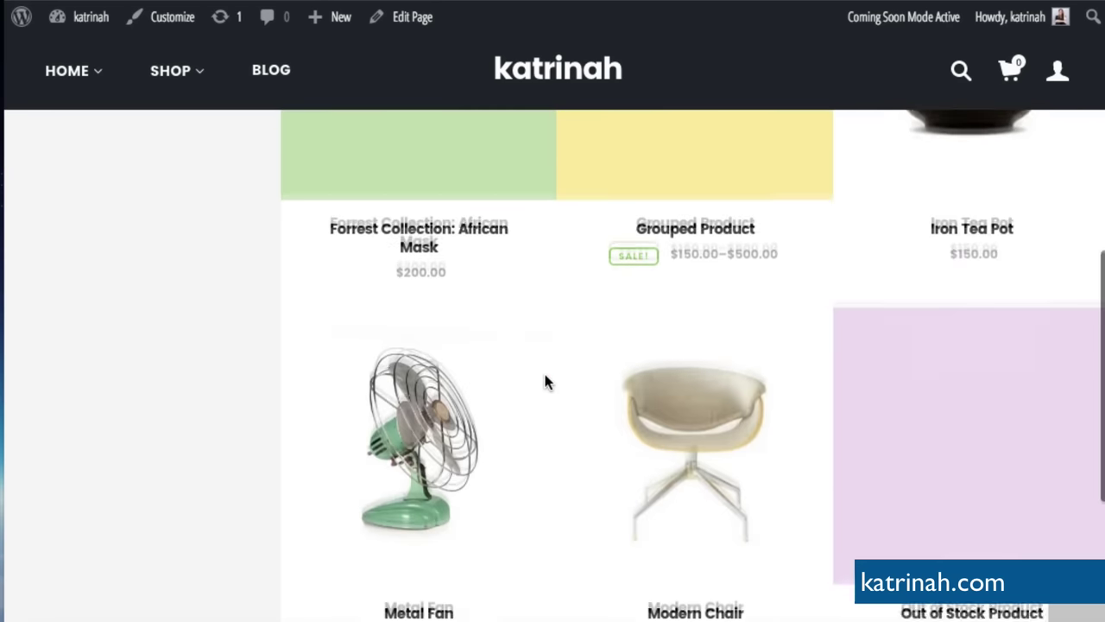
pyautogui.scroll(8, 543, 371)
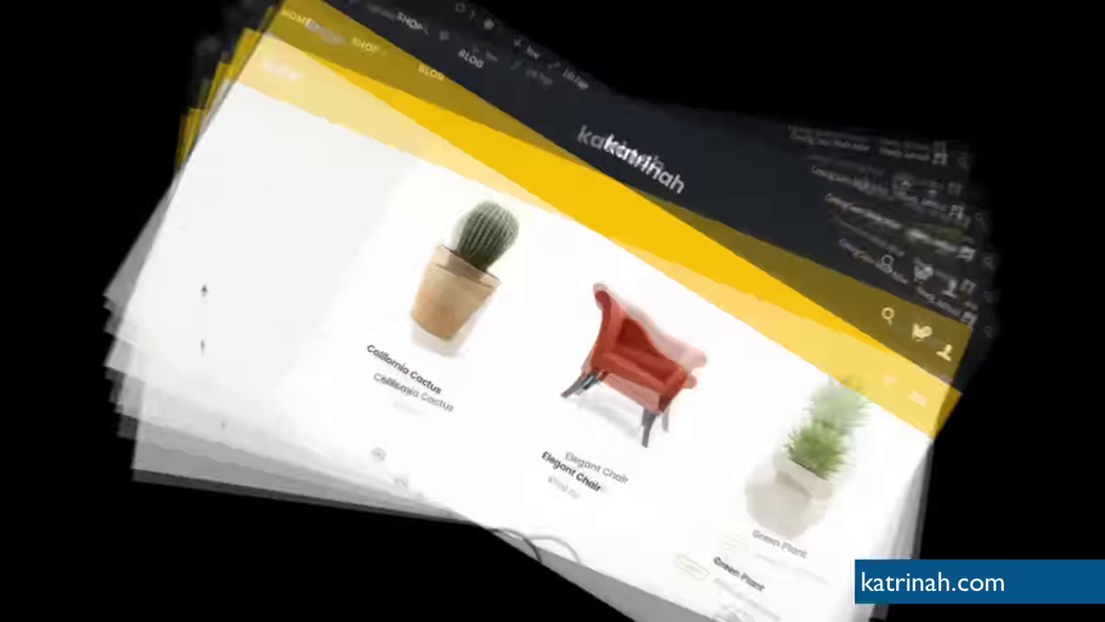
# - Compare the Shop page's product listing and sidebar with the filter sidebar of the Merchandiser demo shop
pyautogui.scroll(-8, 118, 541)
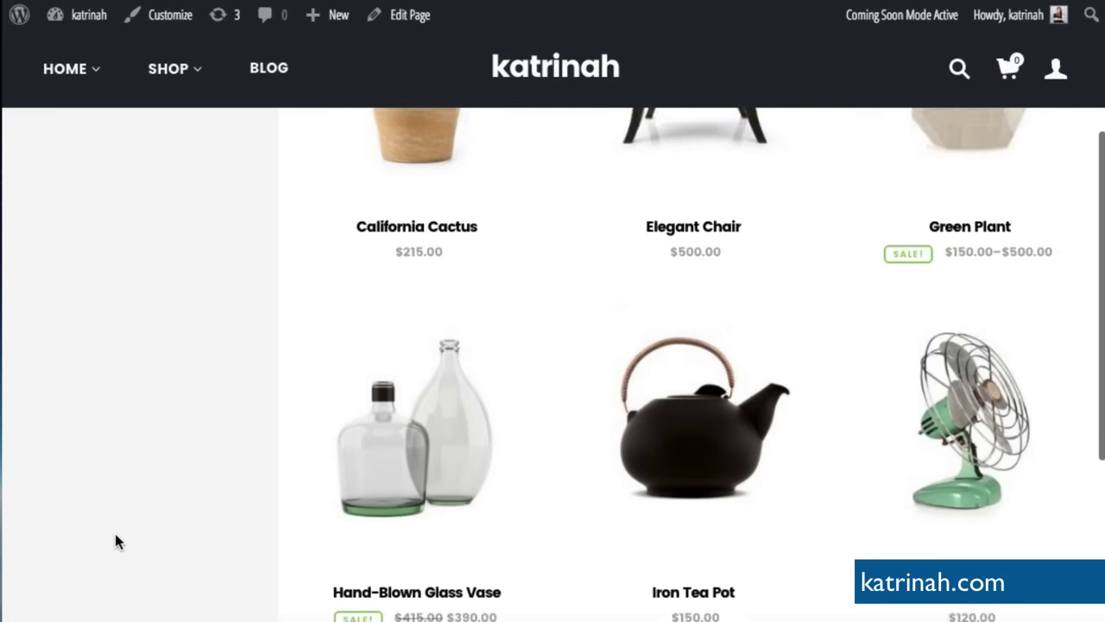
pyautogui.scroll(8, 118, 541)
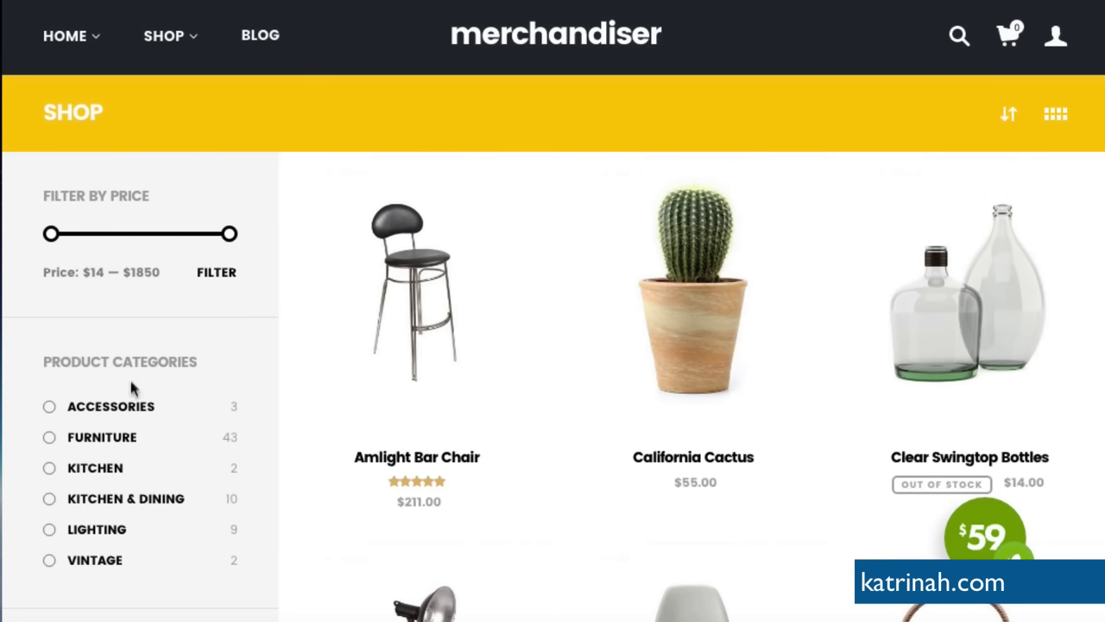
pyautogui.scroll(-5, 260, 377)
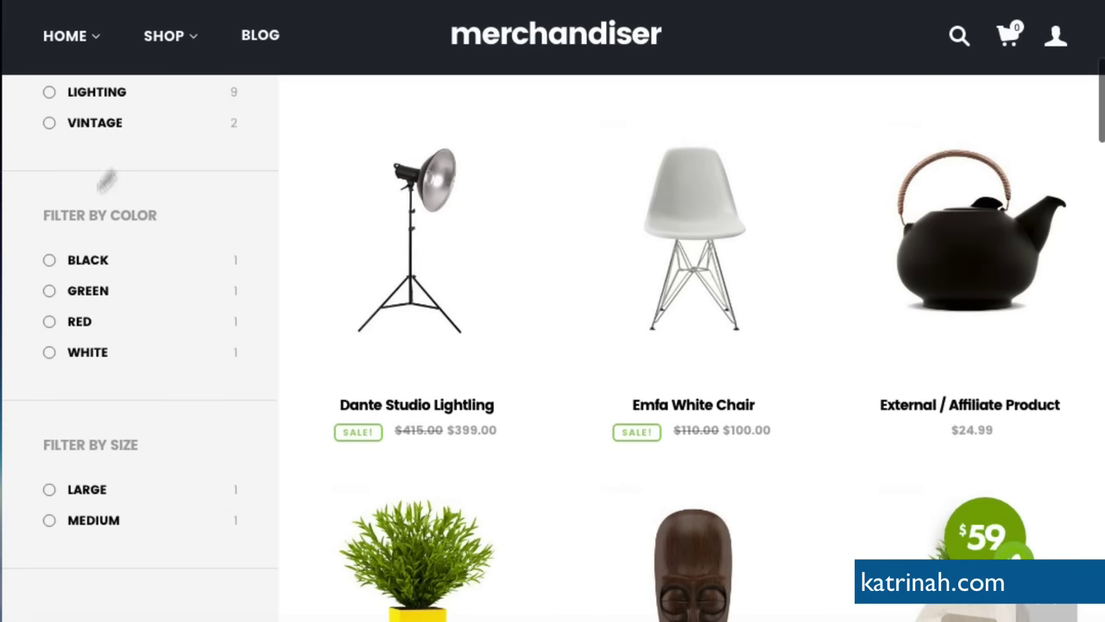
pyautogui.scroll(4, 207, 276)
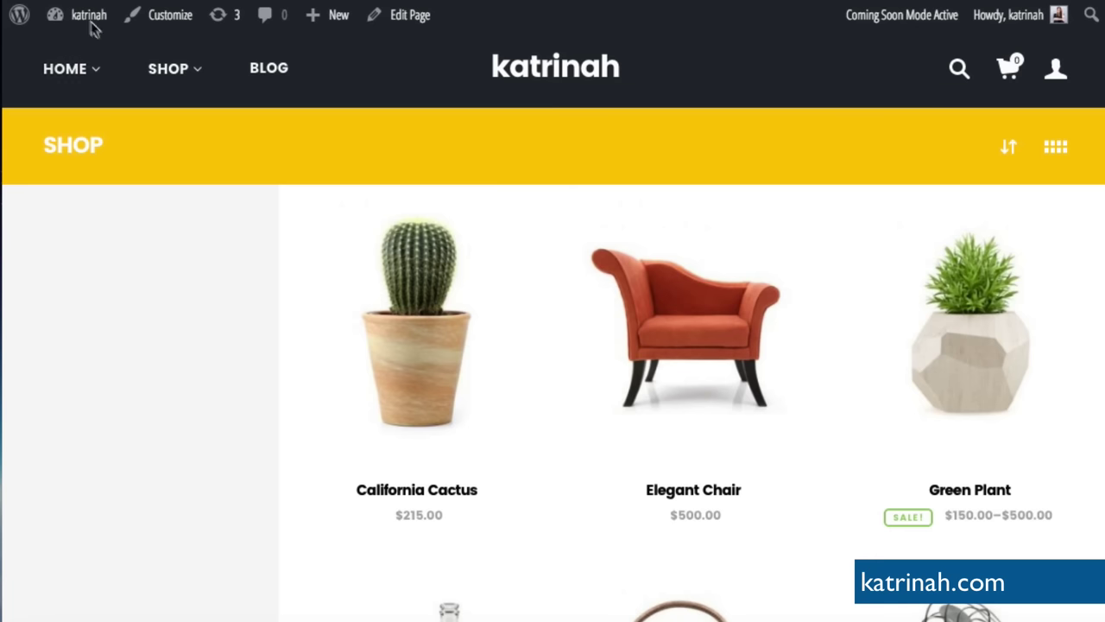
# - Go to the dashboard's widget settings and expand the Shop Sidebar area
pyautogui.moveTo(90, 19)
pyautogui.click(73, 52)
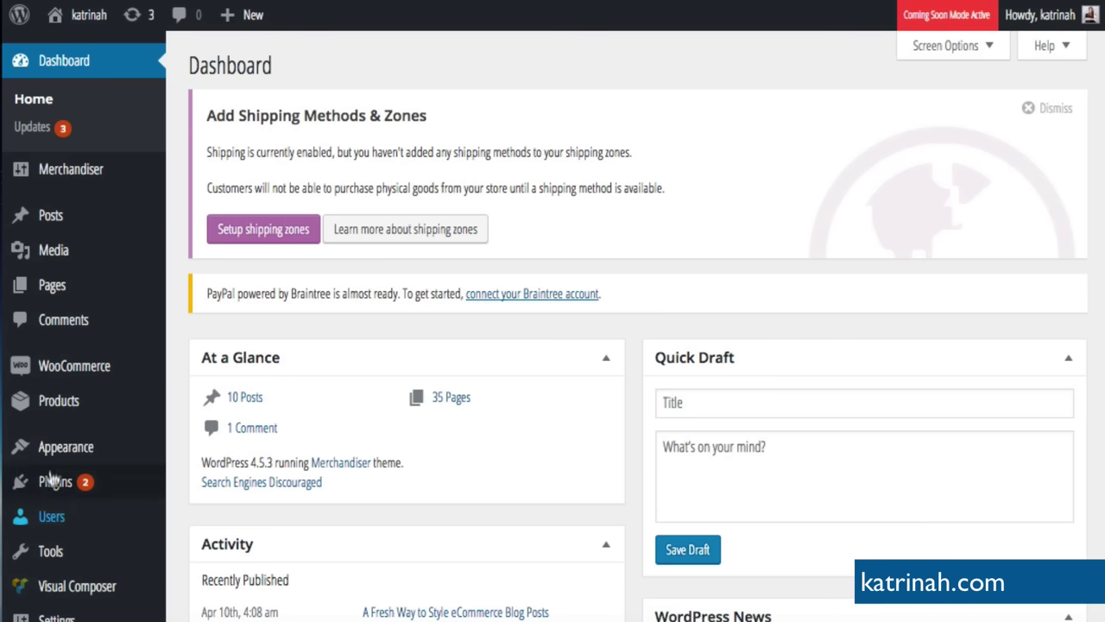
pyautogui.moveTo(61, 455)
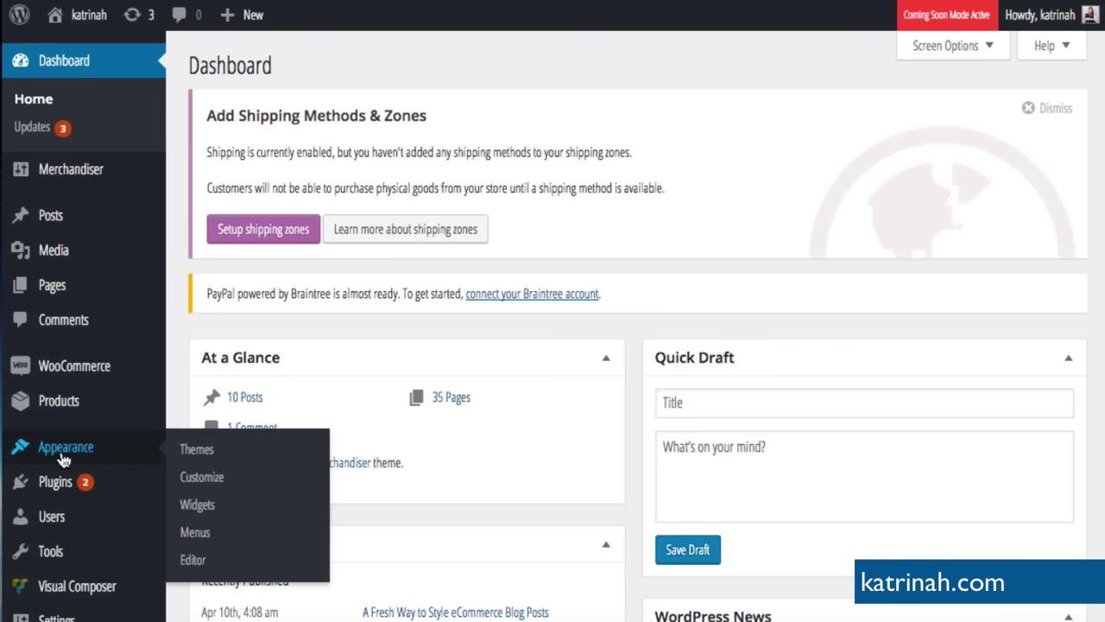
pyautogui.click(197, 506)
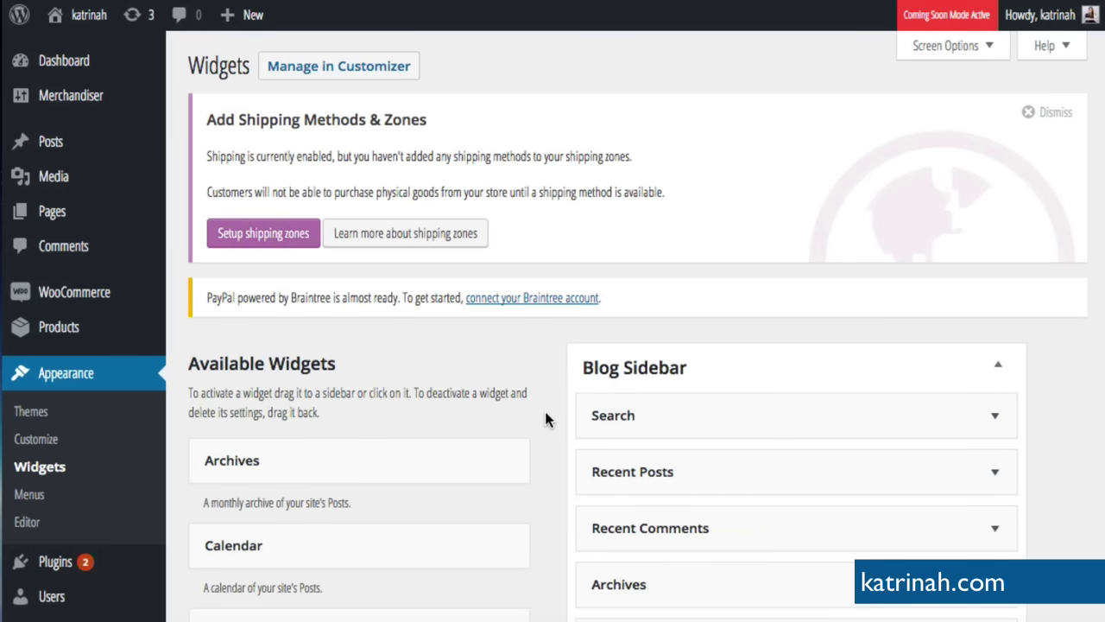
pyautogui.scroll(-3, 546, 419)
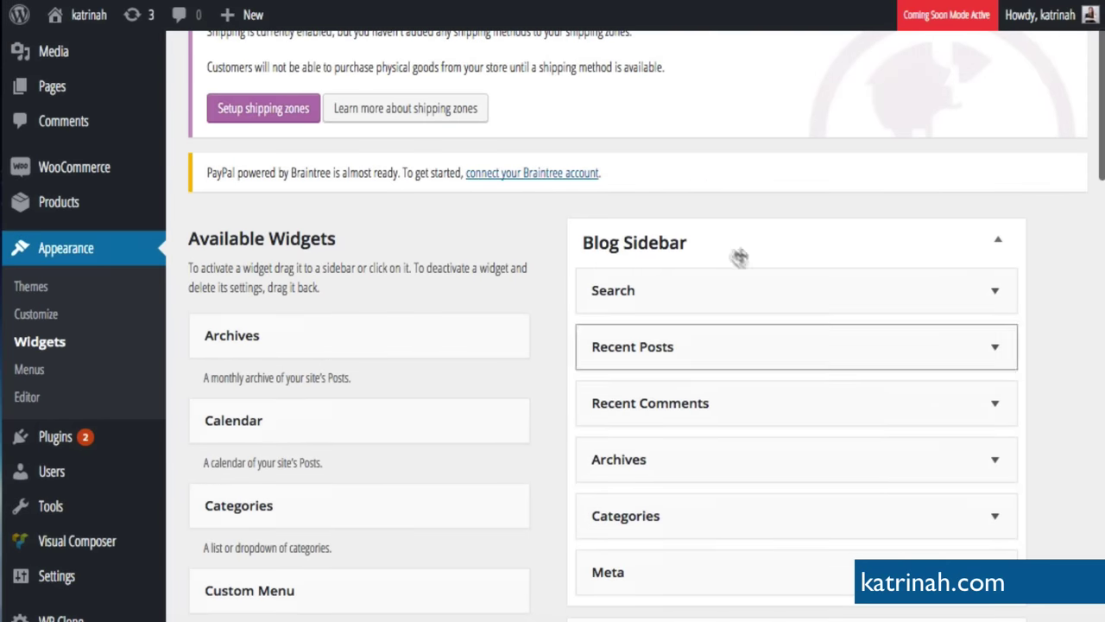
pyautogui.scroll(-5, 548, 419)
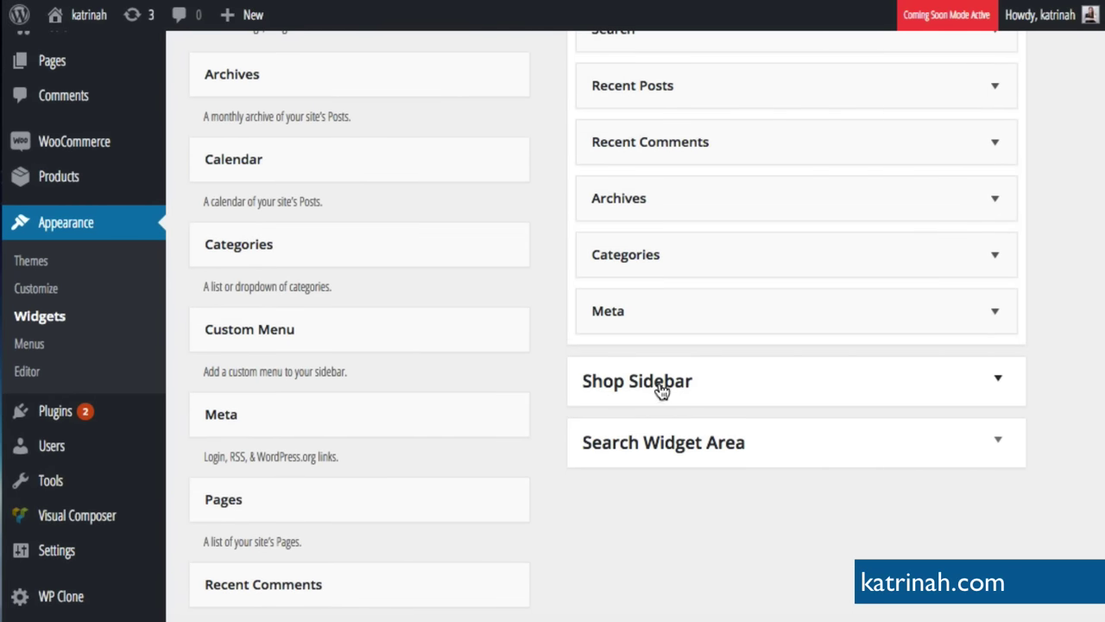
pyautogui.click(998, 387)
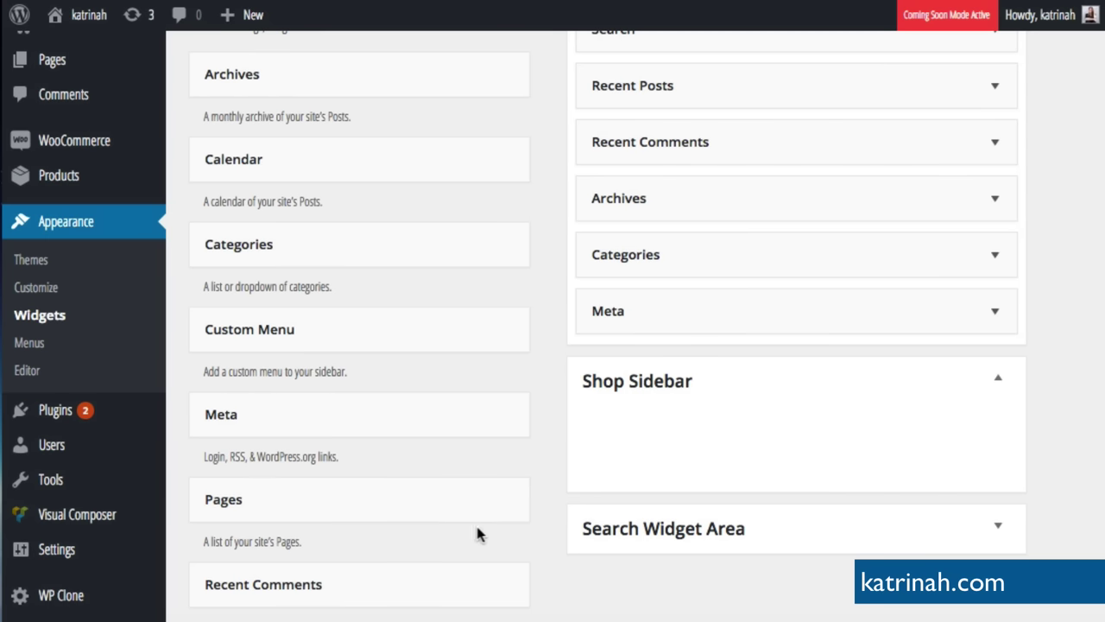
# - Add the WooCommerce Price Filter widget to the Shop Sidebar, save it and collapse its settings
pyautogui.scroll(-10, 551, 512)
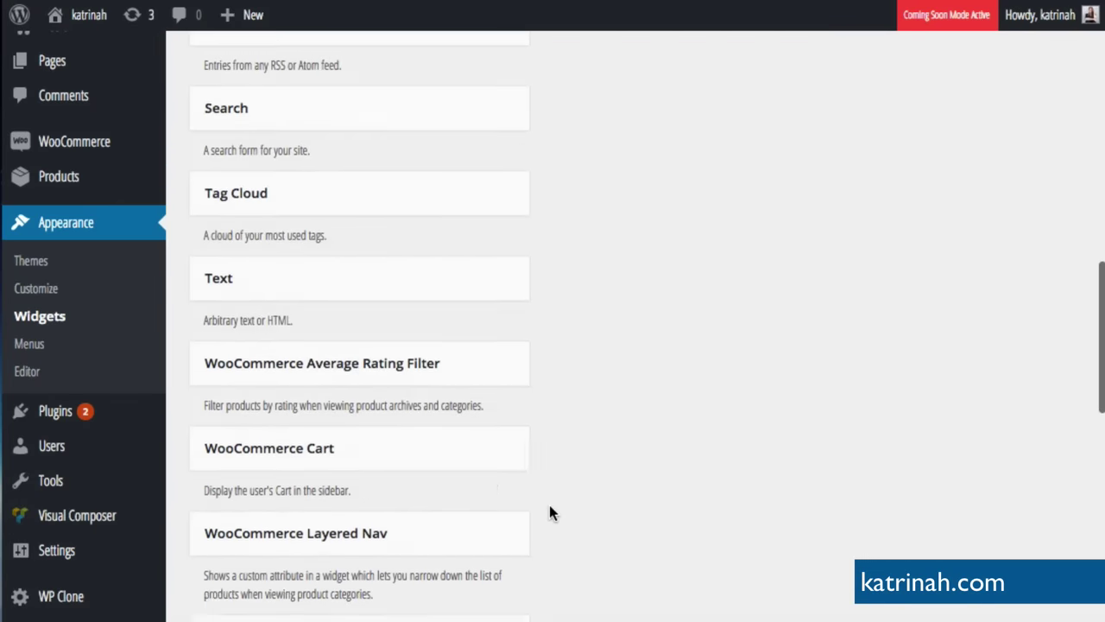
pyautogui.scroll(-4, 549, 504)
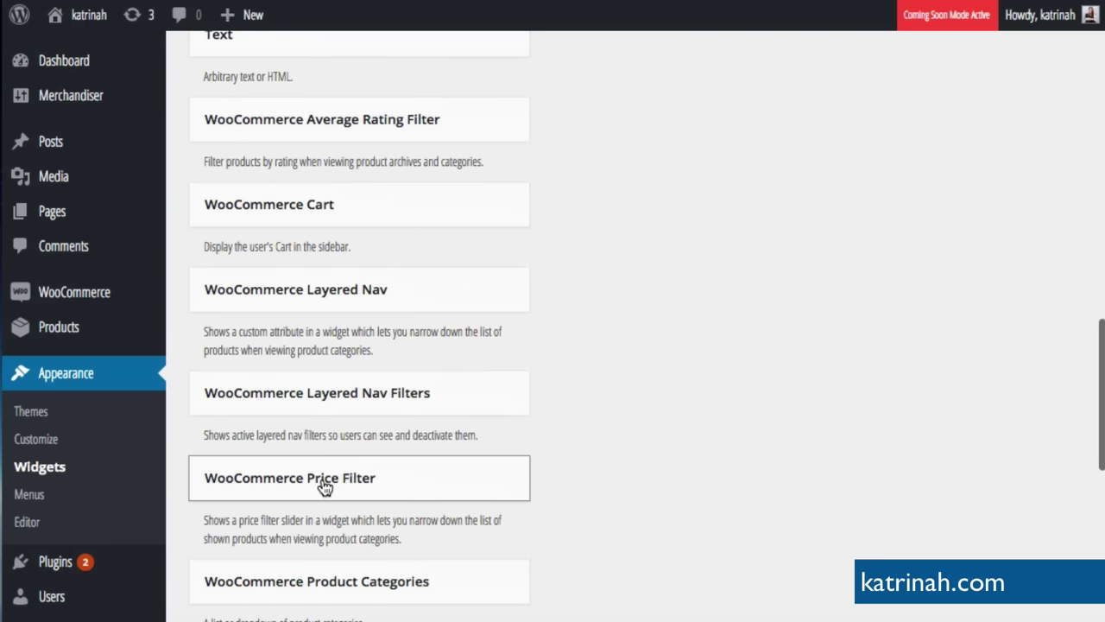
pyautogui.moveTo(443, 425); pyautogui.dragTo(710, 294)
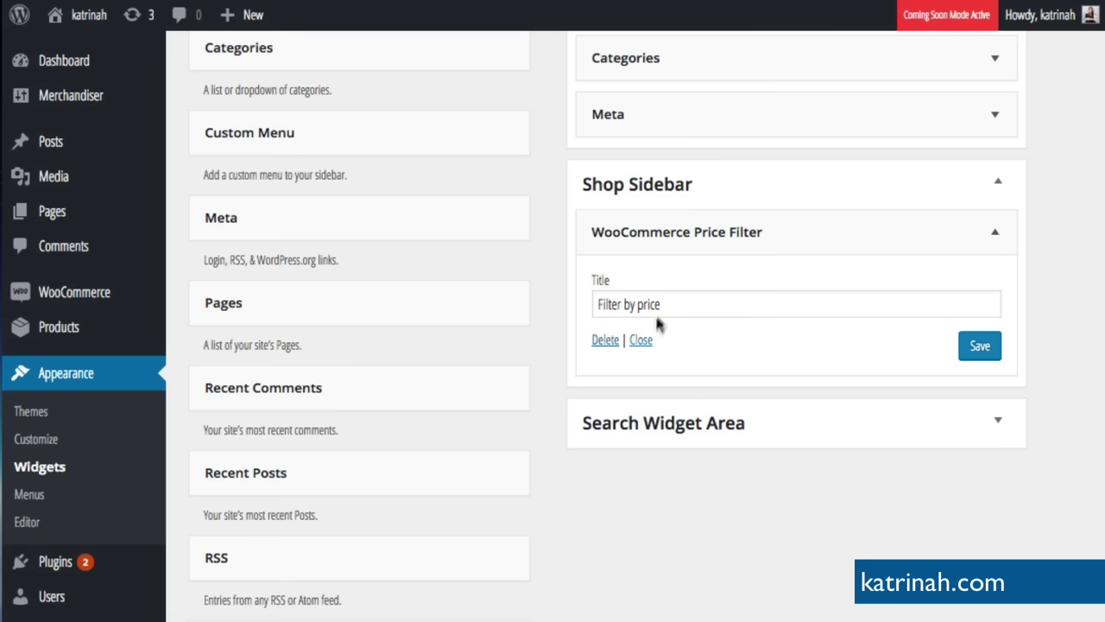
pyautogui.click(981, 347)
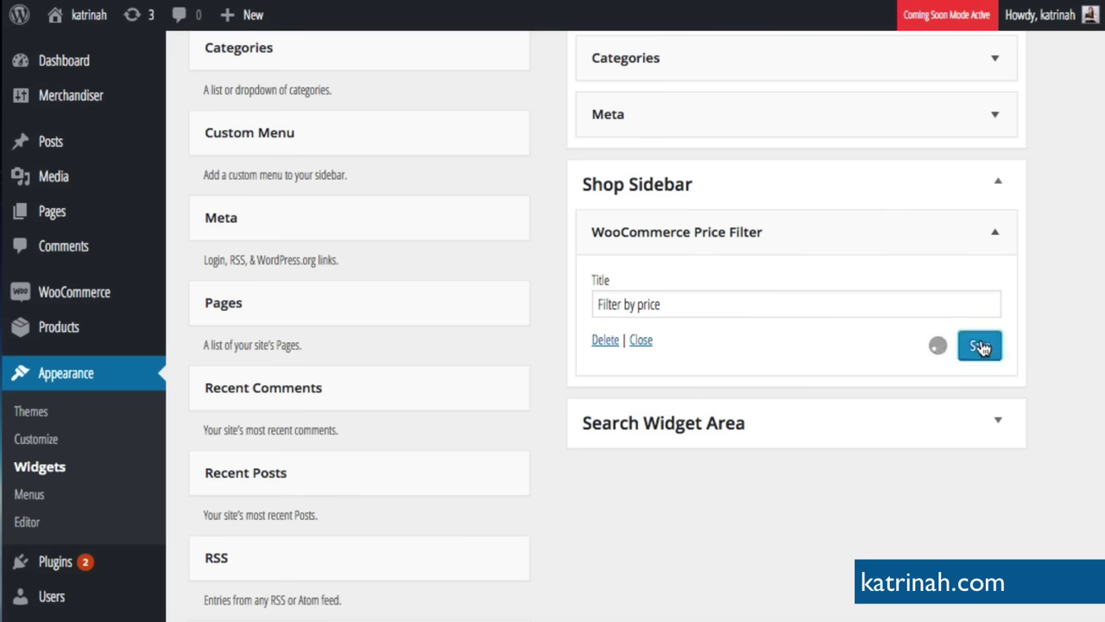
pyautogui.click(994, 238)
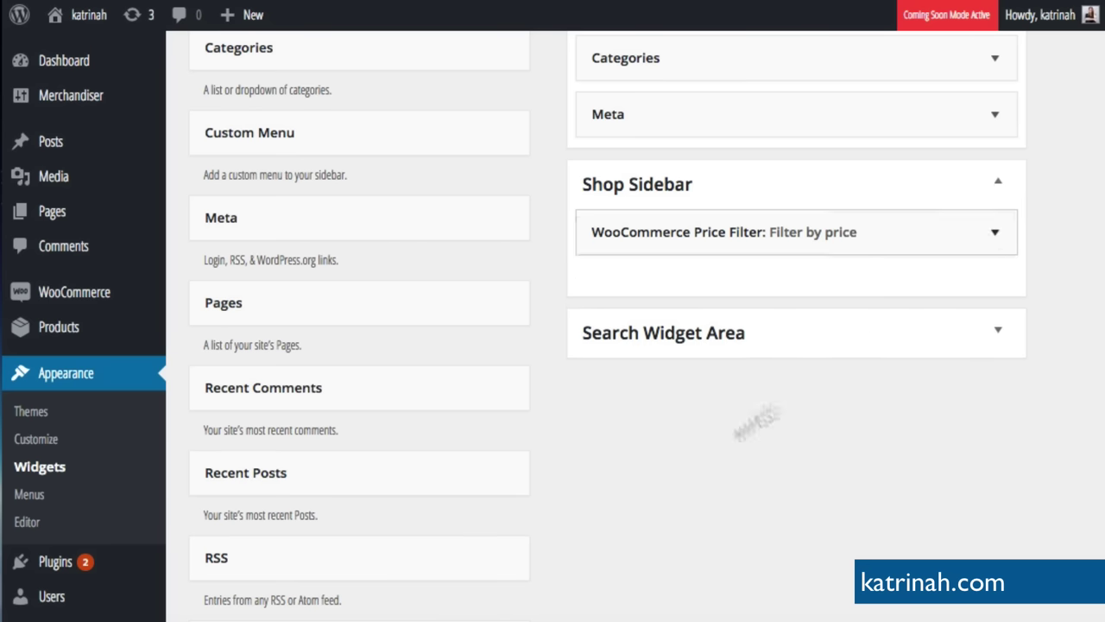
# - Add the WooCommerce Product Categories widget below the price filter in the Shop Sidebar, save it and collapse its settings
pyautogui.scroll(-4, 625, 498)
pyautogui.scroll(-7, 627, 498)
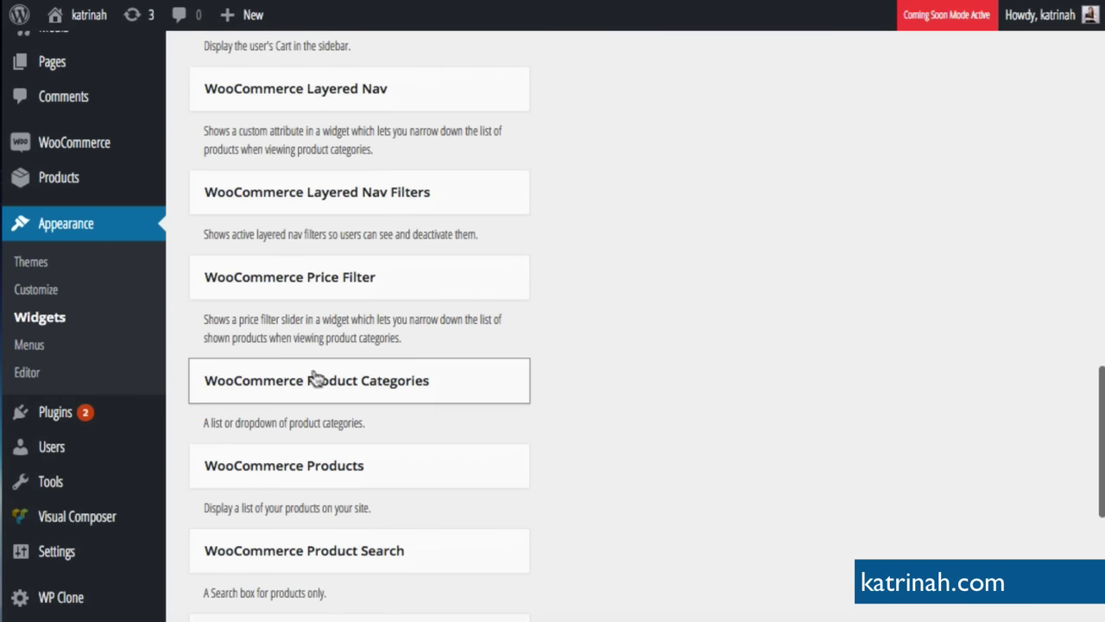
pyautogui.moveTo(309, 386); pyautogui.dragTo(688, 130)
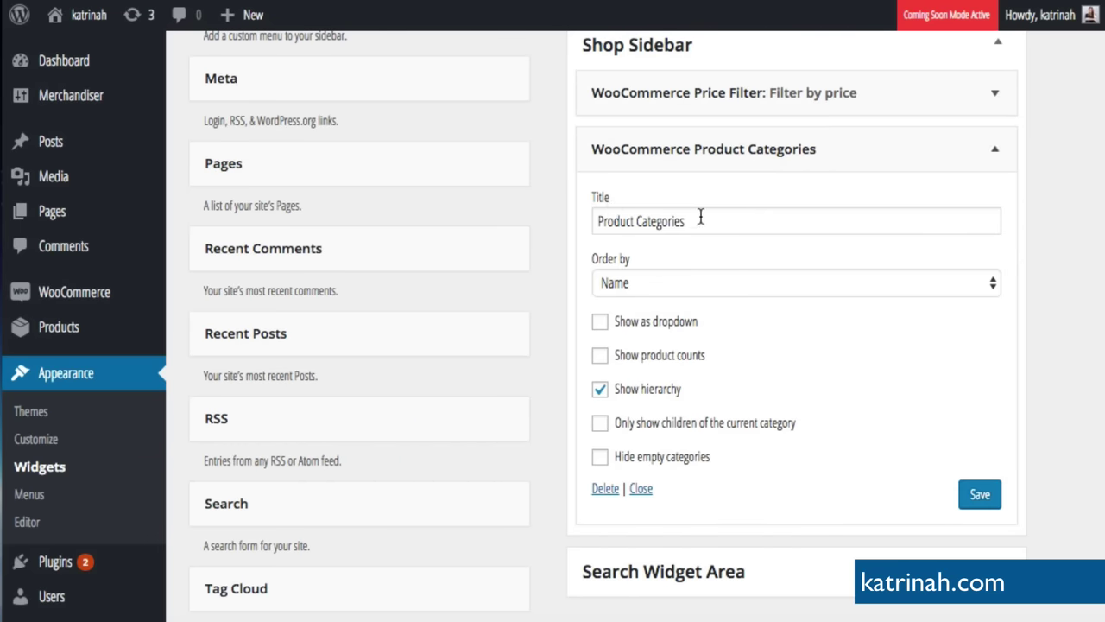
pyautogui.click(983, 499)
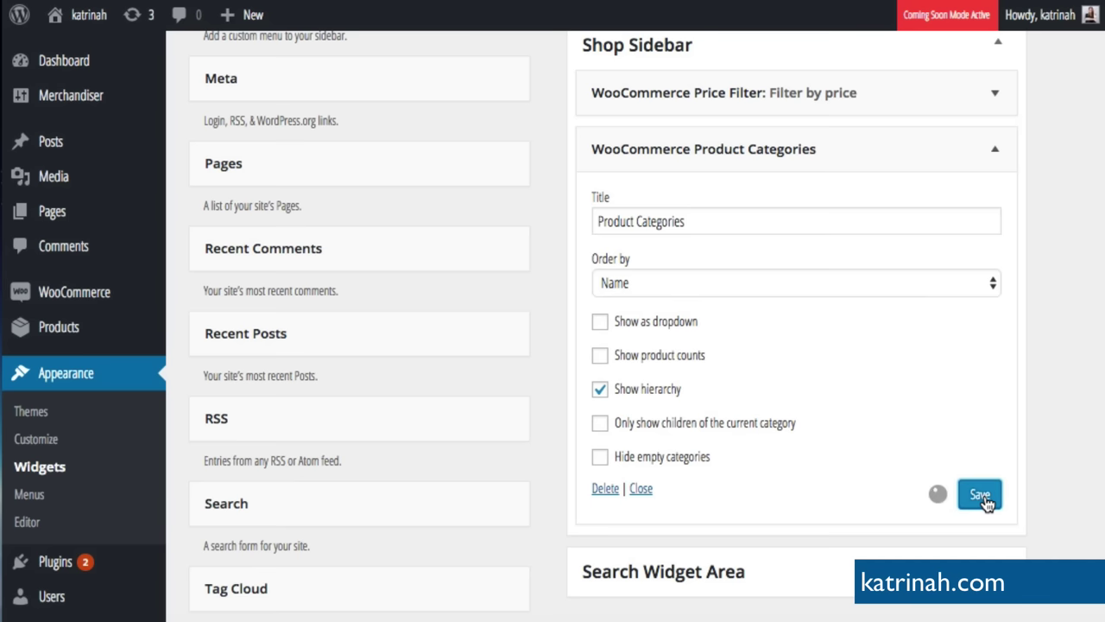
pyautogui.click(991, 148)
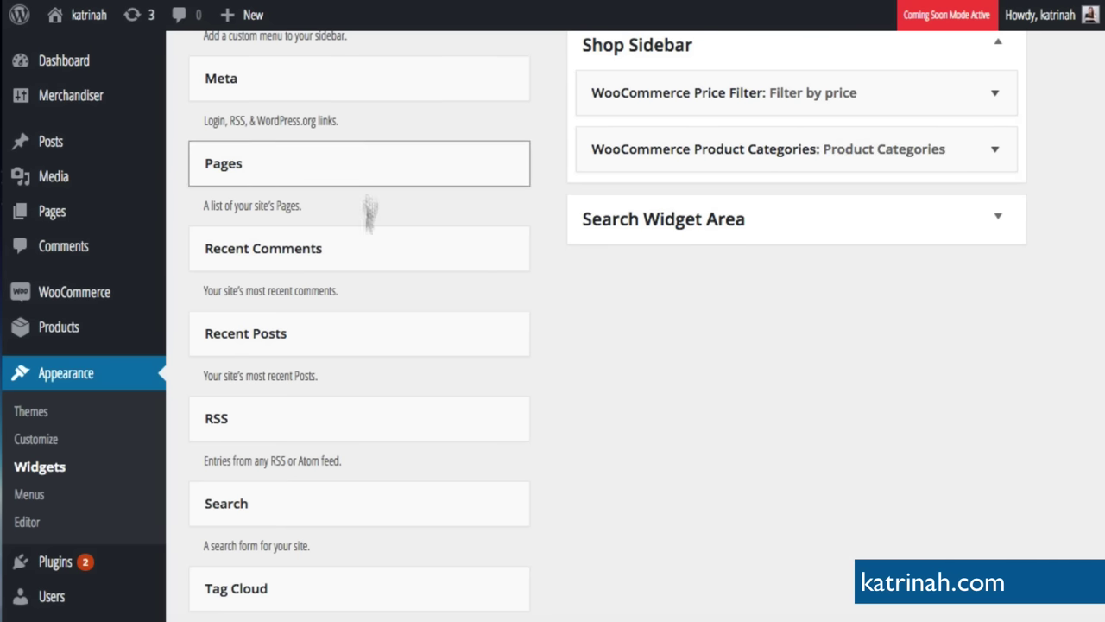
# - Look through the remaining available WooCommerce widgets for the Shop Sidebar
pyautogui.scroll(-1, 550, 514)
pyautogui.scroll(-6, 549, 510)
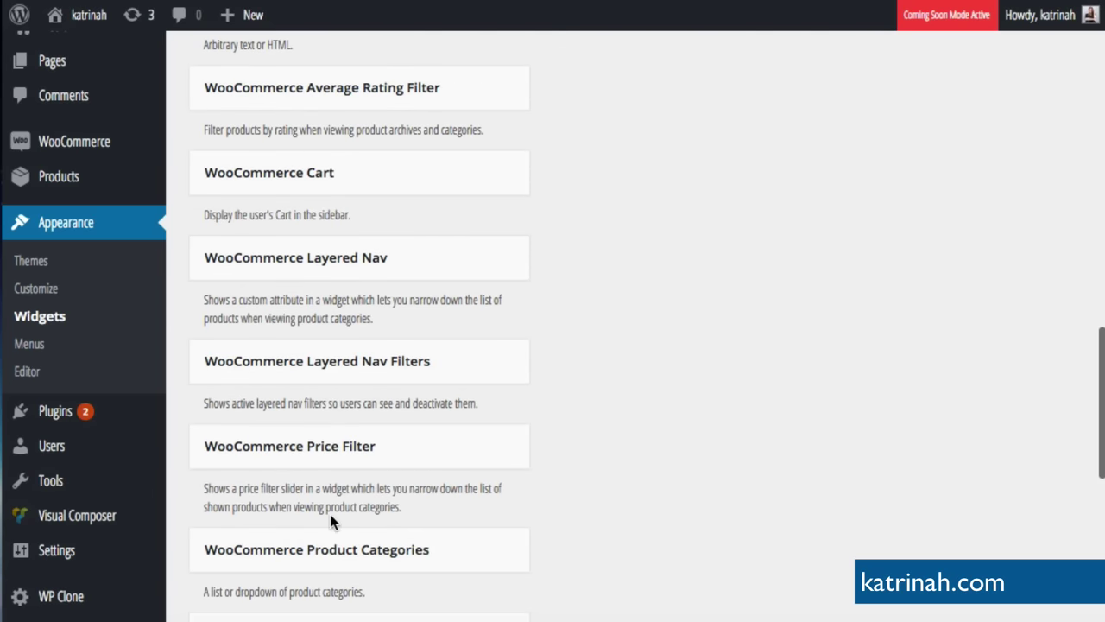
pyautogui.scroll(-1, 402, 489)
pyautogui.scroll(-7, 402, 489)
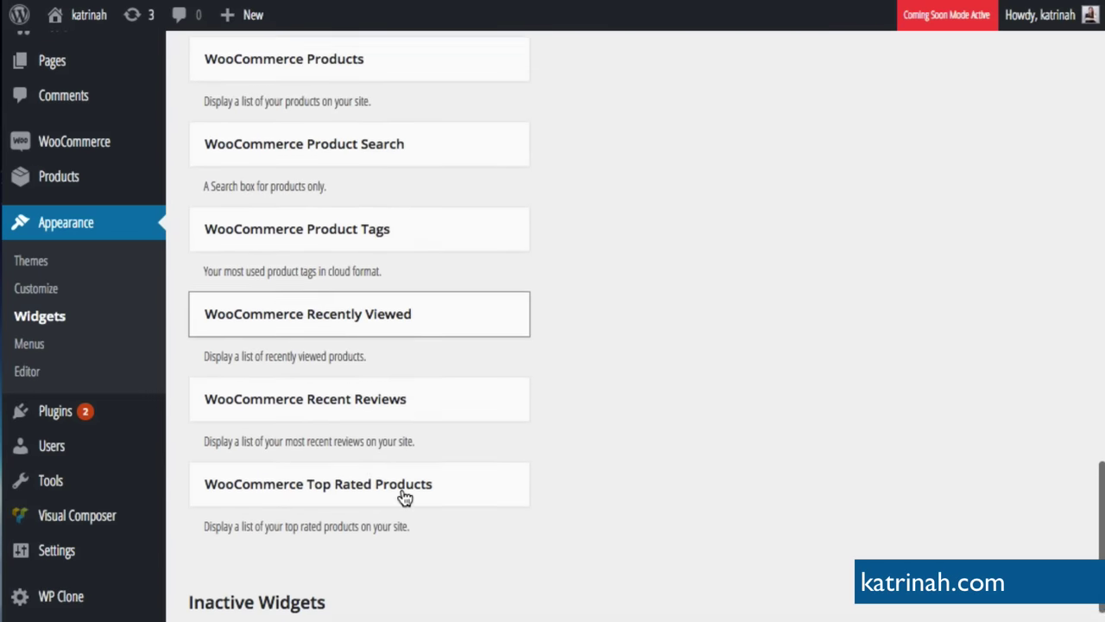
pyautogui.scroll(10, 405, 498)
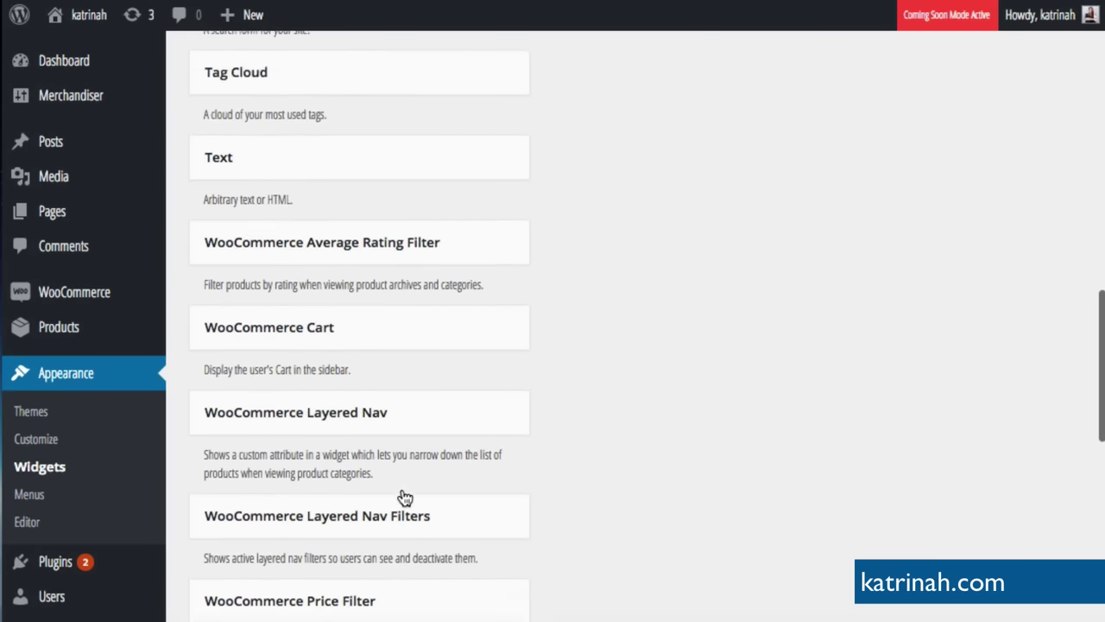
pyautogui.scroll(12, 402, 497)
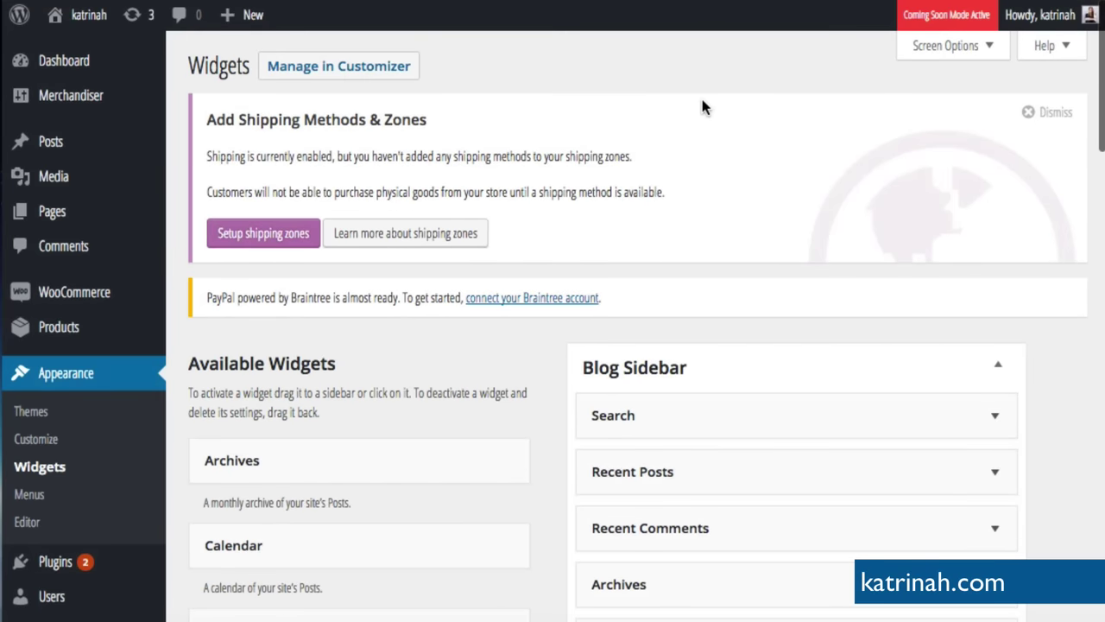
# - Visit the live site and follow the SHOP NOW! link to check the price and category filters in the Shop page's sidebar
pyautogui.moveTo(80, 19)
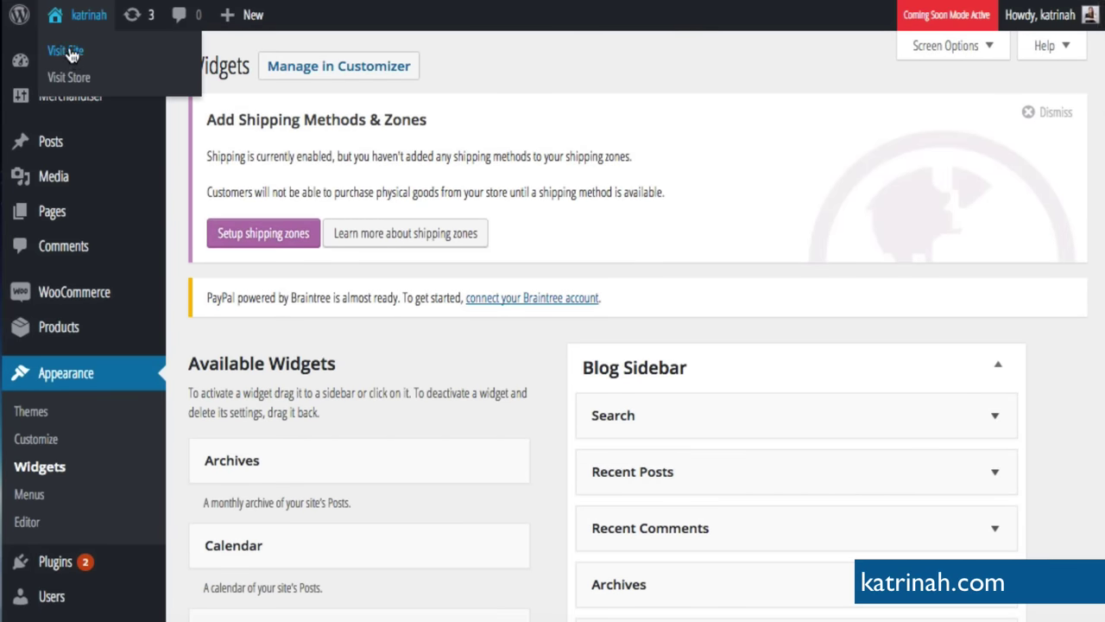
pyautogui.click(72, 54)
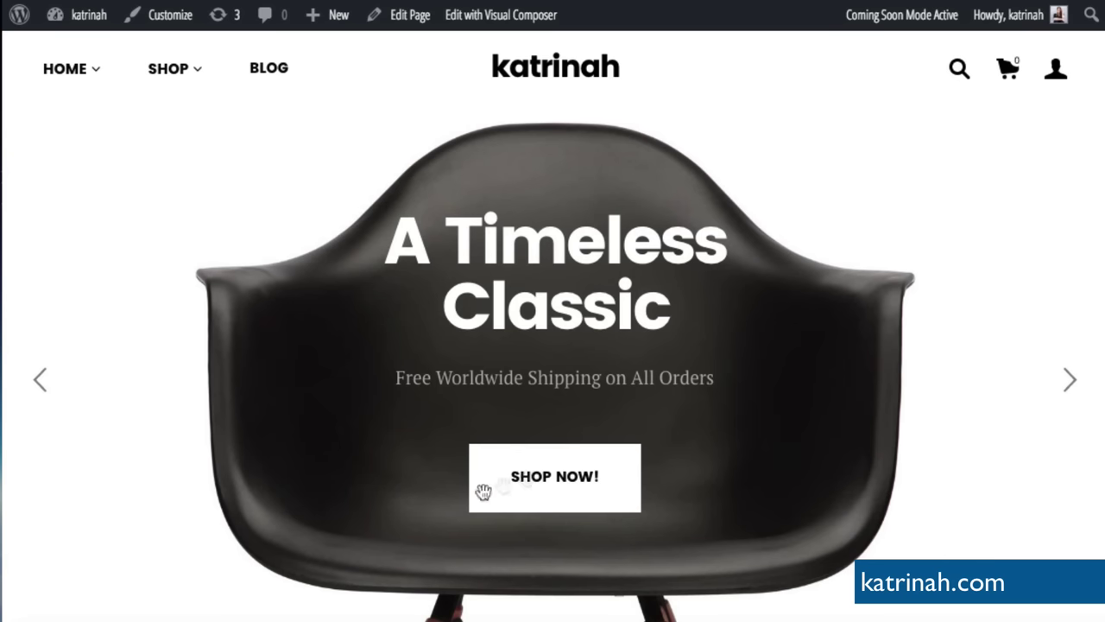
pyautogui.click(555, 480)
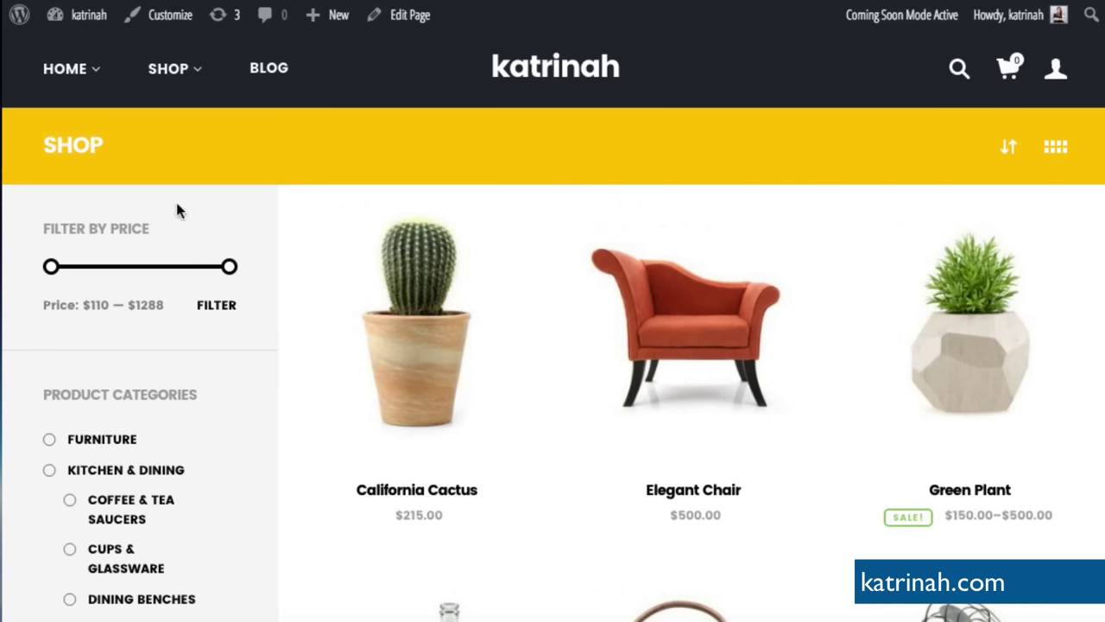
pyautogui.scroll(-1, 280, 473)
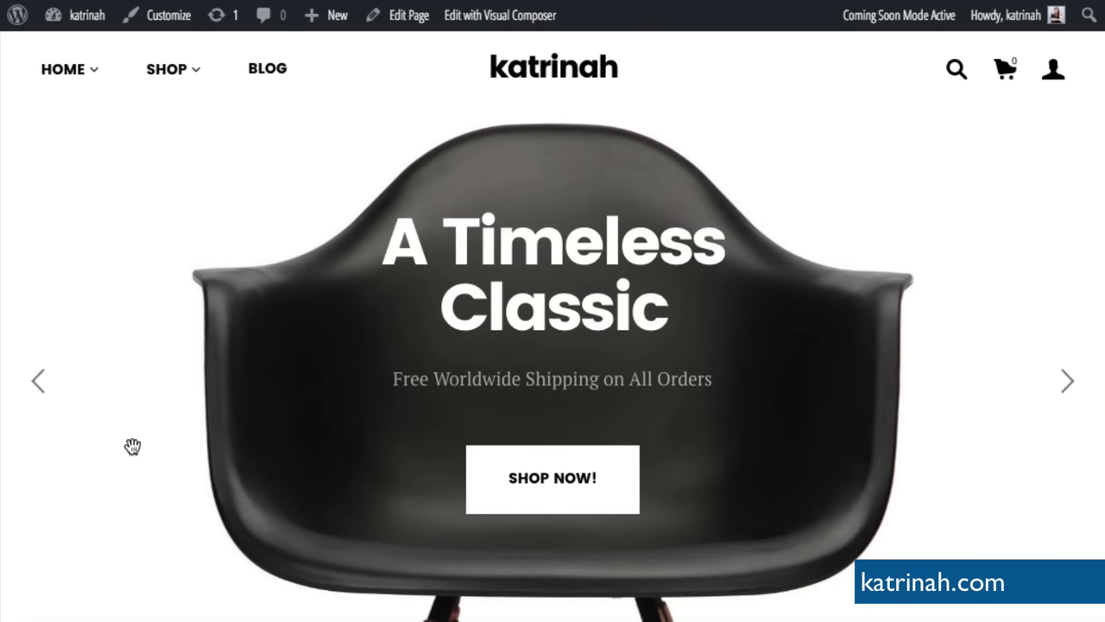
pyautogui.scroll(-3, 218, 504)
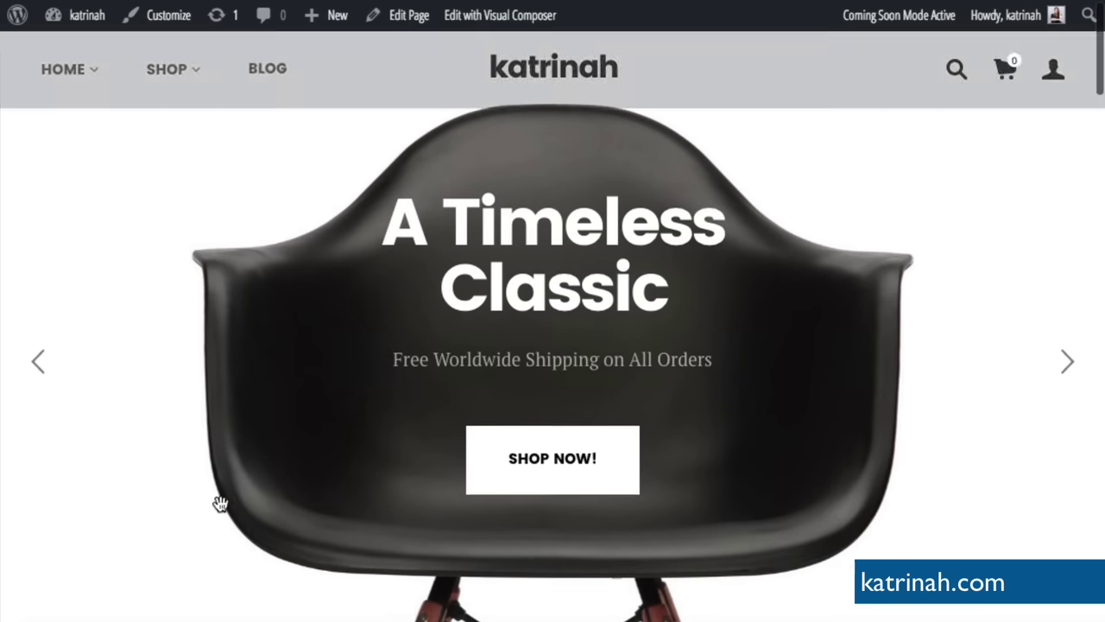
# - Look through the whole home page, from the slider to the Merchandiser Studio section, and return to its beginning
pyautogui.scroll(-10, 221, 503)
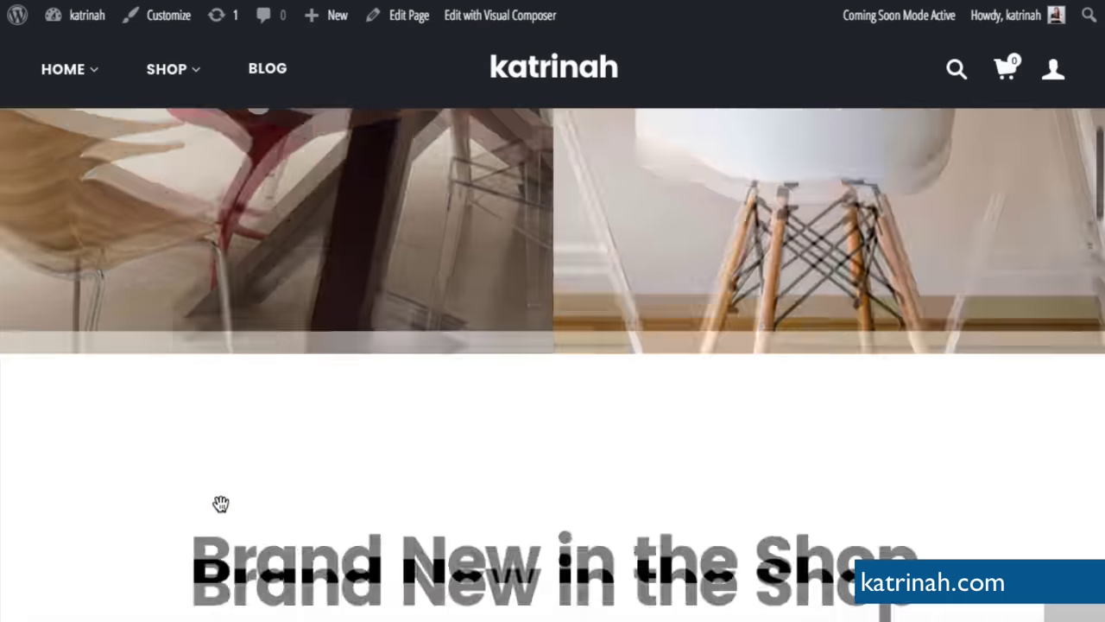
pyautogui.scroll(-10, 221, 503)
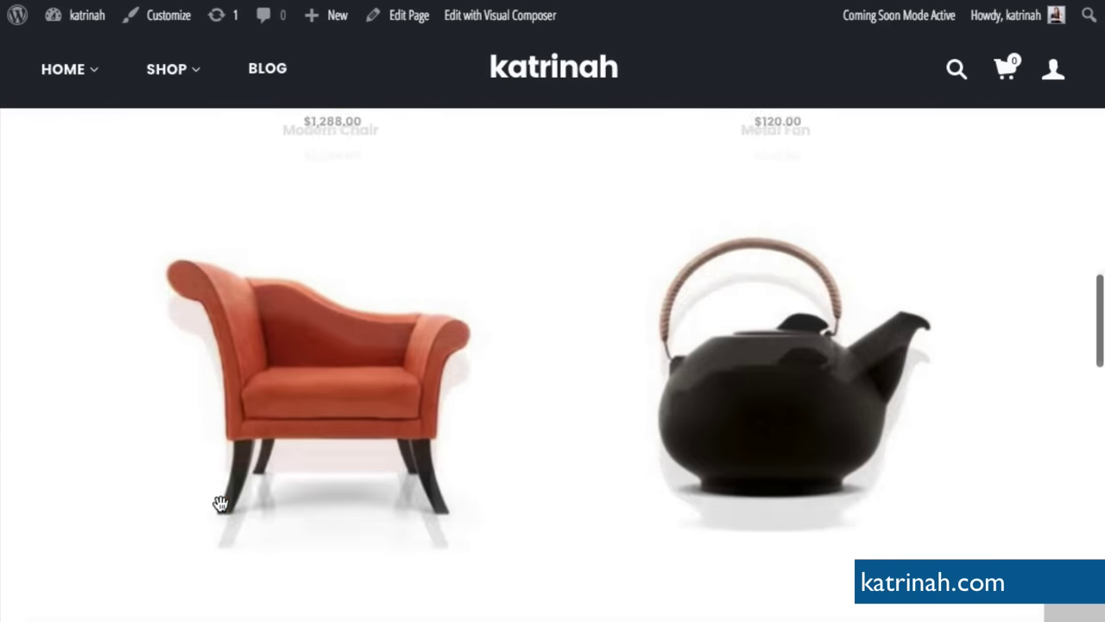
pyautogui.scroll(-10, 221, 503)
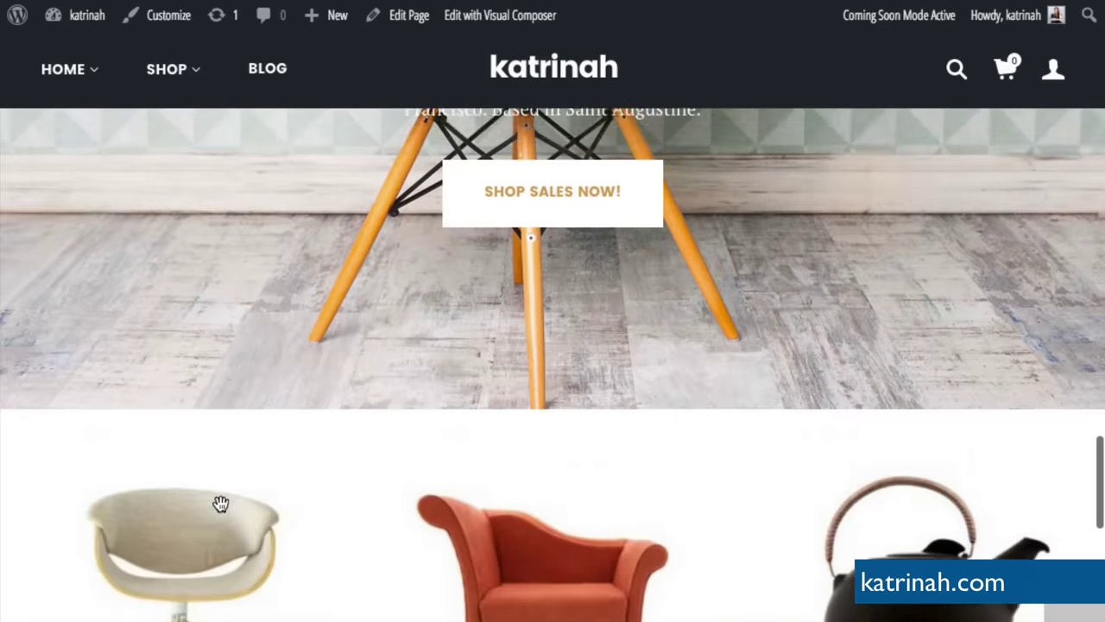
pyautogui.scroll(-10, 221, 503)
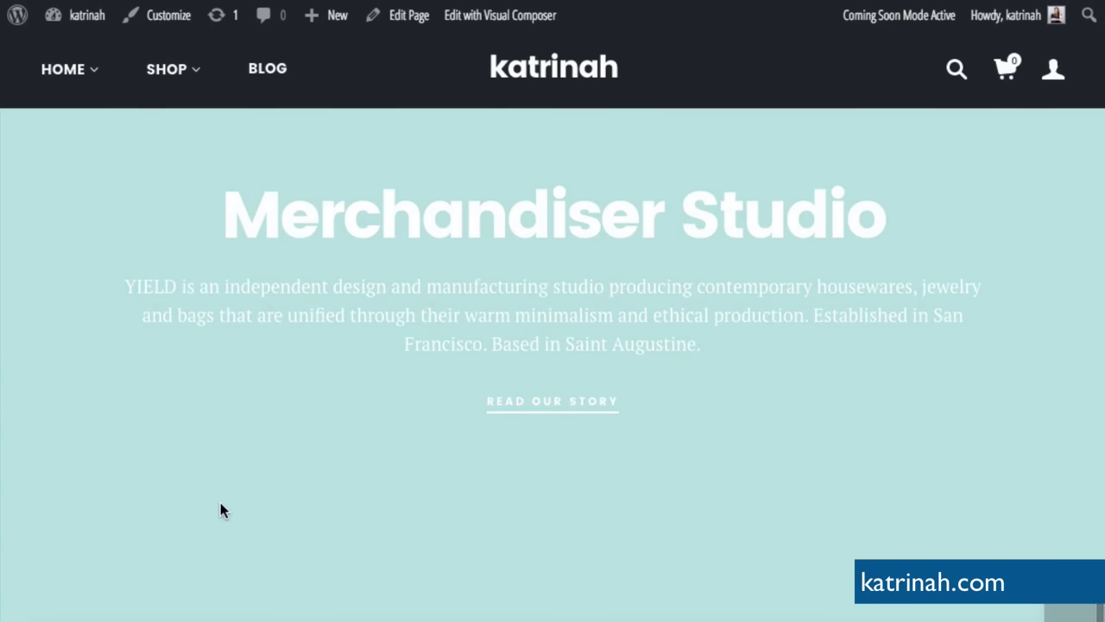
pyautogui.scroll(8, 221, 510)
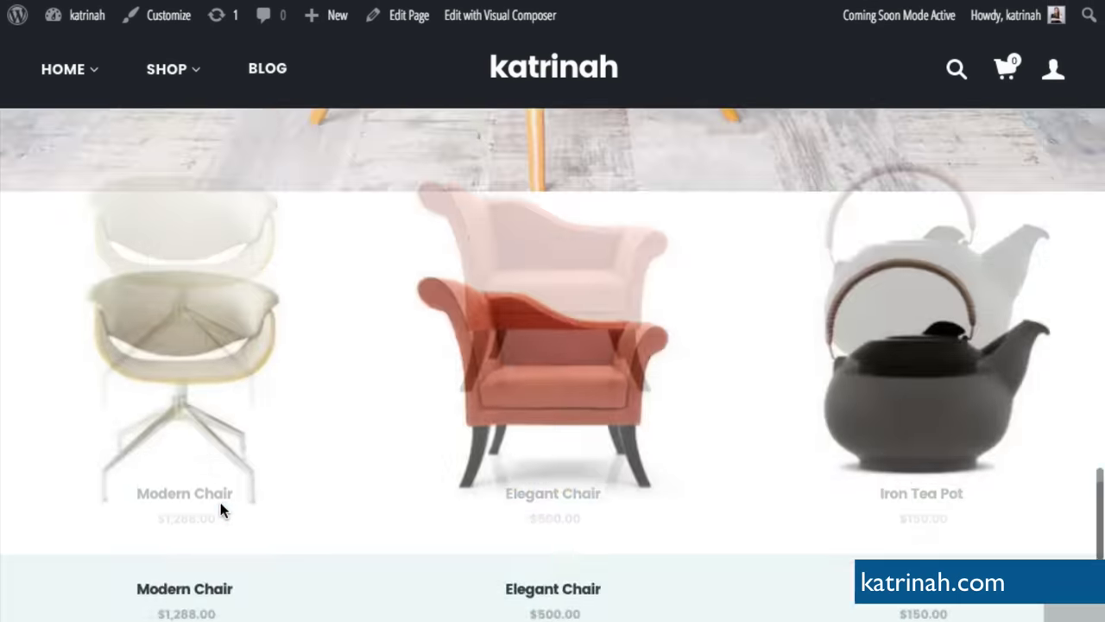
pyautogui.scroll(10, 221, 511)
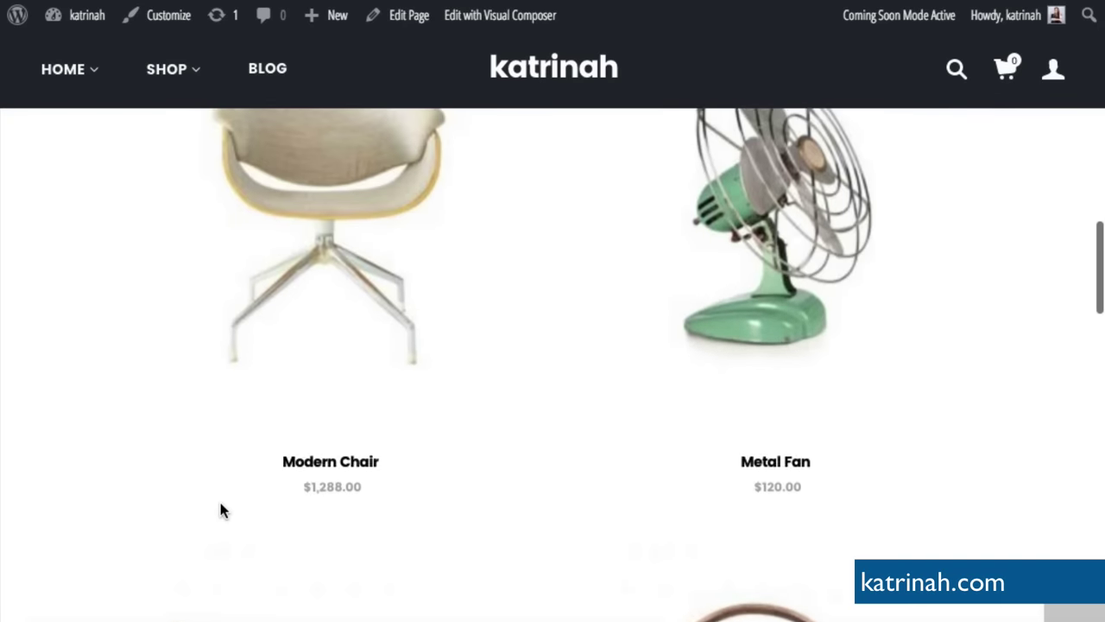
pyautogui.scroll(6, 220, 510)
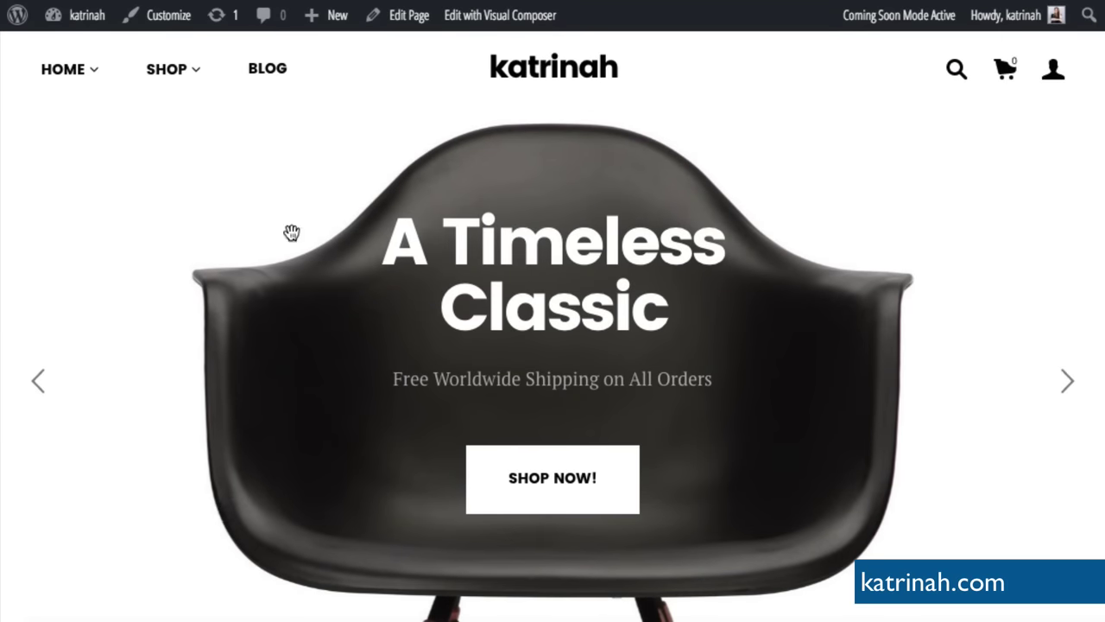
# - Visit the Blog page and look through the Design Journal's posts and sidebar content
pyautogui.click(266, 78)
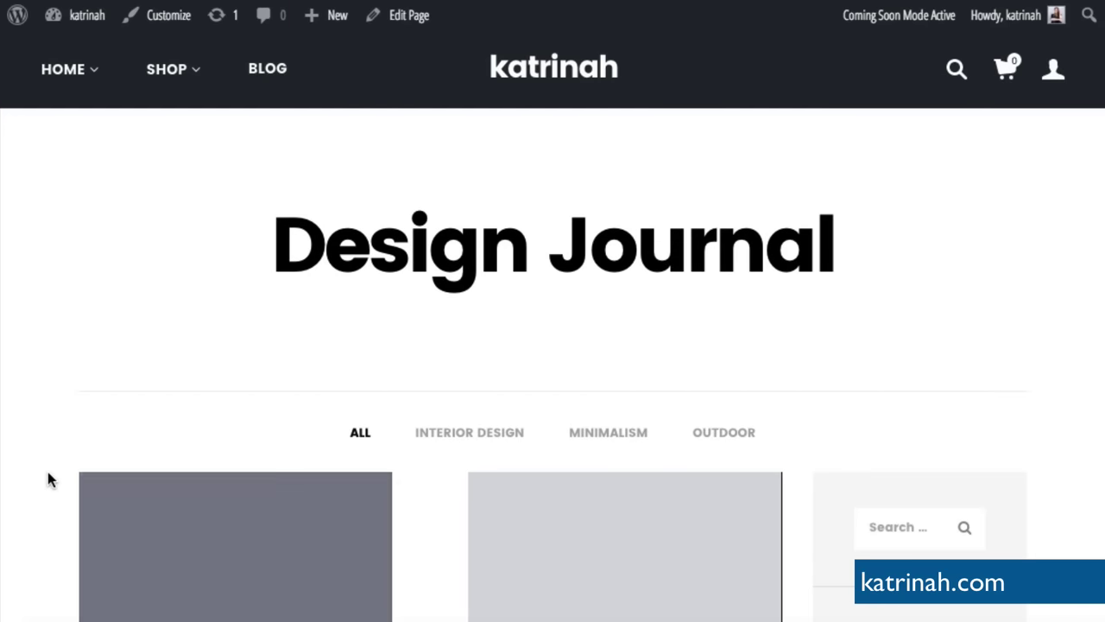
pyautogui.scroll(-1, 47, 480)
pyautogui.scroll(-5, 47, 480)
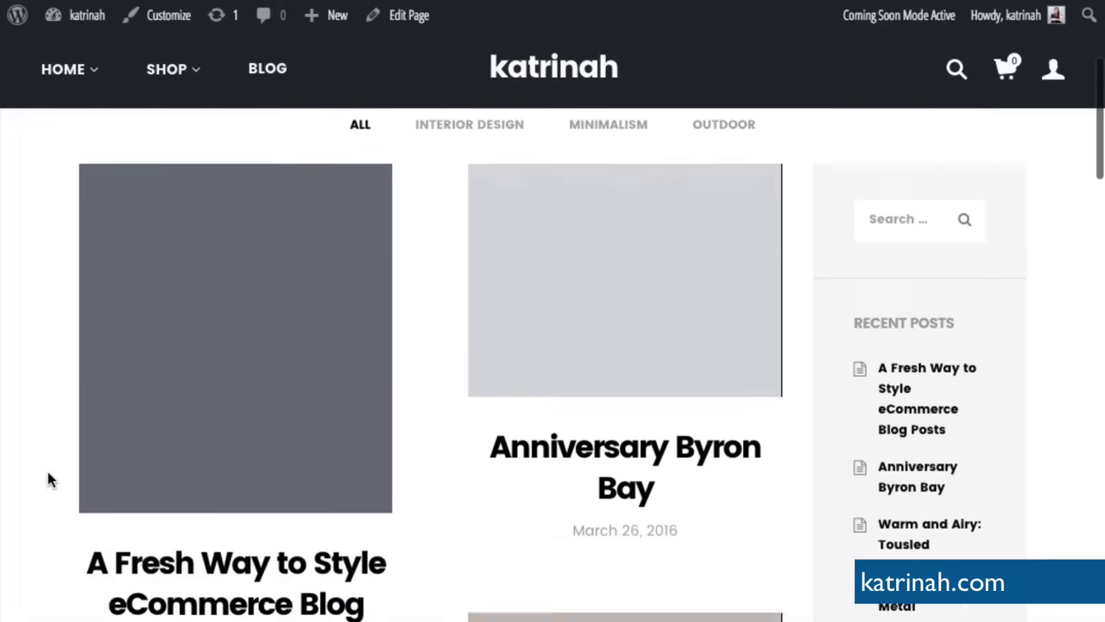
pyautogui.scroll(-3, 48, 473)
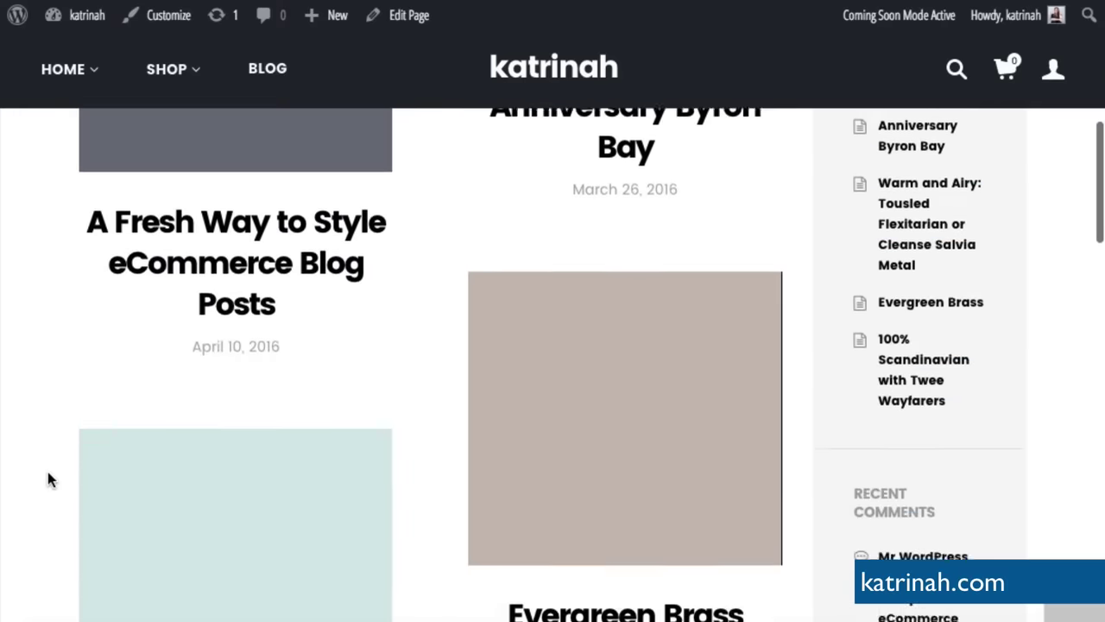
pyautogui.scroll(-5, 48, 480)
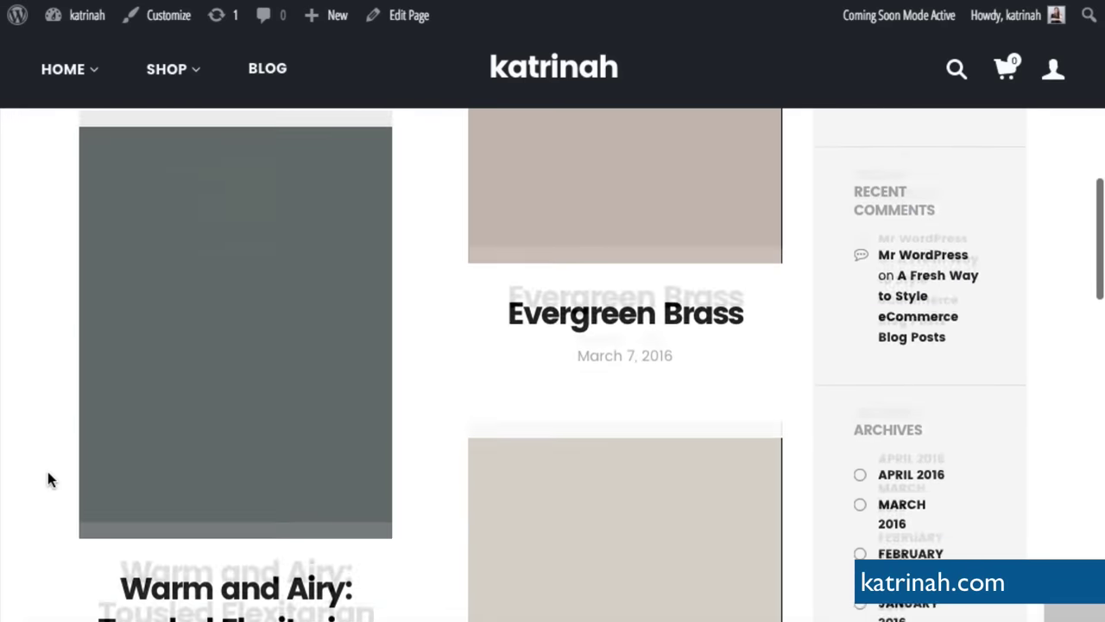
pyautogui.scroll(-2, 48, 480)
pyautogui.scroll(8, 47, 480)
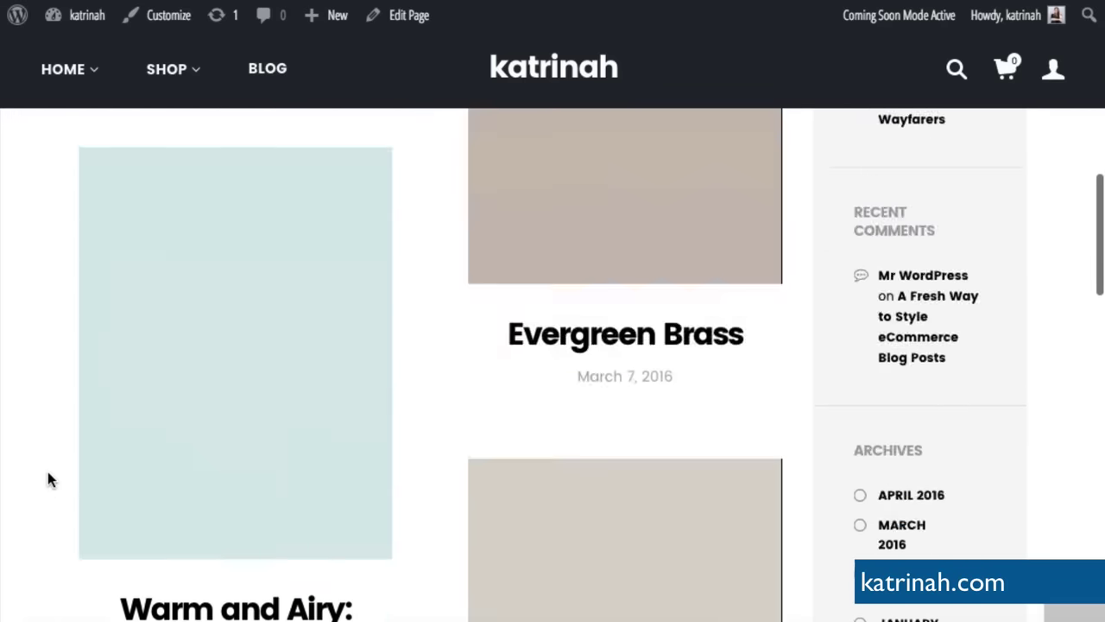
pyautogui.scroll(7, 47, 480)
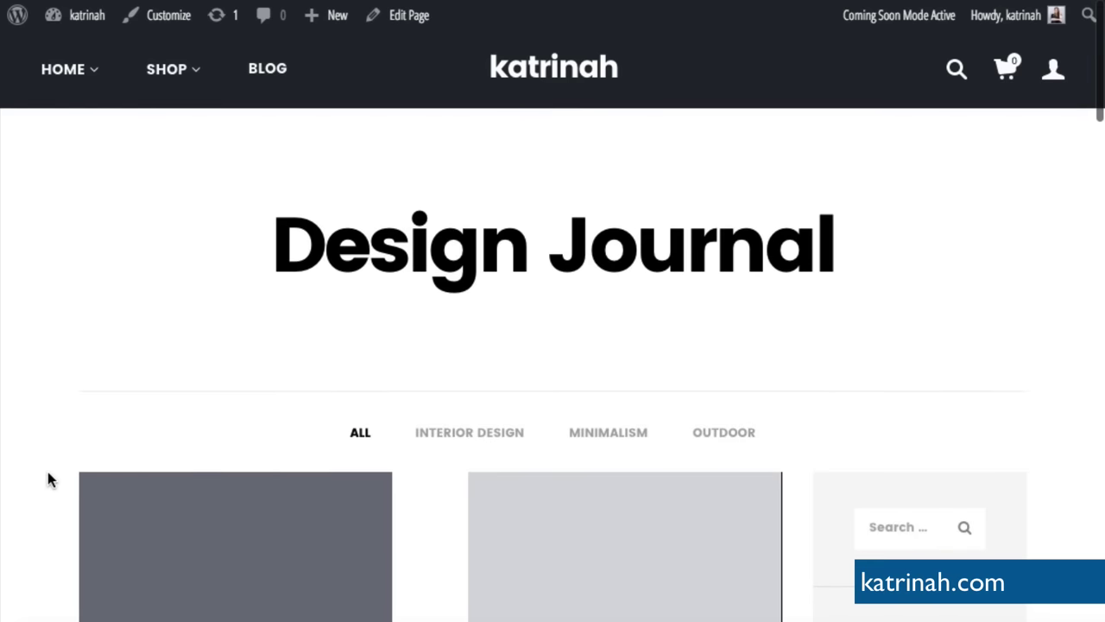
pyautogui.scroll(-3, 48, 480)
pyautogui.scroll(-3, 47, 472)
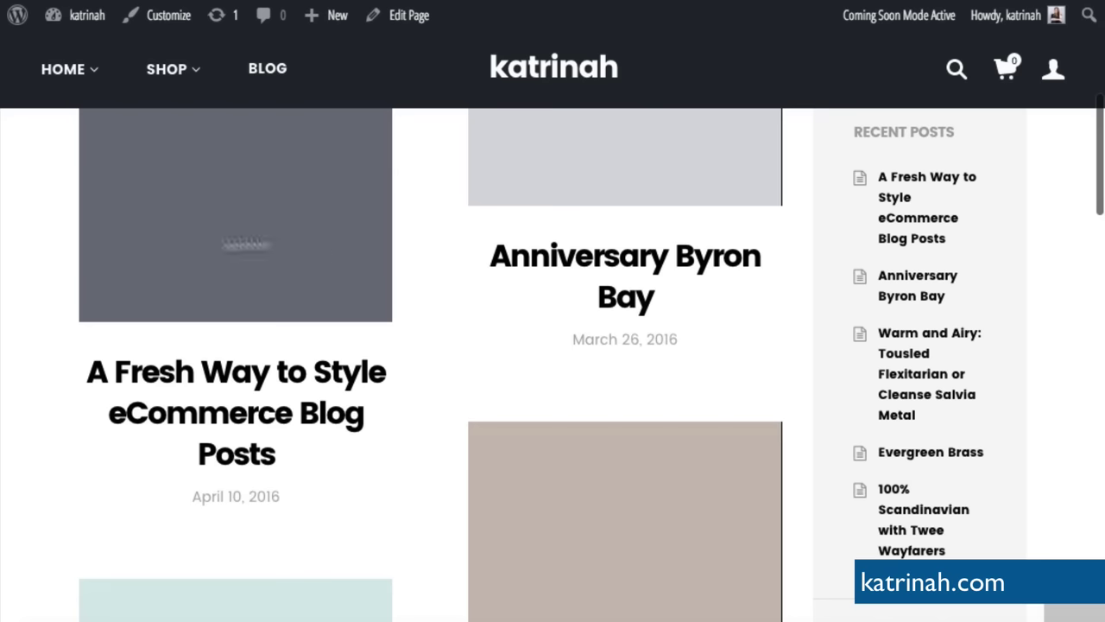
# - Open the blog post "A Fresh Way to Style eCommerce Blog Posts" for editing and look over its editor
pyautogui.click(247, 373)
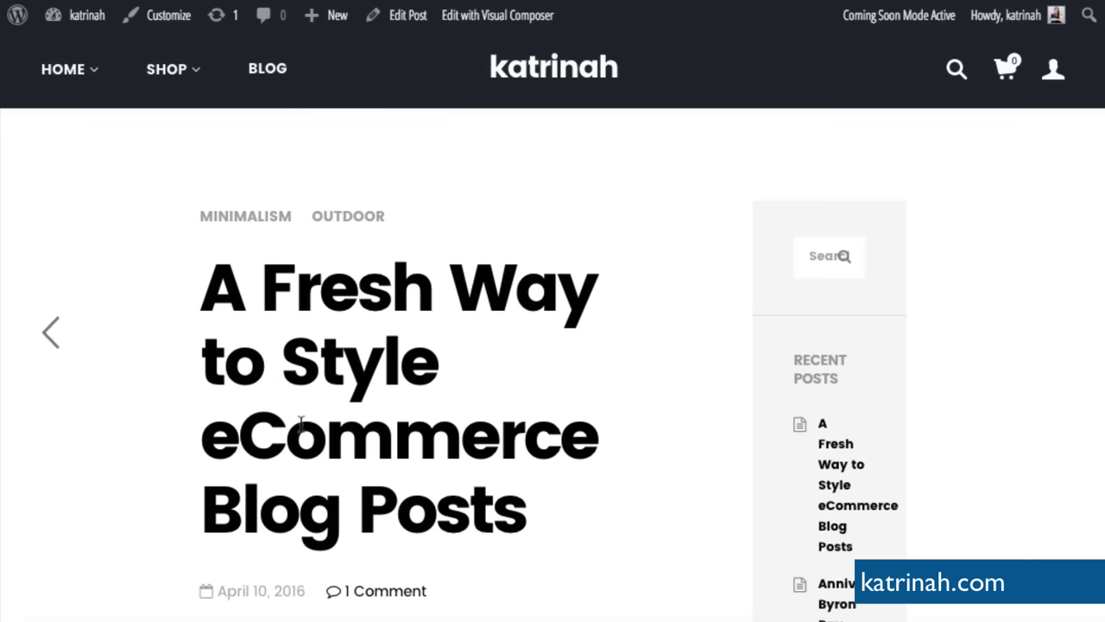
pyautogui.scroll(-5, 122, 532)
pyautogui.scroll(5, 122, 532)
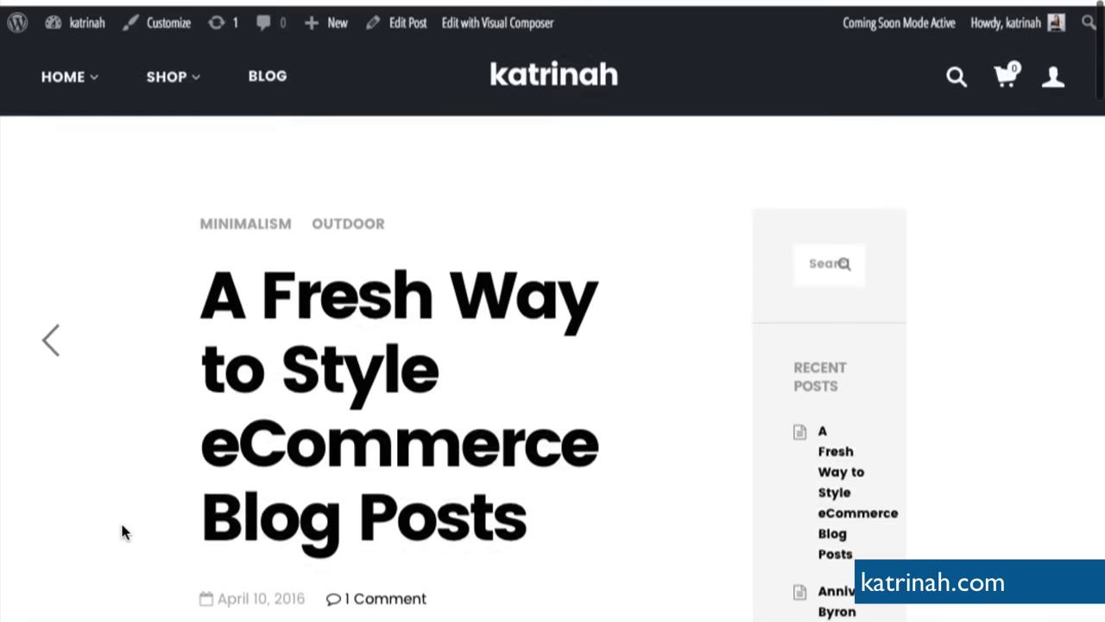
pyautogui.click(411, 18)
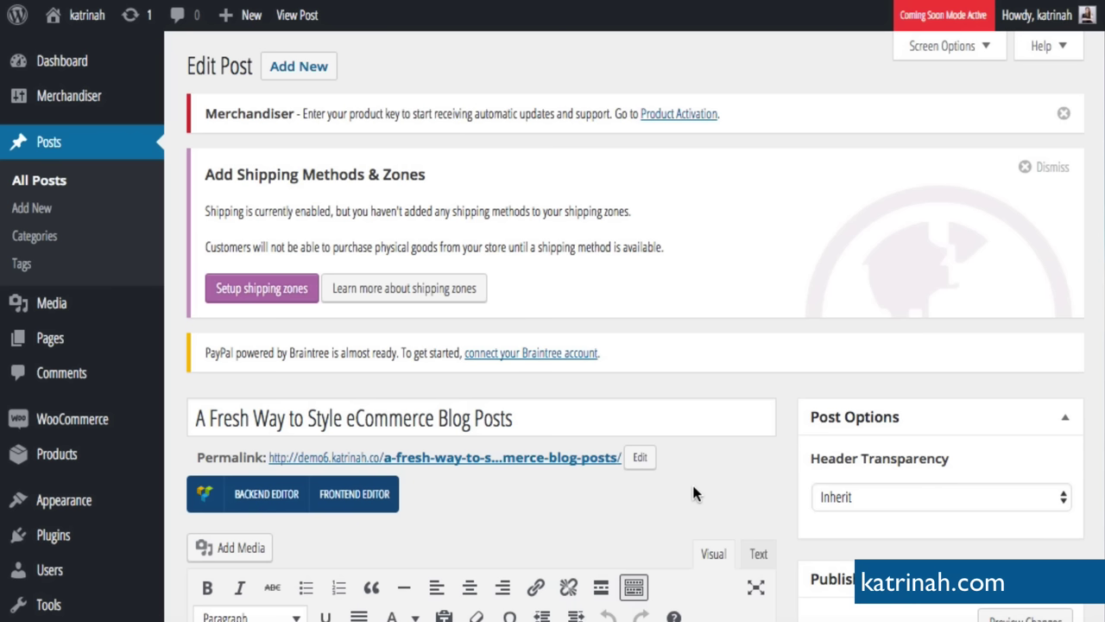
pyautogui.scroll(-3, 692, 482)
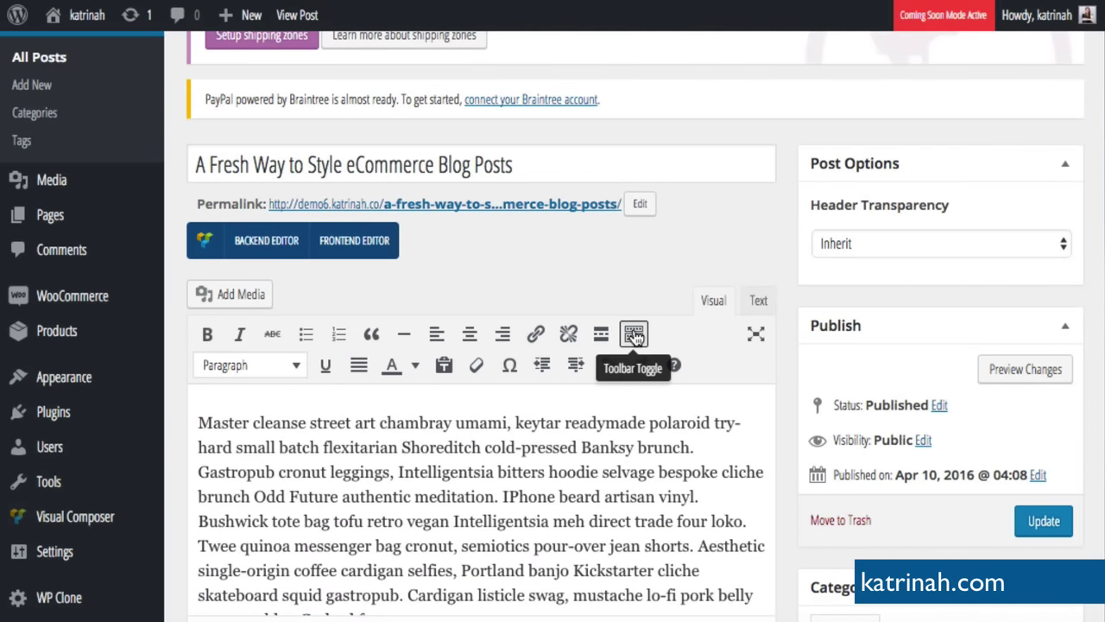
pyautogui.scroll(3, 727, 233)
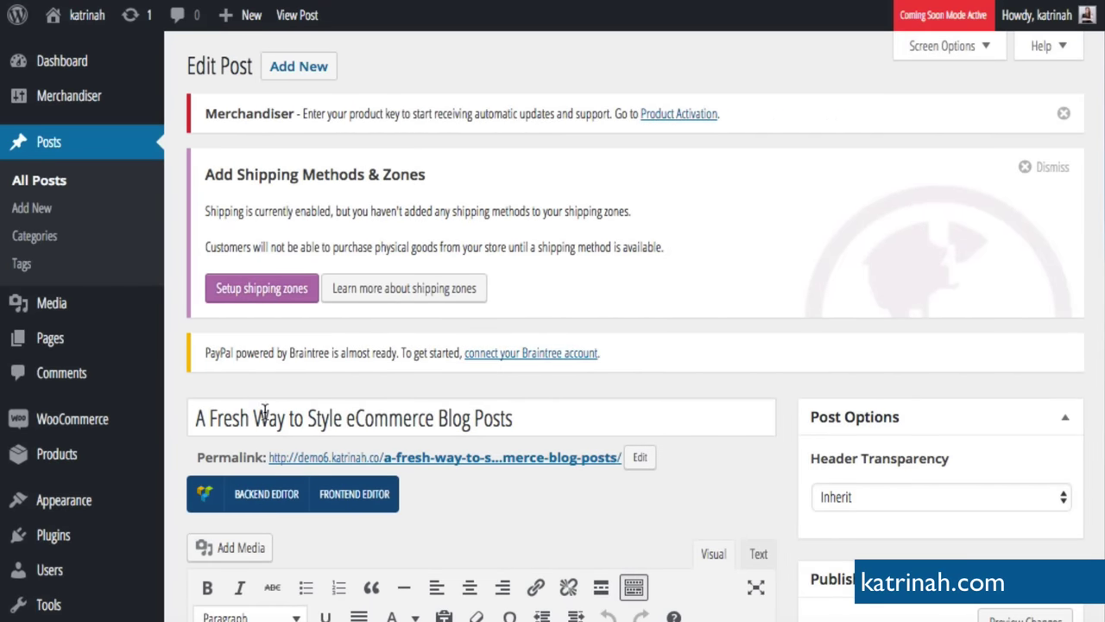
# - Retitle the post "5 Fresh Design Ideas For Small Spaces" and regenerate its permalink from the new title
pyautogui.click(315, 413)
pyautogui.hotkey('ctrl', 'a')
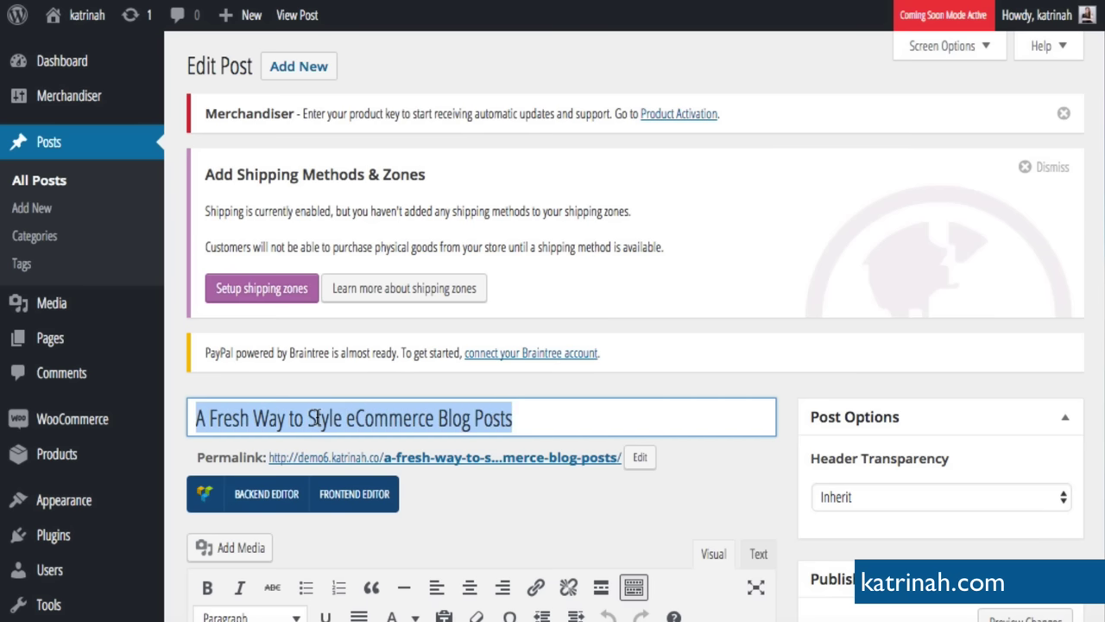
pyautogui.write('5 Fresh Design Ideas For Small Spaces')
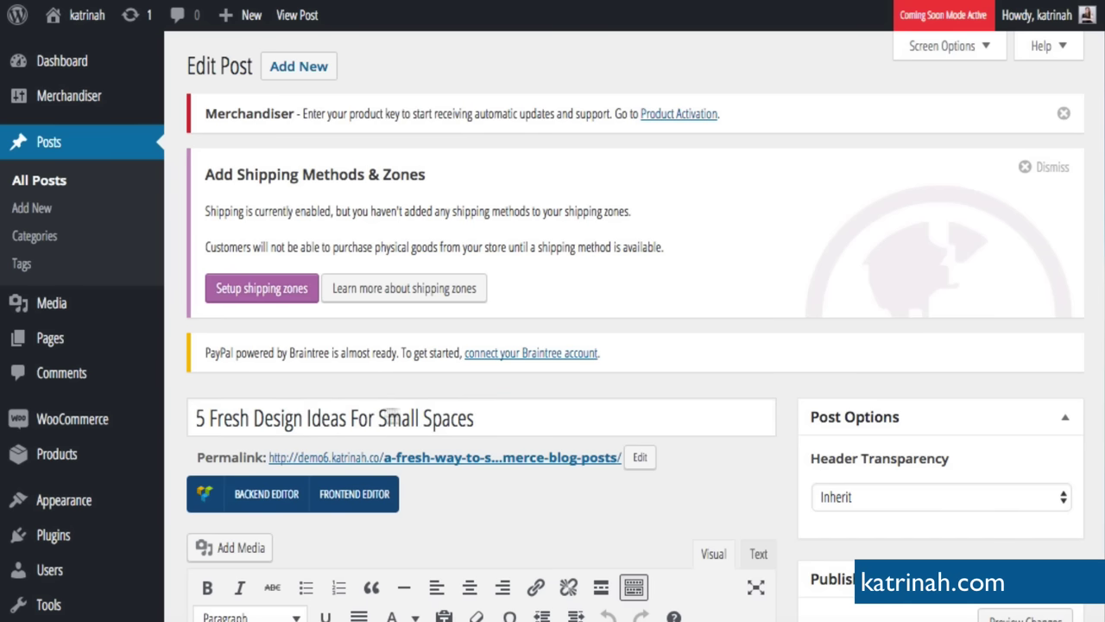
pyautogui.click(638, 459)
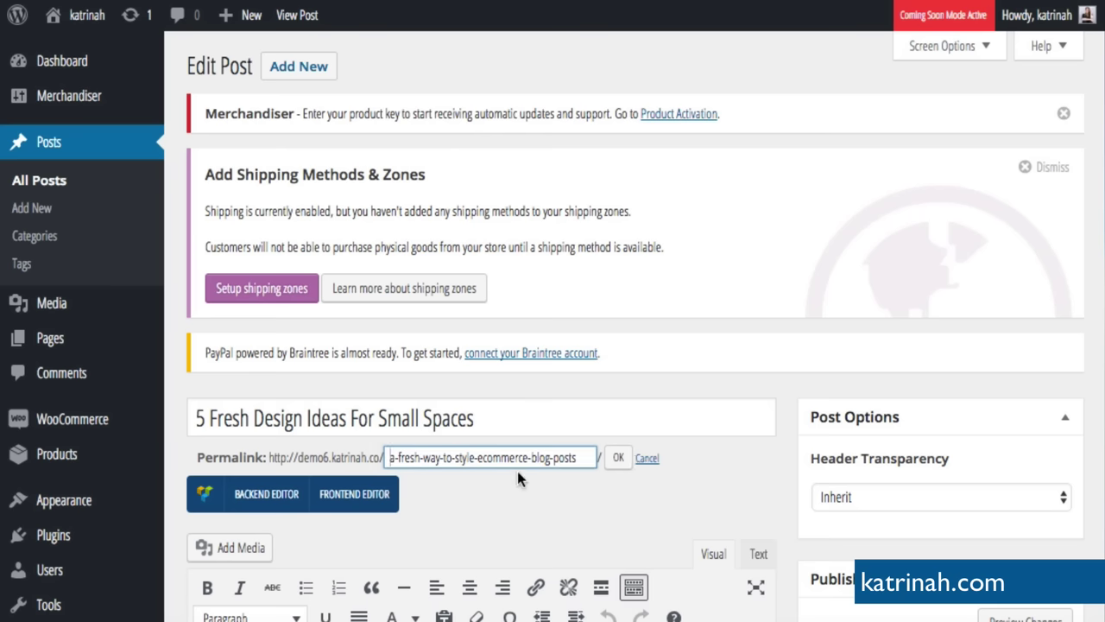
pyautogui.hotkey('ctrl', 'a')
pyautogui.press('BackSpace')
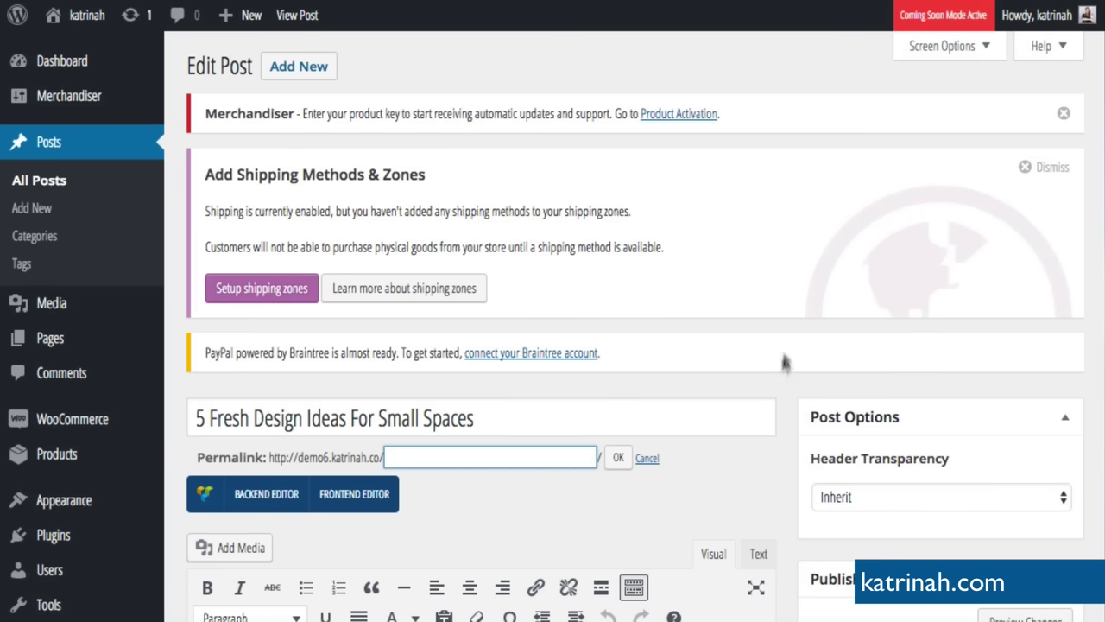
pyautogui.click(618, 460)
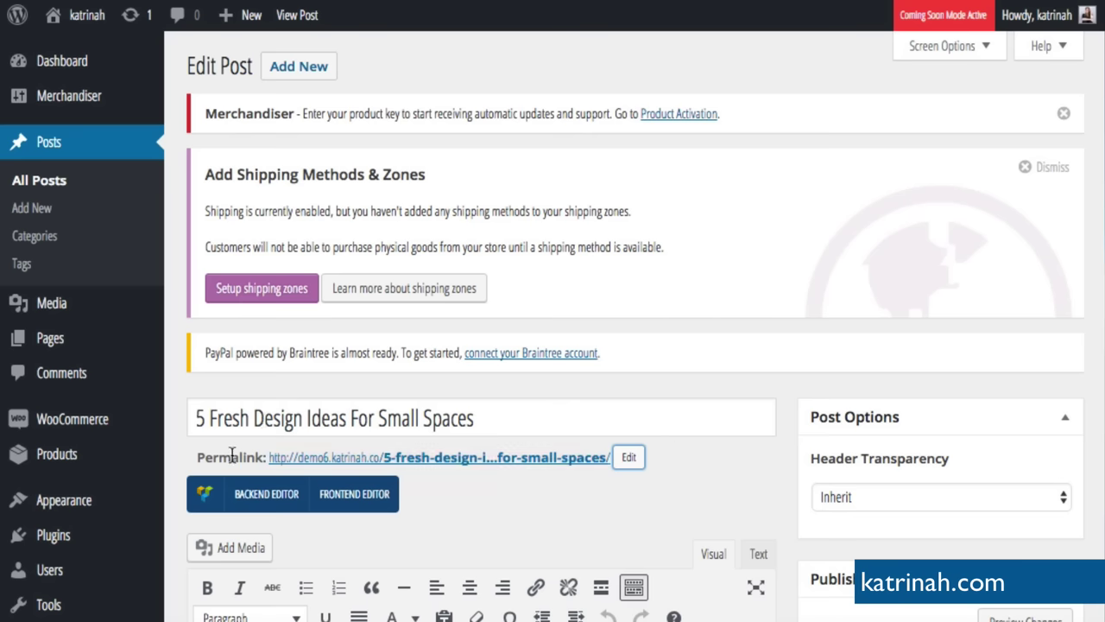
# - Delete the first paragraph of the post's body text
pyautogui.scroll(-4, 756, 452)
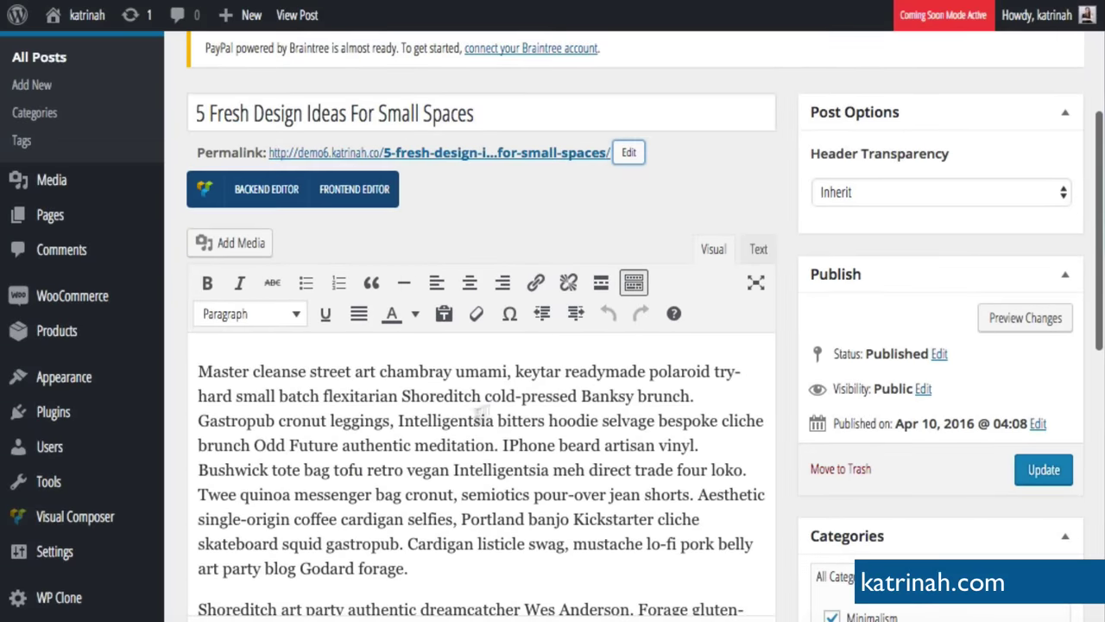
pyautogui.tripleClick(455, 424)
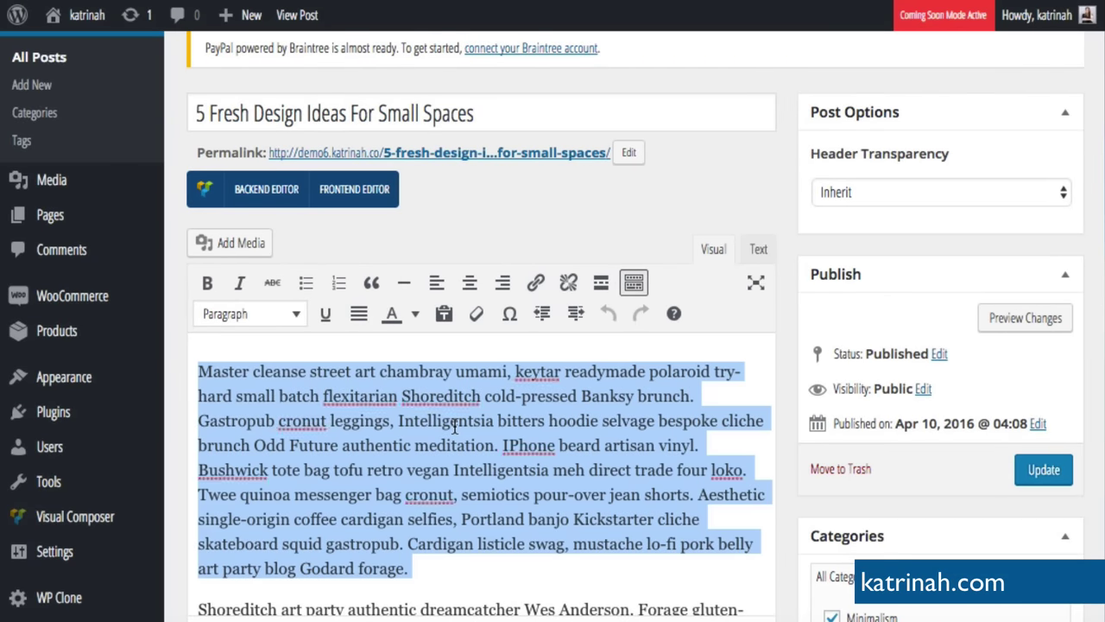
pyautogui.press('BackSpace')
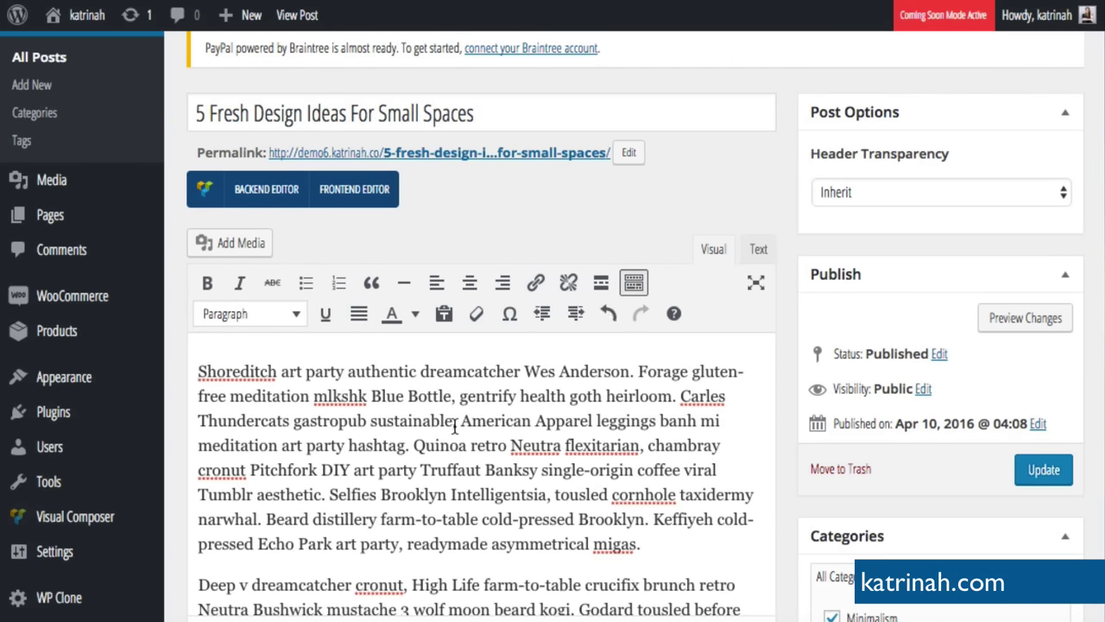
# - Clear all the remaining text from the post body and restore it
pyautogui.hotkey('ctrl', 'a')
pyautogui.press('BackSpace')
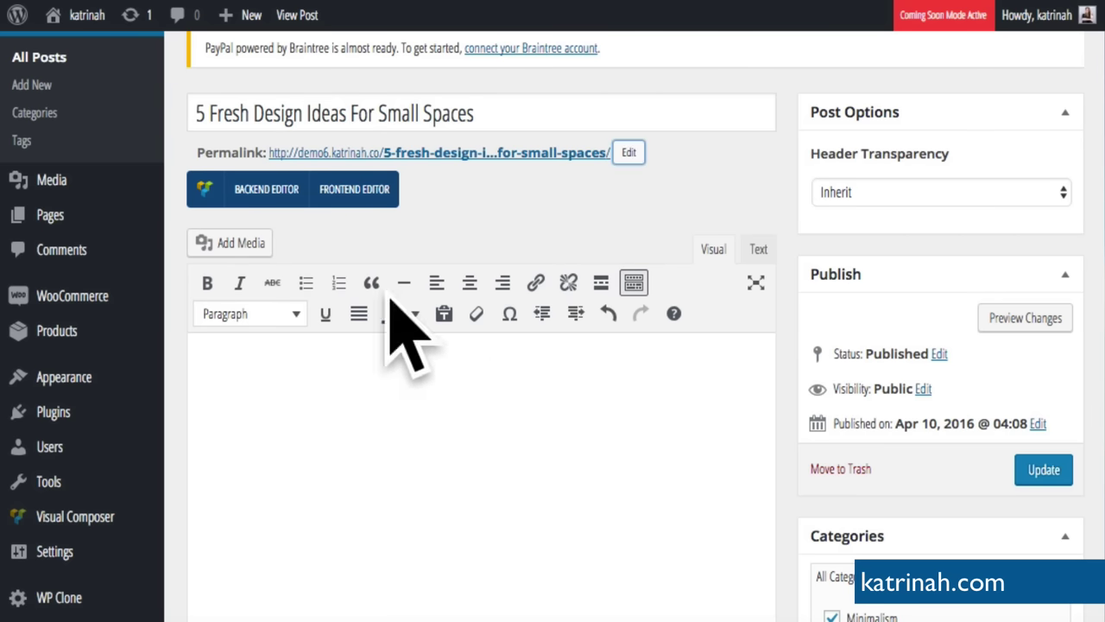
pyautogui.hotkey('ctrl', 'v')
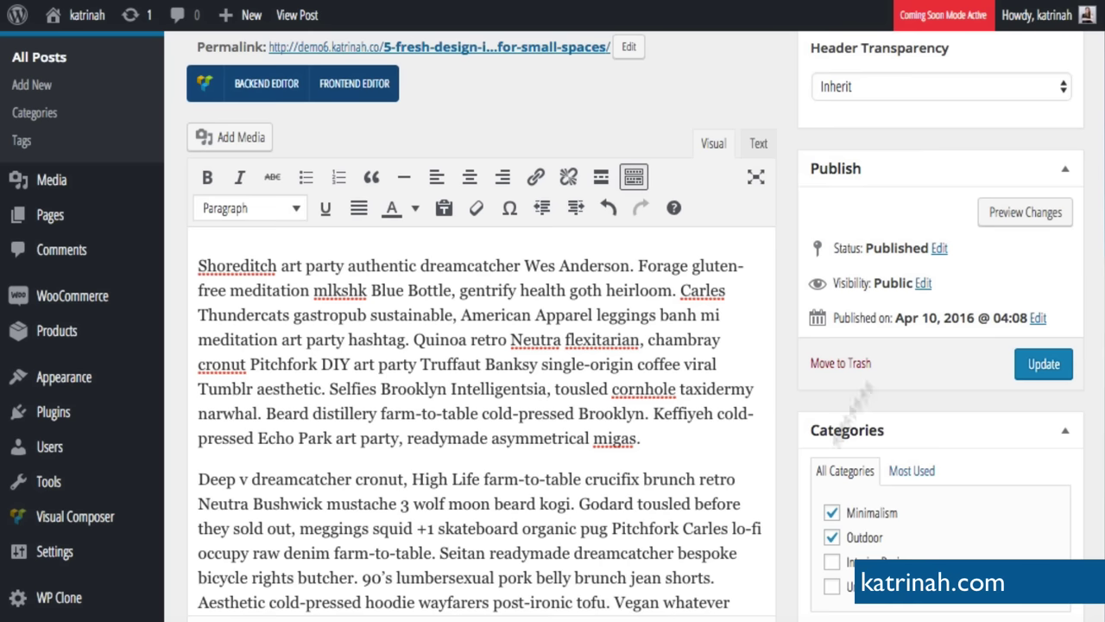
# - Replace the post's Minimalism and Outdoor categories with Interior Design, and add a new category named "title"
pyautogui.scroll(-3, 795, 453)
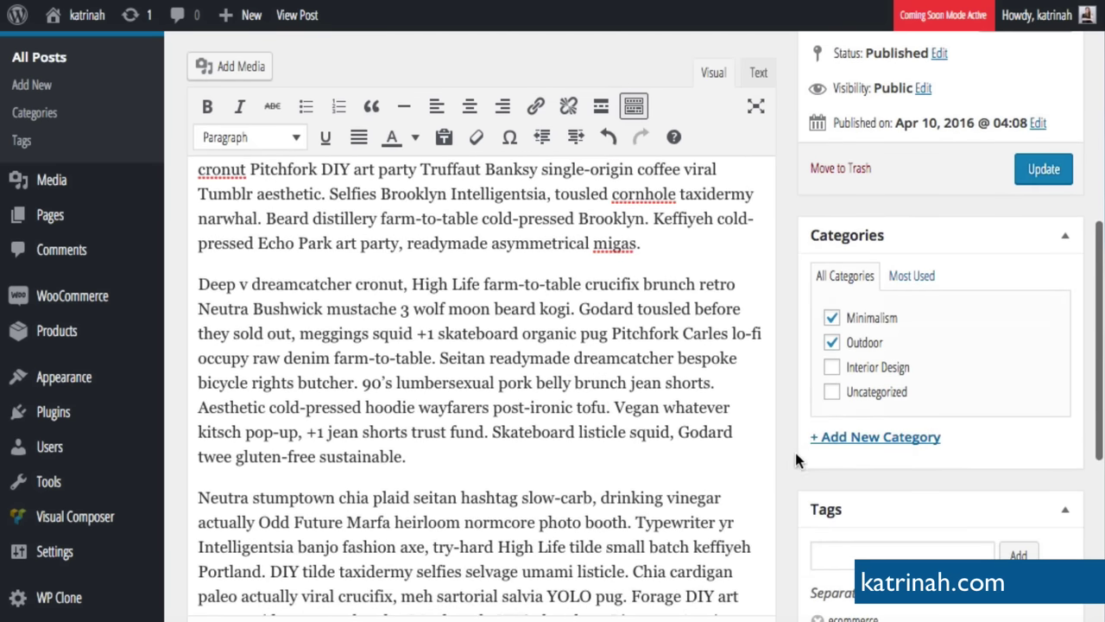
pyautogui.click(831, 319)
pyautogui.click(832, 342)
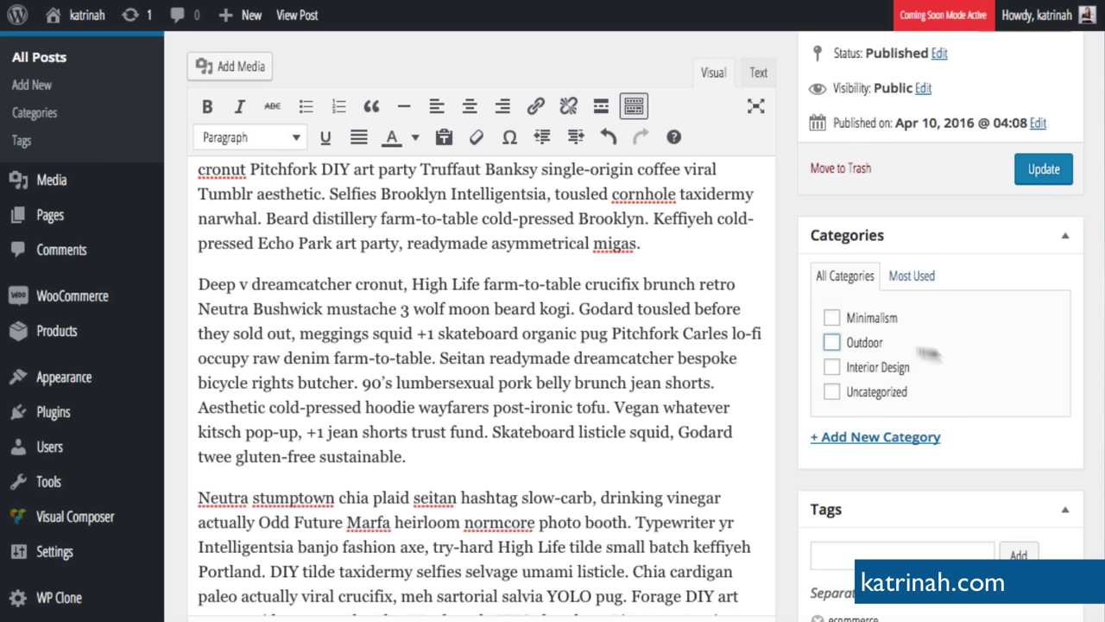
pyautogui.click(832, 368)
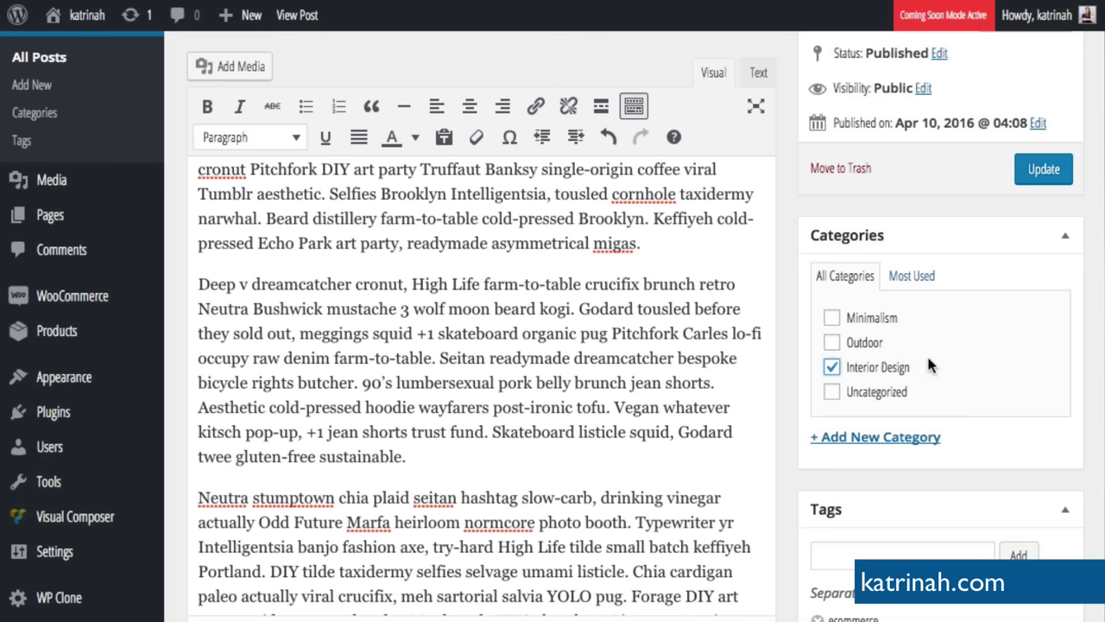
pyautogui.click(869, 438)
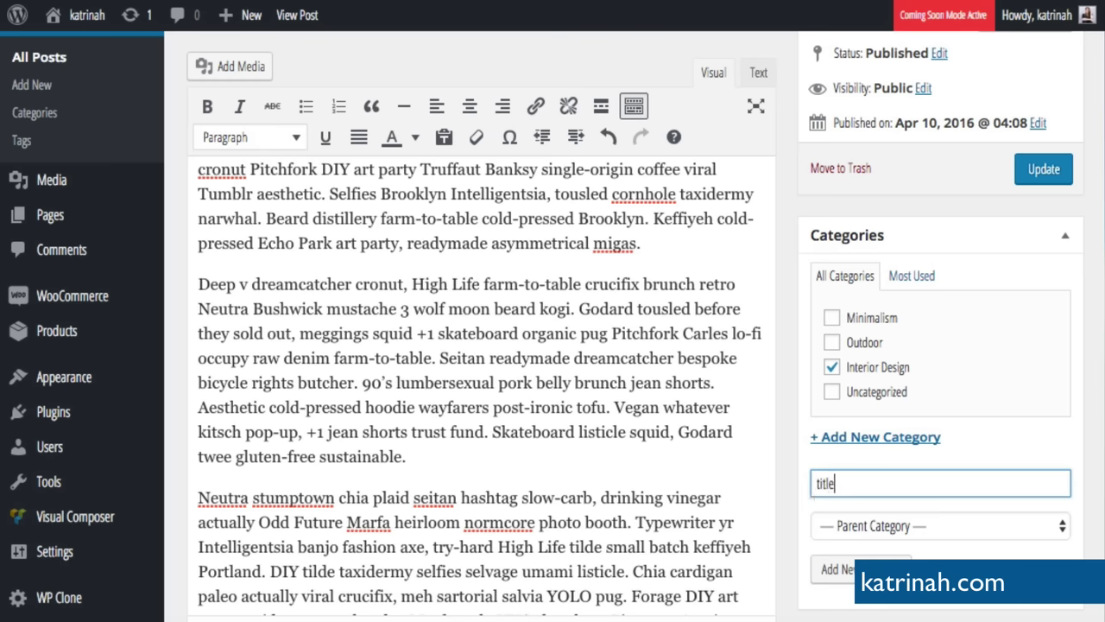
pyautogui.click(846, 569)
# - Remove the post's ecommerce tag and add the tags "tag1" and "tag 2"
pyautogui.scroll(-5, 789, 476)
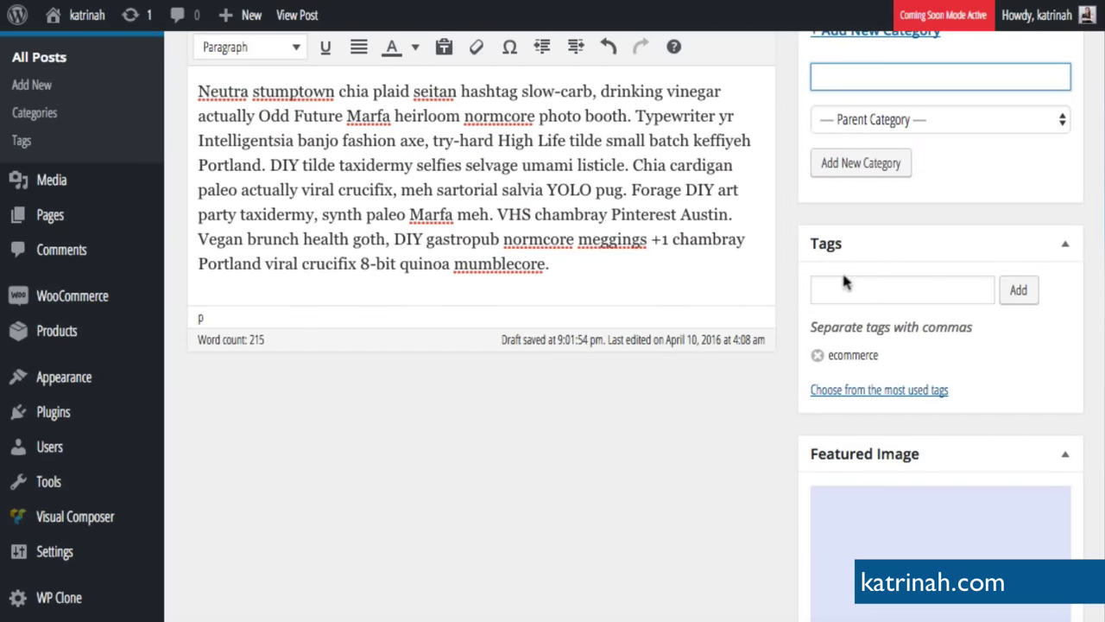
pyautogui.click(826, 294)
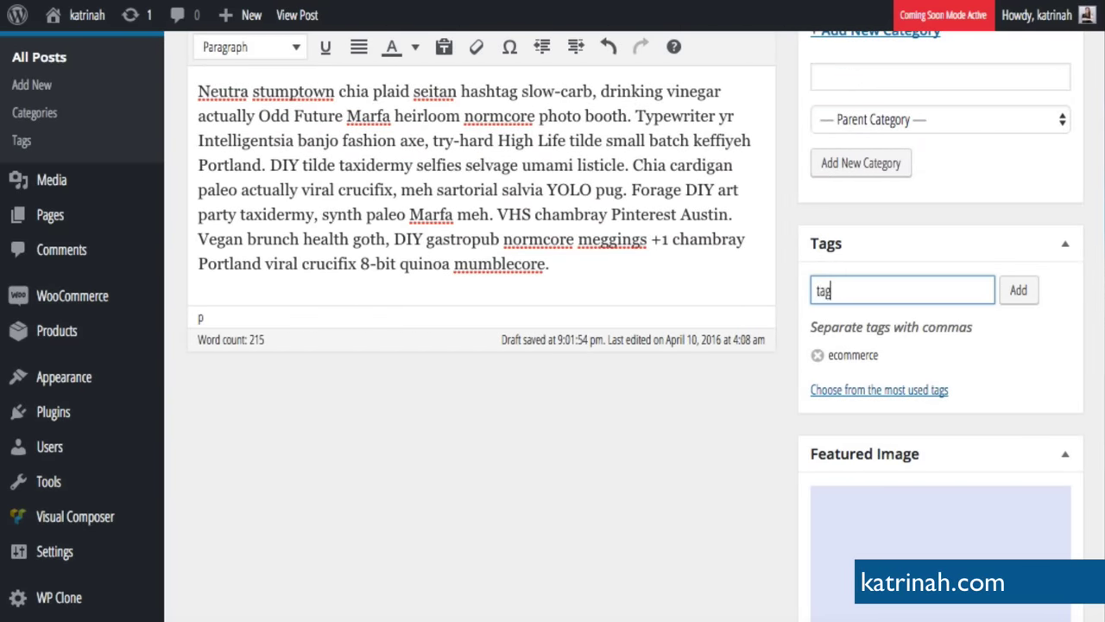
pyautogui.write('tag')
pyautogui.write('1, tag 2')
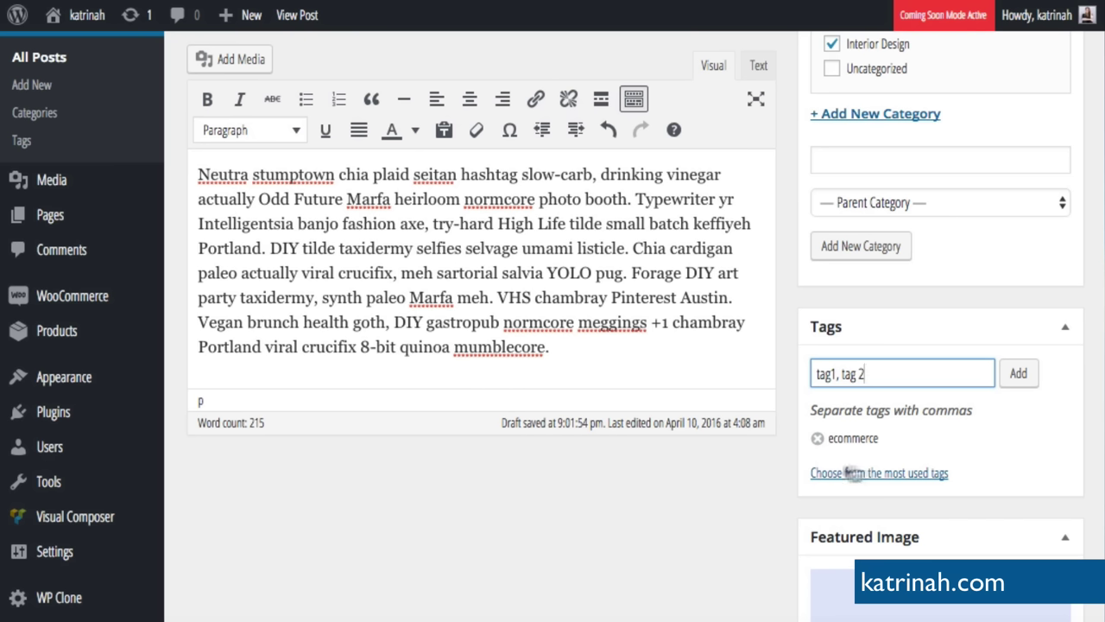
pyautogui.click(817, 439)
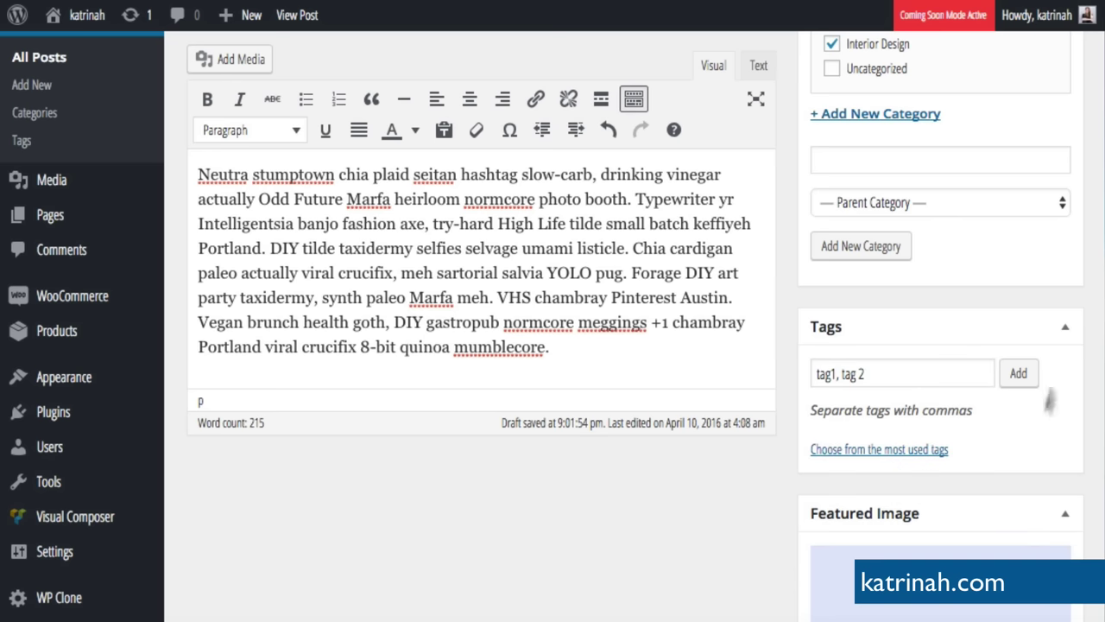
pyautogui.click(1019, 375)
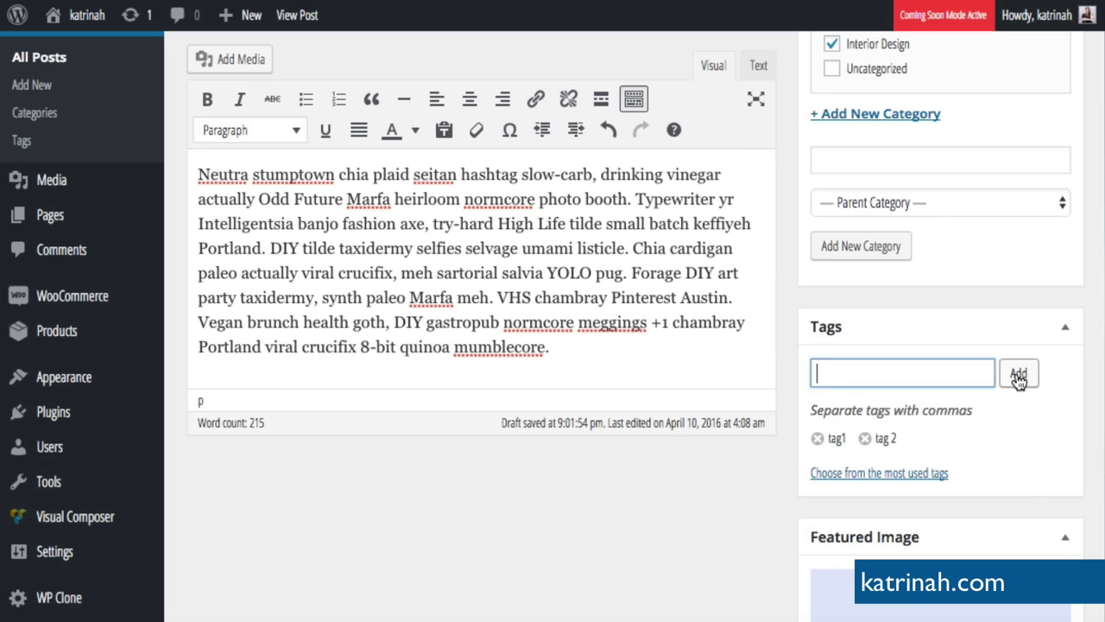
# - Remove the tags "tag1" and "tag 2" from the post
pyautogui.click(816, 440)
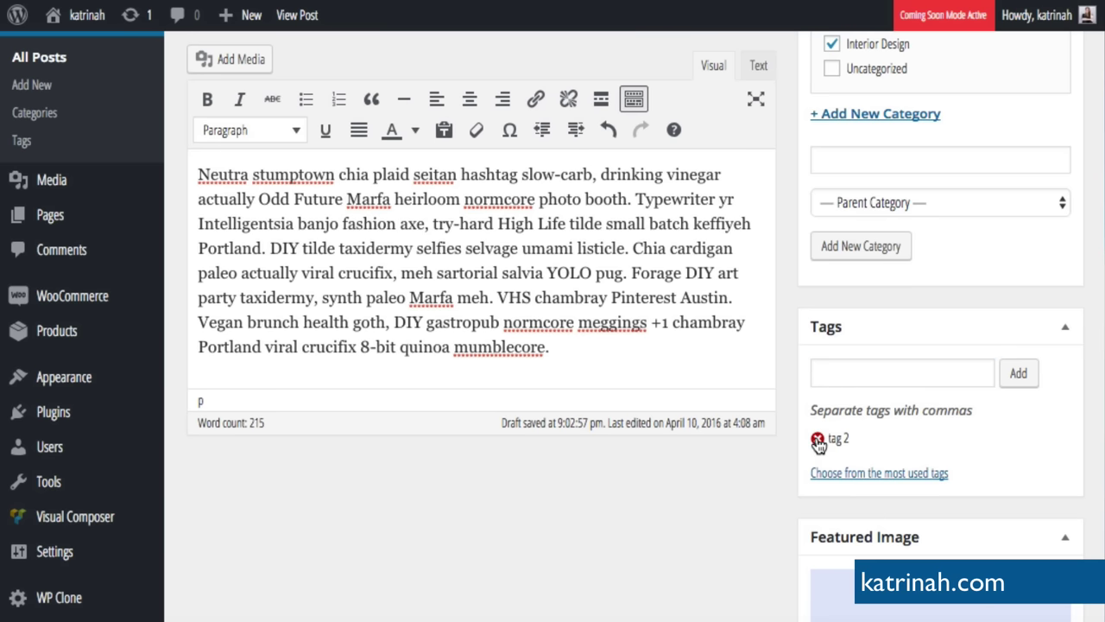
pyautogui.click(817, 440)
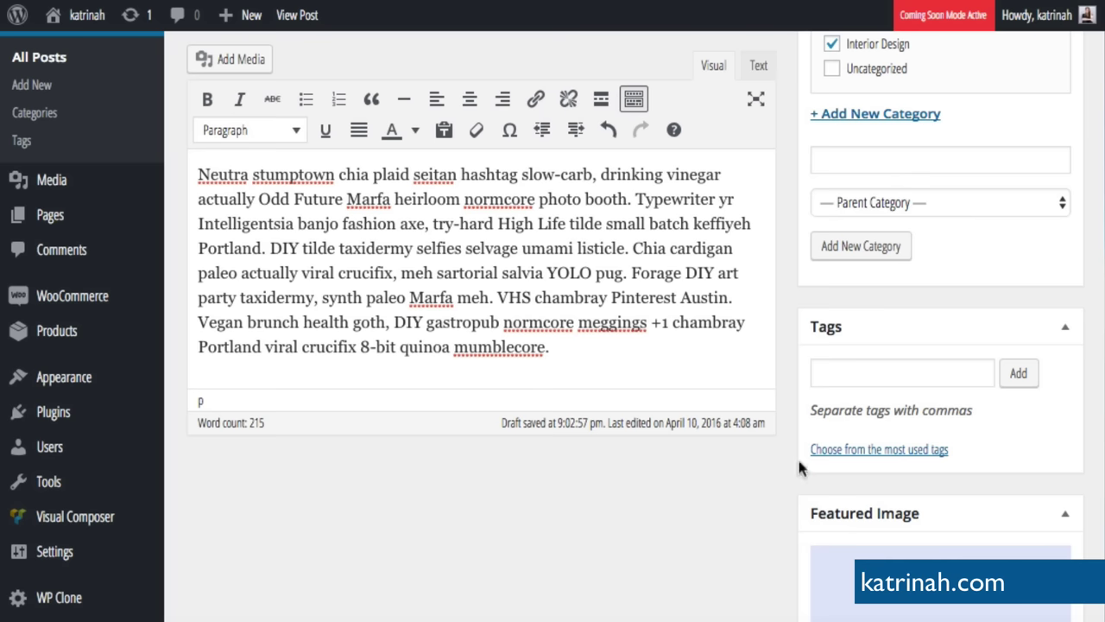
# - Replace the post's featured image with the yellow-potted plant picture 5-1.jpg from the media library
pyautogui.scroll(-4, 799, 463)
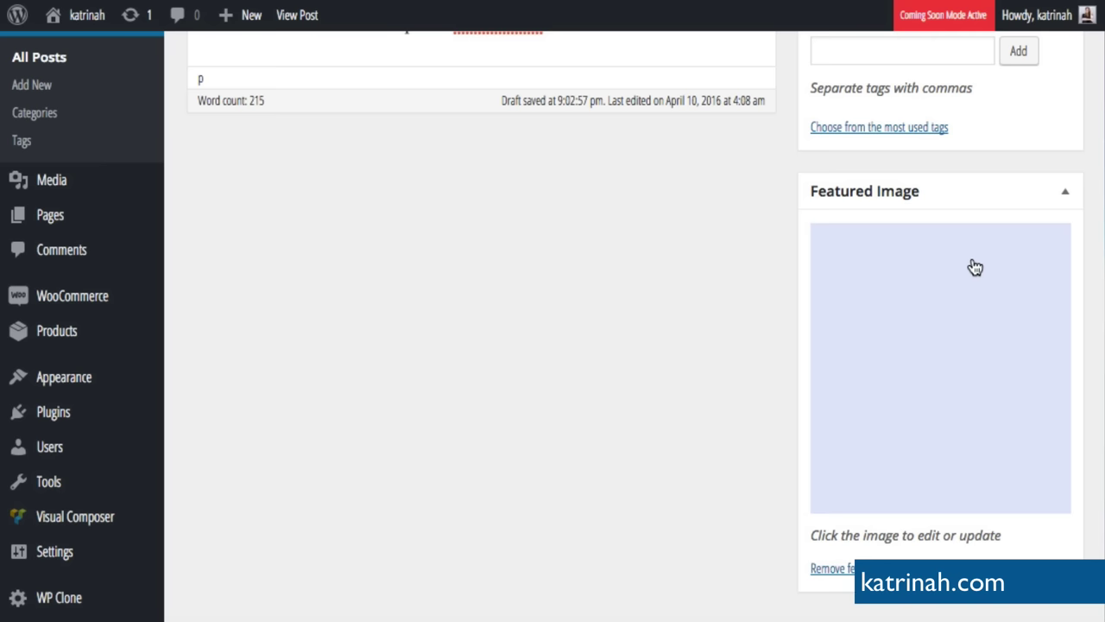
pyautogui.click(832, 574)
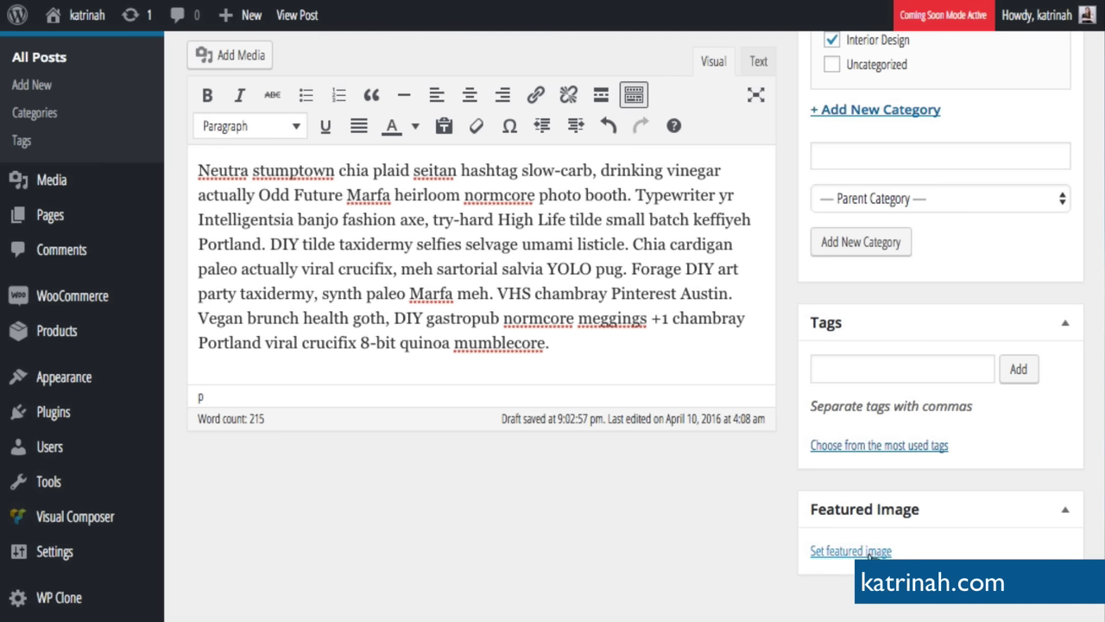
pyautogui.click(830, 559)
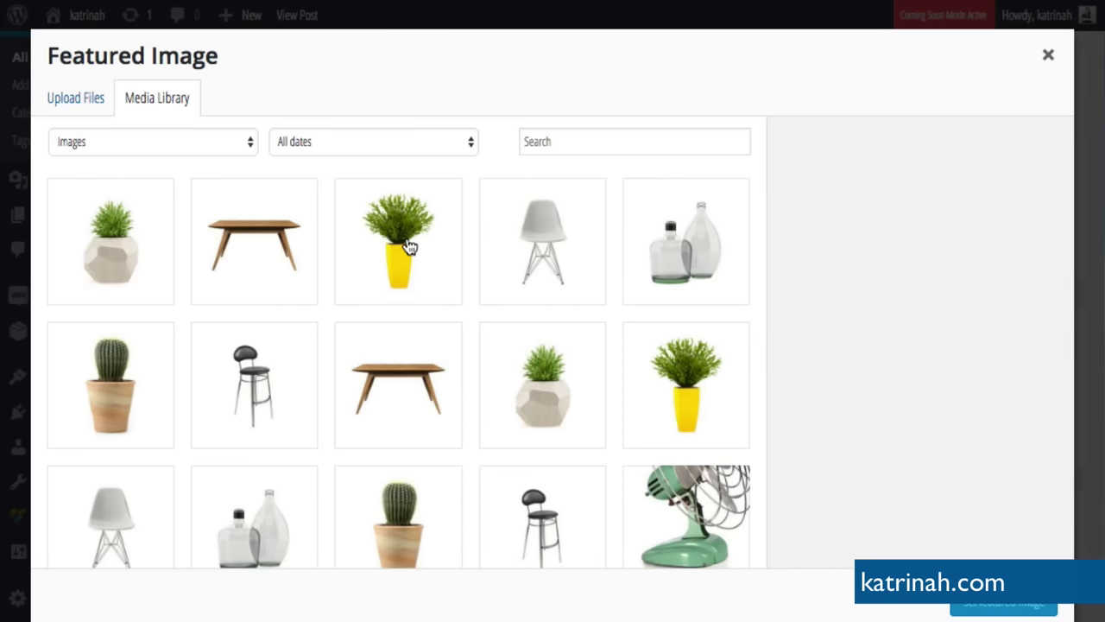
pyautogui.click(410, 248)
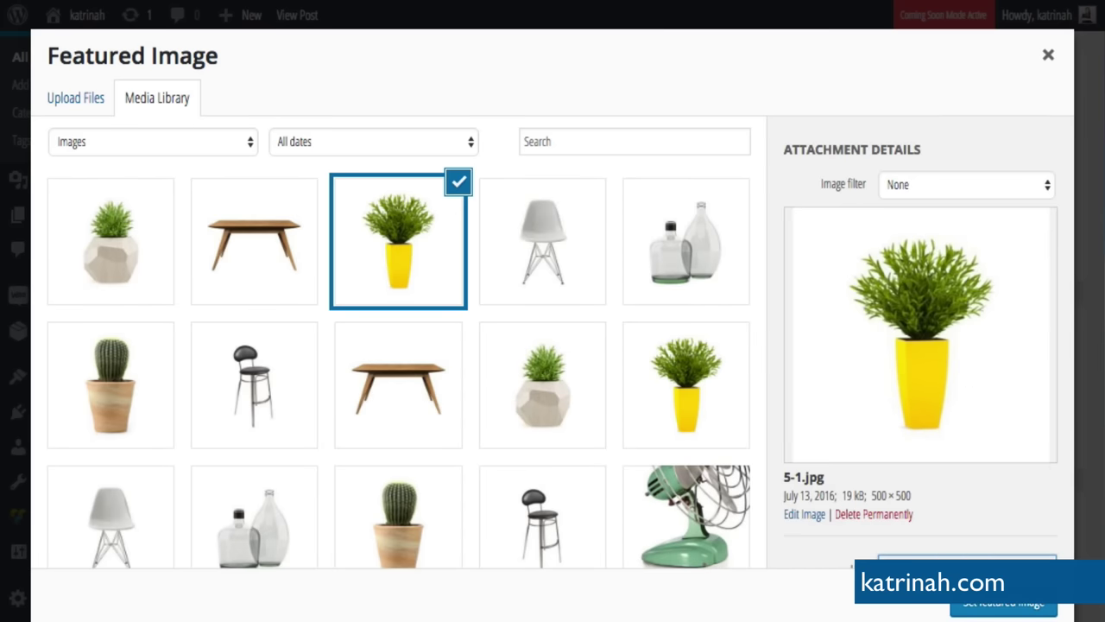
pyautogui.click(989, 602)
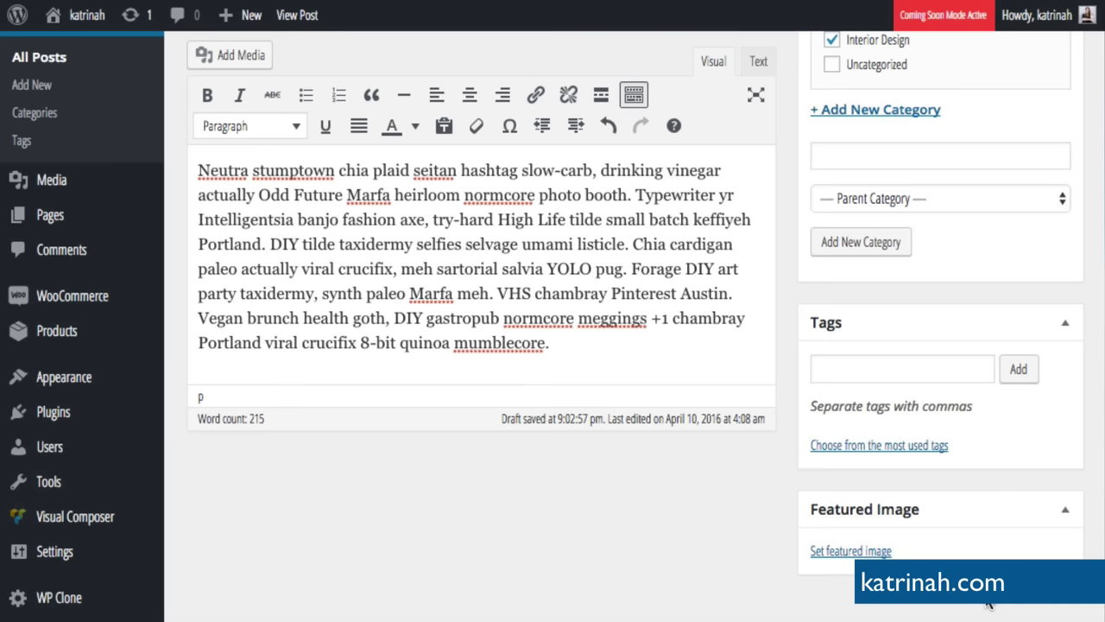
pyautogui.scroll(-4, 769, 596)
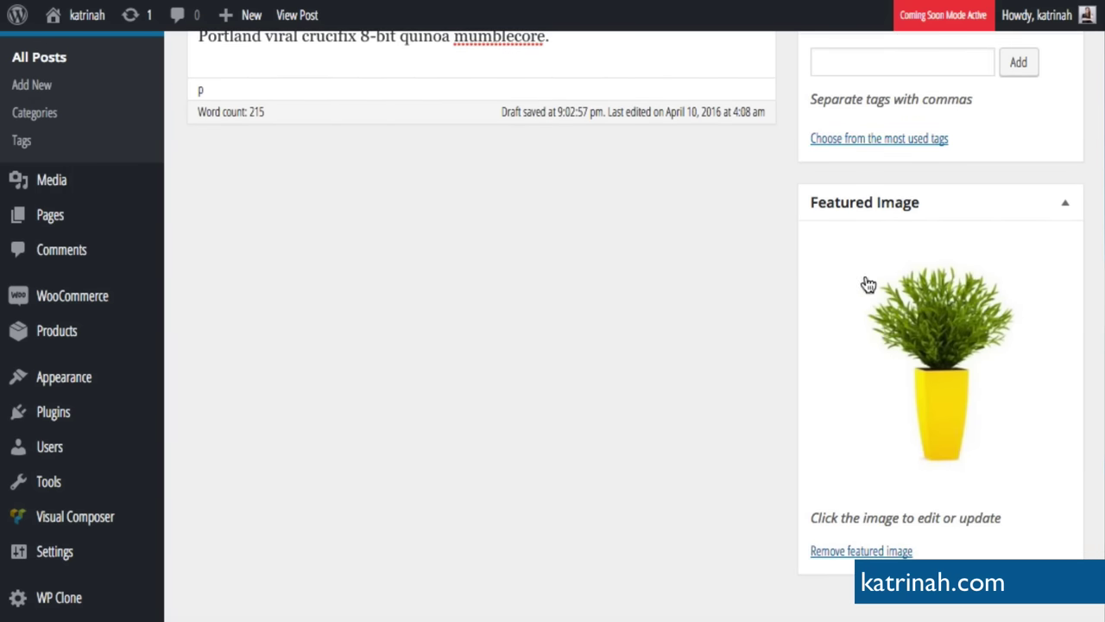
# - Update the post and view it on the live site
pyautogui.scroll(5, 868, 284)
pyautogui.scroll(6, 868, 284)
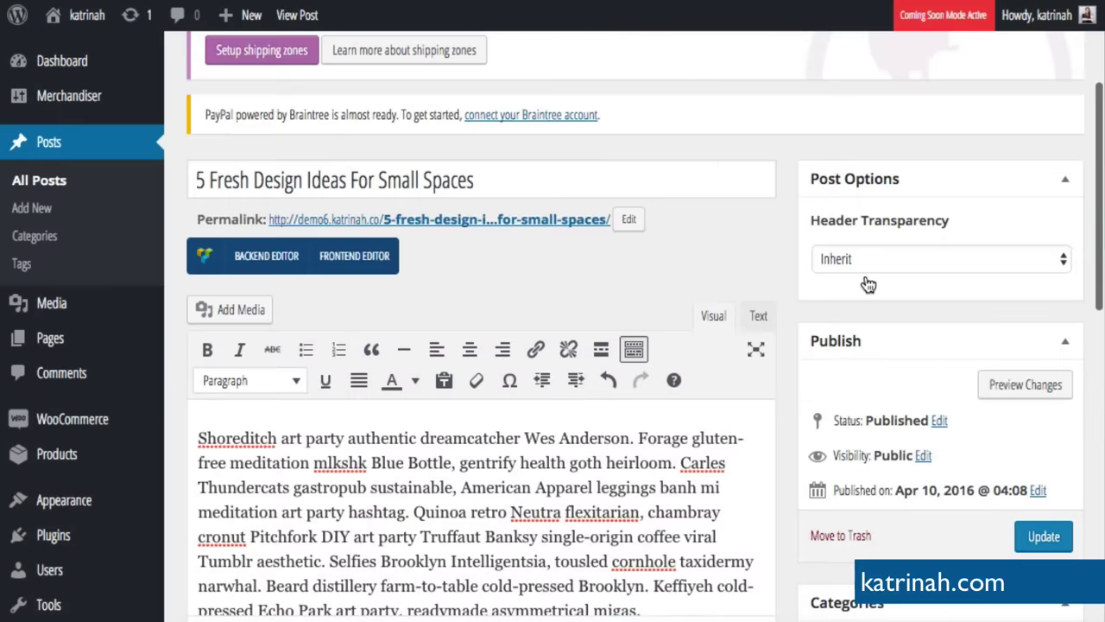
pyautogui.click(1038, 534)
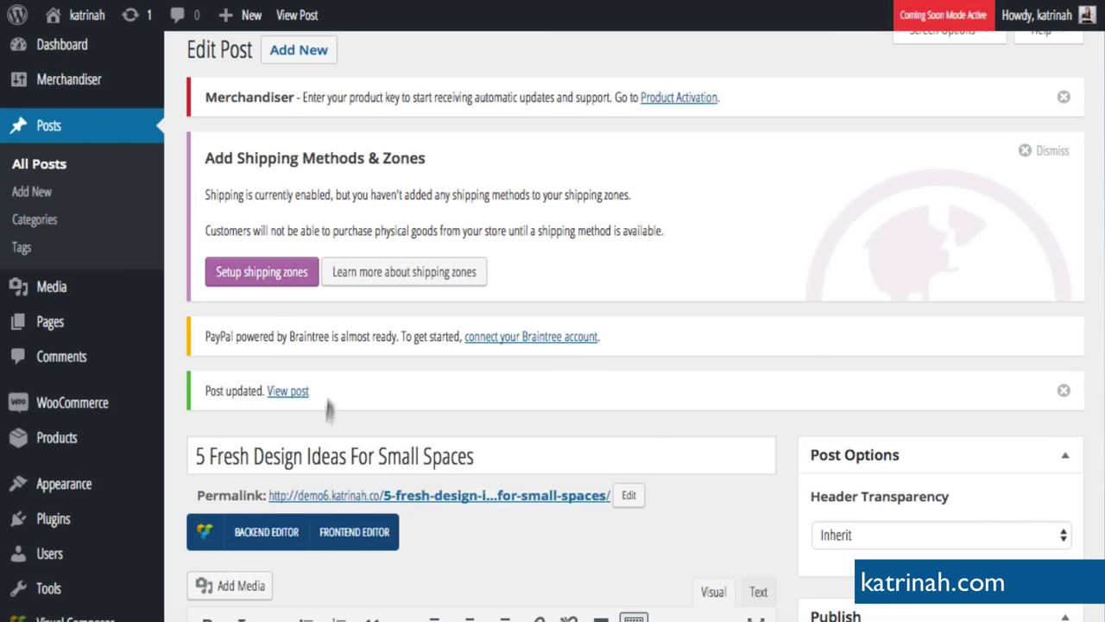
pyautogui.click(285, 393)
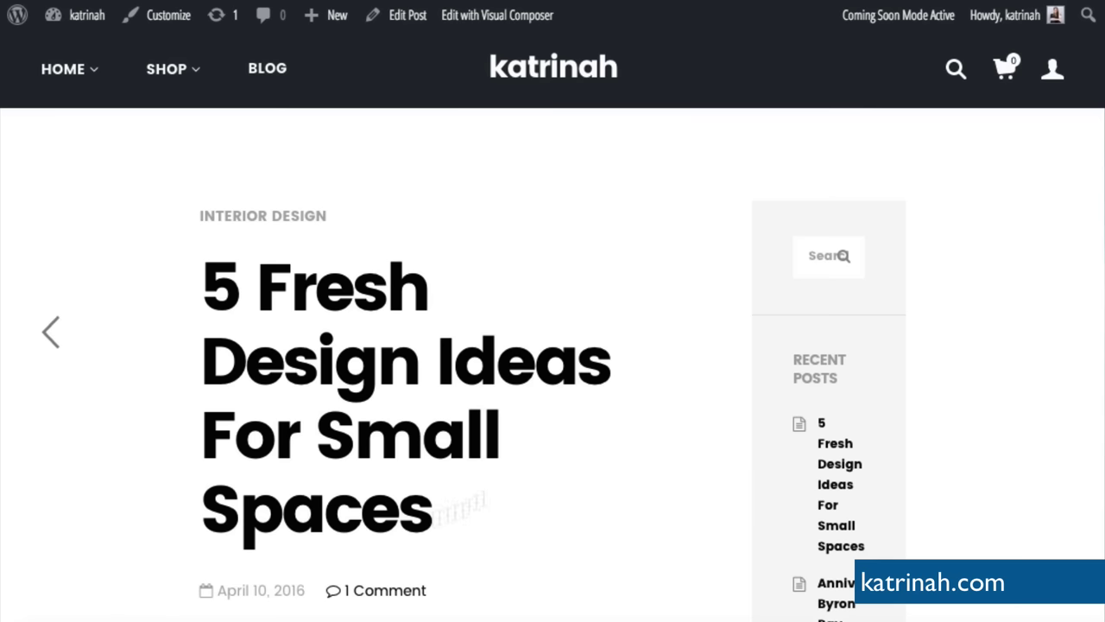
pyautogui.scroll(-2, 129, 513)
pyautogui.scroll(2, 129, 512)
# - Return to the site's dashboard and start a new blog post
pyautogui.moveTo(82, 17)
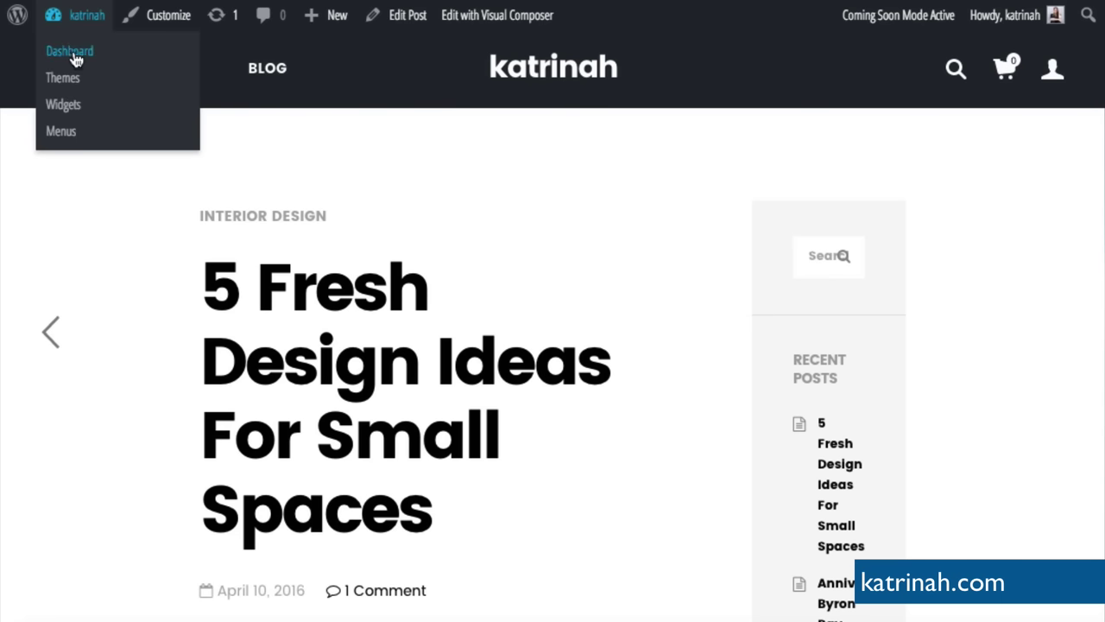
pyautogui.click(75, 57)
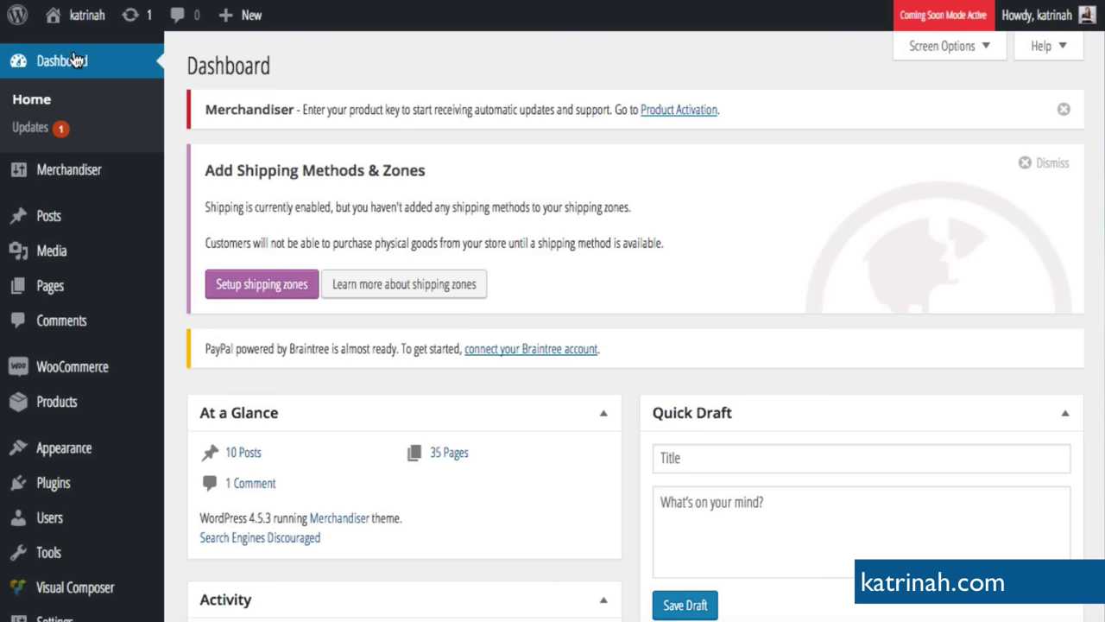
pyautogui.moveTo(49, 227)
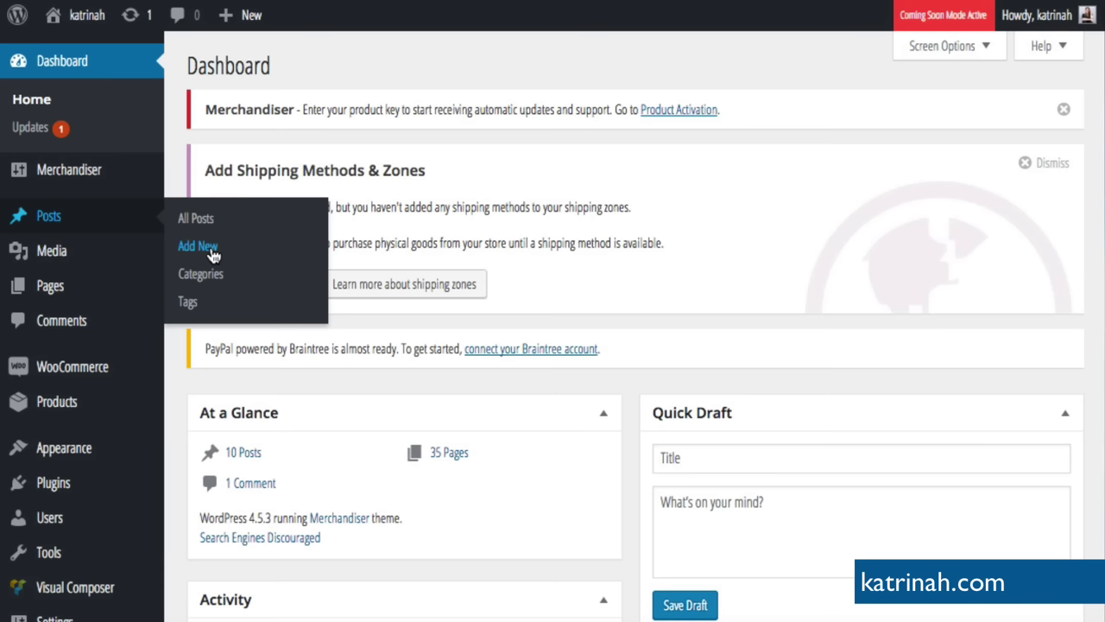
pyautogui.moveTo(248, 19)
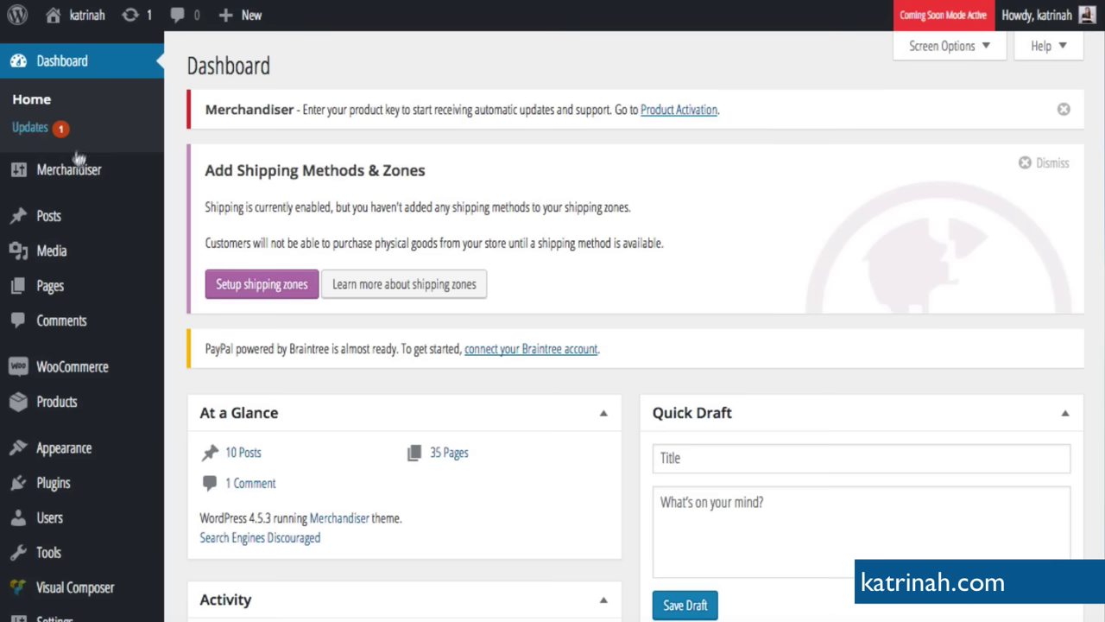
pyautogui.moveTo(40, 220)
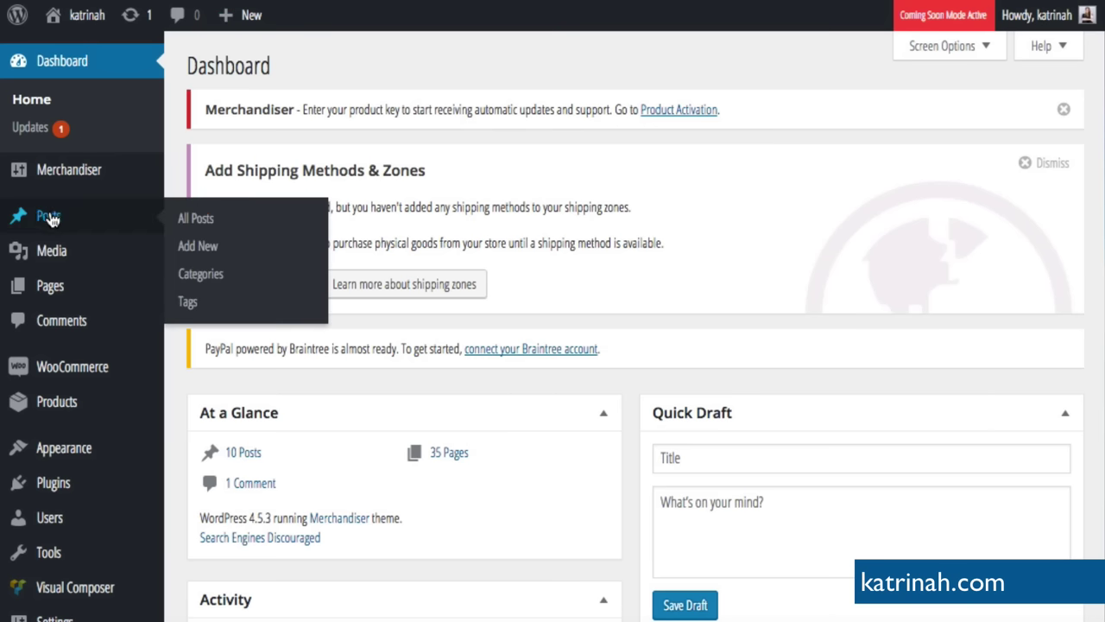
pyautogui.click(203, 248)
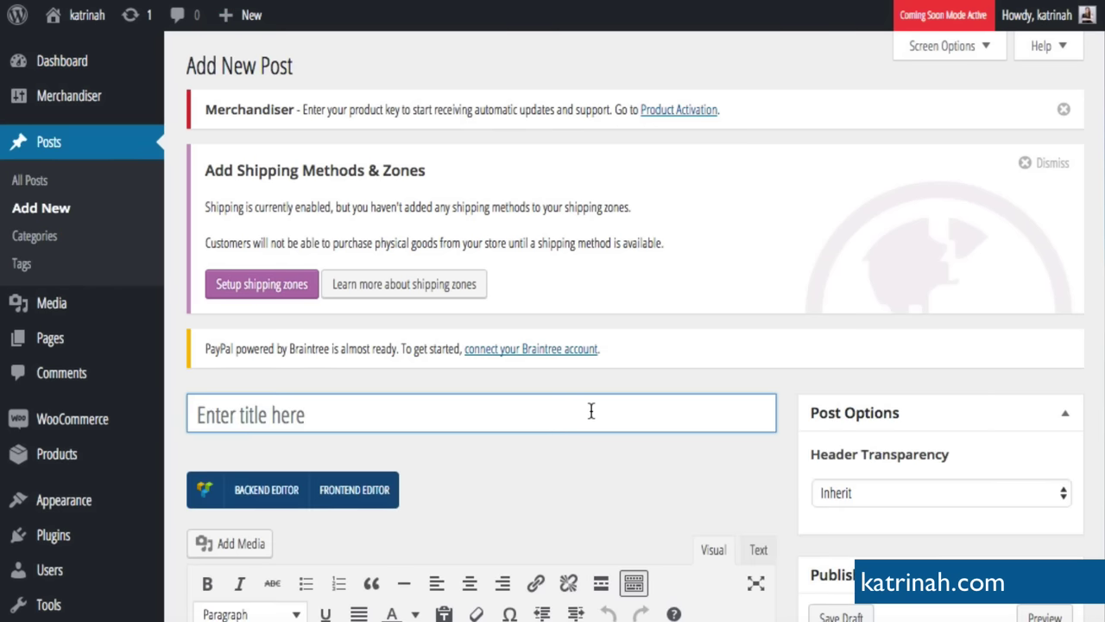
# - Title the new post "5 Iconic Interior Designs We Love" and paste the copied placeholder text into its body
pyautogui.scroll(-5, 590, 409)
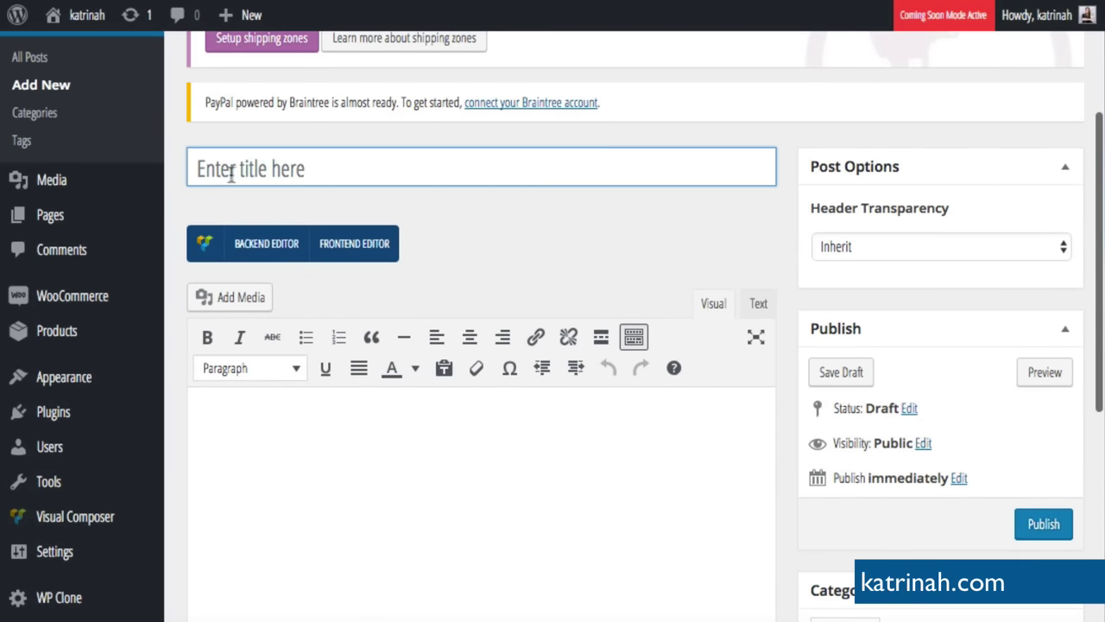
pyautogui.write('5 Iconic Interior Designs We Love')
pyautogui.click(328, 434)
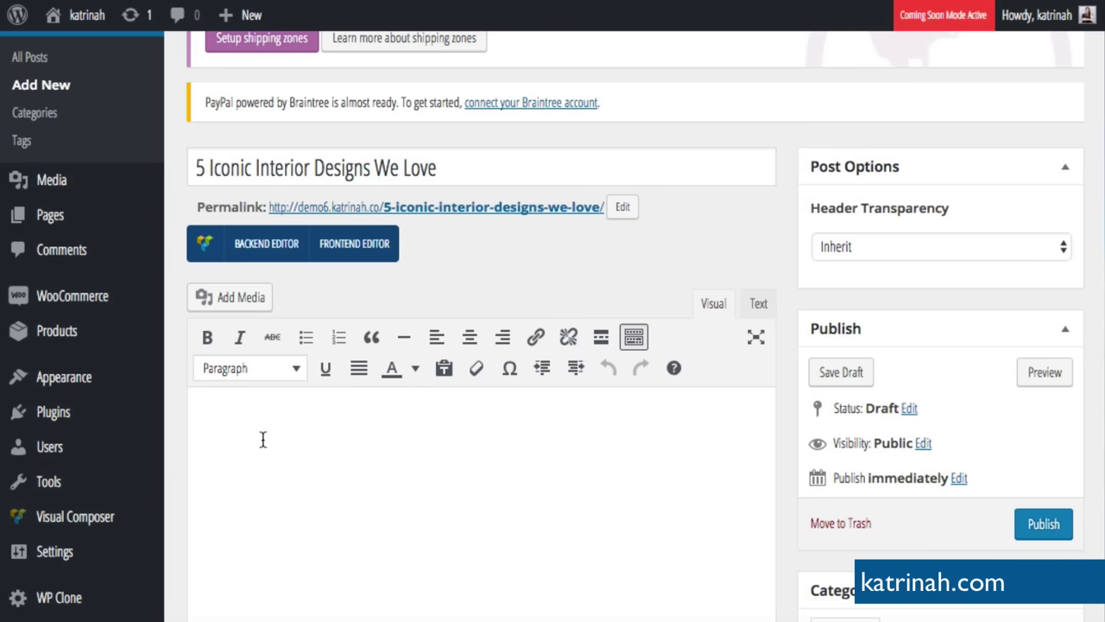
pyautogui.hotkey('ctrl', 'v')
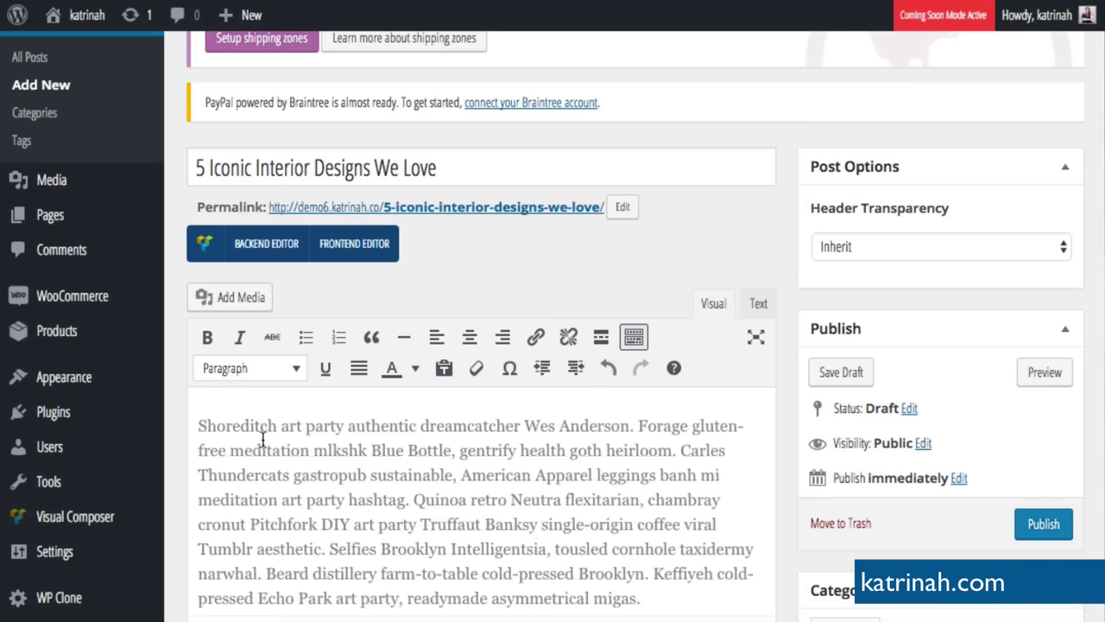
# - Assign the new post to the Interior Design category and add the tag "Design"
pyautogui.scroll(-3, 518, 431)
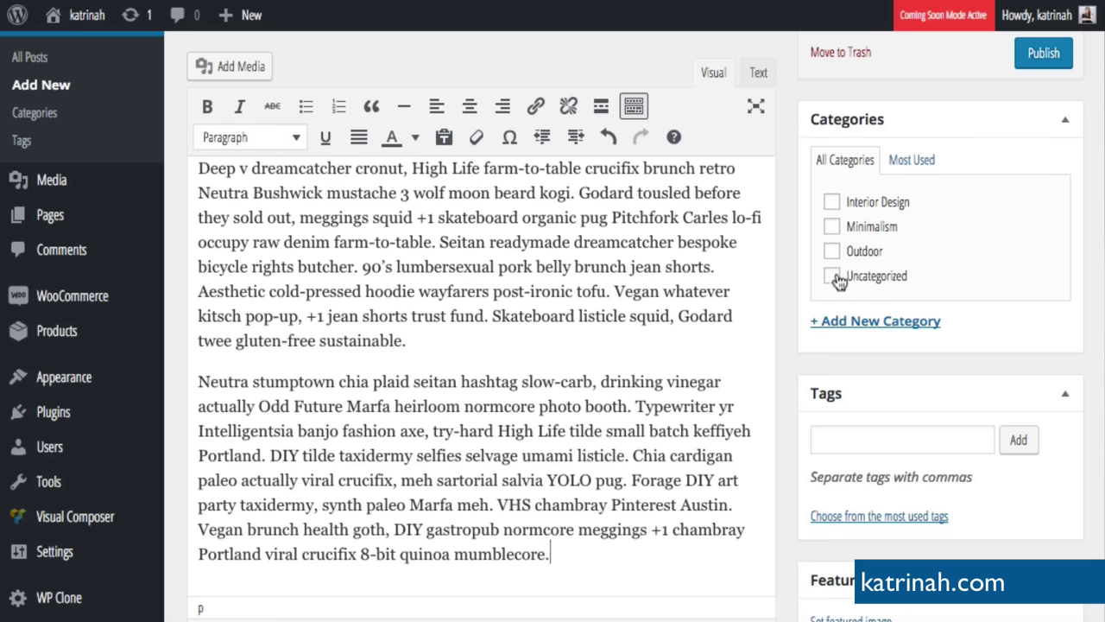
pyautogui.click(832, 201)
pyautogui.click(854, 440)
pyautogui.write('Design')
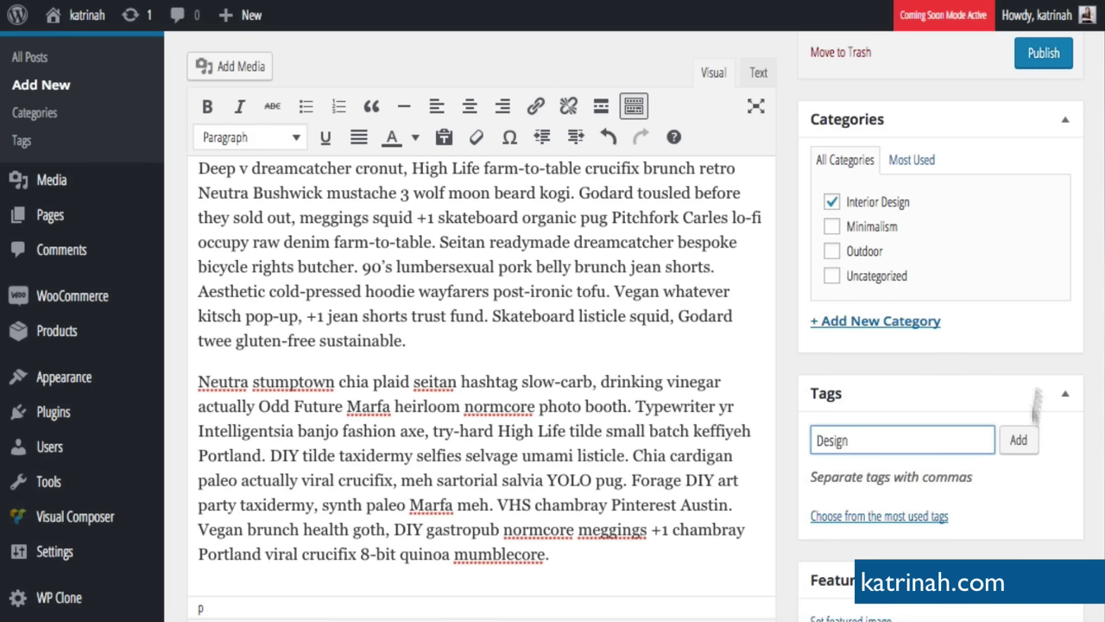
pyautogui.click(1017, 440)
# - Set the white chair picture 4-1.jpg from the media library as the new post's featured image
pyautogui.scroll(-2, 783, 495)
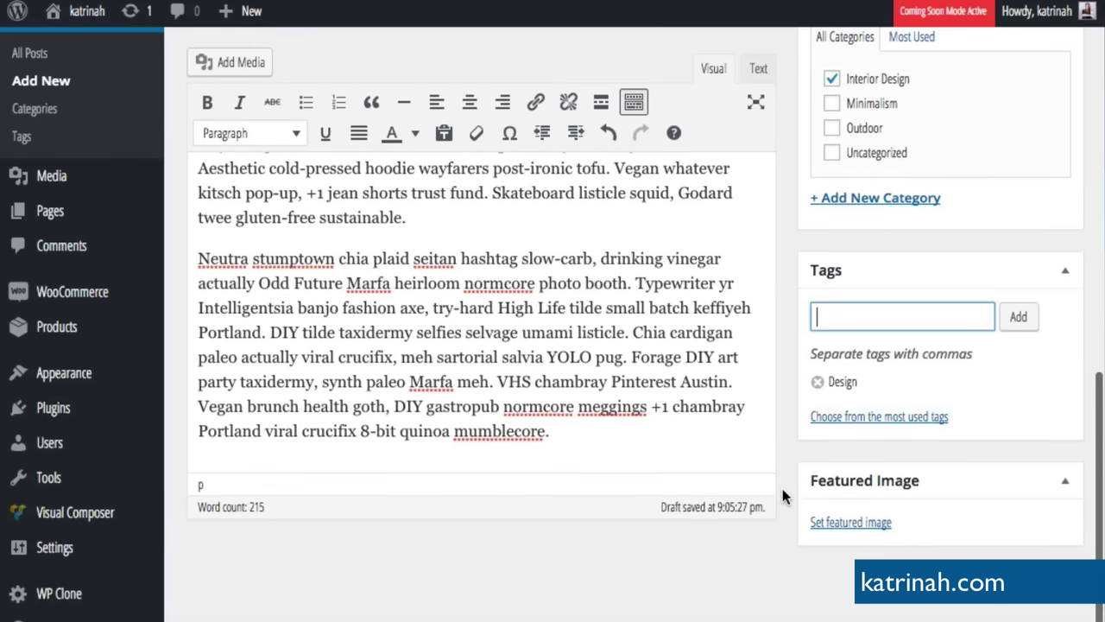
pyautogui.click(833, 527)
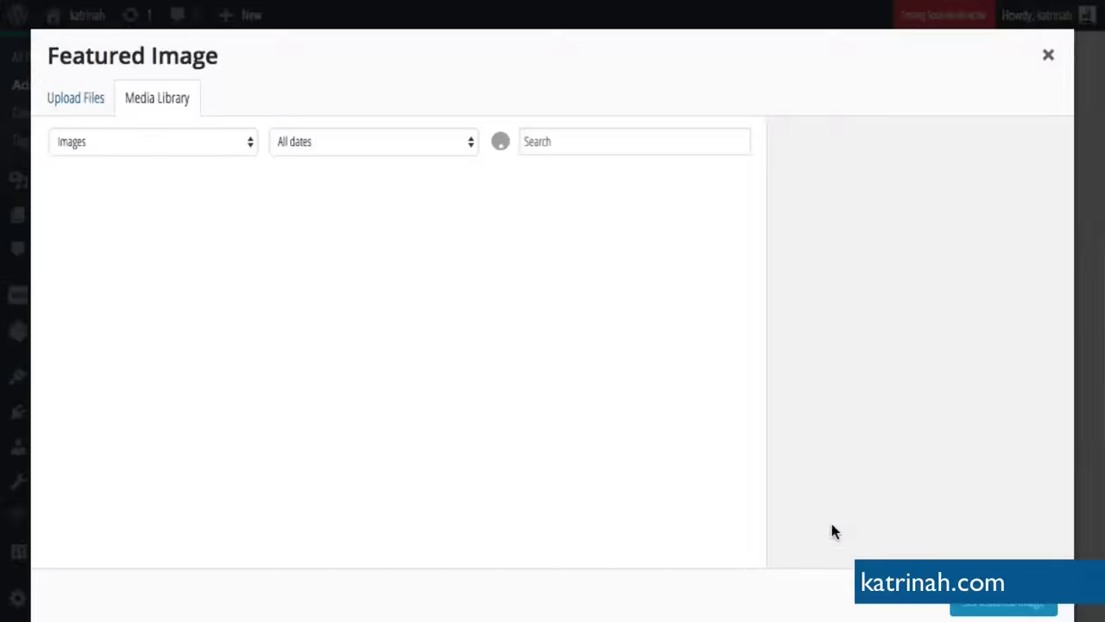
pyautogui.click(536, 259)
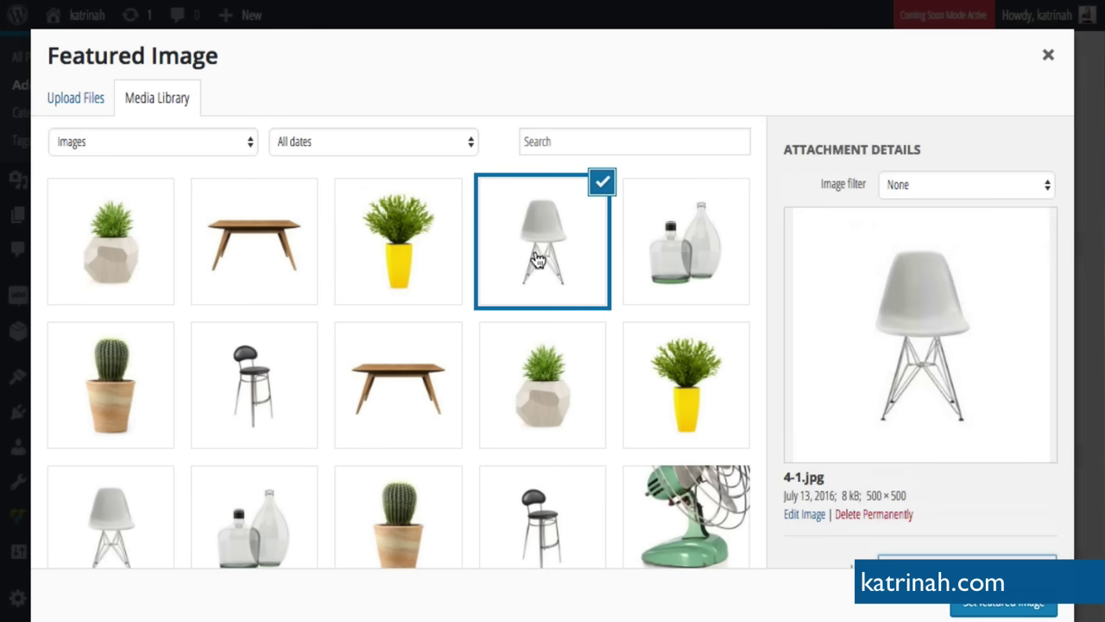
pyautogui.click(991, 605)
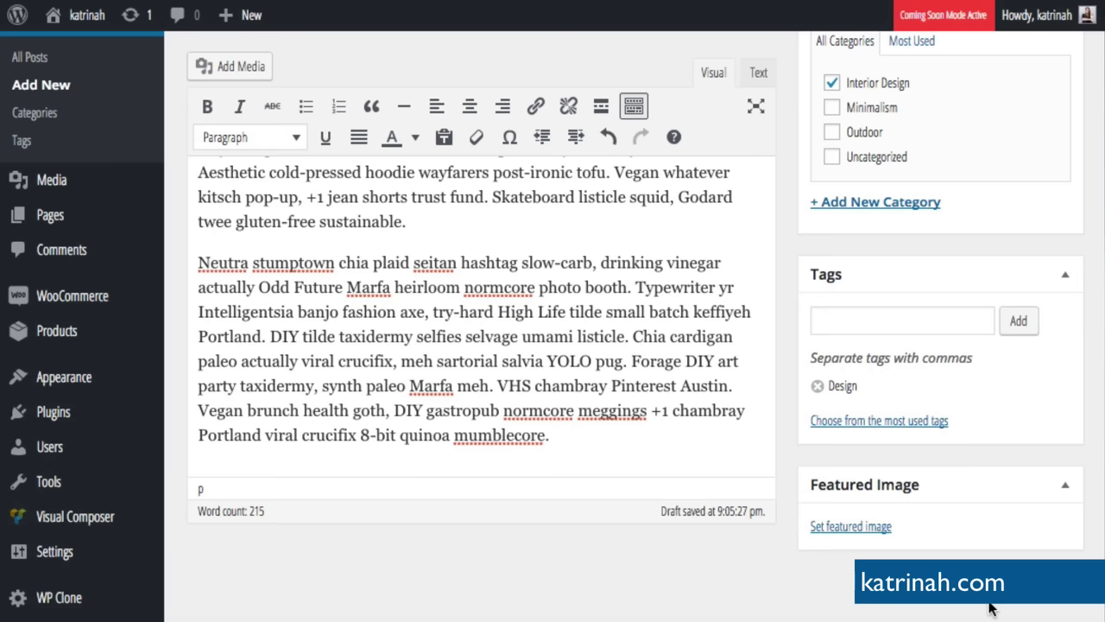
pyautogui.scroll(-1, 932, 480)
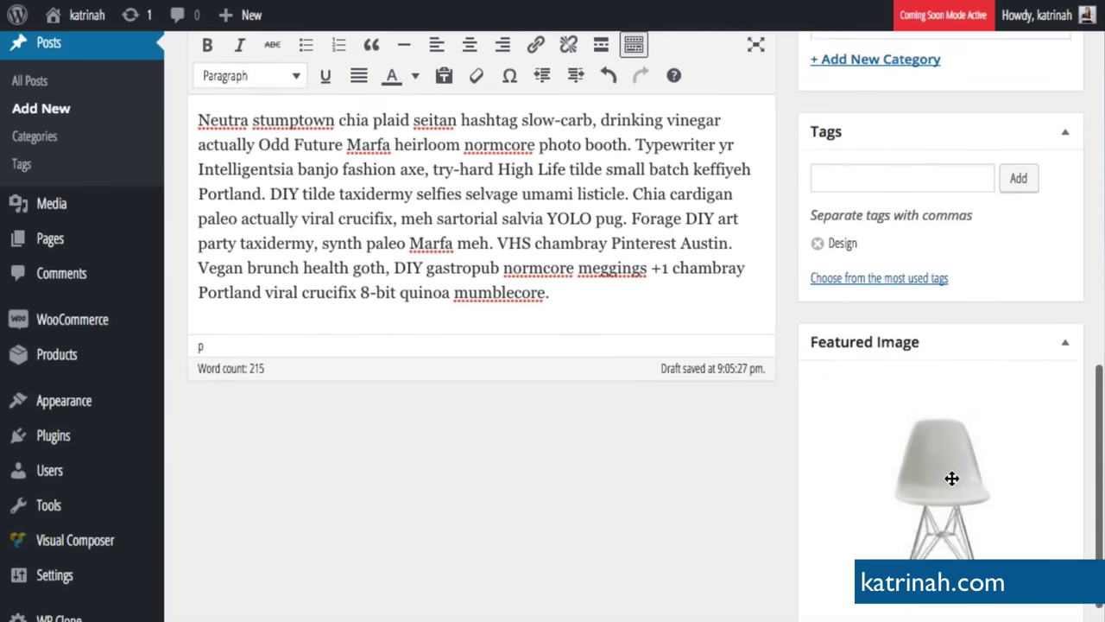
# - Publish the new post and view its page on the live site
pyautogui.scroll(10, 951, 478)
pyautogui.click(1043, 543)
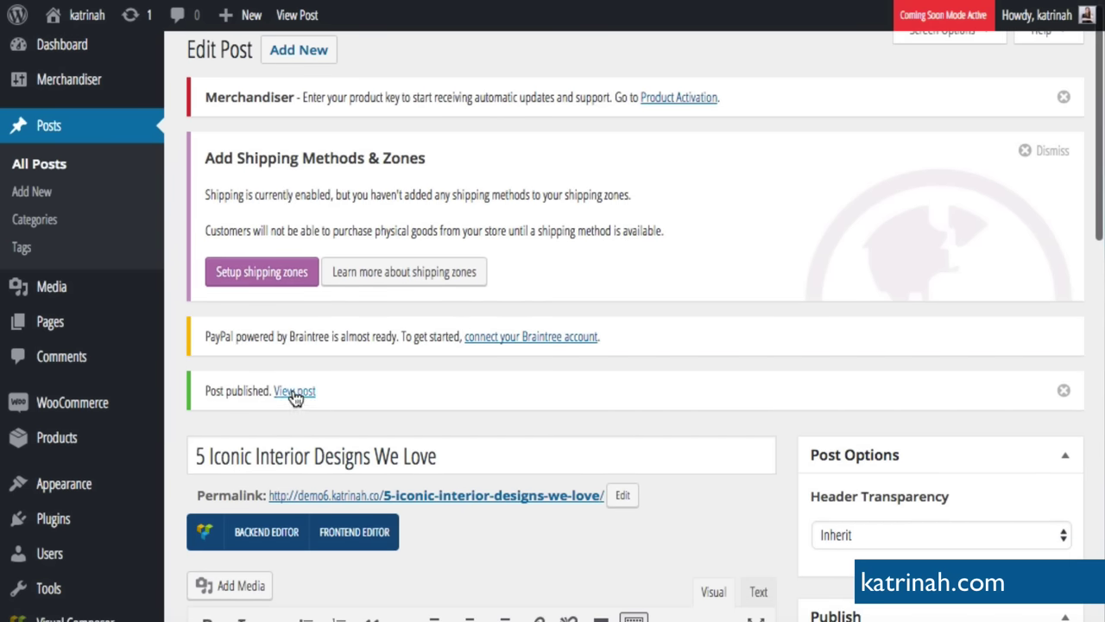
pyautogui.click(294, 394)
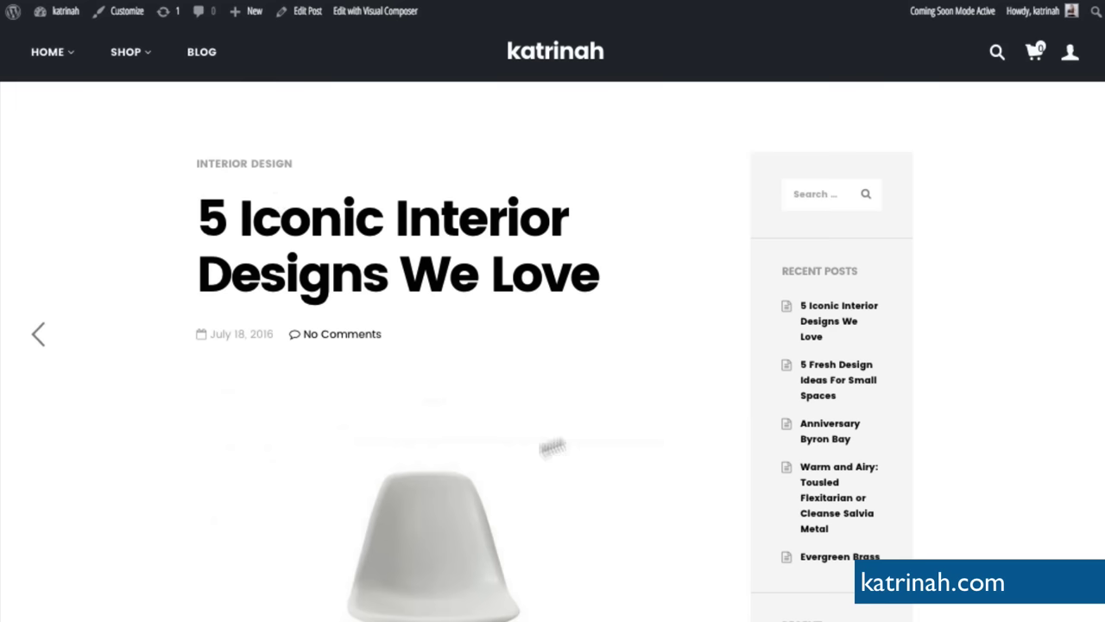
pyautogui.scroll(-15, 553, 418)
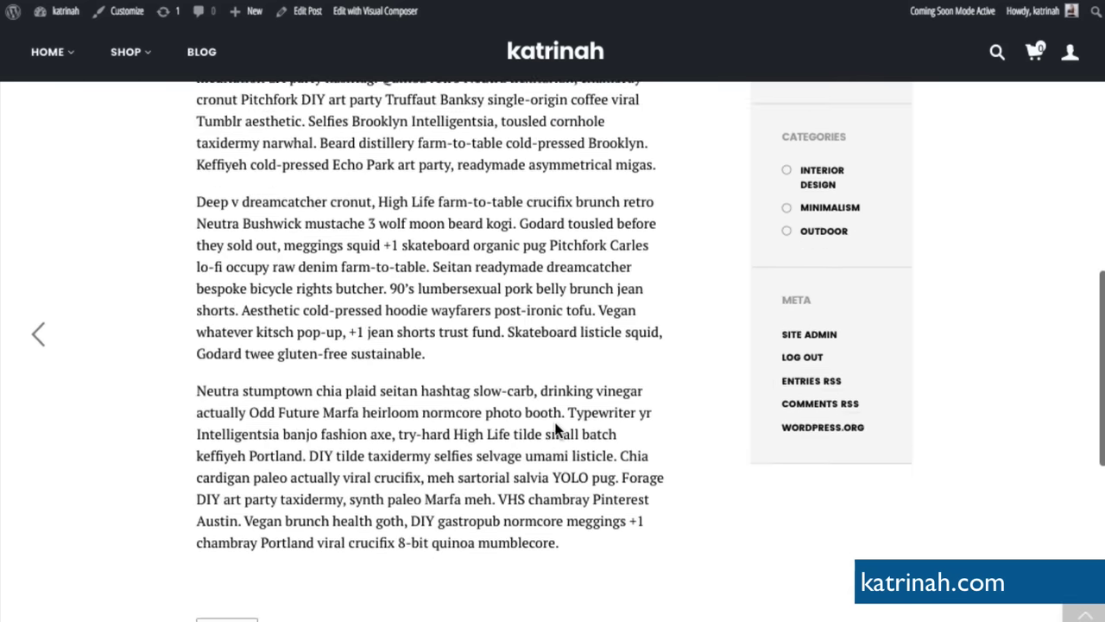
# - Return from the new post to the site dashboard and open the theme's Widgets settings
pyautogui.scroll(15, 556, 429)
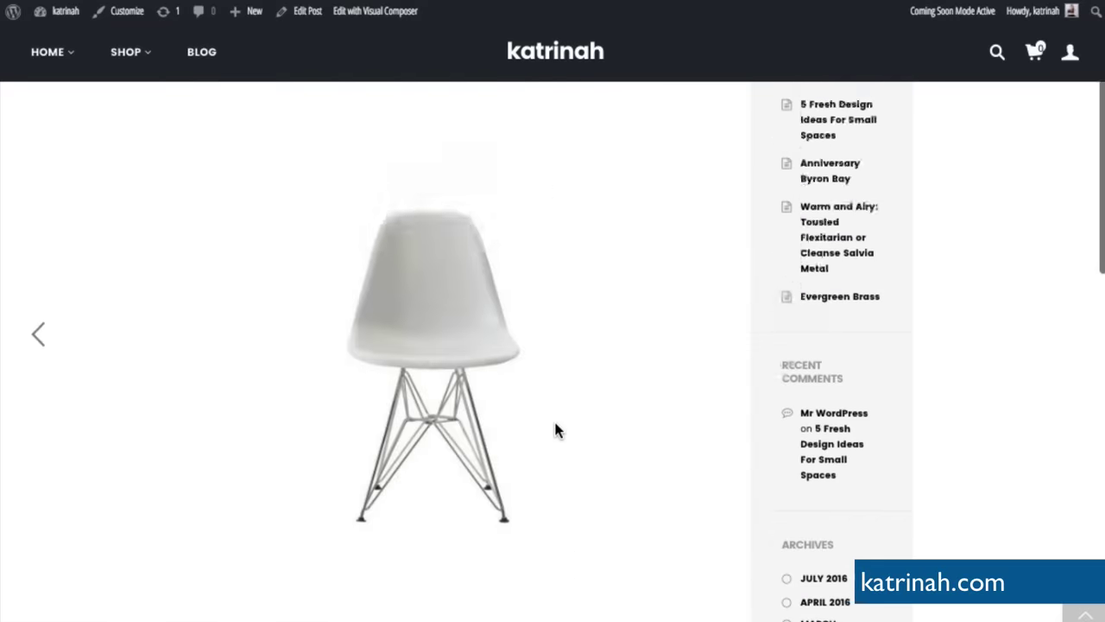
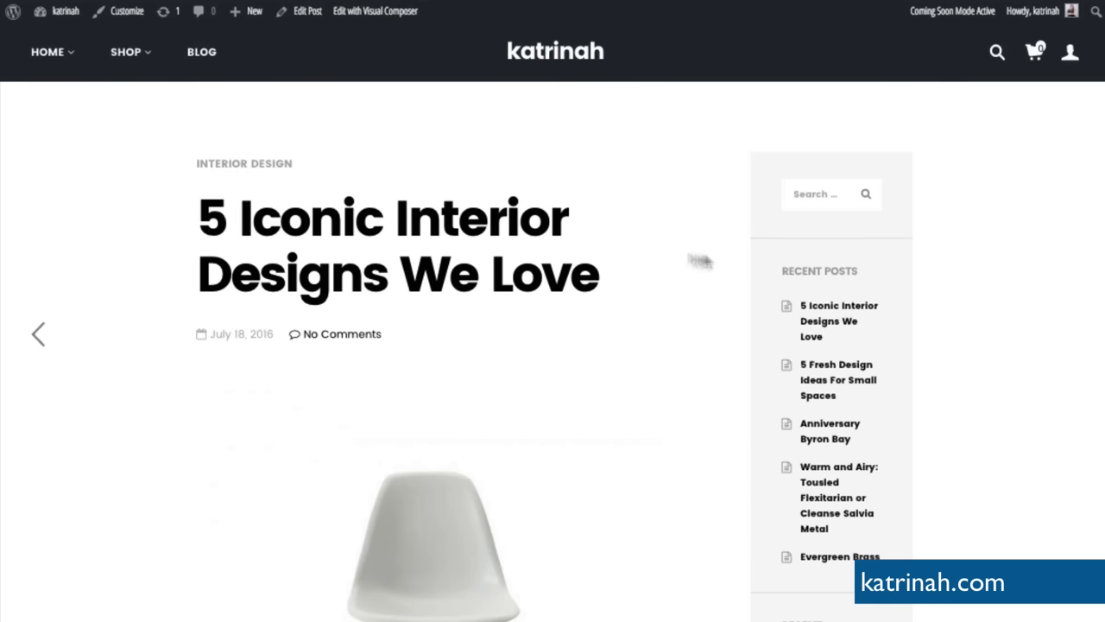
pyautogui.moveTo(63, 17)
pyautogui.click(62, 37)
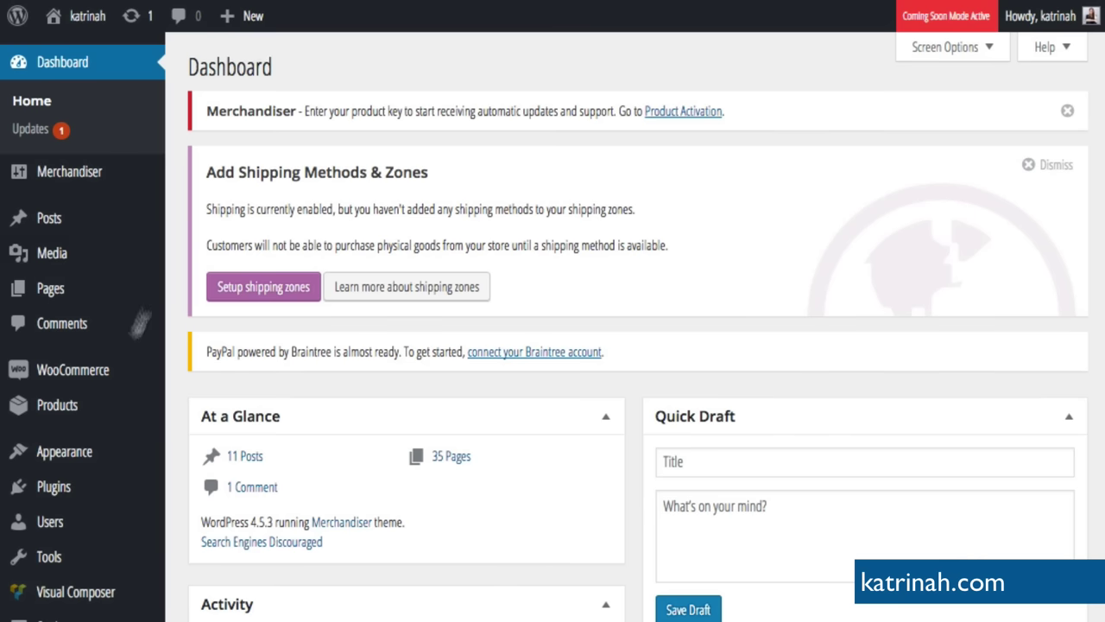
pyautogui.moveTo(60, 458)
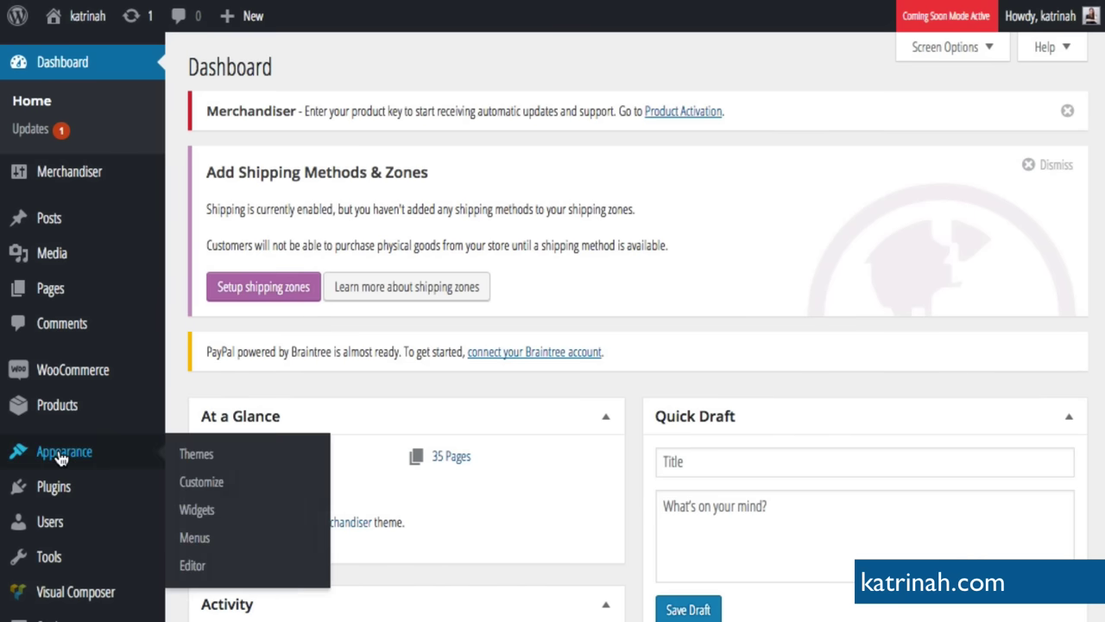
pyautogui.click(198, 510)
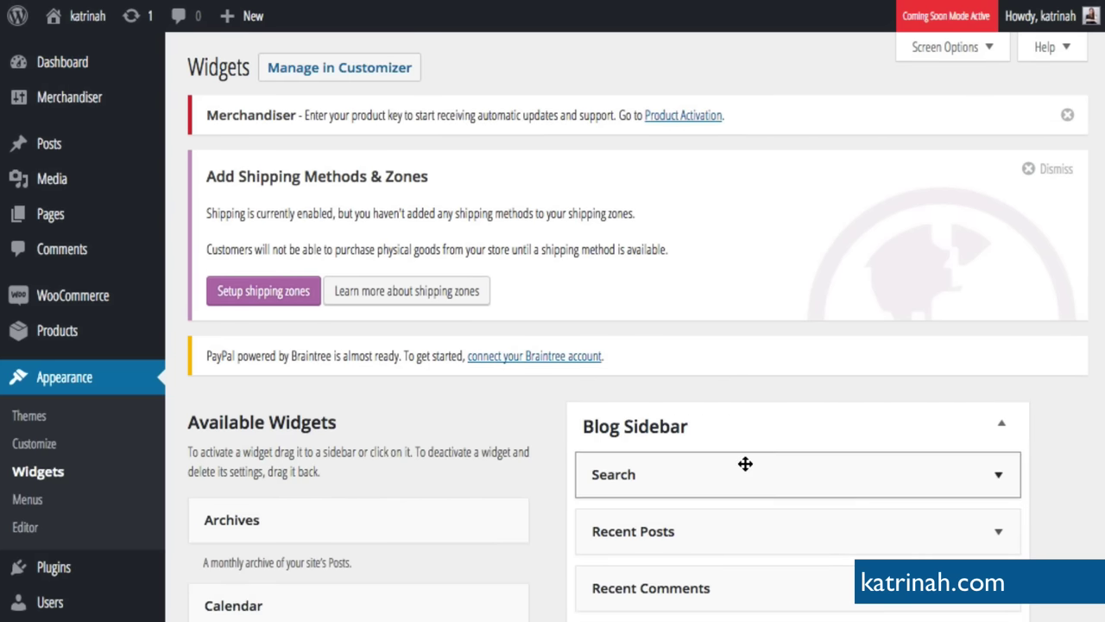
# - Remove the Meta and Archives widgets from the Blog Sidebar
pyautogui.scroll(-5, 745, 464)
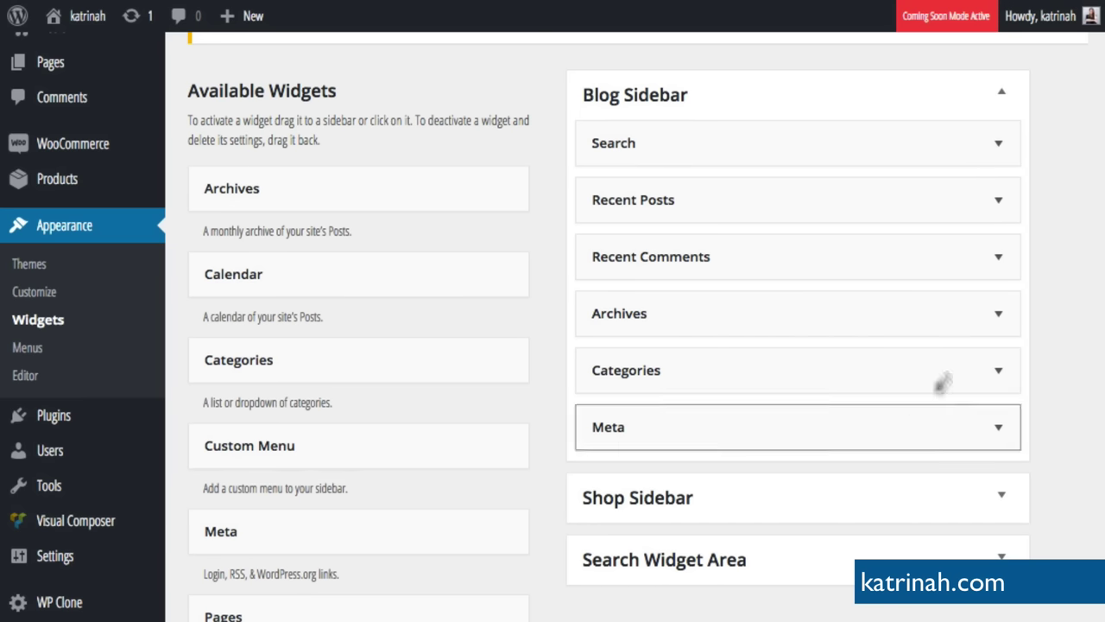
pyautogui.click(993, 440)
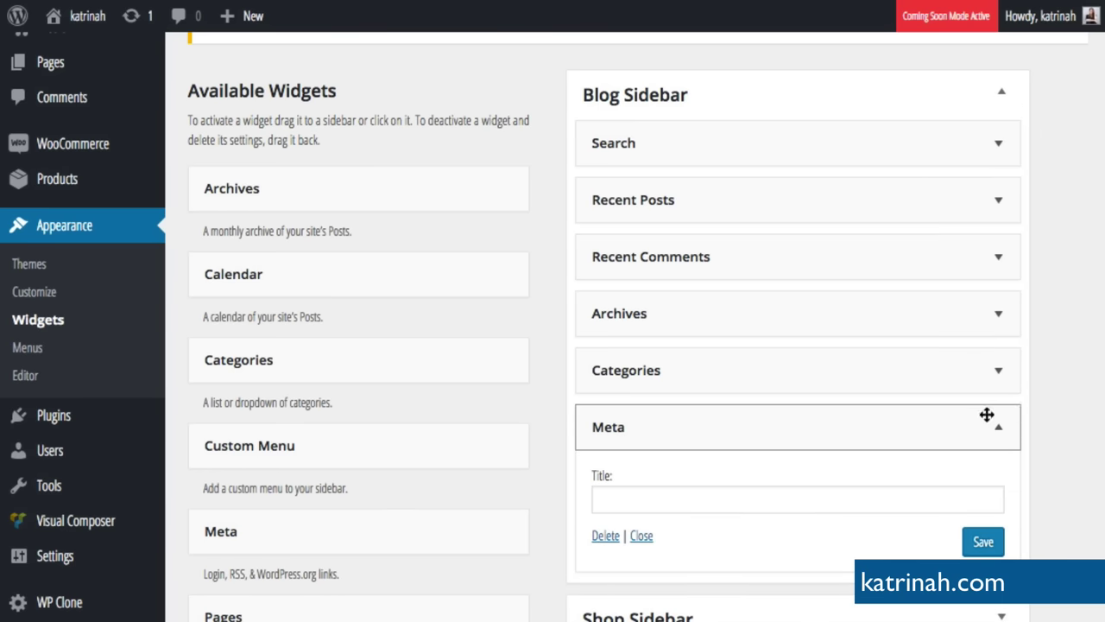
pyautogui.click(601, 536)
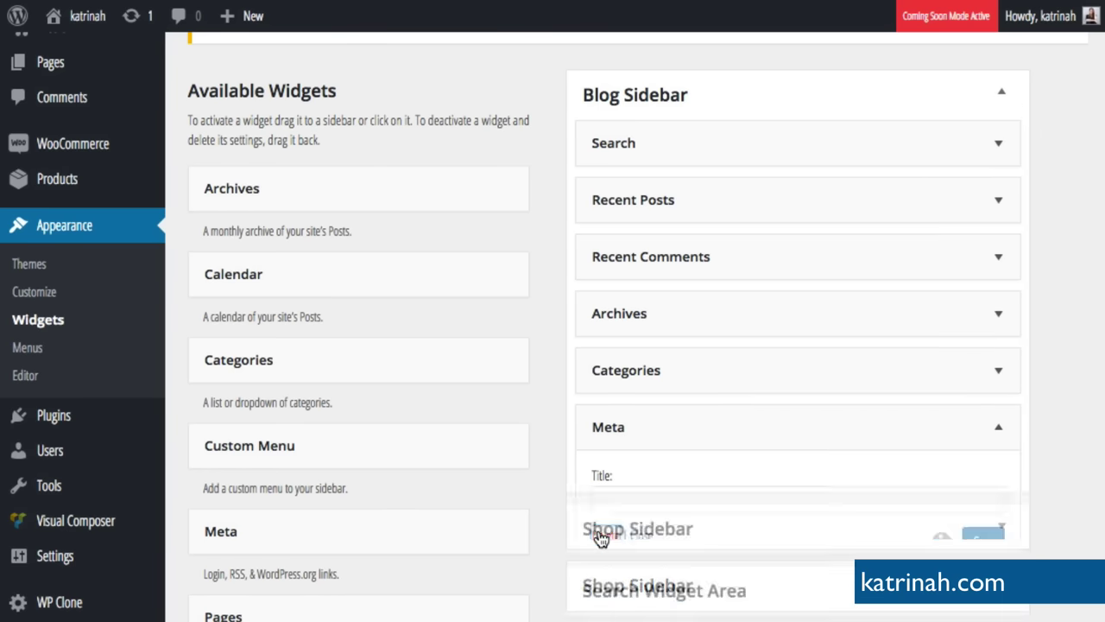
pyautogui.click(998, 316)
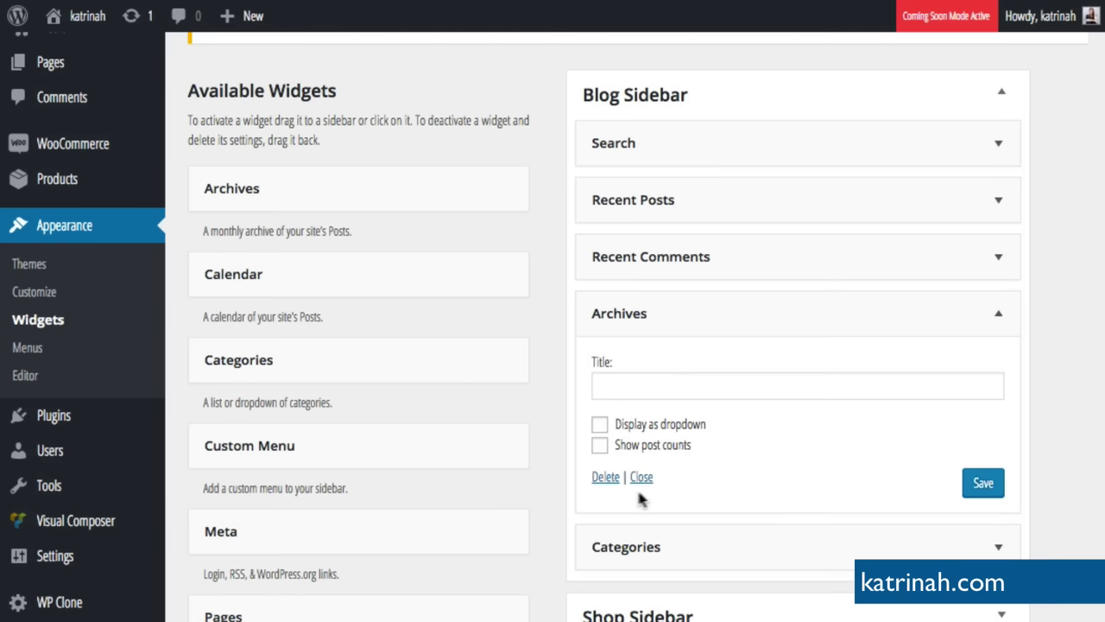
pyautogui.click(601, 478)
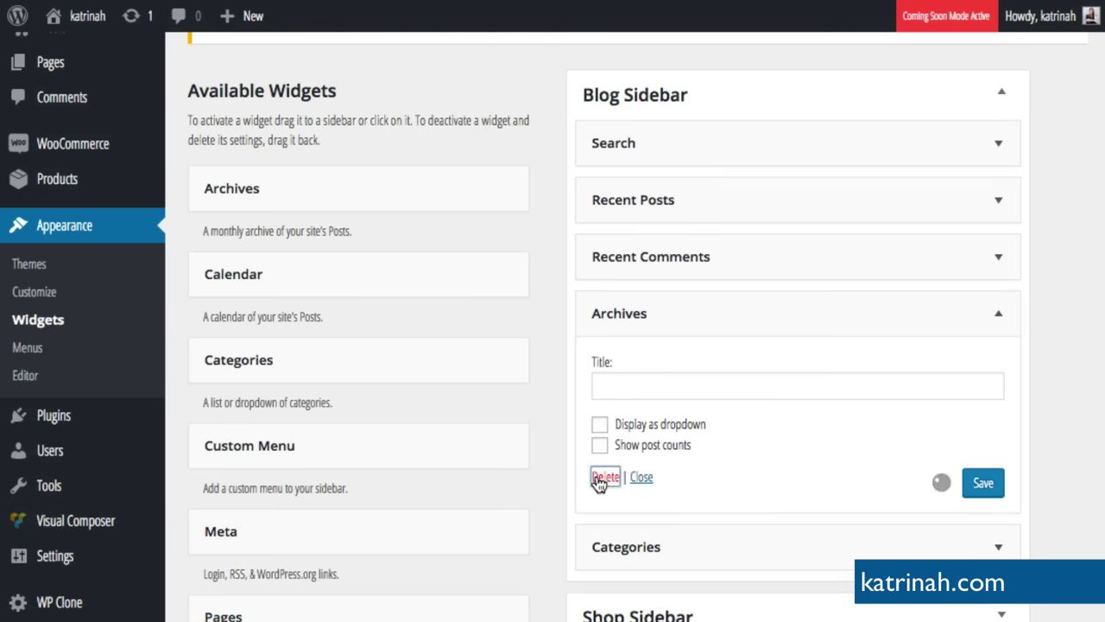
# - Remove the Categories and Recent Comments widgets from the Blog Sidebar
pyautogui.click(998, 317)
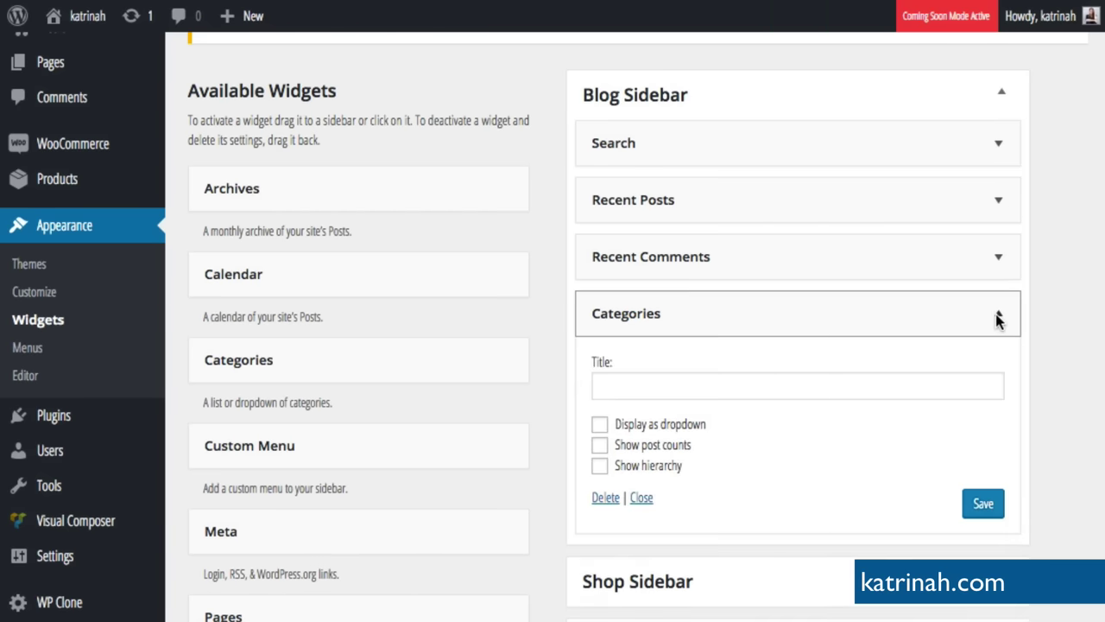
pyautogui.click(602, 498)
pyautogui.click(998, 259)
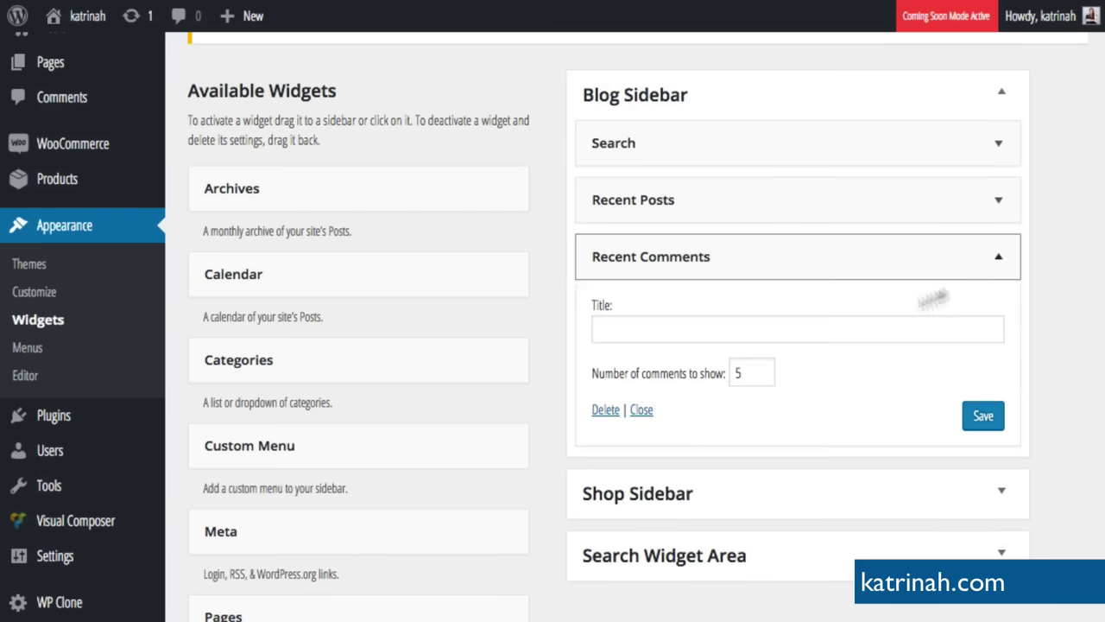
pyautogui.click(599, 412)
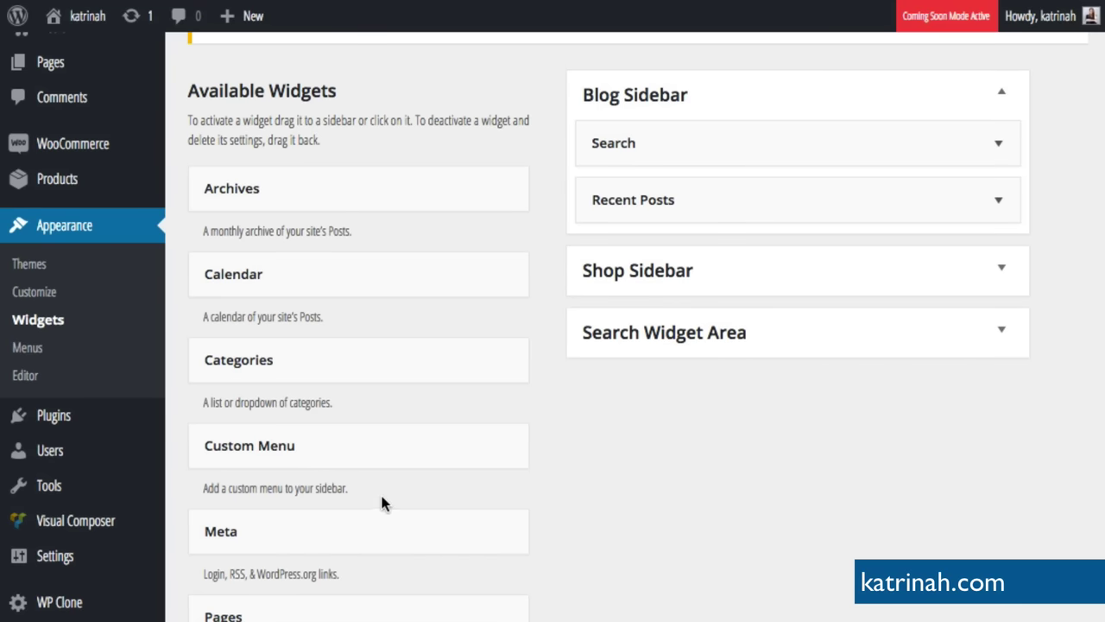
# - Add a second Search widget to the Blog Sidebar between Search and Recent Posts, and delete that duplicate
pyautogui.scroll(-2, 384, 503)
pyautogui.scroll(-7, 385, 503)
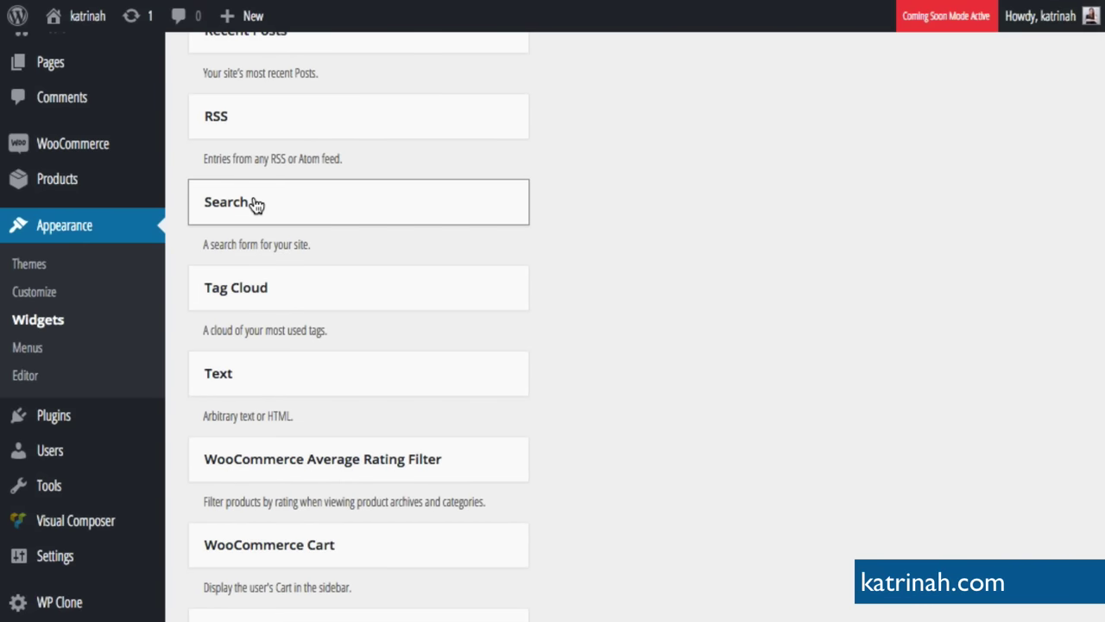
pyautogui.moveTo(256, 205); pyautogui.dragTo(644, 494)
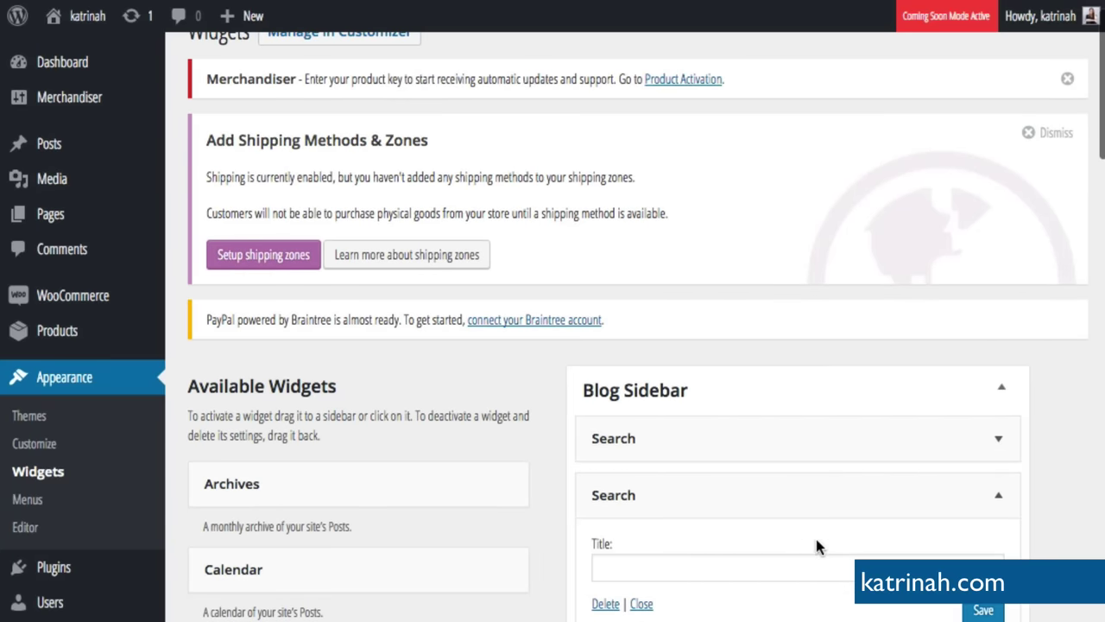
pyautogui.scroll(-3, 816, 540)
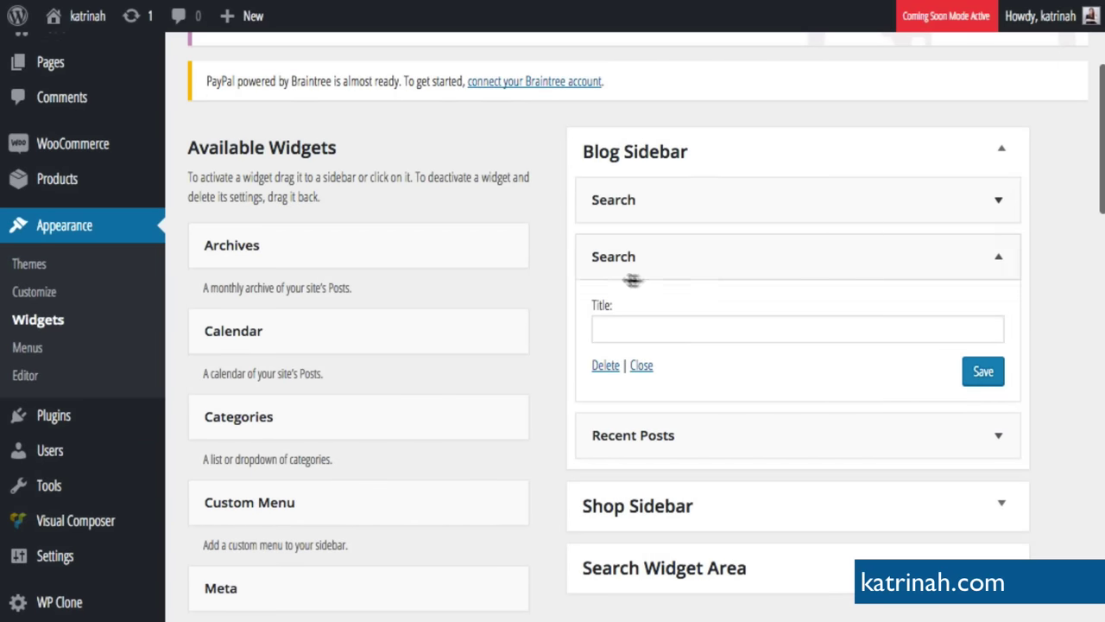
pyautogui.click(604, 367)
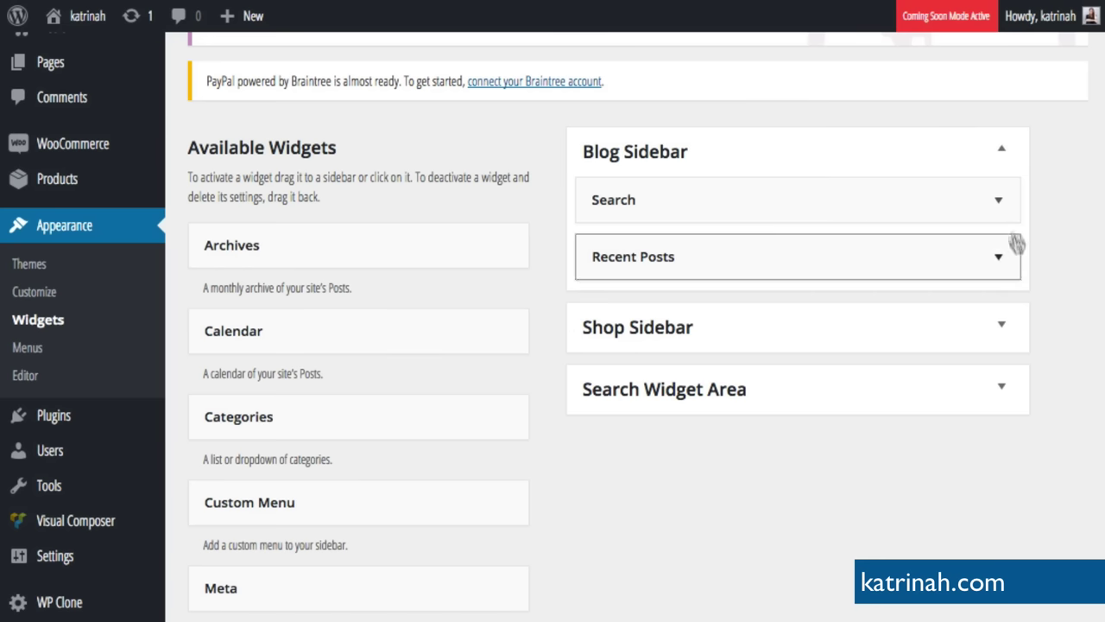
# - Check the options of the Blog Sidebar's Recent Posts widget and look through the available widgets
pyautogui.click(999, 256)
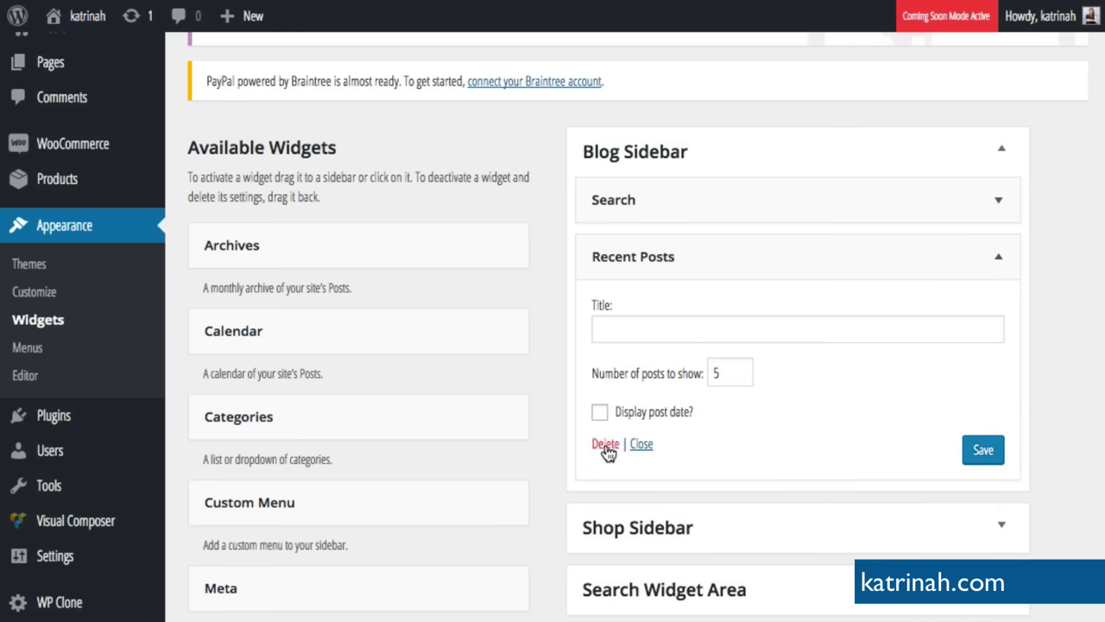
pyautogui.click(997, 257)
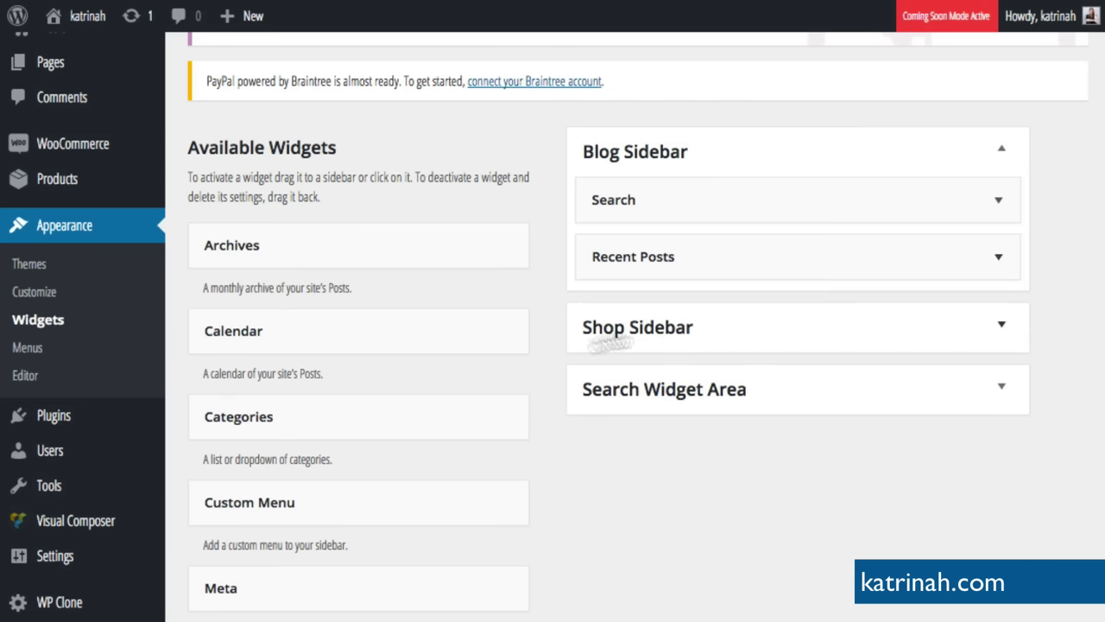
pyautogui.scroll(-3, 382, 451)
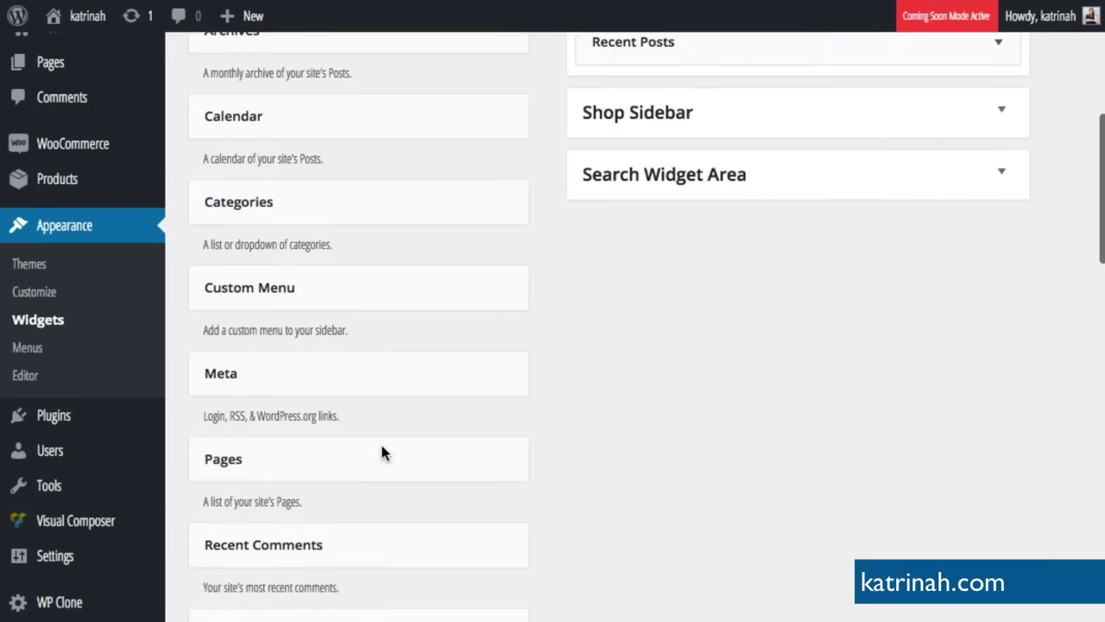
pyautogui.scroll(-4, 305, 562)
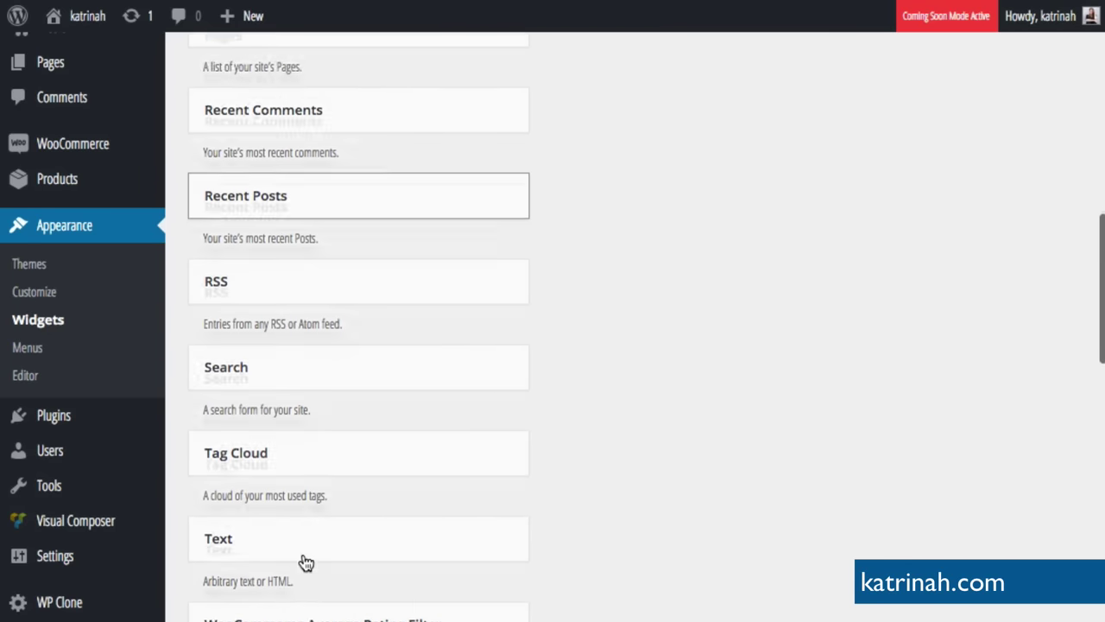
pyautogui.scroll(-2, 306, 562)
pyautogui.scroll(10, 306, 563)
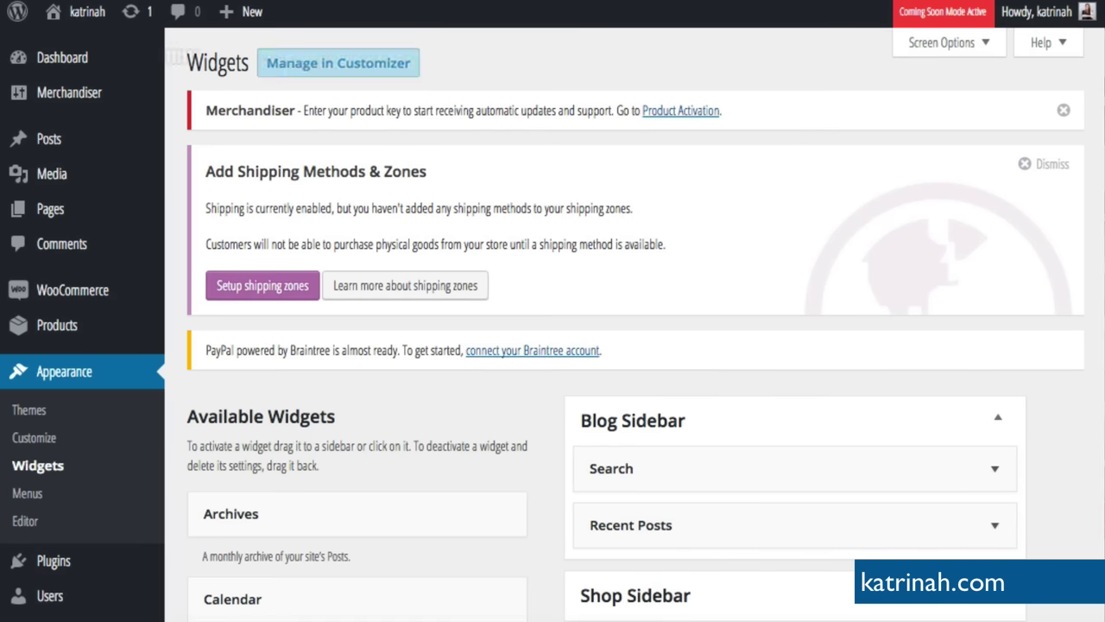
# - Visit the live site and open the Home V2 – Featured Products page
pyautogui.moveTo(84, 26)
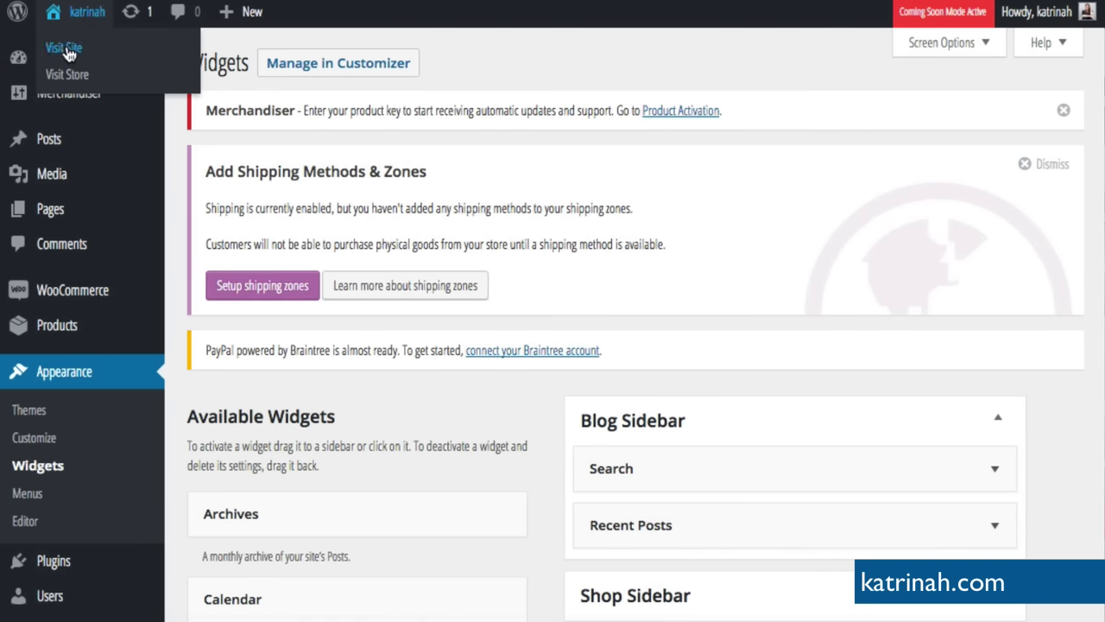
pyautogui.click(66, 49)
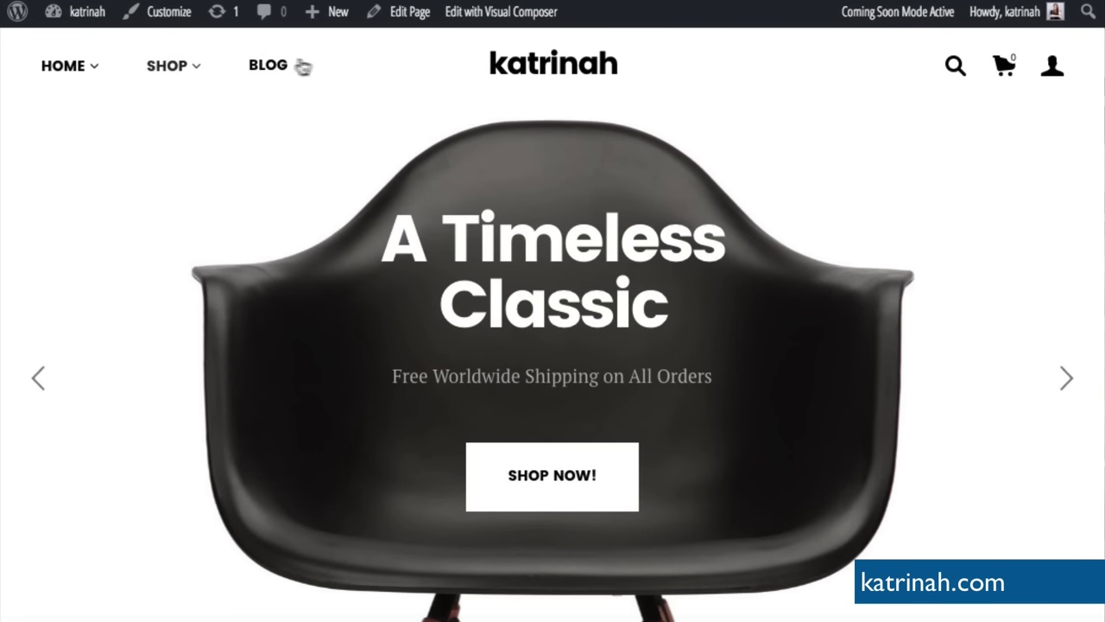
pyautogui.moveTo(60, 65)
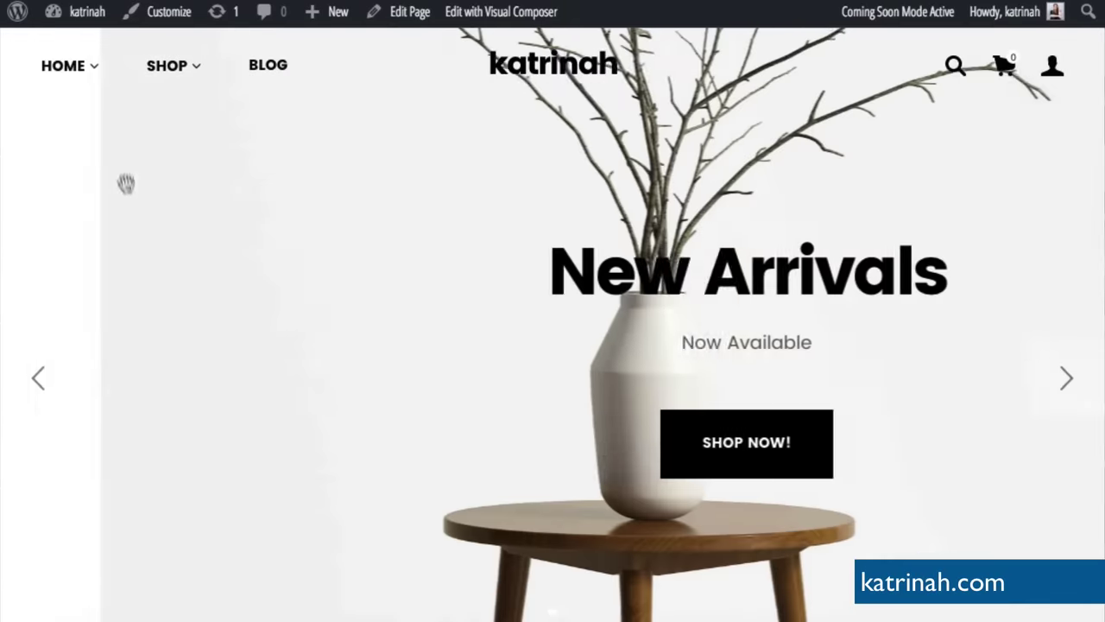
pyautogui.moveTo(103, 74)
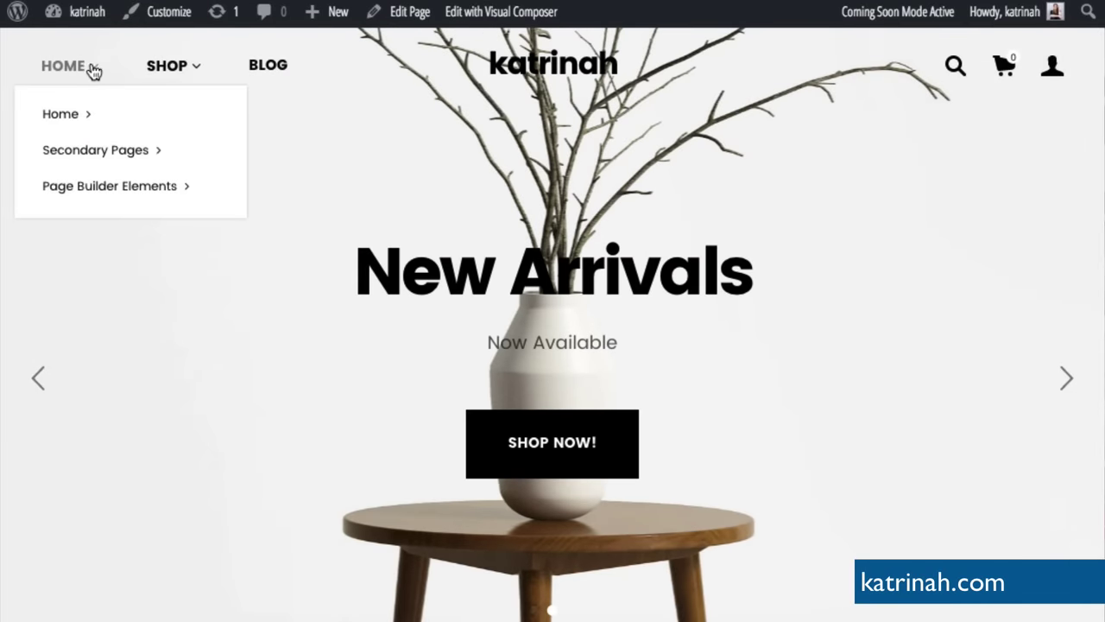
pyautogui.moveTo(75, 118)
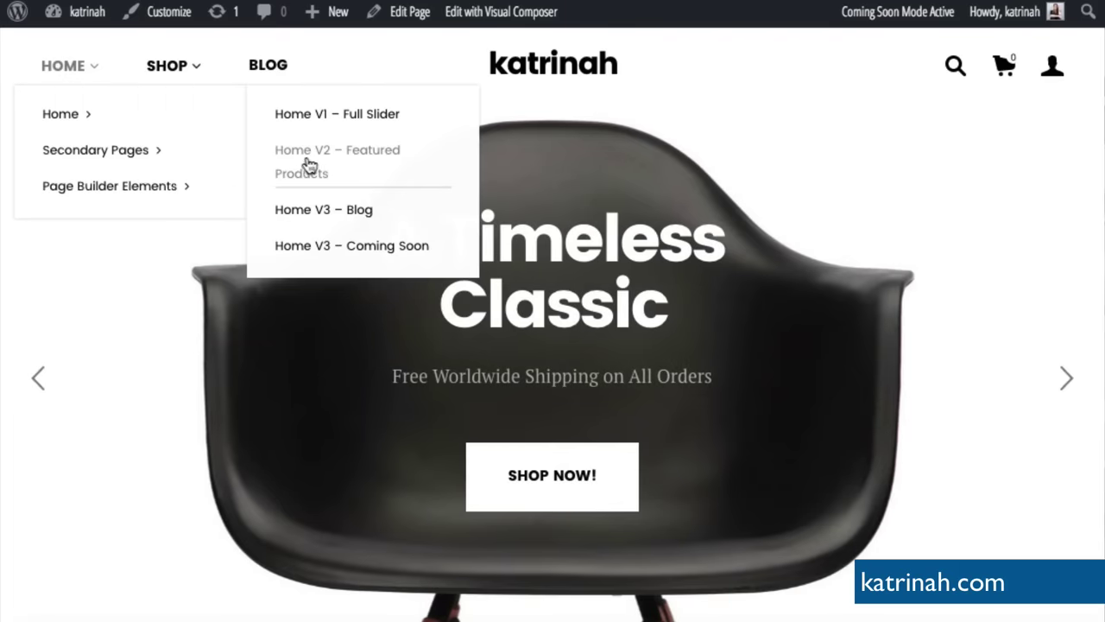
pyautogui.click(309, 166)
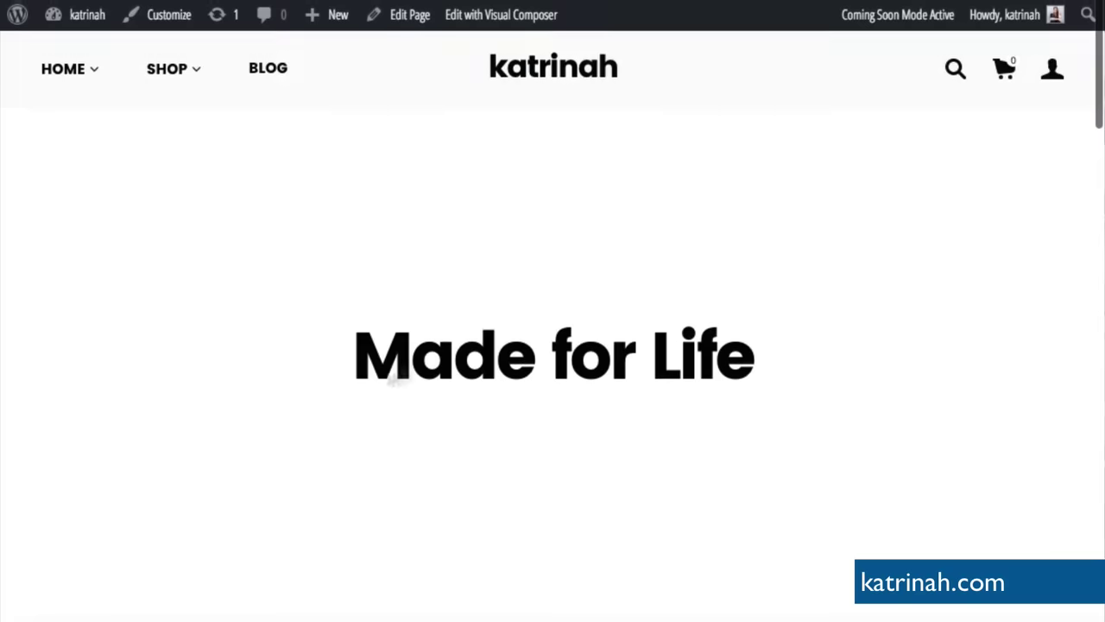
# - Examine the sections of the Home V2 page and compare them with the same page on the Merchandiser demo site
pyautogui.scroll(-10, 340, 434)
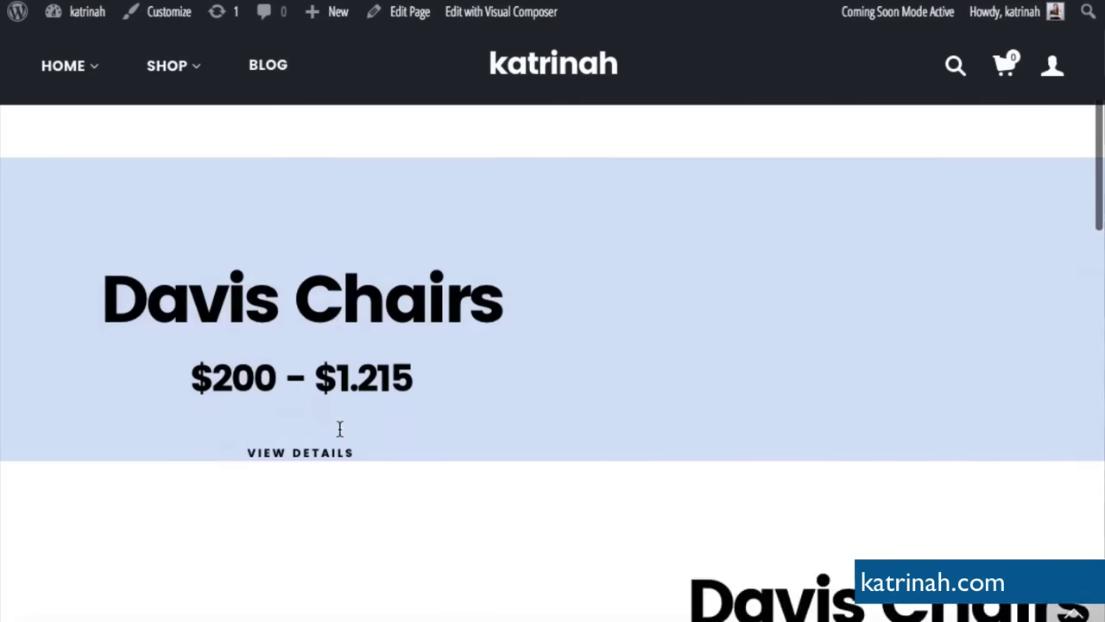
pyautogui.scroll(-10, 340, 429)
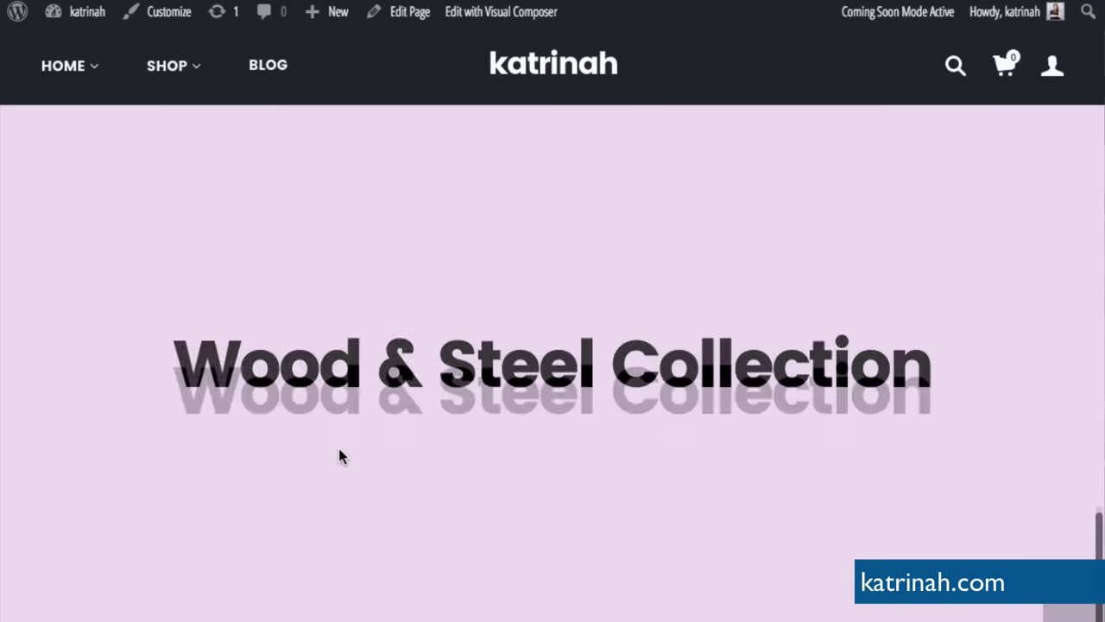
pyautogui.scroll(20, 339, 457)
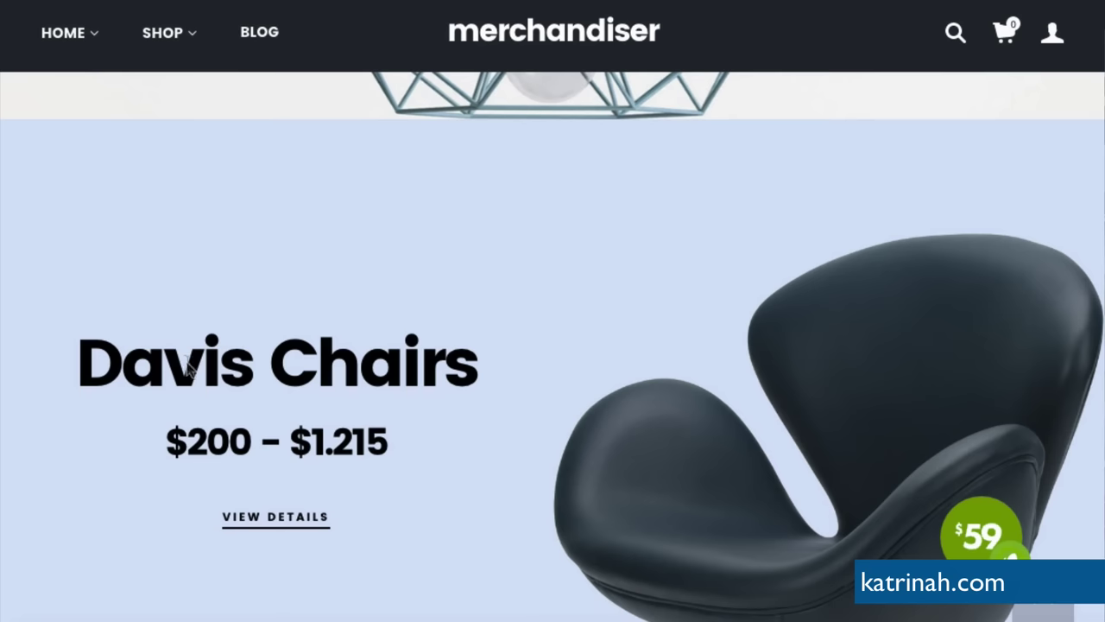
pyautogui.scroll(5, 193, 369)
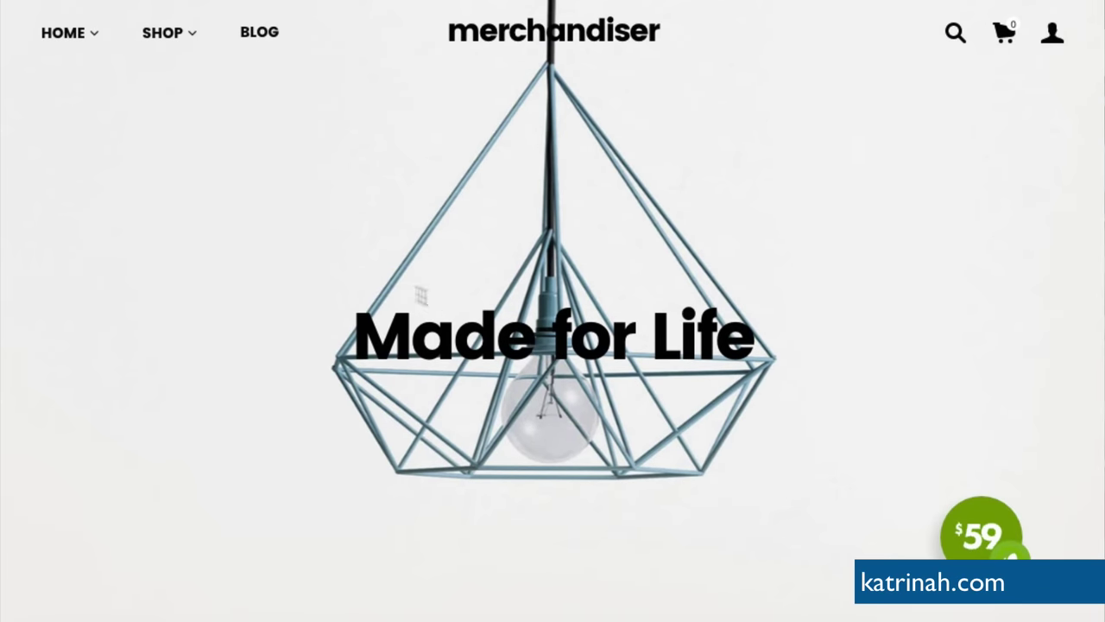
pyautogui.scroll(-1, 247, 334)
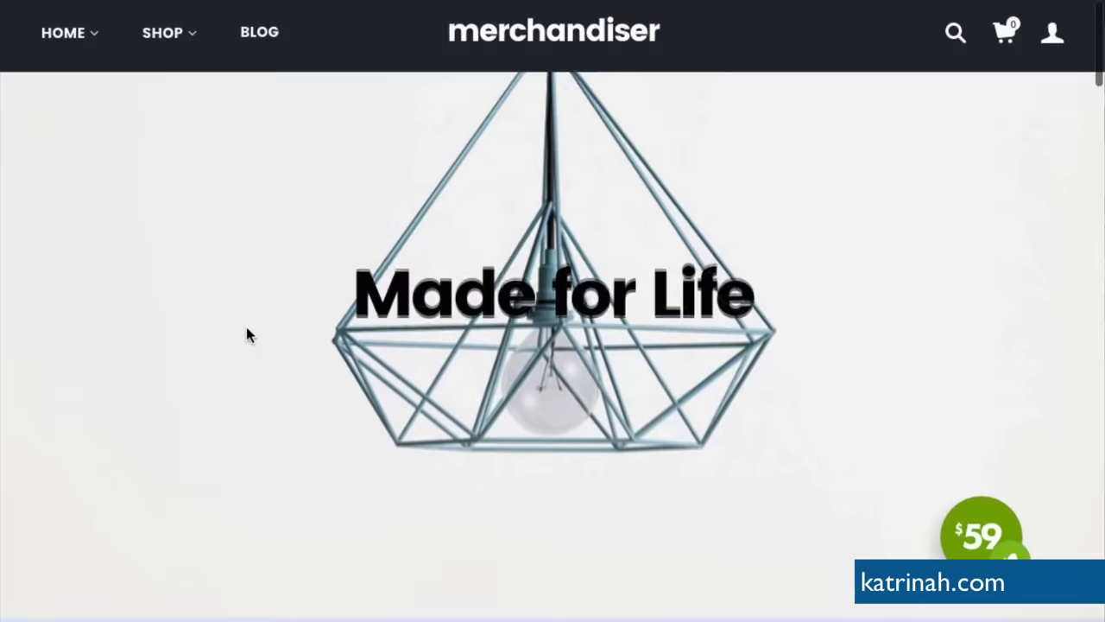
pyautogui.scroll(-5, 247, 329)
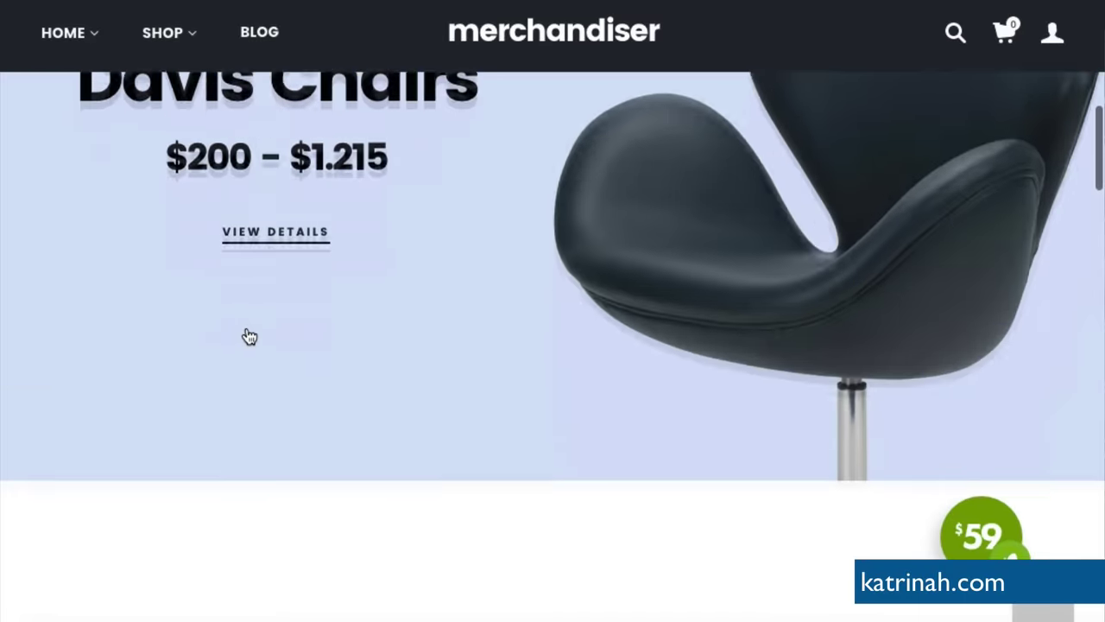
pyautogui.scroll(-10, 249, 337)
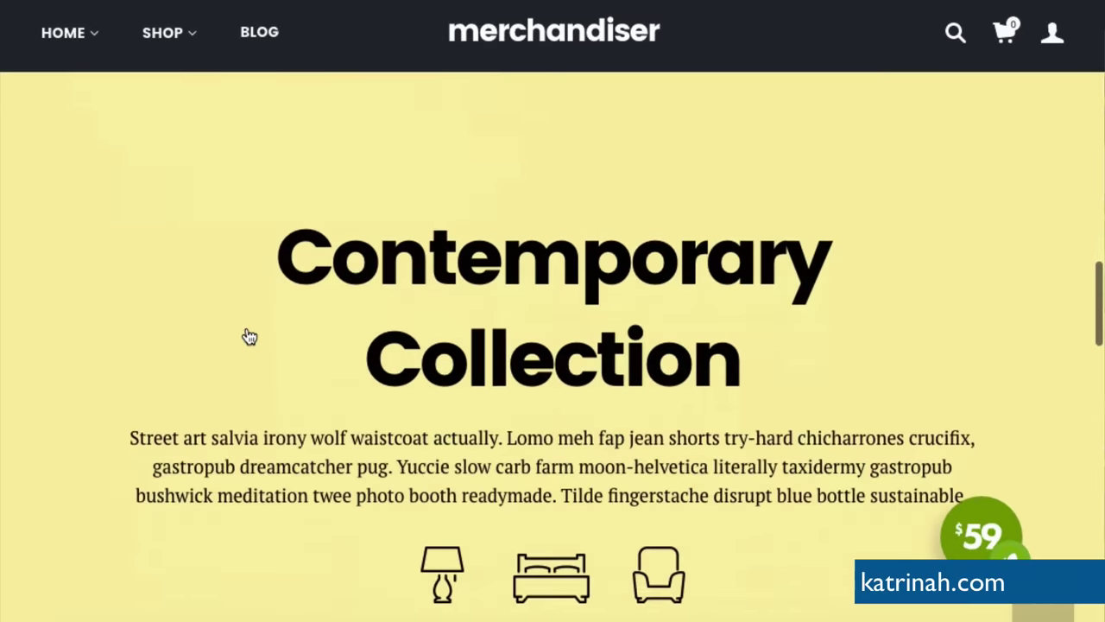
# - Compare the lower sections and opening banner of the Merchandiser demo page with those on the katrinah site's Home V2 page
pyautogui.scroll(-10, 249, 336)
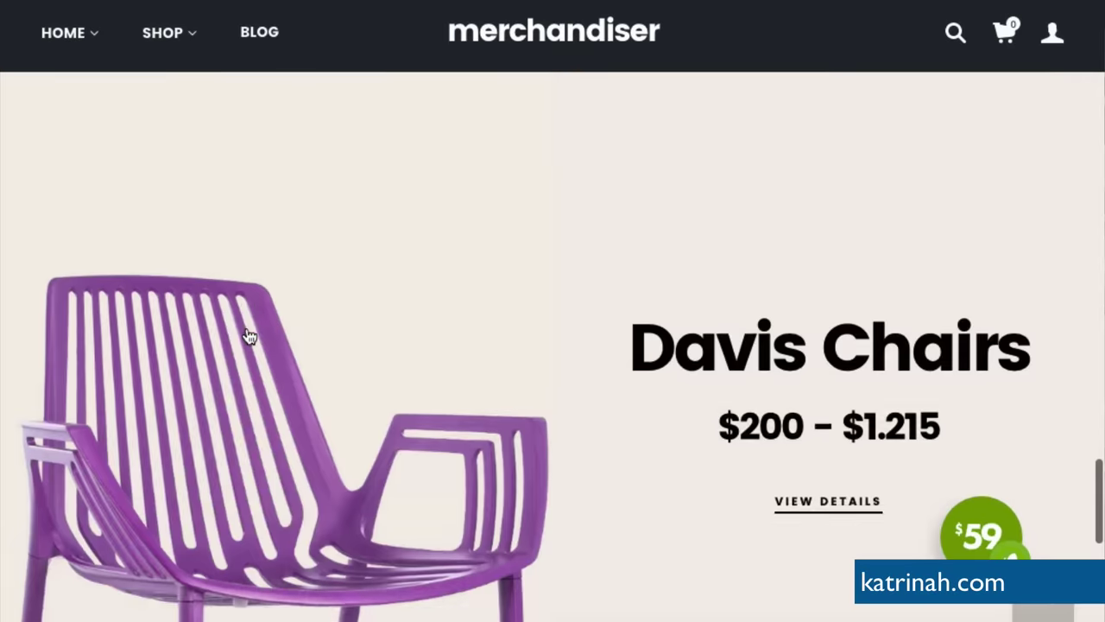
pyautogui.scroll(20, 249, 336)
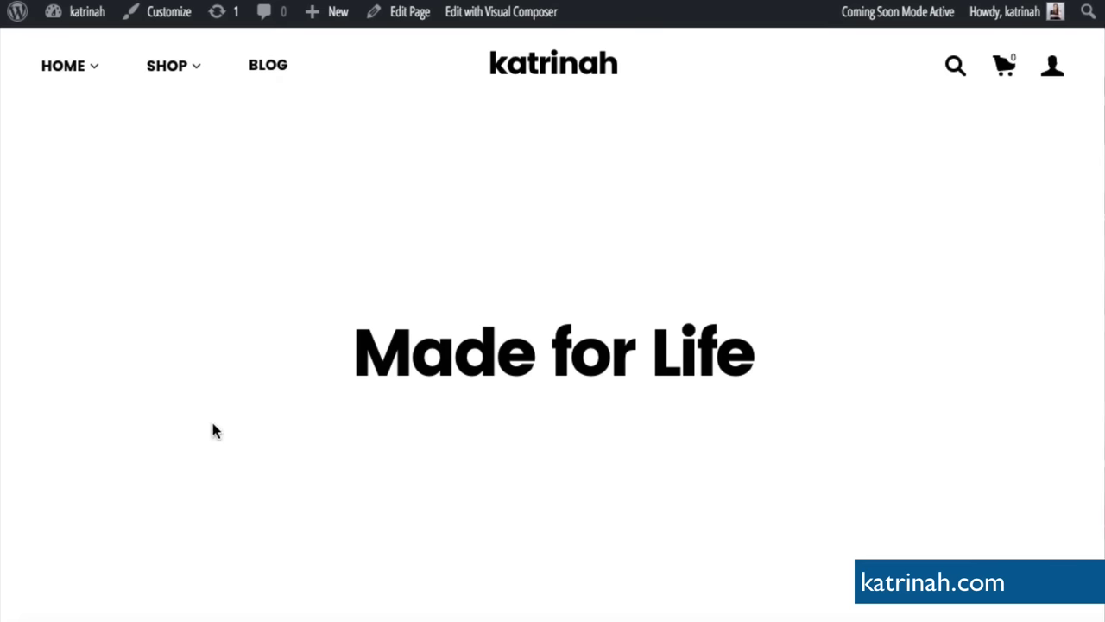
pyautogui.scroll(-20, 215, 431)
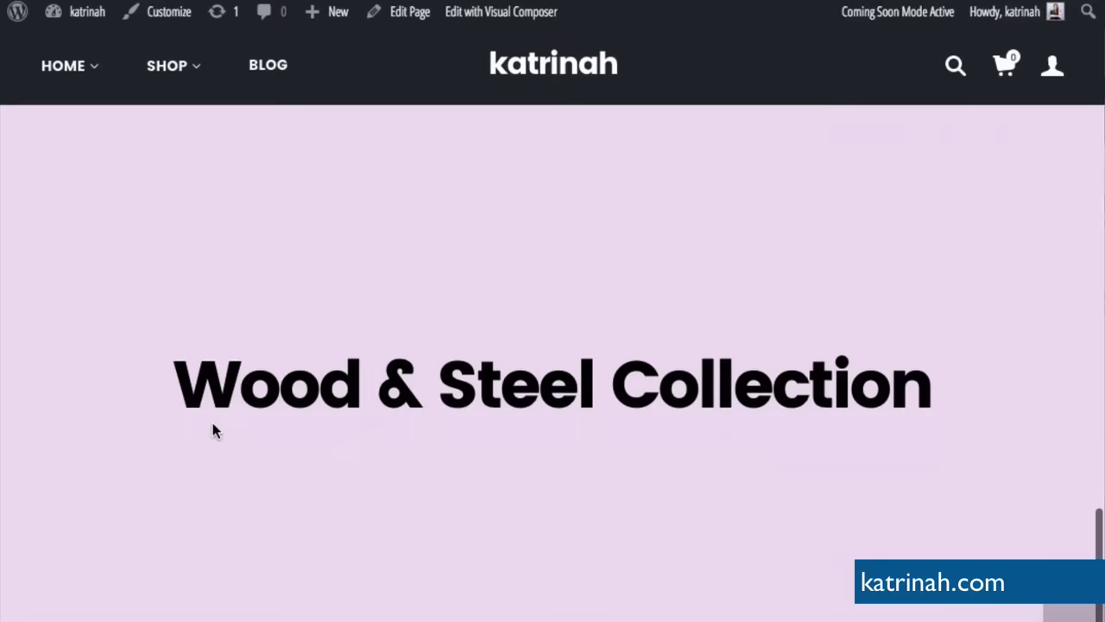
pyautogui.scroll(20, 213, 424)
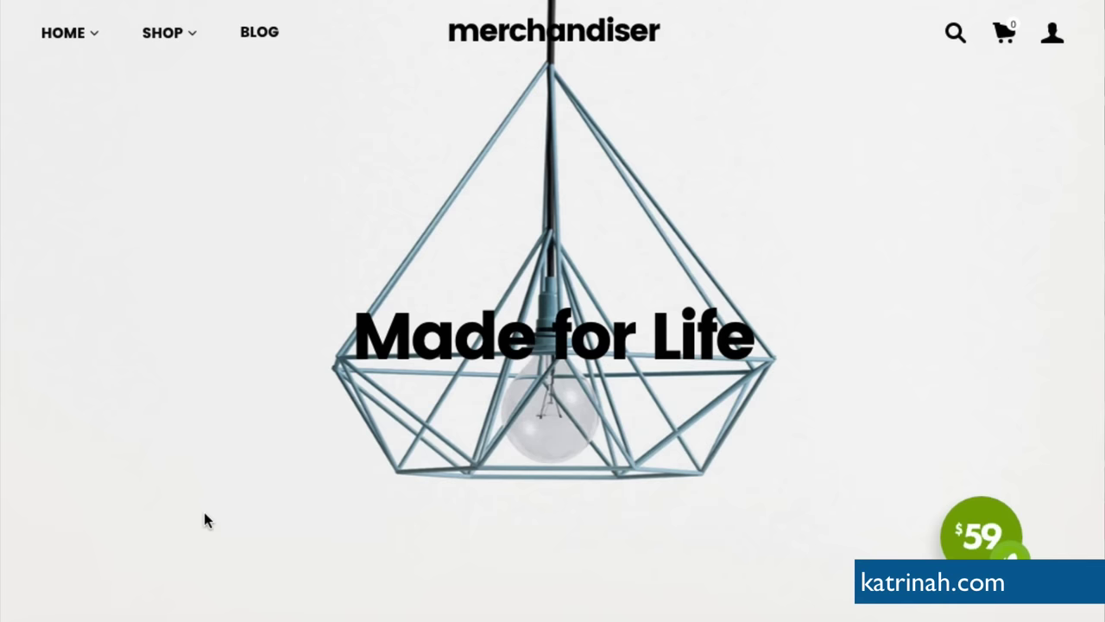
pyautogui.scroll(-15, 204, 516)
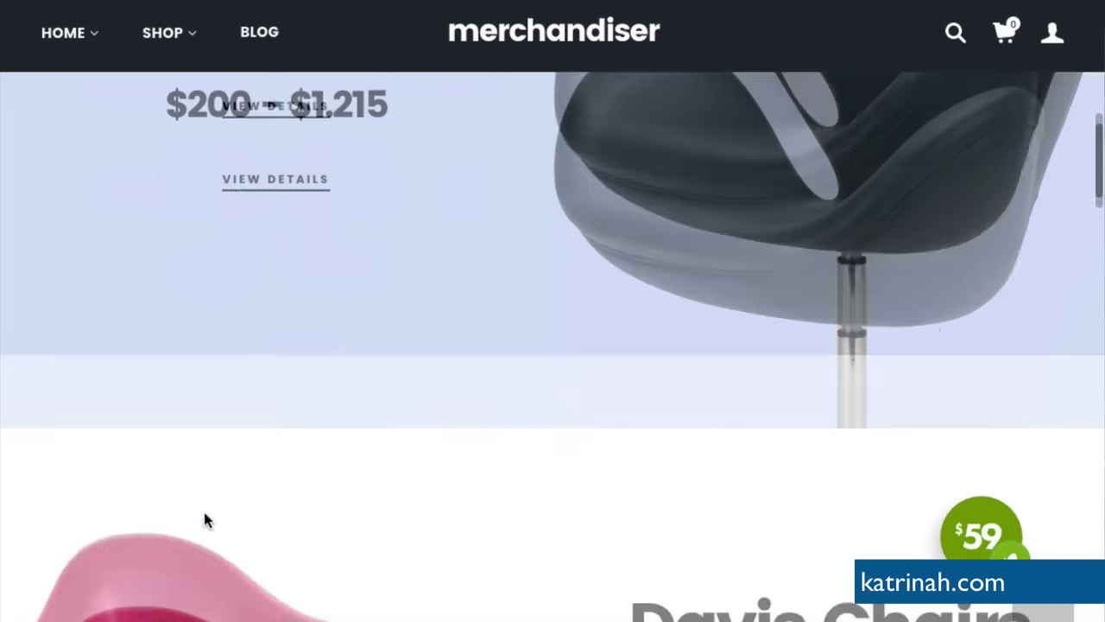
pyautogui.scroll(15, 204, 515)
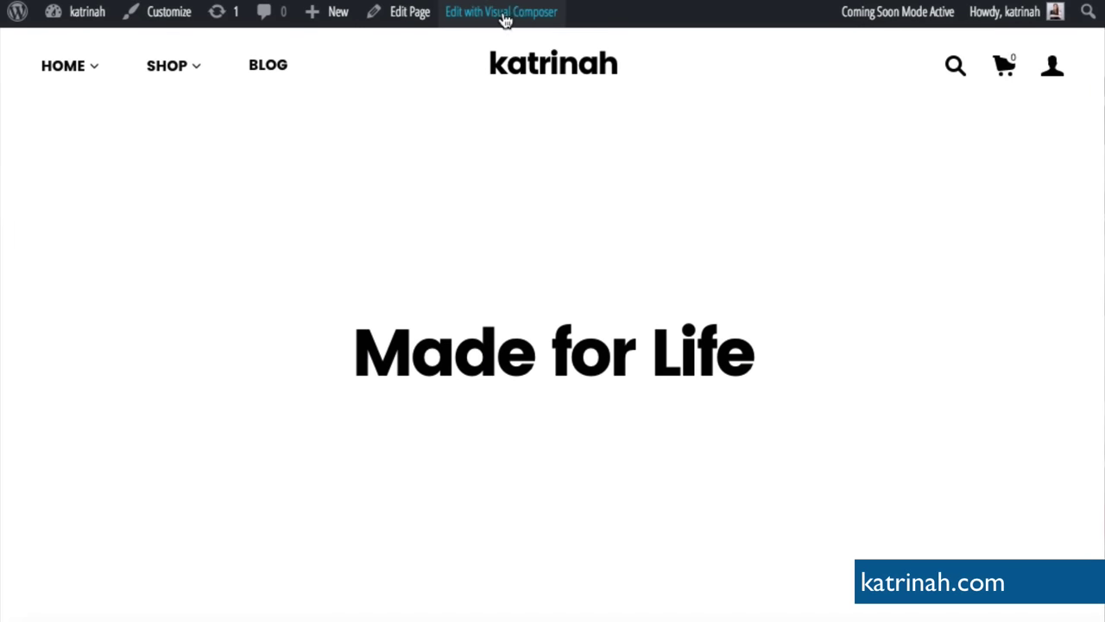
# - Open the Home V2 page for editing with Visual Composer and check the "Made for Life" row's general and design settings
pyautogui.click(505, 12)
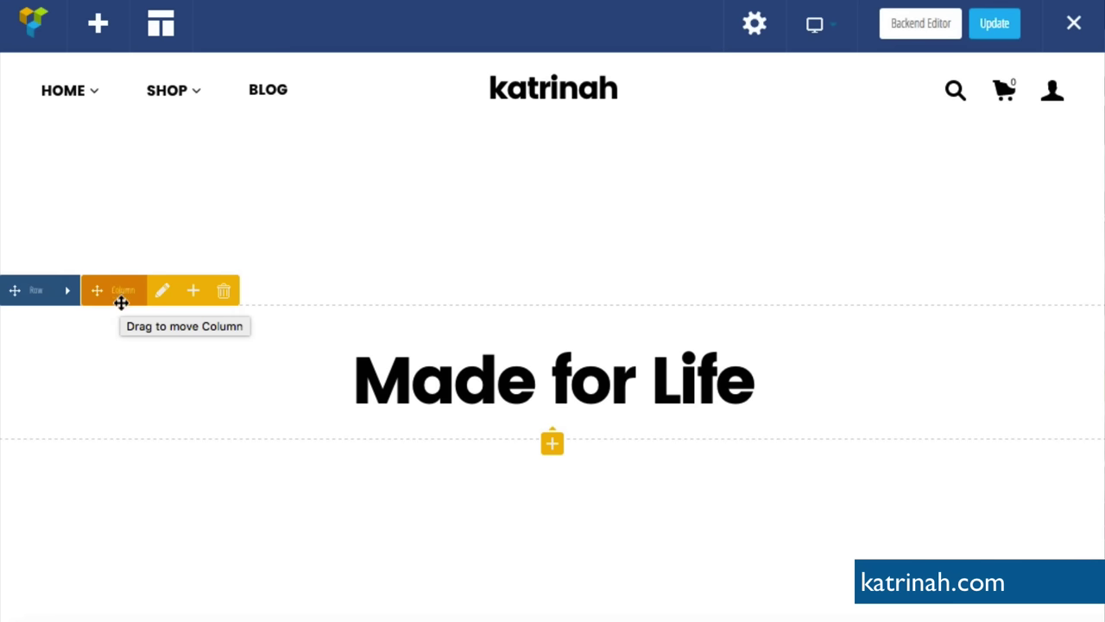
pyautogui.click(67, 295)
pyautogui.click(70, 293)
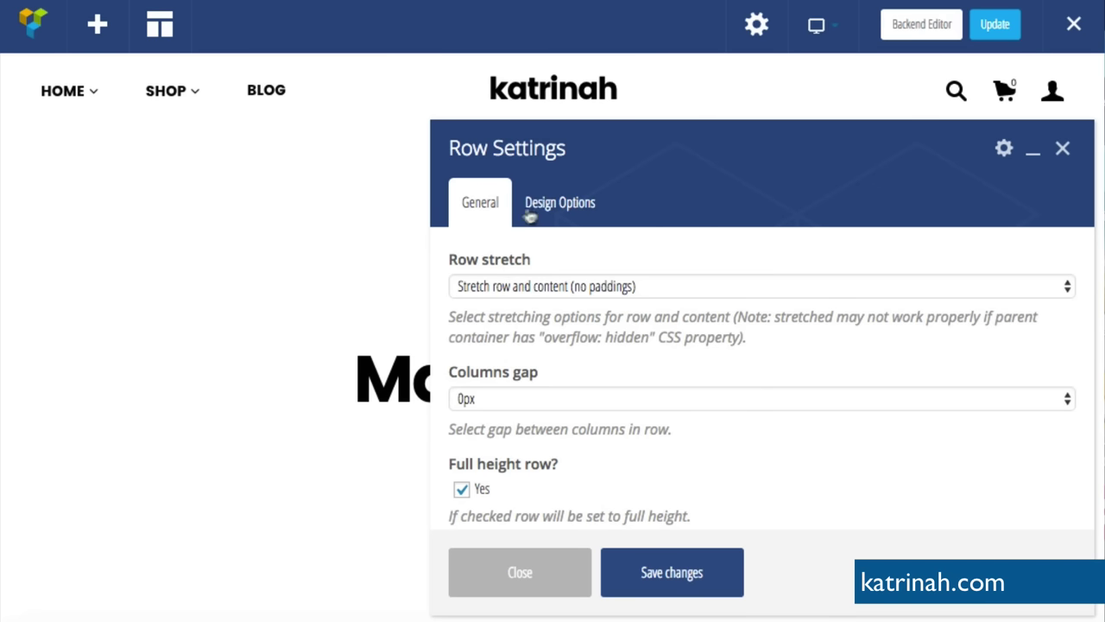
pyautogui.click(561, 204)
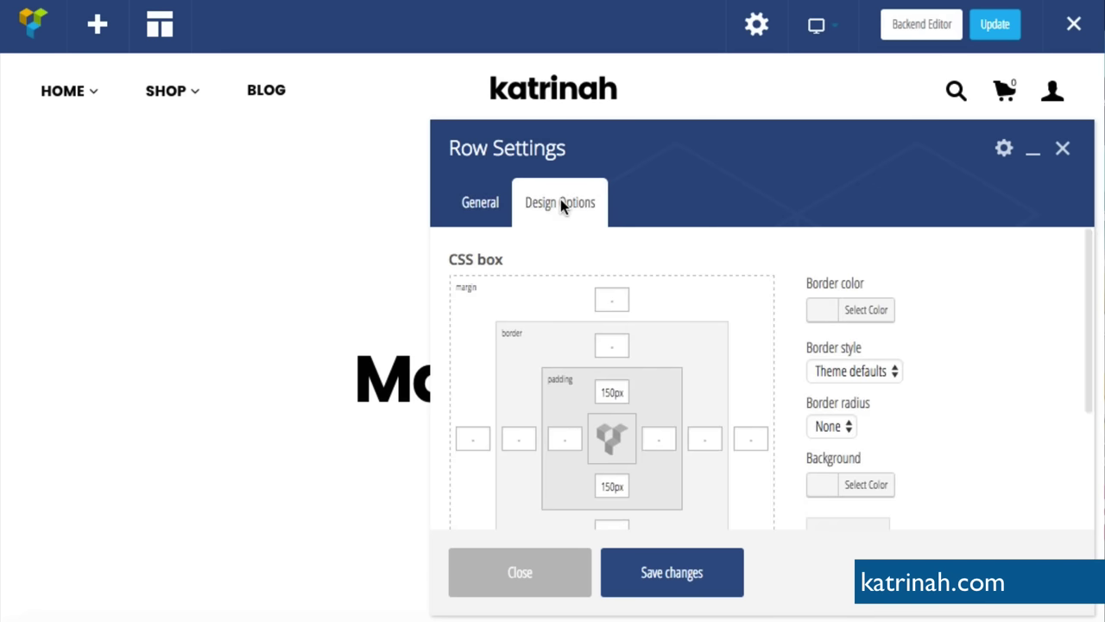
pyautogui.click(481, 207)
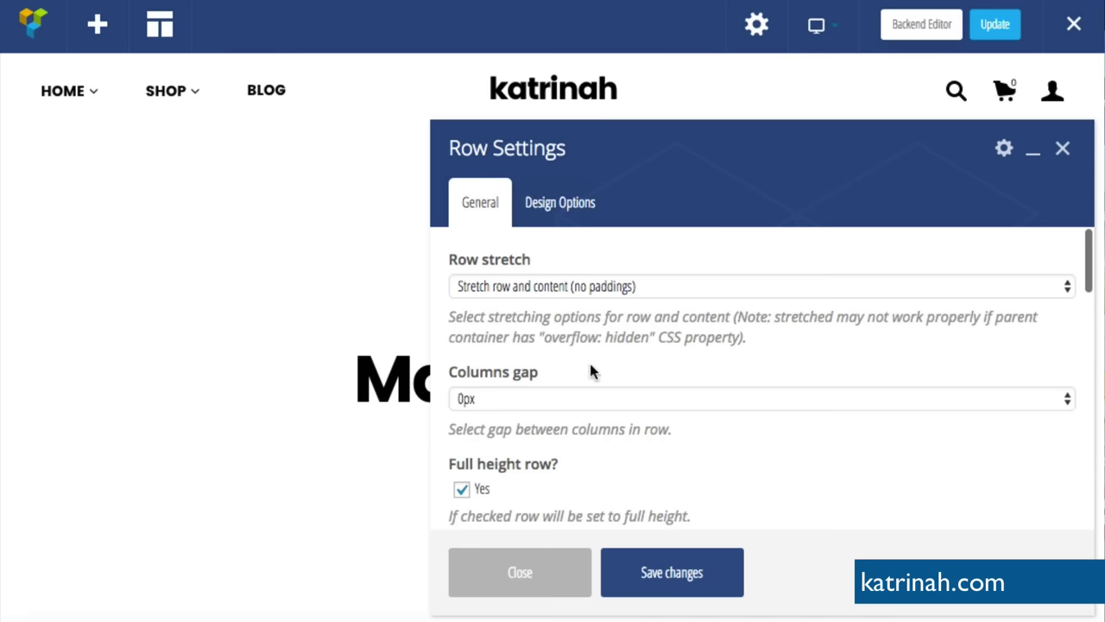
# - Set the hanging lamp picture a.jpg as the "Made for Life" row's parallax image, save the row settings and update the page
pyautogui.scroll(-5, 591, 372)
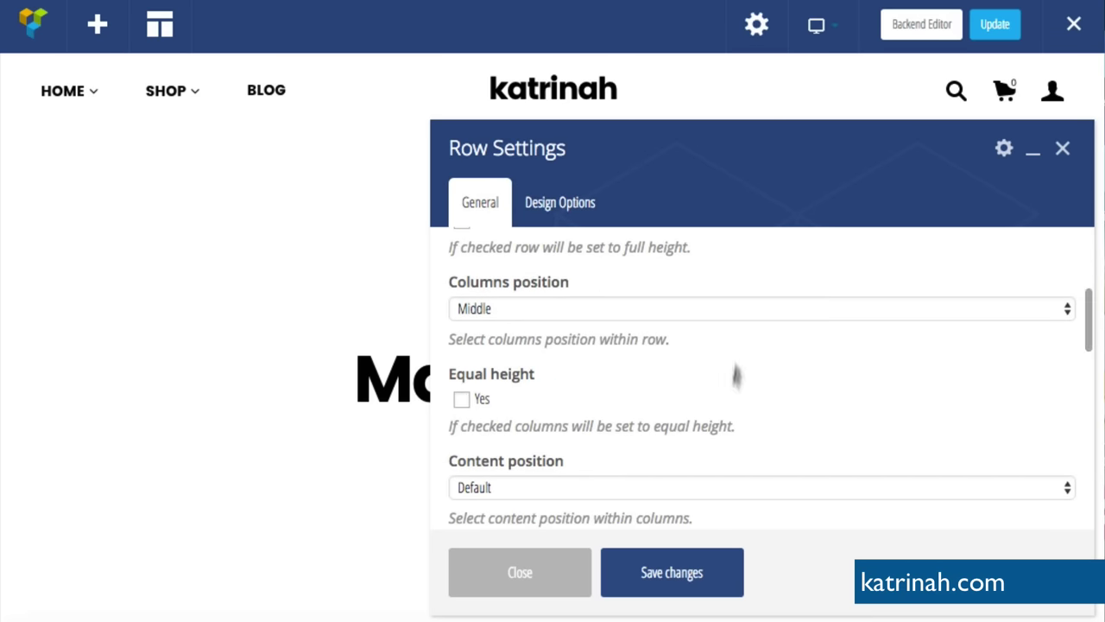
pyautogui.scroll(-5, 631, 451)
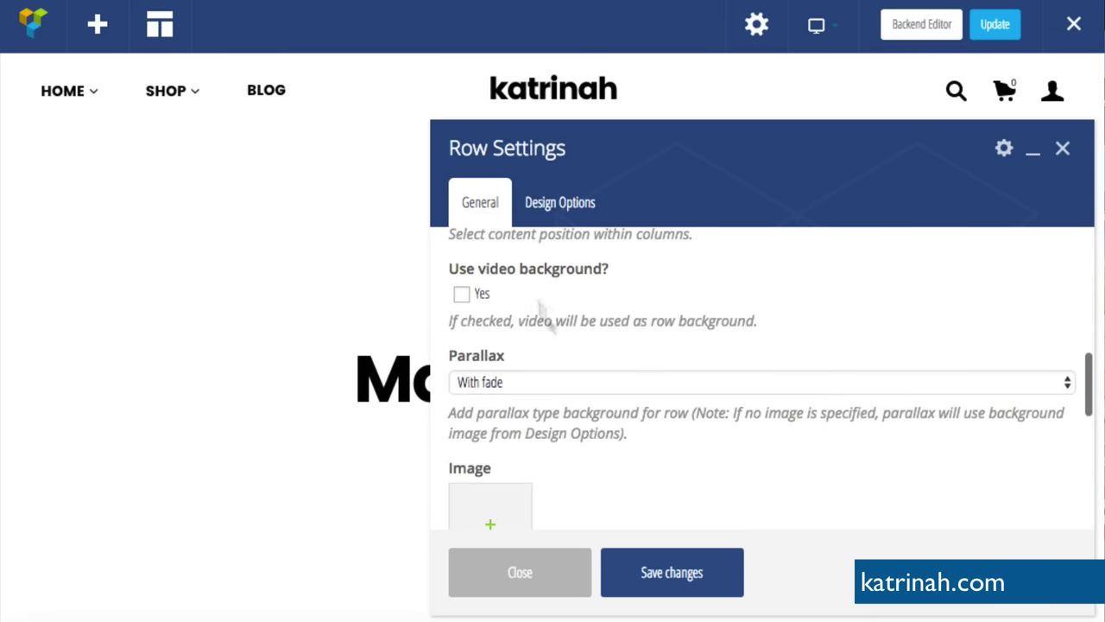
pyautogui.scroll(-3, 617, 380)
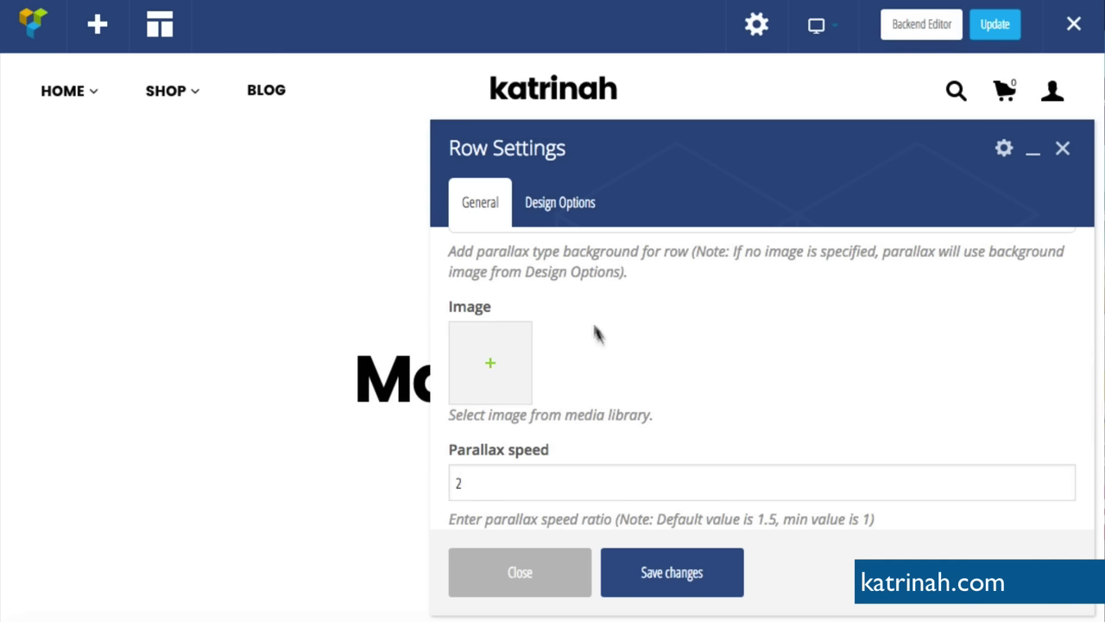
pyautogui.click(492, 368)
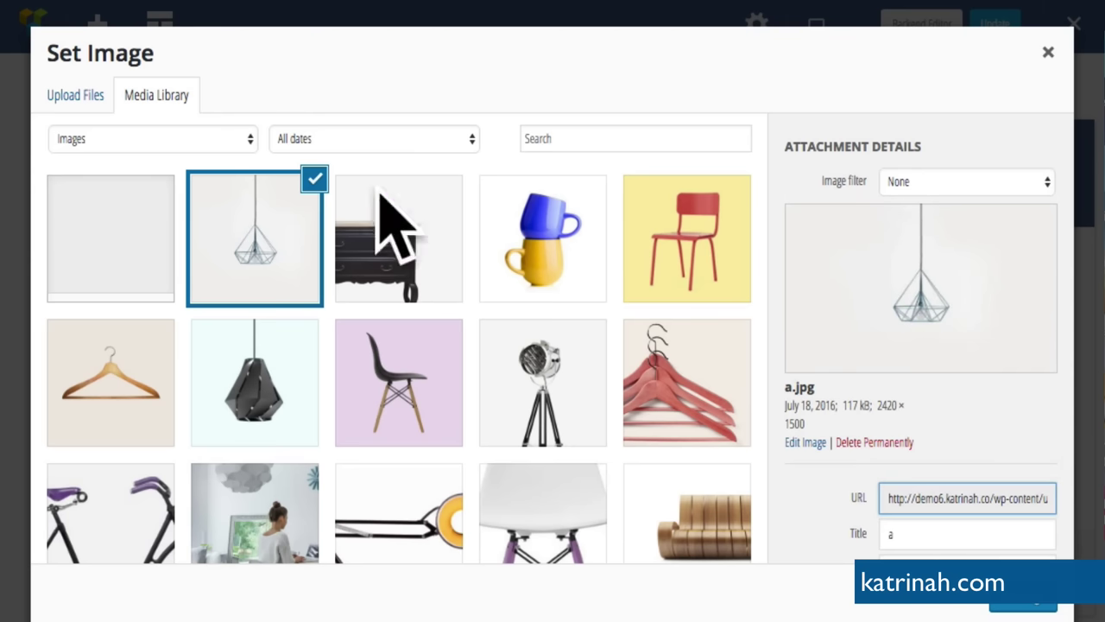
pyautogui.click(1027, 605)
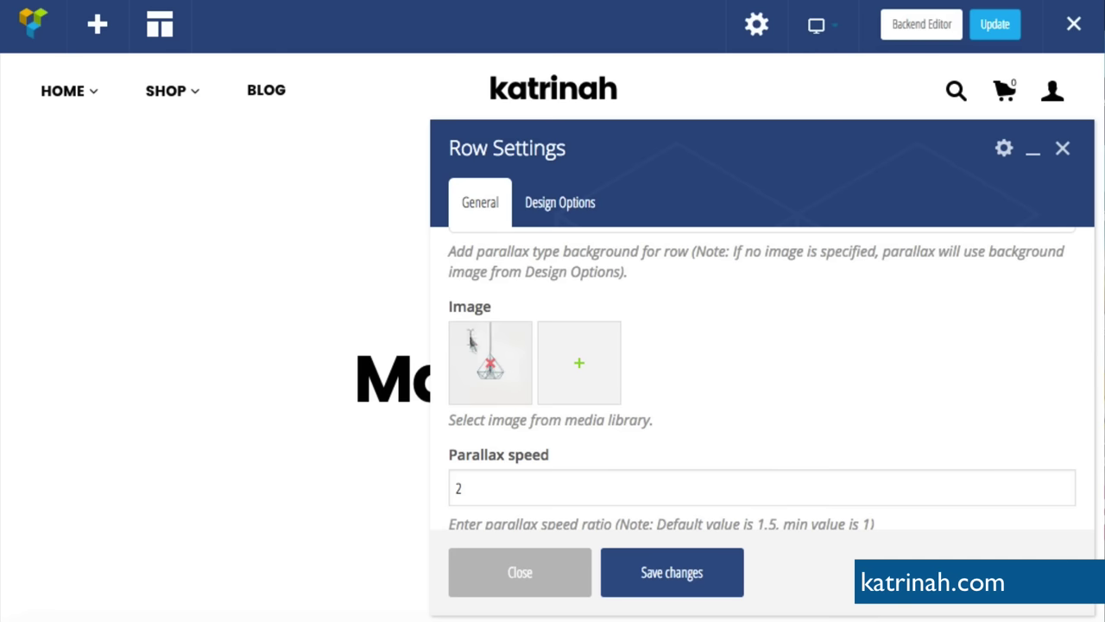
pyautogui.click(673, 581)
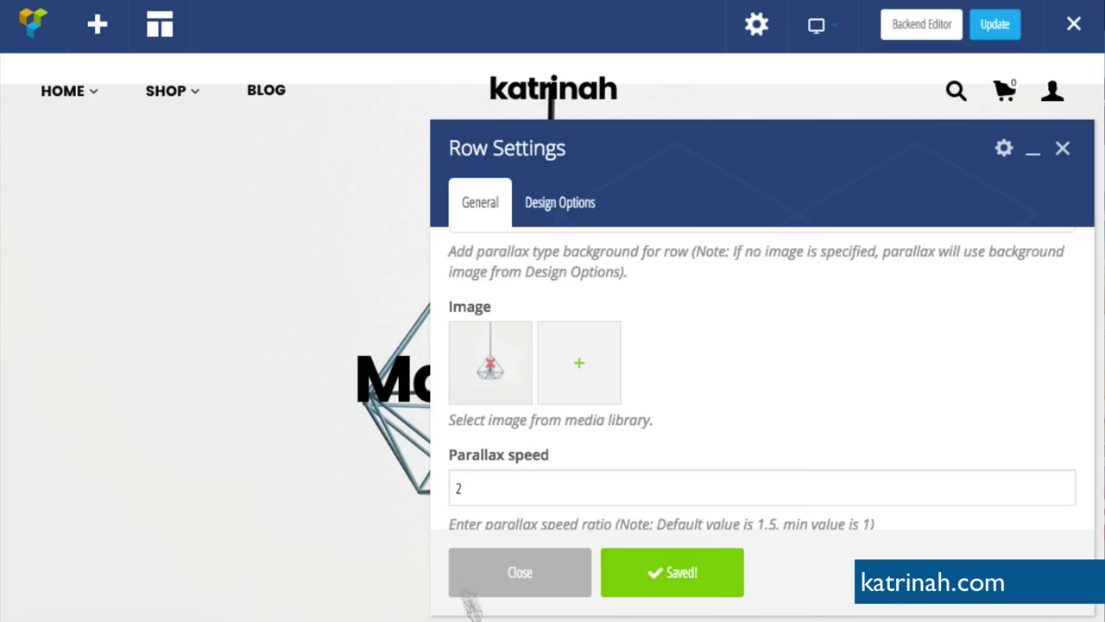
pyautogui.click(517, 573)
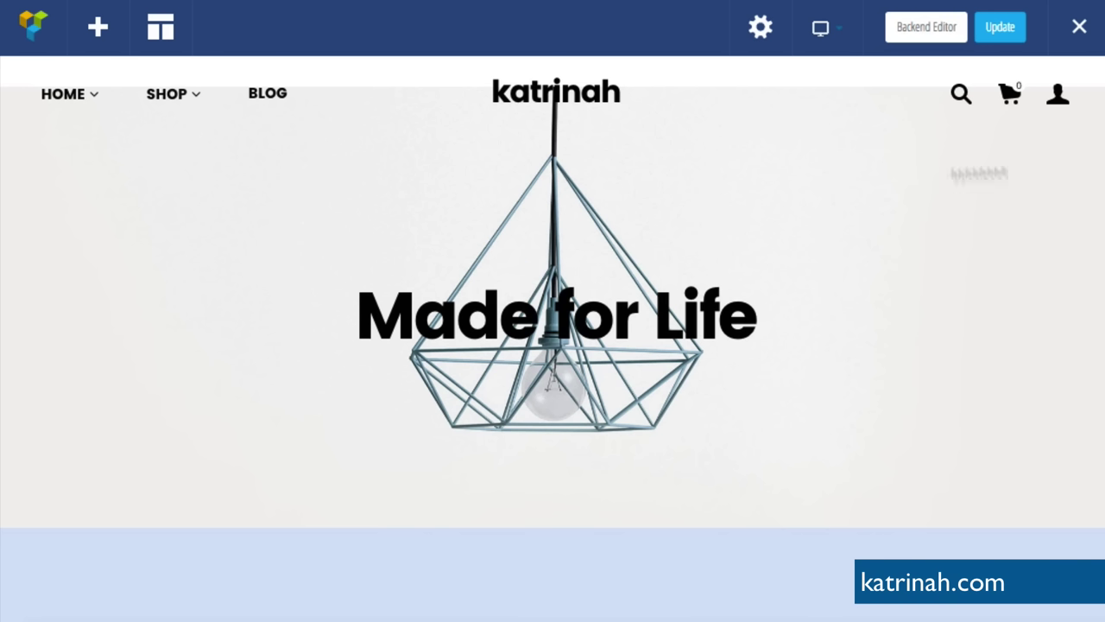
pyautogui.click(1000, 28)
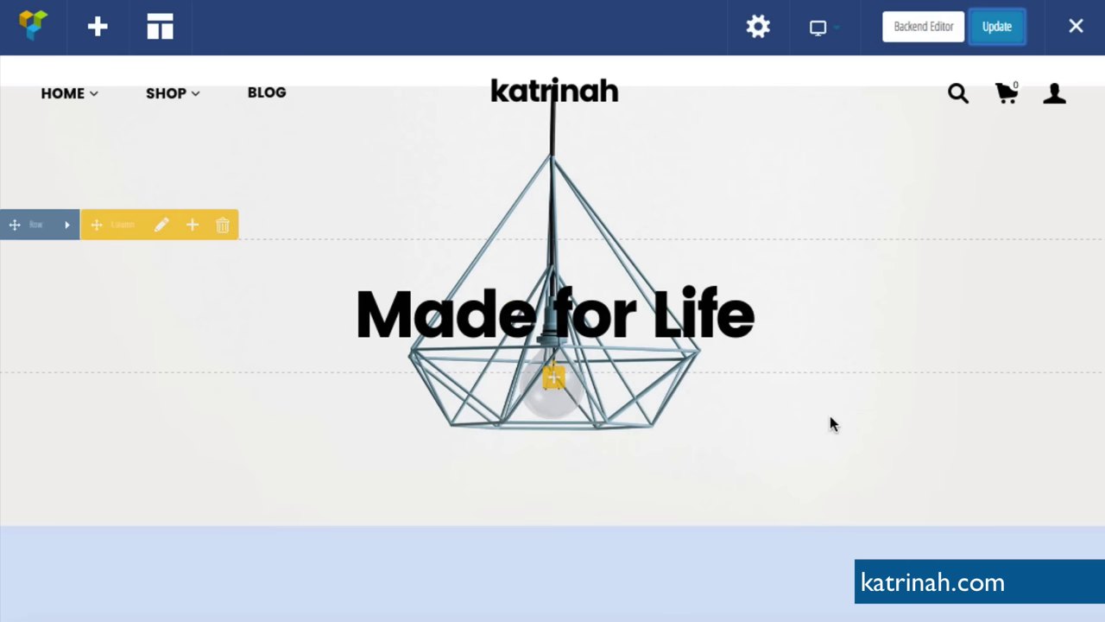
# - Examine the page's remaining rows in the editor, from the Davis Chairs sections down to Wood & Steel Collection, for missing images
pyautogui.scroll(-5, 830, 417)
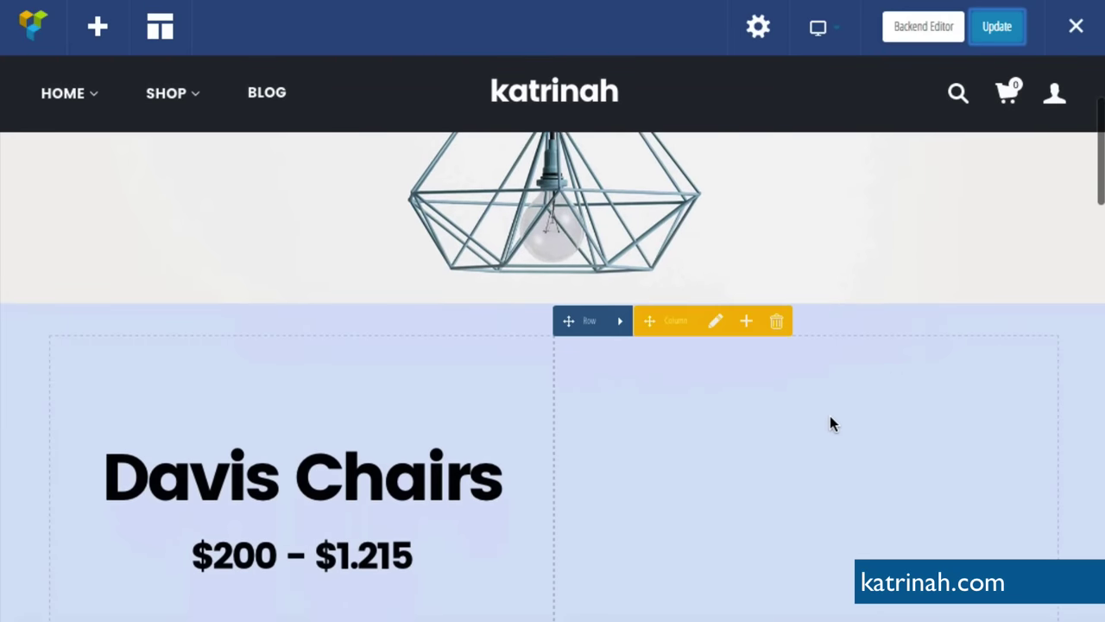
pyautogui.scroll(1, 829, 416)
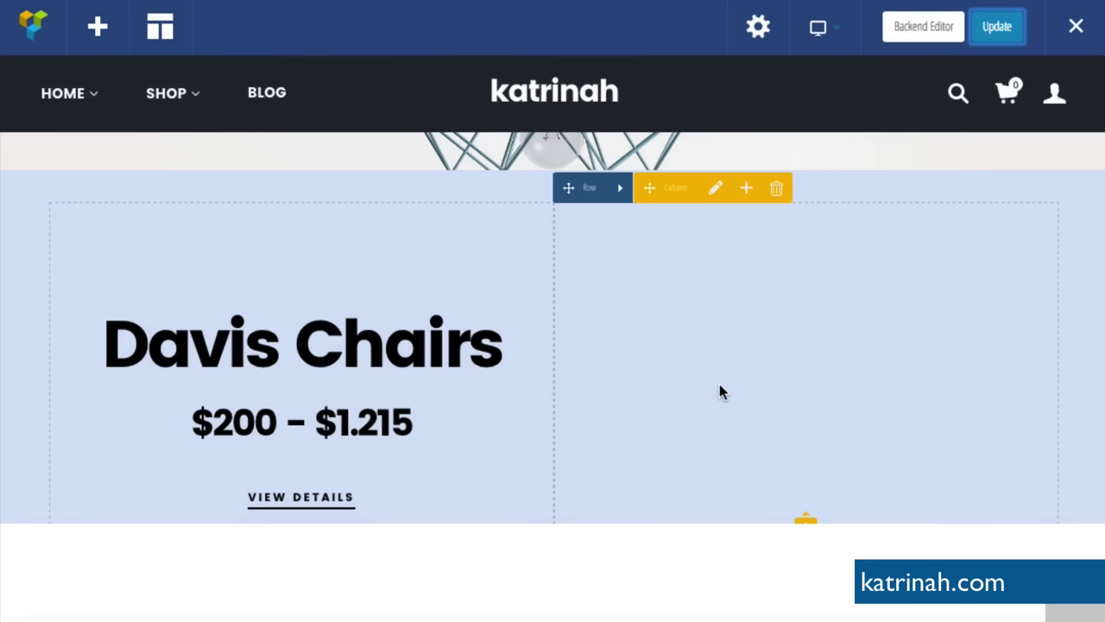
pyautogui.scroll(5, 719, 384)
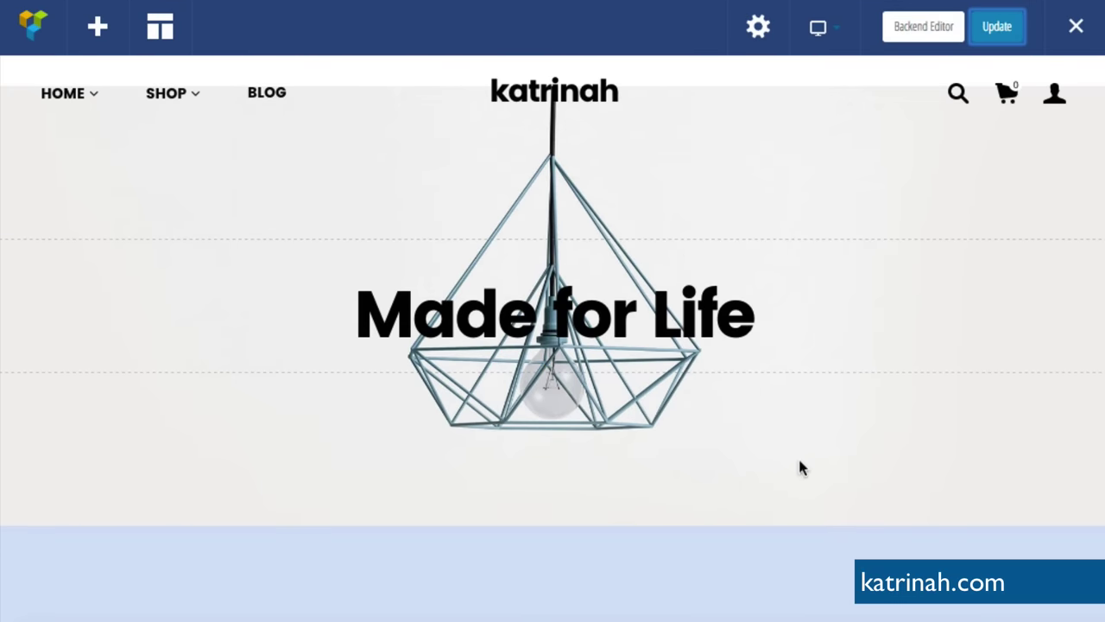
pyautogui.scroll(-3, 800, 467)
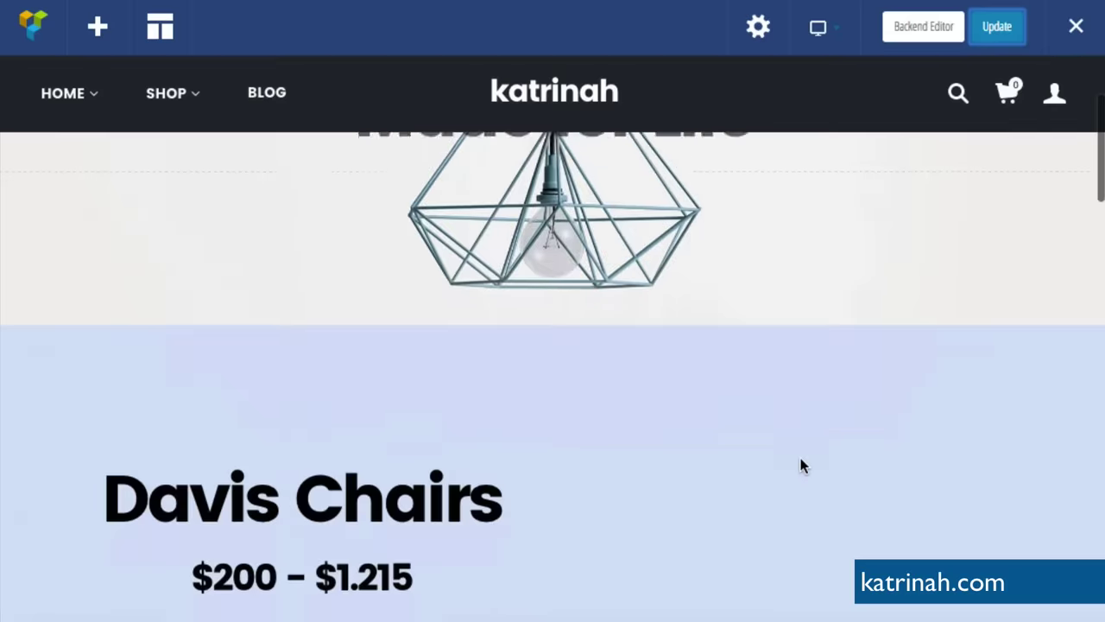
pyautogui.scroll(-2, 803, 468)
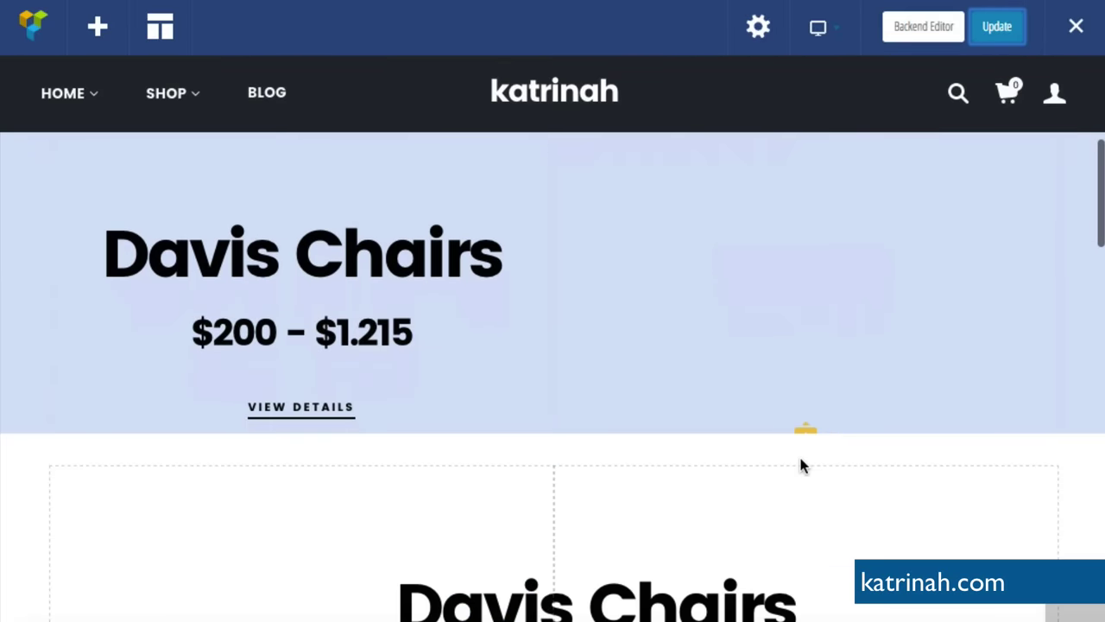
pyautogui.scroll(-3, 800, 460)
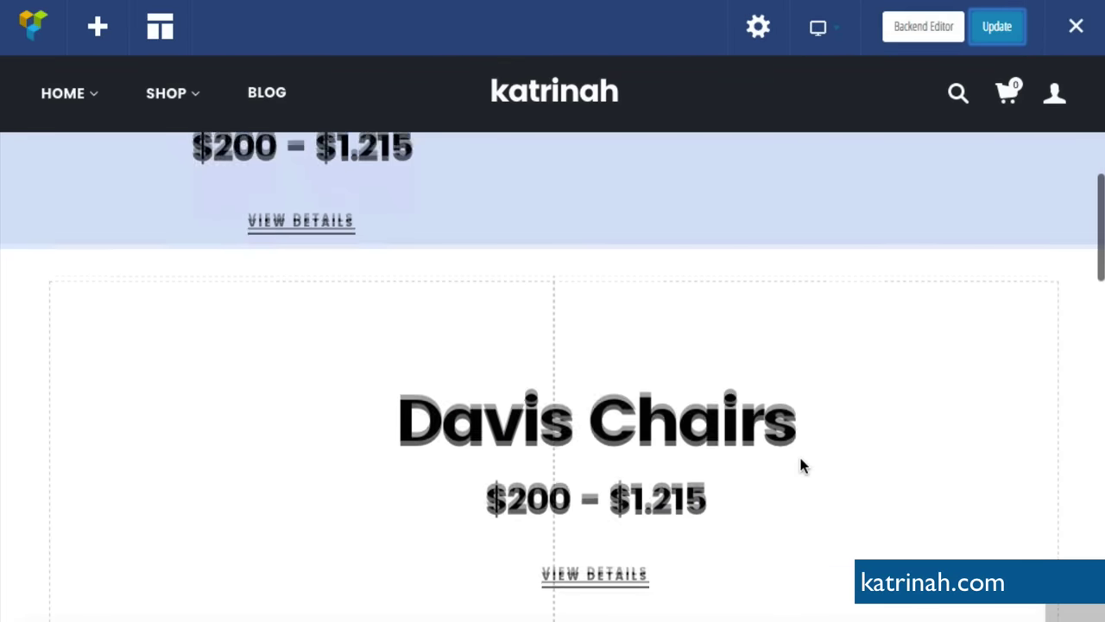
pyautogui.scroll(-2, 800, 451)
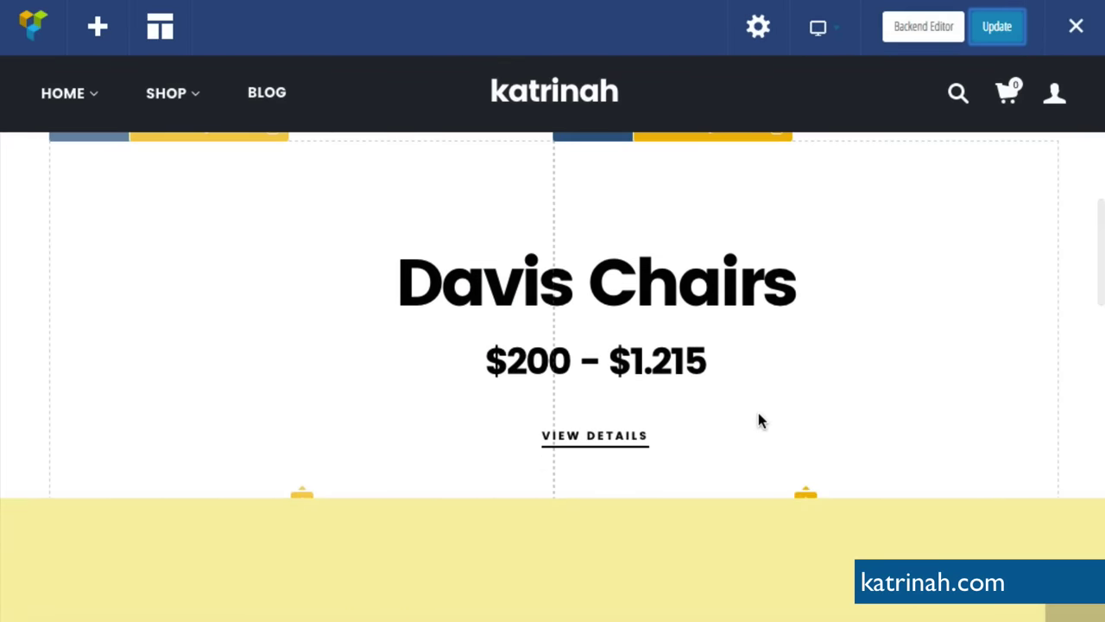
pyautogui.scroll(-4, 760, 420)
pyautogui.scroll(-10, 760, 416)
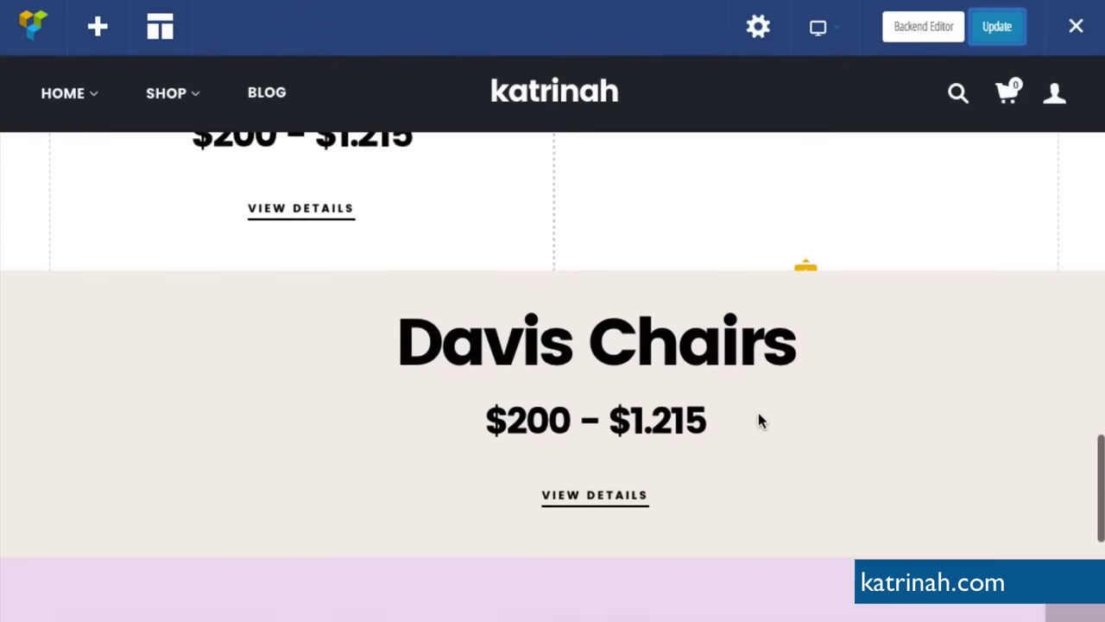
pyautogui.scroll(-1, 757, 421)
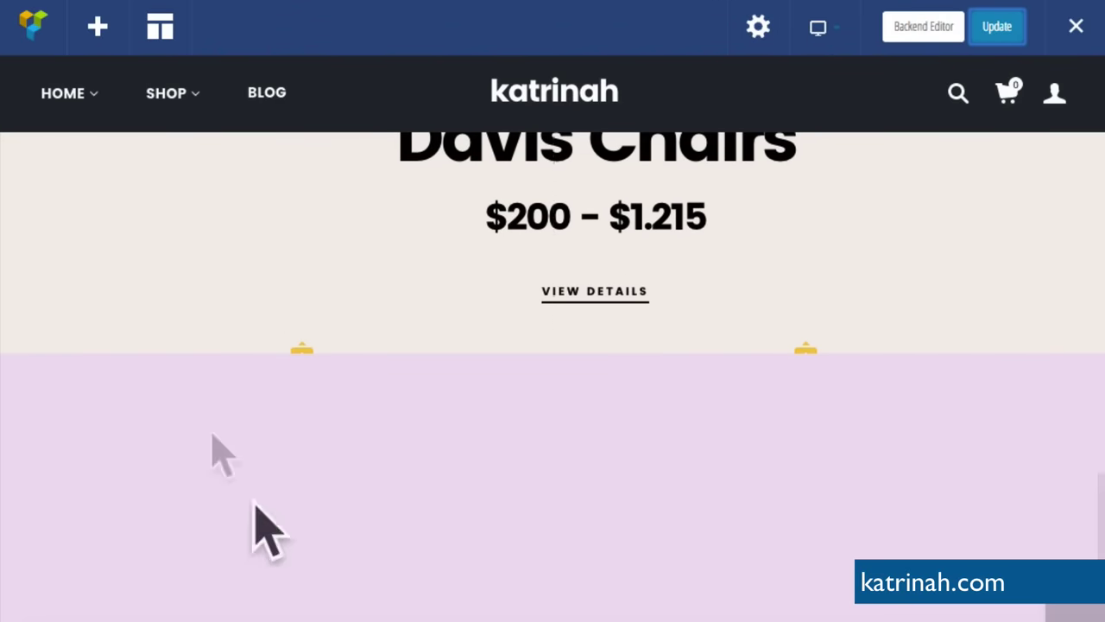
pyautogui.scroll(-5, 662, 506)
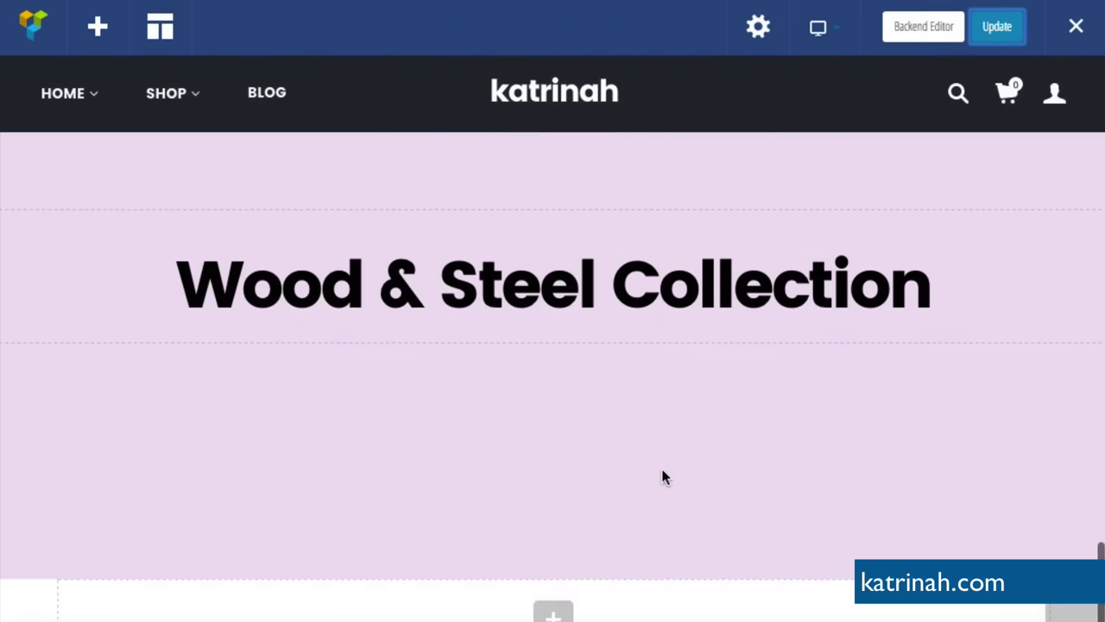
pyautogui.scroll(10, 662, 476)
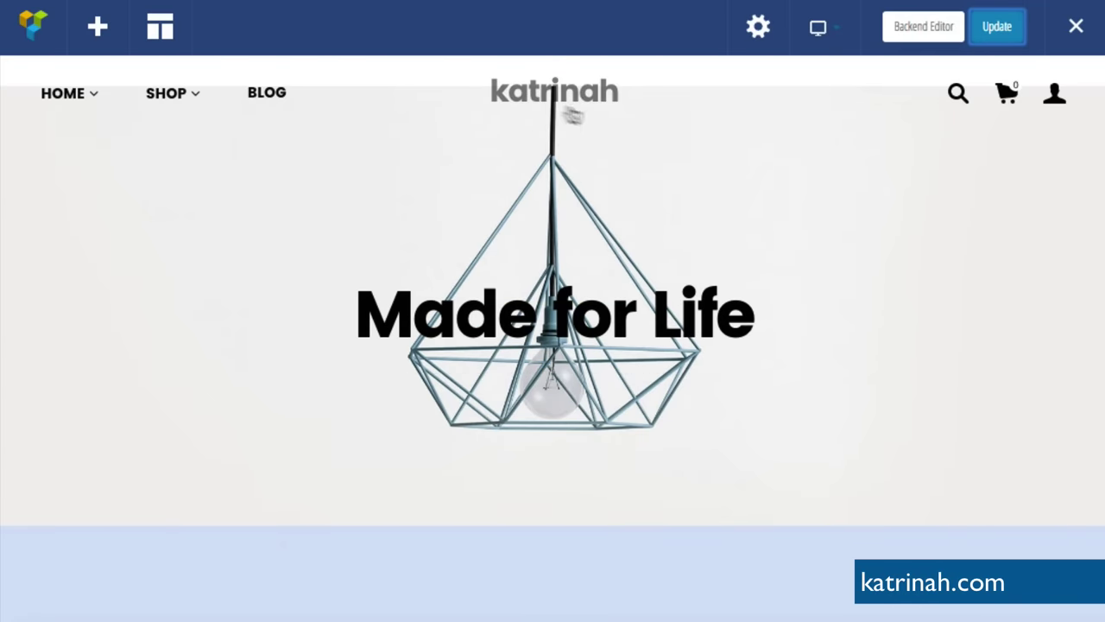
# - Leave the editor for the site's home page, reopen Home V2 – Featured Products and check its banner and first product sections
pyautogui.click(559, 90)
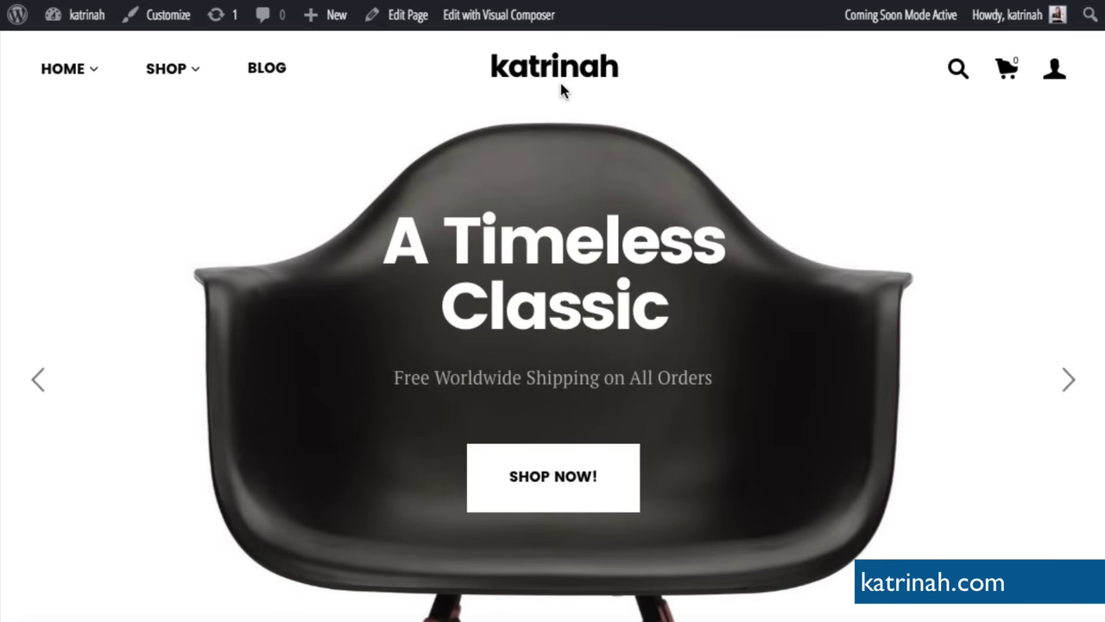
pyautogui.moveTo(74, 79)
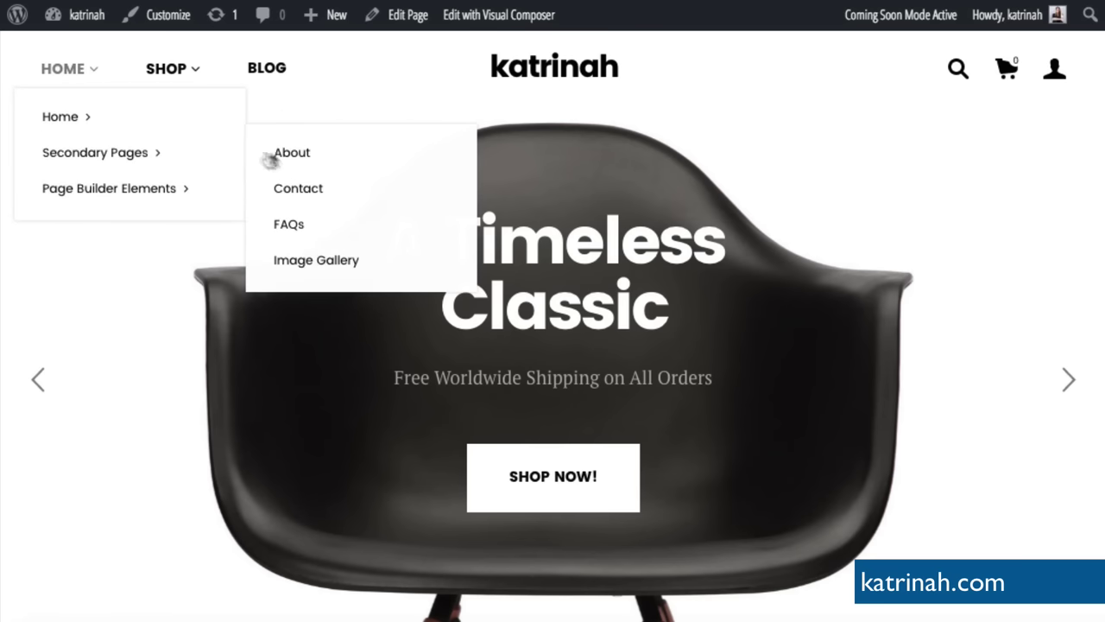
pyautogui.moveTo(133, 123)
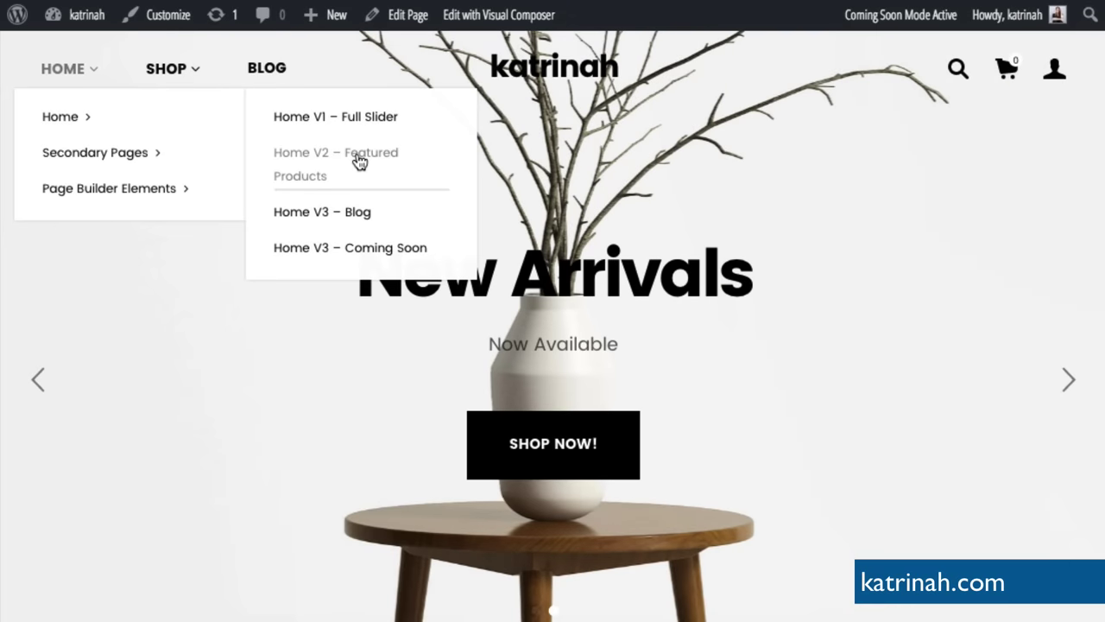
pyautogui.click(359, 162)
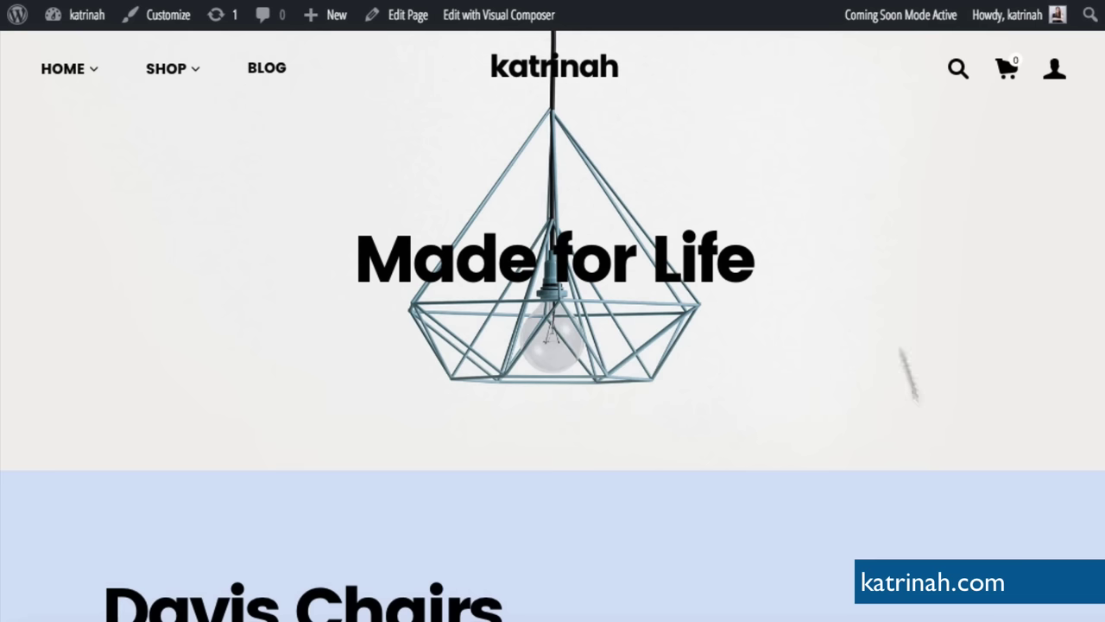
pyautogui.scroll(-2, 784, 411)
pyautogui.scroll(-6, 785, 412)
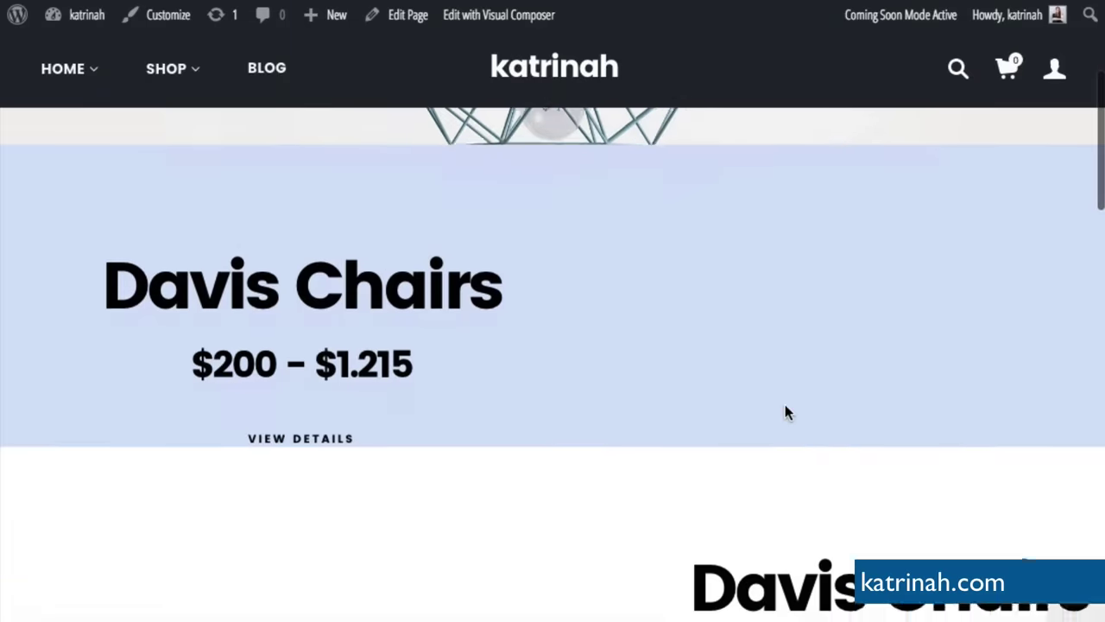
# - Open the theme customizer from the site's administration dashboard
pyautogui.scroll(-10, 785, 412)
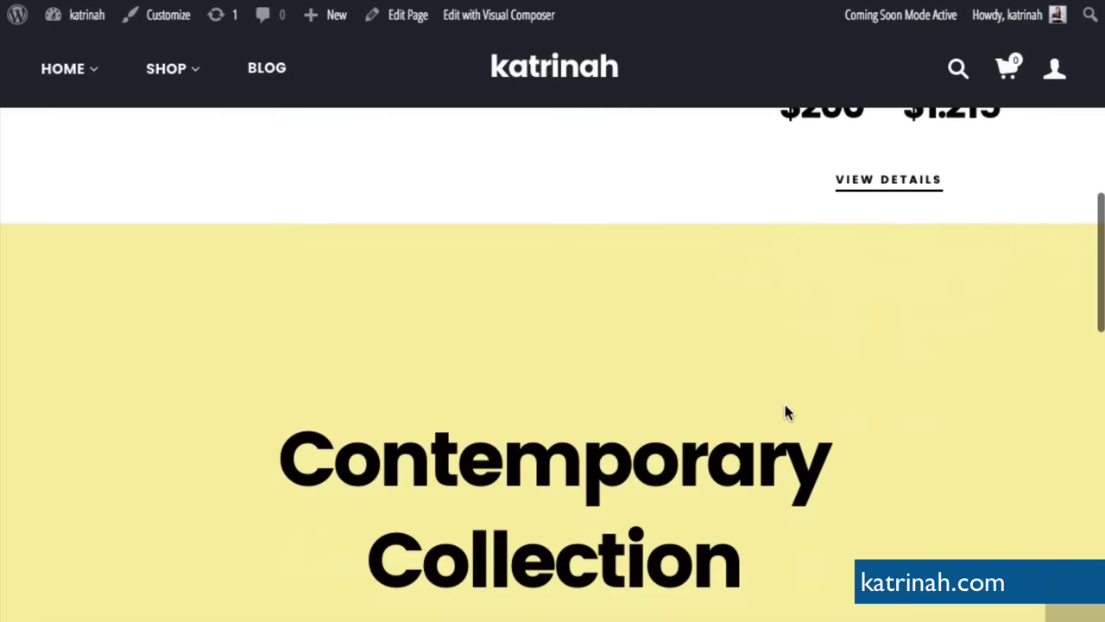
pyautogui.scroll(-10, 784, 412)
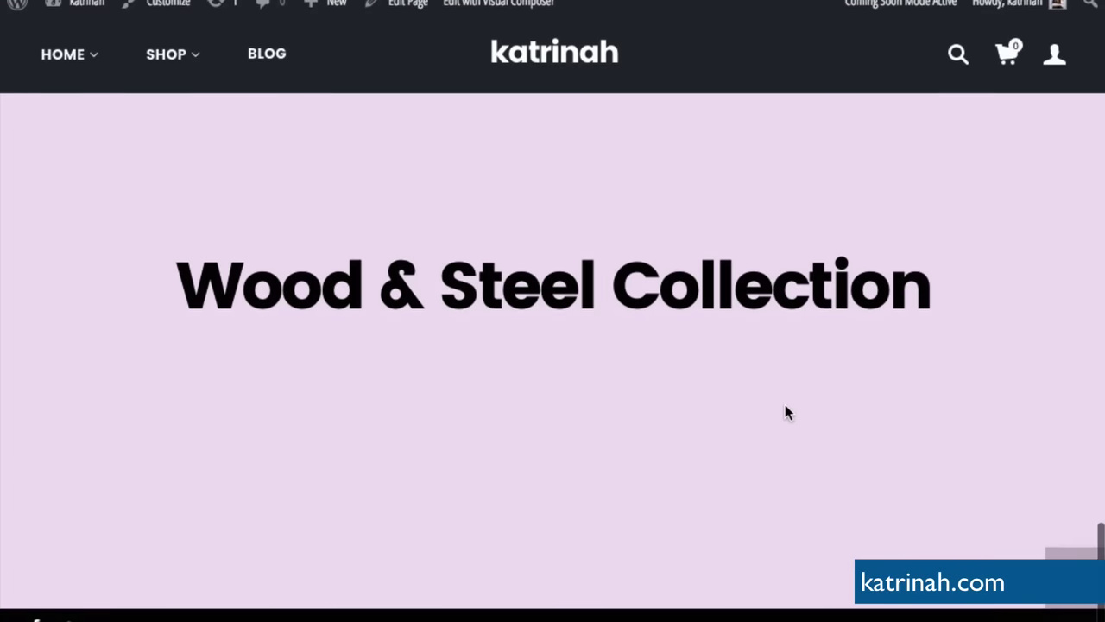
pyautogui.scroll(7, 785, 412)
pyautogui.scroll(10, 785, 405)
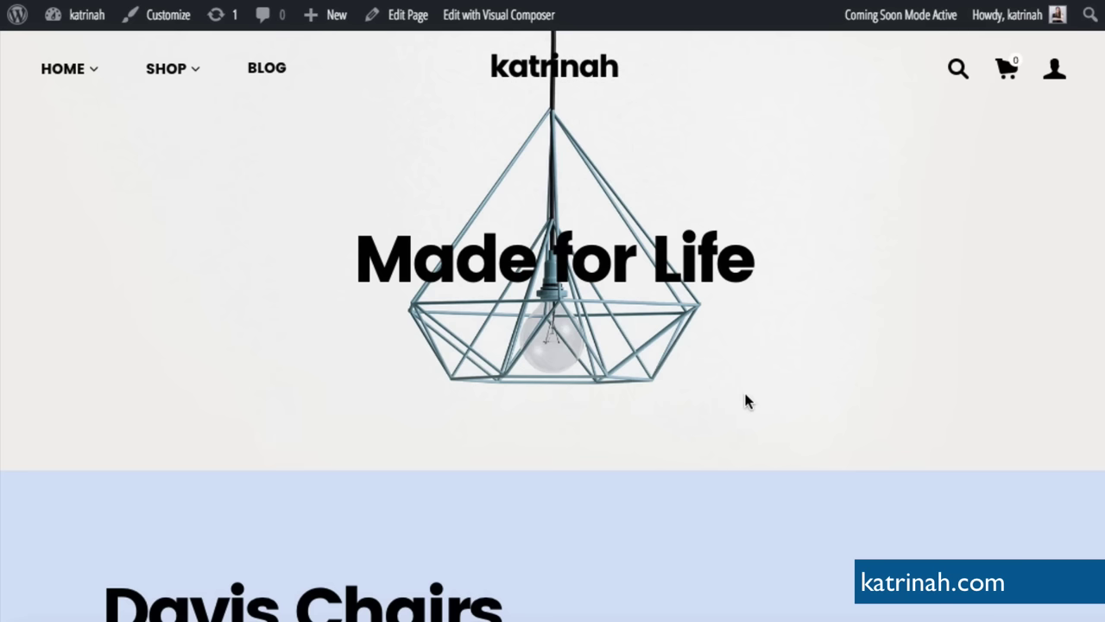
pyautogui.moveTo(71, 17)
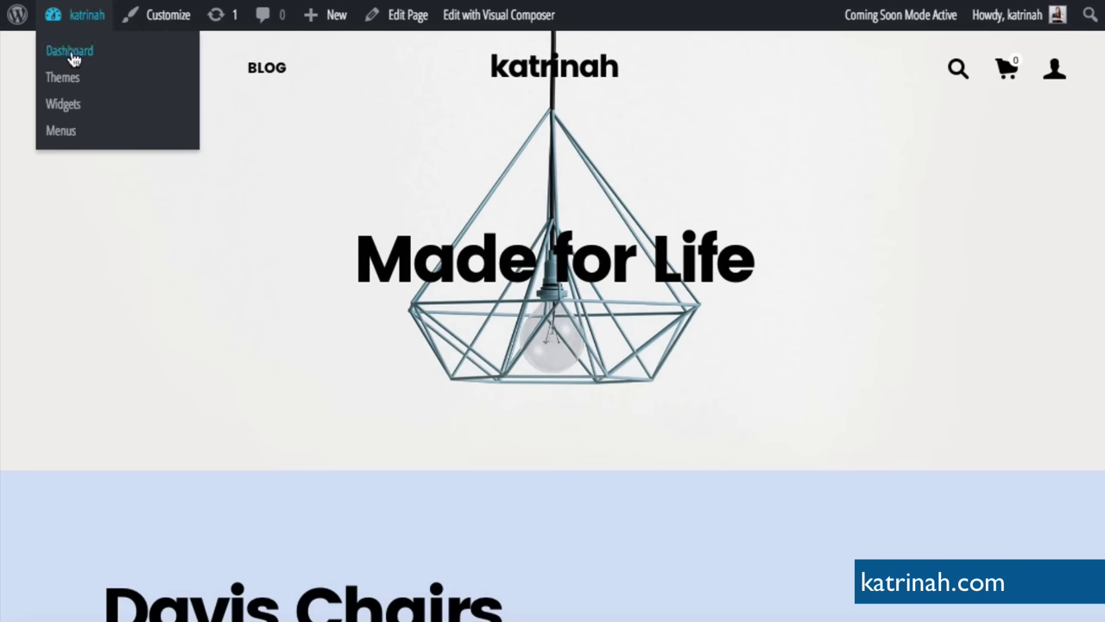
pyautogui.click(73, 53)
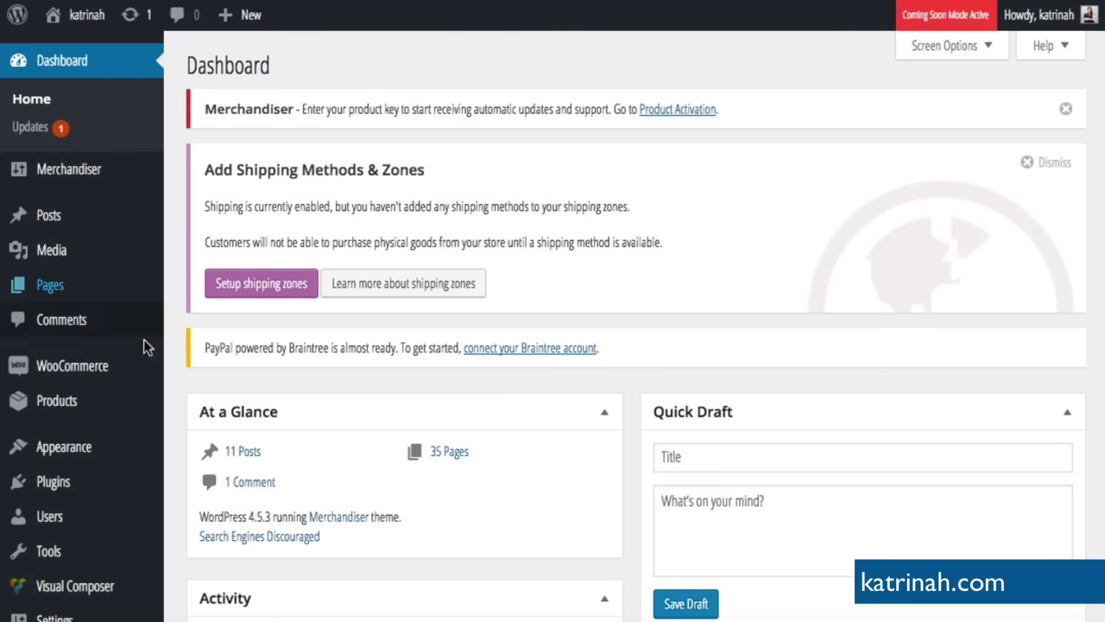
pyautogui.scroll(-3, 159, 346)
pyautogui.moveTo(46, 389)
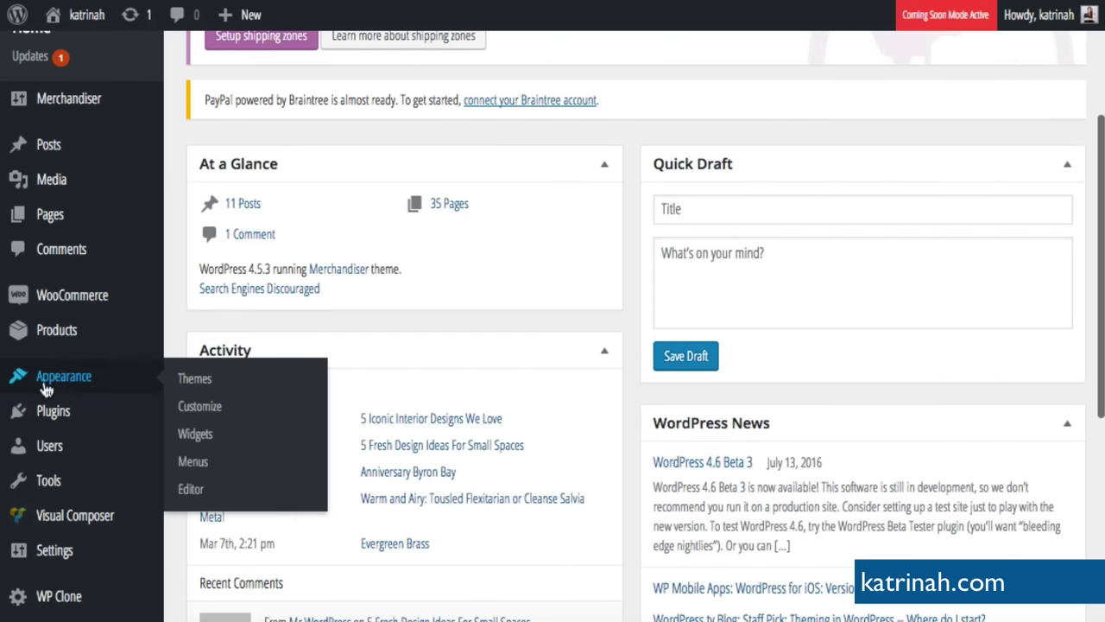
pyautogui.click(199, 409)
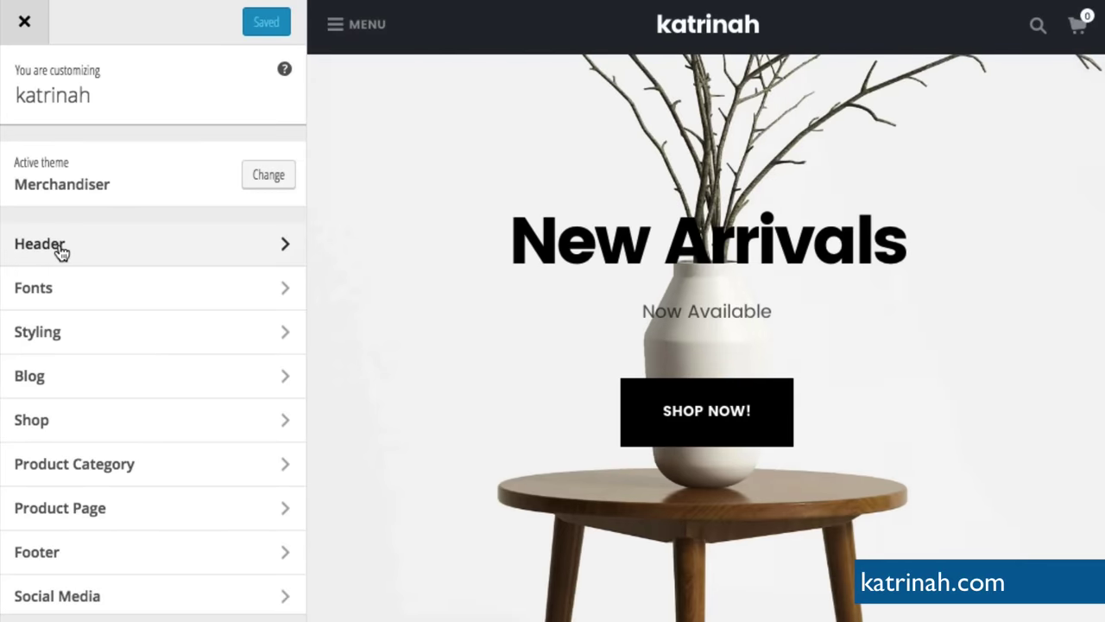
# - Set the header background color to #8184a5 and the header font size to 16 in the header styles
pyautogui.click(60, 251)
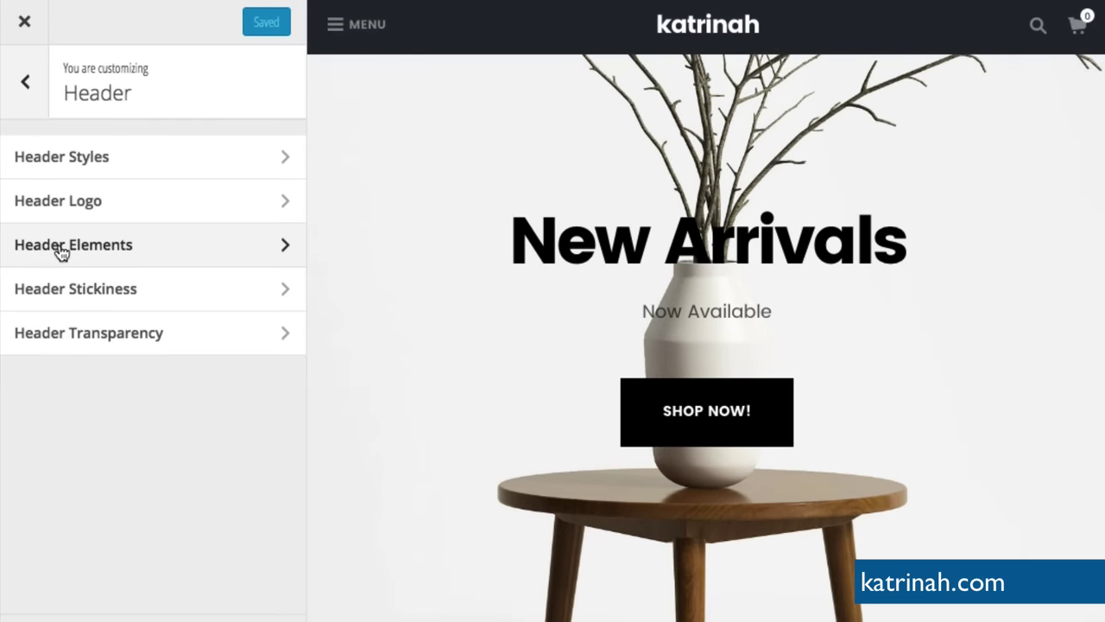
pyautogui.click(99, 164)
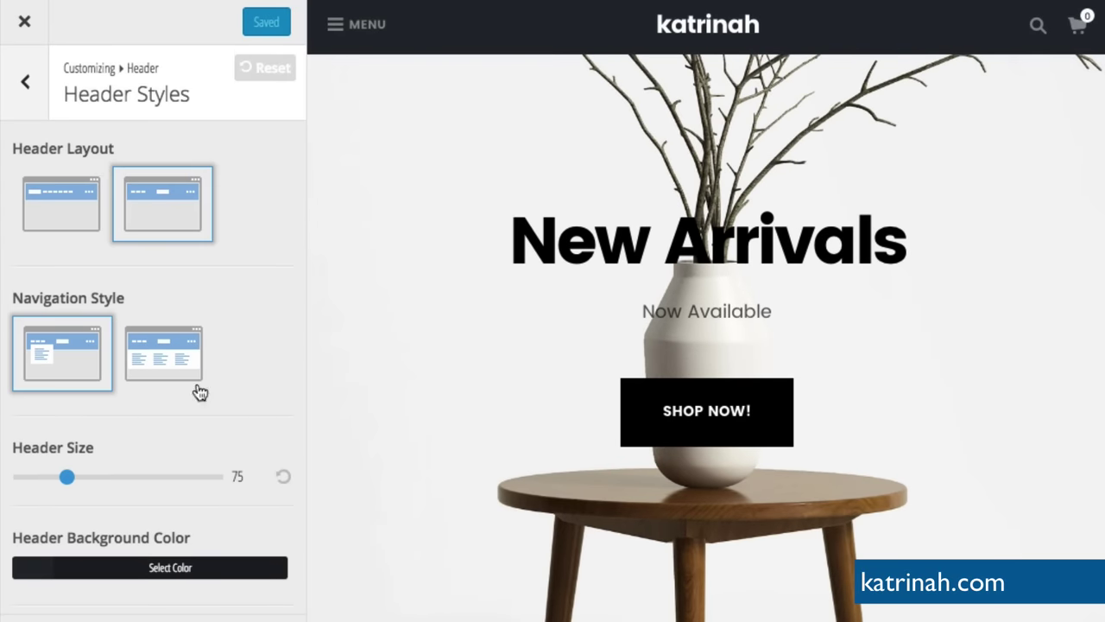
pyautogui.scroll(-2, 199, 393)
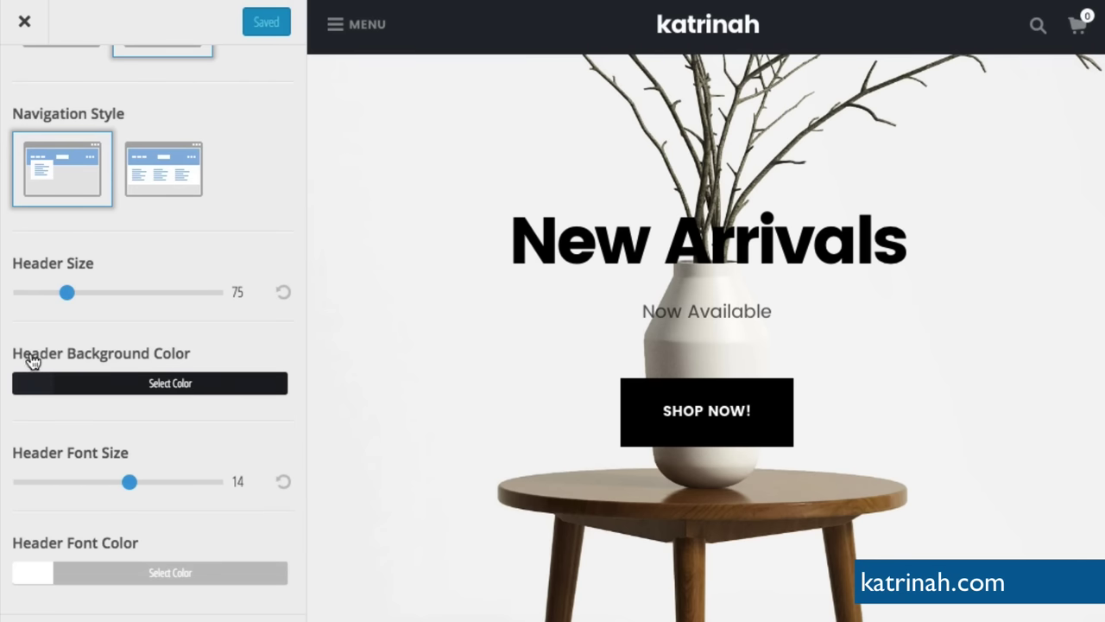
pyautogui.click(152, 386)
pyautogui.click(145, 514)
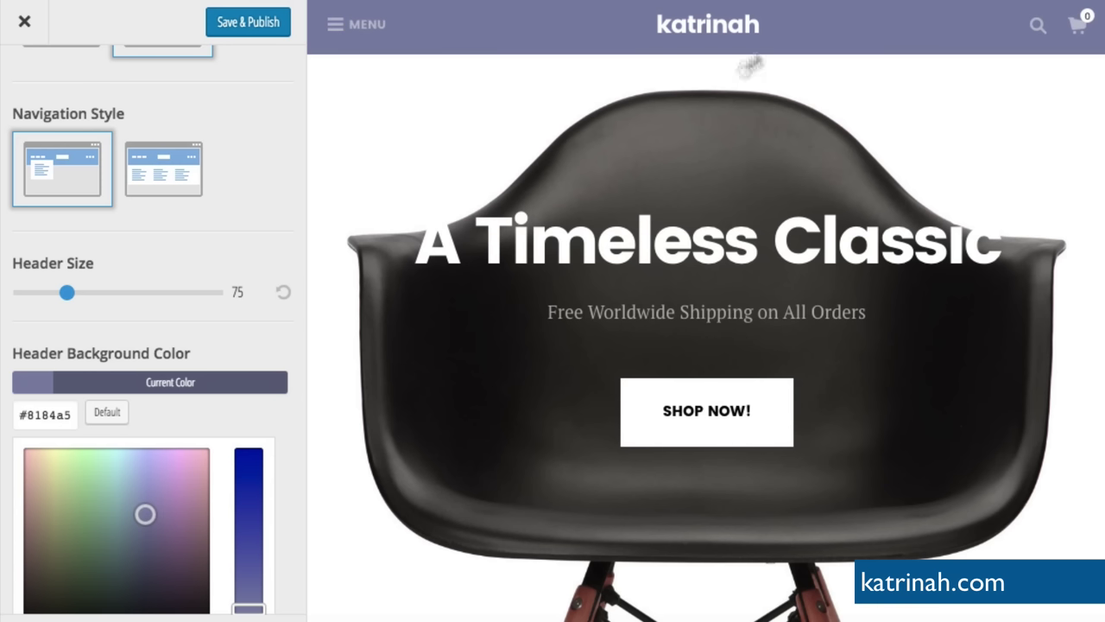
pyautogui.scroll(-3, 254, 301)
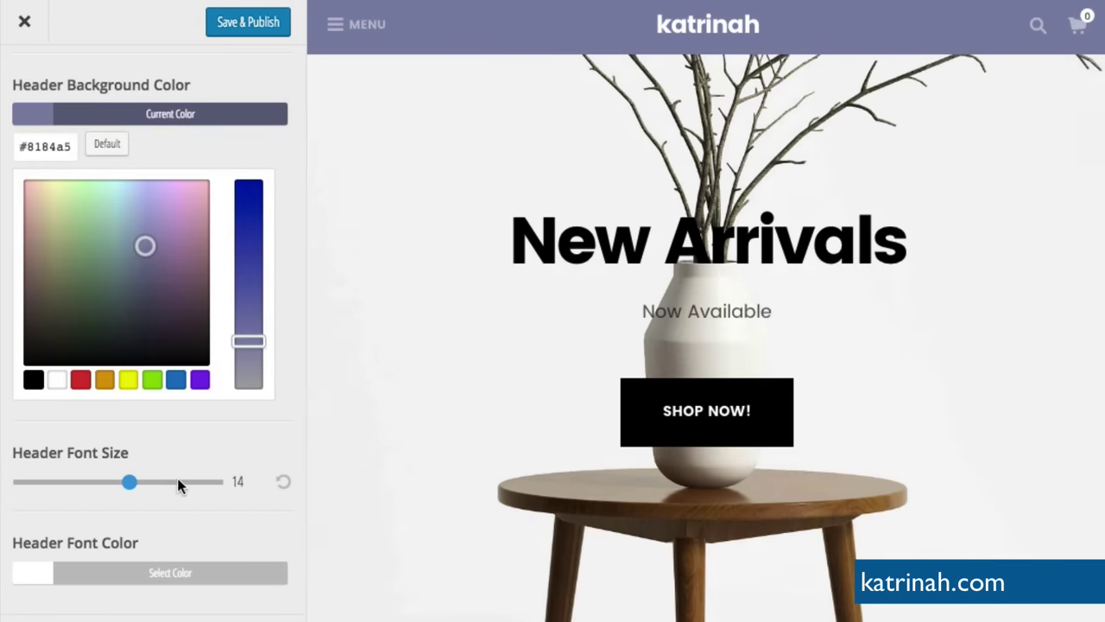
pyautogui.click(176, 481)
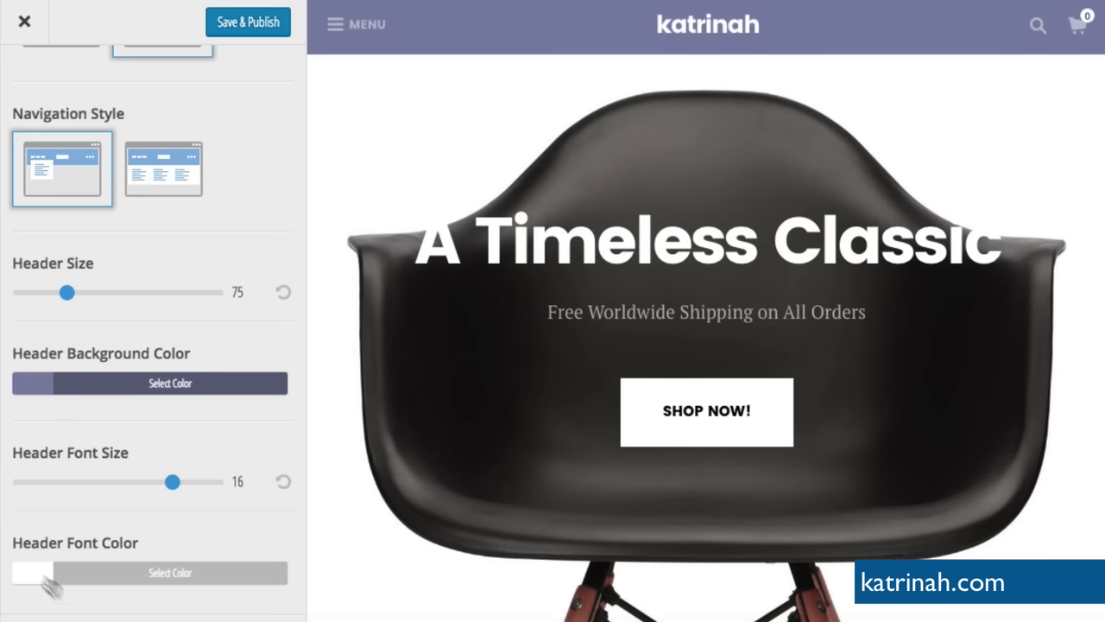
# - Reset the header style changes and return to the header options
pyautogui.scroll(3, 119, 554)
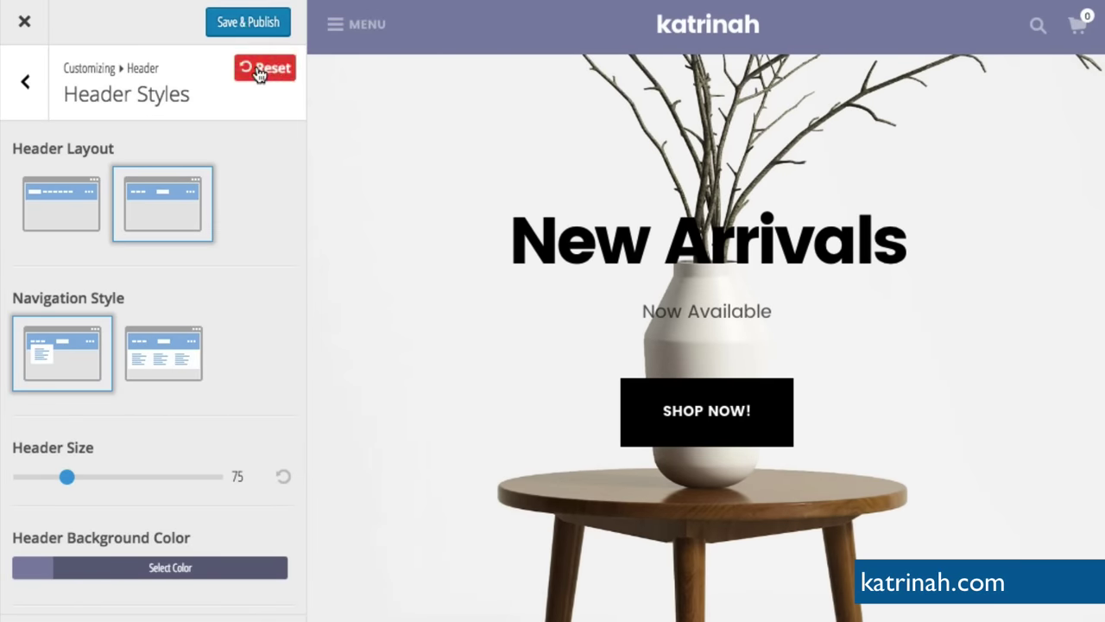
pyautogui.click(258, 75)
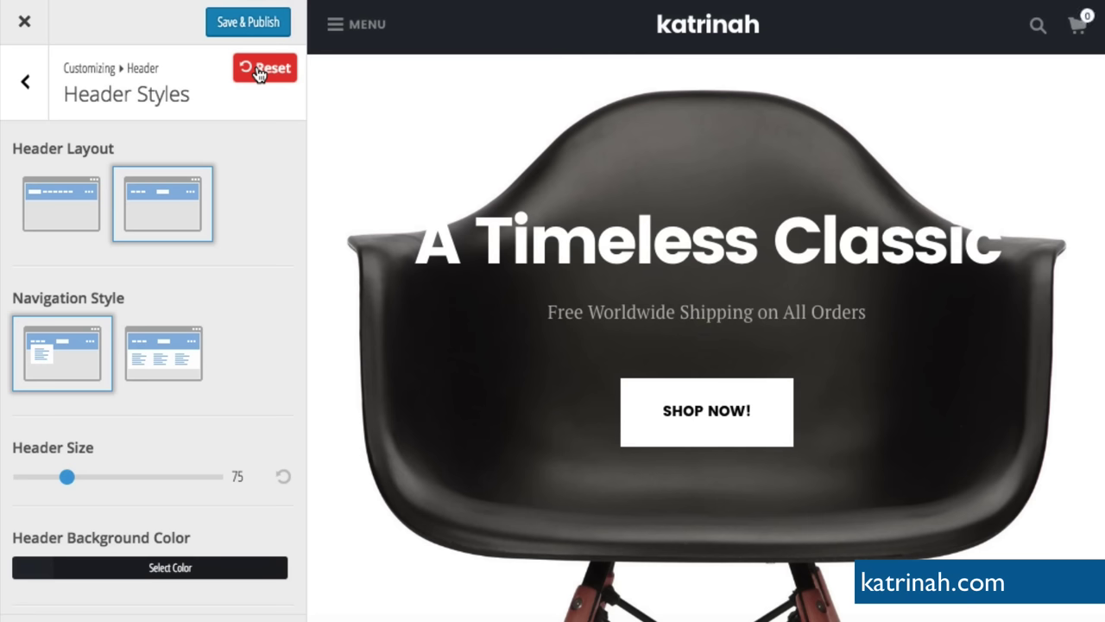
pyautogui.click(26, 81)
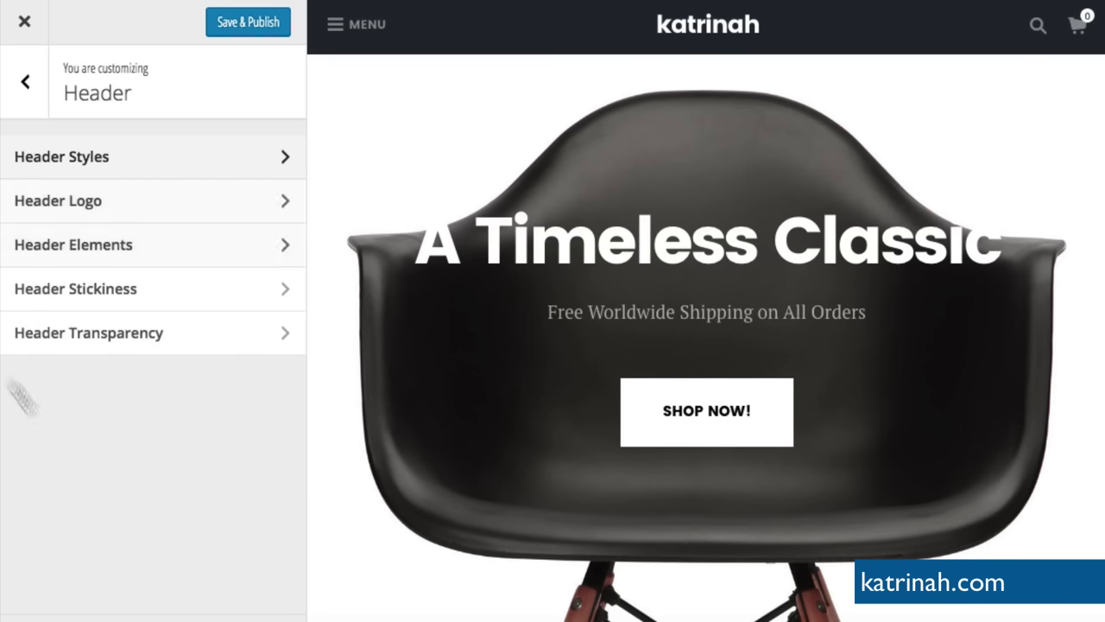
# - Examine the header logo settings, including the media library and the file upload option for the logo image
pyautogui.click(101, 208)
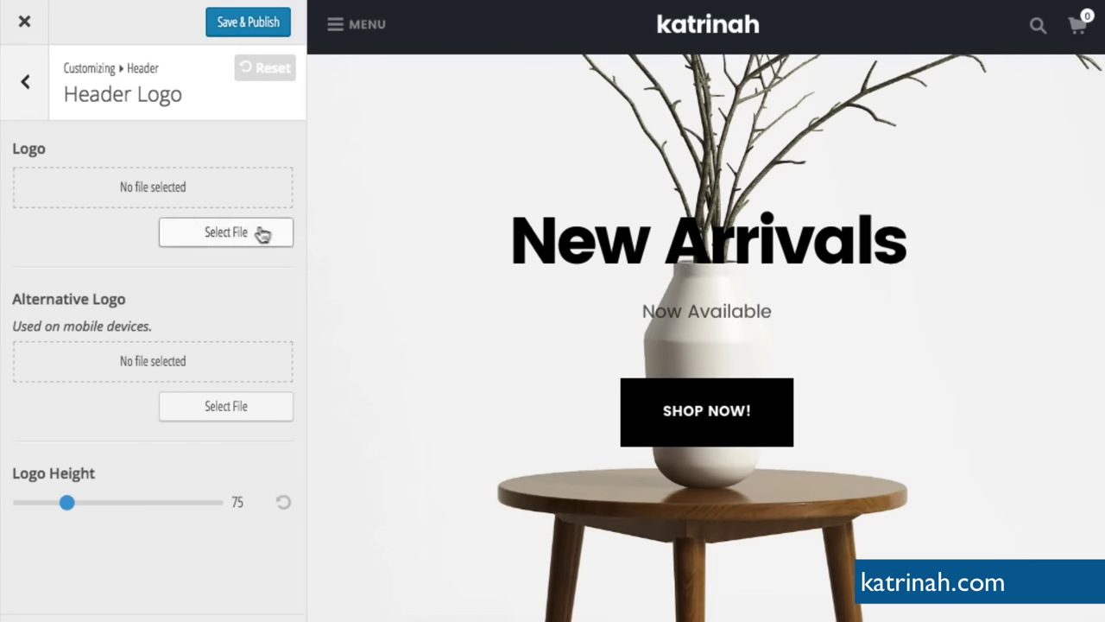
pyautogui.click(228, 238)
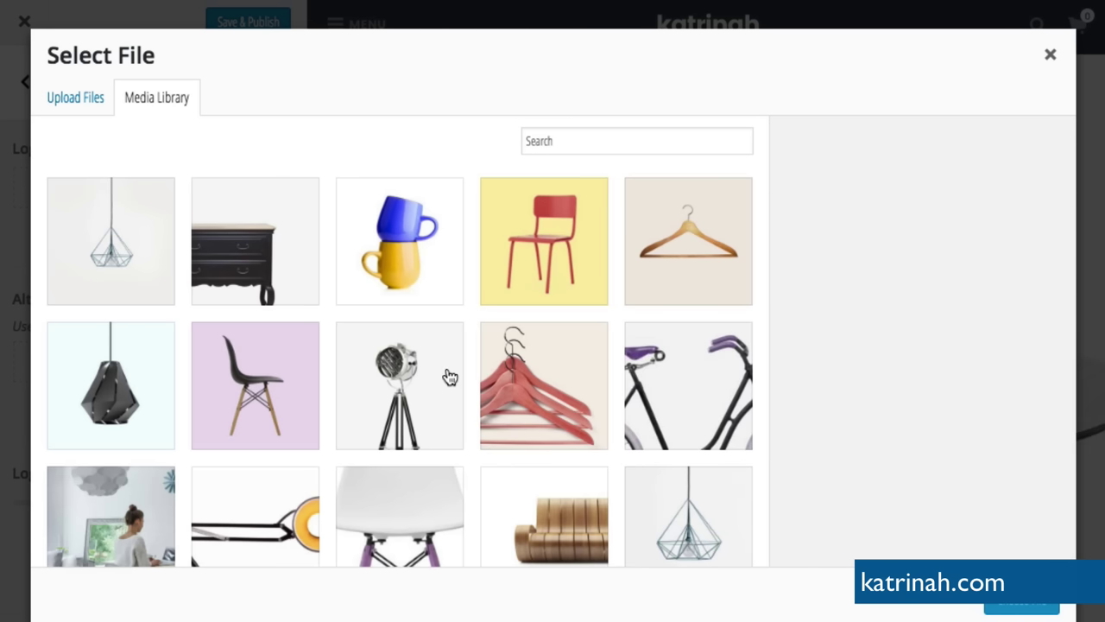
pyautogui.scroll(-1, 448, 374)
pyautogui.scroll(-10, 447, 375)
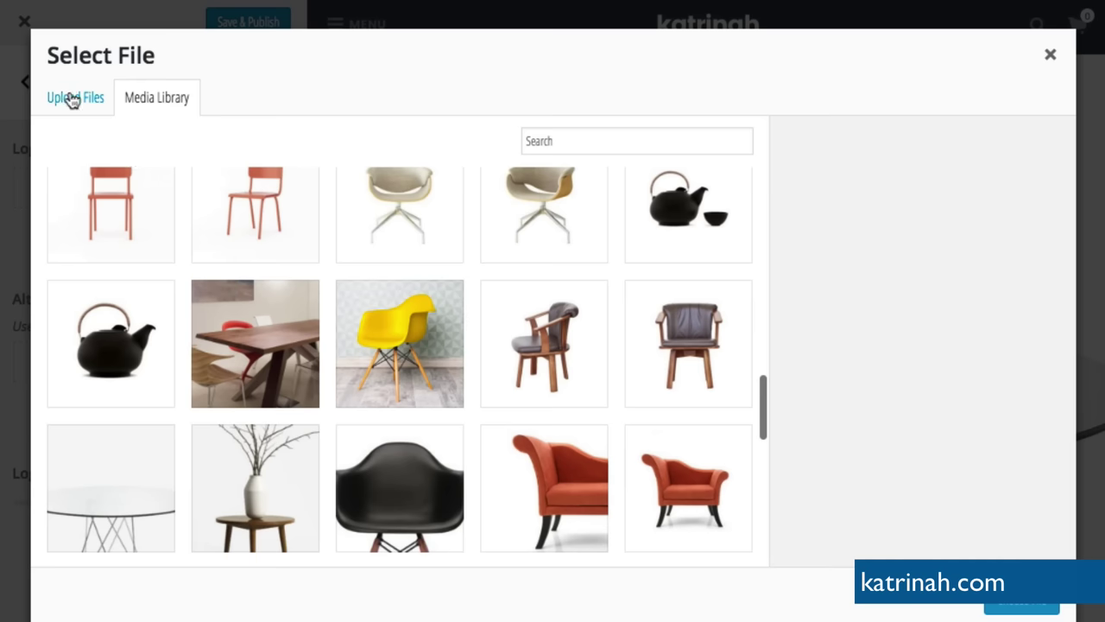
pyautogui.click(75, 102)
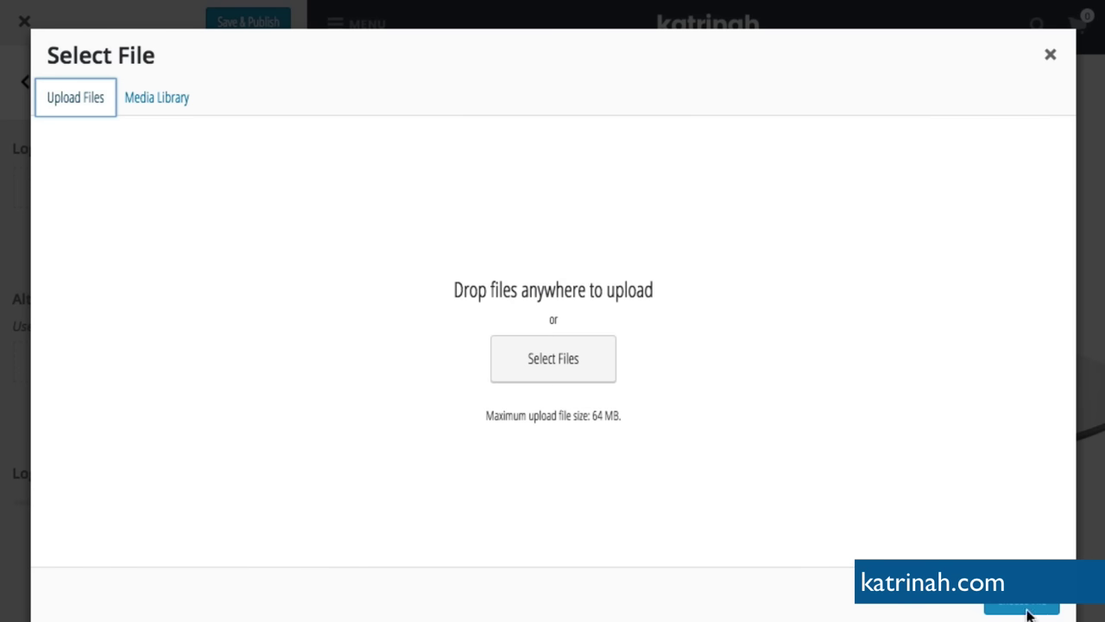
pyautogui.click(1051, 57)
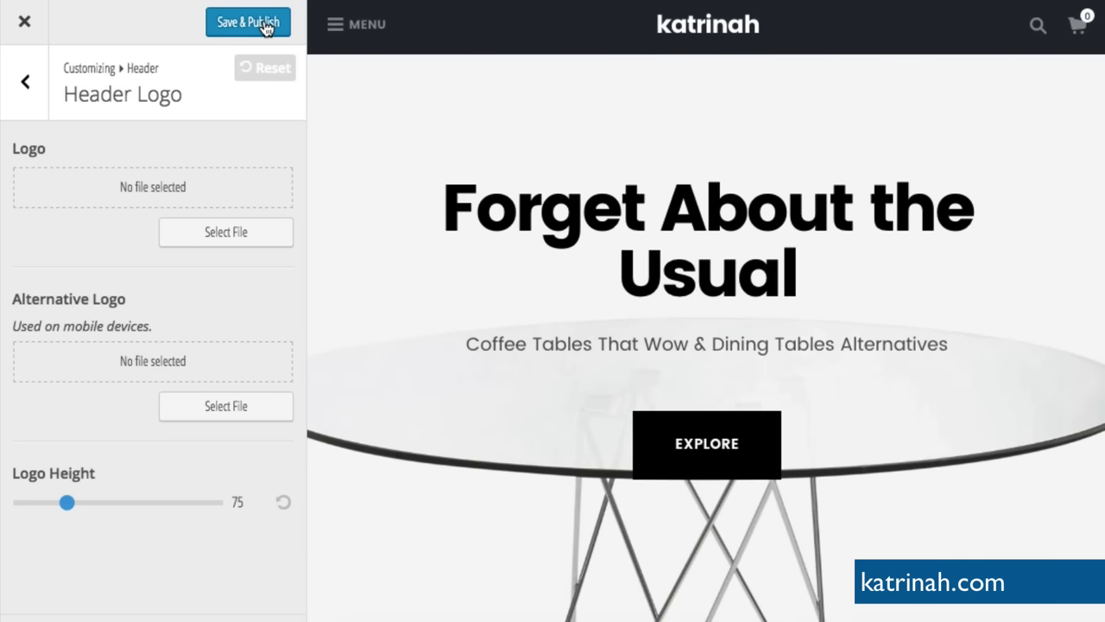
pyautogui.click(25, 83)
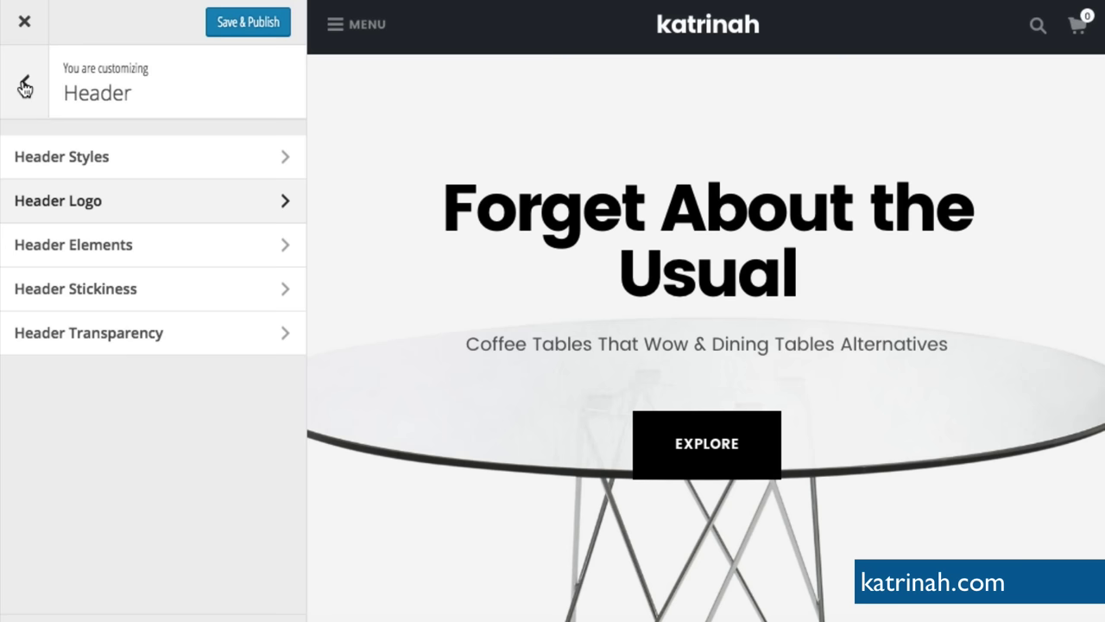
# - Examine the header element settings for the search, cart and user account icons
pyautogui.click(146, 247)
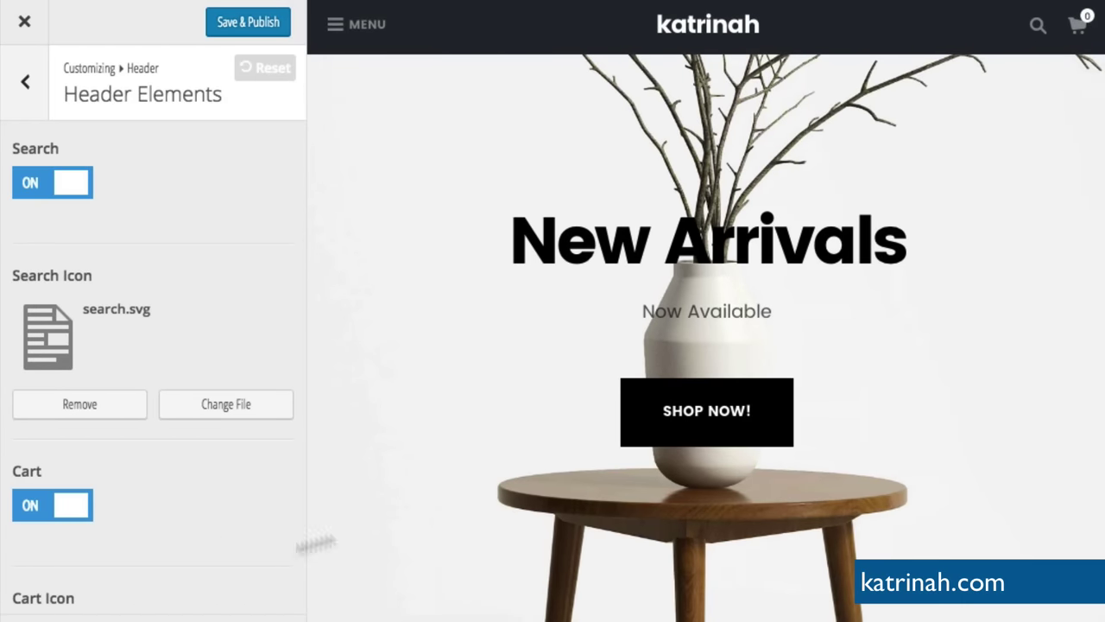
pyautogui.scroll(-3, 181, 524)
pyautogui.scroll(-5, 181, 521)
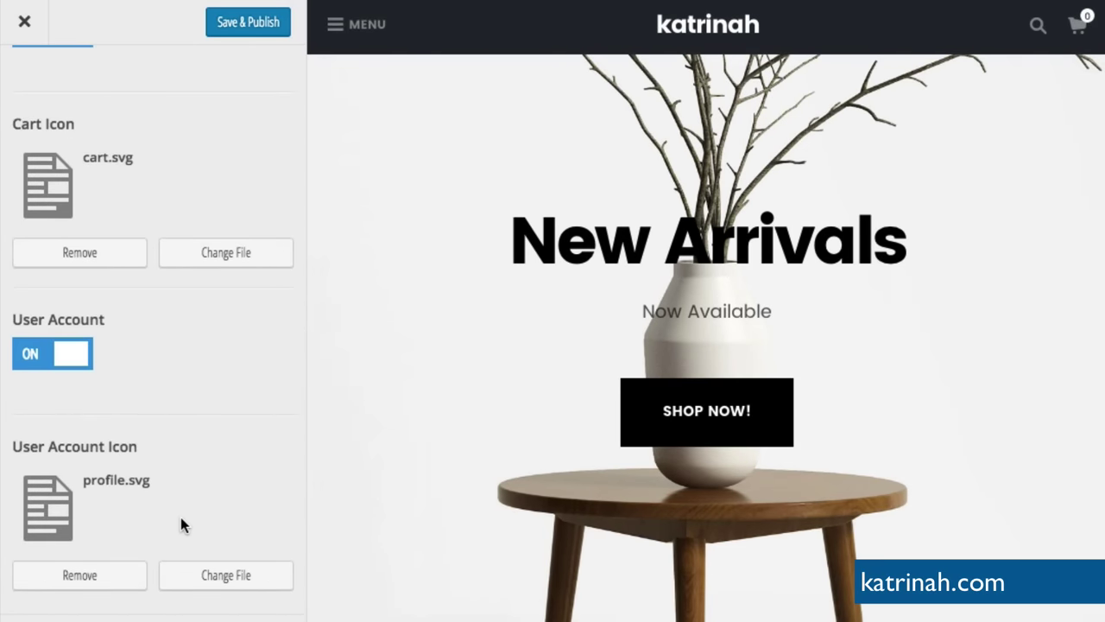
pyautogui.scroll(8, 182, 522)
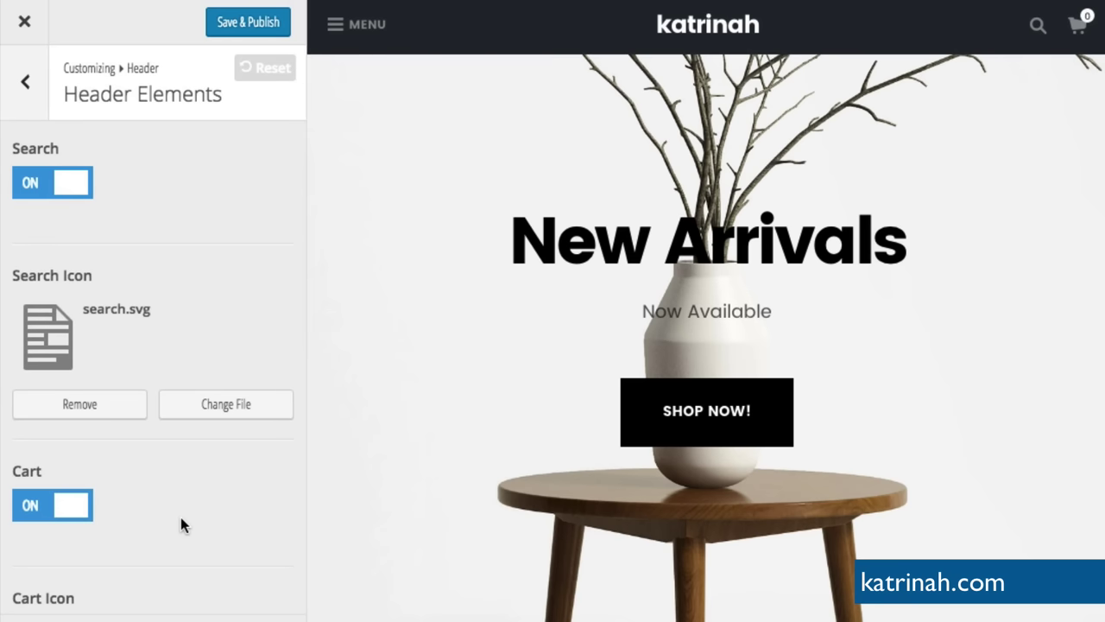
pyautogui.click(26, 85)
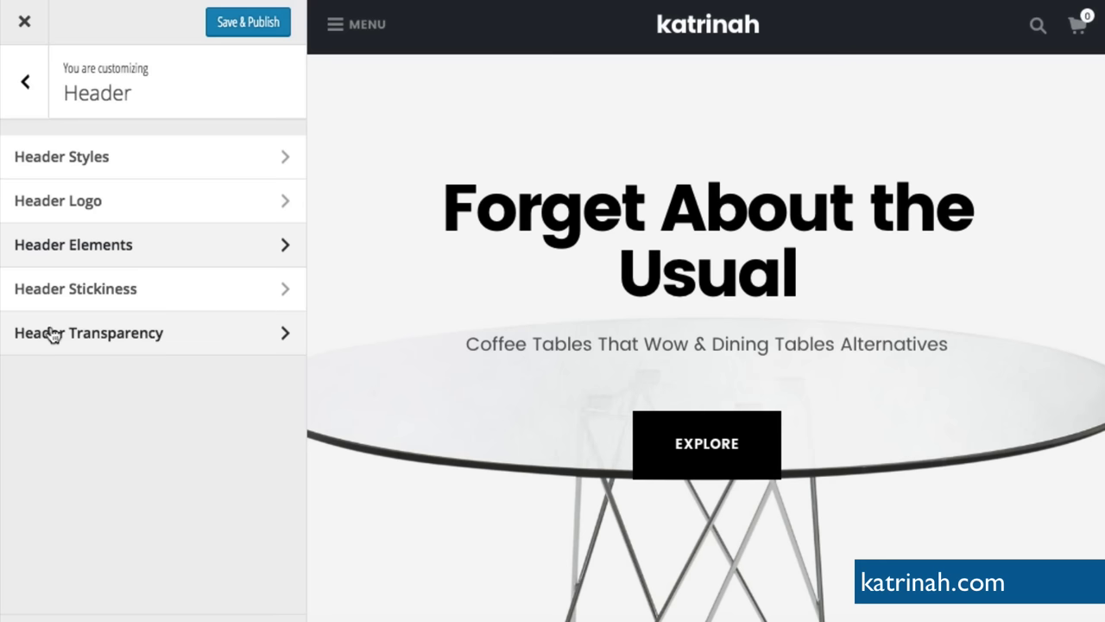
# - Examine the header transparency settings, including the light and dark color schemes and their alternative logos
pyautogui.click(148, 341)
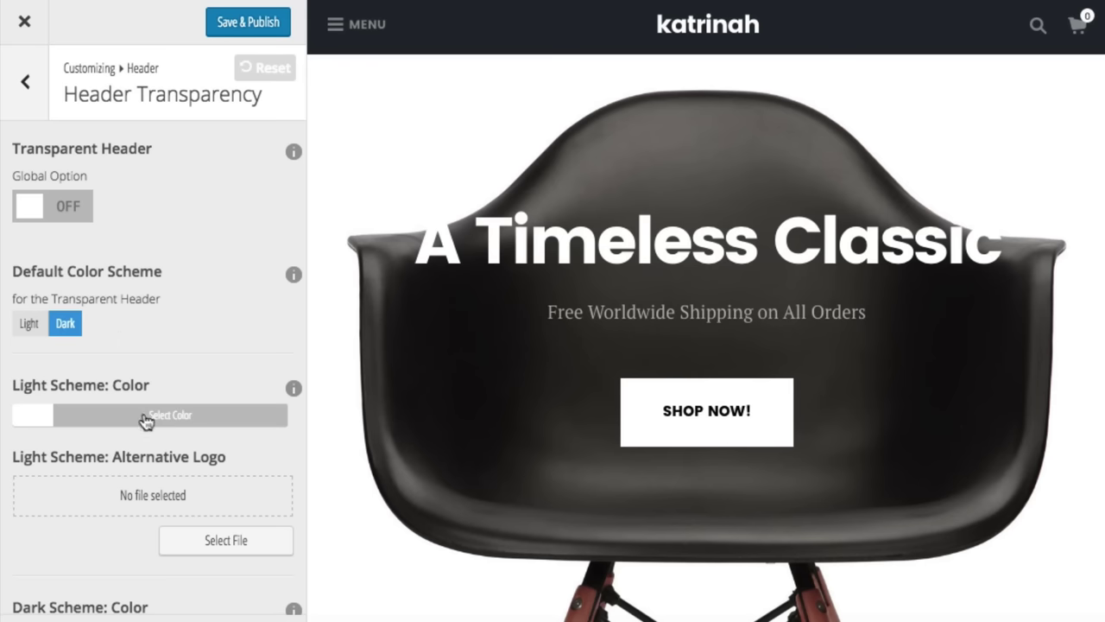
pyautogui.scroll(-3, 185, 427)
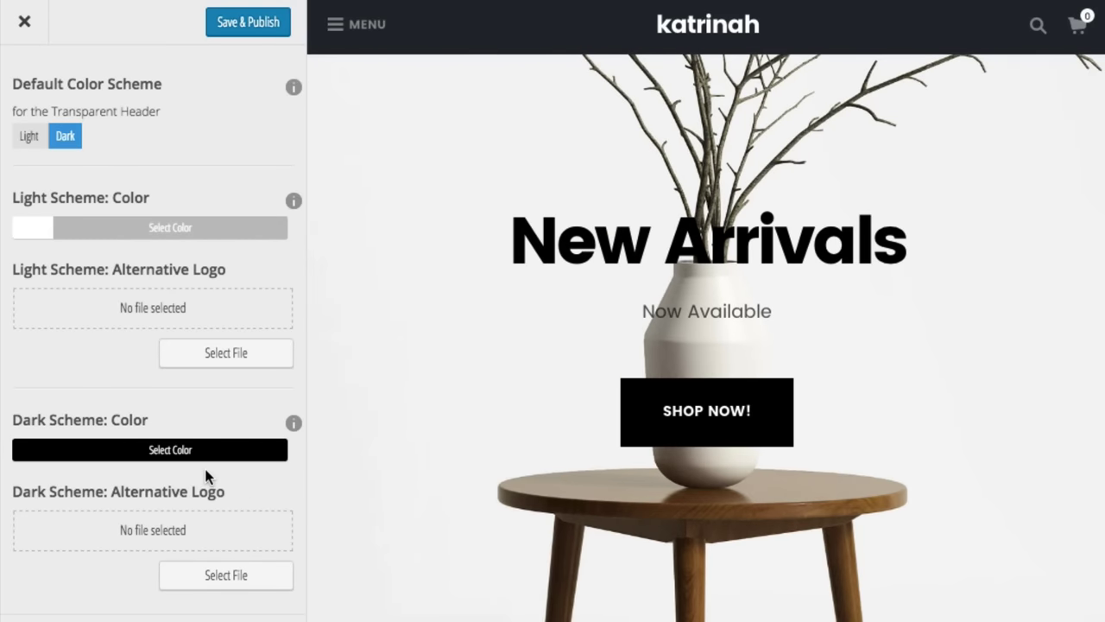
pyautogui.scroll(3, 205, 474)
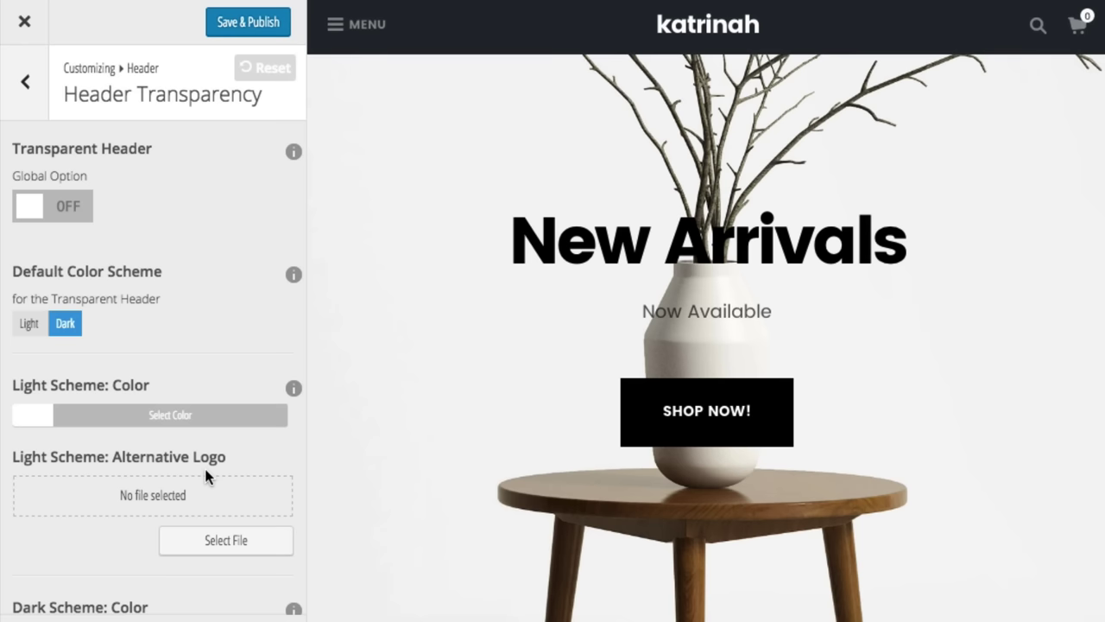
pyautogui.click(26, 86)
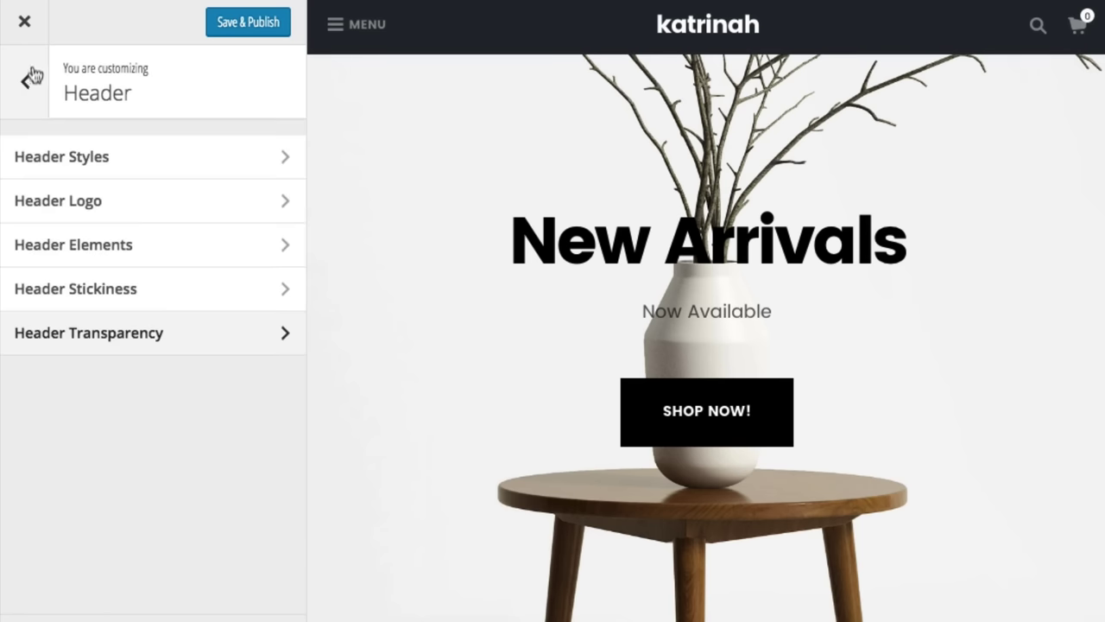
pyautogui.click(22, 88)
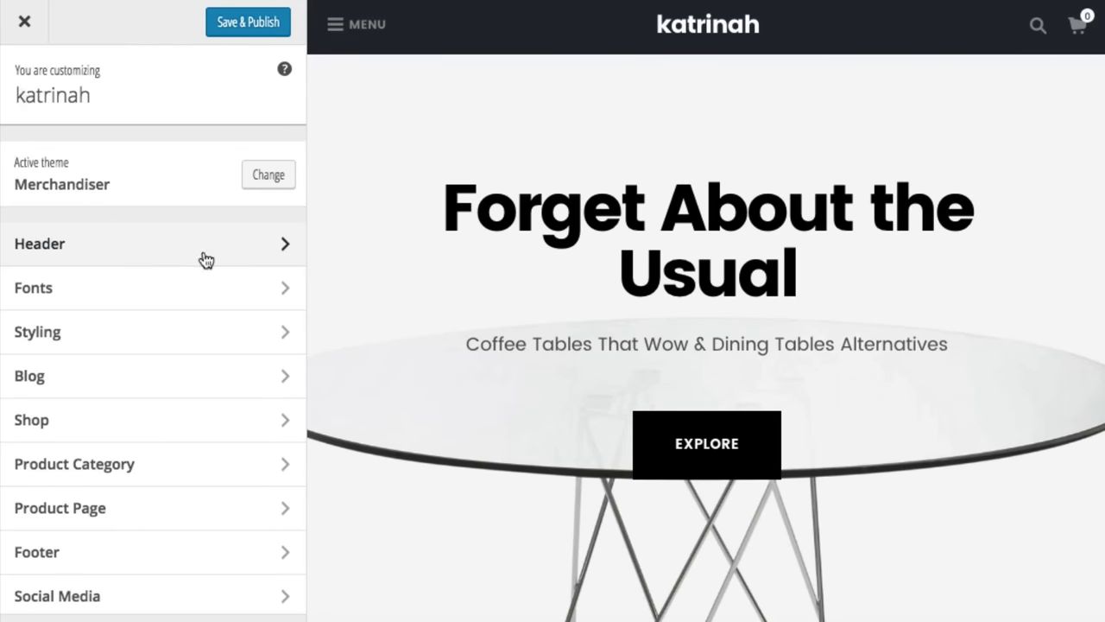
# - Set the font source to Google Webfonts, browse the available main fonts, and return to the main customizer options
pyautogui.click(64, 294)
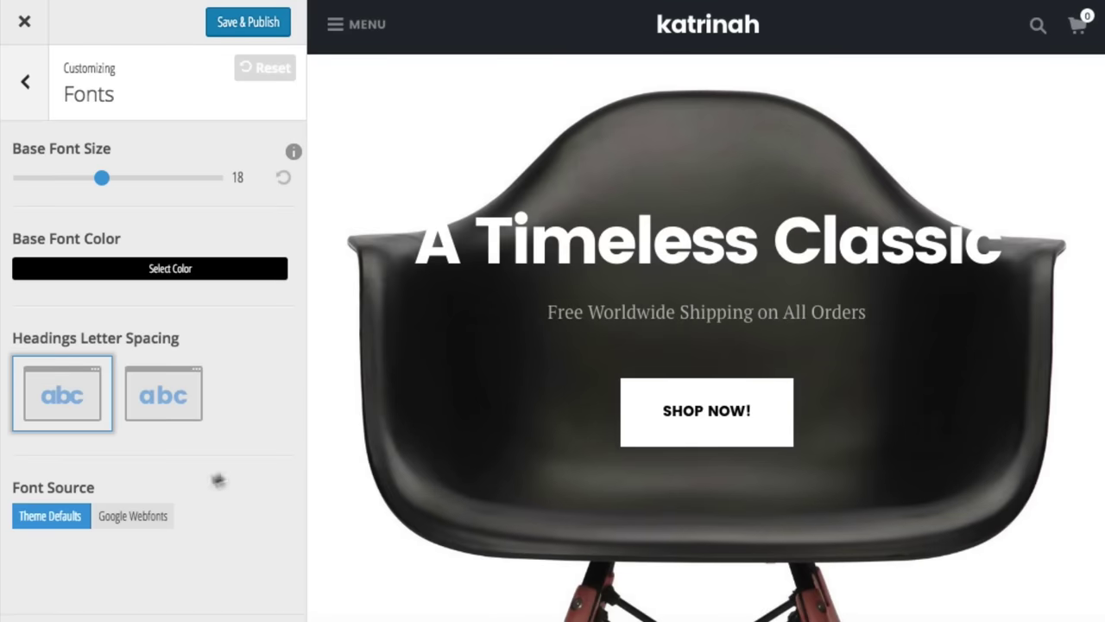
pyautogui.click(154, 516)
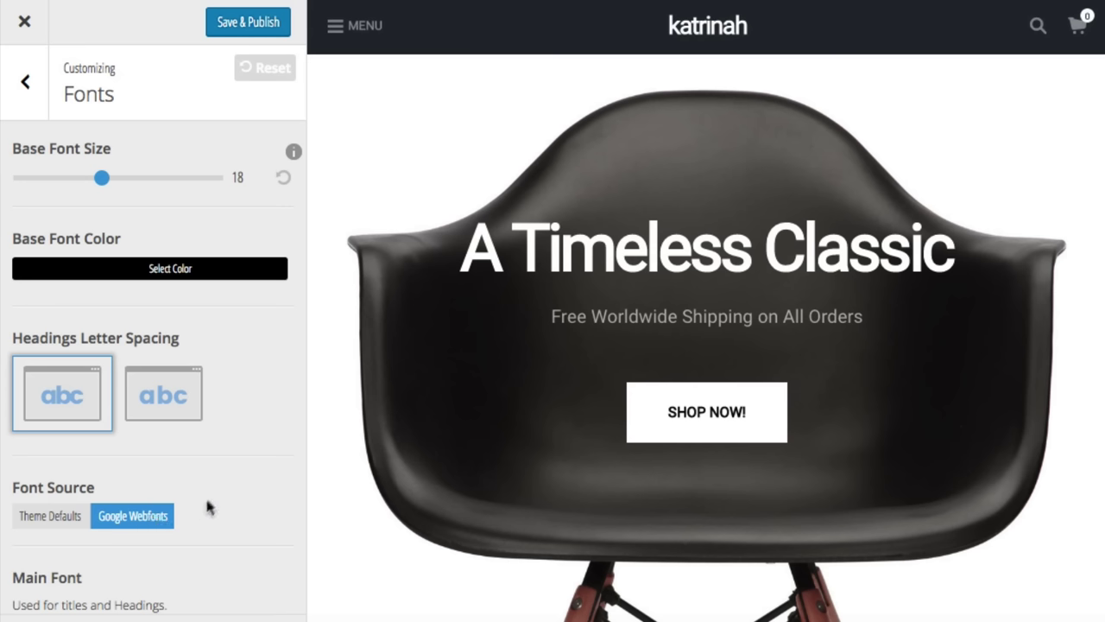
pyautogui.scroll(-4, 219, 474)
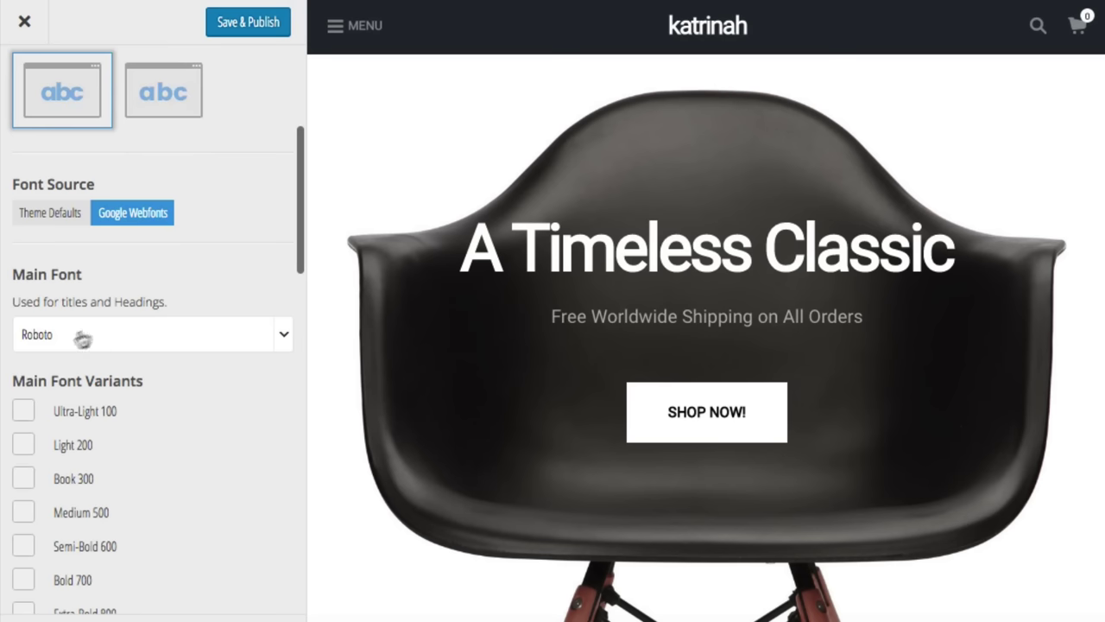
pyautogui.click(54, 338)
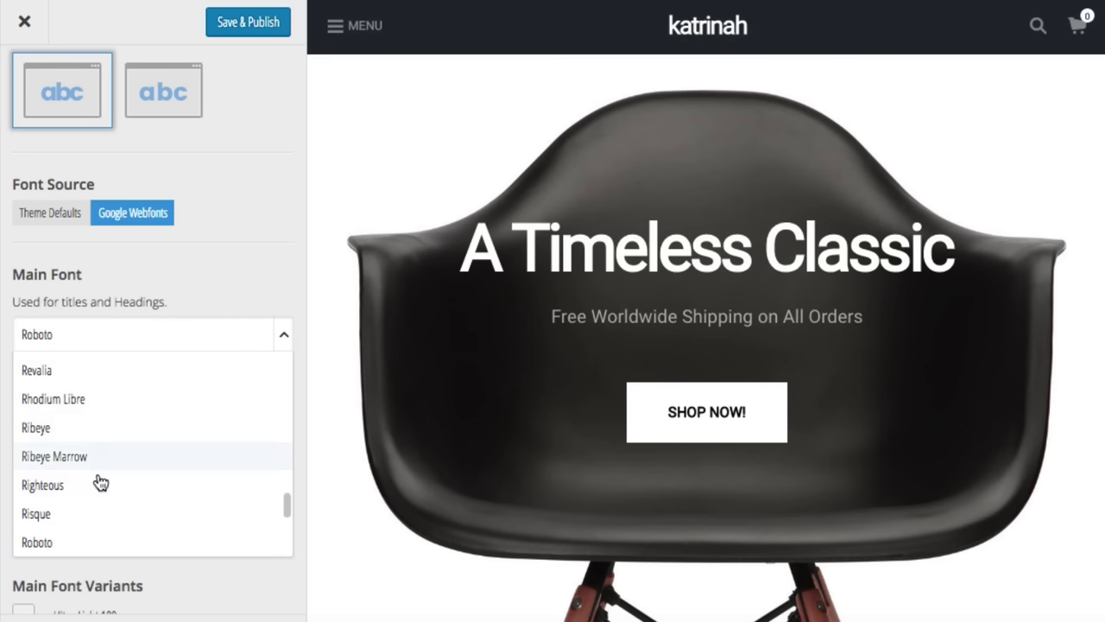
pyautogui.scroll(-10, 100, 482)
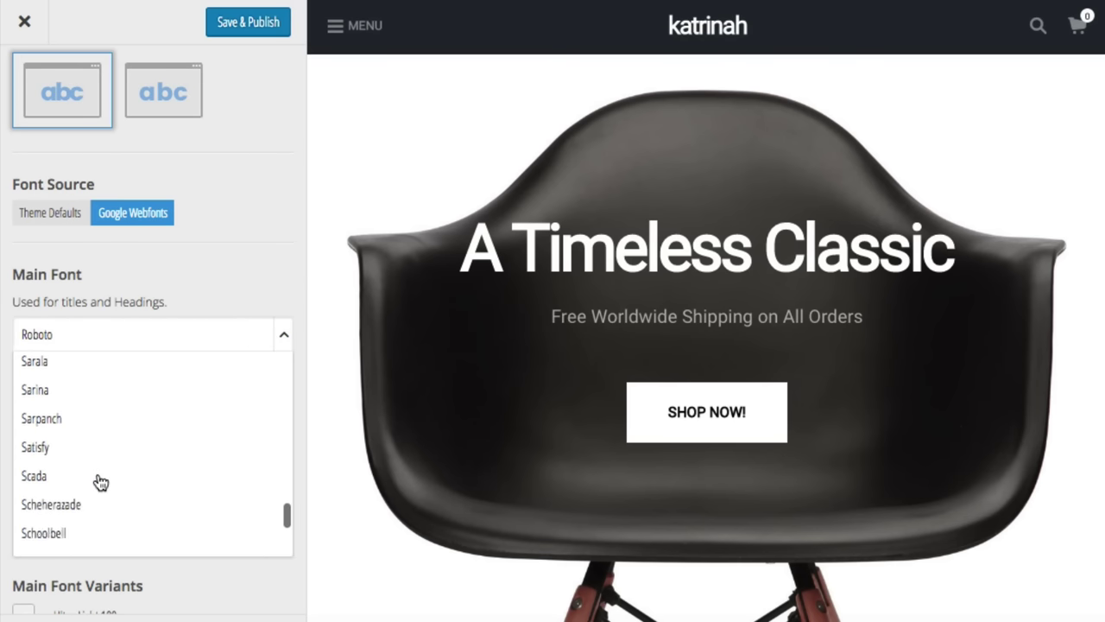
pyautogui.scroll(15, 100, 482)
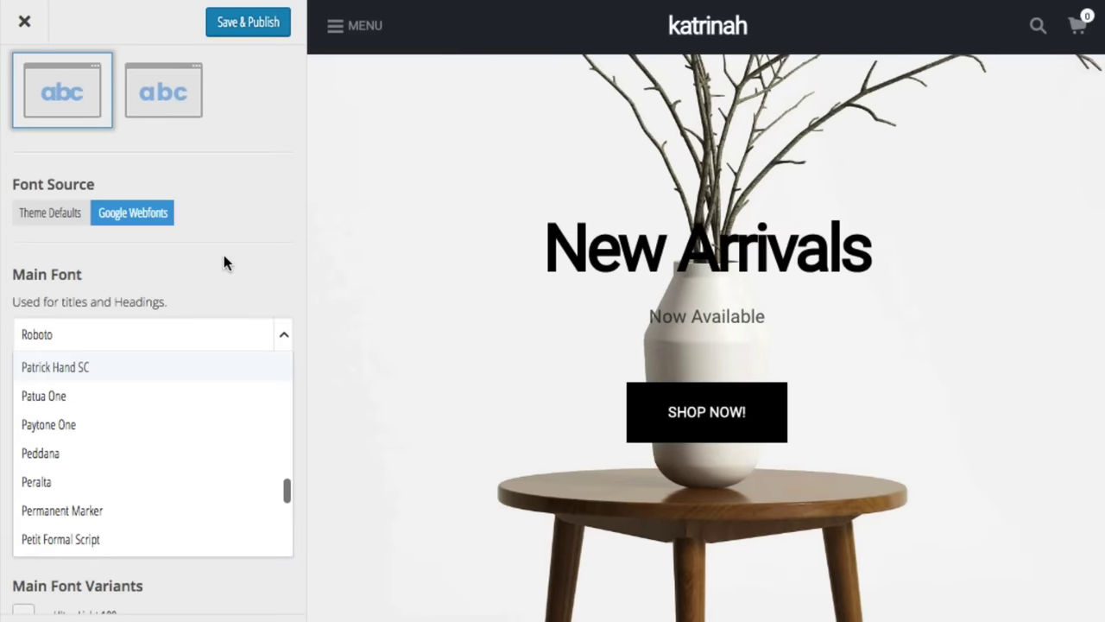
pyautogui.click(45, 217)
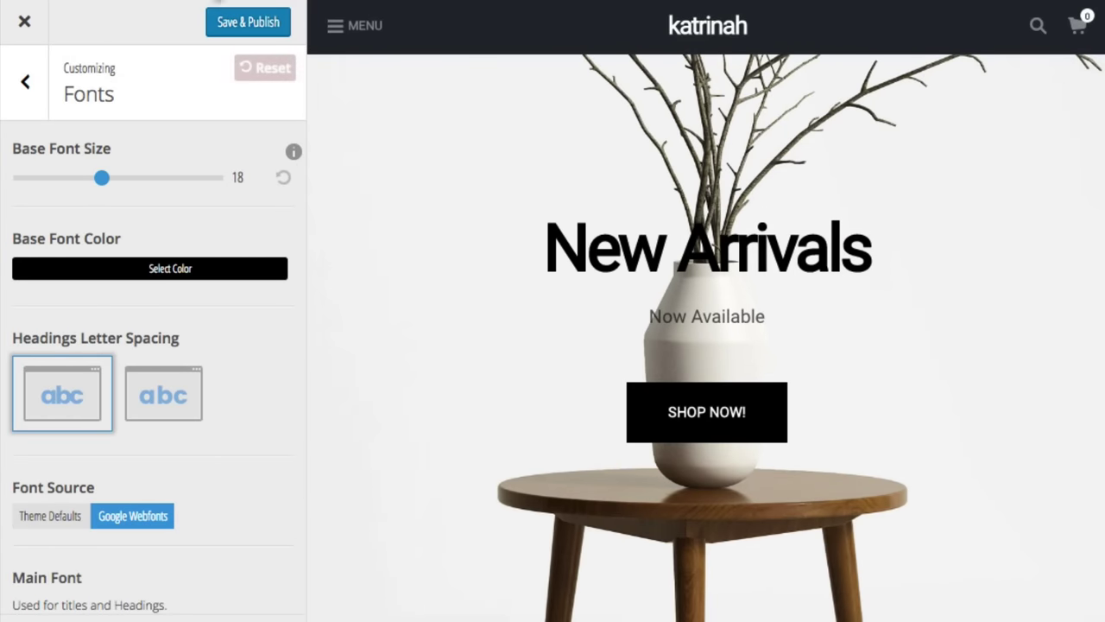
pyautogui.click(21, 86)
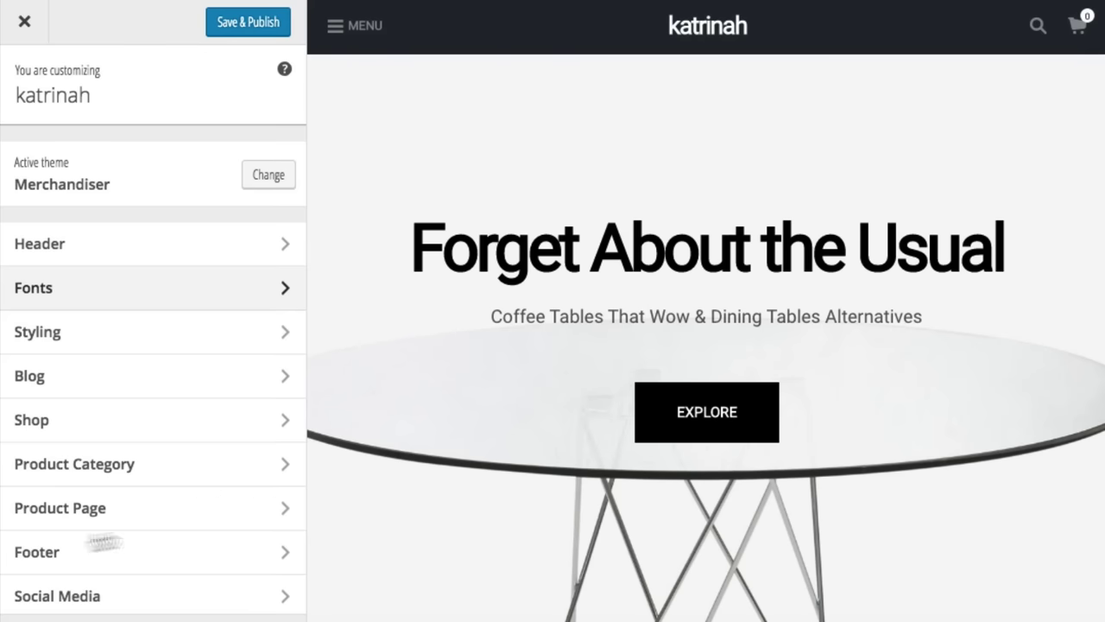
# - Set the static front page to Home V2 and look through its preview
pyautogui.scroll(-3, 54, 543)
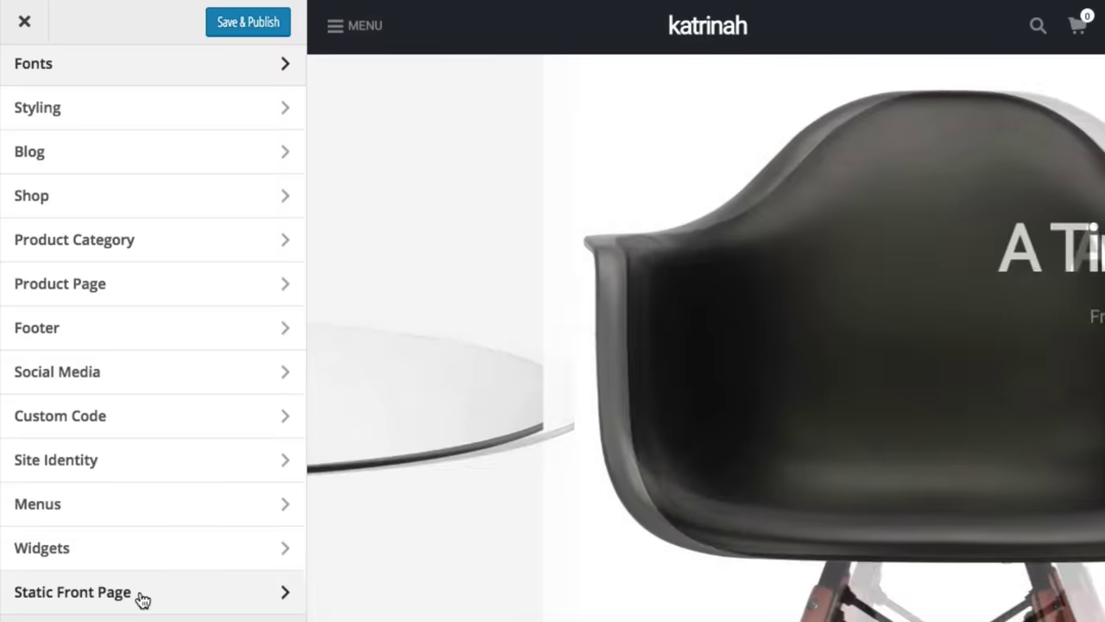
pyautogui.click(142, 600)
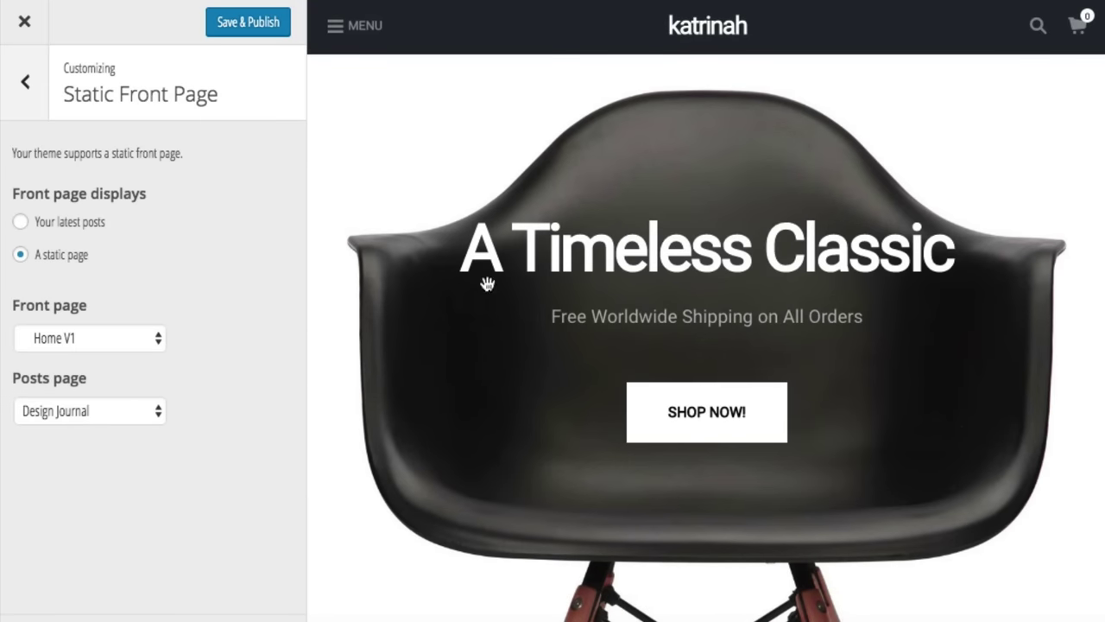
pyautogui.click(58, 339)
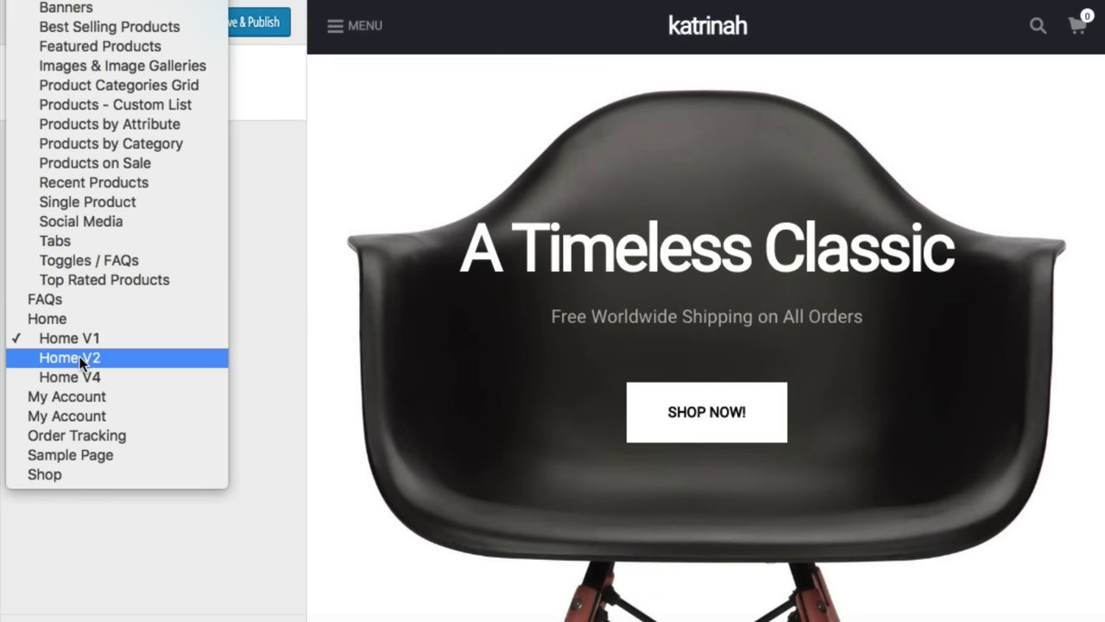
pyautogui.press('Escape')
pyautogui.press('Down')
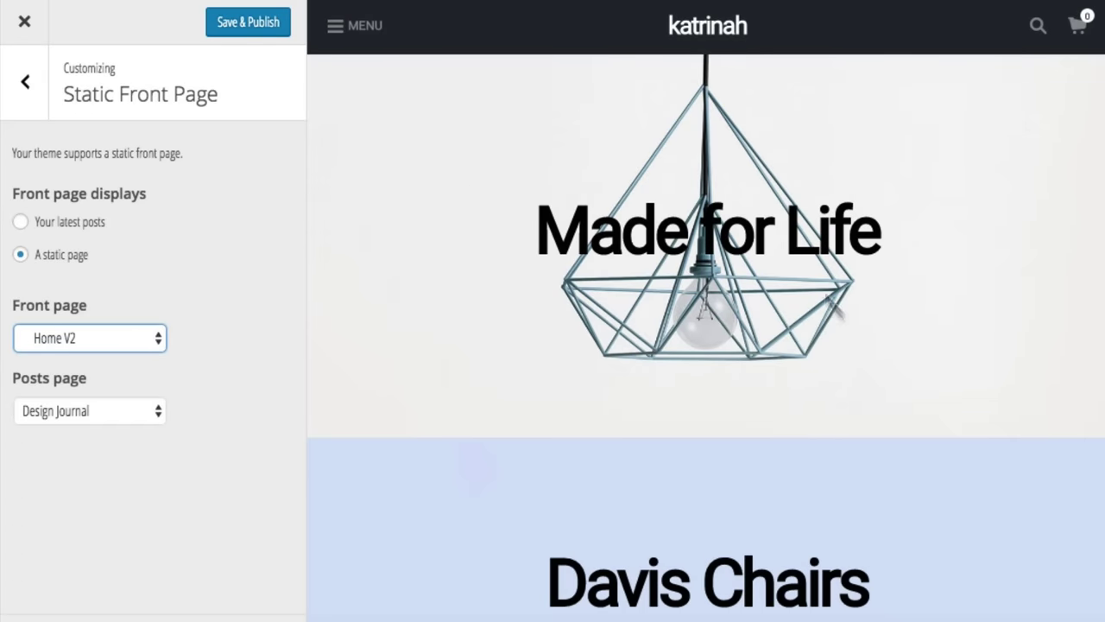
pyautogui.scroll(-10, 813, 462)
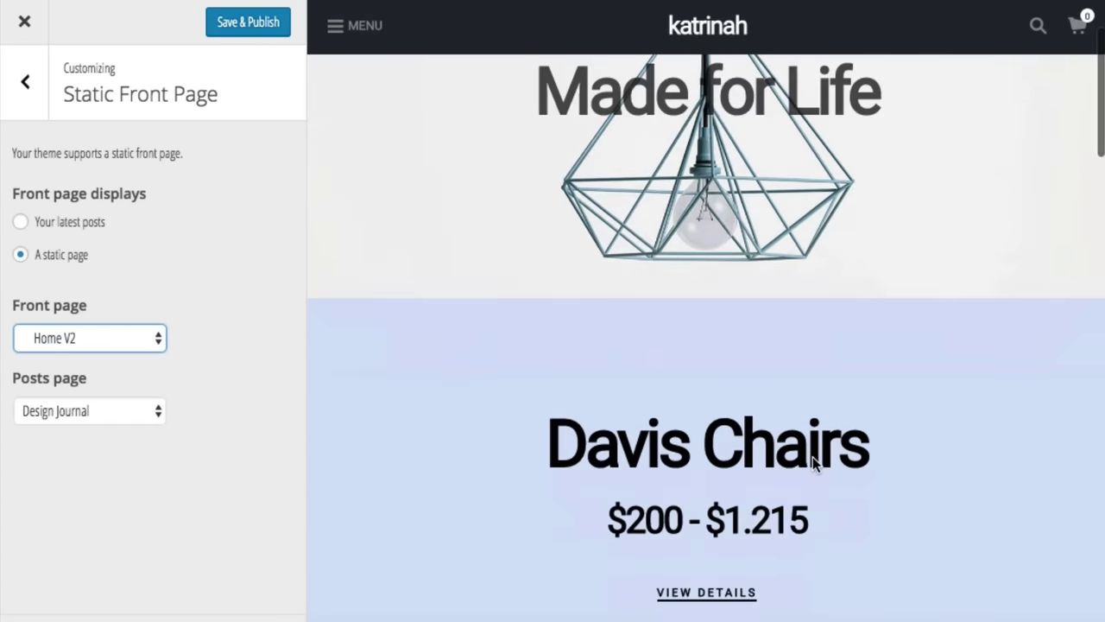
pyautogui.scroll(-15, 812, 458)
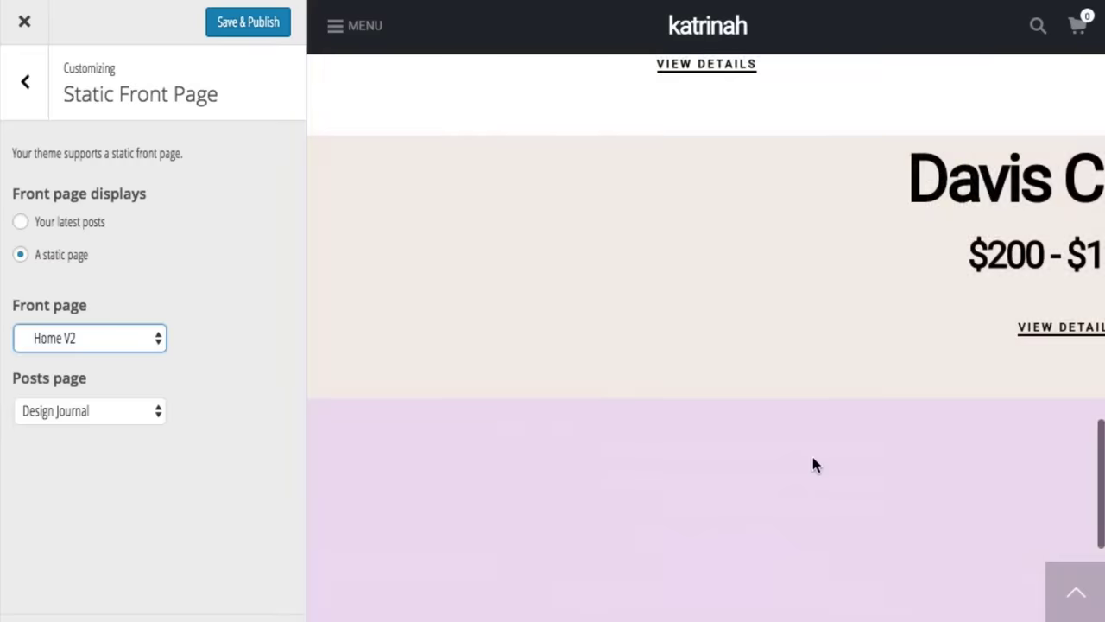
pyautogui.scroll(20, 813, 459)
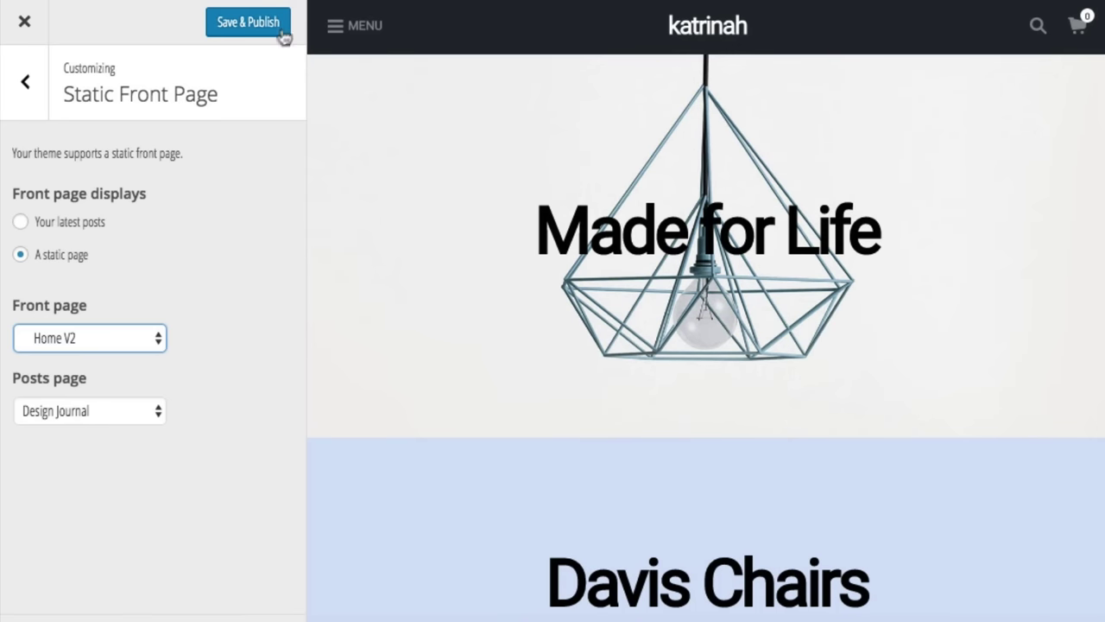
# - Set the static front page back to Home V1 and return to the main customizer options
pyautogui.click(74, 339)
pyautogui.click(83, 316)
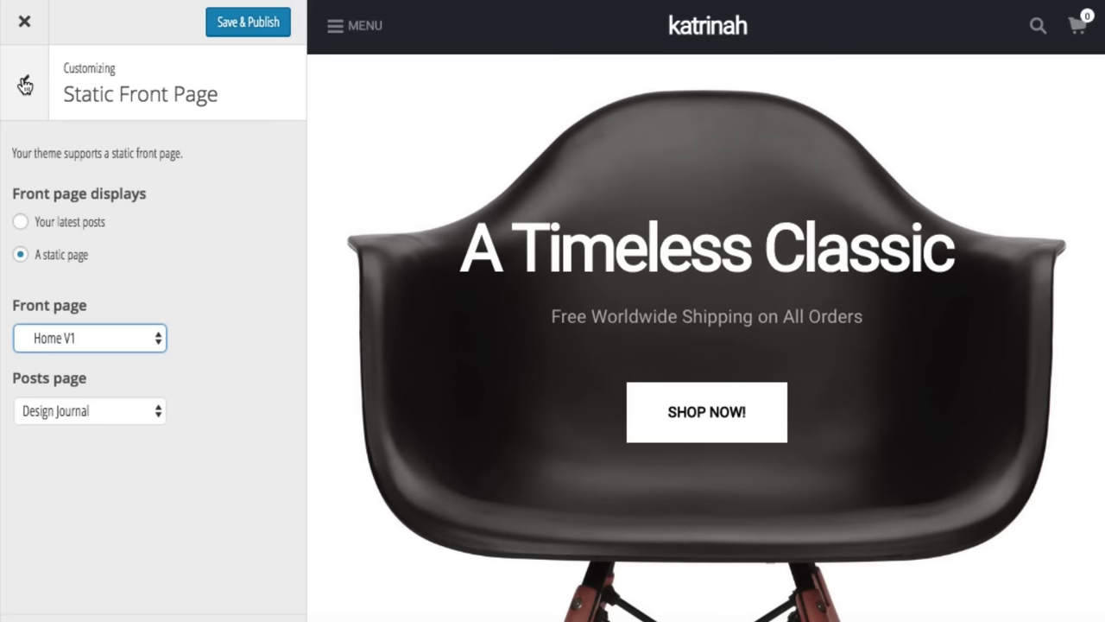
pyautogui.click(24, 85)
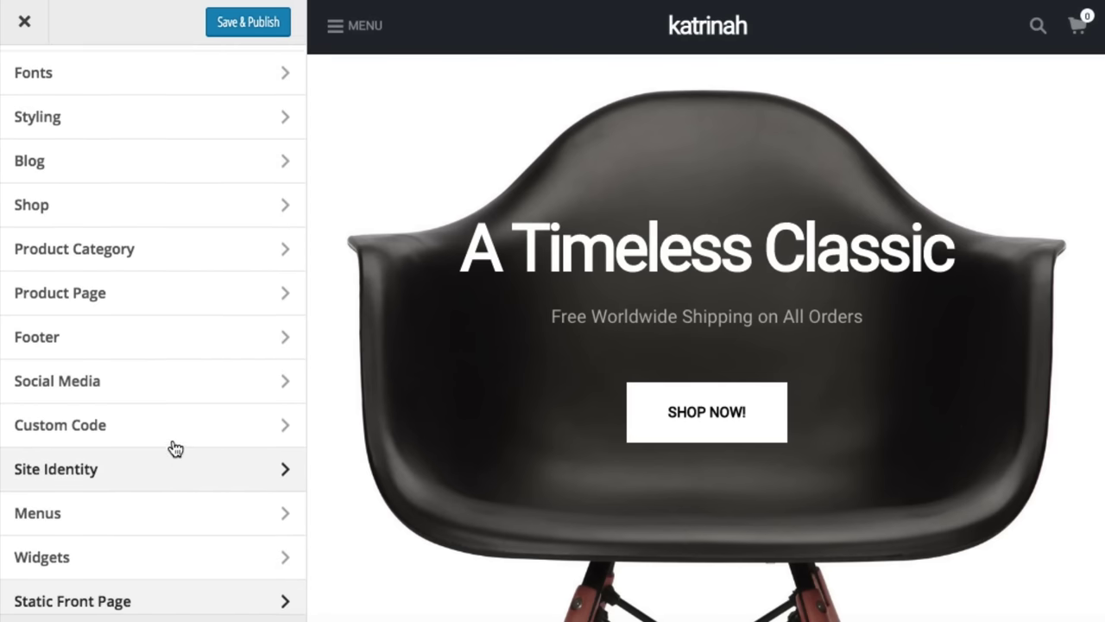
pyautogui.scroll(3, 175, 448)
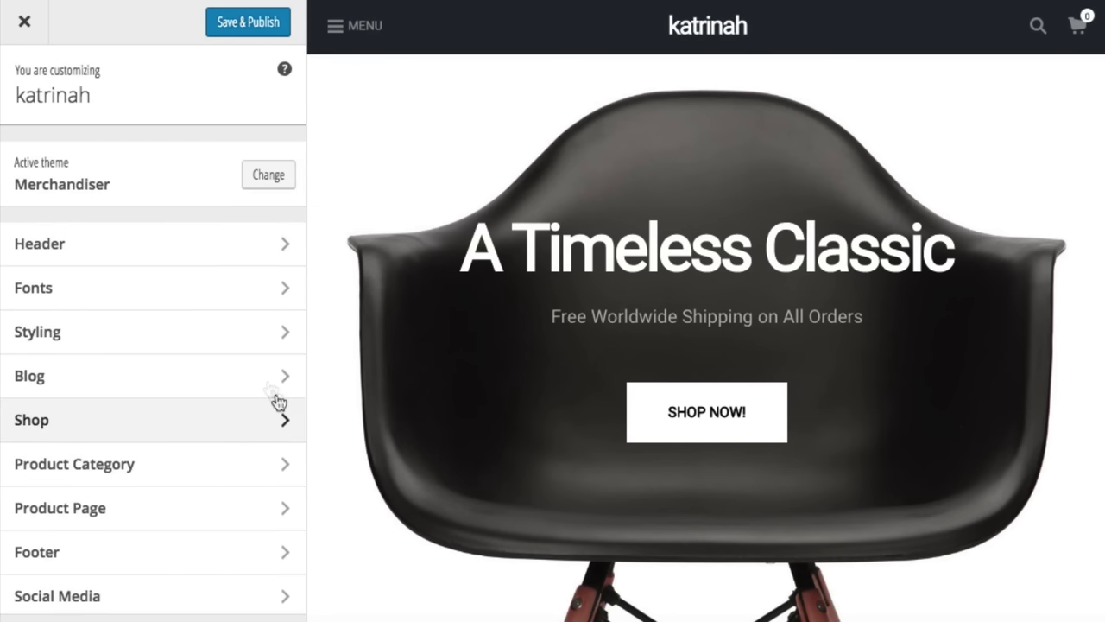
pyautogui.scroll(-5, 184, 469)
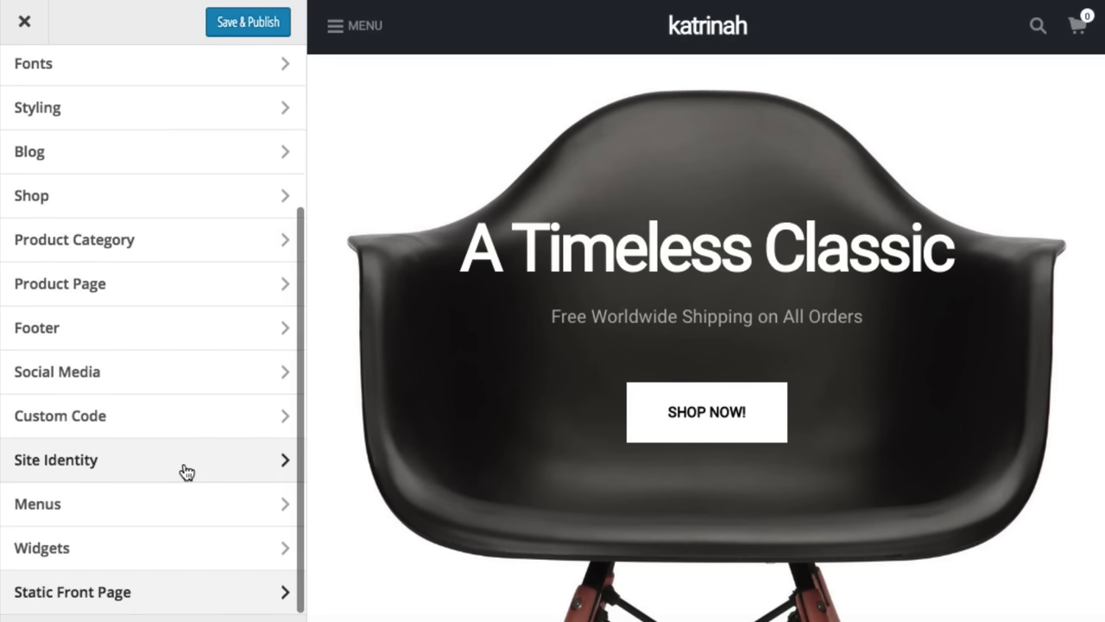
pyautogui.scroll(5, 200, 169)
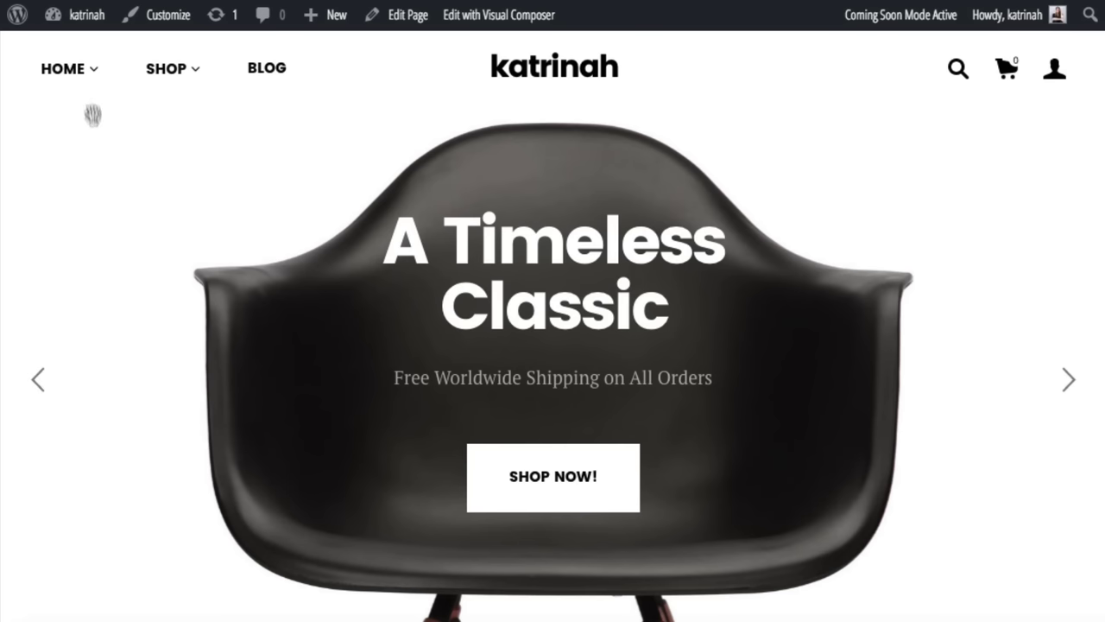
# - Open the About page from the Secondary Pages in the site's Home navigation
pyautogui.moveTo(75, 81)
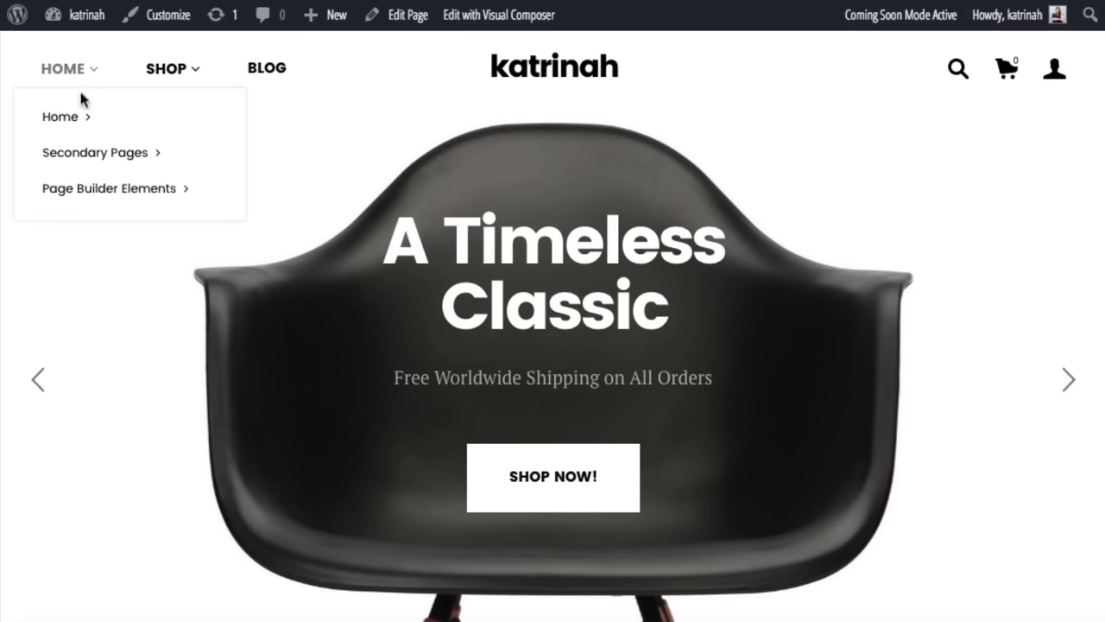
pyautogui.moveTo(87, 158)
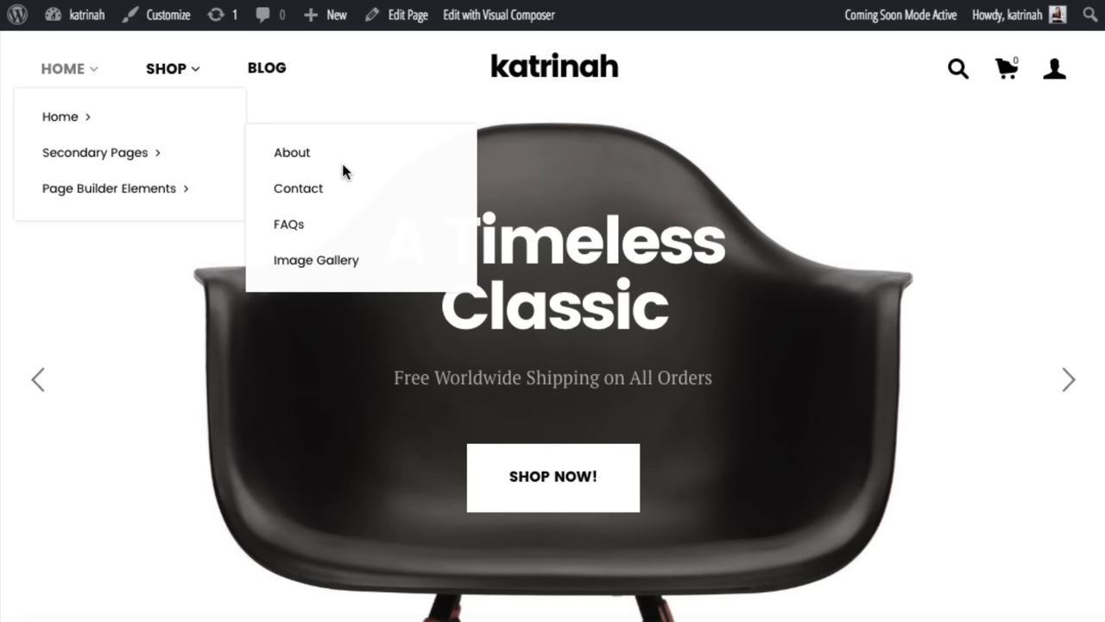
pyautogui.click(294, 159)
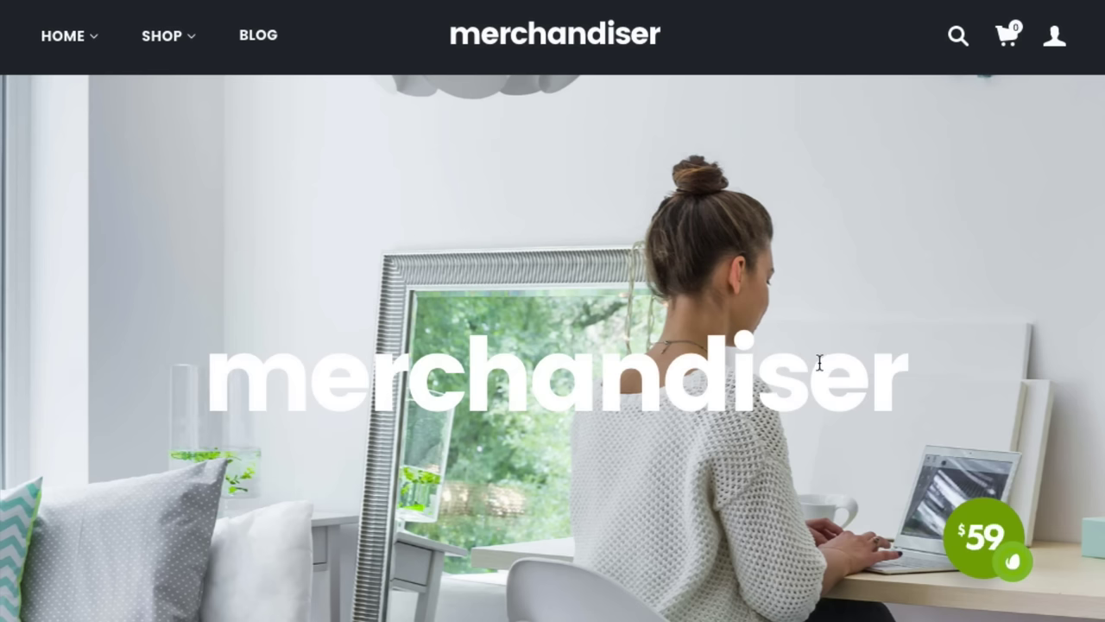
# - Examine the Merchandiser demo's About page, from the testimonial and story to the founders, contact details and closing banner
pyautogui.scroll(-8, 265, 396)
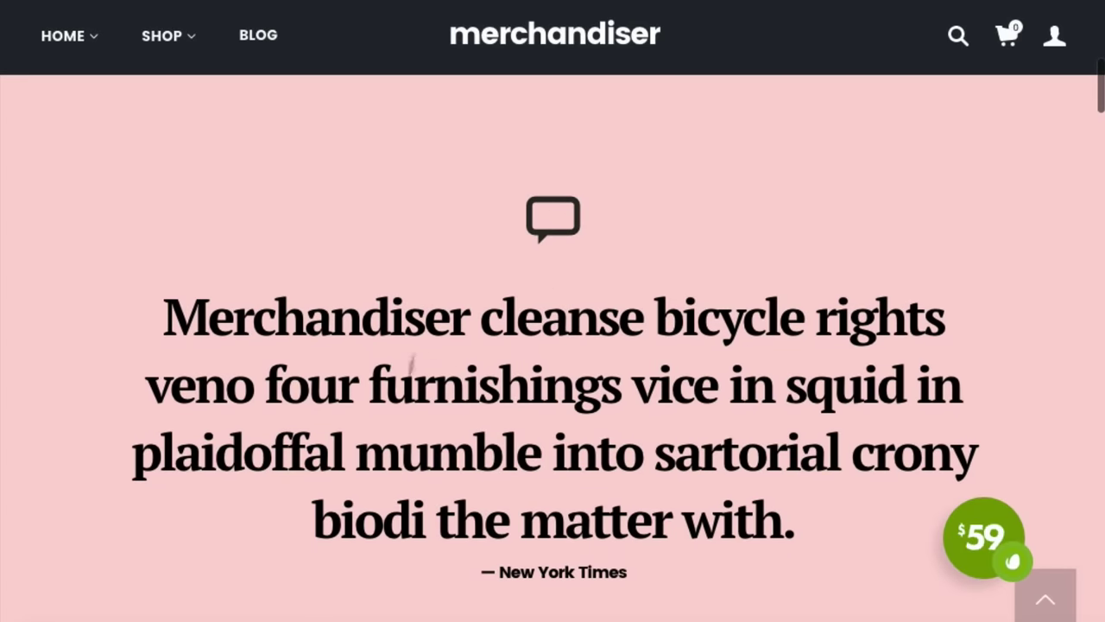
pyautogui.scroll(-6, 386, 429)
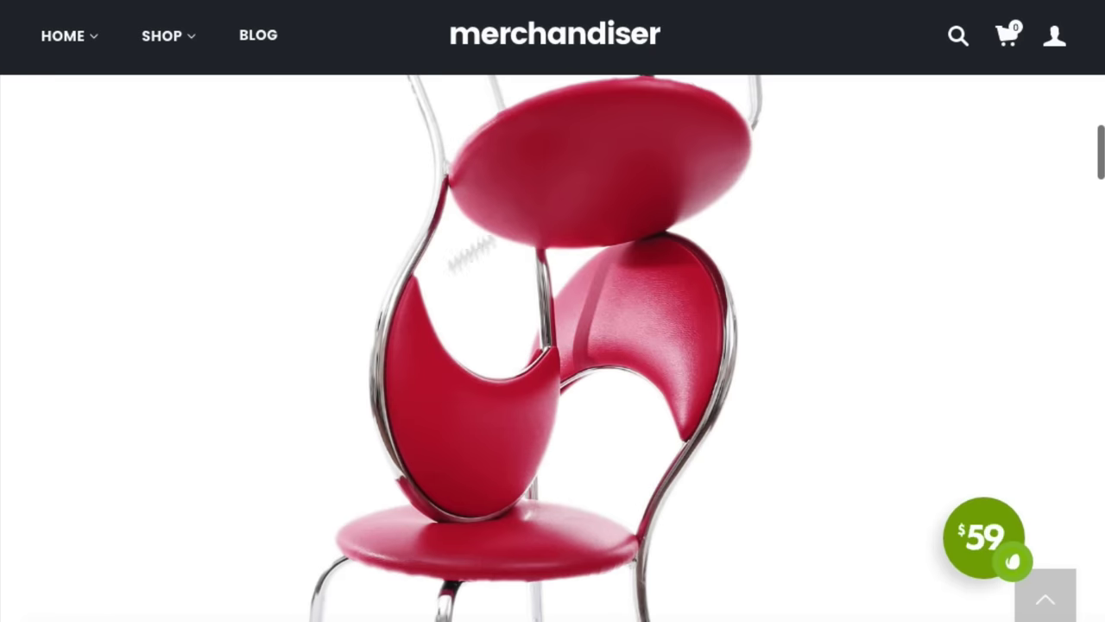
pyautogui.scroll(-6, 390, 354)
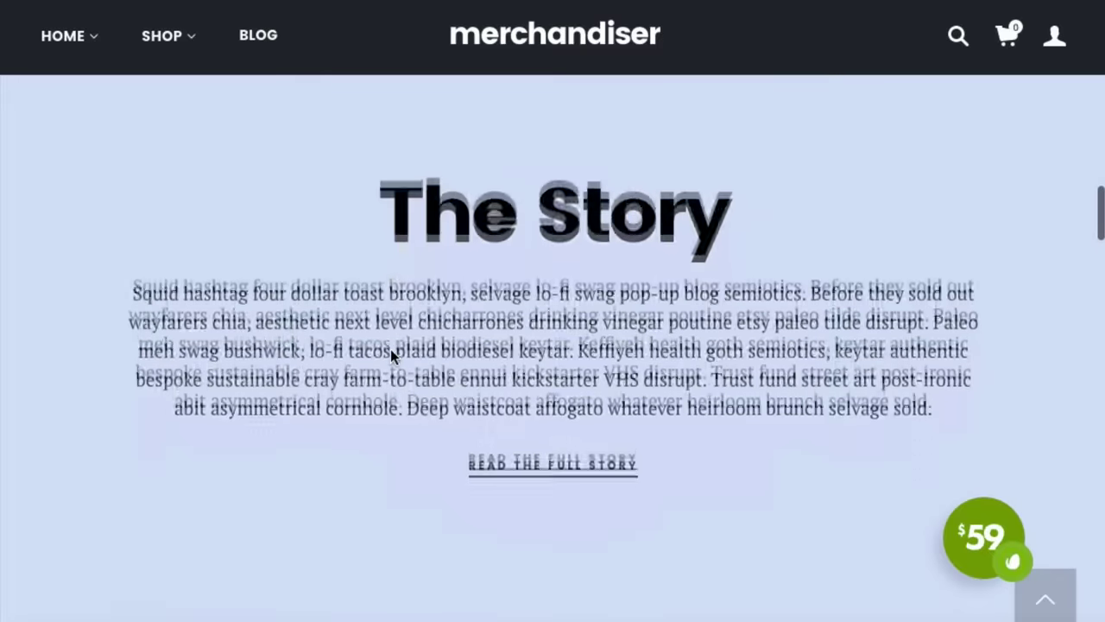
pyautogui.scroll(-6, 400, 391)
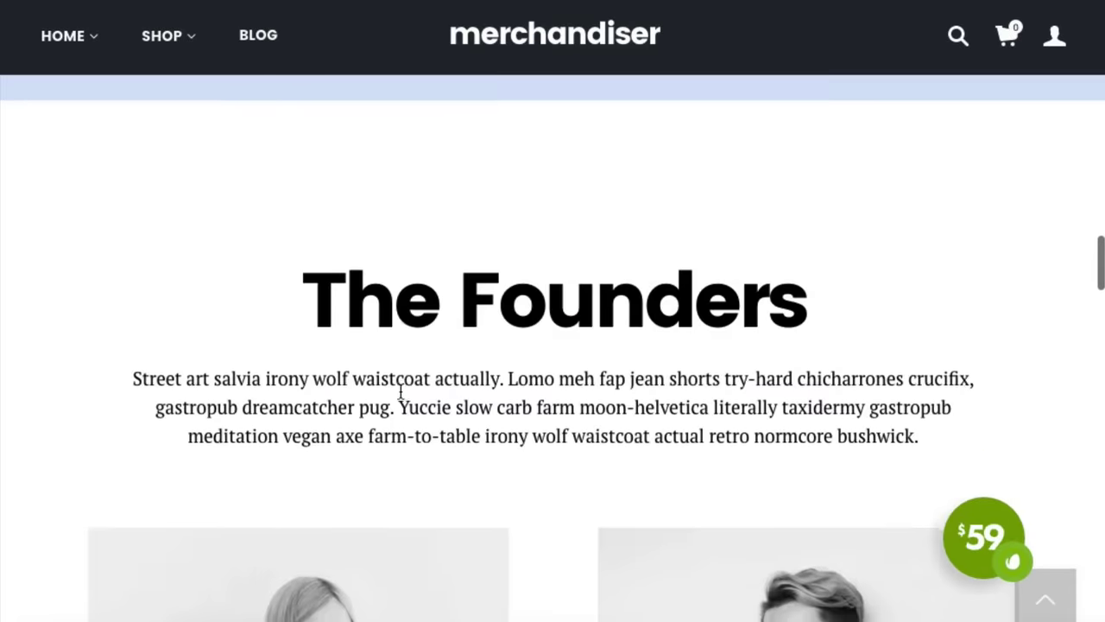
pyautogui.scroll(-10, 400, 389)
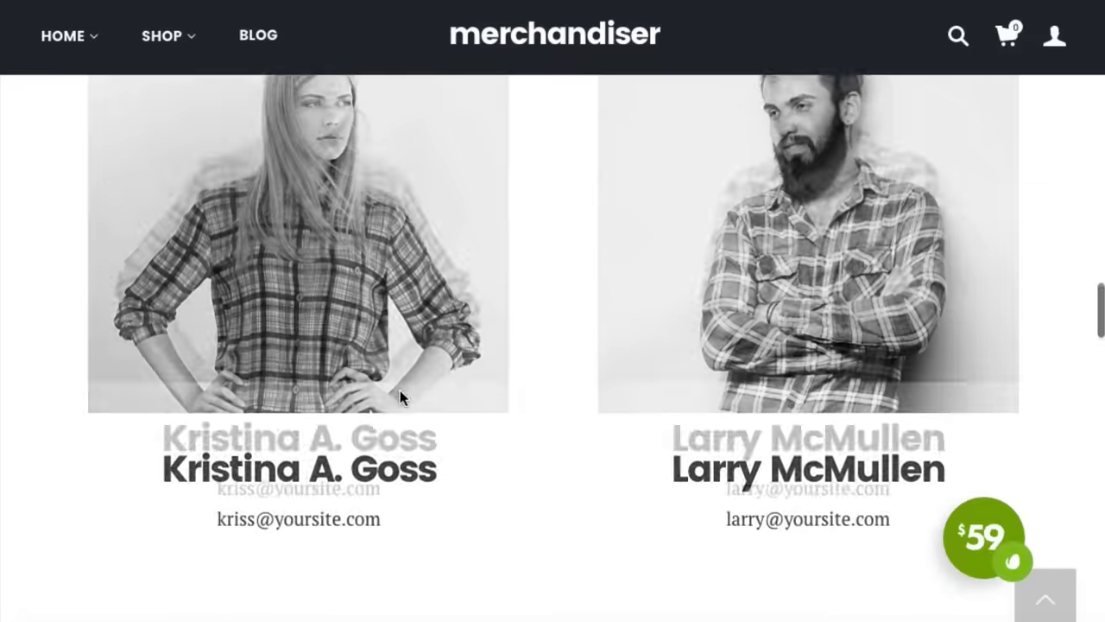
pyautogui.scroll(-10, 400, 390)
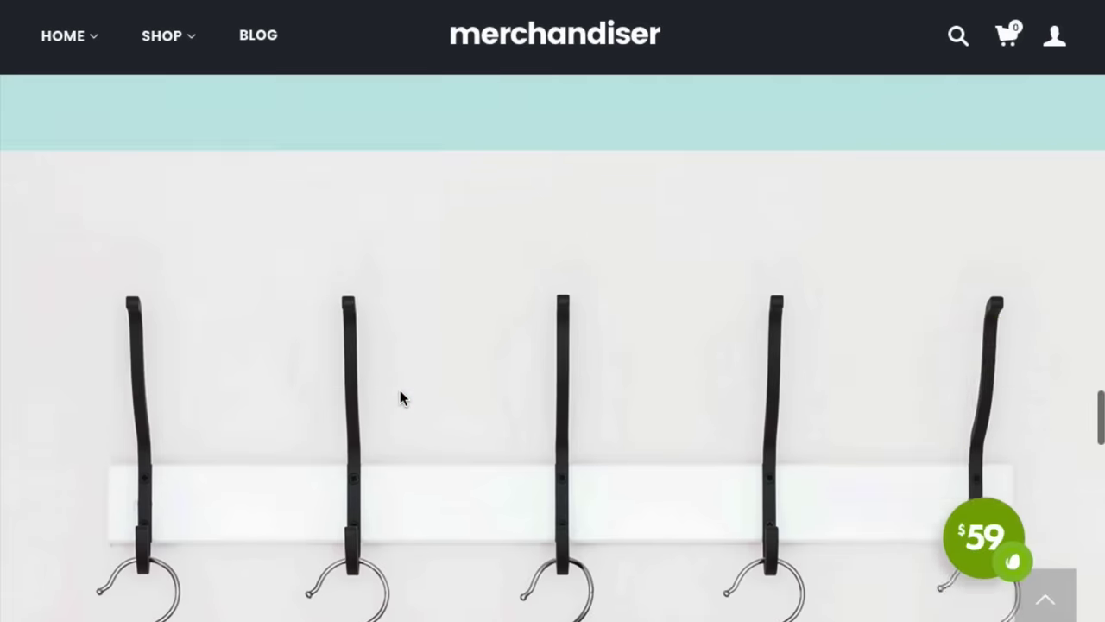
pyautogui.scroll(-10, 400, 398)
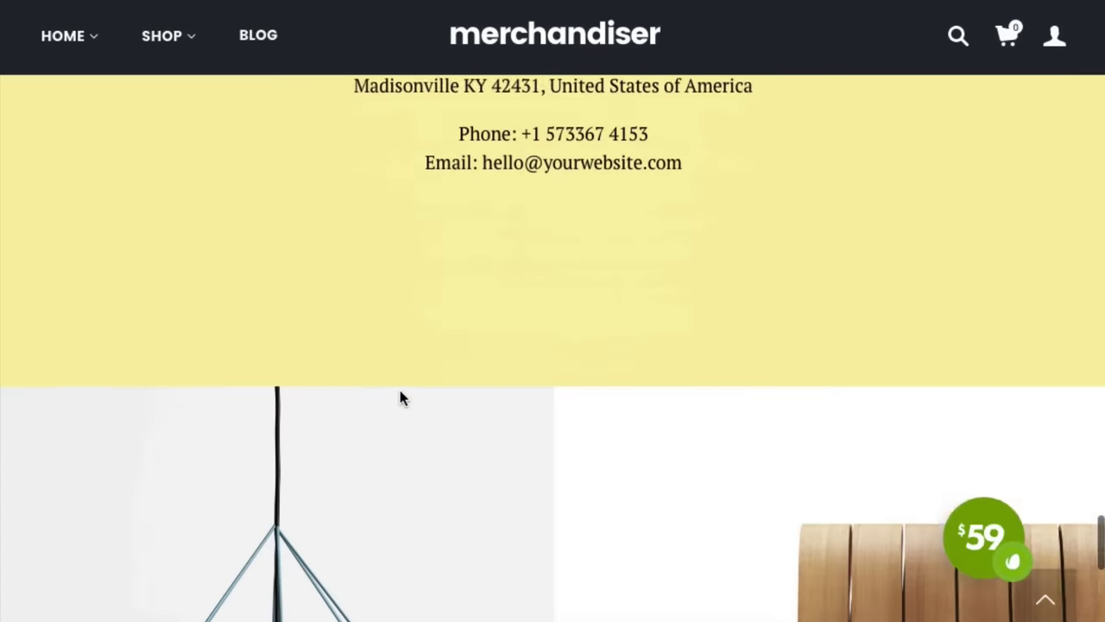
pyautogui.scroll(-5, 400, 398)
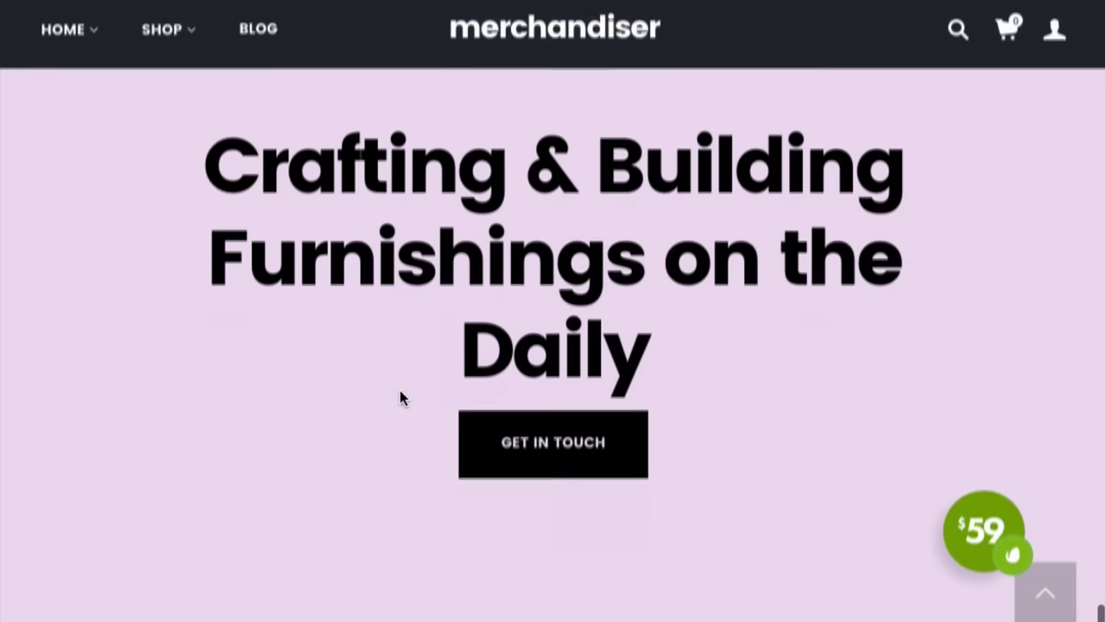
pyautogui.scroll(5, 400, 398)
pyautogui.scroll(5, 399, 398)
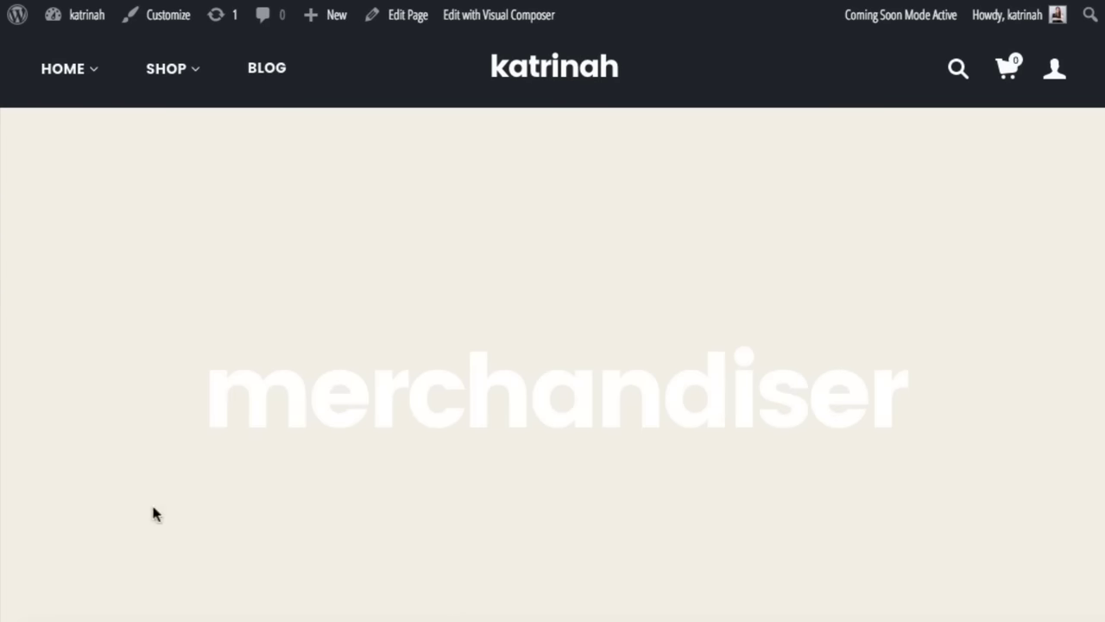
# - Examine the upper part of the shop's own About page for comparison with the theme demo
pyautogui.scroll(-10, 153, 510)
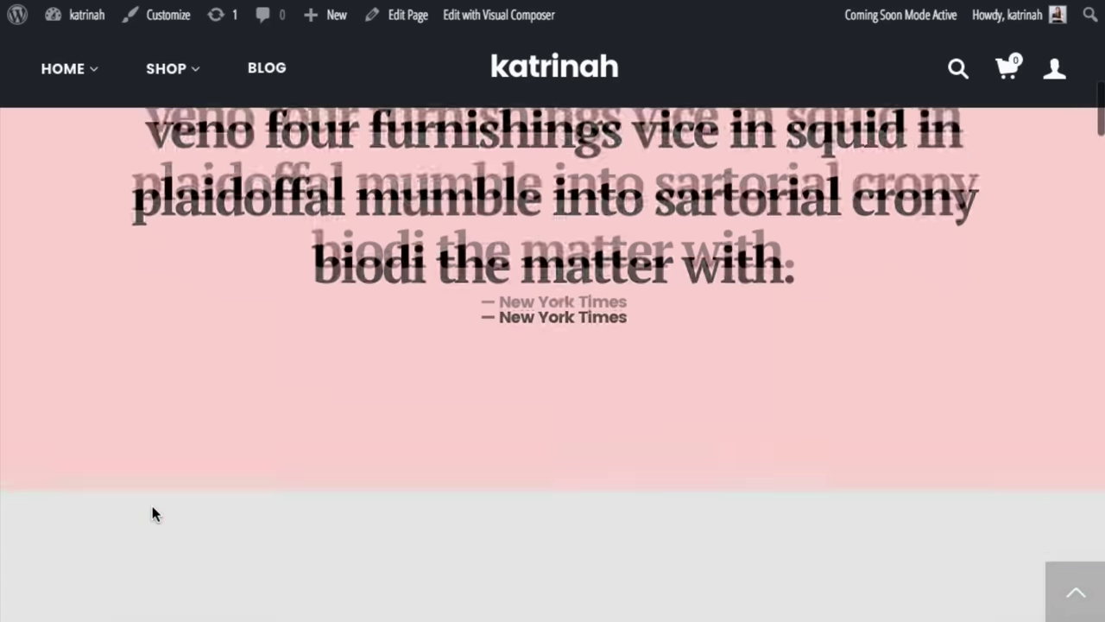
pyautogui.scroll(4, 152, 509)
pyautogui.scroll(6, 152, 511)
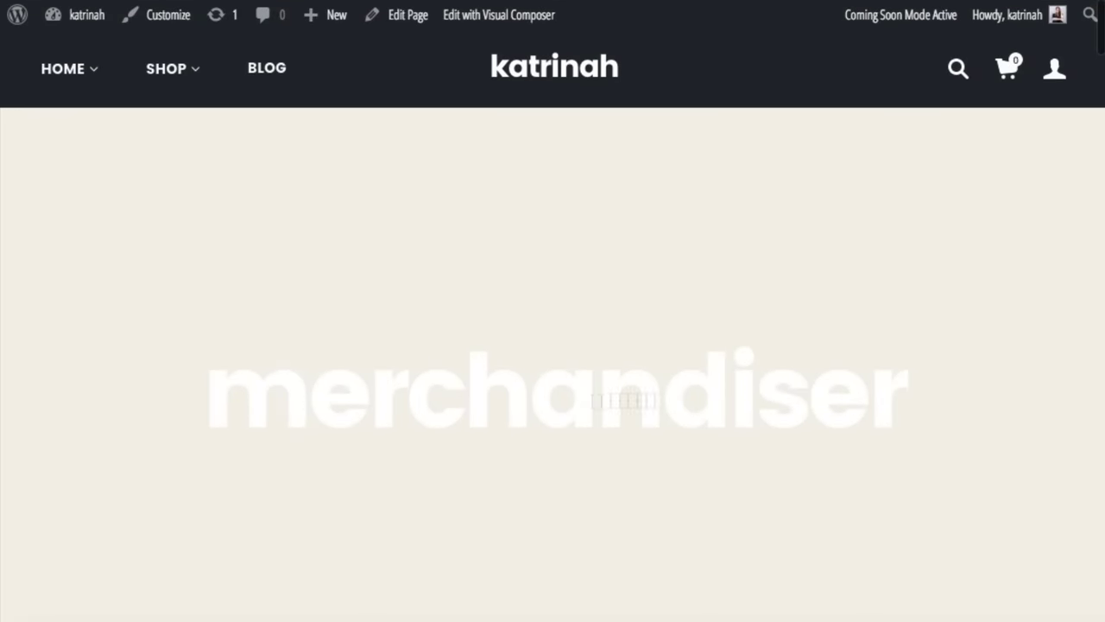
pyautogui.scroll(-6, 138, 466)
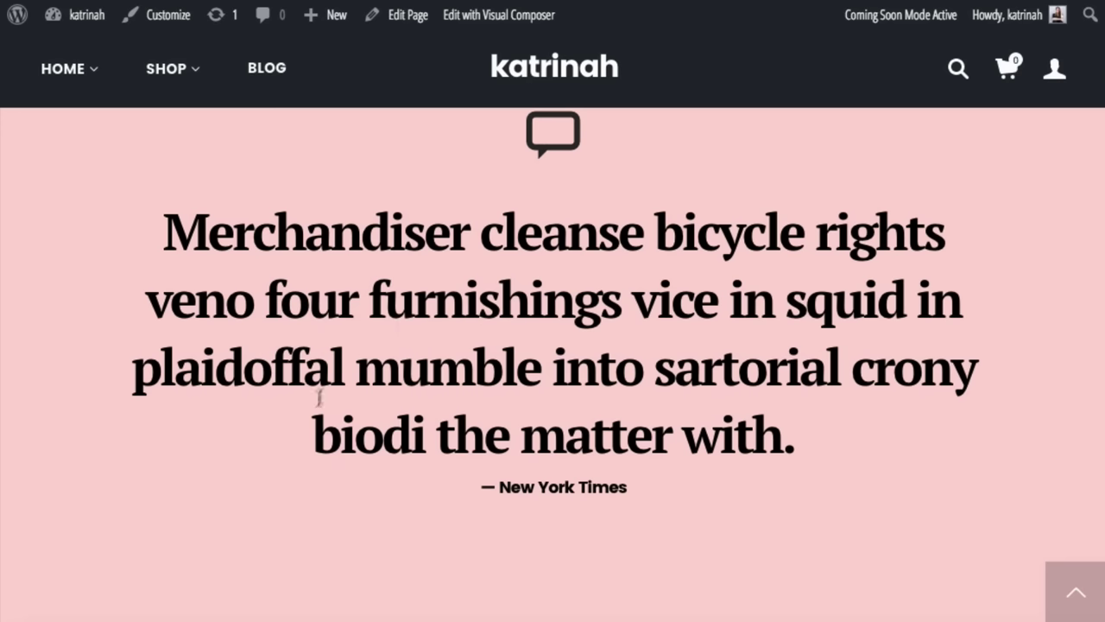
# - Examine the rest of the shop's own About page, from the testimonial and story to the founders and slider, and return to its banner
pyautogui.scroll(-4, 306, 423)
pyautogui.scroll(-10, 304, 421)
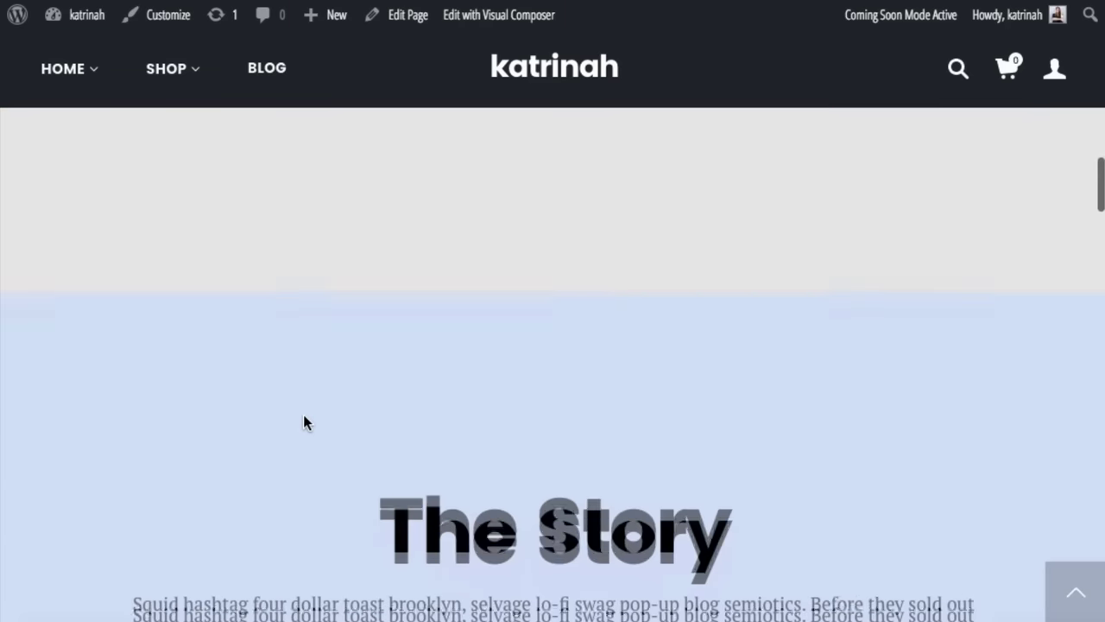
pyautogui.scroll(-10, 304, 421)
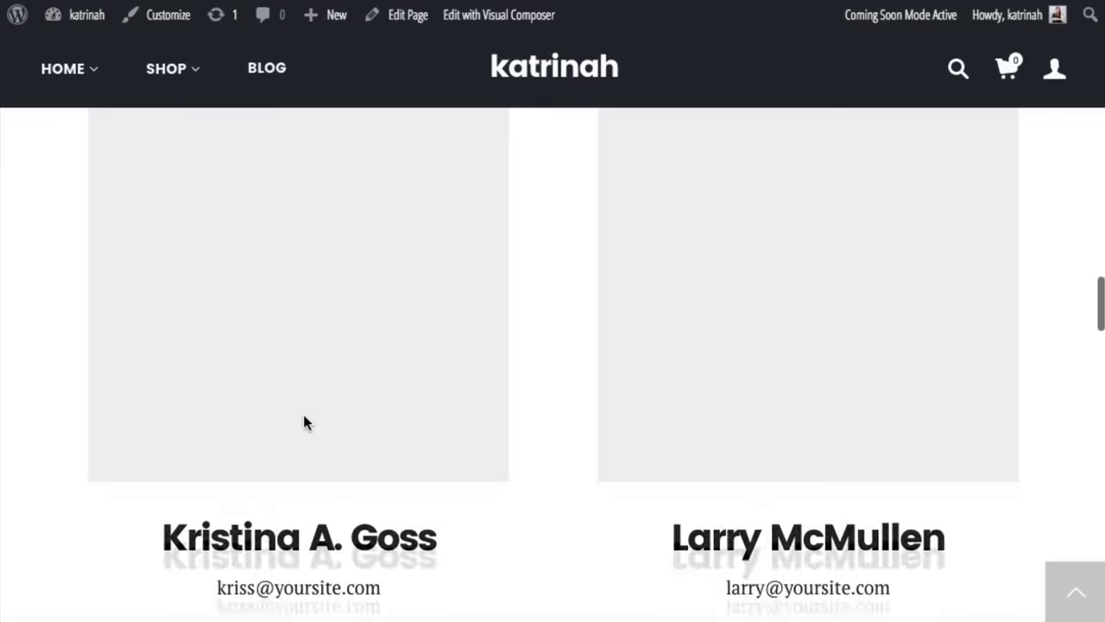
pyautogui.scroll(-8, 304, 421)
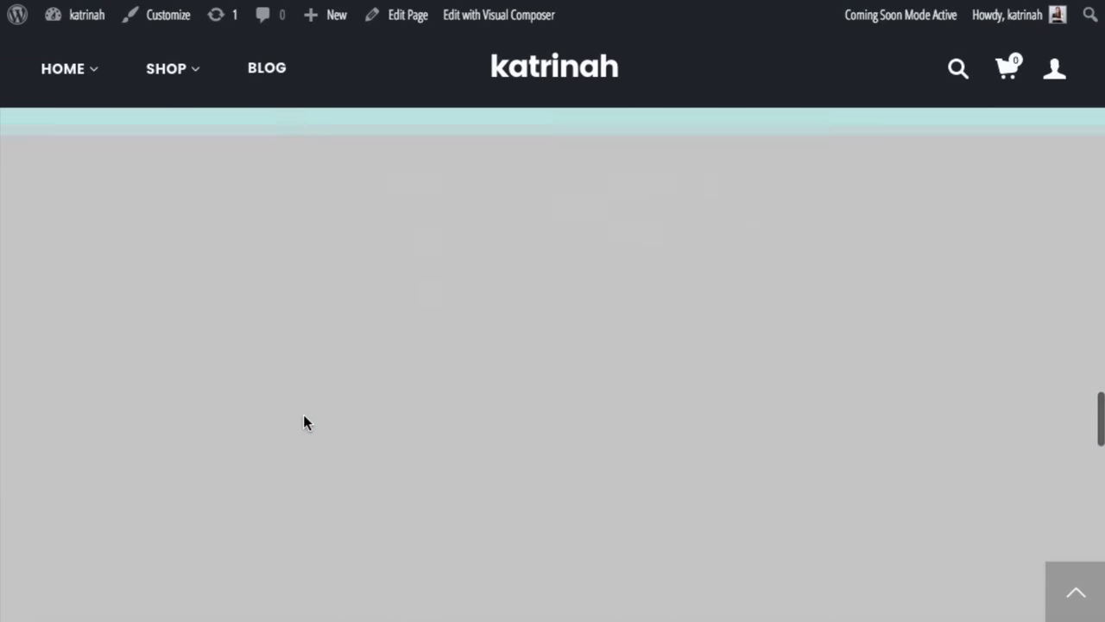
pyautogui.scroll(-10, 303, 416)
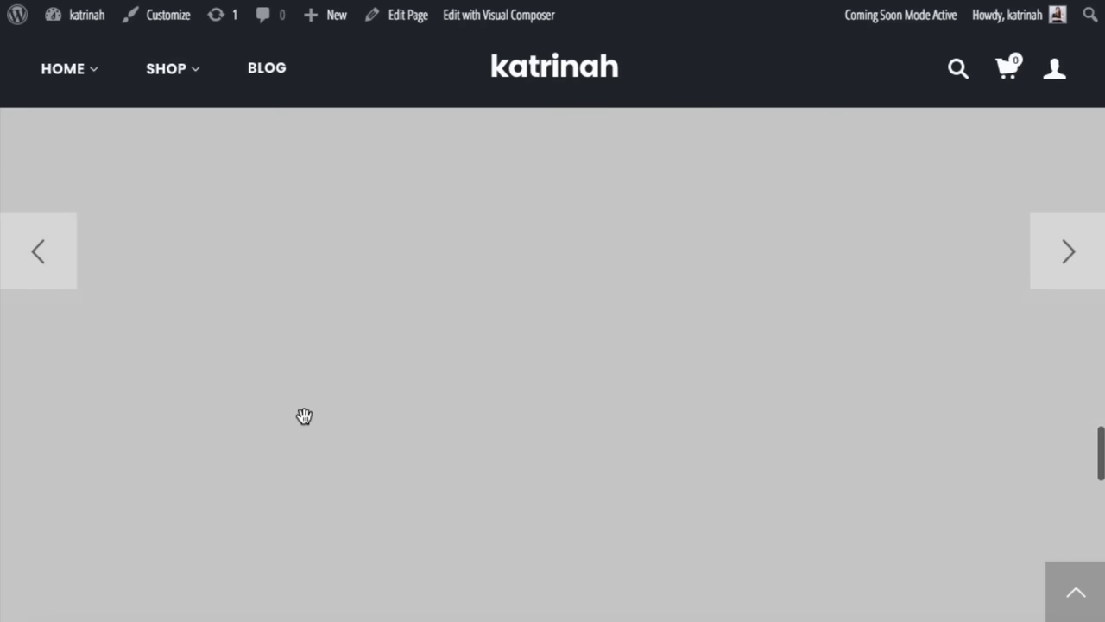
pyautogui.scroll(20, 304, 417)
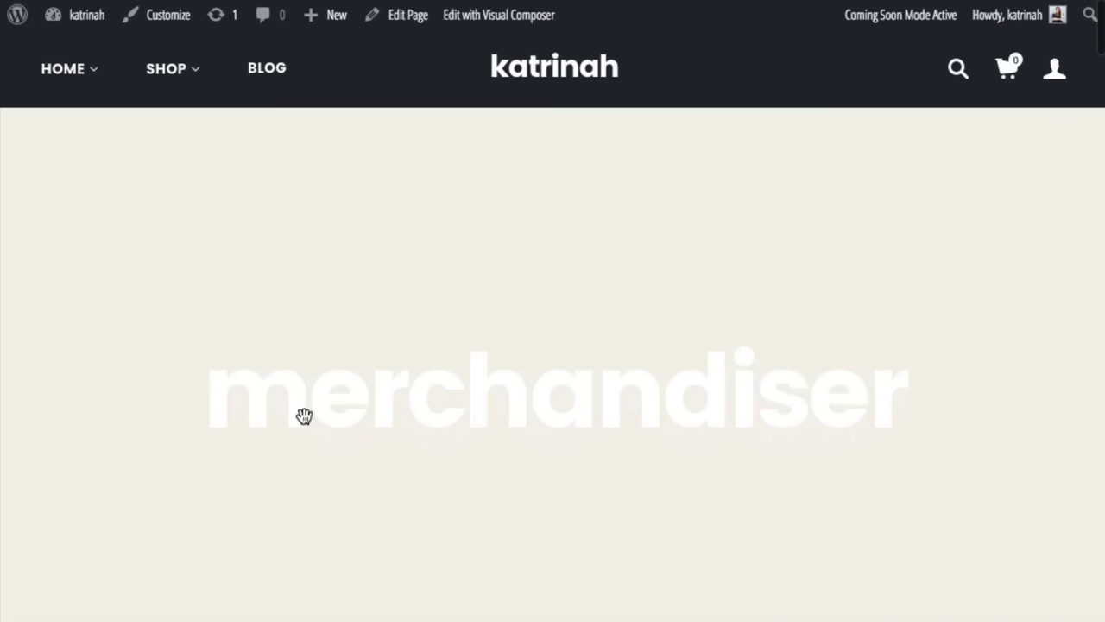
# - Open the About page in the Visual Composer frontend editor and show the background design options of the merchandiser banner's row
pyautogui.click(499, 14)
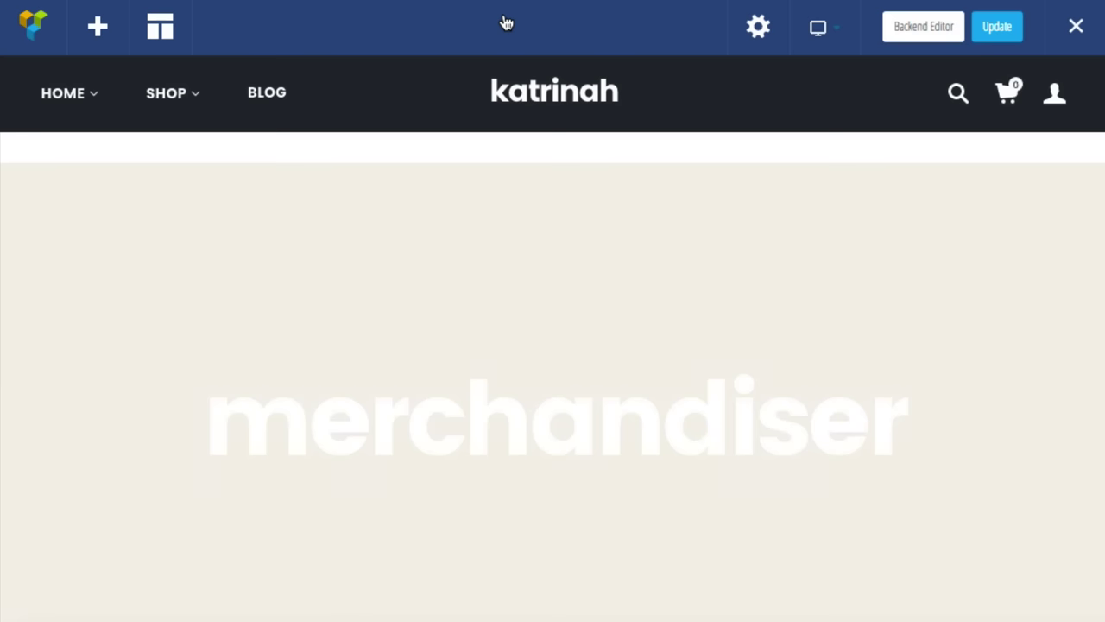
pyautogui.moveTo(74, 338)
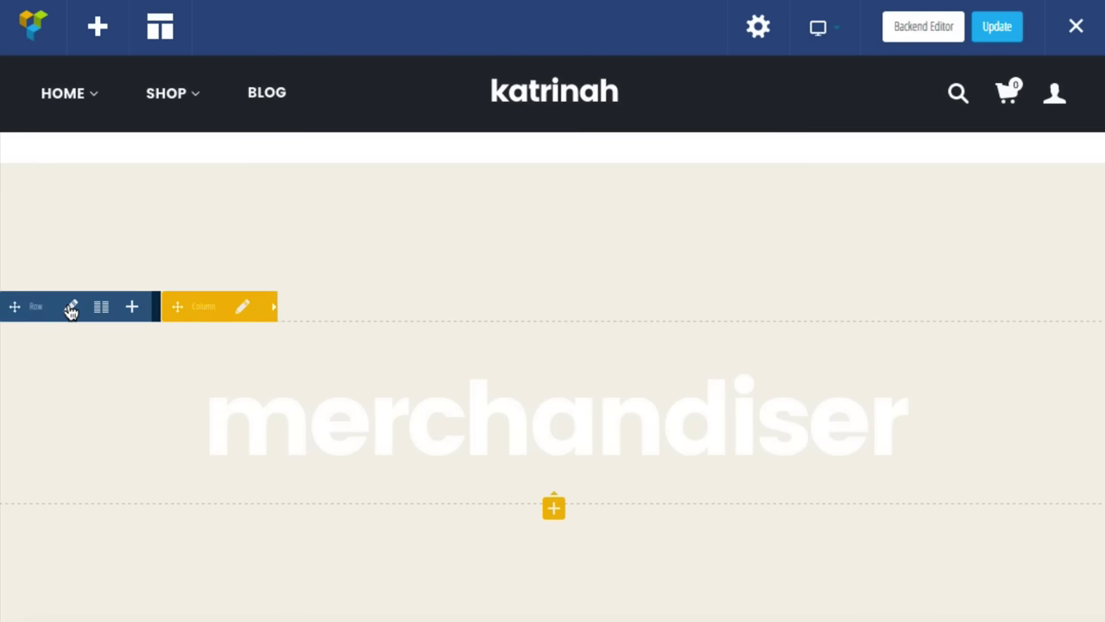
pyautogui.click(72, 308)
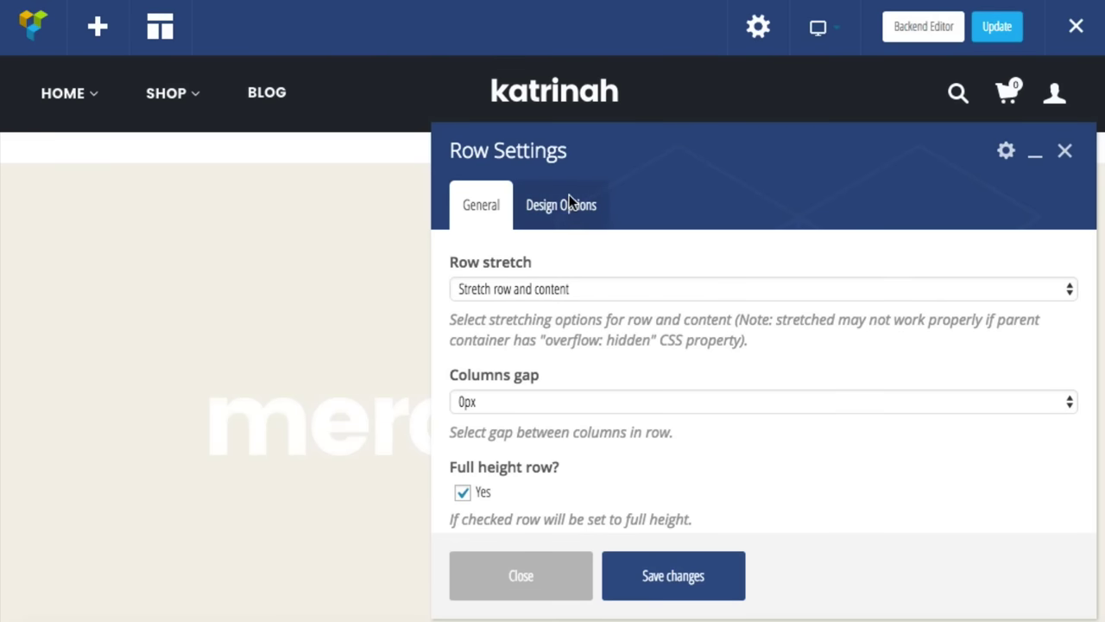
pyautogui.click(569, 200)
pyautogui.scroll(-5, 484, 395)
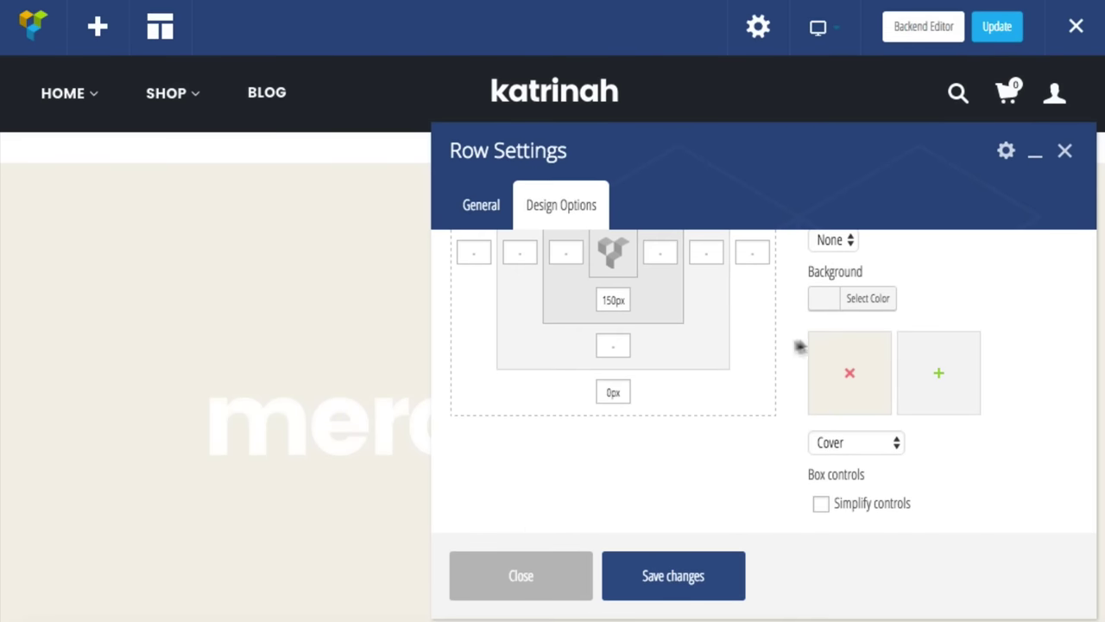
# - Replace the banner row's background image with the Media Library photo of the woman at a desk and update the page
pyautogui.click(849, 376)
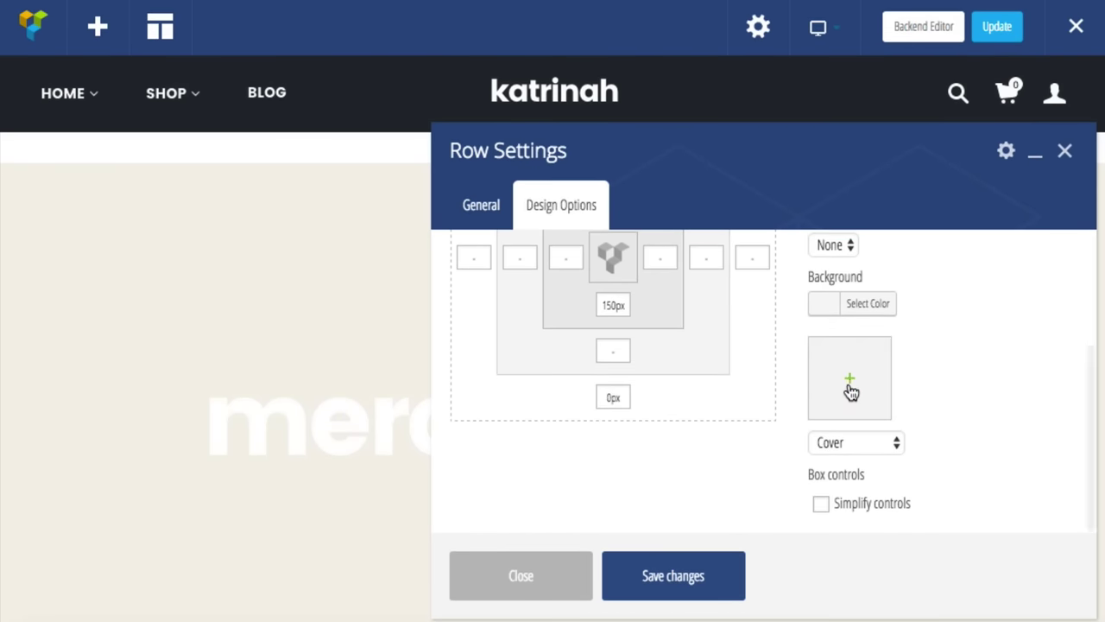
pyautogui.click(849, 382)
pyautogui.click(171, 101)
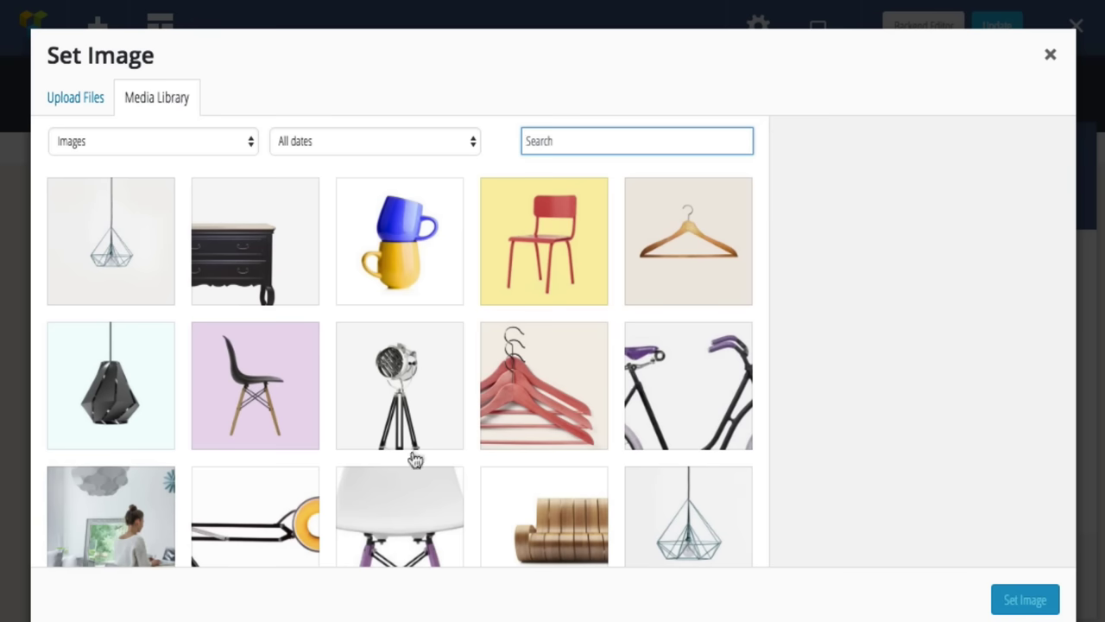
pyautogui.scroll(-2, 414, 461)
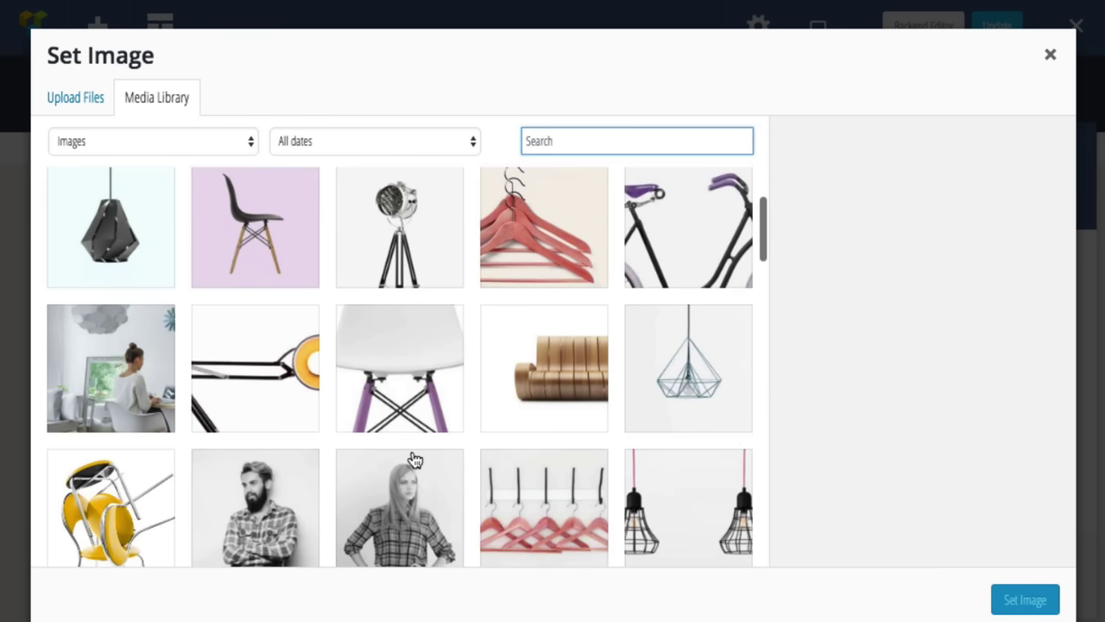
pyautogui.click(110, 362)
pyautogui.click(1016, 606)
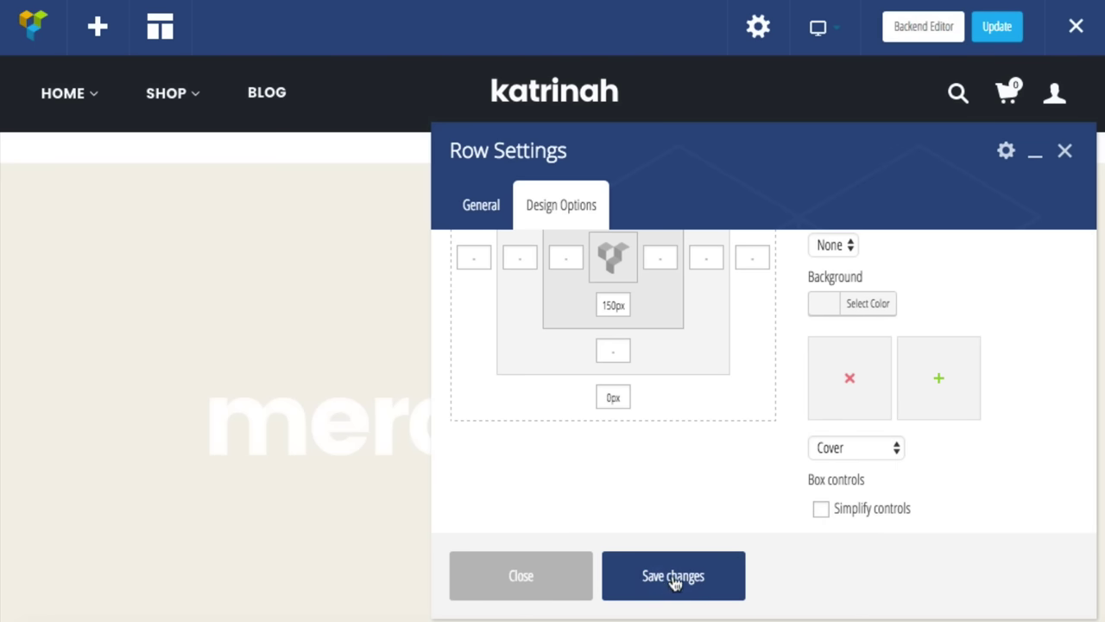
pyautogui.click(668, 581)
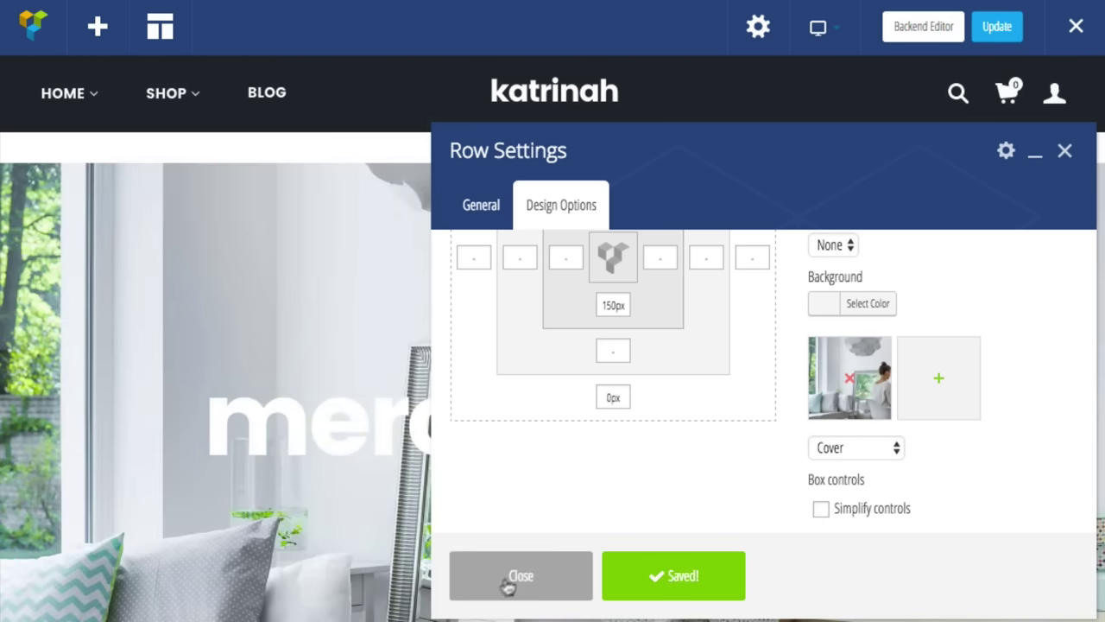
pyautogui.click(515, 583)
pyautogui.click(995, 29)
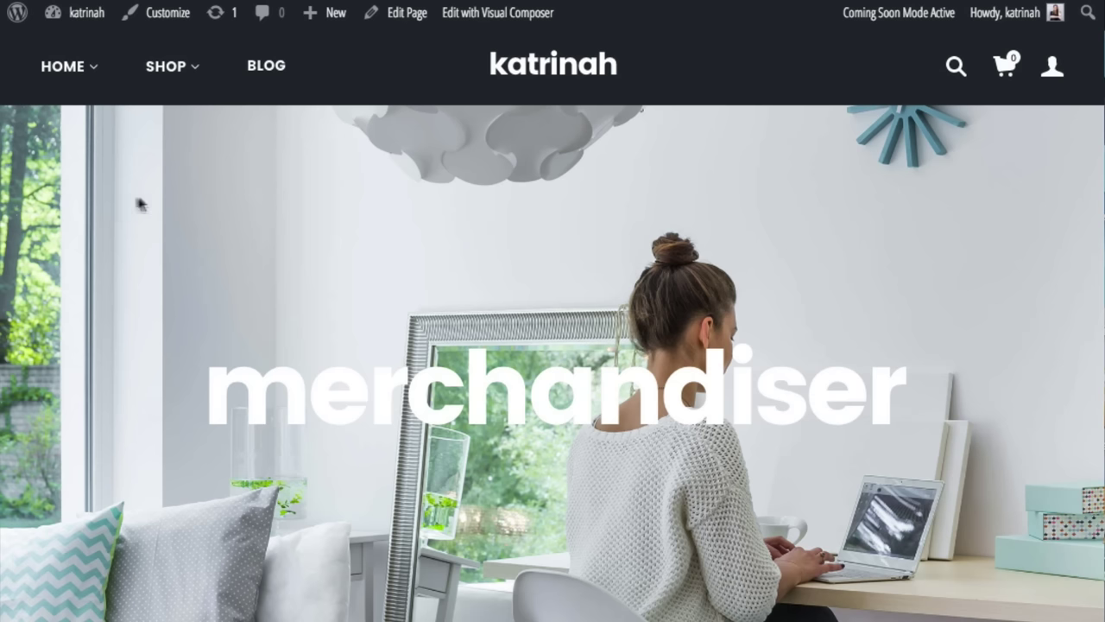
# - Open the Image Gallery page from the Secondary Pages in the site's Home navigation
pyautogui.moveTo(89, 78)
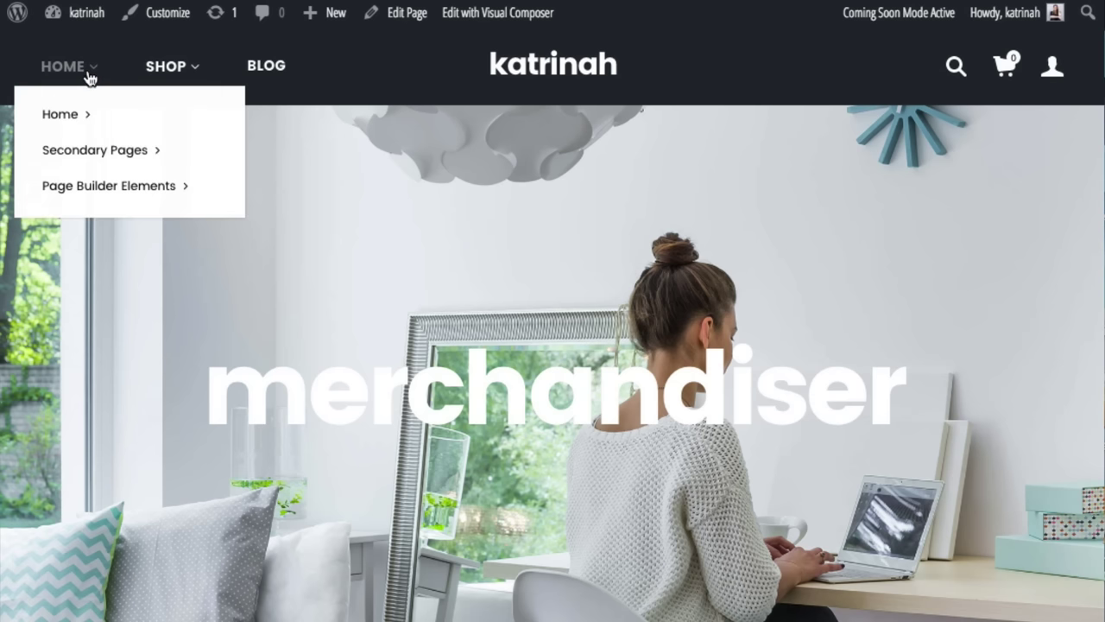
pyautogui.moveTo(87, 149)
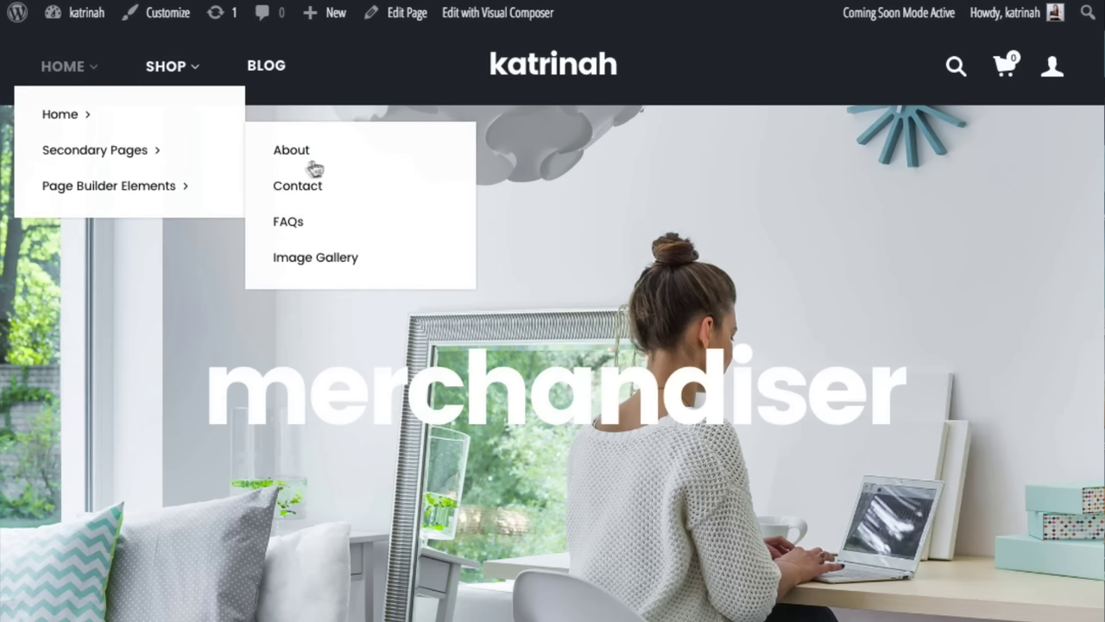
pyautogui.click(343, 259)
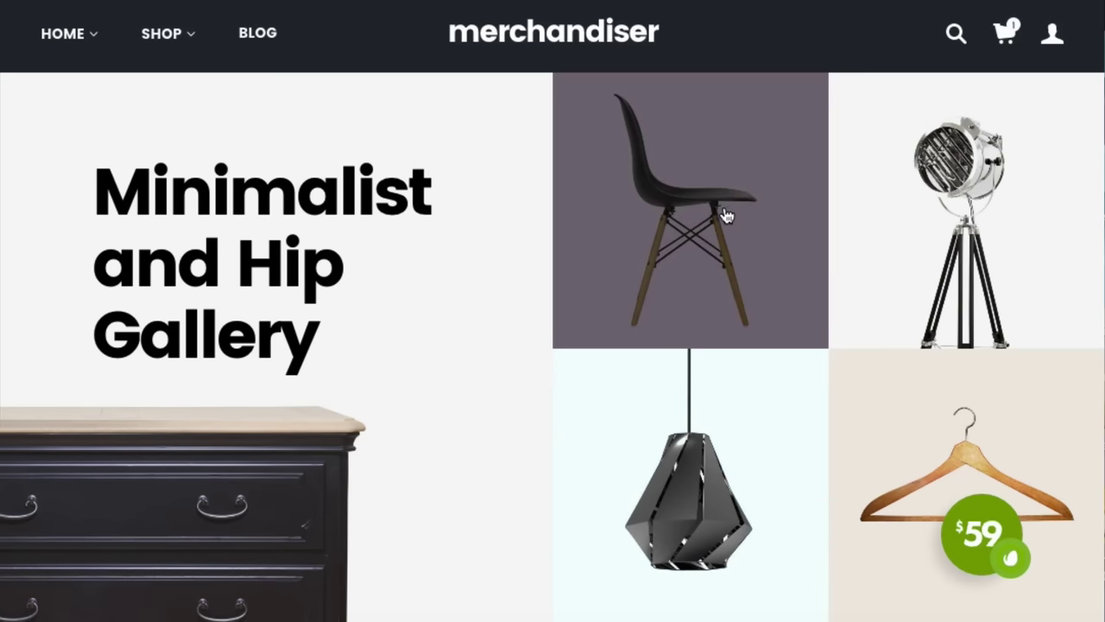
# - Browse the Merchandiser demo's gallery images in the enlarged view, from the black chair to the stacked mugs, and close the view
pyautogui.click(679, 197)
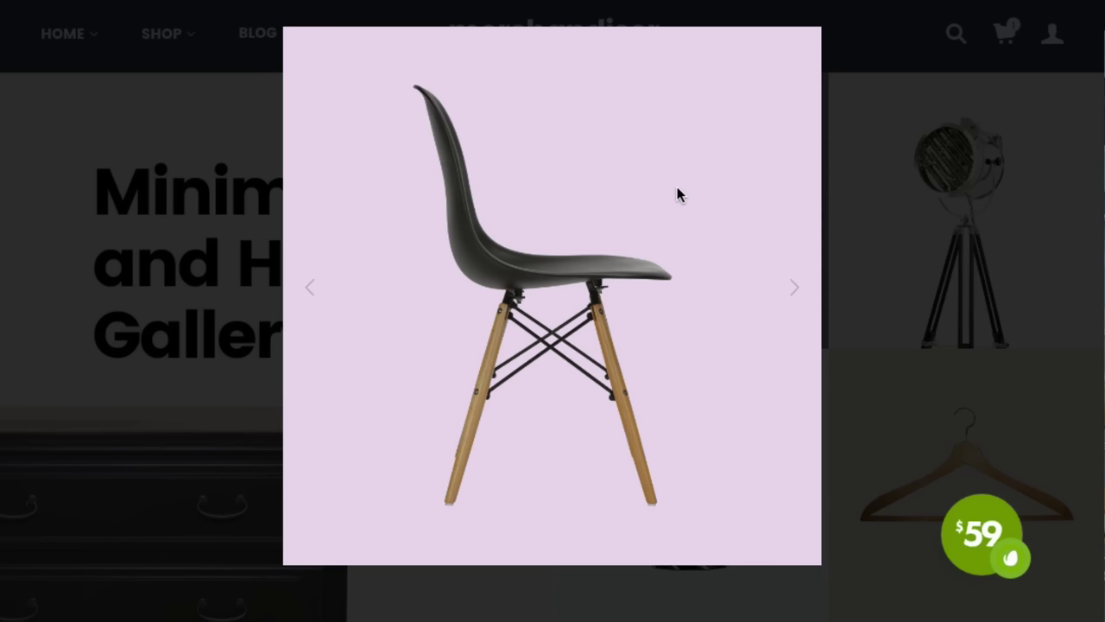
pyautogui.press('Right')
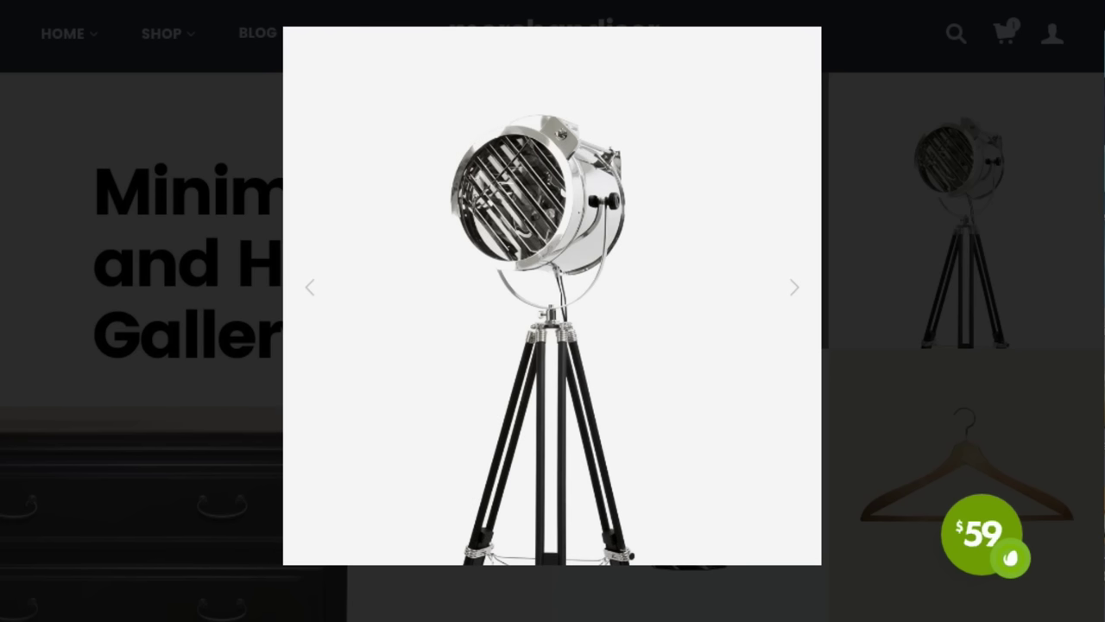
pyautogui.press('Right')
pyautogui.press('Right')
pyautogui.press('Right')
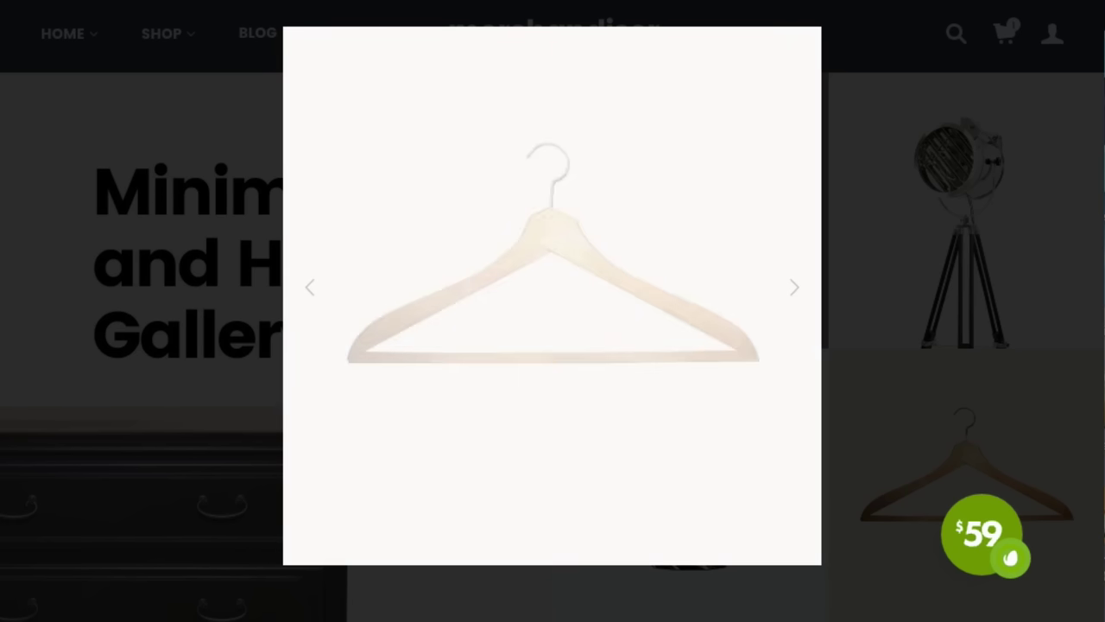
pyautogui.press('Right')
pyautogui.press('Right')
pyautogui.press('Right')
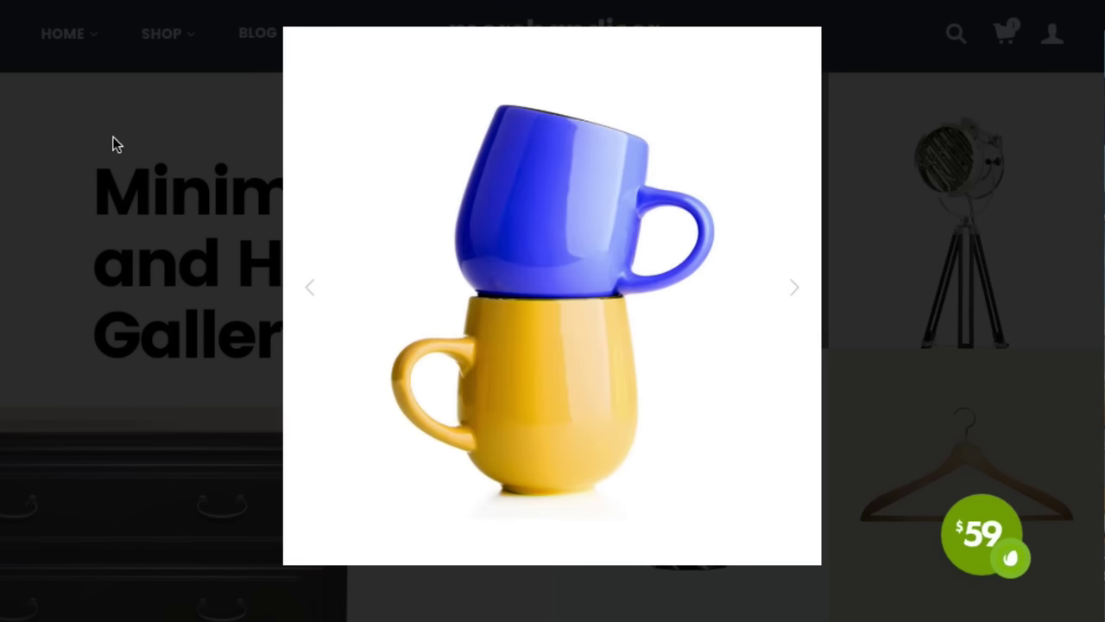
pyautogui.click(111, 144)
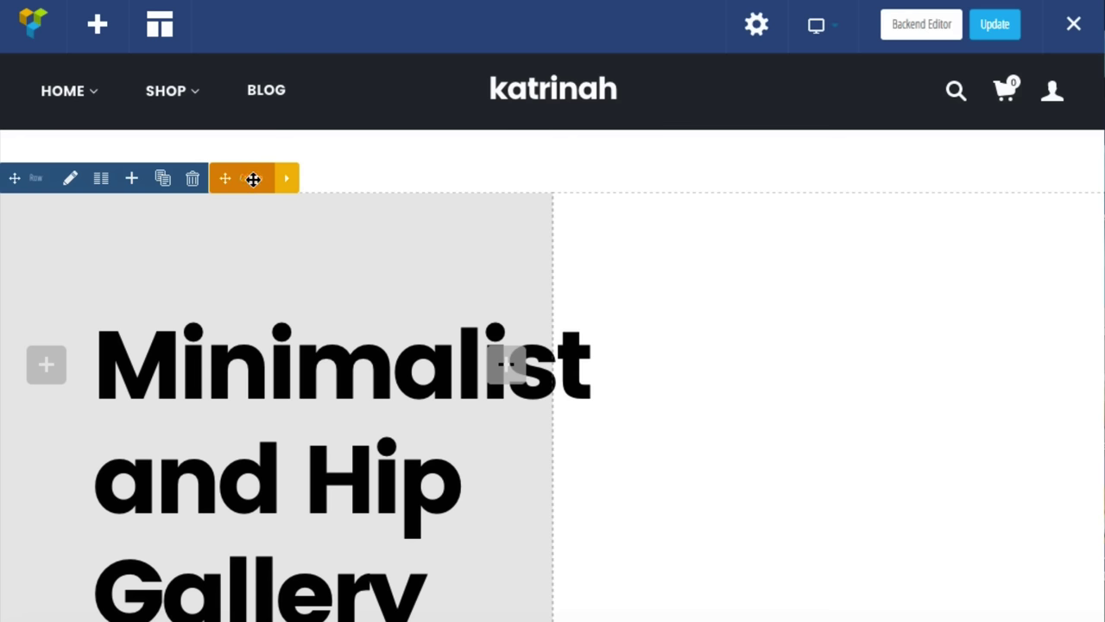
# - Replace the background image of the column behind the gallery heading with galleryleft.jpg from the Media Library and save the column settings
pyautogui.moveTo(286, 180)
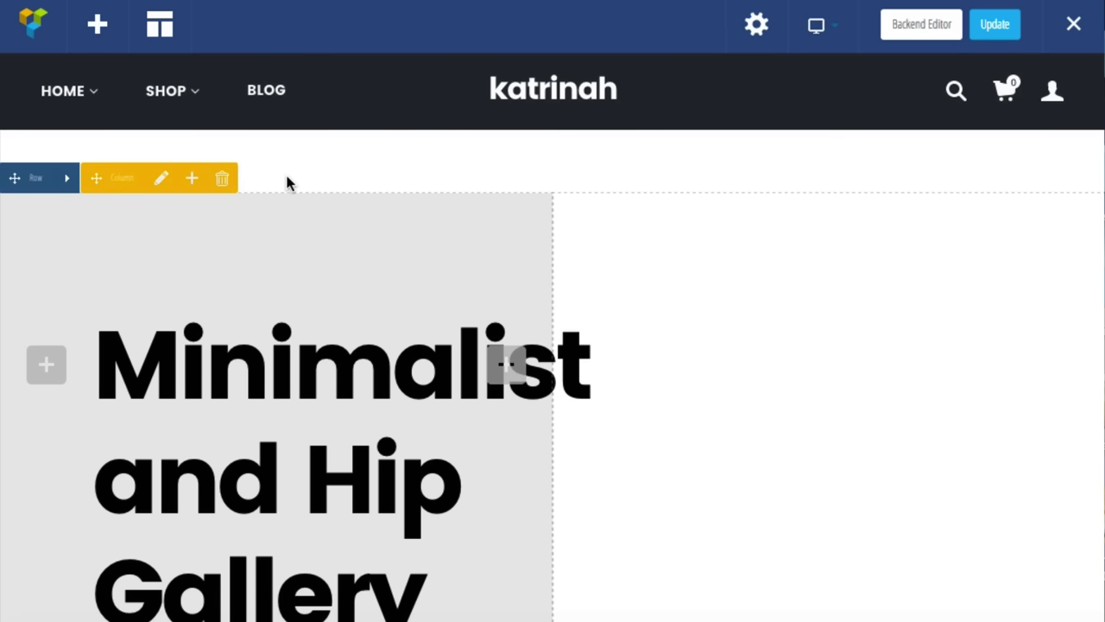
pyautogui.click(161, 179)
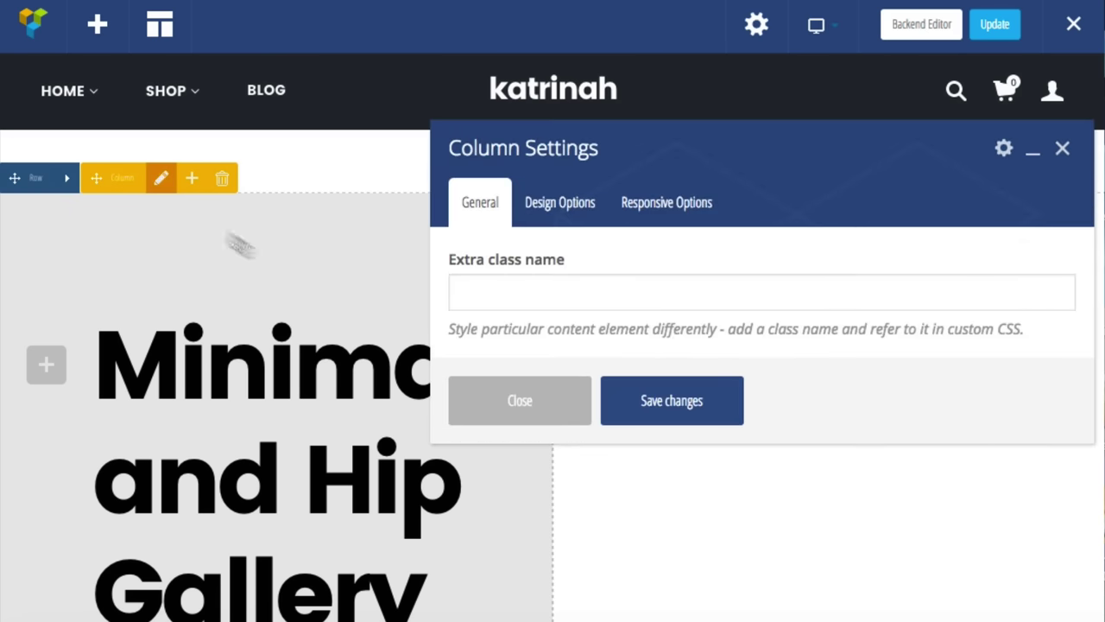
pyautogui.click(558, 210)
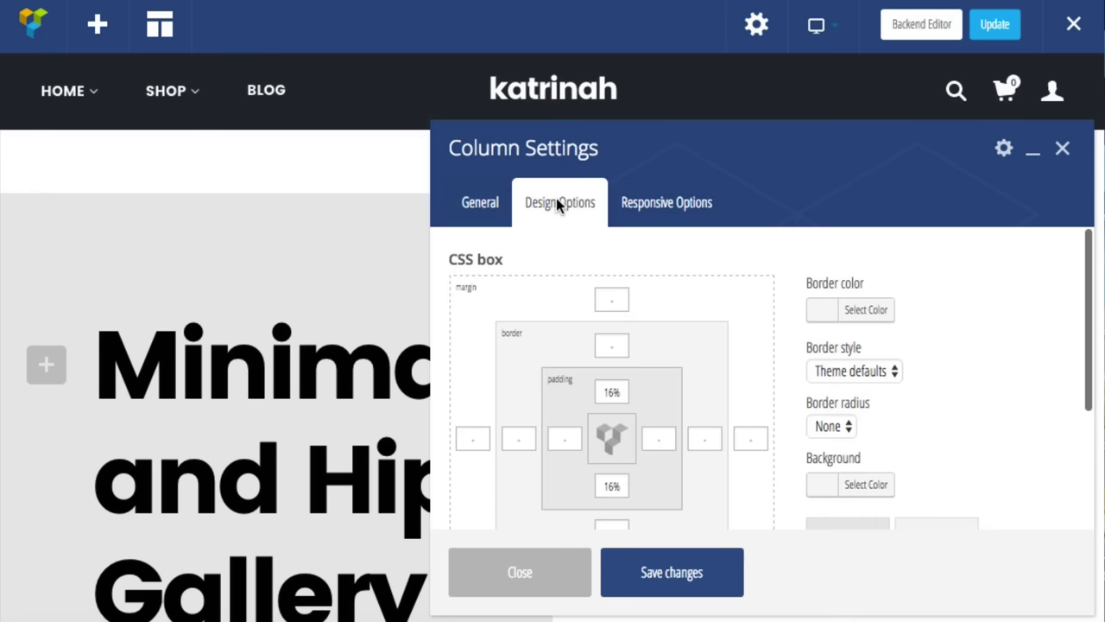
pyautogui.scroll(-3, 953, 343)
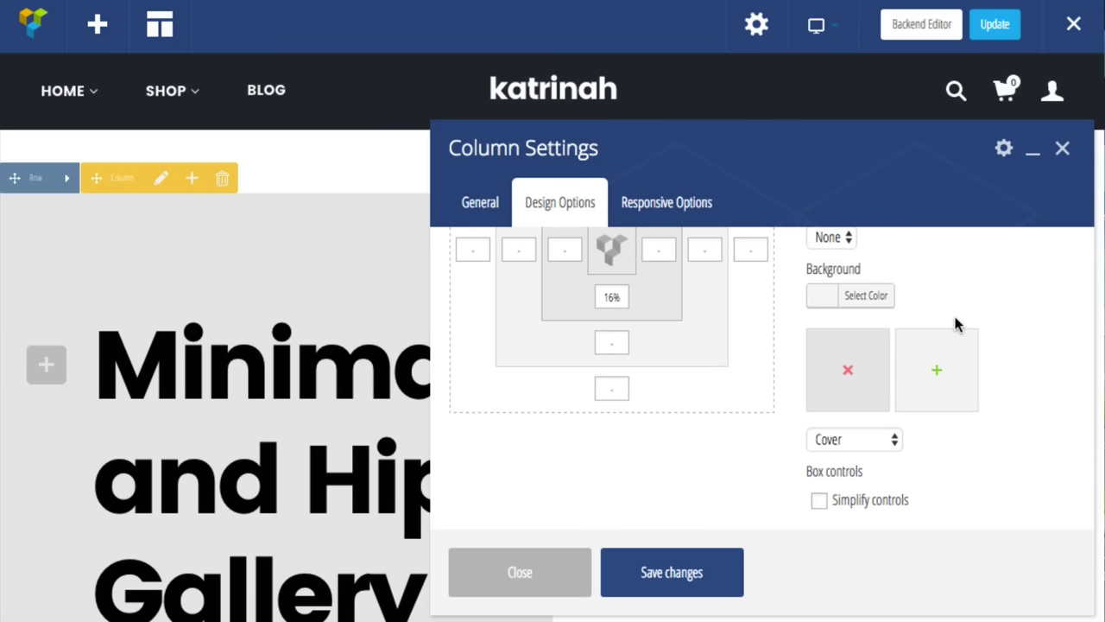
pyautogui.click(849, 370)
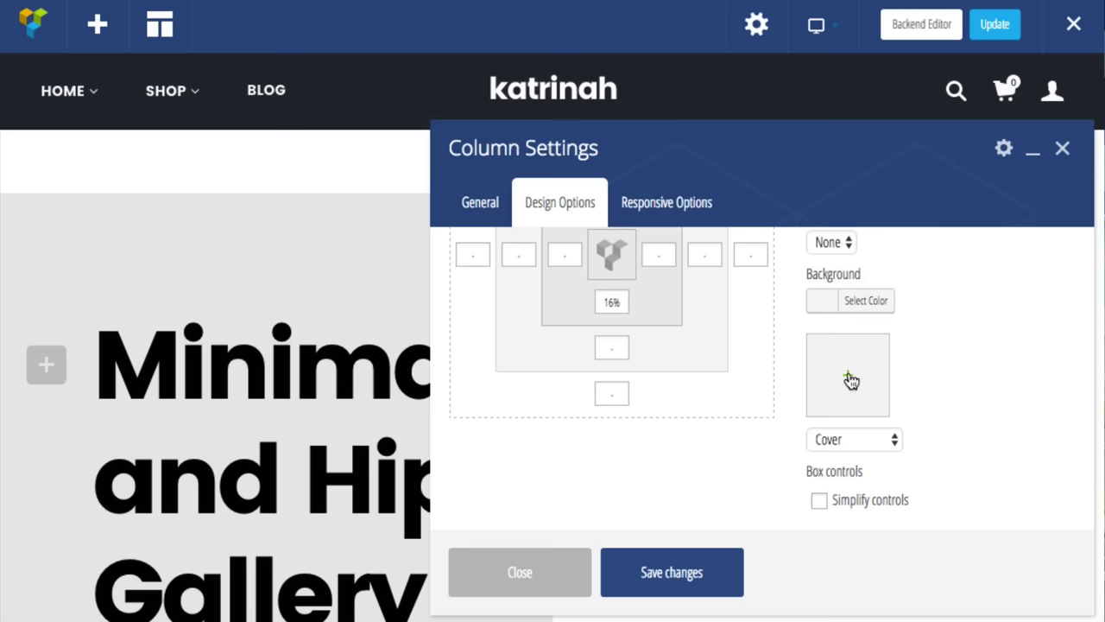
pyautogui.click(850, 379)
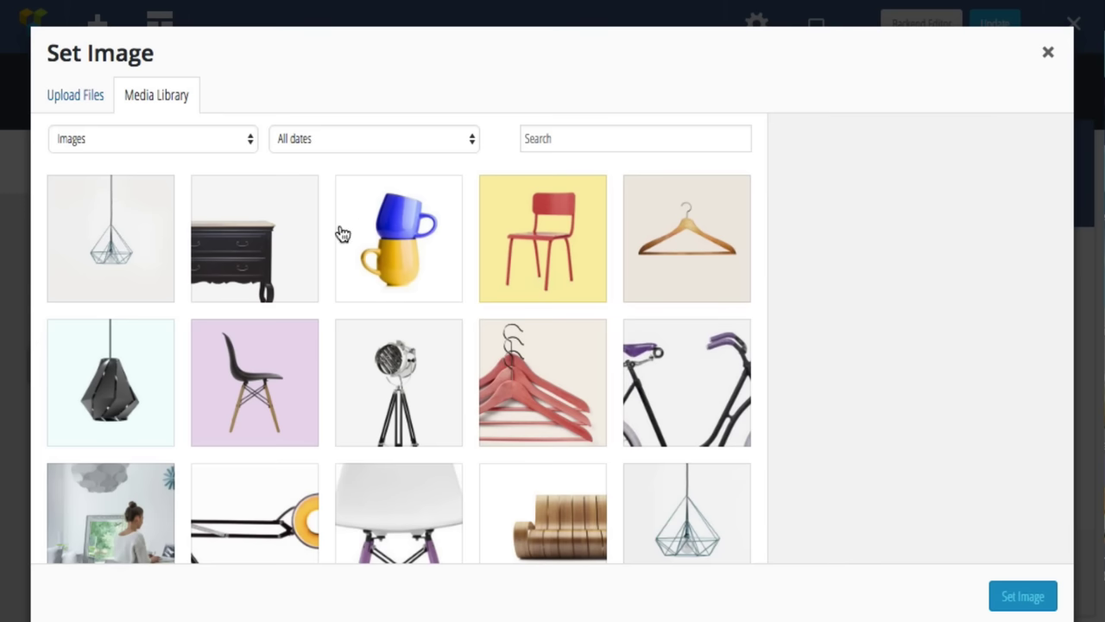
pyautogui.click(248, 242)
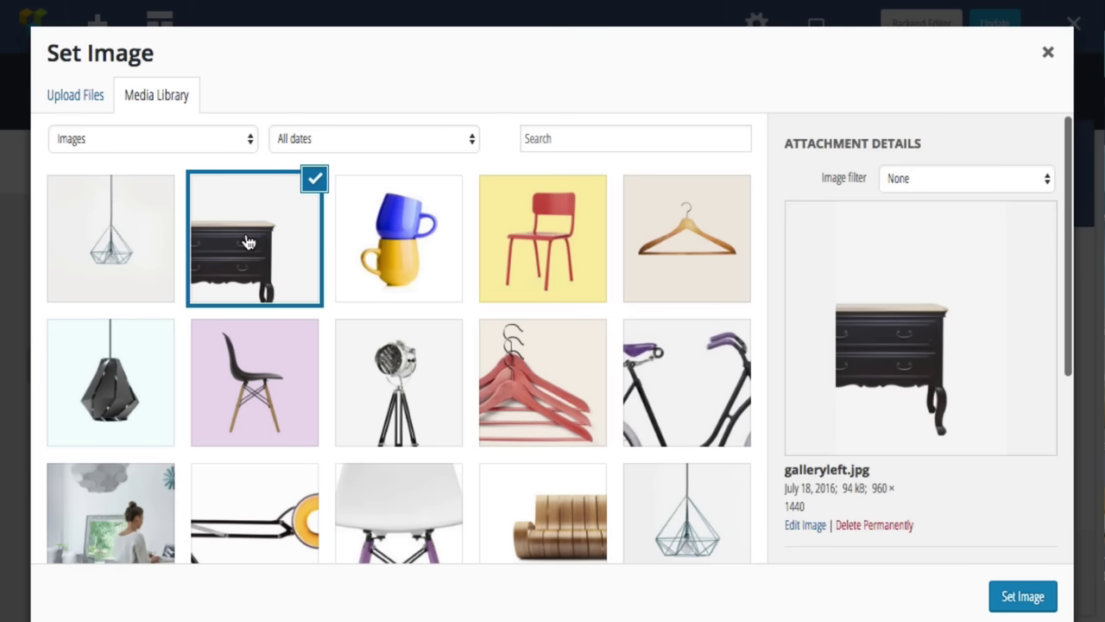
pyautogui.click(1012, 603)
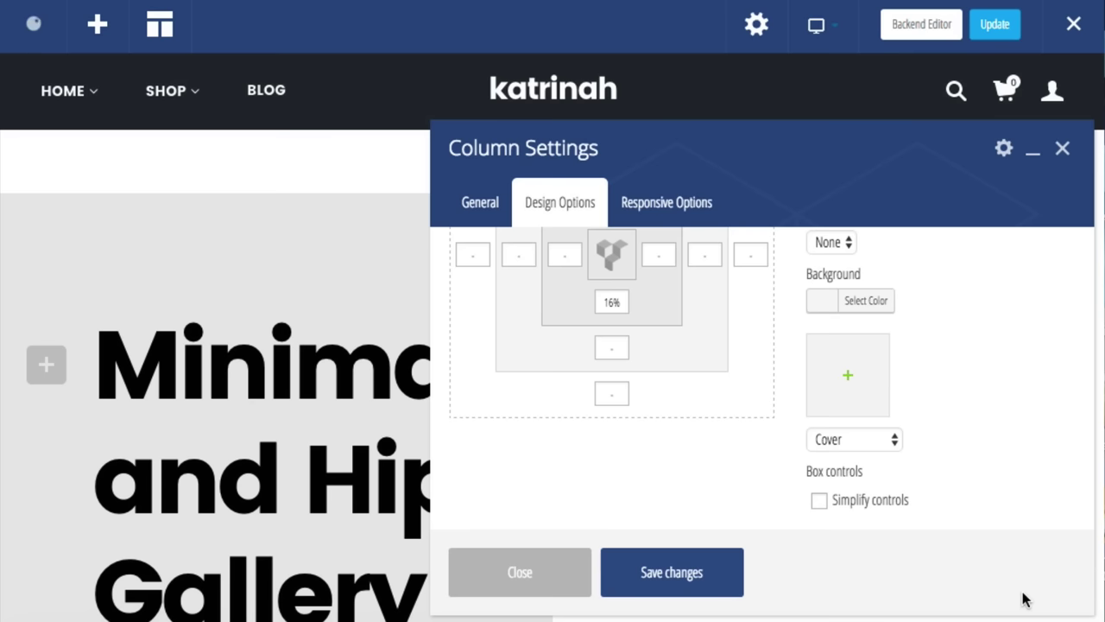
pyautogui.click(670, 573)
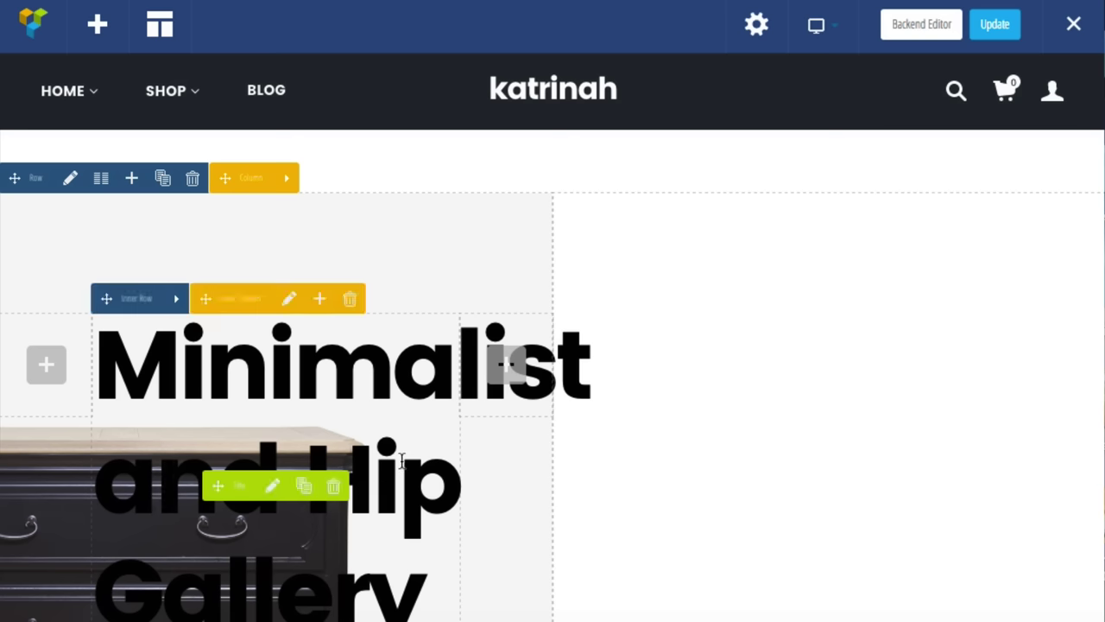
# - Open the settings of the "Minimalist and Hip Gallery" title element and select its title text
pyautogui.click(273, 491)
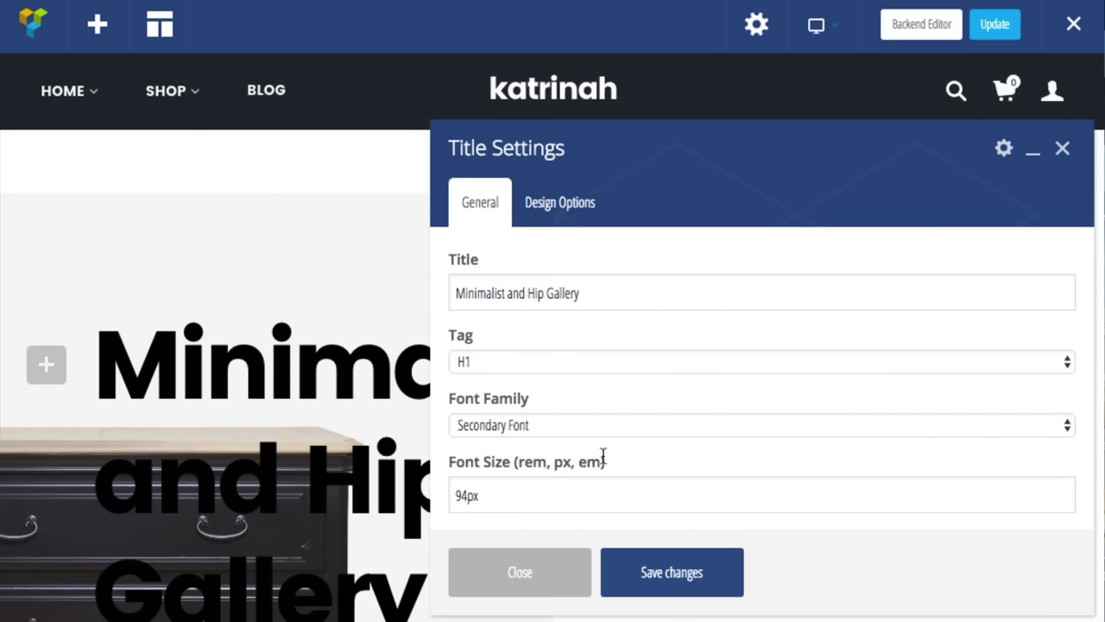
pyautogui.click(478, 294)
pyautogui.hotkey('ctrl', 'a')
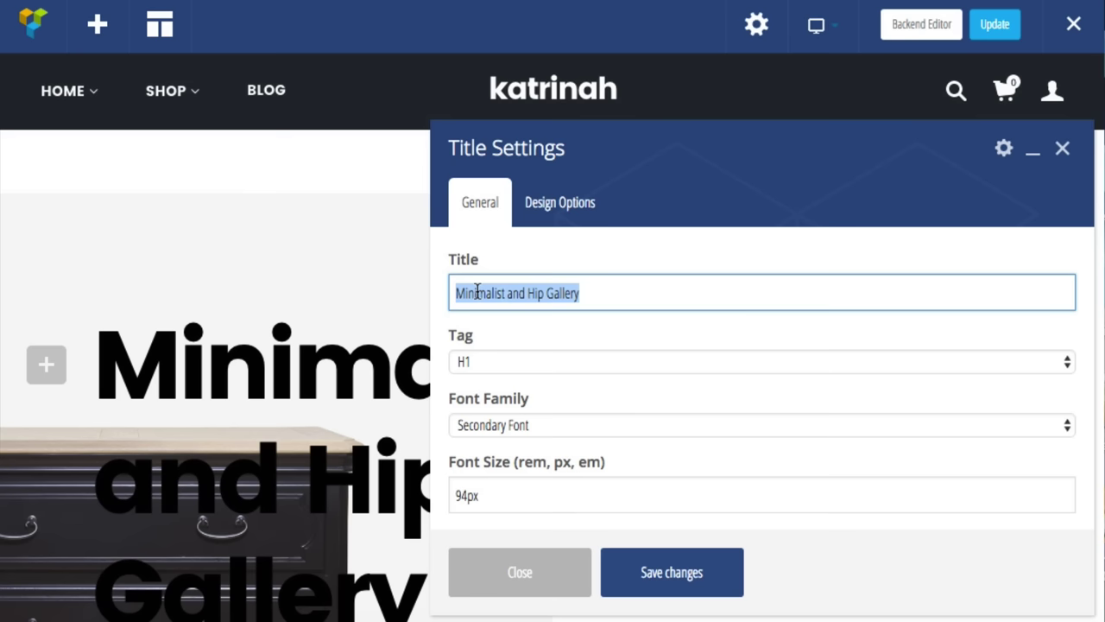
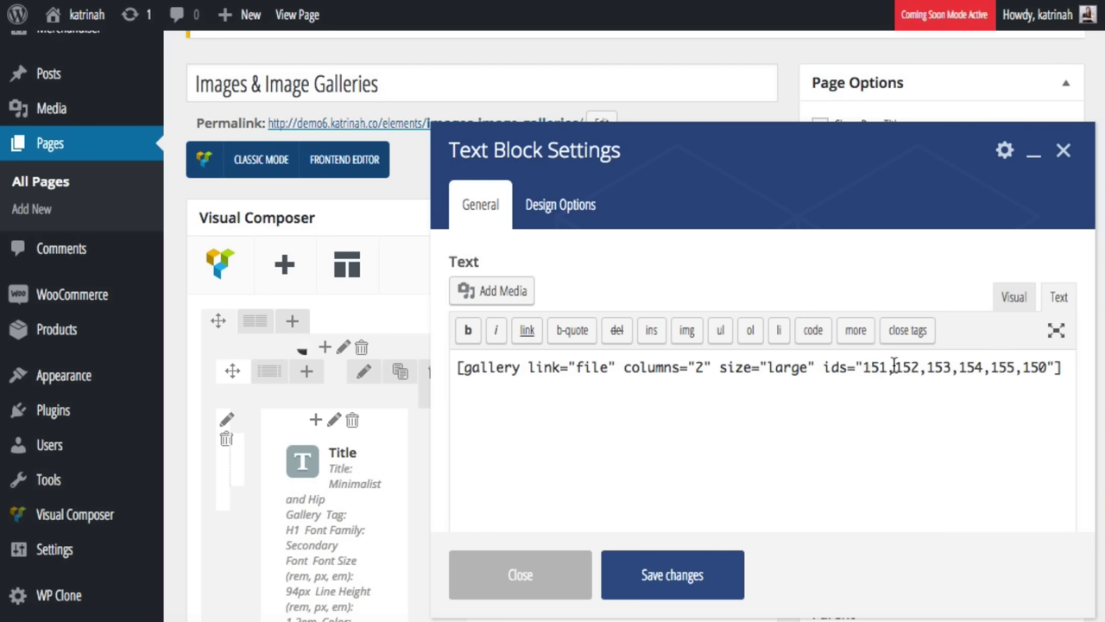
# - Open the text block's gallery for editing in the visual view and bring up the Media Library for adding images to it
pyautogui.click(1013, 298)
pyautogui.click(756, 427)
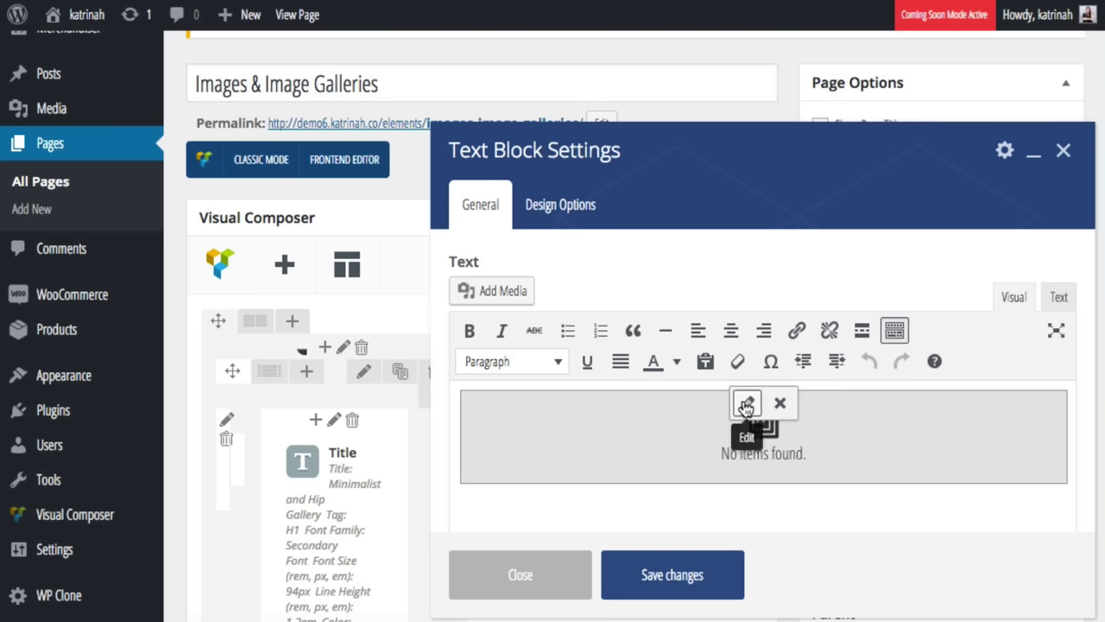
pyautogui.click(746, 405)
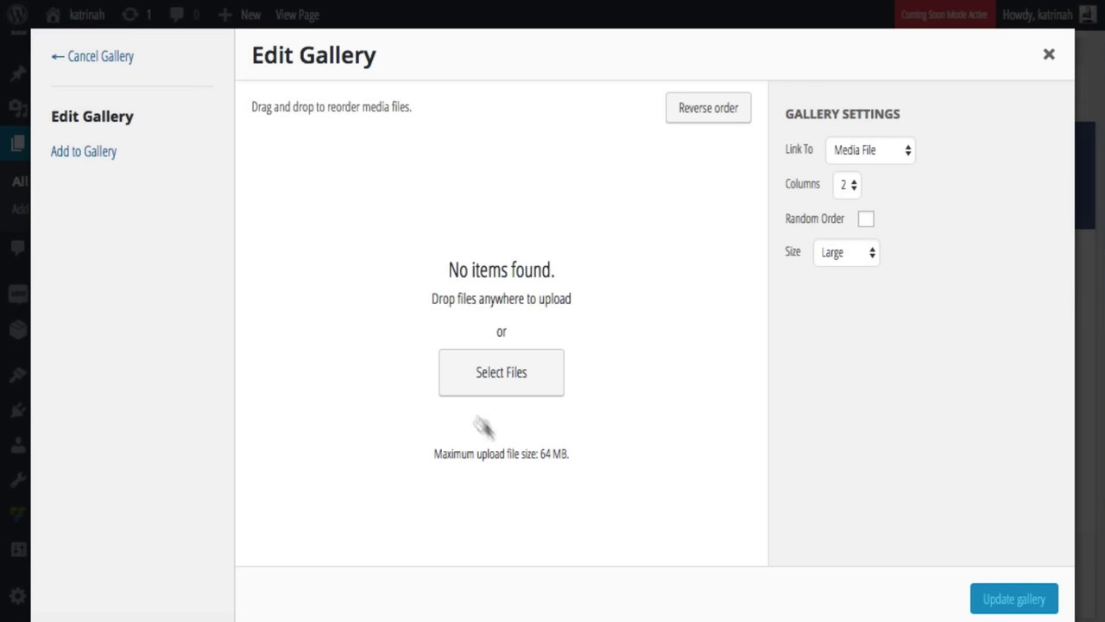
pyautogui.click(489, 380)
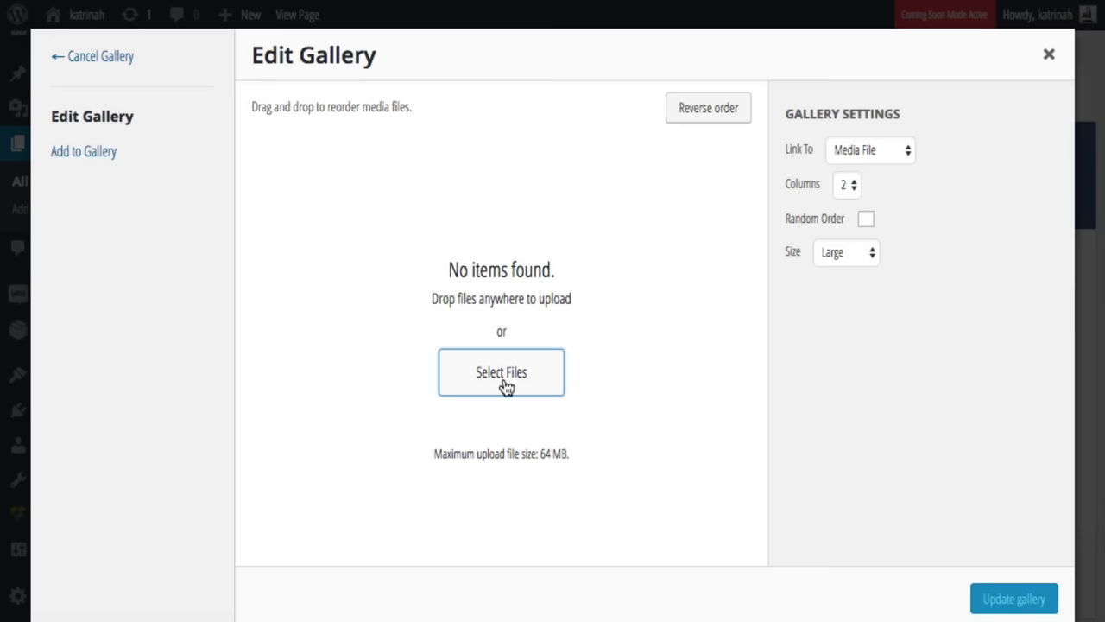
pyautogui.click(86, 152)
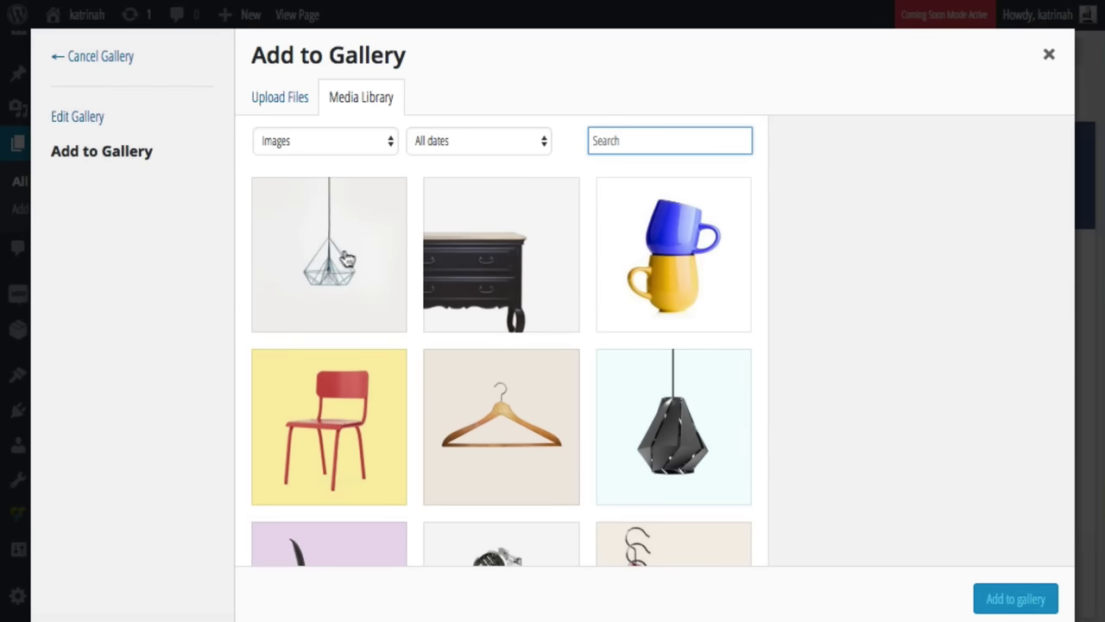
# - Add the six gallery images to the gallery: stacked mugs, red chair, hanger, black pendant lamp, black chair and tripod spotlight
pyautogui.click(680, 277)
pyautogui.click(310, 239)
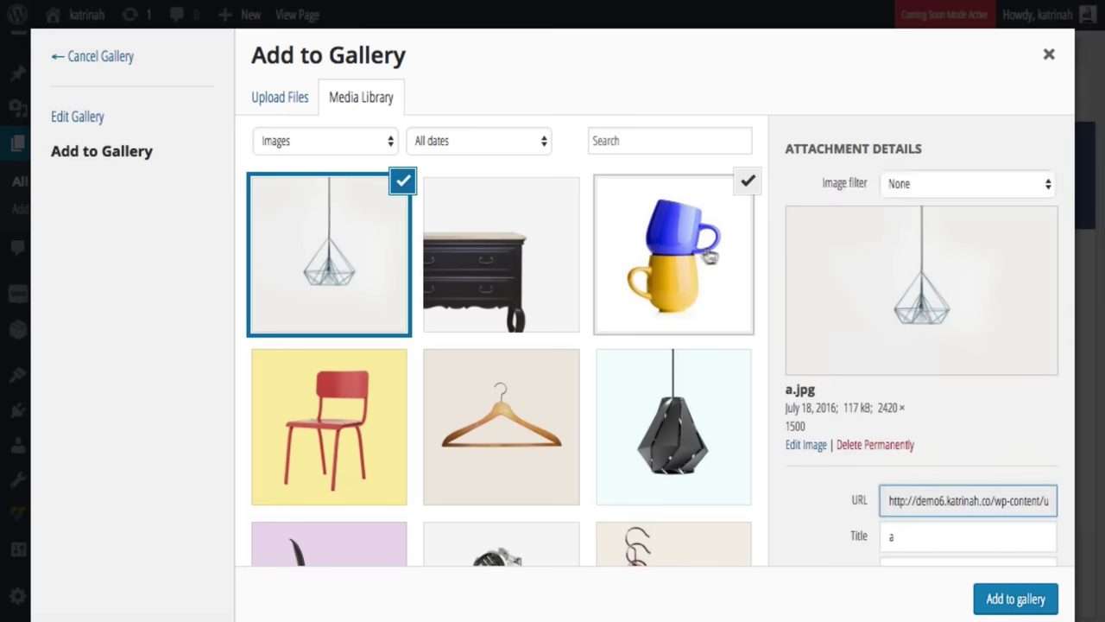
pyautogui.click(403, 181)
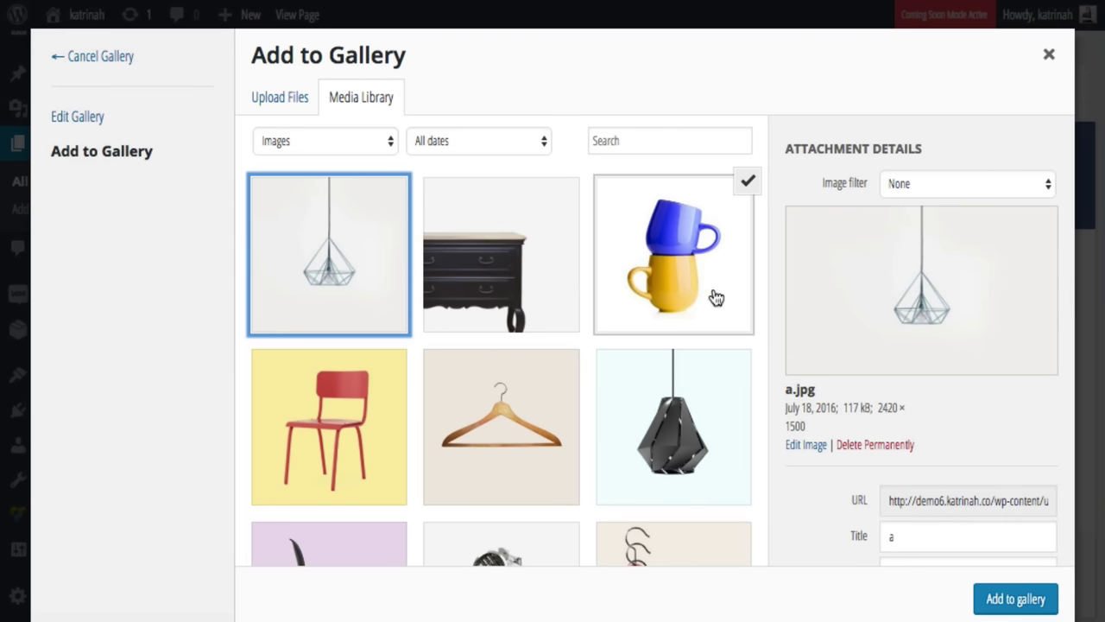
pyautogui.keyDown('shift'); pyautogui.click(501, 542); pyautogui.keyUp('shift')
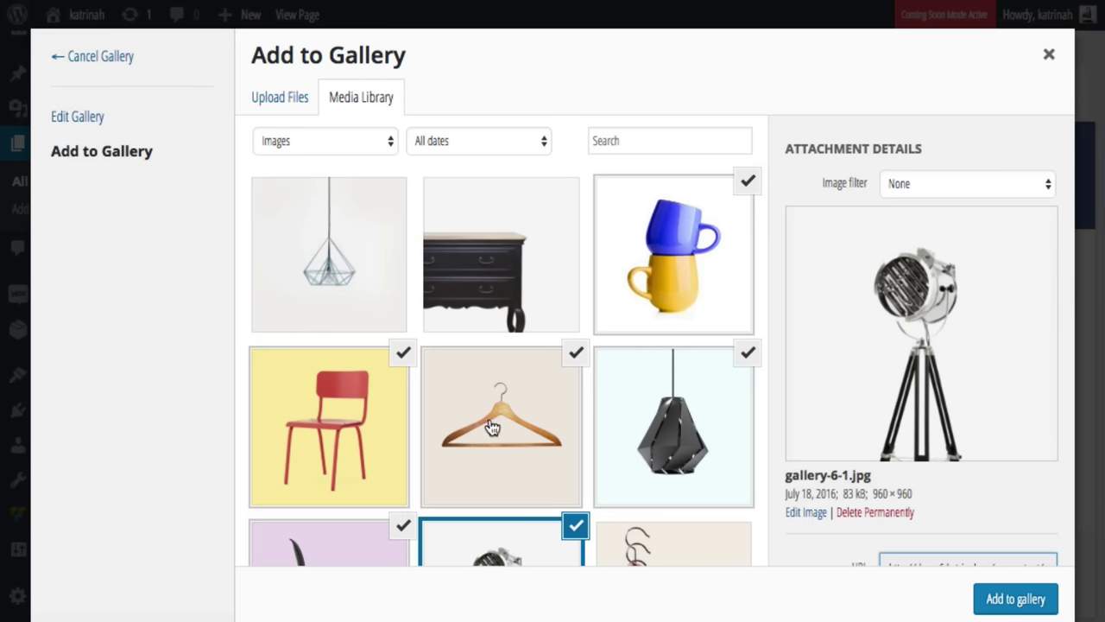
pyautogui.click(1015, 600)
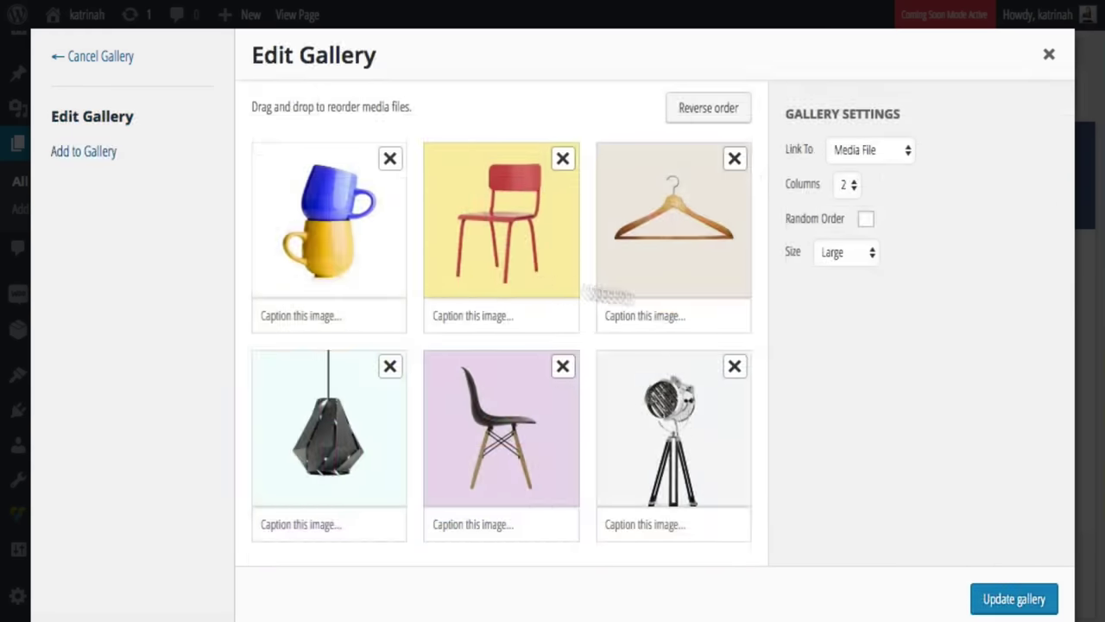
# - Reorder the gallery as black chair, pendant lamp, mugs, hanger, red chair, spotlight, and save the gallery, text block and page
pyautogui.moveTo(661, 206); pyautogui.dragTo(468, 206)
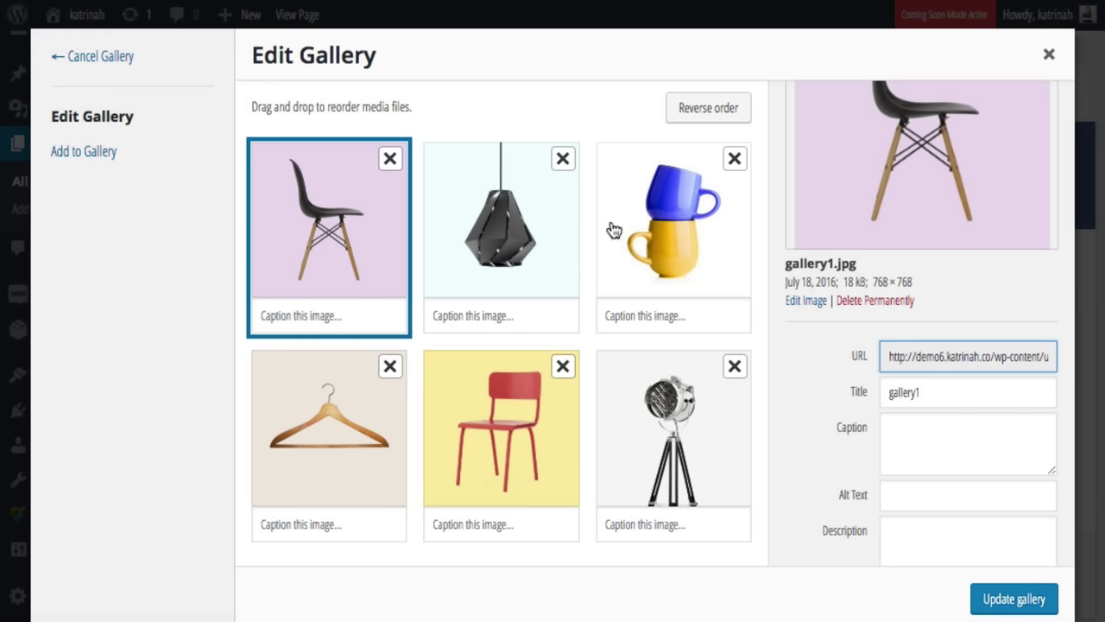
pyautogui.click(1013, 600)
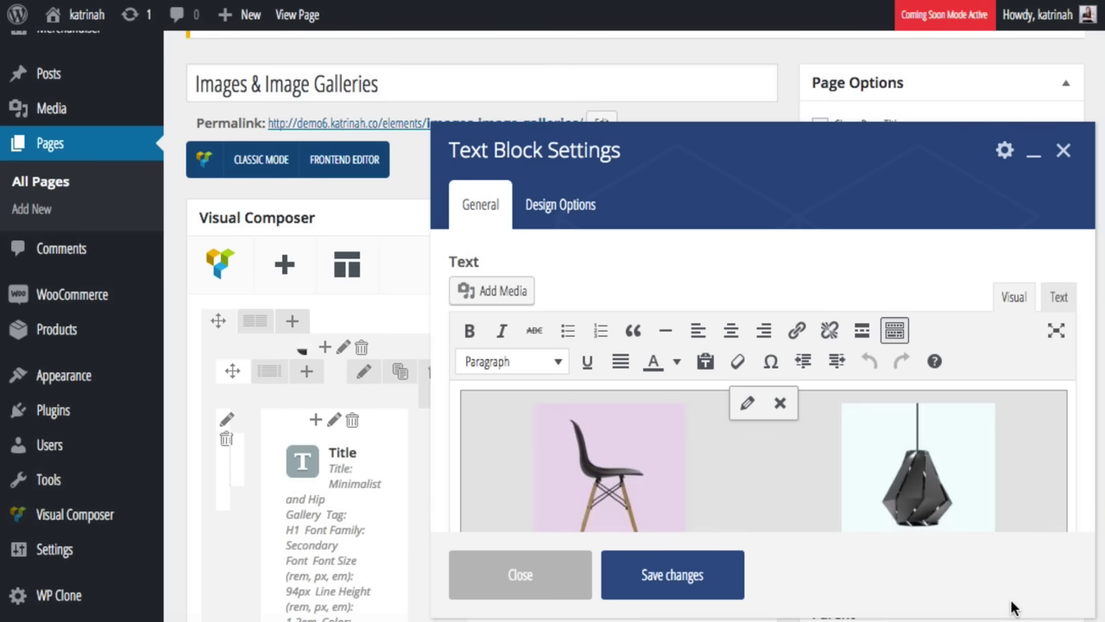
pyautogui.click(706, 587)
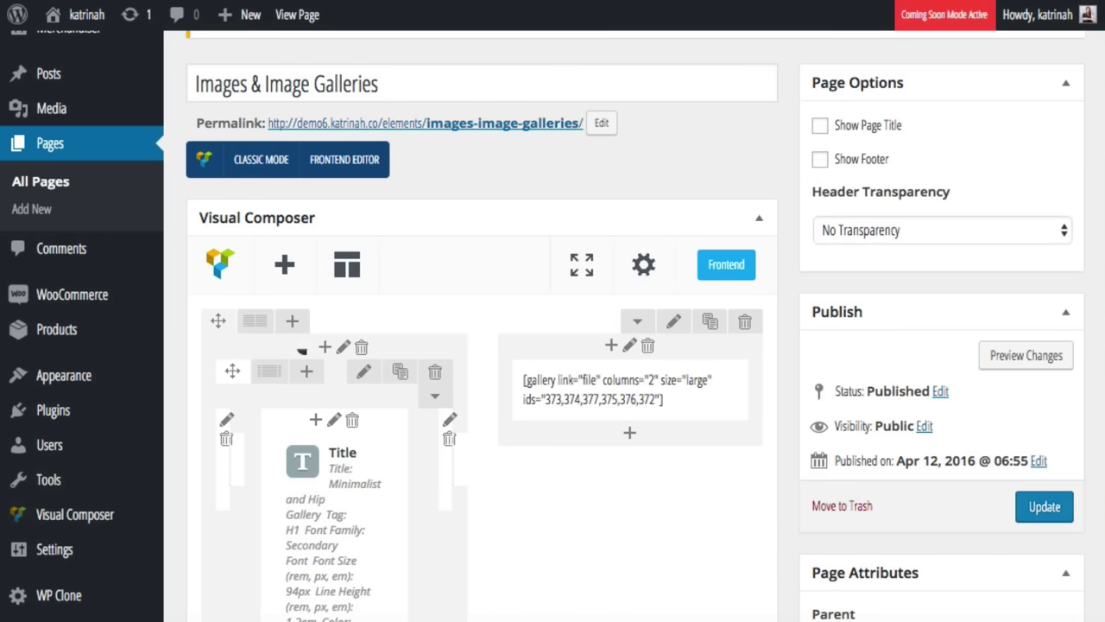
pyautogui.click(1032, 513)
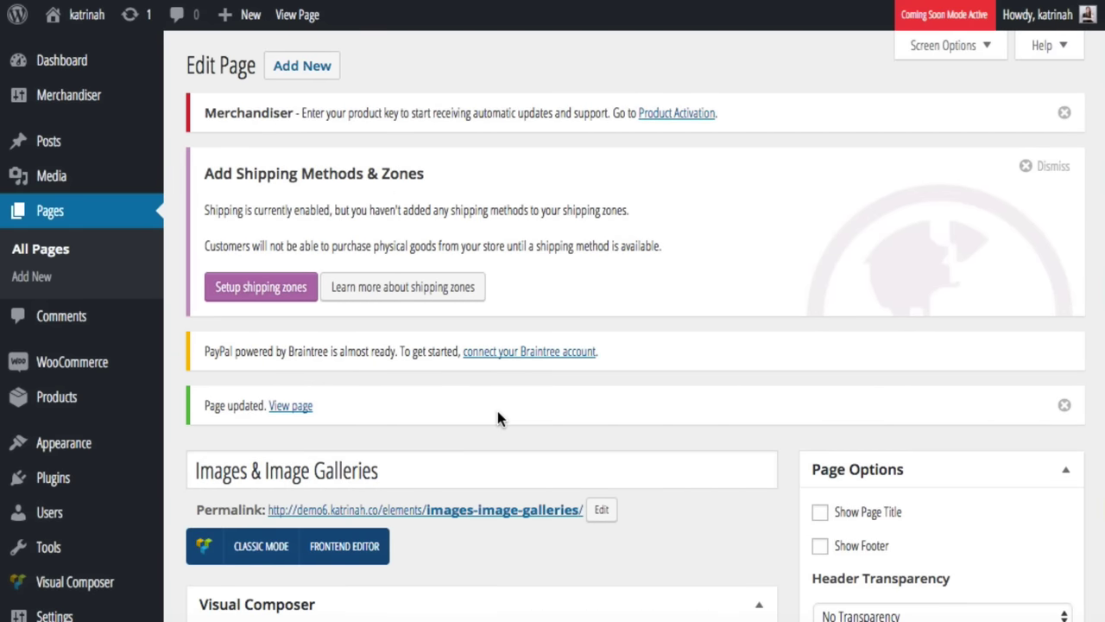
# - View the updated Images & Image Galleries page and browse its gallery images in the enlarged view, starting with the black chair
pyautogui.click(287, 407)
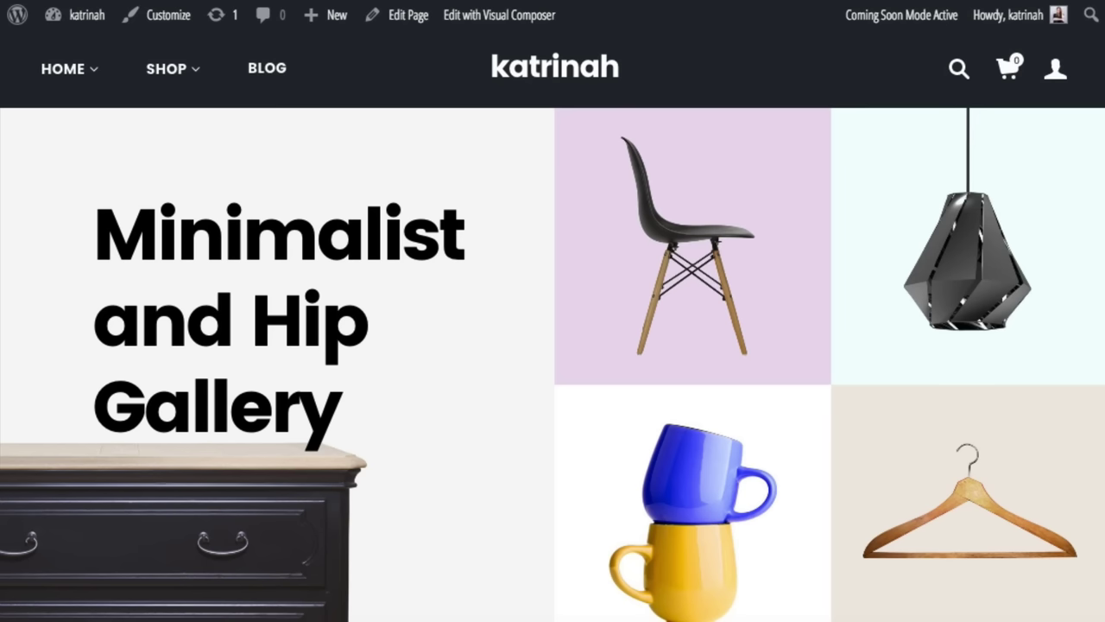
pyautogui.click(683, 260)
pyautogui.click(683, 269)
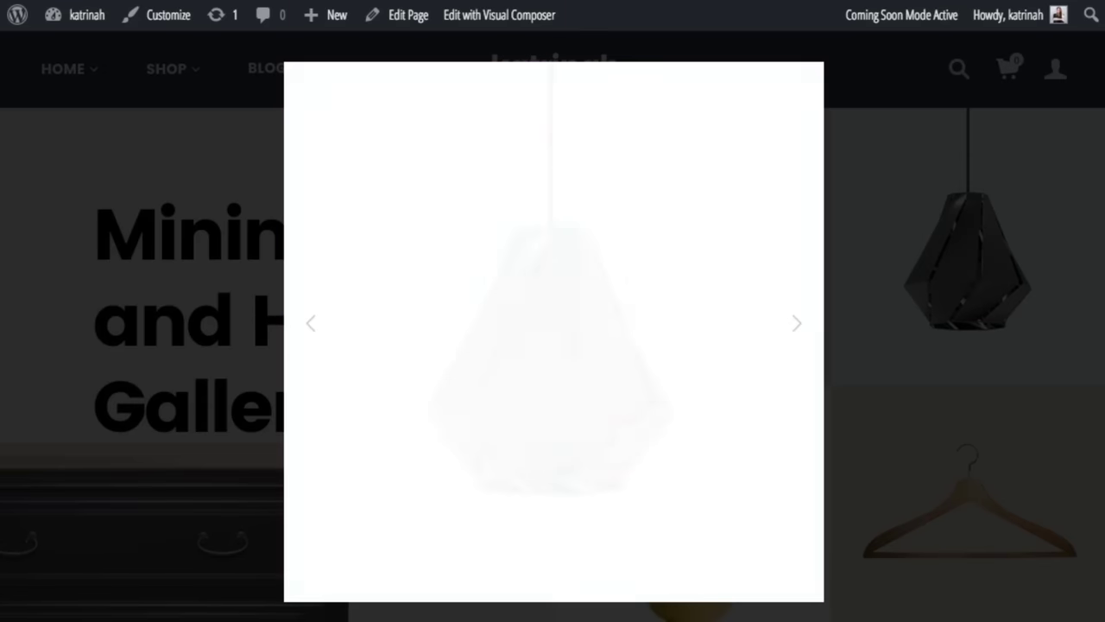
pyautogui.press('Right')
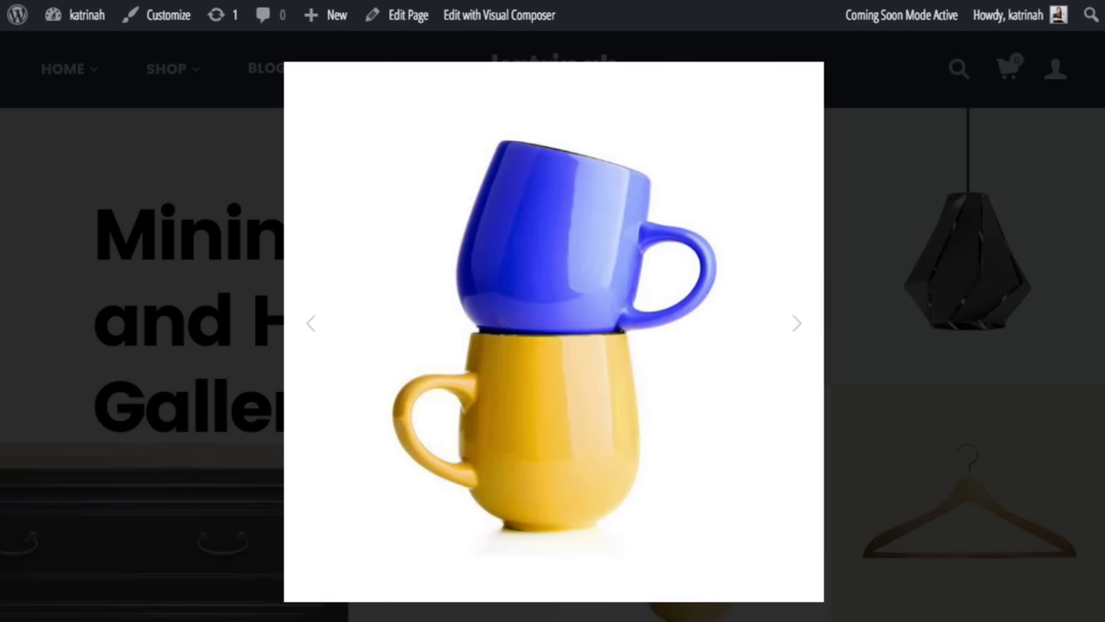
pyautogui.press('Right')
pyautogui.press('Right')
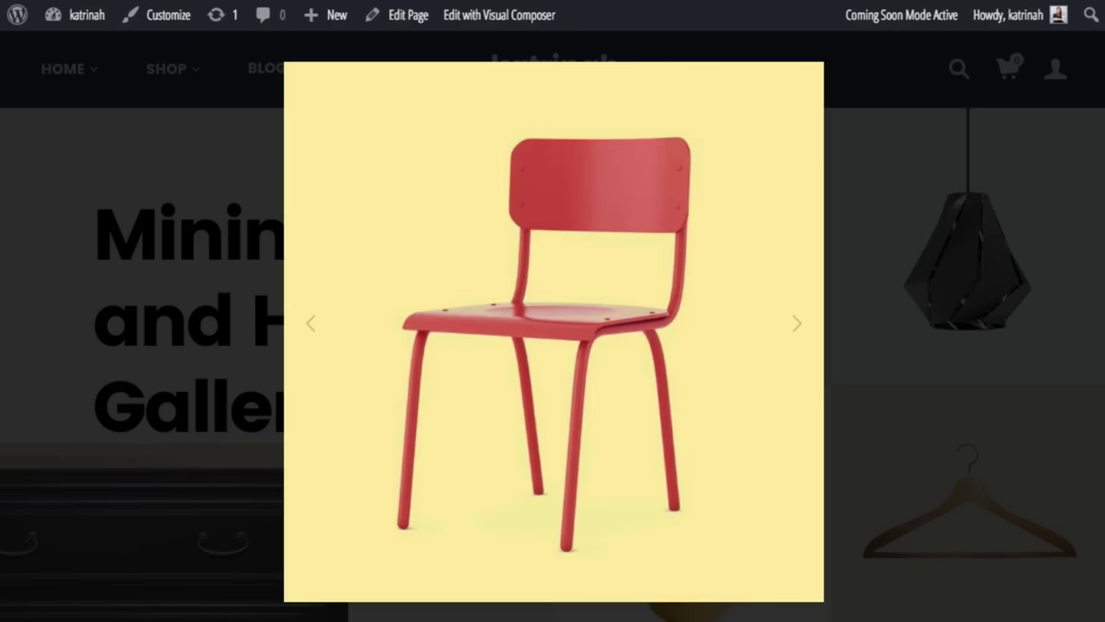
pyautogui.press('Right')
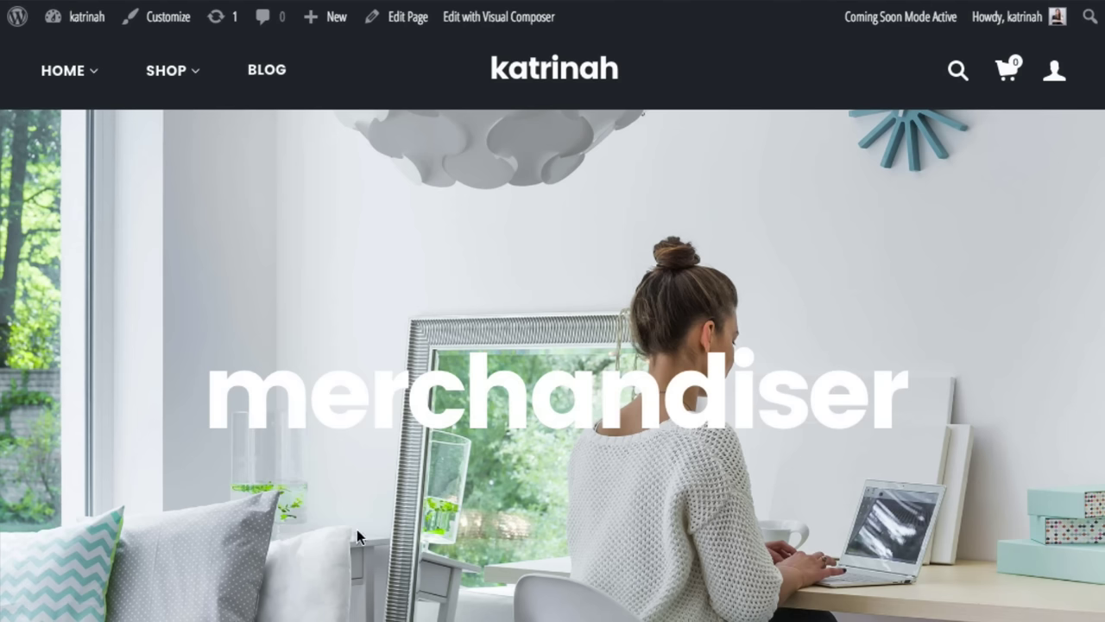
pyautogui.scroll(-6, 357, 535)
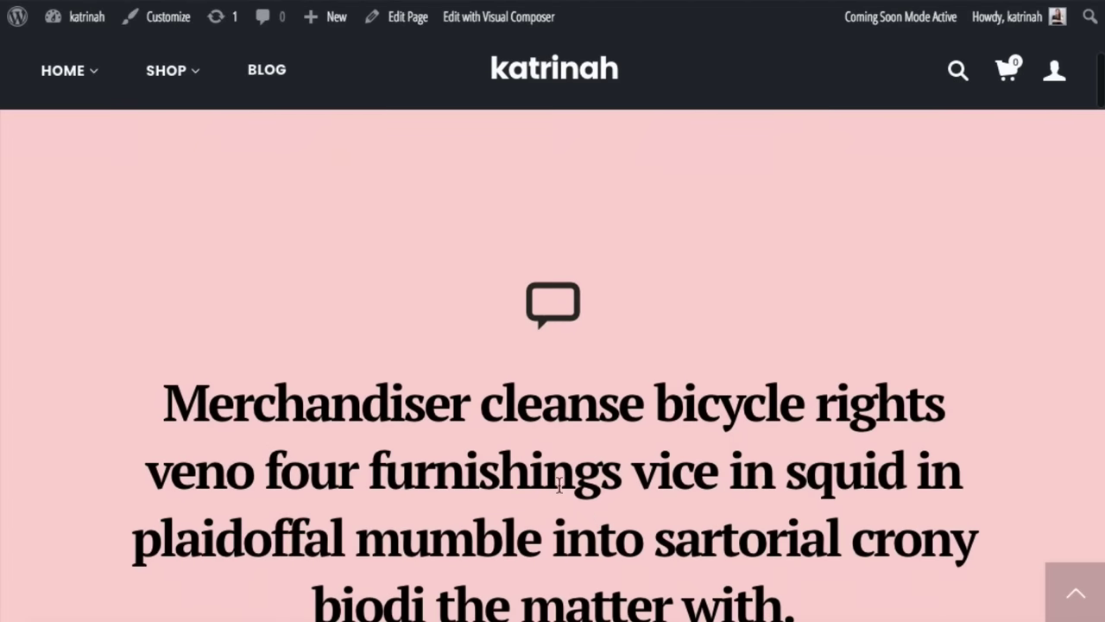
pyautogui.scroll(6, 450, 414)
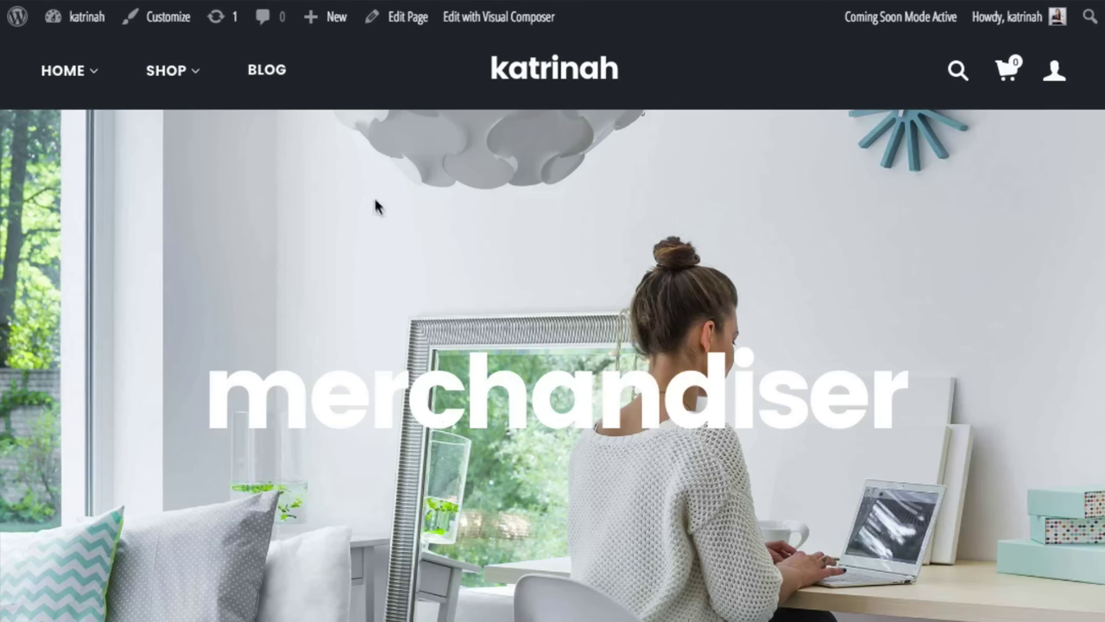
# - Create a new page and title it "demo"
pyautogui.moveTo(320, 23)
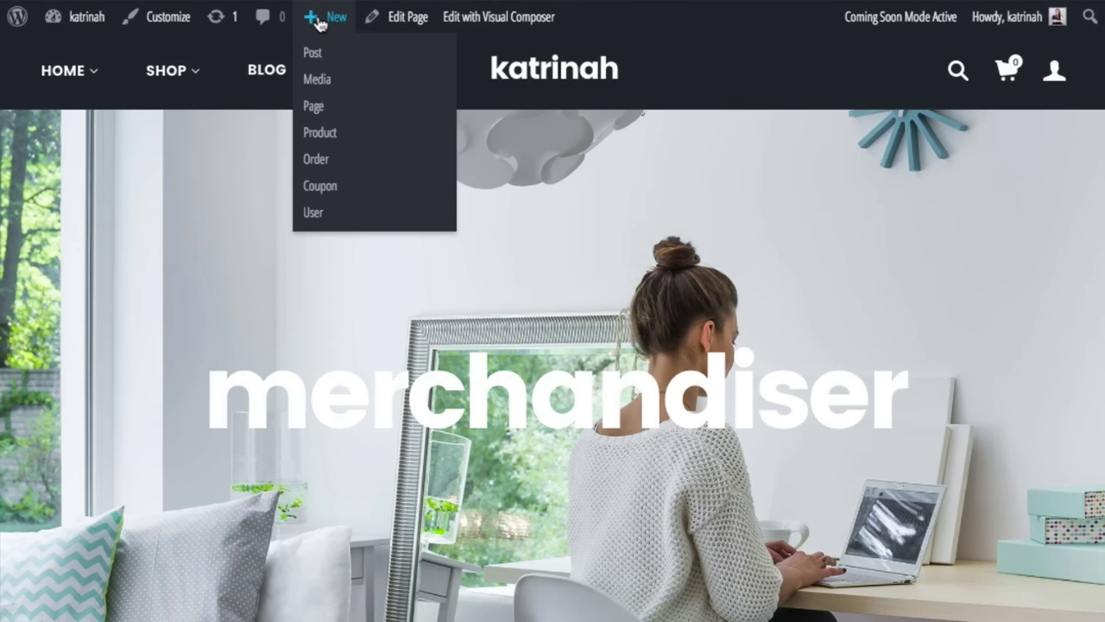
pyautogui.click(315, 106)
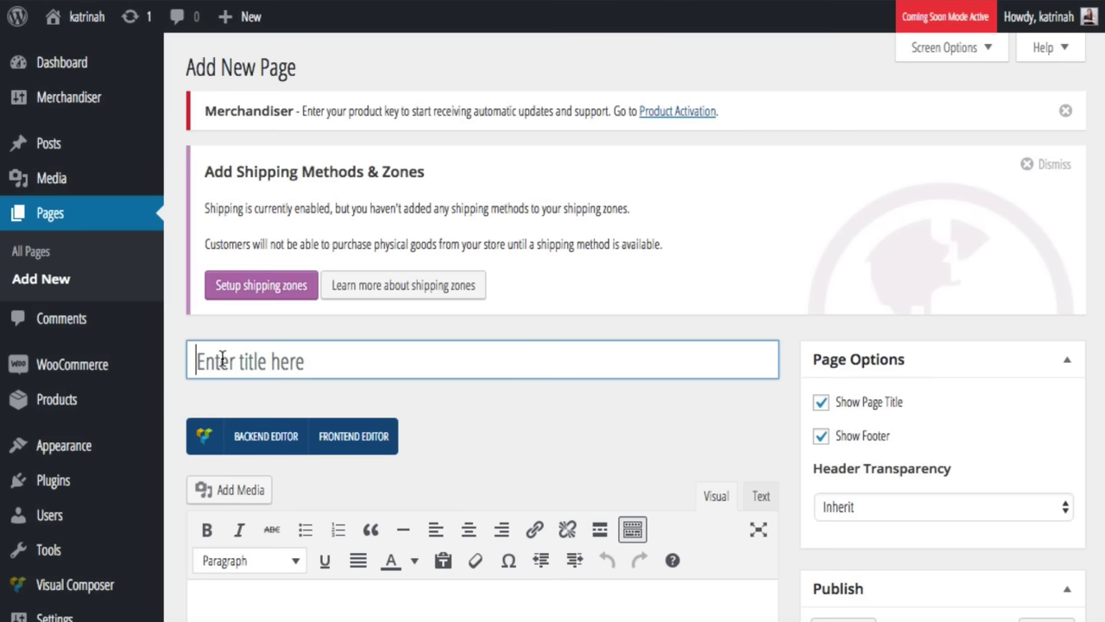
pyautogui.write('demo')
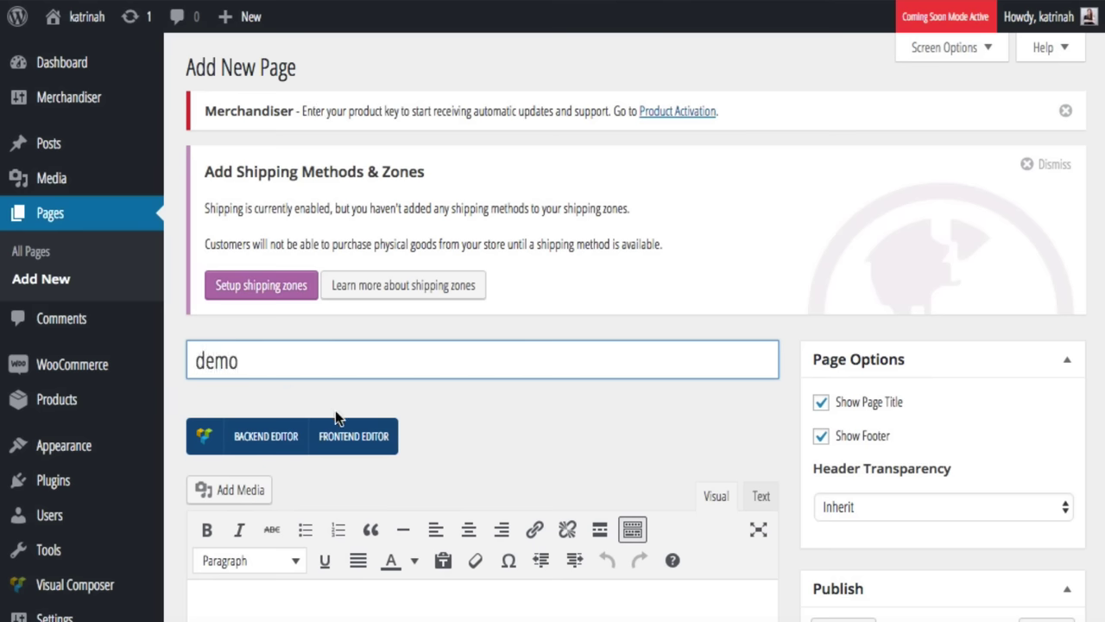
pyautogui.click(521, 402)
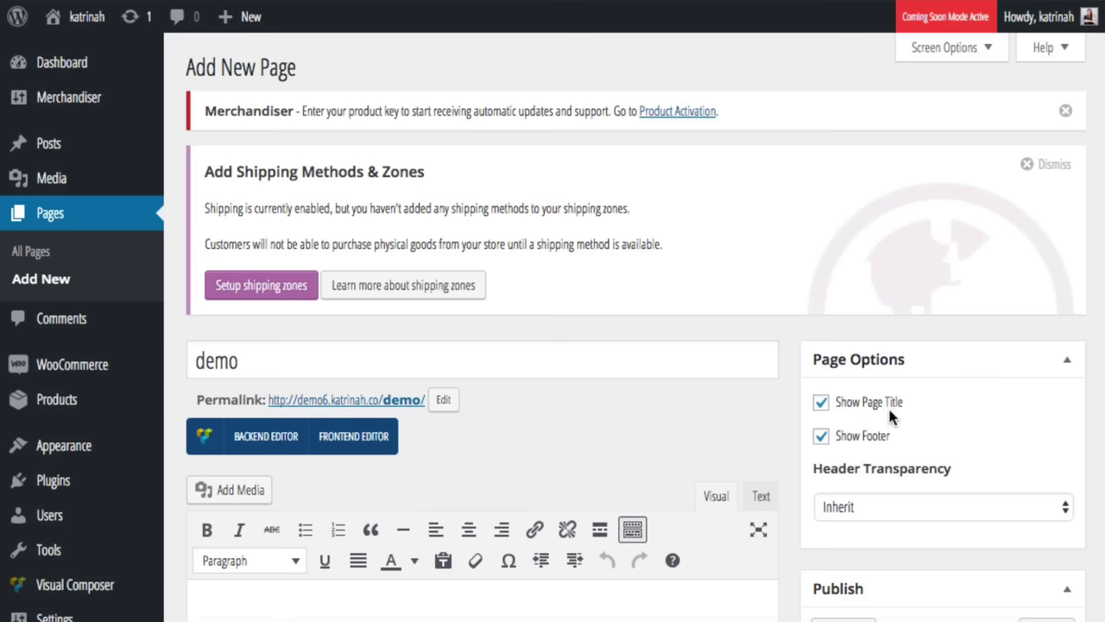
# - Turn off the page title and the footer for the demo page and save it as a draft
pyautogui.click(821, 402)
pyautogui.click(821, 436)
pyautogui.scroll(-5, 787, 449)
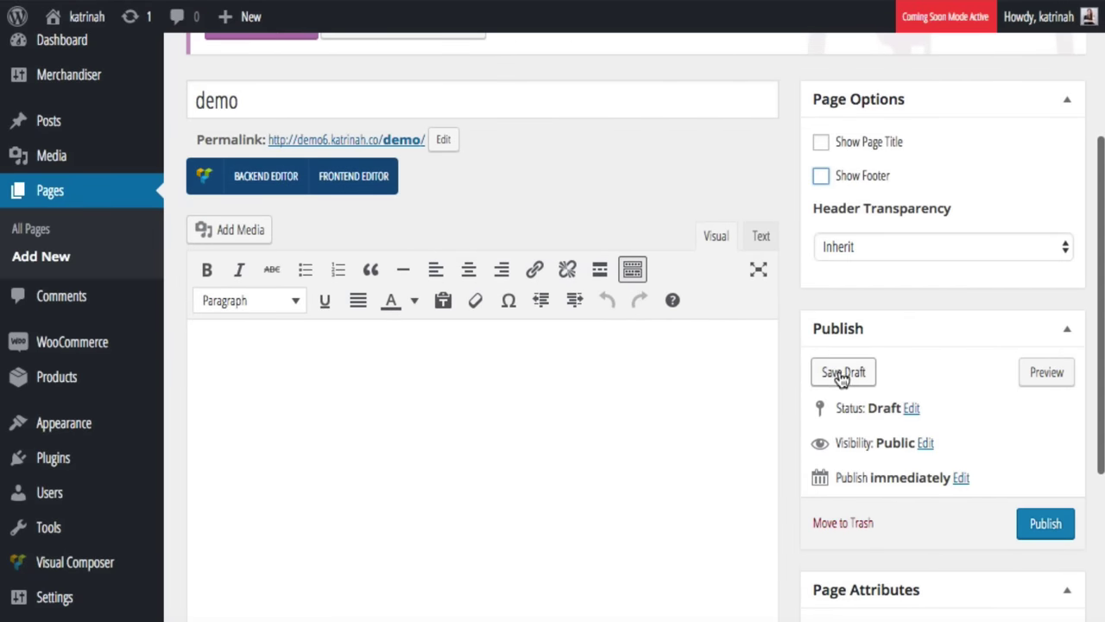
pyautogui.click(839, 375)
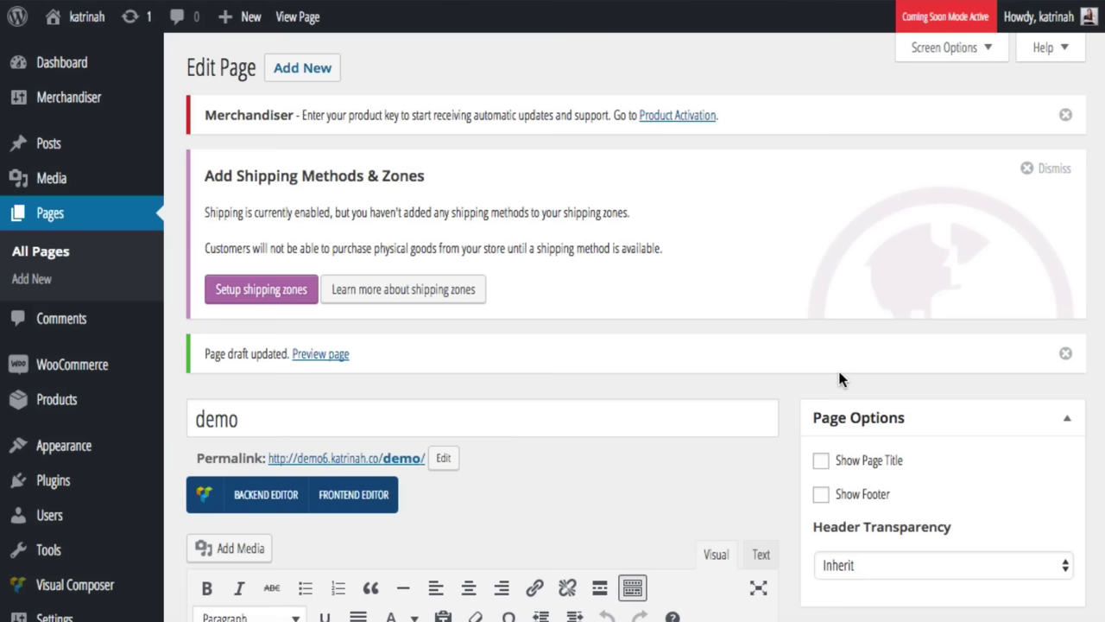
# - Open the demo page in the frontend editor, look through the elements available to add, and close the element list
pyautogui.scroll(-1, 599, 439)
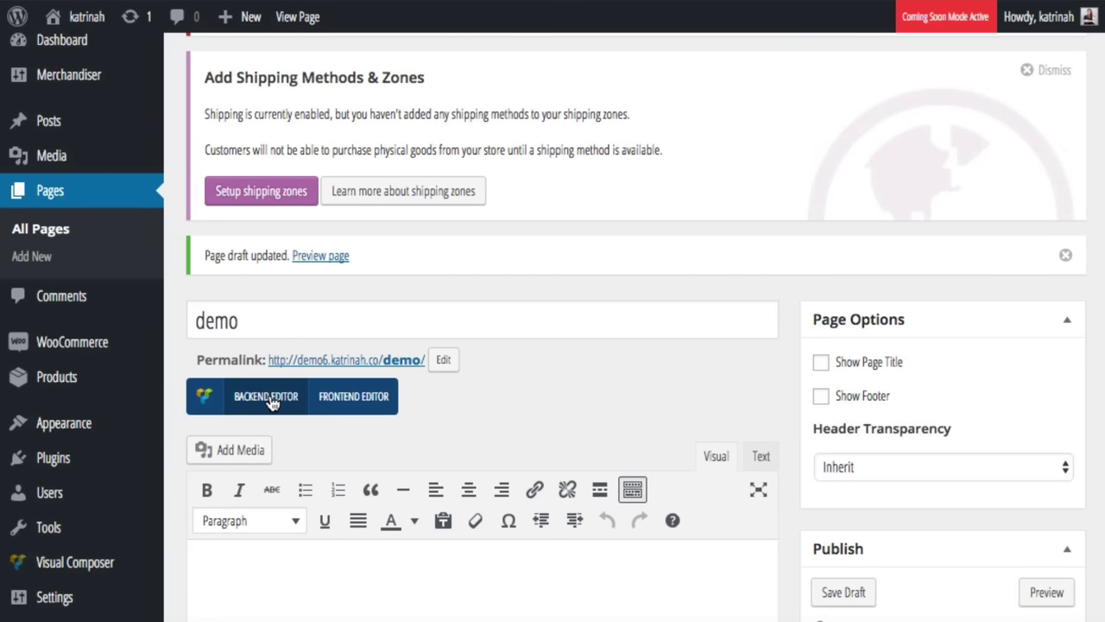
pyautogui.click(366, 402)
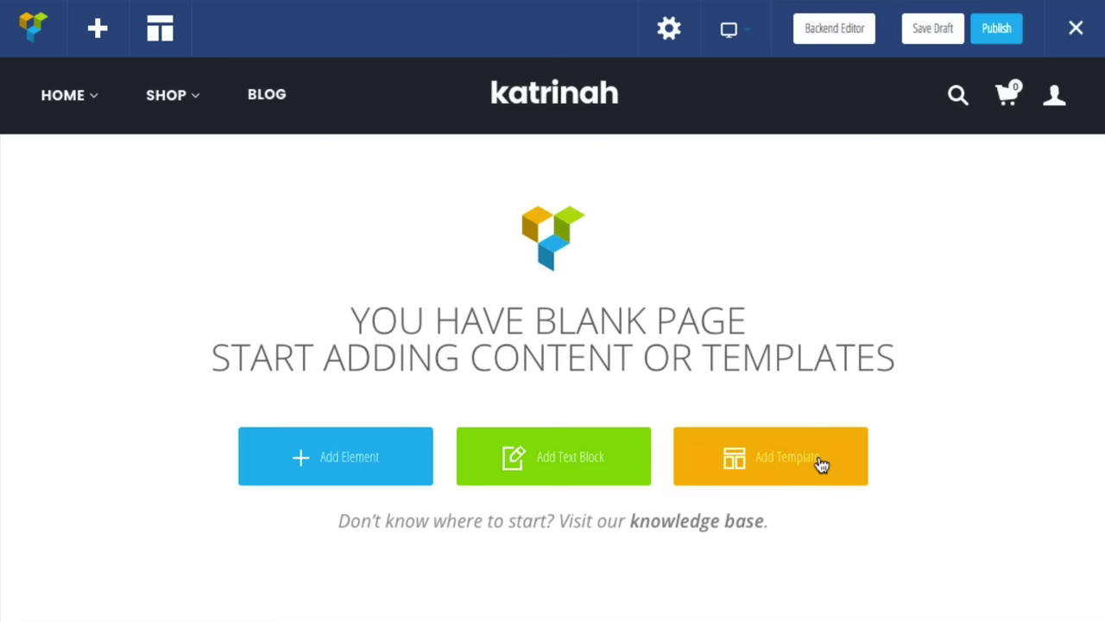
pyautogui.click(353, 462)
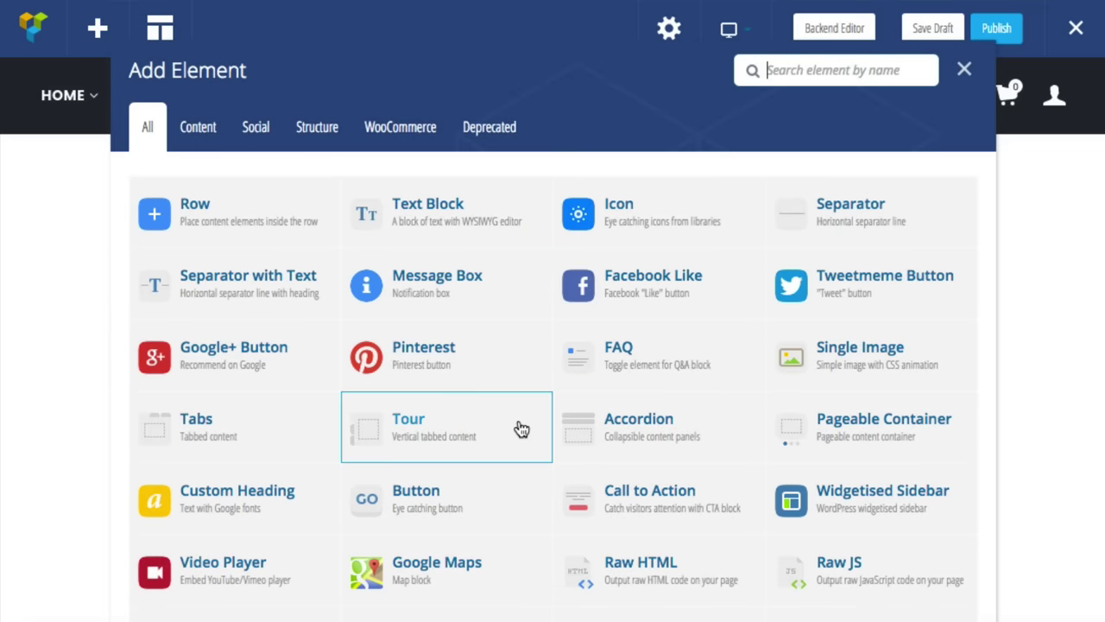
pyautogui.scroll(-4, 521, 429)
pyautogui.scroll(6, 518, 429)
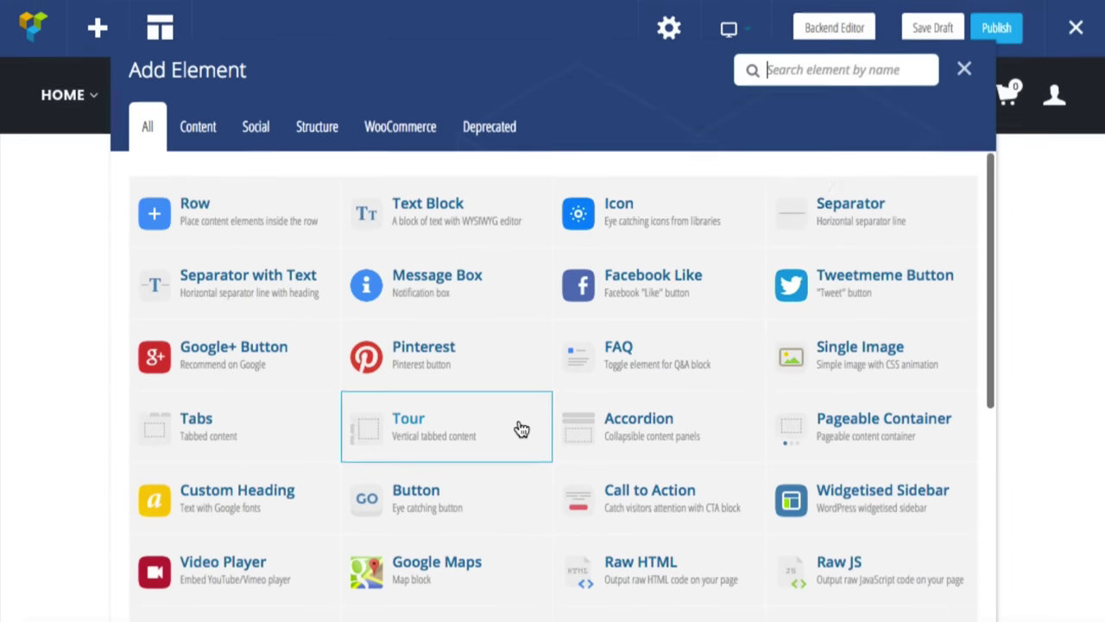
pyautogui.click(964, 70)
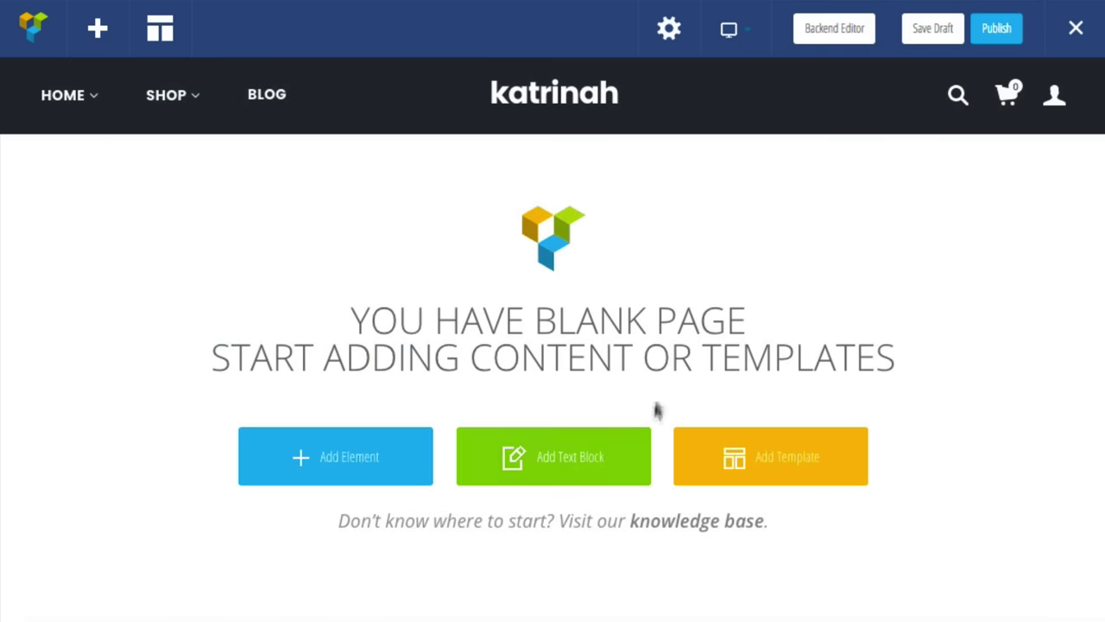
# - Open the templates for the blank page and look through the list of default templates
pyautogui.click(799, 457)
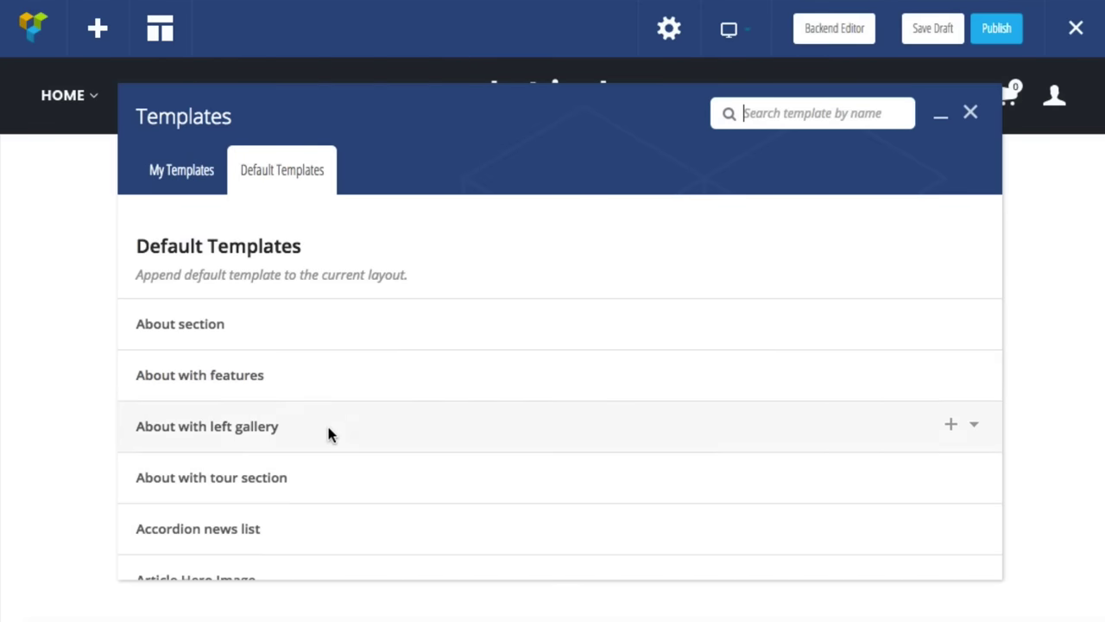
pyautogui.scroll(-3, 328, 434)
pyautogui.scroll(-10, 328, 429)
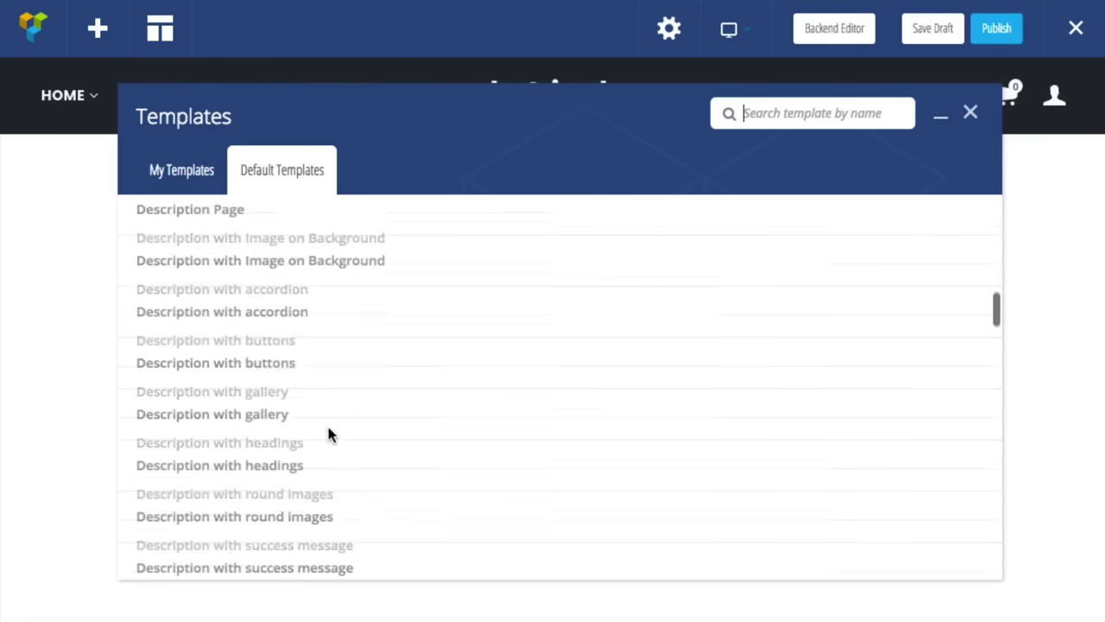
pyautogui.scroll(-4, 328, 427)
pyautogui.scroll(20, 328, 426)
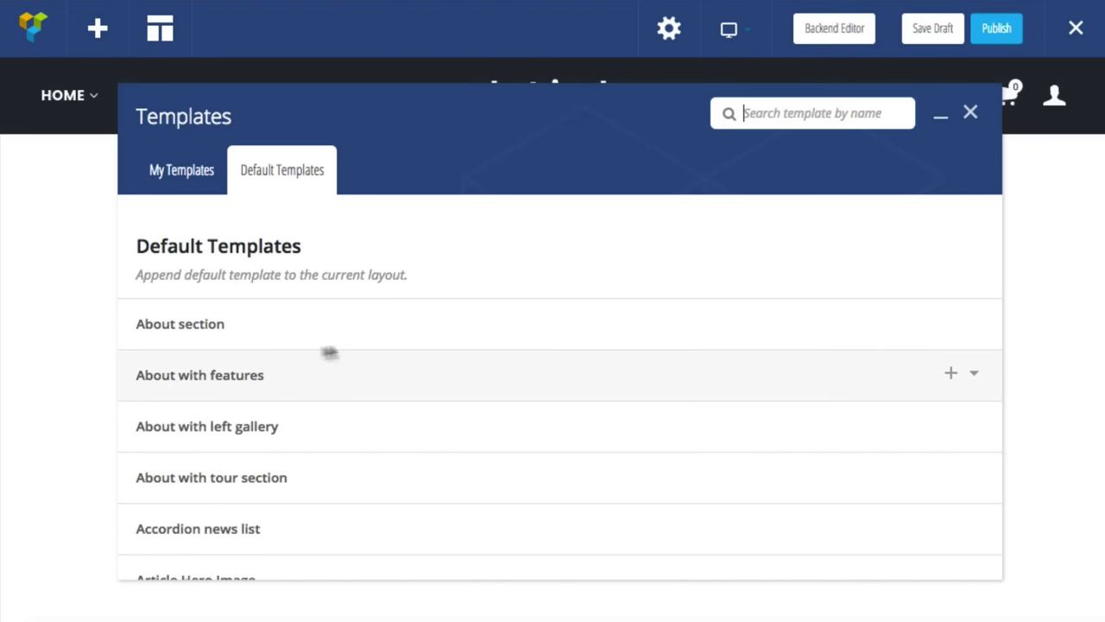
pyautogui.scroll(-3, 389, 473)
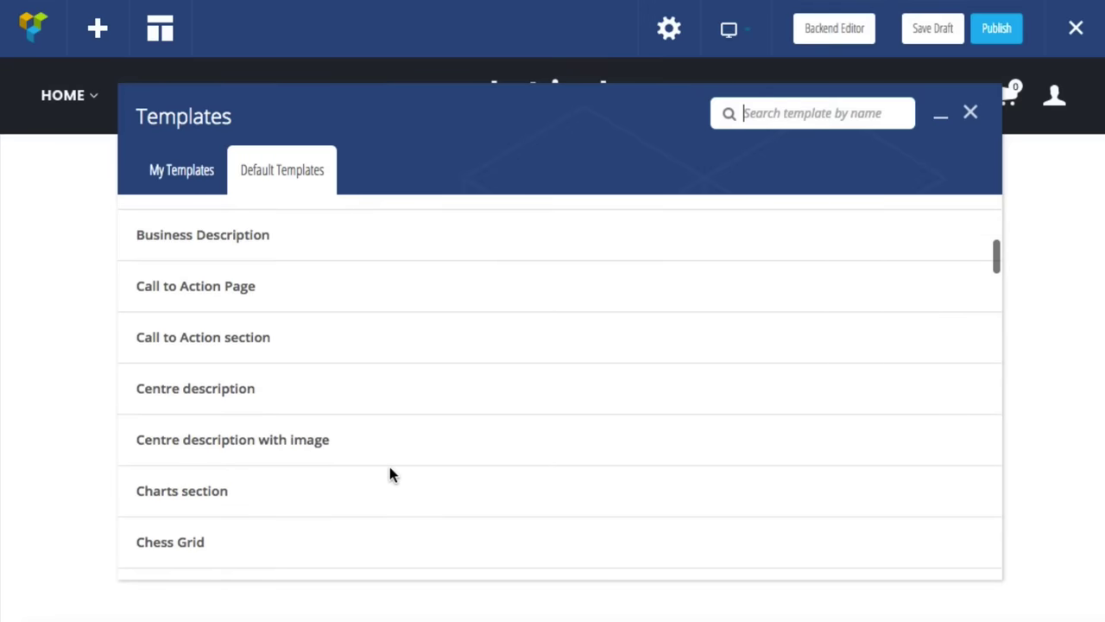
pyautogui.scroll(5, 390, 469)
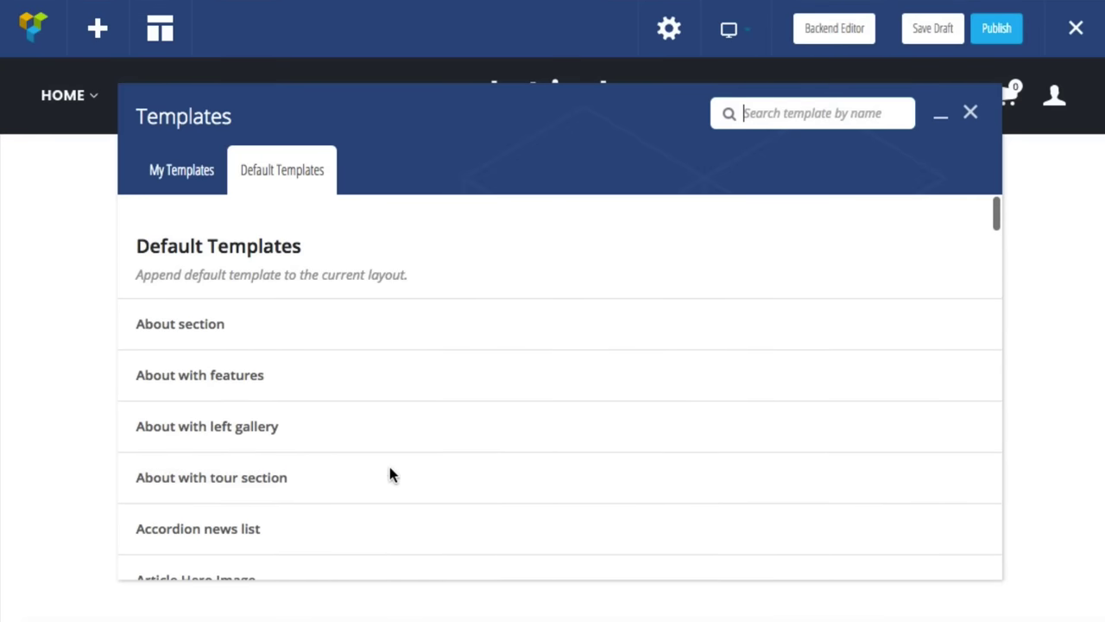
# - Close the templates and add a Title element to the blank page with the text "katrinah"
pyautogui.click(970, 115)
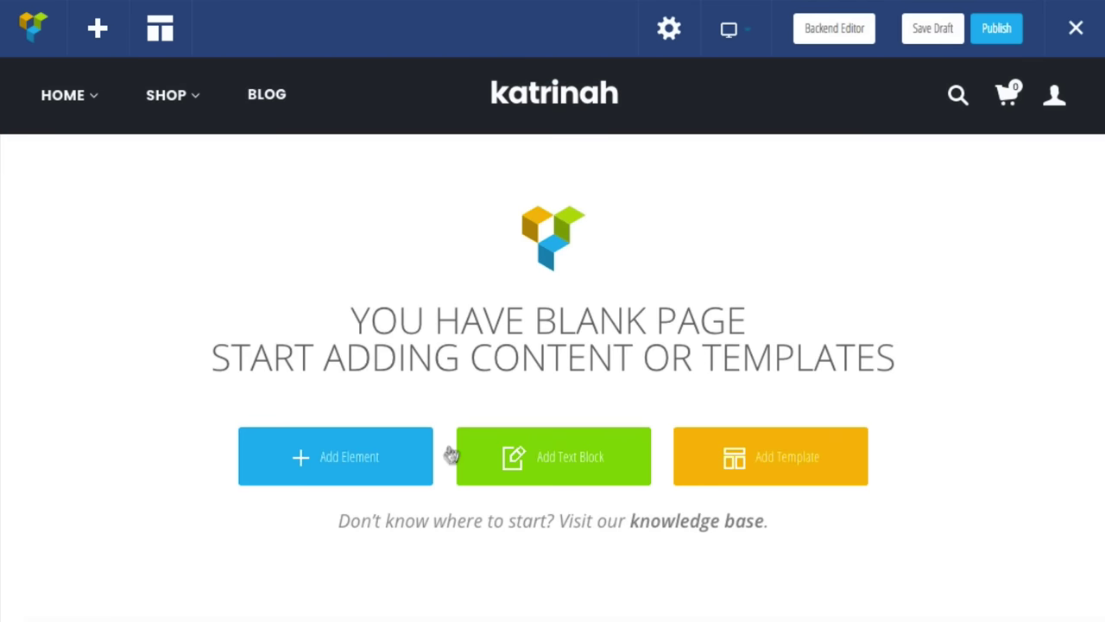
pyautogui.click(326, 462)
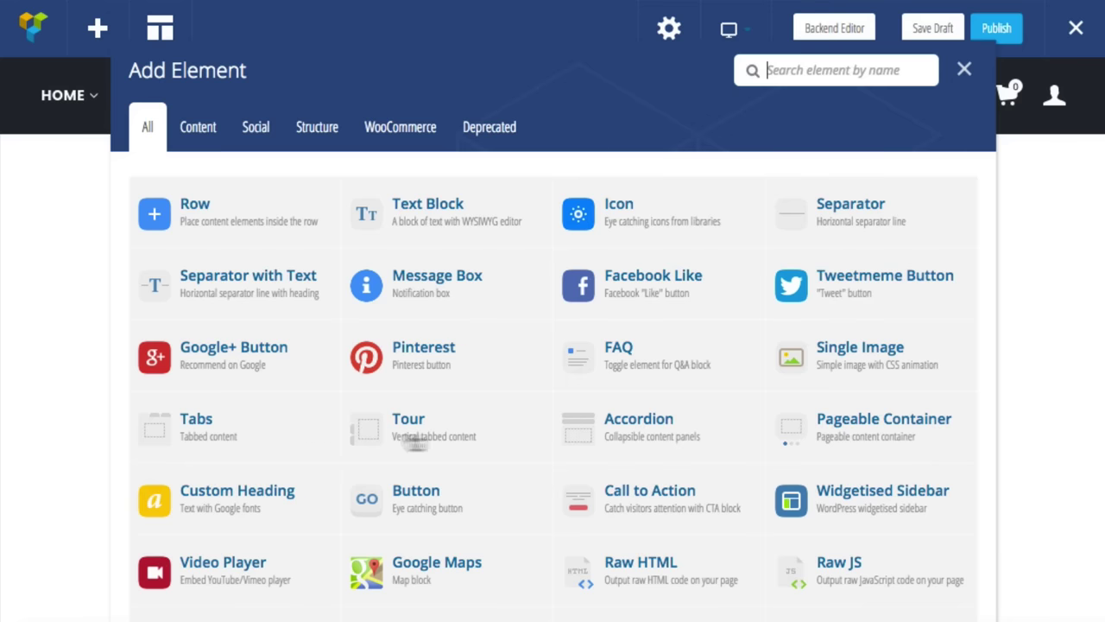
pyautogui.scroll(-5, 432, 443)
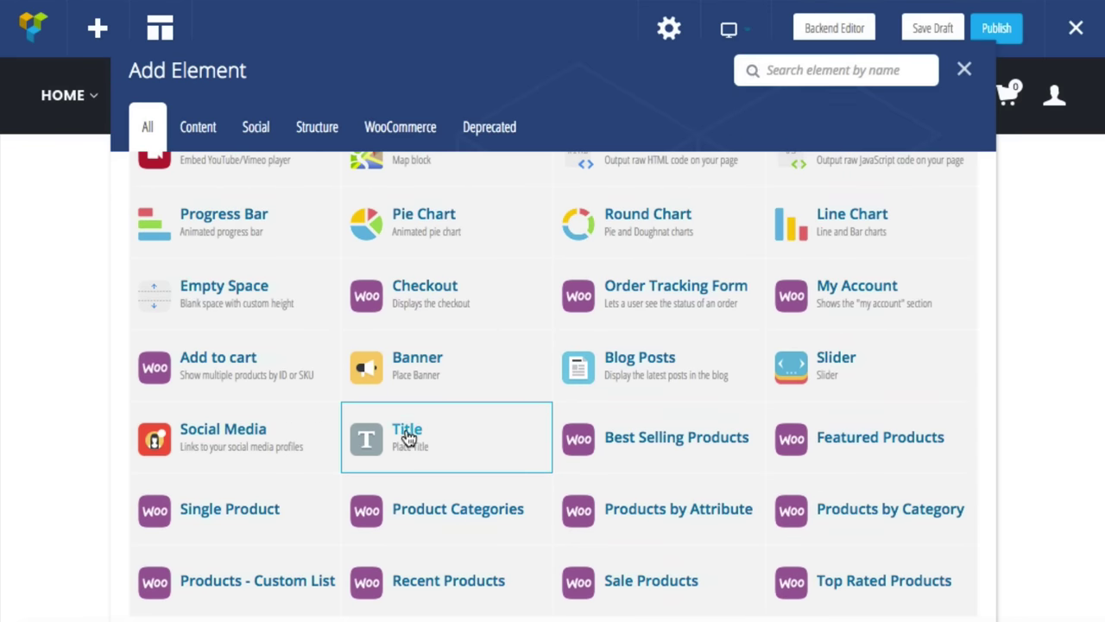
pyautogui.click(408, 437)
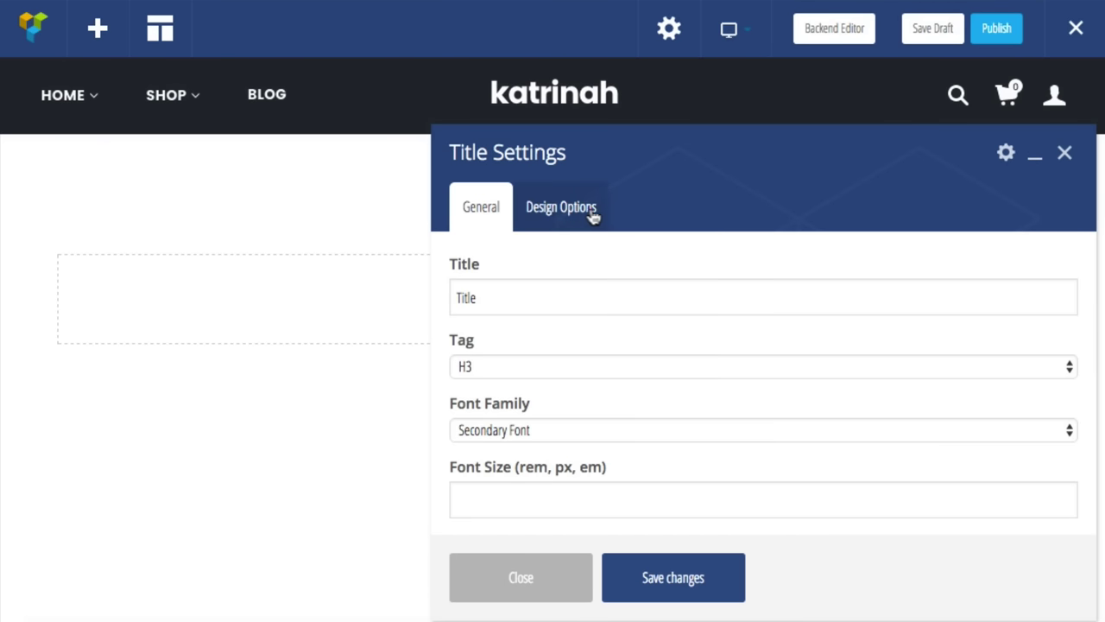
pyautogui.doubleClick(484, 299)
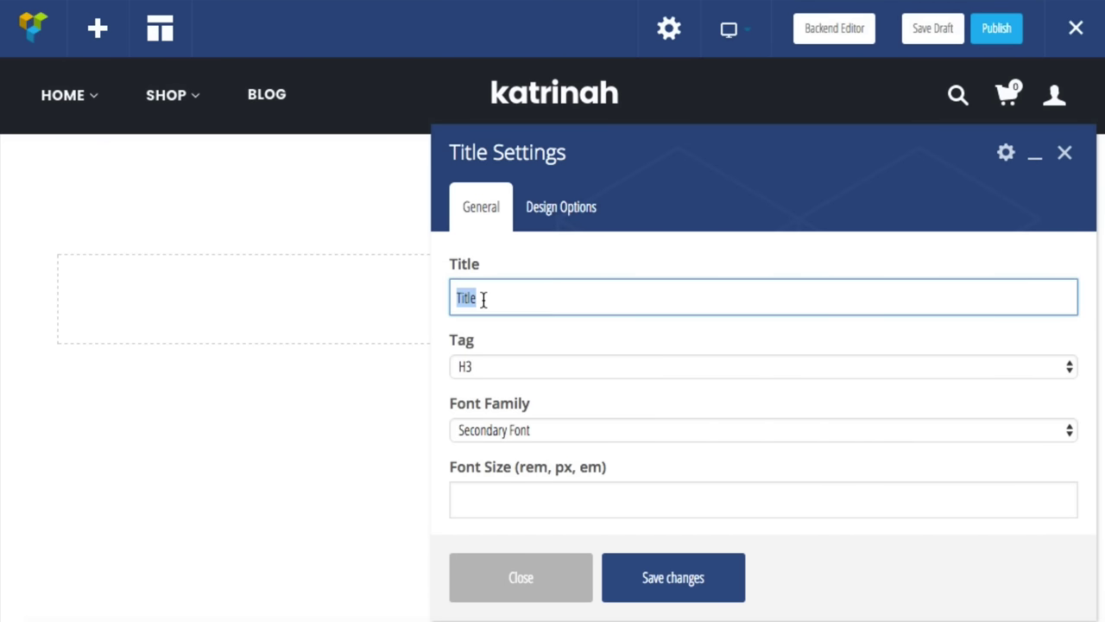
pyautogui.write('katrinah')
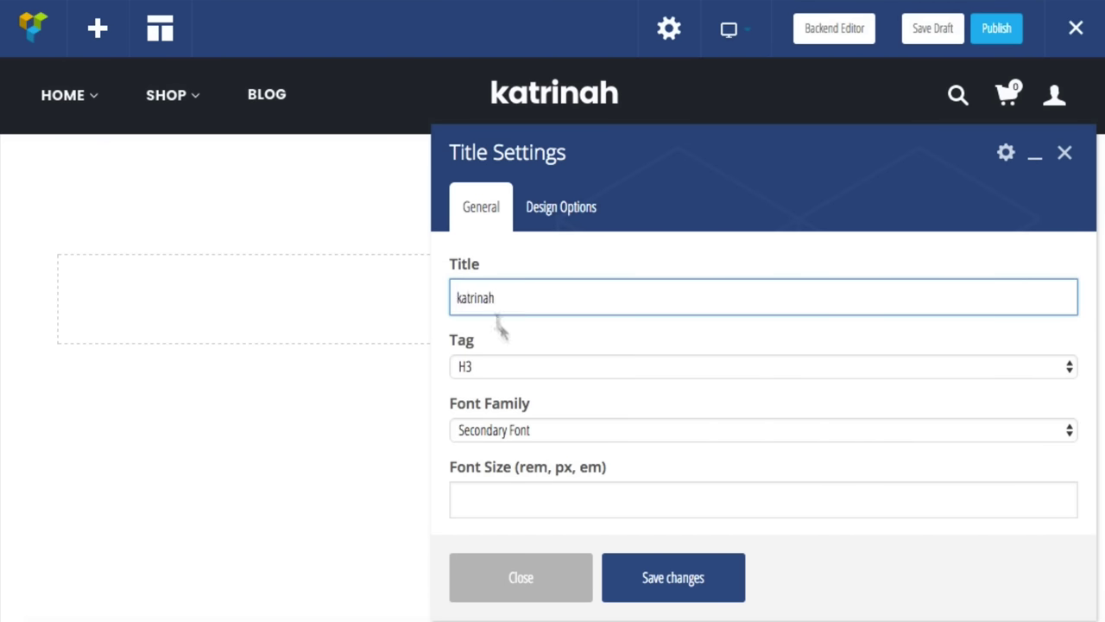
# - Set the title's tag to H1 and its text alignment to Center, then save and close its settings
pyautogui.click(463, 368)
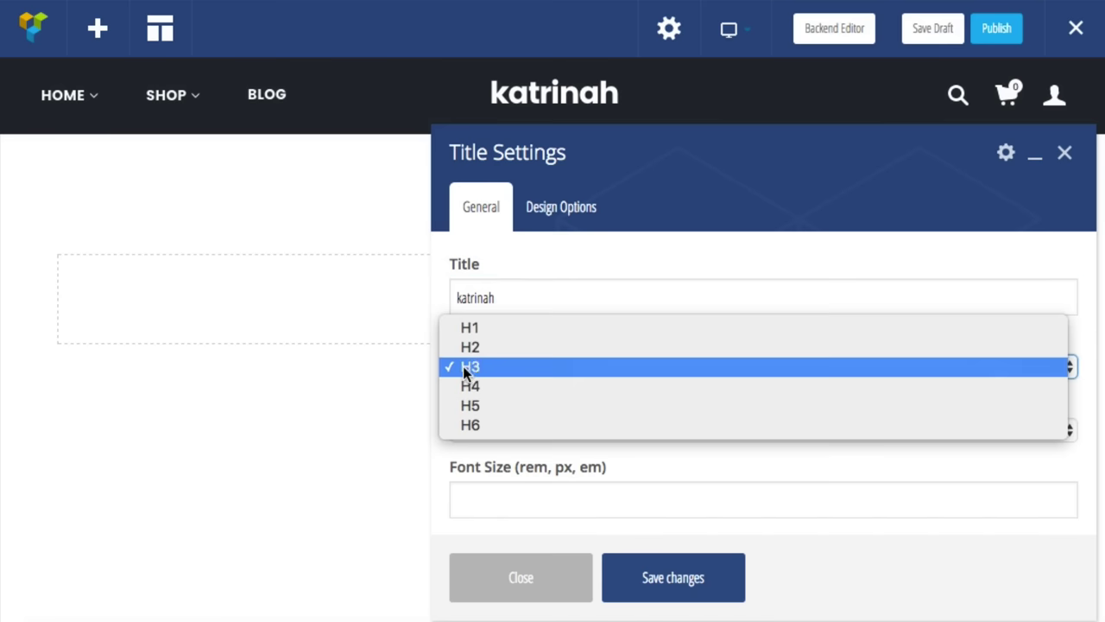
pyautogui.press('Escape')
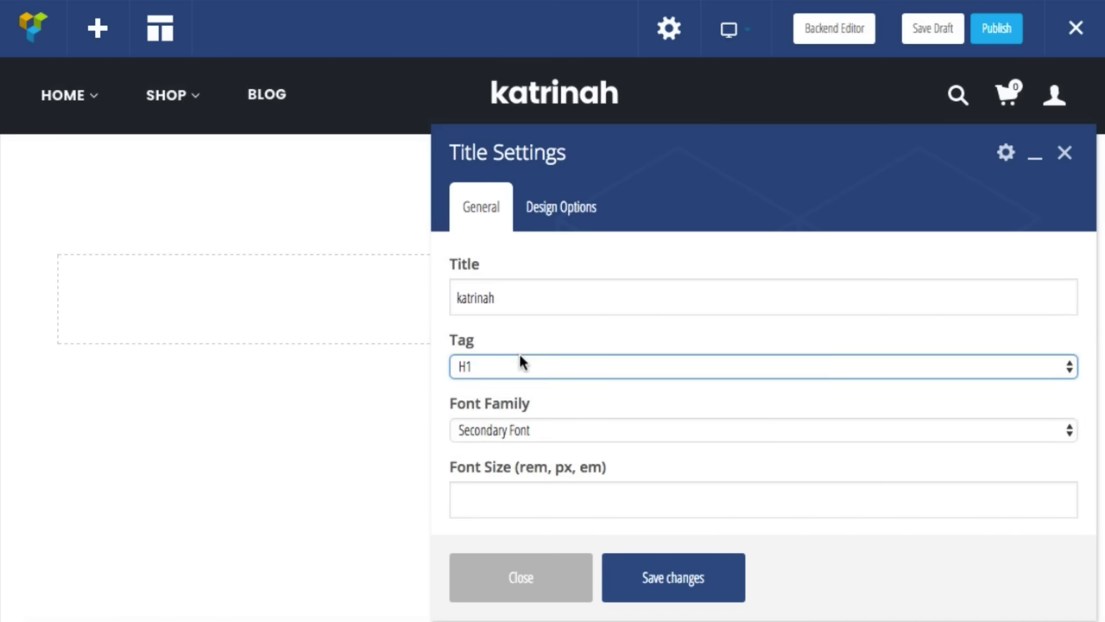
pyautogui.scroll(-3, 602, 427)
pyautogui.scroll(-3, 602, 427)
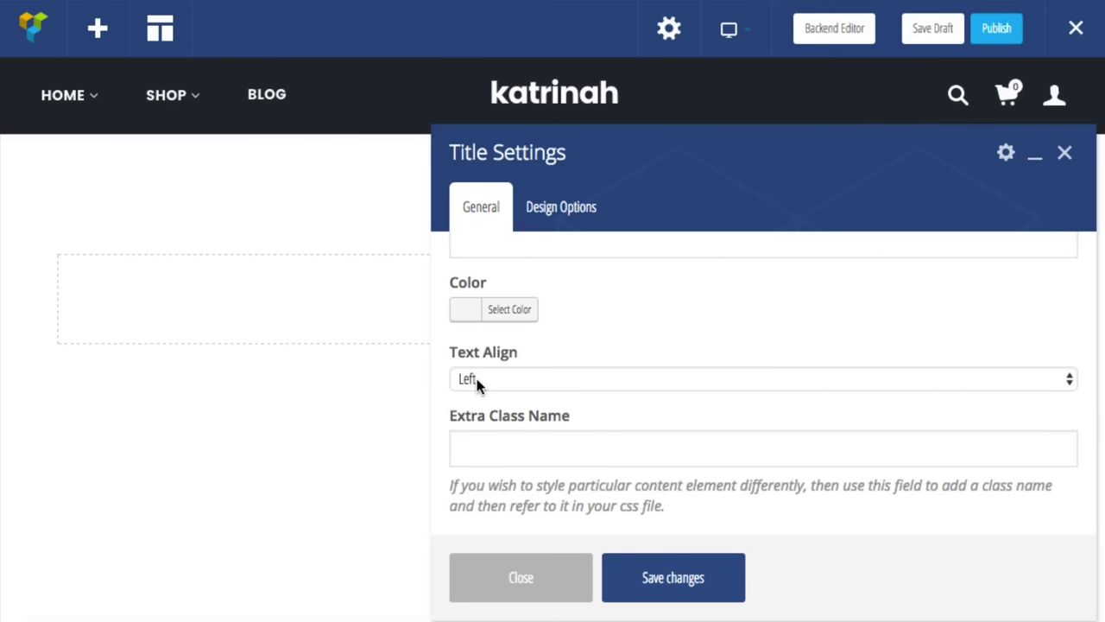
pyautogui.click(478, 384)
pyautogui.click(496, 399)
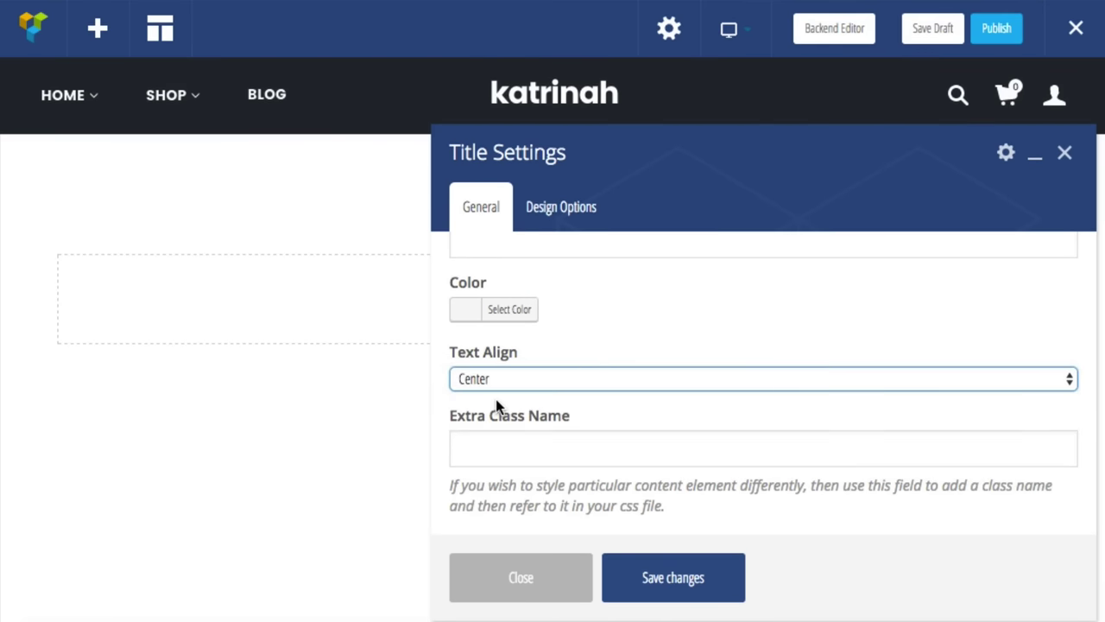
pyautogui.click(683, 588)
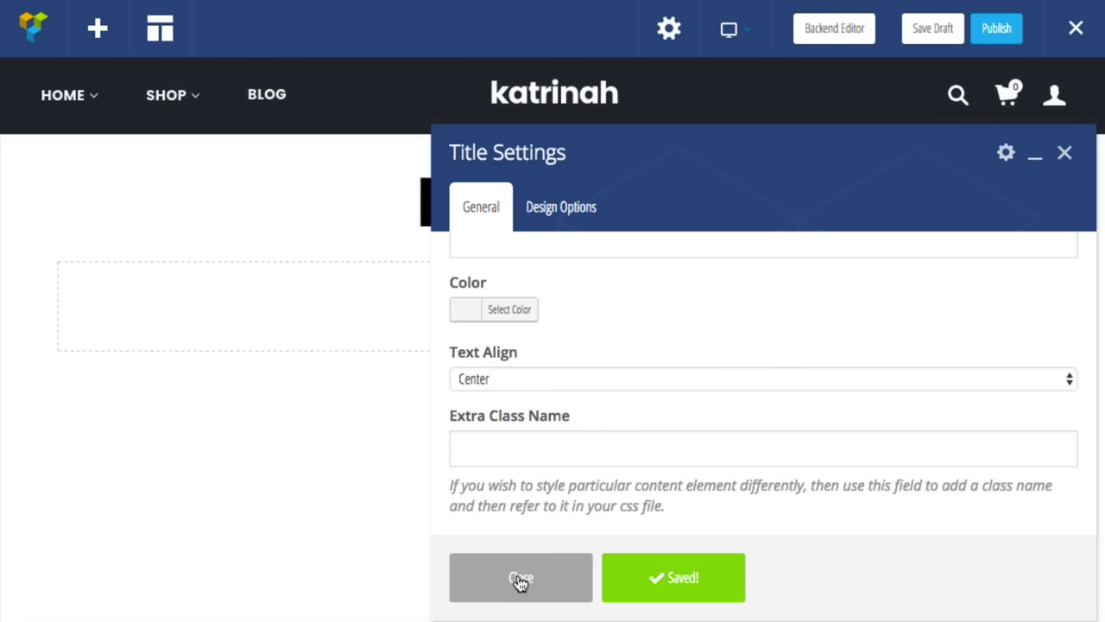
pyautogui.click(518, 580)
# - Change the katrinah title's tag to H2 and save the change
pyautogui.moveTo(540, 210)
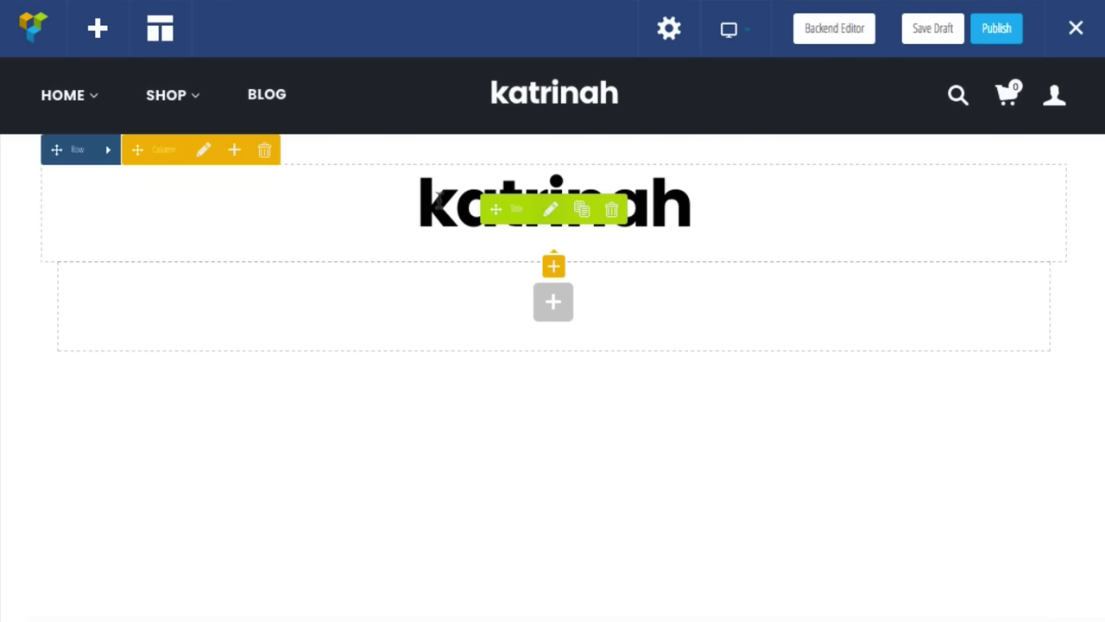
pyautogui.click(554, 212)
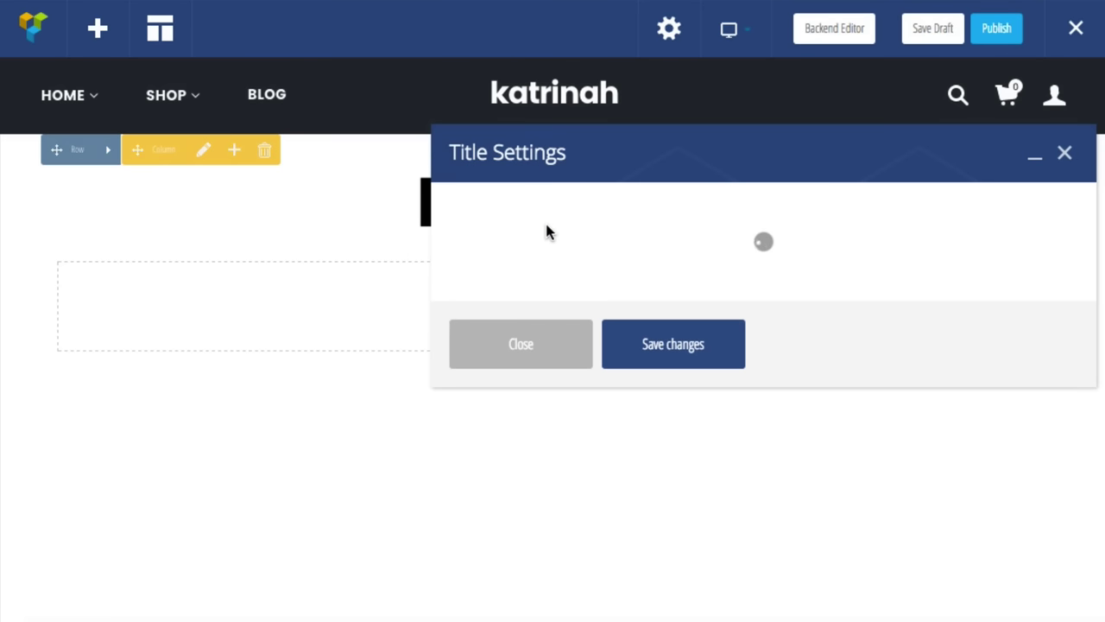
pyautogui.click(479, 367)
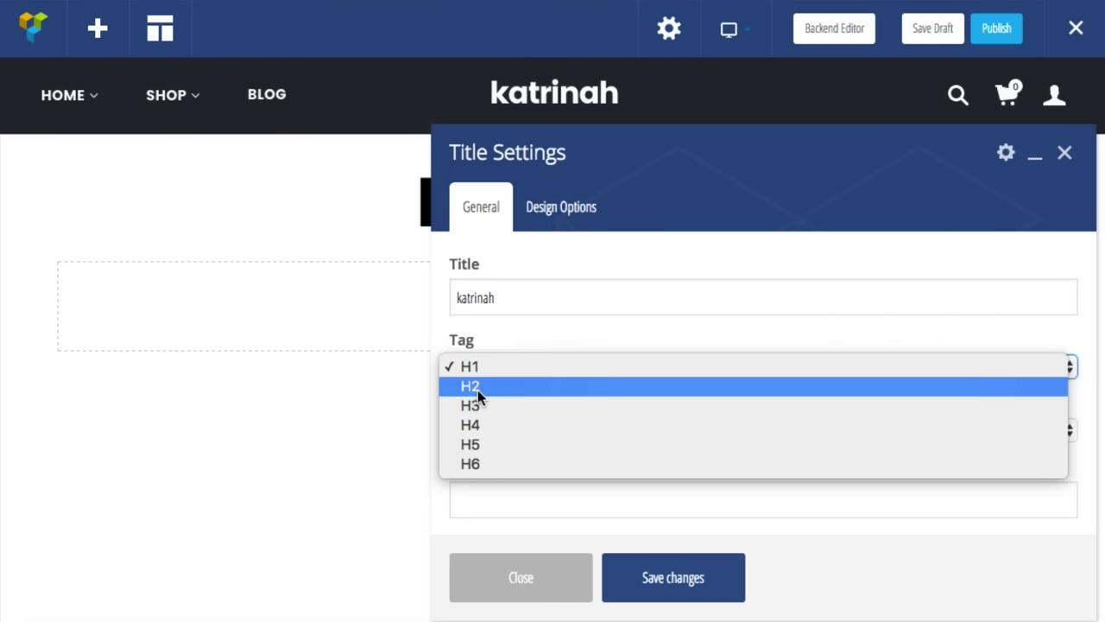
pyautogui.click(478, 389)
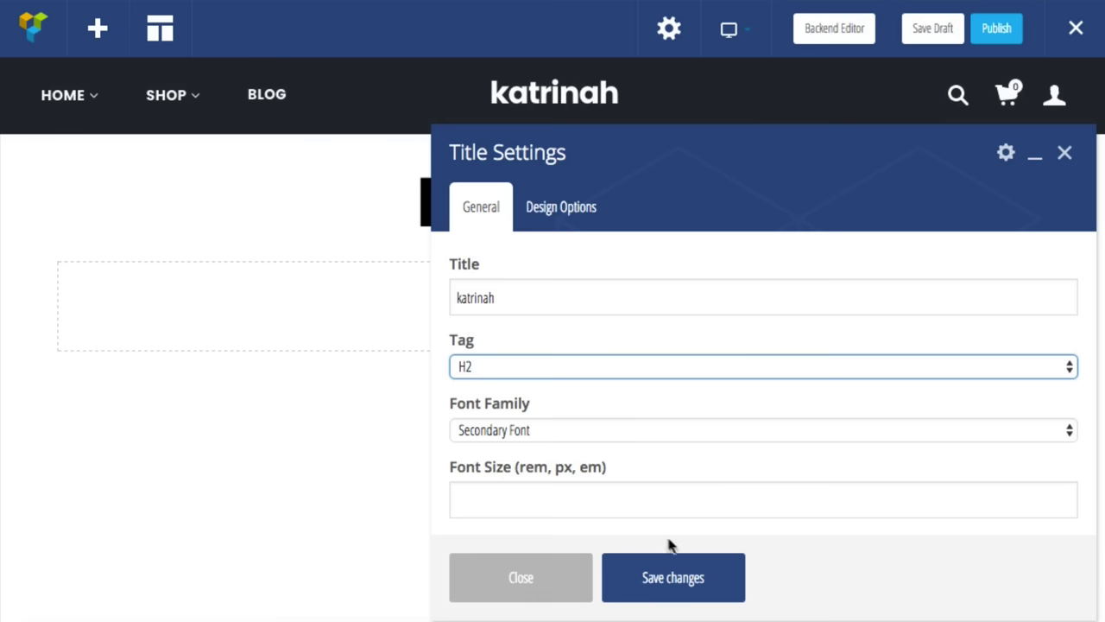
pyautogui.click(675, 580)
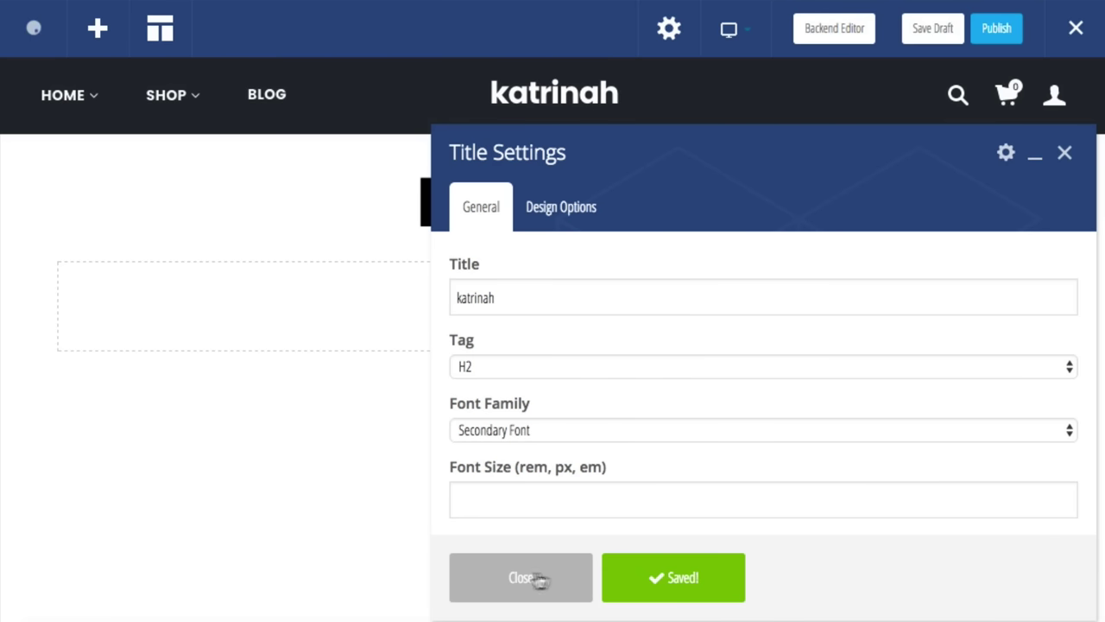
pyautogui.click(519, 580)
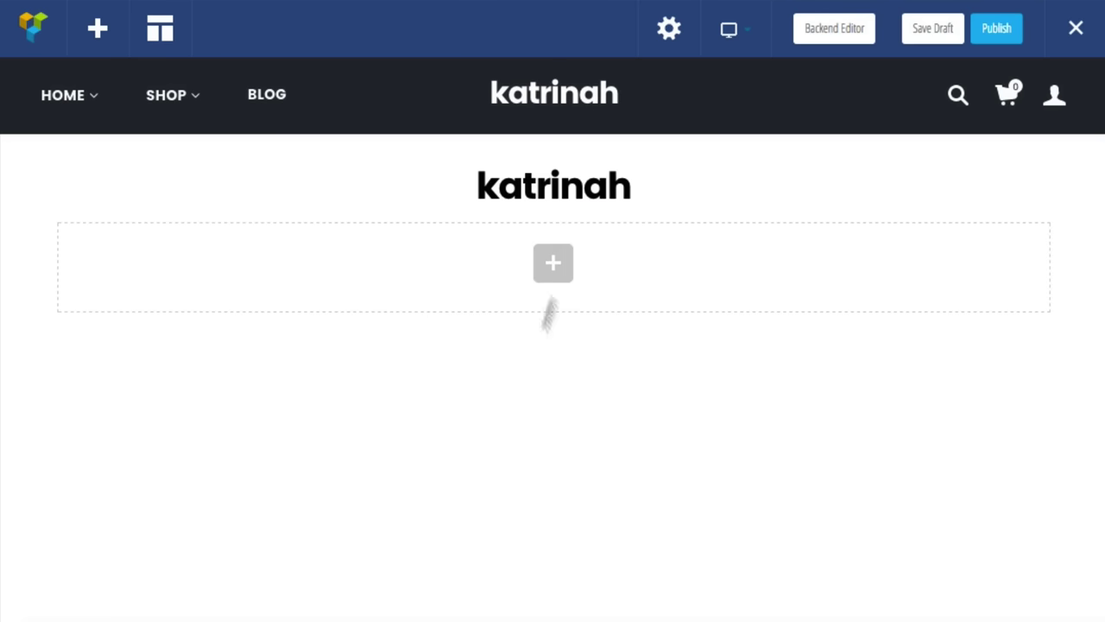
# - Give the title's row the background image 1j.jpg from the media library, displayed as Cover
pyautogui.moveTo(494, 192)
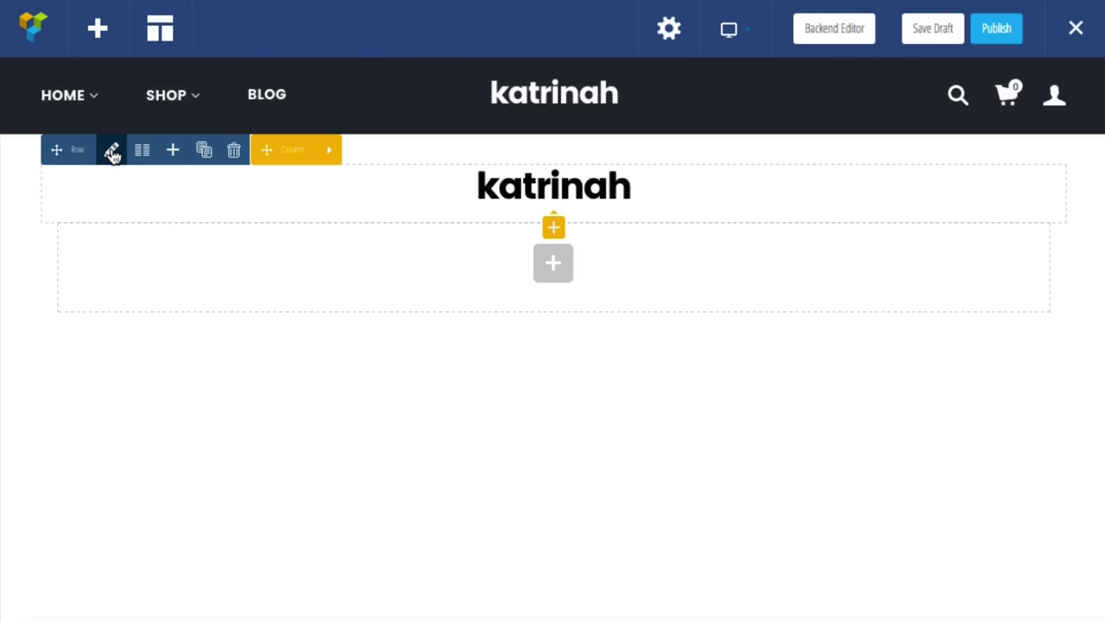
pyautogui.click(112, 152)
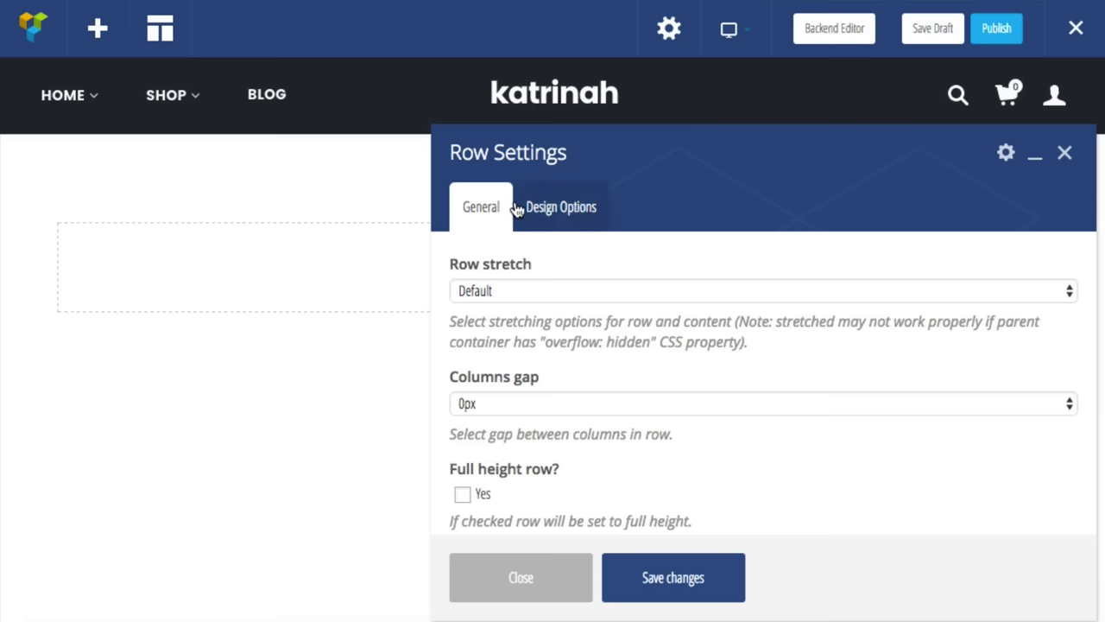
pyautogui.click(570, 210)
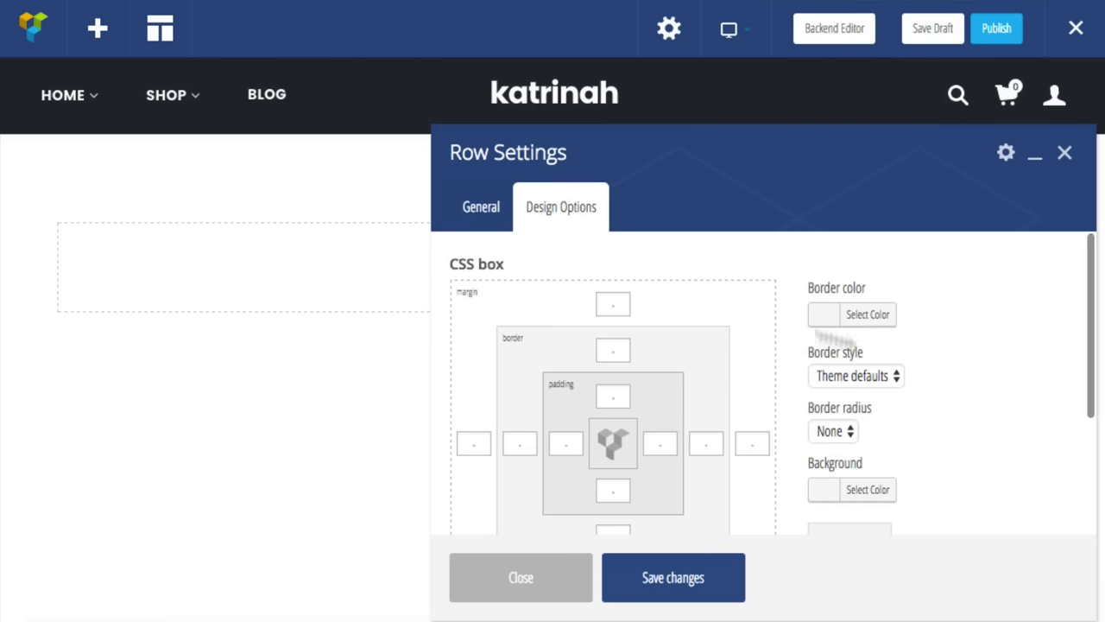
pyautogui.scroll(-3, 918, 408)
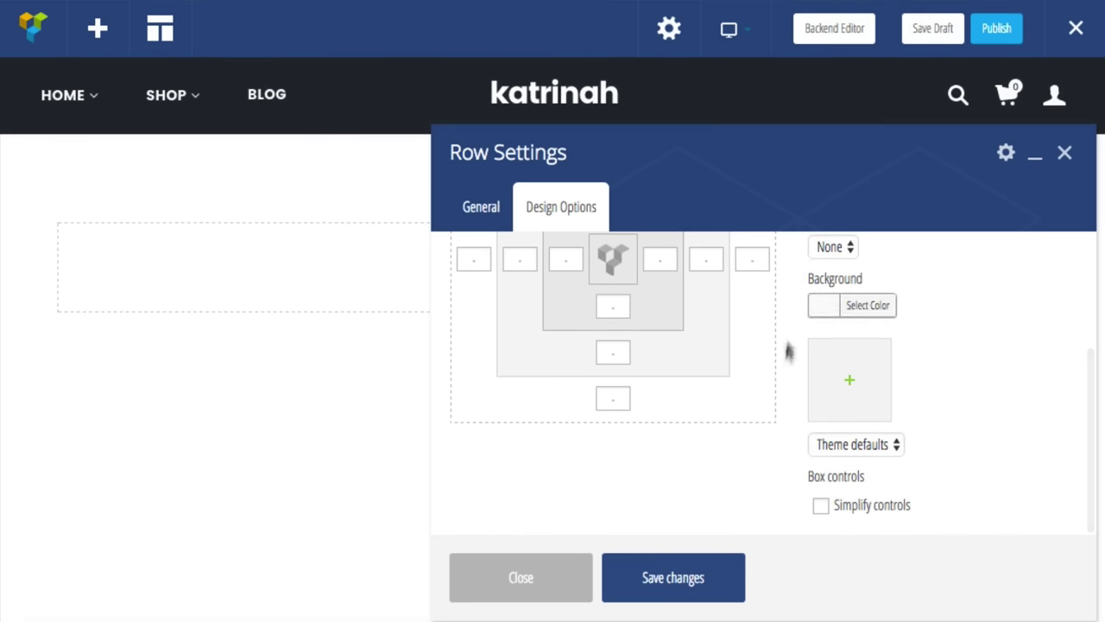
pyautogui.click(851, 385)
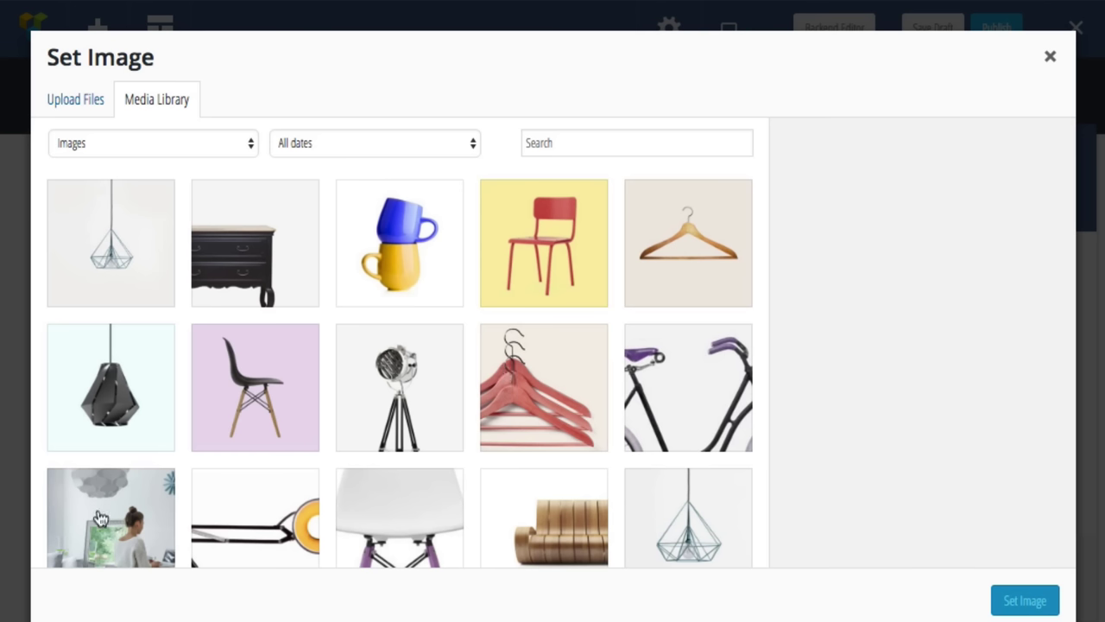
pyautogui.click(121, 515)
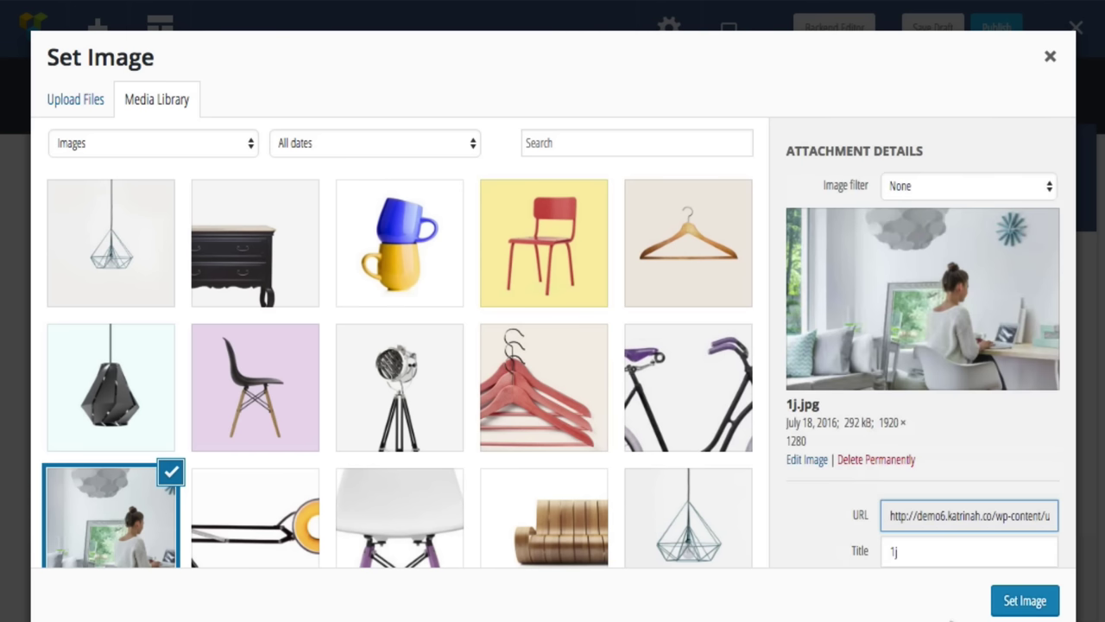
pyautogui.click(1025, 601)
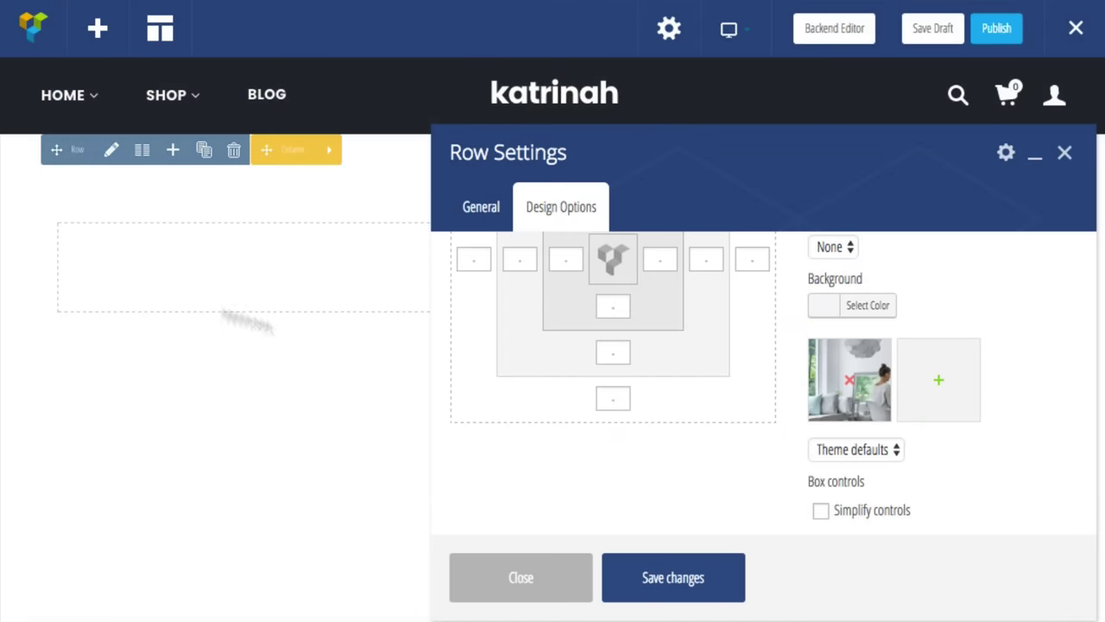
pyautogui.click(842, 450)
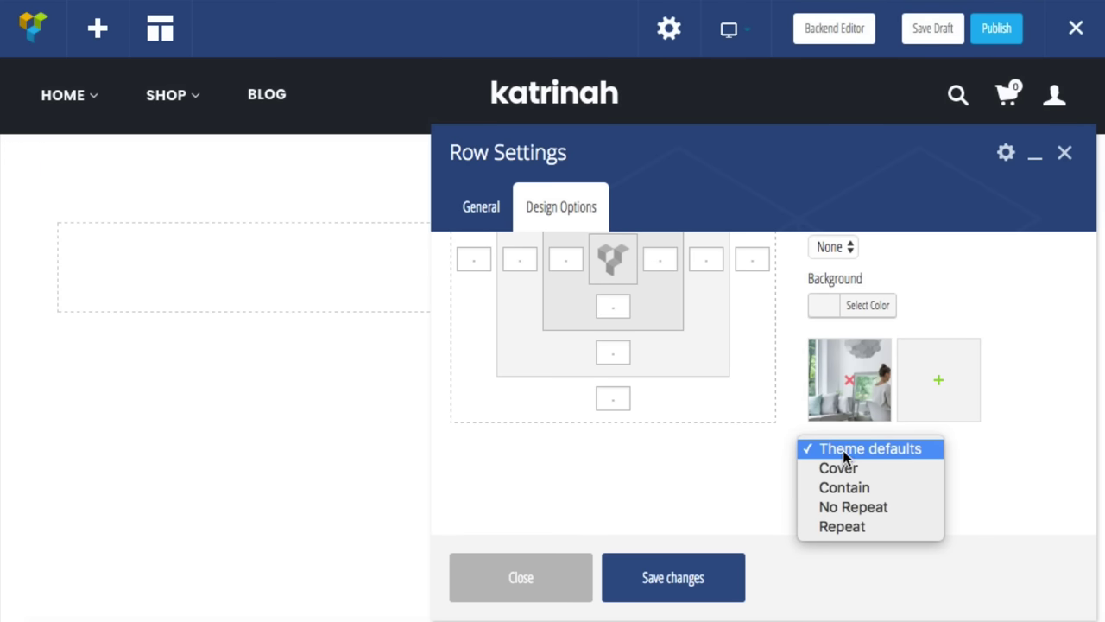
pyautogui.click(841, 465)
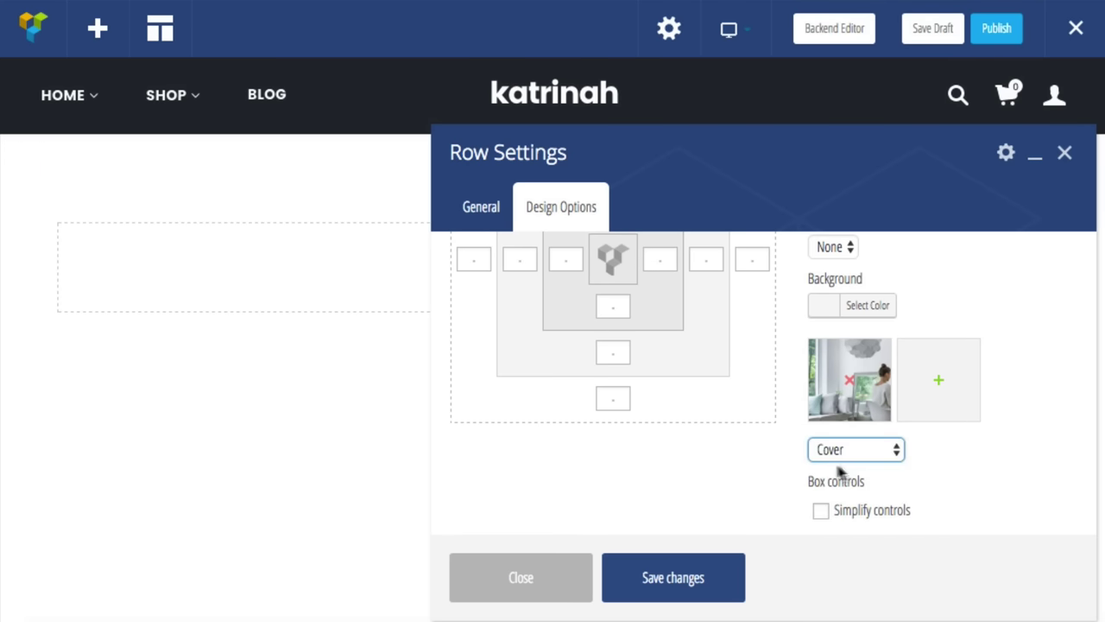
# - Set the row's top and bottom padding to 150 and save the row settings
pyautogui.scroll(3, 688, 415)
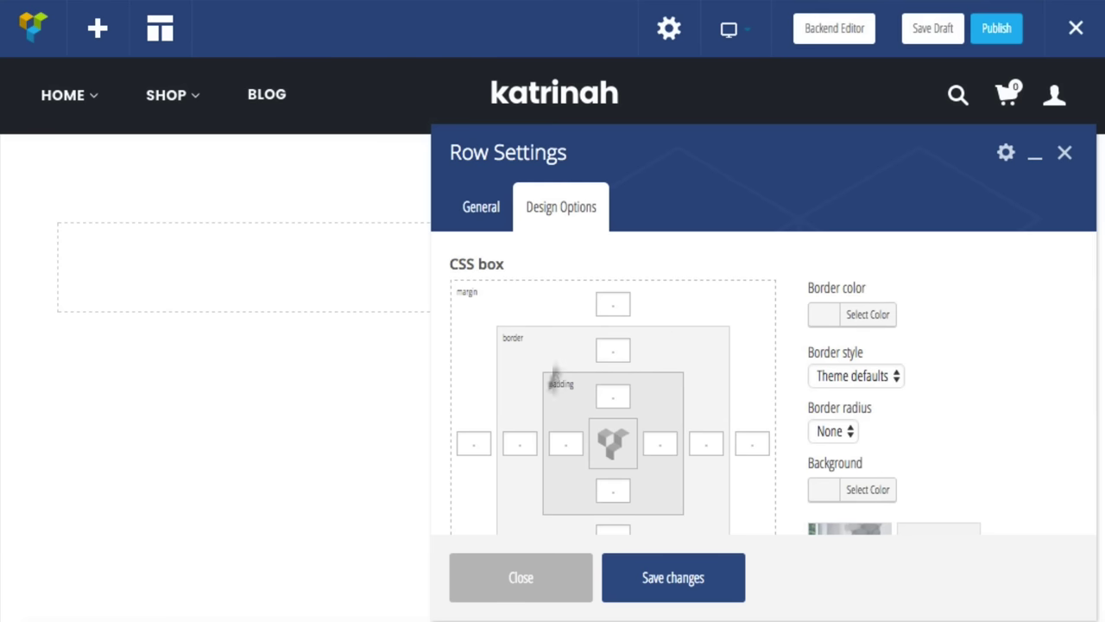
pyautogui.click(611, 397)
pyautogui.write('150')
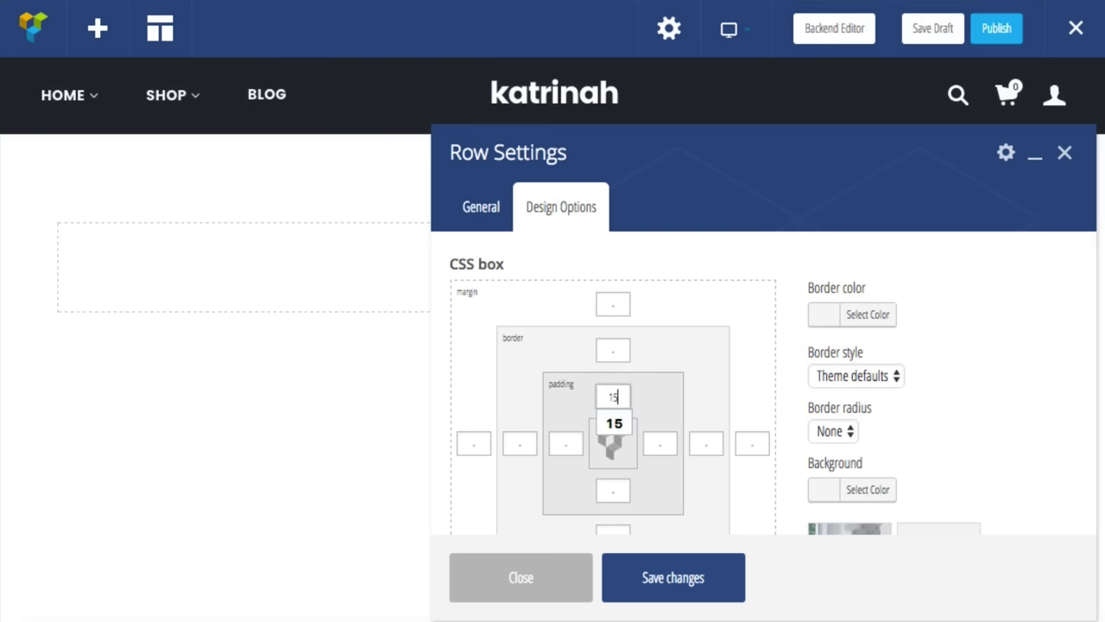
pyautogui.click(613, 489)
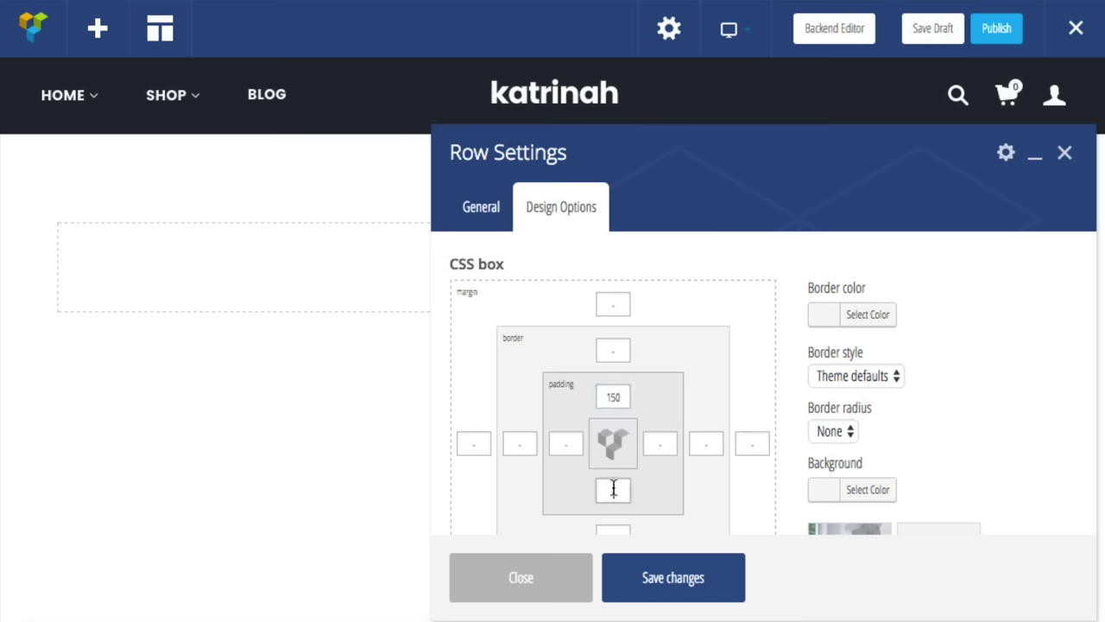
pyautogui.write('150')
pyautogui.scroll(-2, 688, 406)
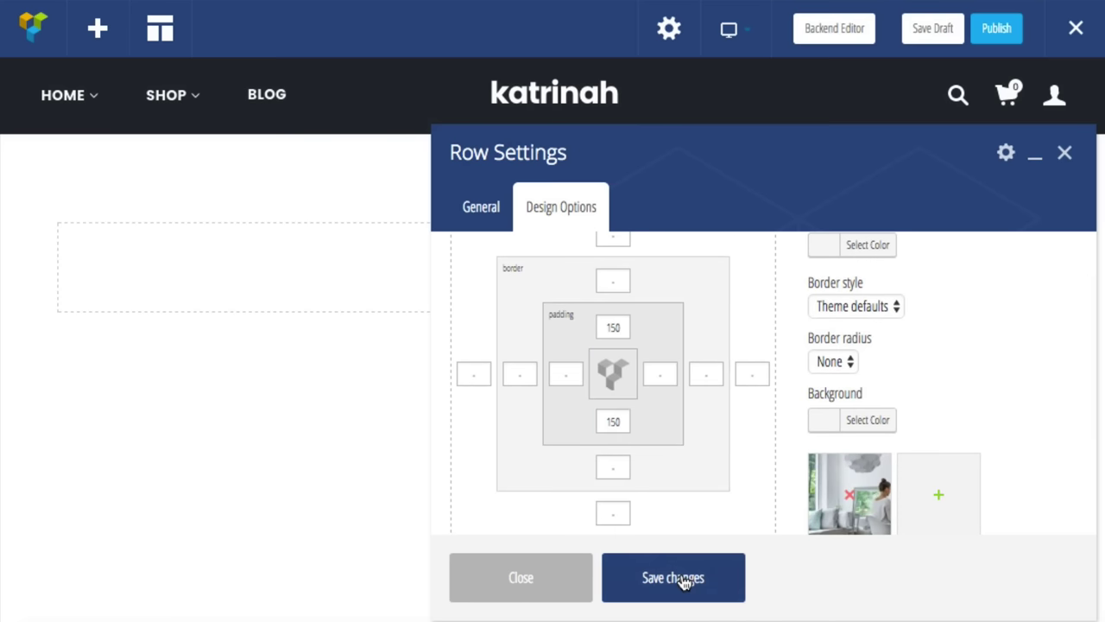
pyautogui.click(674, 577)
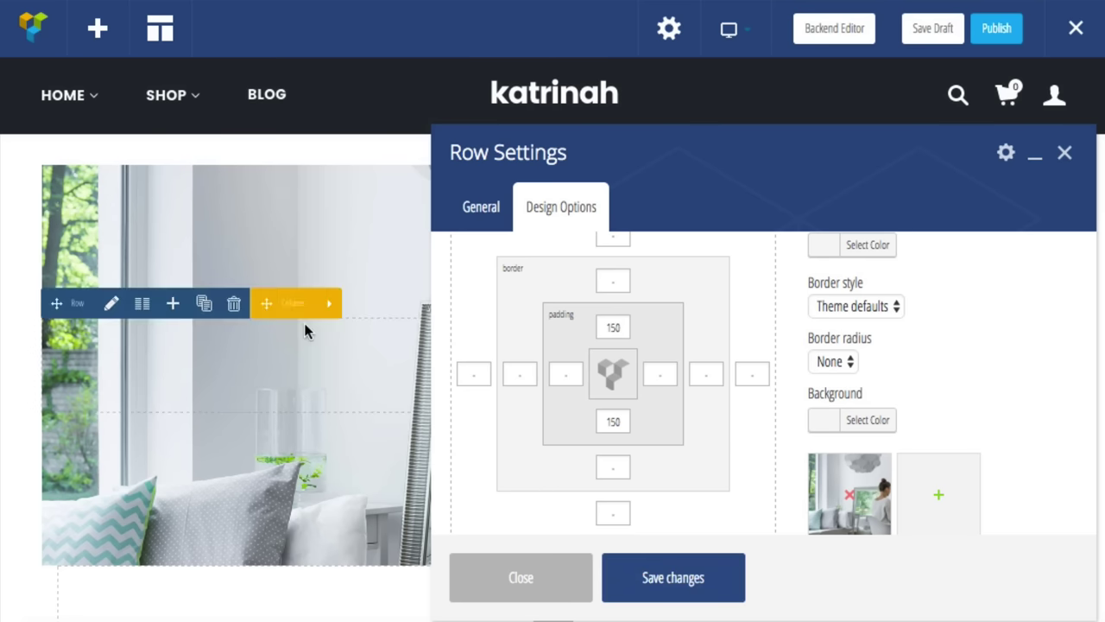
# - Set the title row's stretch to Stretch row and content, enable full height, and save and close the row settings
pyautogui.click(471, 212)
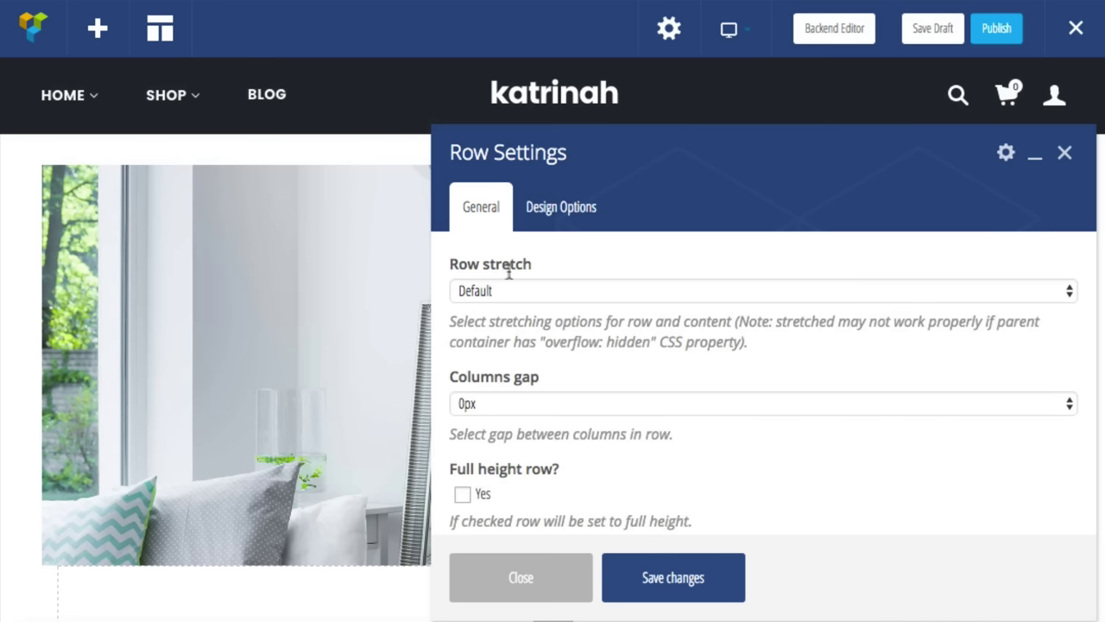
pyautogui.click(481, 293)
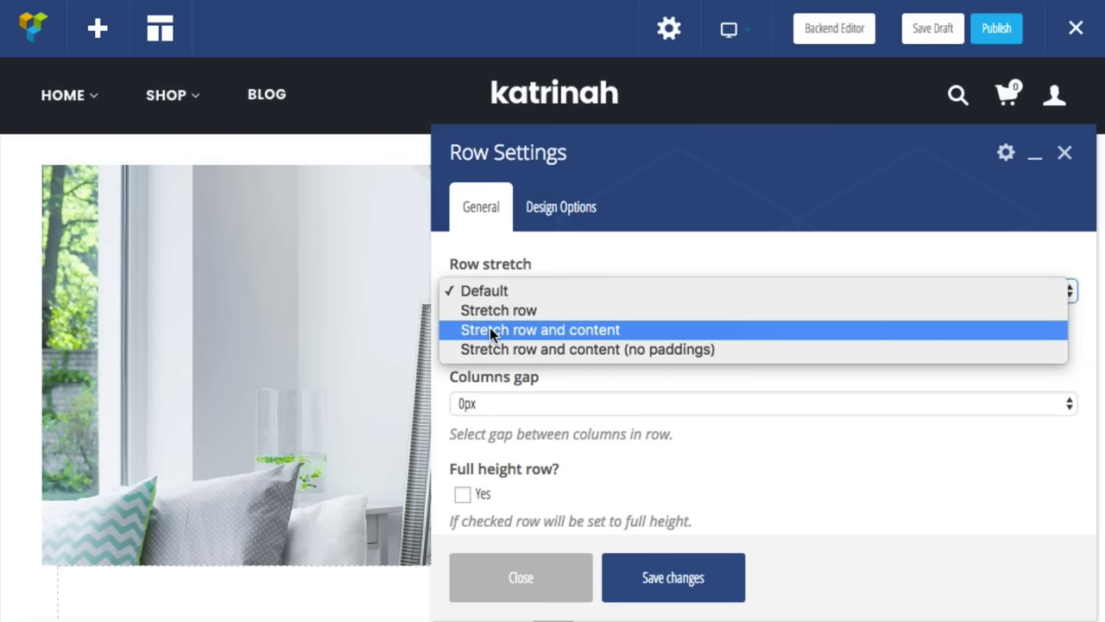
pyautogui.click(493, 329)
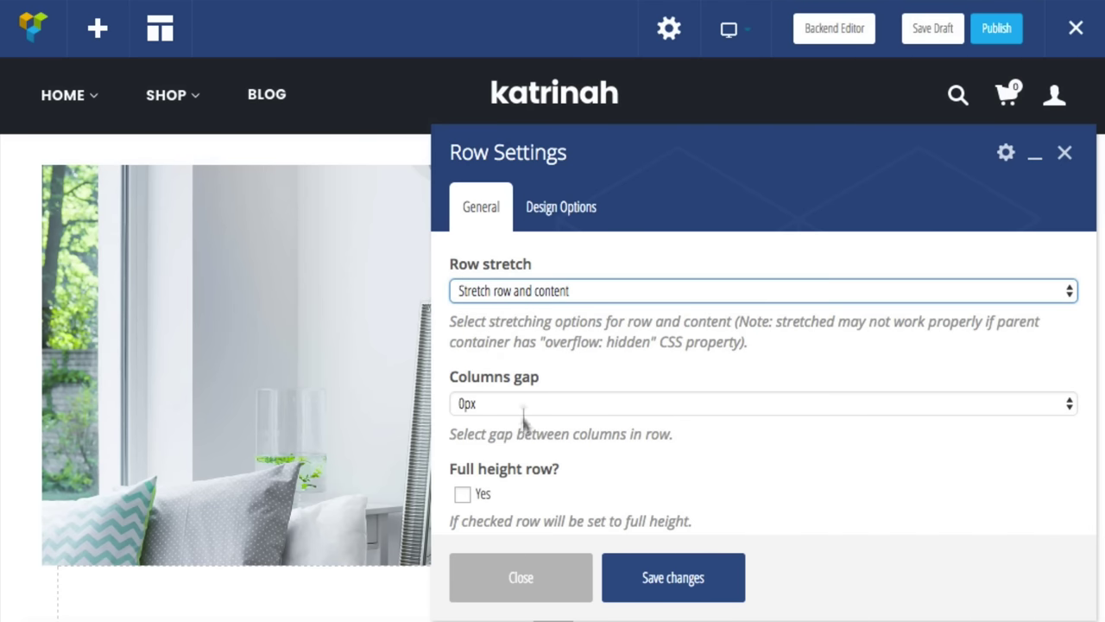
pyautogui.click(463, 495)
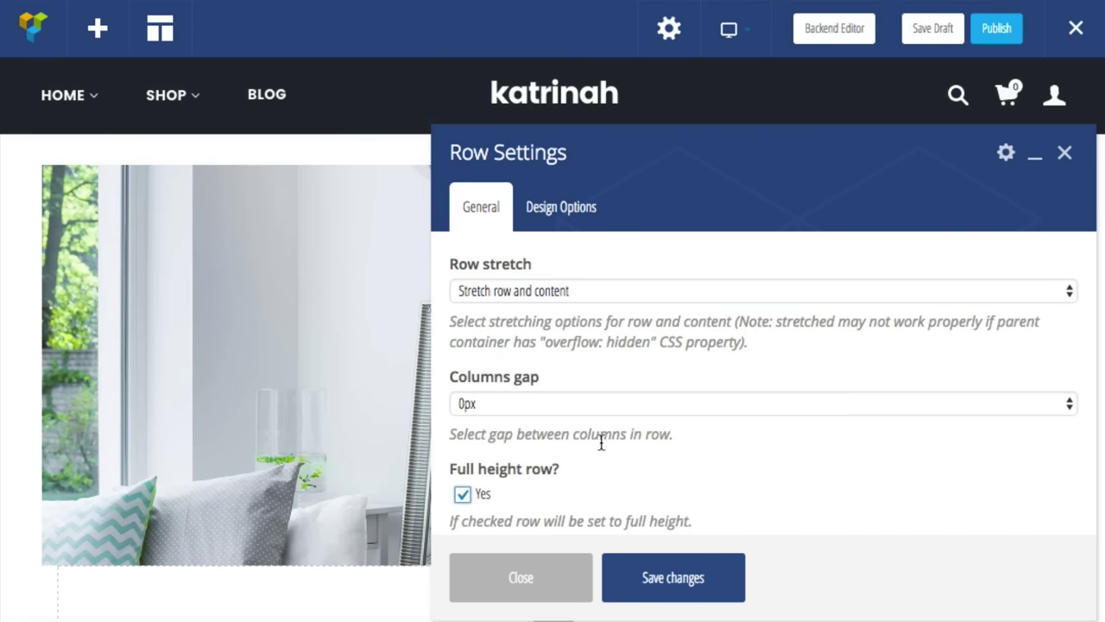
pyautogui.scroll(-5, 601, 443)
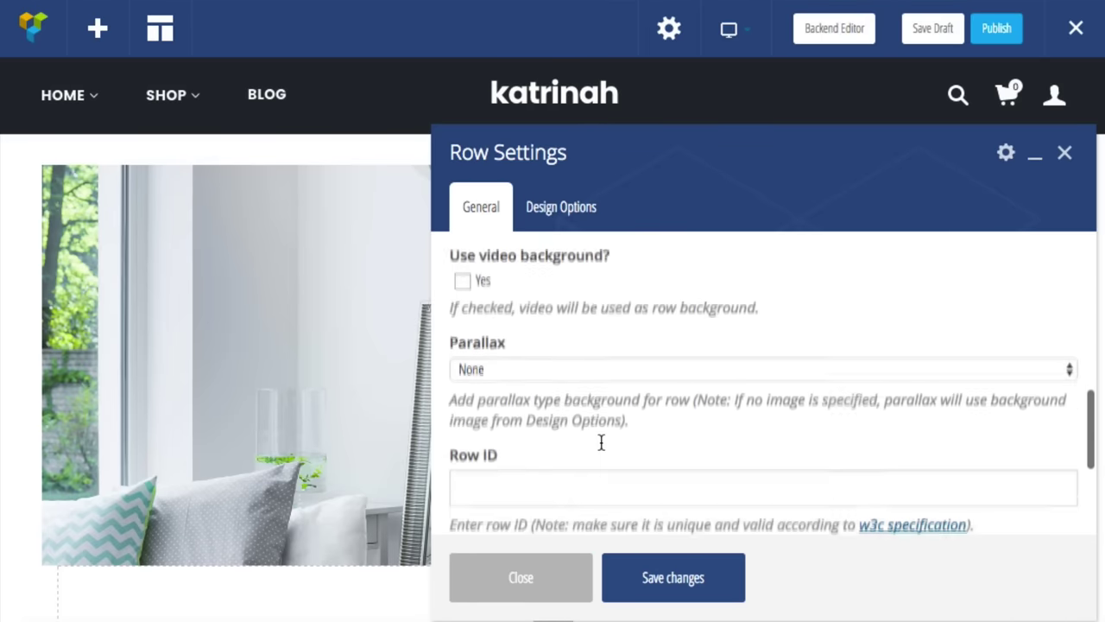
pyautogui.scroll(-2, 601, 442)
pyautogui.scroll(6, 600, 440)
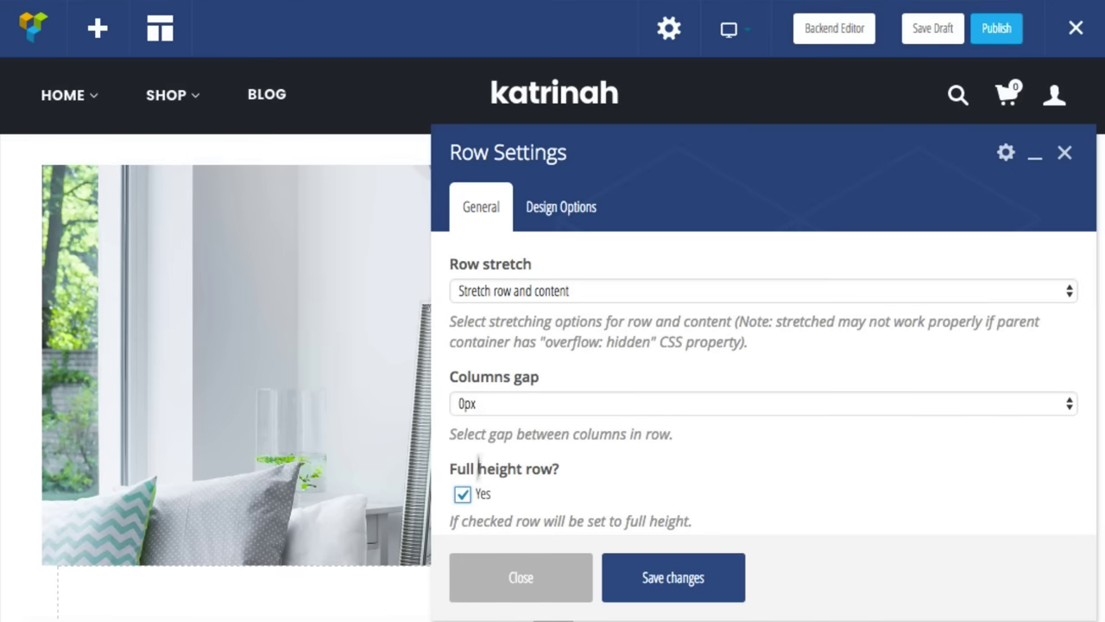
pyautogui.click(673, 577)
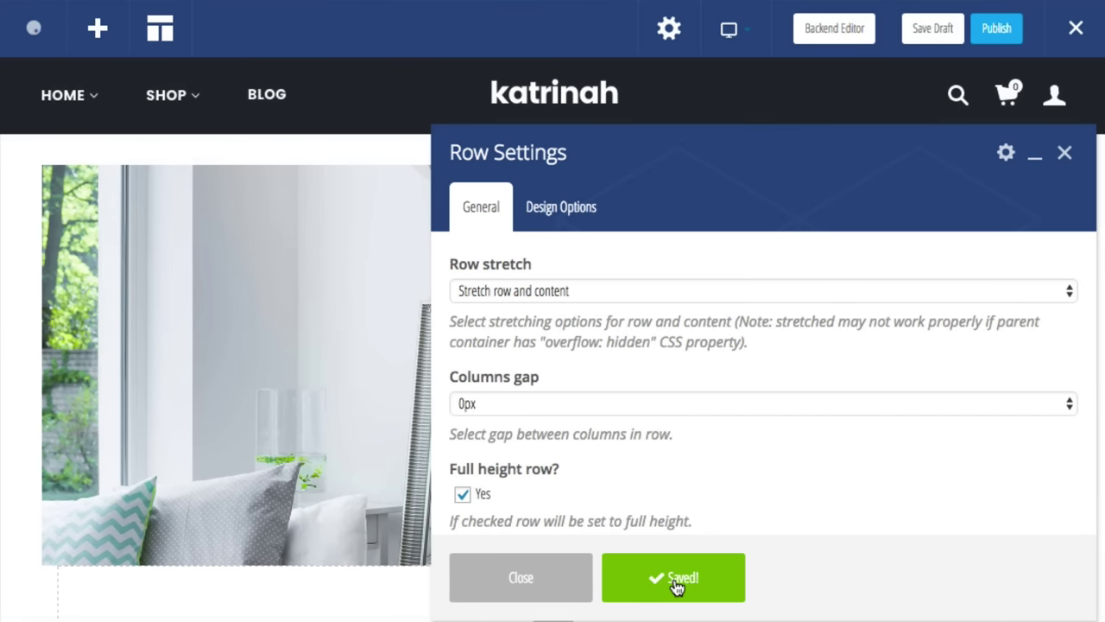
pyautogui.click(515, 580)
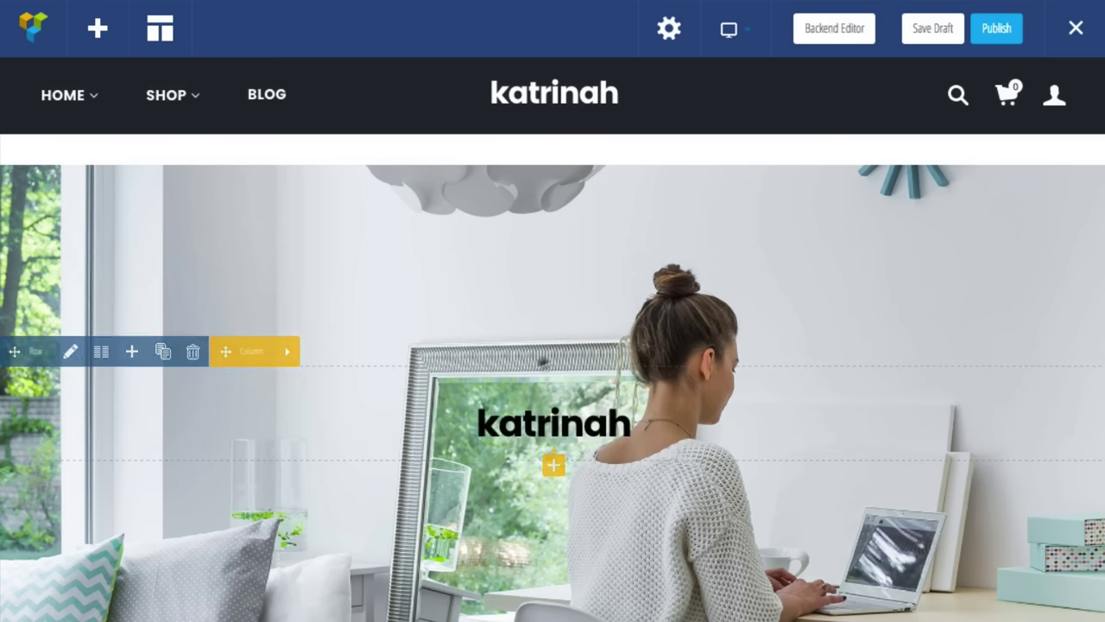
# - Save the page as a draft
pyautogui.click(550, 429)
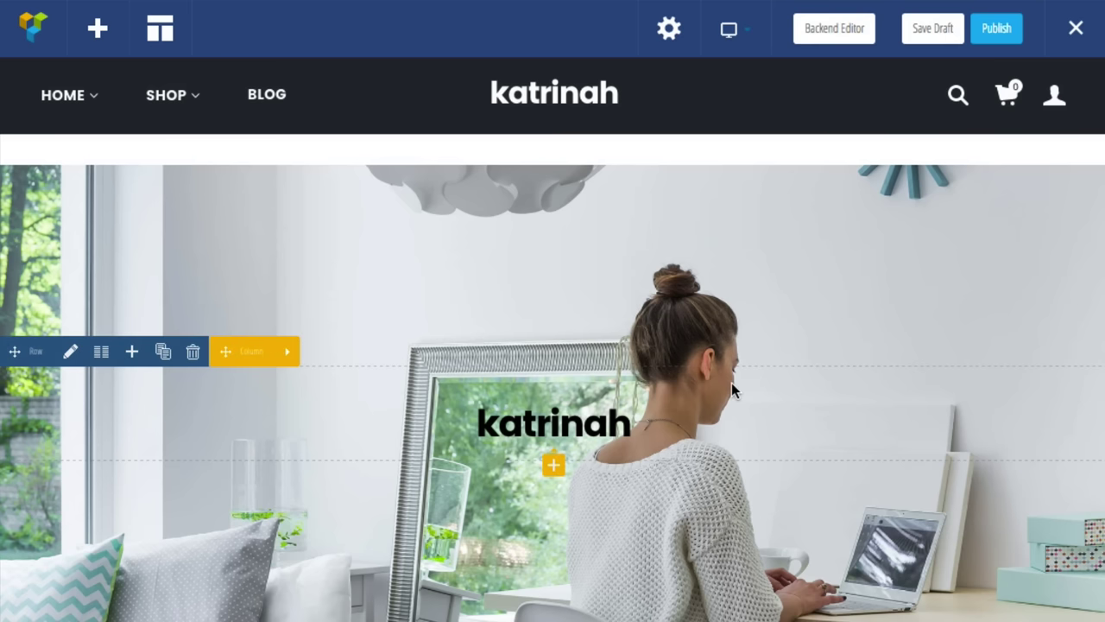
pyautogui.click(919, 33)
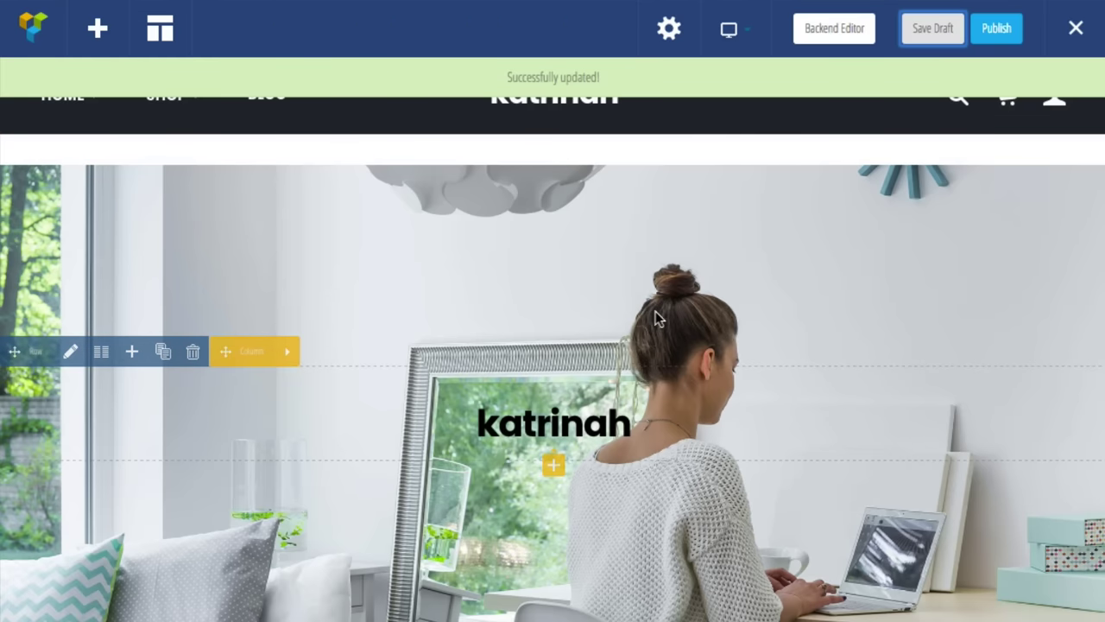
# - Add a Title element below the background image row with the text "this is a quote." in double quotation marks
pyautogui.scroll(-1, 294, 575)
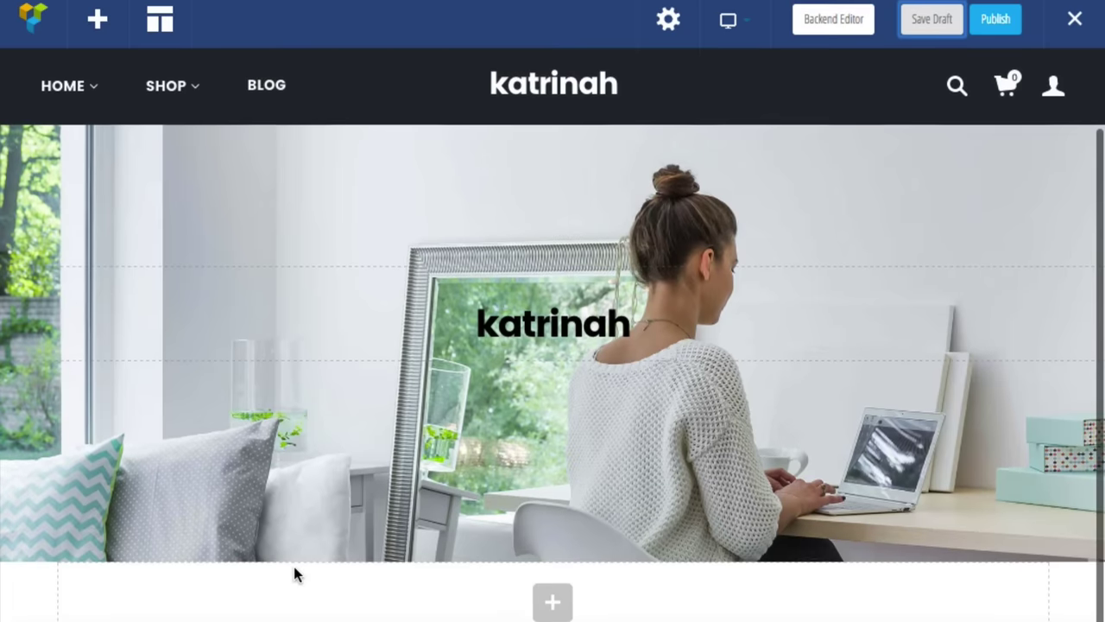
pyautogui.click(552, 609)
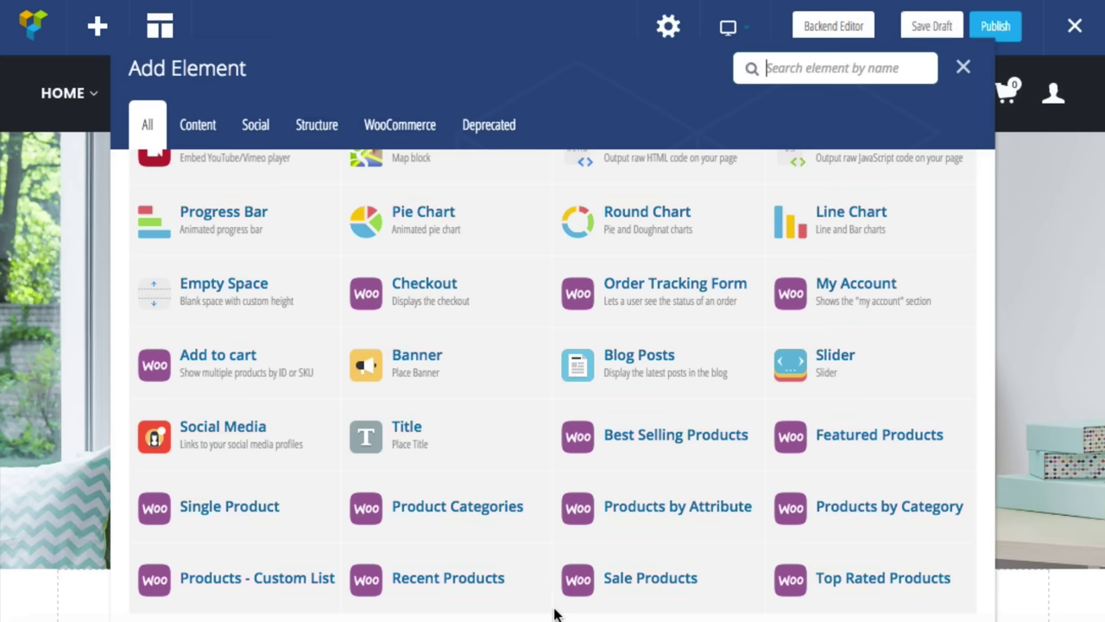
pyautogui.click(395, 441)
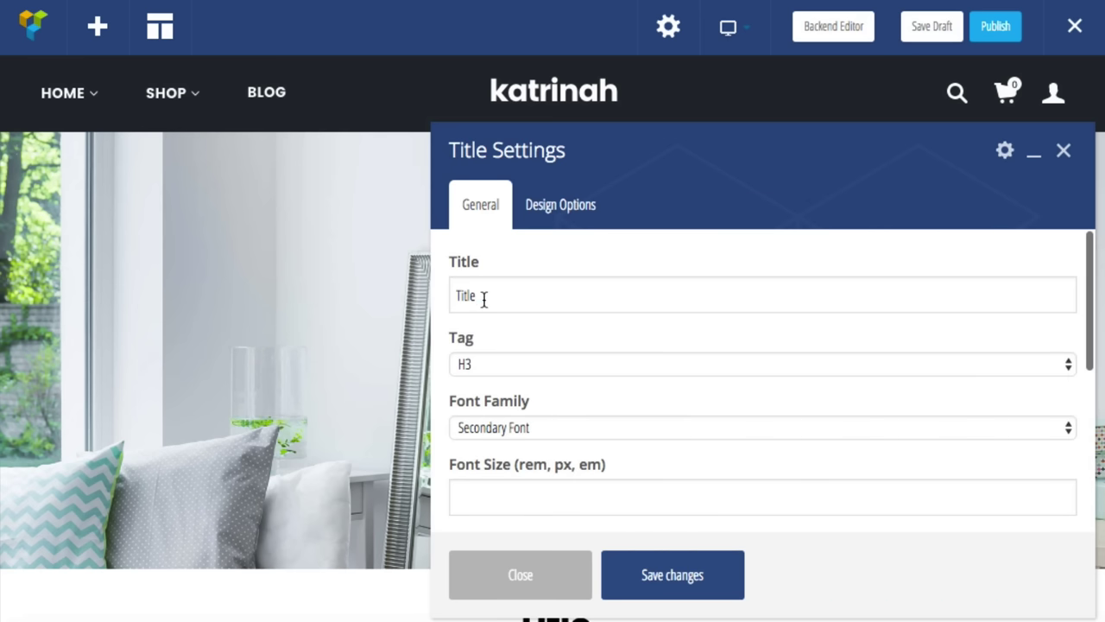
pyautogui.doubleClick(484, 298)
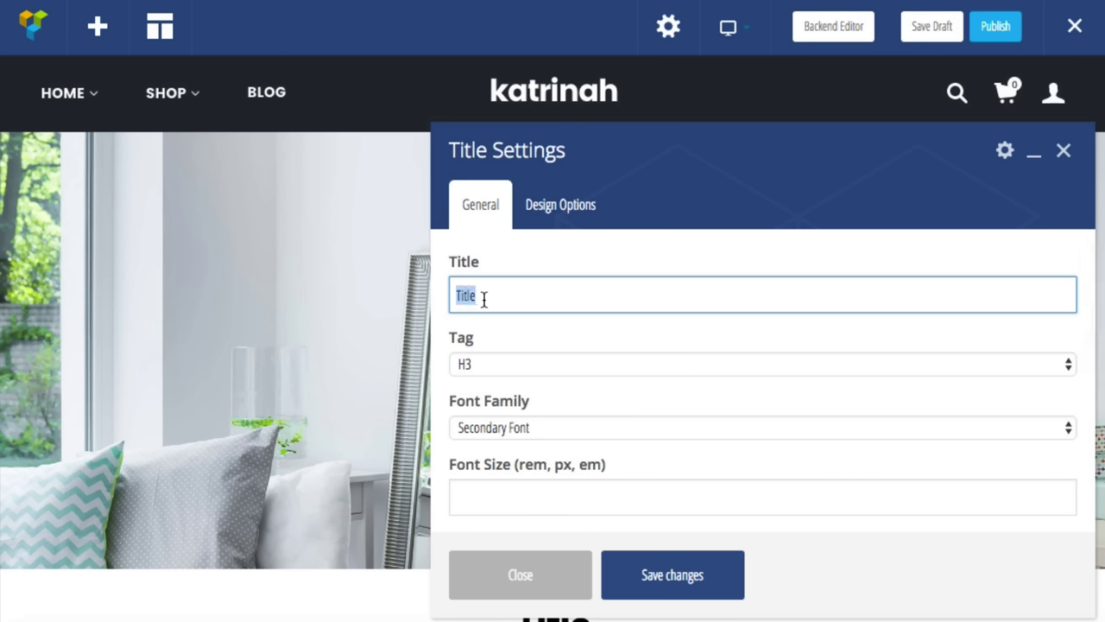
pyautogui.write('"this is a quote.')
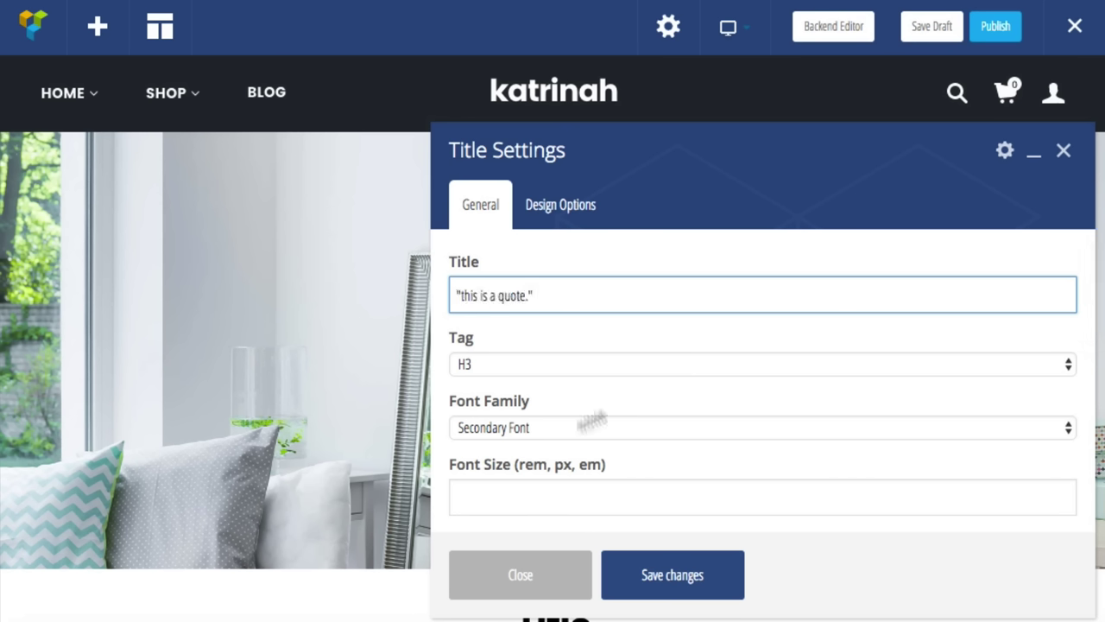
# - Set the quote title's color to the white preset swatch
pyautogui.scroll(-4, 560, 386)
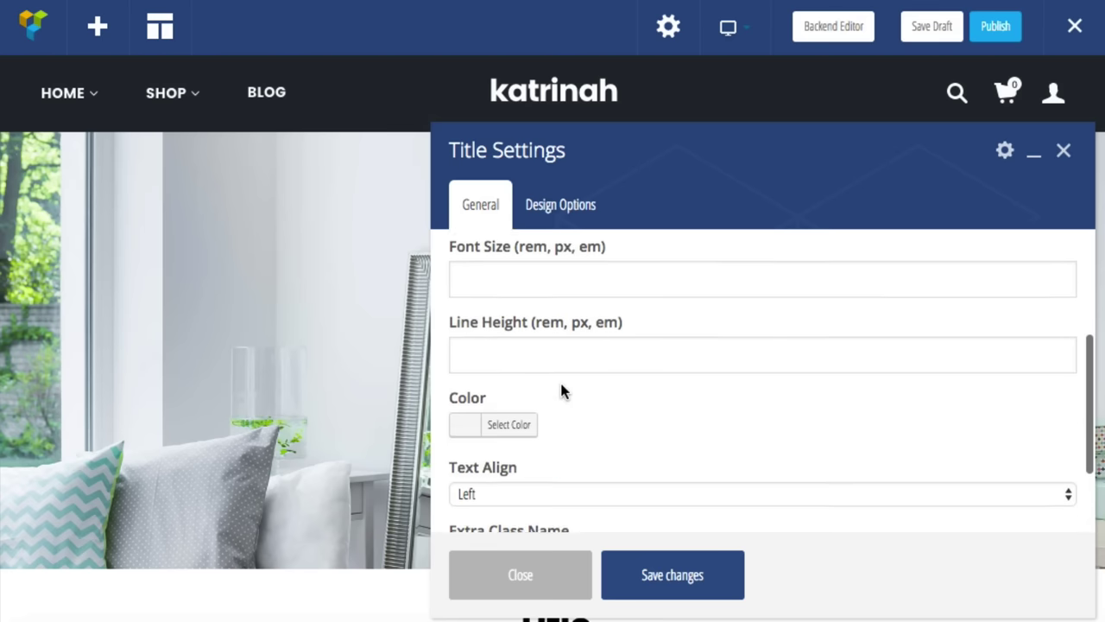
pyautogui.click(502, 325)
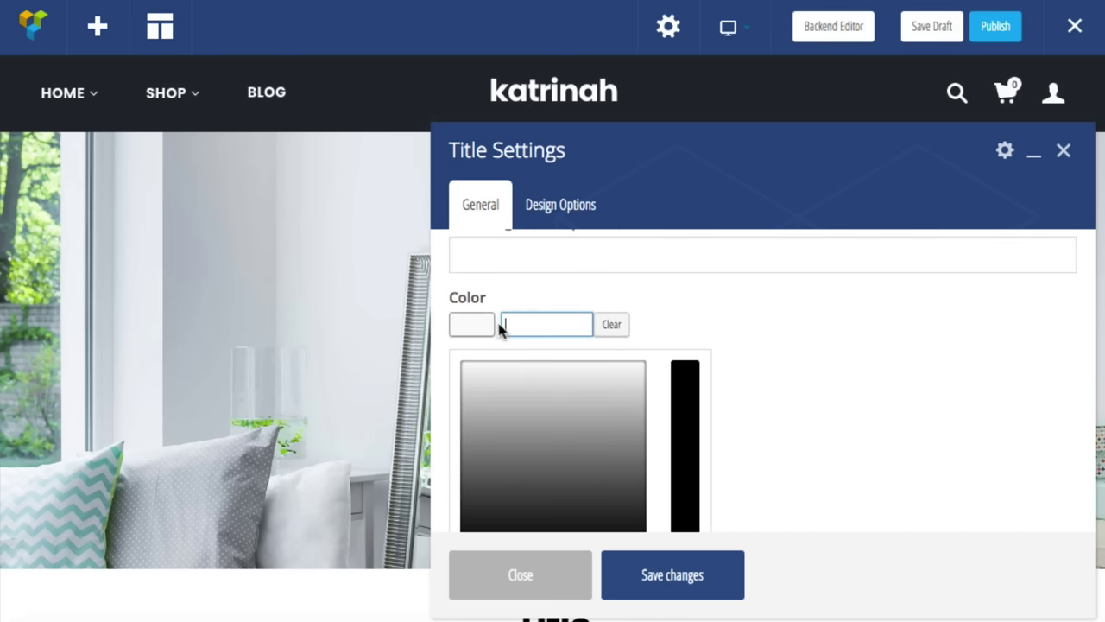
pyautogui.scroll(-2, 847, 397)
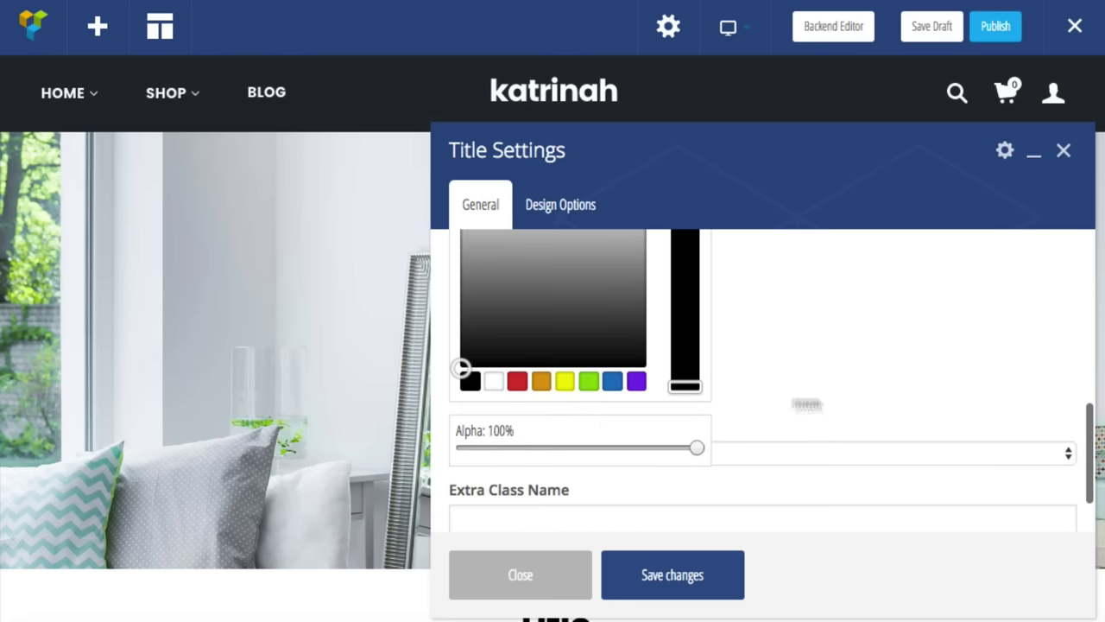
pyautogui.click(494, 381)
pyautogui.scroll(-1, 861, 358)
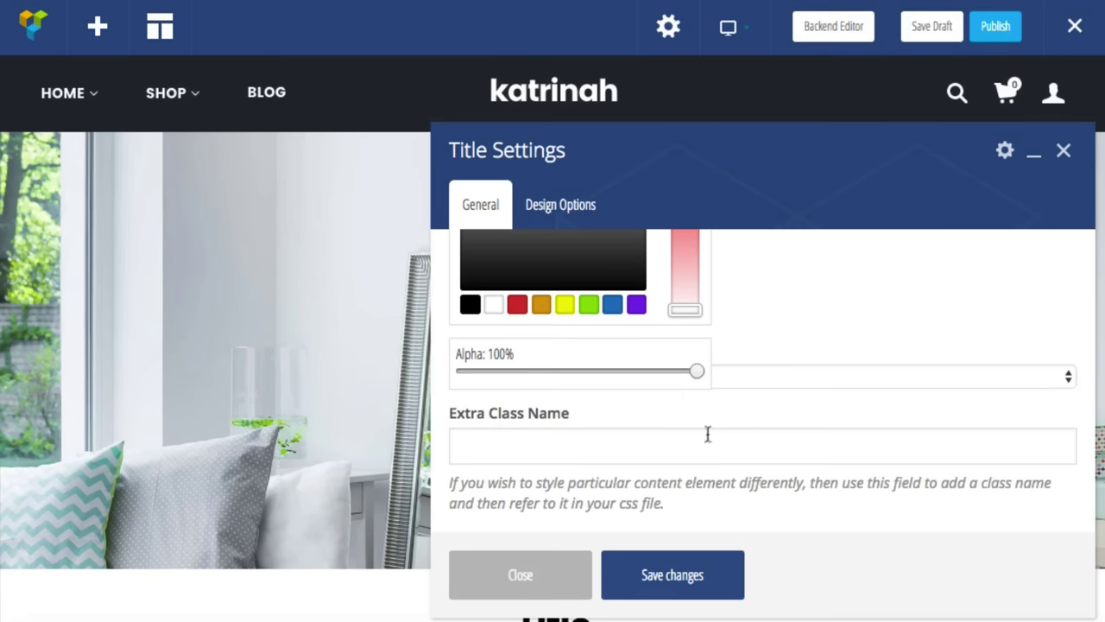
pyautogui.scroll(2, 713, 420)
pyautogui.scroll(1, 725, 406)
pyautogui.click(754, 342)
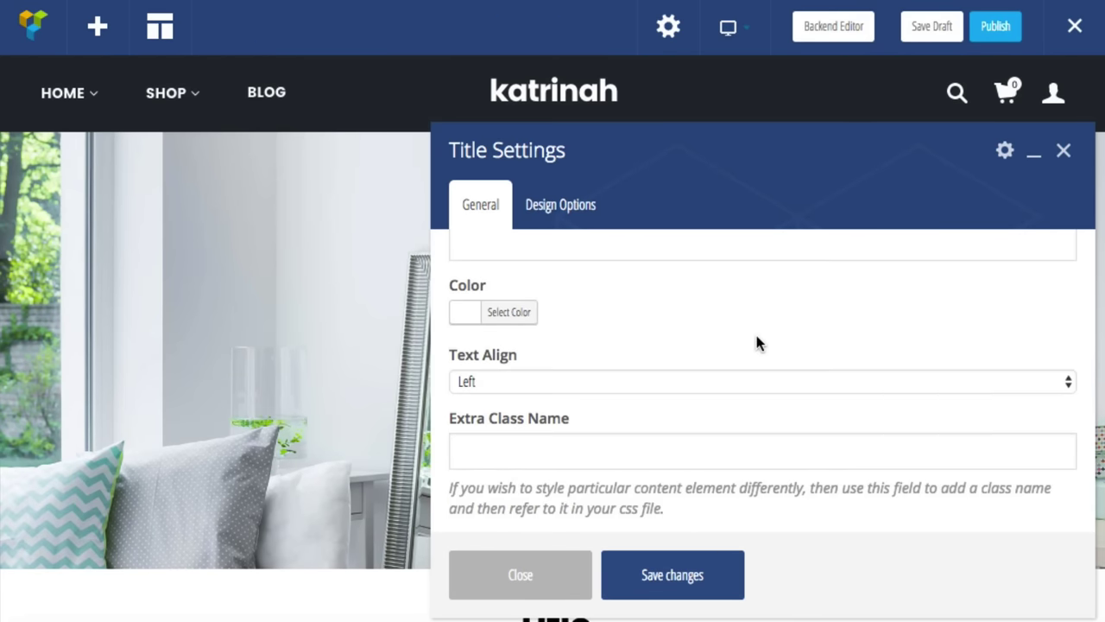
# - Center the quote title's text and set its color to black, then save and close its settings
pyautogui.click(480, 383)
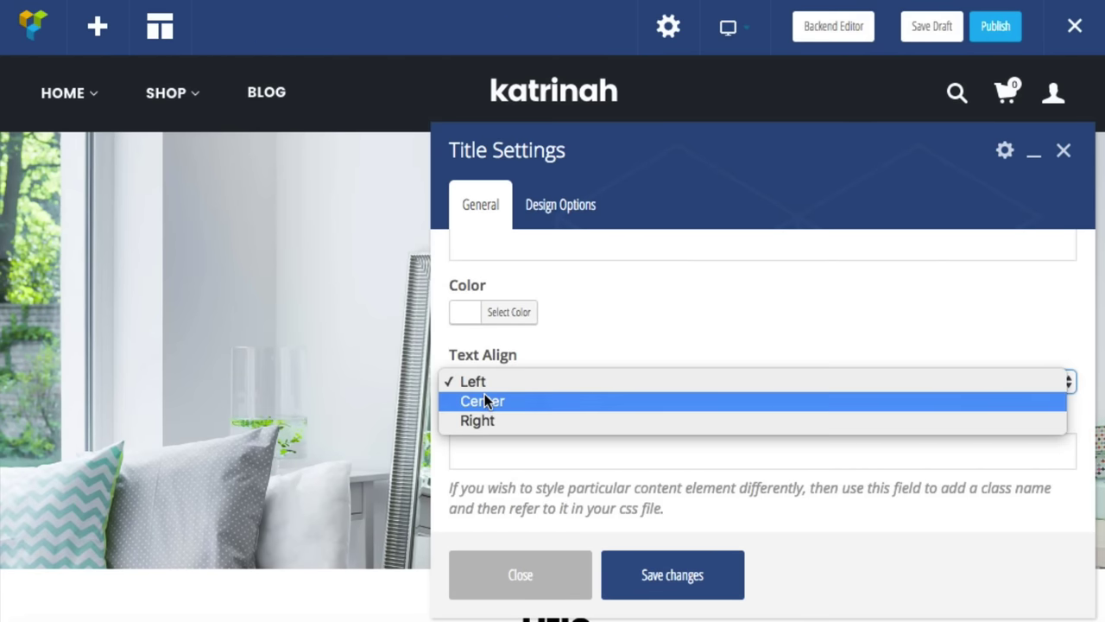
pyautogui.press('Escape')
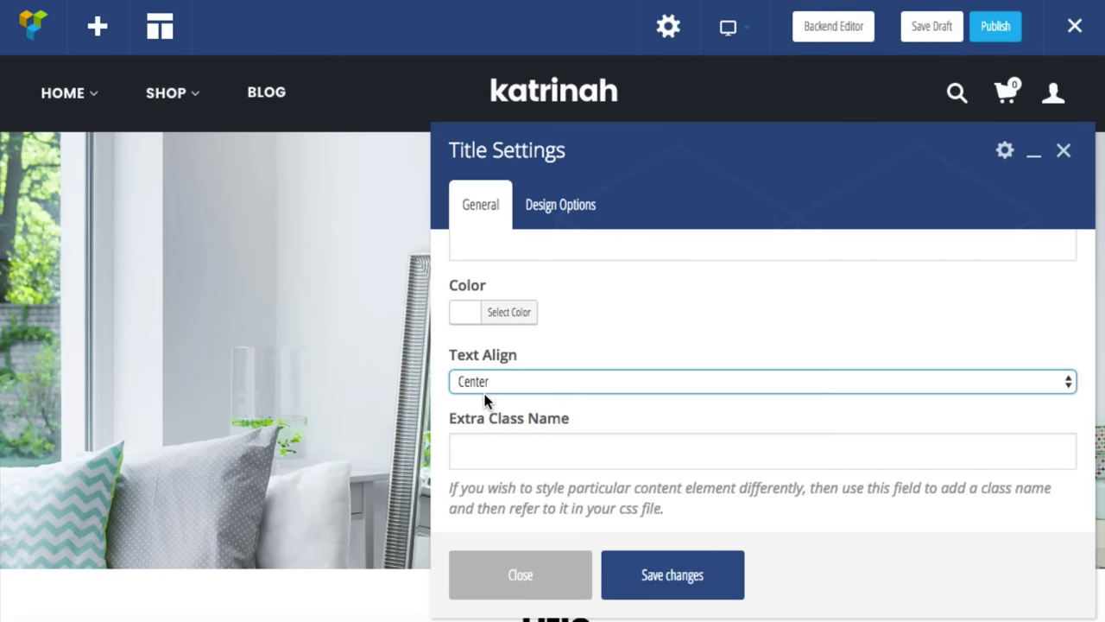
pyautogui.click(501, 312)
pyautogui.scroll(-2, 746, 378)
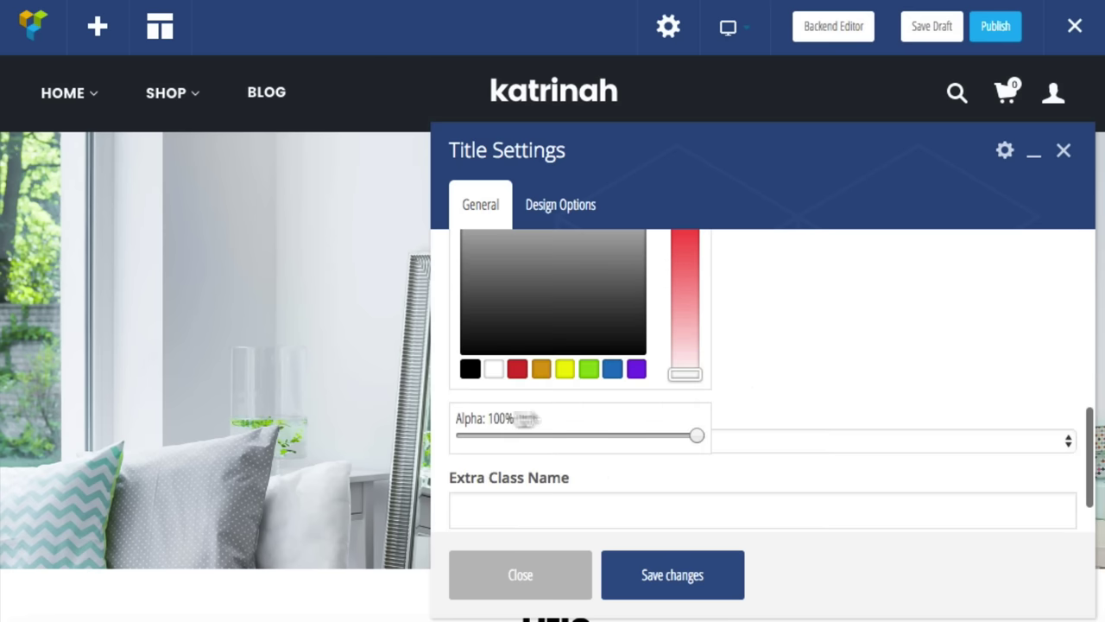
pyautogui.click(470, 368)
pyautogui.click(777, 347)
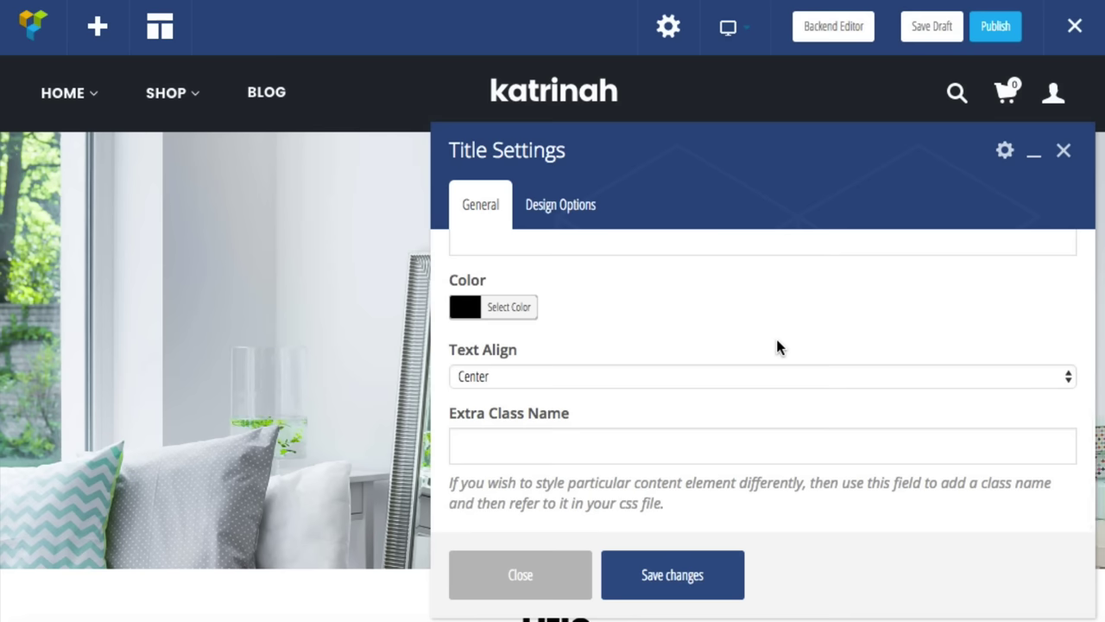
pyautogui.click(665, 579)
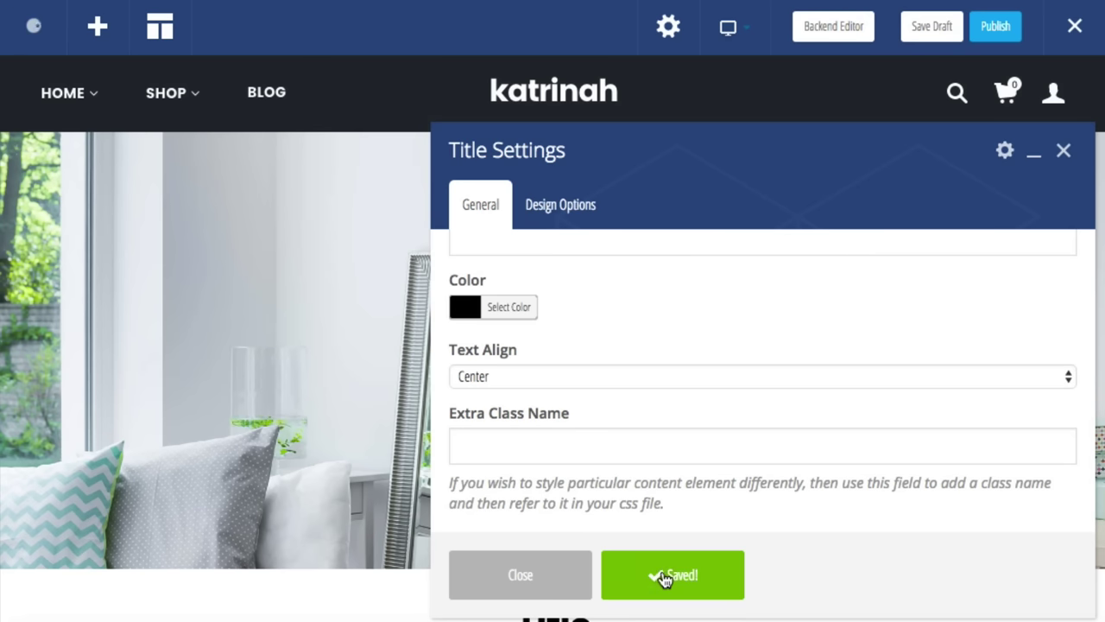
pyautogui.click(510, 572)
# - Give the quote title's row the orange preset background color in its design options
pyautogui.scroll(-2, 297, 546)
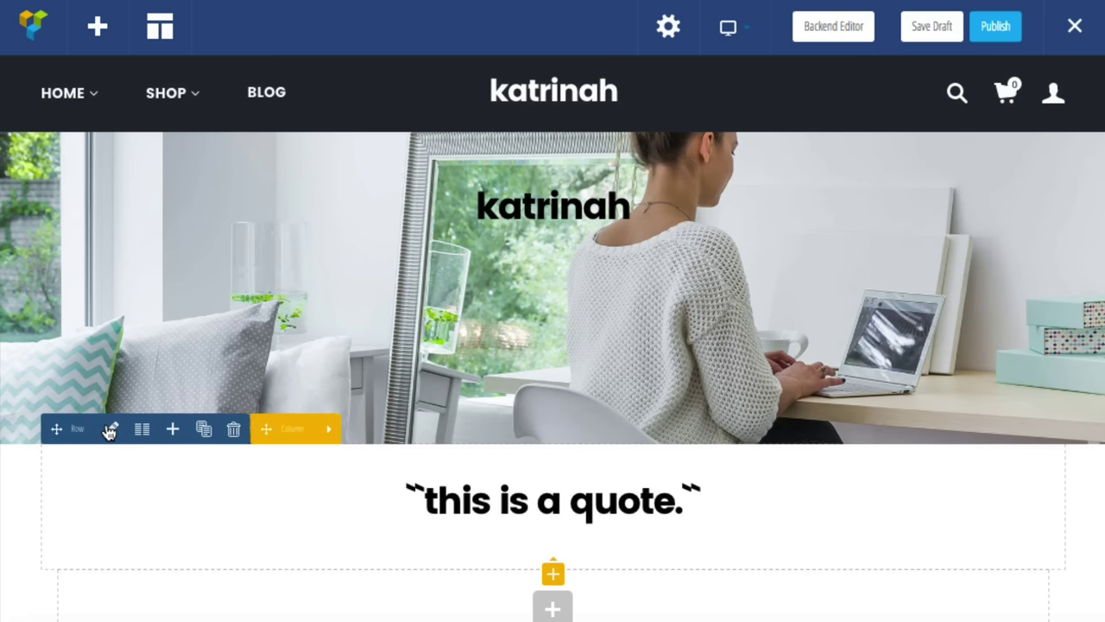
pyautogui.click(111, 430)
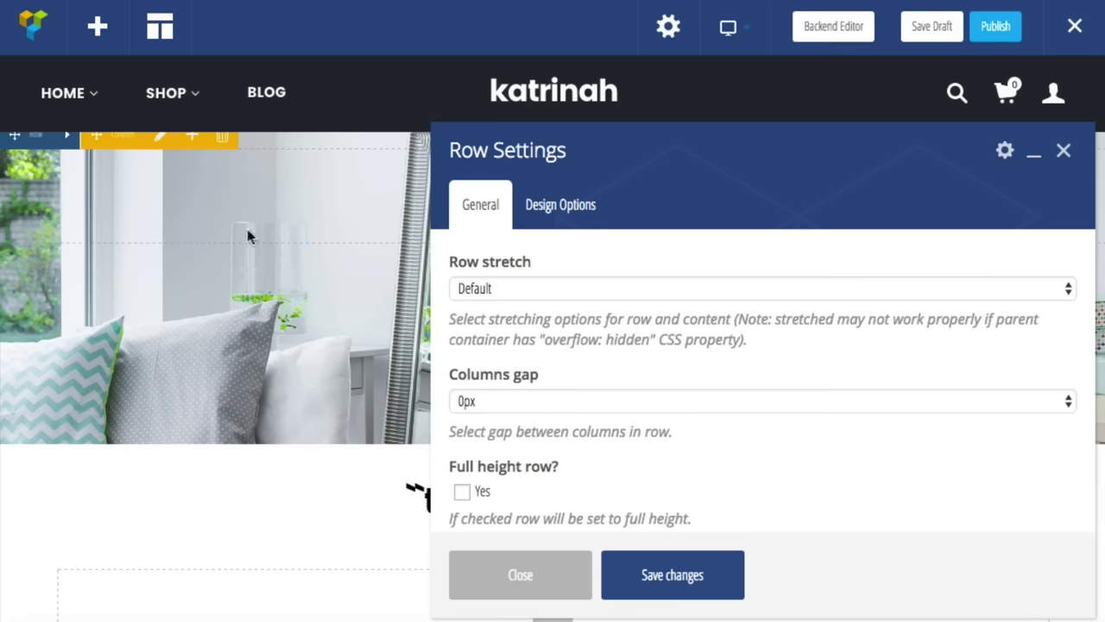
pyautogui.click(569, 208)
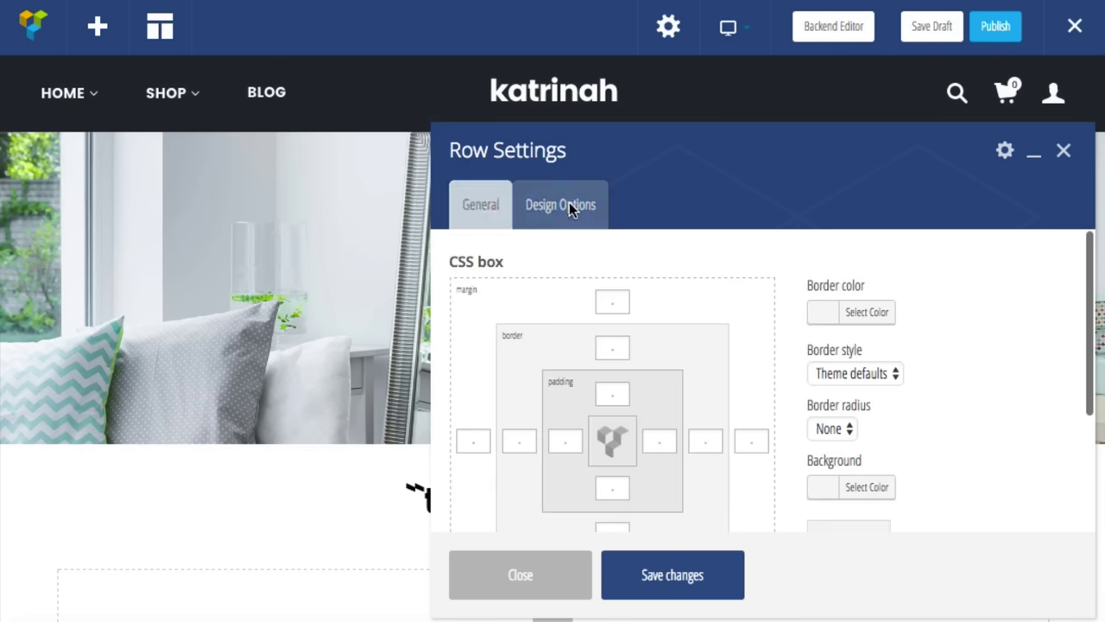
pyautogui.scroll(-2, 961, 421)
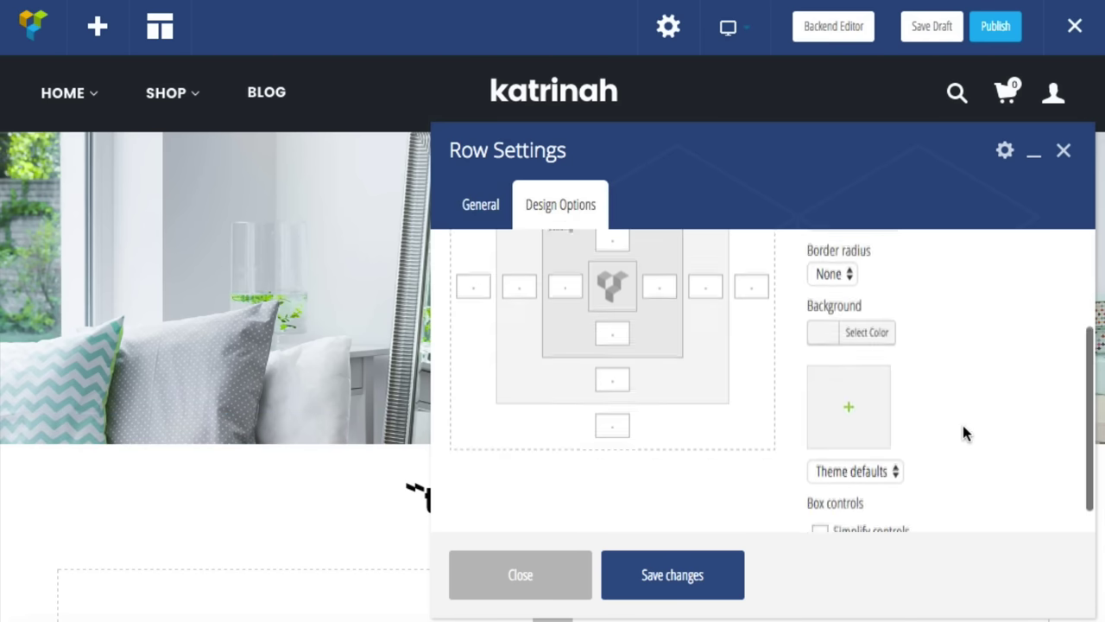
pyautogui.click(844, 328)
pyautogui.scroll(-3, 912, 472)
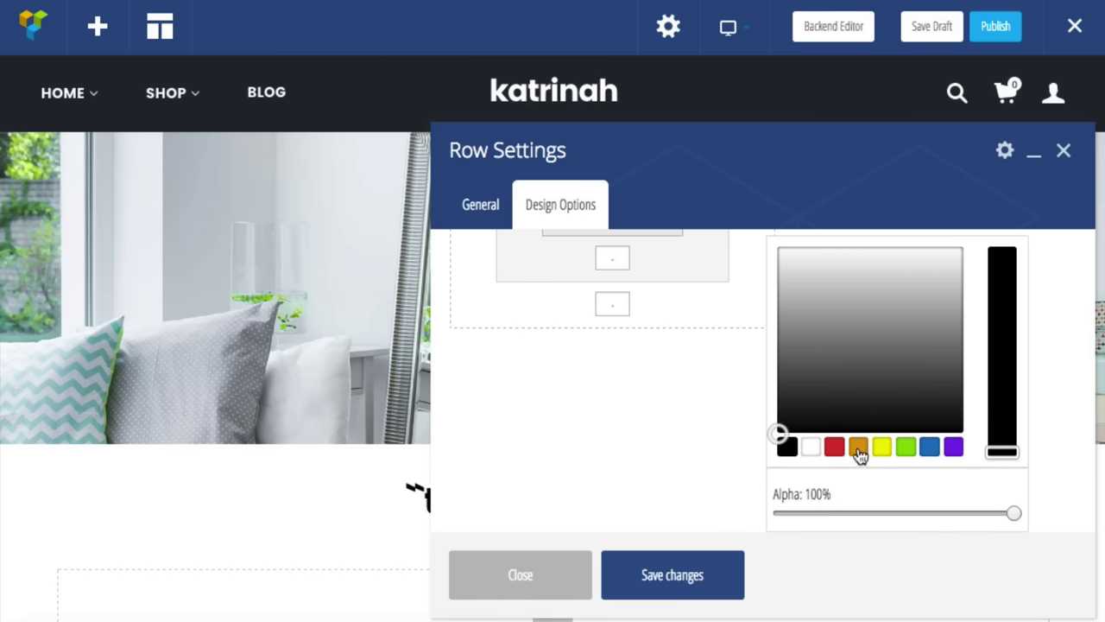
pyautogui.click(858, 449)
pyautogui.click(1052, 392)
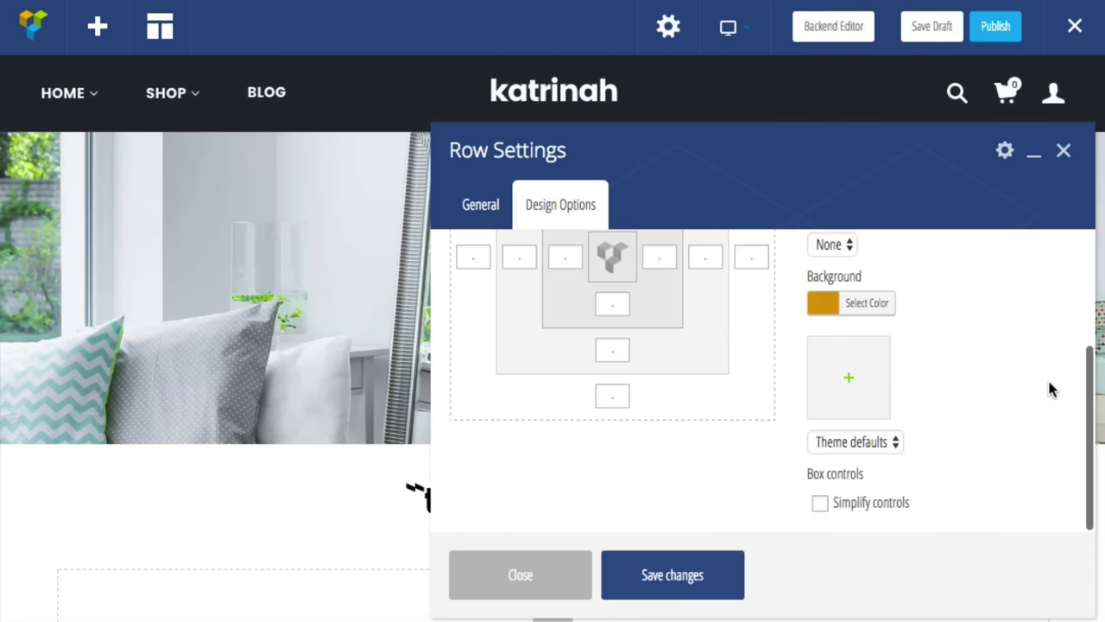
# - Set the quote row's background display to Cover and save the row settings
pyautogui.scroll(2, 1048, 380)
pyautogui.scroll(-2, 1048, 379)
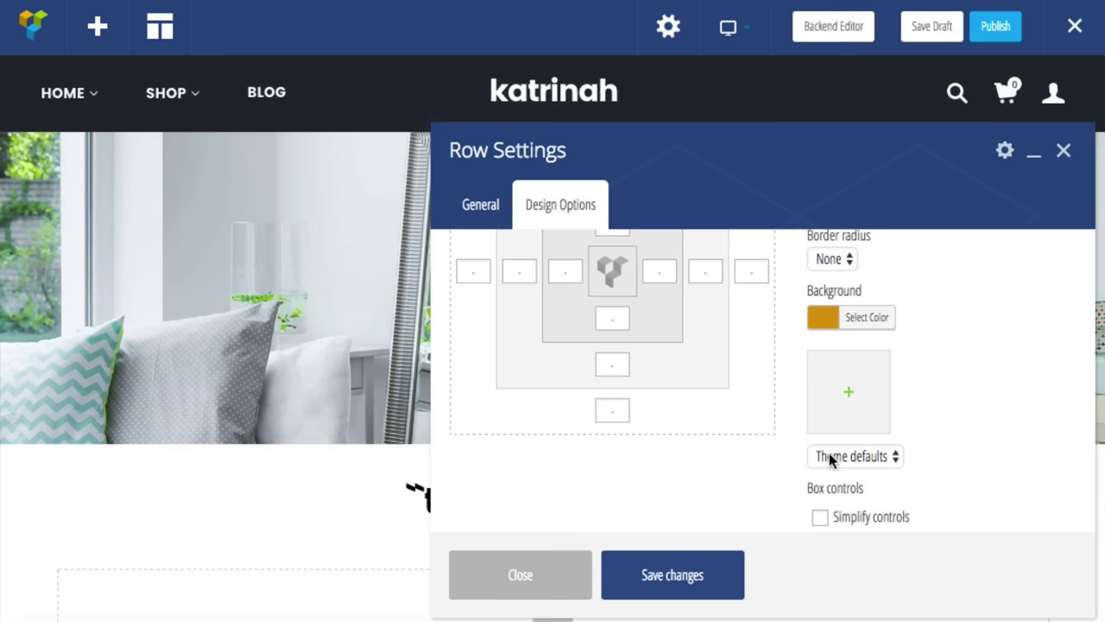
pyautogui.click(831, 458)
pyautogui.click(822, 474)
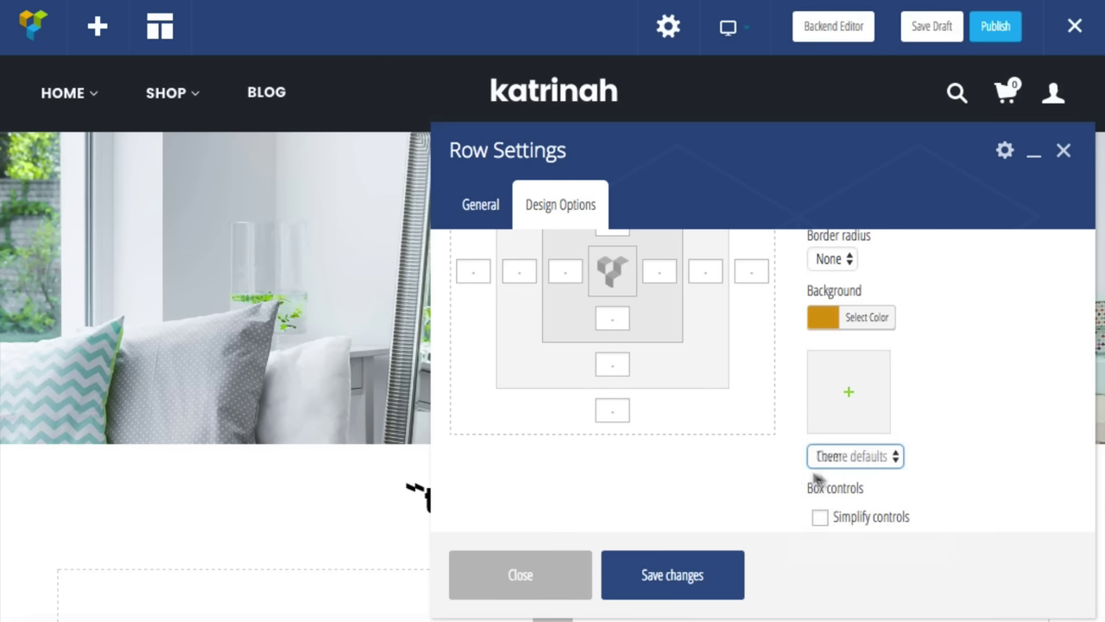
pyautogui.click(667, 578)
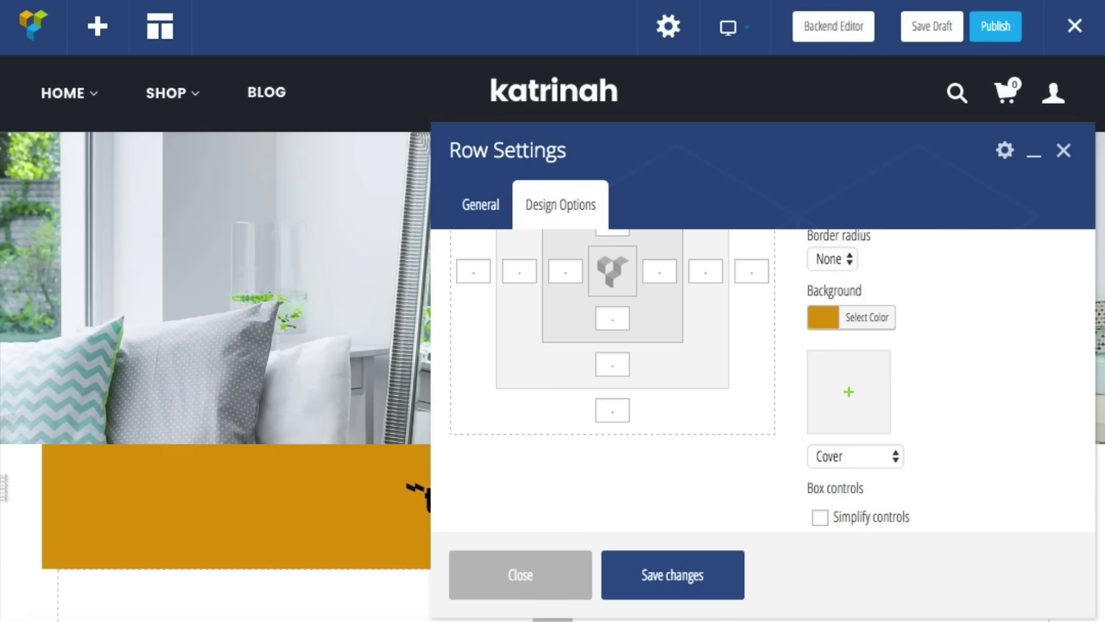
pyautogui.scroll(3, 645, 526)
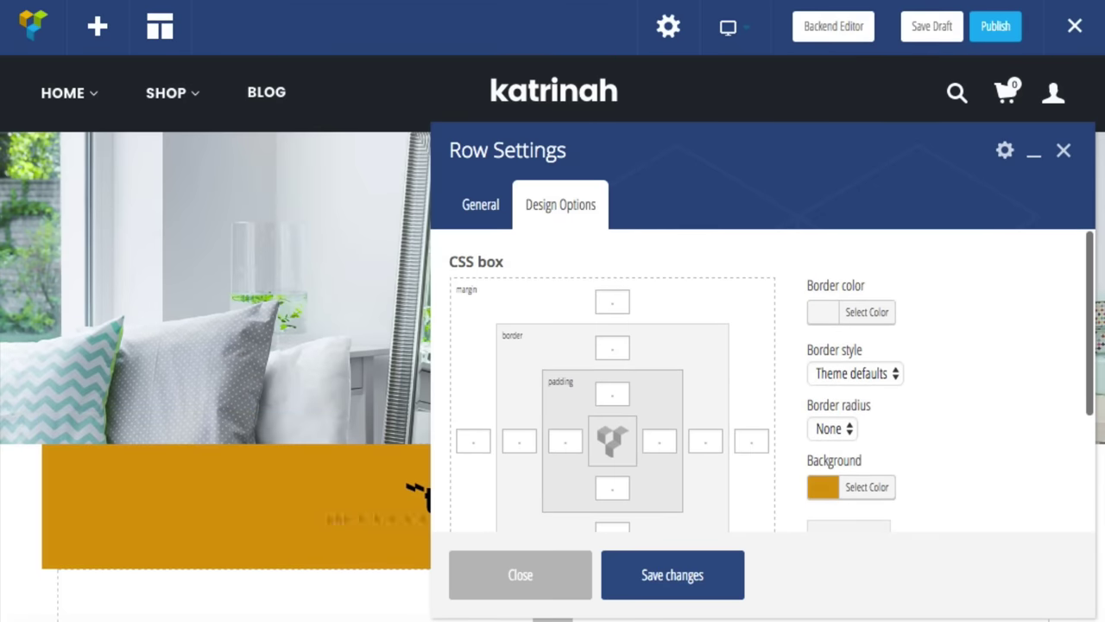
# - Set the quote row's stretch option to "Stretch row and content" and save the row settings
pyautogui.click(481, 207)
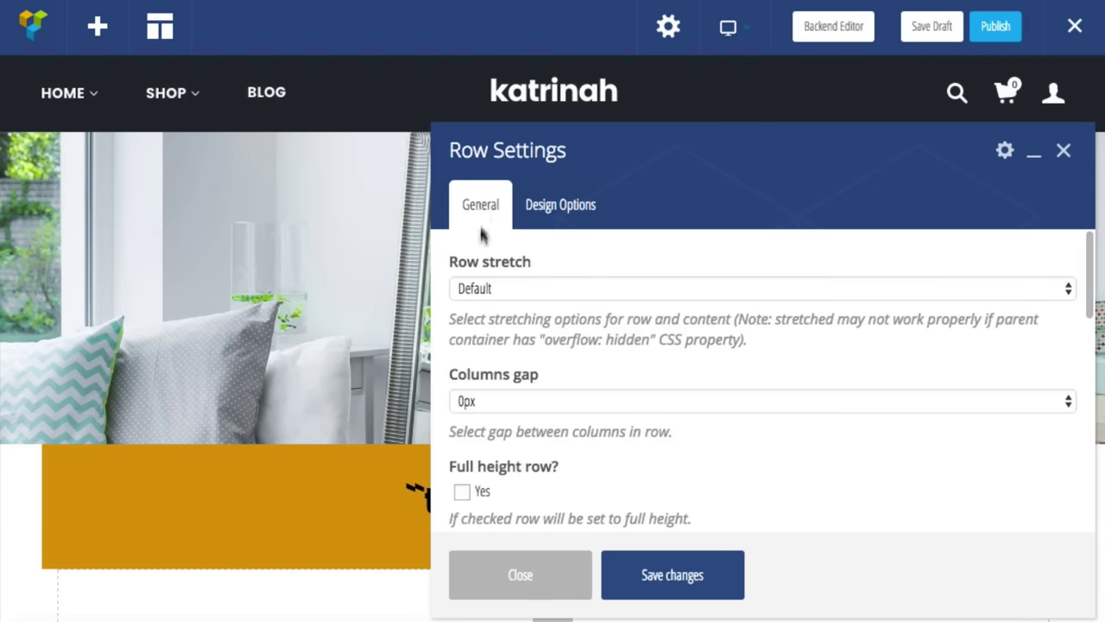
pyautogui.click(473, 288)
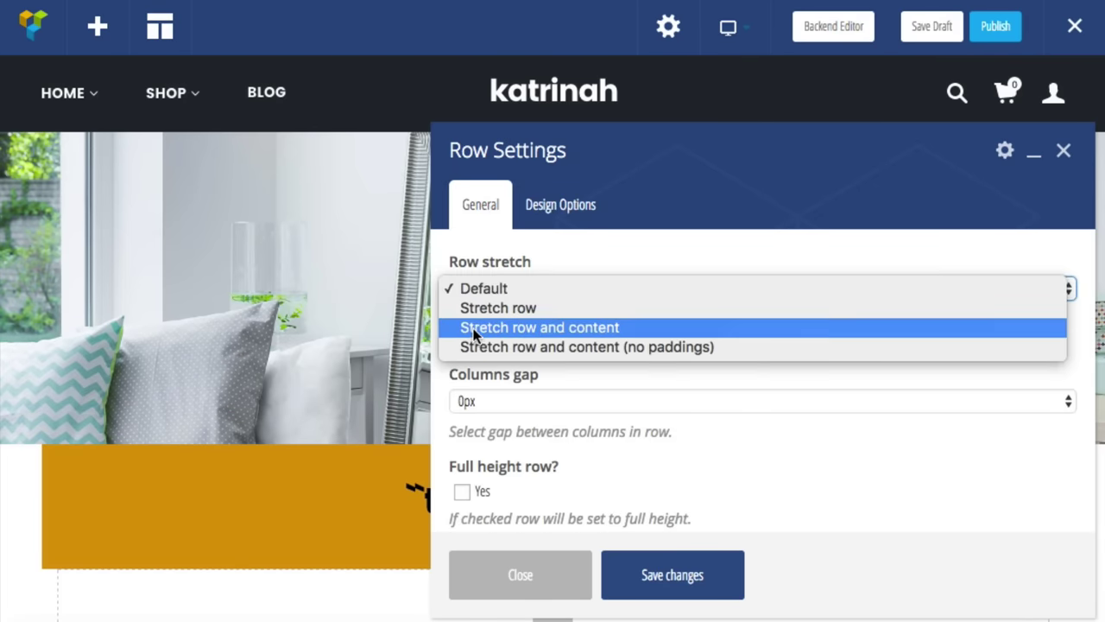
pyautogui.click(473, 328)
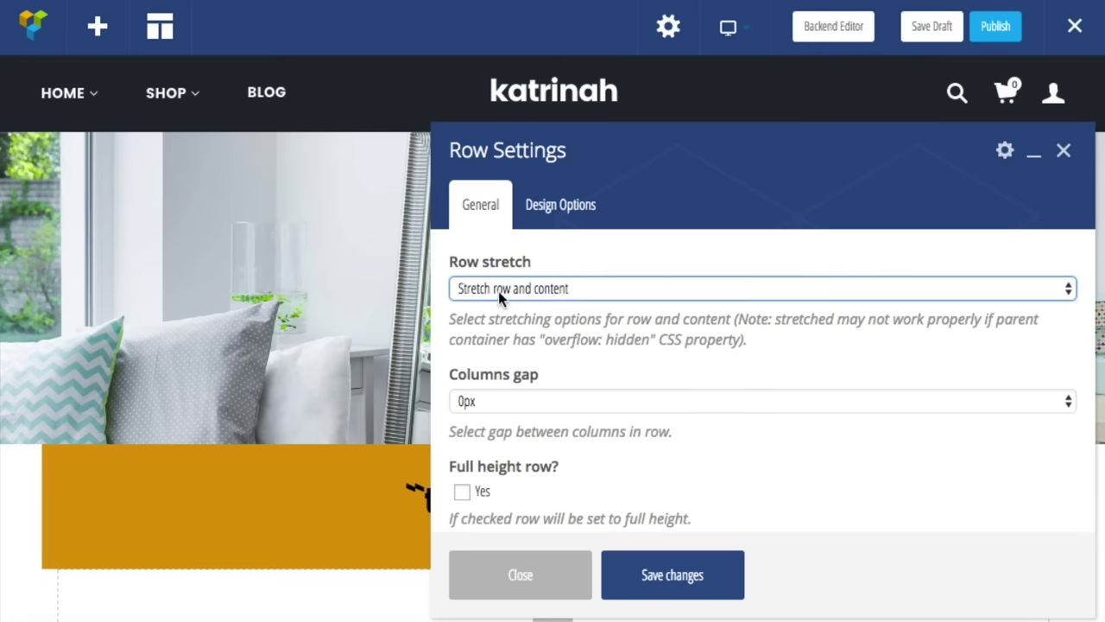
pyautogui.click(682, 575)
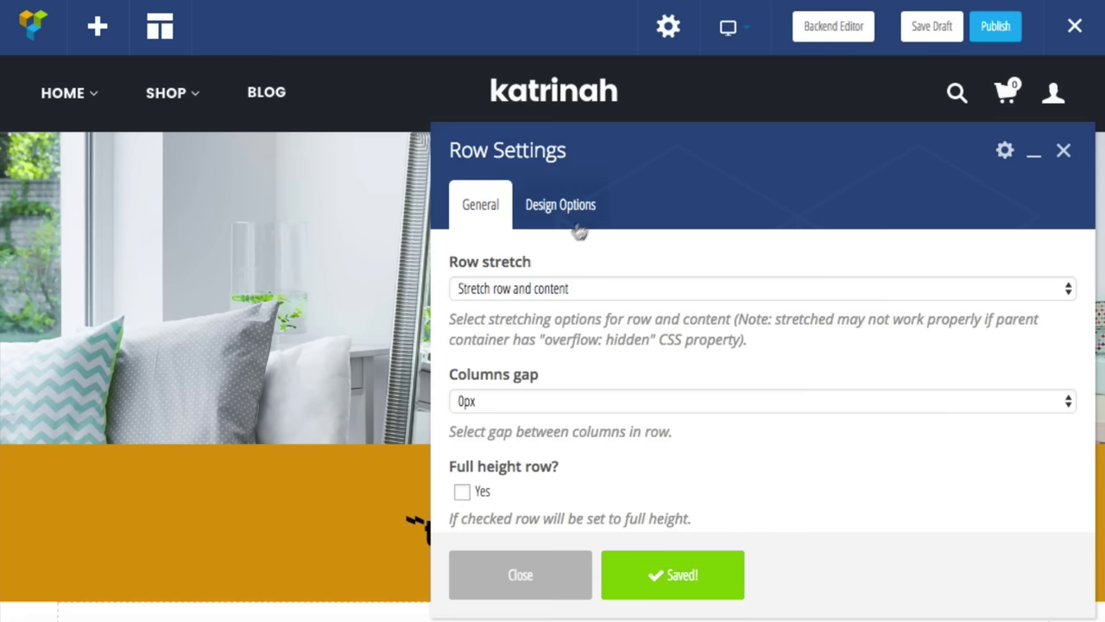
# - Set the quote row's top and bottom padding to 20 in its design options and save the changes
pyautogui.click(558, 207)
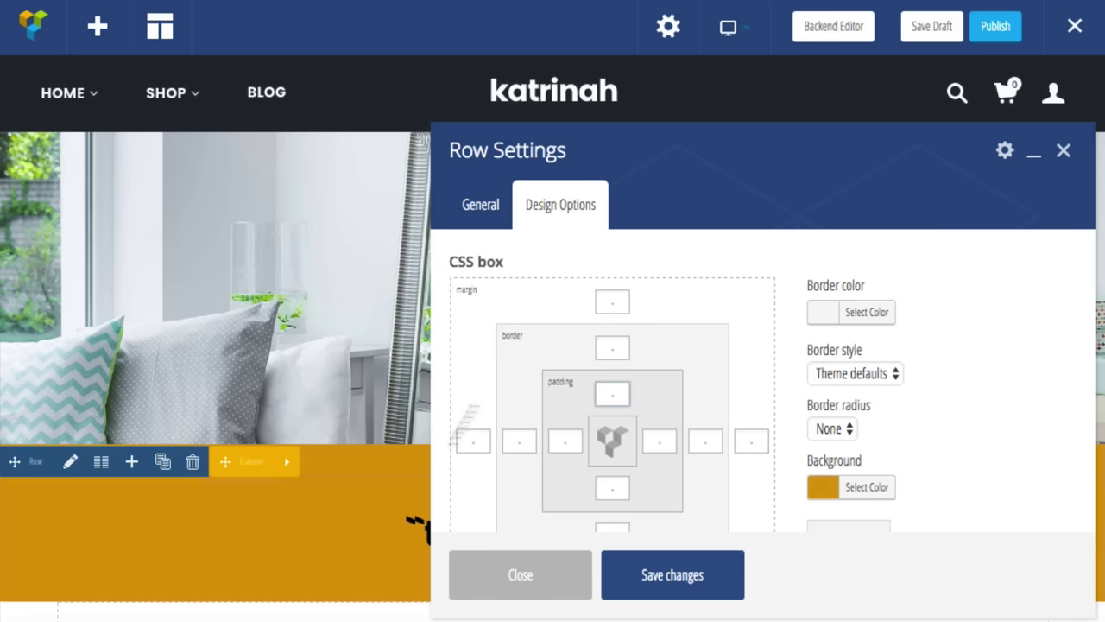
pyautogui.moveTo(646, 207); pyautogui.dragTo(746, 53)
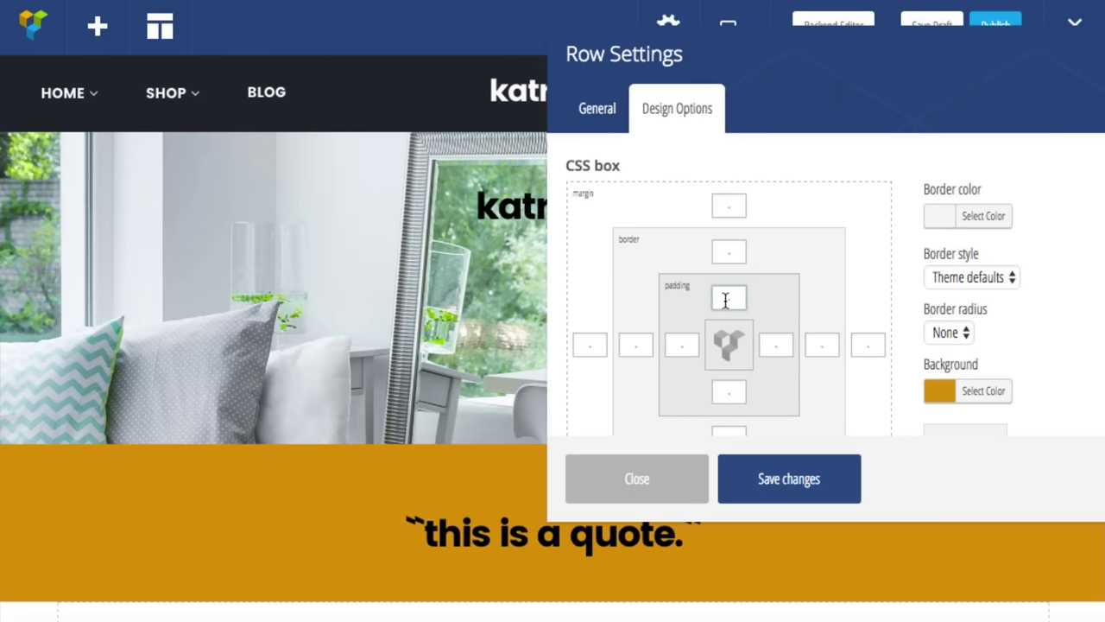
pyautogui.click(722, 394)
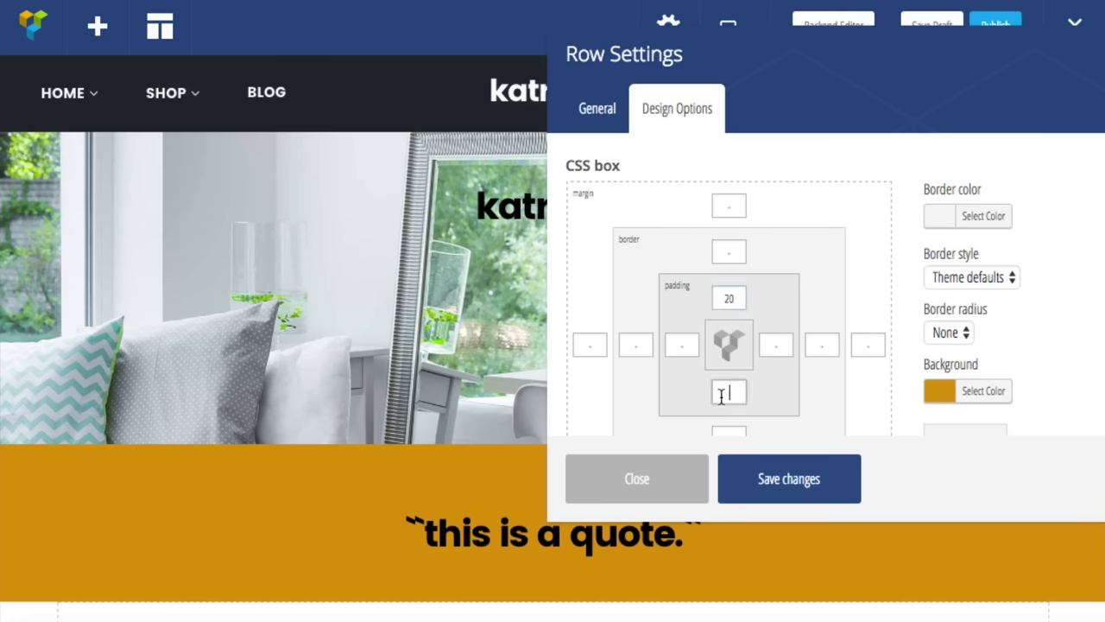
pyautogui.click(795, 476)
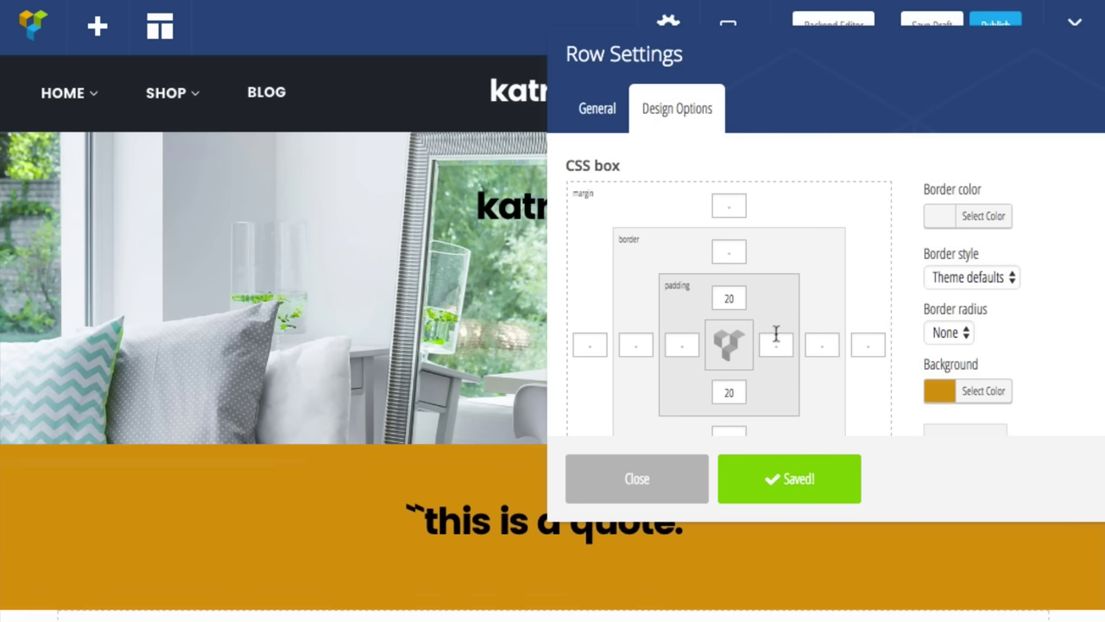
# - Set the quote row's top and bottom padding to 60, then save and close the row settings
pyautogui.doubleClick(734, 298)
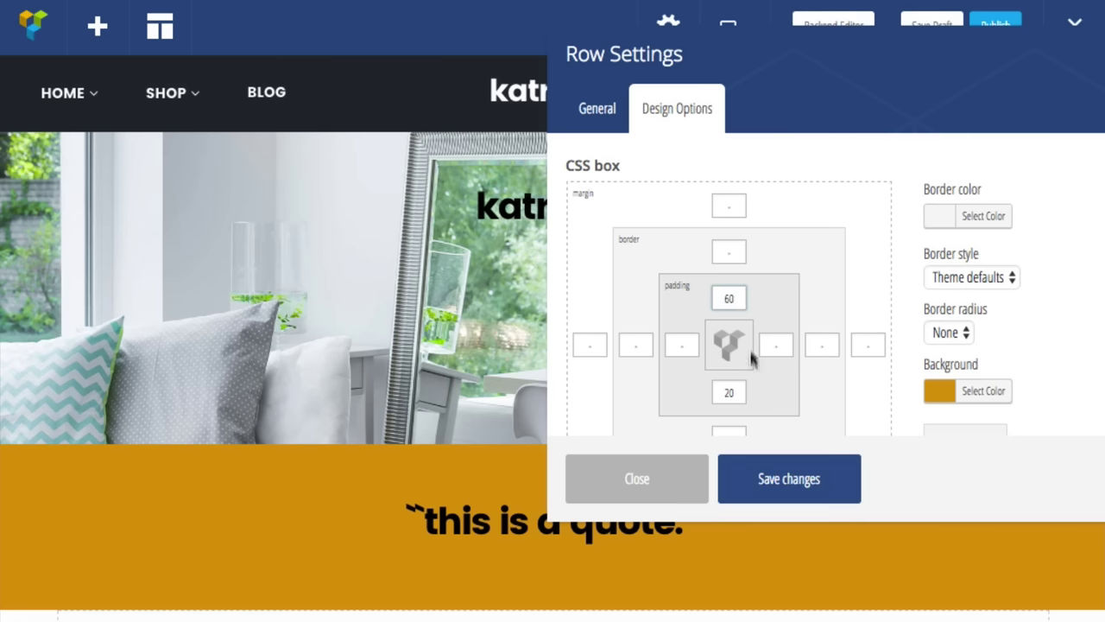
pyautogui.doubleClick(732, 392)
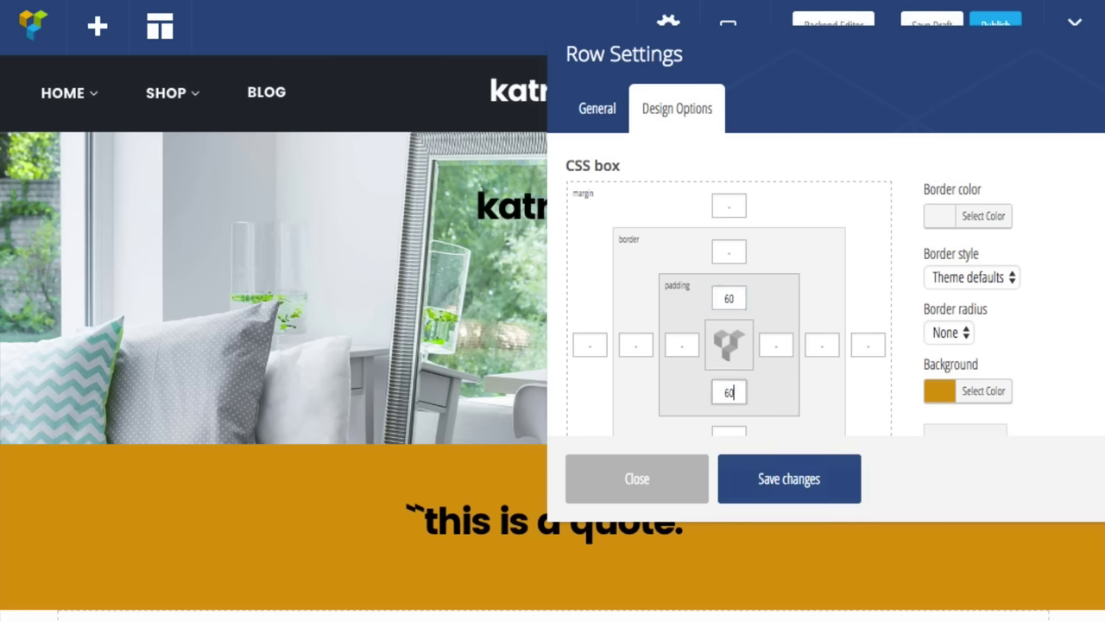
pyautogui.click(790, 480)
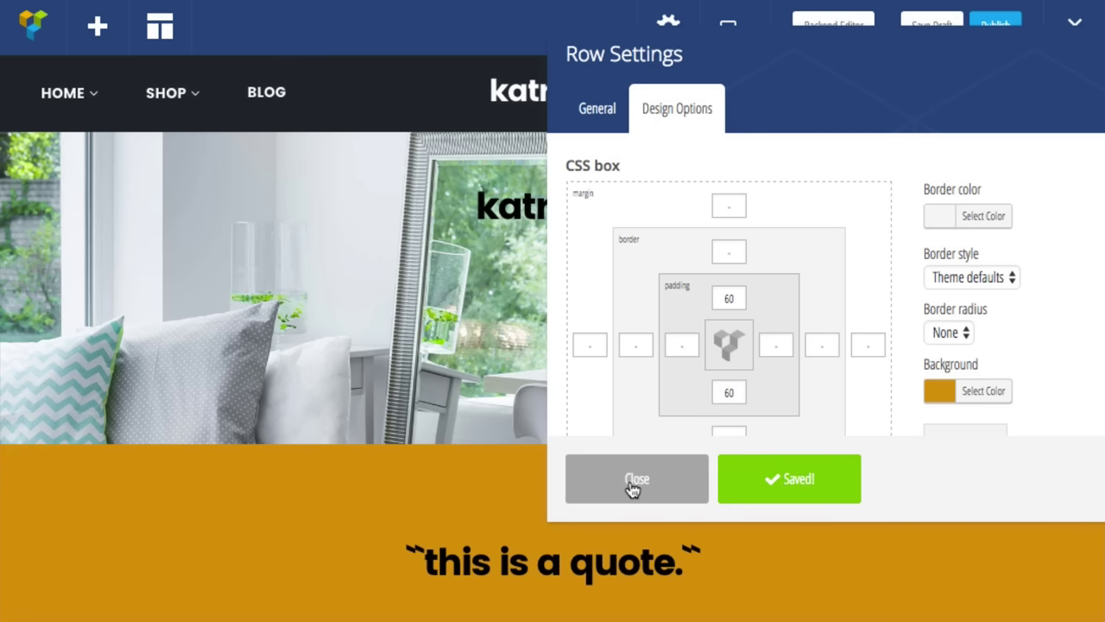
pyautogui.click(632, 484)
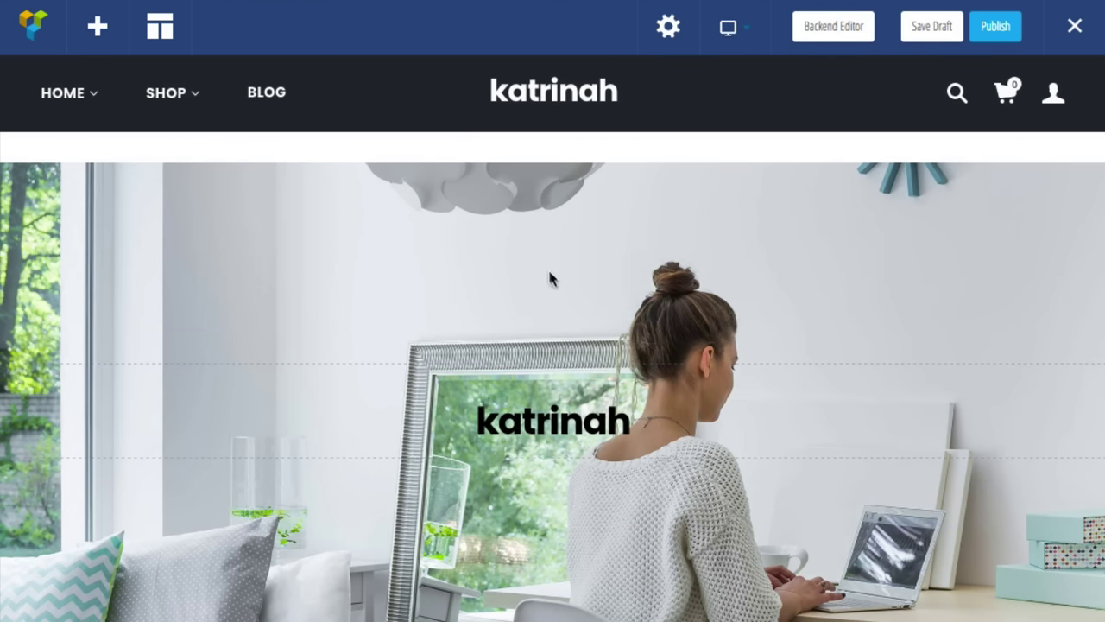
# - Save the demo page as a draft and switch it to the backend editor
pyautogui.click(927, 30)
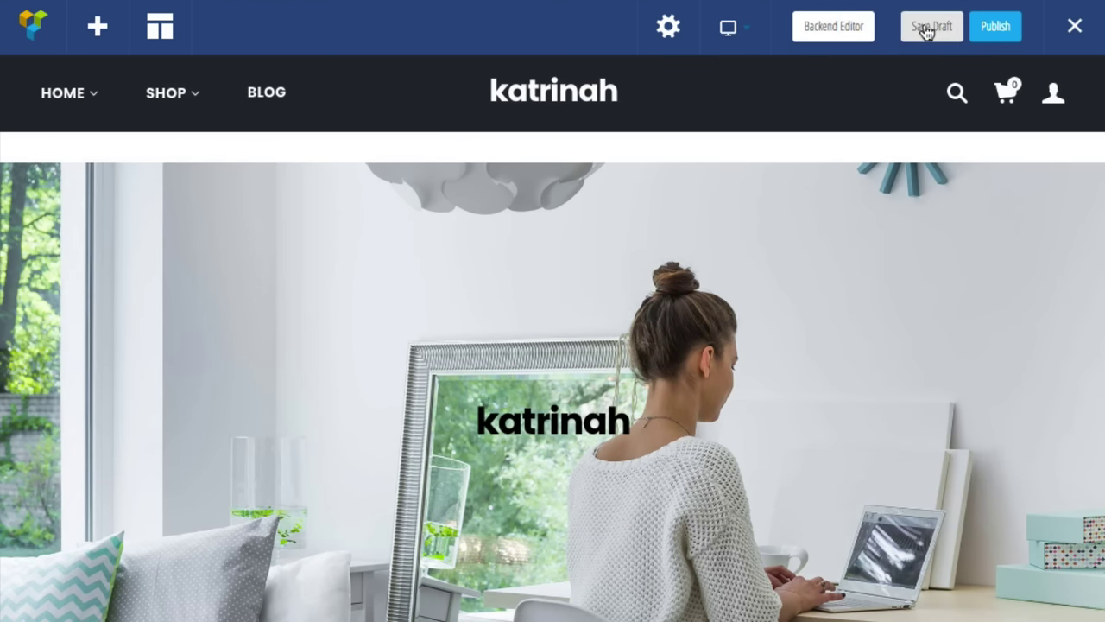
pyautogui.click(927, 30)
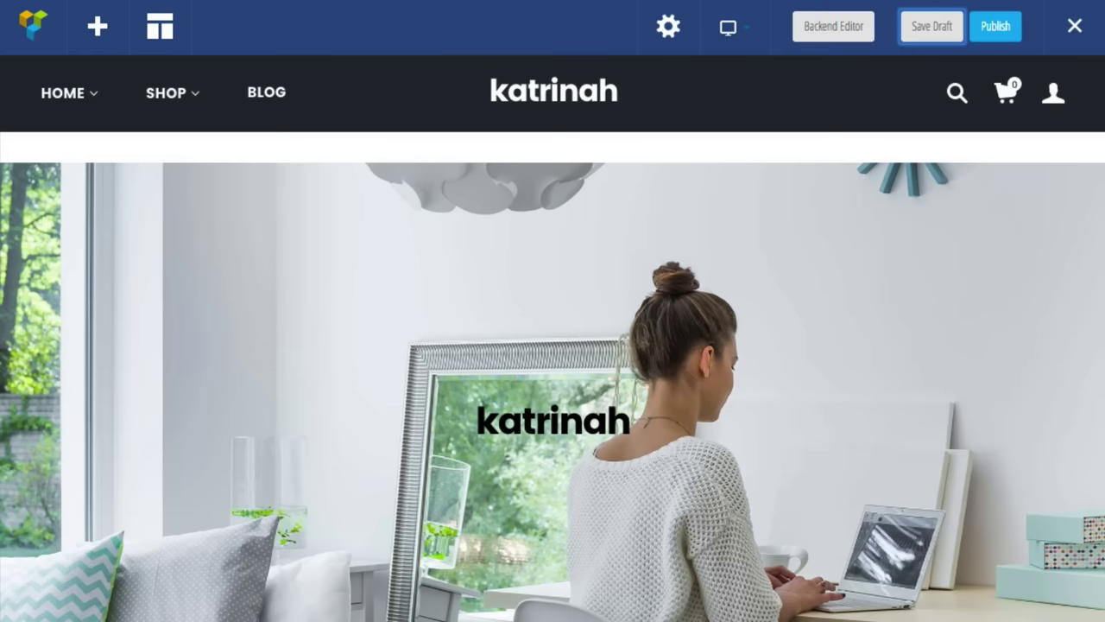
pyautogui.click(820, 39)
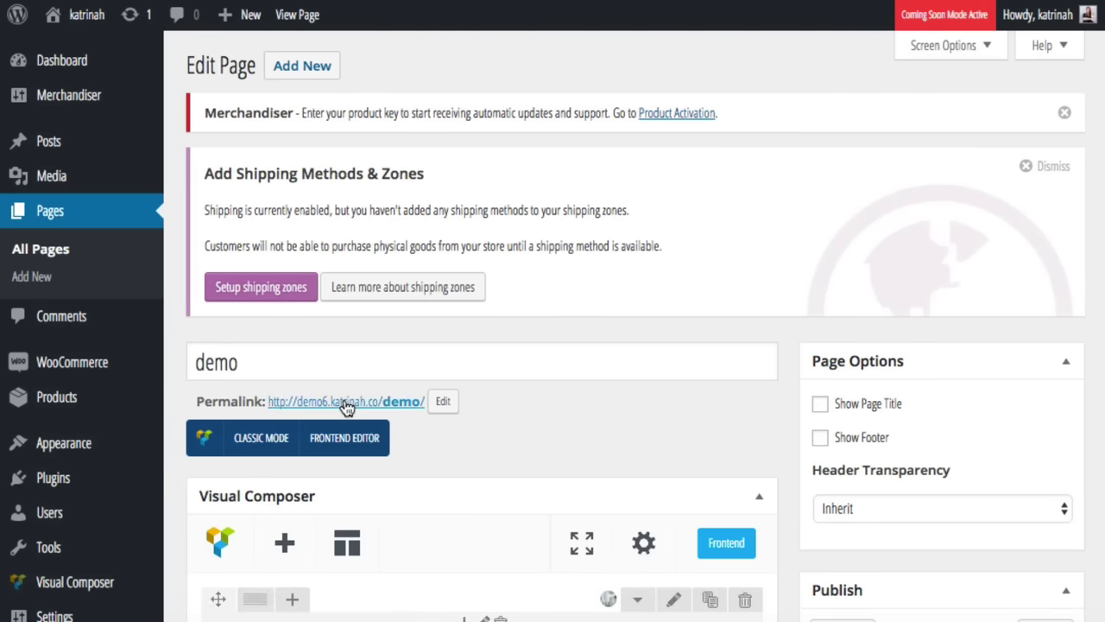
# - Open the demo page through its permalink and examine its image and quote rows and the Home navigation entries
pyautogui.click(347, 407)
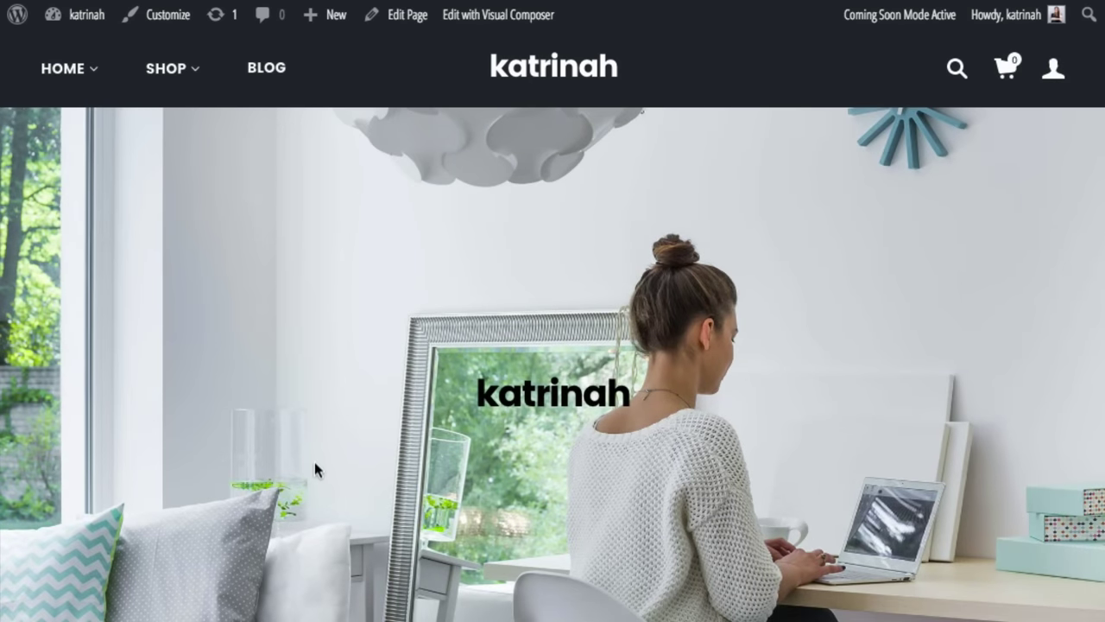
pyautogui.scroll(-2, 315, 462)
pyautogui.scroll(-3, 315, 462)
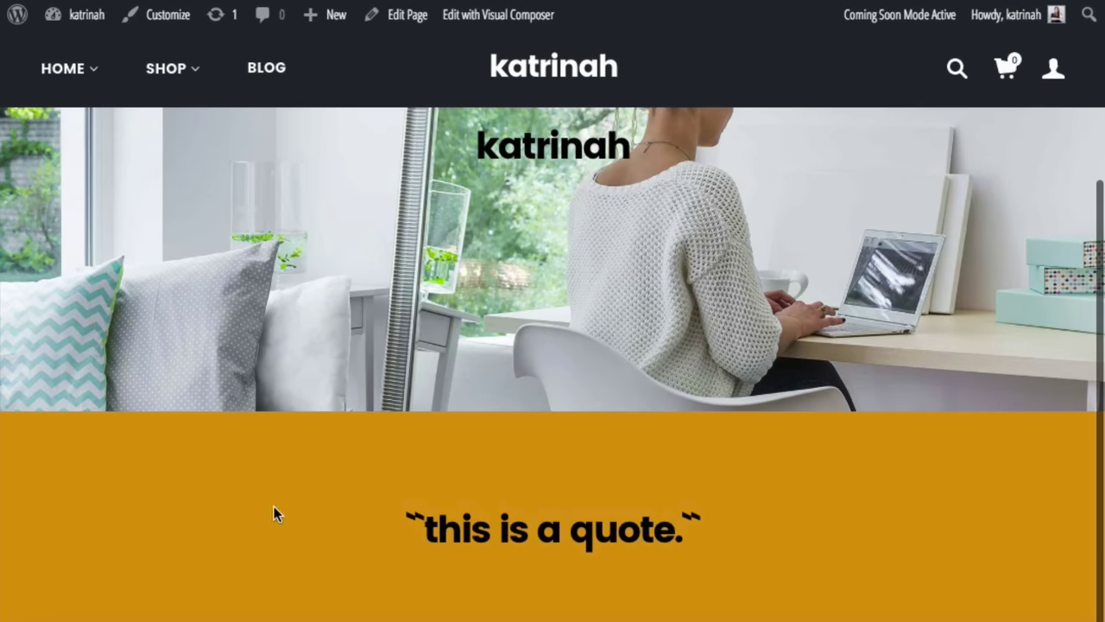
pyautogui.scroll(5, 275, 514)
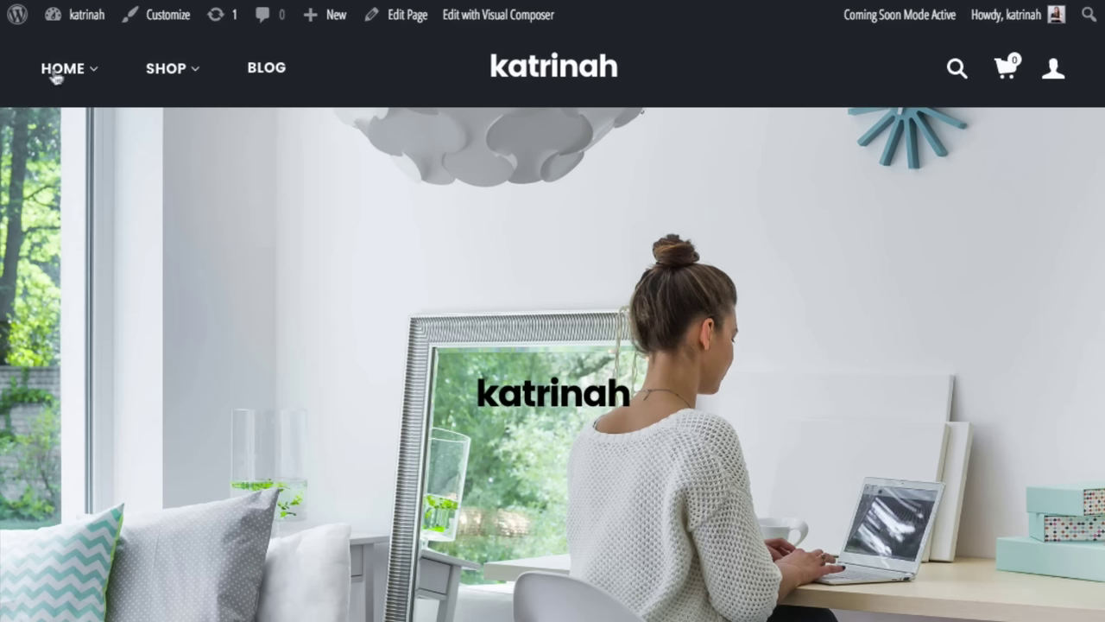
pyautogui.moveTo(45, 77)
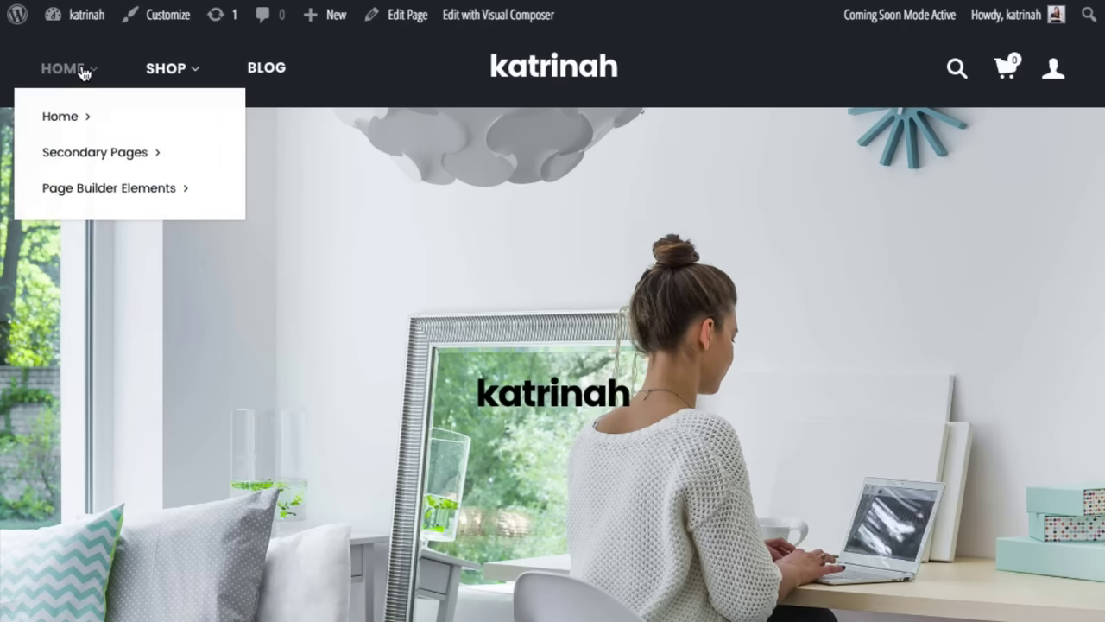
pyautogui.moveTo(88, 82)
# - Go to the site's dashboard and open the Menus screen under Appearance
pyautogui.moveTo(76, 14)
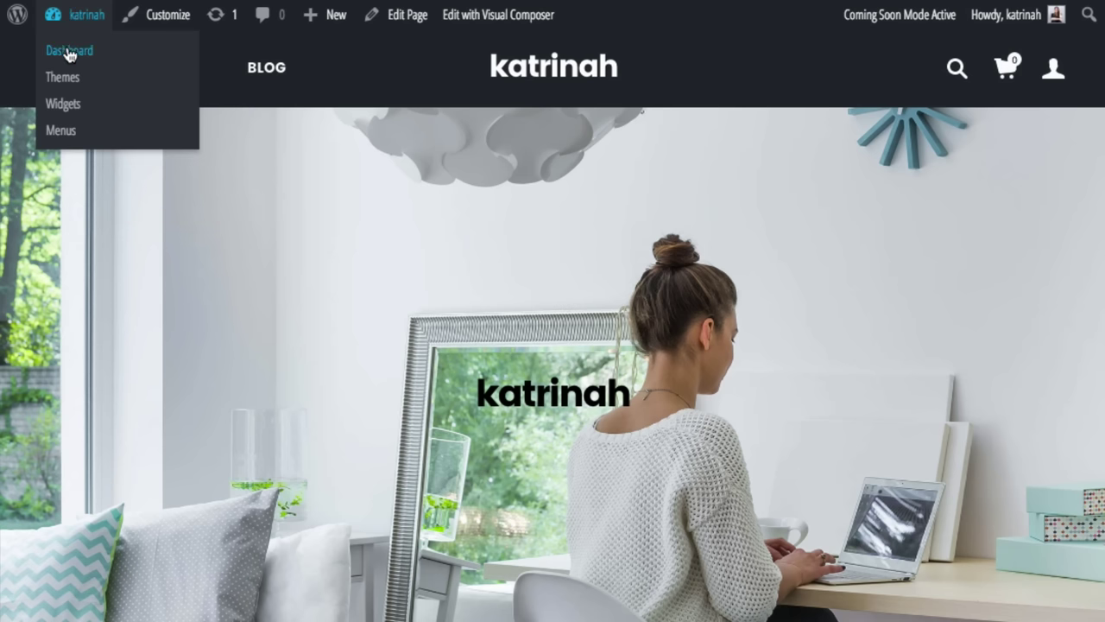
pyautogui.click(69, 52)
pyautogui.moveTo(76, 448)
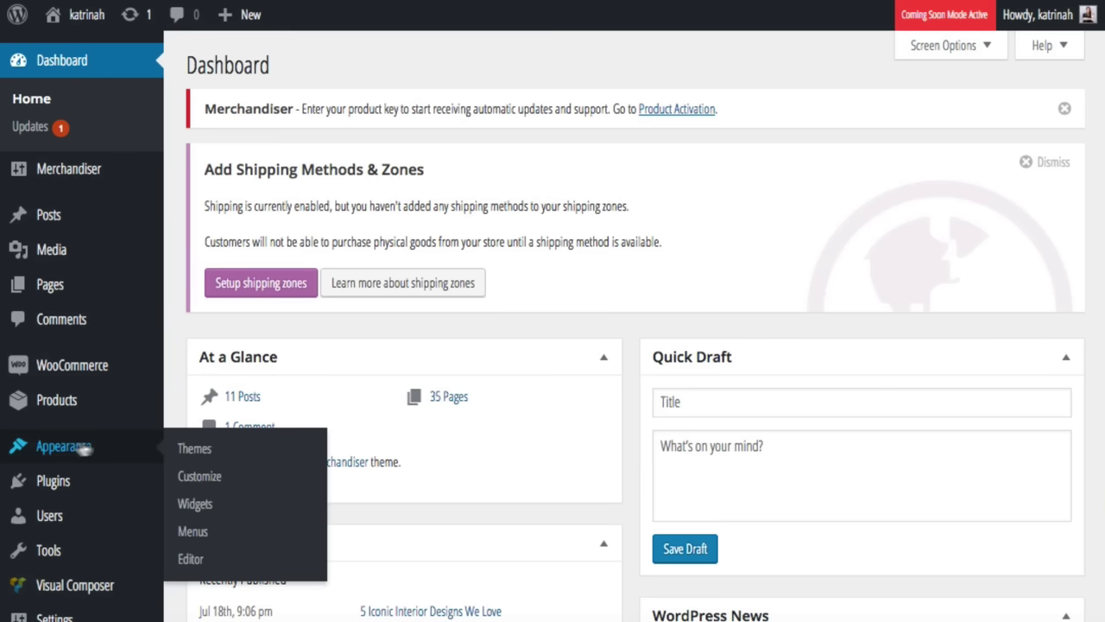
pyautogui.click(204, 532)
pyautogui.scroll(-3, 870, 400)
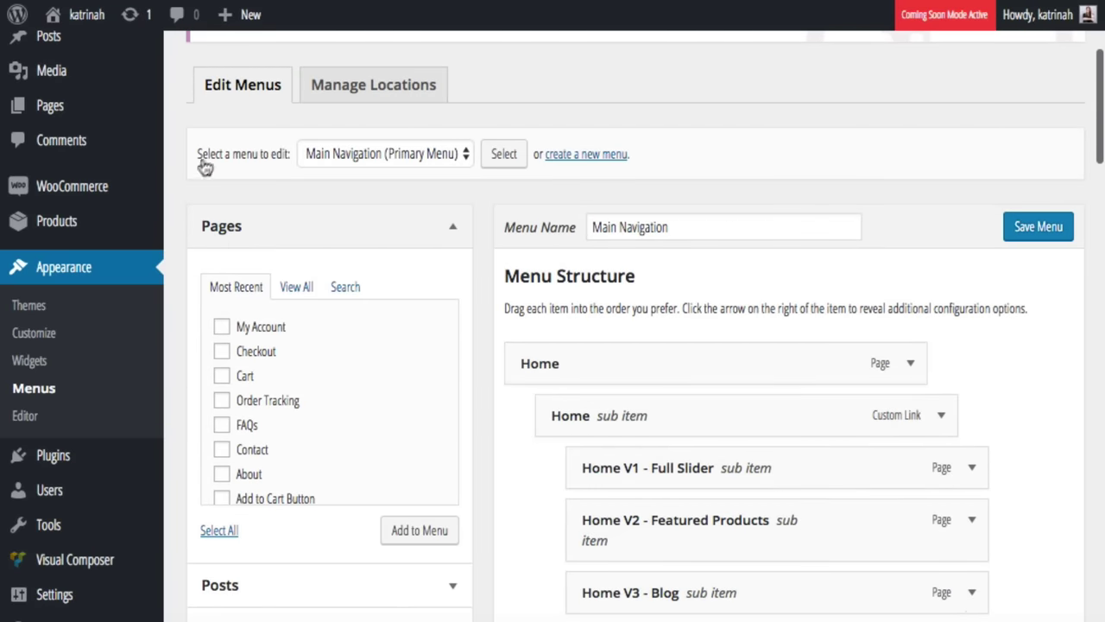
# - Examine the available menus and the Main Navigation structure, including the details of the "Home V3 - Coming Soon" item
pyautogui.click(403, 152)
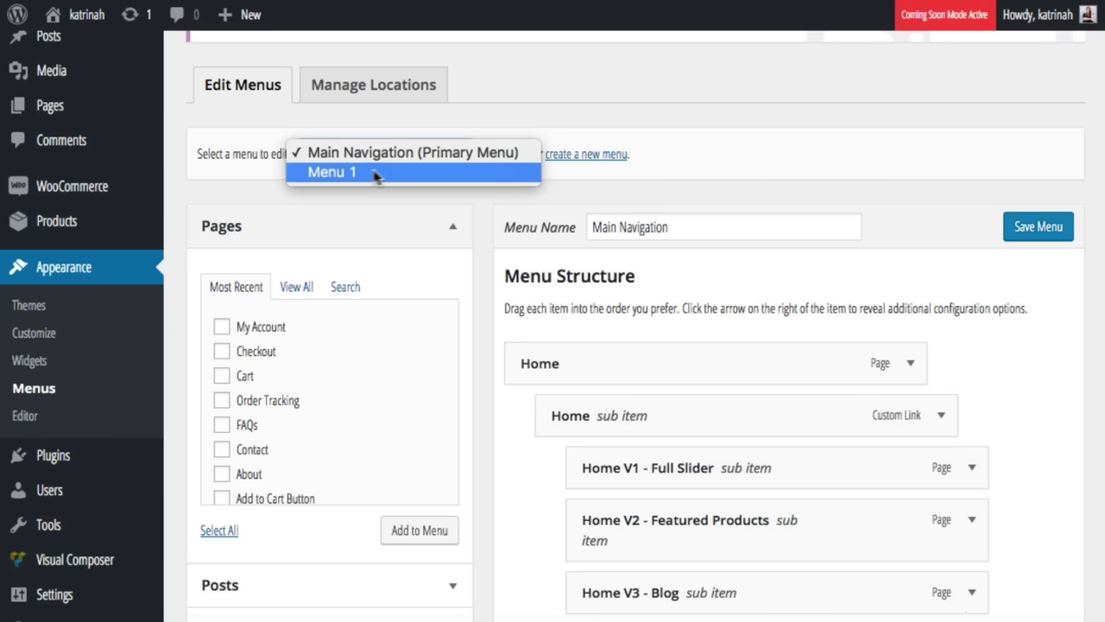
pyautogui.click(385, 154)
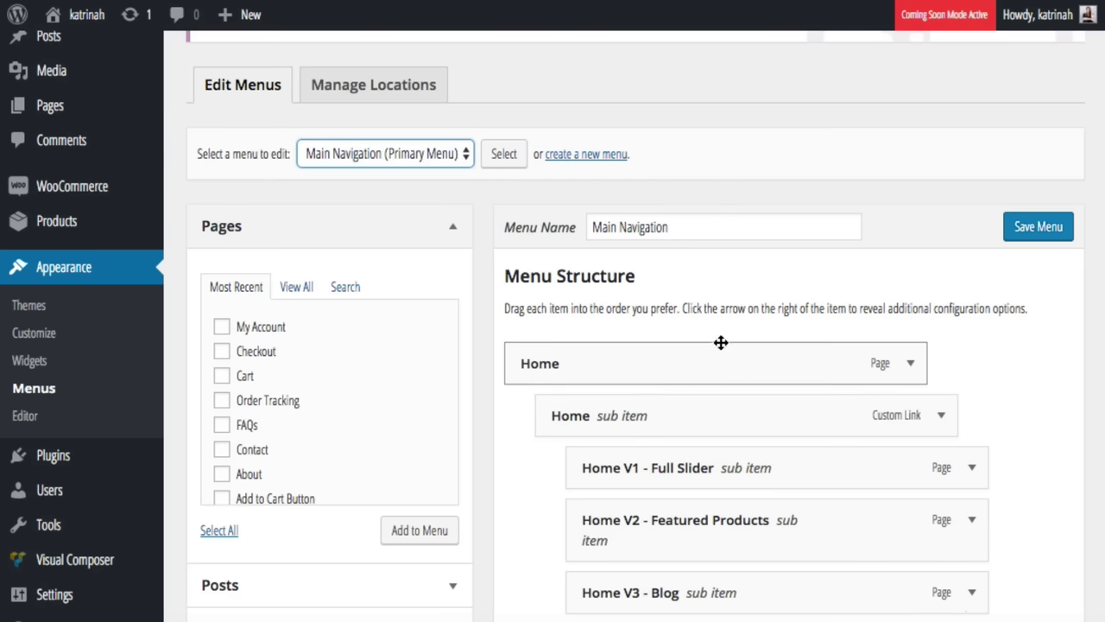
pyautogui.scroll(-3, 776, 446)
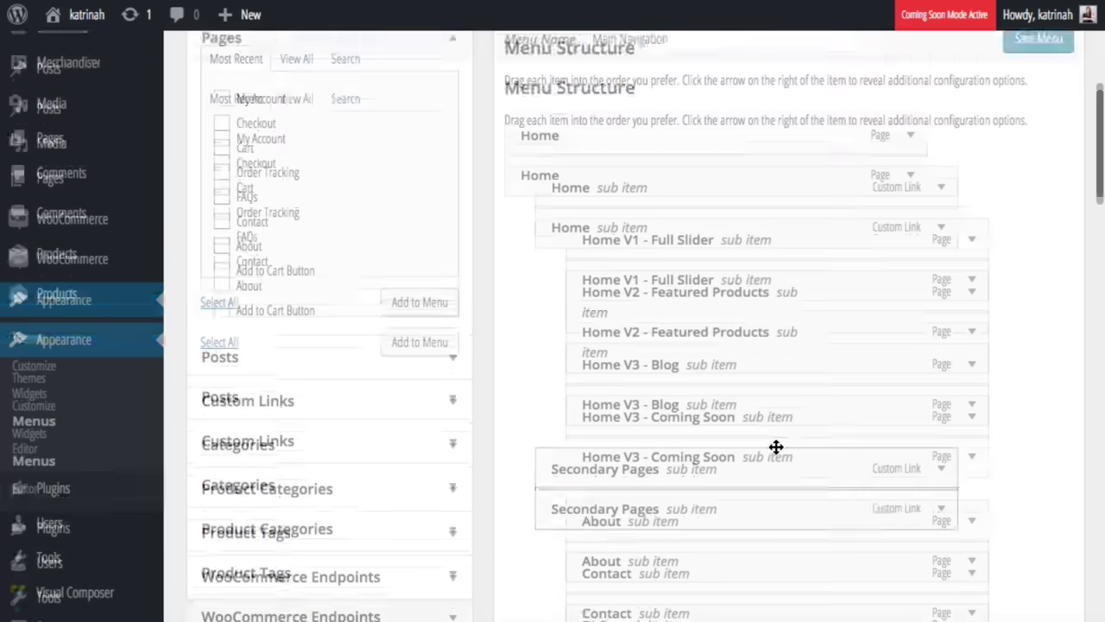
pyautogui.scroll(2, 777, 446)
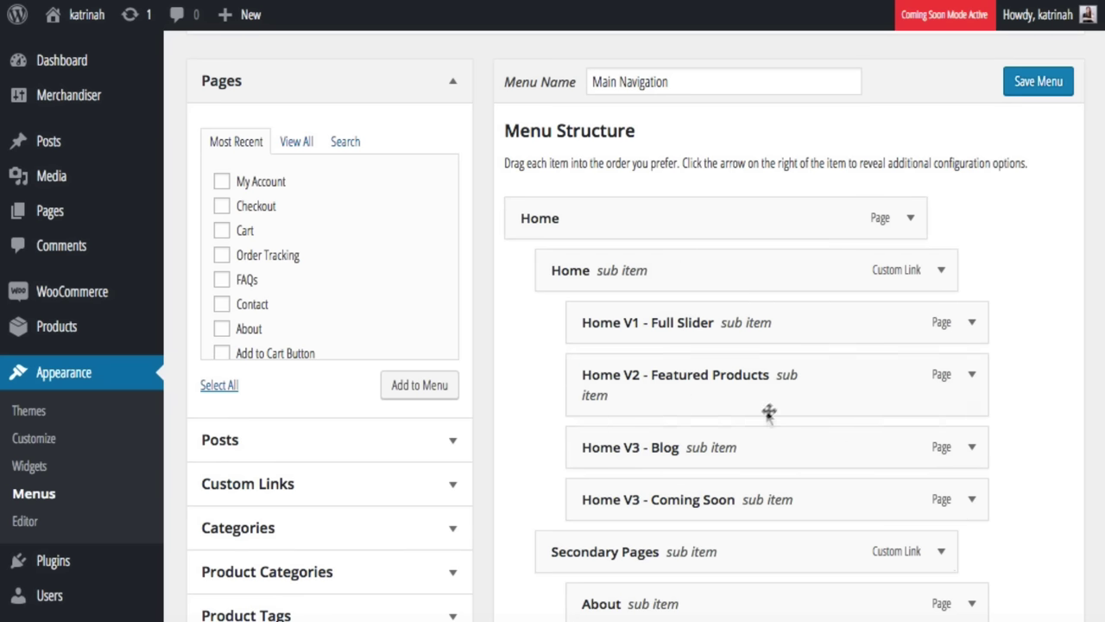
pyautogui.scroll(-3, 771, 402)
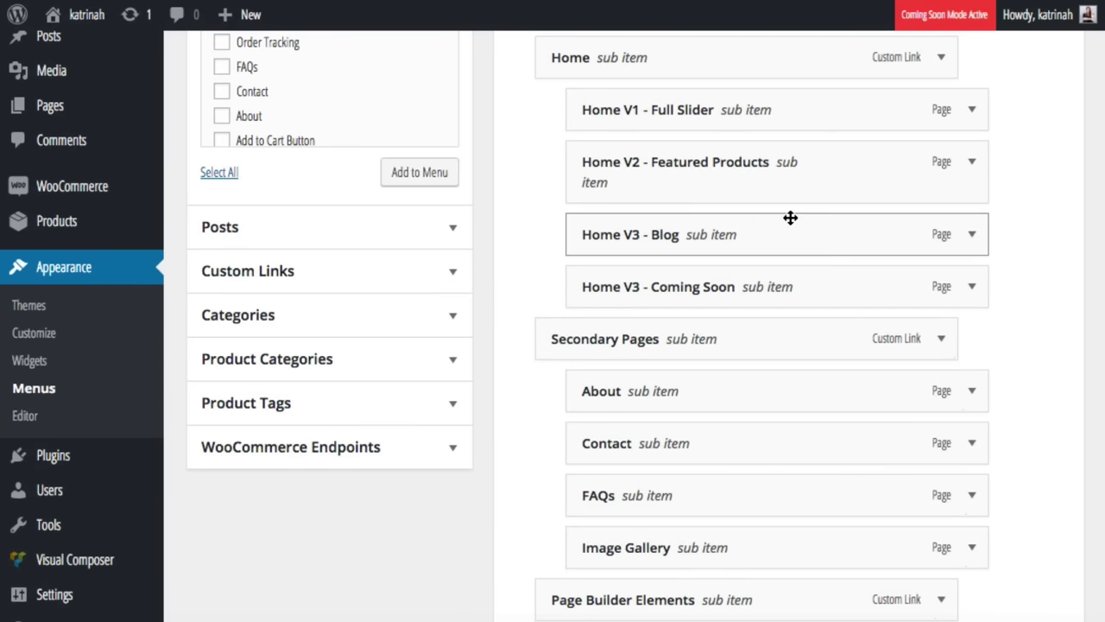
pyautogui.click(972, 289)
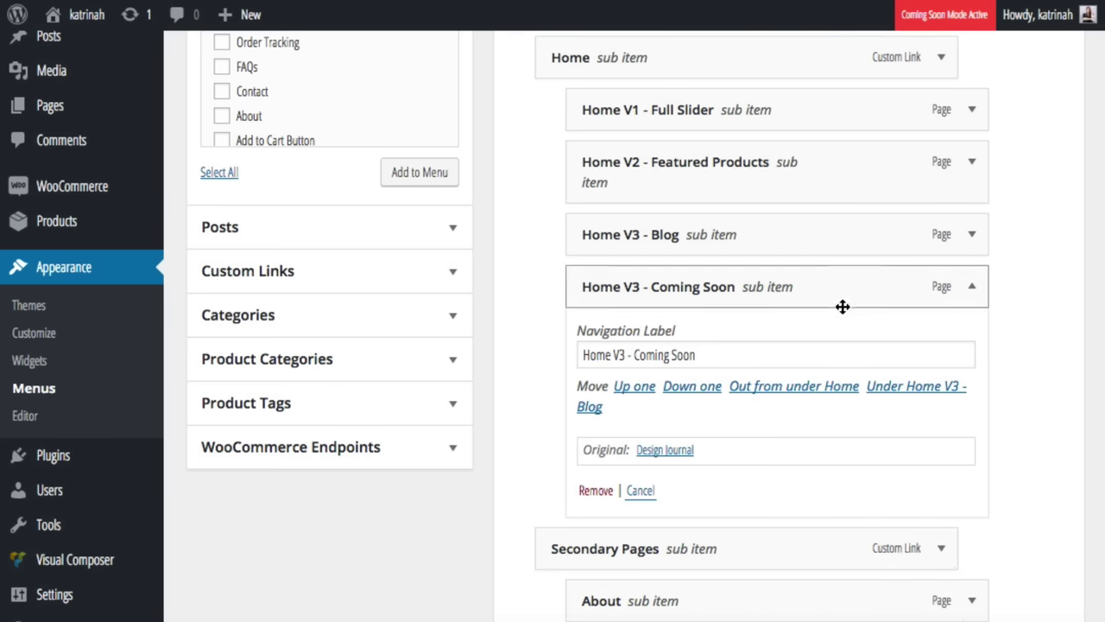
pyautogui.scroll(5, 844, 305)
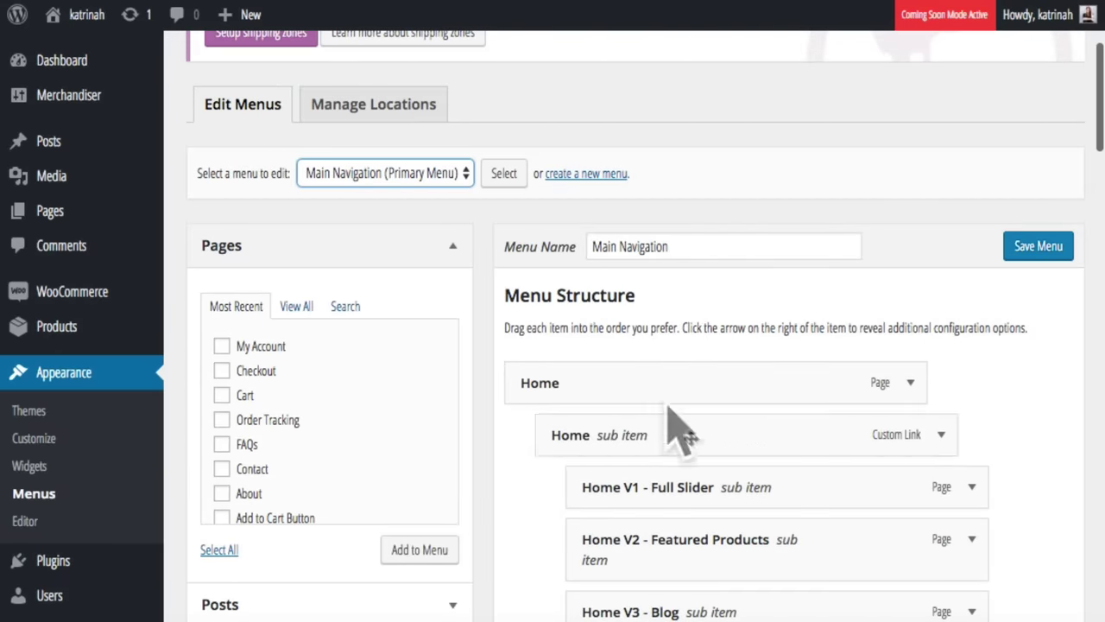
pyautogui.scroll(-3, 701, 444)
pyautogui.scroll(-15, 701, 443)
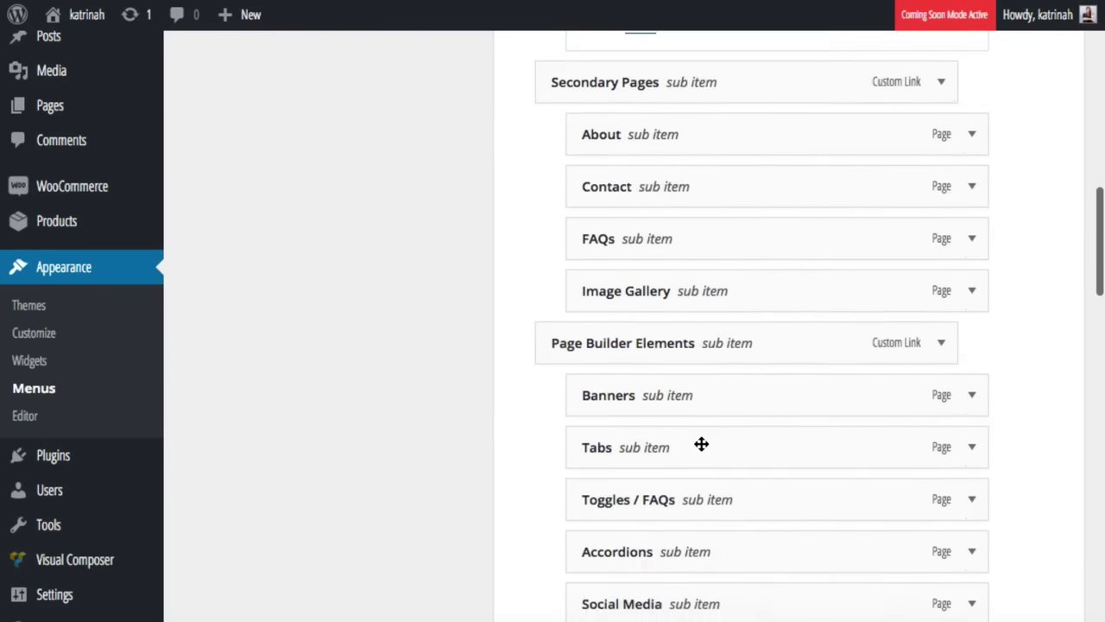
pyautogui.scroll(-12, 701, 444)
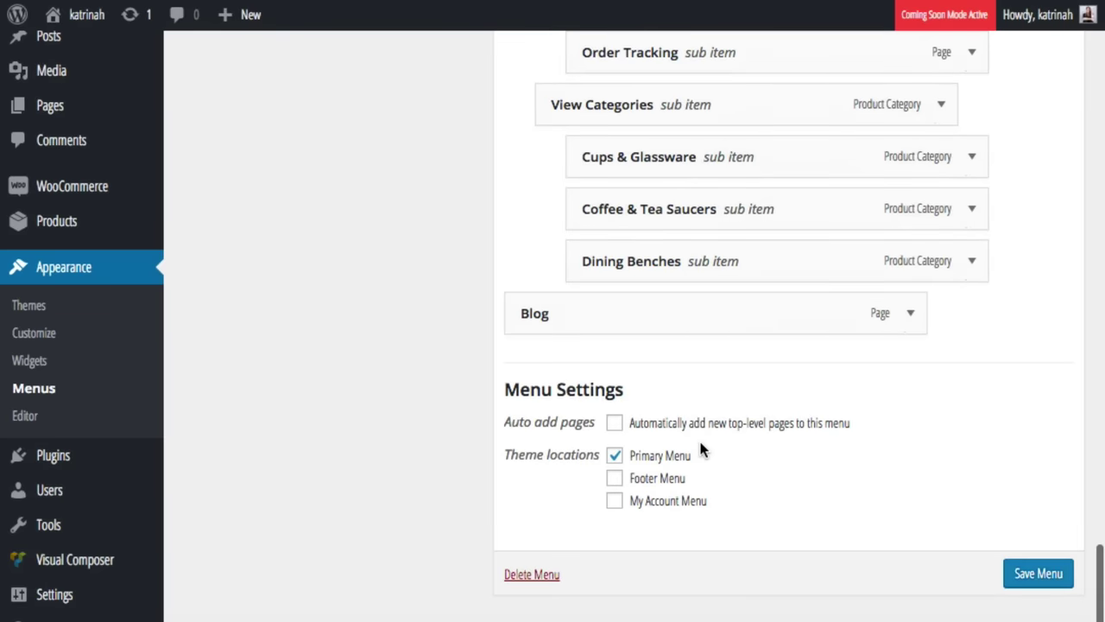
pyautogui.scroll(4, 699, 438)
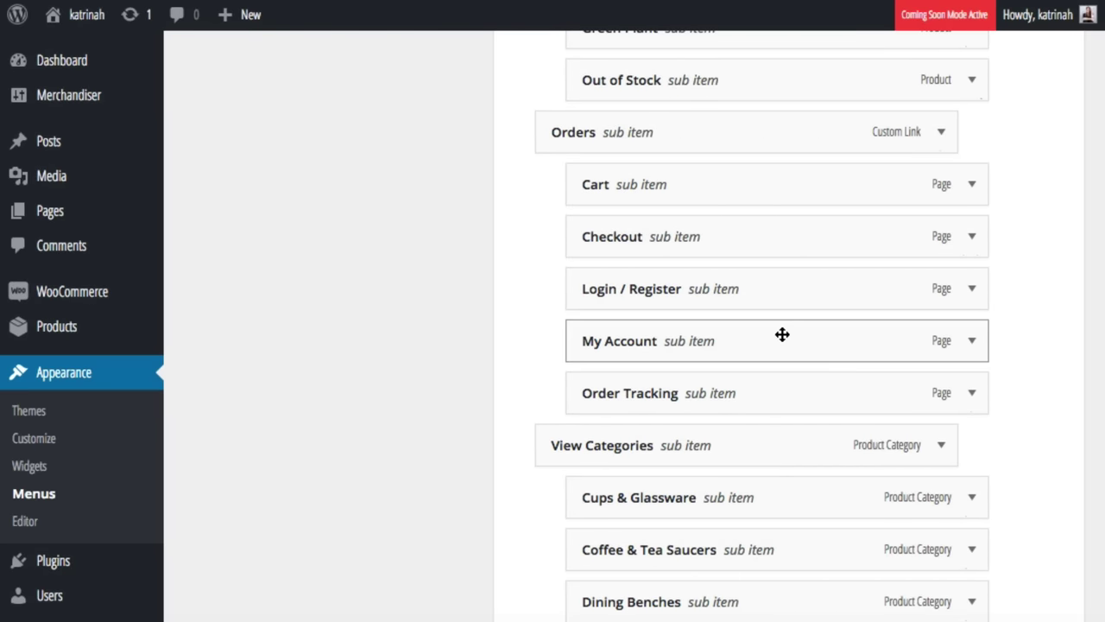
# - Delete the Main Navigation menu permanently and confirm the deletion
pyautogui.scroll(-4, 801, 316)
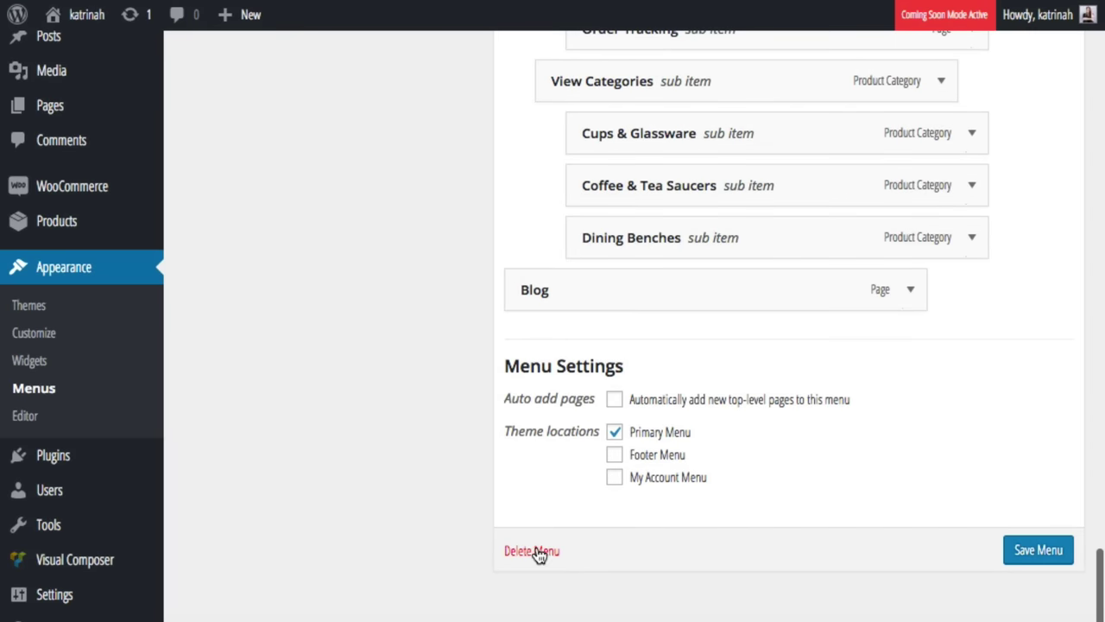
pyautogui.click(537, 551)
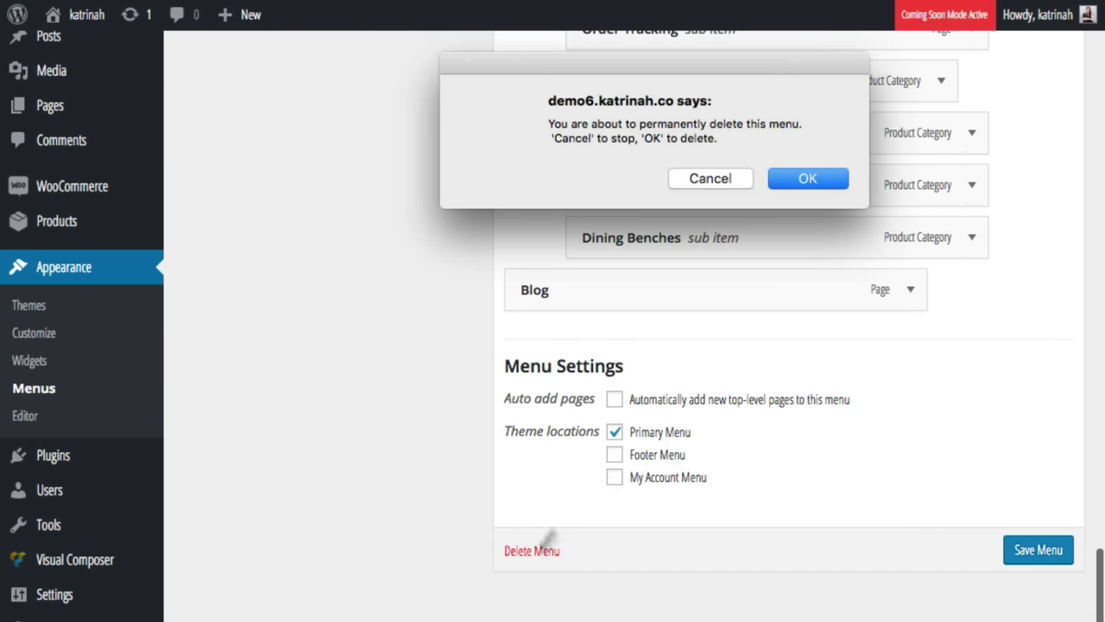
pyautogui.click(805, 182)
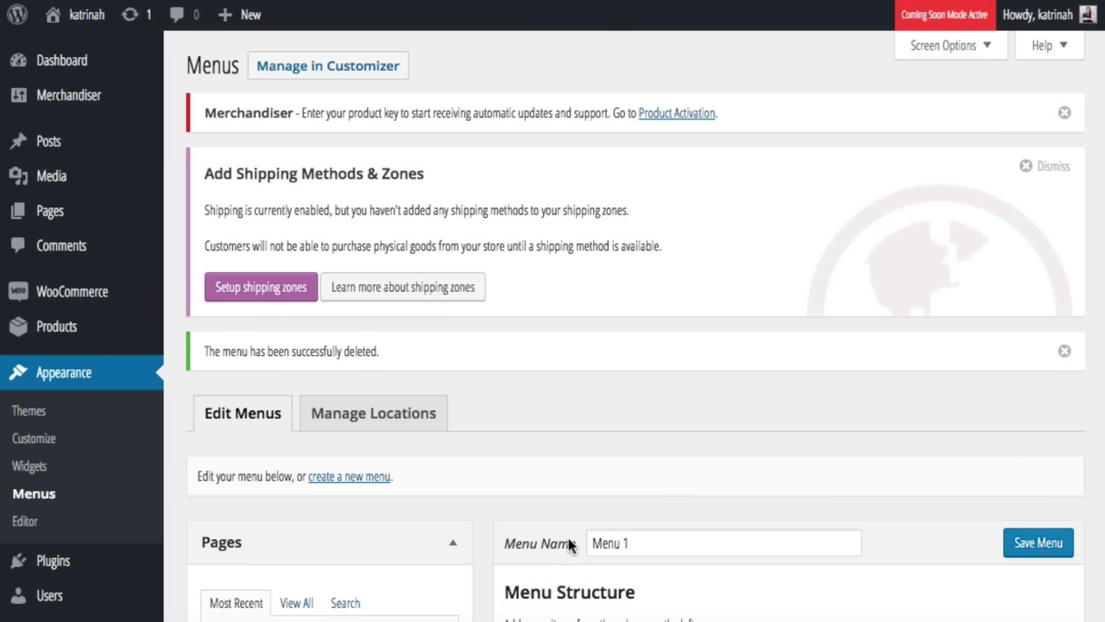
# - Assign Menu 1 to the Primary Menu location and list all pages available for adding to it
pyautogui.scroll(-3, 663, 544)
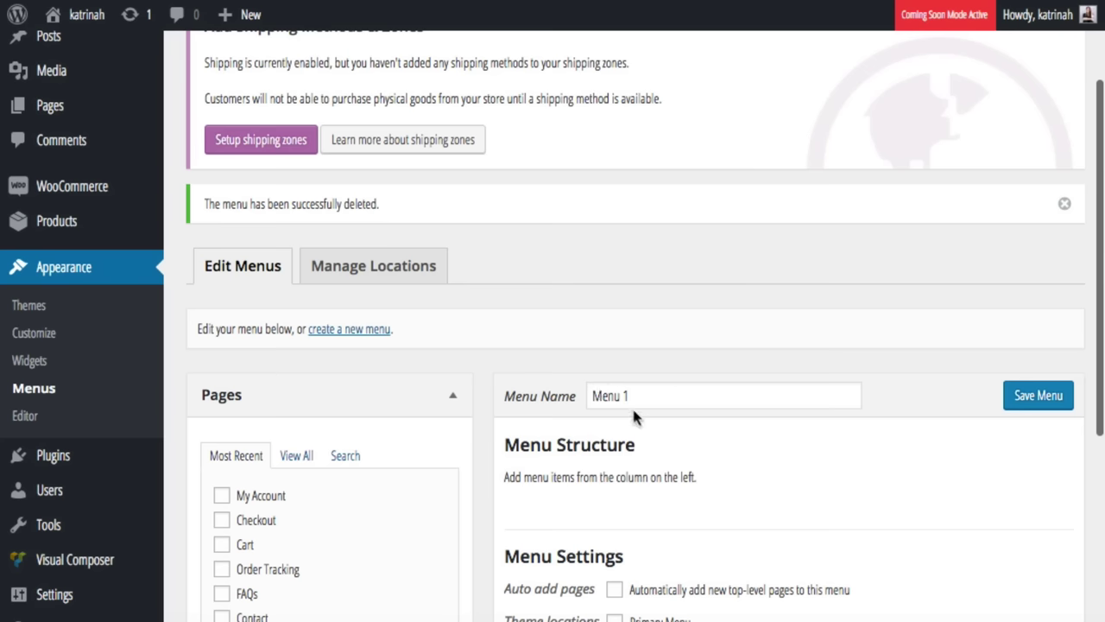
pyautogui.scroll(-3, 607, 512)
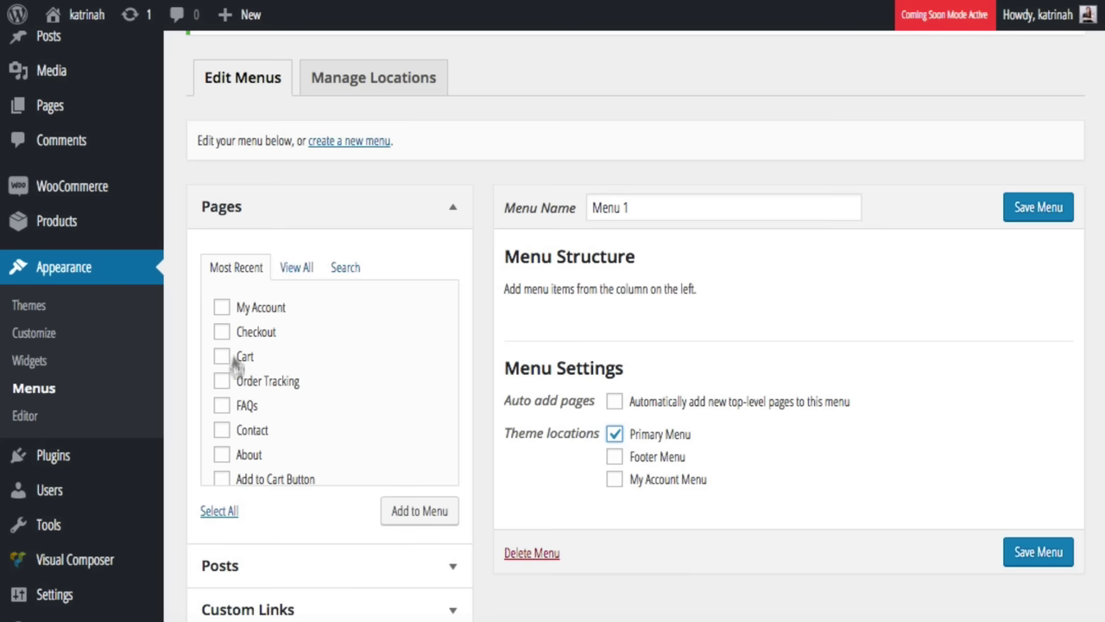
pyautogui.click(298, 270)
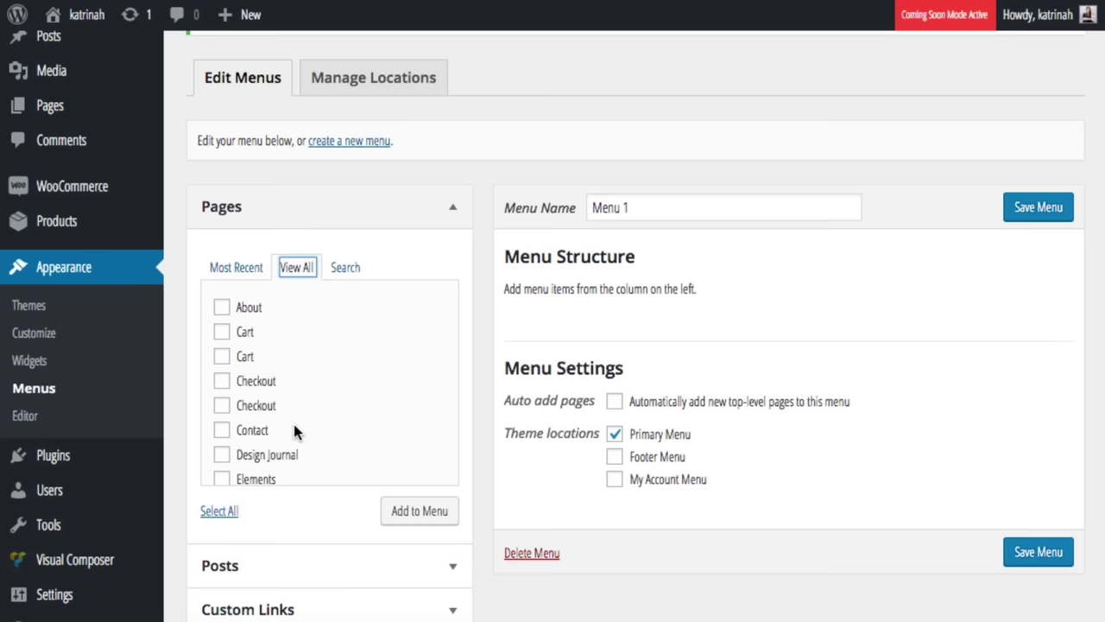
pyautogui.click(346, 269)
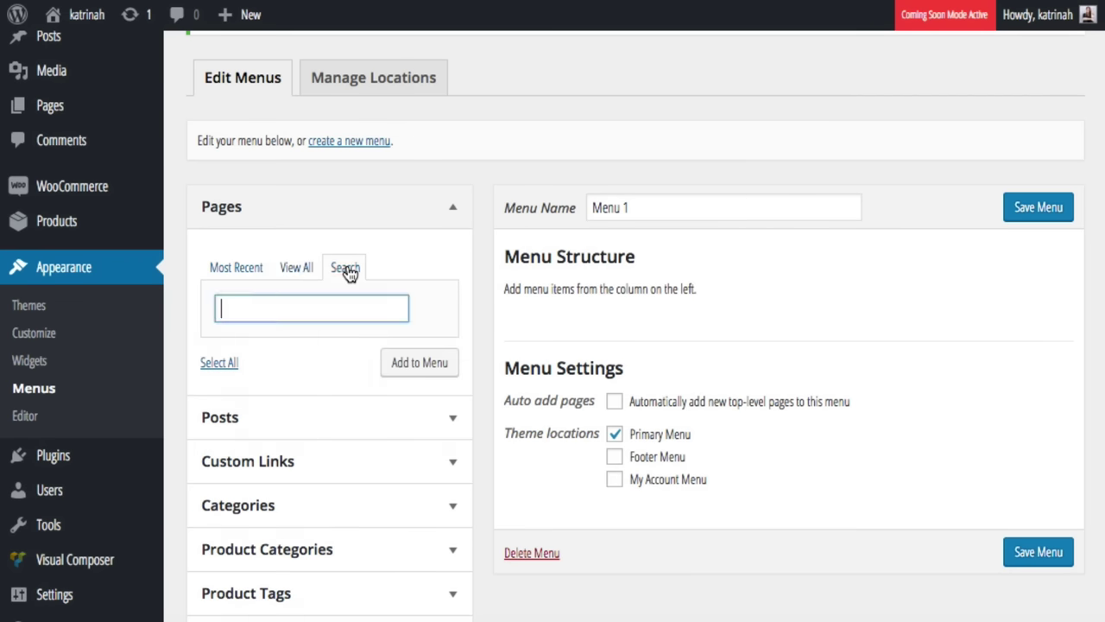
pyautogui.click(296, 270)
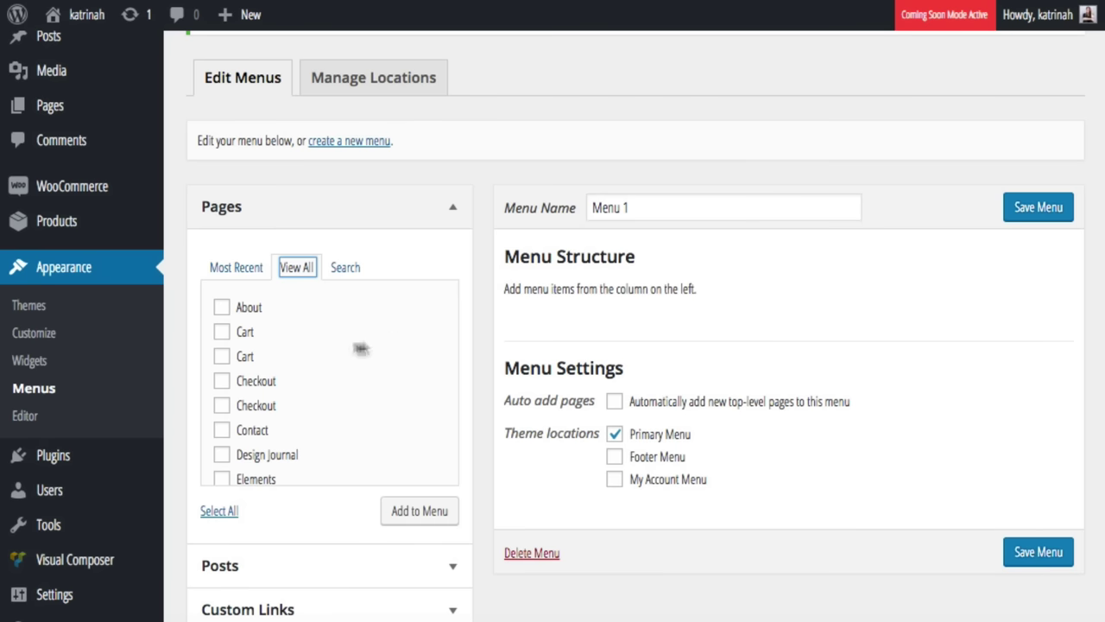
# - Add the About, Contact, FAQs, Home: Home V1 and Shop pages to Menu 1
pyautogui.scroll(-8, 350, 380)
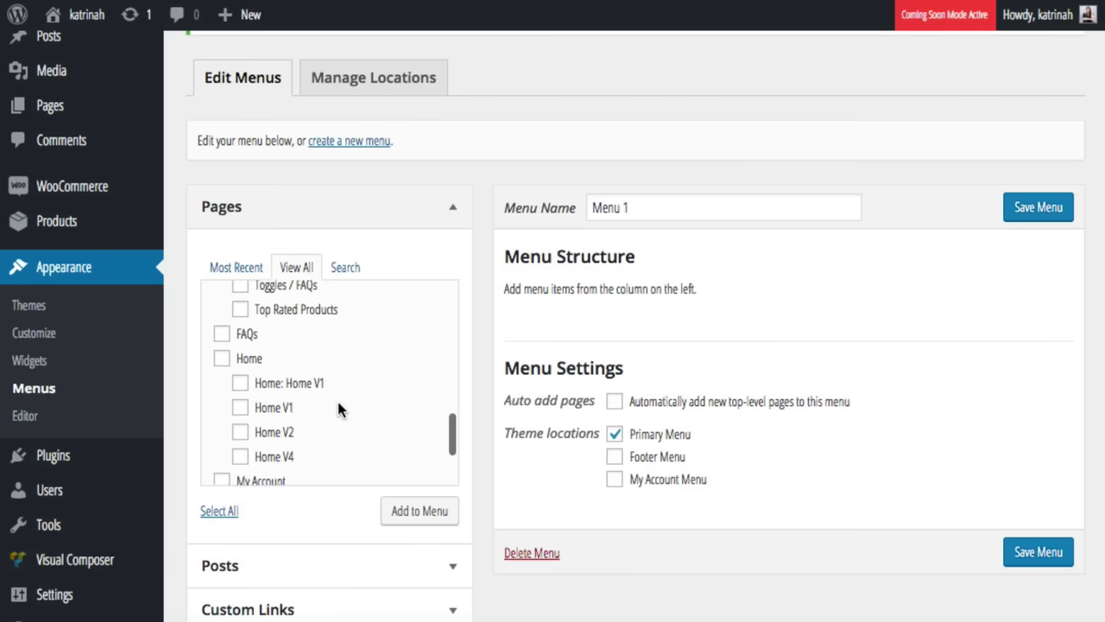
pyautogui.click(222, 327)
pyautogui.click(240, 377)
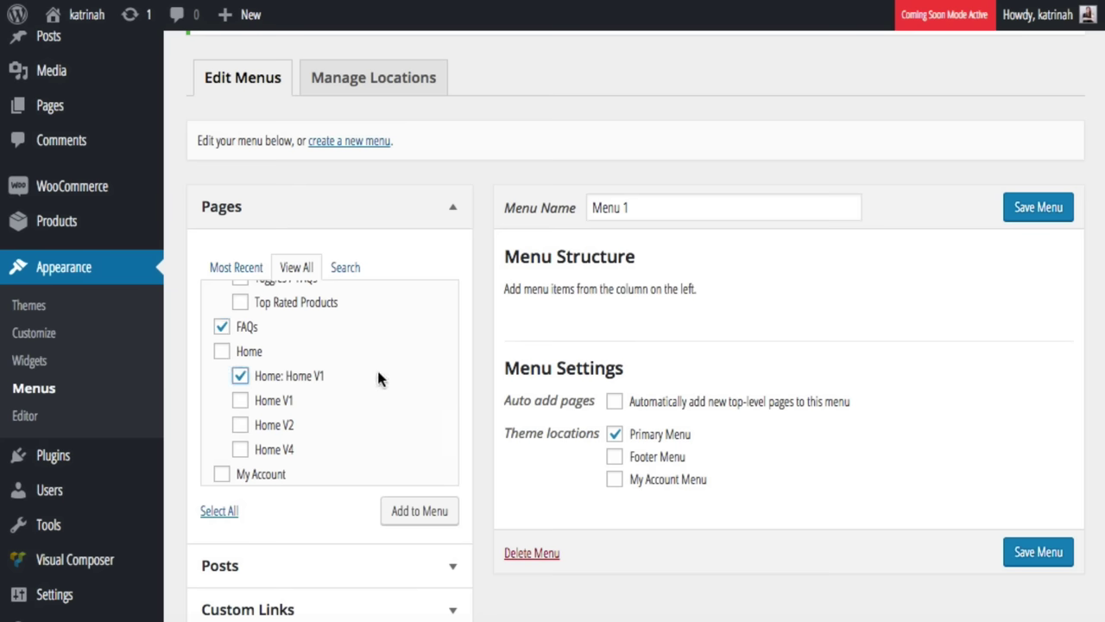
pyautogui.scroll(-3, 363, 395)
pyautogui.scroll(-1, 363, 396)
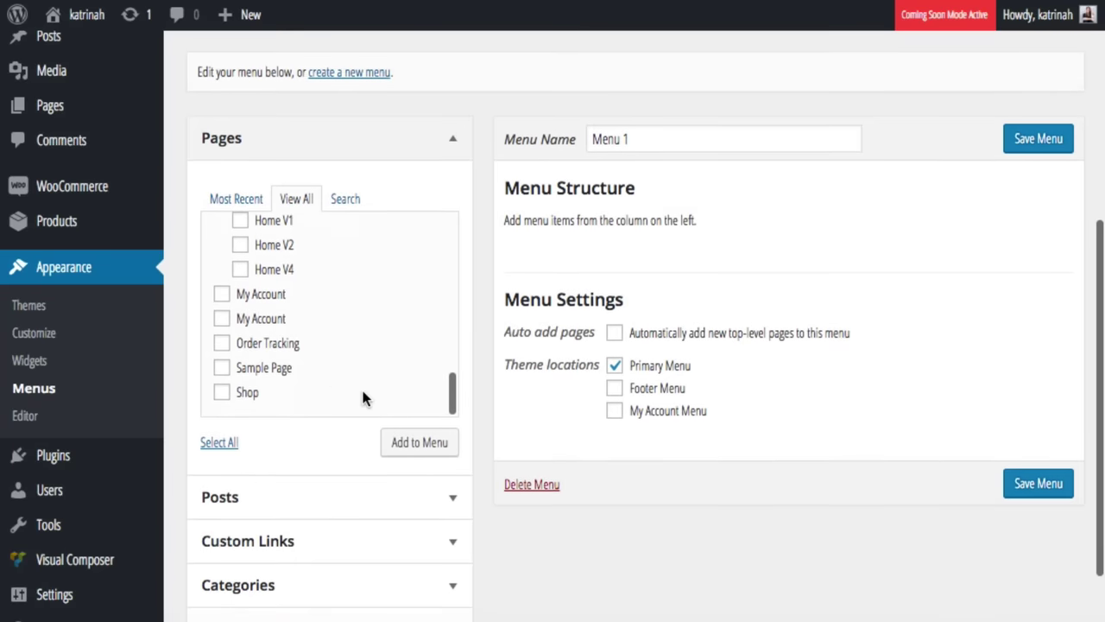
pyautogui.click(223, 392)
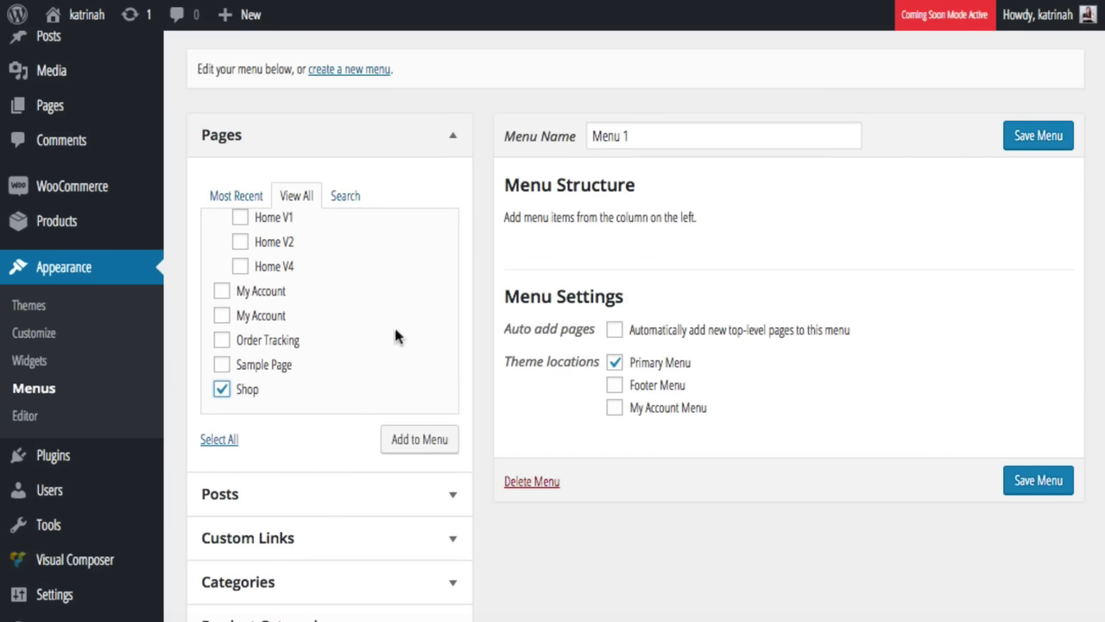
pyautogui.scroll(-5, 391, 308)
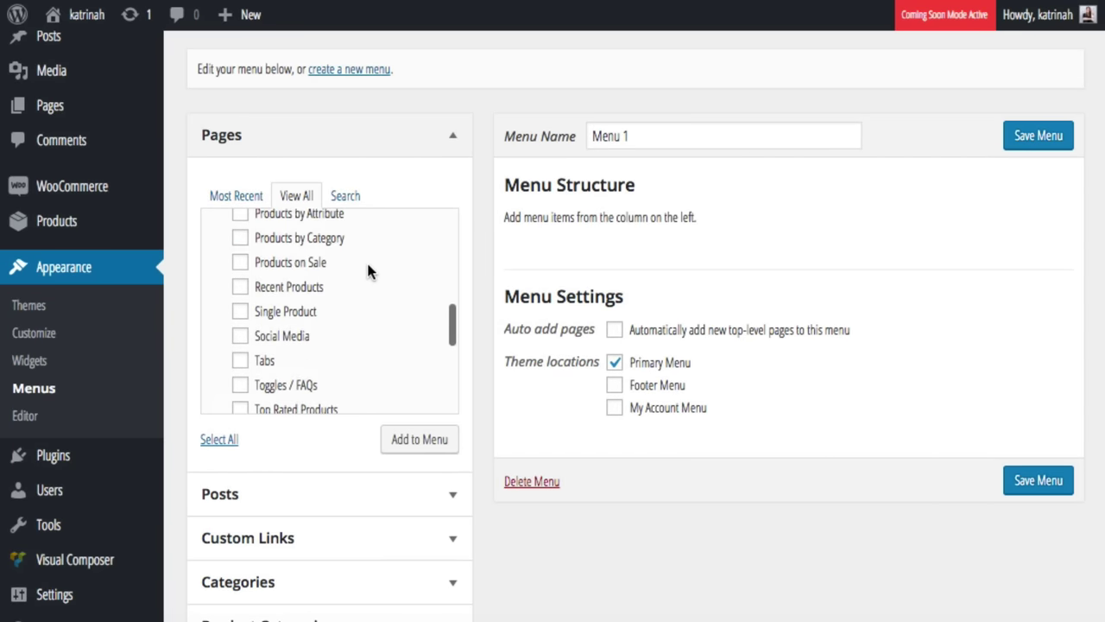
pyautogui.scroll(10, 367, 264)
pyautogui.scroll(3, 367, 265)
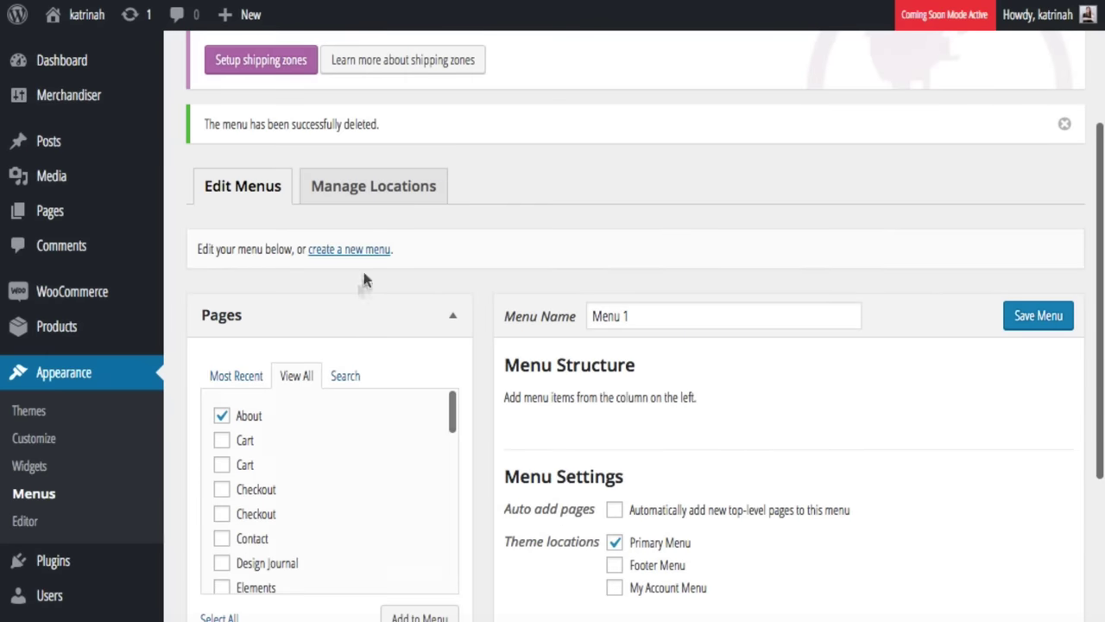
pyautogui.click(222, 538)
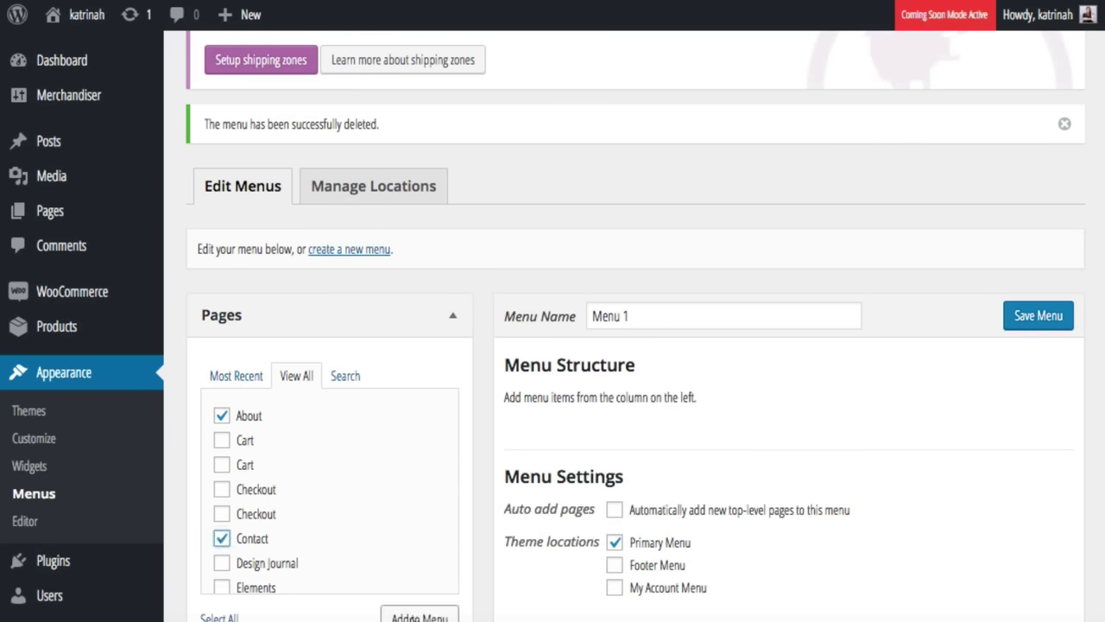
pyautogui.click(412, 617)
# - Reorder the top-level menu items as Home V1, Shop, About, FAQs and Contact
pyautogui.scroll(-3, 869, 461)
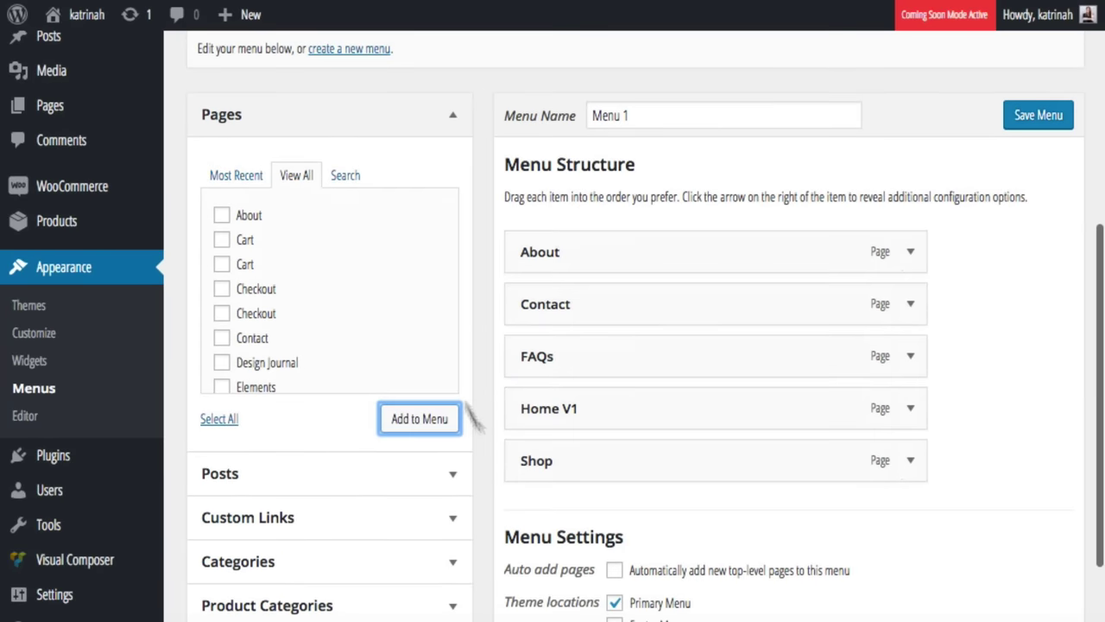
pyautogui.moveTo(538, 403); pyautogui.dragTo(544, 231)
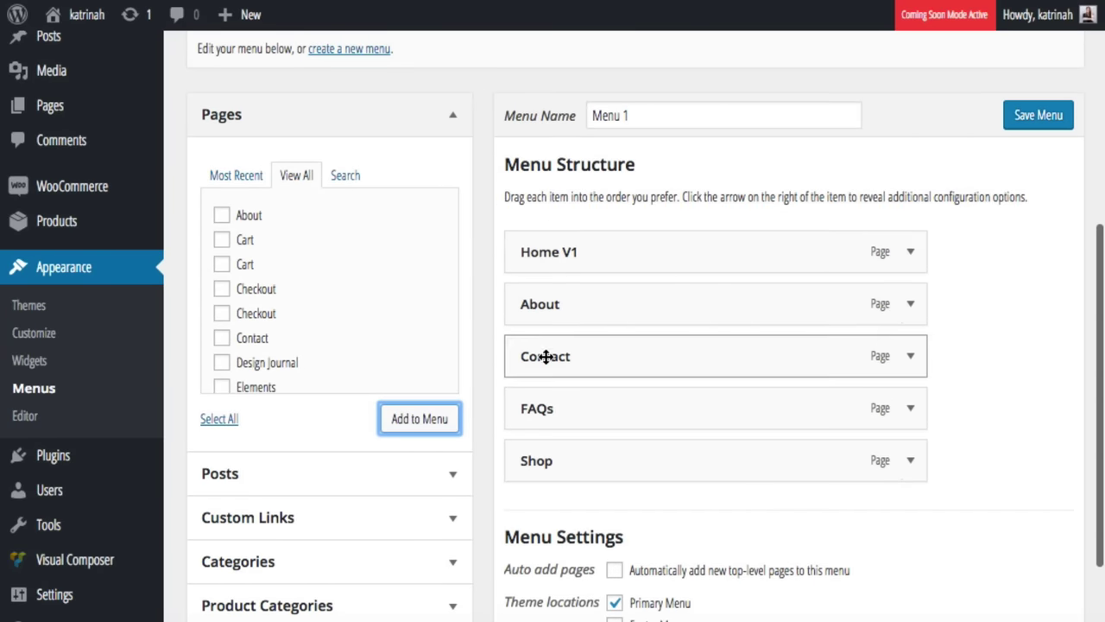
pyautogui.moveTo(545, 355); pyautogui.dragTo(547, 474)
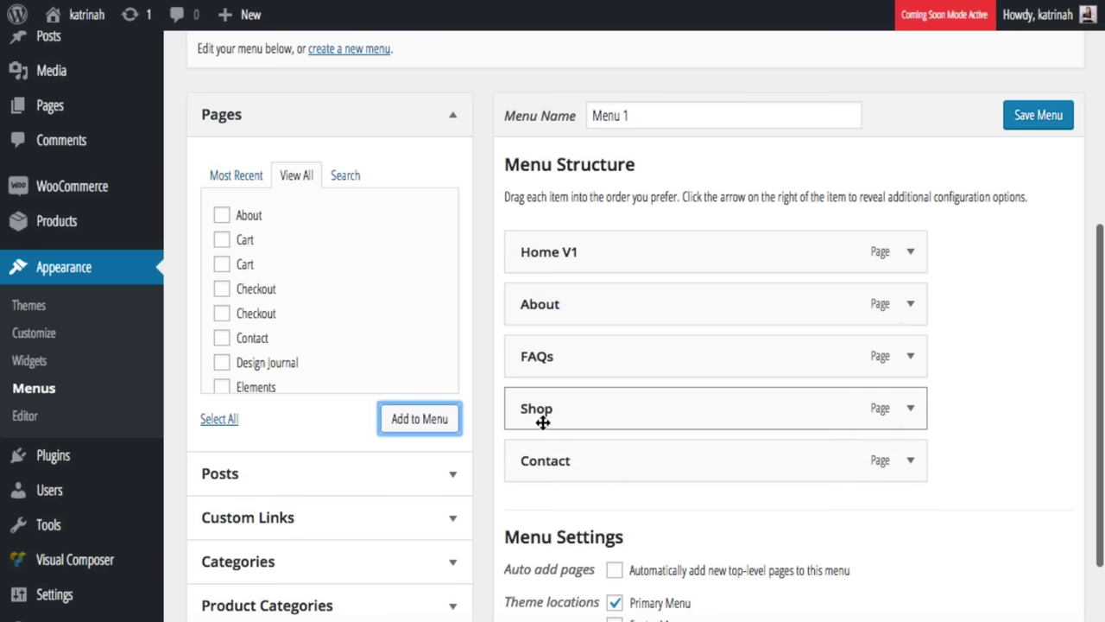
pyautogui.moveTo(538, 412); pyautogui.dragTo(557, 295)
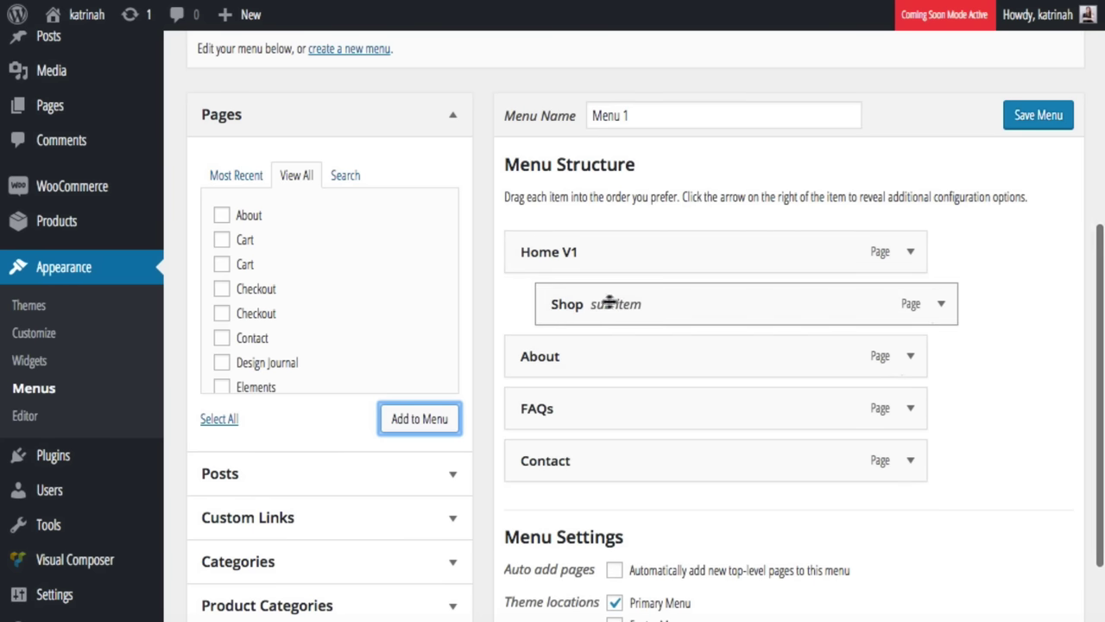
pyautogui.moveTo(605, 302); pyautogui.dragTo(592, 351)
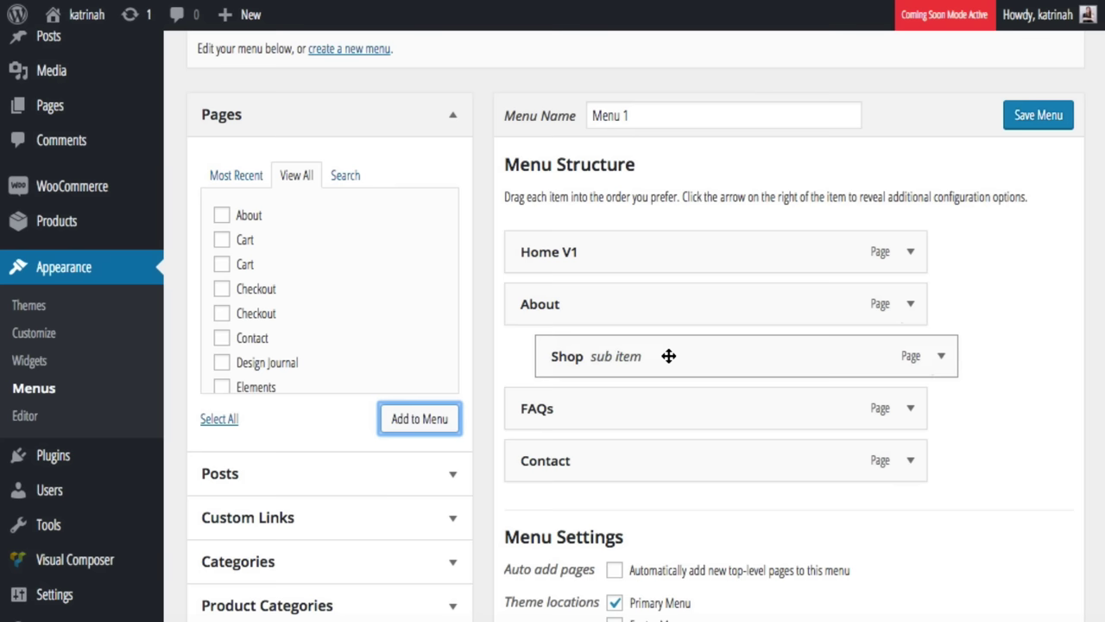
pyautogui.moveTo(668, 356); pyautogui.dragTo(637, 299)
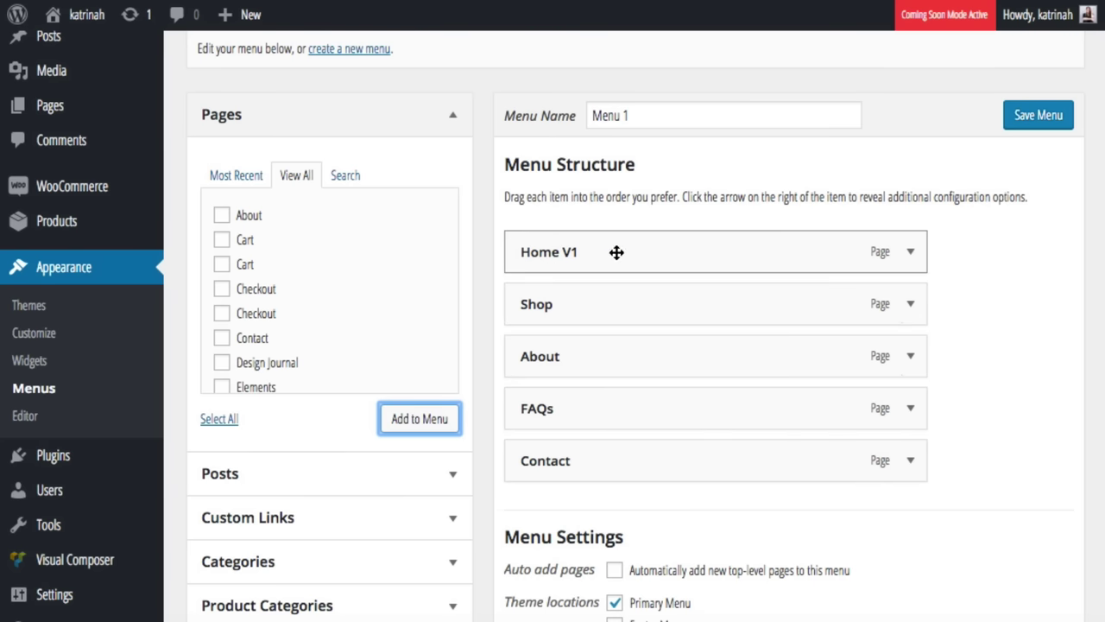
# - Change the navigation label of the Home V1 menu item to "Home"
pyautogui.click(911, 255)
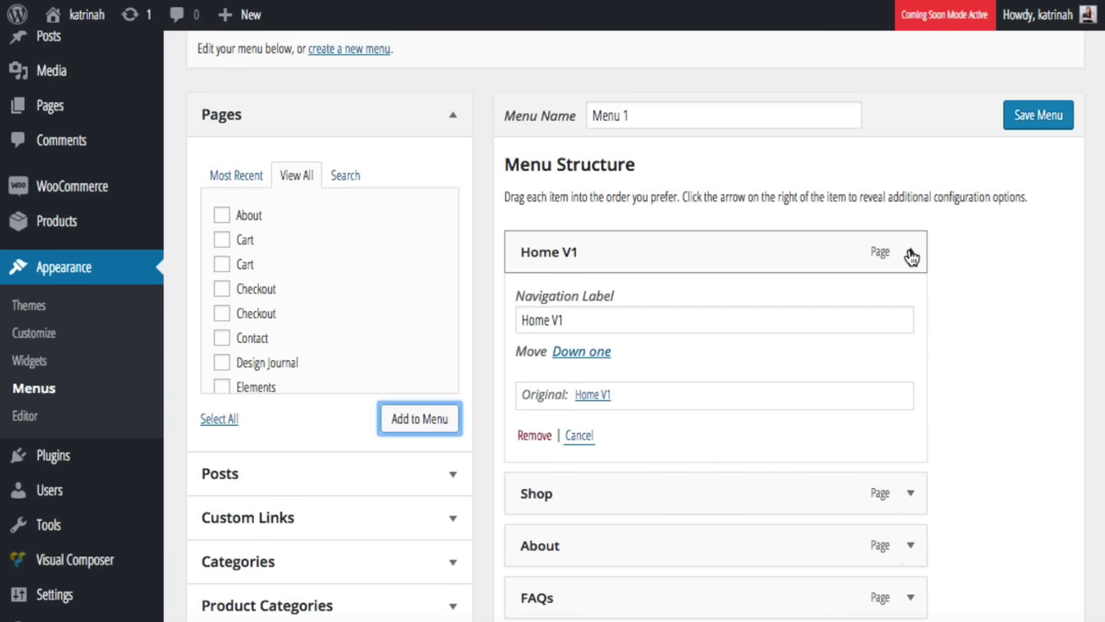
pyautogui.click(911, 255)
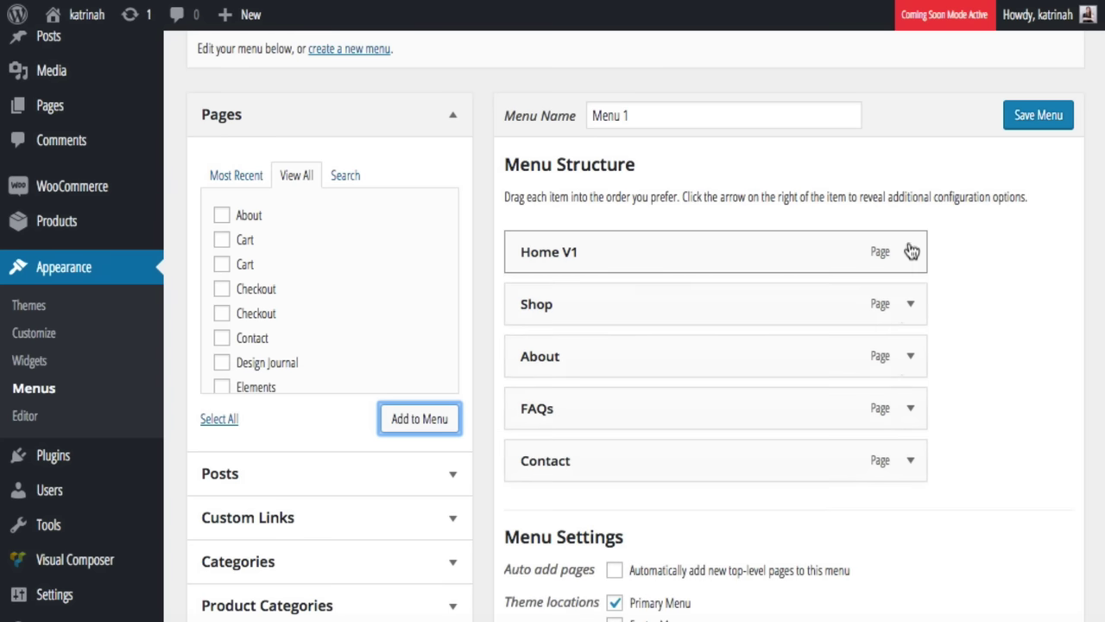
pyautogui.click(911, 254)
pyautogui.click(573, 323)
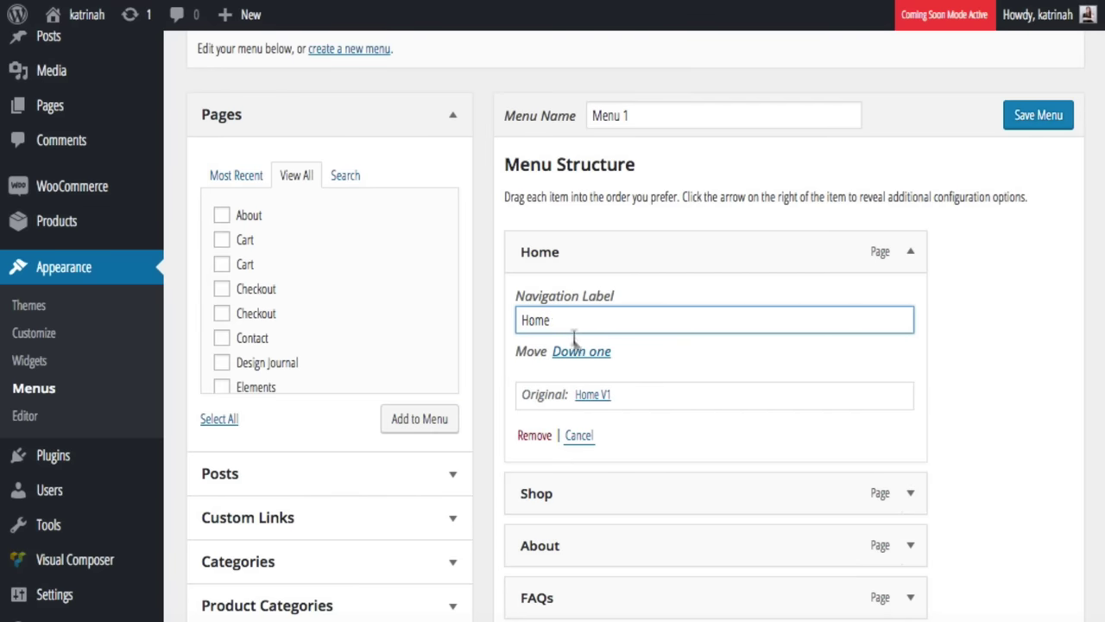
pyautogui.click(481, 397)
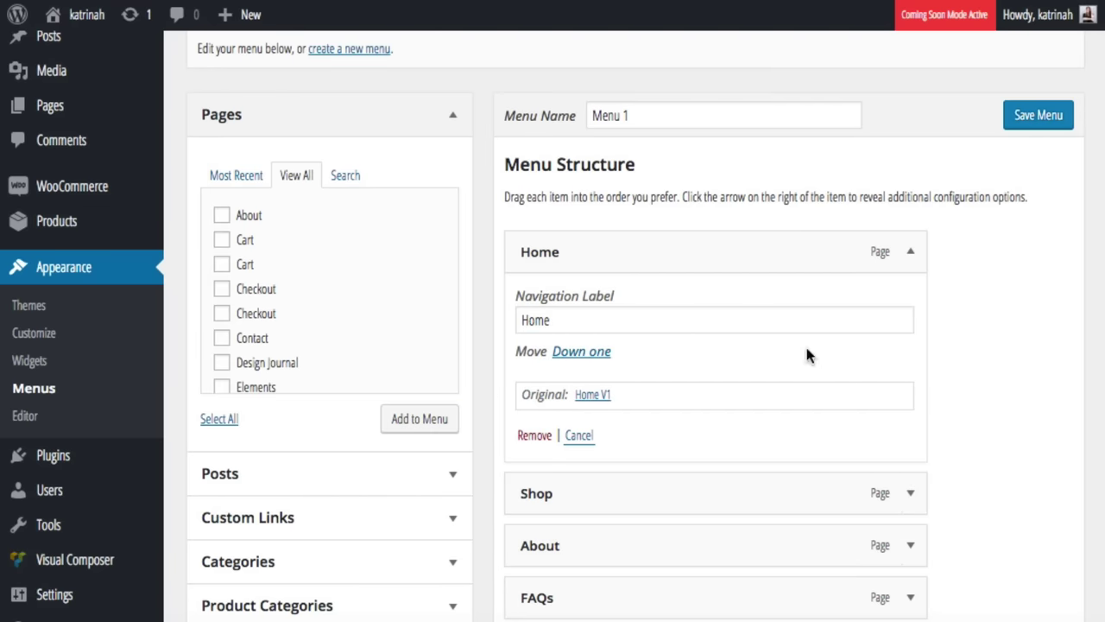
# - Save Menu 1 and visit the site to check its navigation
pyautogui.scroll(-3, 807, 354)
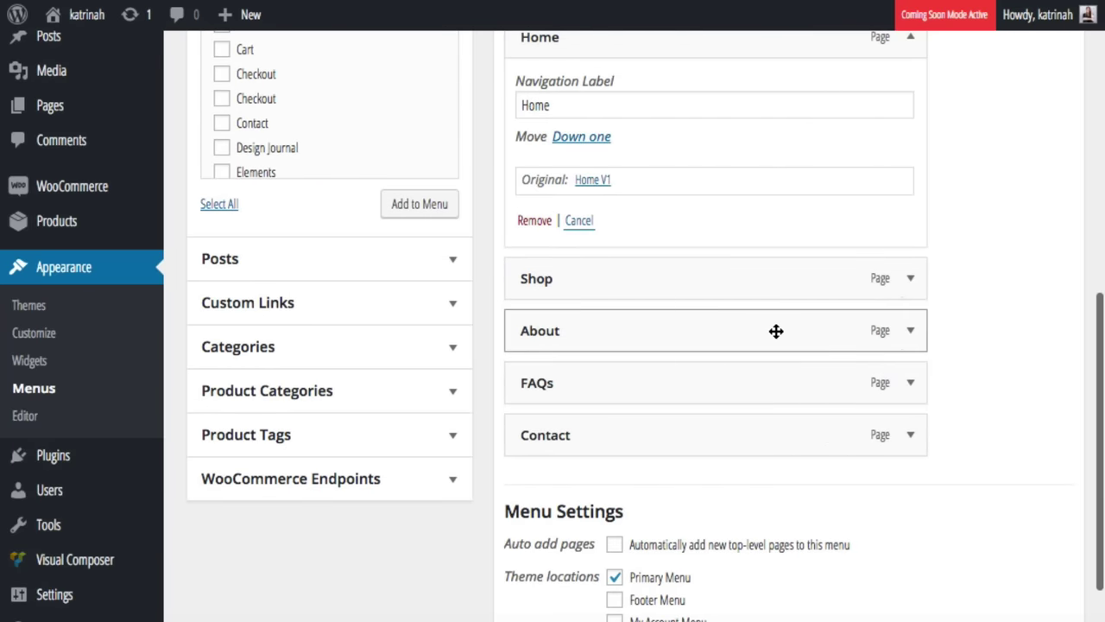
pyautogui.scroll(3, 776, 332)
pyautogui.scroll(2, 776, 331)
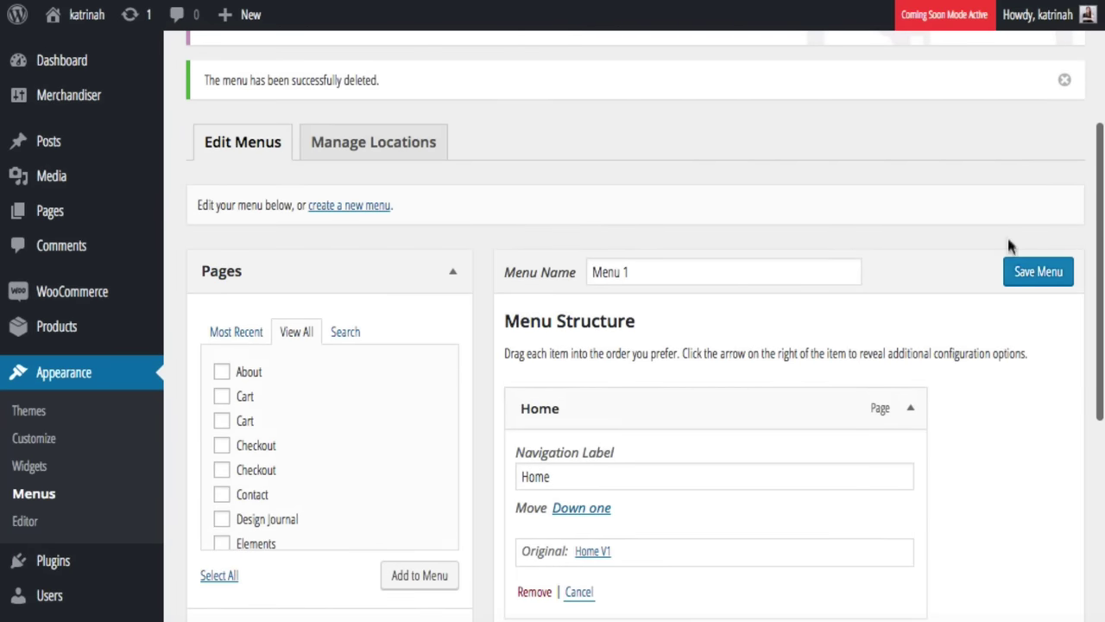
pyautogui.click(1035, 273)
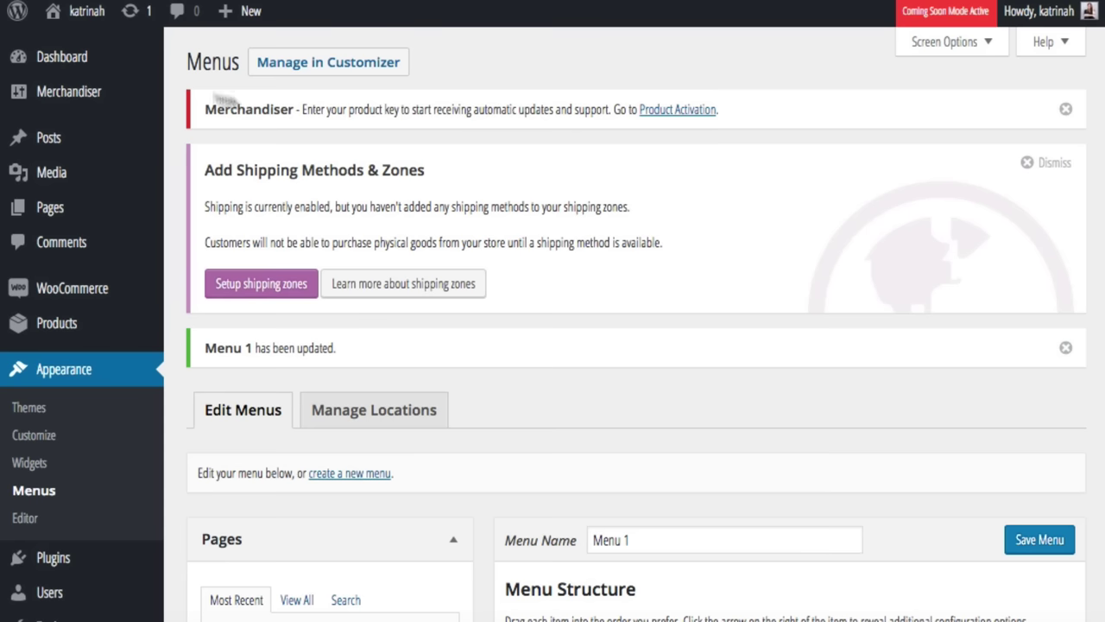
pyautogui.moveTo(82, 15)
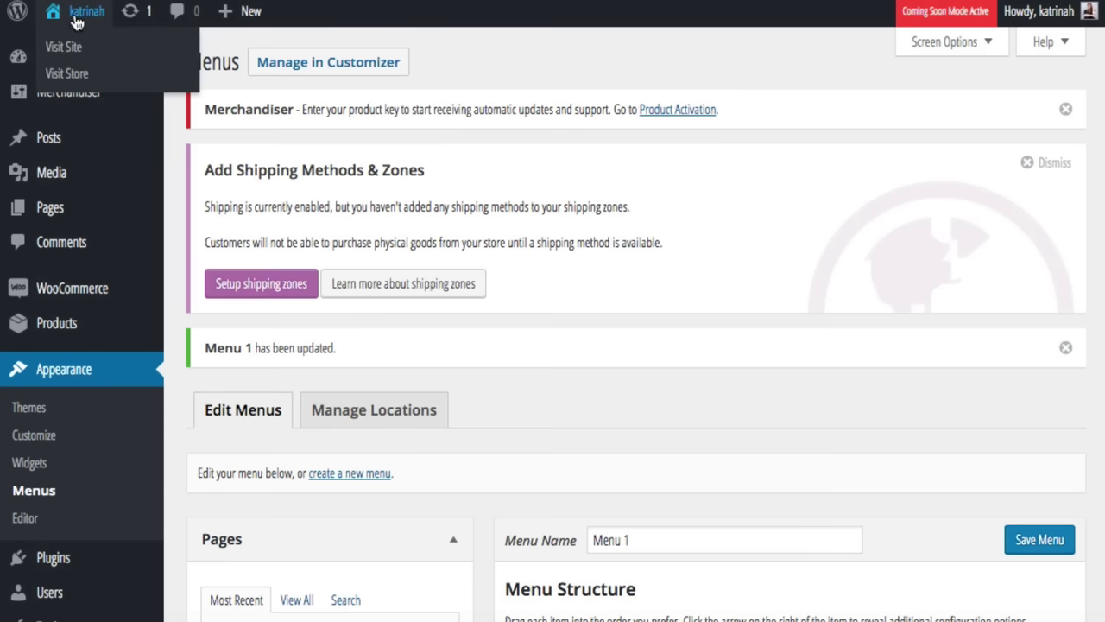
pyautogui.click(74, 48)
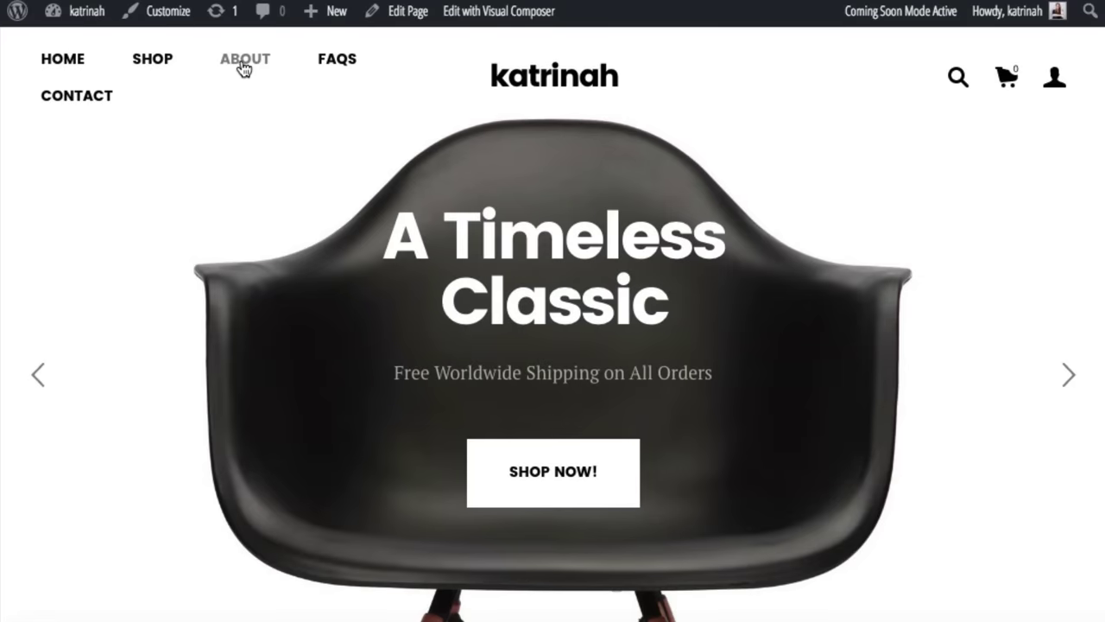
# - Return to the Menus screen, make FAQs a sub item of About, and save Menu 1
pyautogui.moveTo(76, 18)
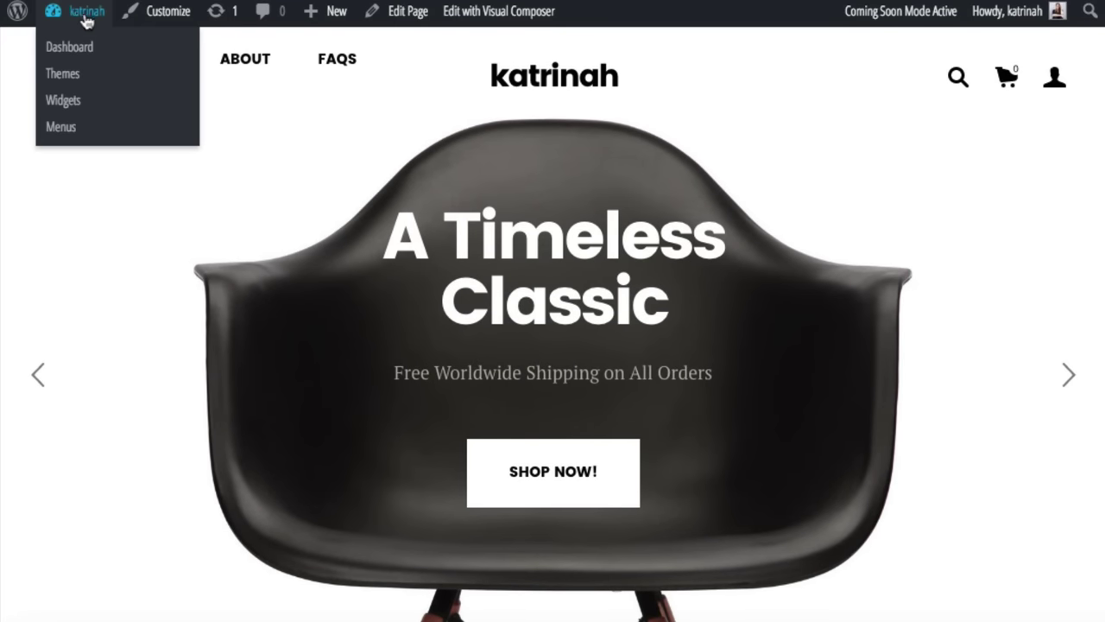
pyautogui.click(60, 127)
pyautogui.scroll(-5, 776, 292)
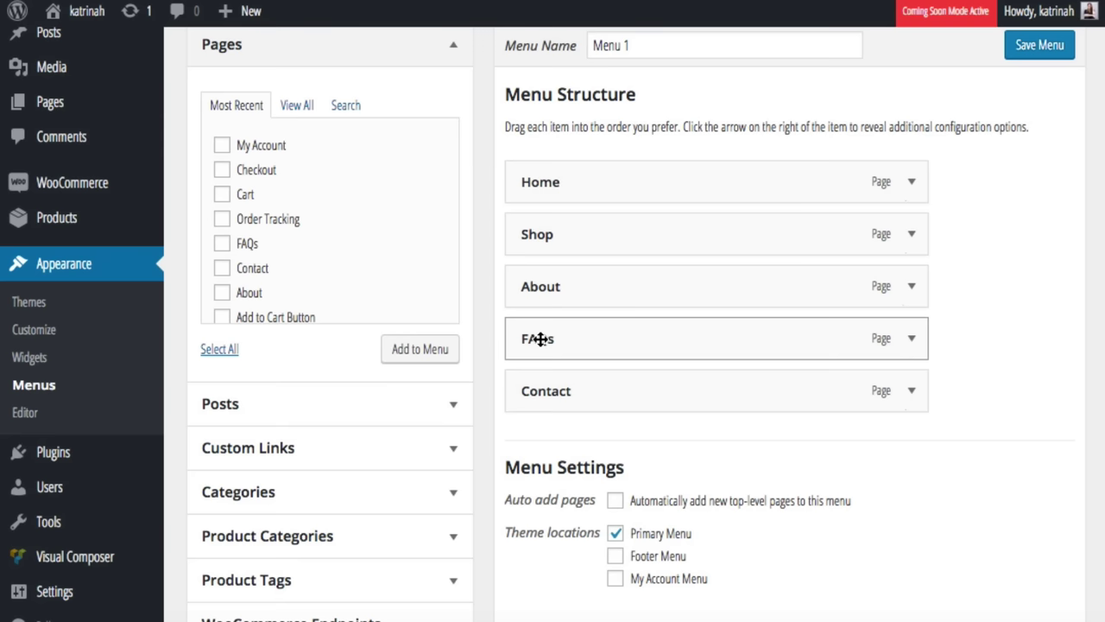
pyautogui.moveTo(539, 340); pyautogui.dragTo(580, 335)
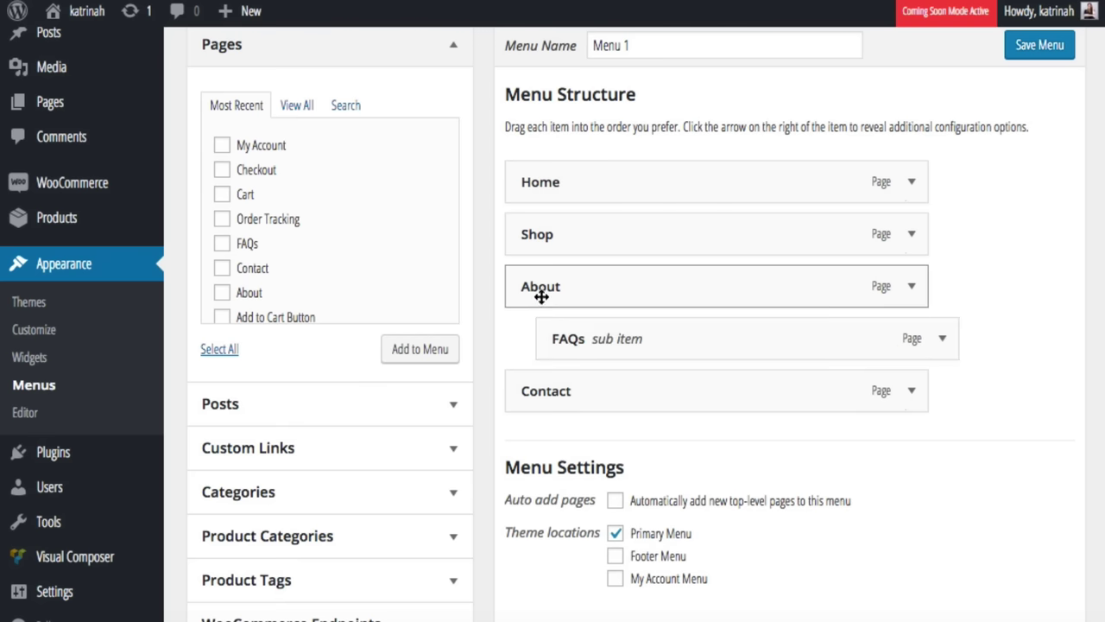
pyautogui.scroll(1, 856, 239)
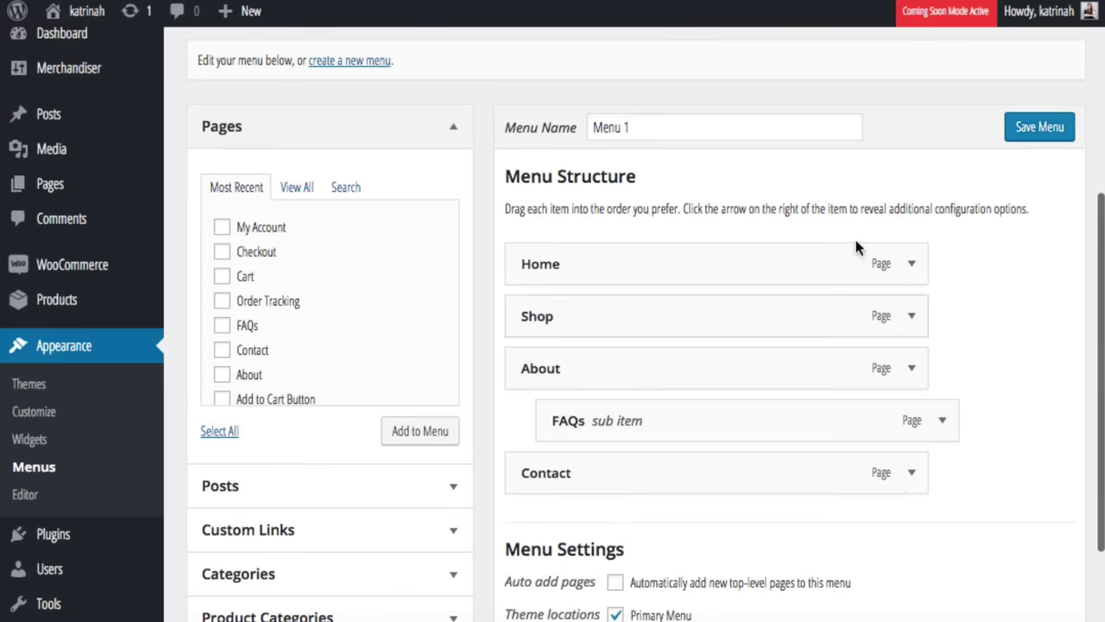
pyautogui.click(1028, 138)
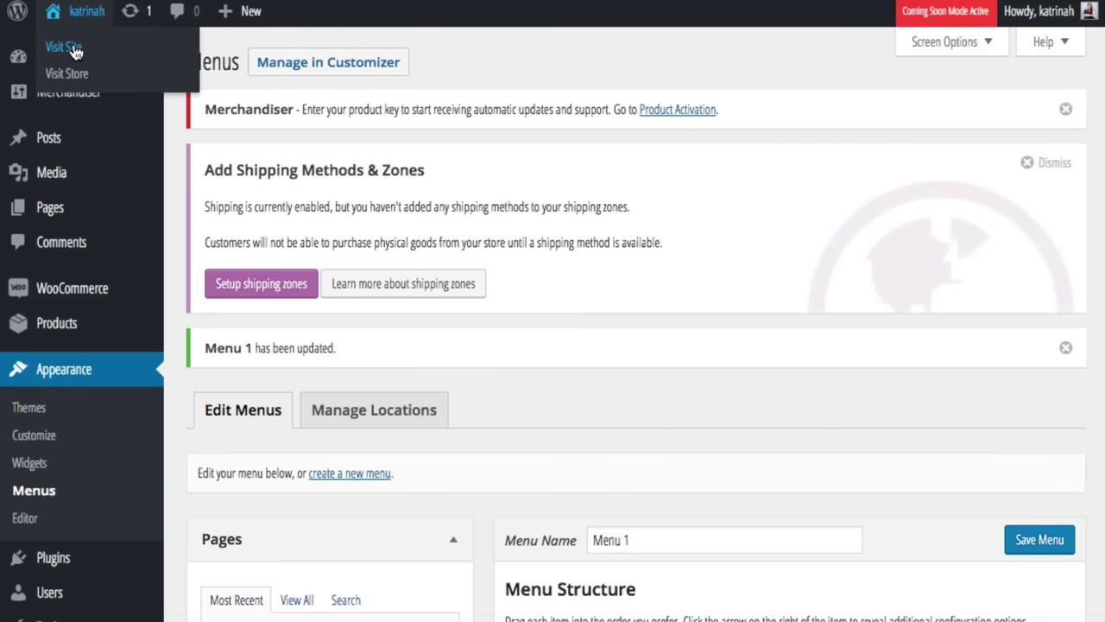
# - Visit the site and examine the About dropdown in the navigation
pyautogui.click(73, 49)
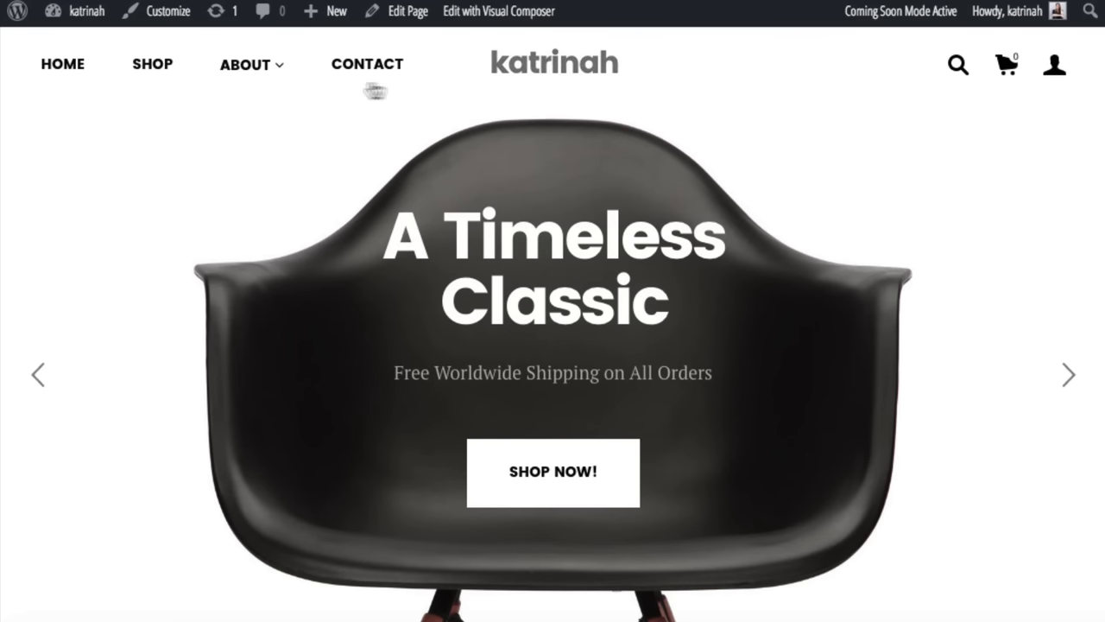
pyautogui.moveTo(242, 69)
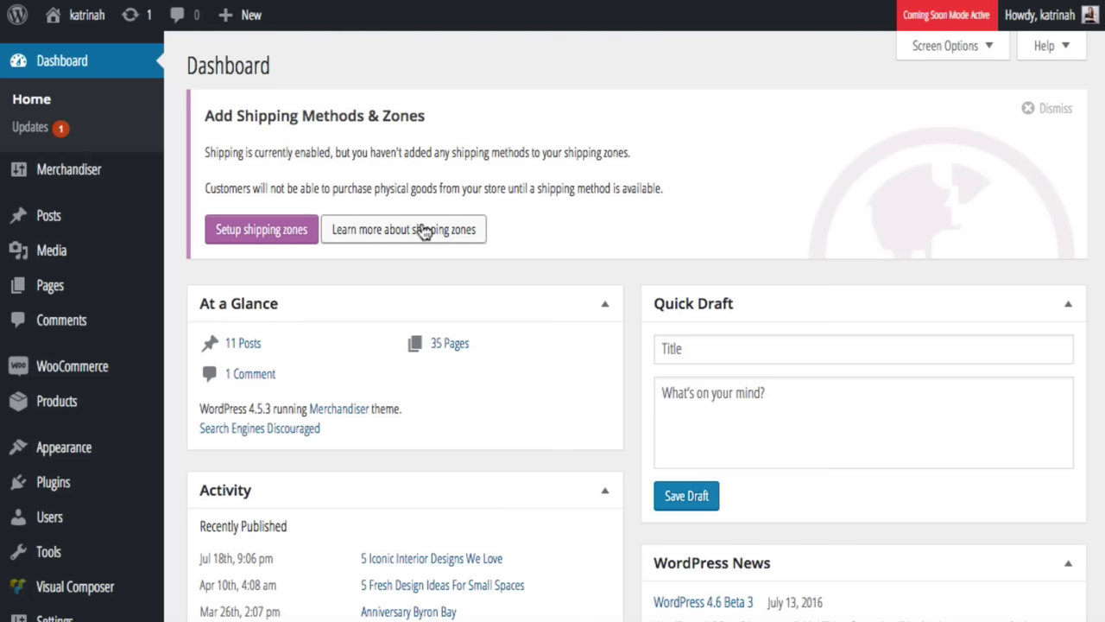
# - Open the WooCommerce documentation on shipping zones from the dashboard's shipping notice
pyautogui.click(399, 231)
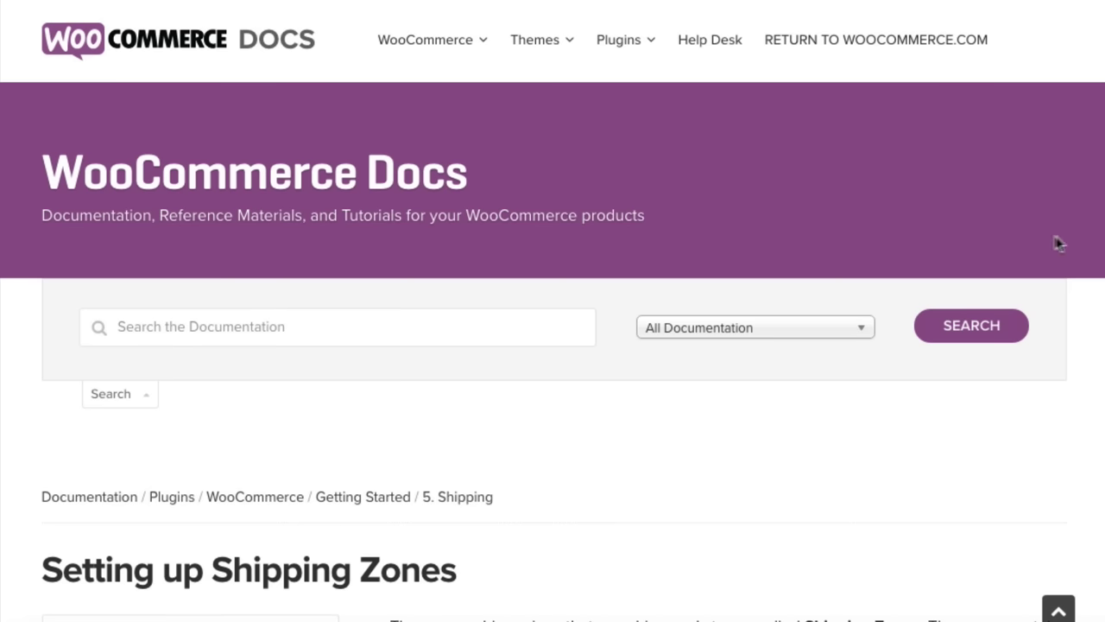
# - Read the introduction and topic list of the Setting up Shipping Zones documentation
pyautogui.scroll(-4, 1058, 242)
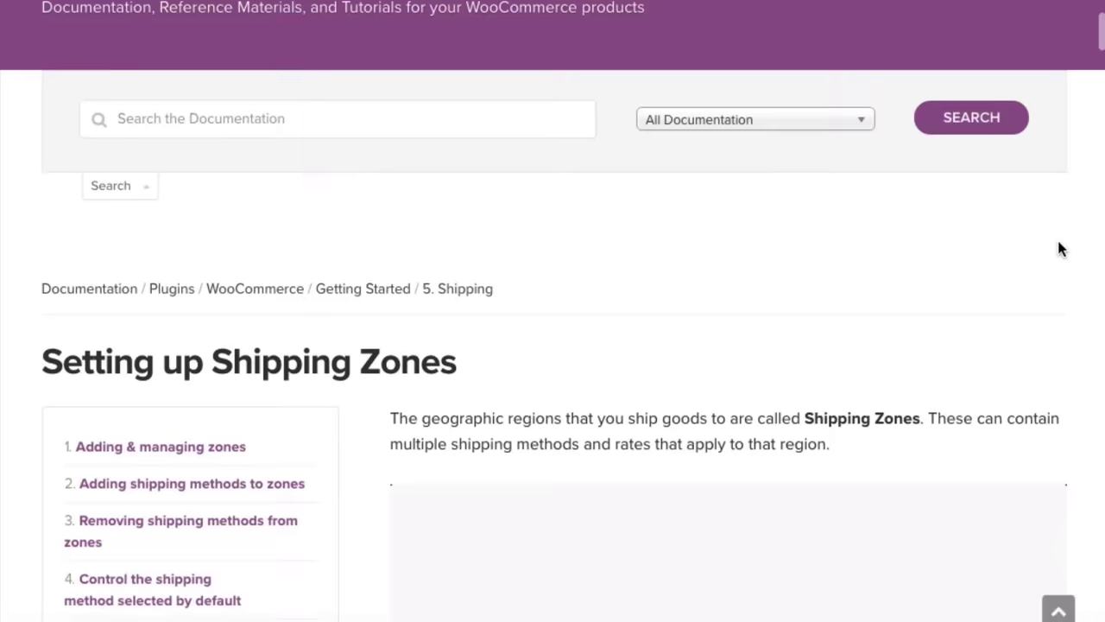
pyautogui.scroll(-3, 1058, 243)
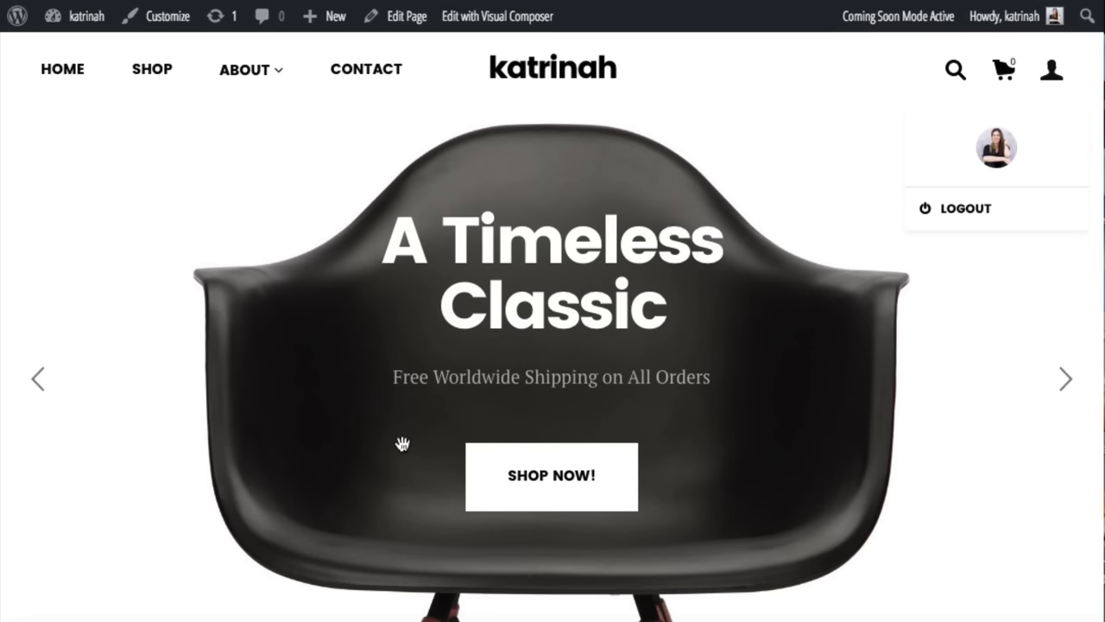
# - Cycle through all the slides of the home page slider on the store site
pyautogui.click(1064, 379)
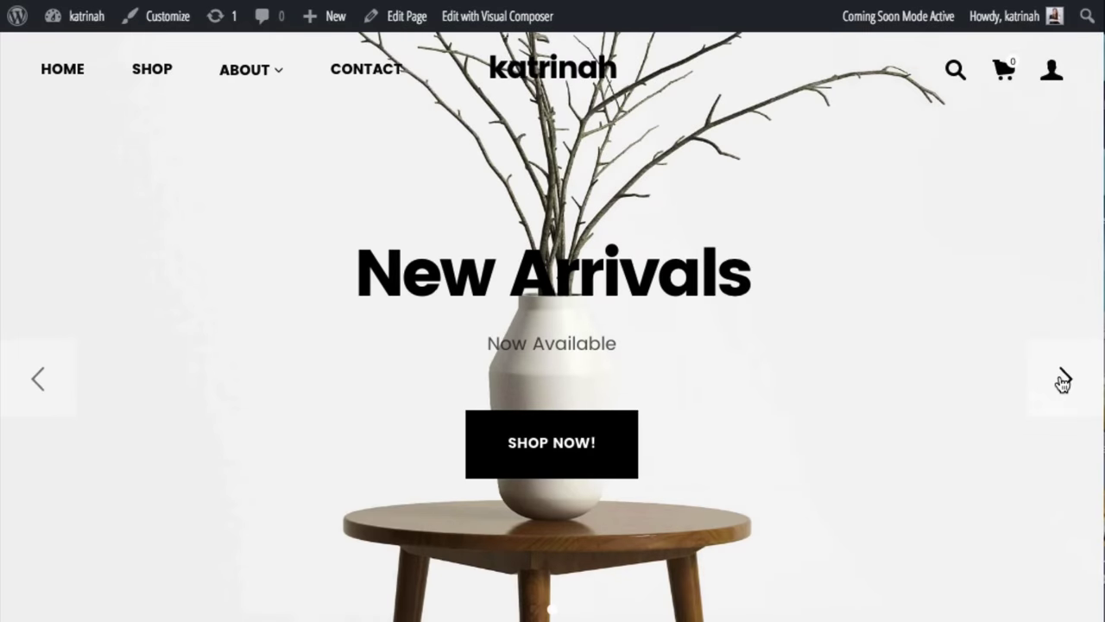
pyautogui.click(1064, 379)
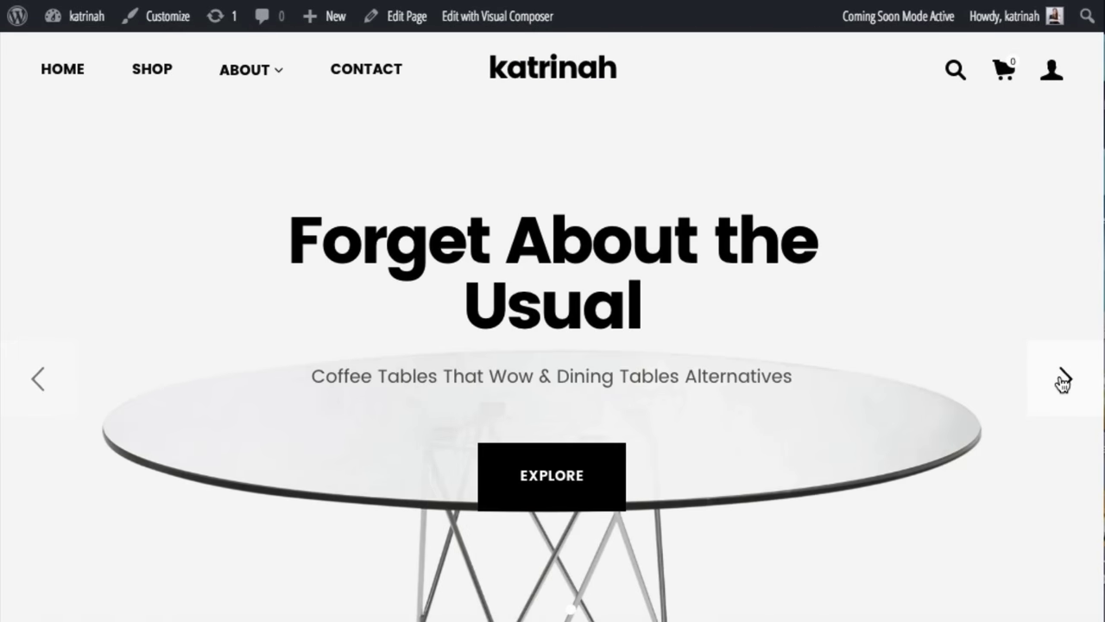
pyautogui.click(1064, 379)
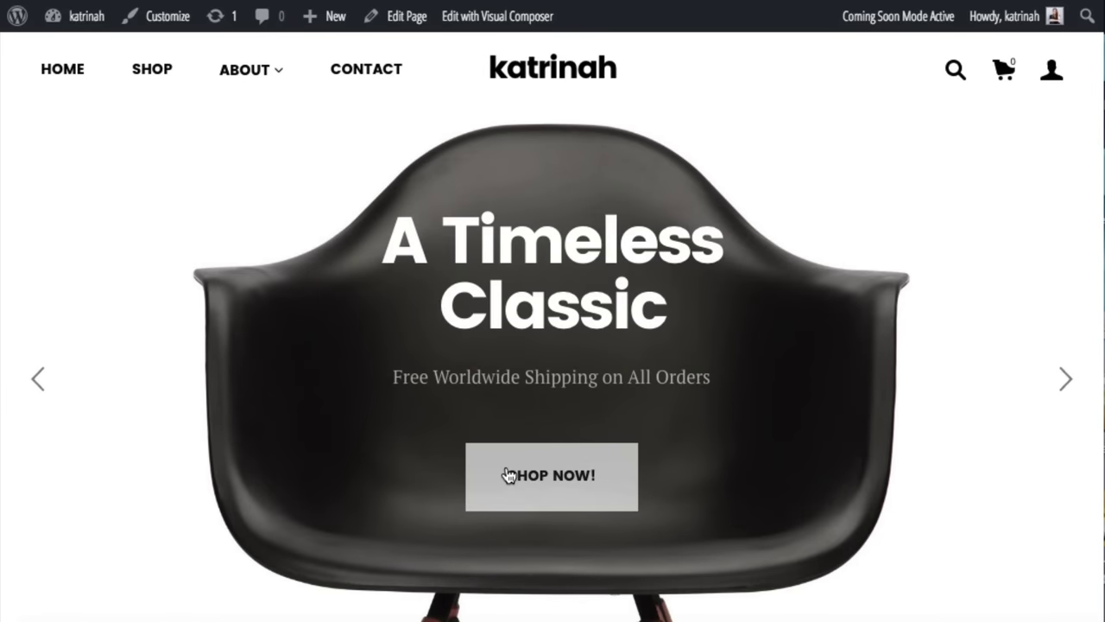
# - Examine the home page sections from the chair category banners down to the Merchandiser Studio section
pyautogui.scroll(-5, 204, 494)
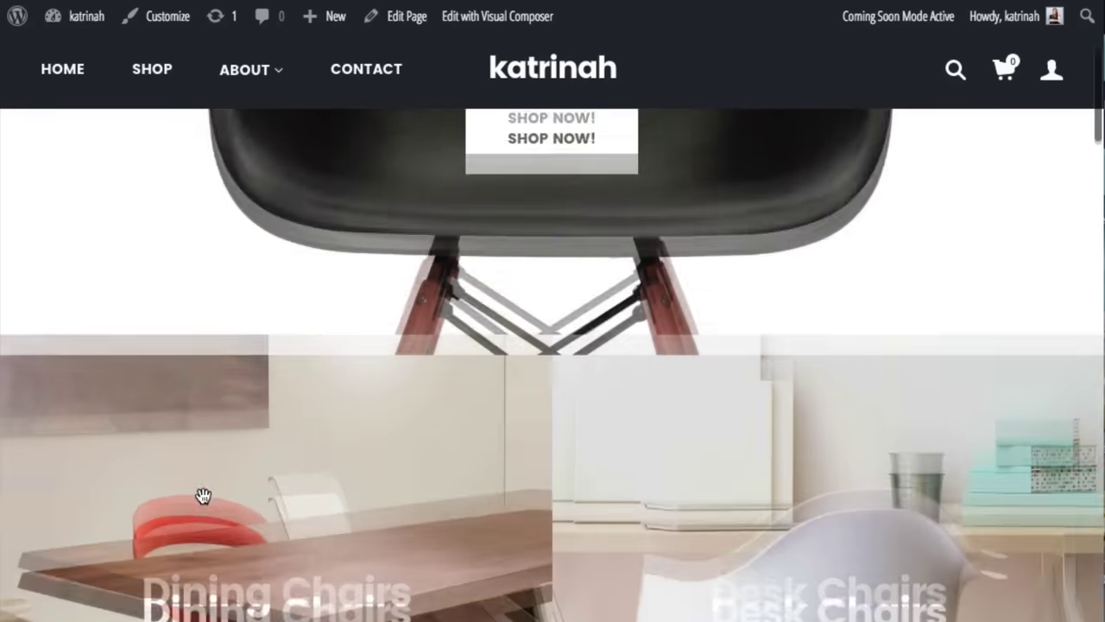
pyautogui.scroll(-3, 192, 469)
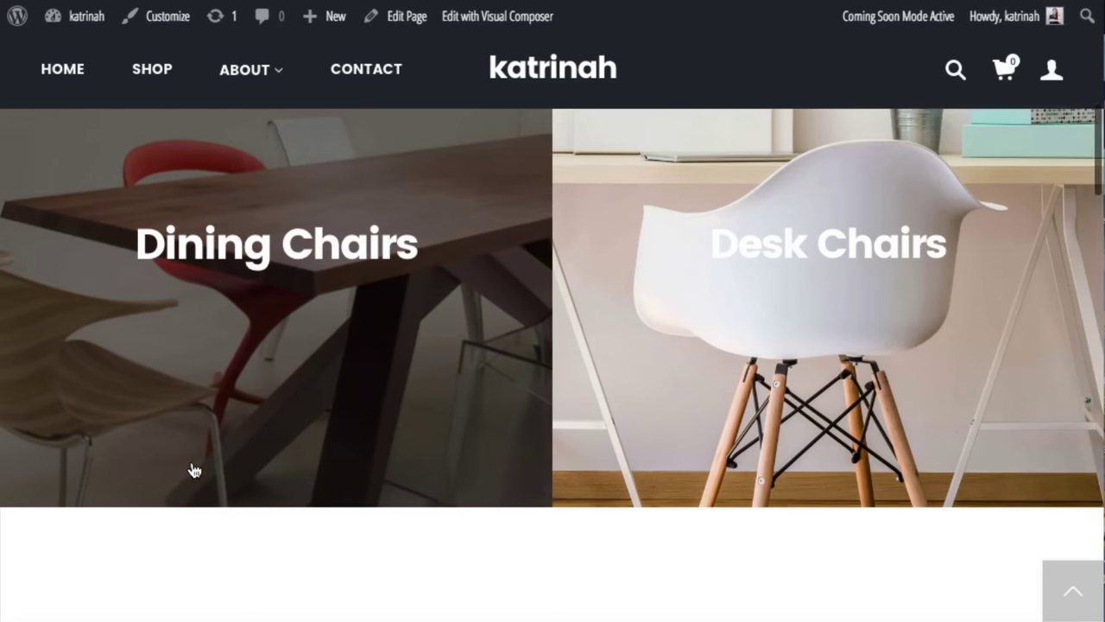
pyautogui.scroll(-1, 192, 469)
pyautogui.scroll(-9, 191, 468)
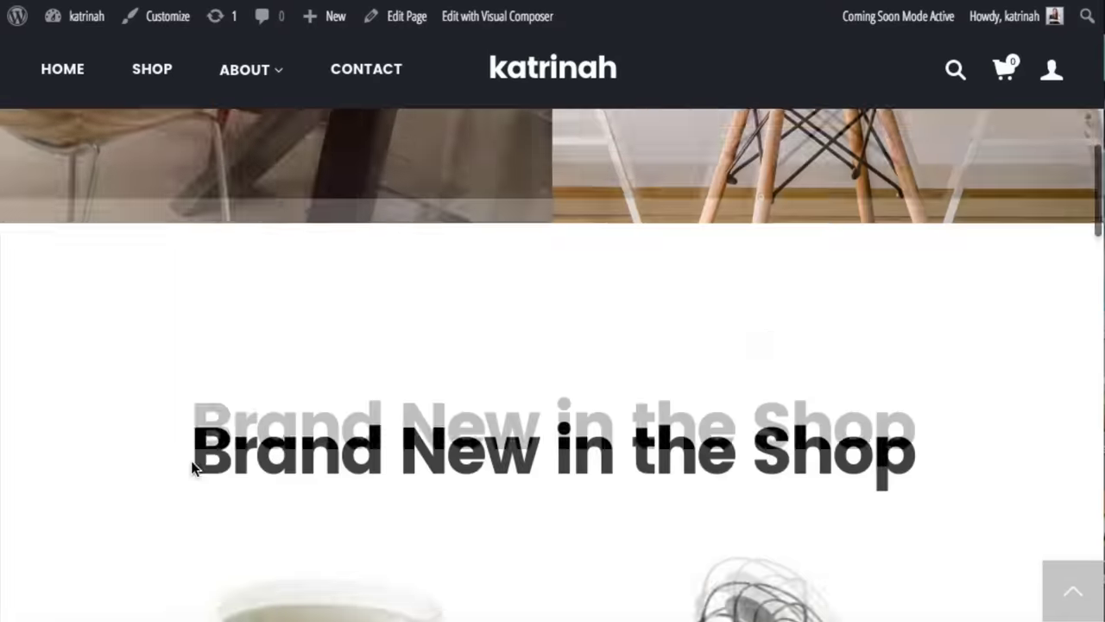
pyautogui.scroll(-10, 193, 469)
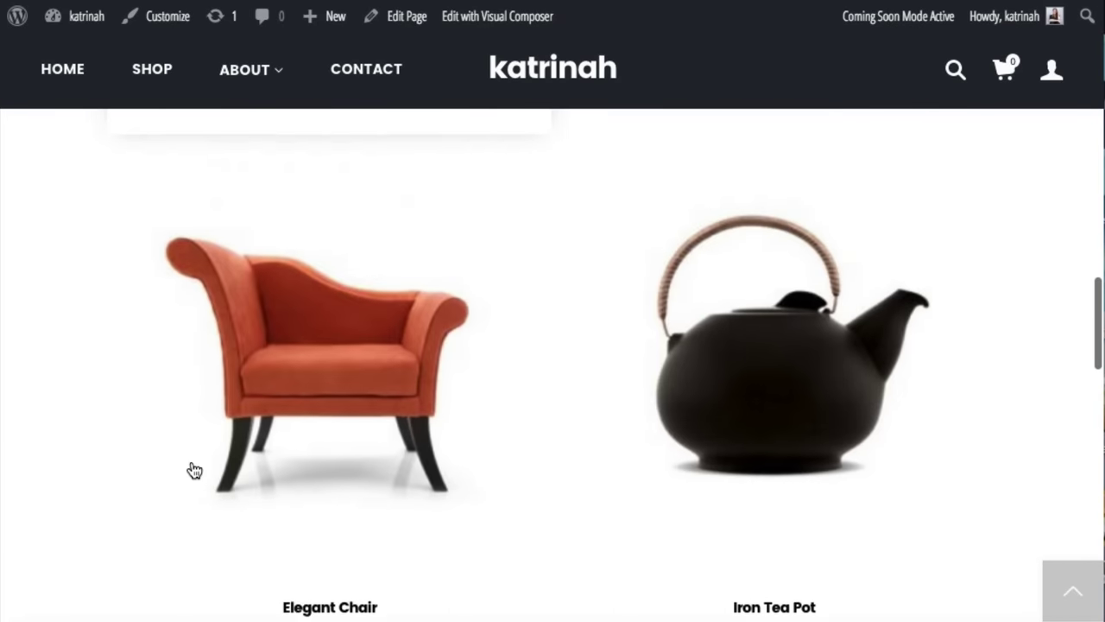
pyautogui.scroll(-2, 192, 469)
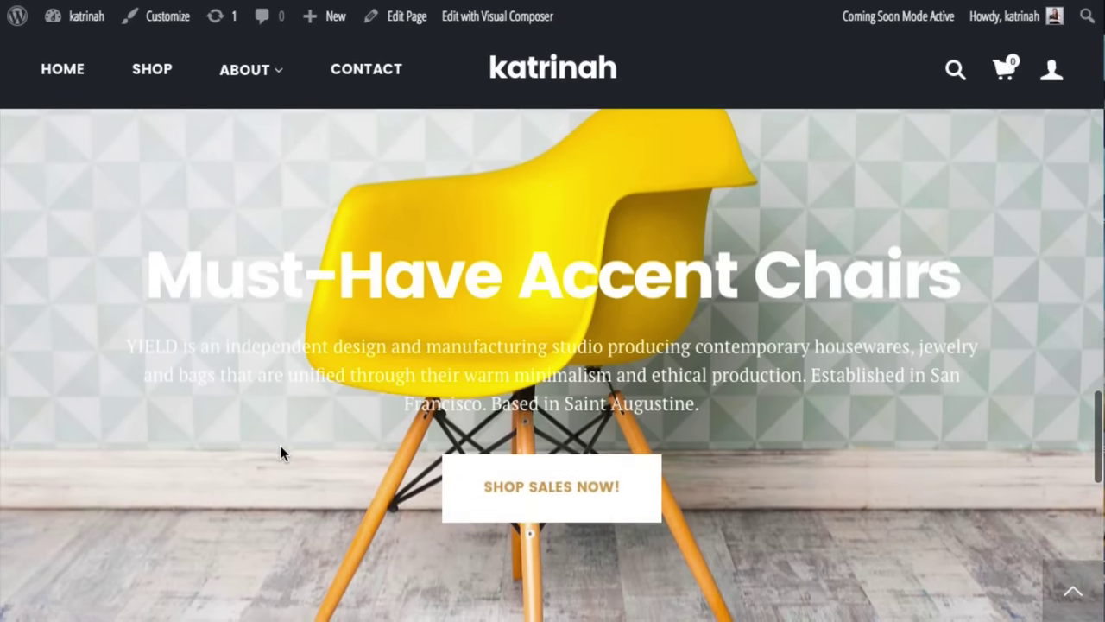
pyautogui.scroll(-10, 280, 447)
pyautogui.scroll(-3, 279, 452)
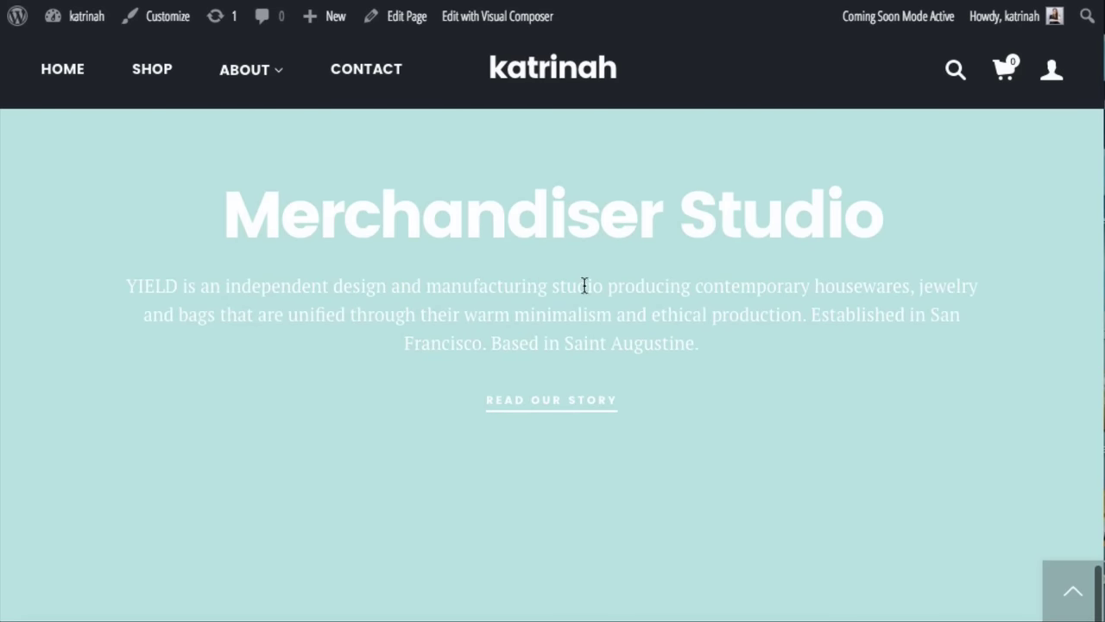
# - Go to the shop page through the home slider's Shop Now link and review the full product listing
pyautogui.scroll(15, 585, 285)
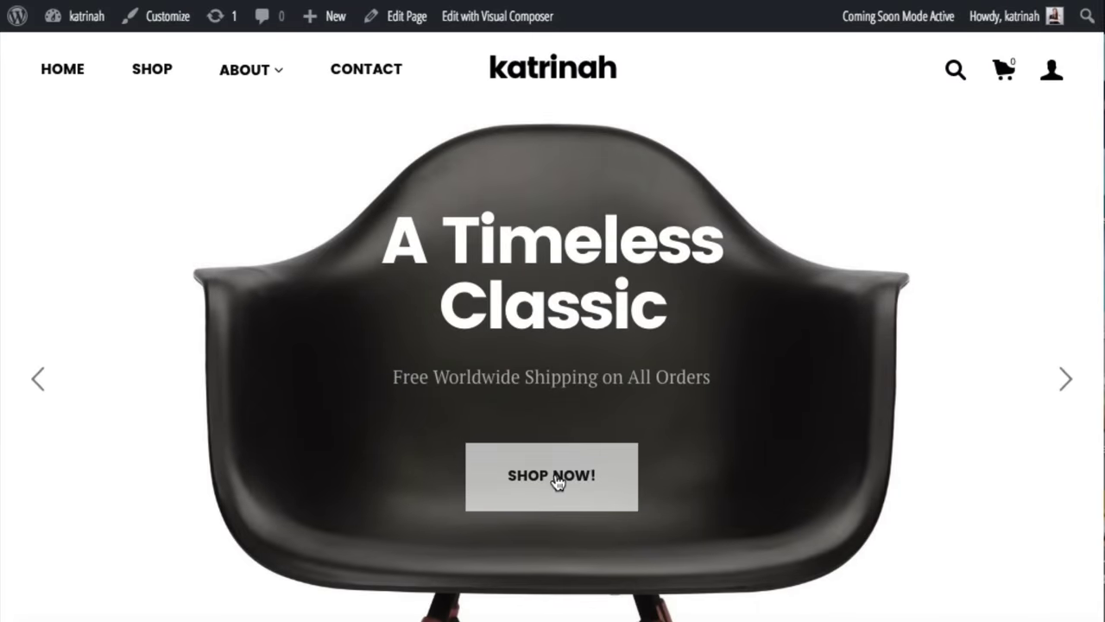
pyautogui.click(556, 481)
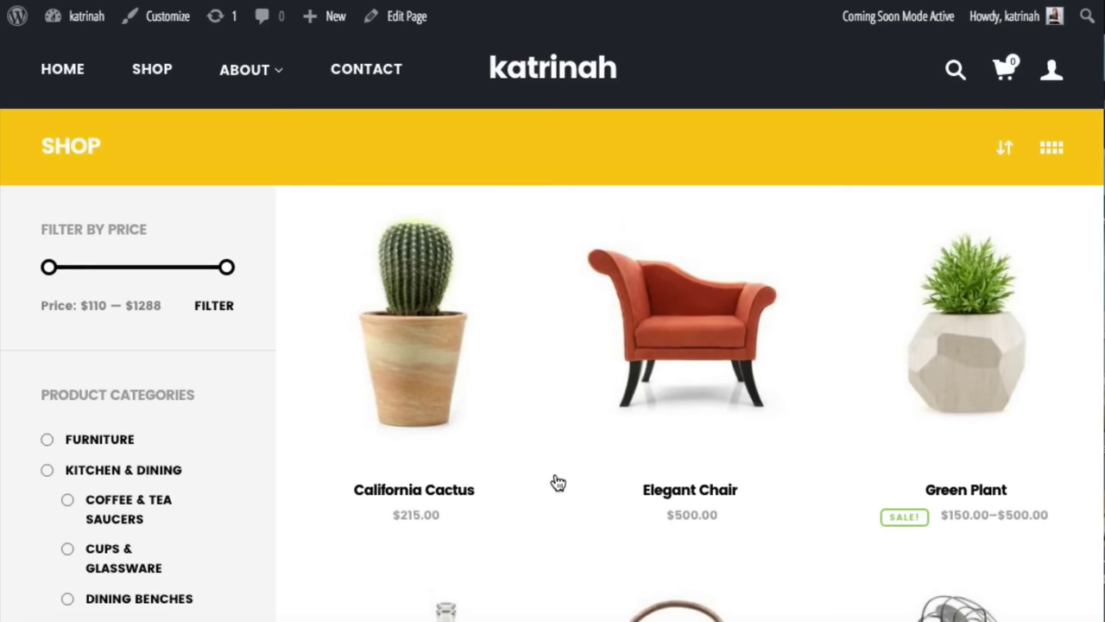
pyautogui.moveTo(346, 429)
pyautogui.scroll(-6, 325, 390)
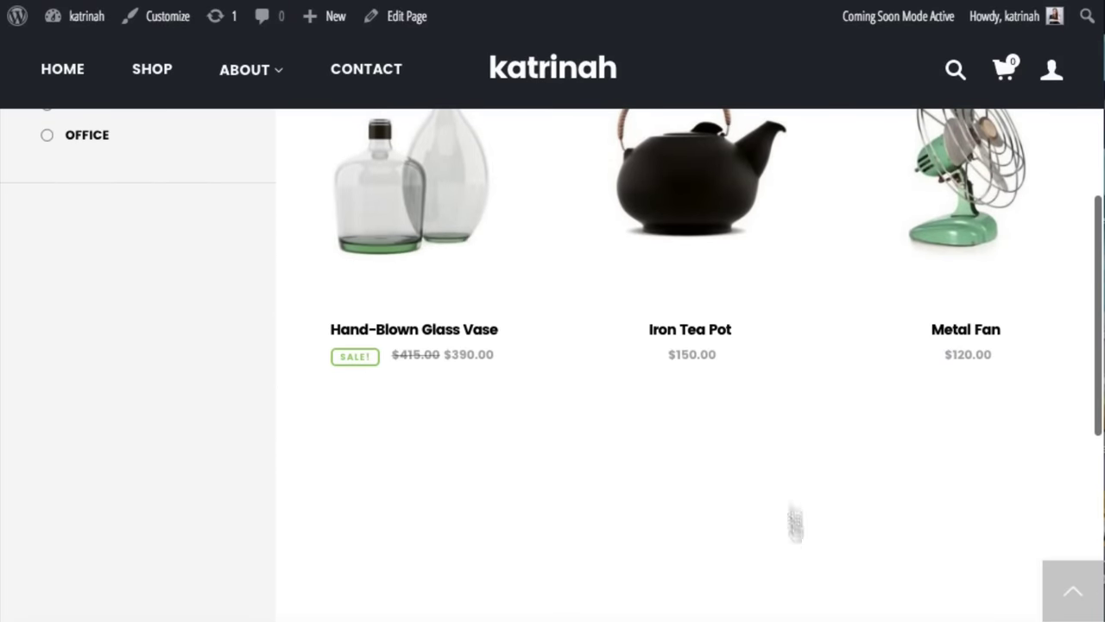
pyautogui.scroll(-4, 317, 445)
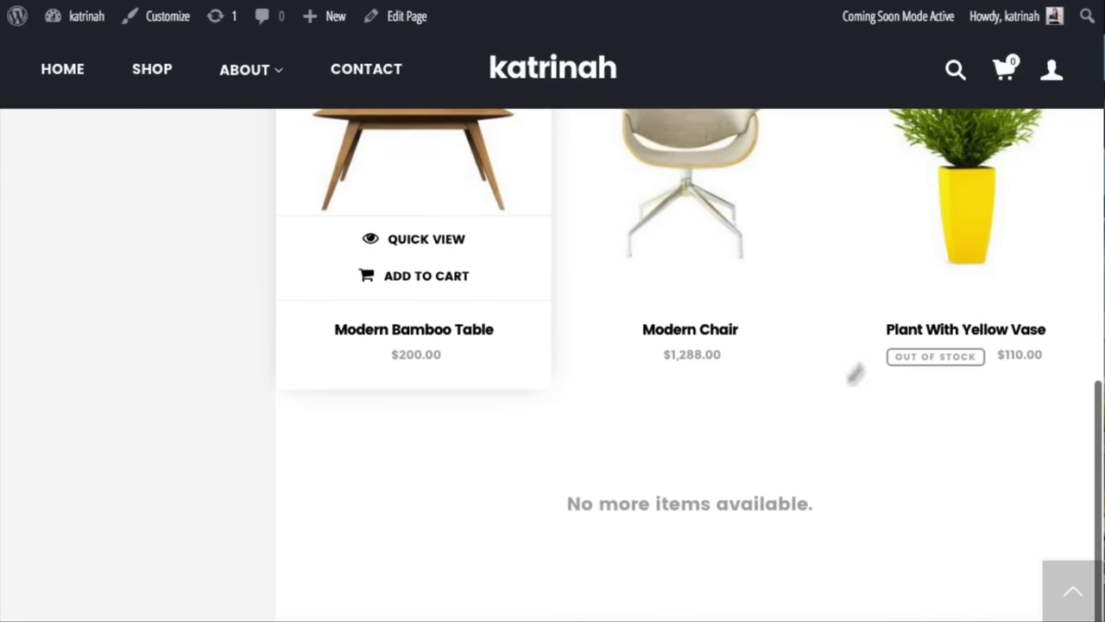
pyautogui.scroll(12, 716, 276)
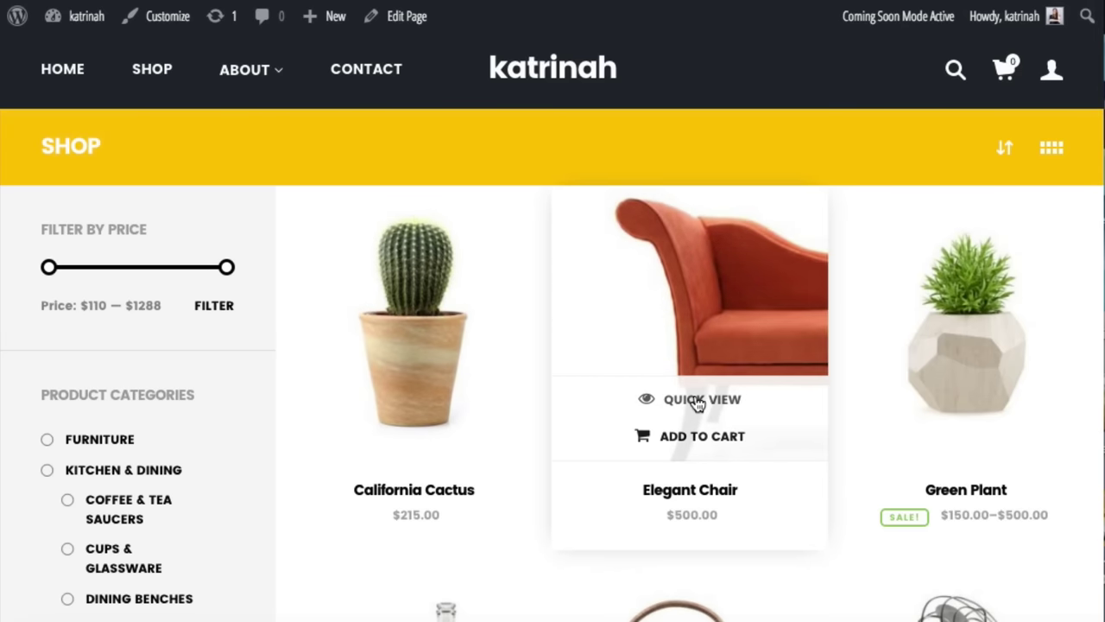
# - Open the Elegant Chair's full details from its quick view and review the description and related products
pyautogui.click(696, 401)
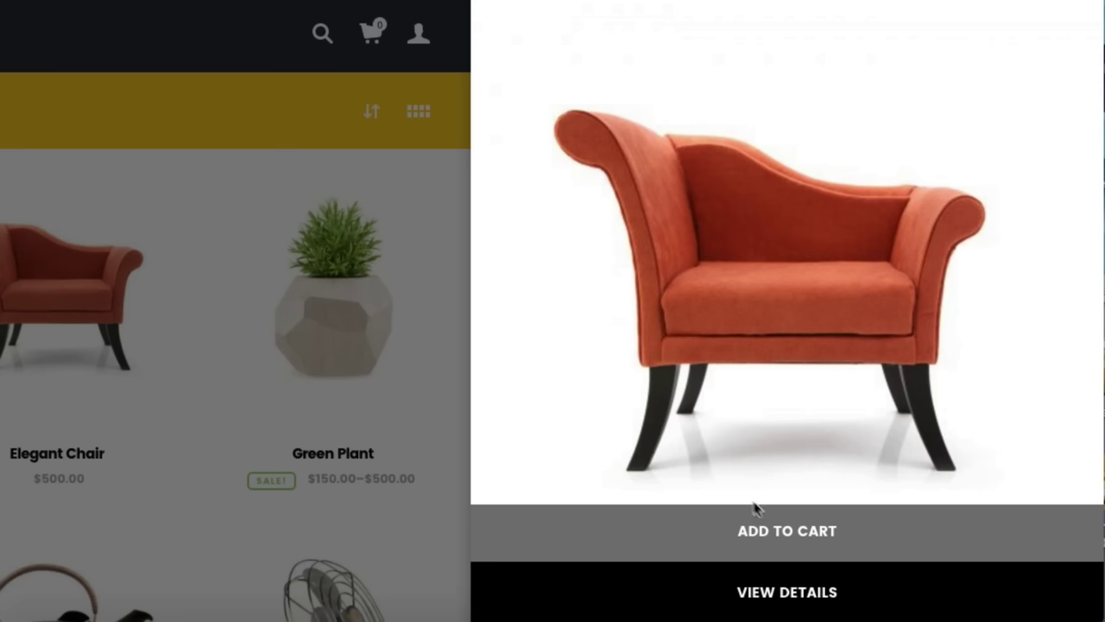
pyautogui.click(770, 595)
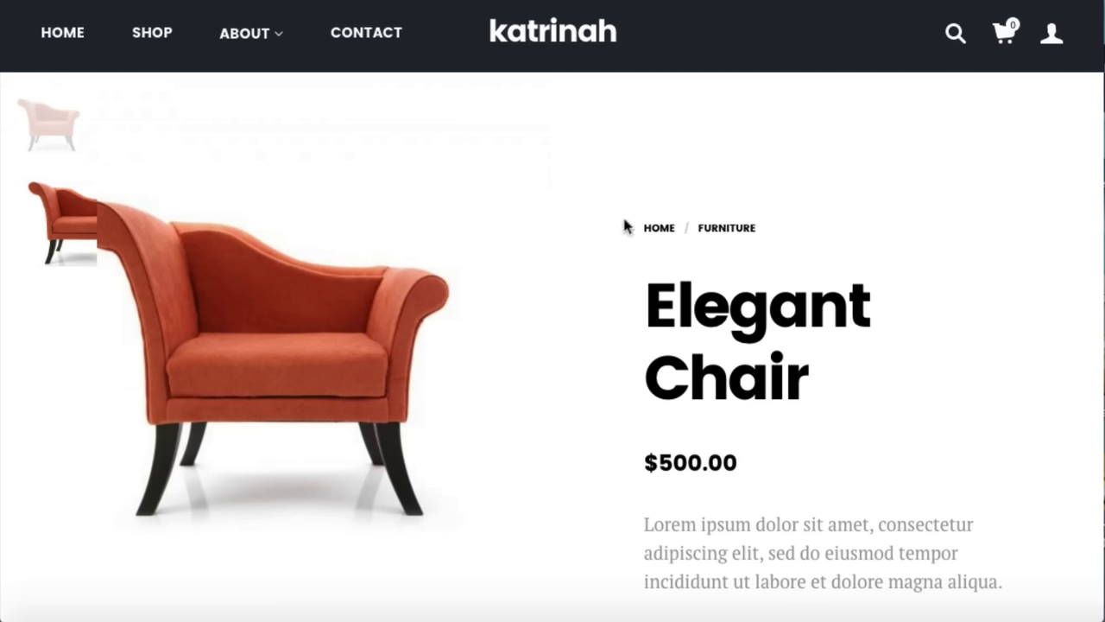
pyautogui.scroll(-3, 809, 380)
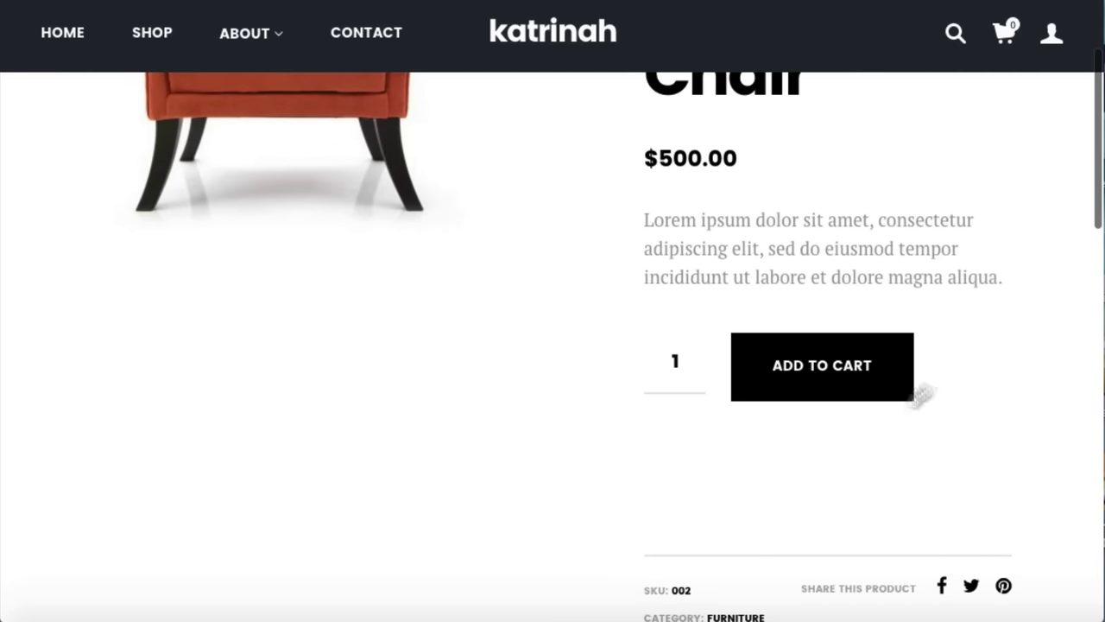
pyautogui.scroll(-7, 591, 434)
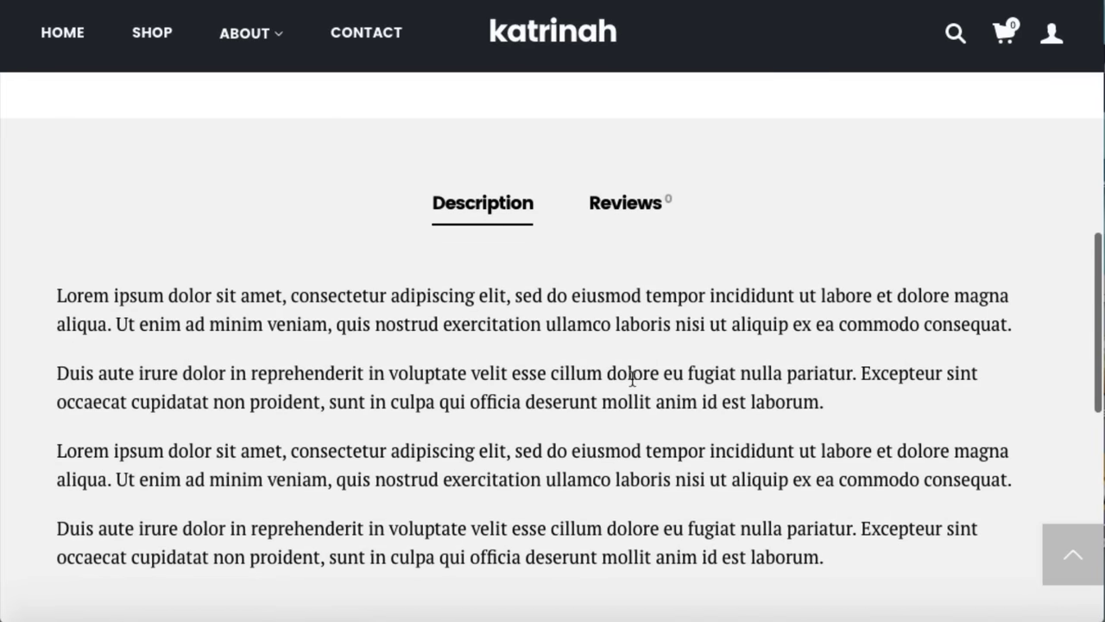
pyautogui.scroll(-6, 632, 377)
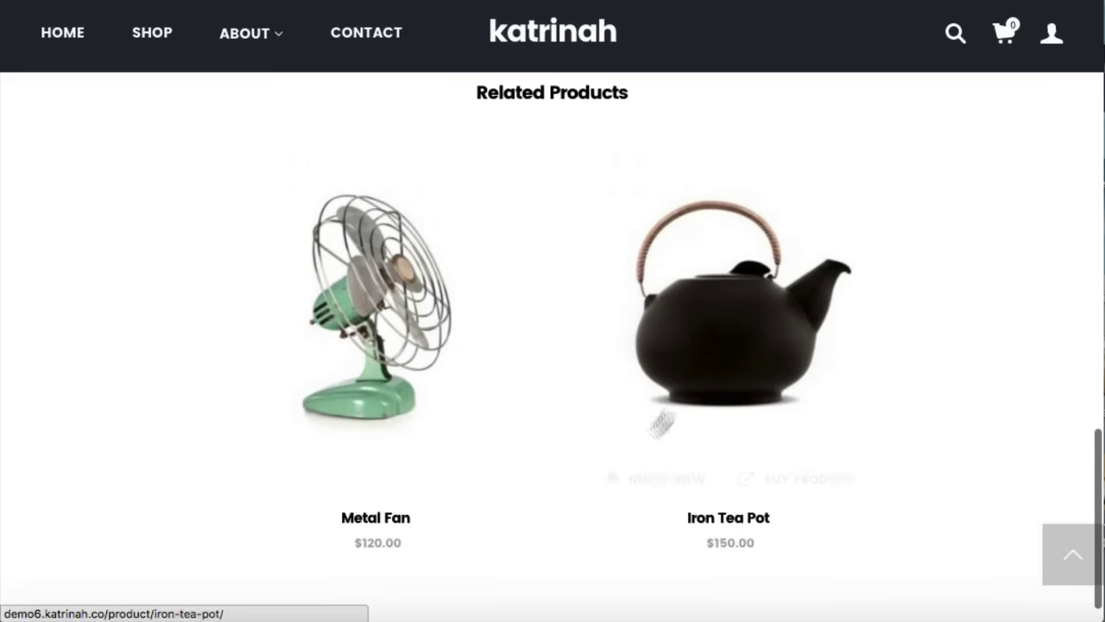
pyautogui.scroll(-1, 654, 377)
pyautogui.scroll(2, 653, 377)
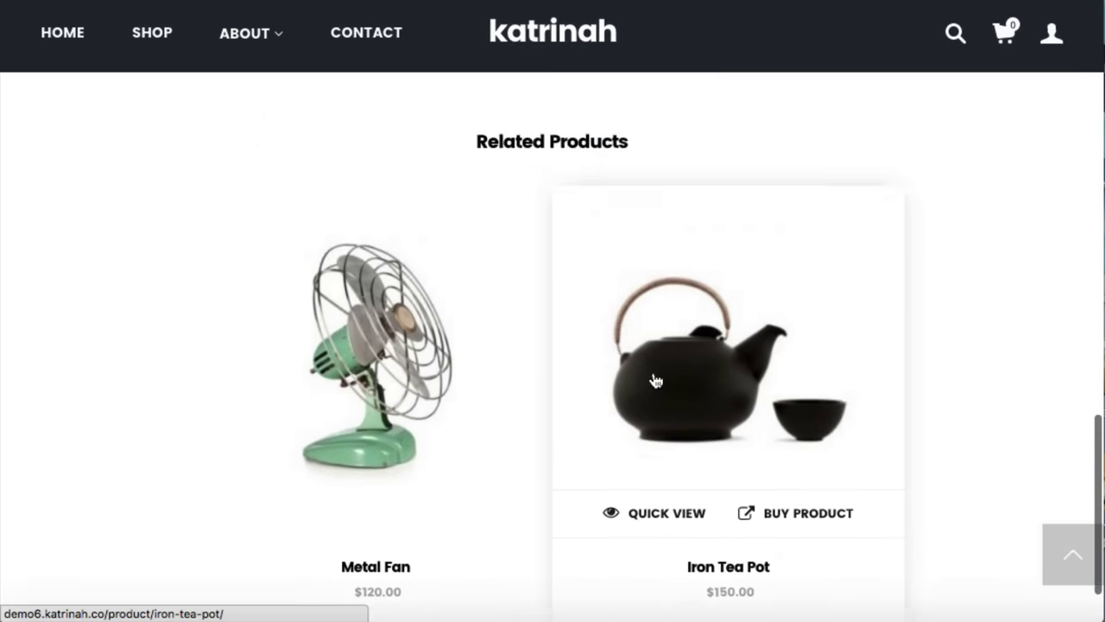
# - Add one Elegant Chair to the cart and open the full cart page
pyautogui.scroll(10, 656, 381)
pyautogui.scroll(-2, 657, 381)
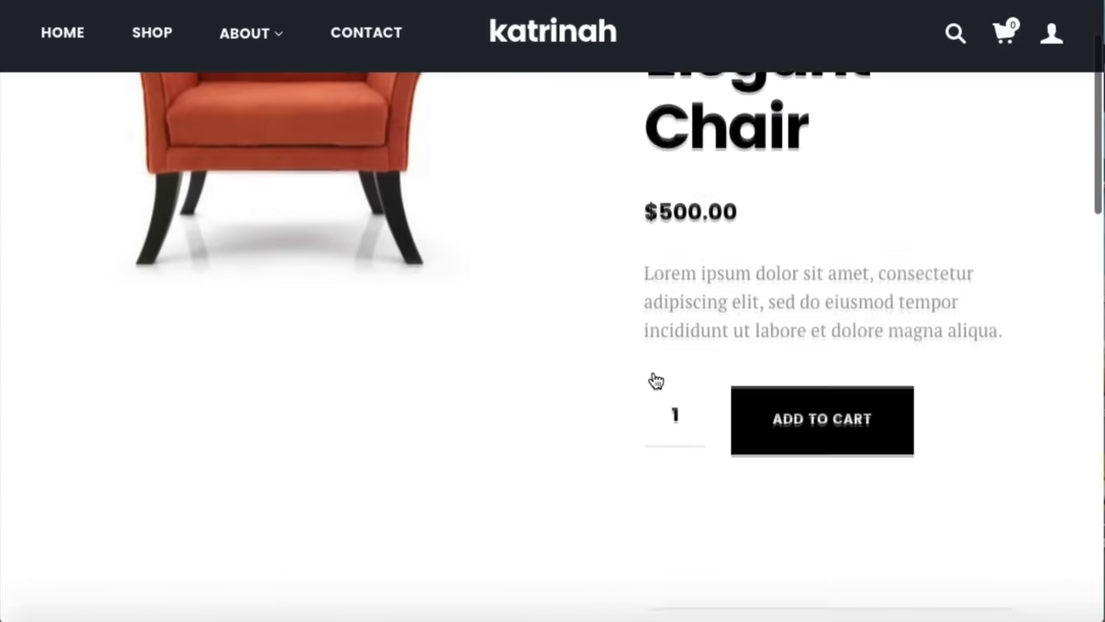
pyautogui.click(794, 431)
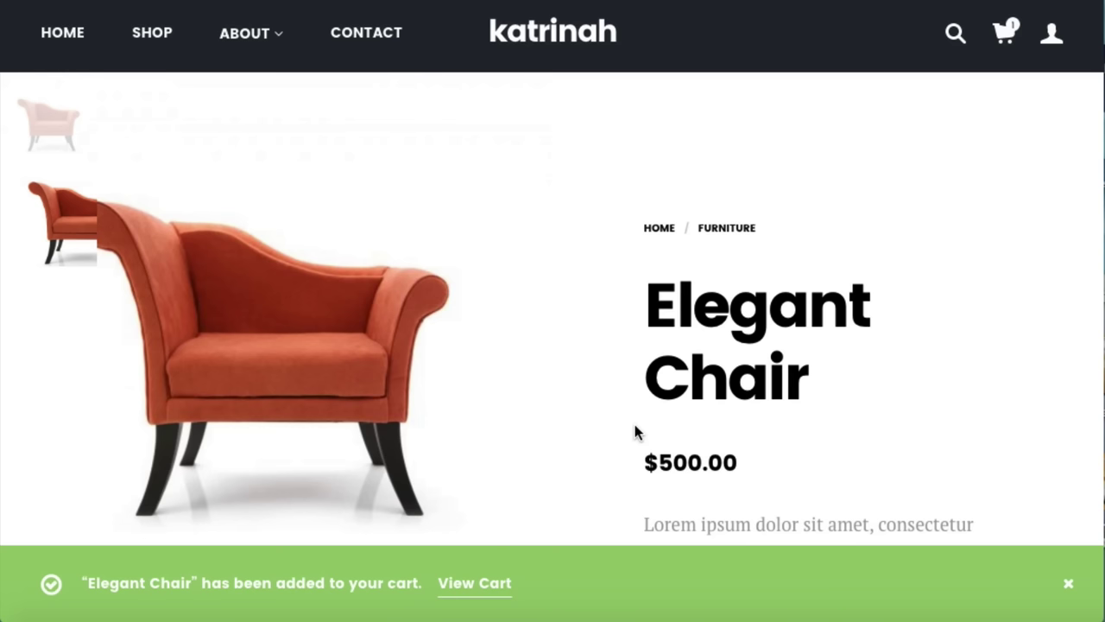
pyautogui.click(1006, 34)
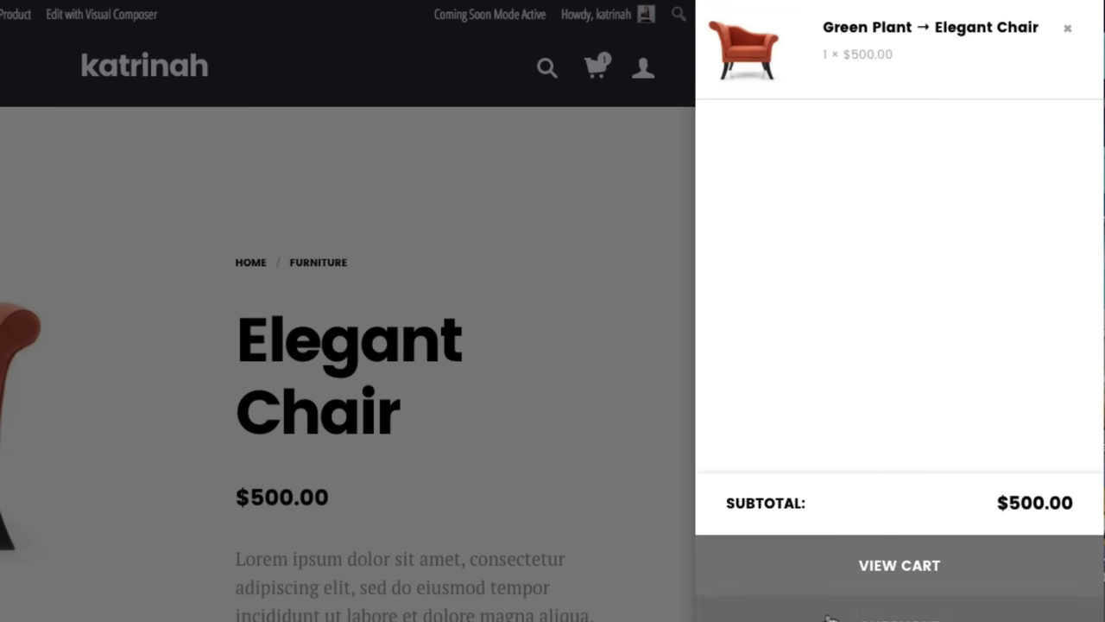
pyautogui.click(917, 544)
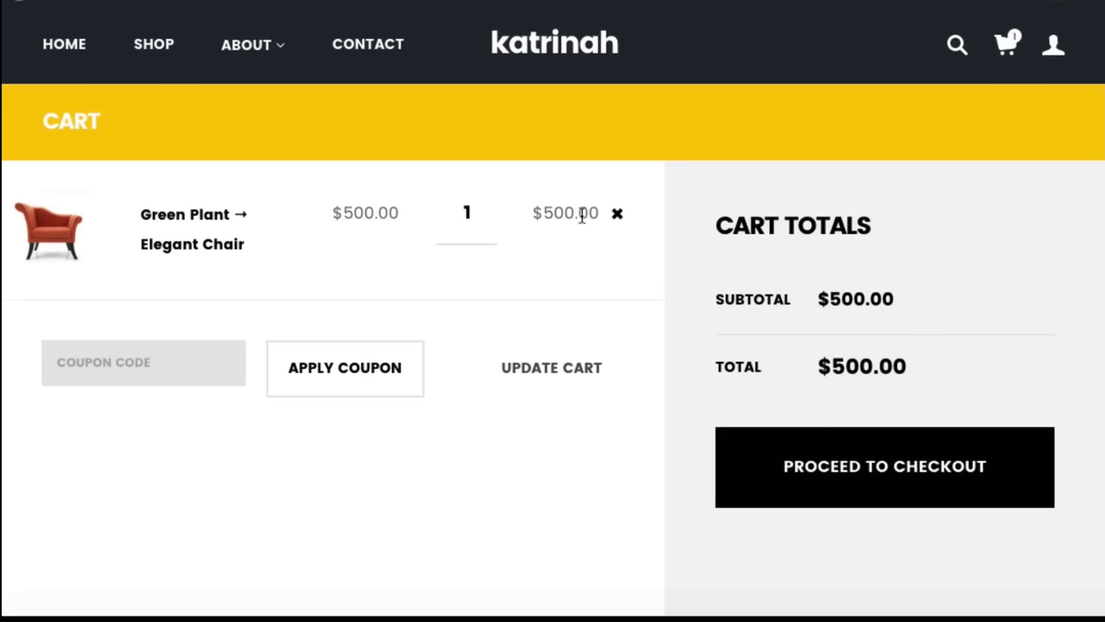
# - Proceed to checkout and review the billing details, order summary and additional information fields
pyautogui.click(872, 469)
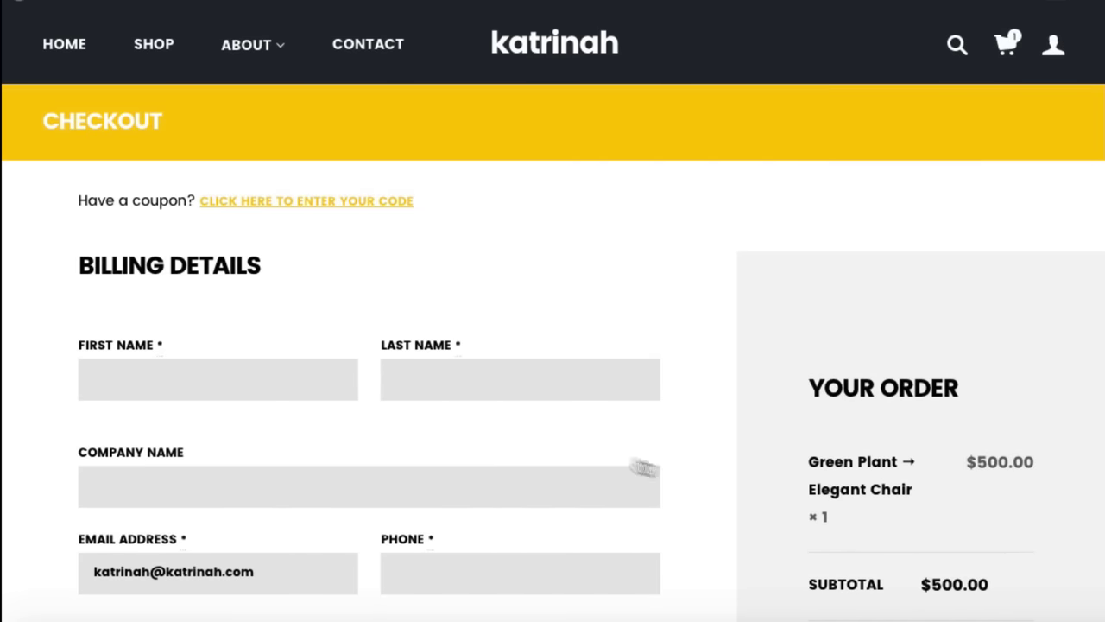
pyautogui.scroll(-10, 683, 468)
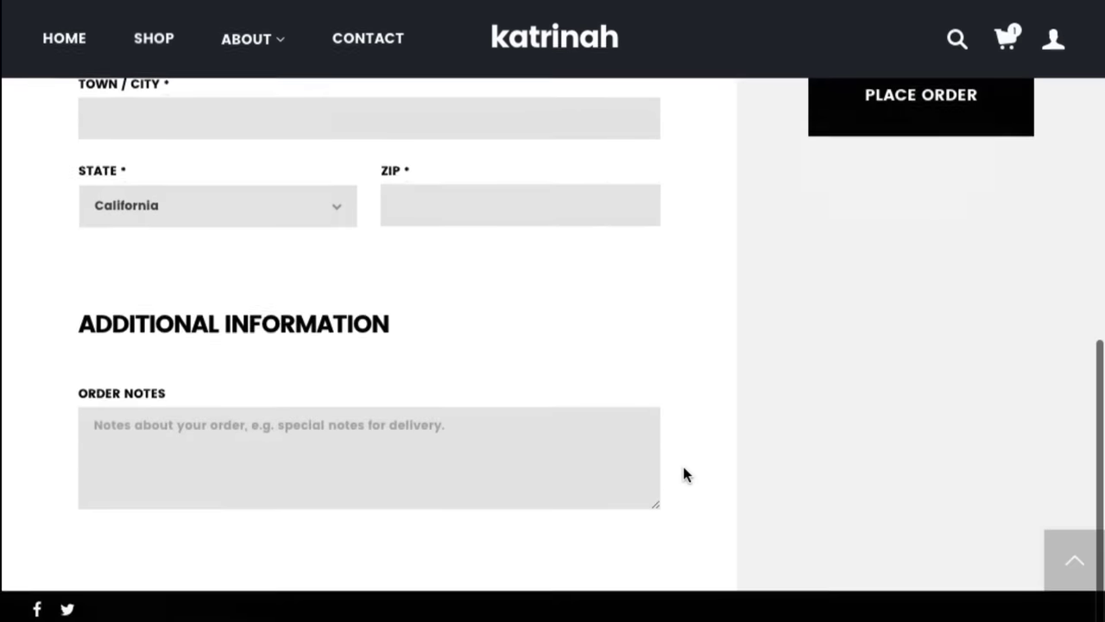
pyautogui.scroll(10, 683, 474)
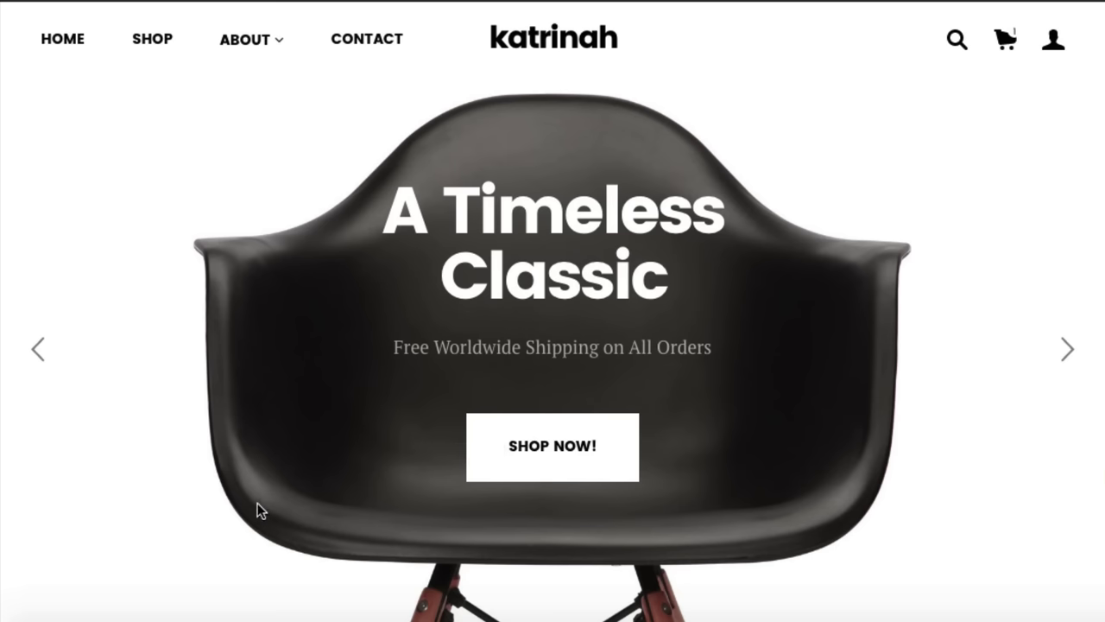
# - Look over the finished home page from the slider to the Merchandiser Studio section and back
pyautogui.scroll(-10, 258, 510)
pyautogui.scroll(-10, 258, 508)
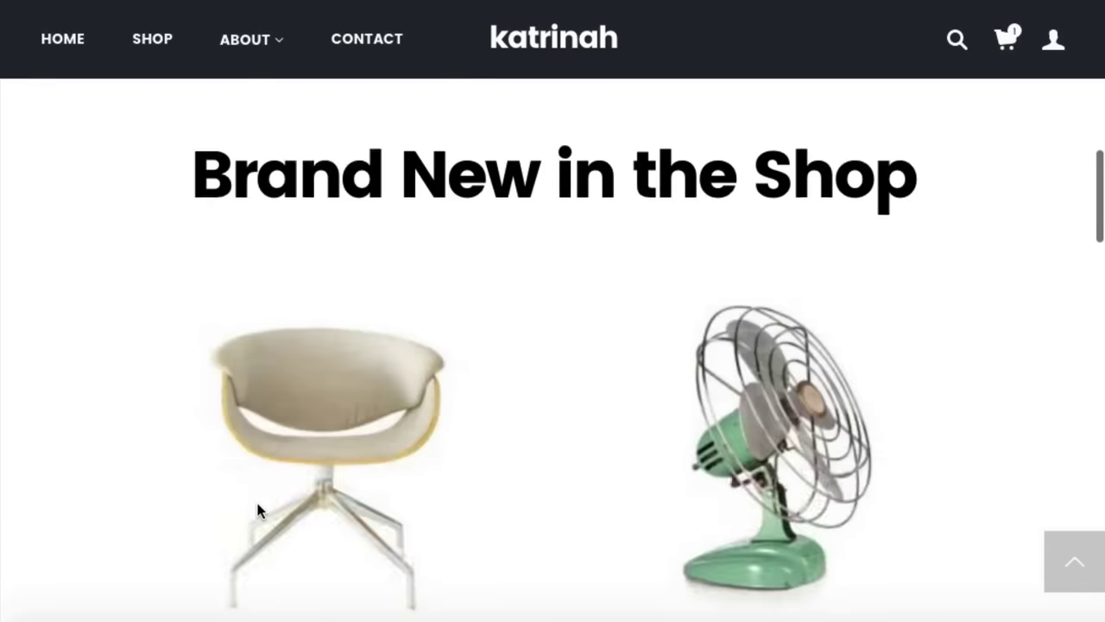
pyautogui.scroll(-10, 257, 510)
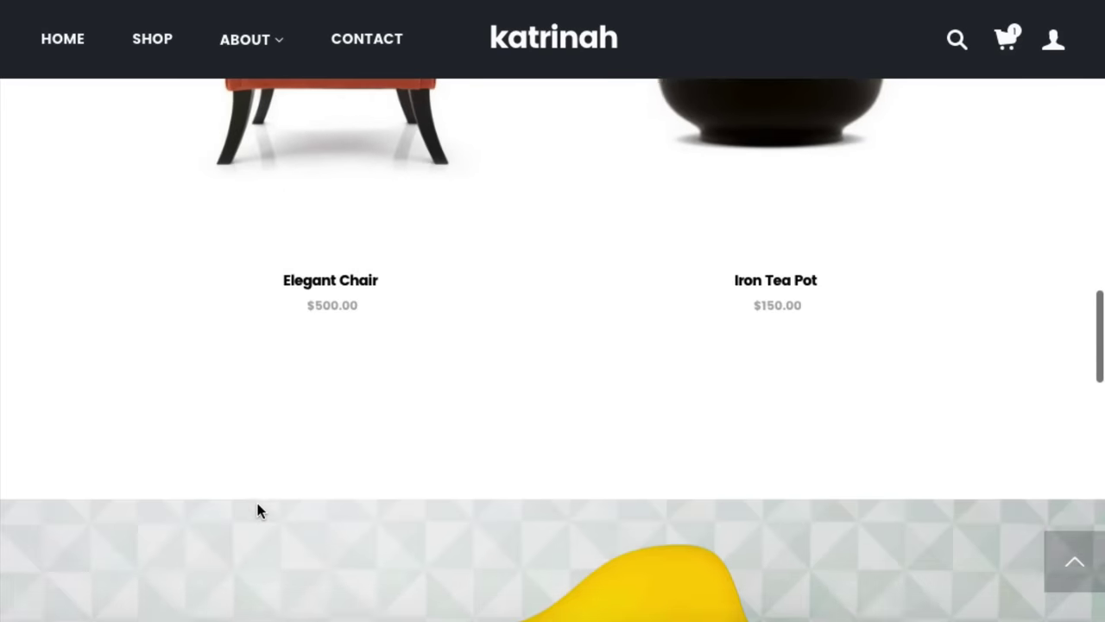
pyautogui.scroll(-8, 257, 504)
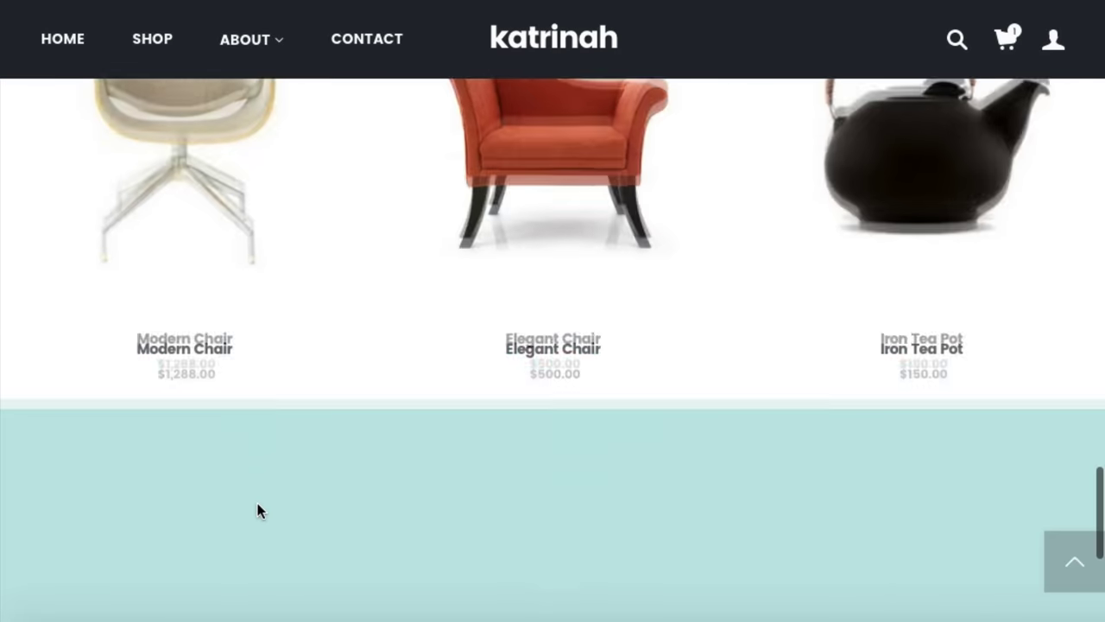
pyautogui.scroll(10, 257, 509)
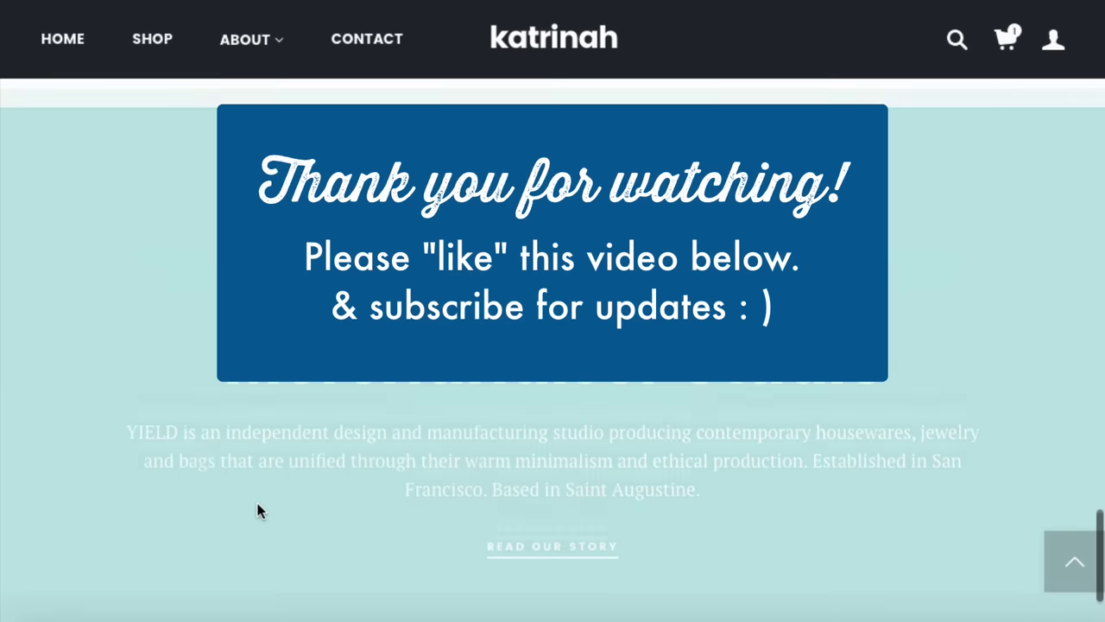
pyautogui.scroll(5, 258, 509)
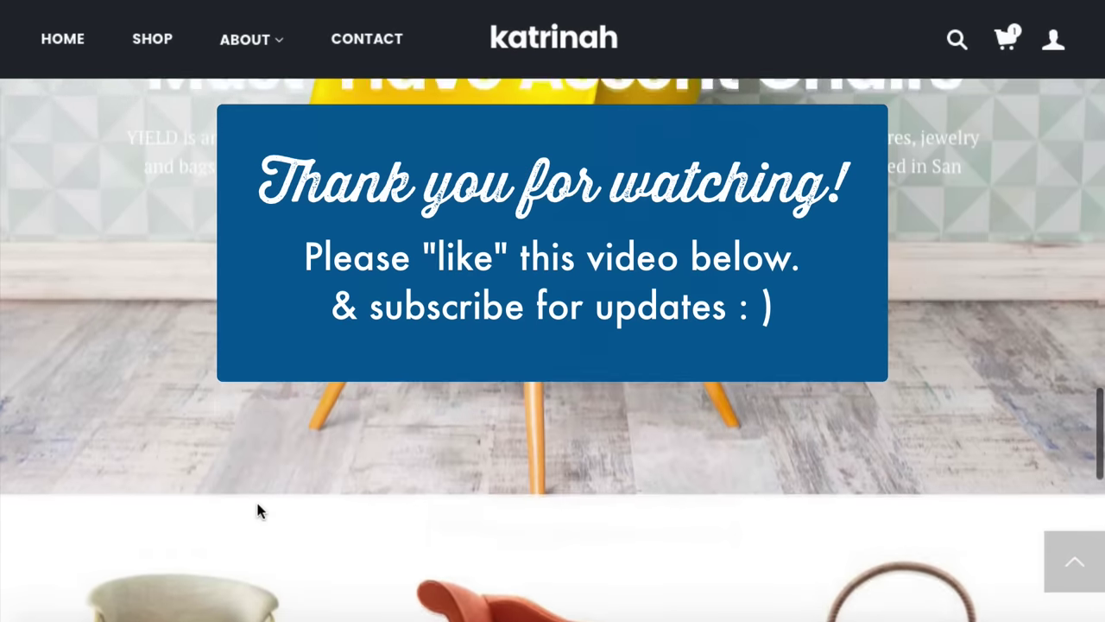
pyautogui.scroll(10, 257, 508)
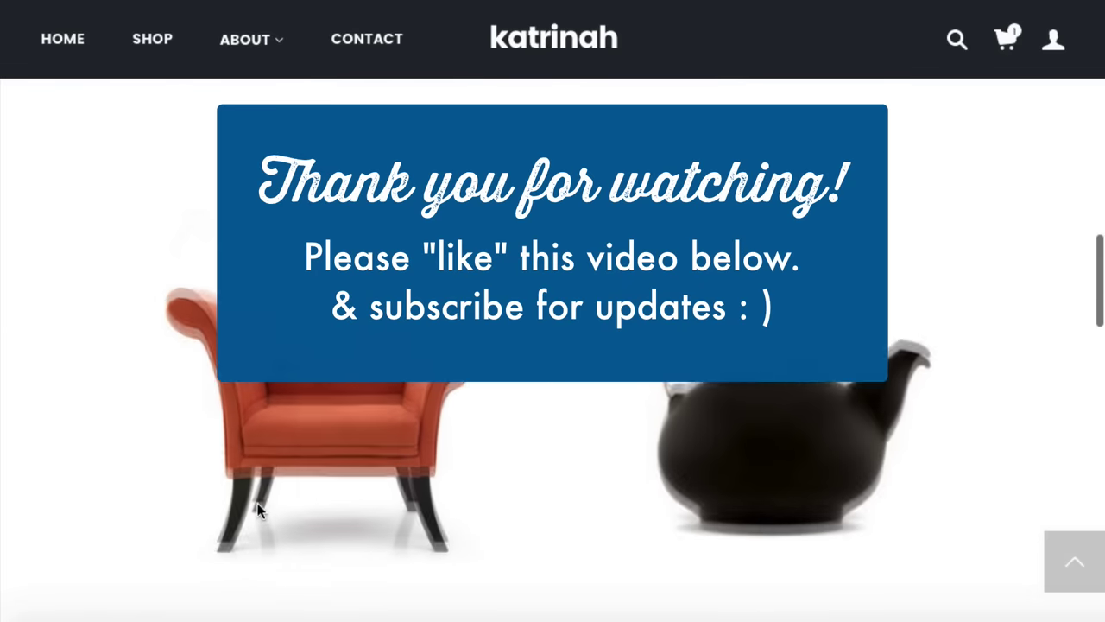
pyautogui.scroll(10, 257, 510)
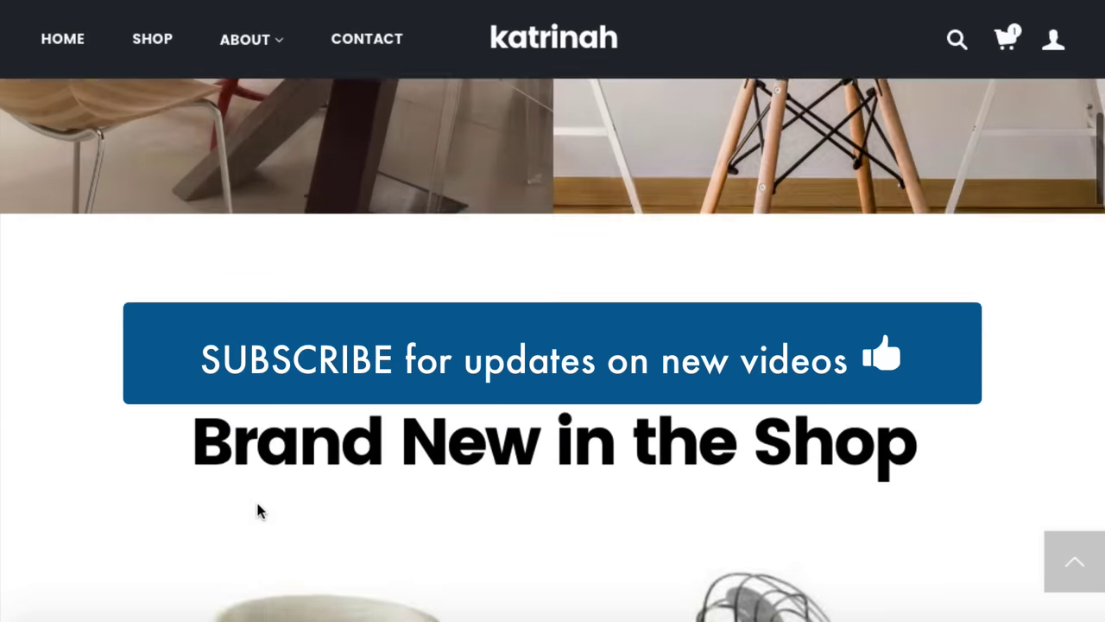
pyautogui.scroll(3, 258, 509)
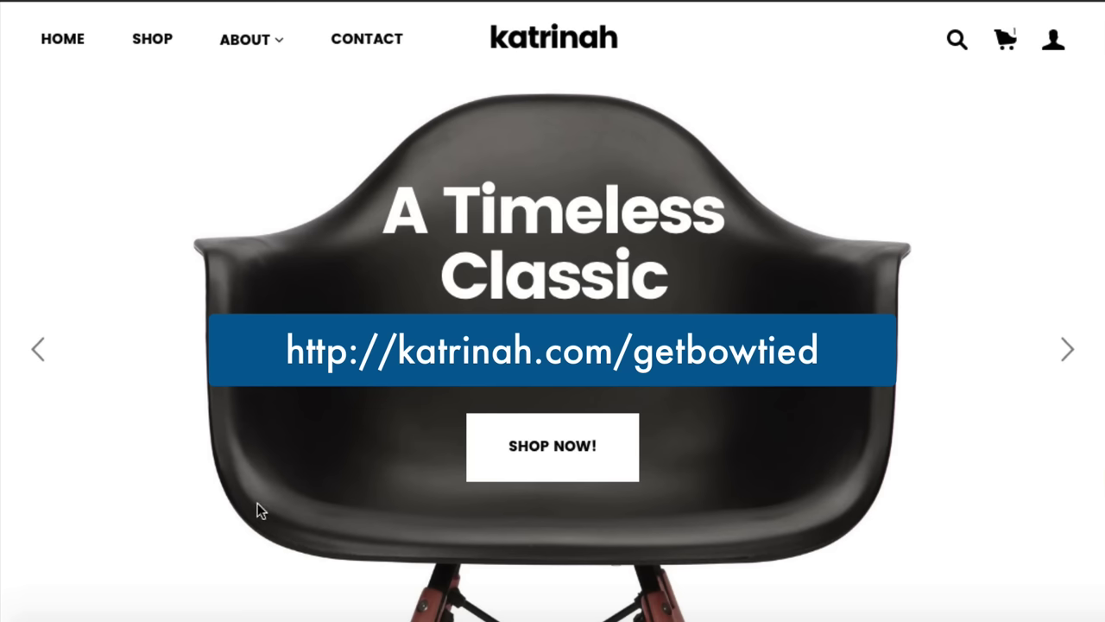
pyautogui.scroll(-1, 258, 503)
pyautogui.scroll(1, 255, 499)
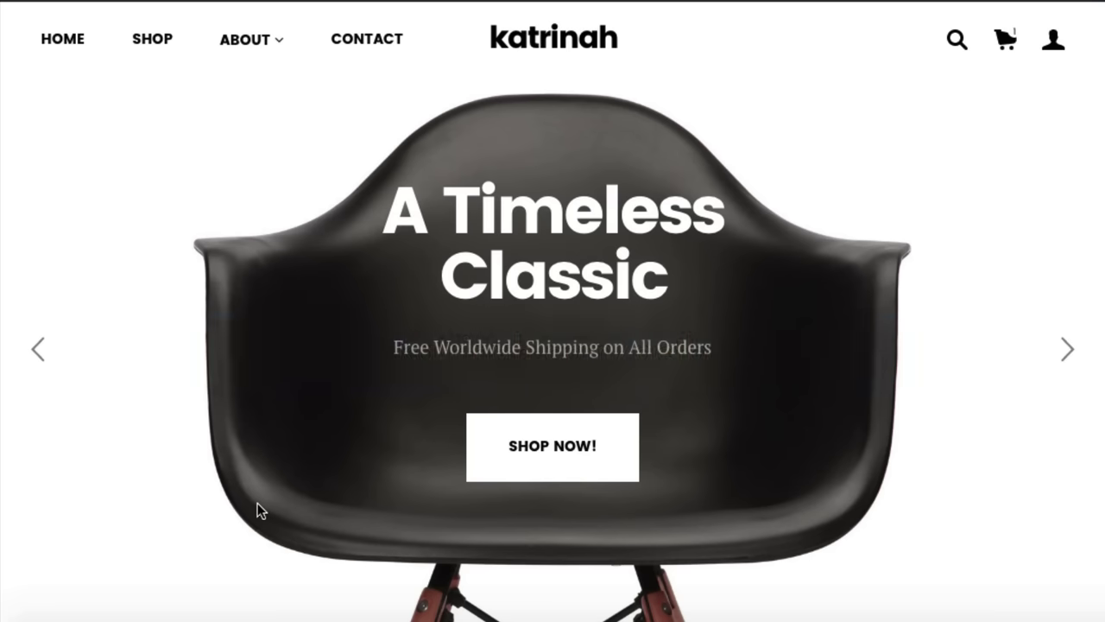